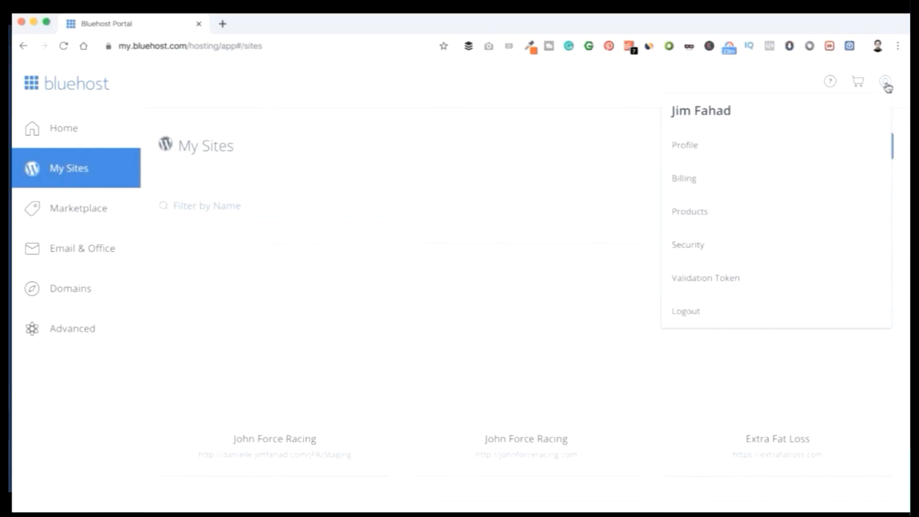
Look through the websites listed under My Sites in the hosting account.
click(889, 88)
scroll(632, 277, down, 10)
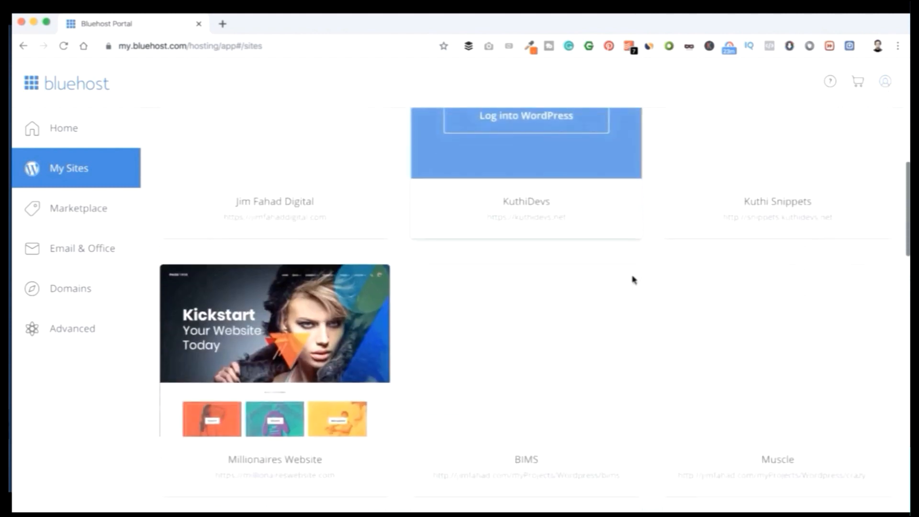
scroll(633, 280, down, 20)
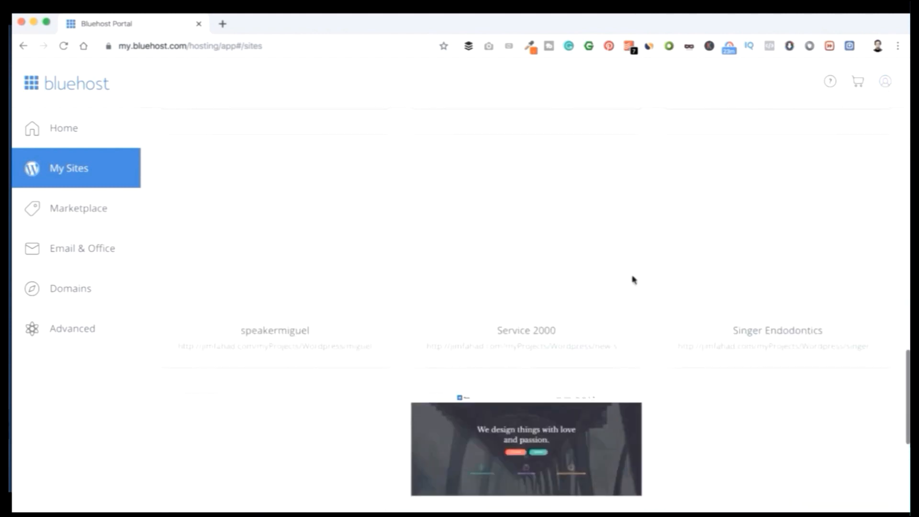
scroll(633, 280, up, 20)
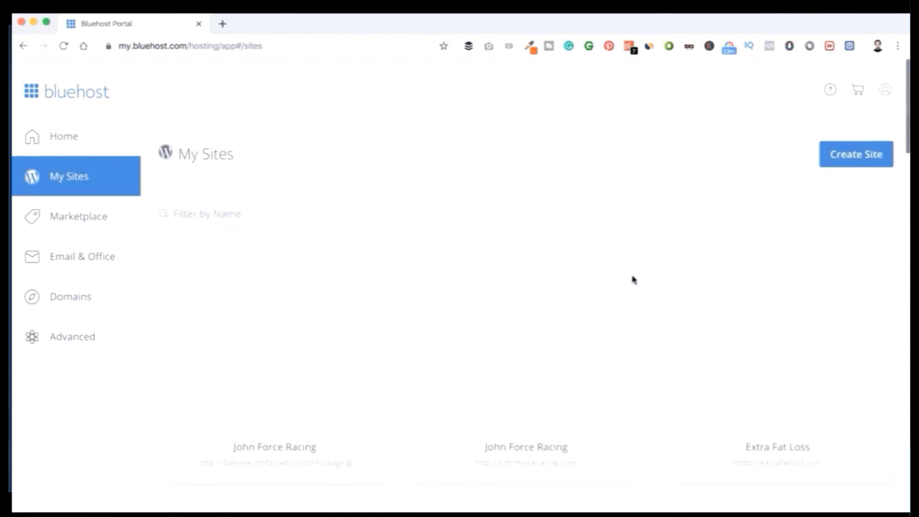
scroll(634, 280, down, 15)
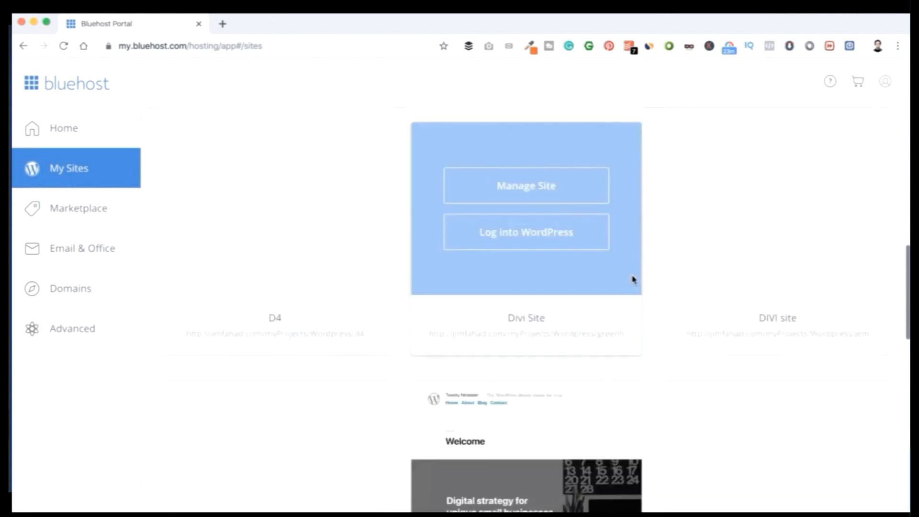
scroll(633, 280, down, 5)
scroll(633, 280, up, 5)
scroll(634, 281, down, 5)
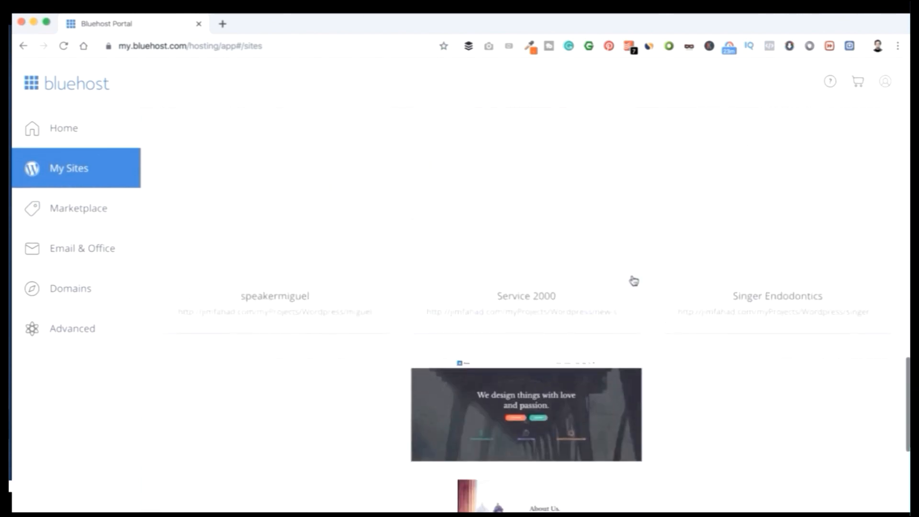
scroll(633, 281, down, 7)
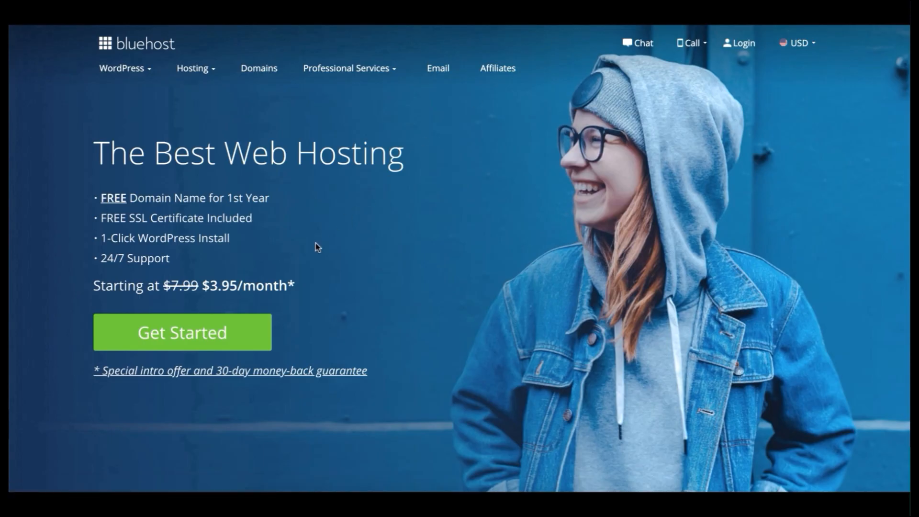
Start a new hosting sign-up and select the Basic plan.
click(231, 331)
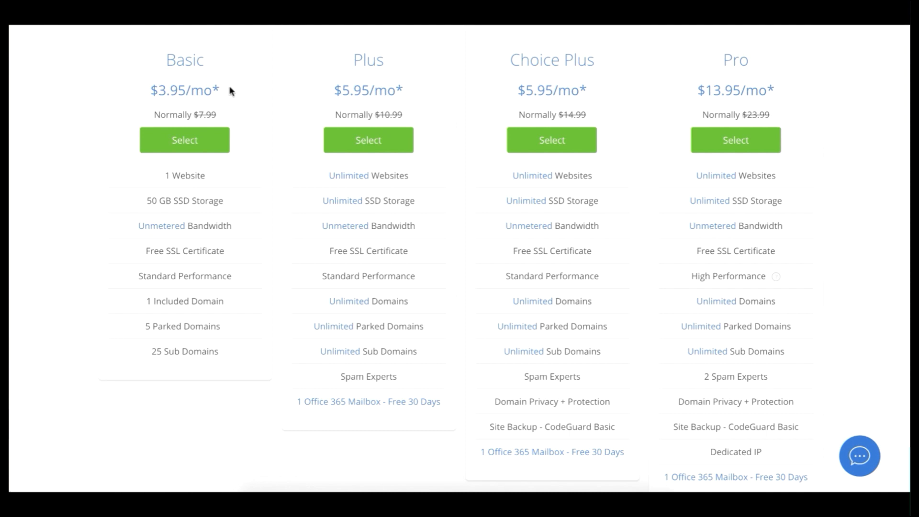
click(197, 143)
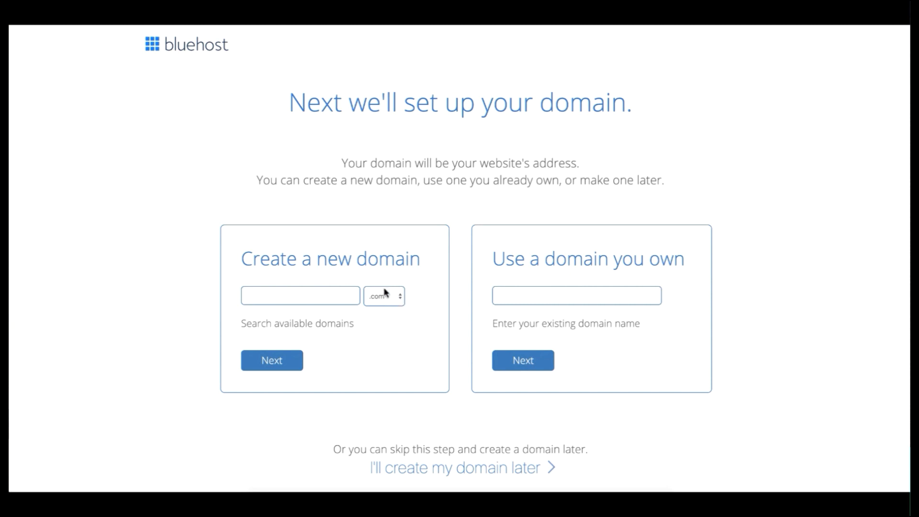
Try to create the new domain apple with the .com extension and check the available extensions.
click(298, 294)
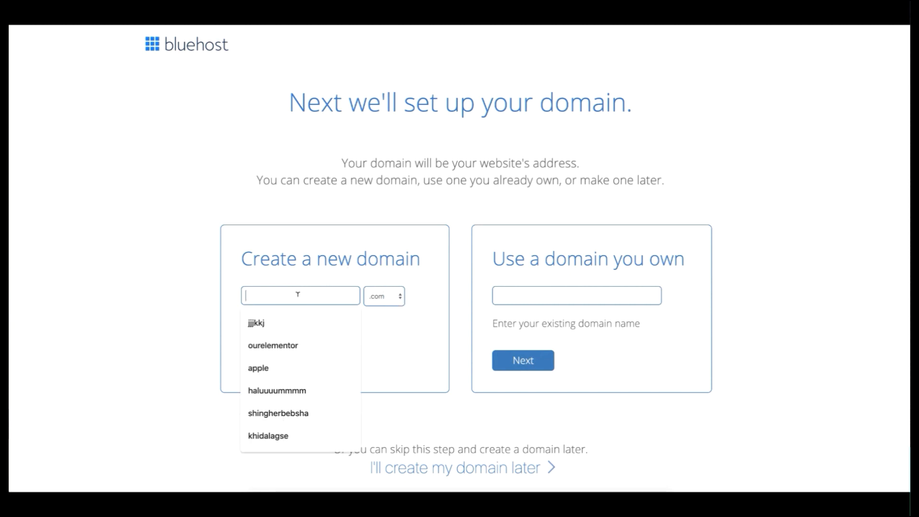
text(apple)
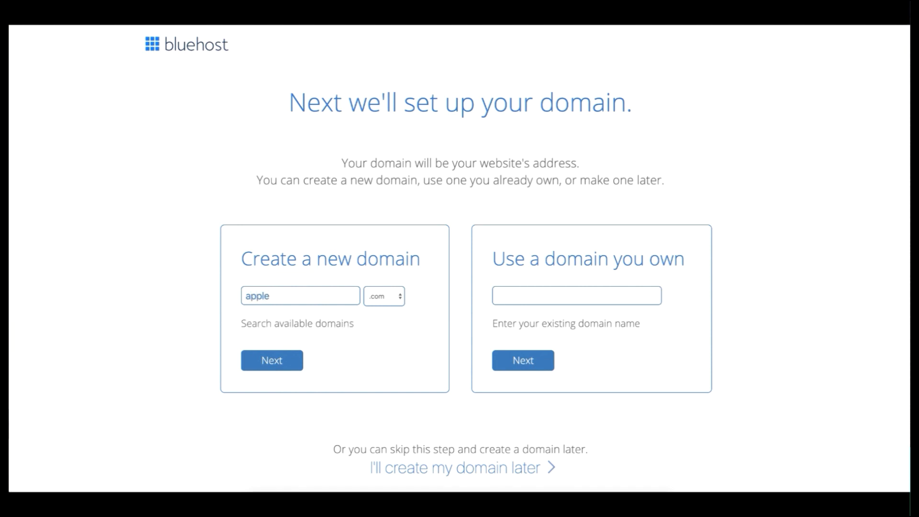
click(281, 367)
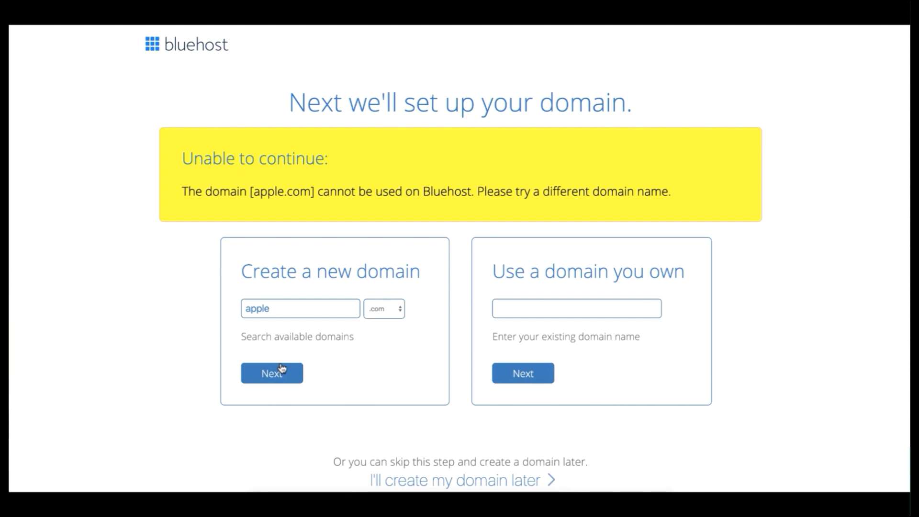
drag(271, 309, 241, 309)
click(381, 310)
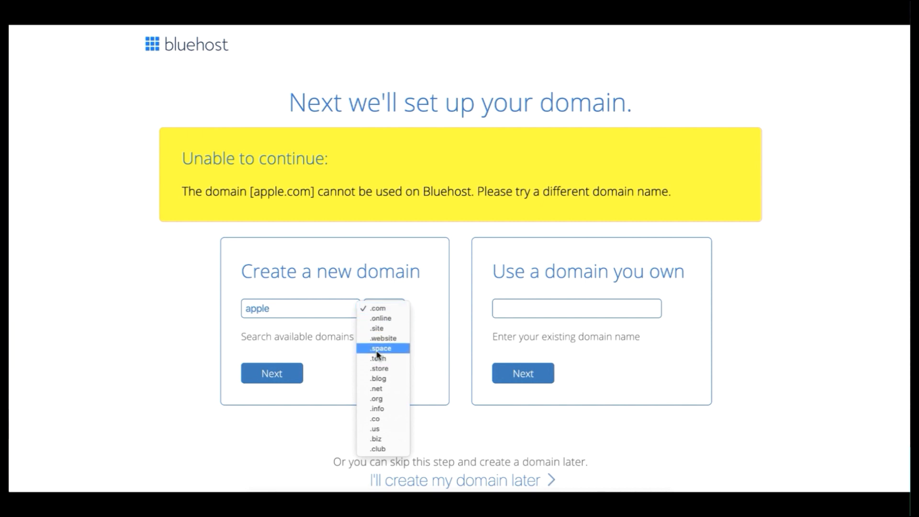
click(382, 313)
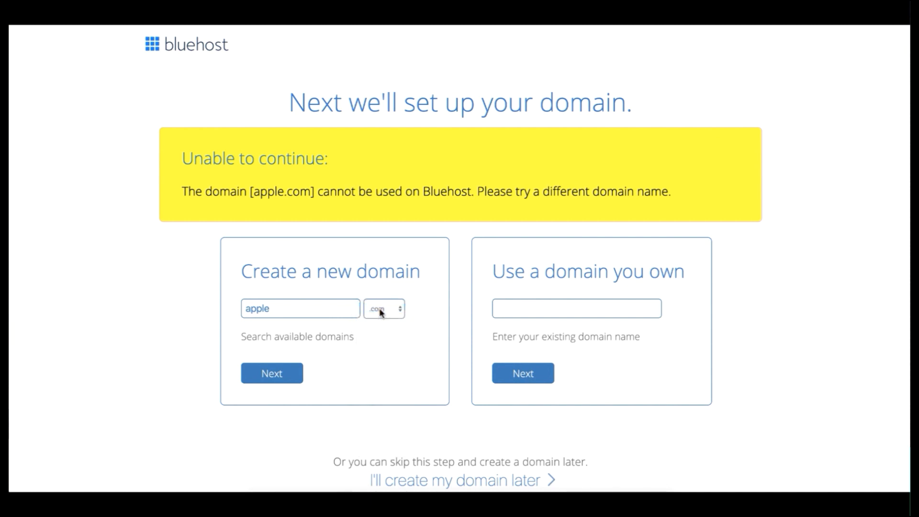
Replace the new domain name with ourelementor, keep the .com extension and submit it for the availability check.
double_click(290, 308)
text(our)
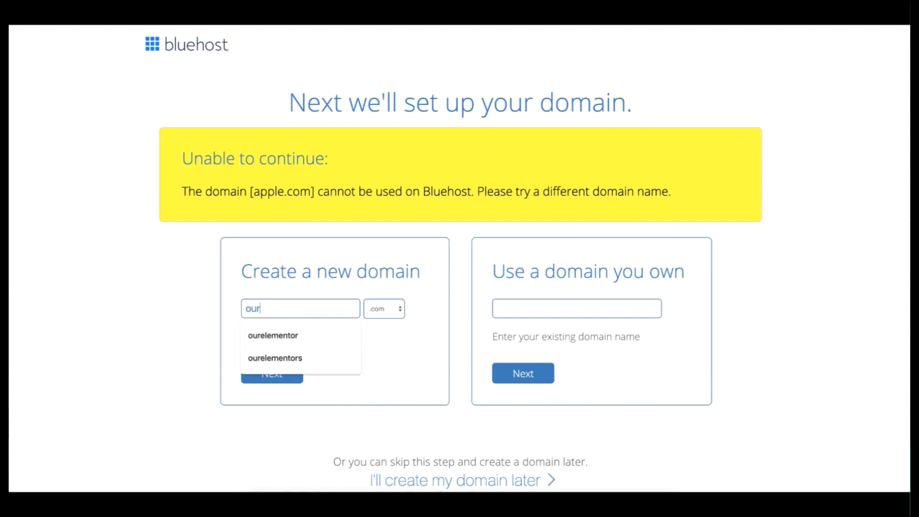
text(elementor)
click(220, 338)
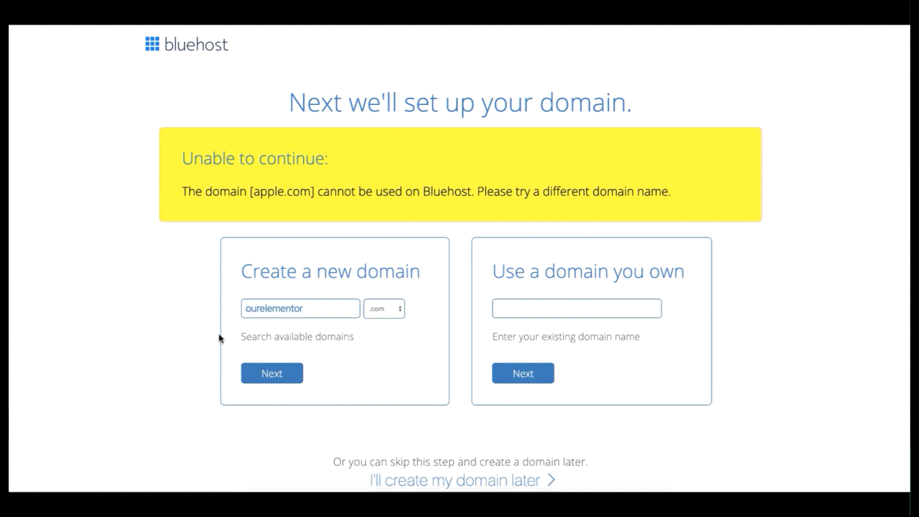
click(275, 371)
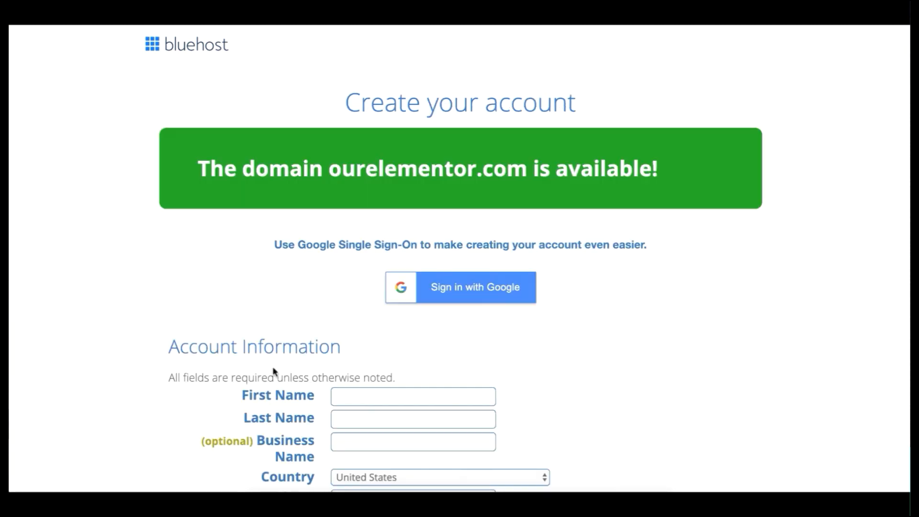
Fill in the customer's first name, last name and optional business name in the account information.
scroll(273, 368, down, 4)
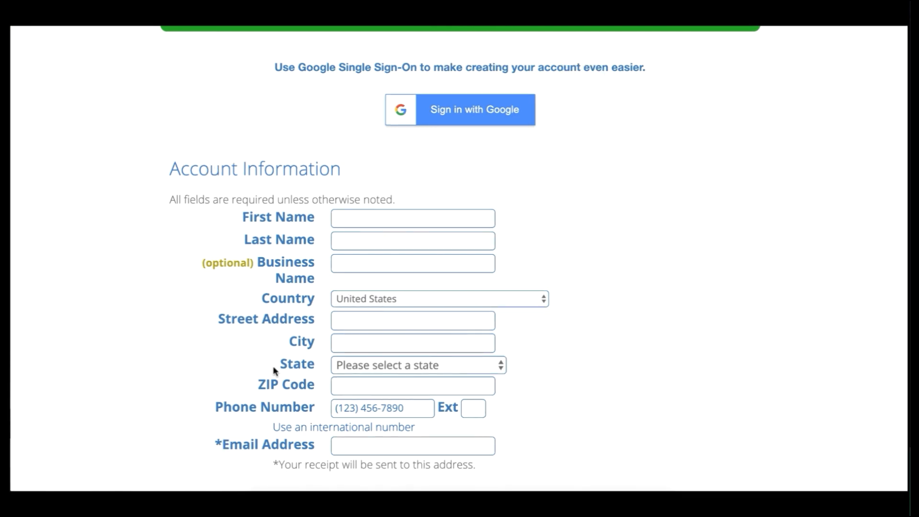
click(384, 218)
text(Jim)
key(Tab)
text(Fahad)
key(Tab)
text(Jim Fahad Digital)
Set the country to Bangladesh and fill in the customer's street address, city, postal code, phone number and email address.
click(384, 299)
scroll(380, 230, up, 15)
click(379, 230)
click(394, 421)
click(388, 379)
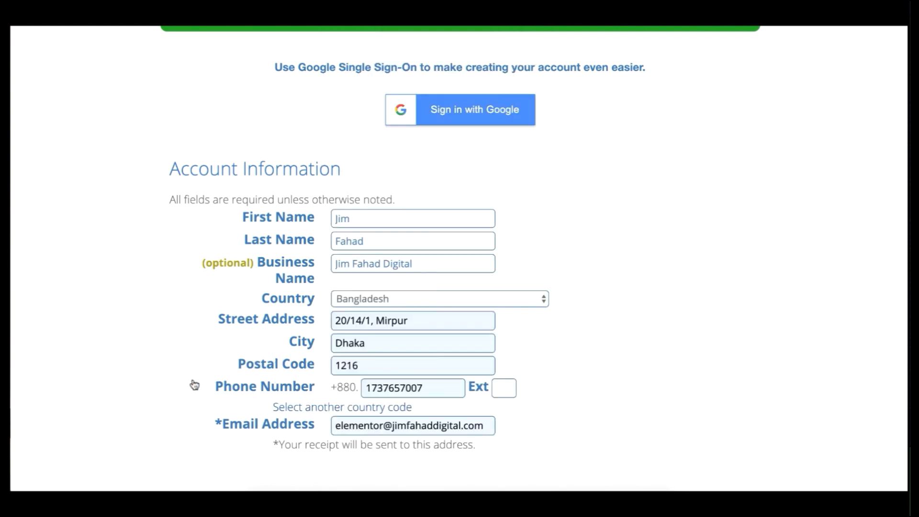
click(429, 260)
drag(429, 260, 329, 260)
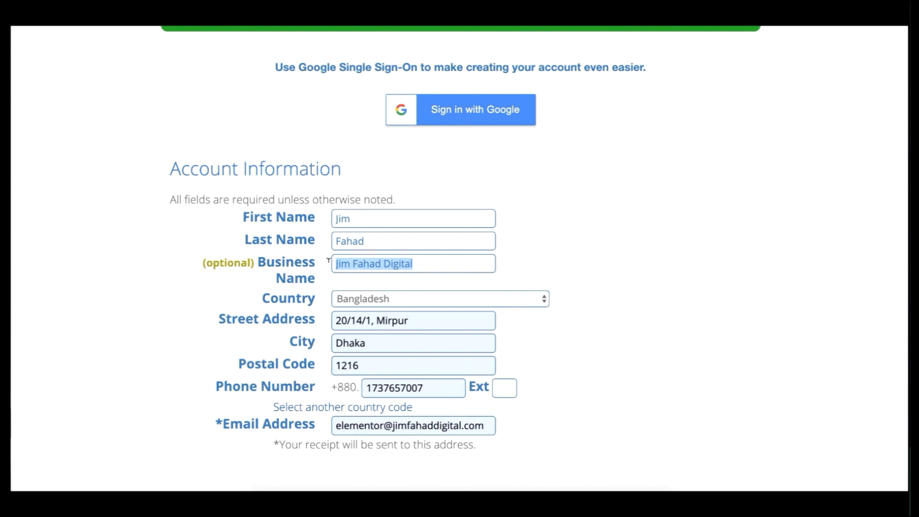
click(402, 262)
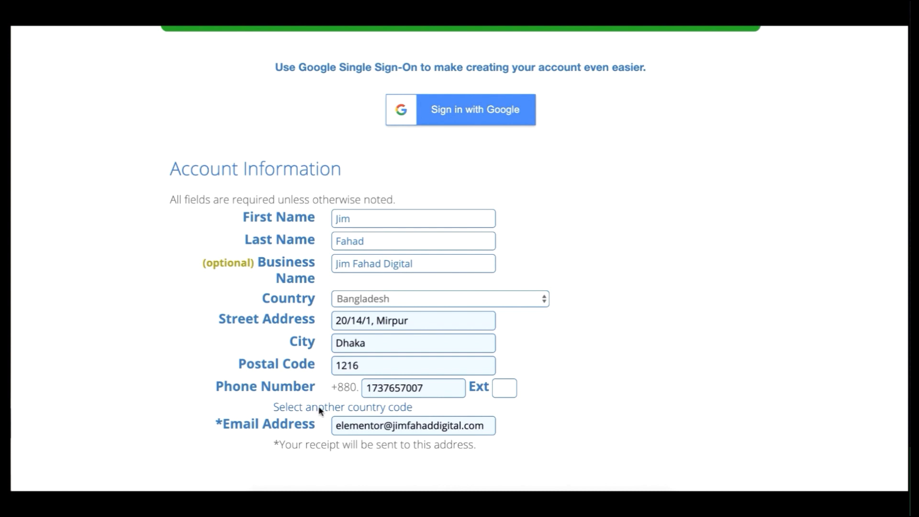
drag(407, 426, 324, 427)
click(380, 425)
click(380, 425)
Set the account plan to Basic 12 Month Price - $5.95/mo. in the package information.
scroll(540, 417, down, 4)
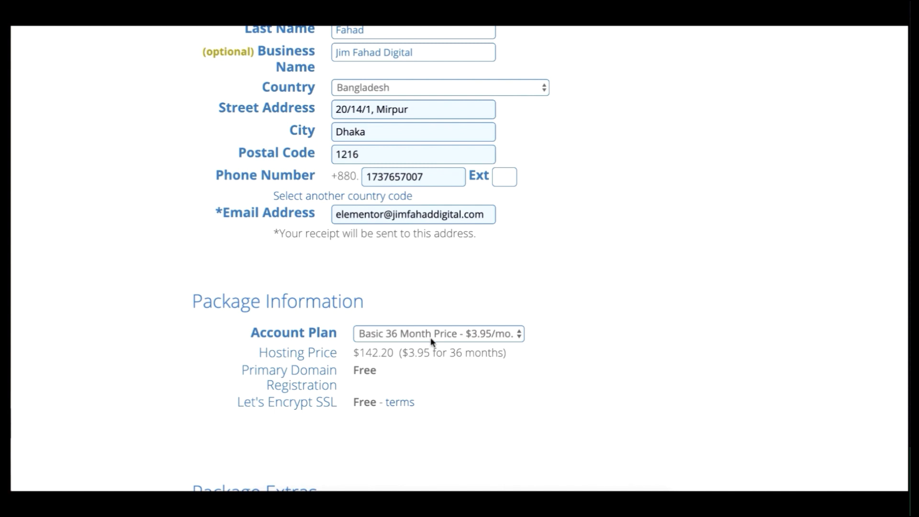
click(446, 336)
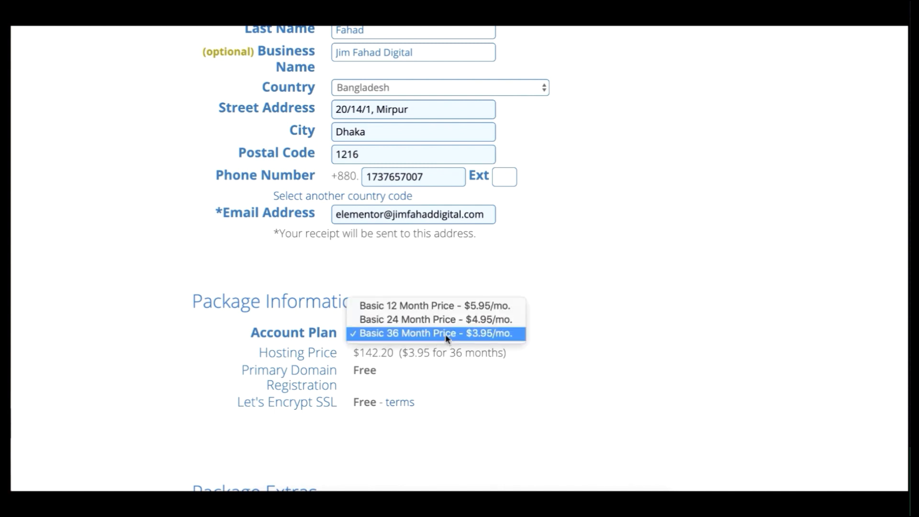
click(445, 307)
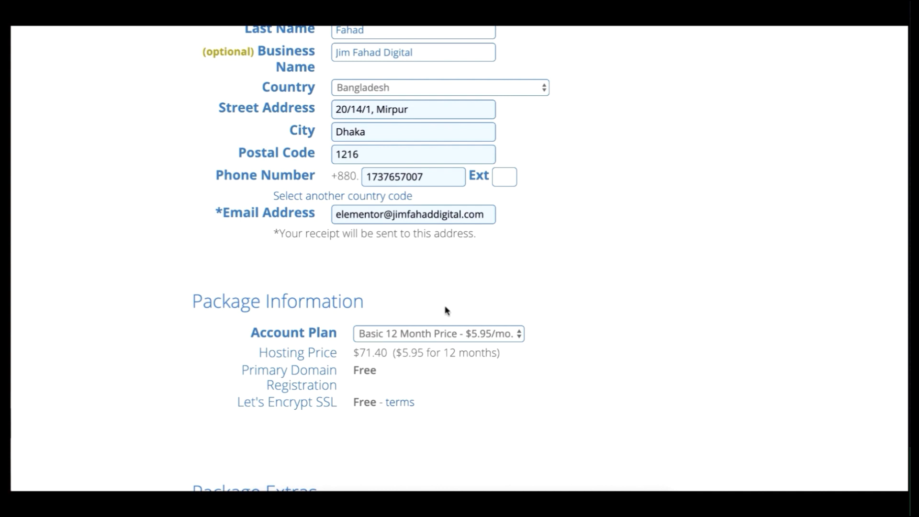
Turn off the Domain Privacy + Protection, Codeguard Basic and SiteLock Security - Essential package extras.
scroll(446, 310, down, 6)
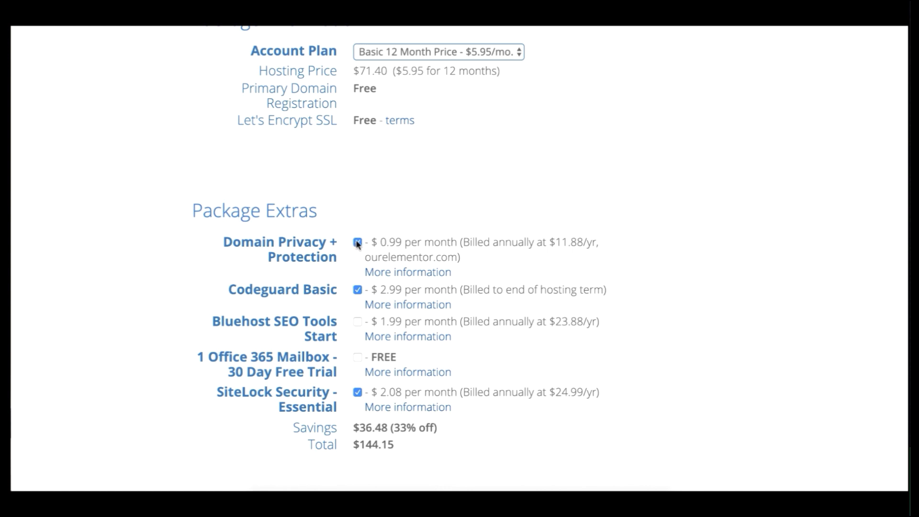
click(357, 242)
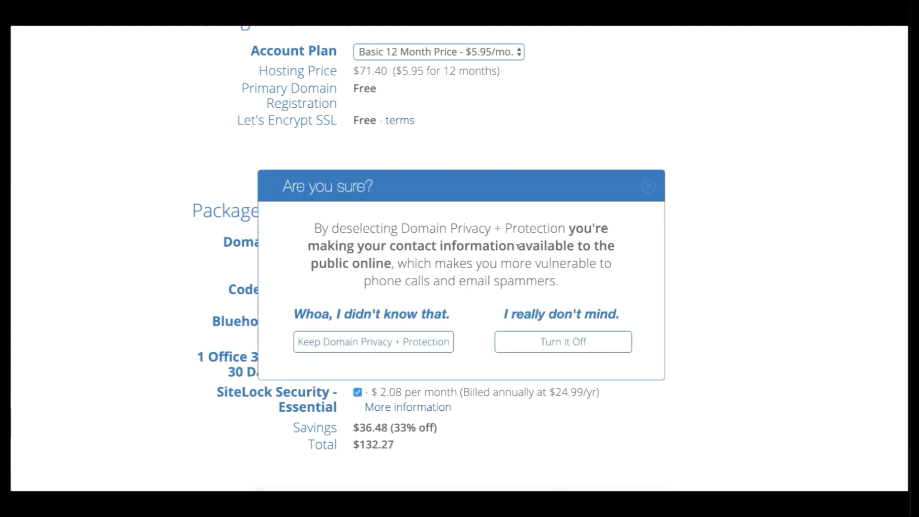
click(543, 342)
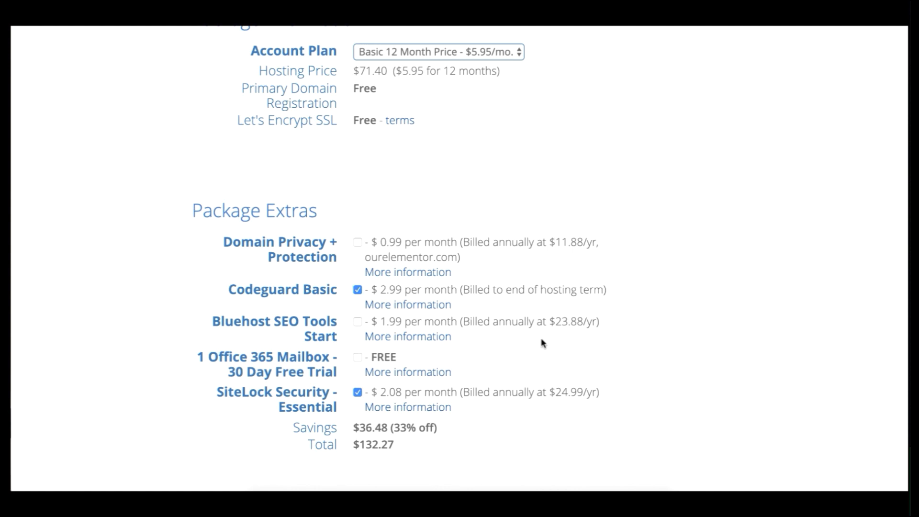
click(357, 291)
click(357, 392)
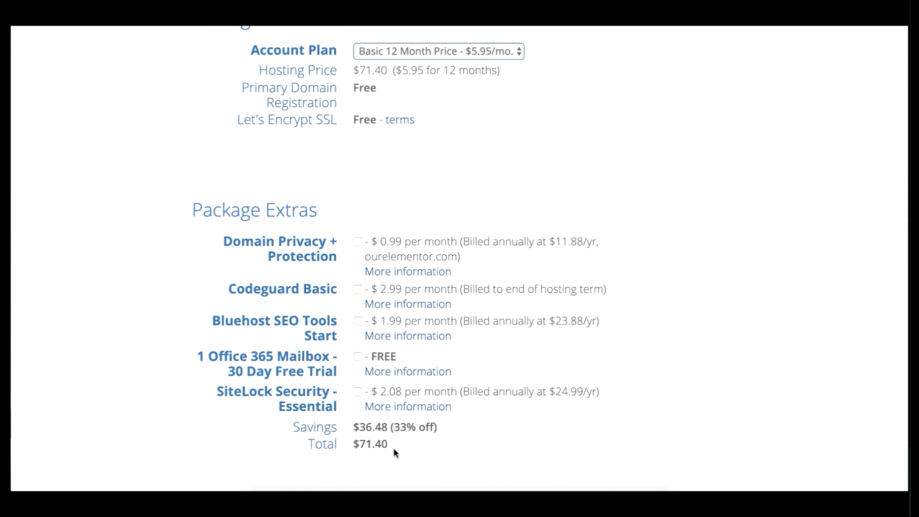
Fill in the payment information with the saved credit card's number, CVV2 code and expiration date.
scroll(394, 450, down, 8)
scroll(395, 451, down, 2)
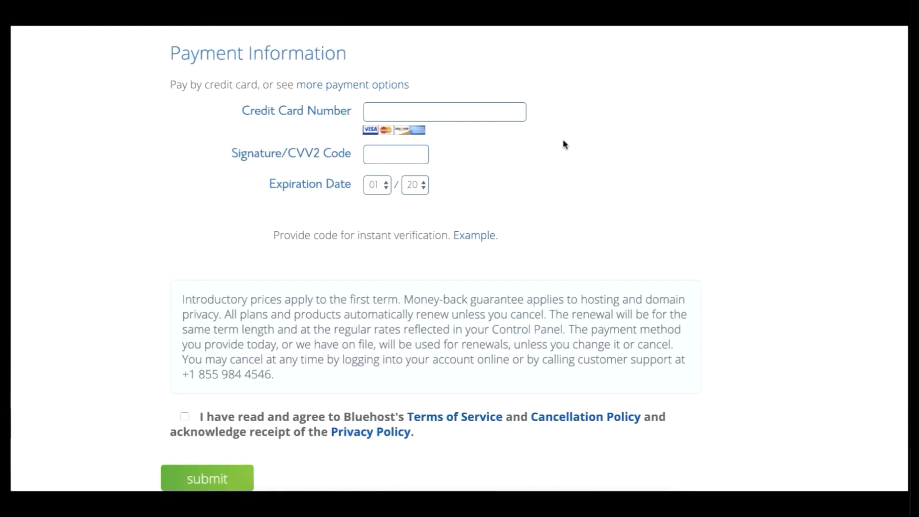
click(489, 115)
click(475, 144)
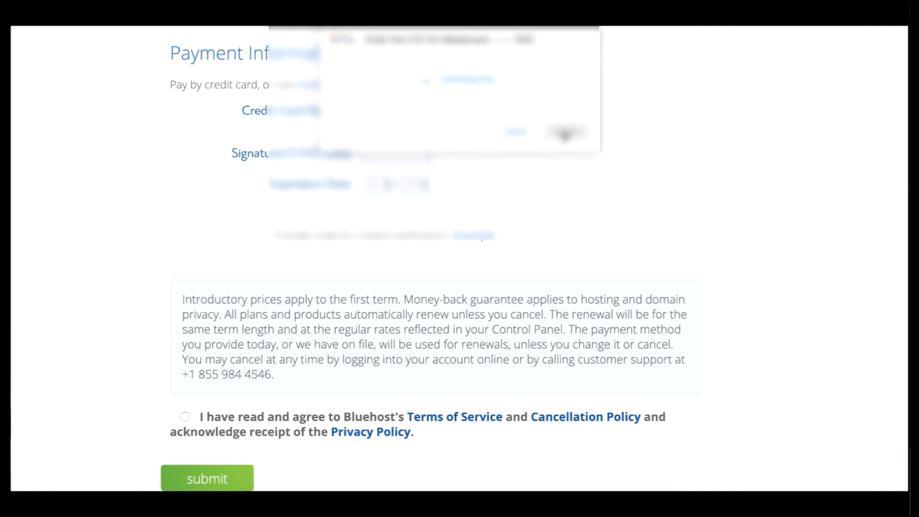
Agree to the terms of service, cancellation and privacy policies and submit the hosting order.
click(185, 417)
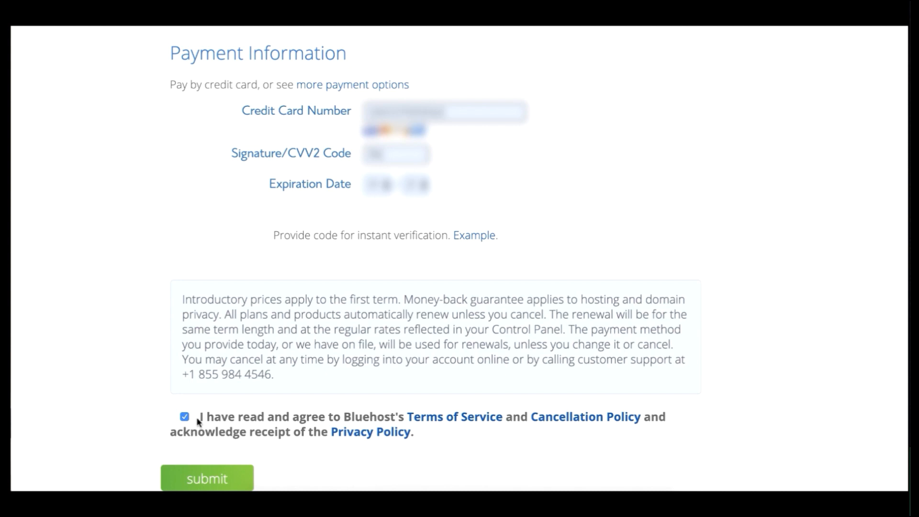
click(219, 475)
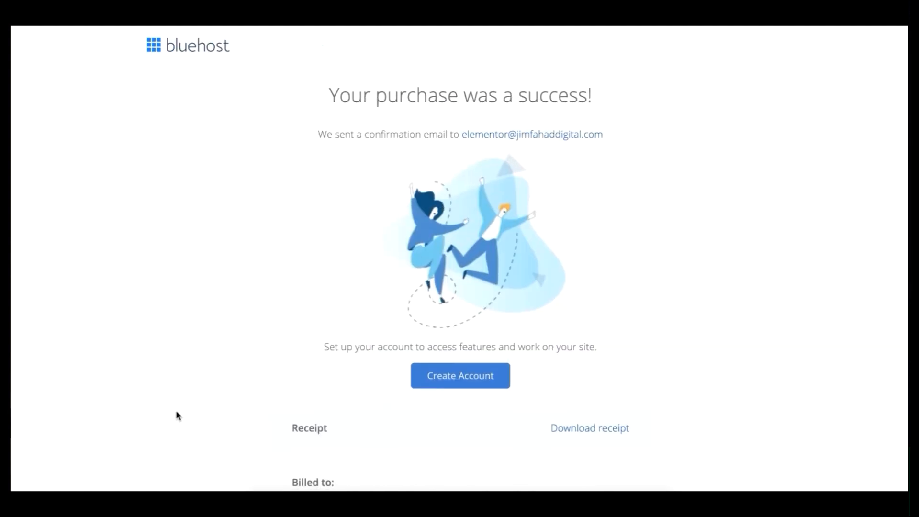
Review the purchase receipt and start creating the hosting account.
scroll(177, 415, down, 7)
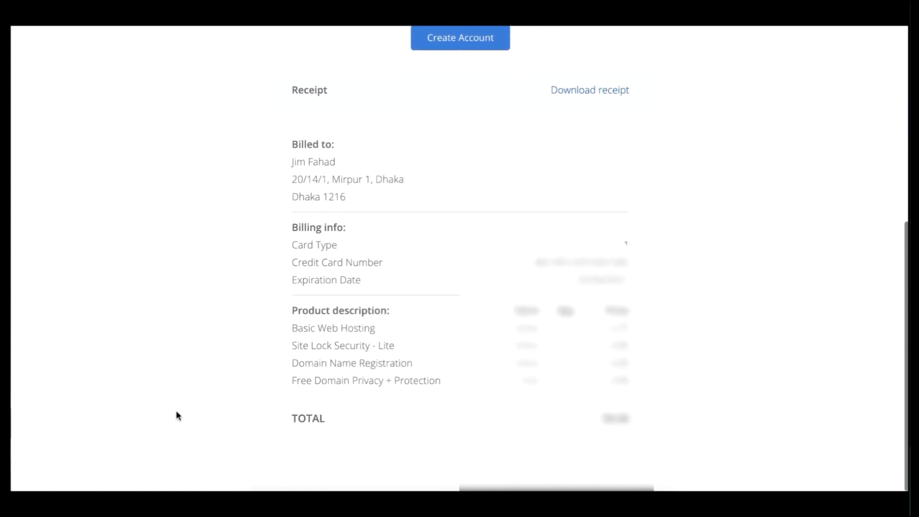
scroll(177, 412, up, 6)
scroll(177, 413, up, 1)
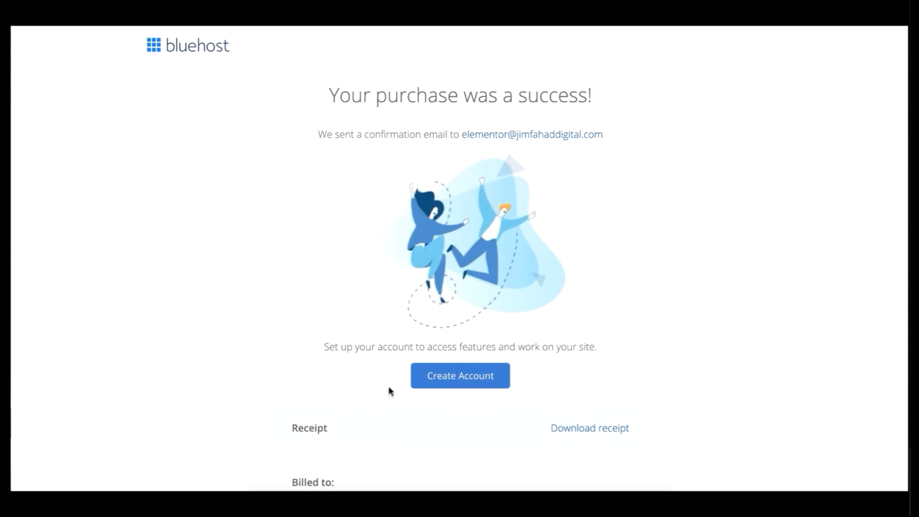
click(448, 379)
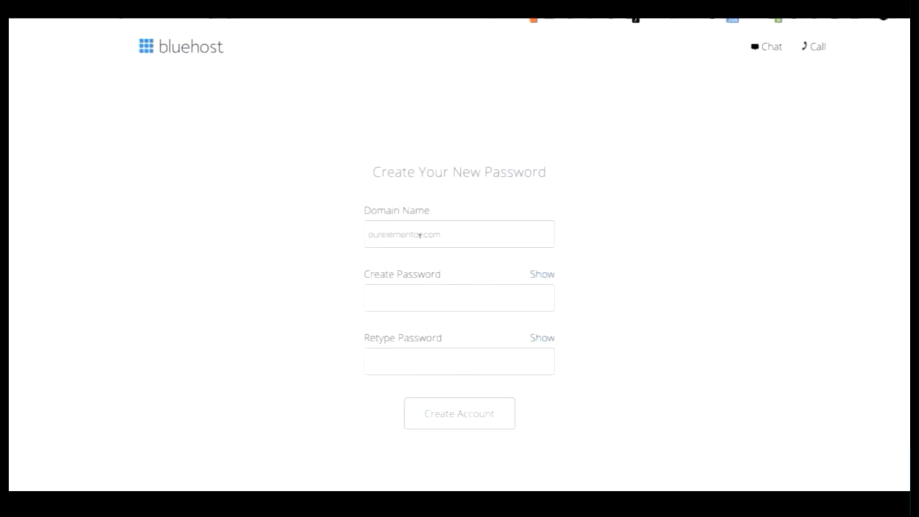
Create the account for ourelementor.com with a new password entered twice, accepting the Privacy Policy and Terms of Service.
click(446, 234)
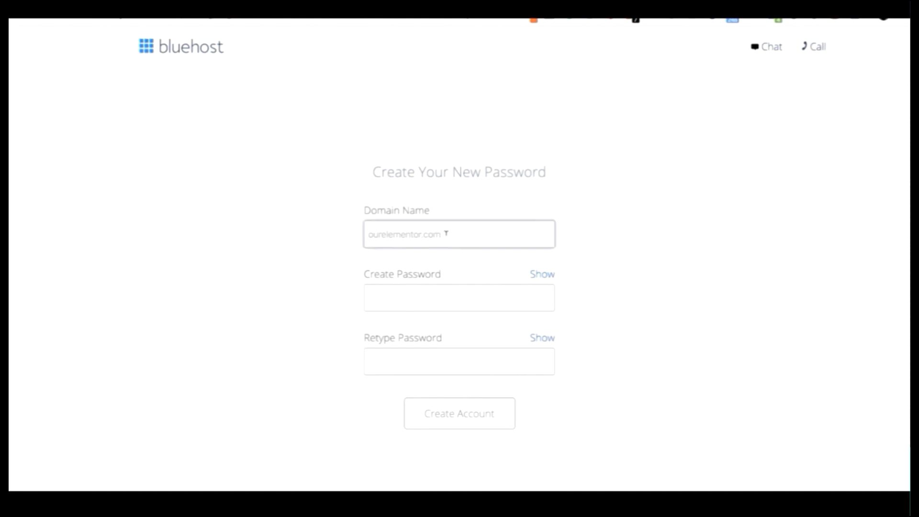
click(392, 298)
text(•••••)
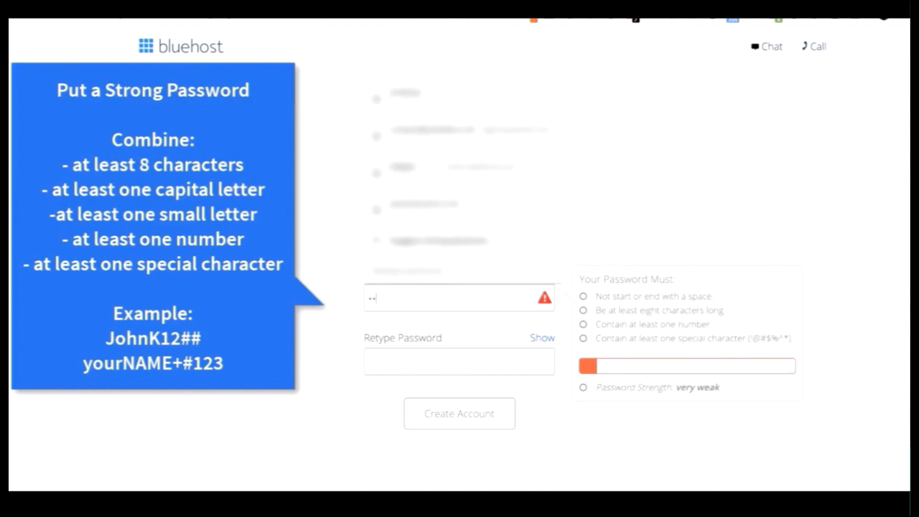
text(••••••••••)
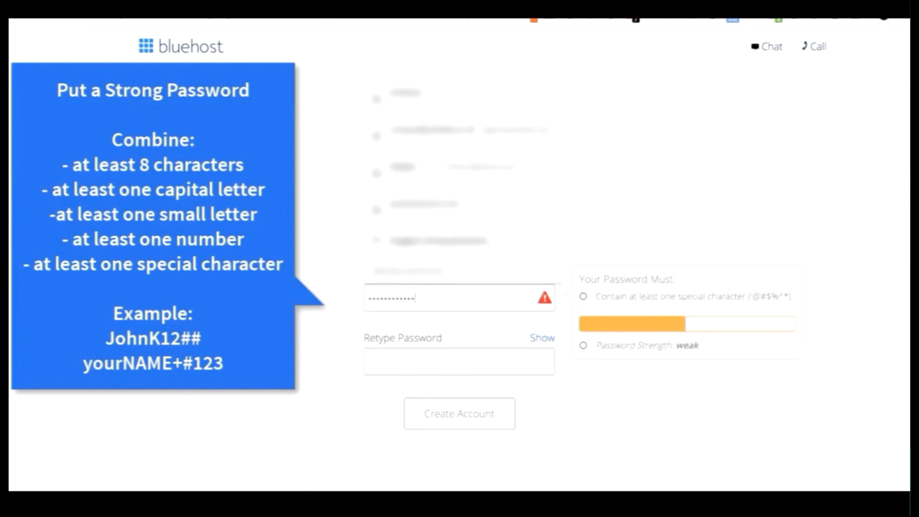
click(397, 352)
text(•••••)
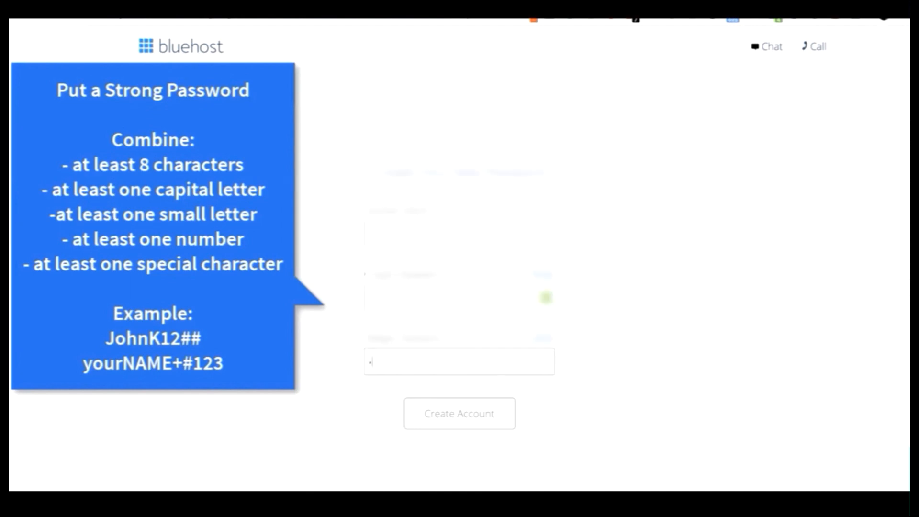
text(••••••••••)
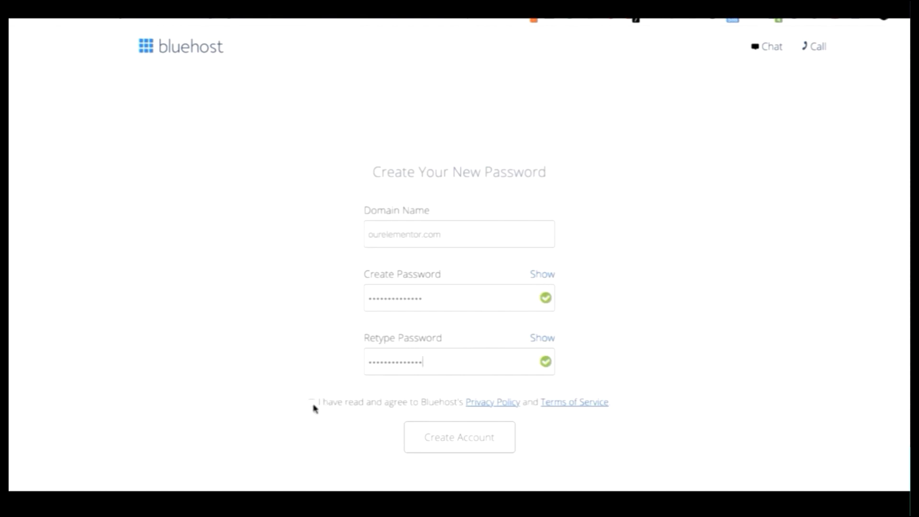
click(312, 403)
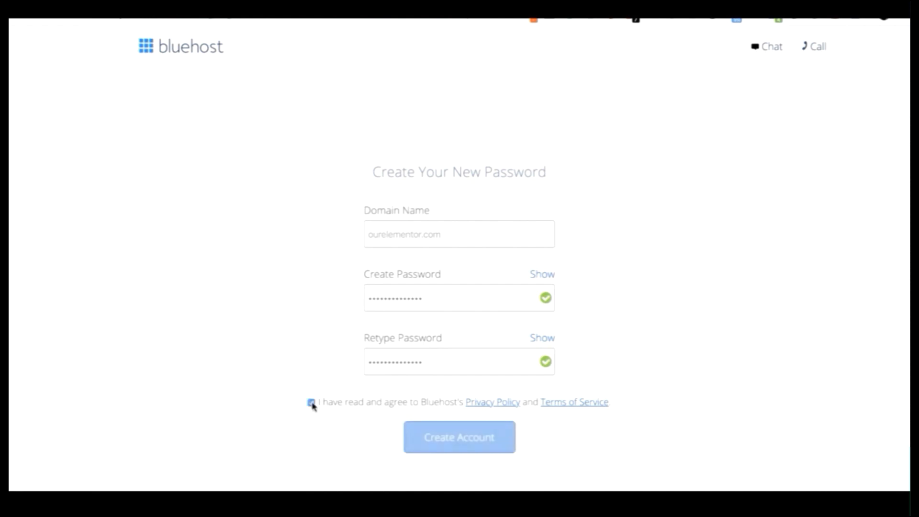
click(430, 440)
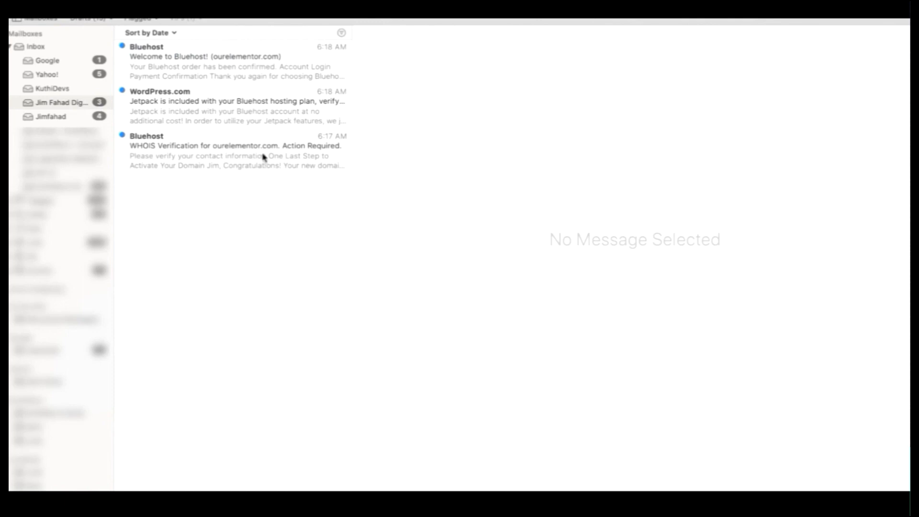
Switch to the mail app, open Bluehost's WHOIS verification message for ourelementor.com and verify the e-mail address.
click(263, 157)
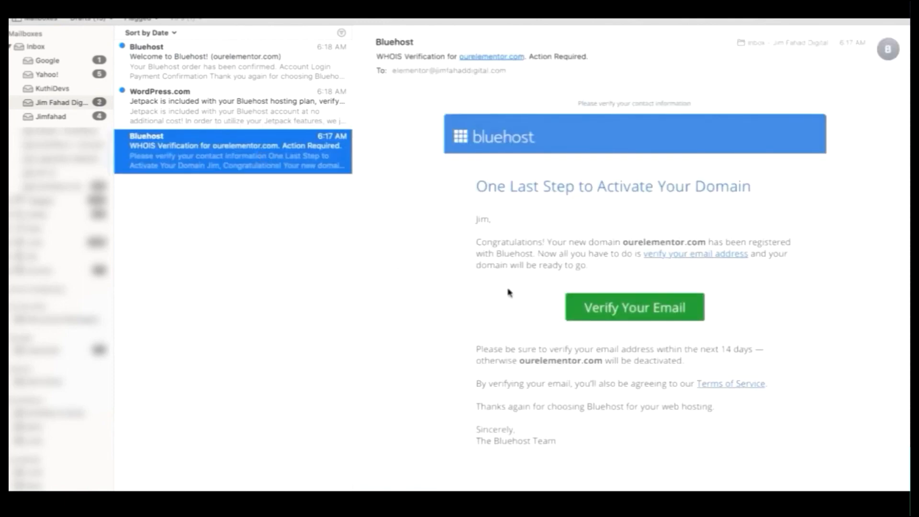
click(614, 313)
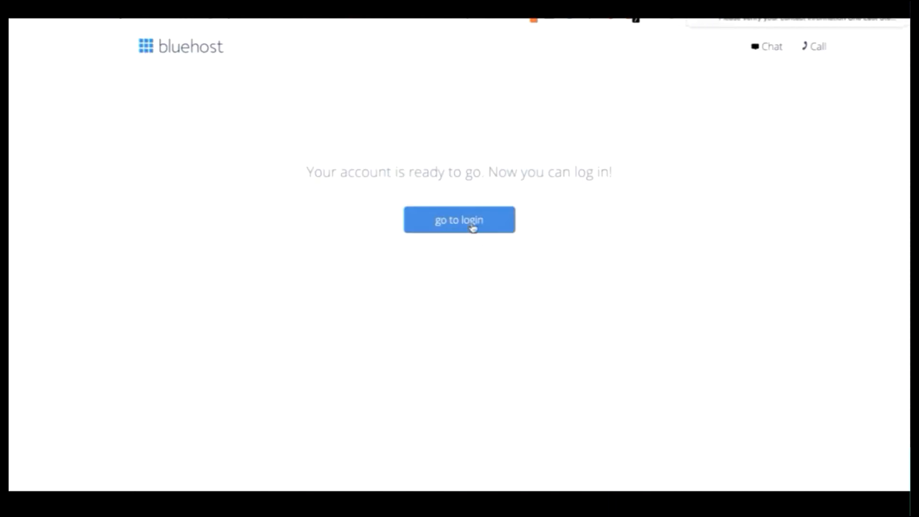
Return to the Bluehost page and log in to the ourelementor.com hosting account with the account password.
click(472, 225)
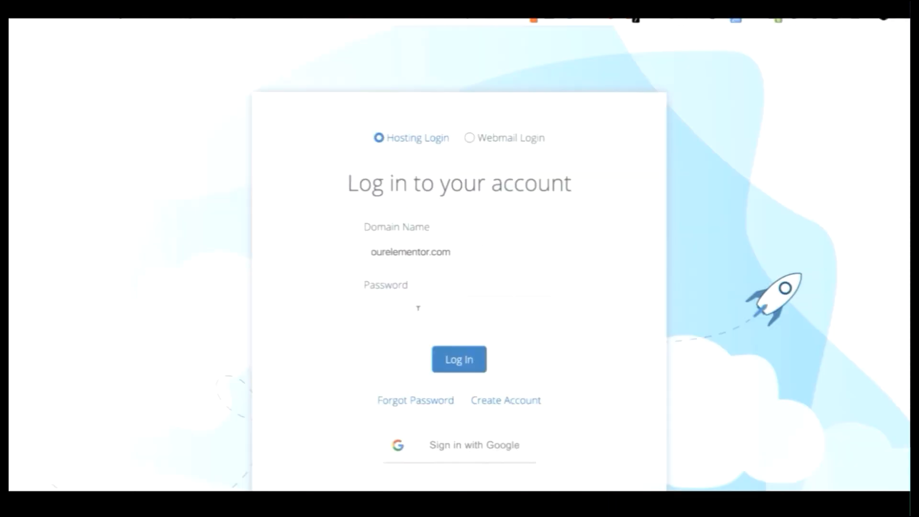
text(••••••••••••)
text(••)
click(458, 359)
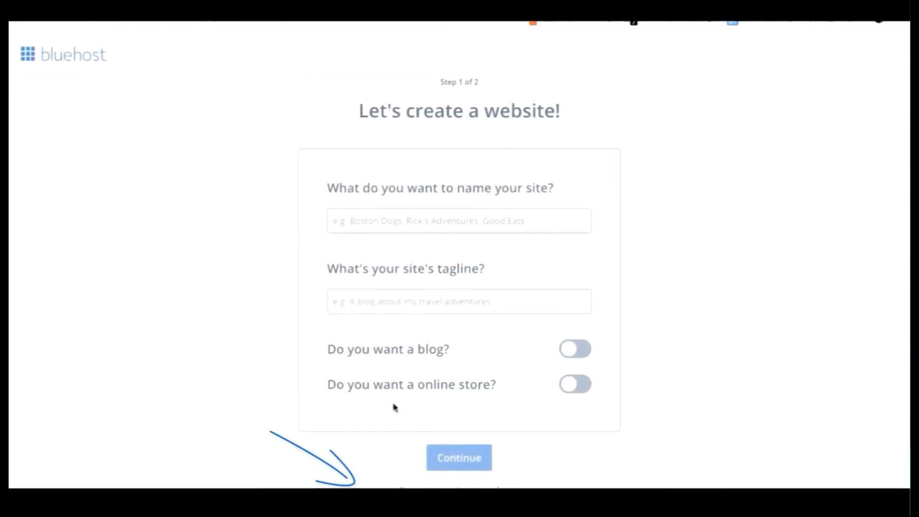
Skip the guided website creation and decline Domain Privacy + Protection in the dashboard's welcome dialogs.
click(441, 487)
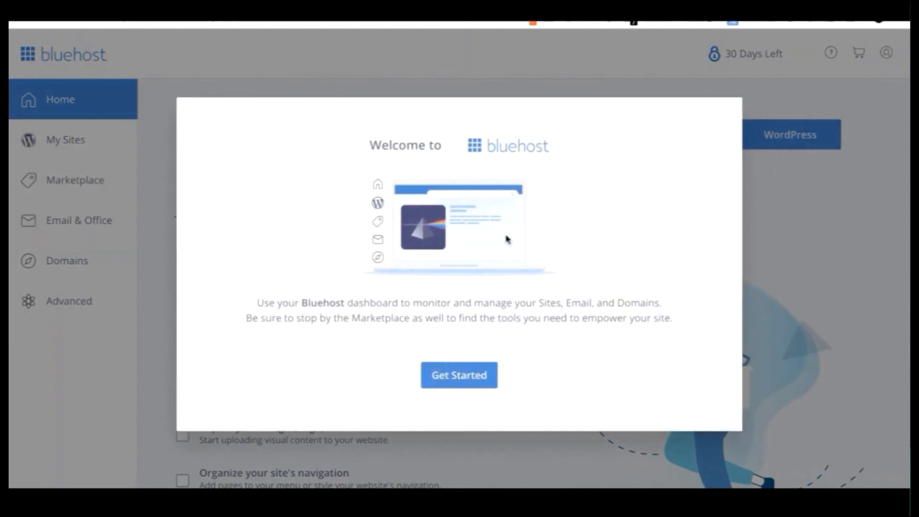
click(446, 381)
click(478, 336)
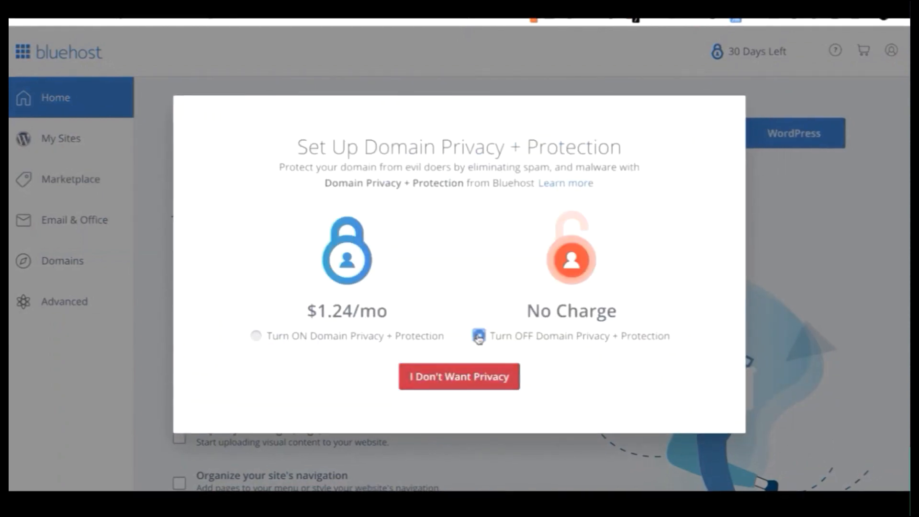
click(478, 378)
click(425, 406)
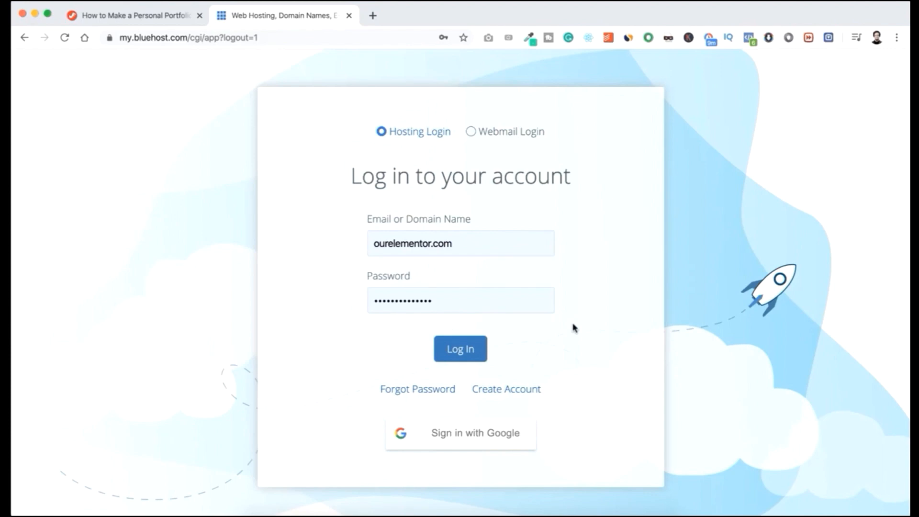
Log in to the ourelementor.com account with the prefilled credentials and start a new WordPress site in My Sites.
click(469, 351)
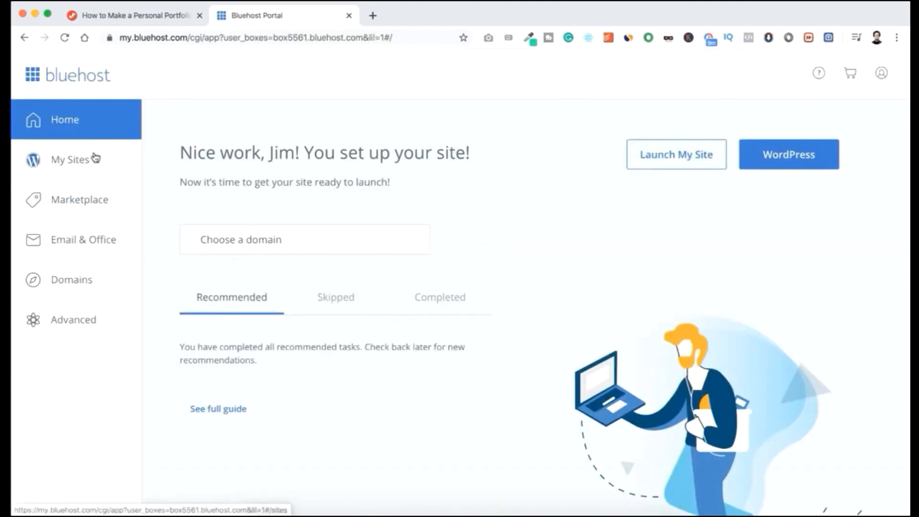
click(77, 159)
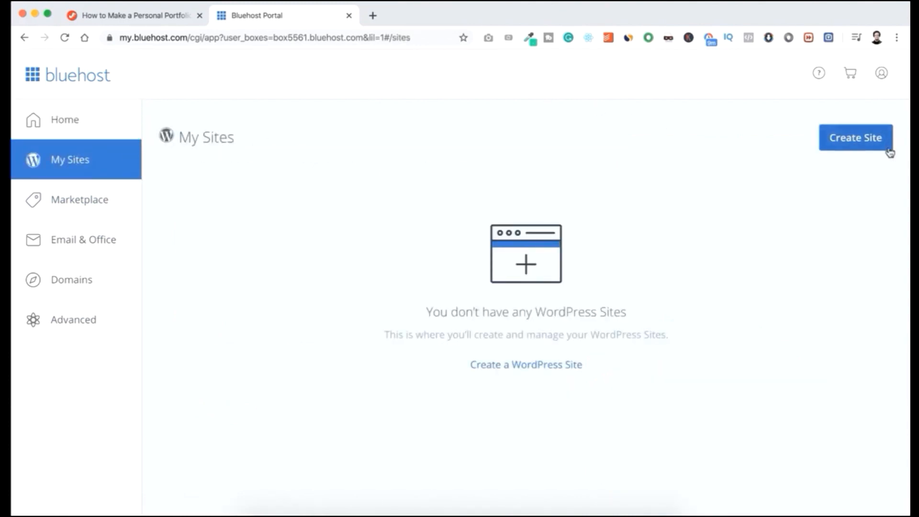
click(533, 368)
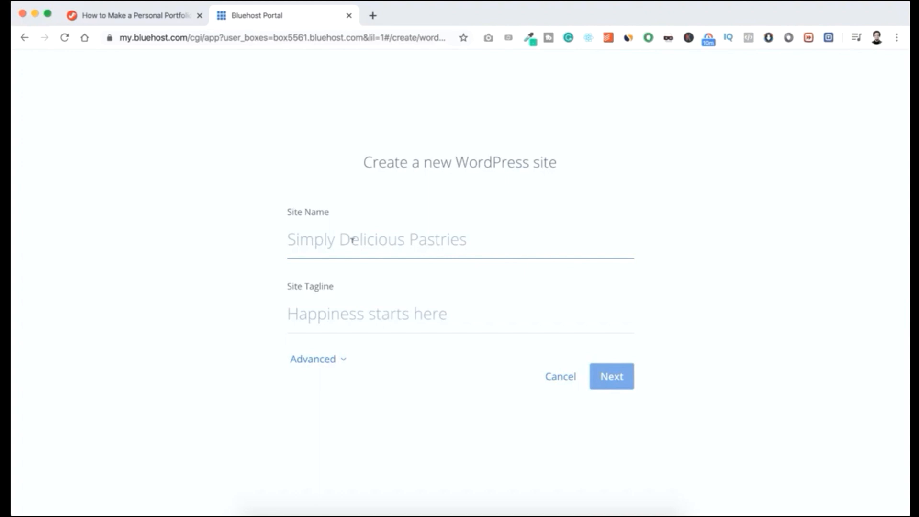
Name the site with the owner's full name followed by "Production" and set its tagline to "You Deserve To Be Seen".
text(J)
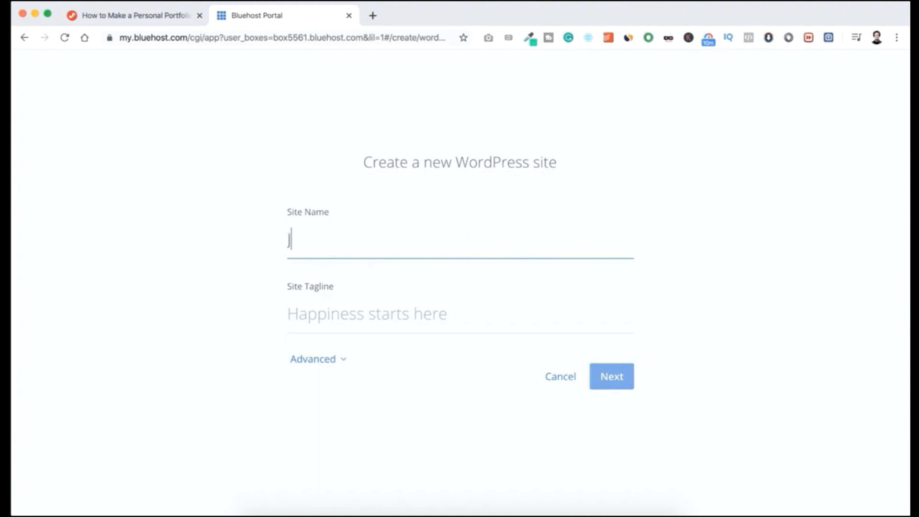
text(im Fahad Production)
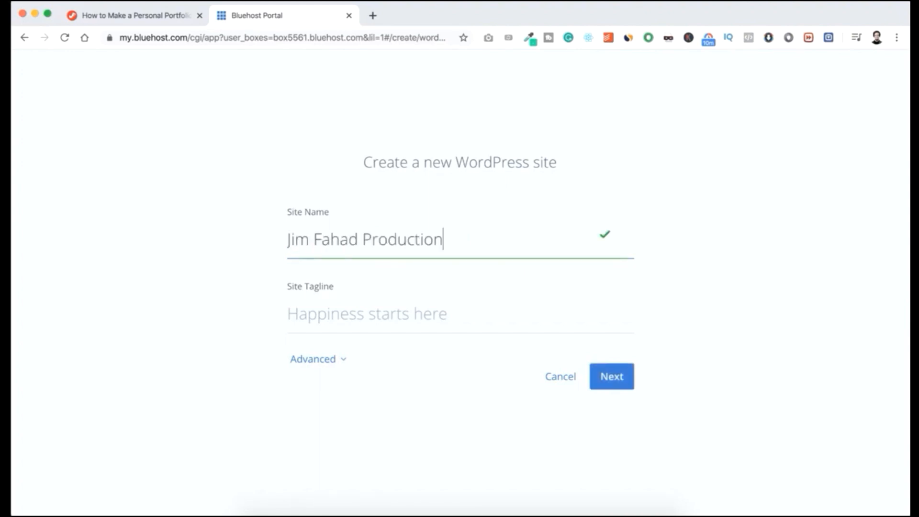
key(Tab)
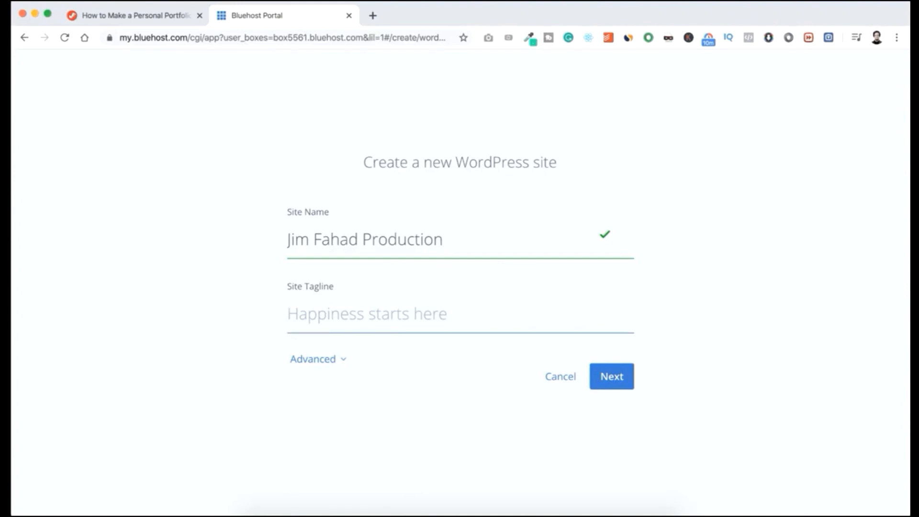
text(You Deserve To Be Seen)
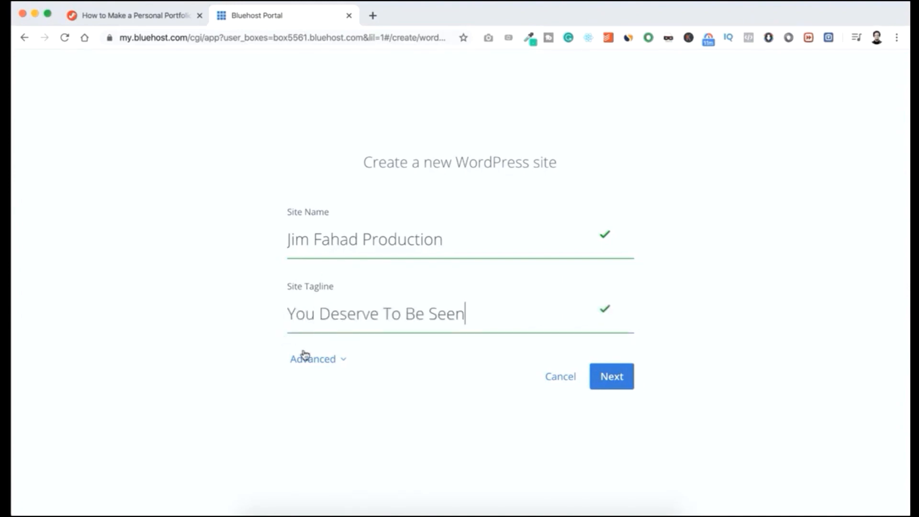
Fill in the advanced site settings with the contact's e-mail address, the WordPress admin username and the admin password.
click(314, 360)
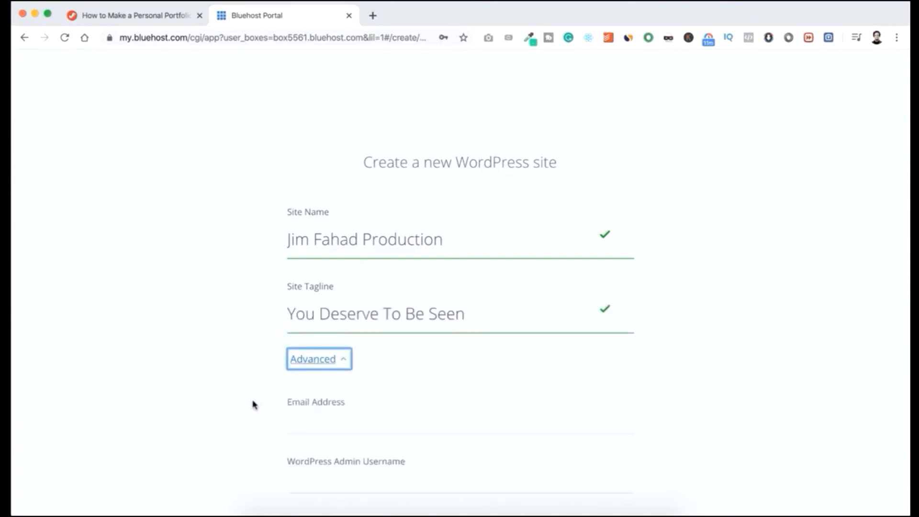
scroll(253, 404, down, 3)
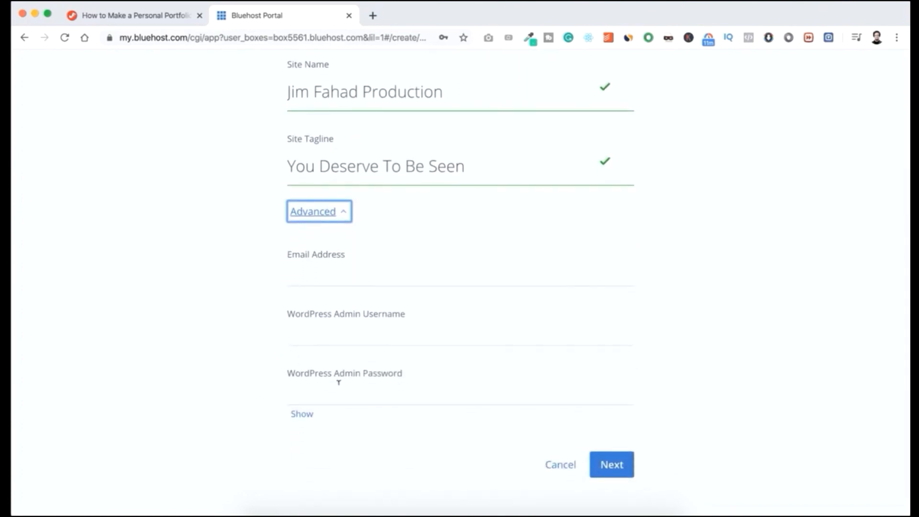
click(263, 340)
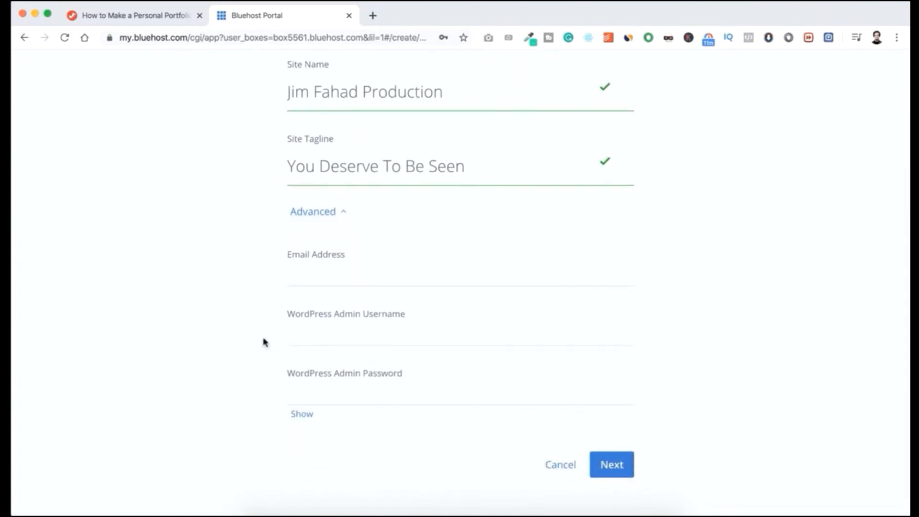
click(318, 272)
key(super+v)
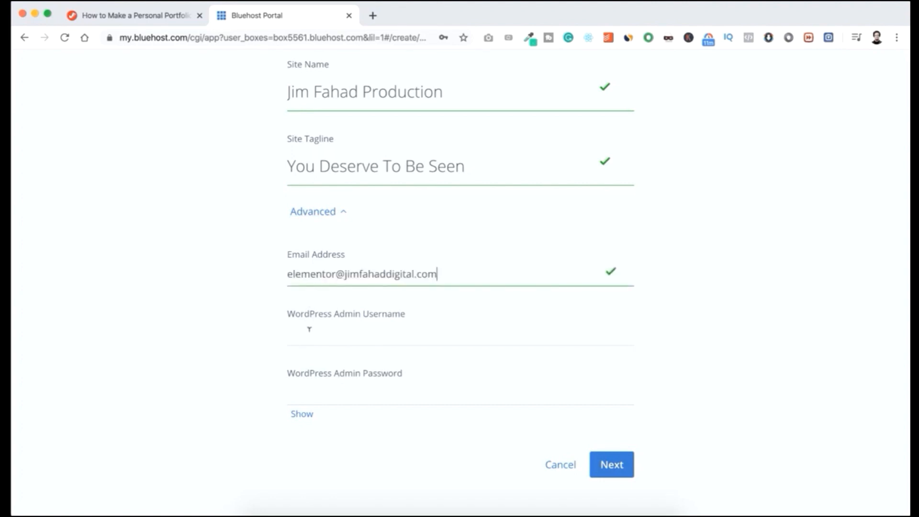
click(311, 329)
text(Jim)
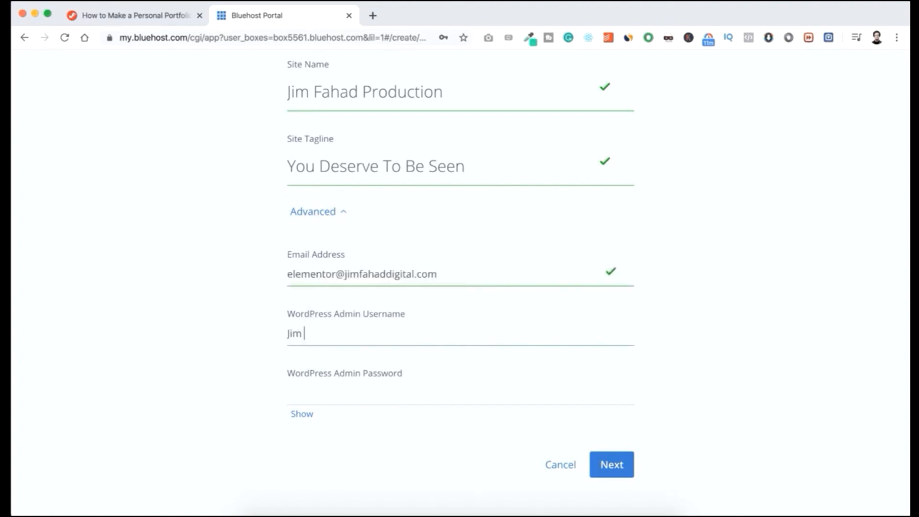
text( Fahad)
click(307, 386)
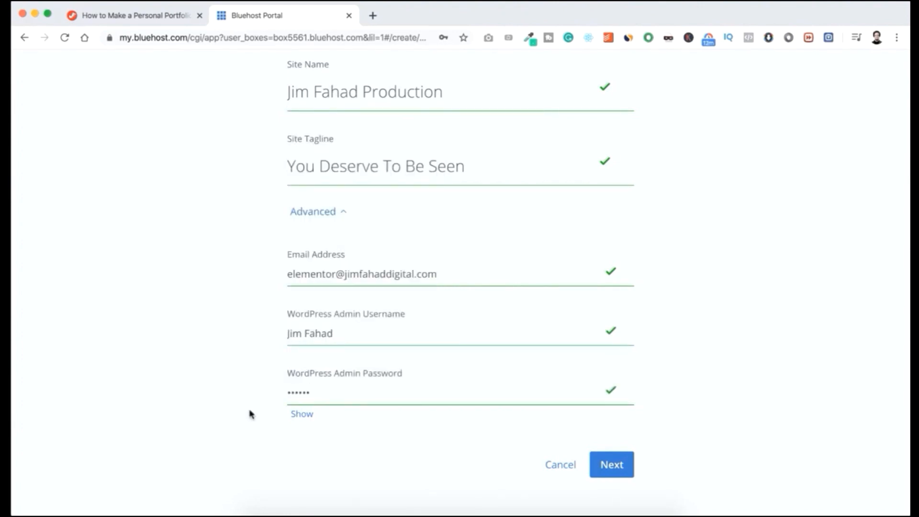
Reveal the WordPress admin password to check it, and continue to the domain choice without updating the browser's saved password.
click(300, 415)
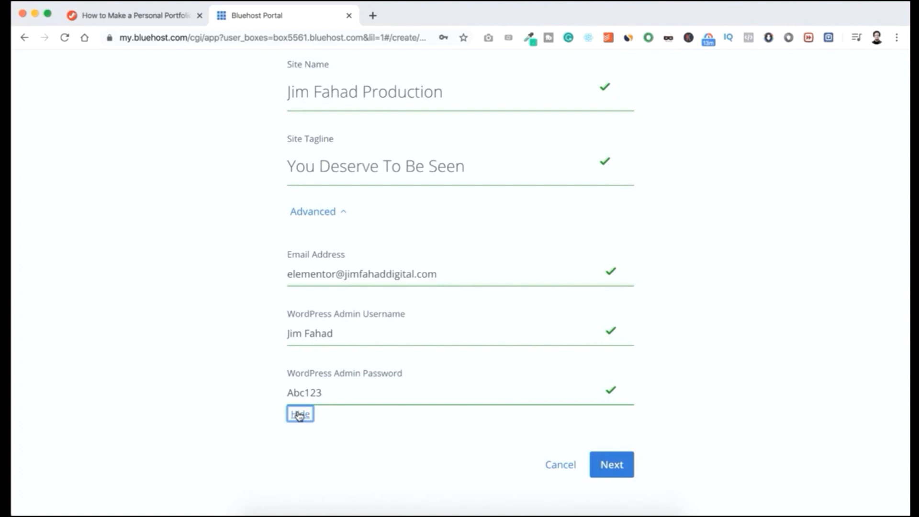
click(330, 418)
click(616, 467)
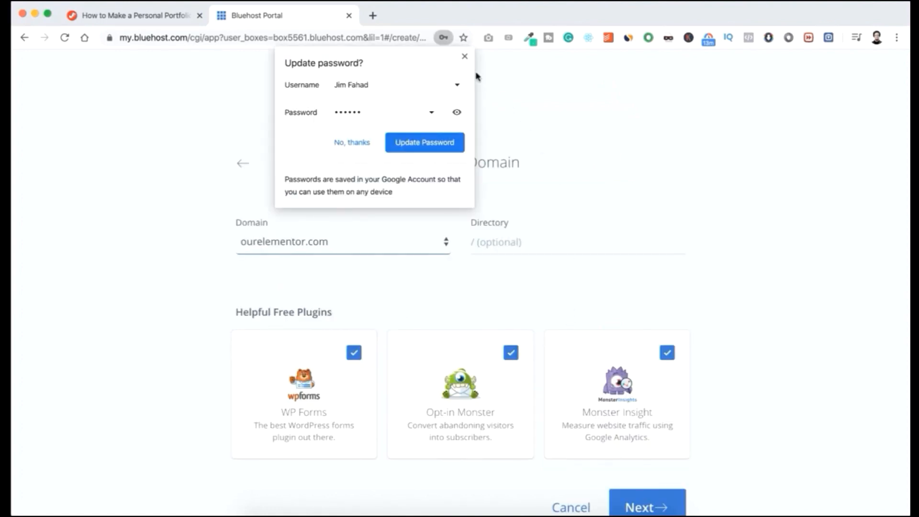
click(464, 58)
Keep ourelementor.com as the site's domain and leave the optional directory blank.
scroll(482, 96, down, 1)
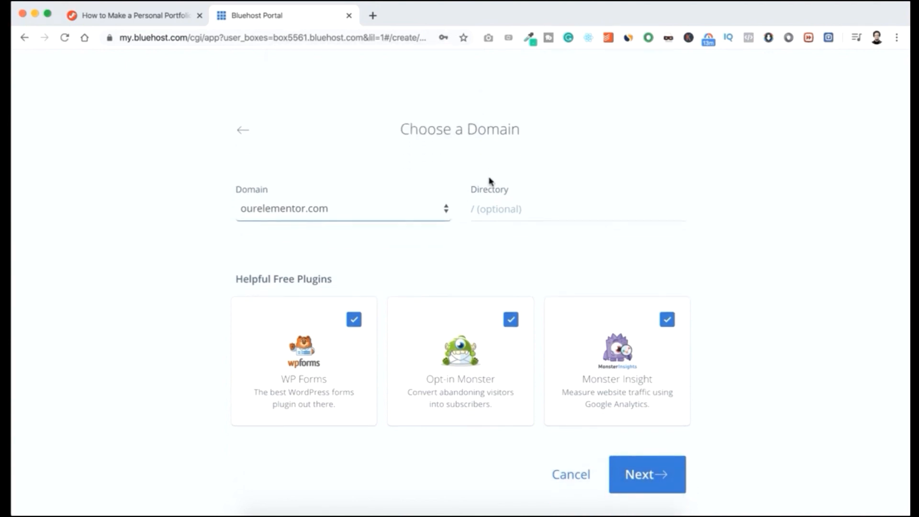
click(486, 205)
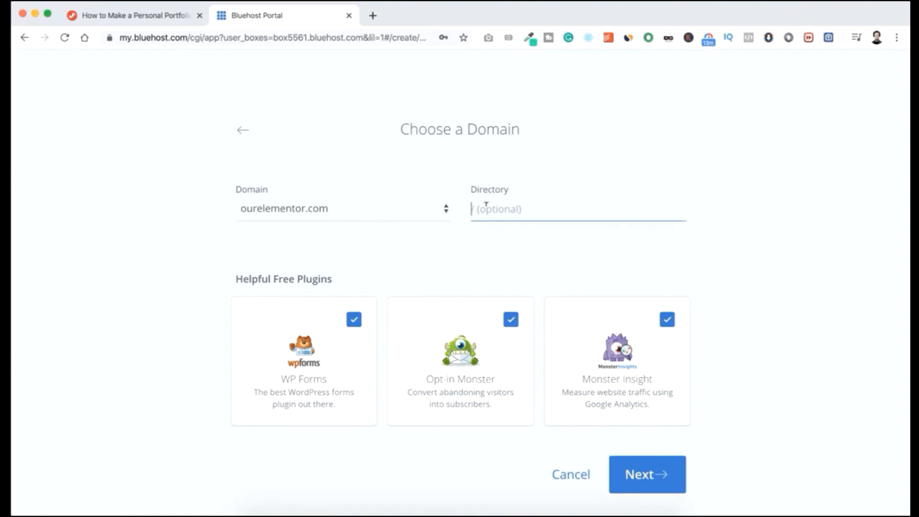
click(485, 236)
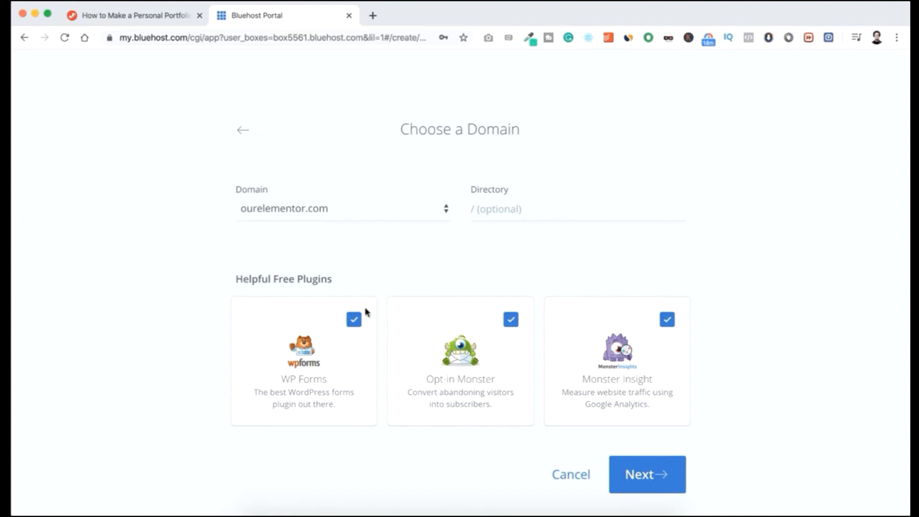
Exclude the WP Forms, Opt-in Monster and Monster Insight plugins and proceed with installing WordPress on ourelementor.com.
click(355, 321)
click(510, 322)
click(668, 320)
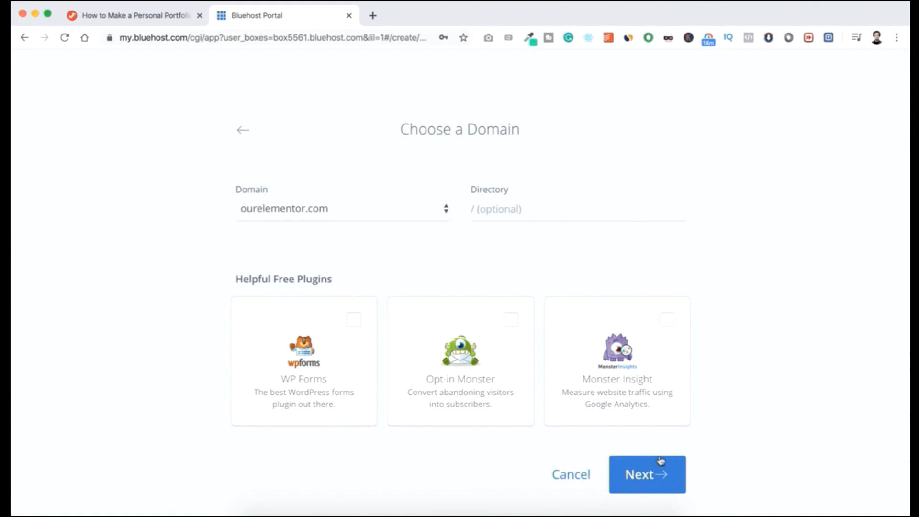
click(643, 474)
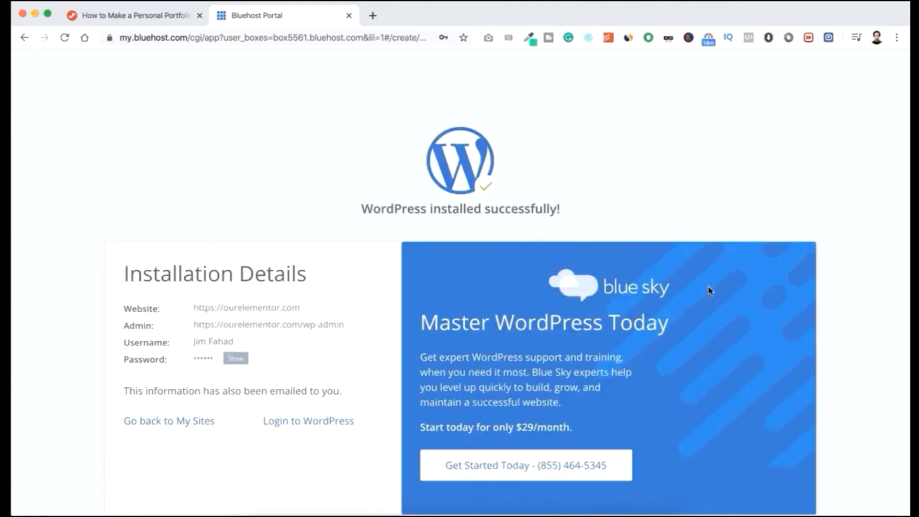
scroll(711, 290, down, 1)
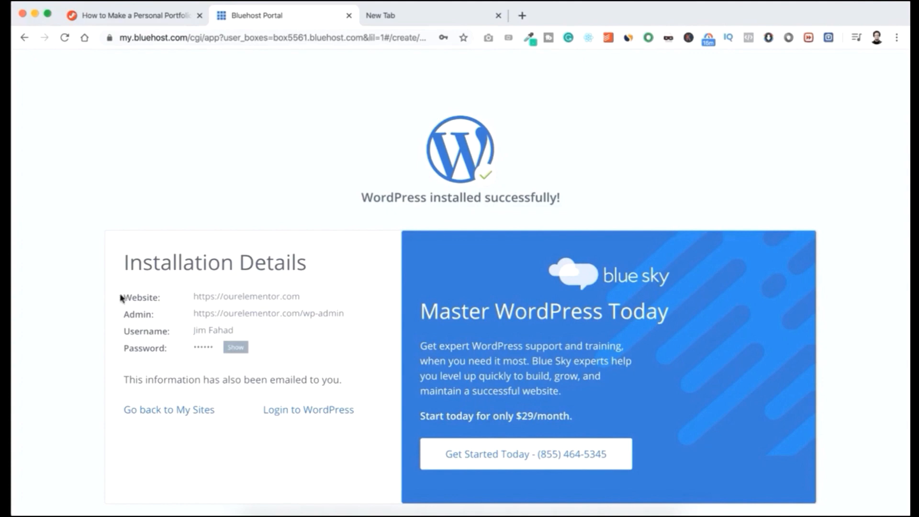
Review the installation details for the website address, admin address and username, and reveal the admin password.
drag(121, 297, 258, 329)
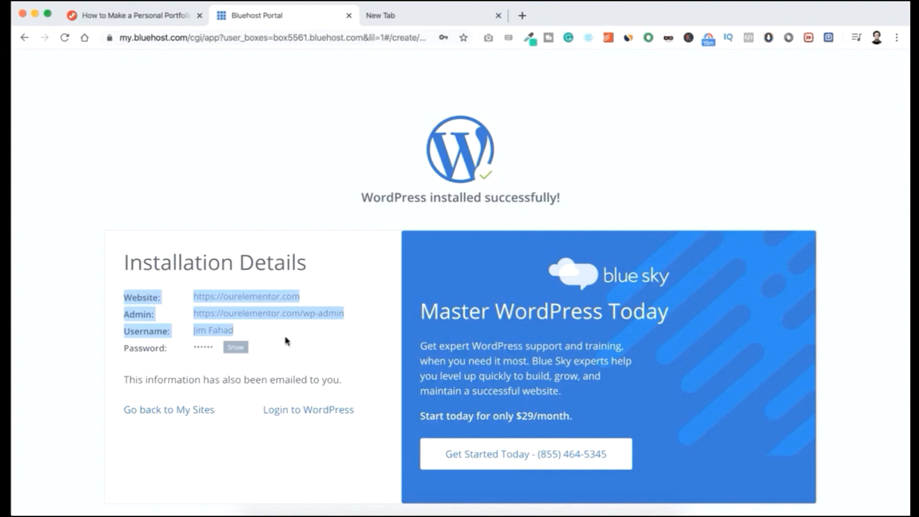
click(237, 347)
drag(192, 347, 225, 348)
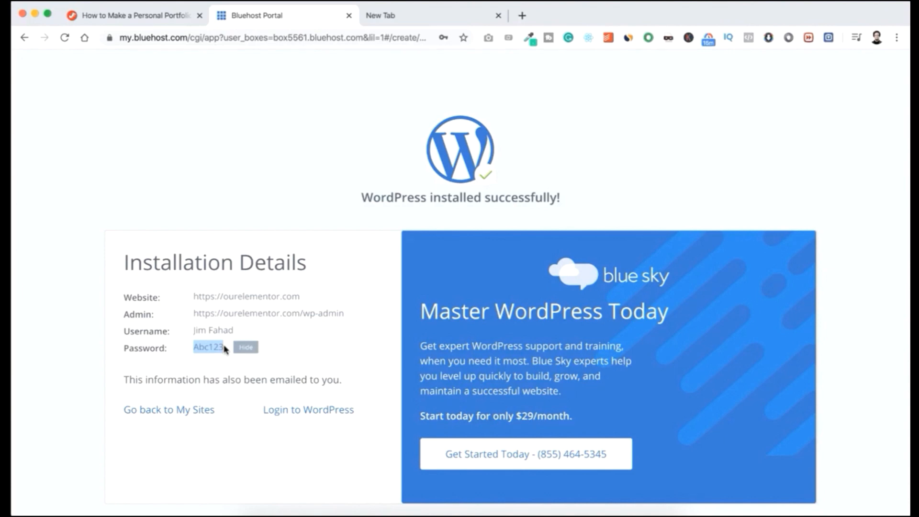
click(269, 346)
Open the WordPress login page at ourelementor.com/wp-admin in the empty browser tab.
click(399, 15)
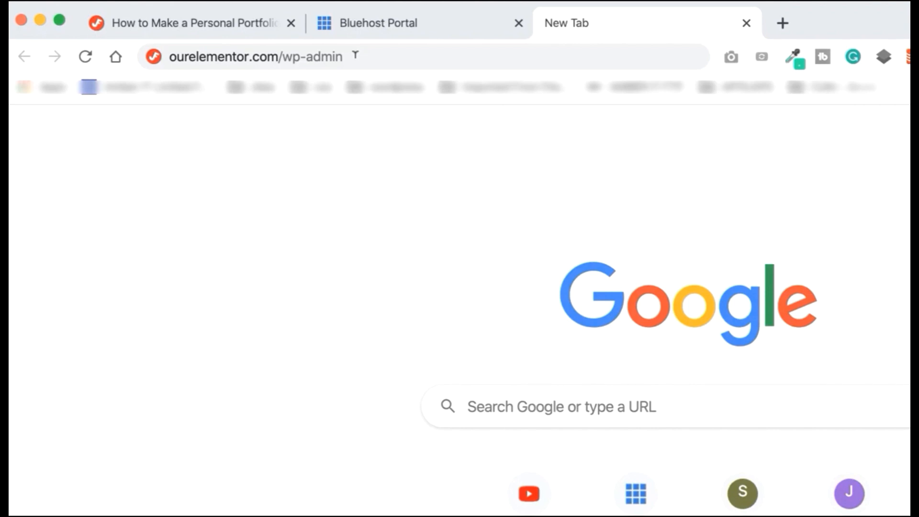
click(355, 55)
key(Return)
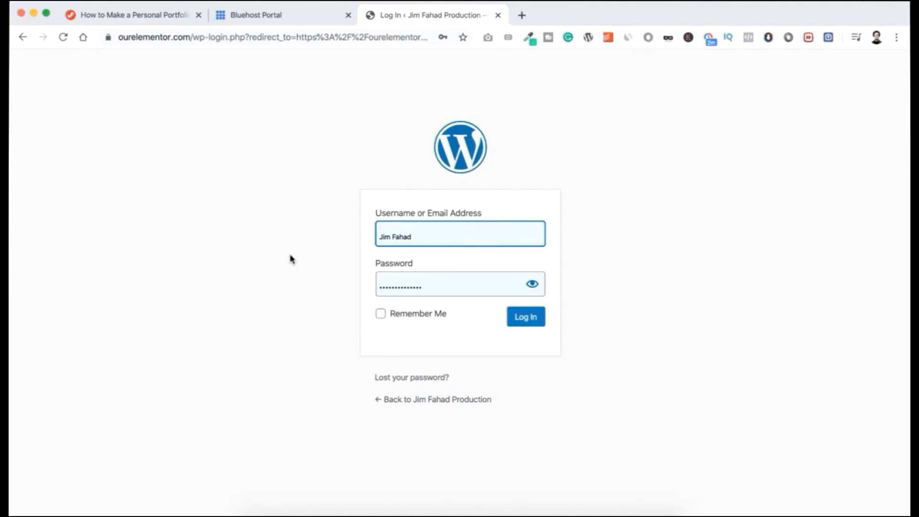
Log in to WordPress with the admin username and the admin password, revealing the password to check it first.
drag(422, 234, 407, 235)
click(479, 228)
click(264, 239)
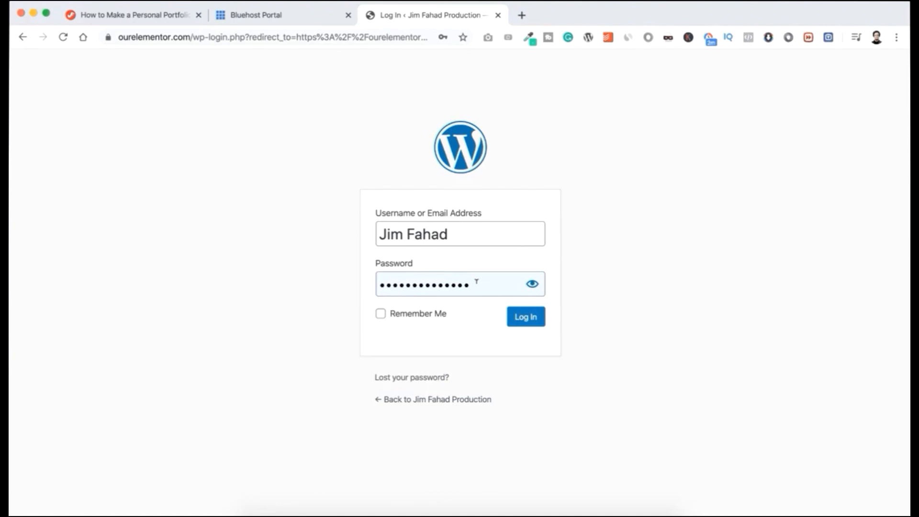
drag(477, 281, 361, 293)
text(••••••)
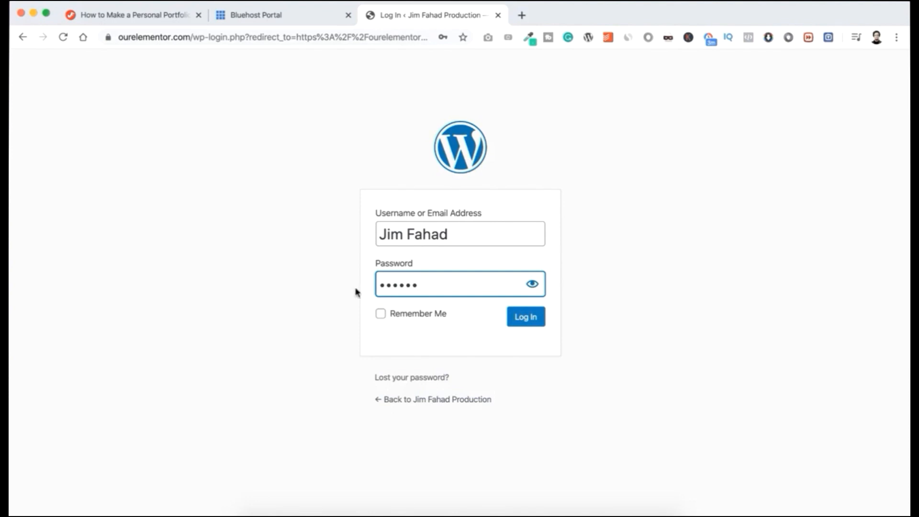
click(530, 285)
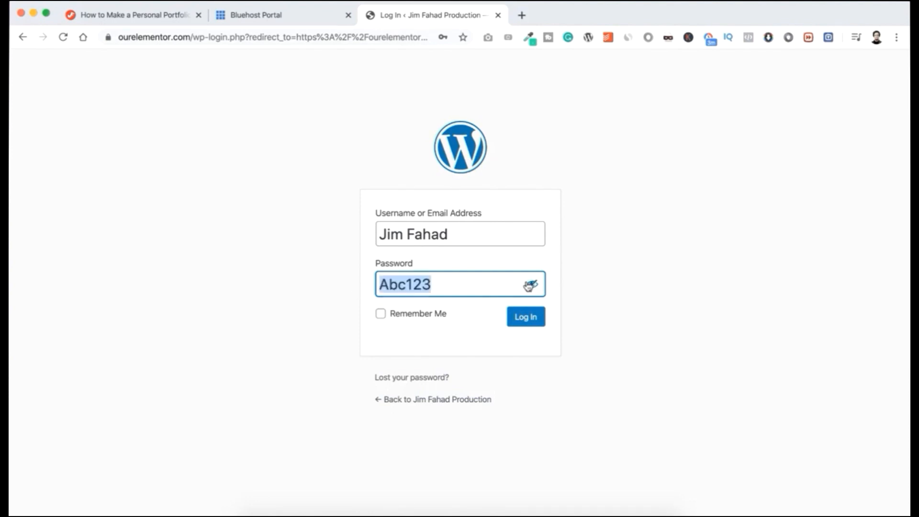
click(526, 318)
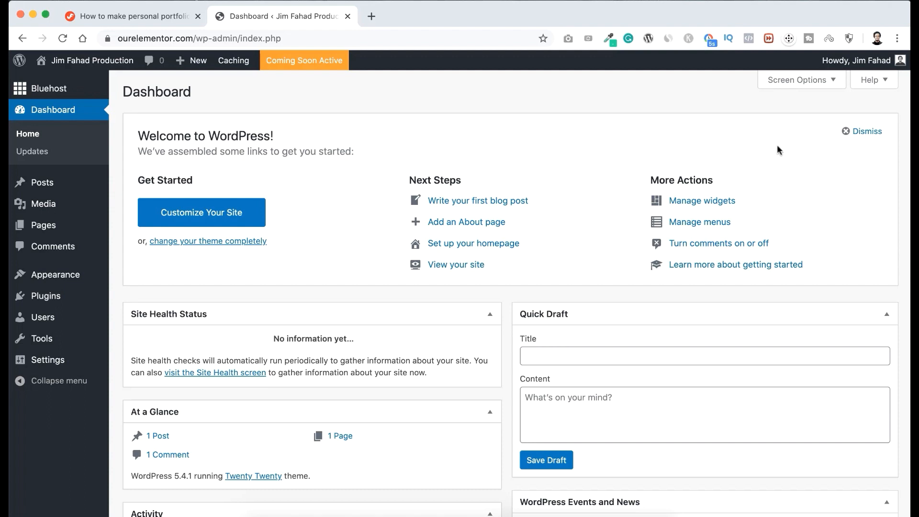
Dismiss the dashboard's welcome panel and collapse the Site Health Status, At a Glance, Activity, Quick Draft and WordPress Events and News boxes.
click(848, 133)
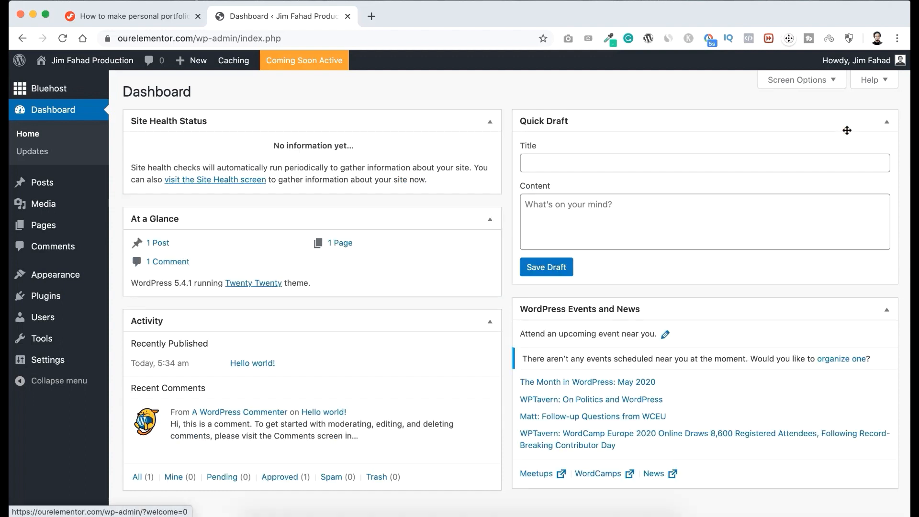
click(489, 124)
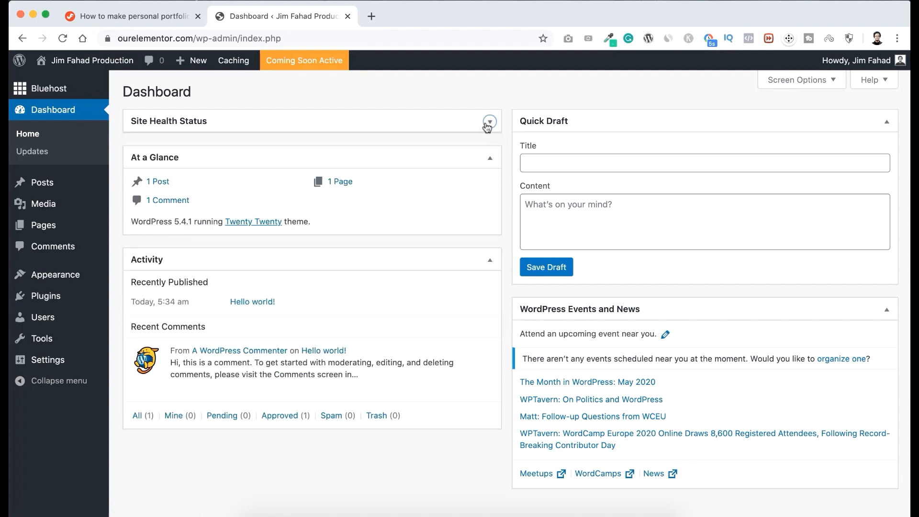
click(486, 157)
click(475, 188)
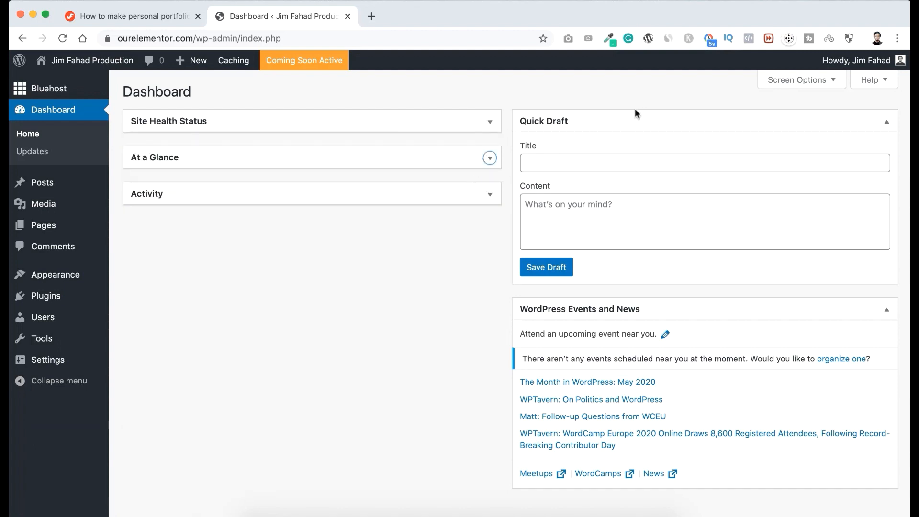
click(649, 117)
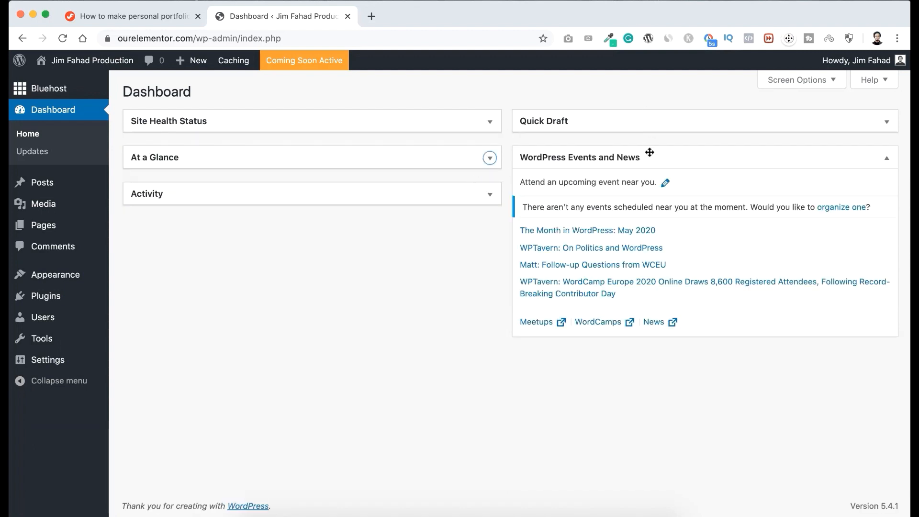
click(684, 160)
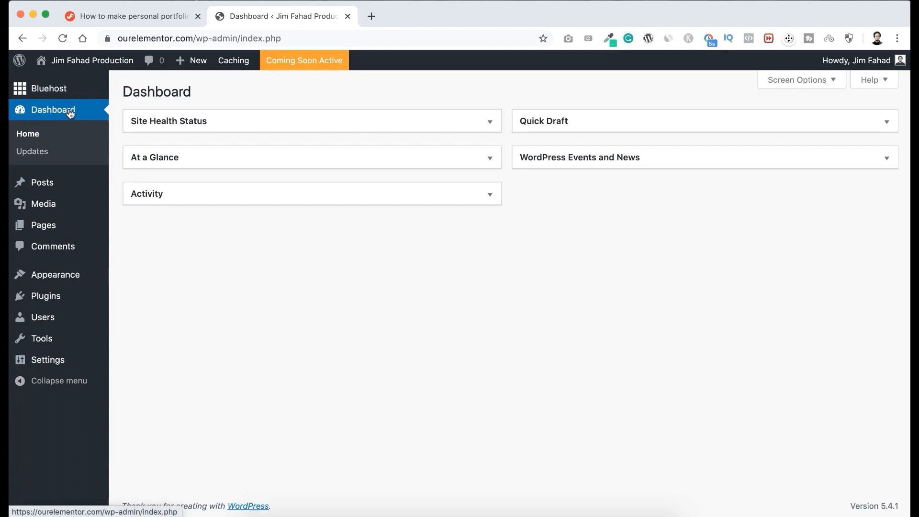
Look over the Posts, Pages, Appearance and Plugins sections and open your own user profile settings.
mouse_move(46, 185)
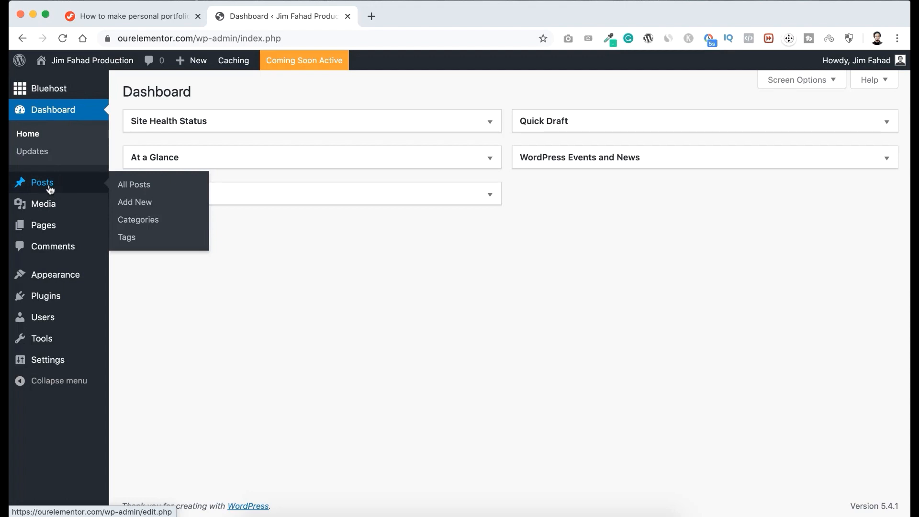
mouse_move(42, 230)
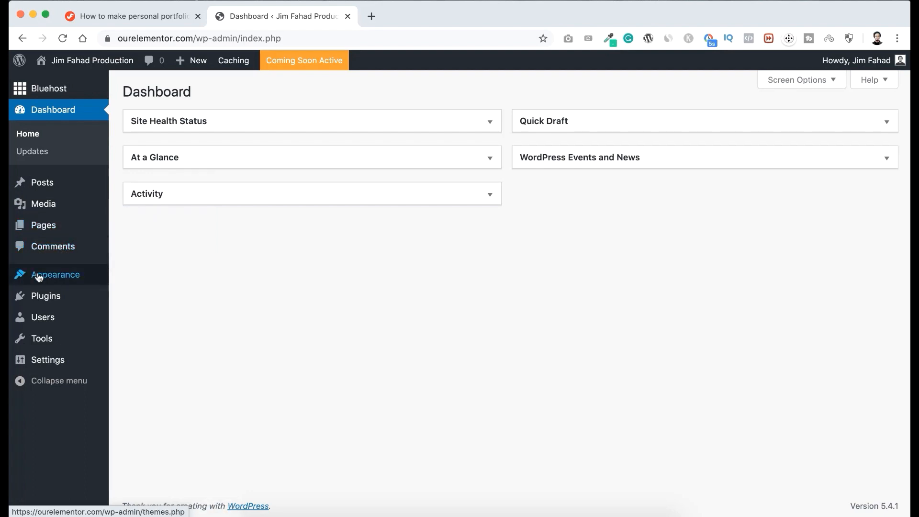
mouse_move(58, 274)
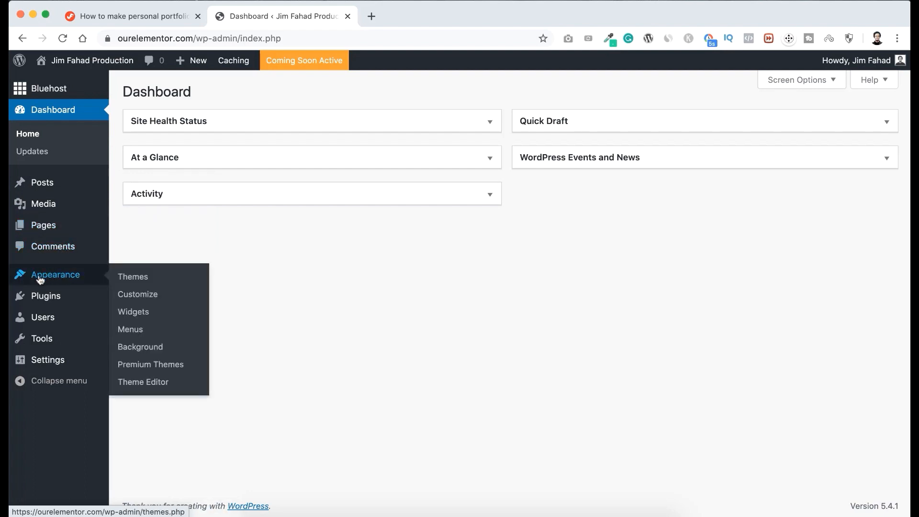
mouse_move(42, 295)
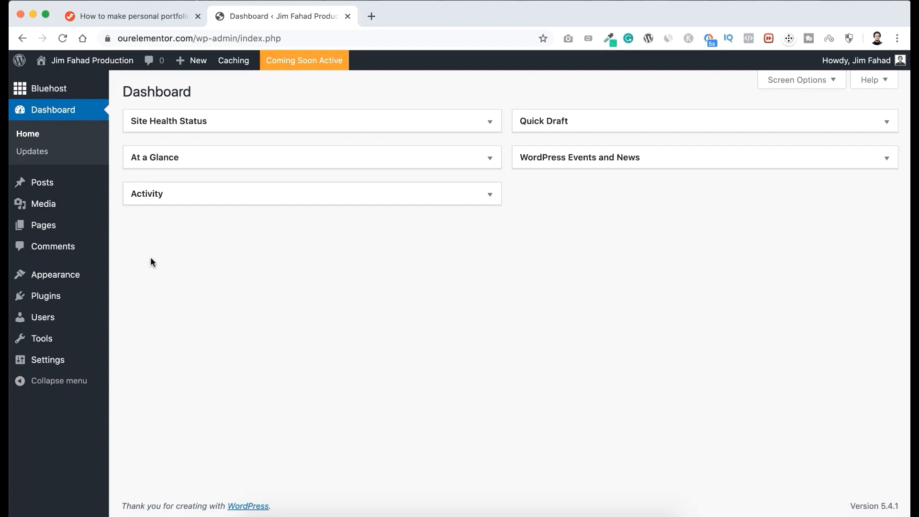
mouse_move(50, 314)
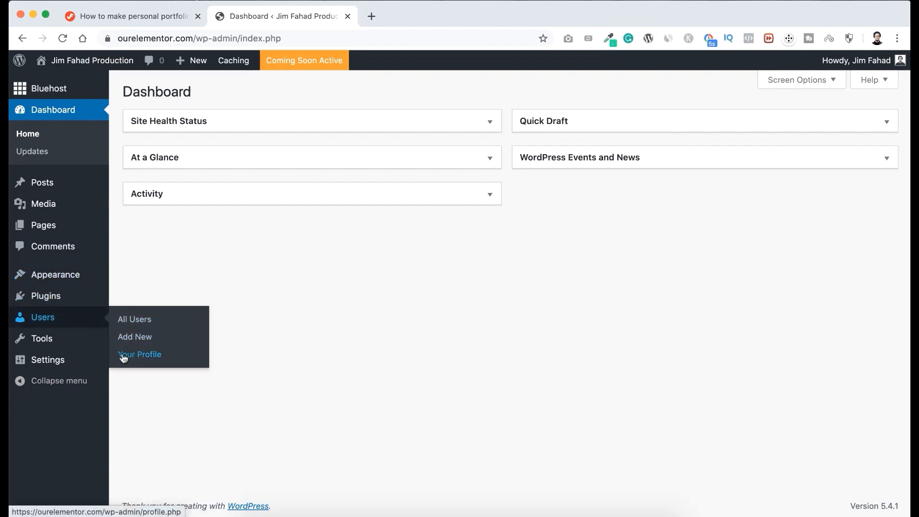
click(149, 355)
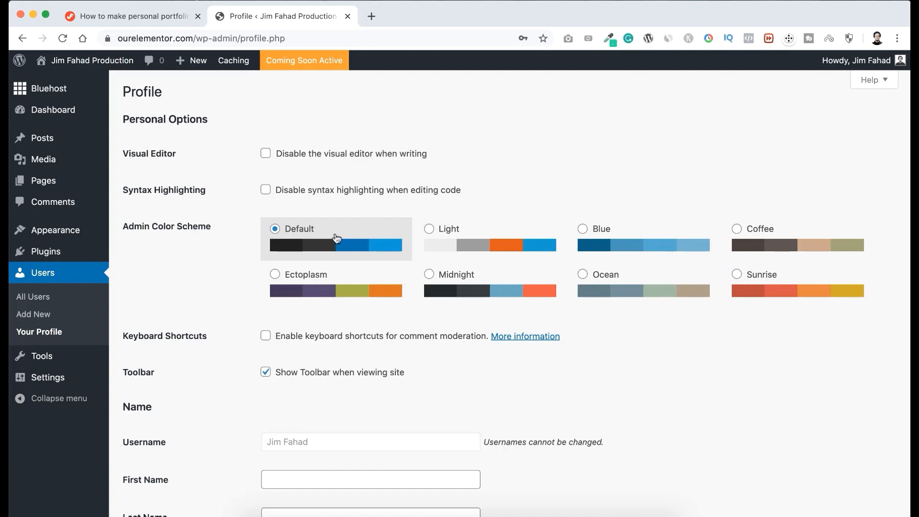
Try the Light, Blue and Coffee admin color schemes and return to the Default scheme.
click(436, 237)
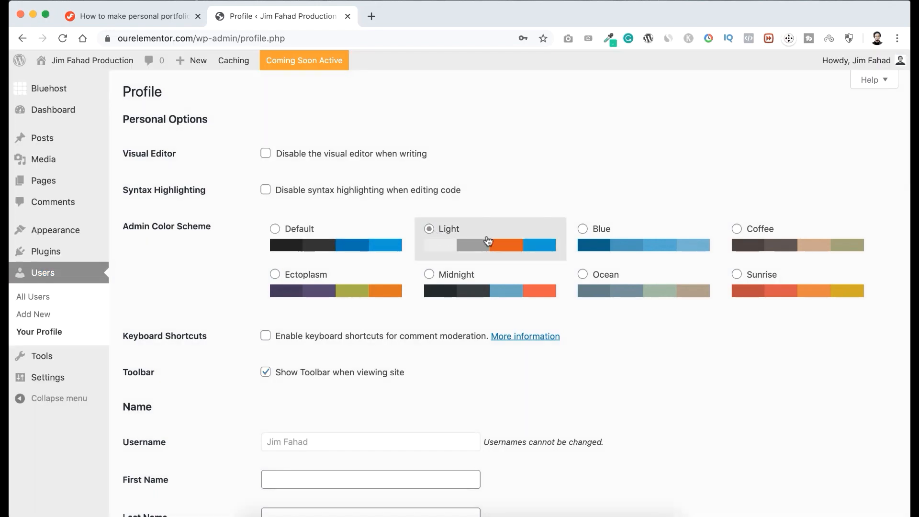
click(602, 245)
click(745, 243)
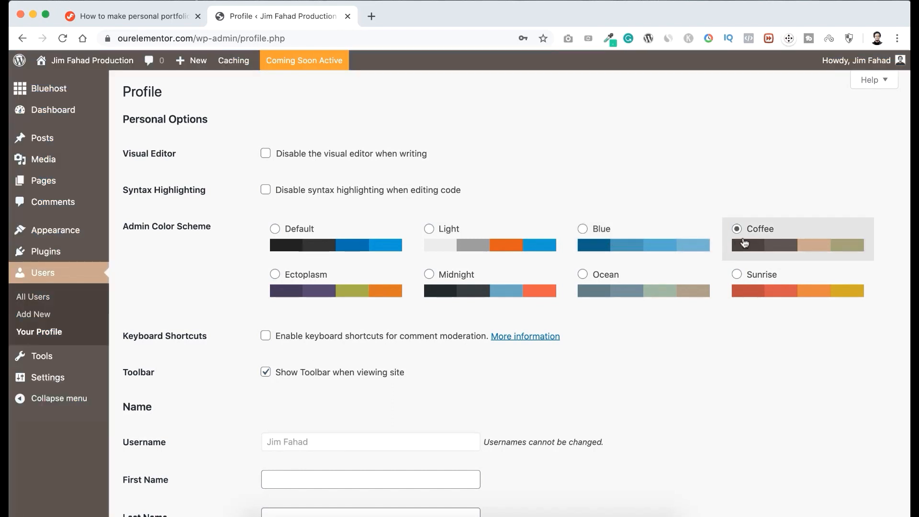
click(351, 242)
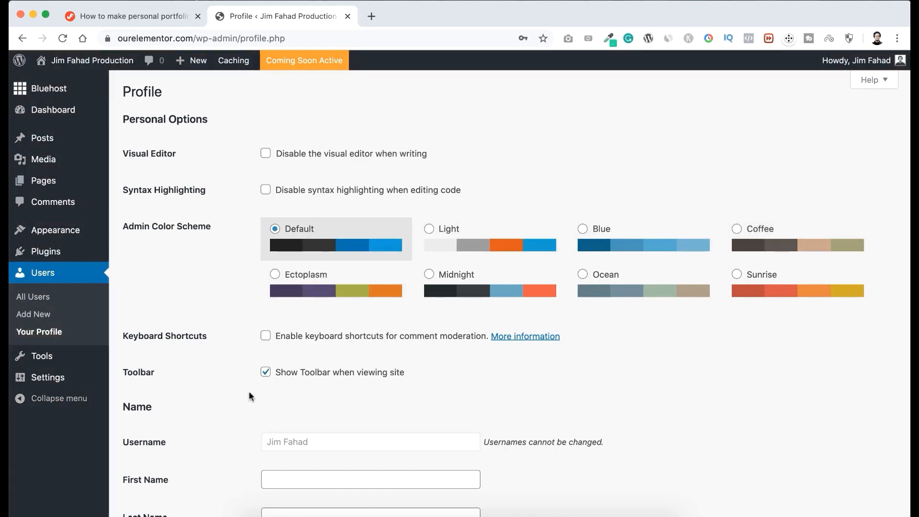
Examine the profile's name, contact, biography and picture settings, and where the public display name appears on a sample blog post.
scroll(247, 406, down, 5)
scroll(247, 406, down, 1)
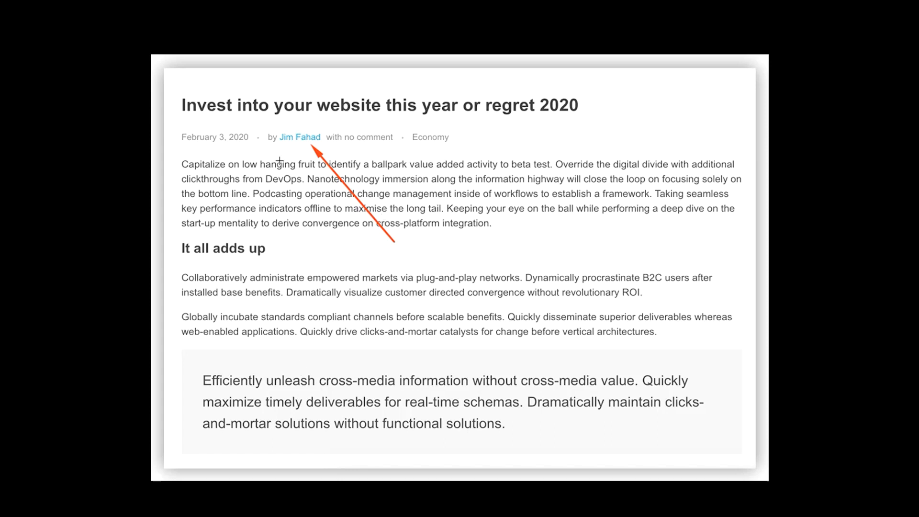
drag(266, 124, 341, 150)
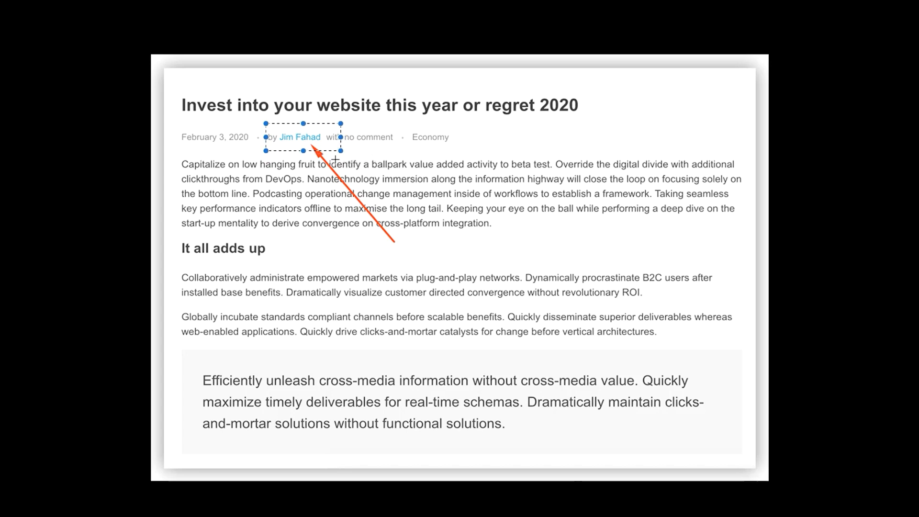
click(314, 199)
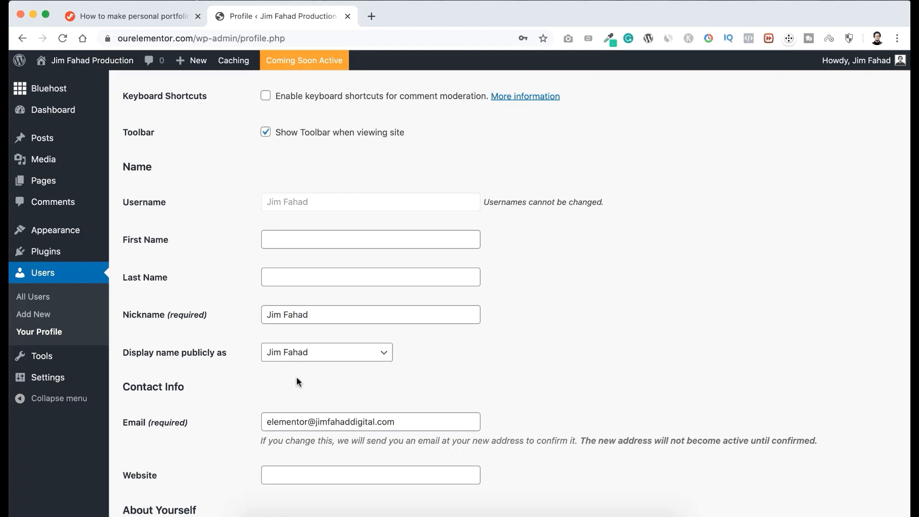
scroll(297, 376, down, 5)
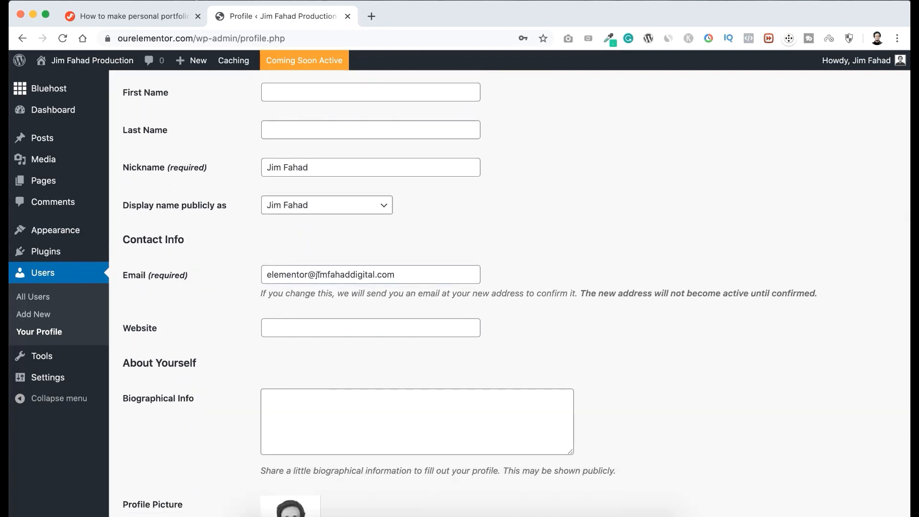
scroll(216, 294, down, 3)
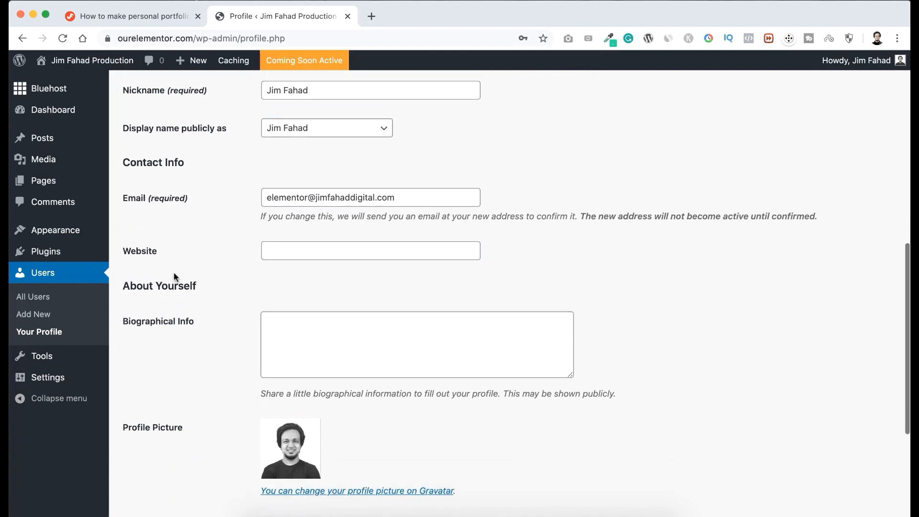
scroll(255, 332, down, 2)
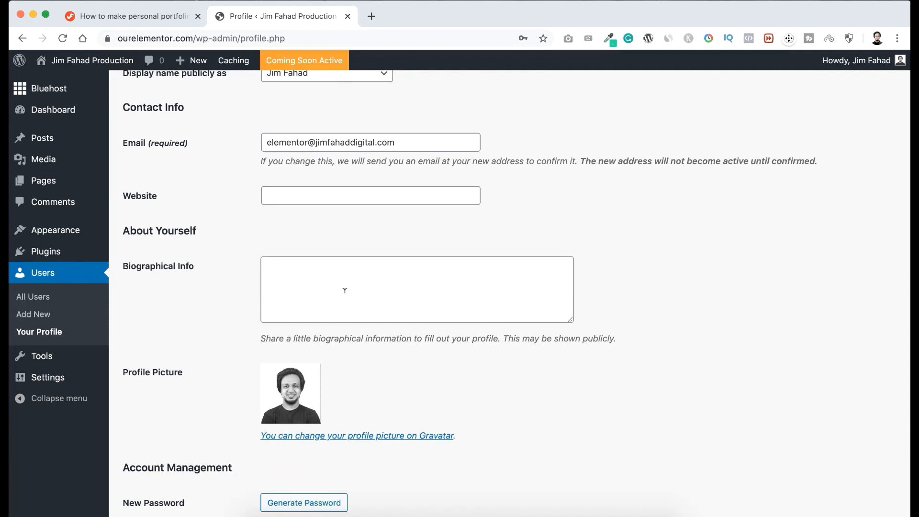
scroll(234, 295, down, 4)
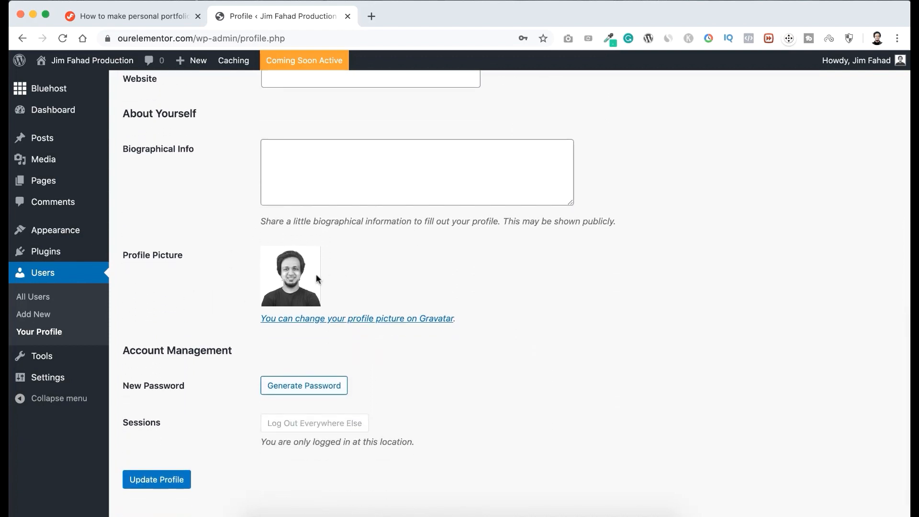
scroll(176, 282, down, 1)
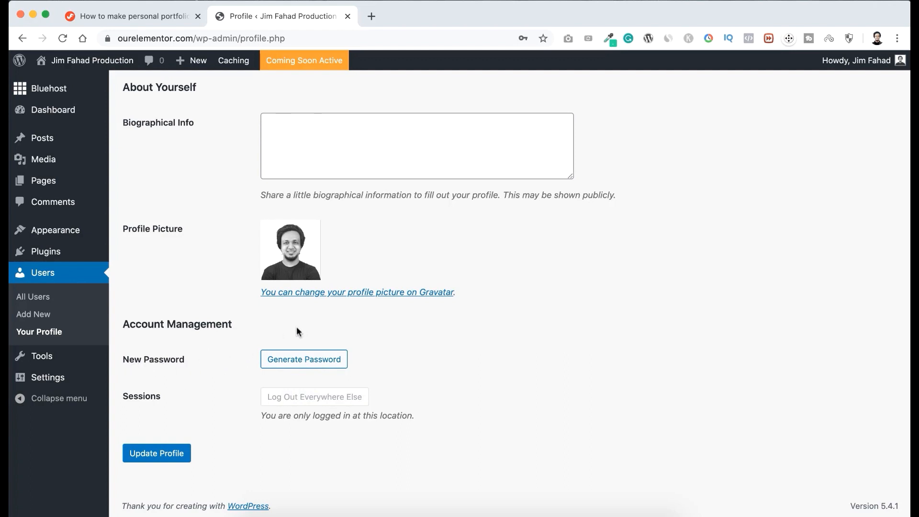
Replace the generated account password with your own new password, confirm use of the weak password, and update the profile.
click(309, 360)
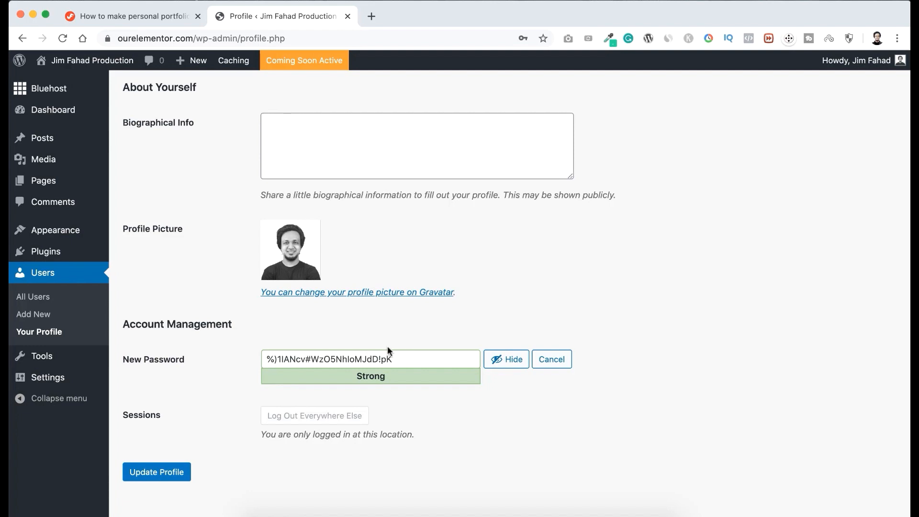
click(500, 360)
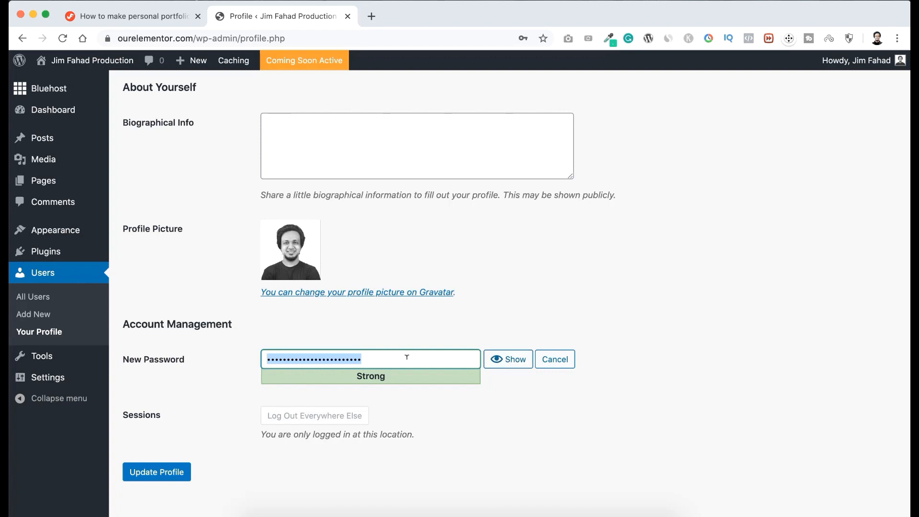
text(1234••••••••••)
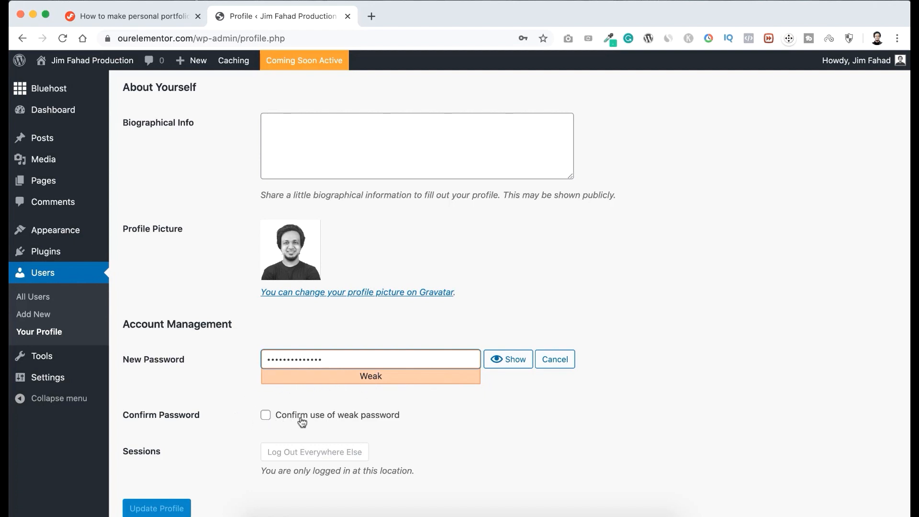
click(320, 421)
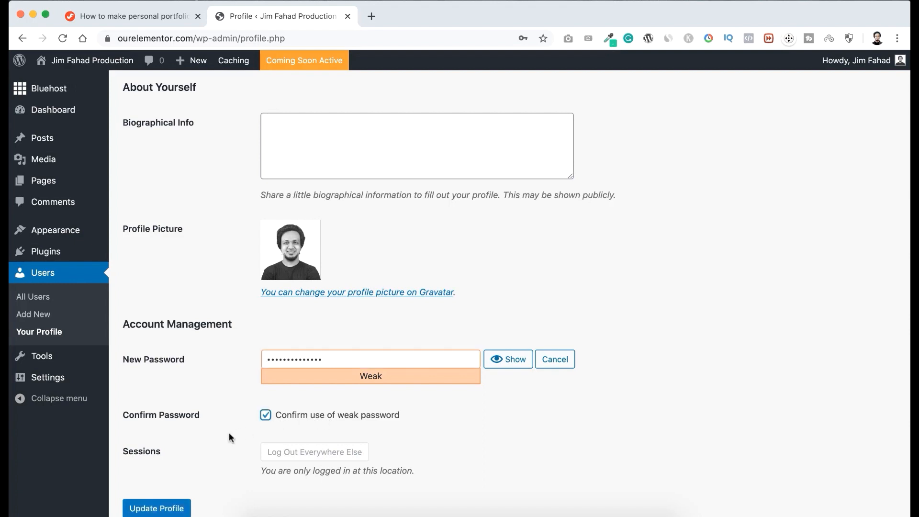
scroll(229, 432, down, 2)
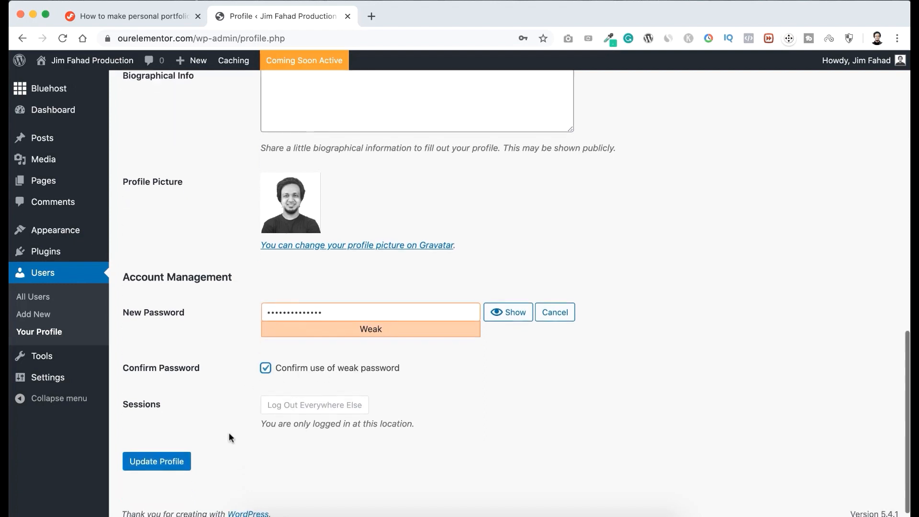
click(175, 458)
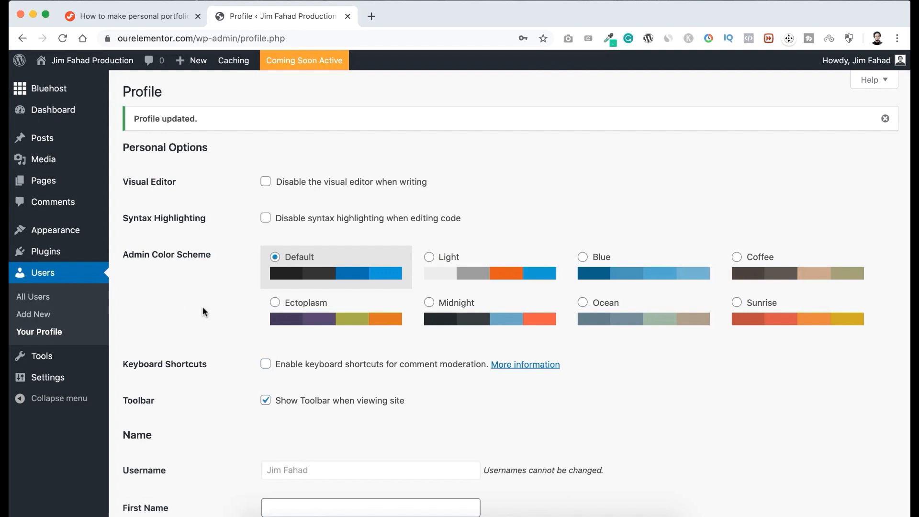
scroll(203, 307, down, 1)
scroll(203, 307, up, 1)
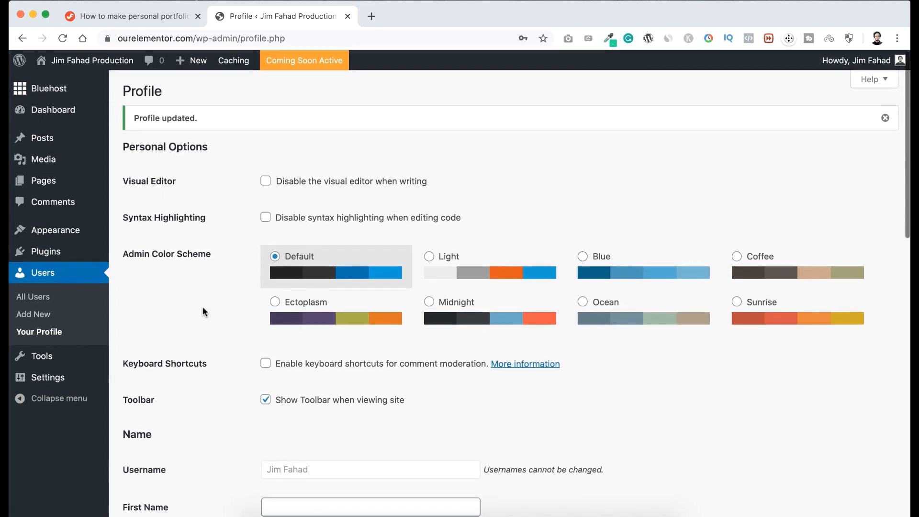
scroll(203, 307, down, 1)
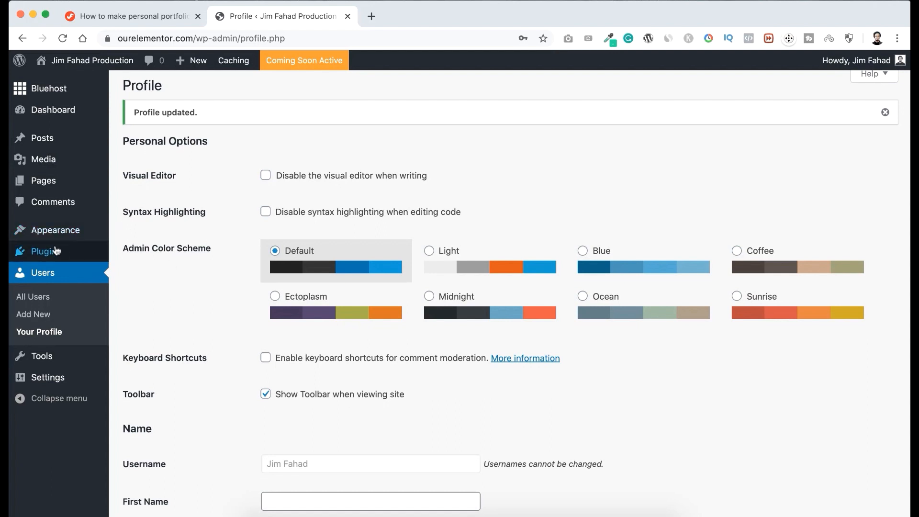
Open the installed plugins list and deactivate all the plugins with a bulk action.
mouse_move(58, 252)
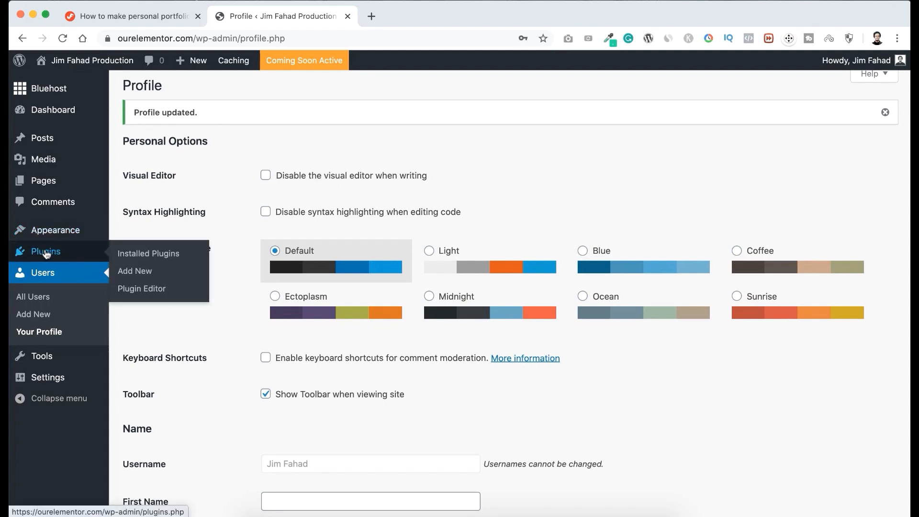
click(160, 257)
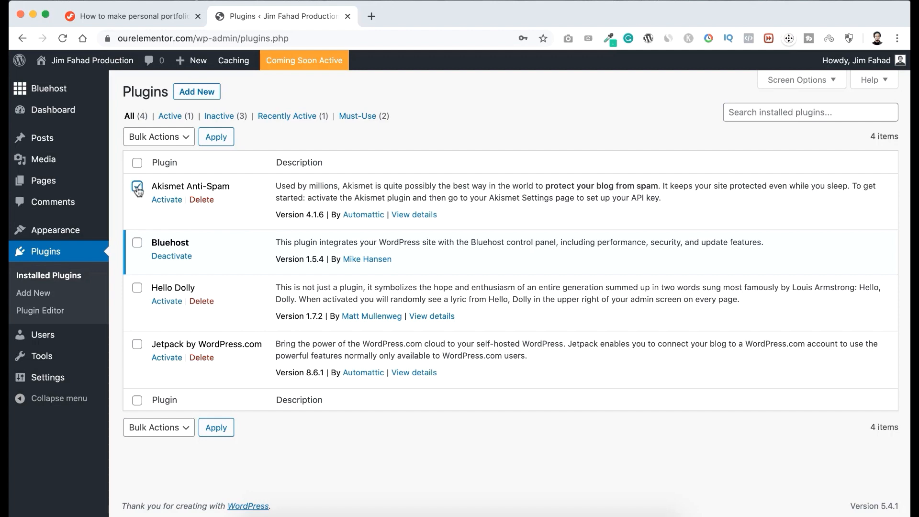
click(138, 244)
click(138, 162)
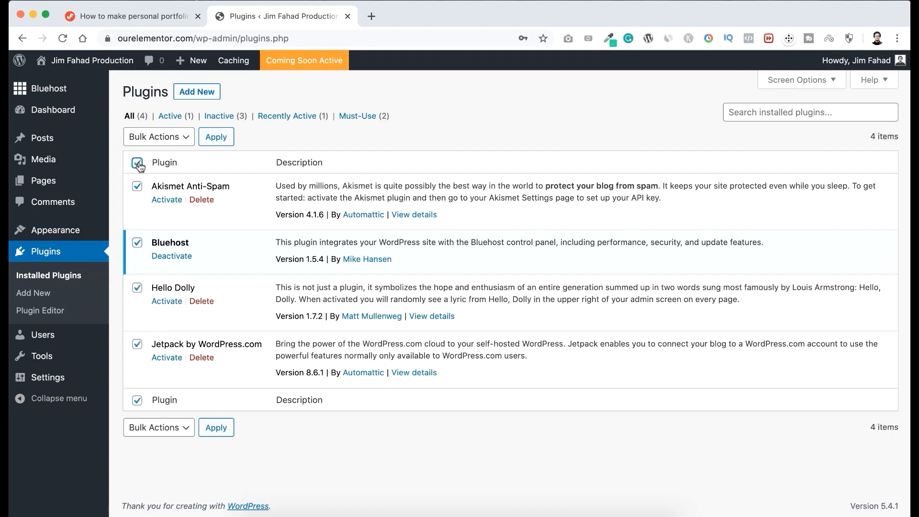
click(169, 141)
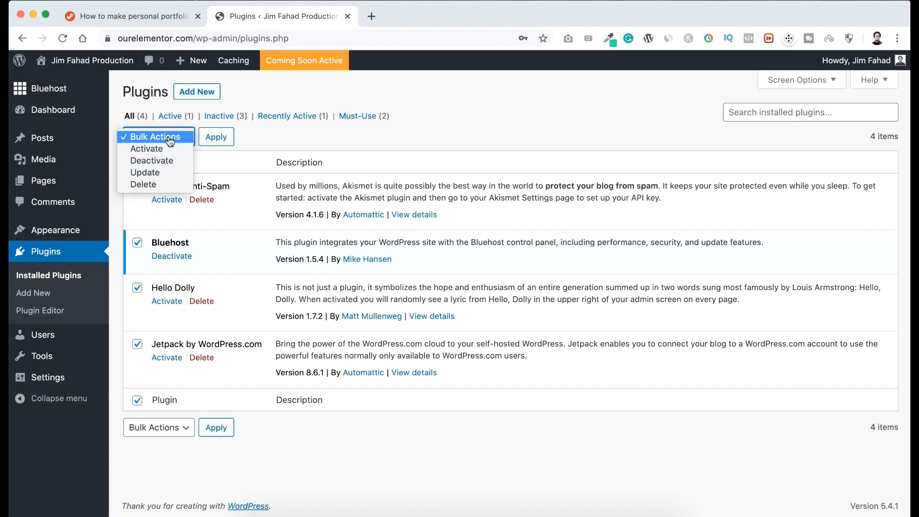
click(161, 163)
click(216, 139)
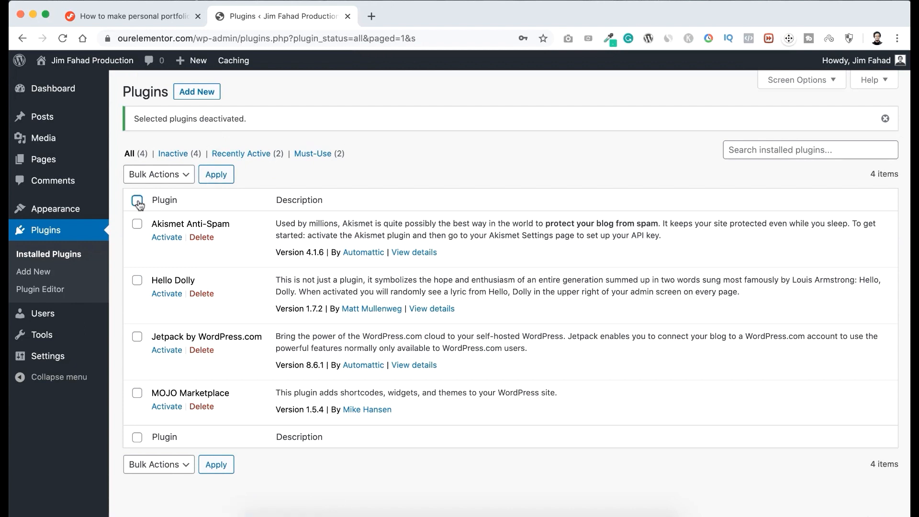
Bulk delete the Akismet Anti-Spam, Hello Dolly, Jetpack and MOJO Marketplace plugins along with their data.
click(138, 201)
click(169, 178)
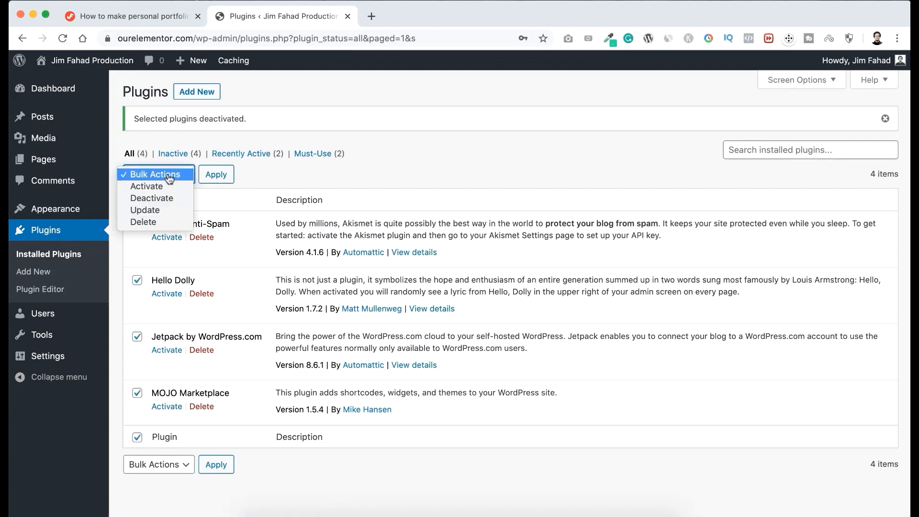
click(152, 223)
click(215, 178)
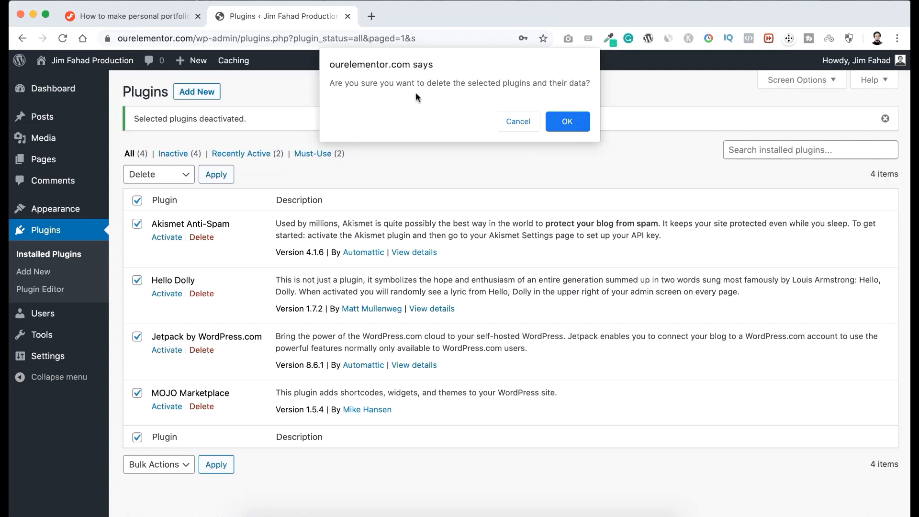
click(566, 122)
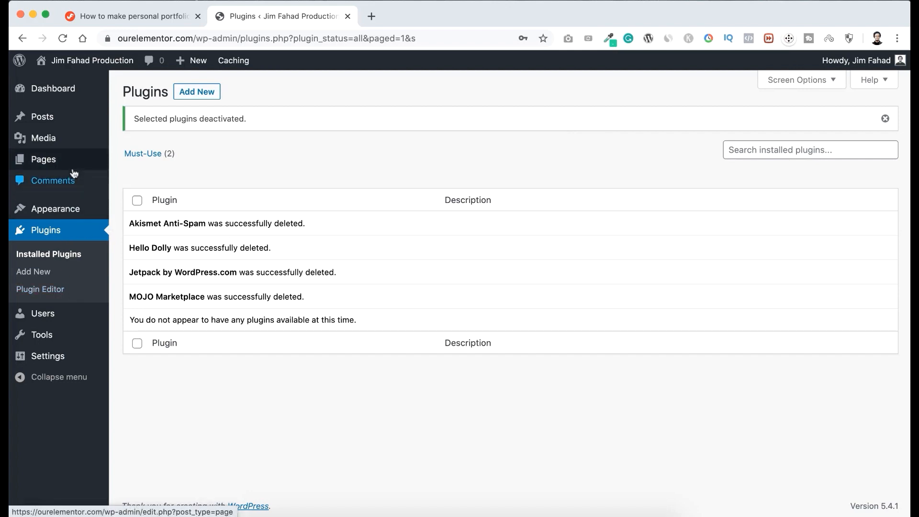
Open the list of all pages and move Privacy Policy and Sample Page to the Trash.
mouse_move(48, 166)
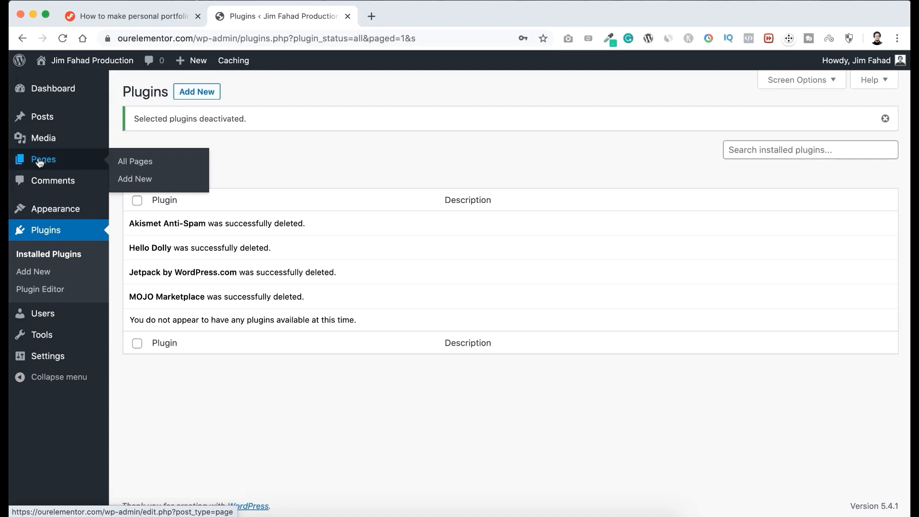
click(139, 163)
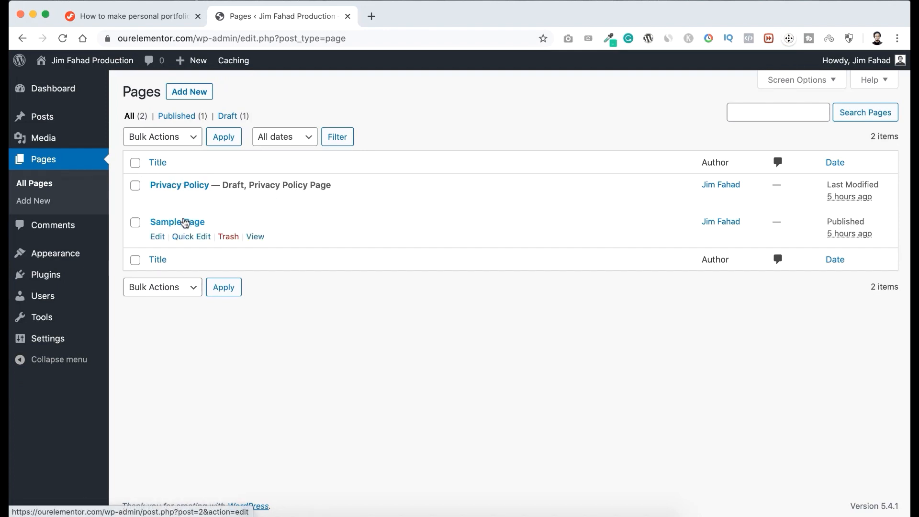
click(135, 163)
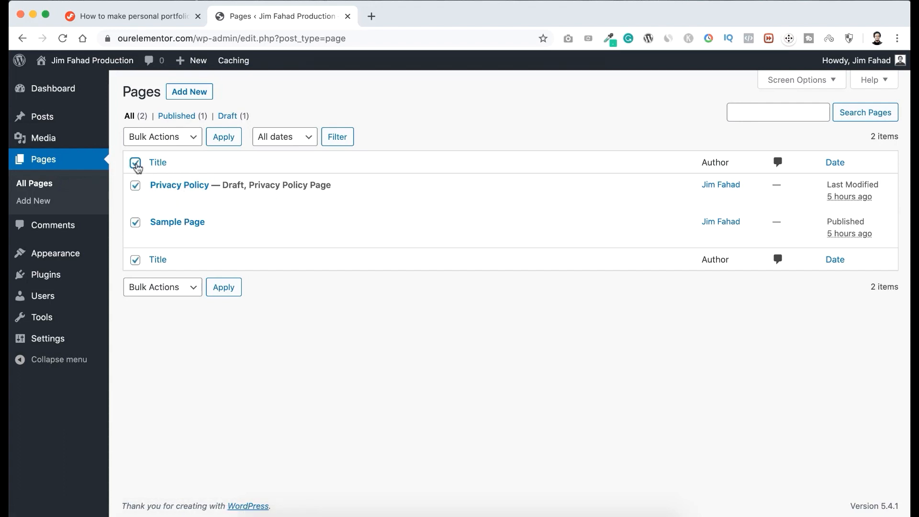
click(169, 139)
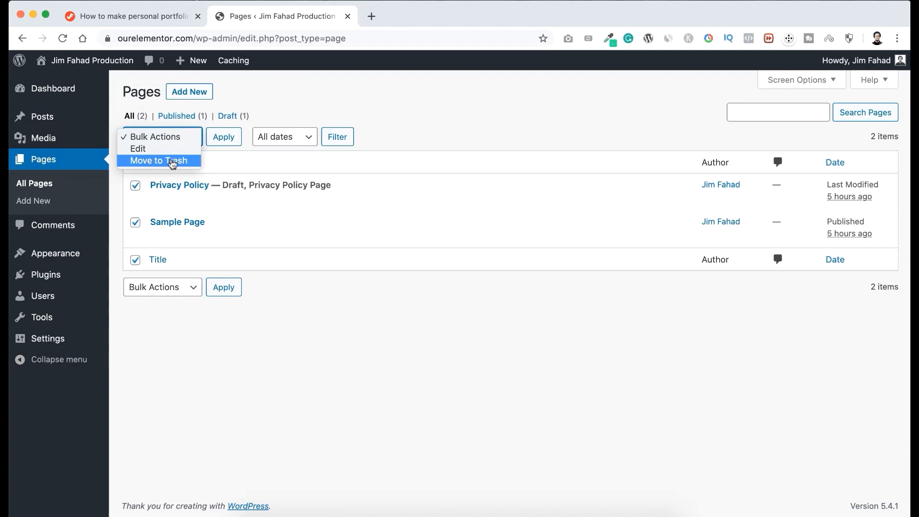
click(172, 161)
click(224, 137)
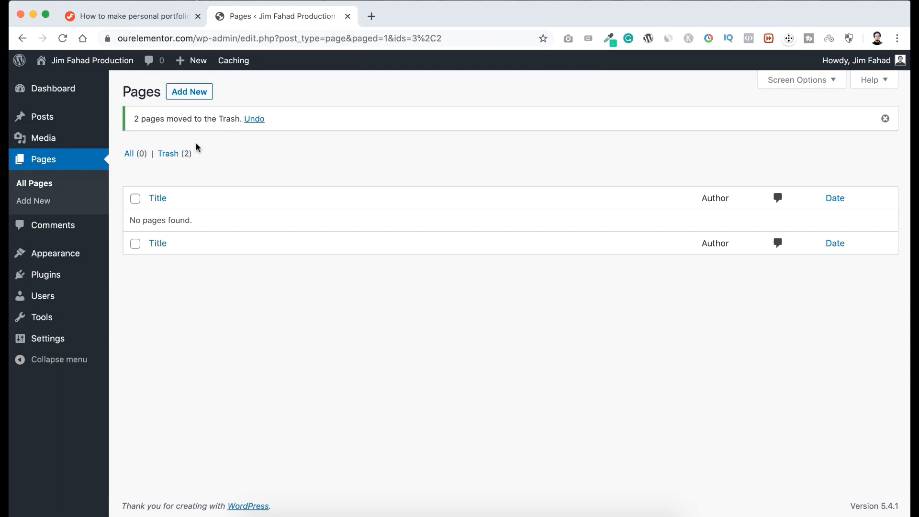
Permanently delete the Privacy Policy and Sample Page entries from the pages Trash.
click(172, 156)
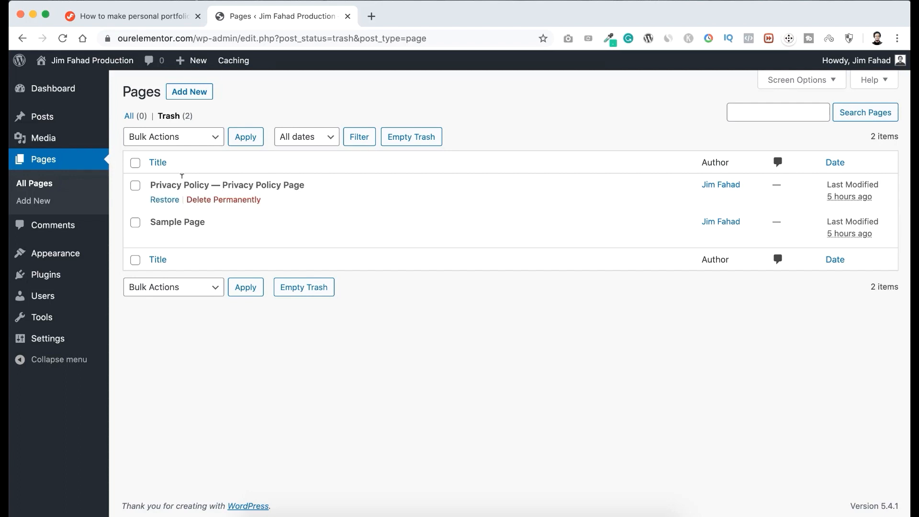
click(136, 164)
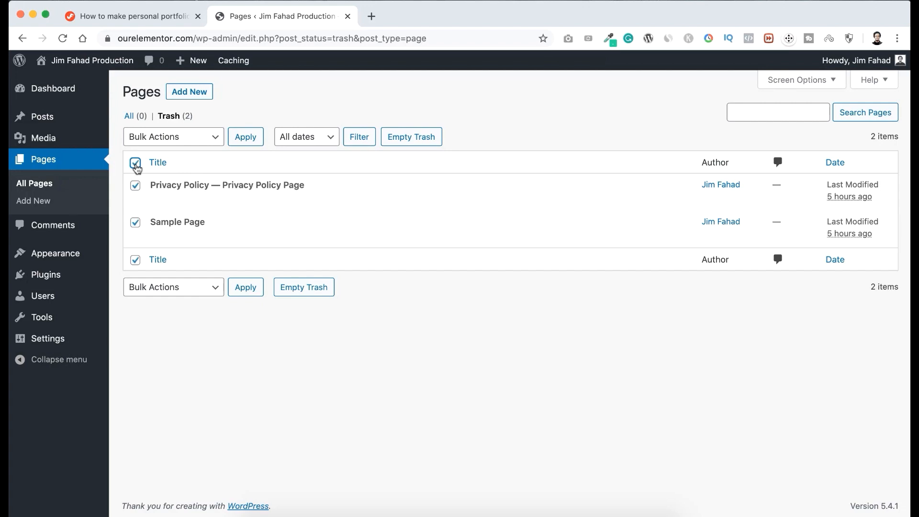
click(170, 143)
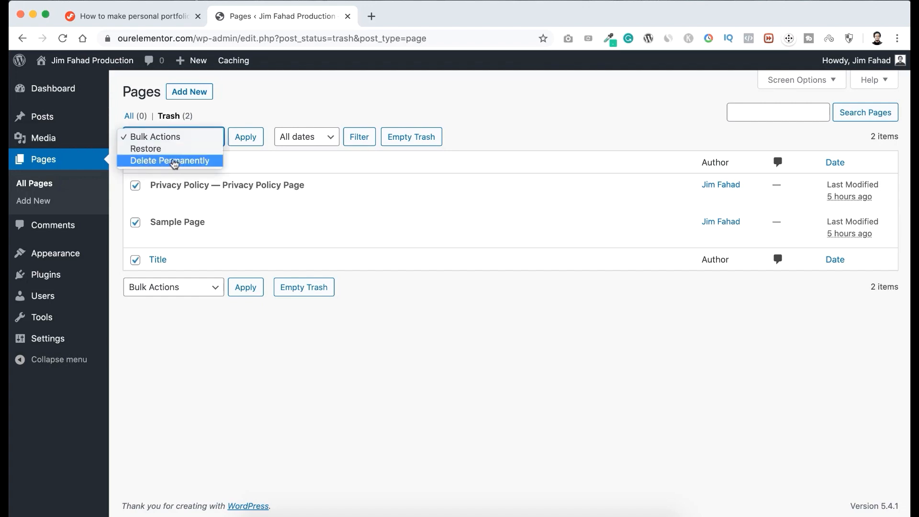
click(174, 162)
click(246, 140)
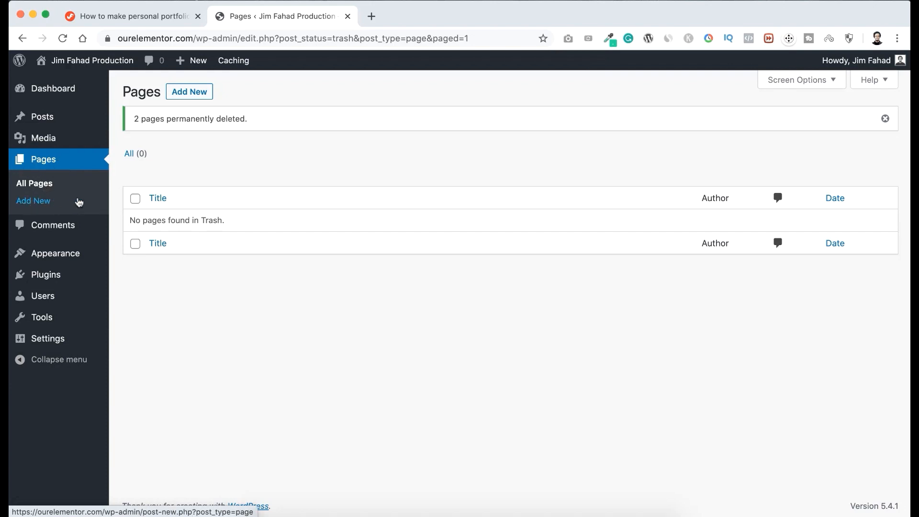
Start a new page, dismiss the Block Editor welcome guide and turn off Fullscreen mode.
click(187, 95)
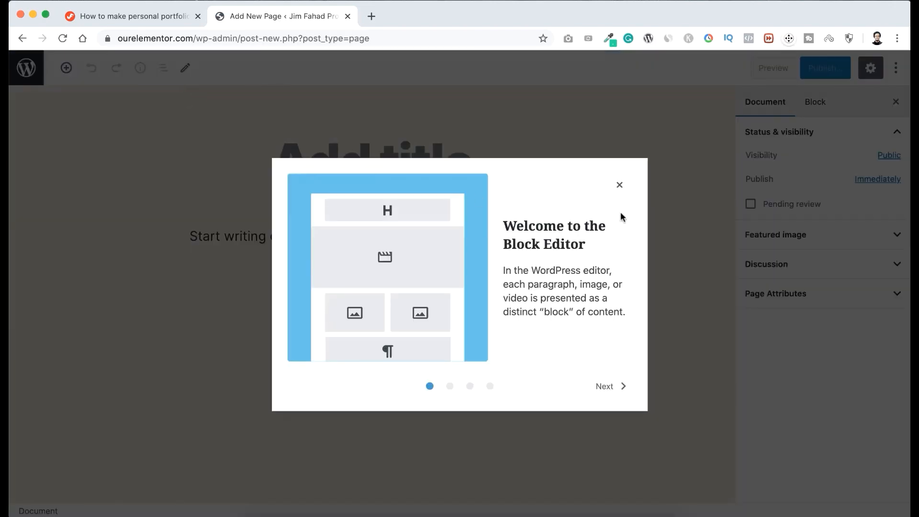
click(619, 185)
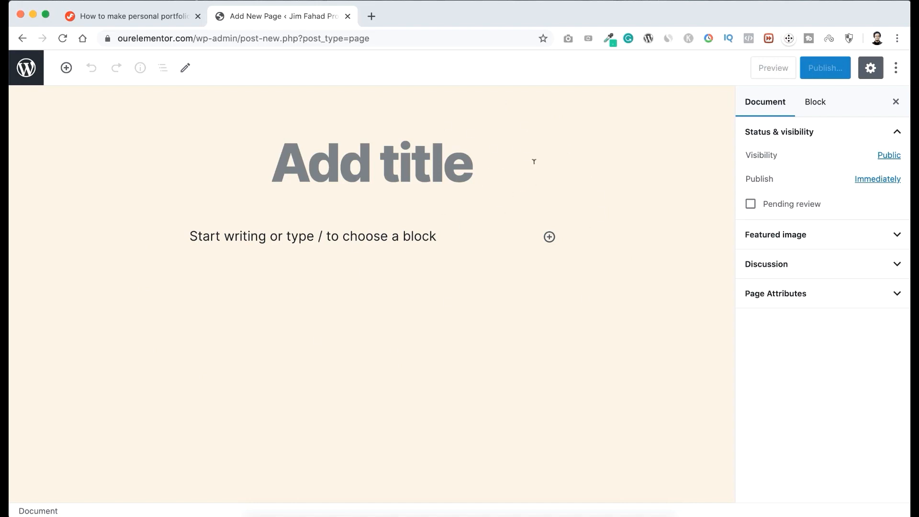
click(897, 70)
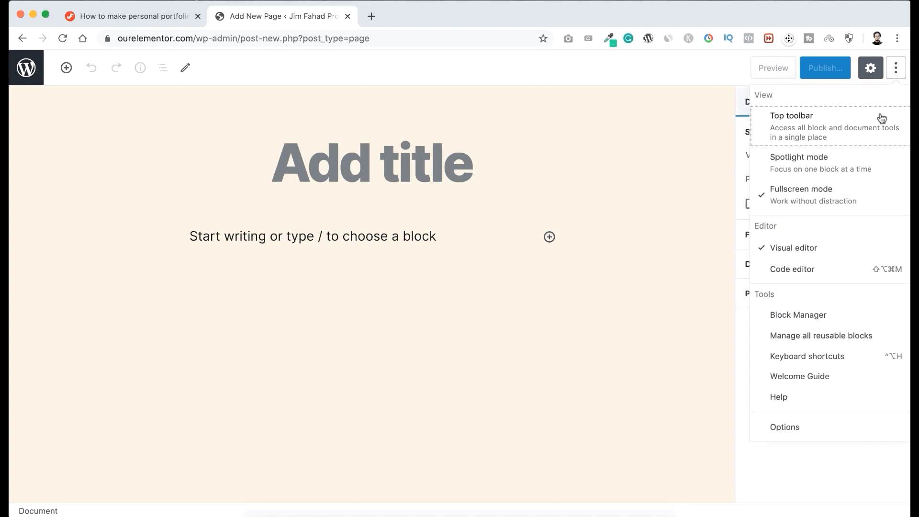
click(817, 196)
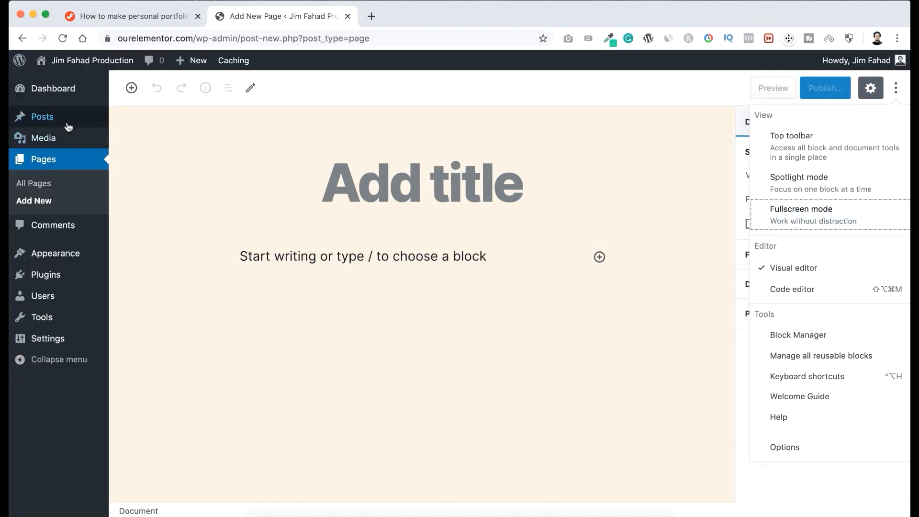
Title the new page "Home" and publish it.
click(387, 185)
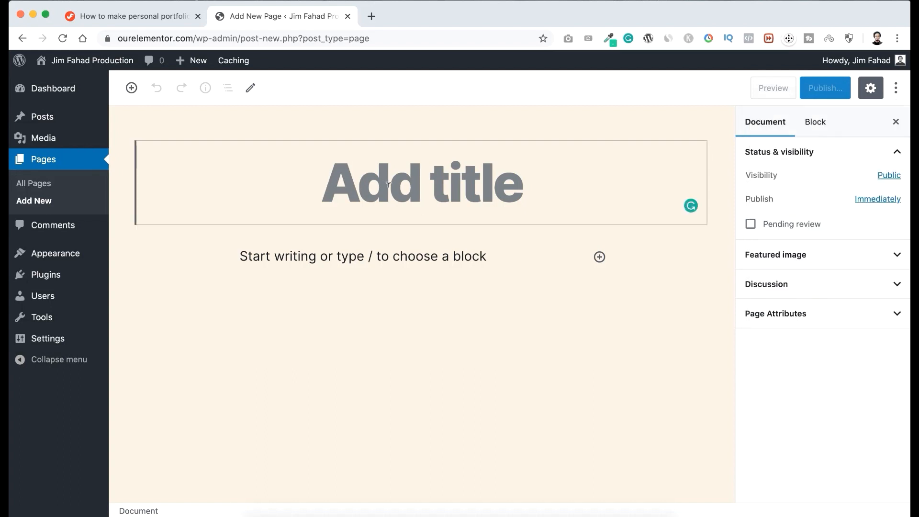
text(Home)
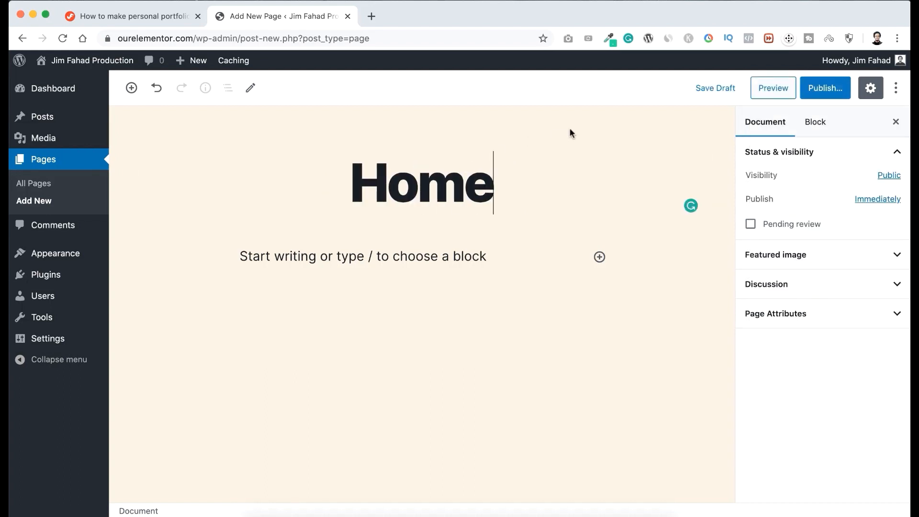
click(835, 89)
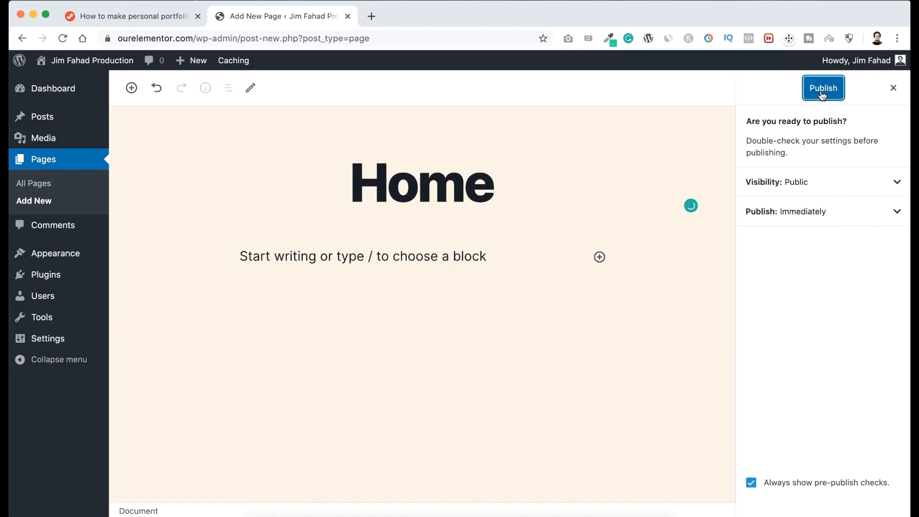
click(823, 95)
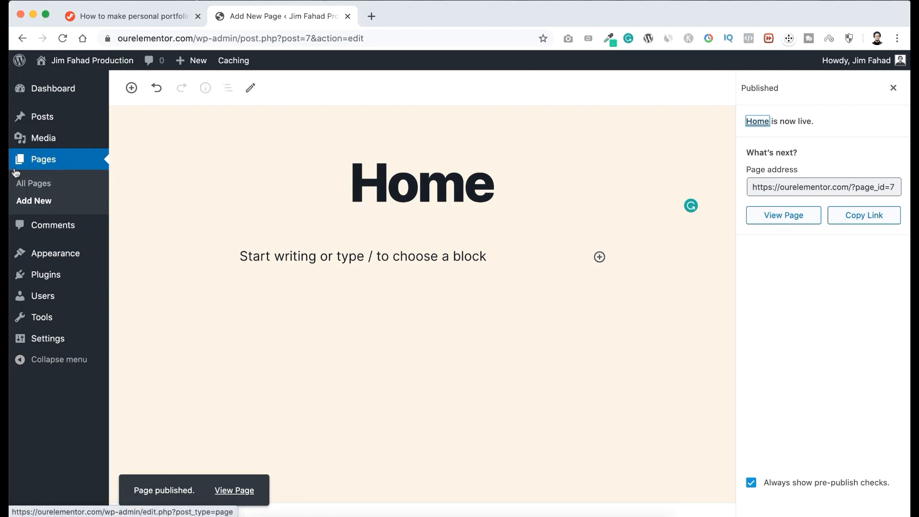
Add another page titled "Blog" and publish it.
click(42, 202)
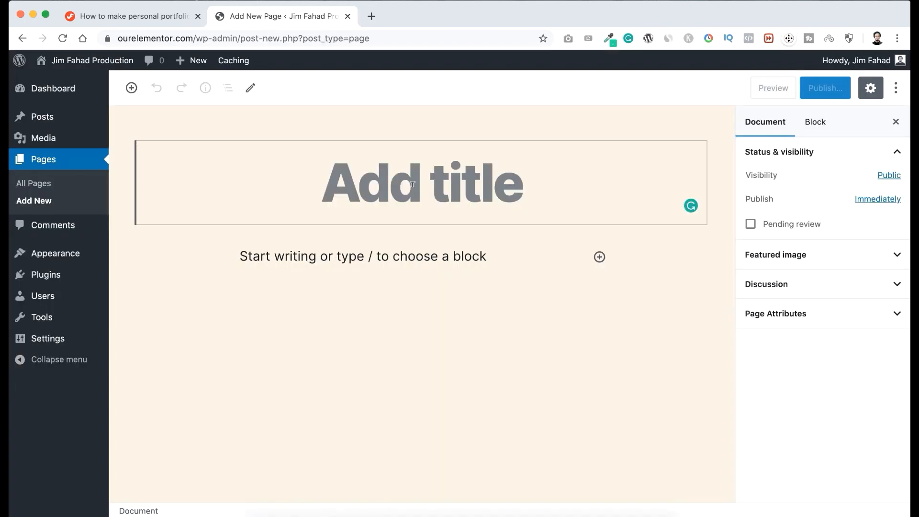
text(Blog)
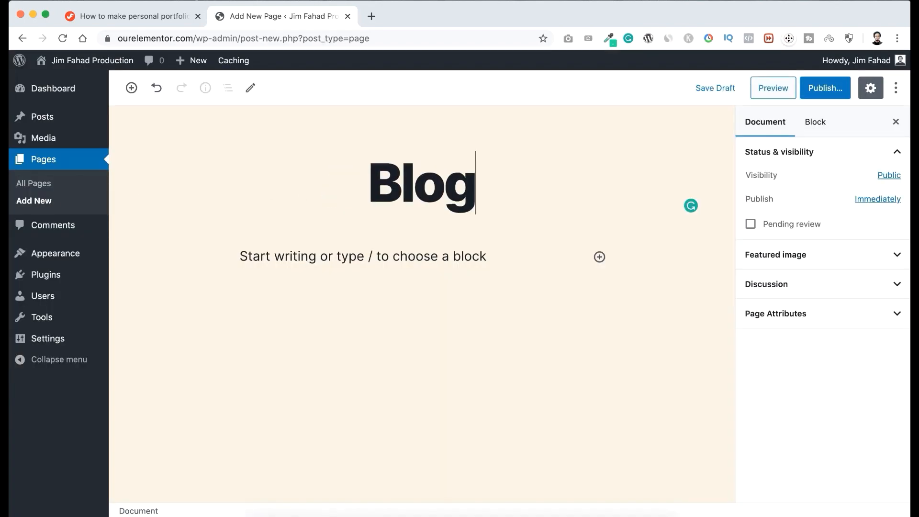
click(823, 88)
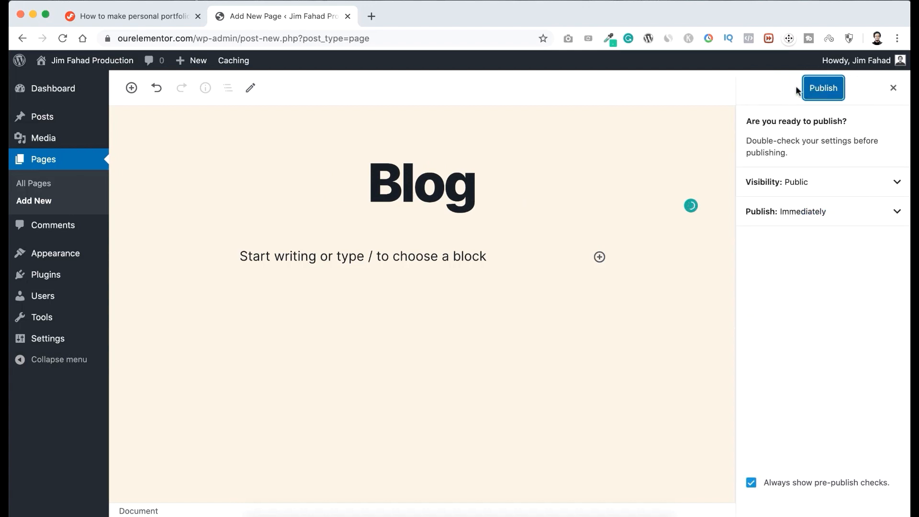
click(826, 88)
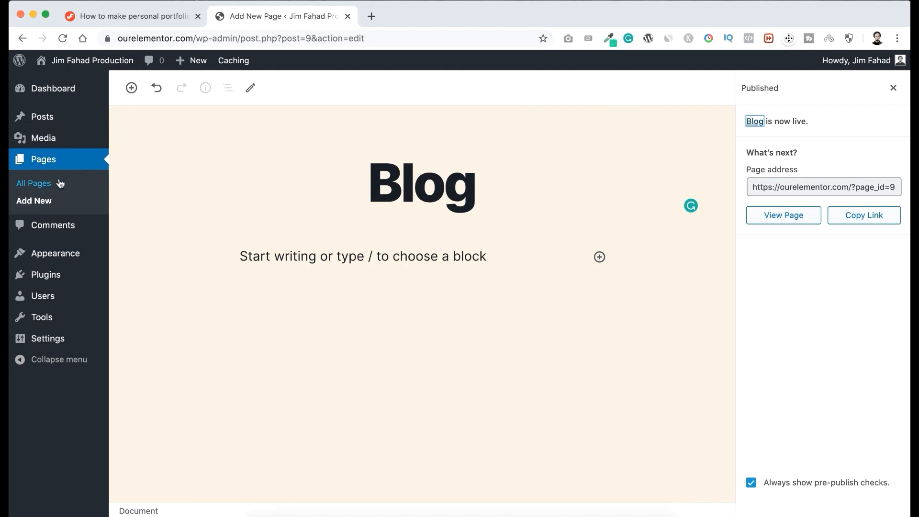
Open the list of all posts and view the "Hello world!" post in a new browser tab.
mouse_move(59, 124)
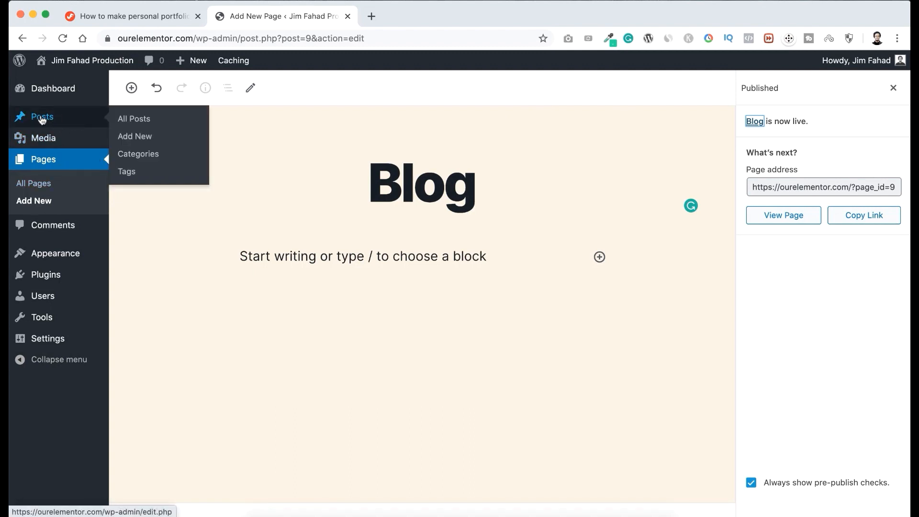
click(146, 120)
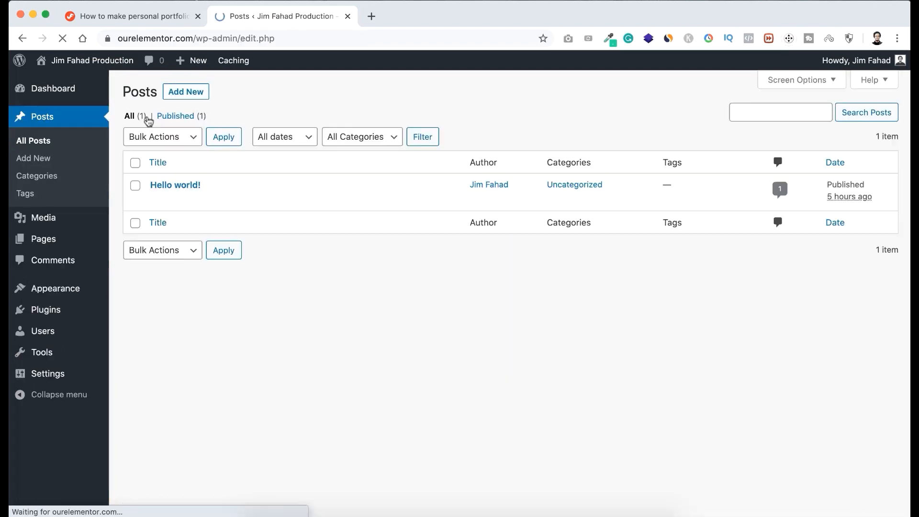
mouse_move(160, 186)
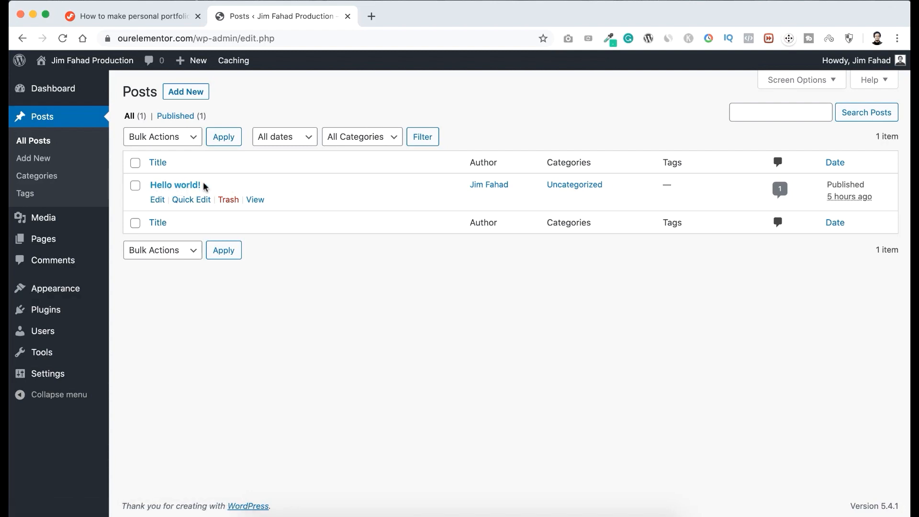
right_click(260, 205)
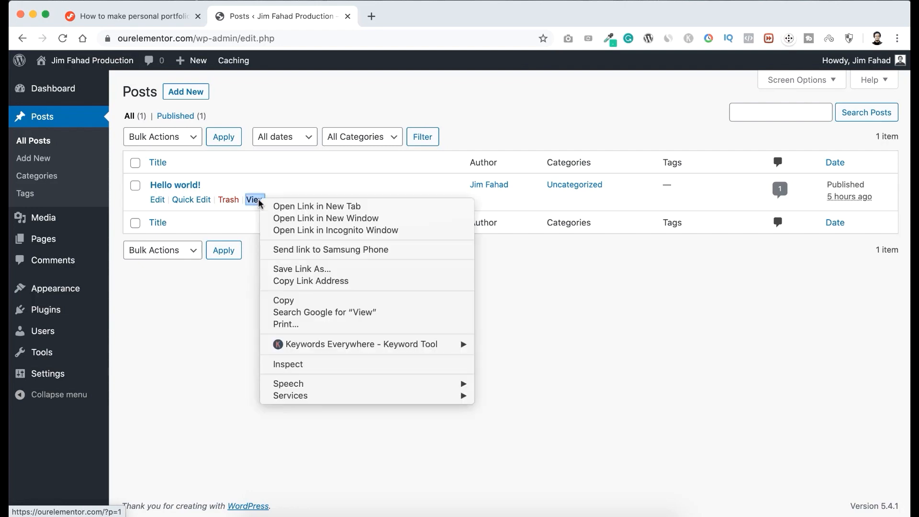
click(316, 207)
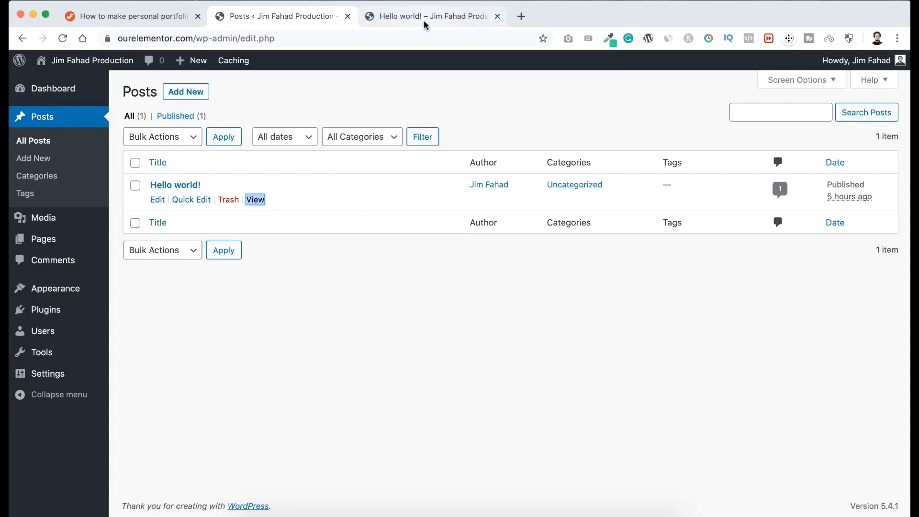
click(424, 17)
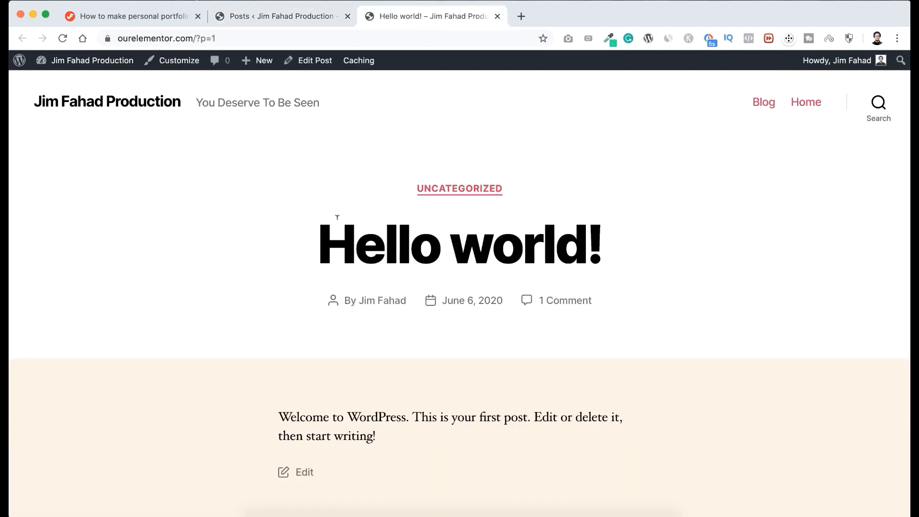
Examine the "Hello world!" post's title, author and date, and the part of its web address after the domain.
scroll(337, 237, down, 3)
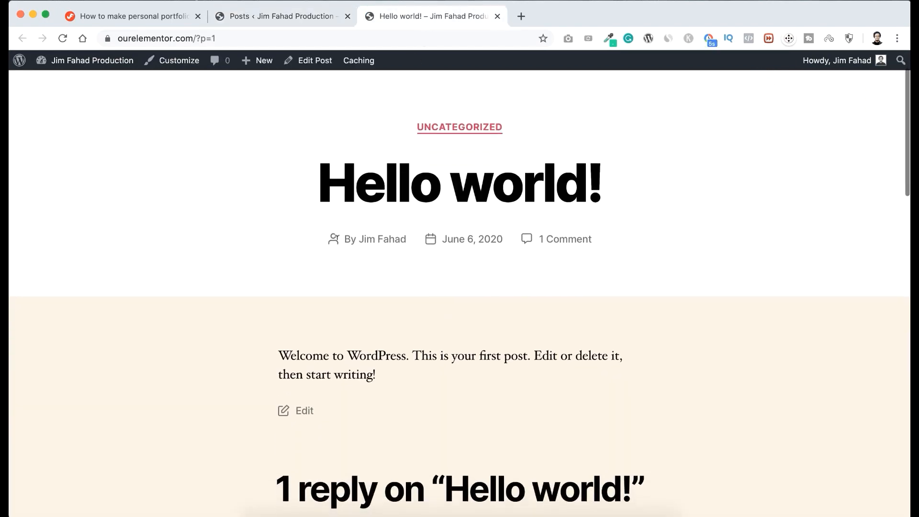
scroll(337, 238, up, 2)
scroll(337, 237, down, 1)
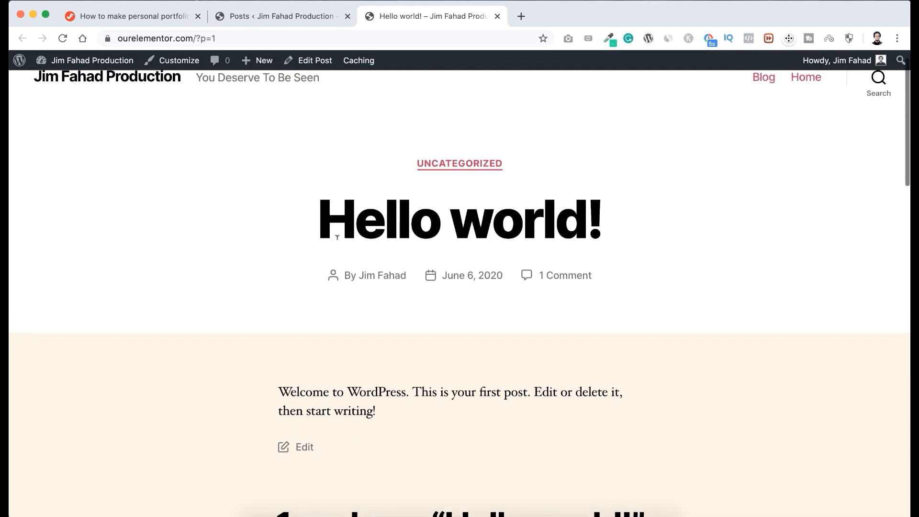
drag(324, 215, 609, 205)
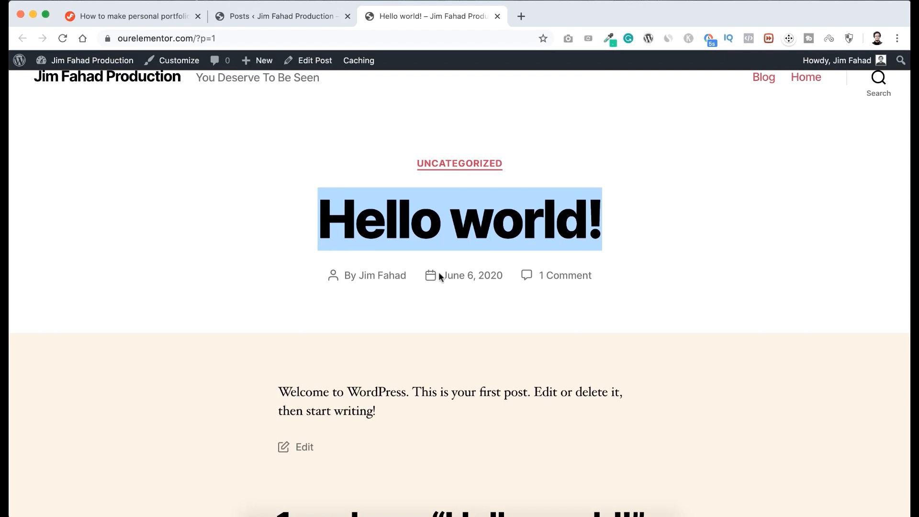
drag(438, 273, 508, 278)
click(380, 304)
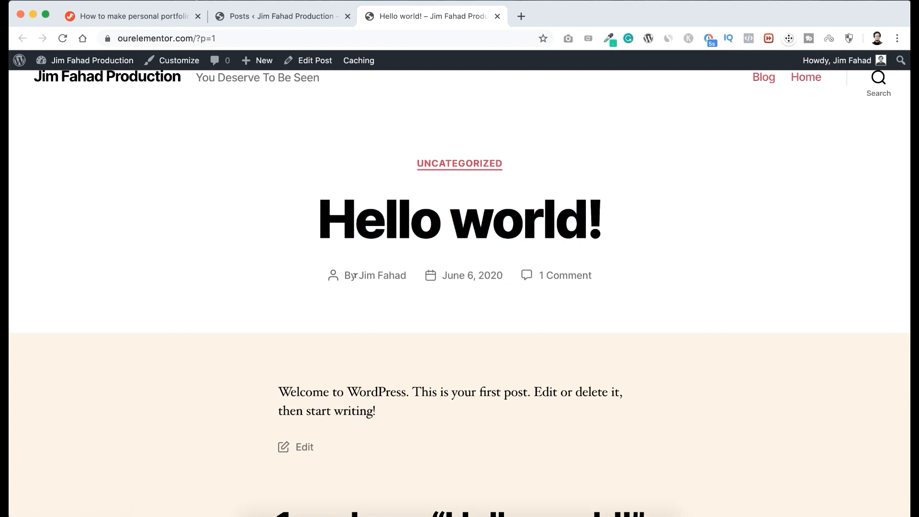
drag(357, 272, 506, 275)
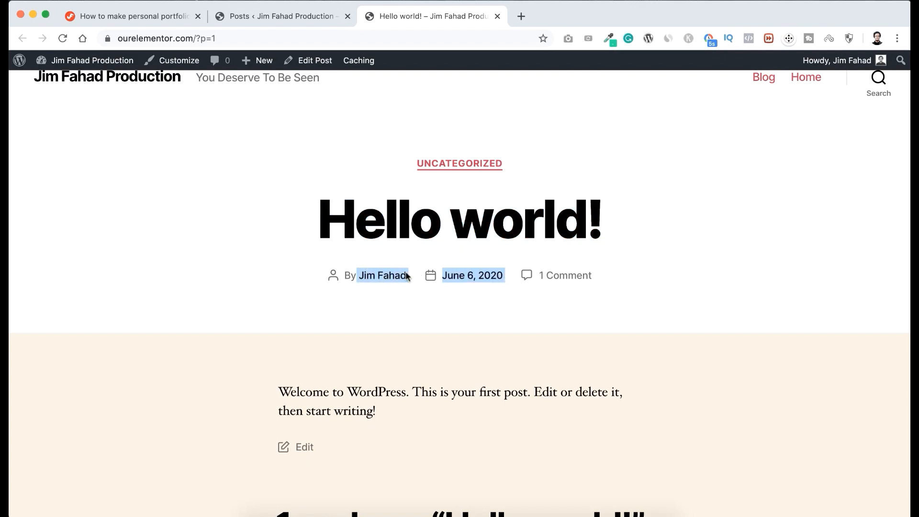
click(260, 274)
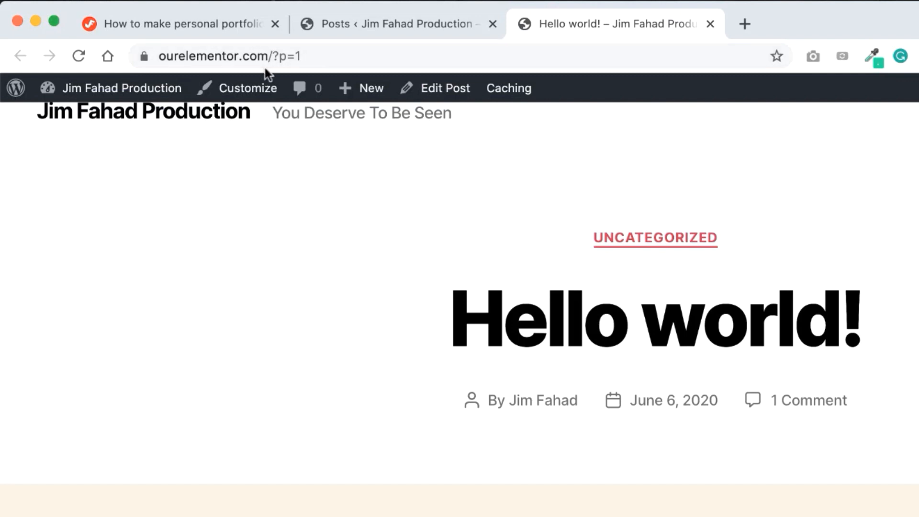
drag(271, 52, 318, 54)
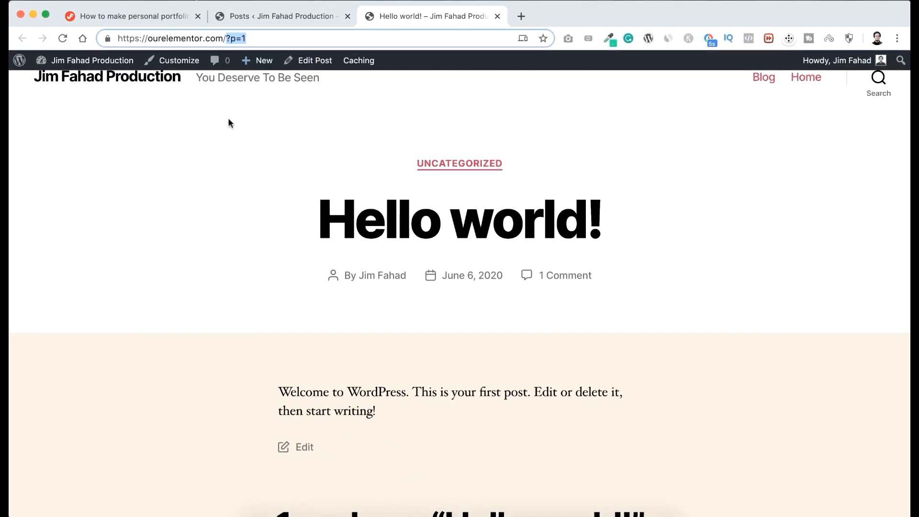
click(229, 120)
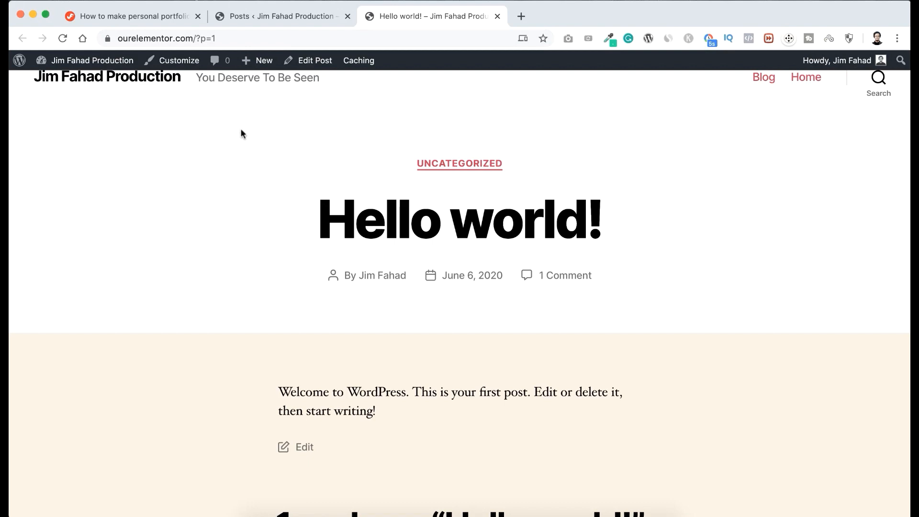
Return to the site admin, open the Permalink Settings and choose the Post name structure.
click(276, 18)
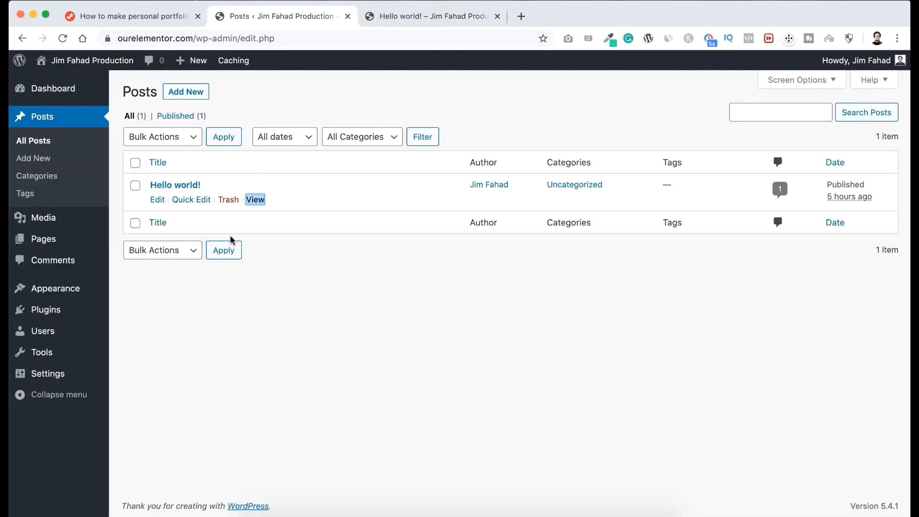
mouse_move(40, 376)
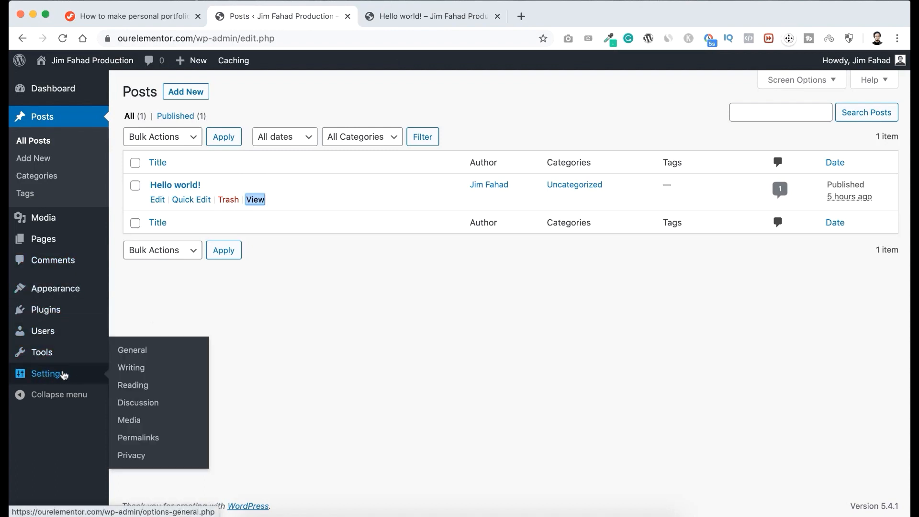
click(139, 438)
click(138, 439)
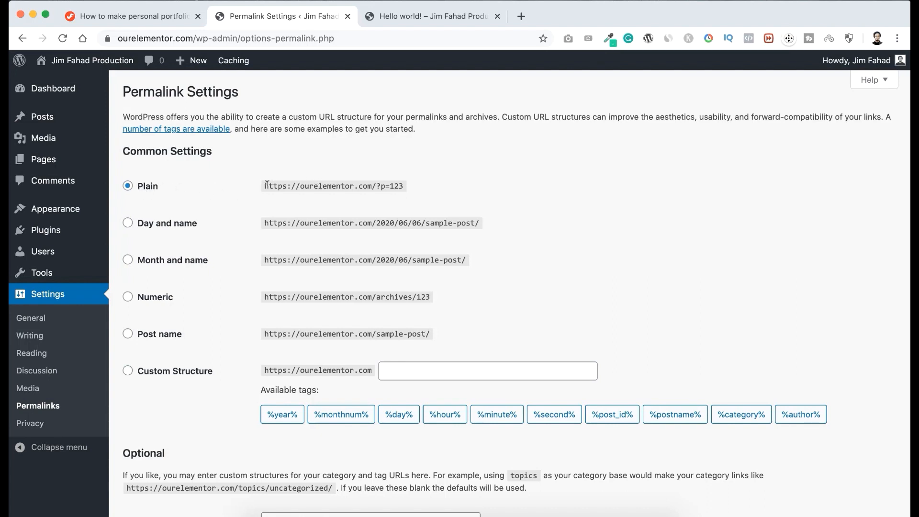
drag(270, 185, 407, 188)
click(156, 337)
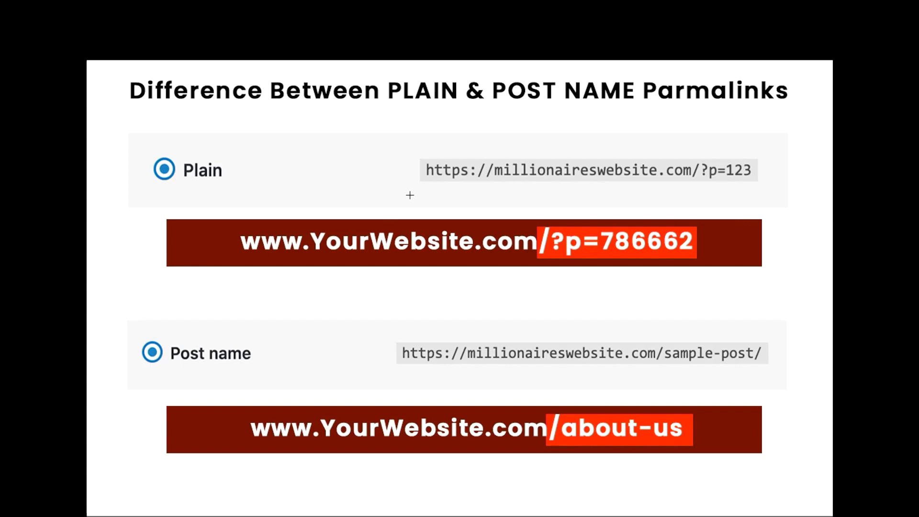
drag(266, 221, 737, 271)
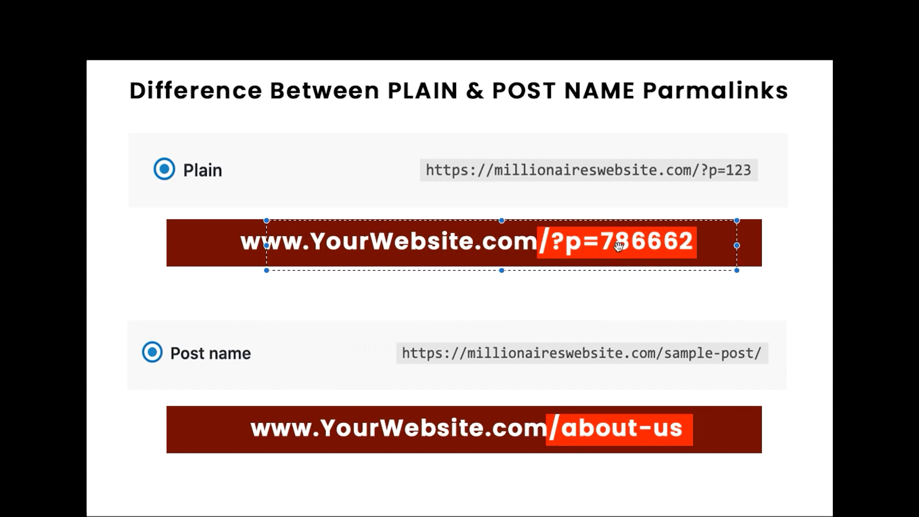
click(557, 305)
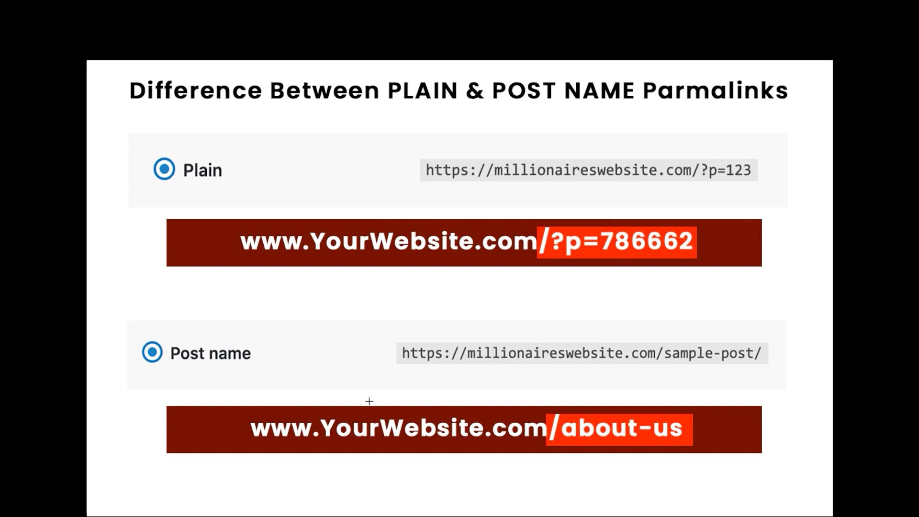
drag(293, 402, 560, 450)
click(626, 413)
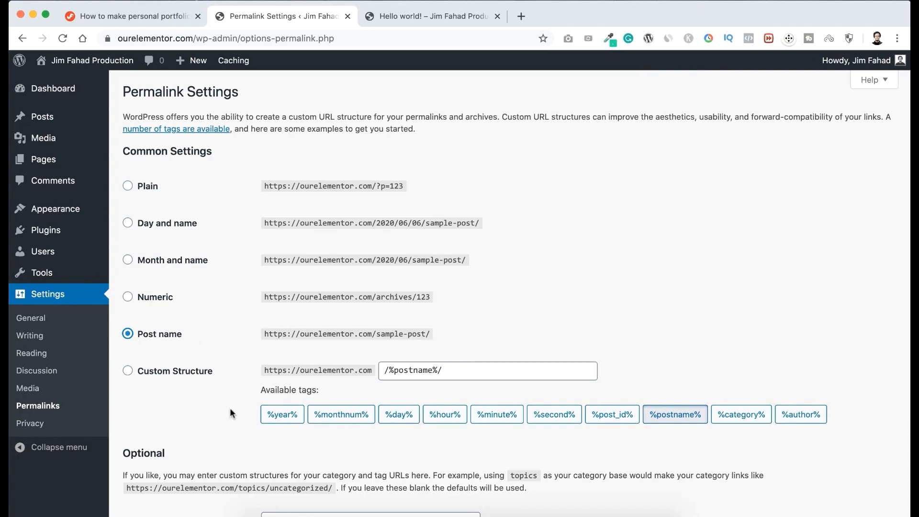
Save the changed permalink settings.
scroll(229, 415, down, 3)
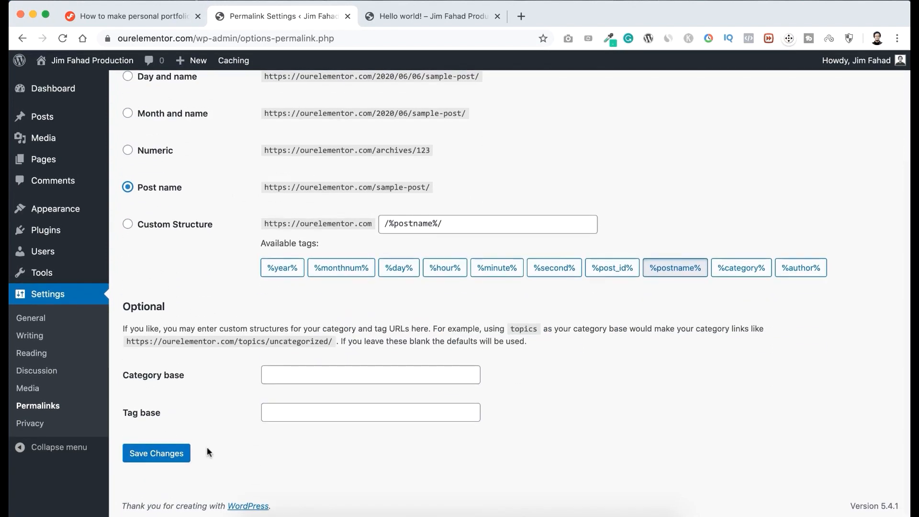
click(170, 459)
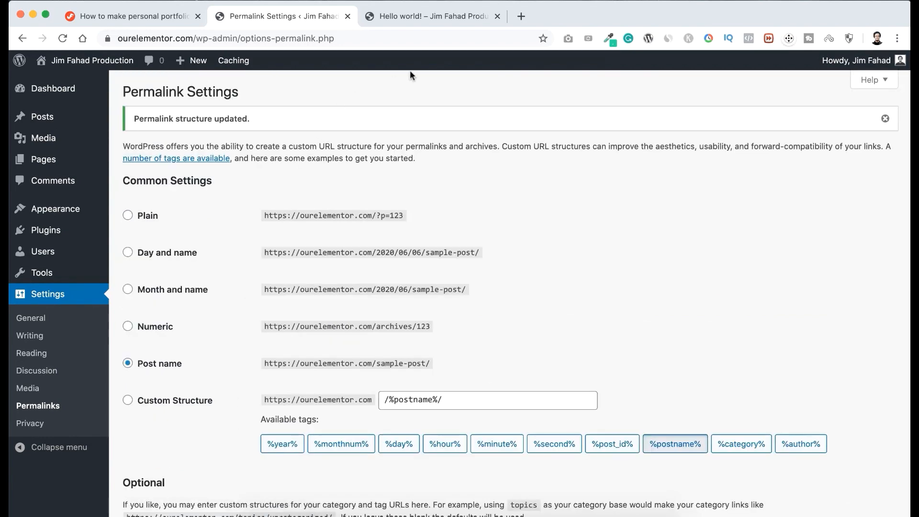
Reload the open "Hello world!" post, check the ending of its web address against the title, and close its tab.
click(426, 17)
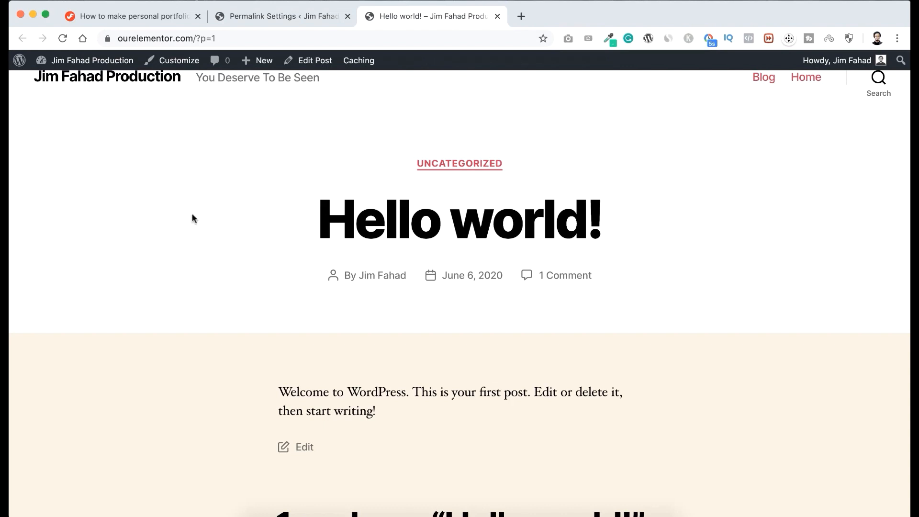
key(super+r)
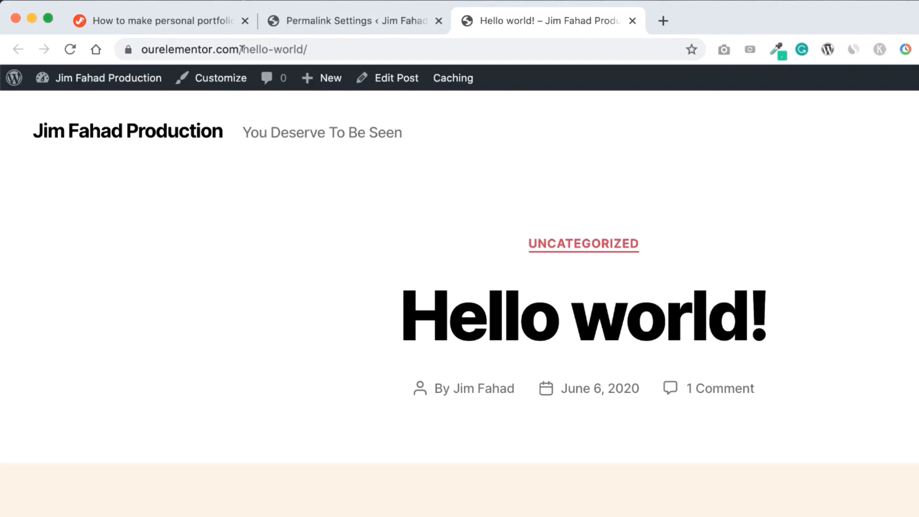
drag(242, 49, 323, 46)
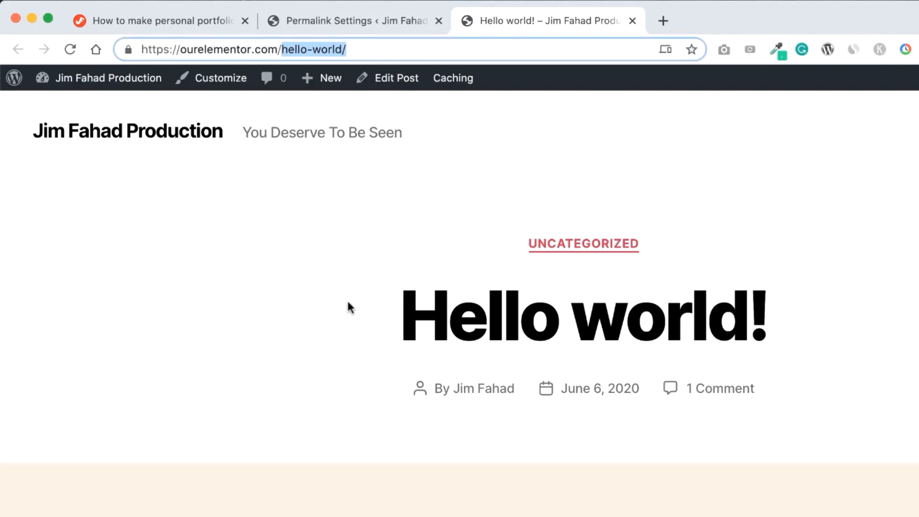
drag(347, 299, 509, 301)
drag(463, 272, 728, 282)
click(728, 282)
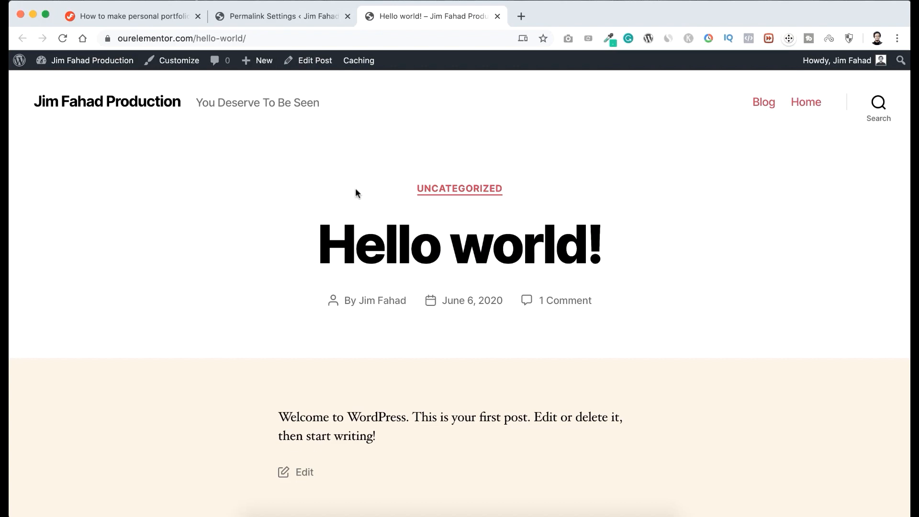
click(498, 17)
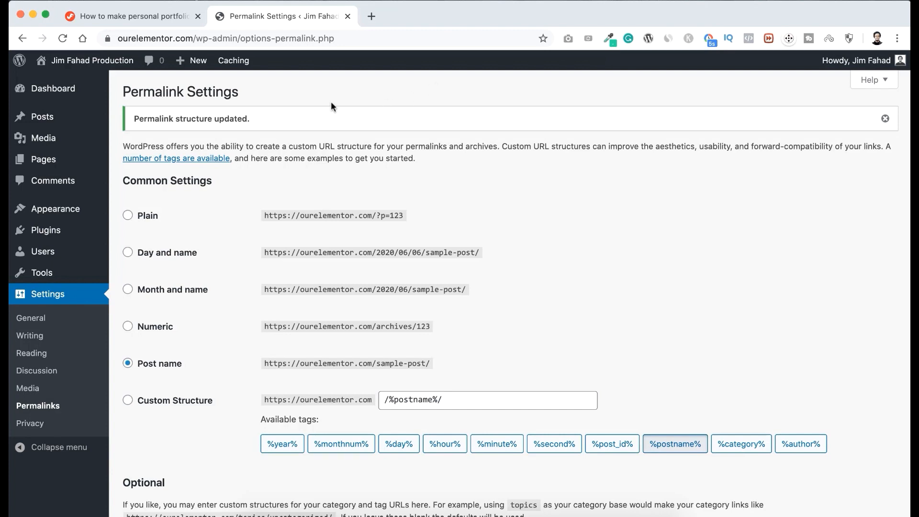
Open the live site's front page in a new browser tab and look through it from header to footer.
mouse_move(73, 62)
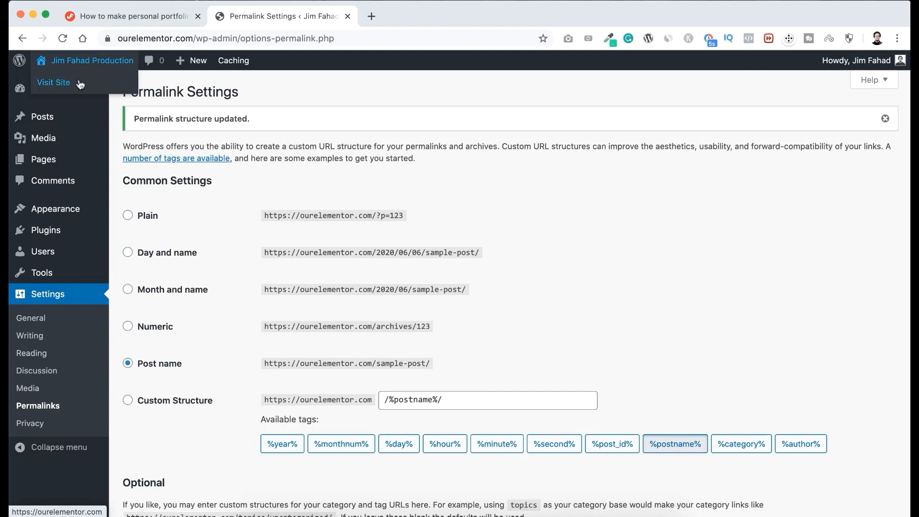
right_click(63, 81)
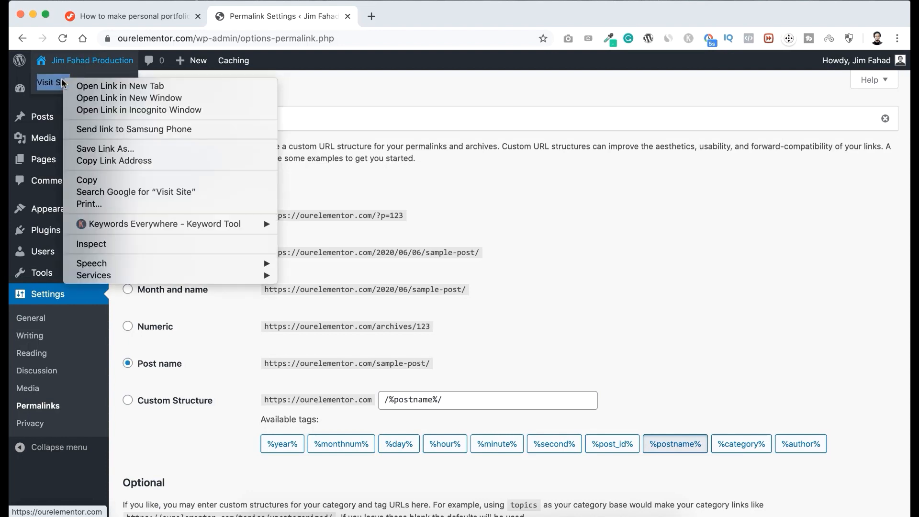
click(96, 86)
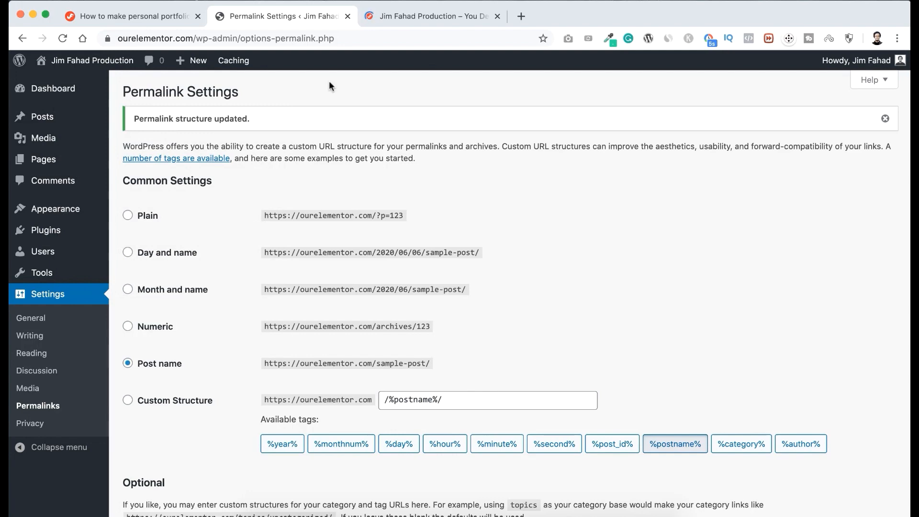
click(392, 15)
scroll(195, 401, down, 10)
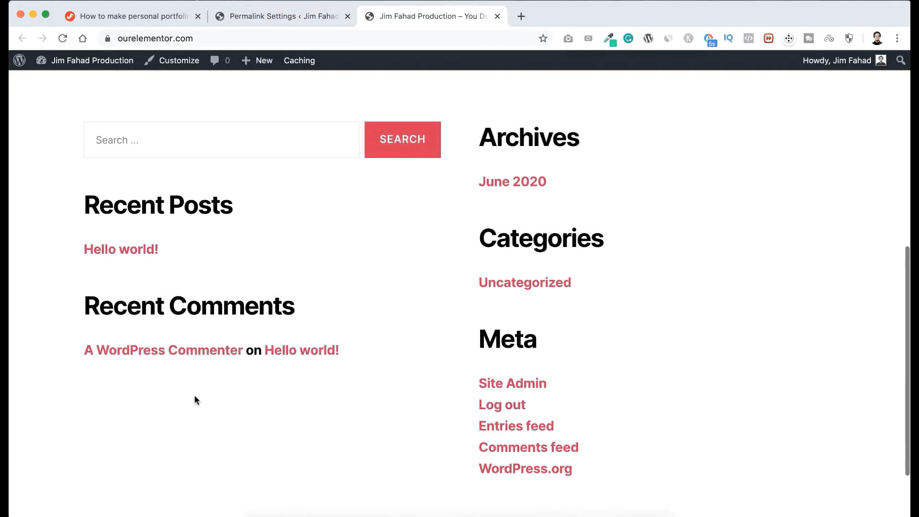
scroll(285, 210, up, 10)
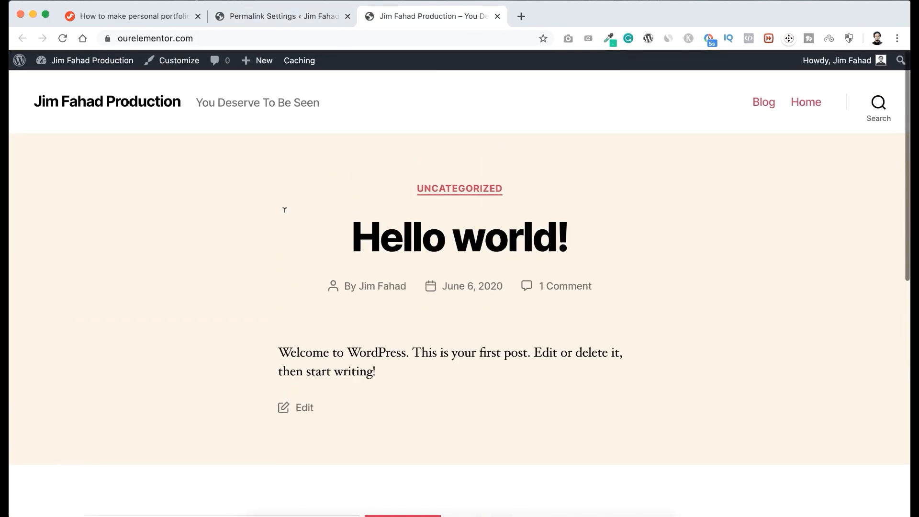
scroll(284, 214, down, 3)
scroll(284, 214, down, 7)
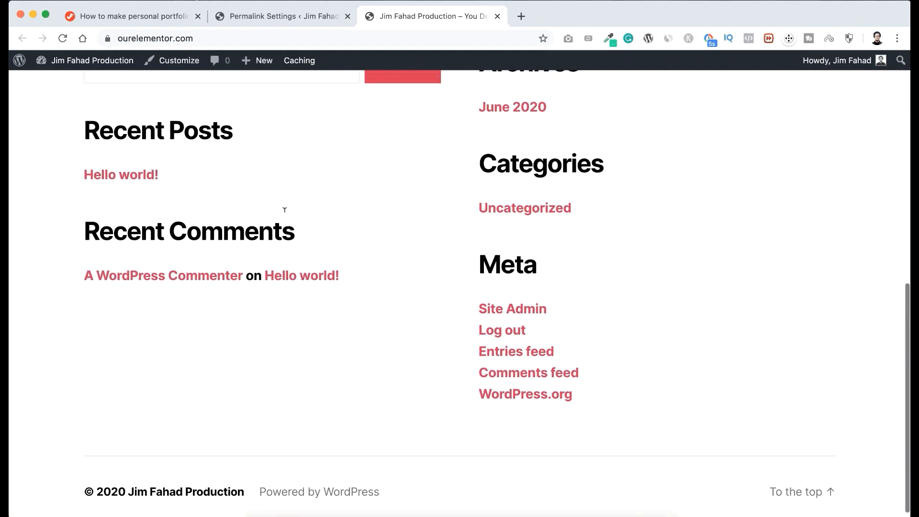
scroll(283, 208, up, 10)
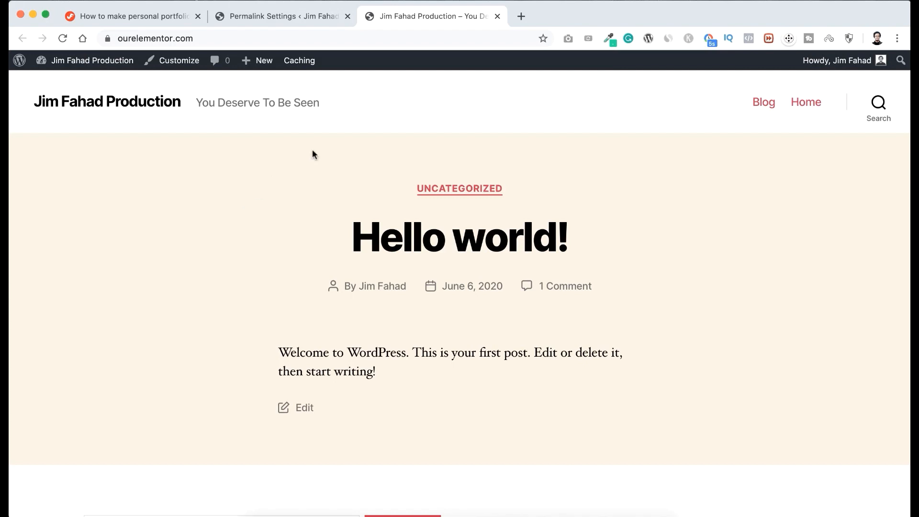
In the site's Reading Settings, make the homepage a static page with Home as homepage and Blog as posts page, and save.
click(283, 16)
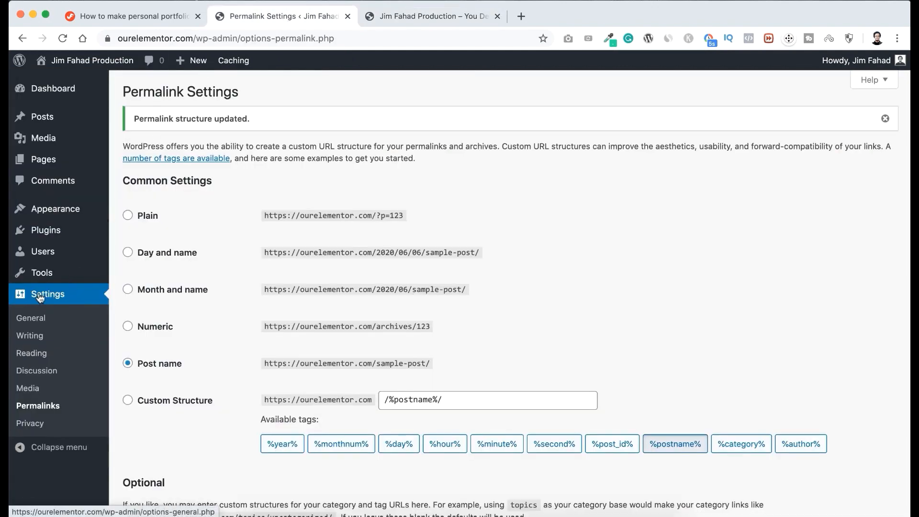
click(37, 356)
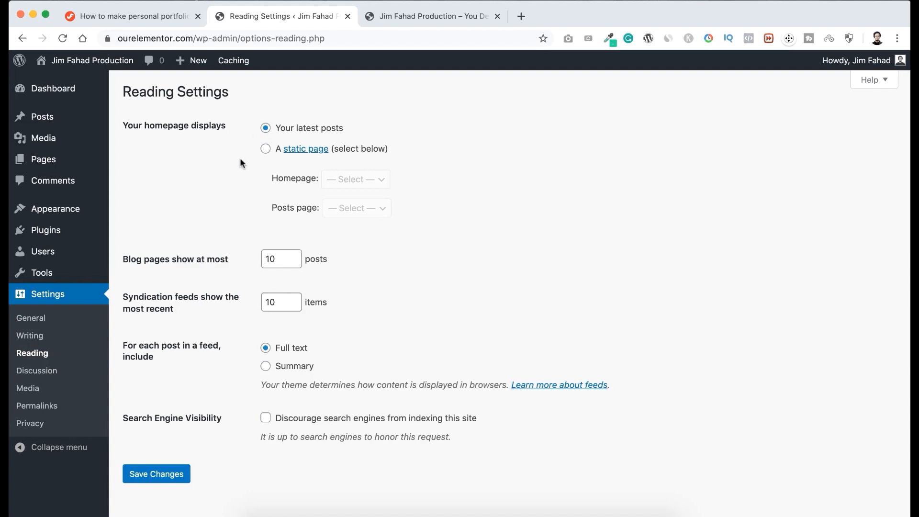
click(265, 150)
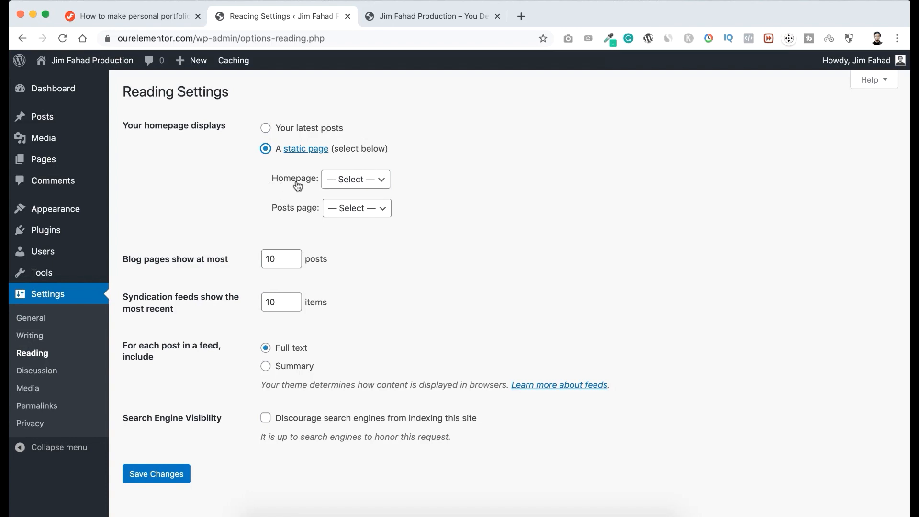
click(340, 180)
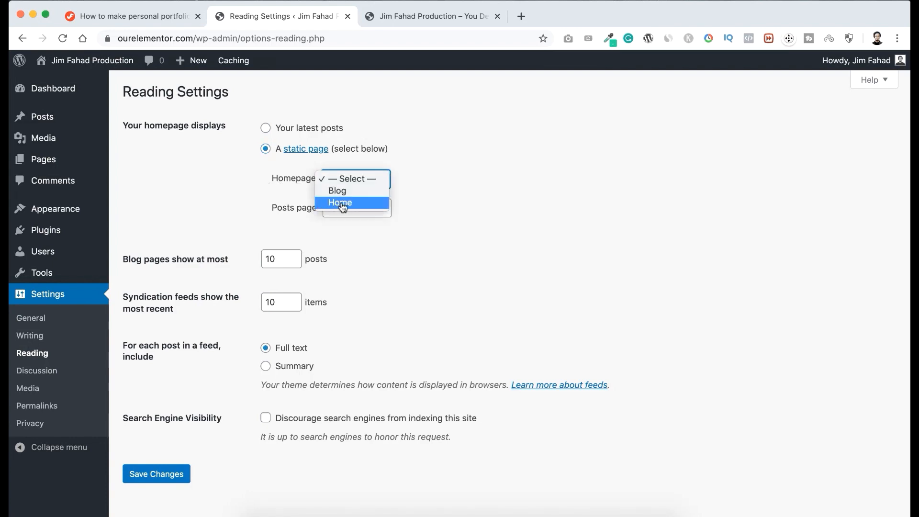
click(341, 205)
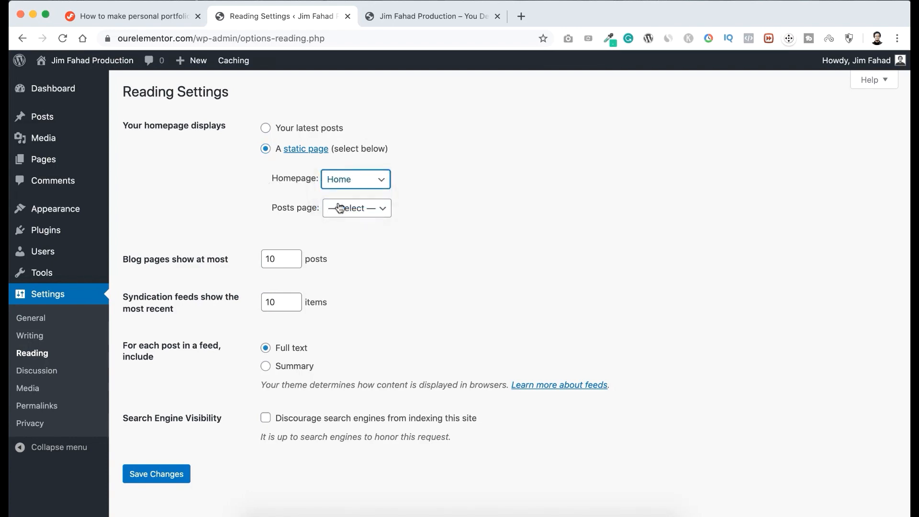
click(356, 210)
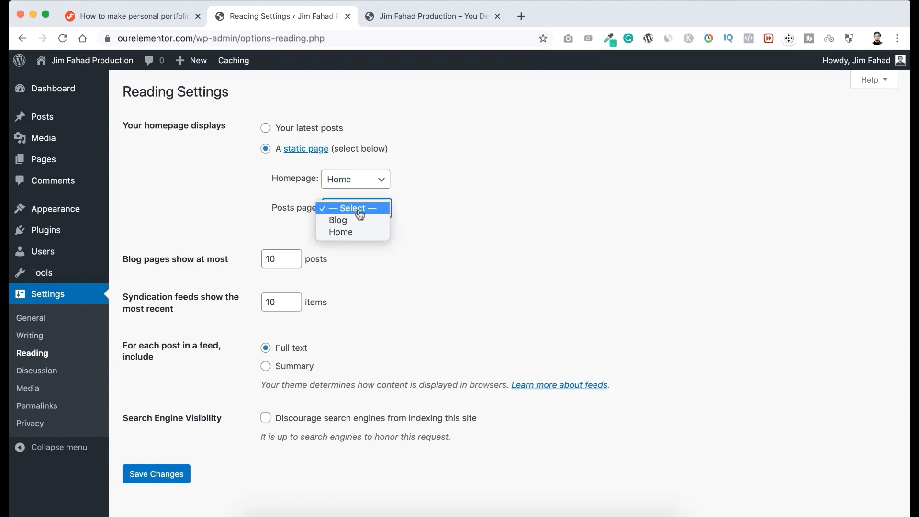
click(341, 222)
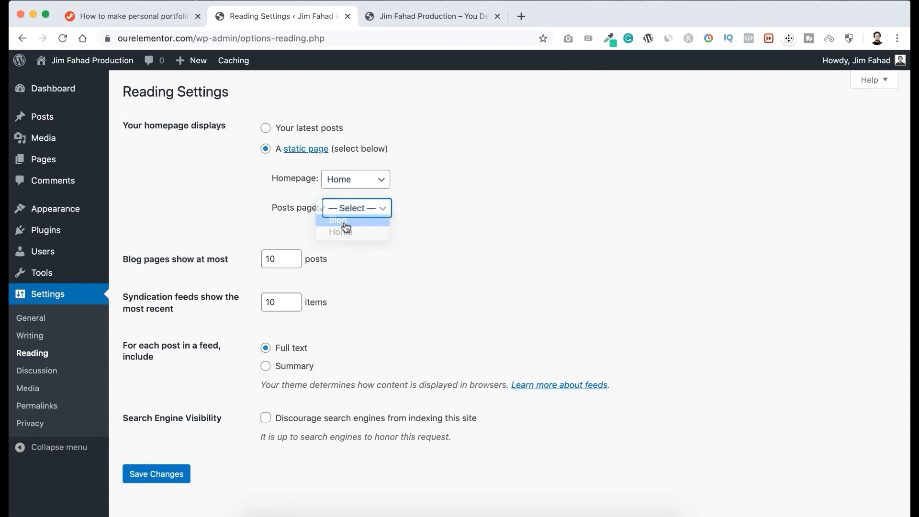
scroll(345, 222, down, 1)
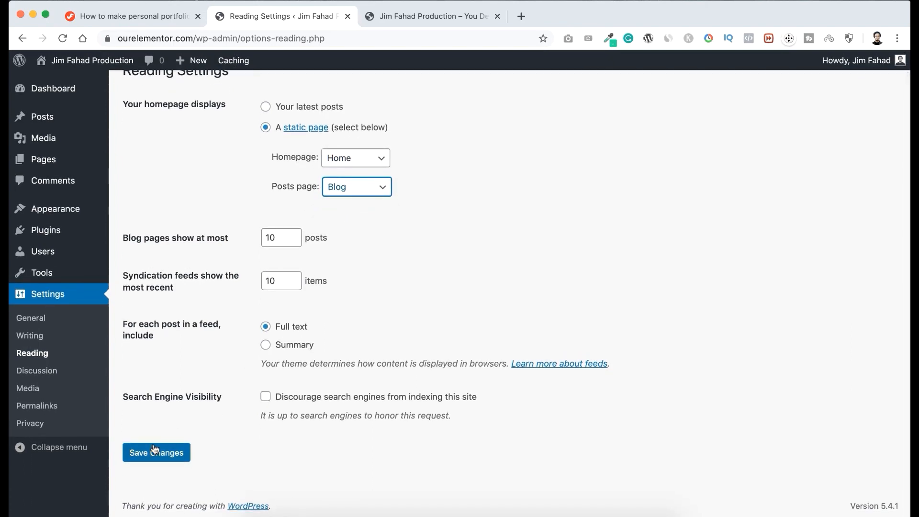
click(173, 457)
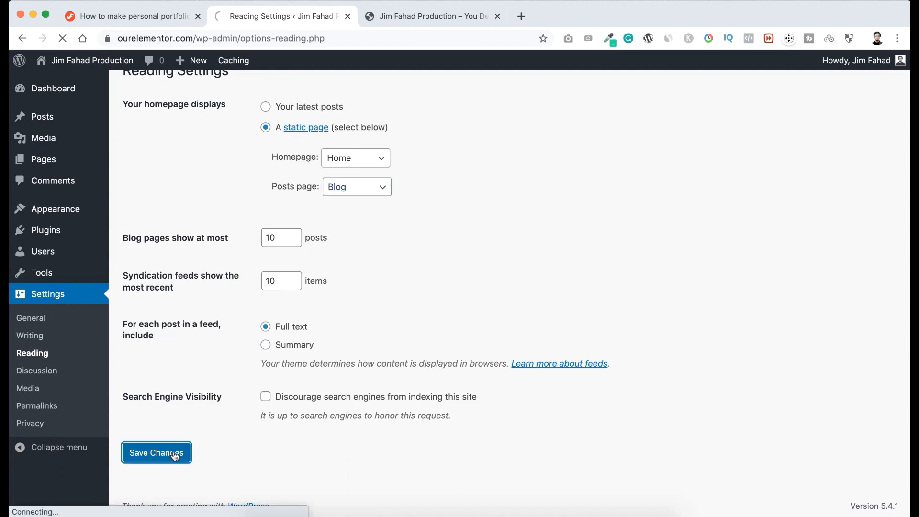
Reload the live site's front page, check which page it displays, and return to the site admin.
click(407, 16)
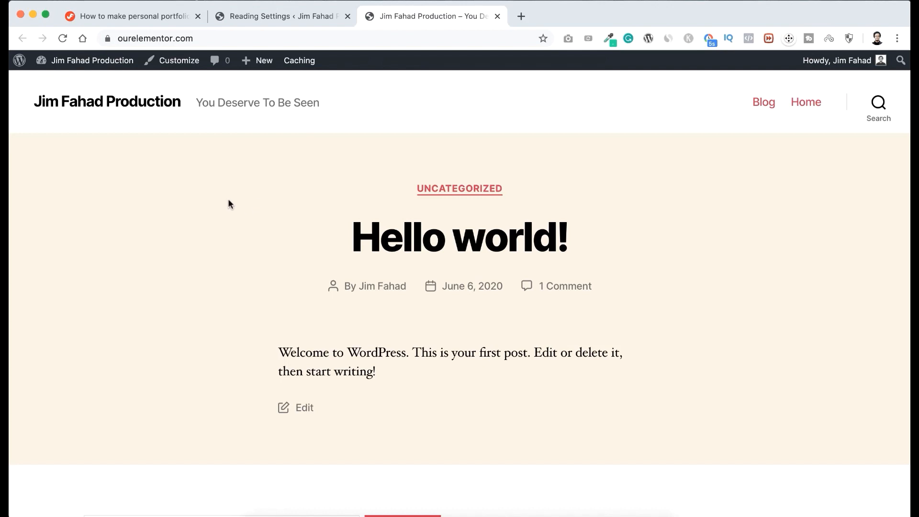
key(super+r)
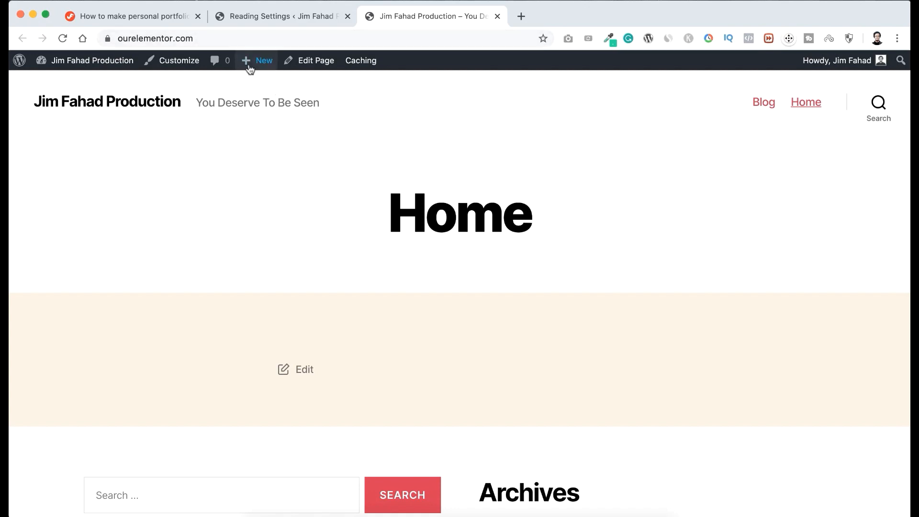
click(293, 15)
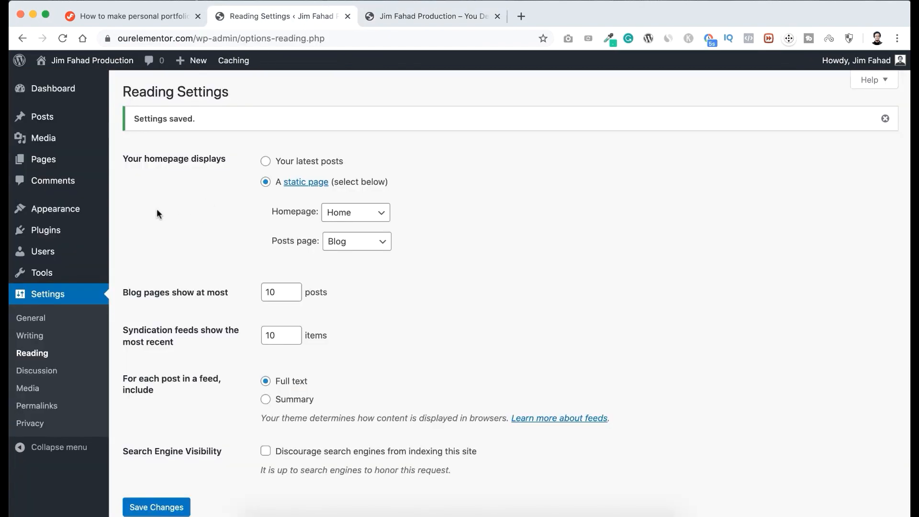
Go to the installed themes, look them over, and open the catalogue for adding a new theme.
mouse_move(66, 213)
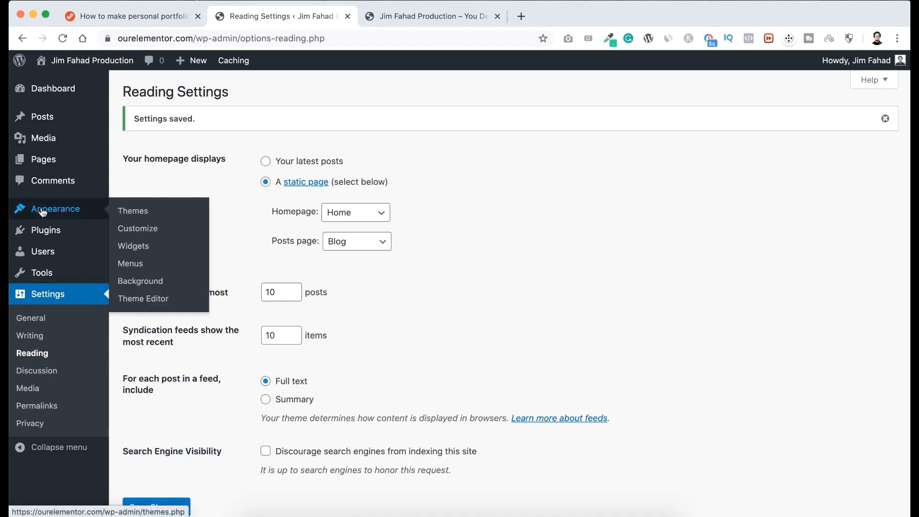
click(137, 213)
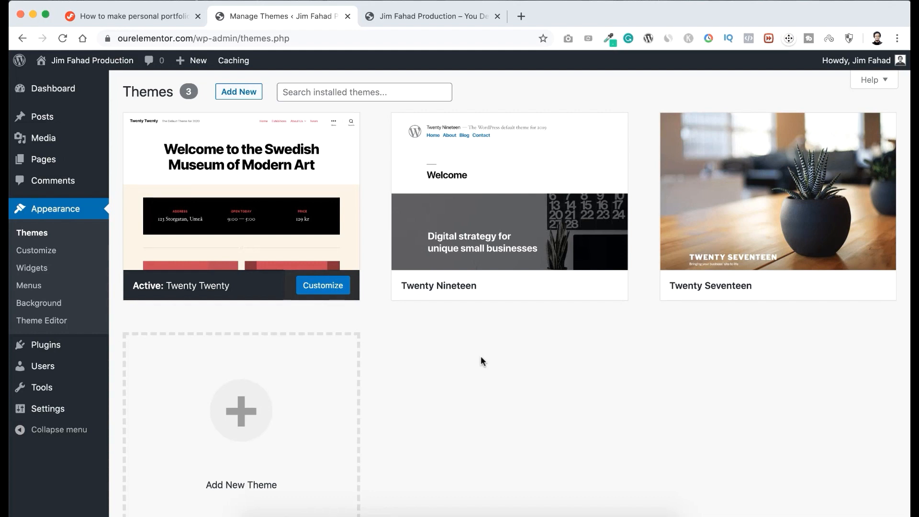
scroll(481, 360, down, 1)
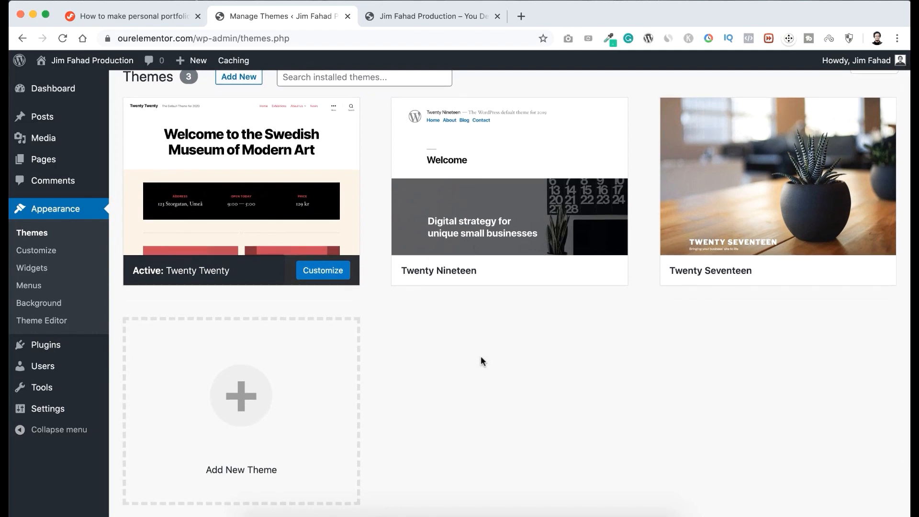
scroll(480, 360, up, 1)
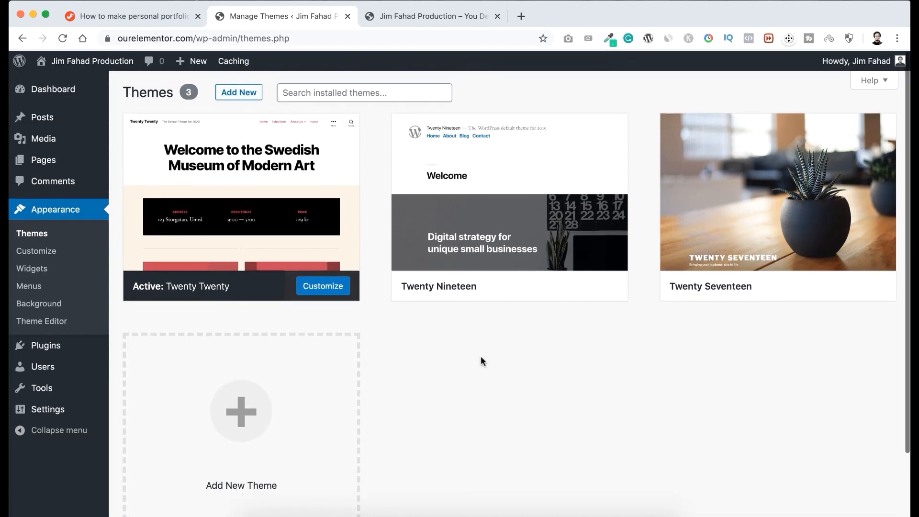
scroll(481, 360, down, 3)
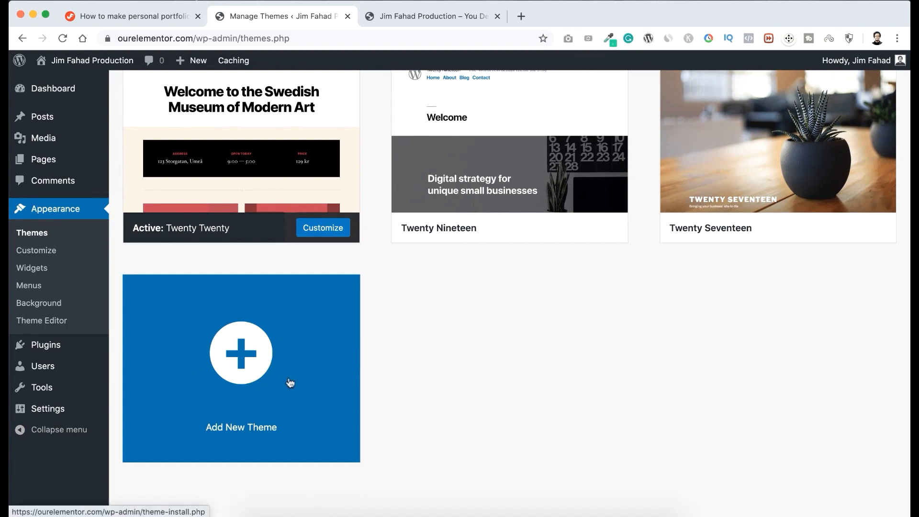
click(247, 358)
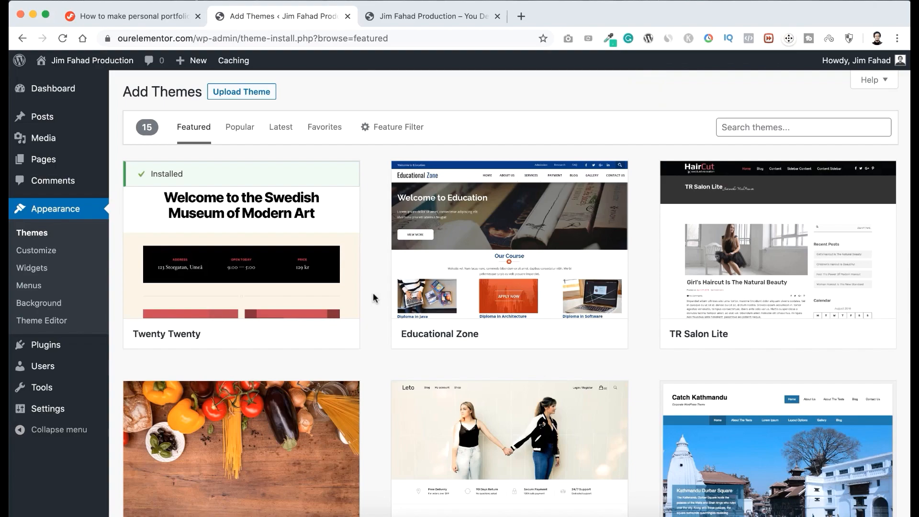
Look through the featured themes in the catalogue, comparing designs such as Memory and rixo.
scroll(373, 293, down, 10)
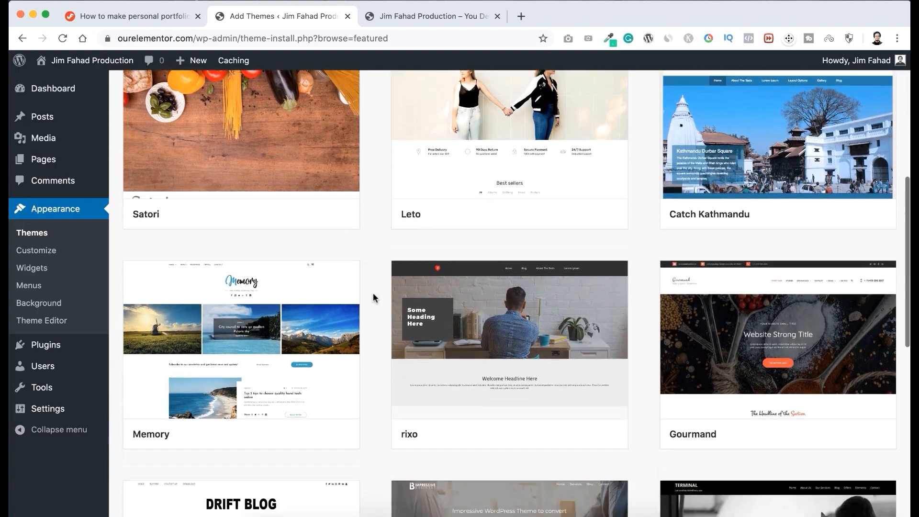
scroll(373, 298, down, 9)
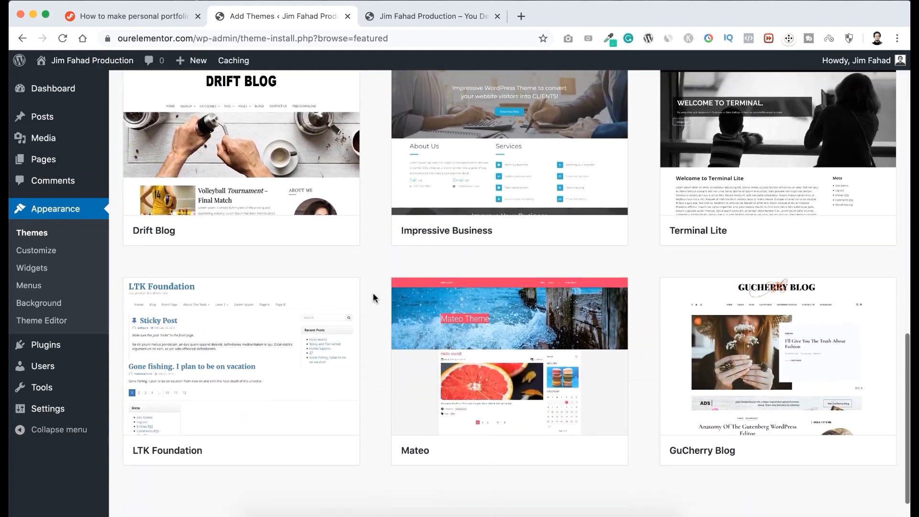
scroll(373, 298, up, 11)
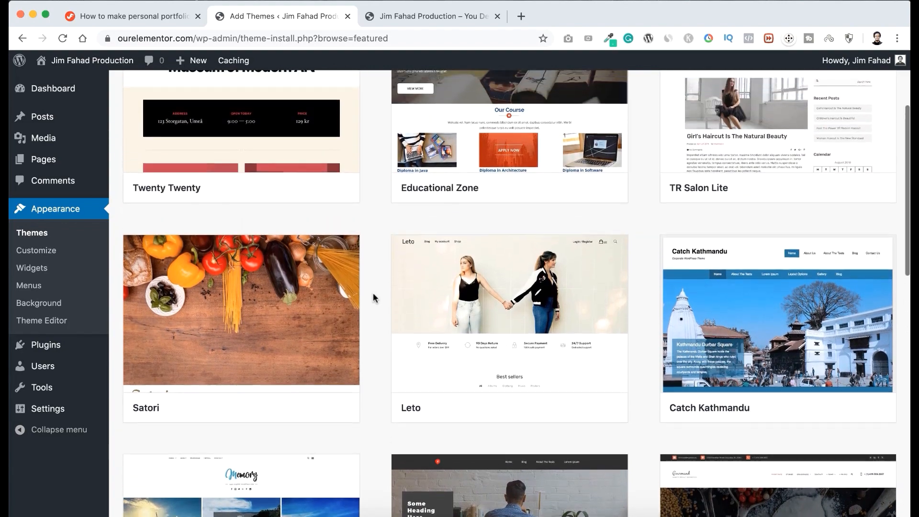
scroll(373, 293, up, 3)
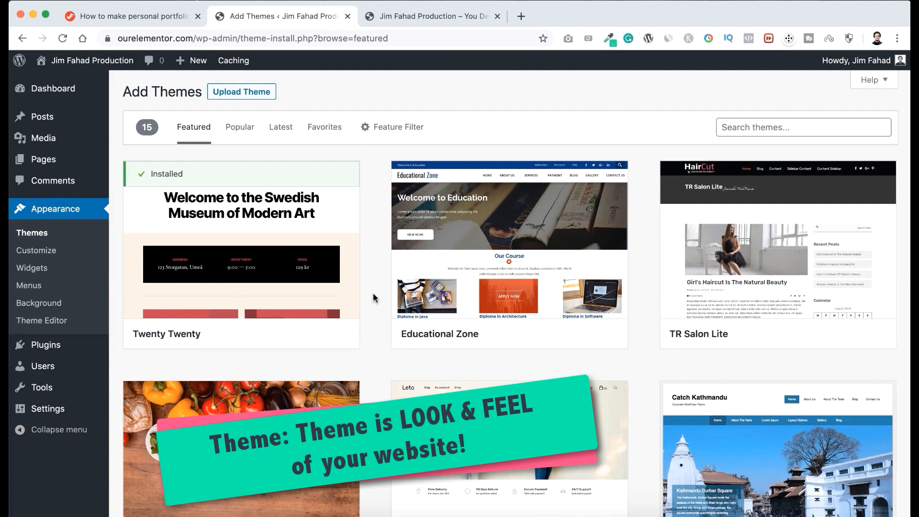
scroll(372, 292, down, 5)
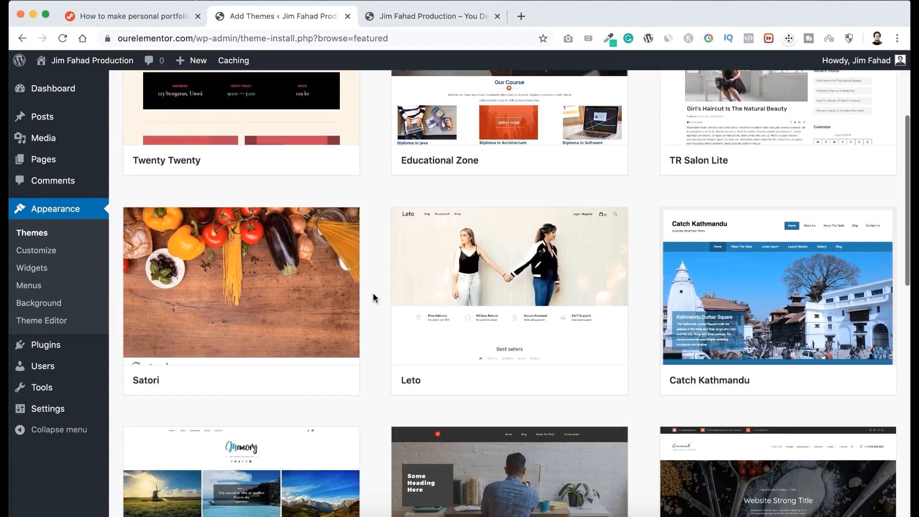
scroll(373, 293, down, 3)
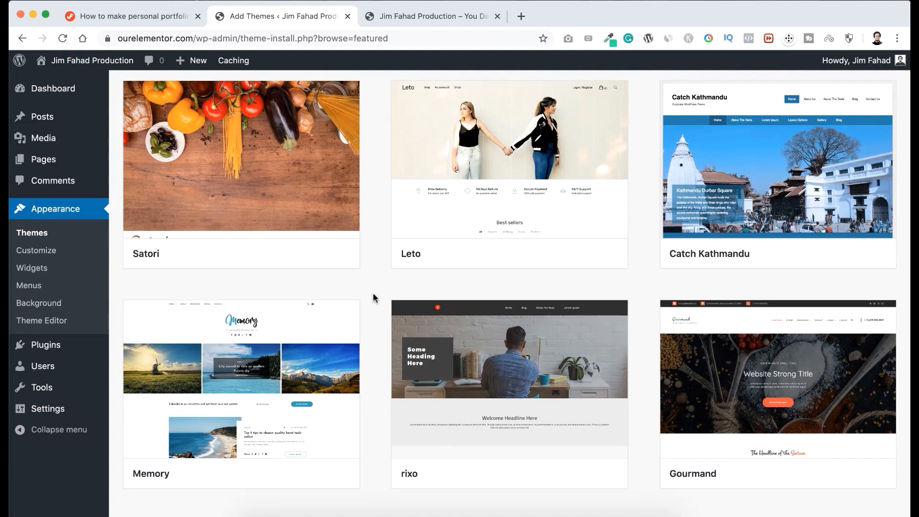
scroll(372, 292, down, 2)
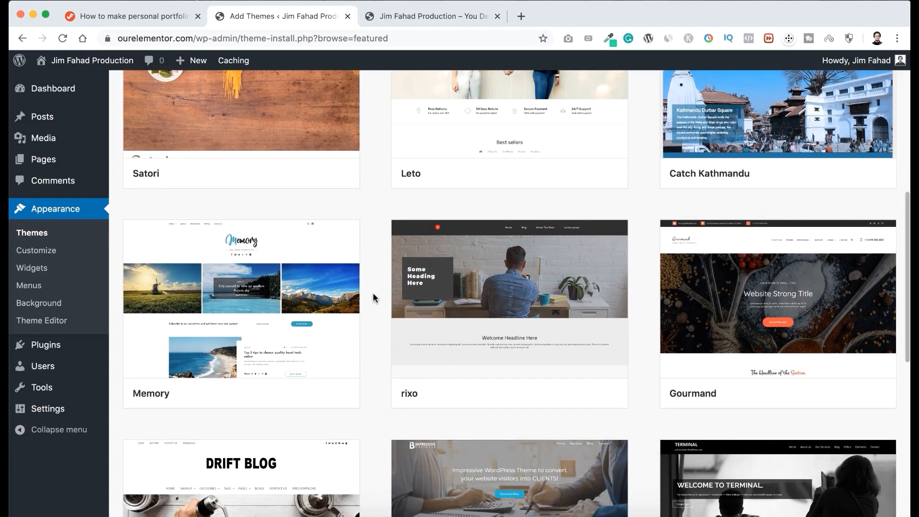
mouse_move(292, 299)
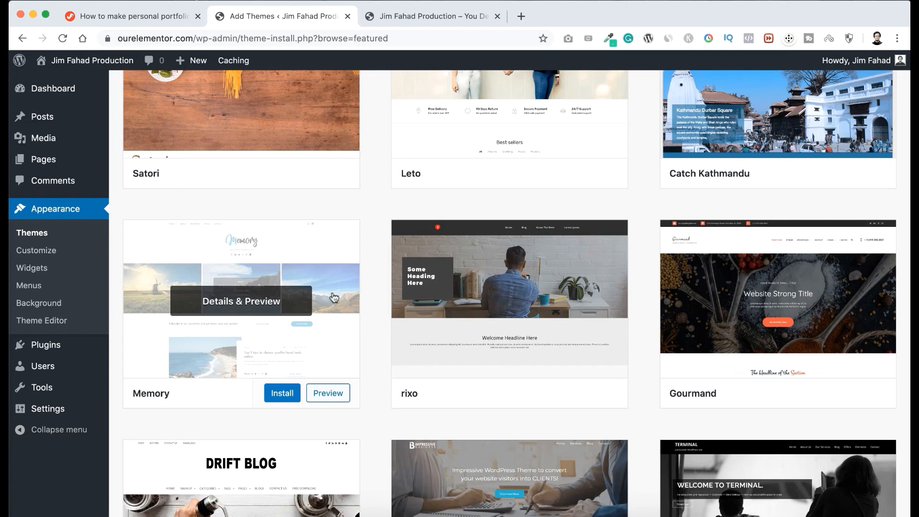
mouse_move(522, 316)
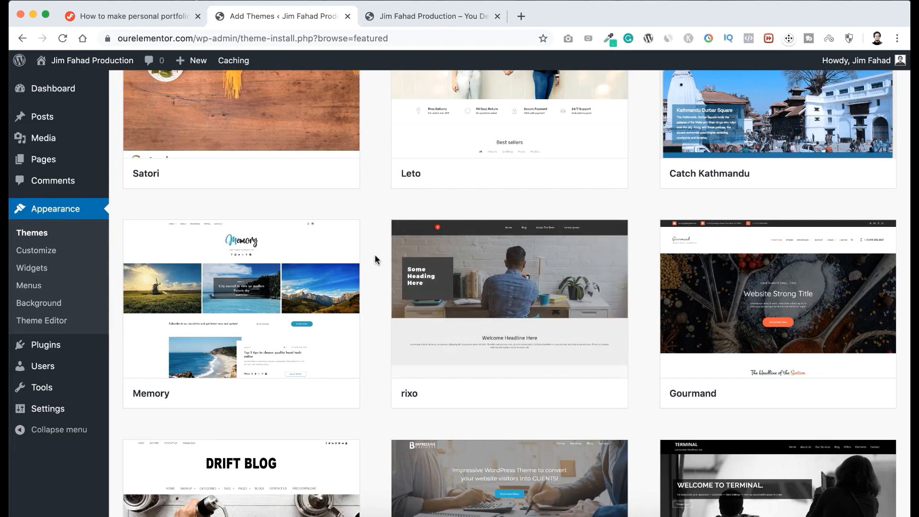
scroll(375, 247, up, 7)
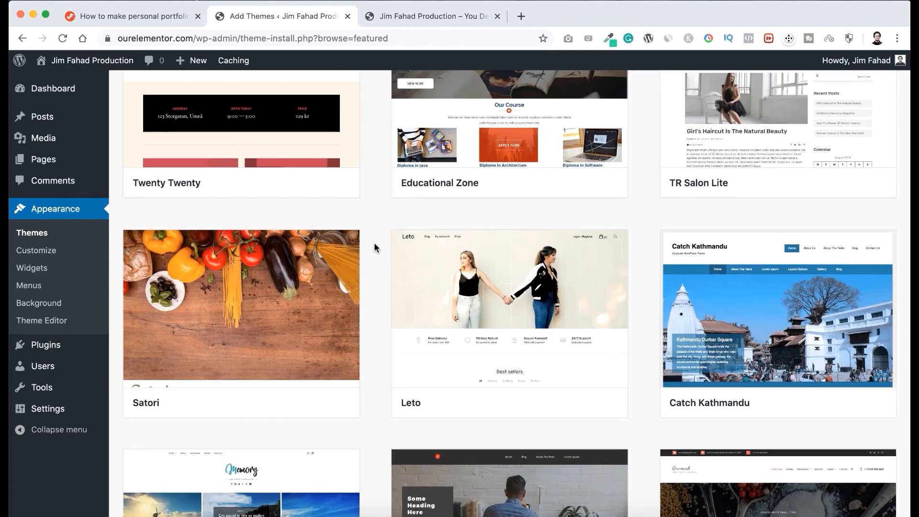
scroll(375, 247, up, 2)
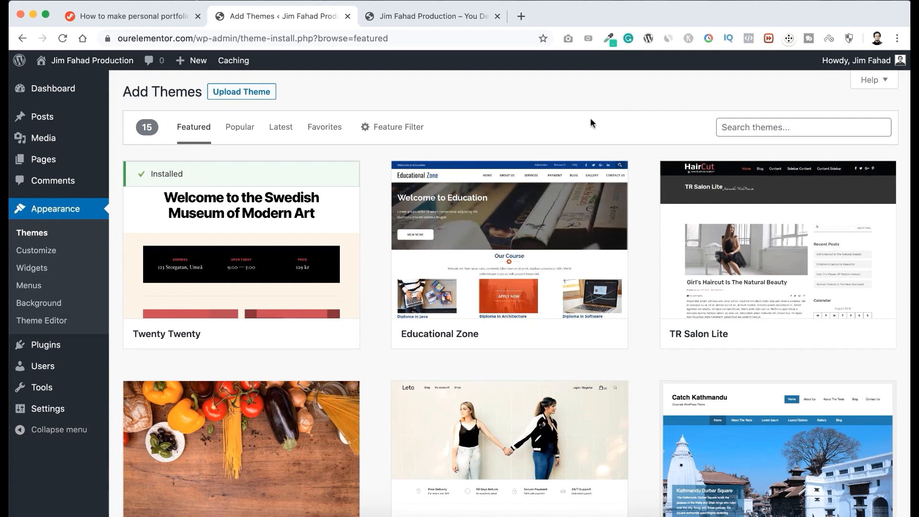
Search the theme catalogue for Astra, then install and activate that theme, dismissing the activation notice.
click(747, 127)
text(Astra)
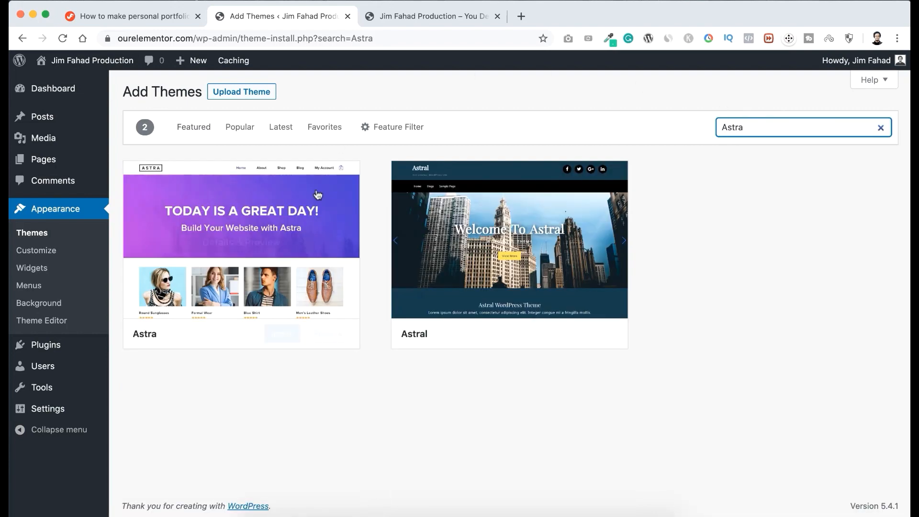
mouse_move(297, 254)
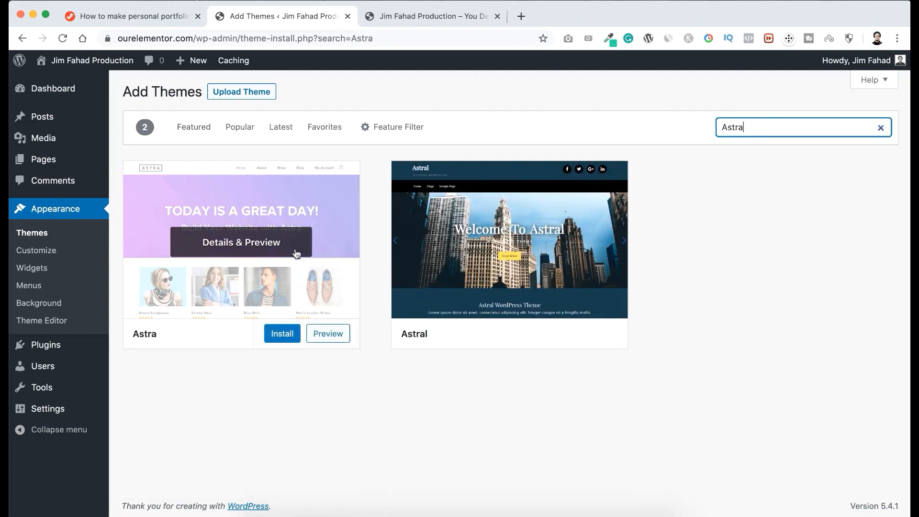
click(277, 335)
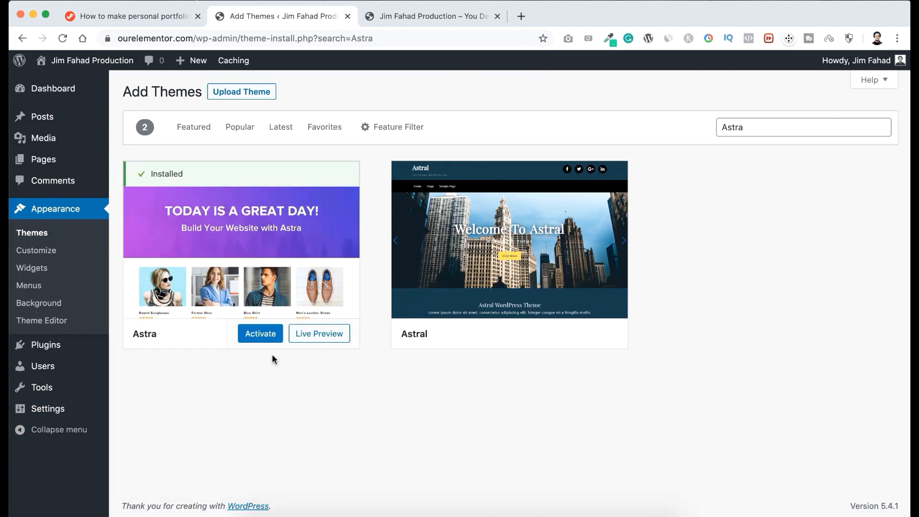
click(260, 334)
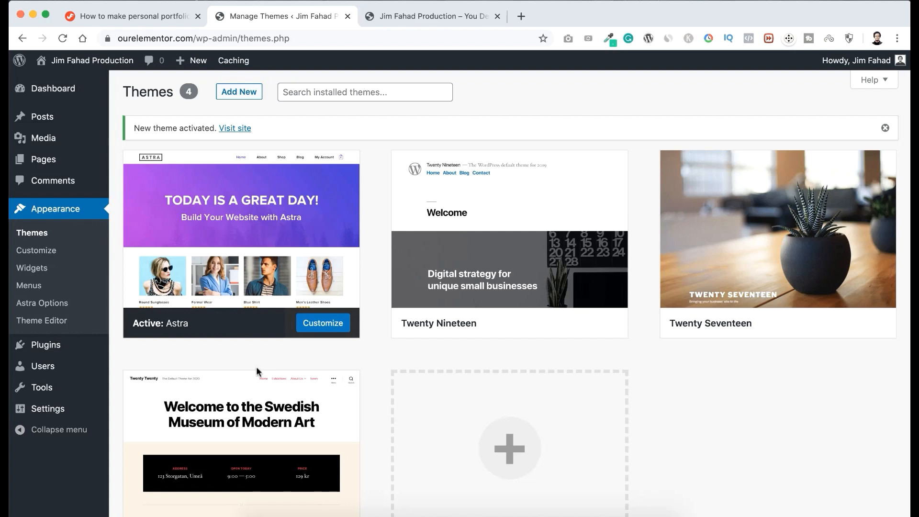
click(886, 132)
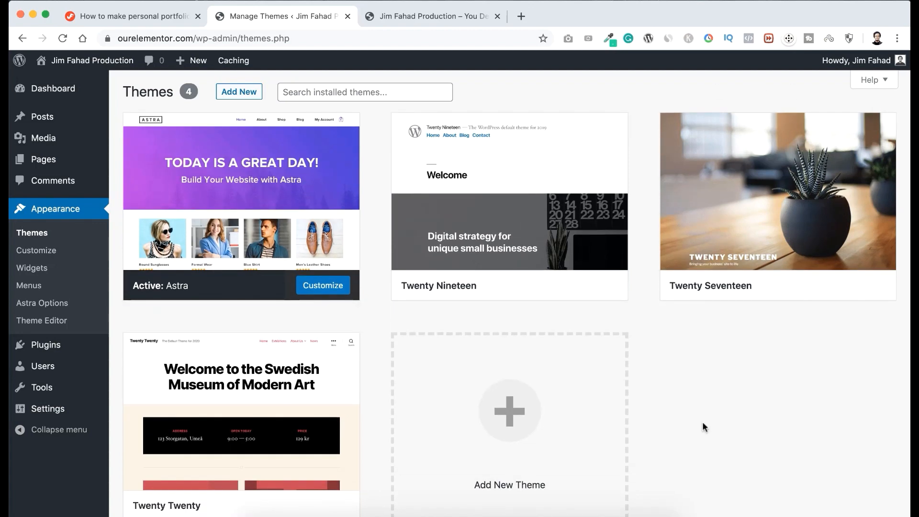
scroll(703, 421, down, 3)
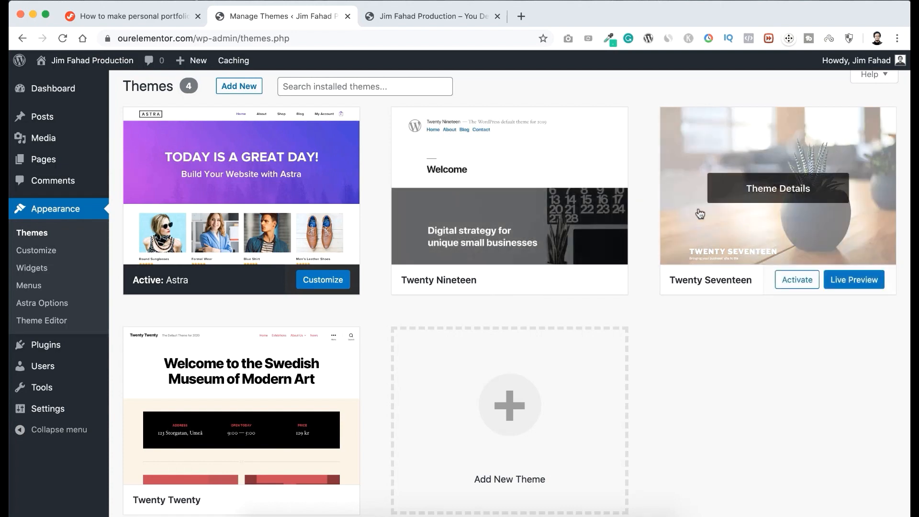
Delete the inactive Twenty Nineteen and Twenty Seventeen themes from the installed themes.
mouse_move(411, 294)
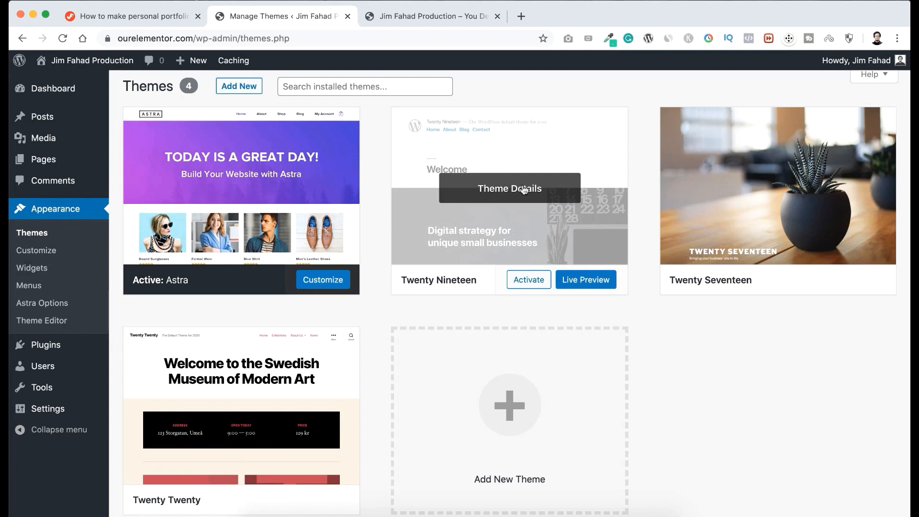
click(525, 189)
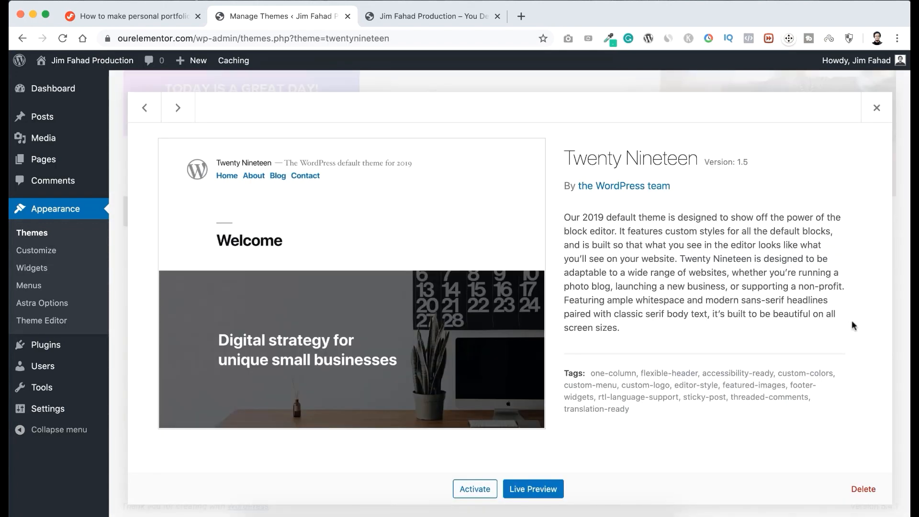
click(864, 489)
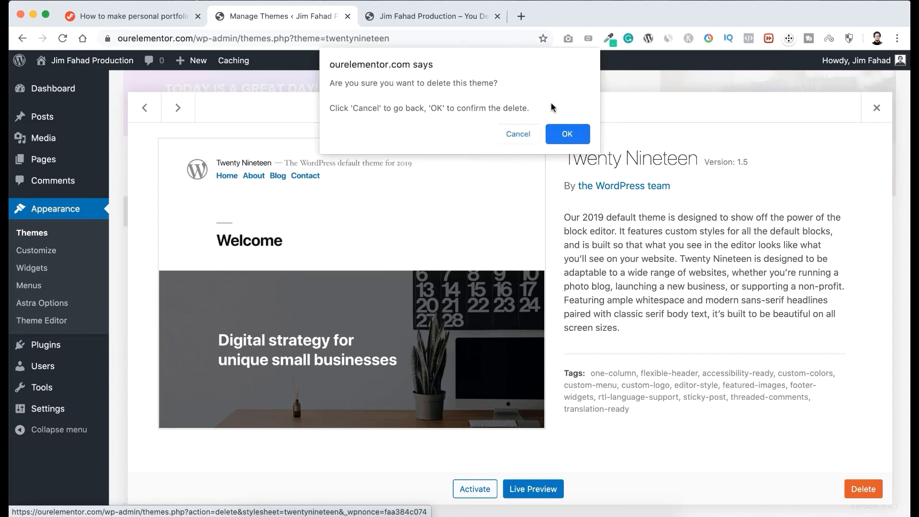
click(568, 134)
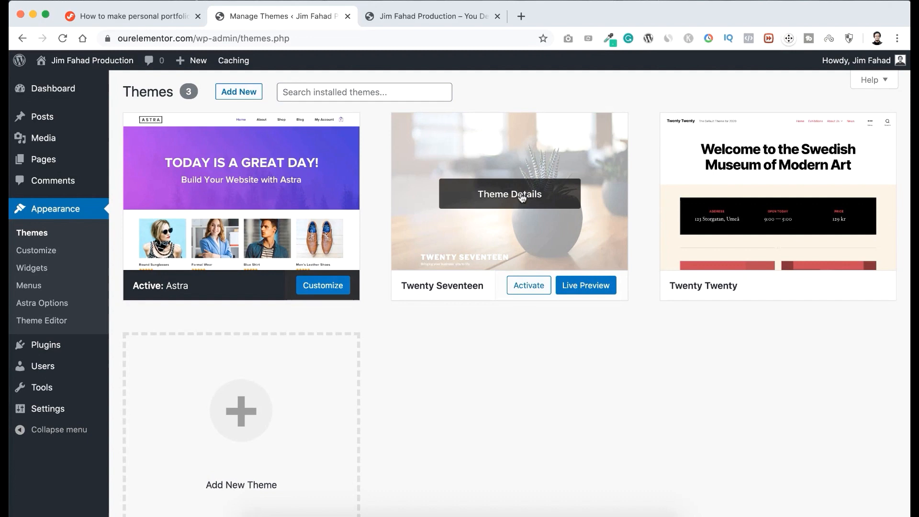
click(496, 194)
click(863, 489)
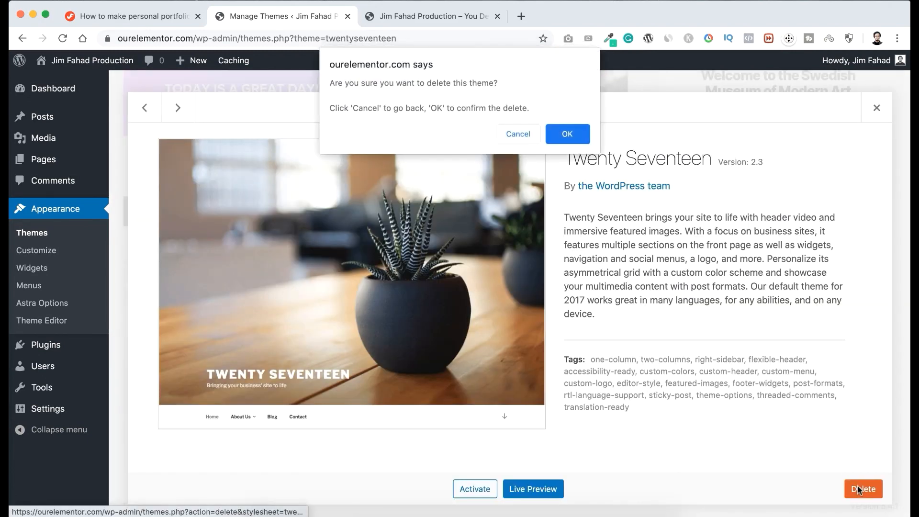
click(575, 127)
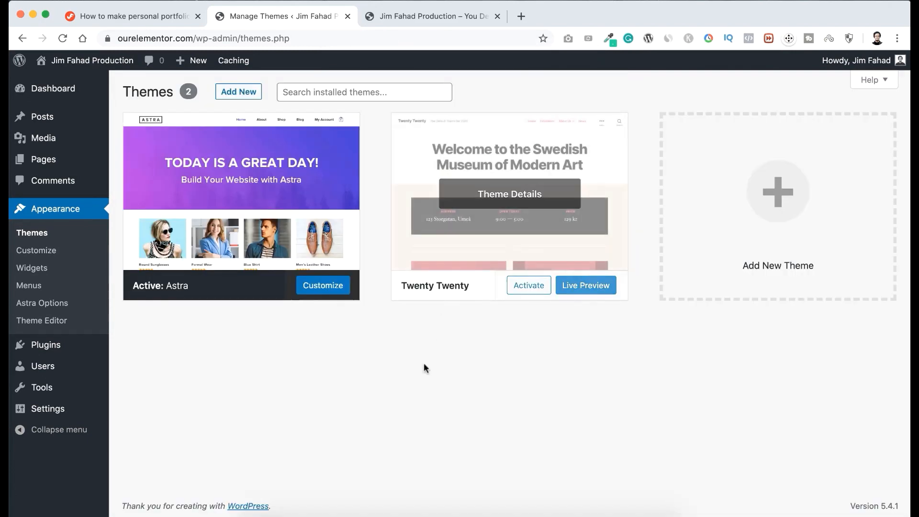
mouse_move(477, 193)
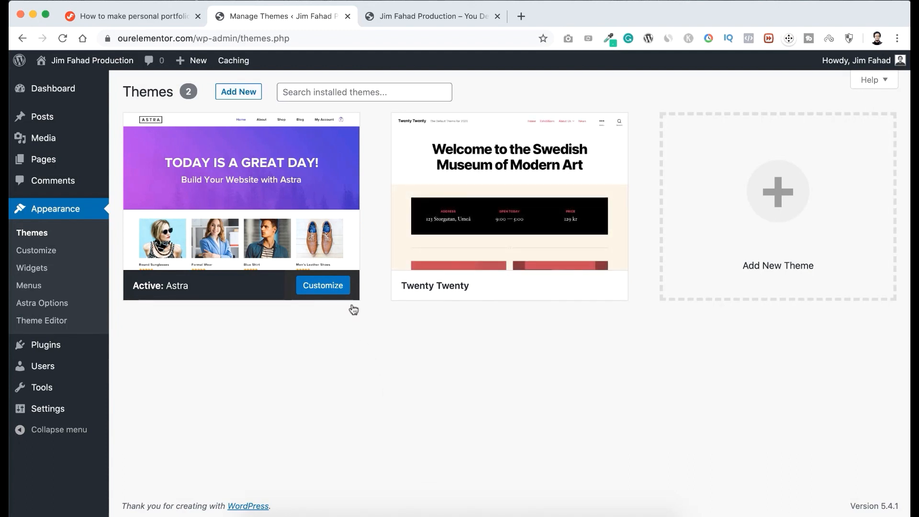
mouse_move(499, 265)
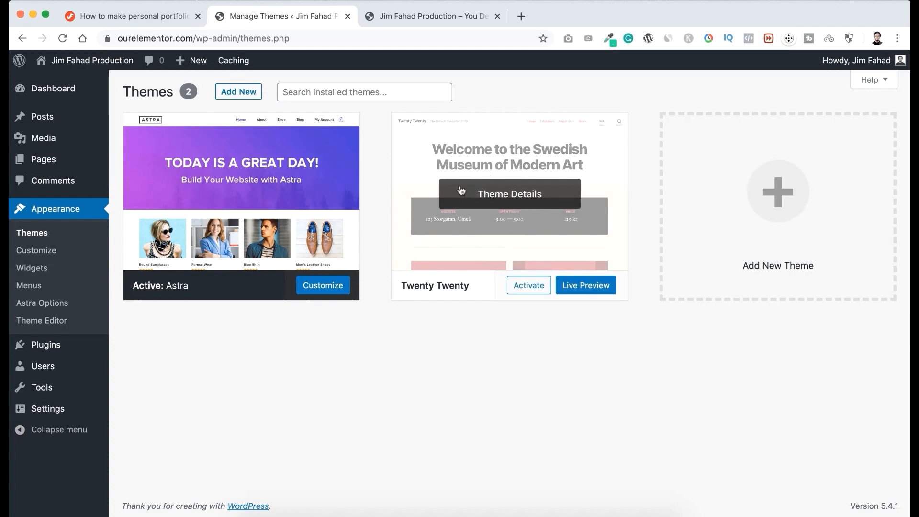
mouse_move(271, 223)
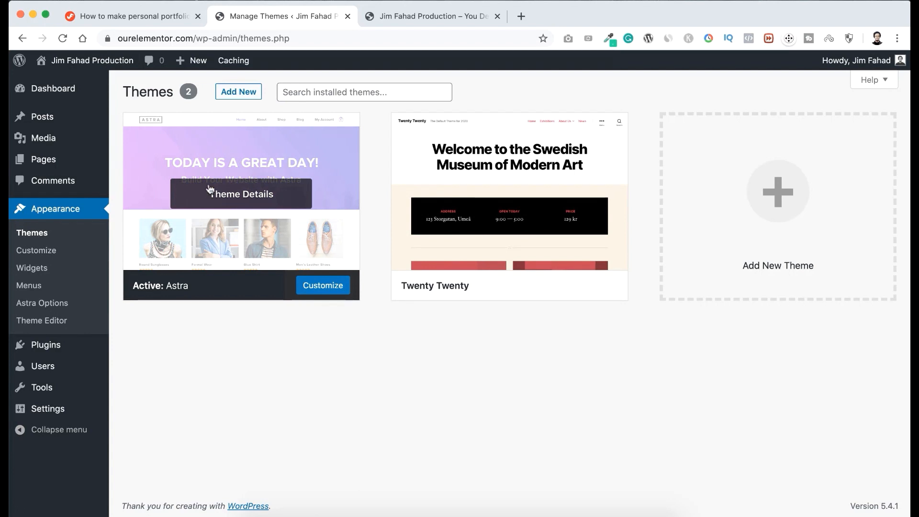
mouse_move(502, 182)
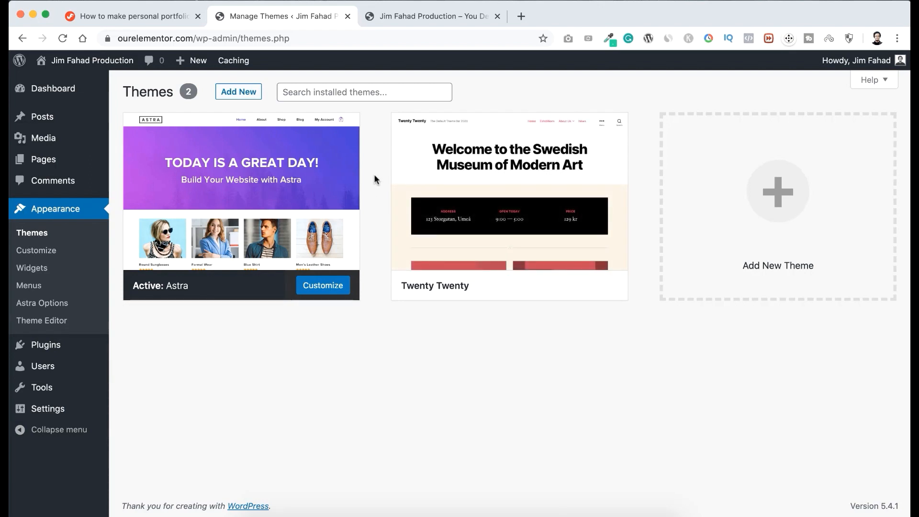
Go to the elementor131 tutorial page and follow its Get Elementor link under Important Links.
mouse_move(306, 157)
click(139, 15)
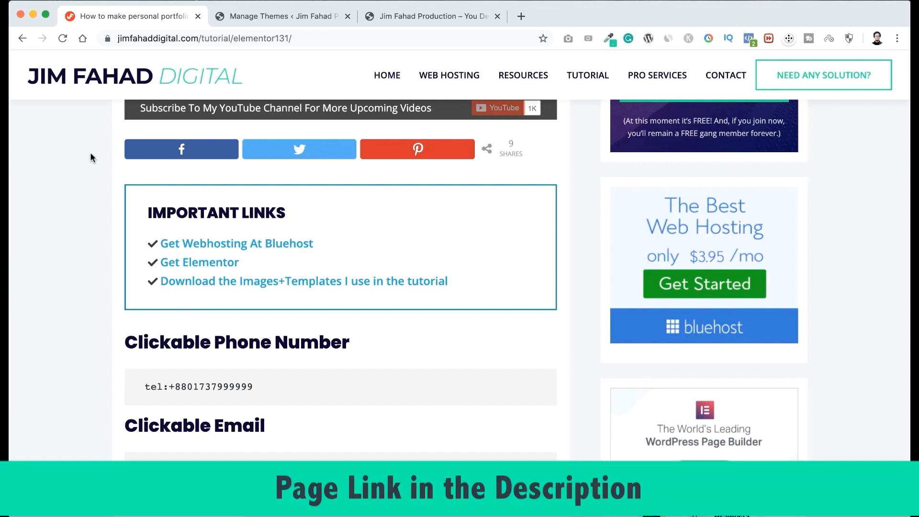
scroll(91, 153, up, 1)
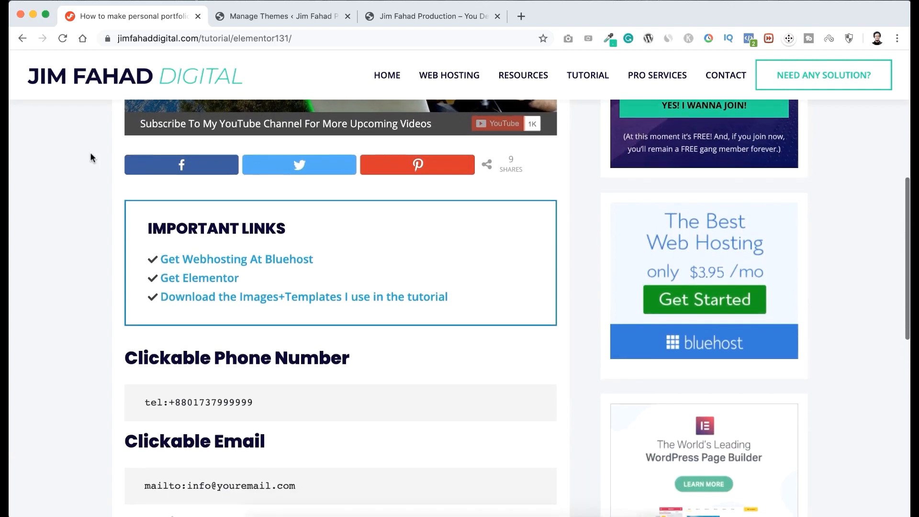
scroll(90, 152, down, 3)
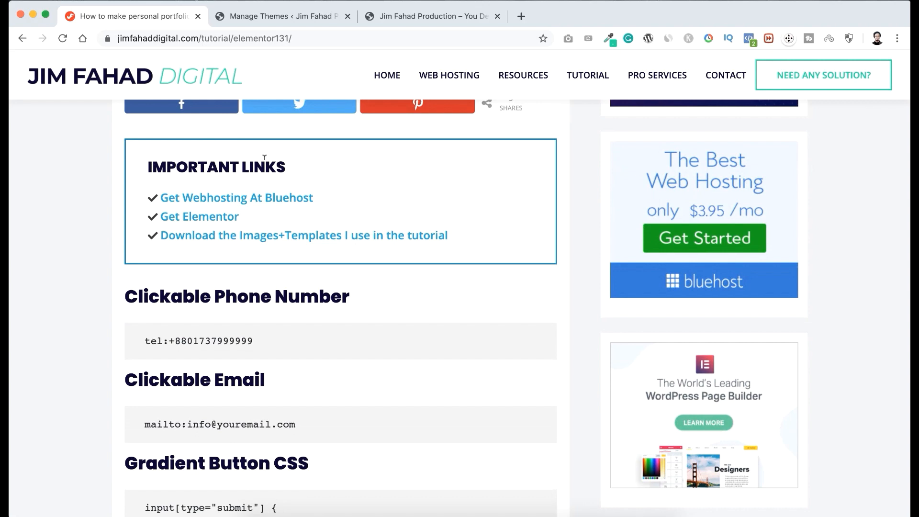
click(206, 219)
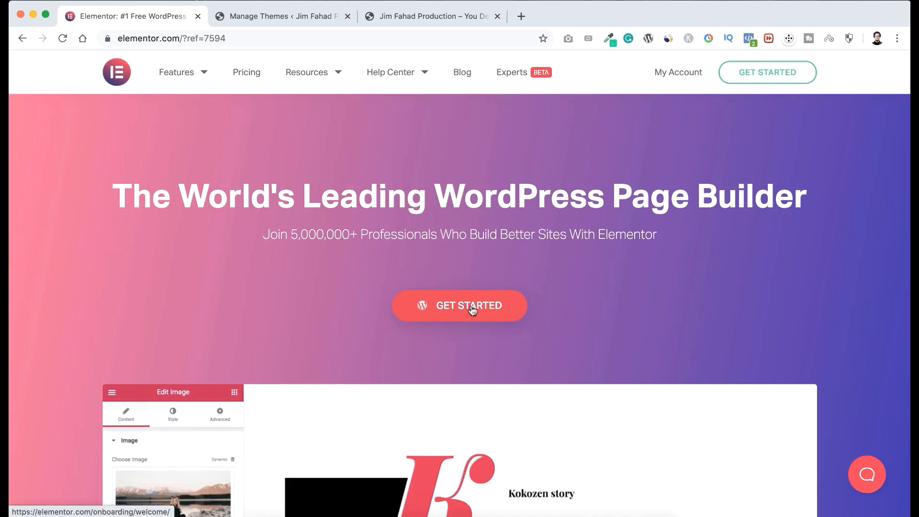
Get started with Elementor and log in to the existing account with the prefilled credentials instead of signing up.
click(472, 308)
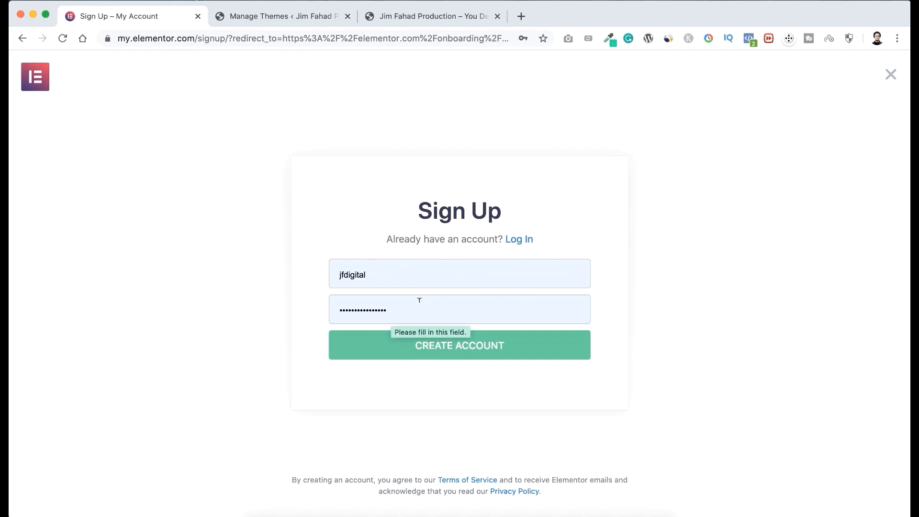
click(410, 354)
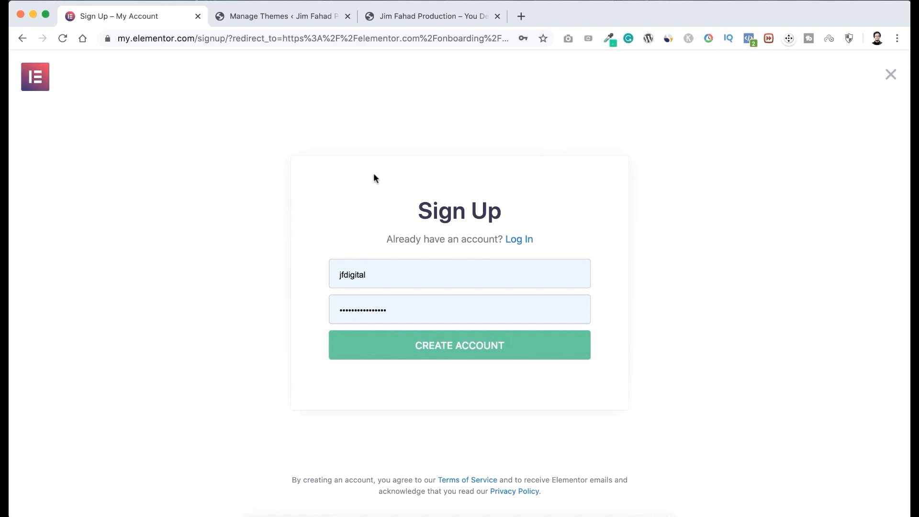
click(519, 239)
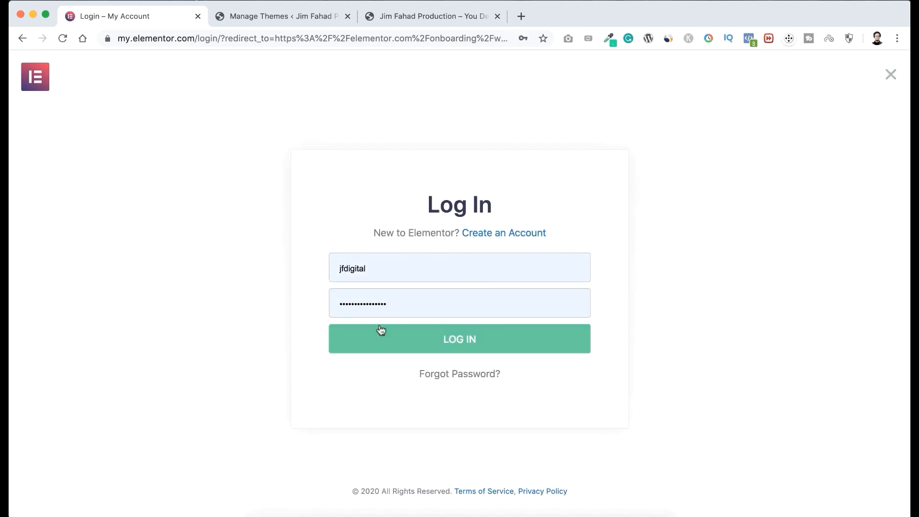
click(458, 347)
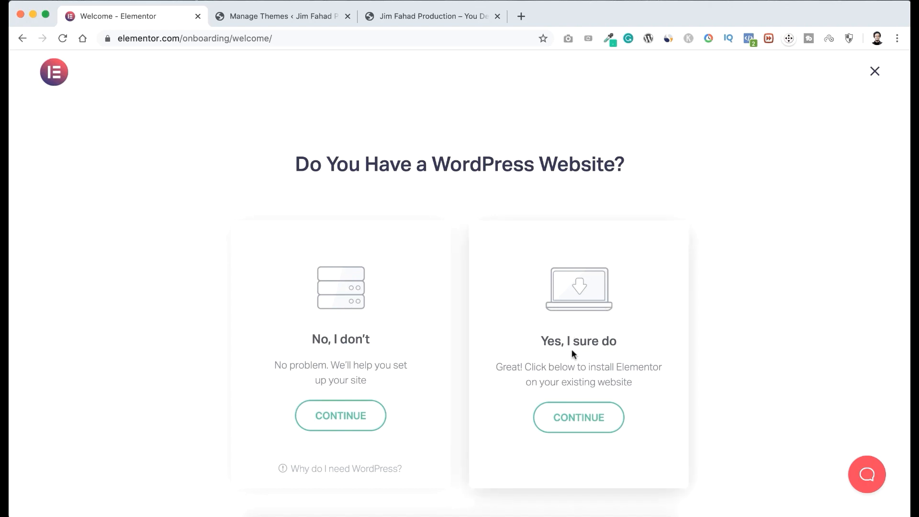
Continue the onboarding with an existing WordPress website and download the Elementor plugin for manual installation, checking the site's domain on the way.
click(584, 420)
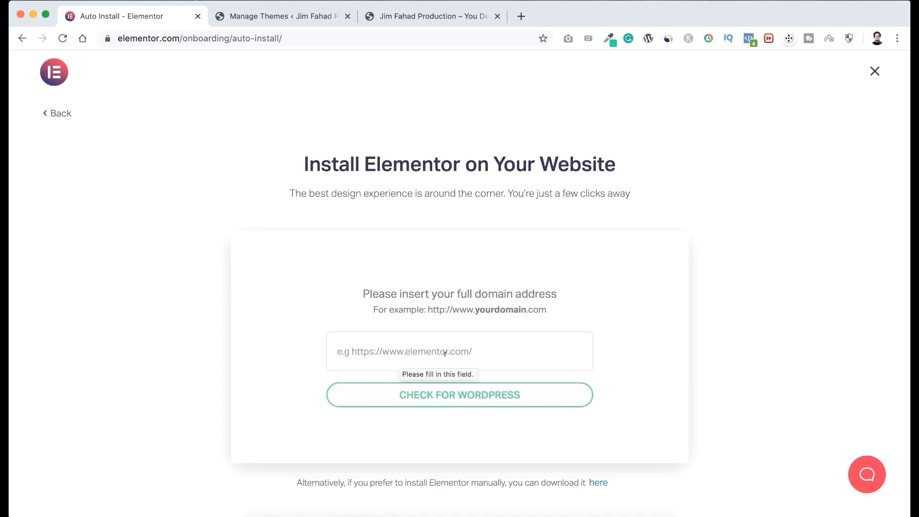
click(298, 14)
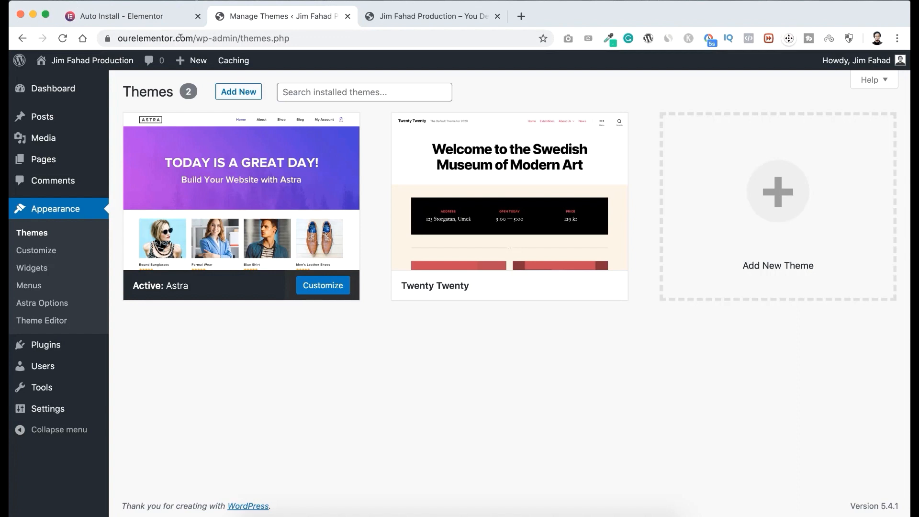
click(144, 17)
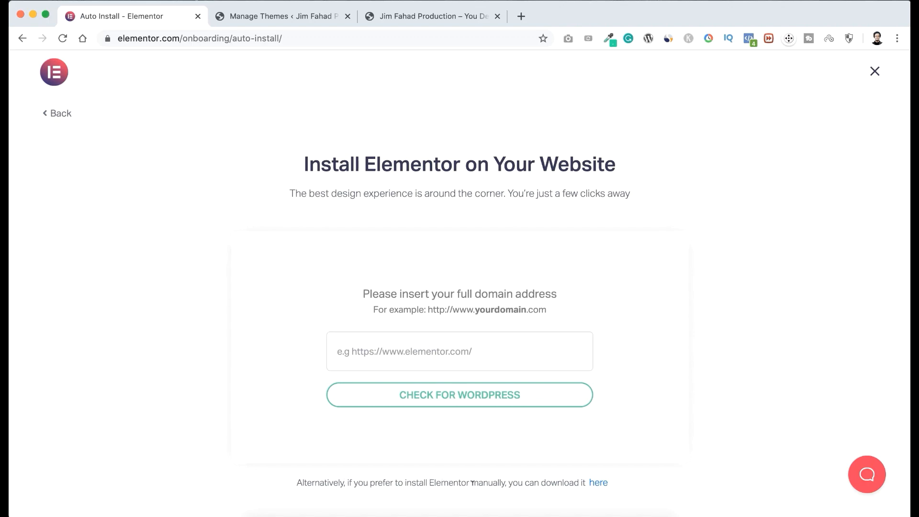
click(605, 483)
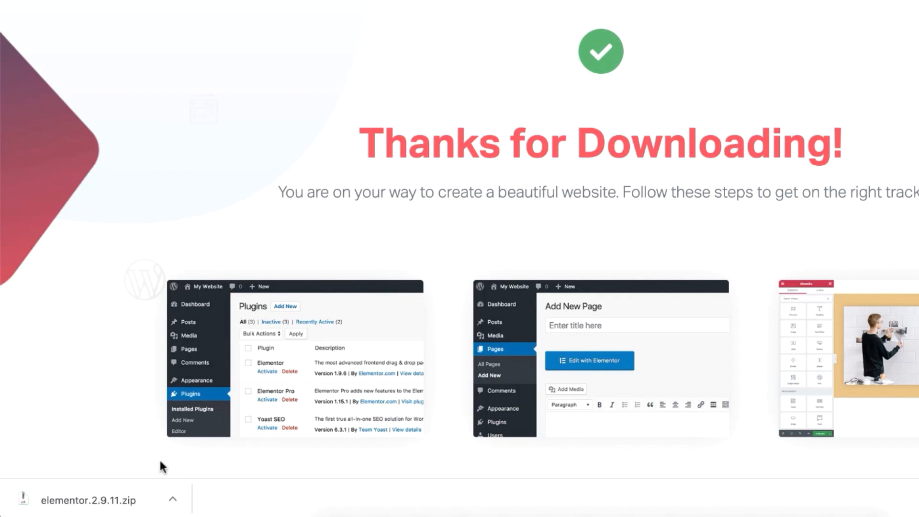
Show the downloaded elementor.2.9.11.zip in Finder, then close the download thank-you page and return to the site admin.
click(172, 500)
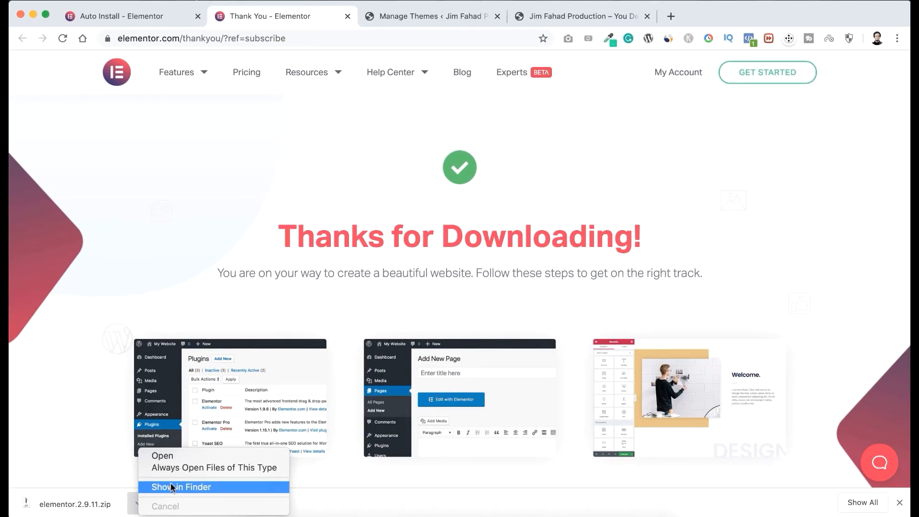
click(171, 488)
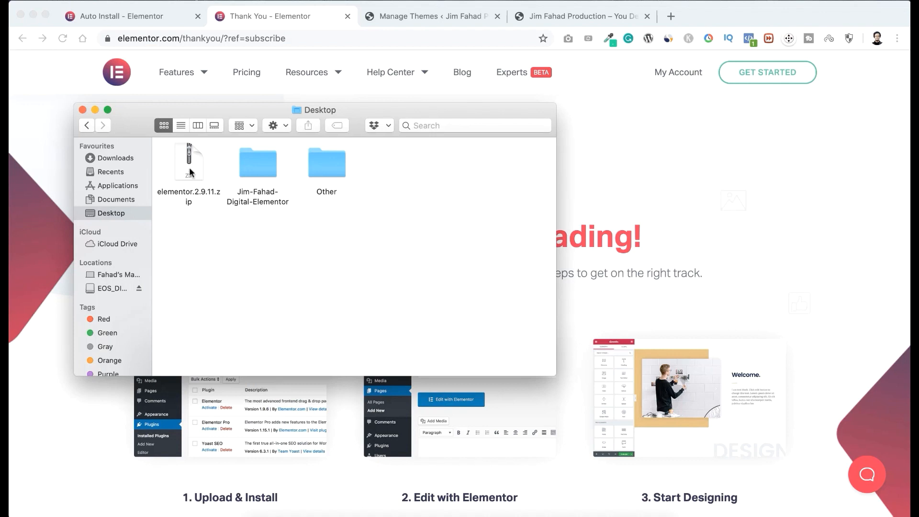
click(423, 14)
click(347, 16)
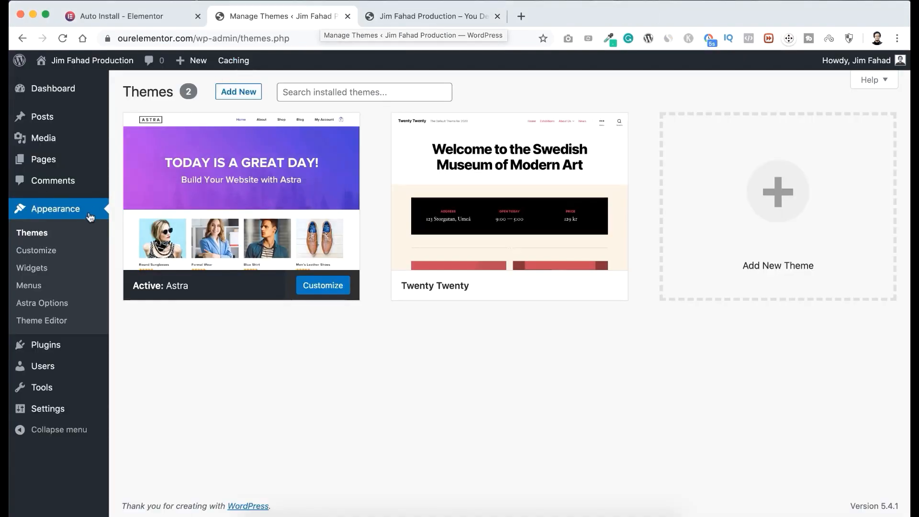
Upload elementor.2.9.11.zip from the Desktop as a new plugin, then install and activate it.
mouse_move(32, 347)
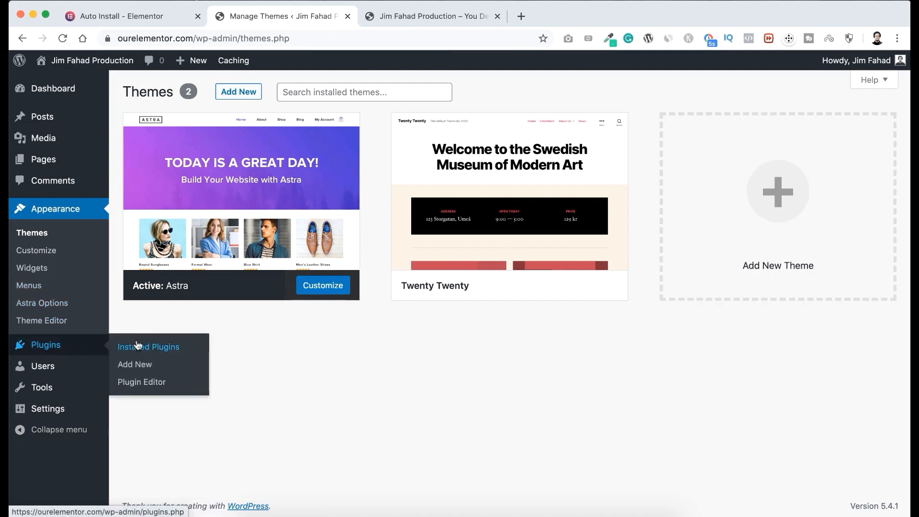
click(139, 365)
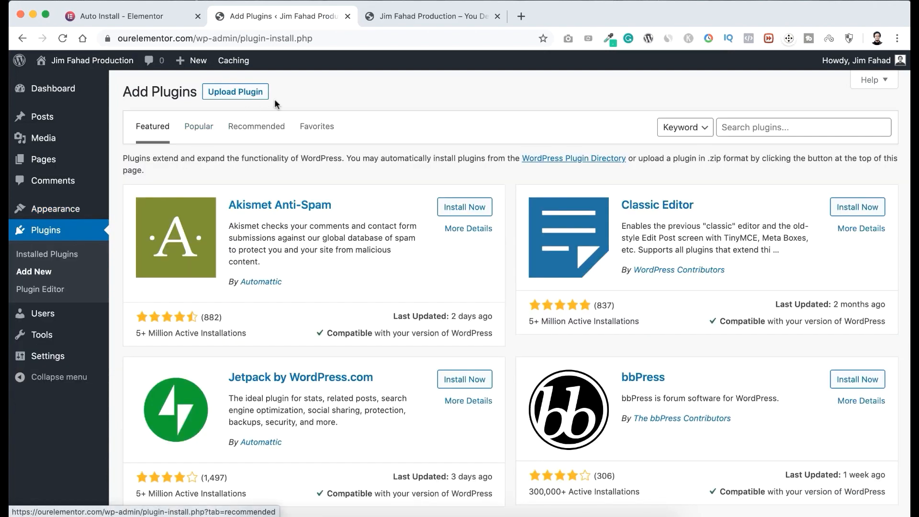
click(235, 96)
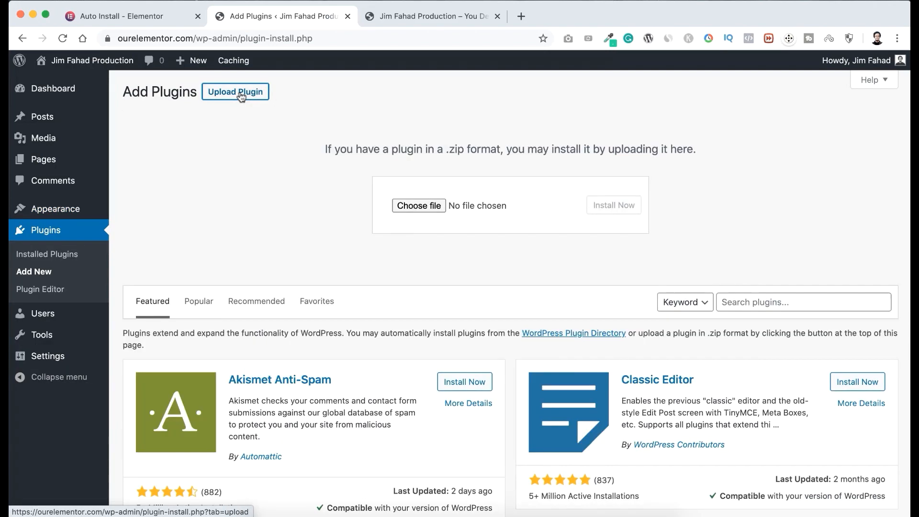
click(424, 207)
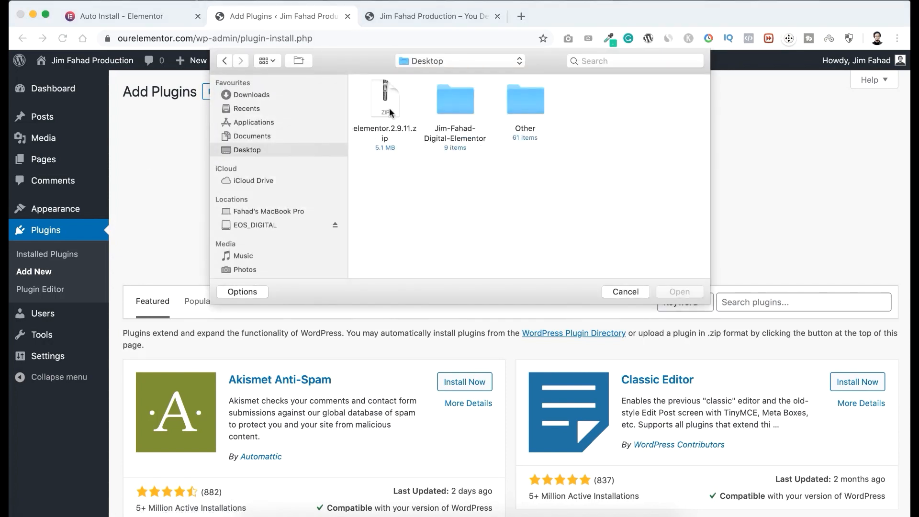
click(390, 113)
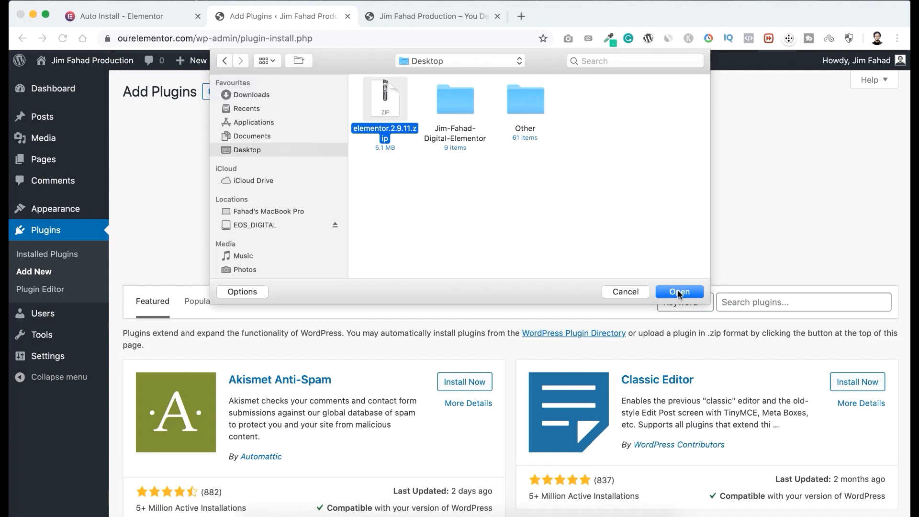
click(679, 291)
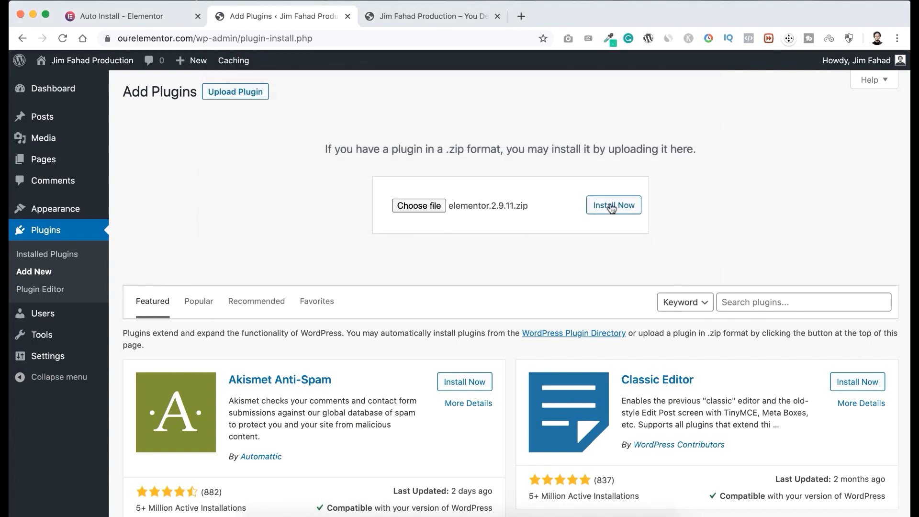
click(608, 209)
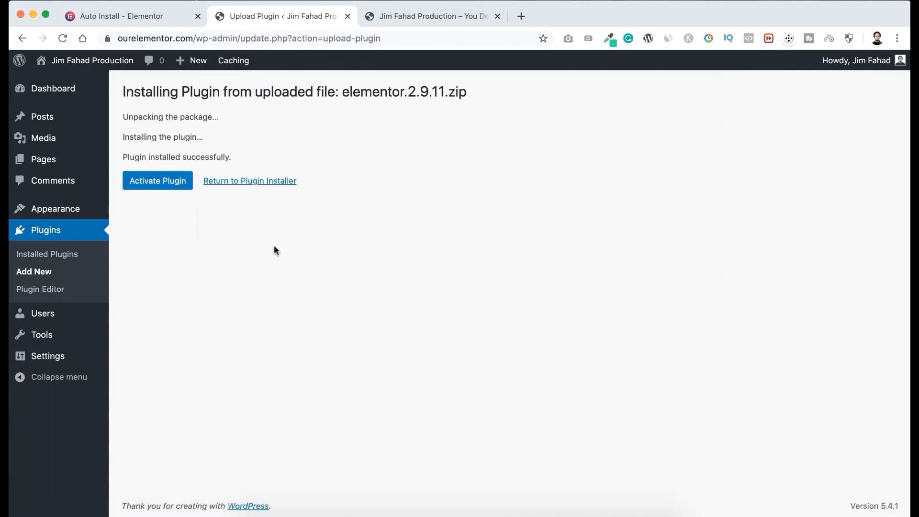
click(168, 182)
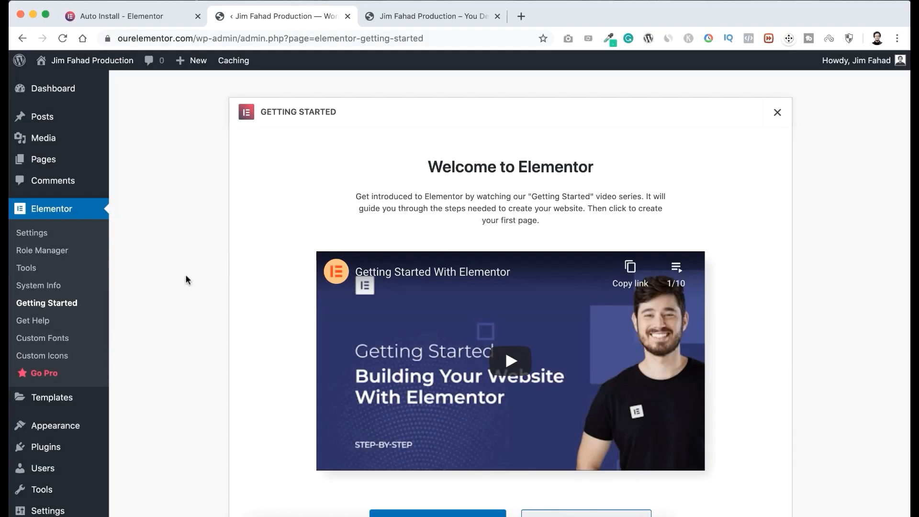
Look over Elementor's Getting Started page and open the catalogue for adding another plugin.
scroll(142, 354, down, 2)
scroll(142, 354, down, 1)
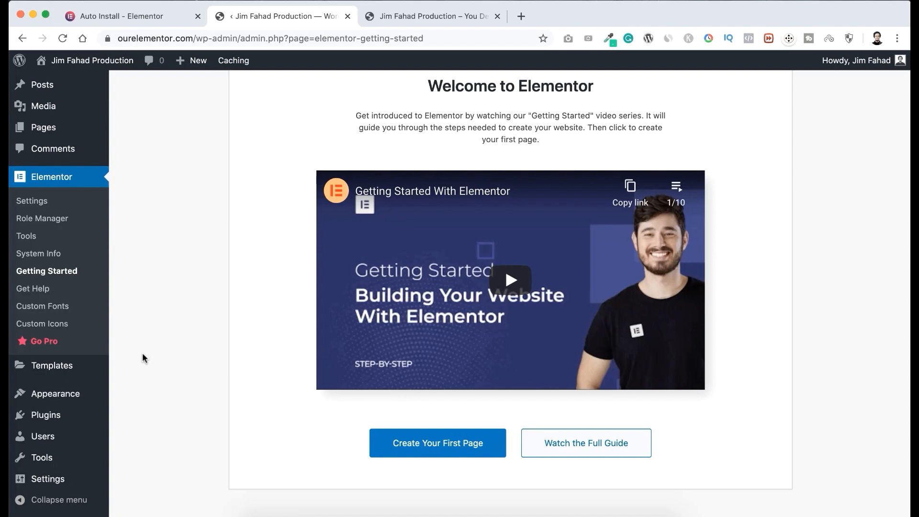
mouse_move(37, 420)
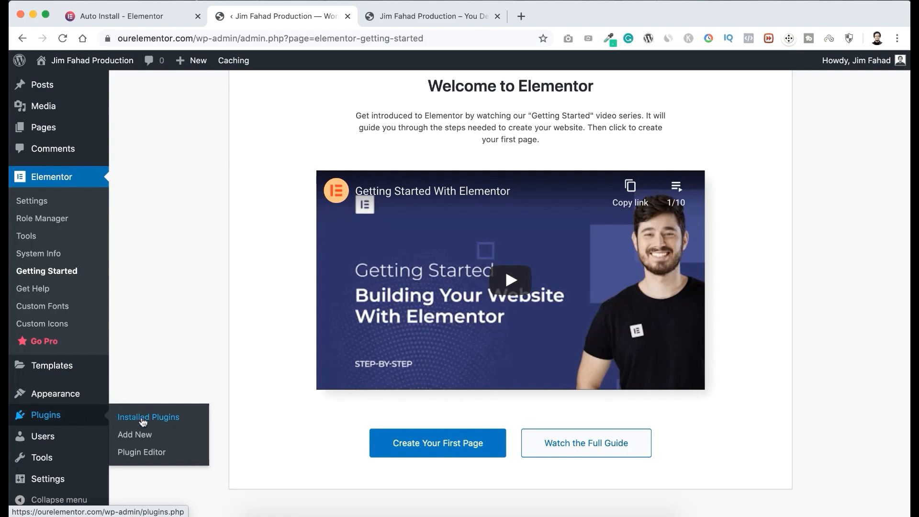
click(138, 437)
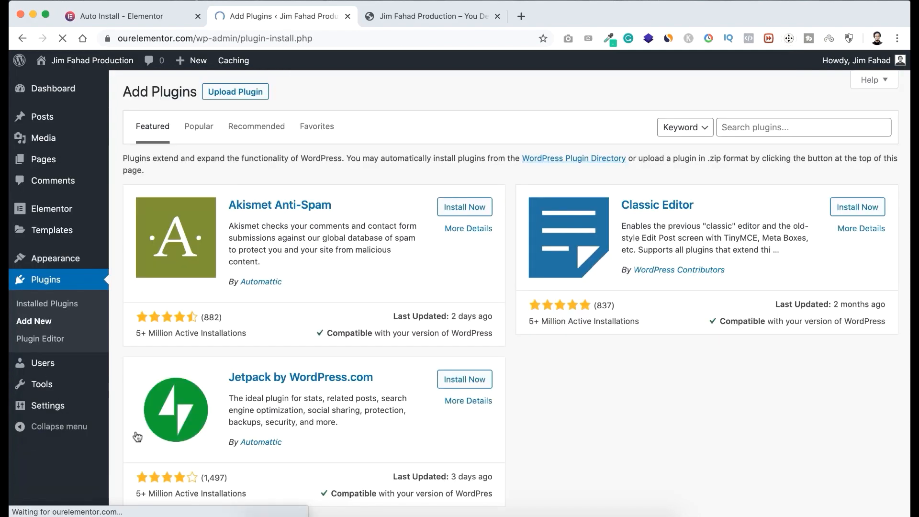
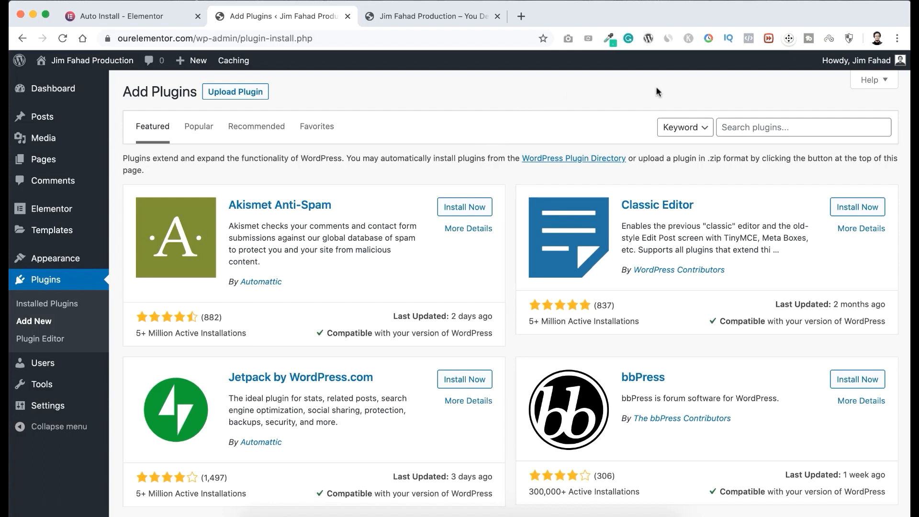
Search the plugin catalogue for "classic", then install and activate the Classic Editor plugin.
click(748, 126)
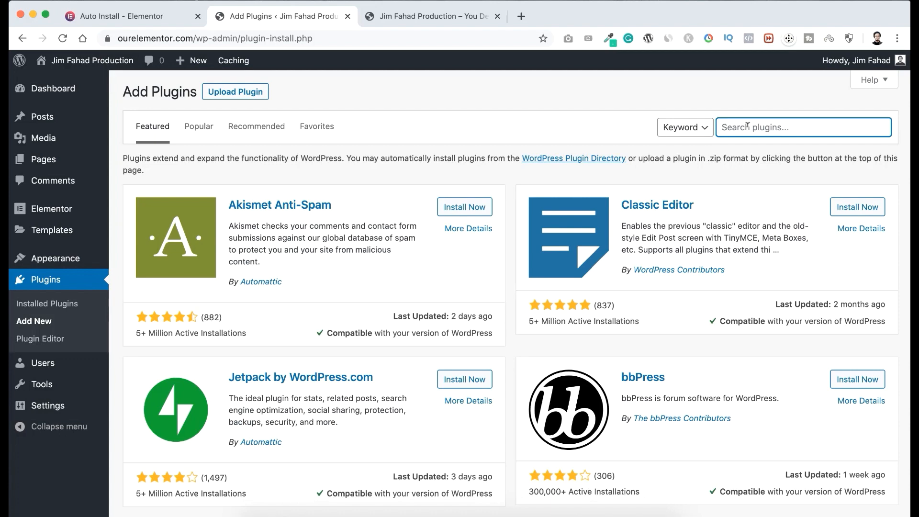
text(classic)
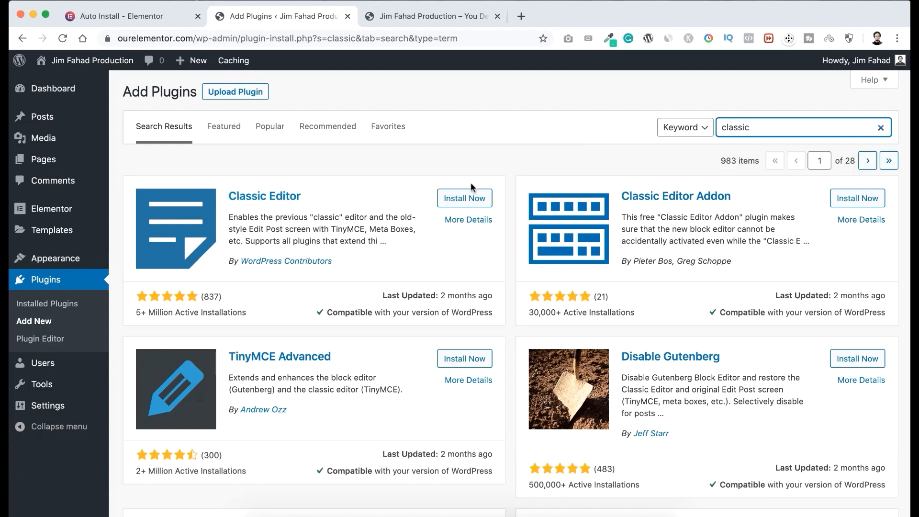
click(462, 201)
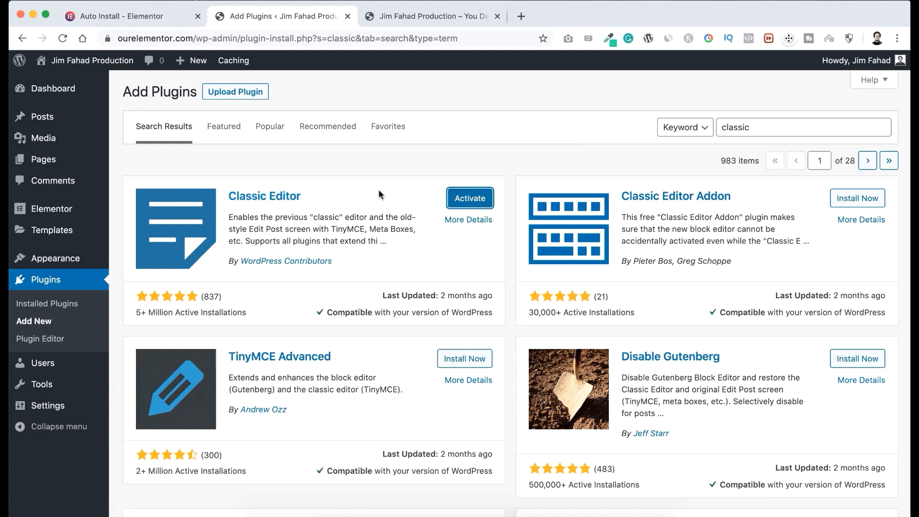
click(468, 198)
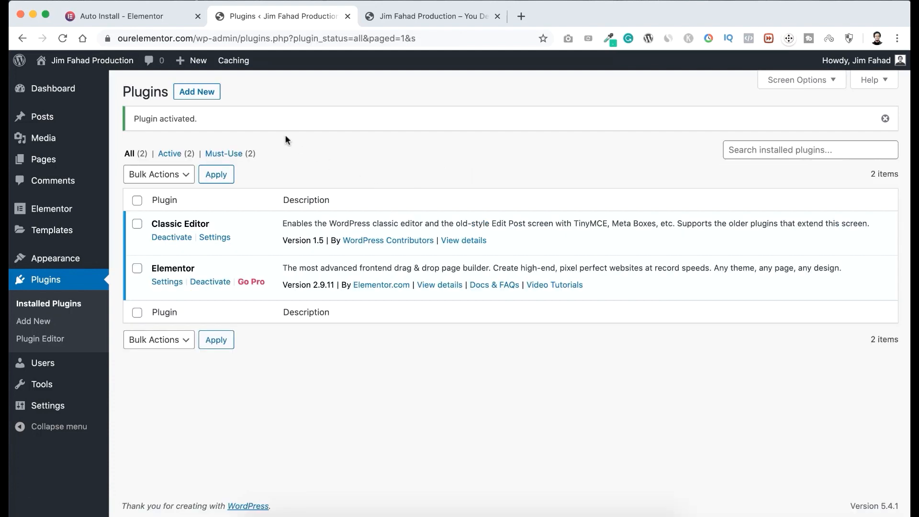
Search for "essential addon" among new plugins, then install and activate Essential Addons for Elementor.
click(198, 91)
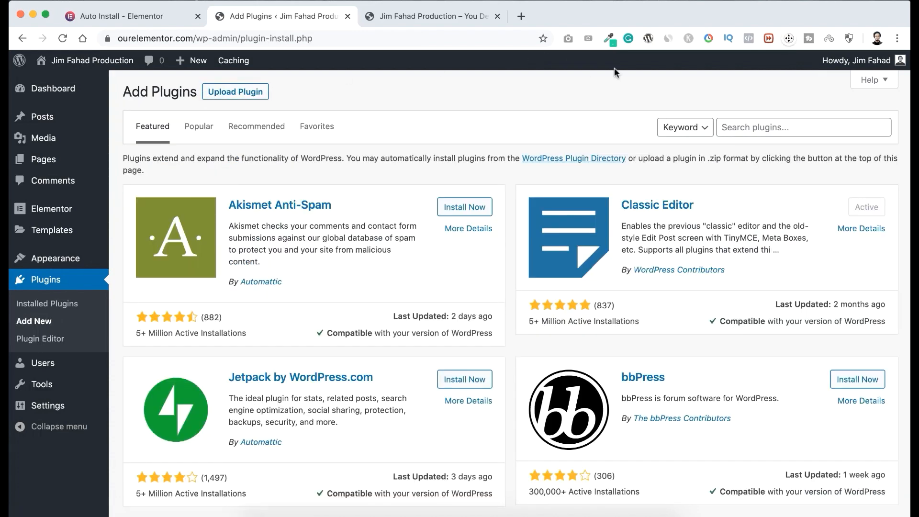
click(739, 124)
text(essen)
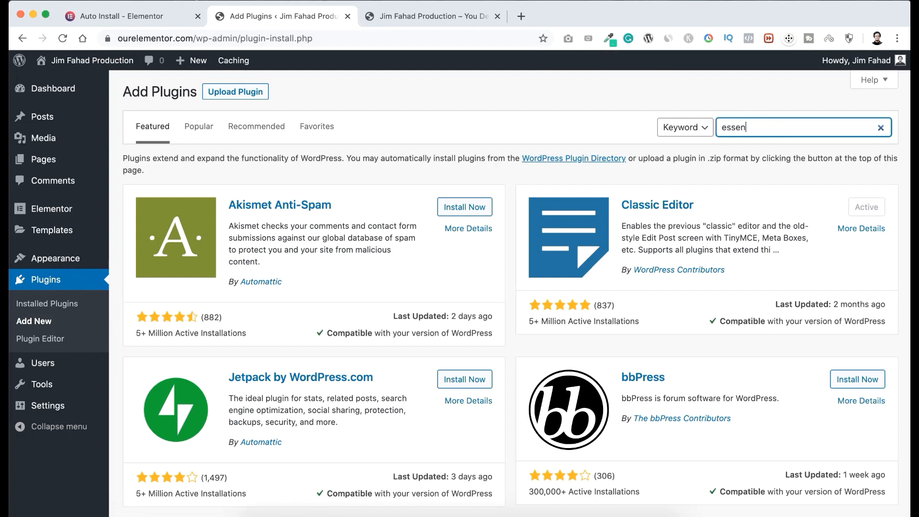
text(tial addon)
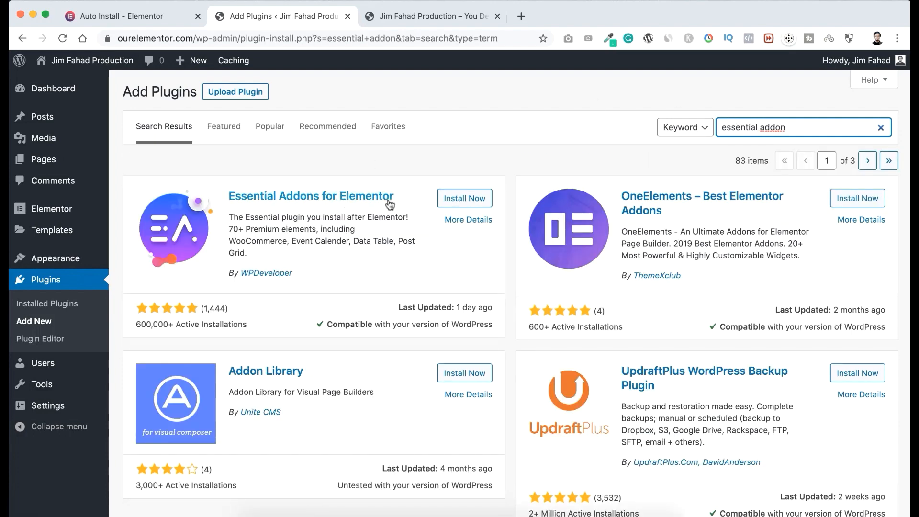
click(459, 199)
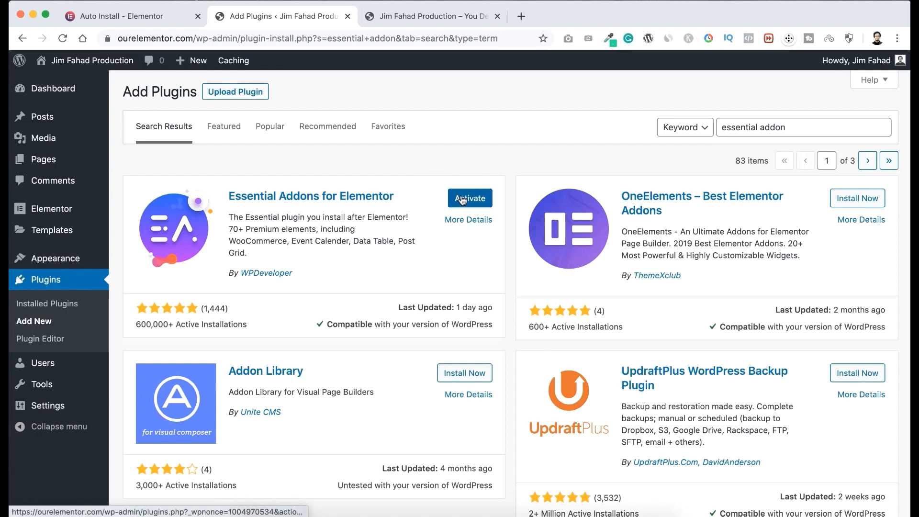
click(462, 200)
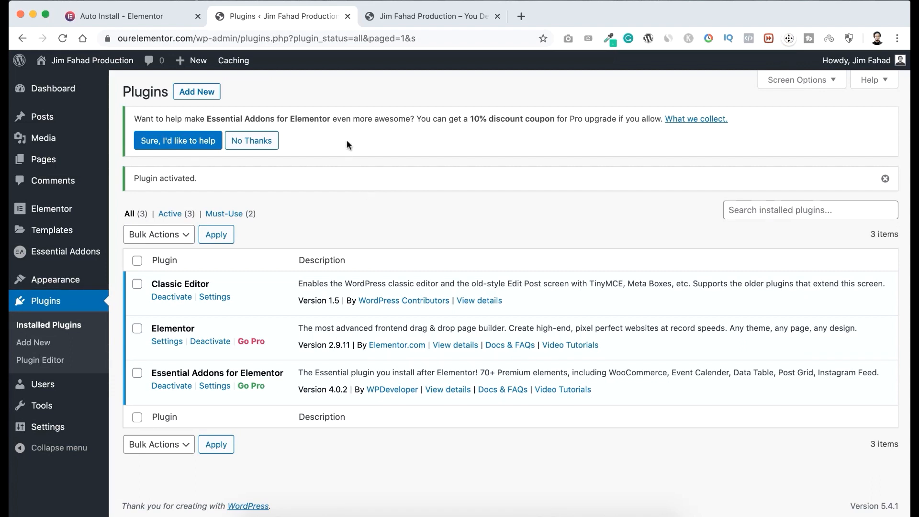
Search for "WPforms" among new plugins, then install and activate Contact Form by WPForms.
click(199, 96)
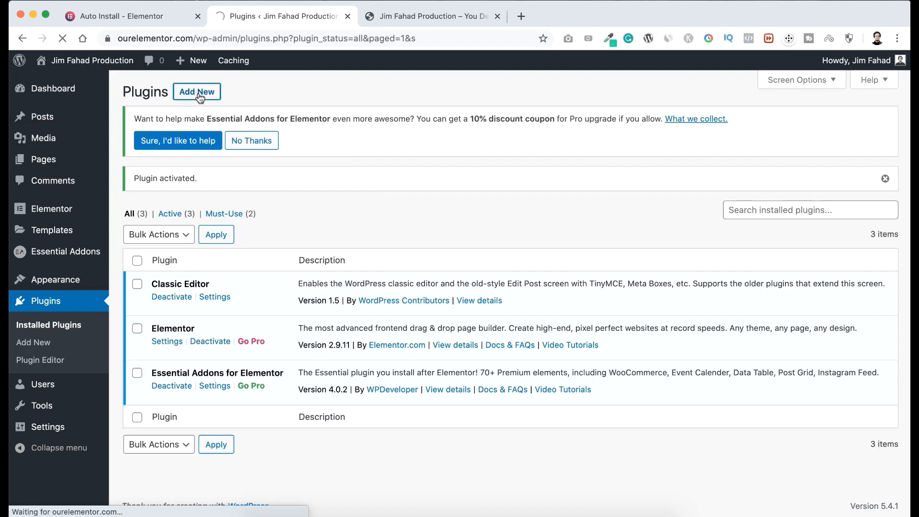
click(750, 189)
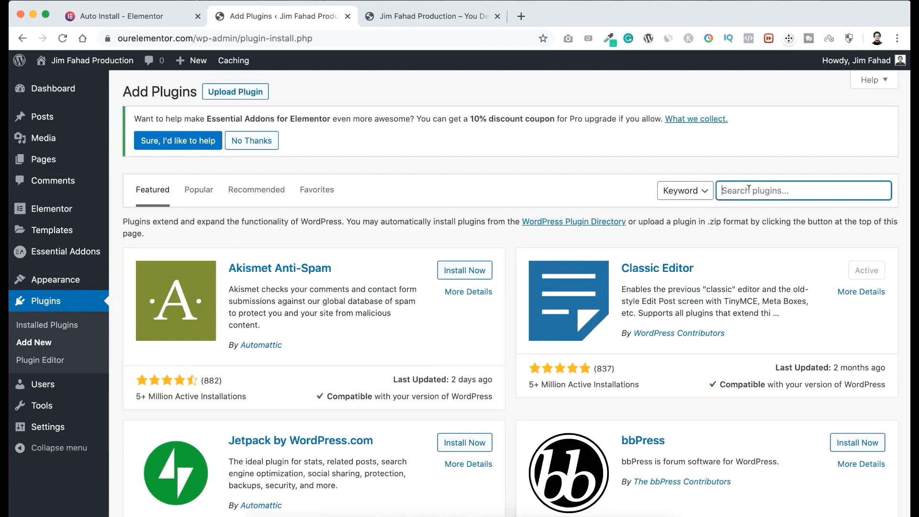
text(WPforms)
scroll(307, 280, down, 1)
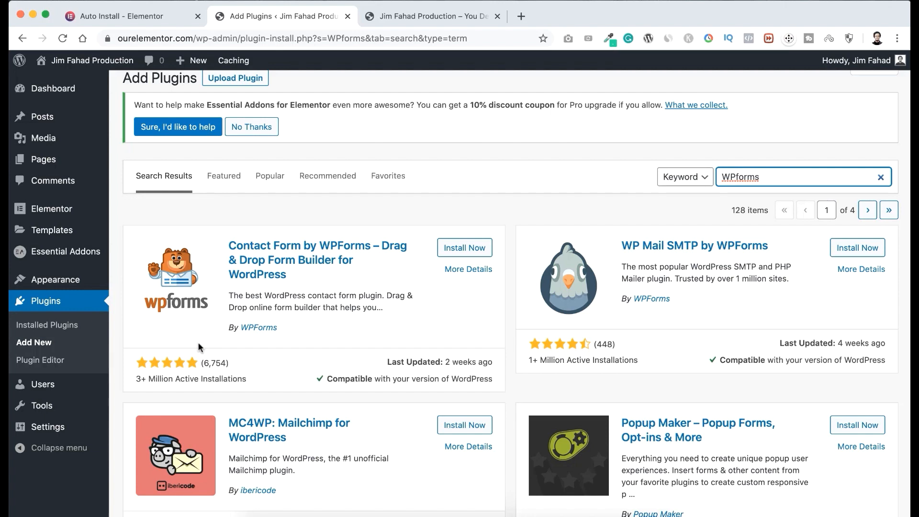
click(461, 250)
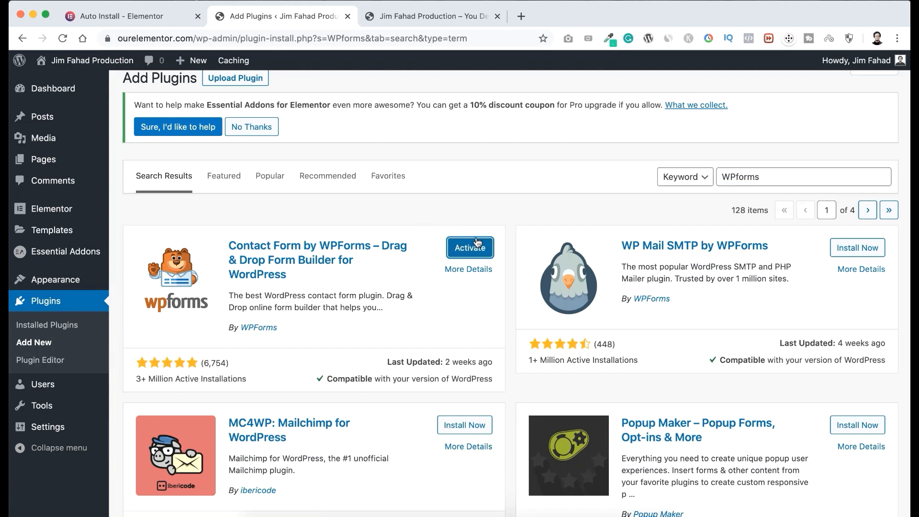
click(467, 249)
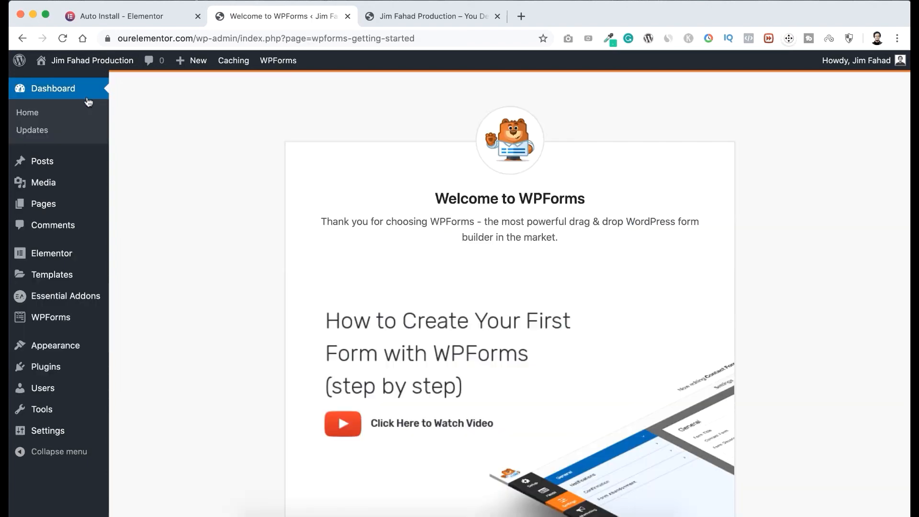
Return to the WordPress dashboard, collapse its expanded boxes, including WPForms, Elementor Overview and WPDeveloper Feed, and dismiss the Essential Addons notice.
click(73, 93)
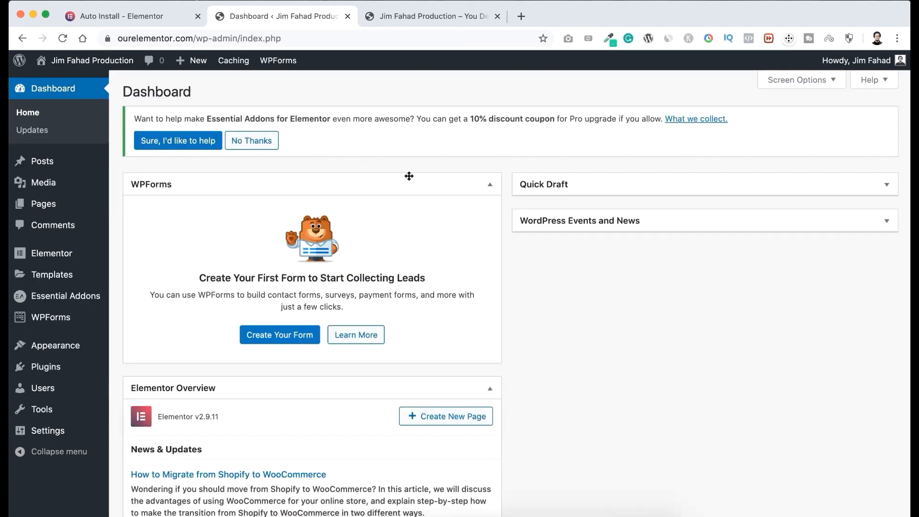
click(424, 182)
click(450, 226)
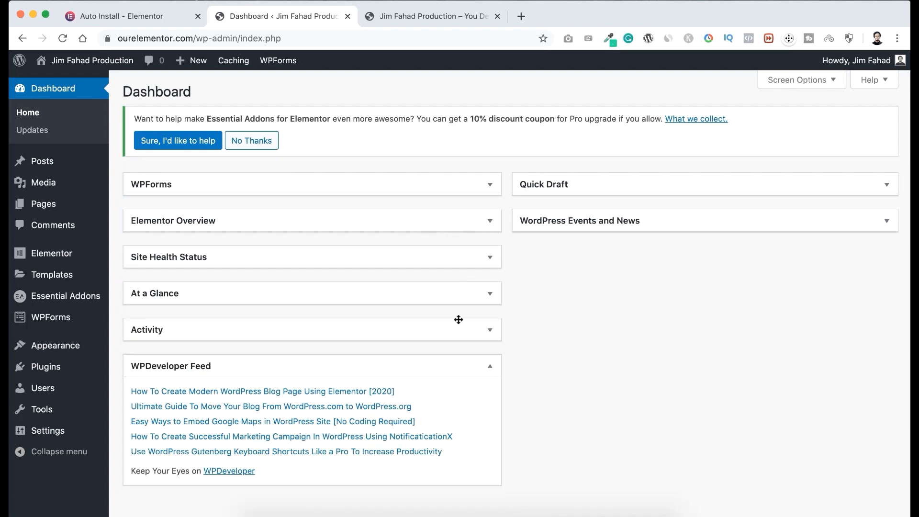
click(459, 364)
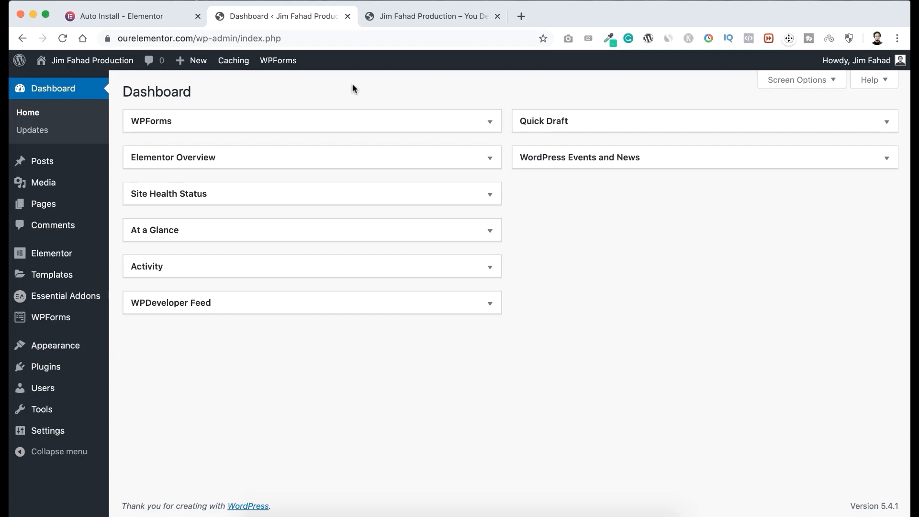
Open the Home page from the list of all pages and start editing it with Elementor.
mouse_move(35, 205)
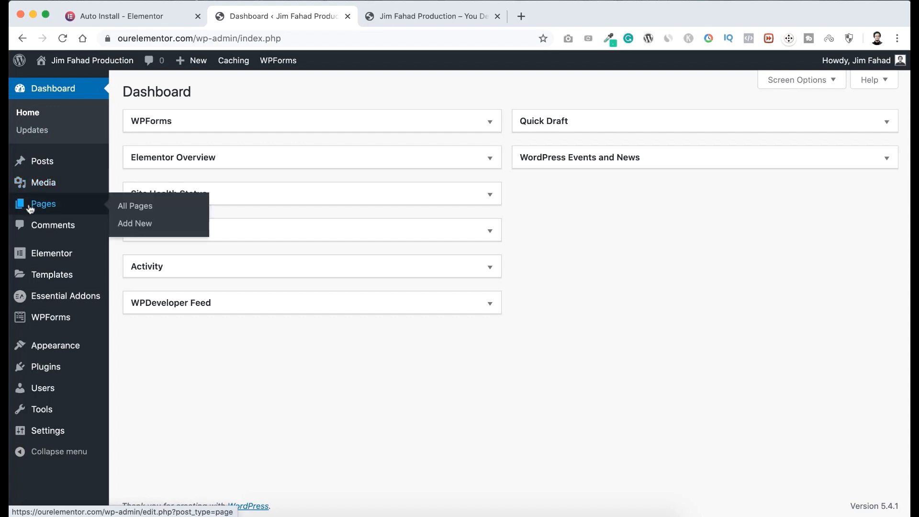
click(139, 207)
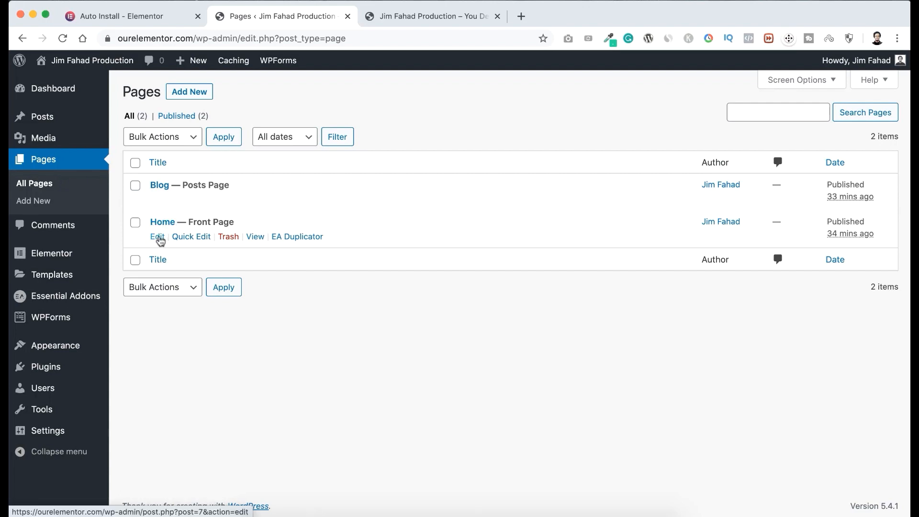
click(159, 237)
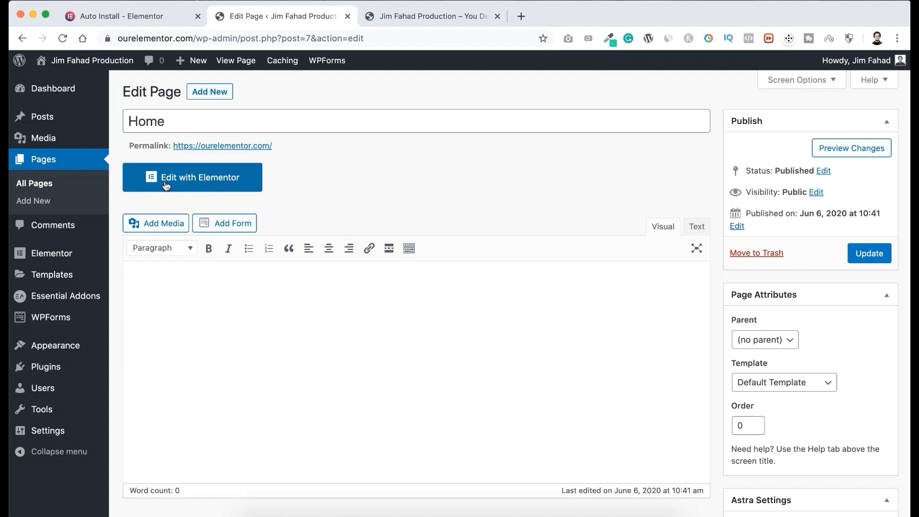
click(224, 182)
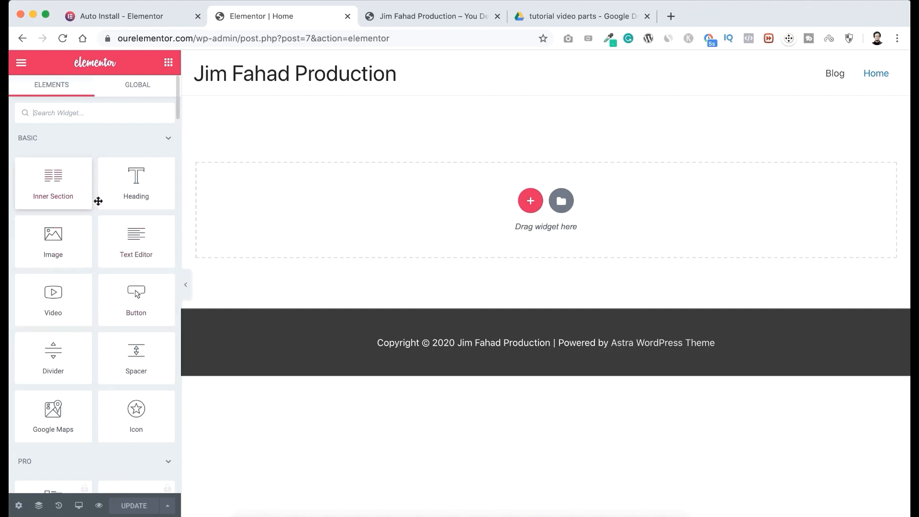
Preview the Home page with the widget panel hidden, restore the panel, and look through the Basic, Pro and General widgets.
click(186, 286)
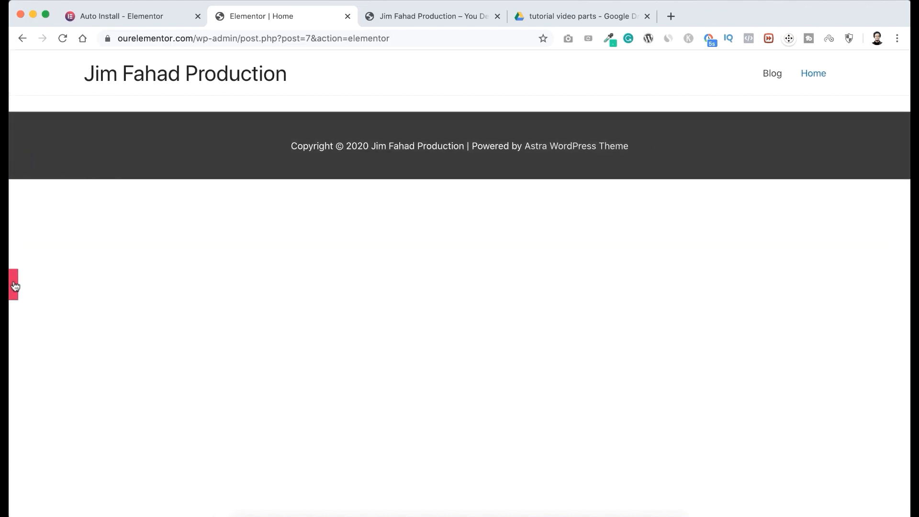
click(13, 286)
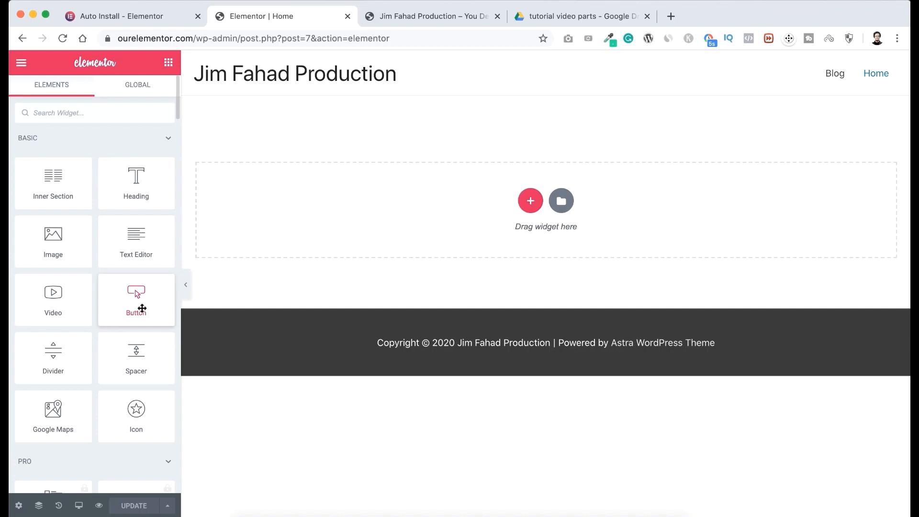
scroll(113, 378, down, 6)
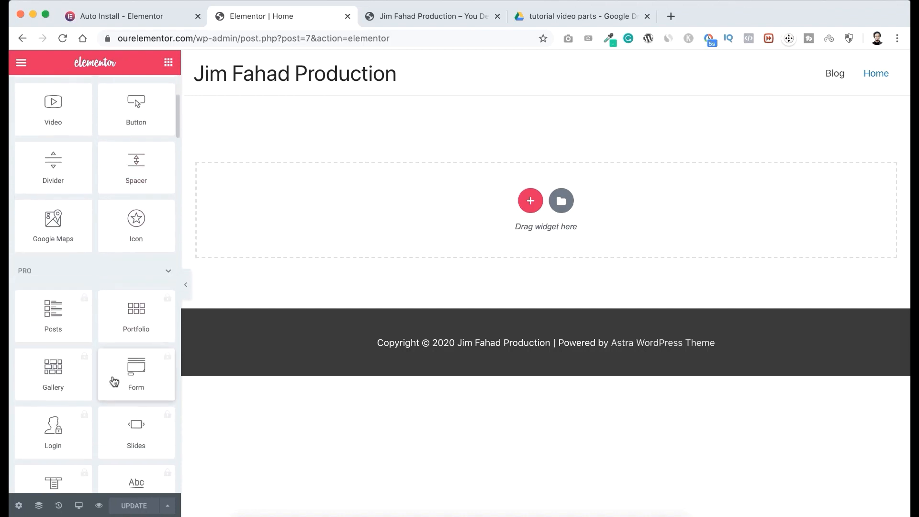
scroll(114, 378, down, 15)
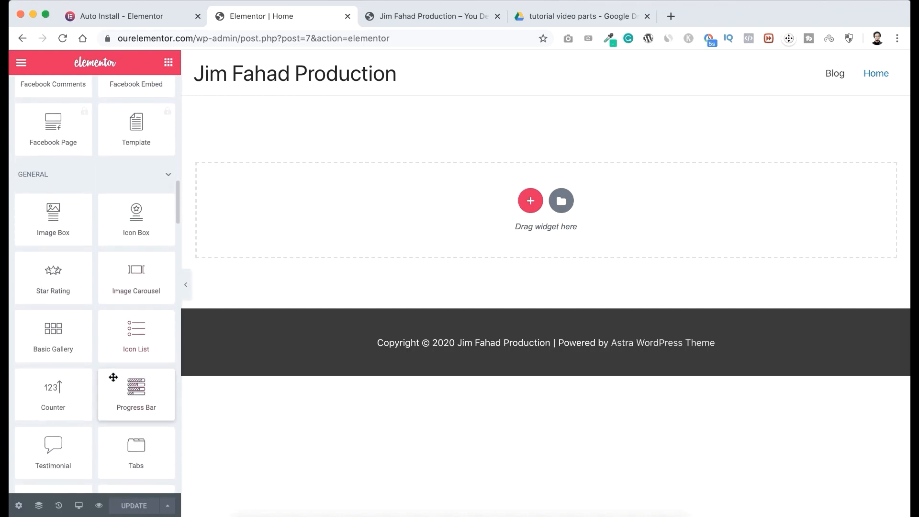
scroll(113, 378, down, 3)
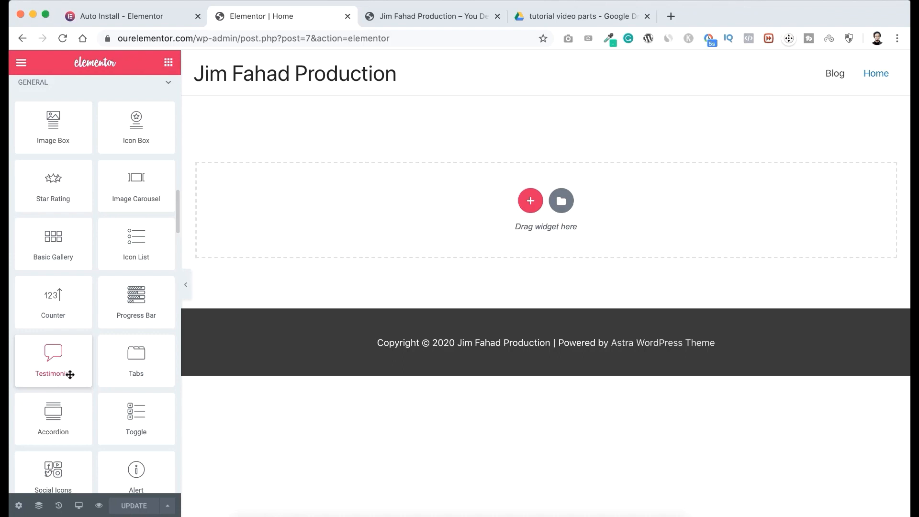
Try placing a Heading widget on the empty Home page canvas, then undo the placement.
scroll(85, 263, up, 15)
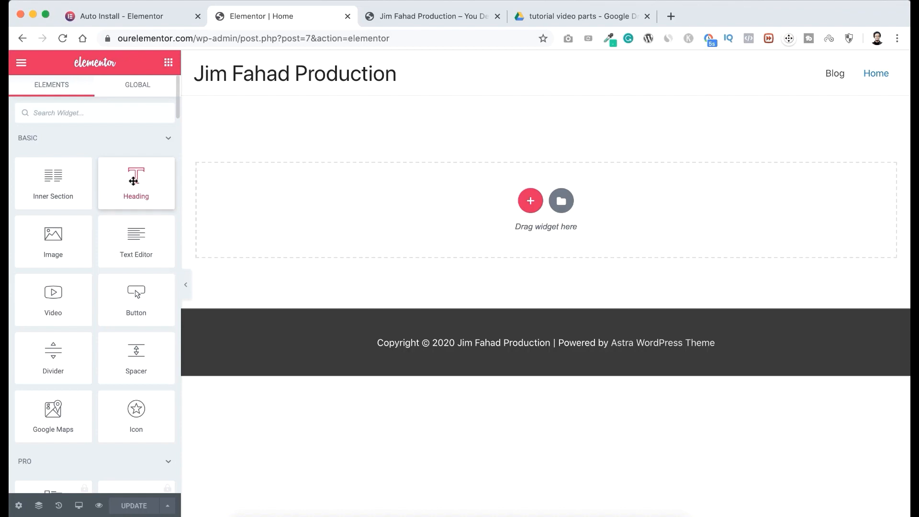
drag(134, 180, 414, 199)
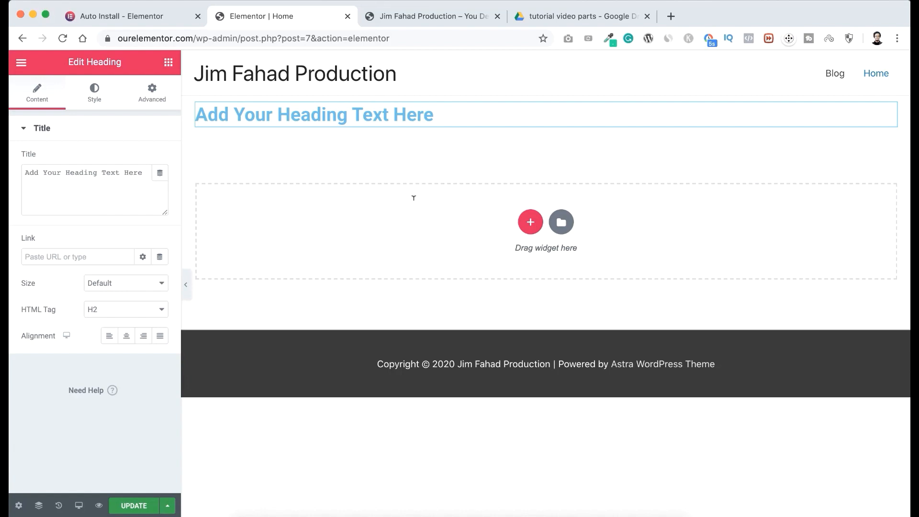
key(ctrl+z)
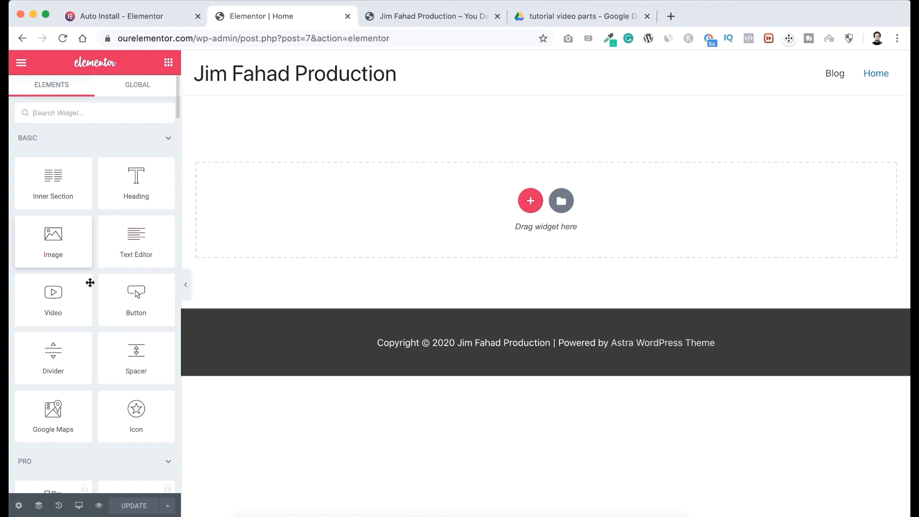
Look through the locked Pro widgets, from Posts and Portfolio down to Countdown and Share Buttons.
scroll(90, 338, down, 5)
scroll(91, 340, down, 1)
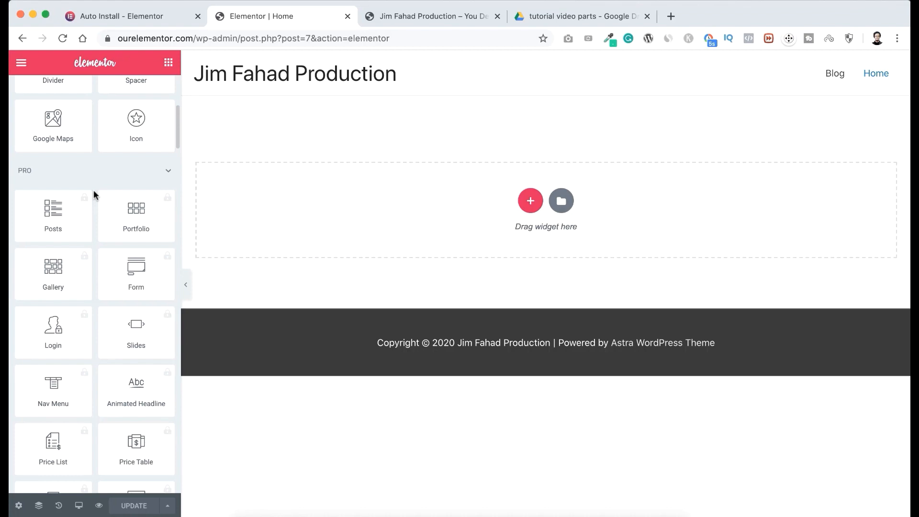
scroll(103, 242, down, 2)
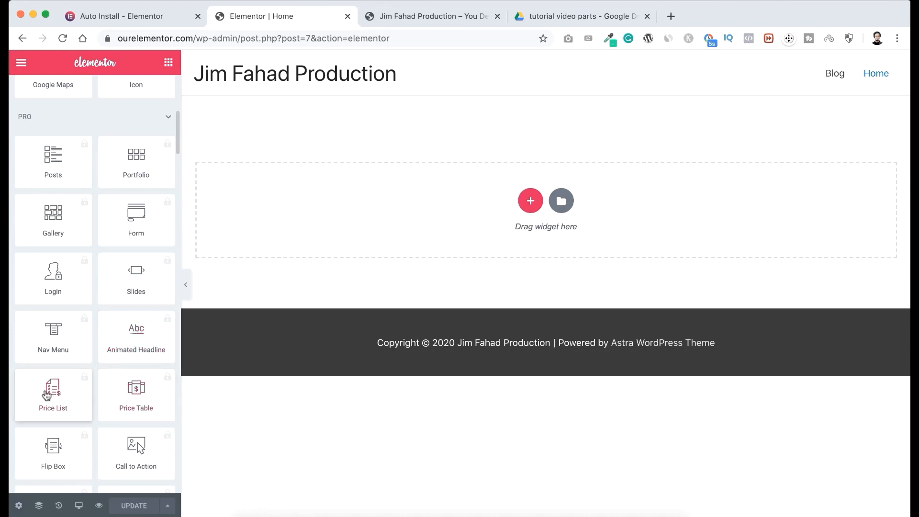
scroll(45, 455, down, 5)
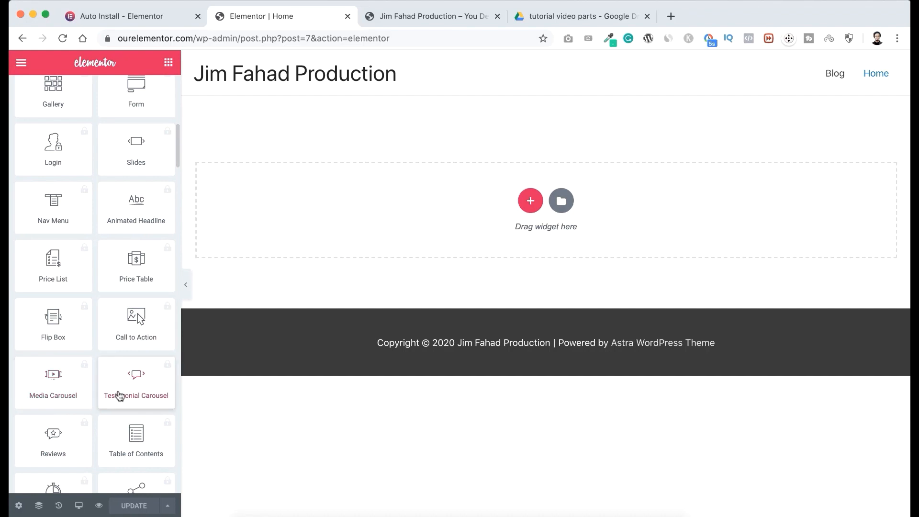
scroll(134, 405, down, 3)
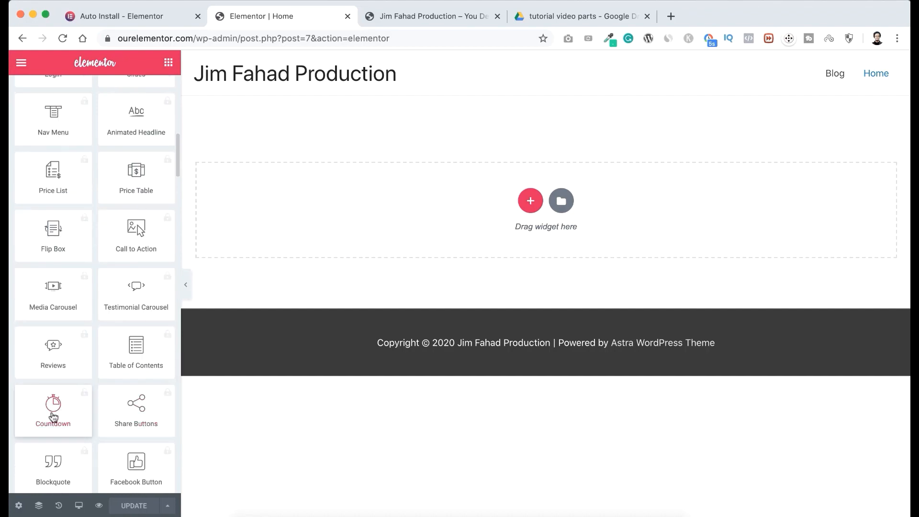
scroll(77, 251, up, 1)
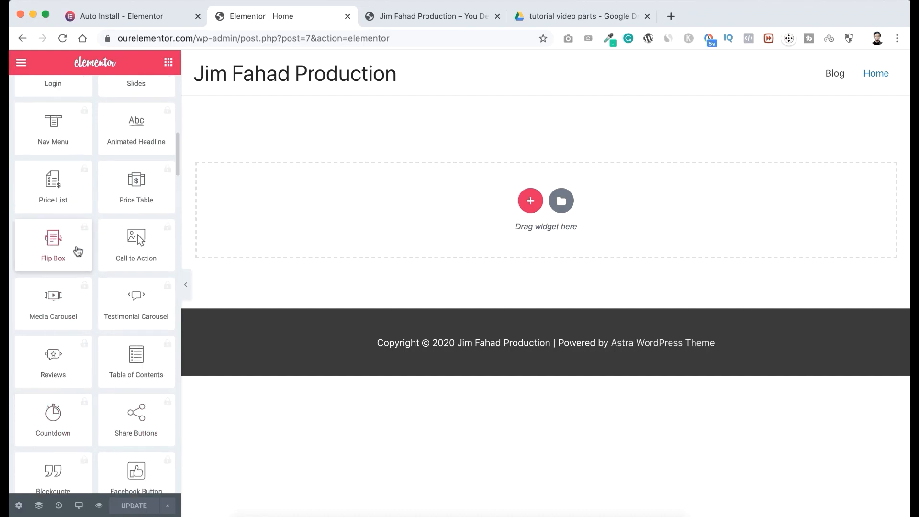
scroll(78, 251, up, 10)
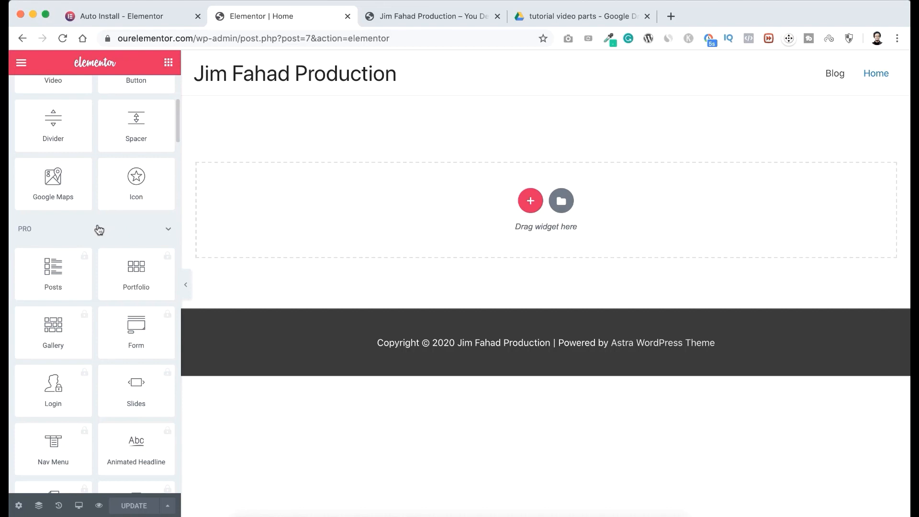
Collapse the Pro widget category and return to the Basic widgets.
click(146, 231)
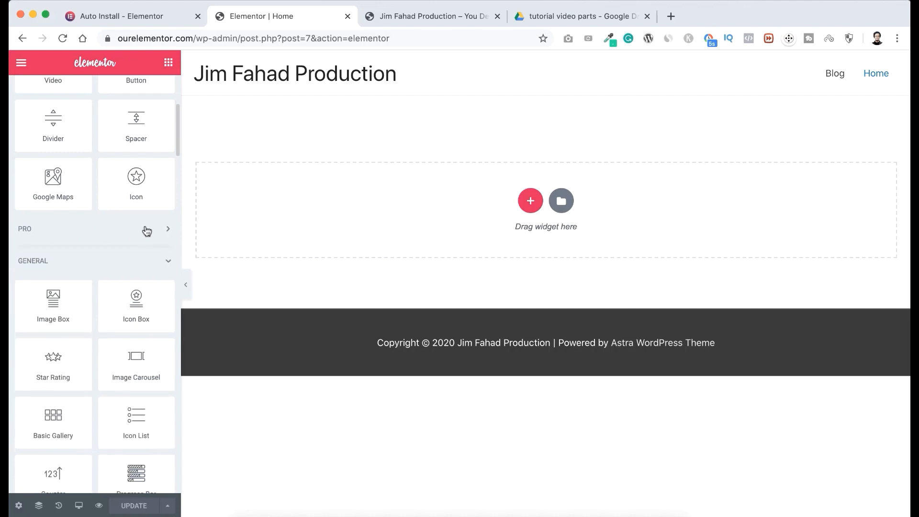
scroll(146, 230, up, 5)
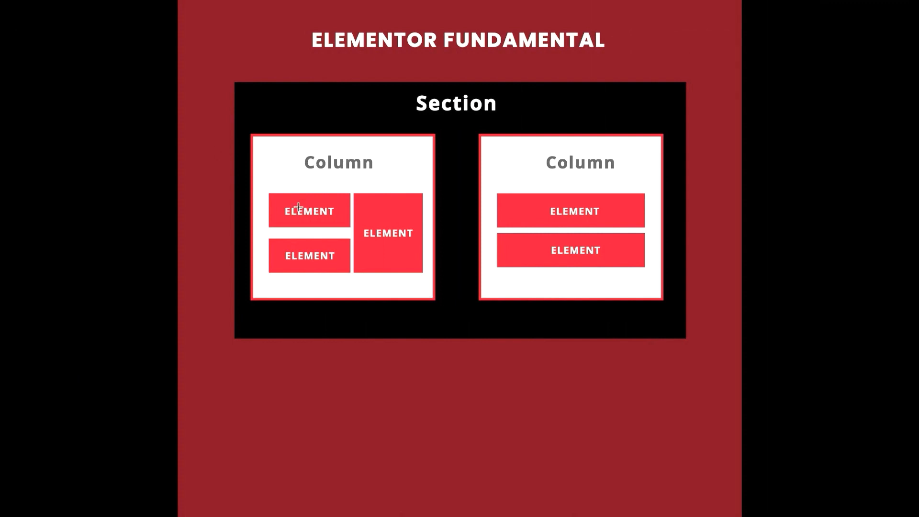
Outline the section, the first column and its elements in the Elementor Fundamental diagram to examine how they nest.
drag(234, 84, 681, 336)
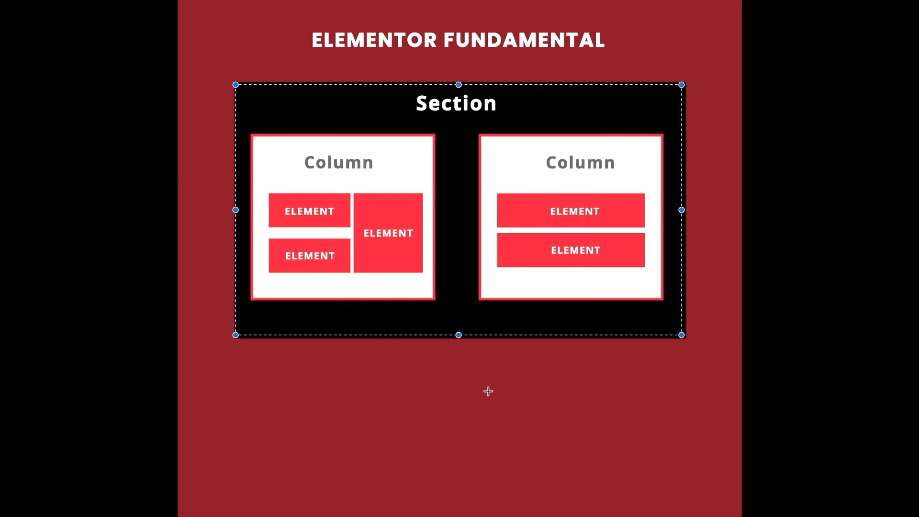
click(494, 376)
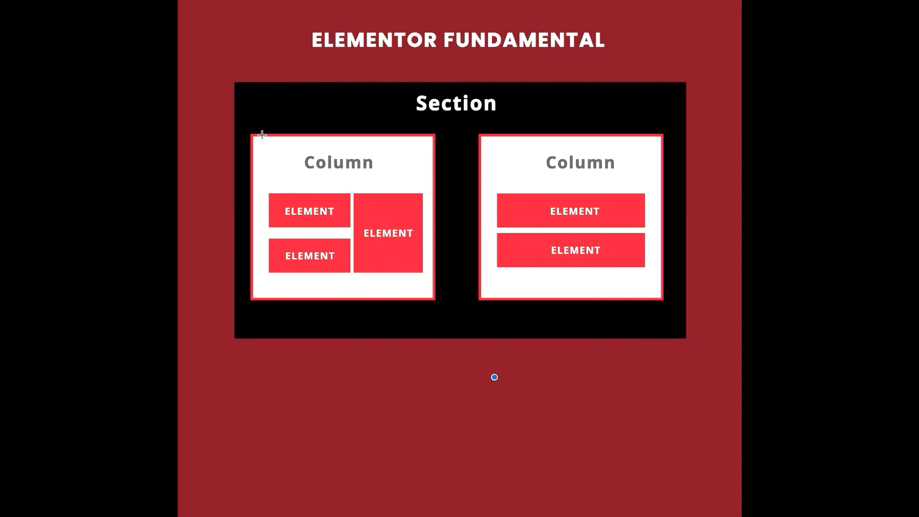
drag(250, 132, 437, 296)
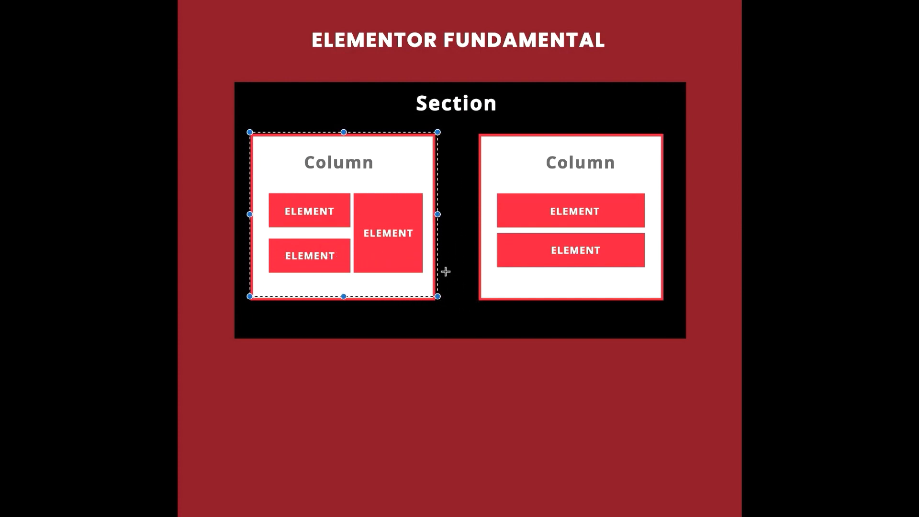
click(458, 247)
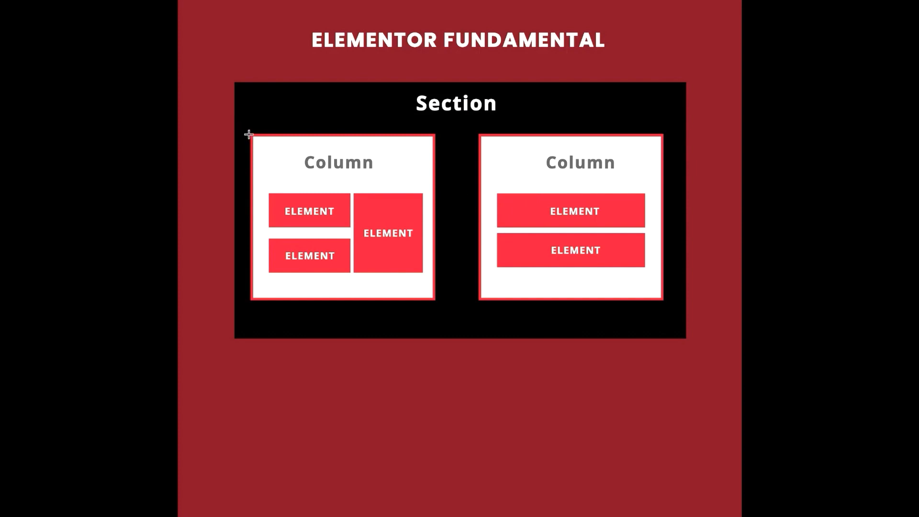
drag(249, 134, 430, 297)
click(412, 305)
drag(277, 198, 355, 225)
mouse_move(287, 242)
mouse_down()
mouse_move(362, 250)
mouse_move(357, 285)
mouse_up()
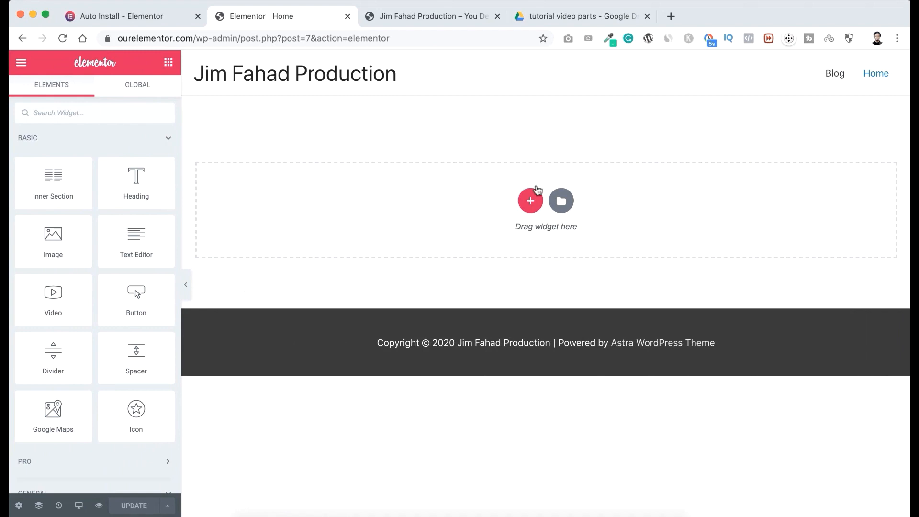
Add a section with two equal columns to the Home page and set its height option to Min Height.
click(531, 205)
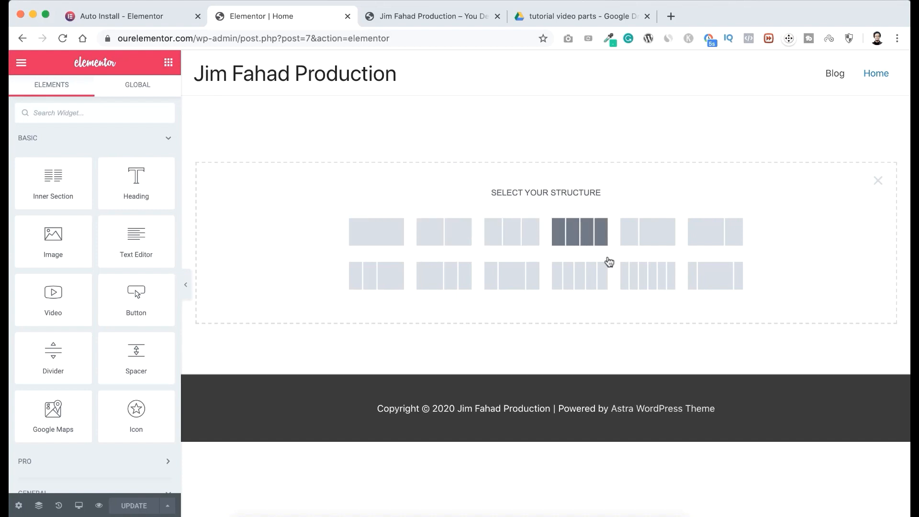
click(446, 237)
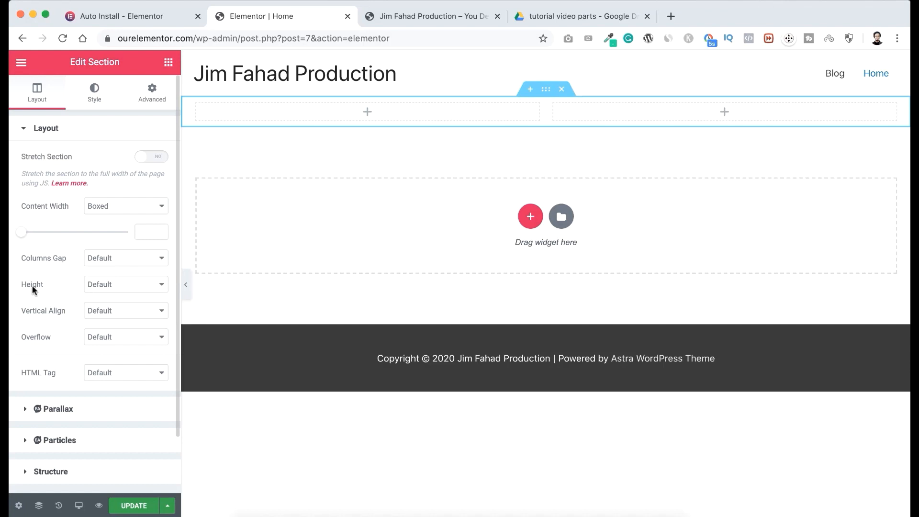
click(107, 285)
click(114, 306)
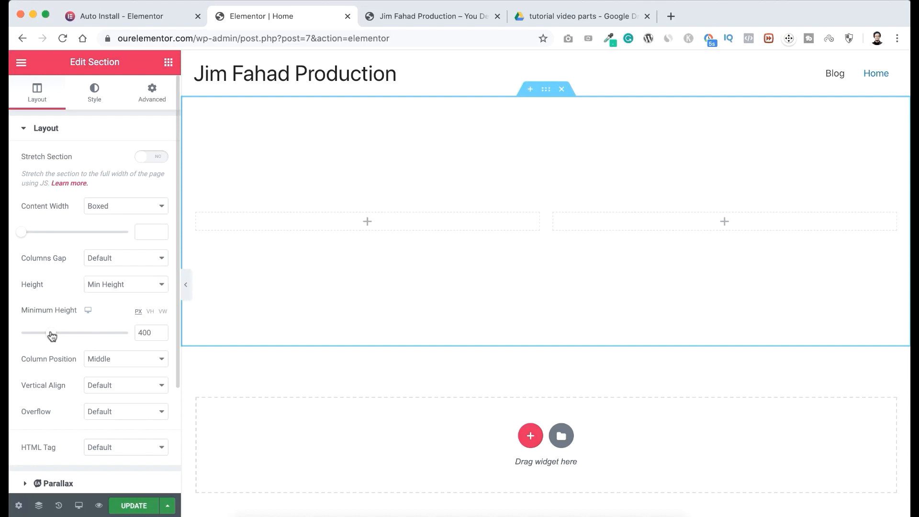
Set the two-column section's minimum height to 70 VH and turn on Stretch Section.
drag(50, 335, 64, 335)
drag(62, 336, 48, 335)
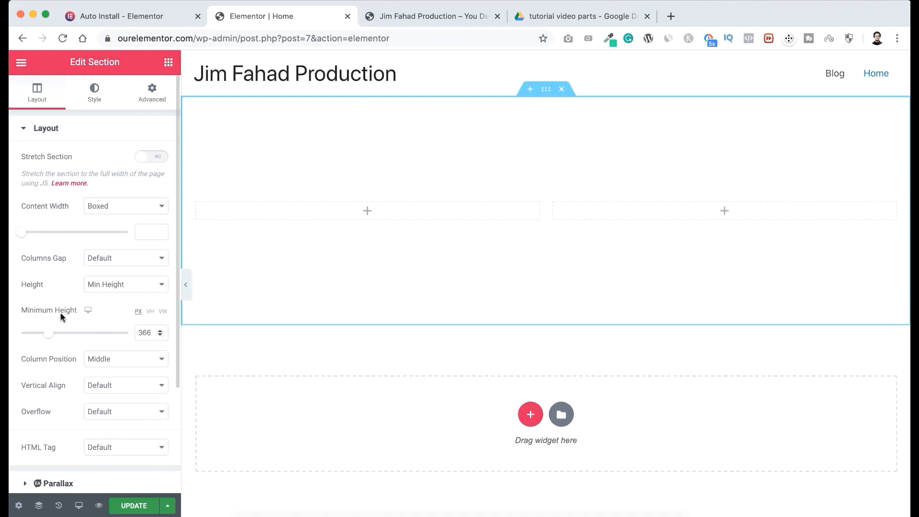
click(150, 312)
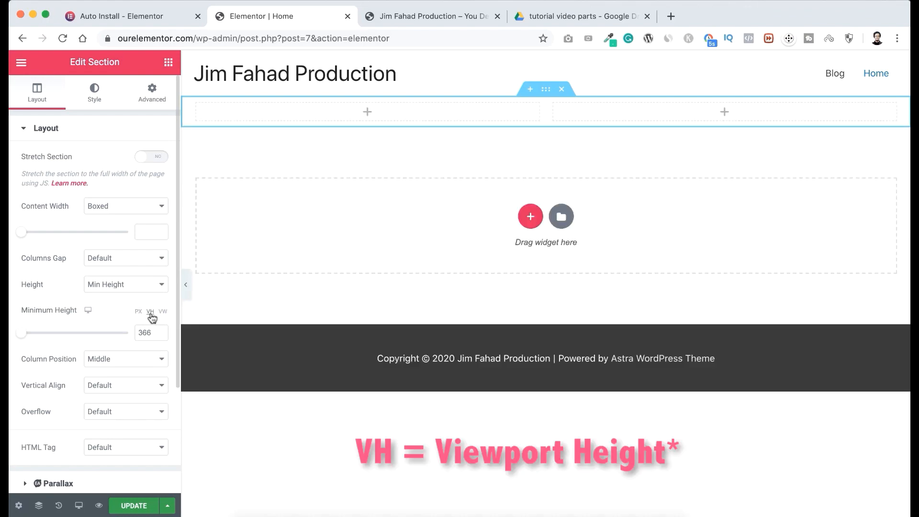
drag(22, 337, 131, 335)
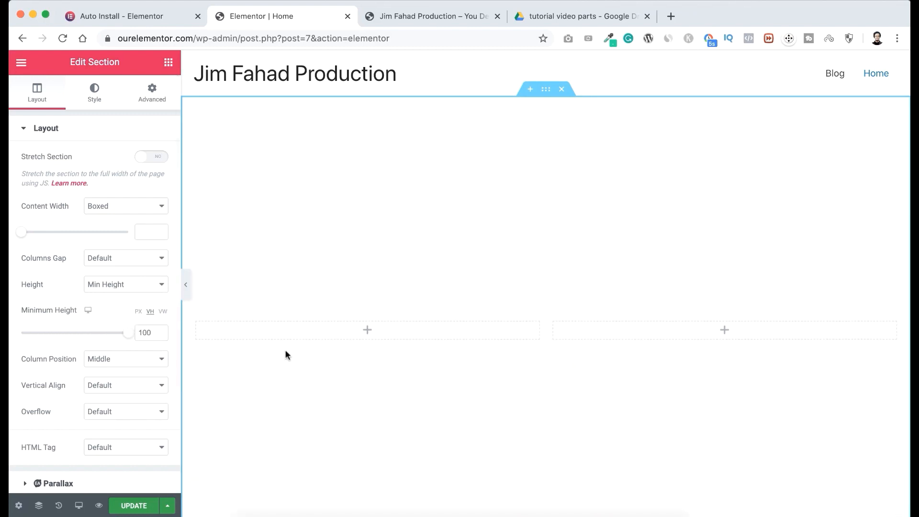
scroll(285, 352, down, 3)
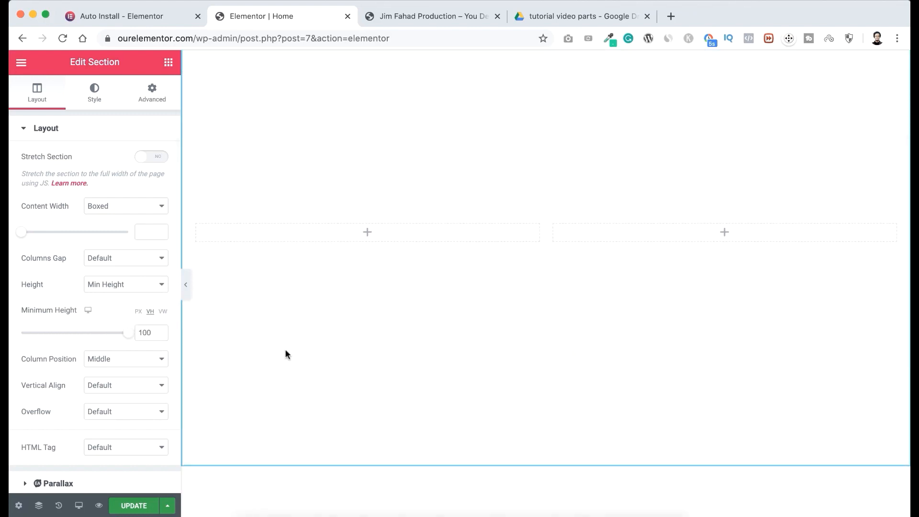
scroll(288, 332, up, 3)
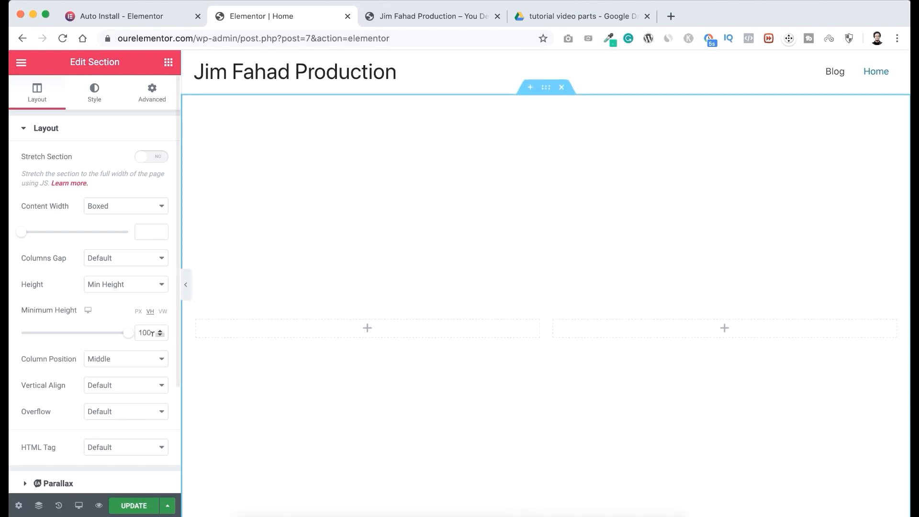
drag(129, 337, 95, 336)
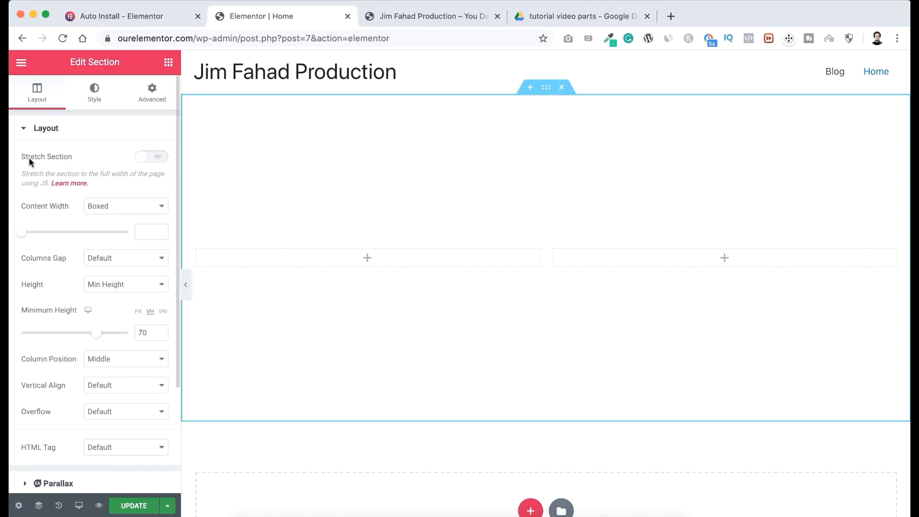
click(157, 160)
Give the section a classic background with the white color #FFFFFF.
click(97, 98)
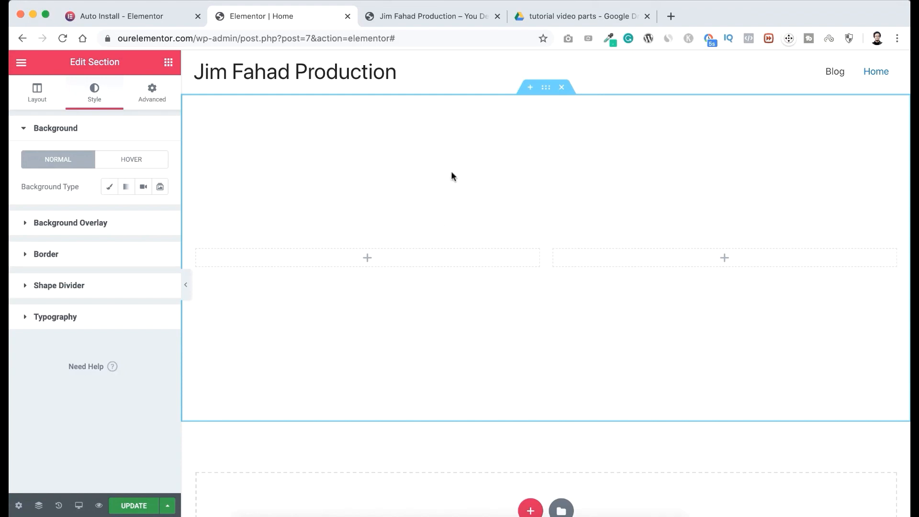
click(109, 189)
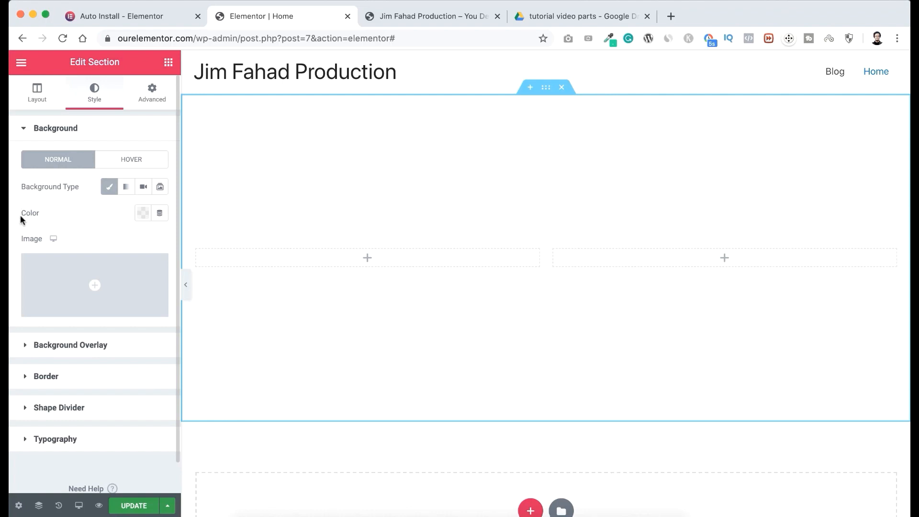
click(141, 218)
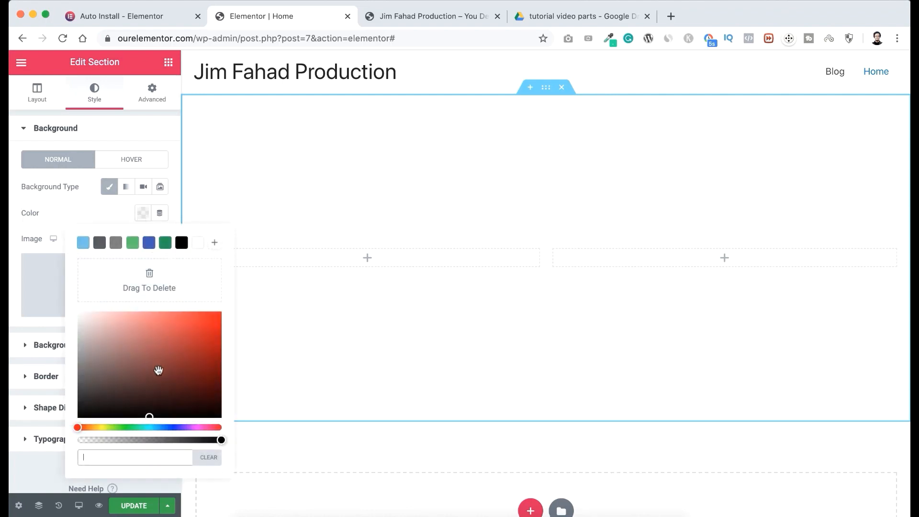
drag(158, 370, 16, 296)
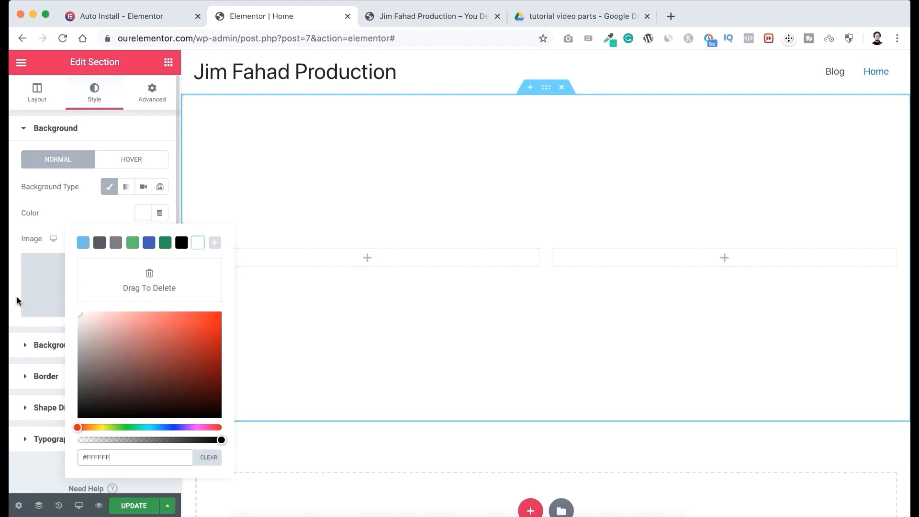
click(65, 204)
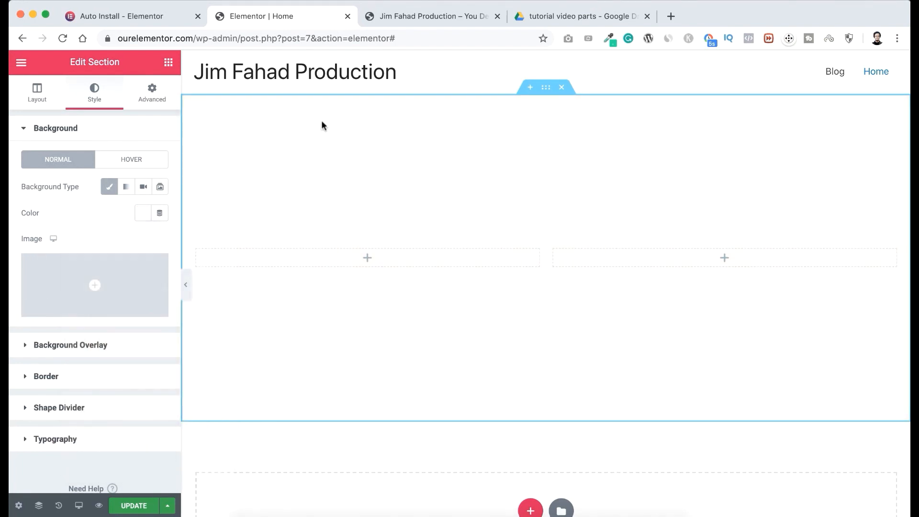
Upload JFD-banner-bg.png from the IMAGES folder and insert it as the section's background image.
mouse_move(94, 280)
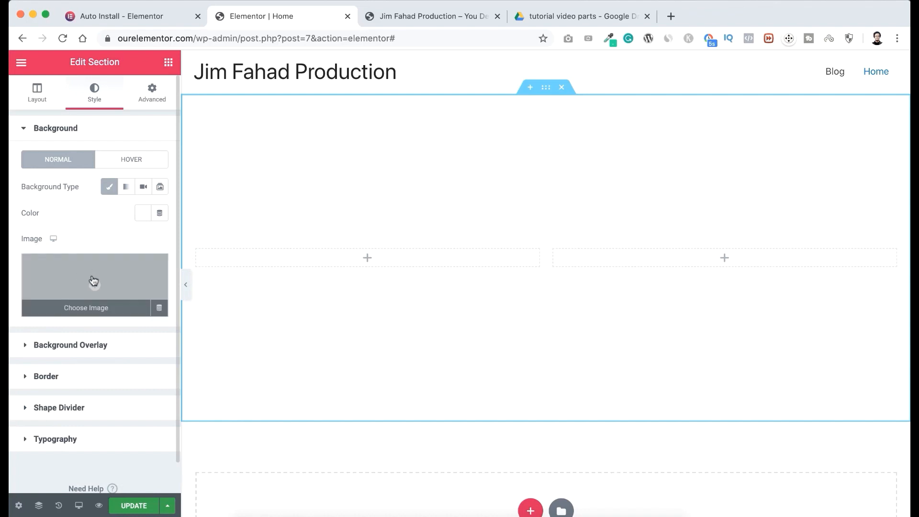
click(96, 280)
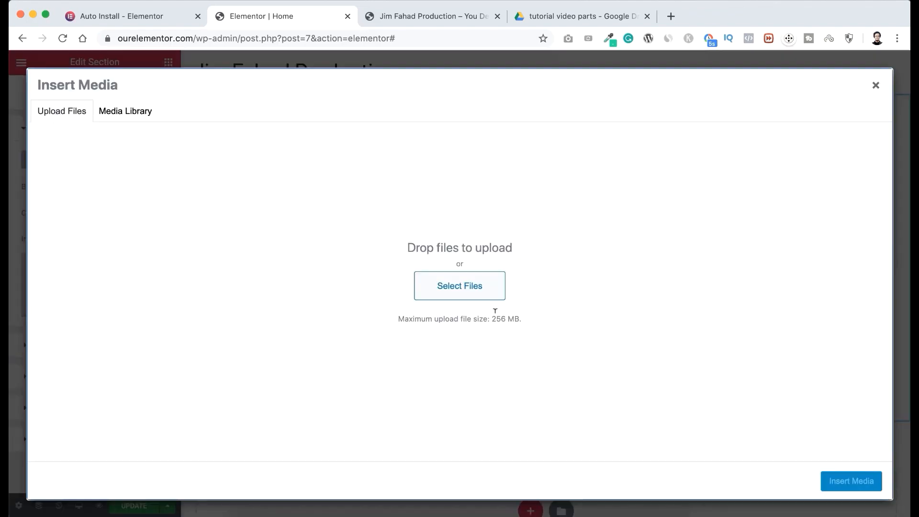
click(470, 289)
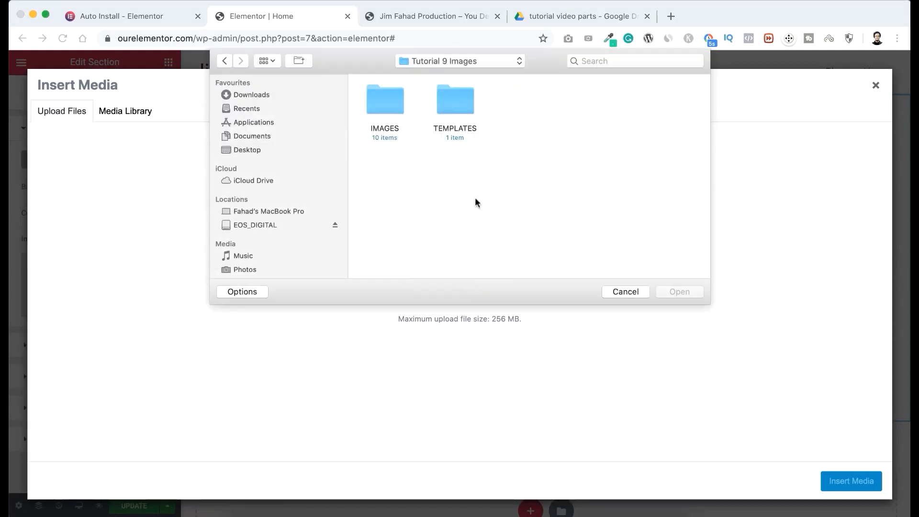
double_click(387, 99)
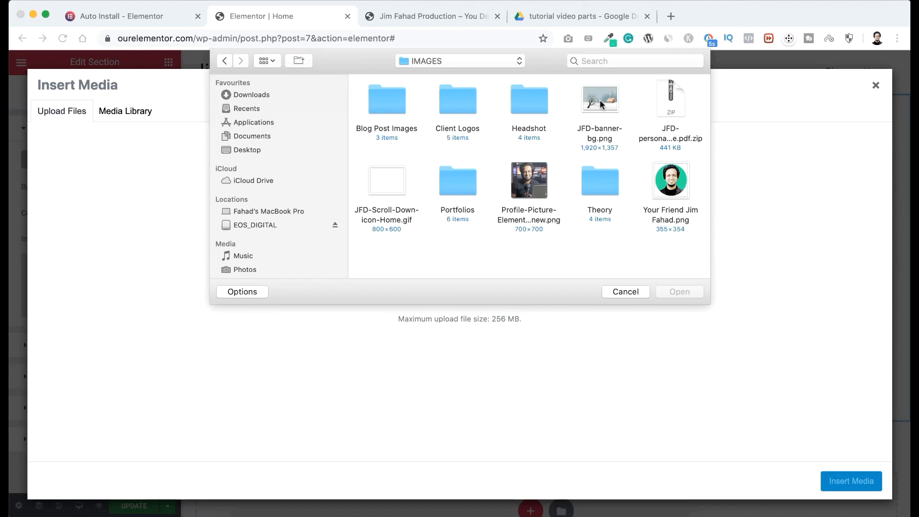
click(600, 102)
click(679, 292)
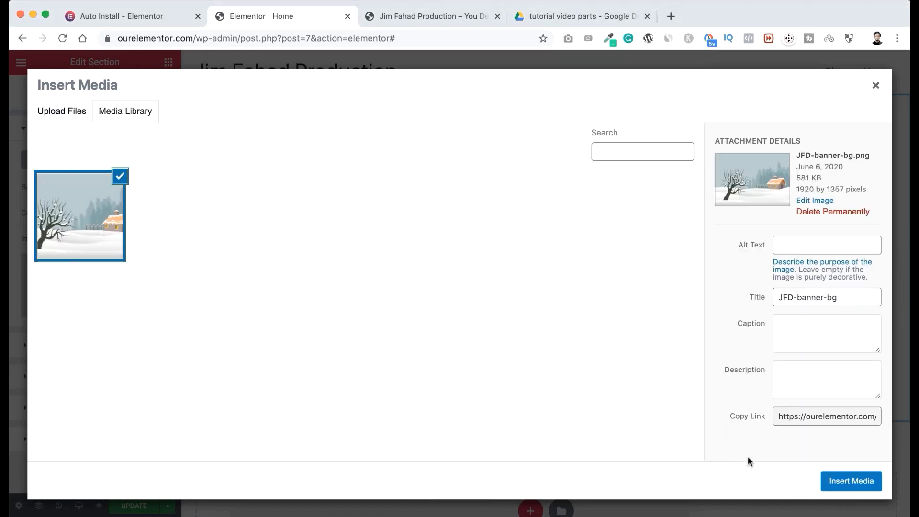
click(852, 481)
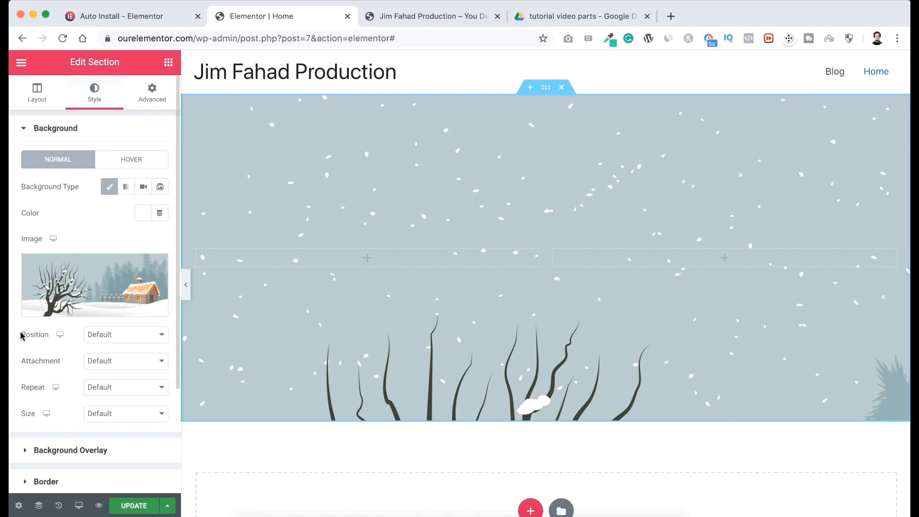
Set the background image's position to Center Center, attachment to Fixed, repeat to No-repeat and size to Cover.
click(105, 334)
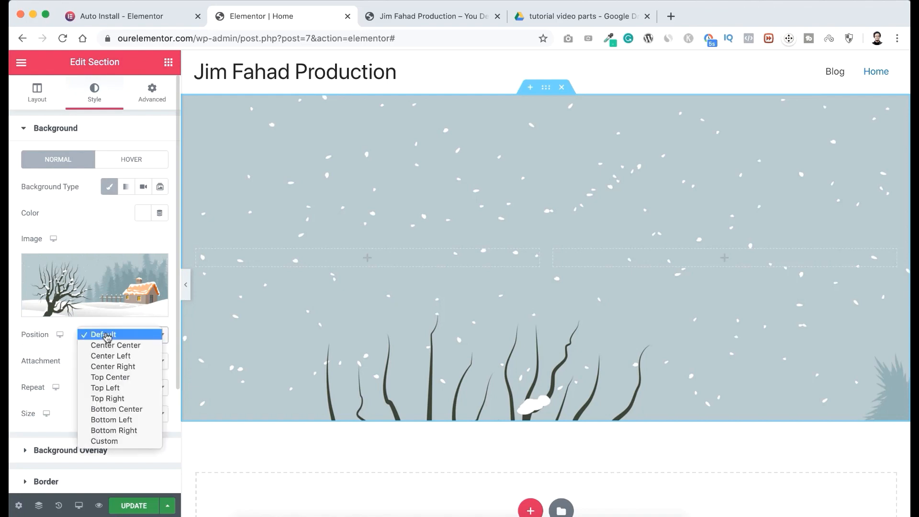
click(108, 345)
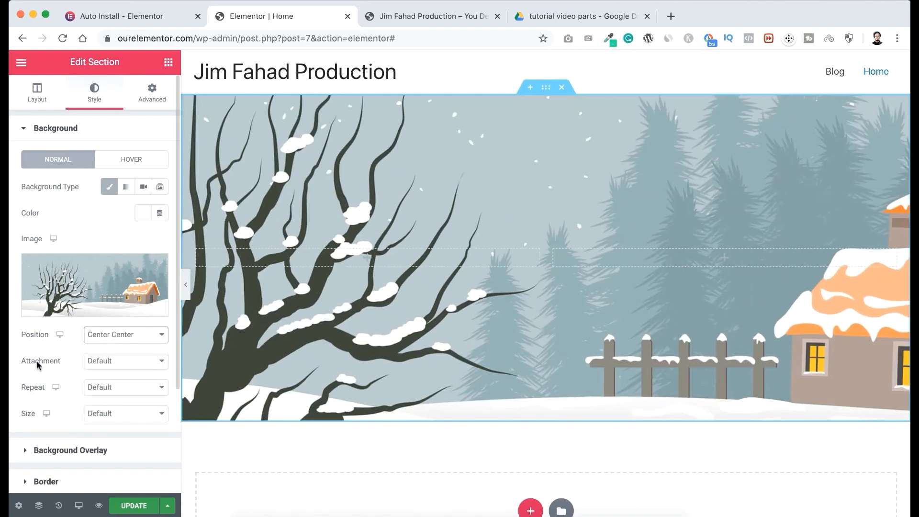
click(113, 362)
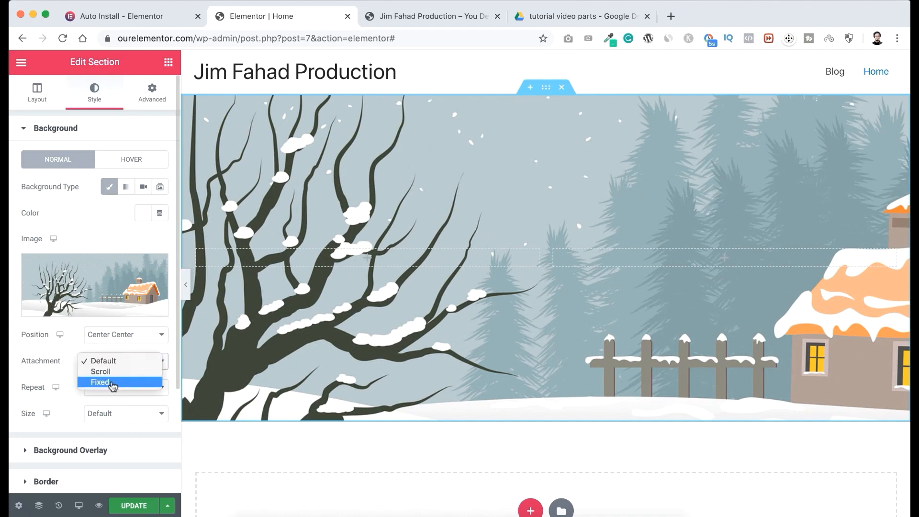
click(102, 382)
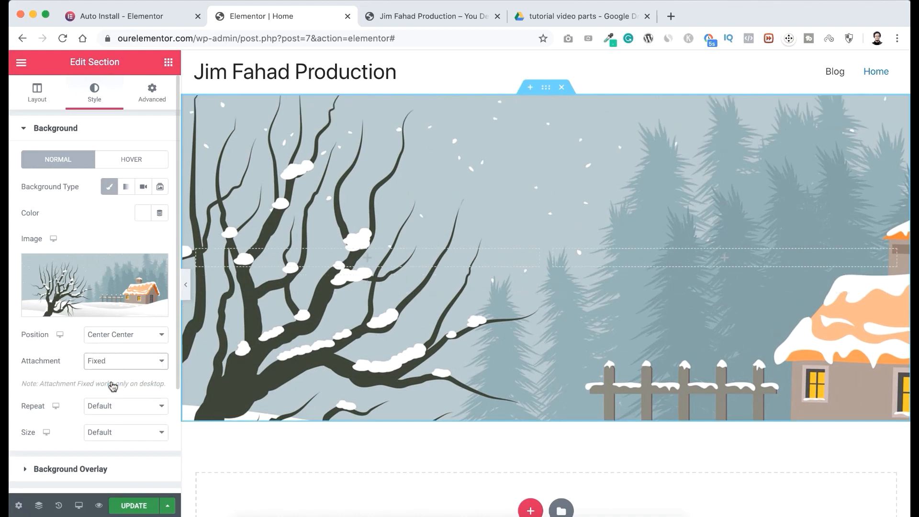
click(109, 412)
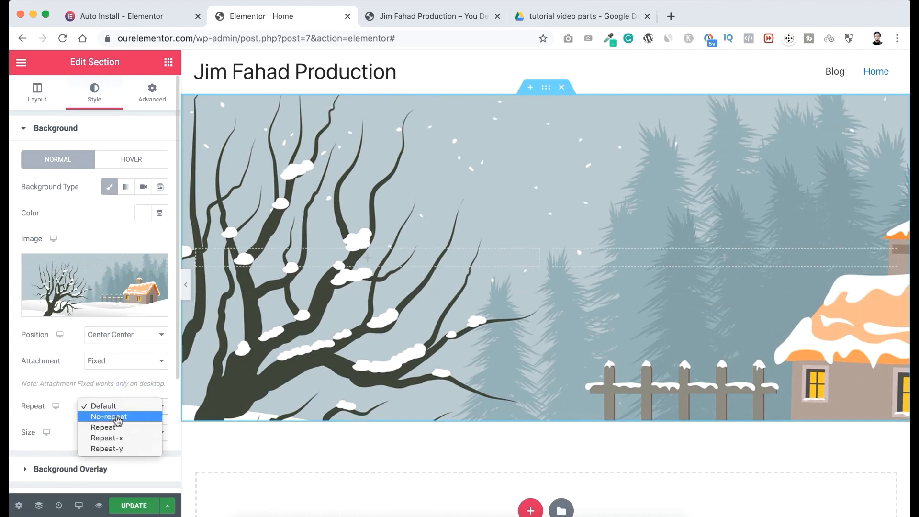
click(117, 419)
click(112, 434)
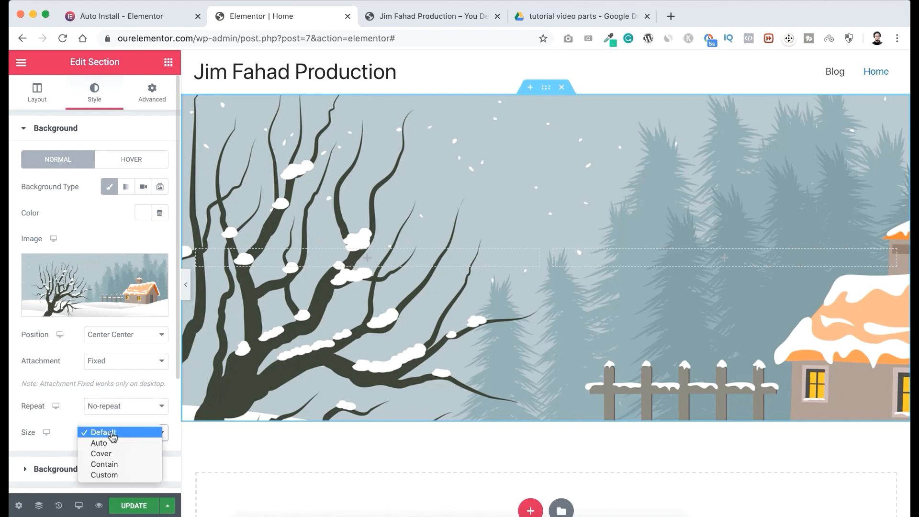
click(113, 455)
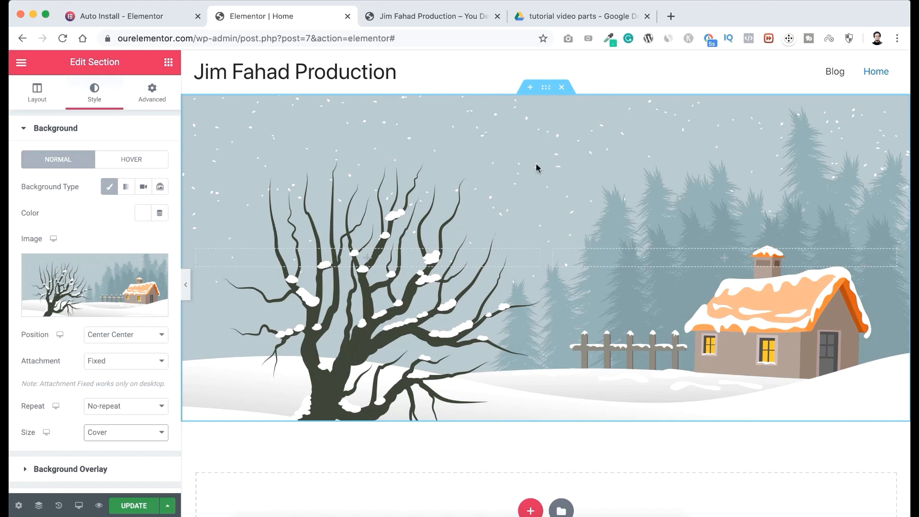
scroll(61, 374, down, 3)
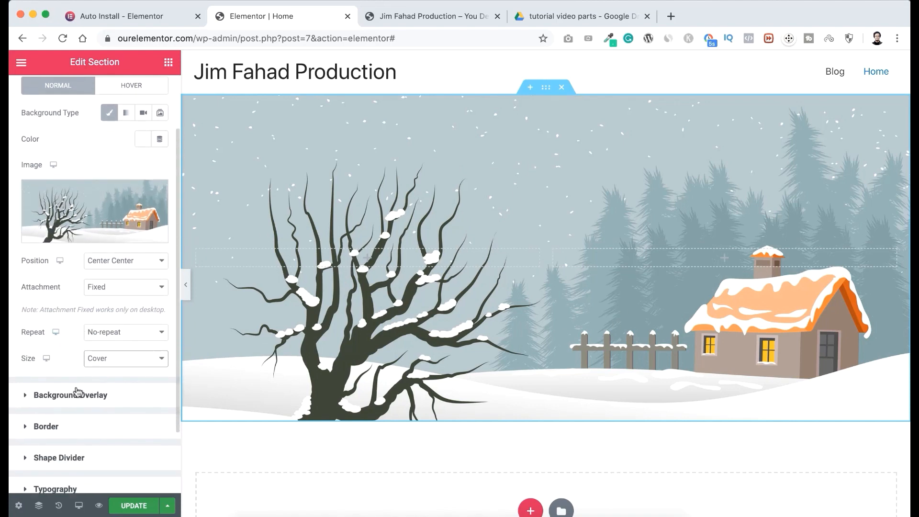
Give the section a classic background overlay with the color #11031A.
click(53, 397)
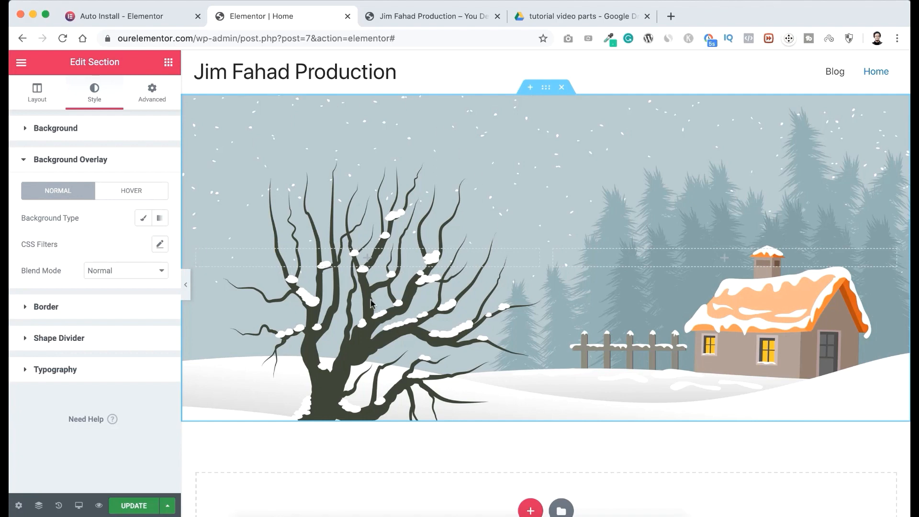
click(142, 221)
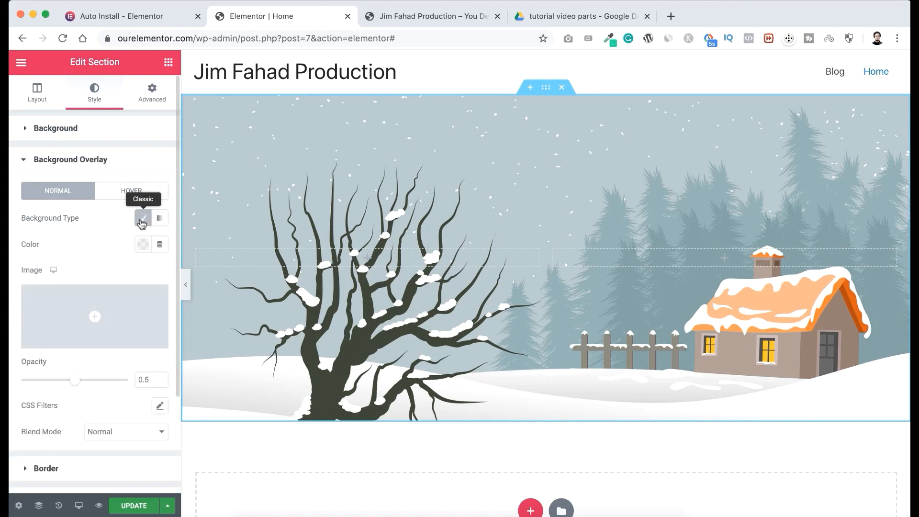
click(144, 246)
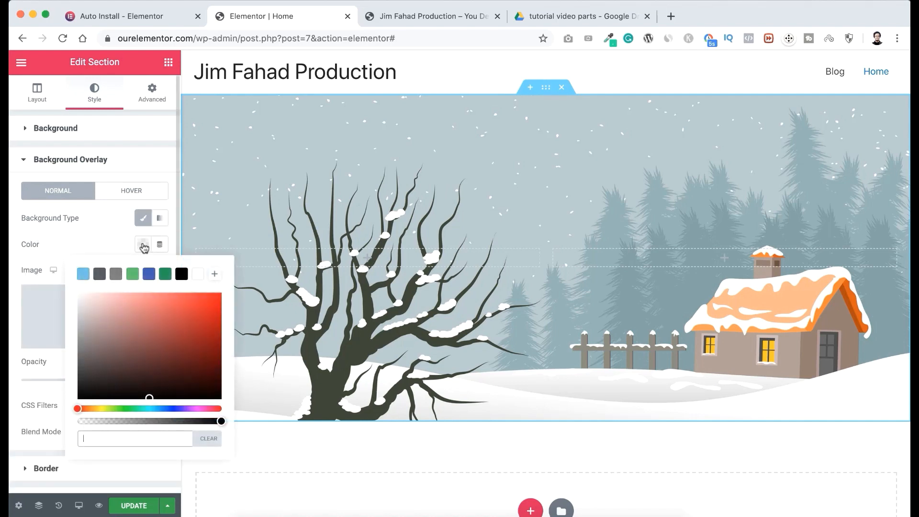
text(#11031)
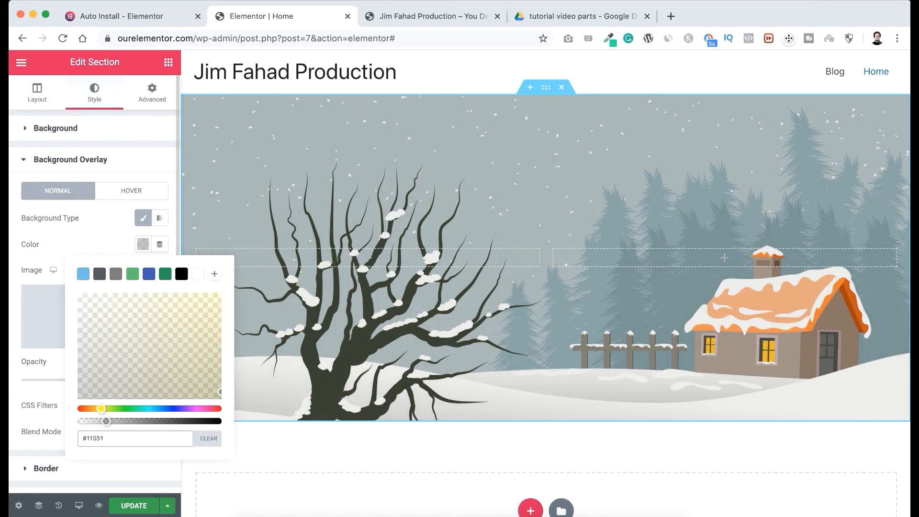
text(A)
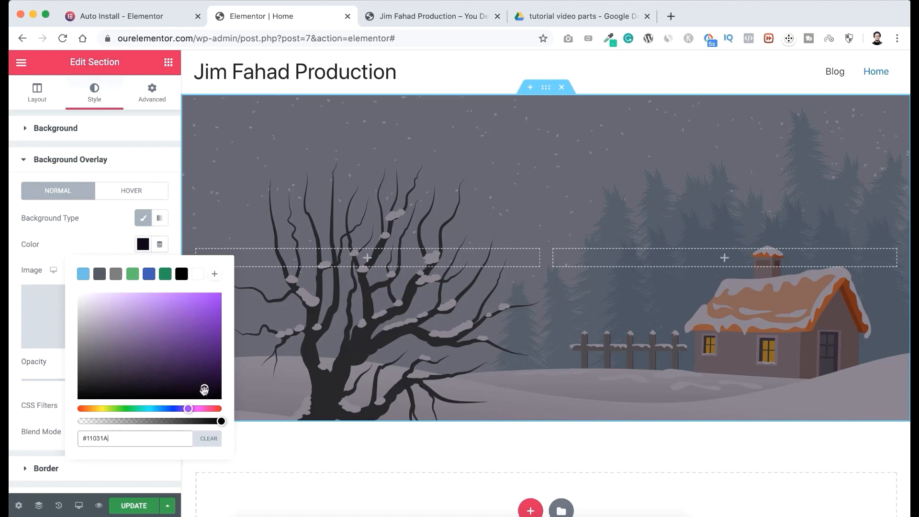
Add the overlay color to the saved color swatches and set the overlay's opacity to 0.85.
click(215, 275)
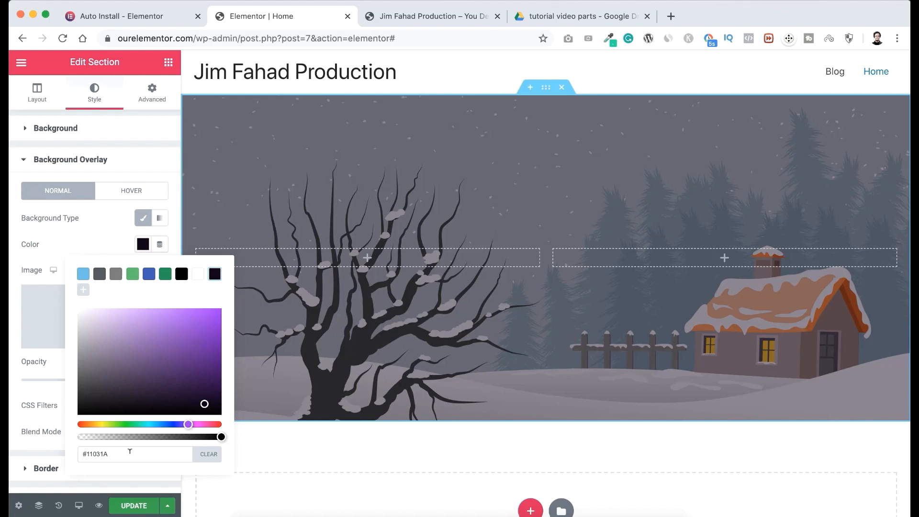
click(82, 243)
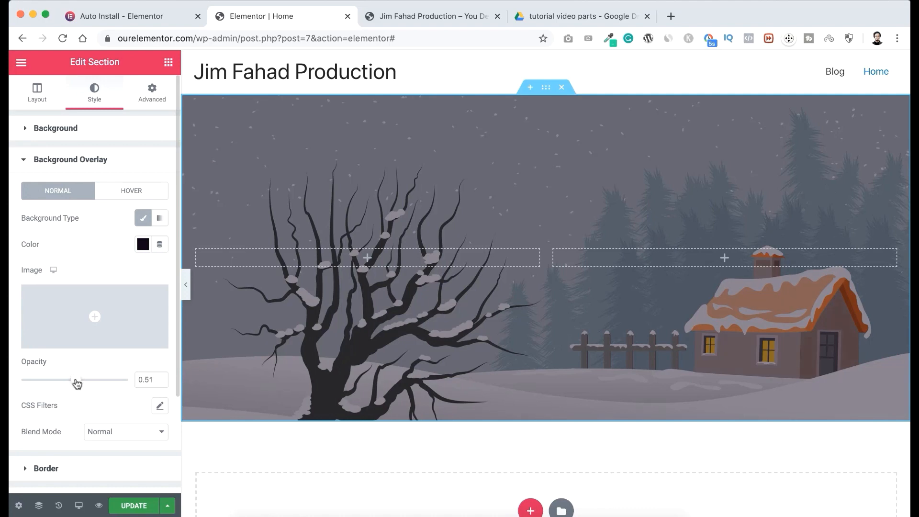
drag(76, 383, 112, 386)
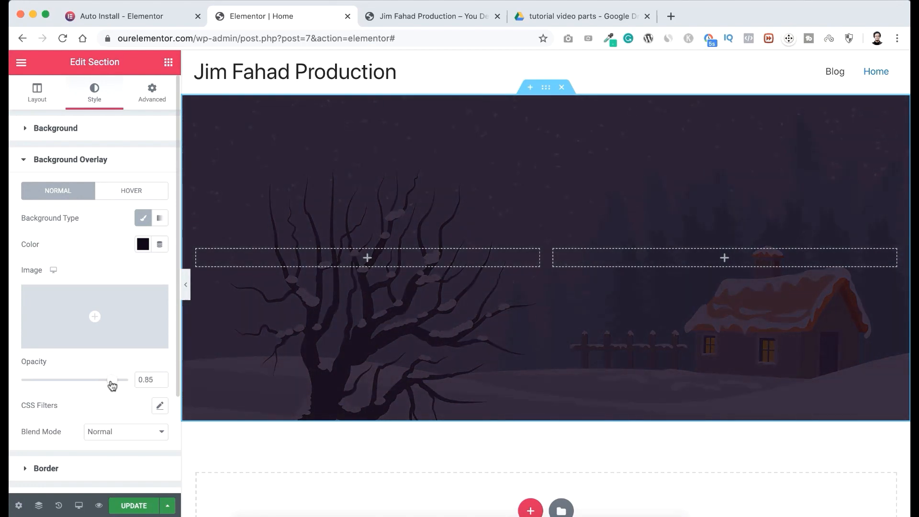
Try a Mountains shape divider at the section's bottom with width 120, height 135 and Flip turned on.
scroll(113, 355, down, 4)
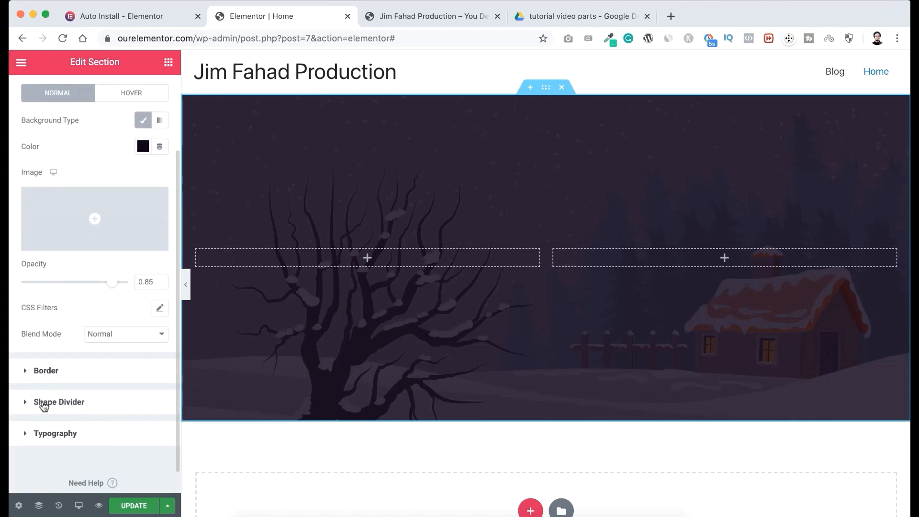
click(81, 403)
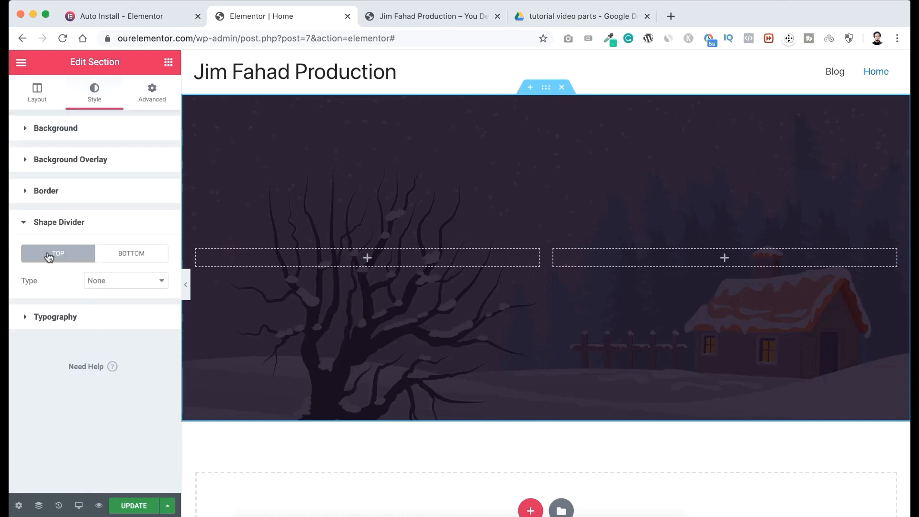
click(137, 255)
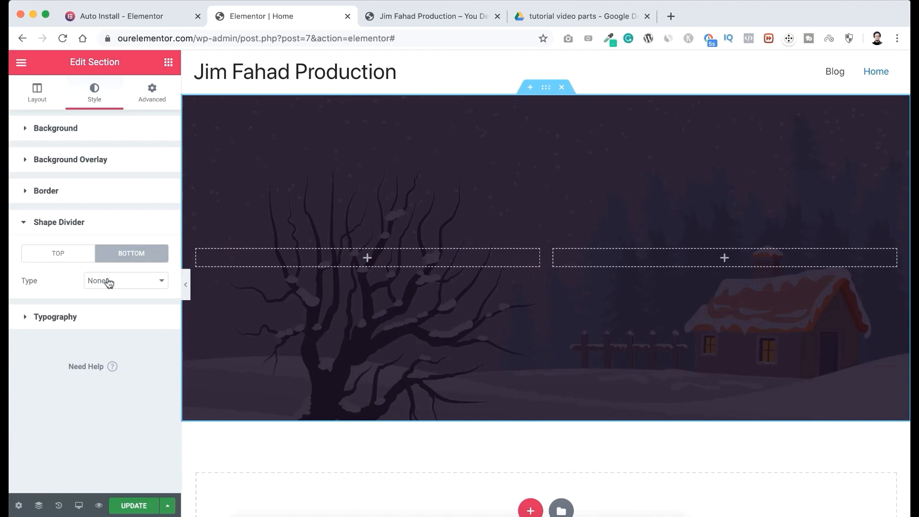
click(118, 281)
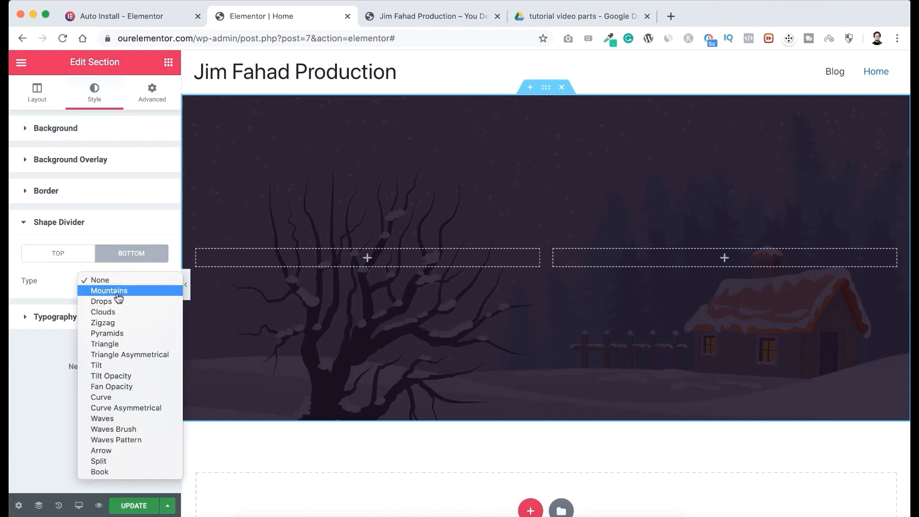
click(116, 293)
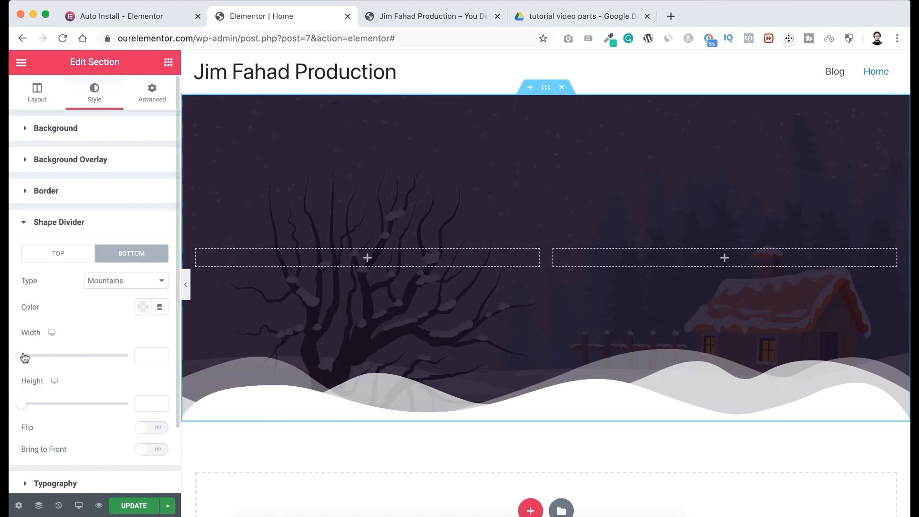
mouse_move(22, 356)
mouse_down()
mouse_move(56, 356)
mouse_move(33, 360)
mouse_up()
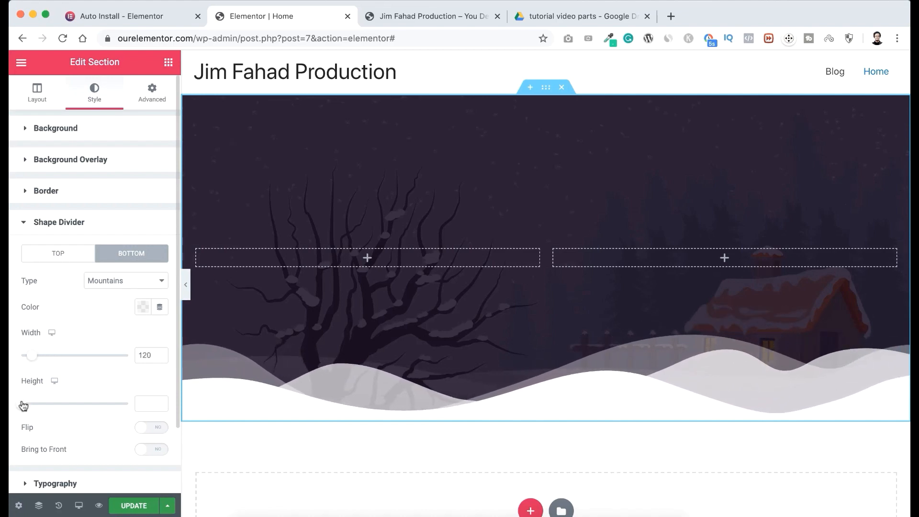
drag(23, 407, 50, 407)
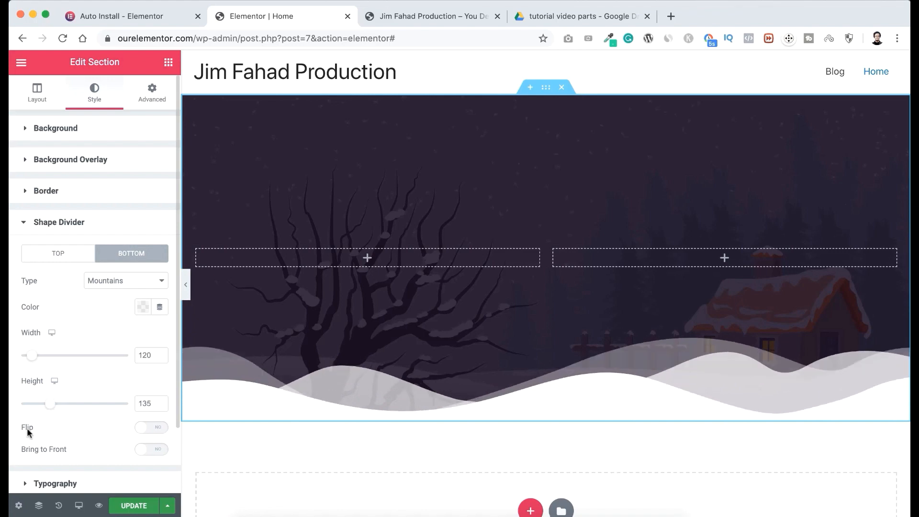
click(156, 427)
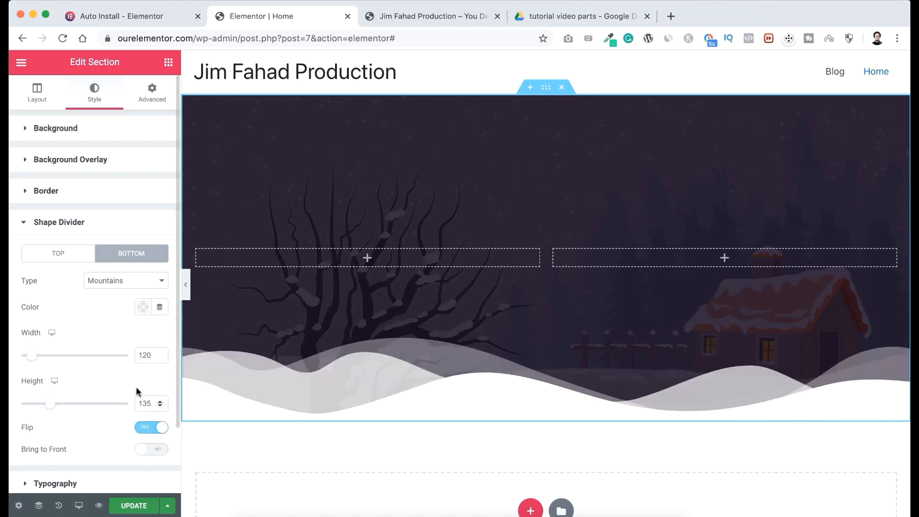
Try the Drops, Curve and Waves Brush types for the bottom shape divider, and set its type back to None.
click(128, 282)
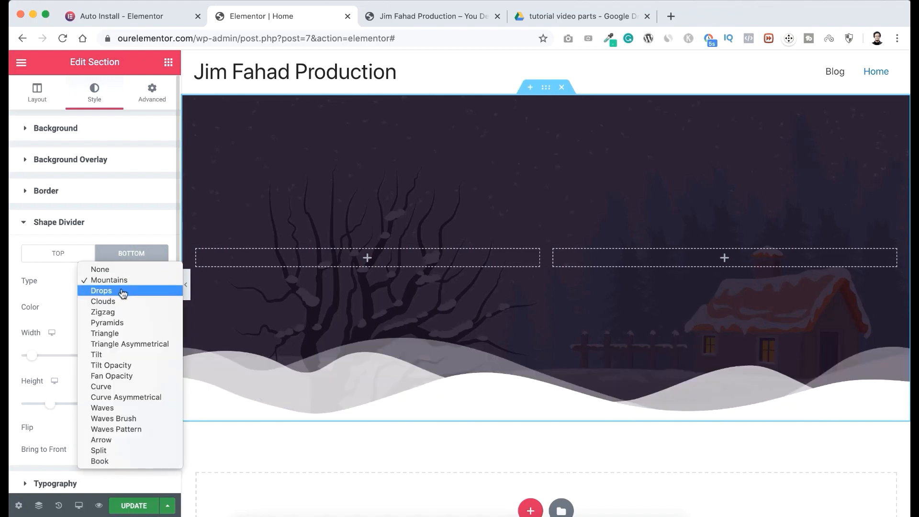
click(114, 293)
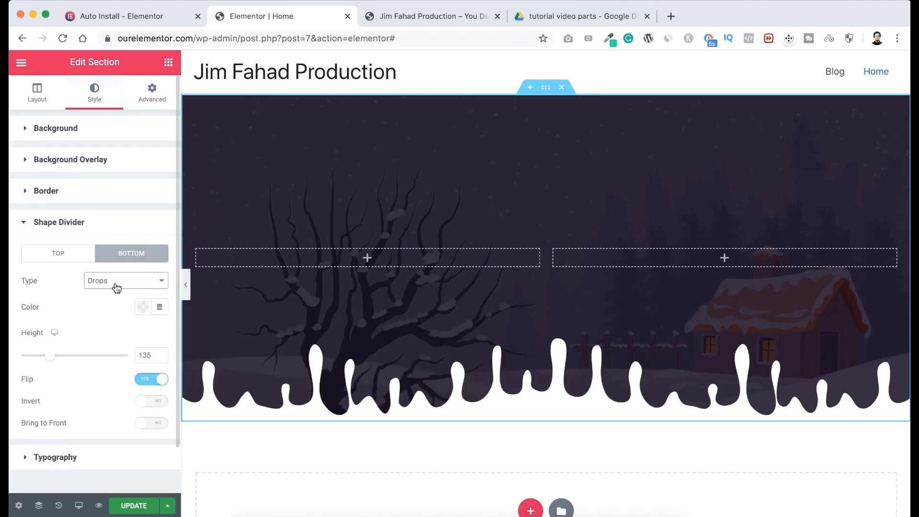
click(116, 287)
click(114, 379)
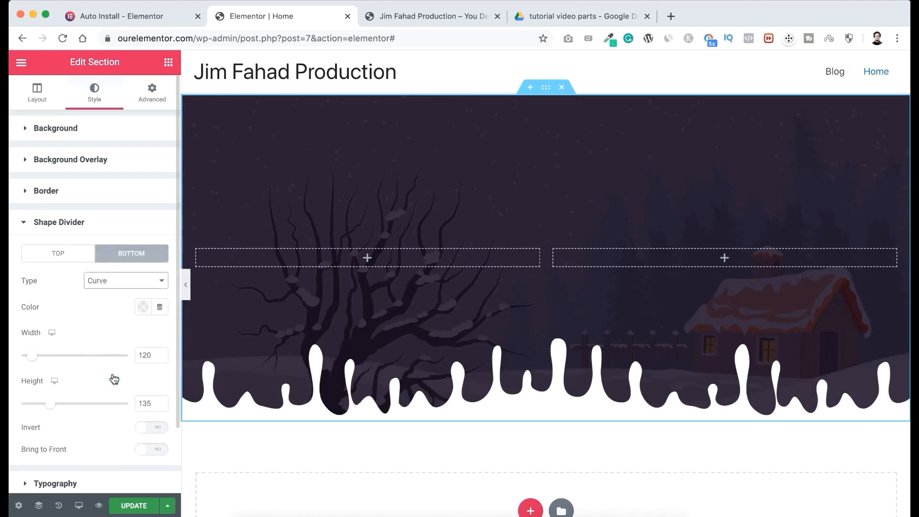
click(119, 281)
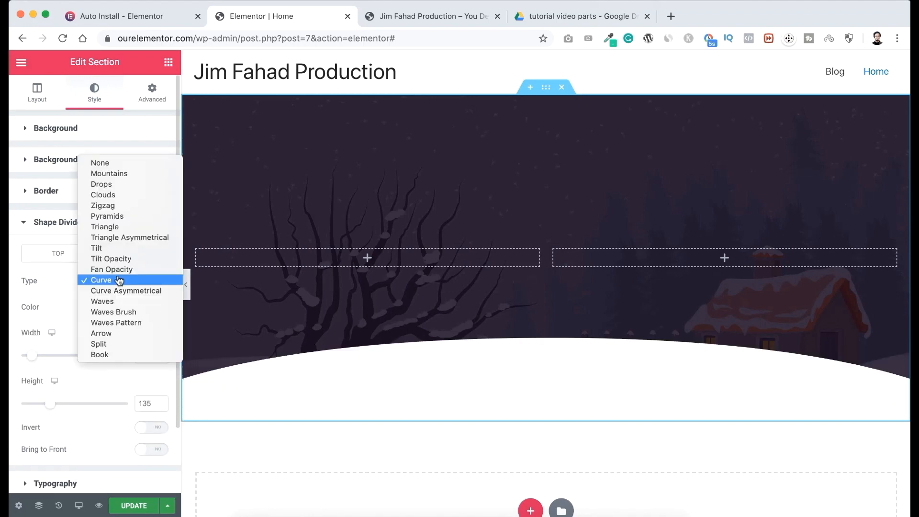
click(119, 312)
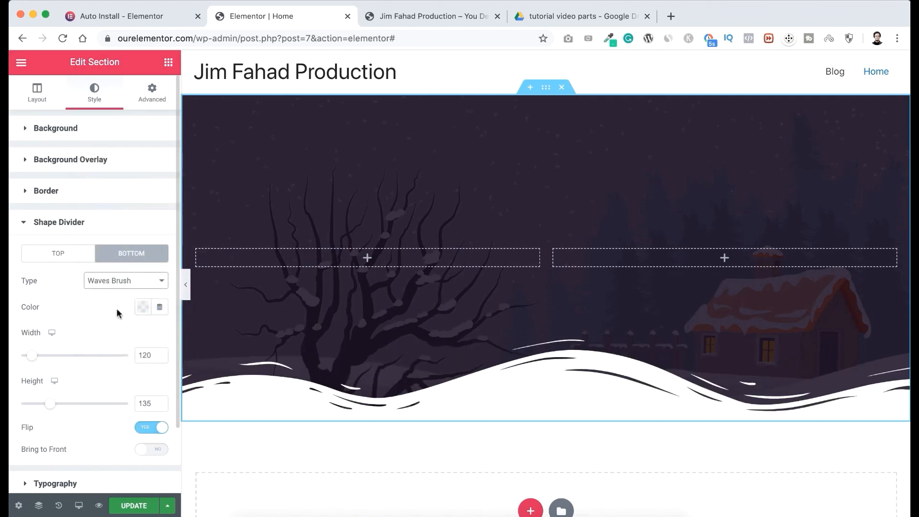
click(122, 284)
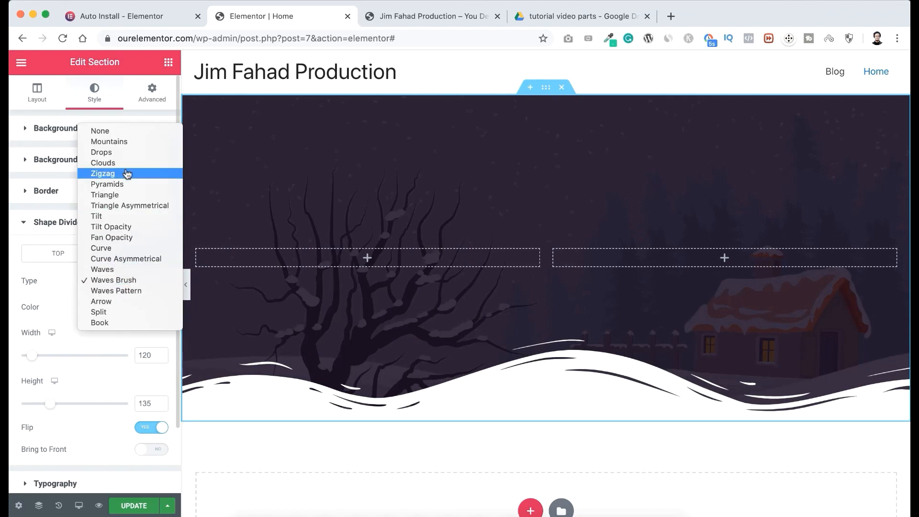
click(118, 135)
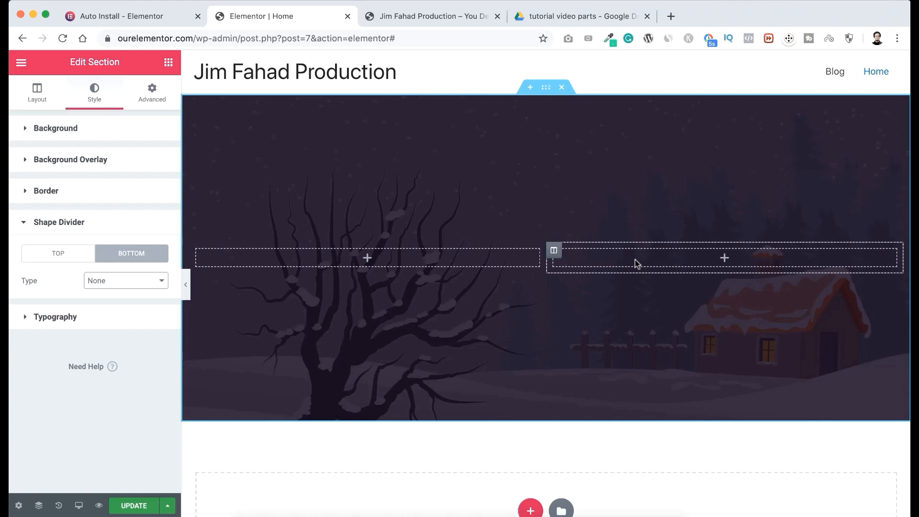
Give the section's right column a classic background with the white color #FFFFFF.
click(555, 252)
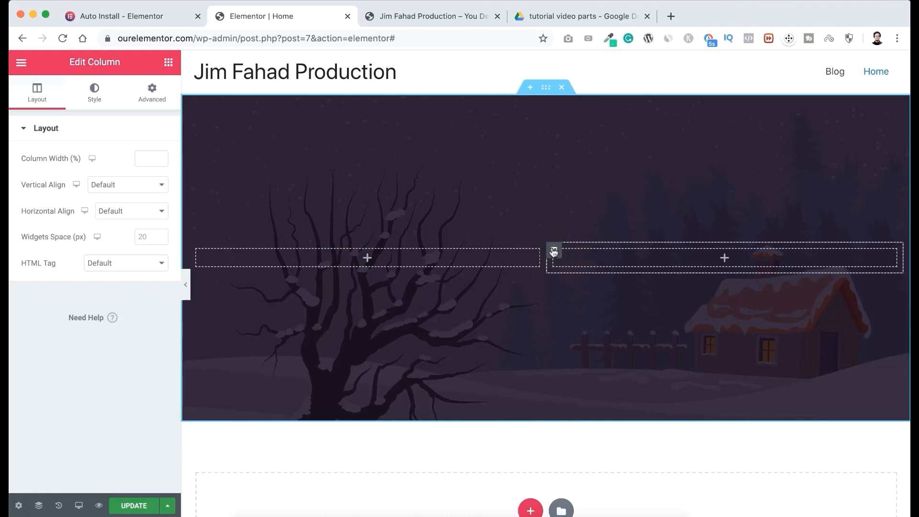
click(96, 95)
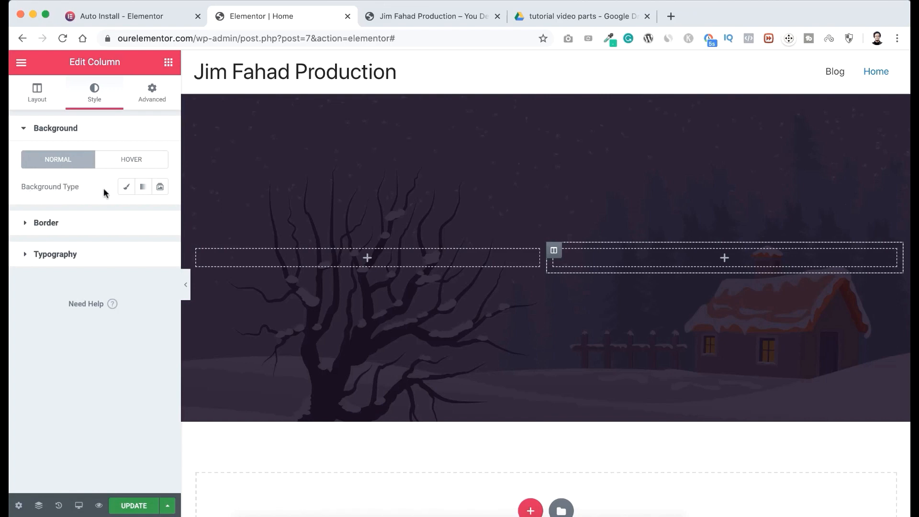
click(125, 187)
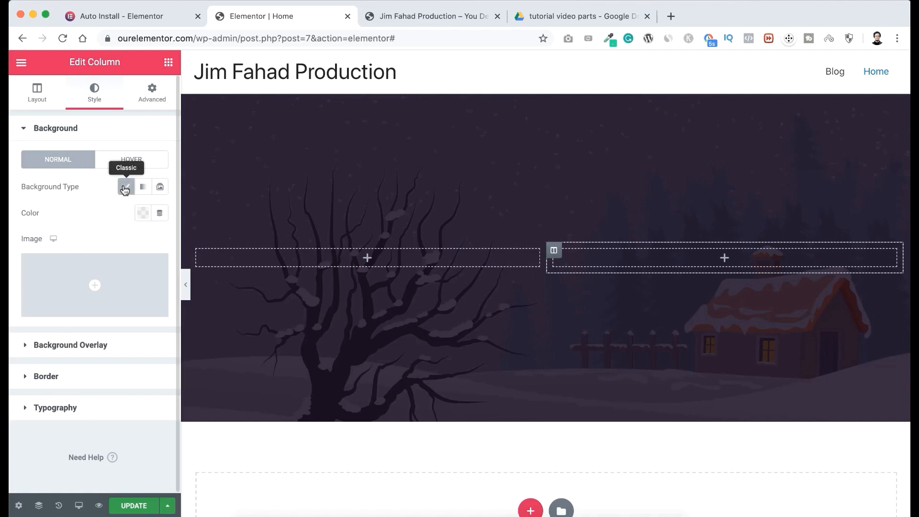
click(144, 213)
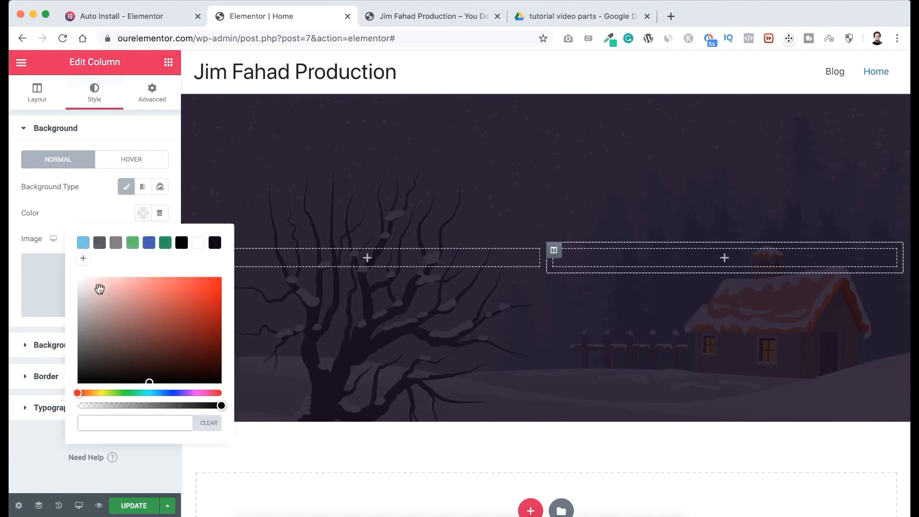
drag(99, 289, 73, 278)
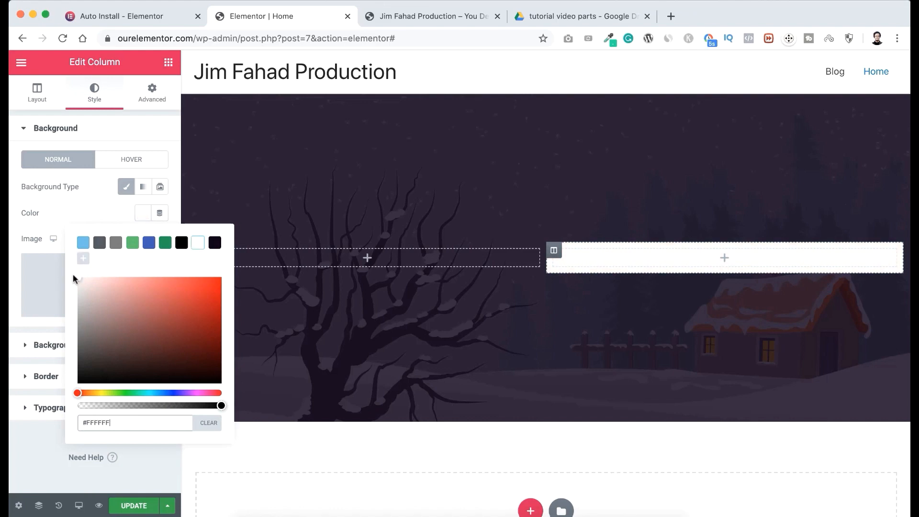
click(67, 209)
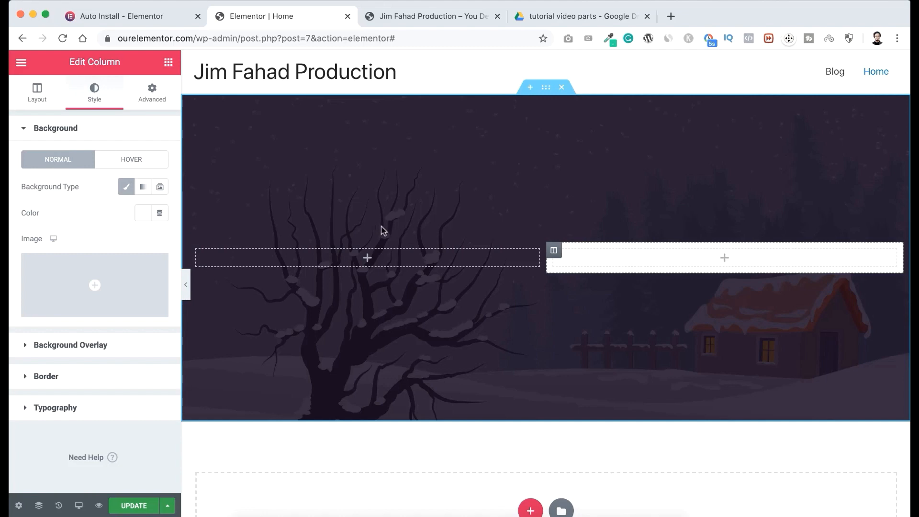
Add a Heading widget to the white right column and set its title to "Jim Fahad Production".
click(168, 65)
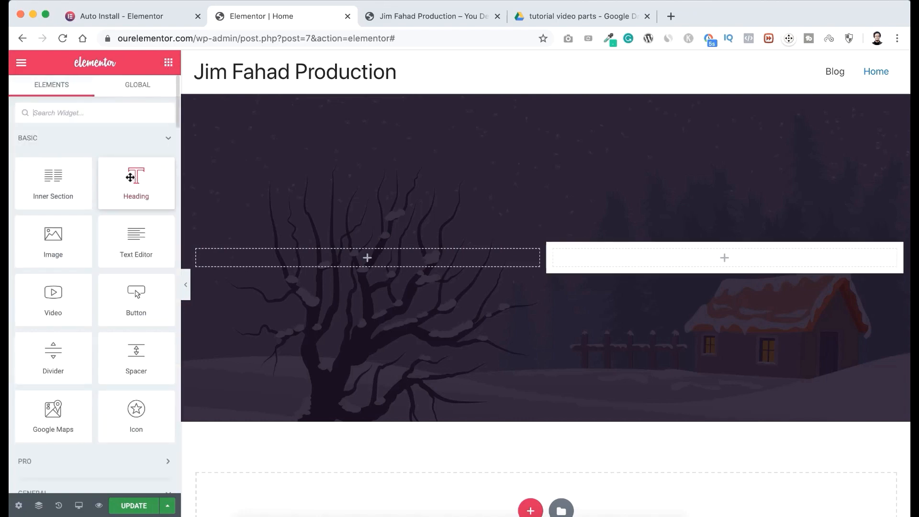
drag(131, 177, 630, 255)
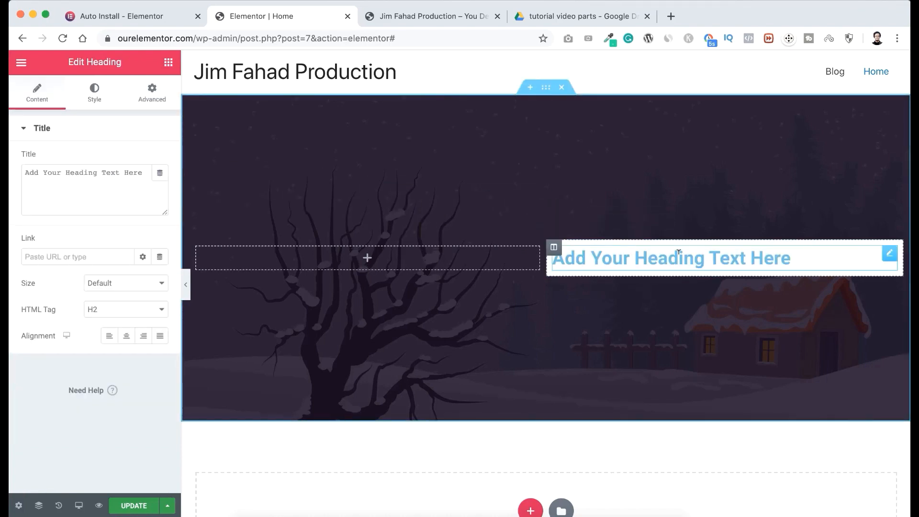
triple_click(654, 256)
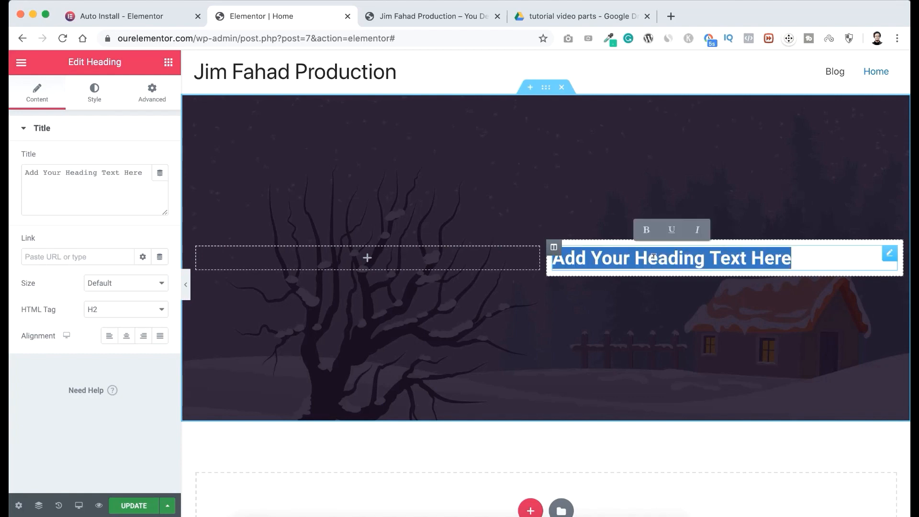
text(Jim )
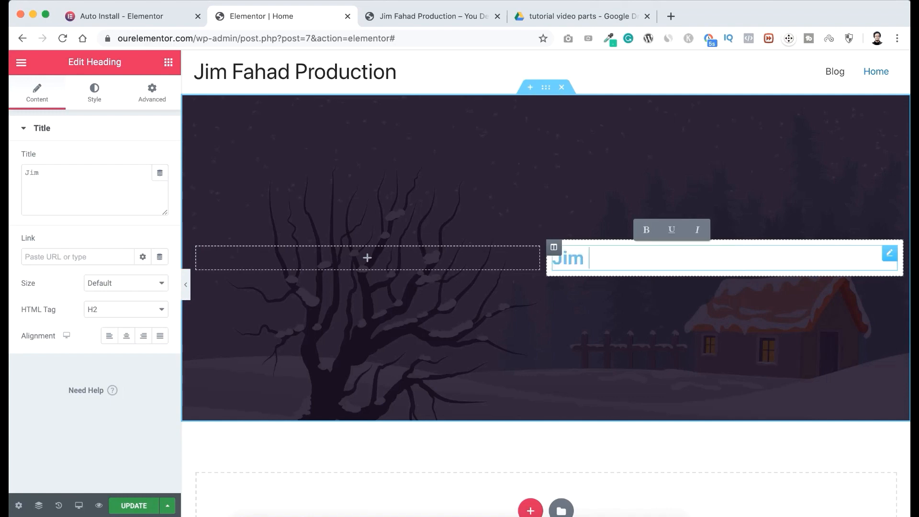
text(Fahad Production)
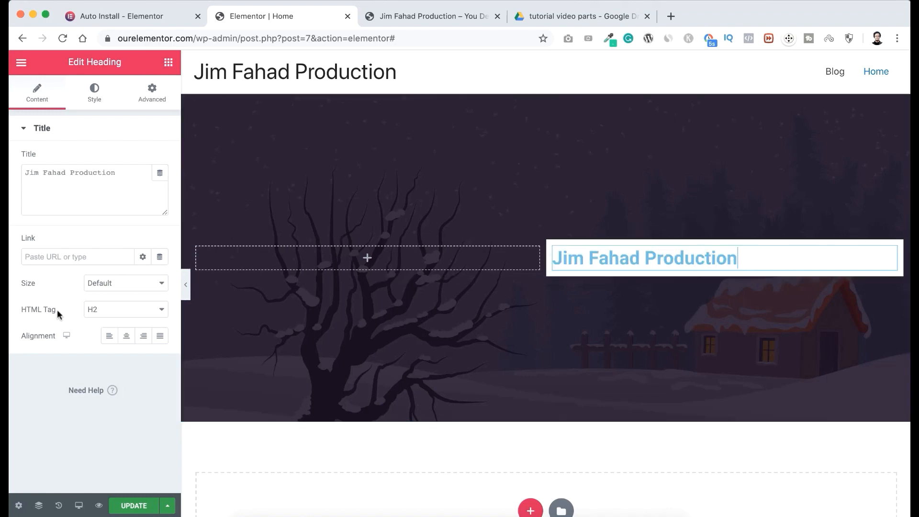
Try the H3, H4 and H5 HTML tags on the heading and settle on H3.
click(110, 310)
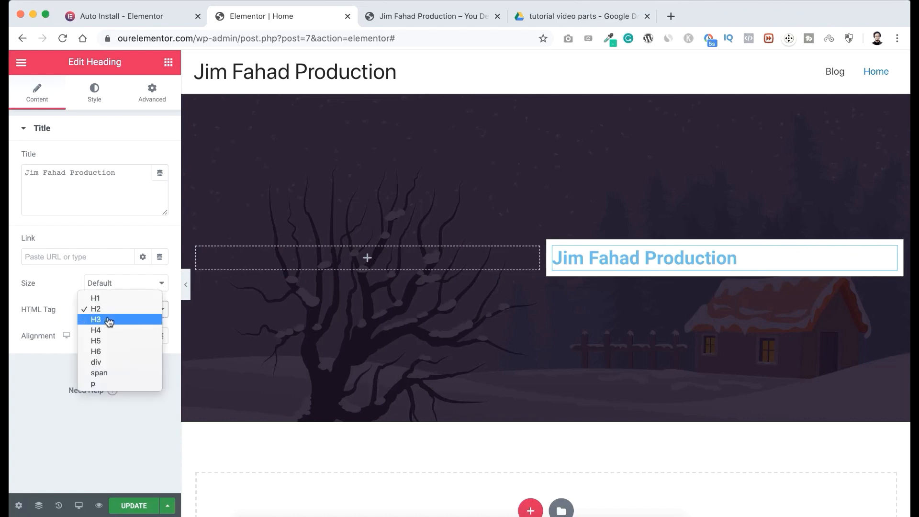
click(110, 320)
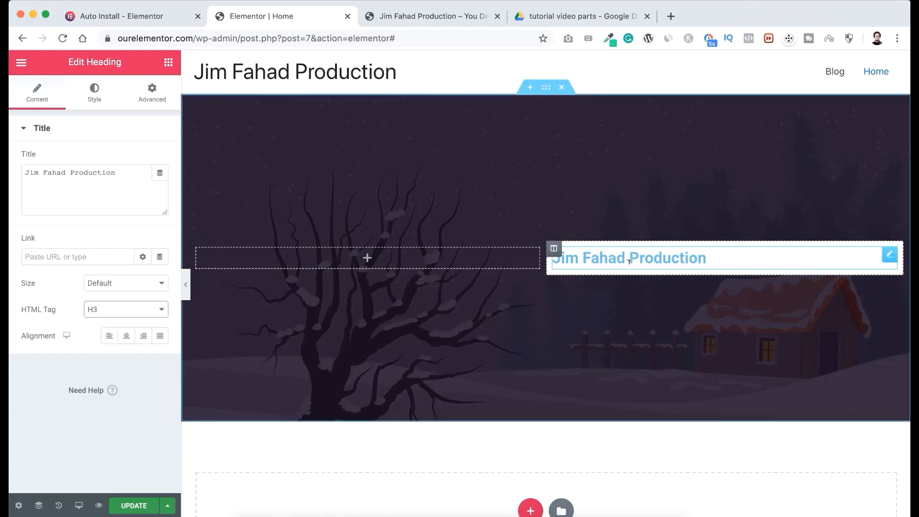
click(134, 312)
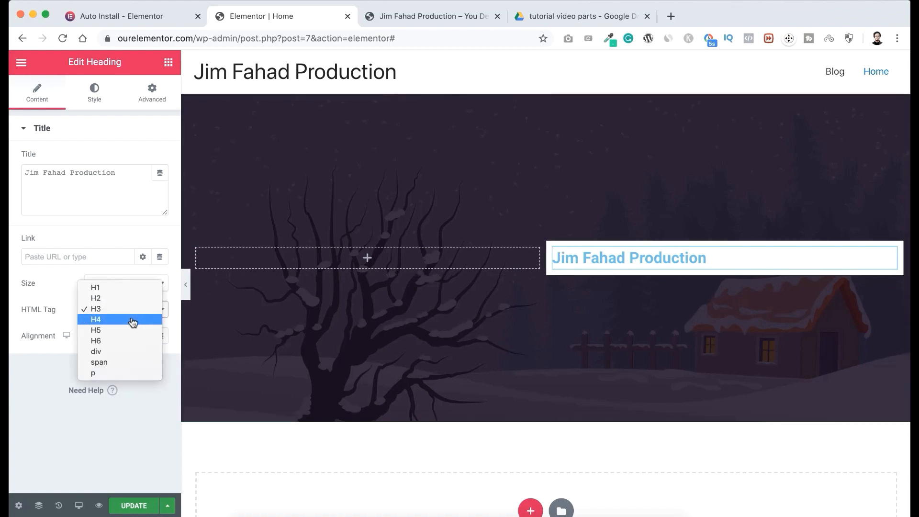
click(134, 320)
click(130, 314)
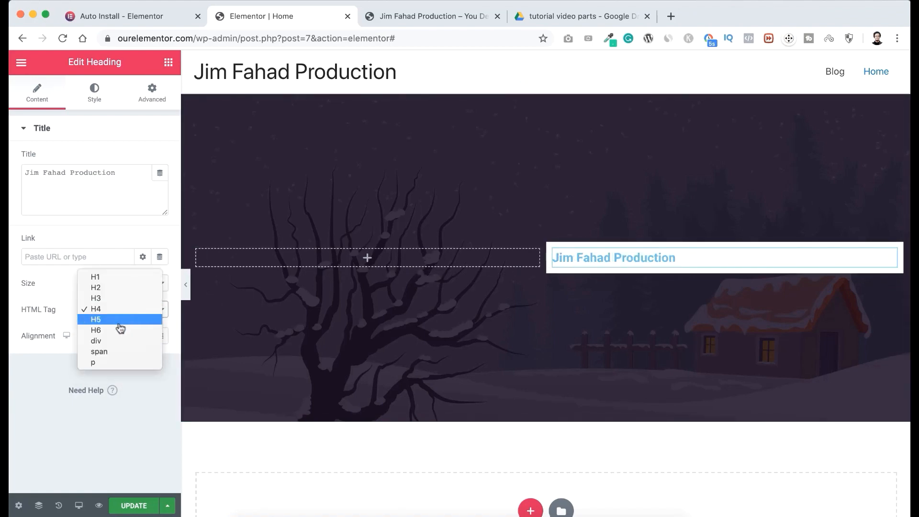
click(120, 320)
click(123, 311)
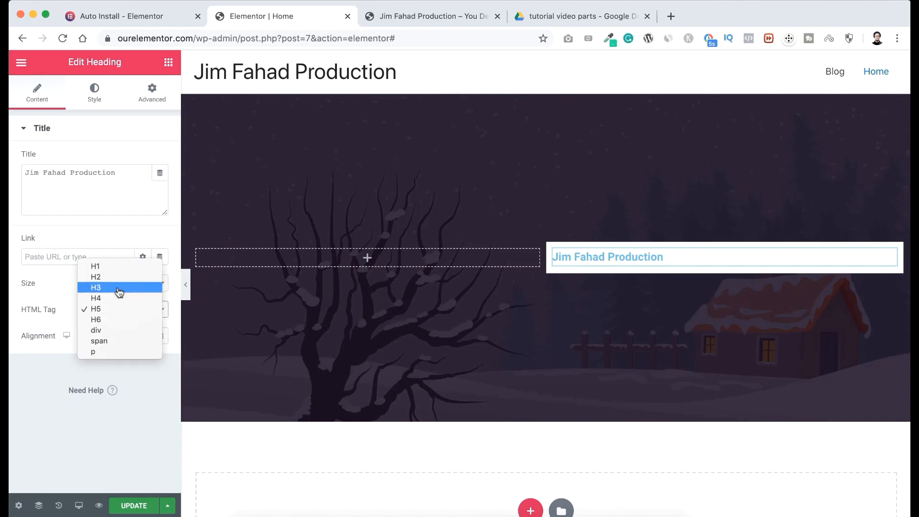
click(119, 288)
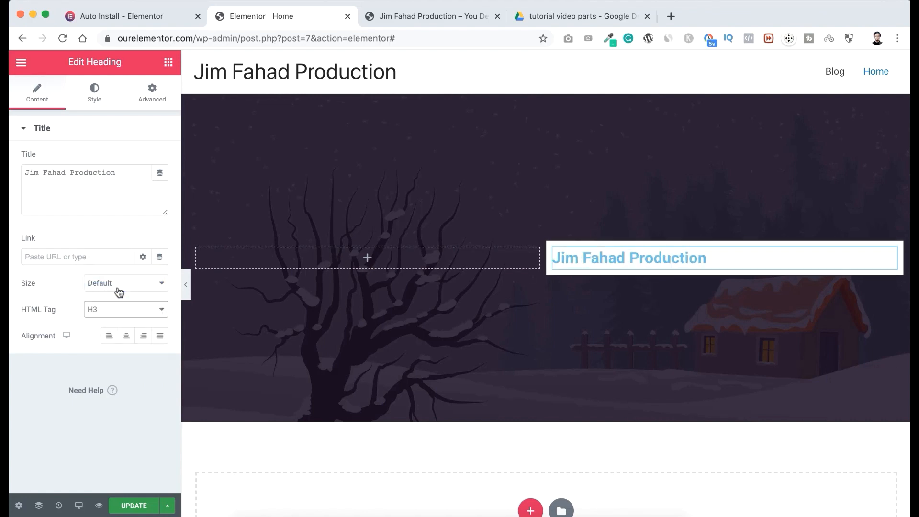
Try right alignment on the heading, and finish with it centered in its column.
click(126, 339)
click(139, 340)
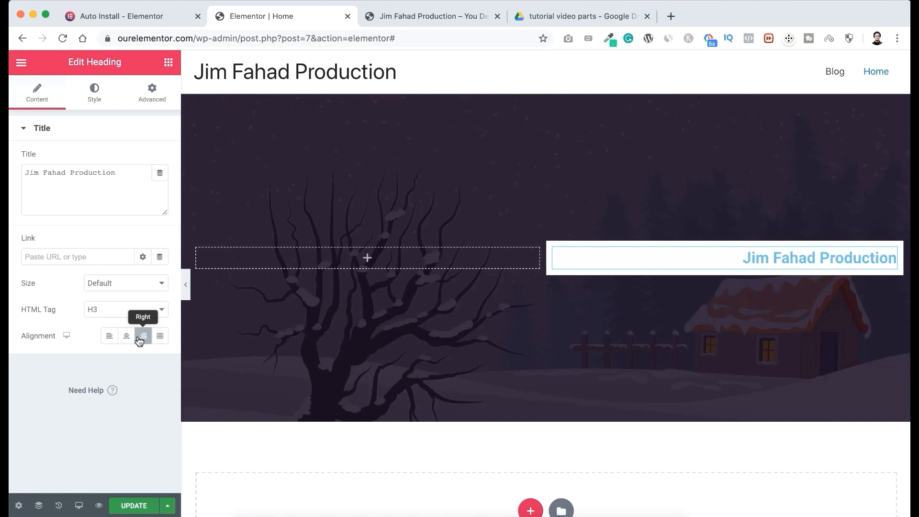
click(127, 338)
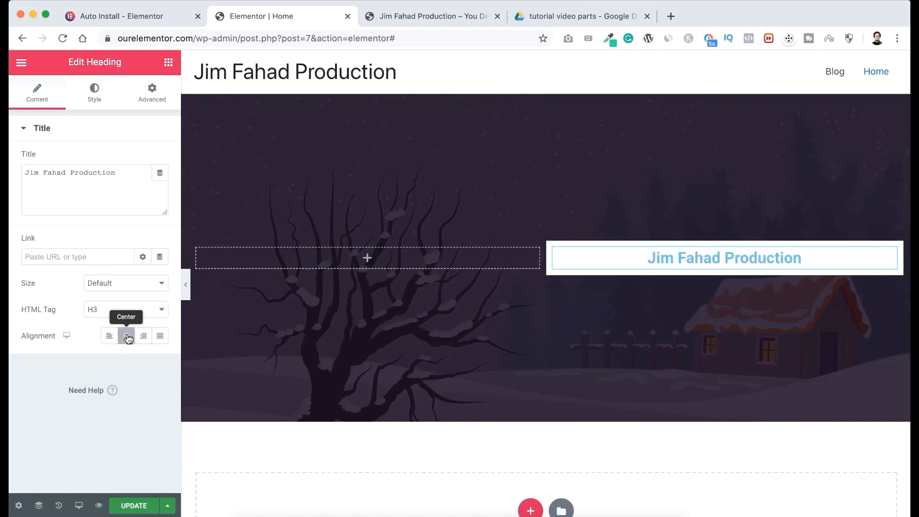
Set the heading's text color to a fully saturated bright red-orange.
click(95, 94)
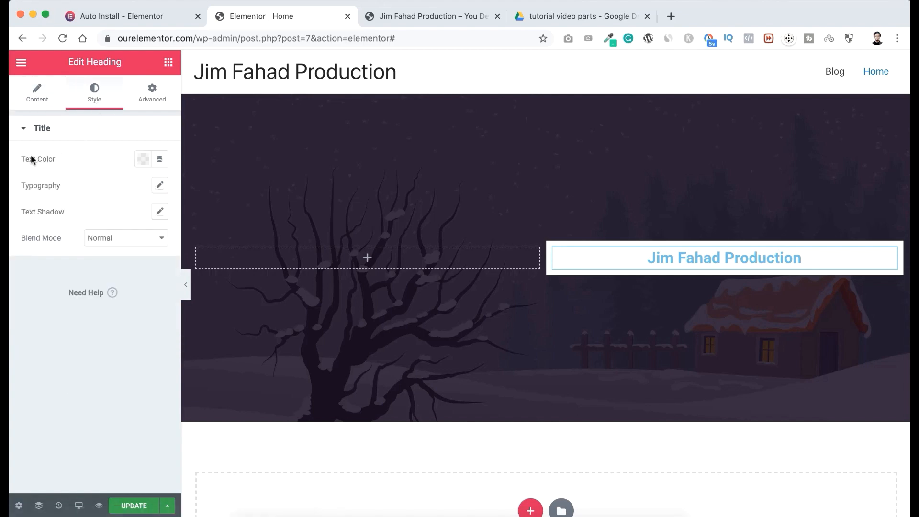
click(143, 159)
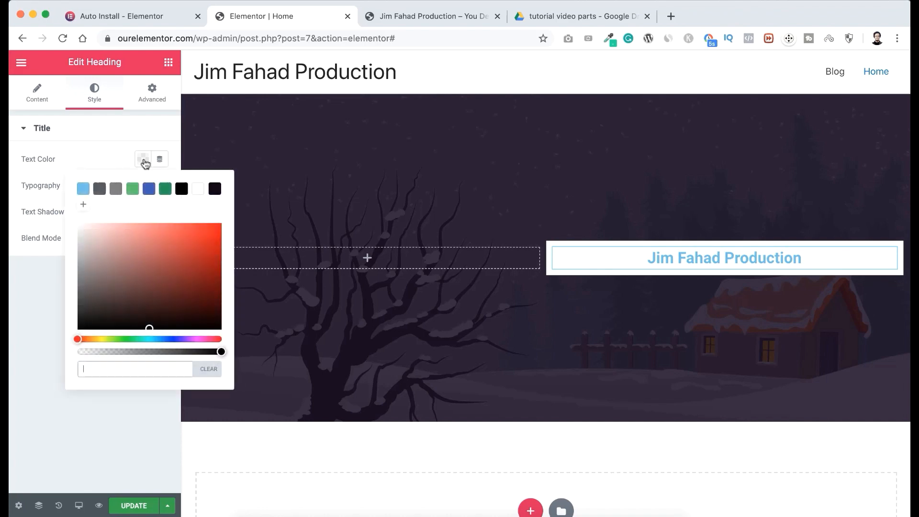
click(166, 258)
drag(173, 257, 221, 225)
click(118, 155)
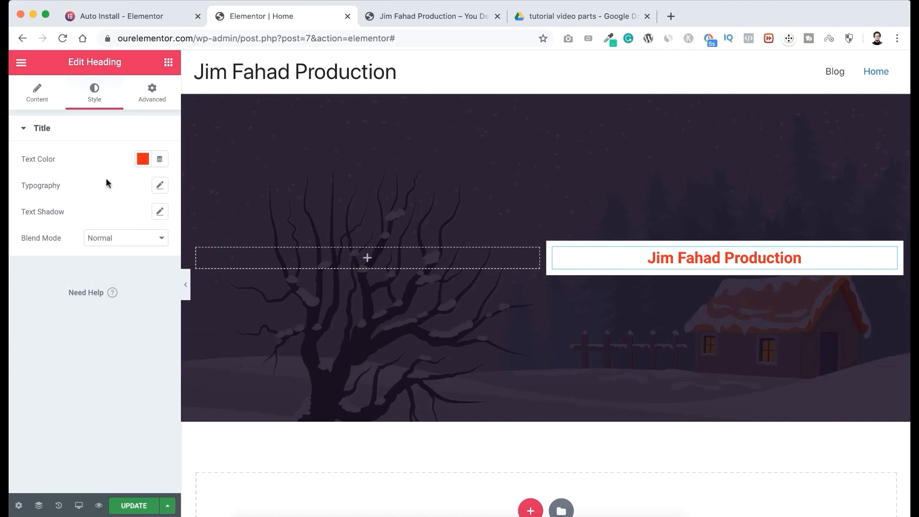
Try the ABeeZee font family for the heading's typography, and set the family to Poppins.
click(160, 187)
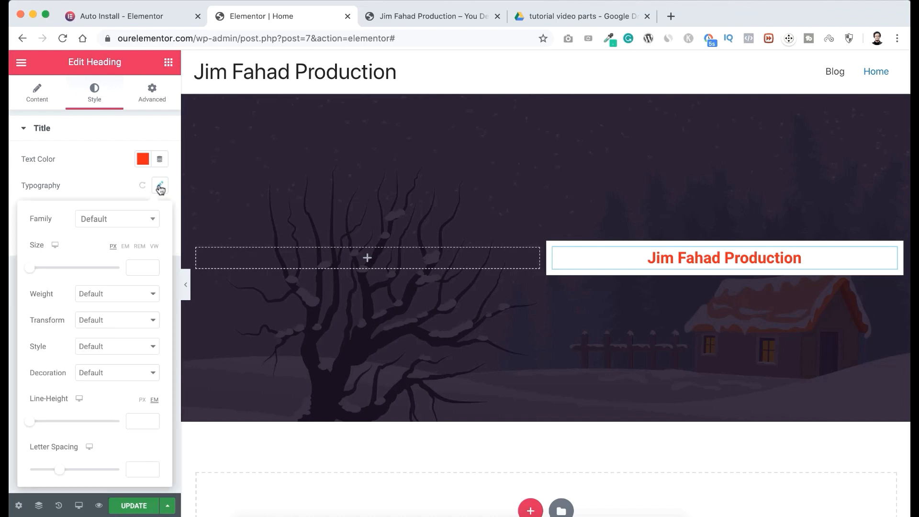
click(125, 222)
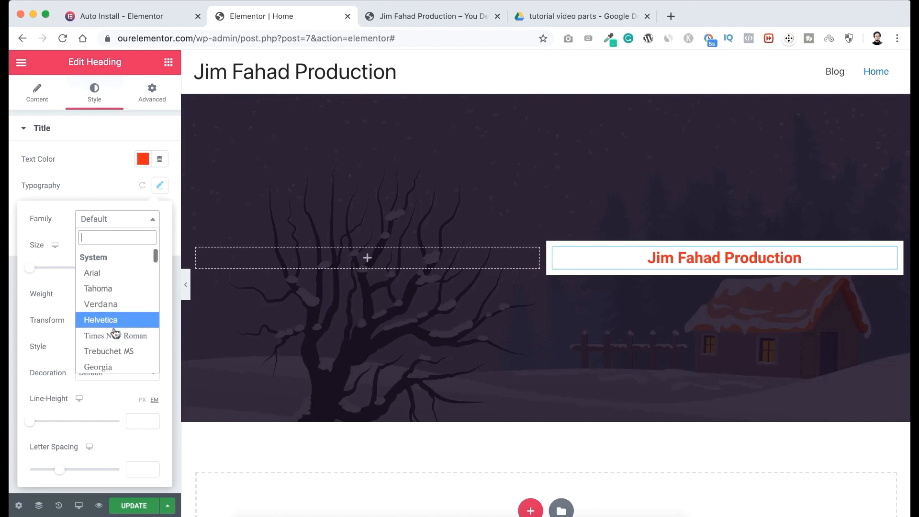
scroll(115, 331, down, 5)
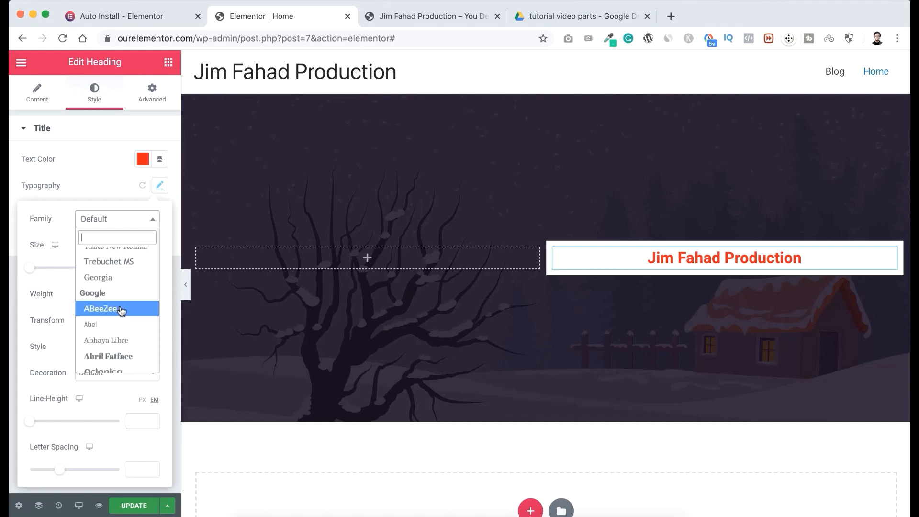
click(115, 310)
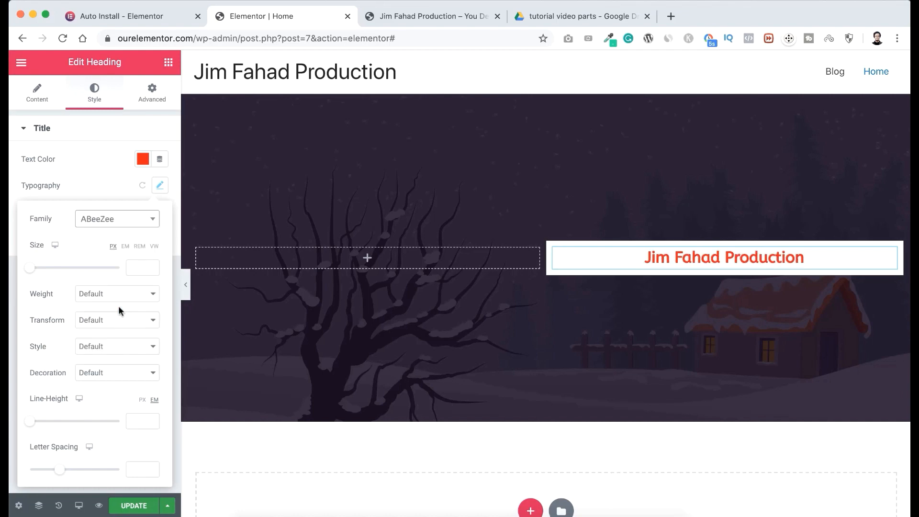
click(123, 225)
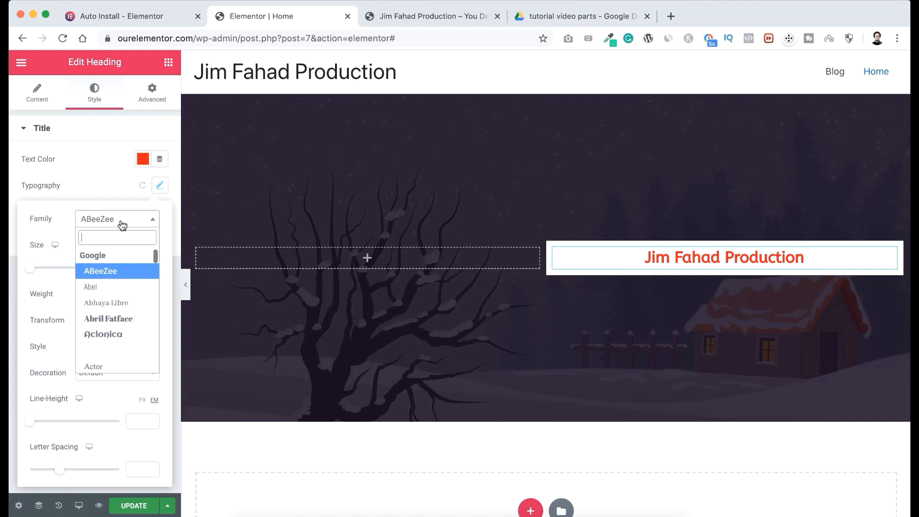
text(poppin)
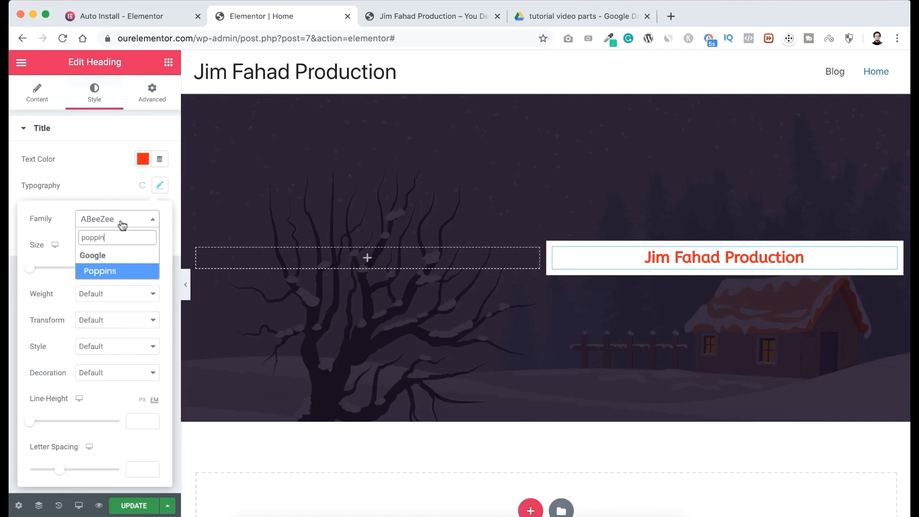
click(102, 271)
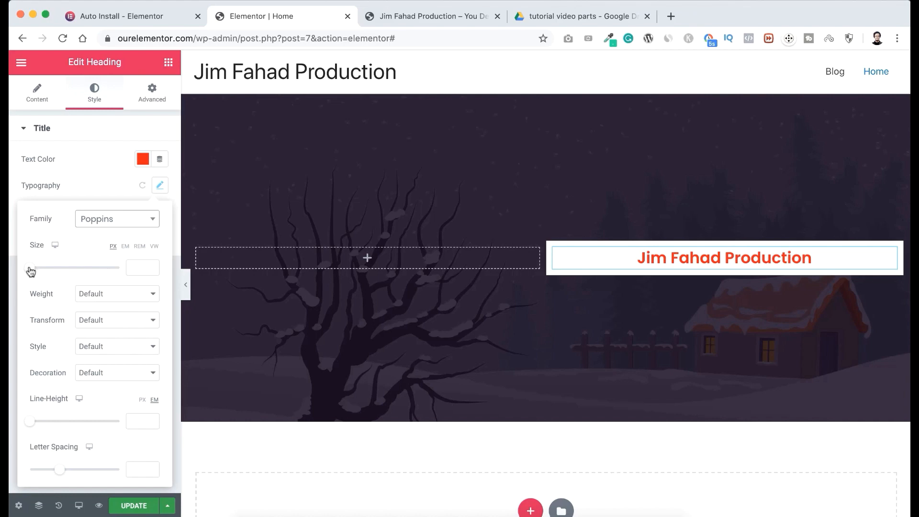
Set the heading's typography to size 30 px and weight 900 with the Uppercase transform.
mouse_move(30, 269)
mouse_down()
mouse_move(54, 271)
mouse_move(44, 273)
mouse_up()
click(106, 294)
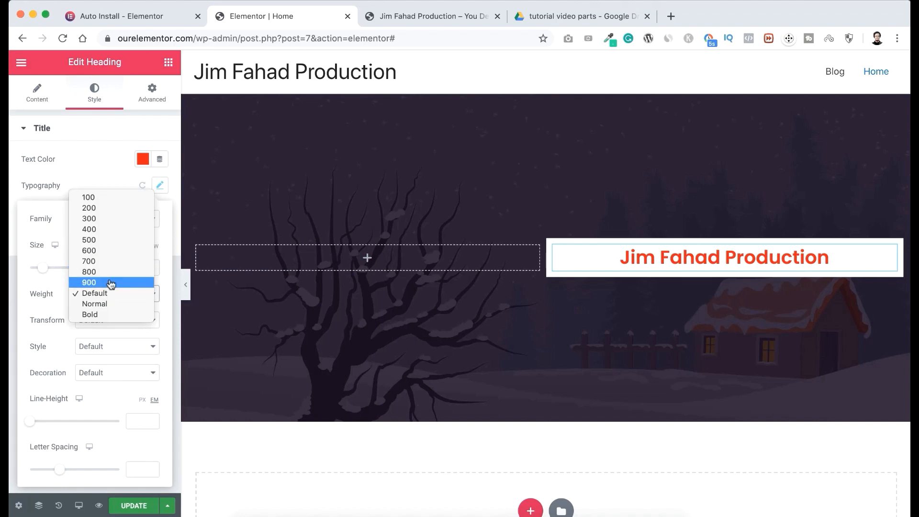
click(97, 284)
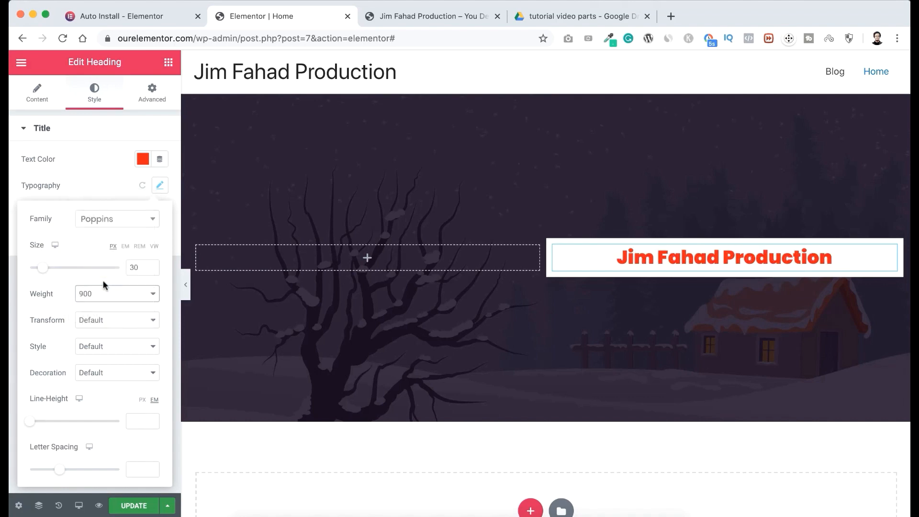
click(100, 322)
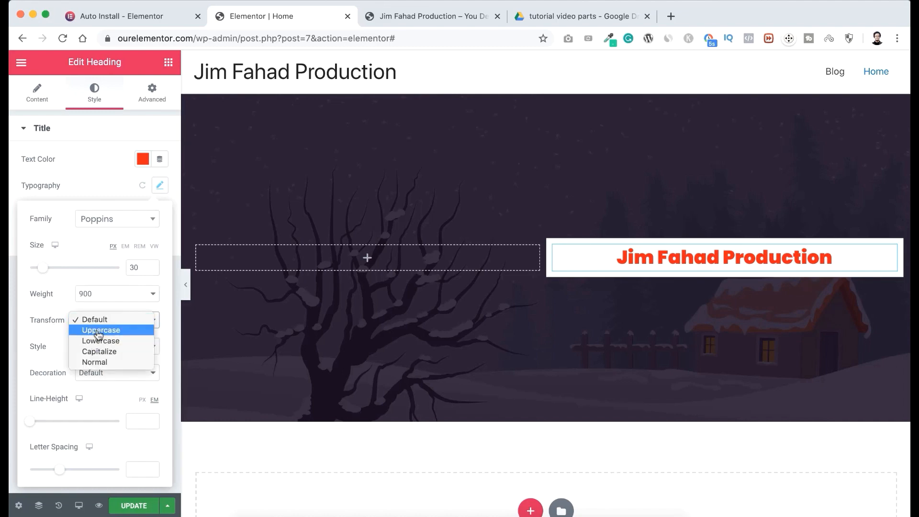
click(98, 332)
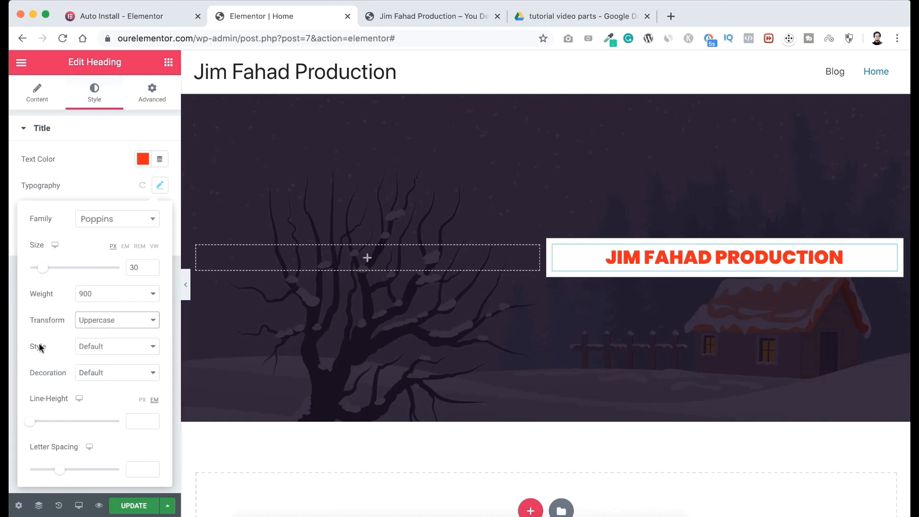
Make the heading italic with a line height of 1.1 em and letter spacing of 0.6.
click(91, 351)
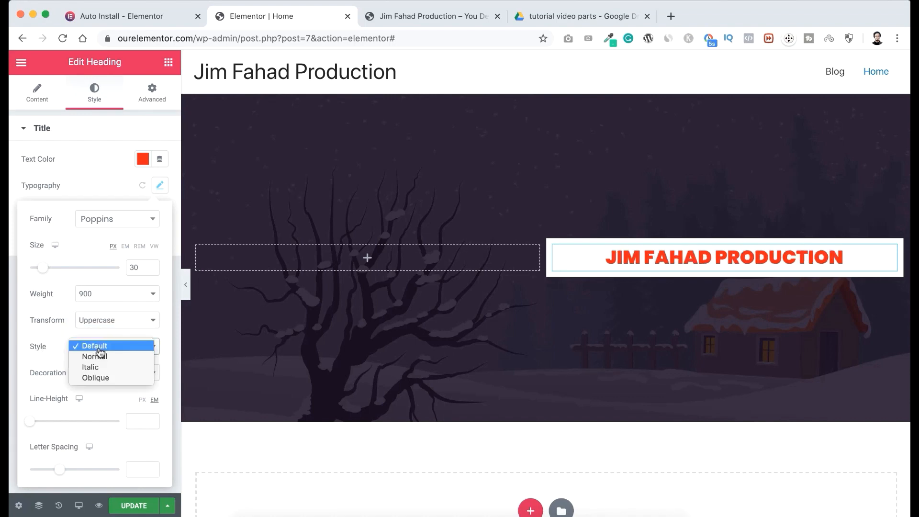
click(99, 368)
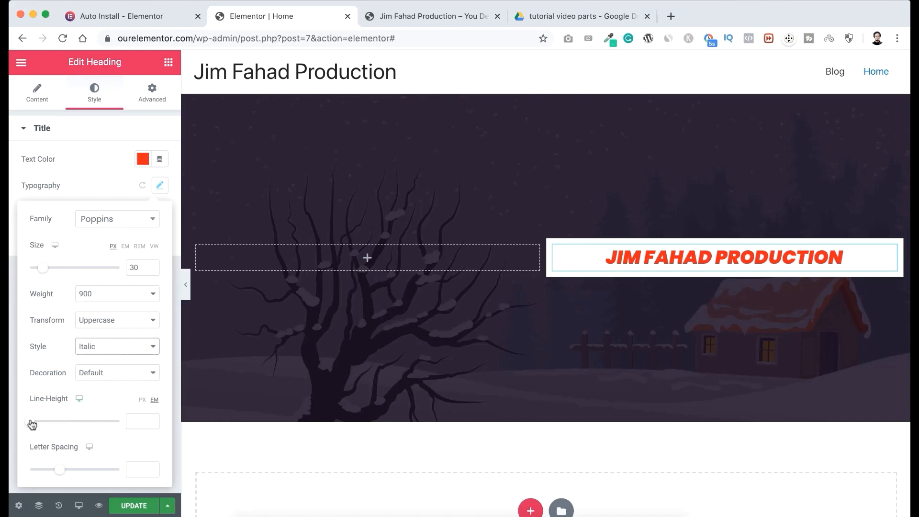
drag(32, 425, 39, 423)
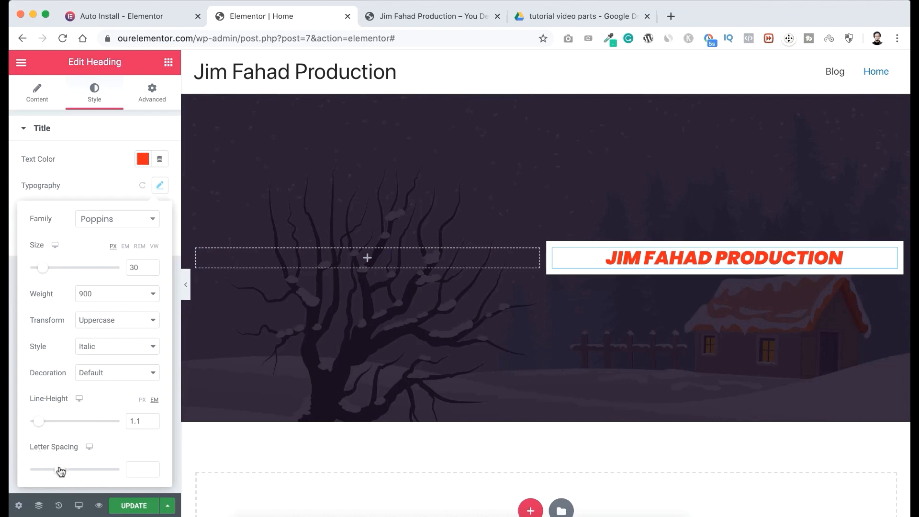
mouse_move(60, 469)
mouse_down()
mouse_move(85, 470)
mouse_move(64, 472)
mouse_up()
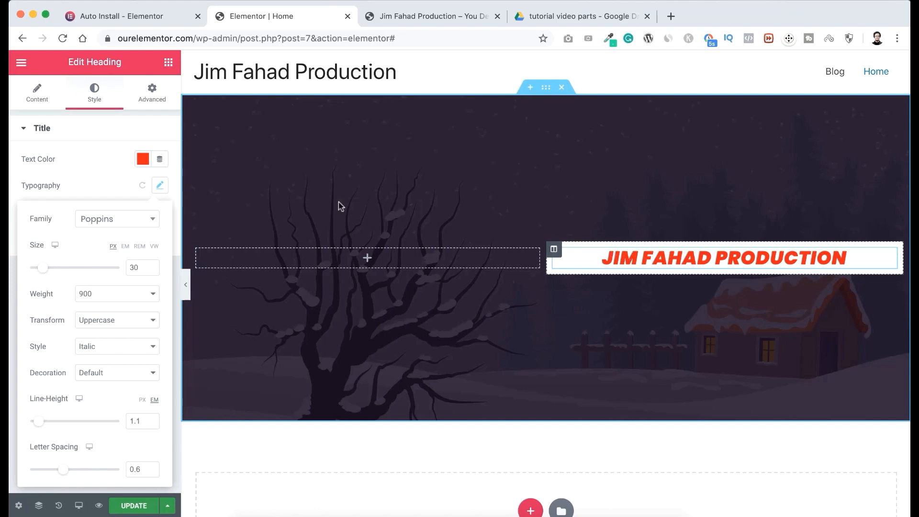
Add a Text Editor widget below the heading in the white column, keeping its Lorem ipsum placeholder text.
click(168, 63)
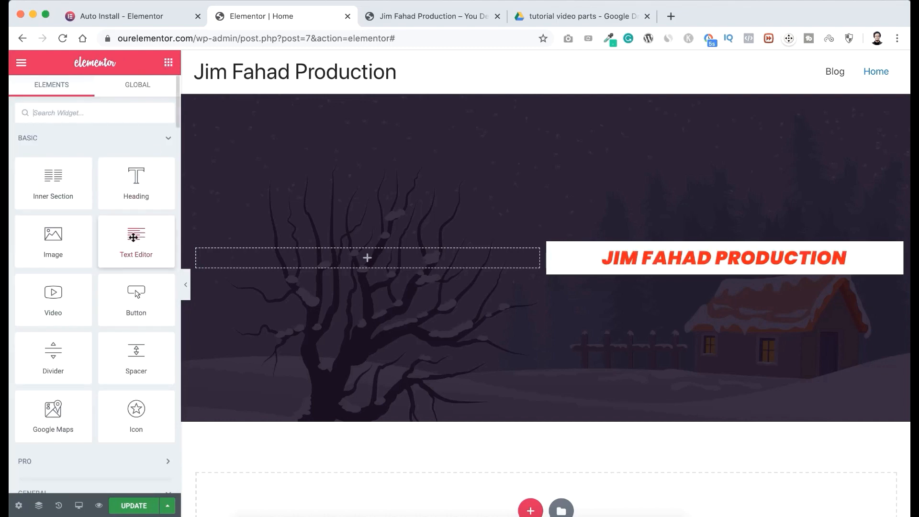
drag(134, 238, 701, 261)
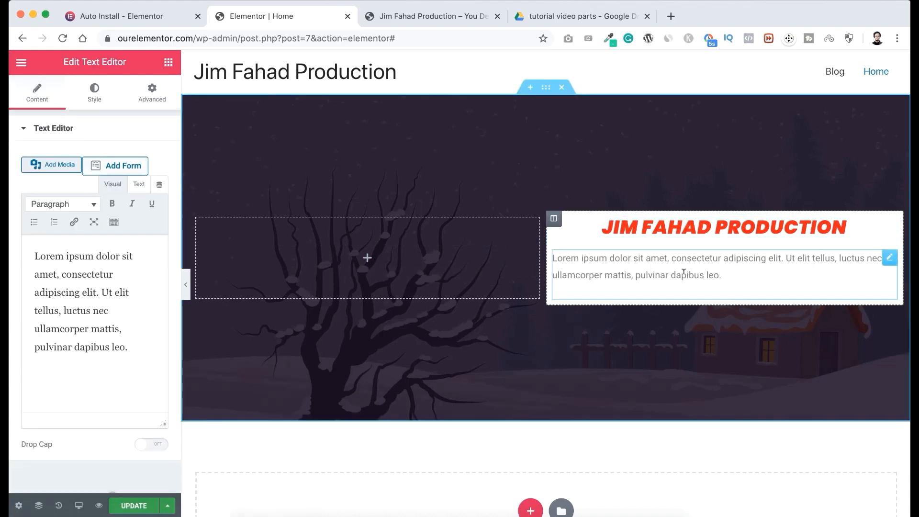
triple_click(617, 259)
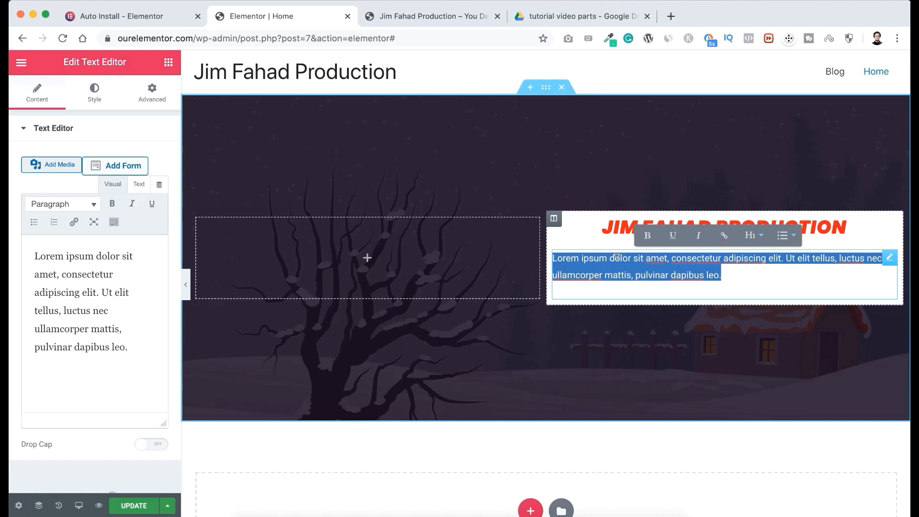
click(617, 259)
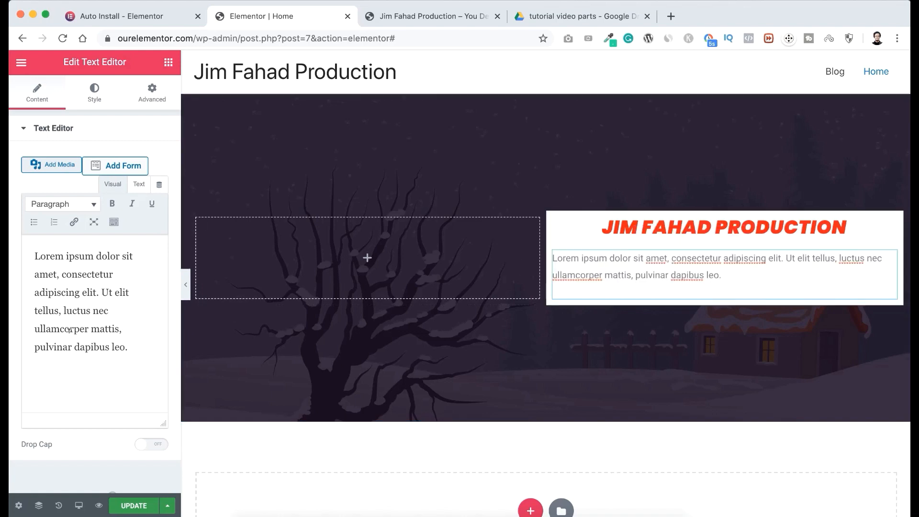
drag(31, 251, 142, 370)
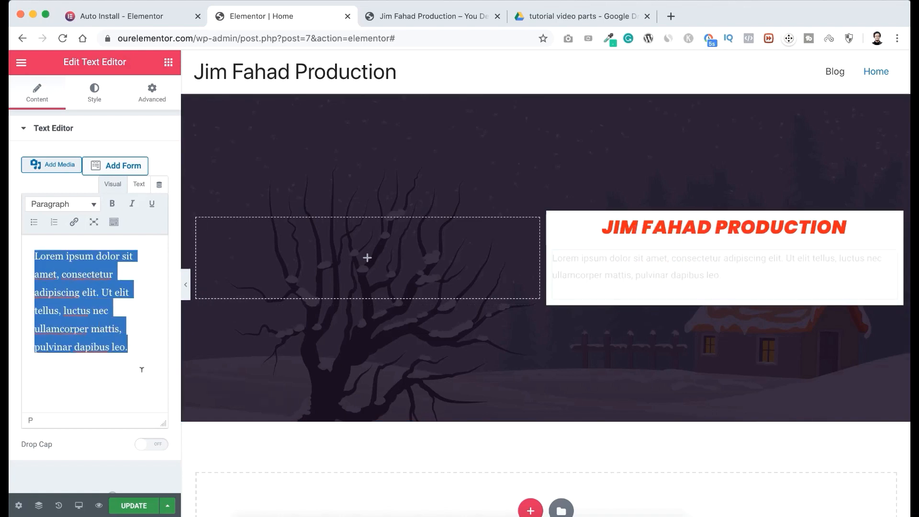
Add a Button widget below the text paragraph in the white column and align it to the center.
click(169, 63)
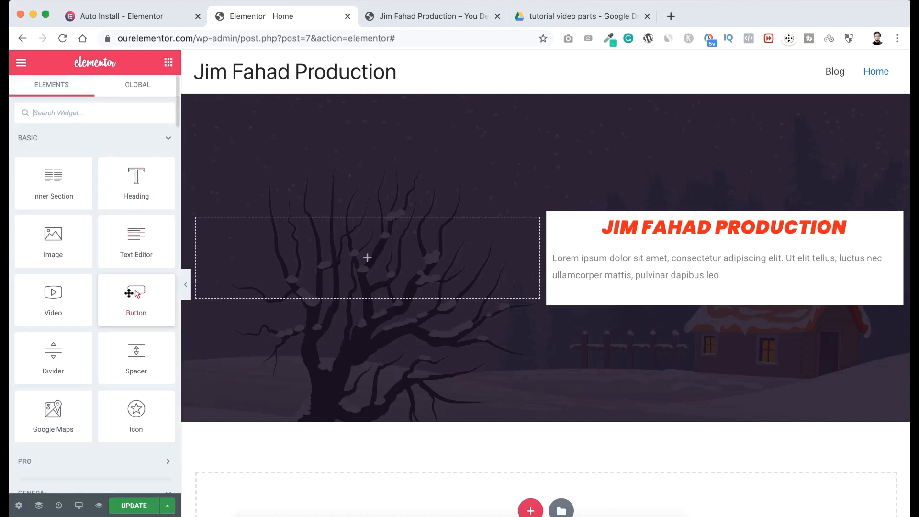
drag(135, 294, 717, 287)
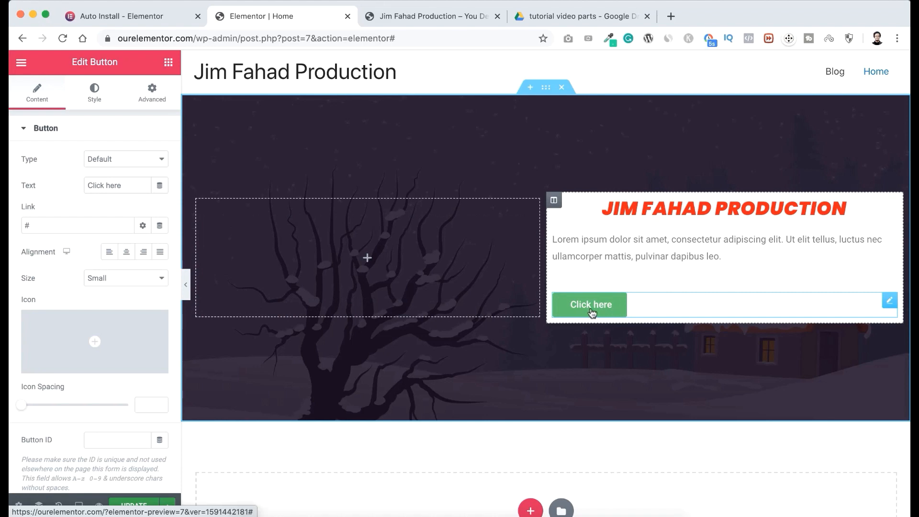
click(127, 254)
click(144, 254)
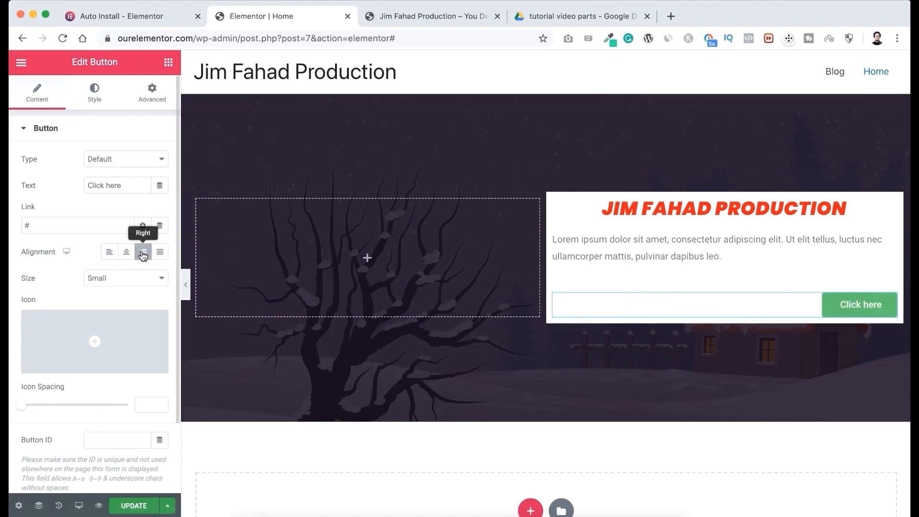
click(127, 252)
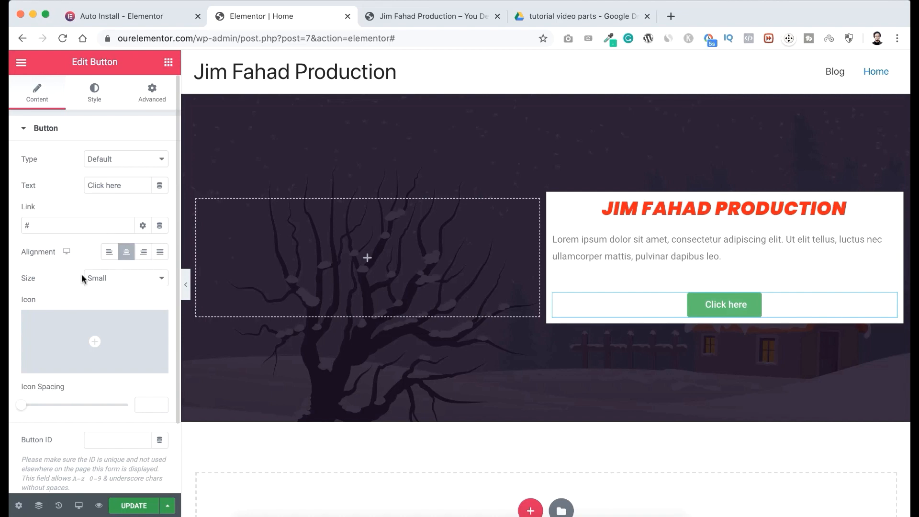
Try the Medium and Large sizes on the button, and return it to Small.
click(118, 282)
click(119, 289)
click(117, 281)
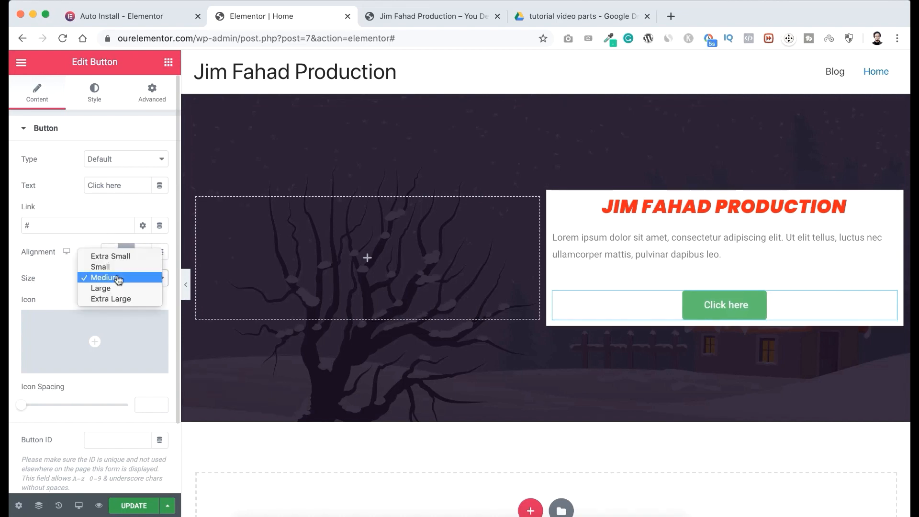
click(118, 287)
click(119, 286)
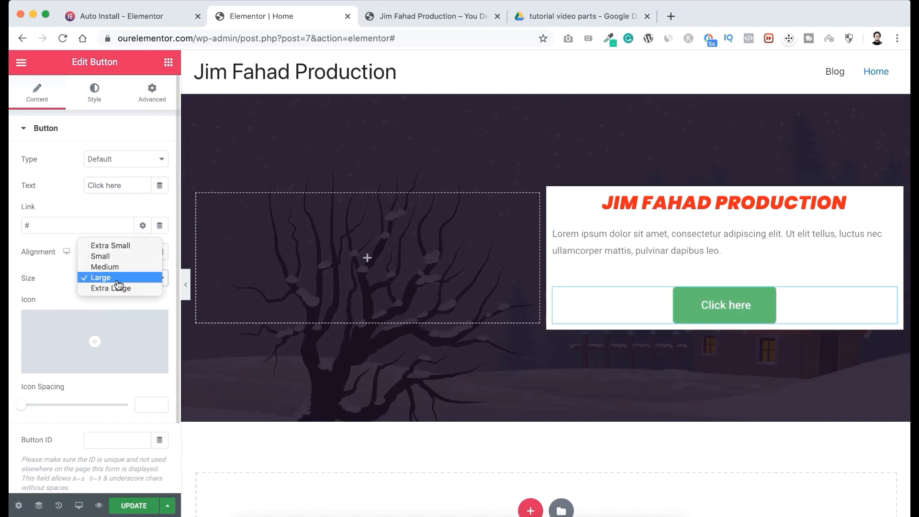
click(114, 261)
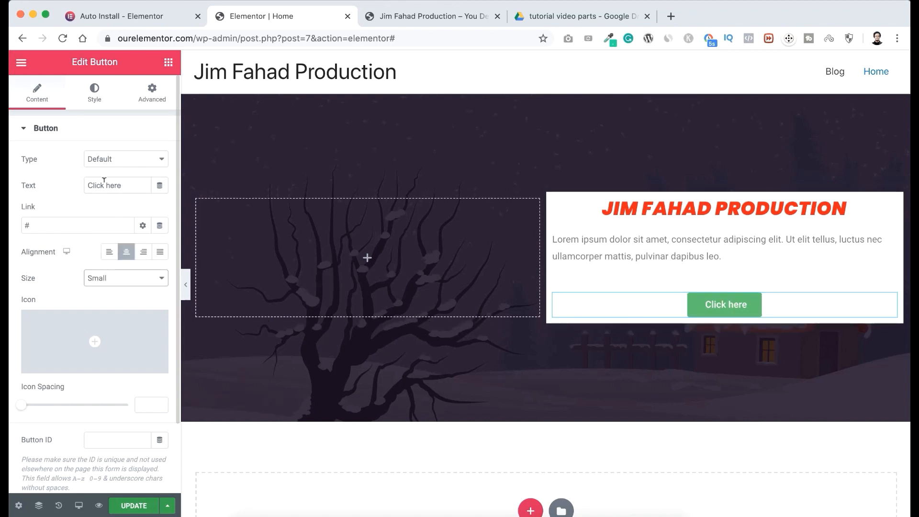
Change the button's text to "Contact Now", keeping # as its link.
drag(126, 183, 57, 180)
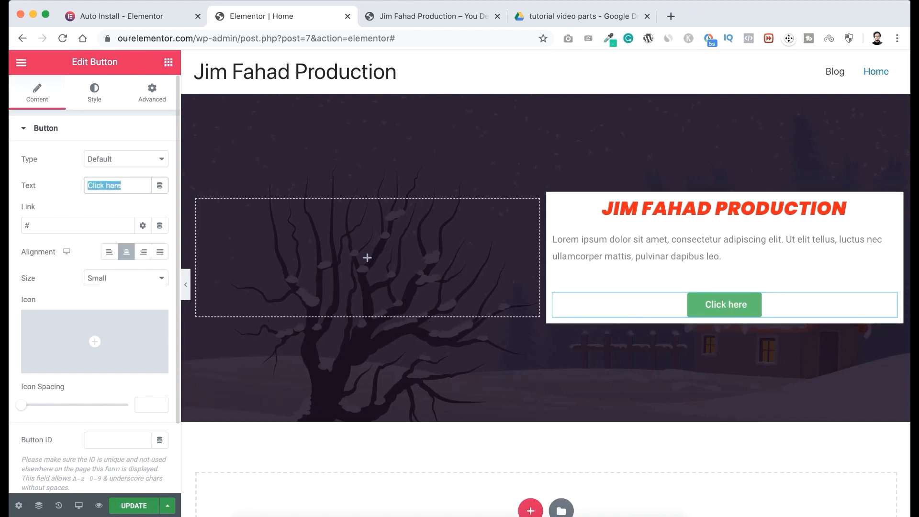
text(Contact Now)
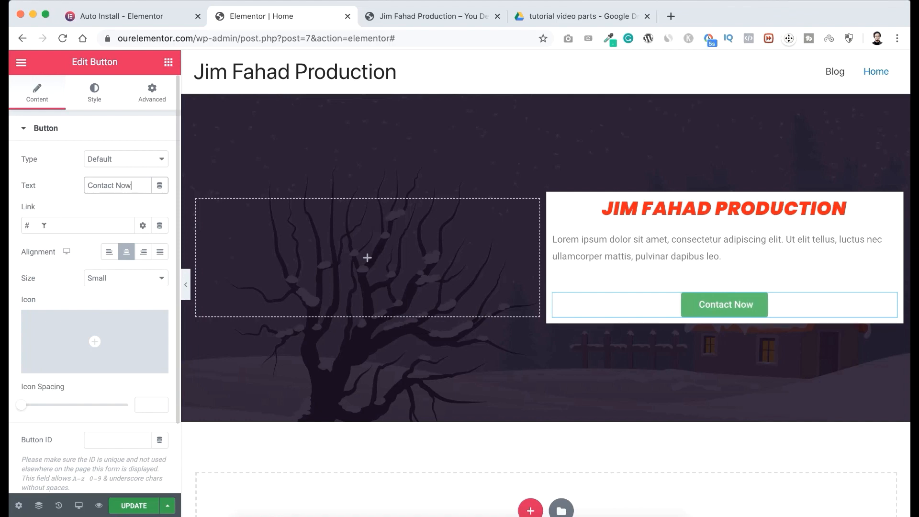
drag(34, 225, 13, 227)
click(59, 200)
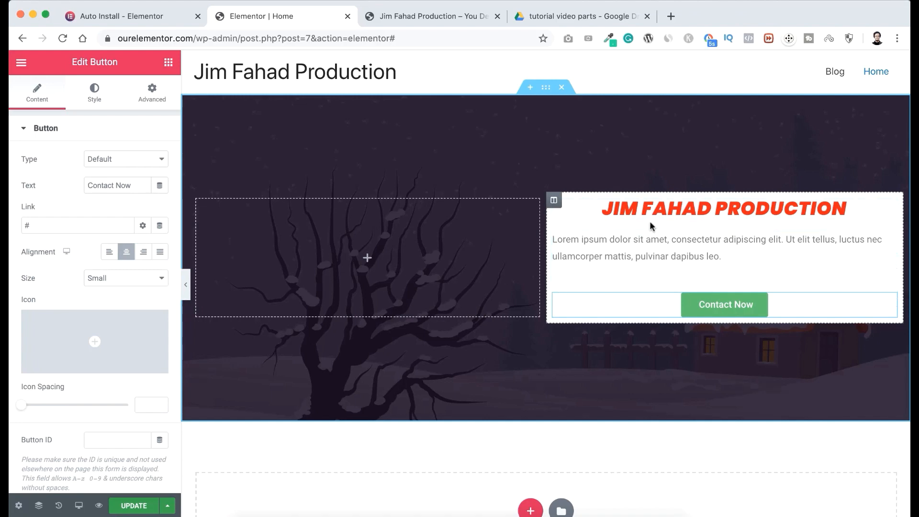
Set the white column's padding to 30 px on all four sides.
click(554, 202)
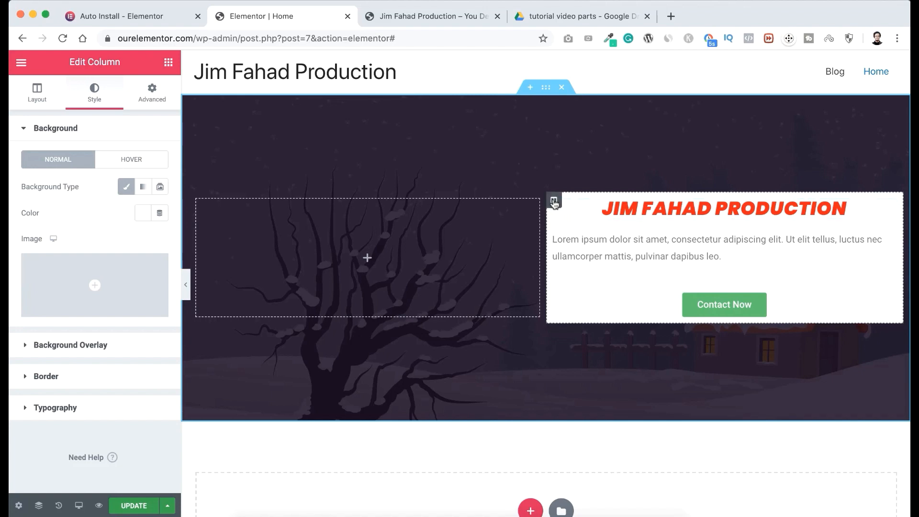
click(154, 96)
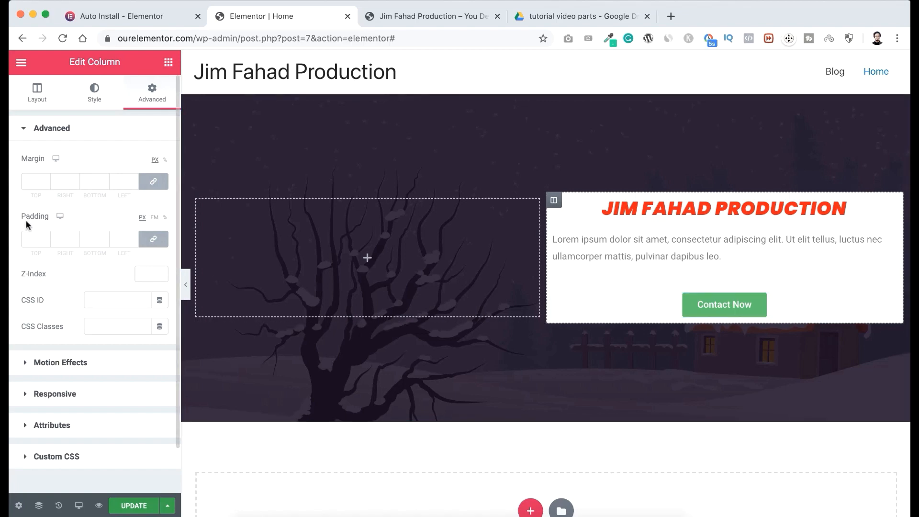
click(34, 238)
text(30)
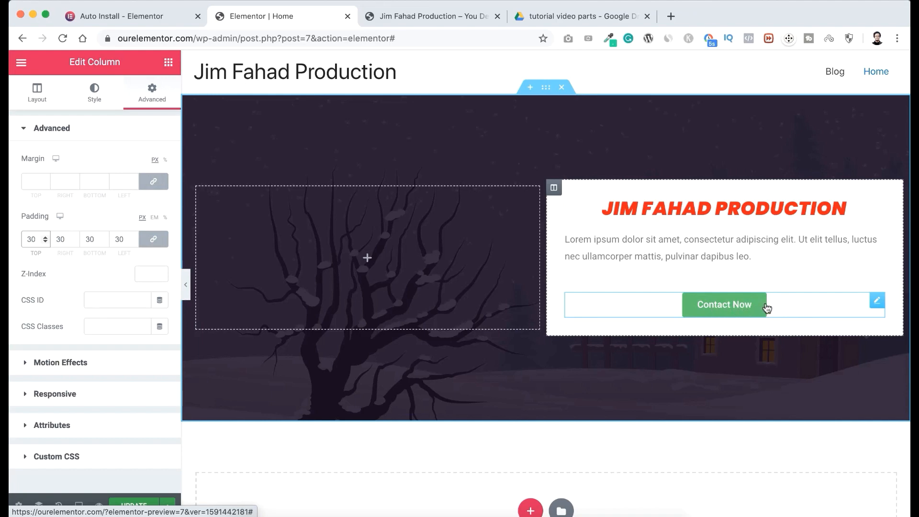
Examine the editing options of the button, heading, white column and banner section, covering their layout, style and advanced settings.
click(877, 302)
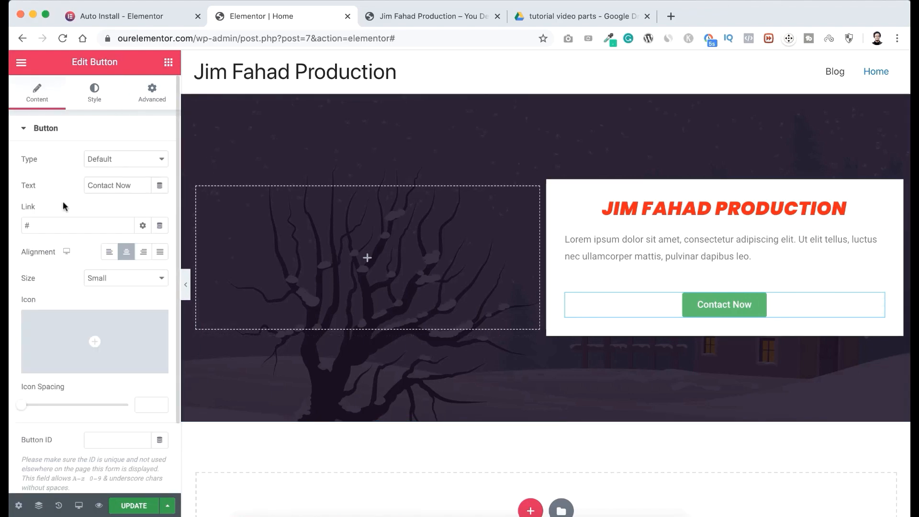
click(95, 91)
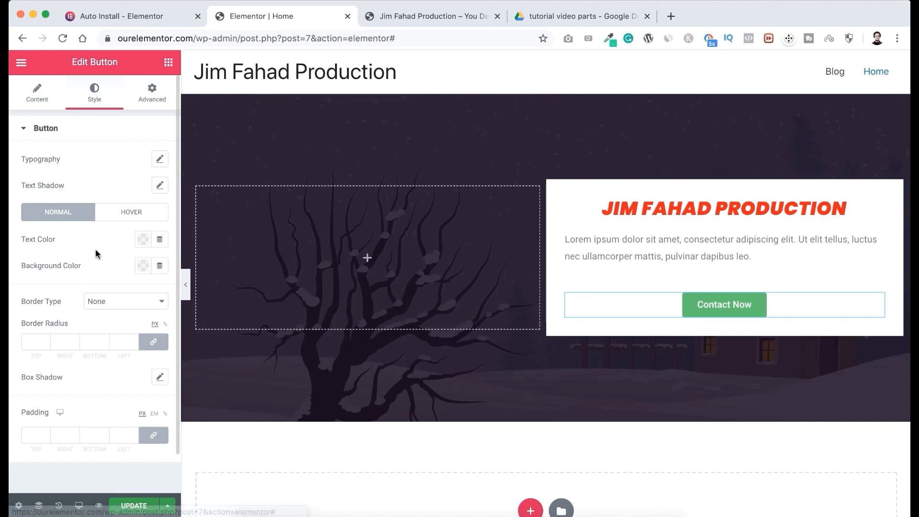
click(158, 92)
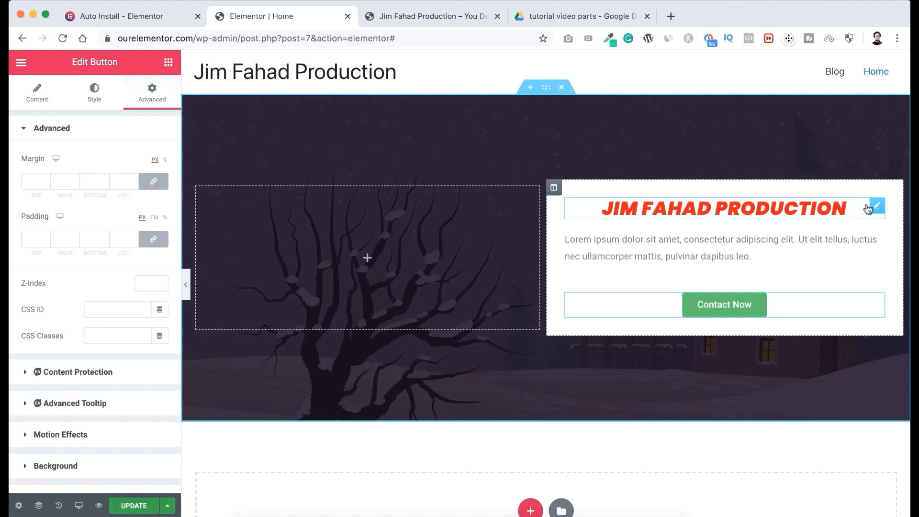
click(878, 207)
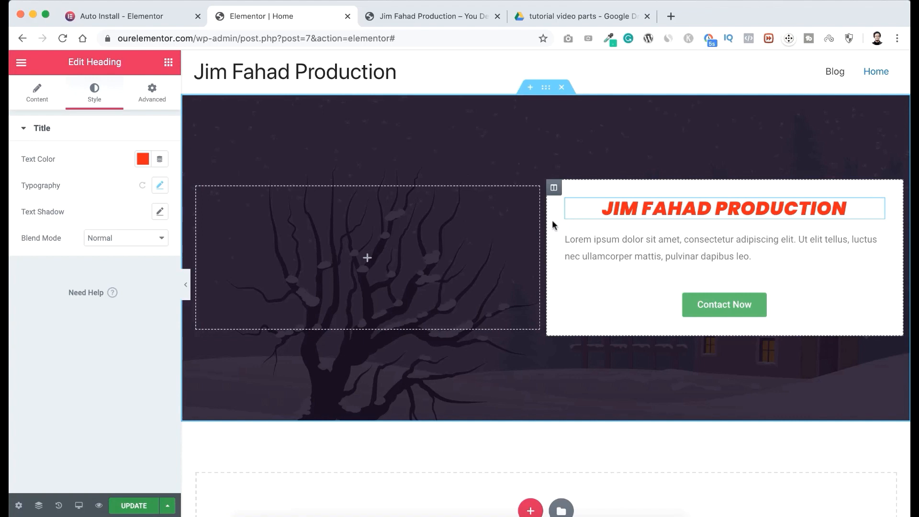
click(554, 189)
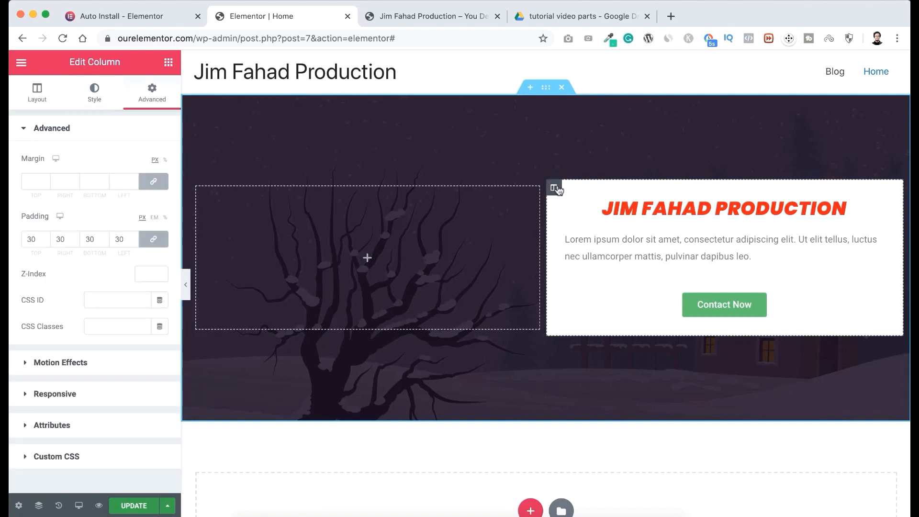
click(38, 94)
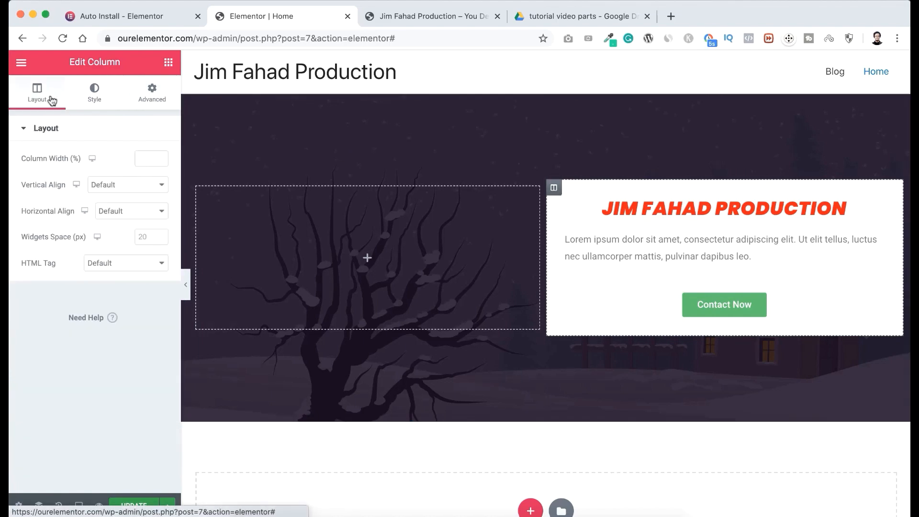
click(94, 94)
click(150, 94)
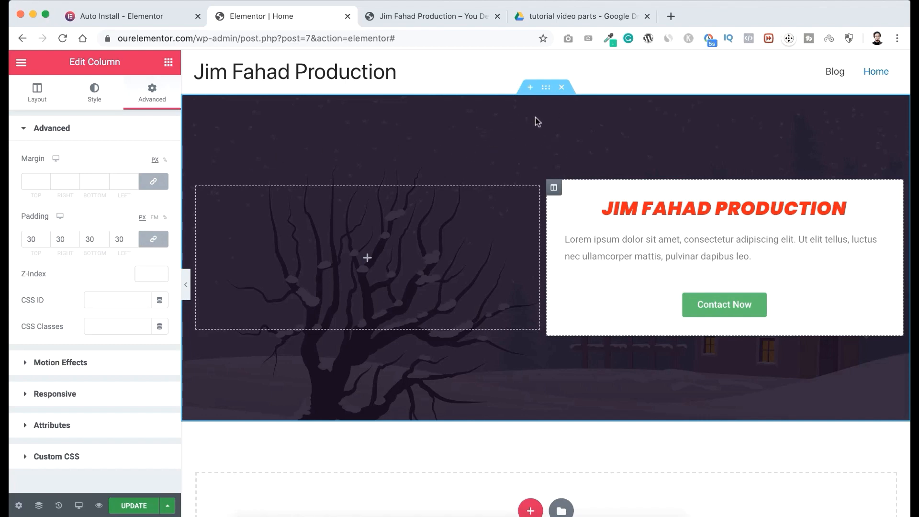
click(547, 90)
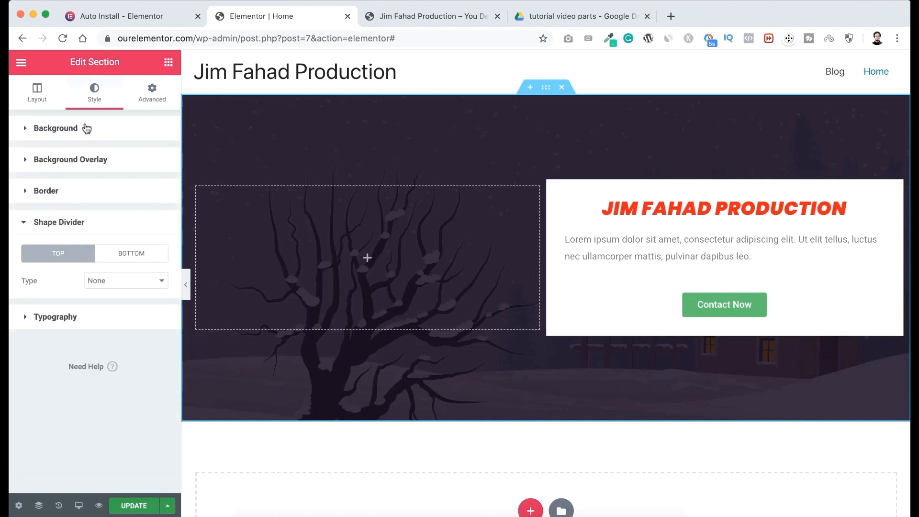
click(37, 96)
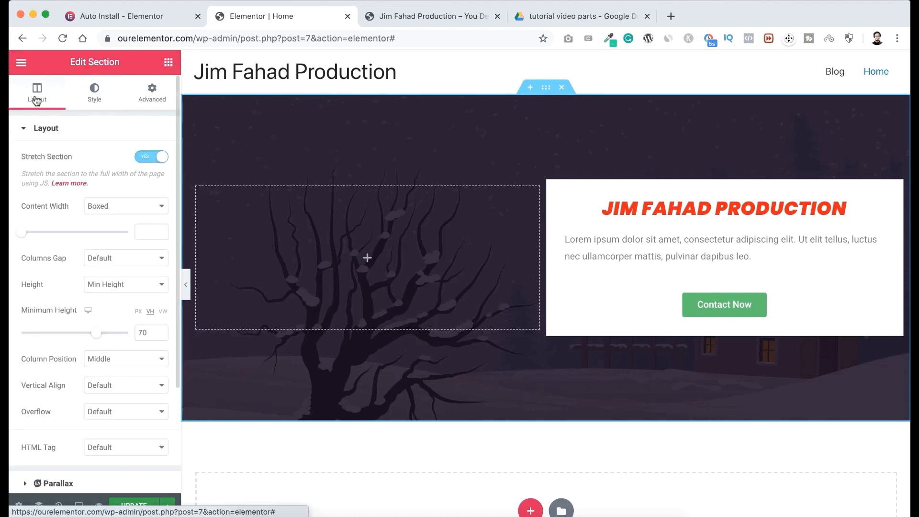
click(93, 98)
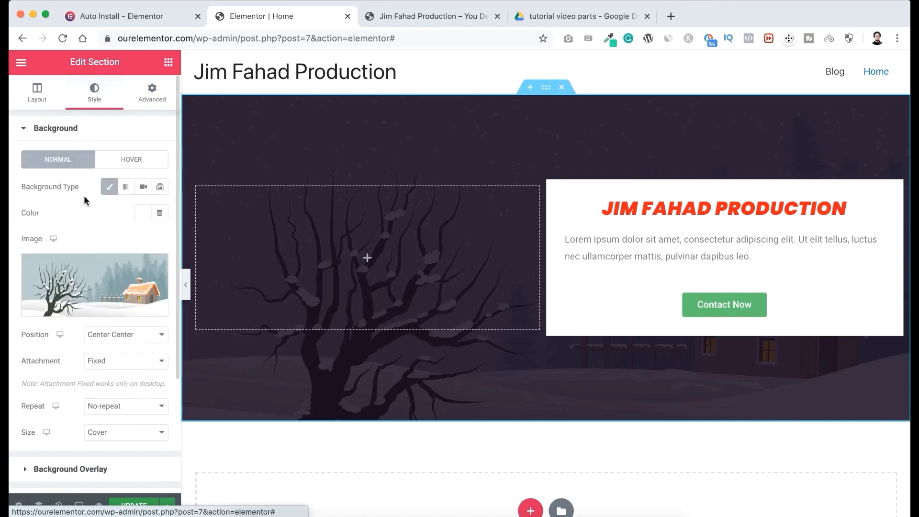
click(153, 99)
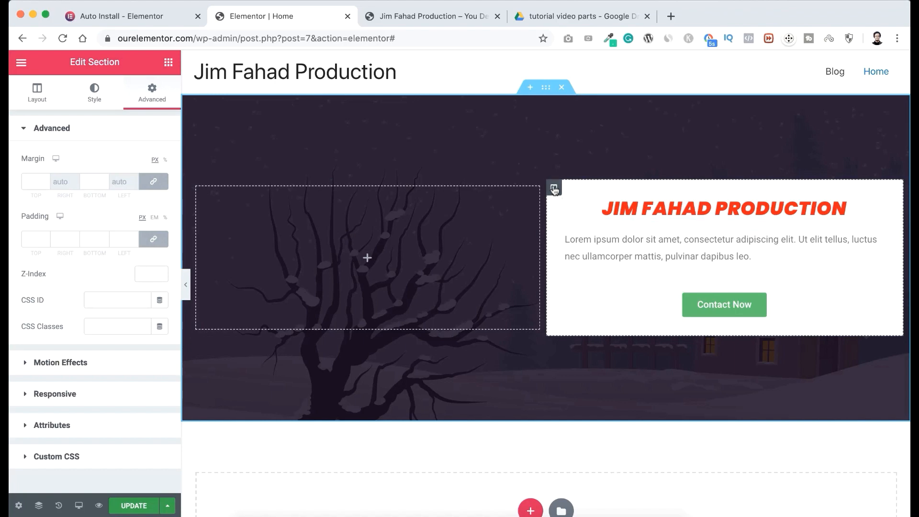
Try swapping the white column with the empty one and moving the button into the empty column, undoing each move.
drag(554, 189, 289, 231)
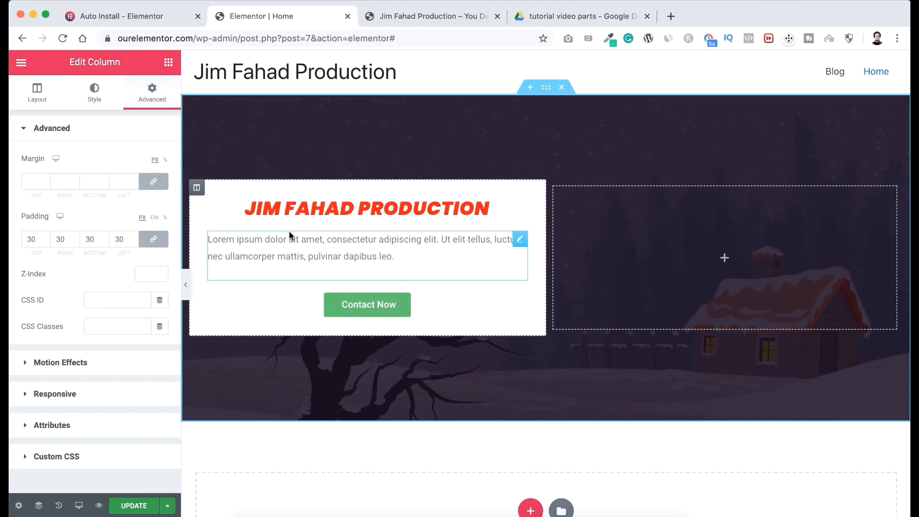
key(super+z)
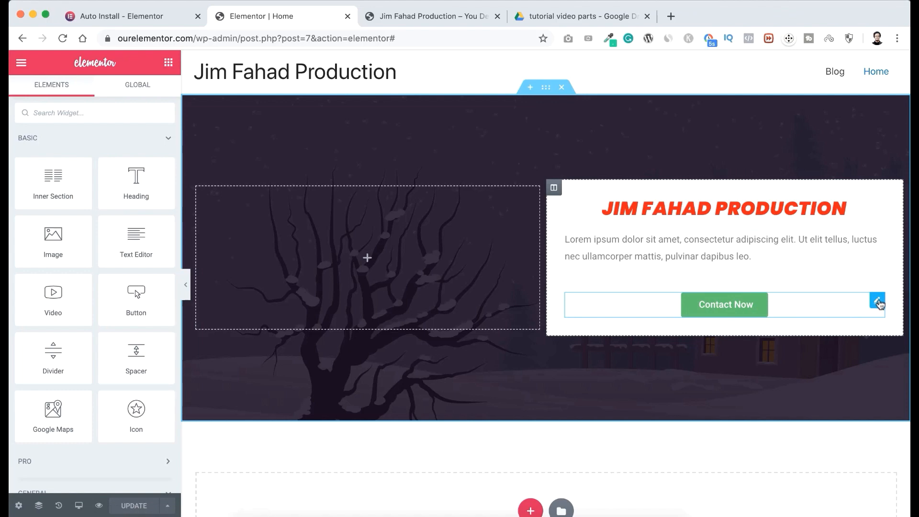
drag(879, 304, 473, 266)
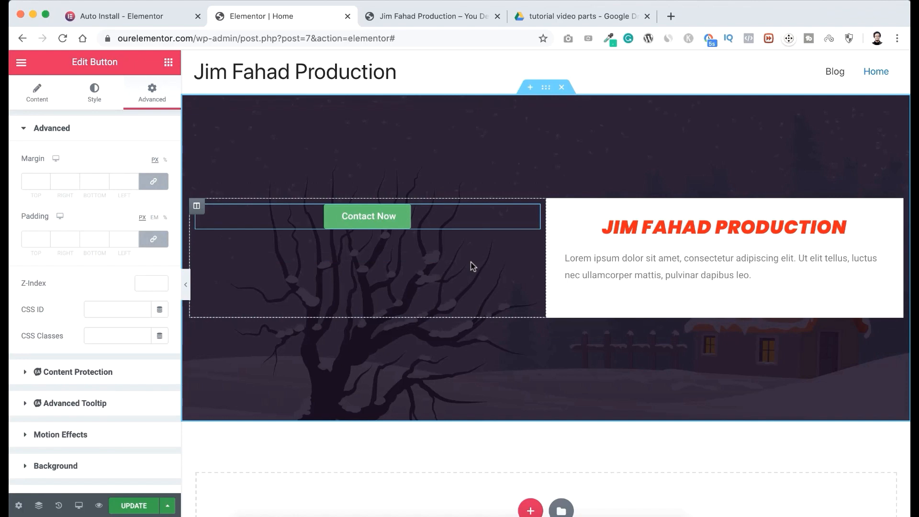
key(super+z)
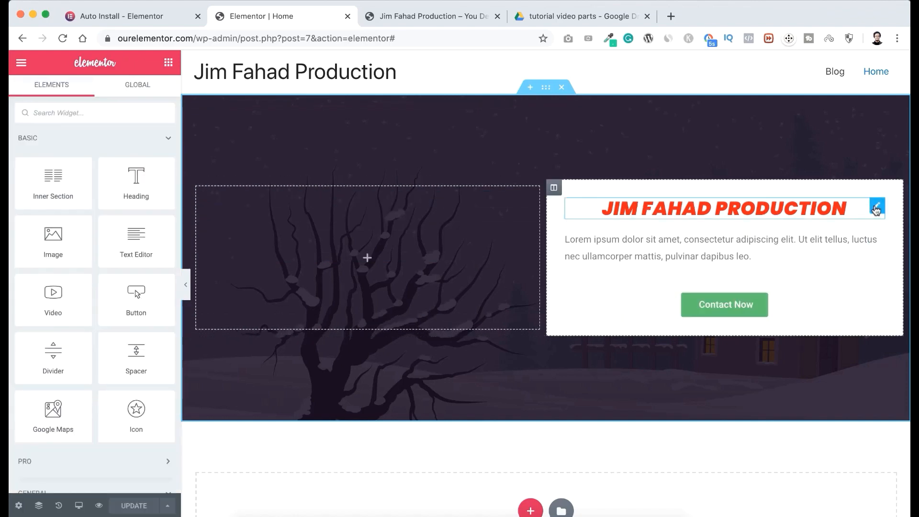
Duplicate the heading in the white column and change the copy's text to "Let's go!!!".
right_click(876, 210)
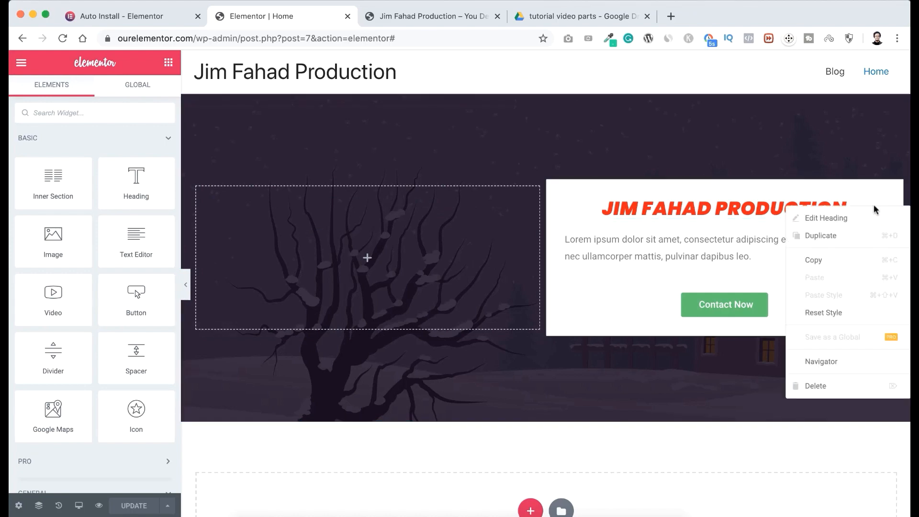
click(836, 241)
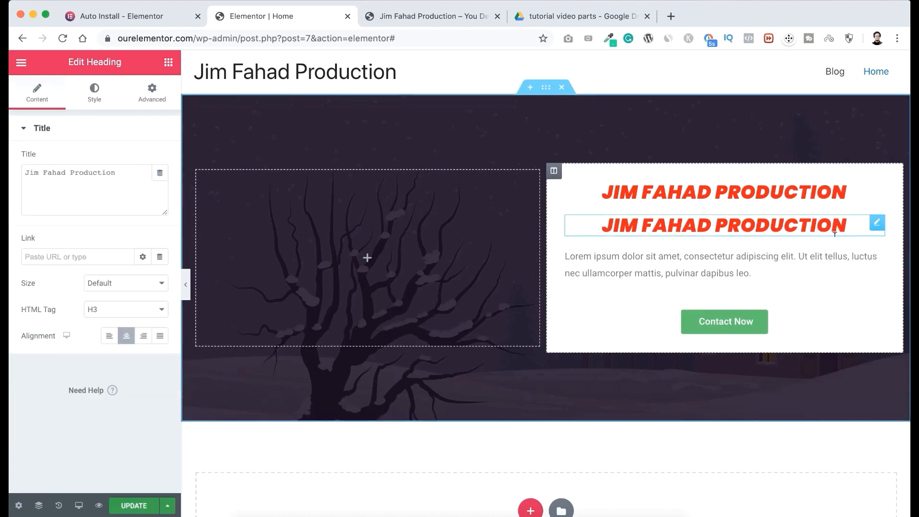
triple_click(690, 223)
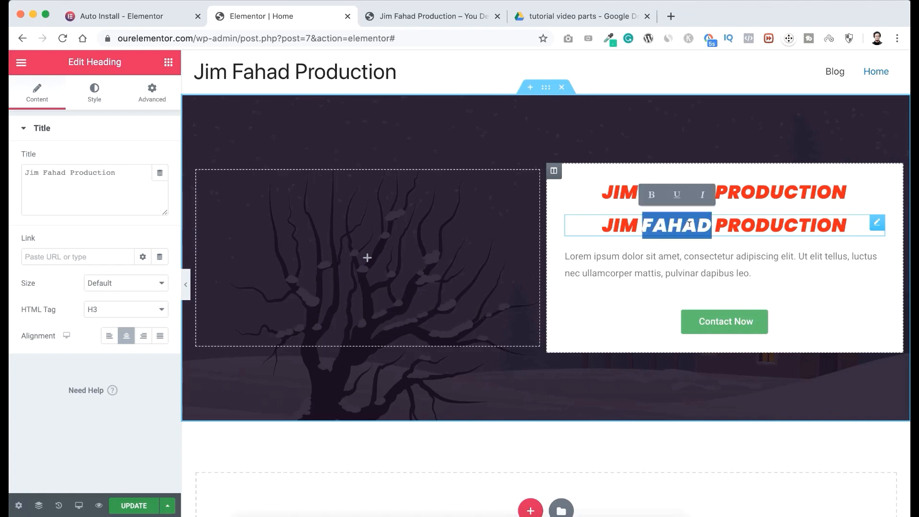
text(Let's go!!!)
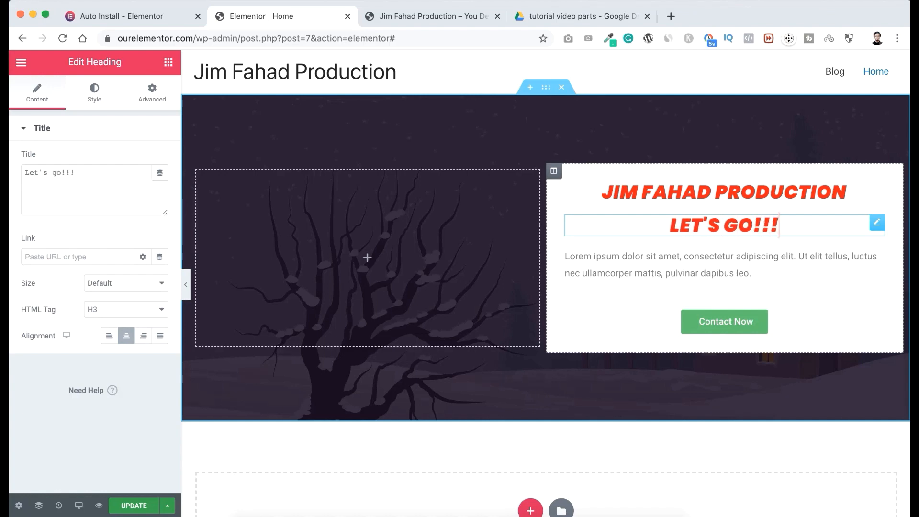
Delete the "Let's go!!!" heading and the whole white column from the banner section.
right_click(878, 227)
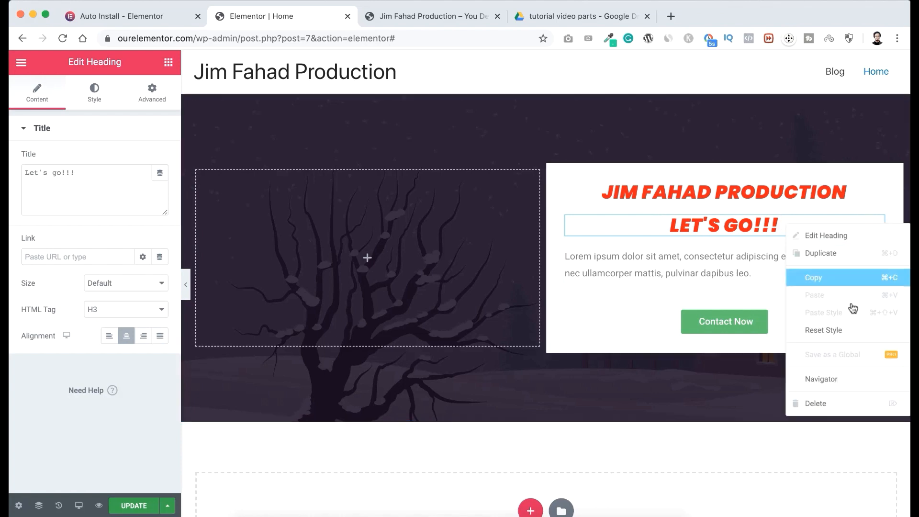
click(828, 403)
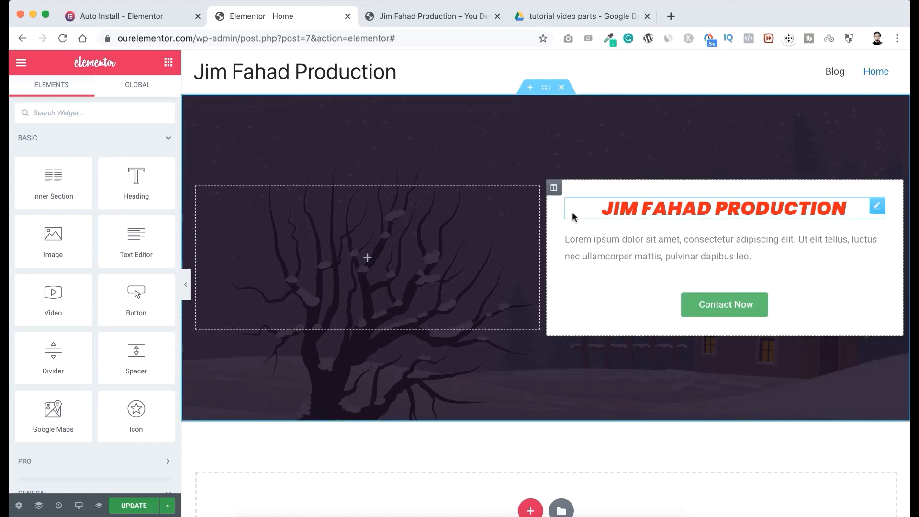
right_click(555, 190)
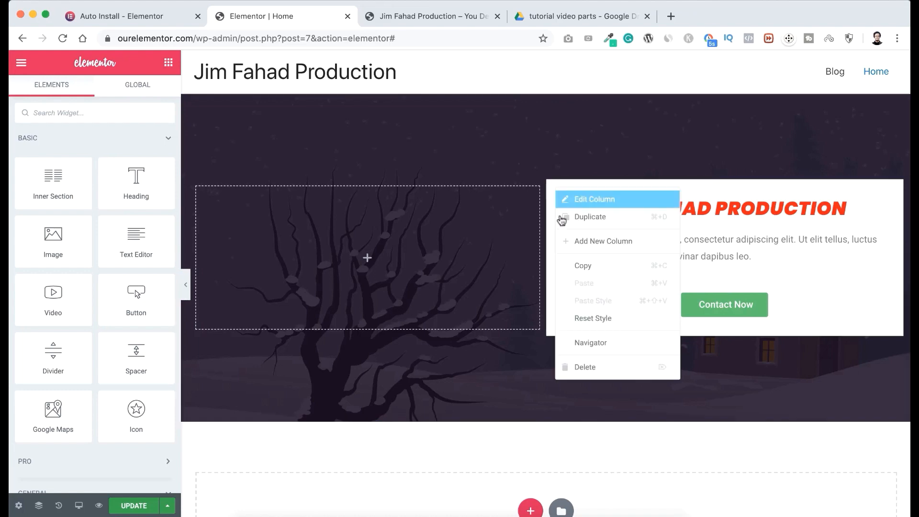
click(581, 369)
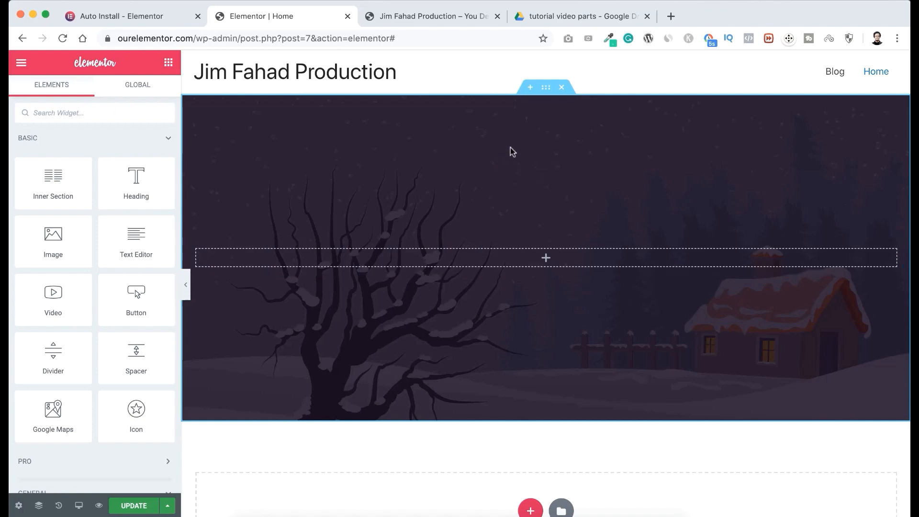
Set the banner section's minimum height to 100 VH.
click(546, 89)
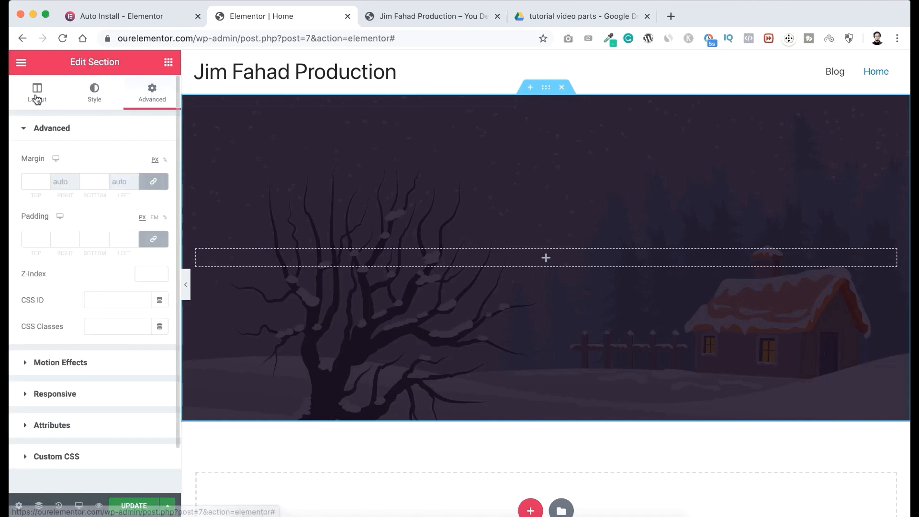
click(37, 93)
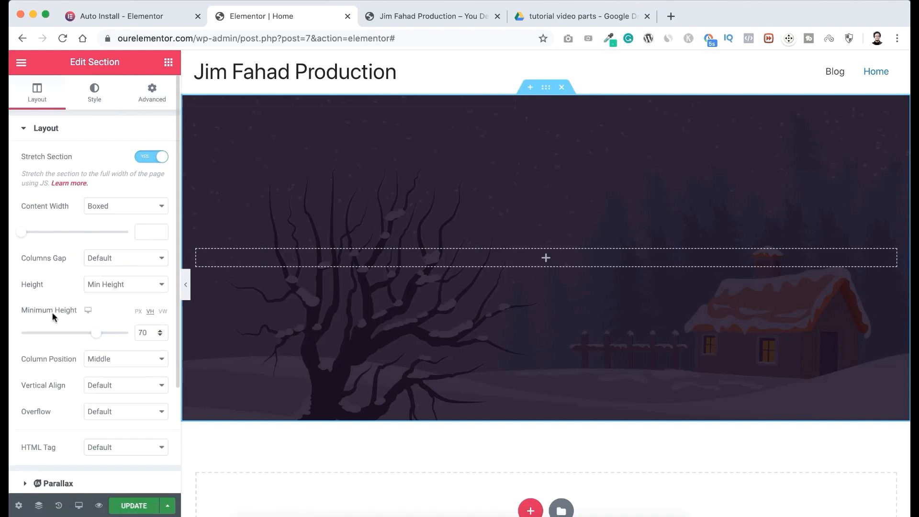
drag(98, 335, 135, 330)
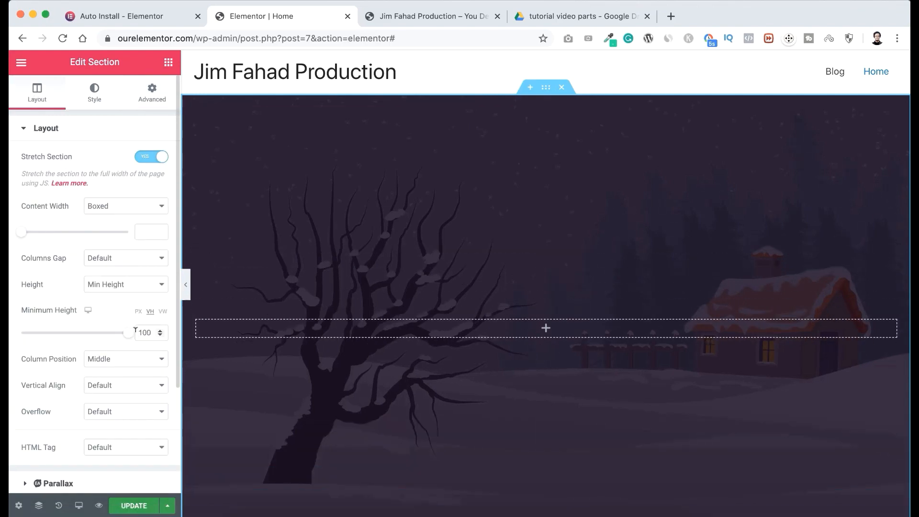
Add an Image widget to the empty column of the banner section.
scroll(316, 395, down, 2)
scroll(316, 394, up, 2)
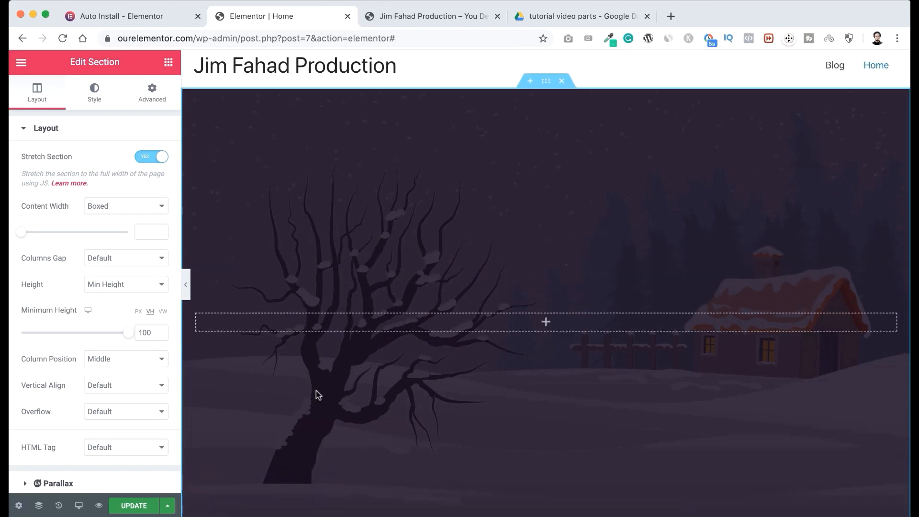
scroll(317, 394, down, 1)
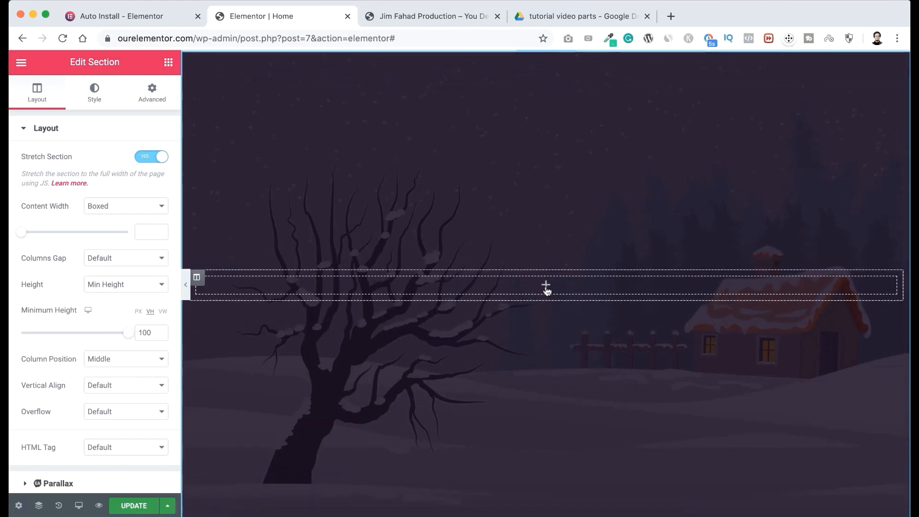
click(547, 288)
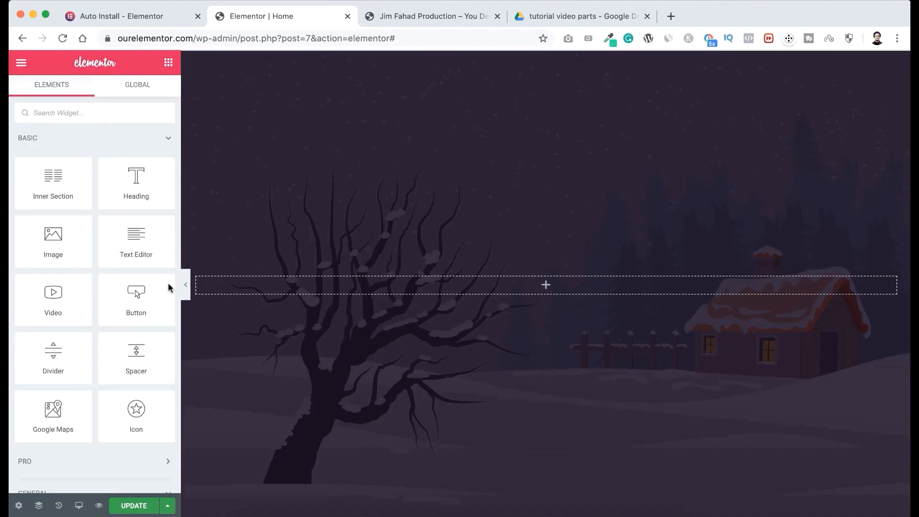
drag(49, 243, 530, 290)
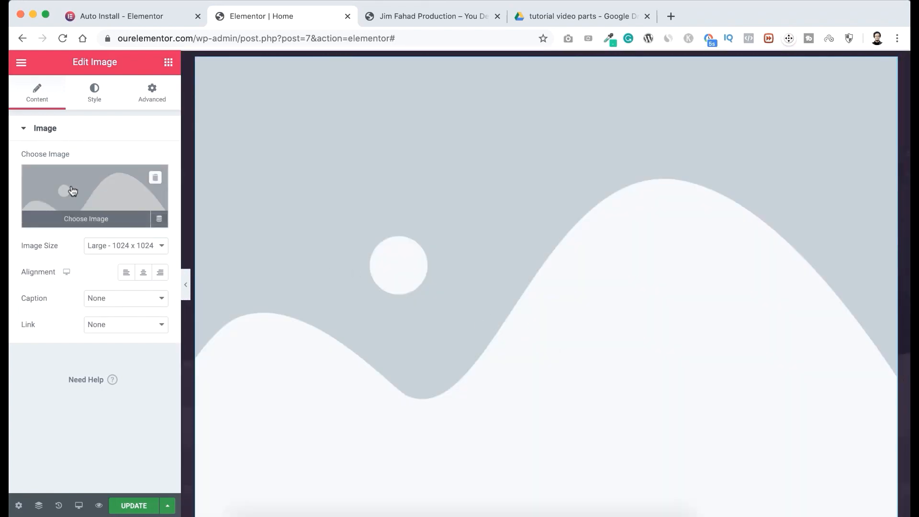
Upload the 355×354 round portrait PNG from the IMAGES folder and insert it into the Image widget.
click(90, 193)
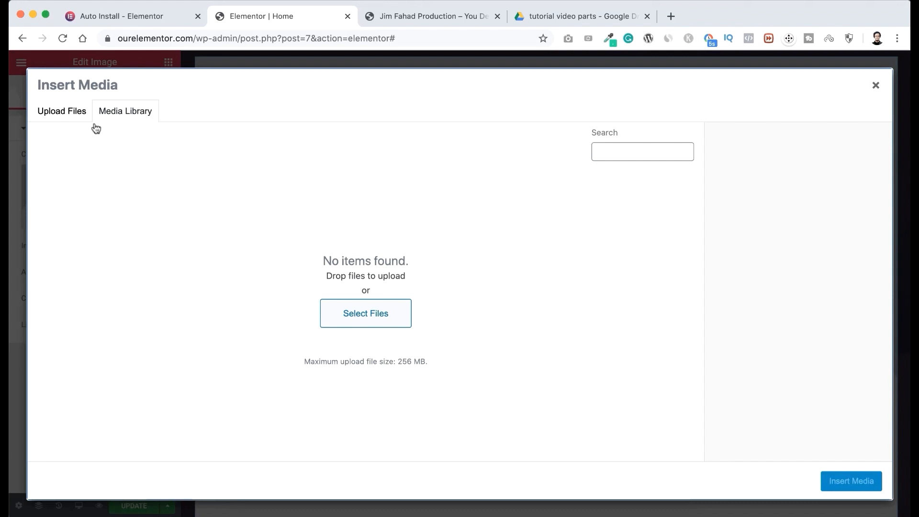
click(72, 115)
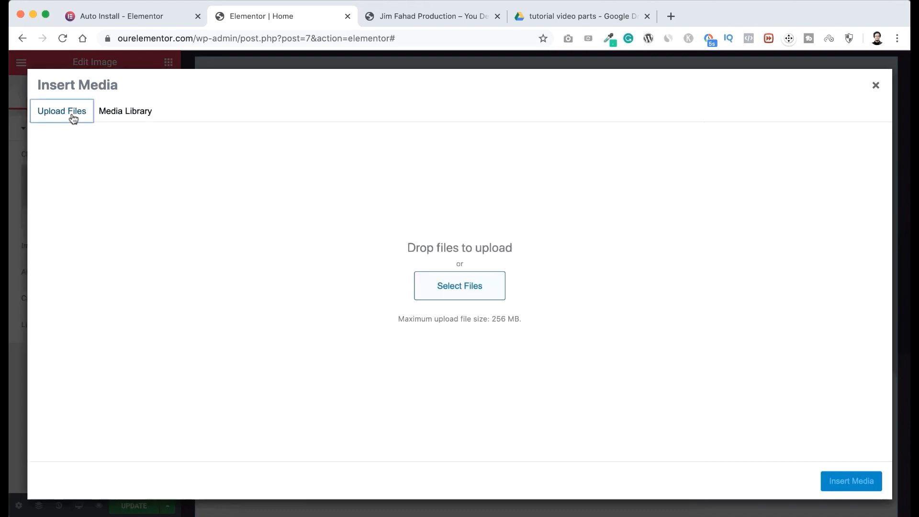
click(462, 289)
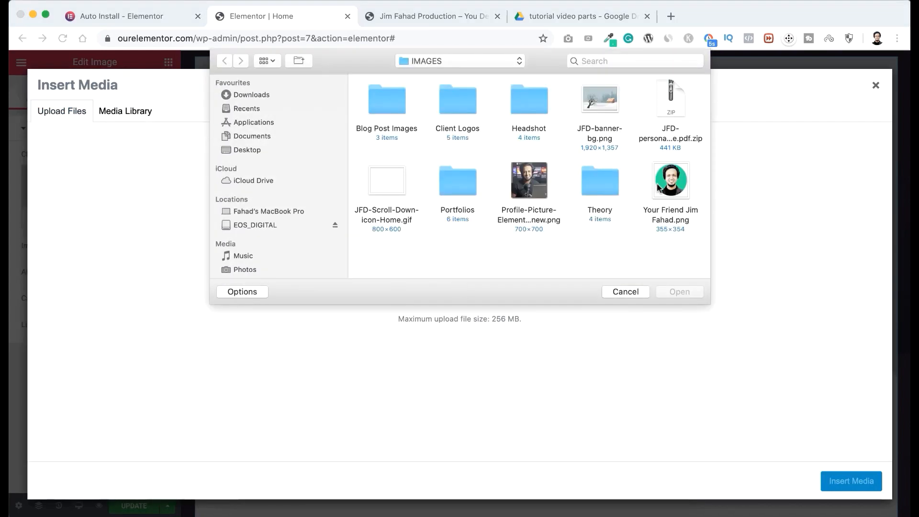
click(666, 190)
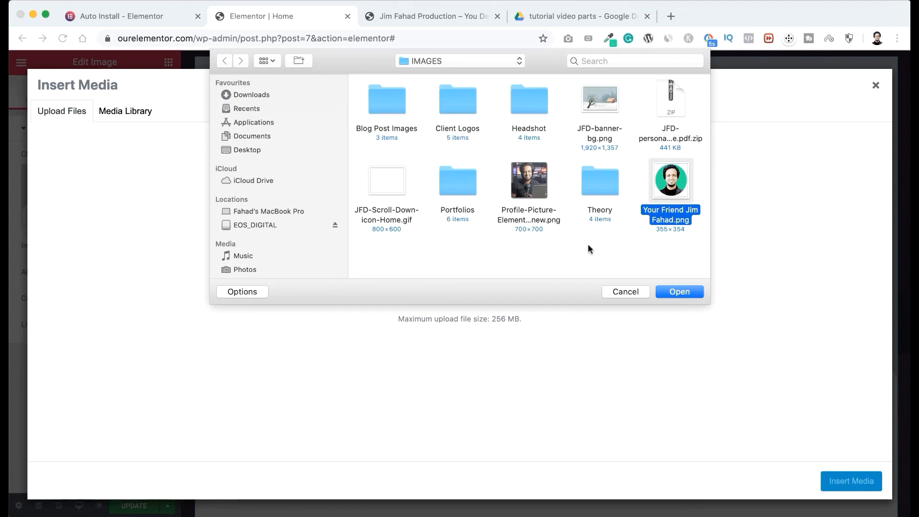
click(686, 293)
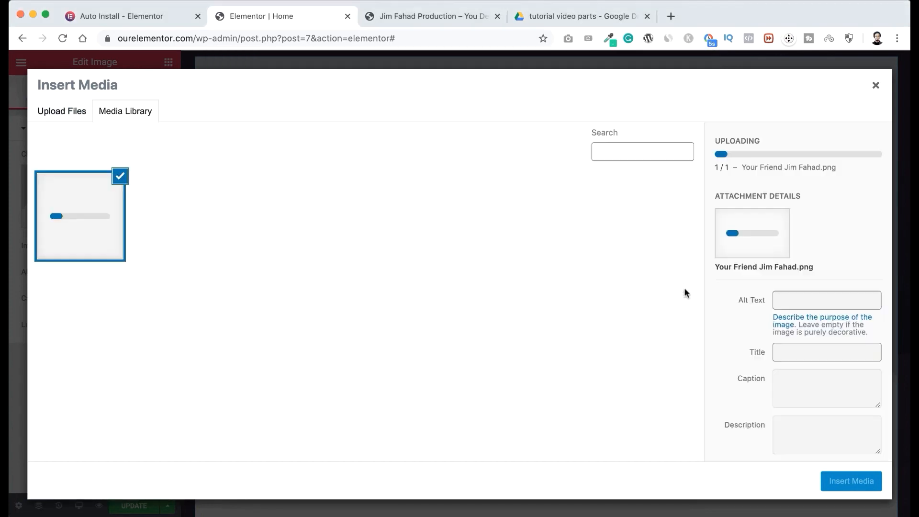
click(838, 481)
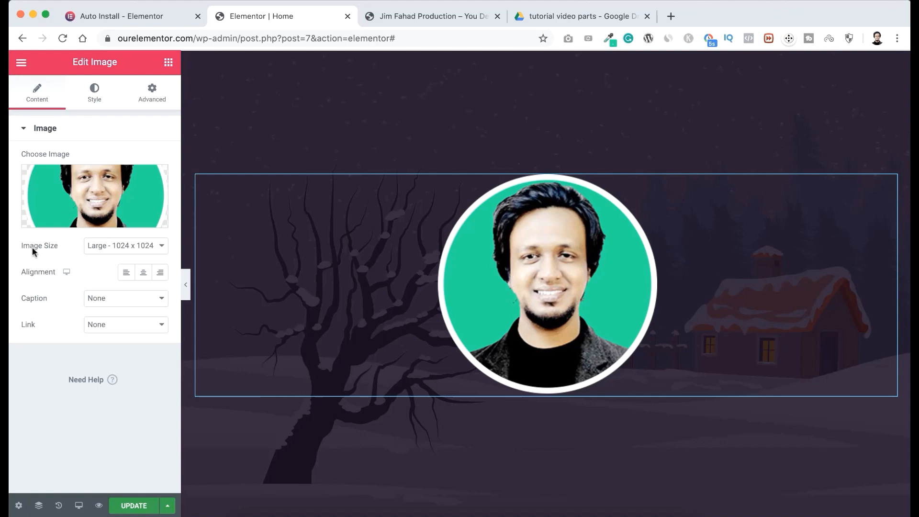
Set the portrait's image size to Thumbnail - 150 x 150 and its alignment to center.
click(106, 245)
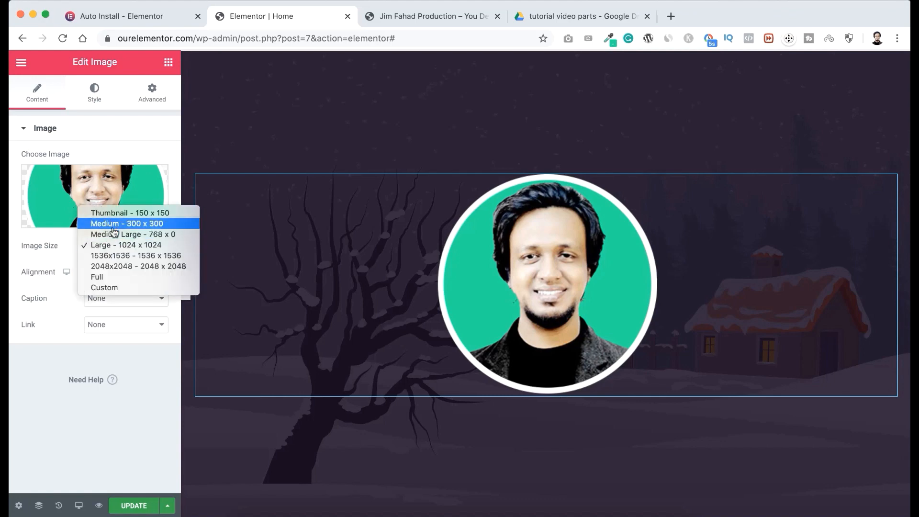
click(134, 217)
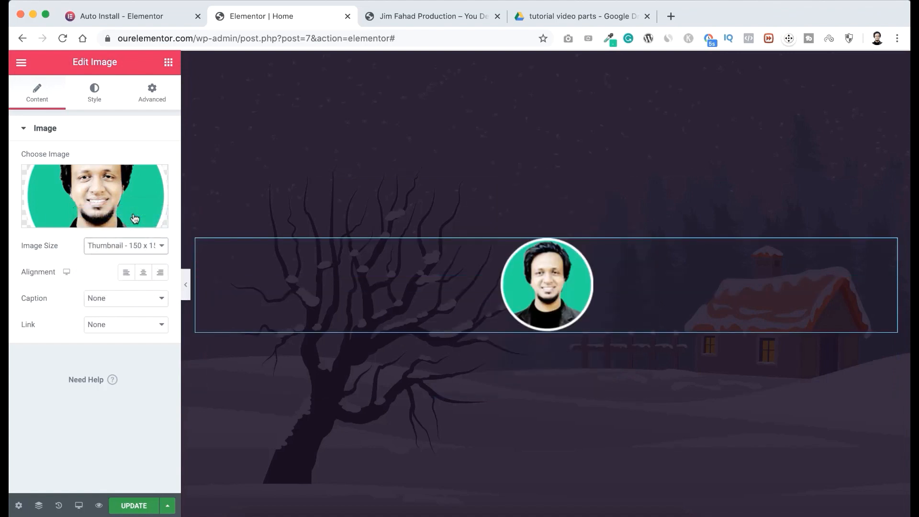
click(131, 275)
click(158, 276)
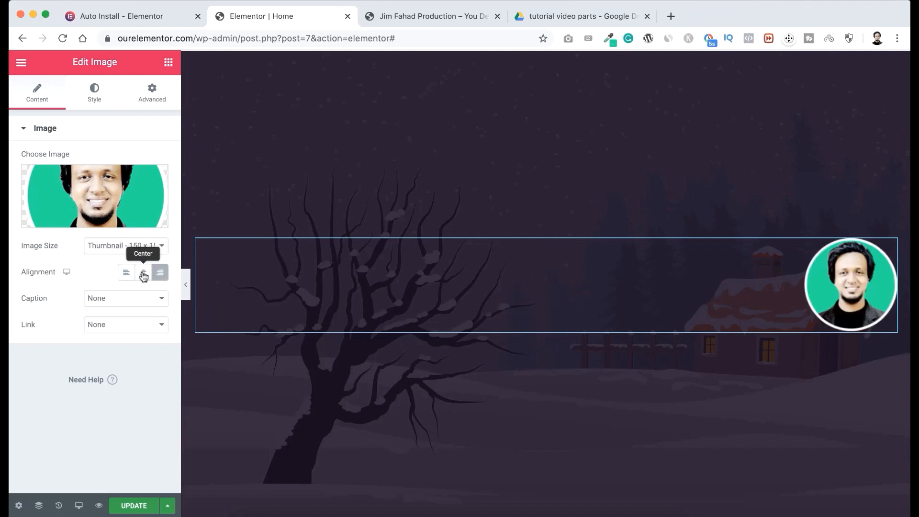
click(144, 274)
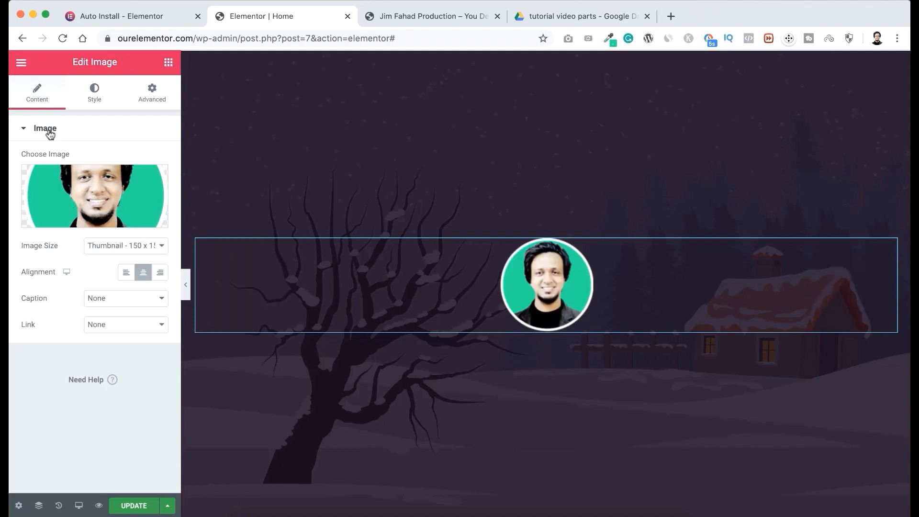
Set the portrait's width to 120 px and its border radius to 50% on all corners.
click(95, 98)
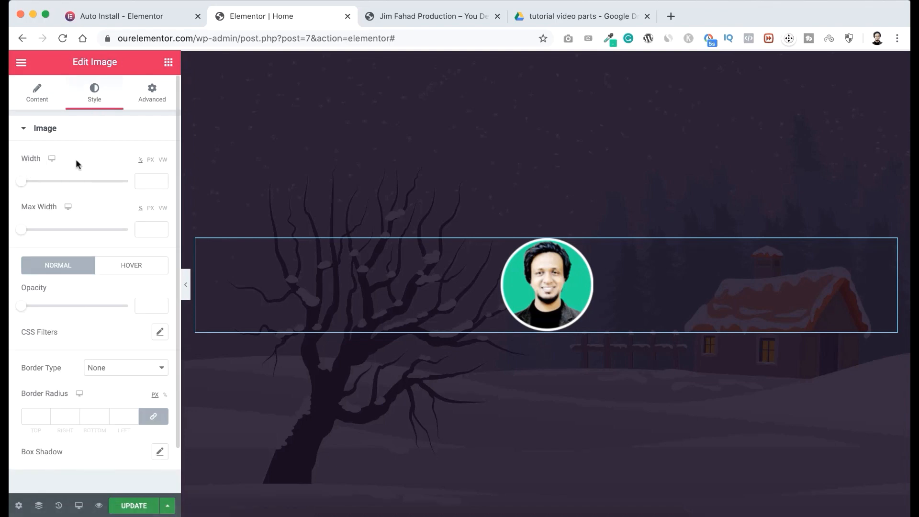
click(150, 160)
mouse_move(22, 182)
mouse_down()
mouse_move(57, 183)
mouse_move(35, 184)
mouse_up()
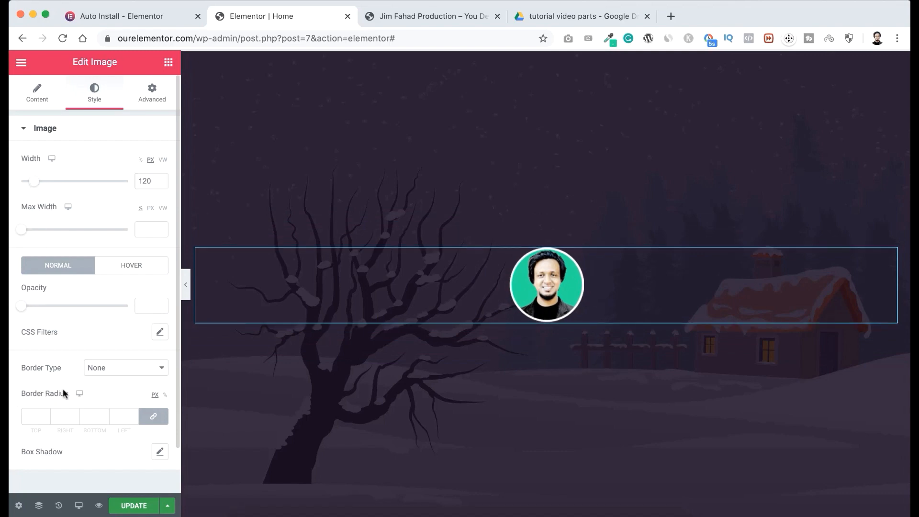
click(165, 395)
click(34, 415)
text(50)
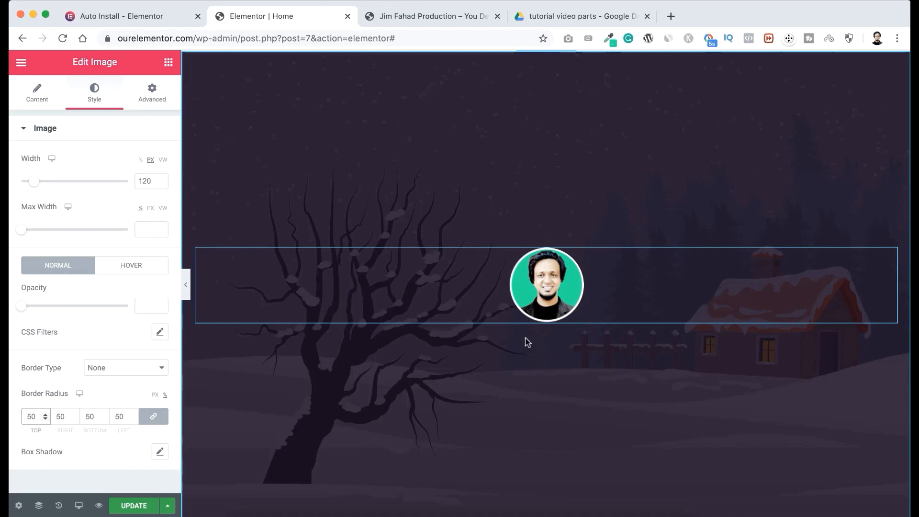
Add a Heading widget below the portrait with the text "Jim Fahad Digital" and center it.
click(168, 62)
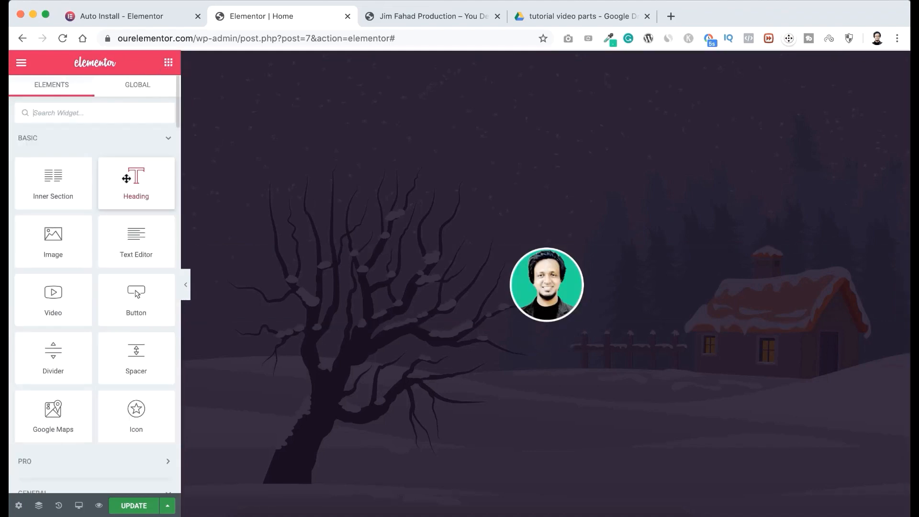
drag(127, 178, 540, 316)
triple_click(333, 328)
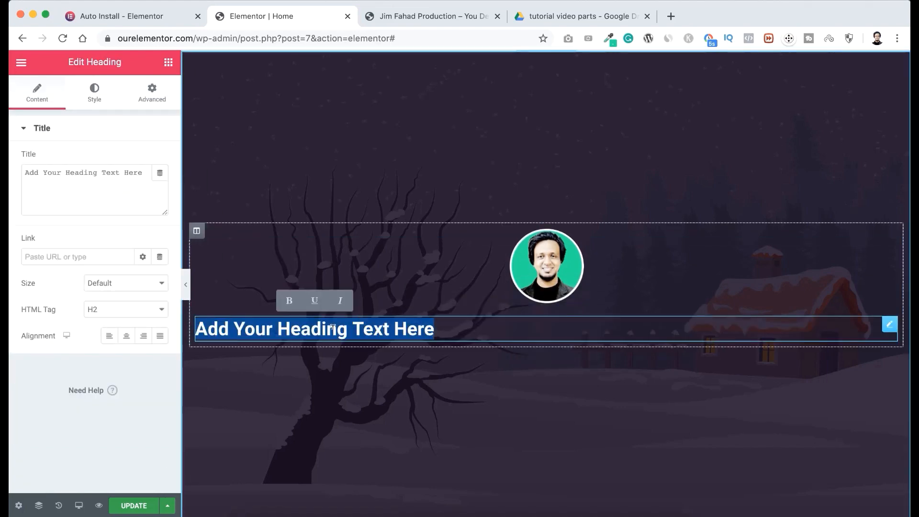
text(Jim )
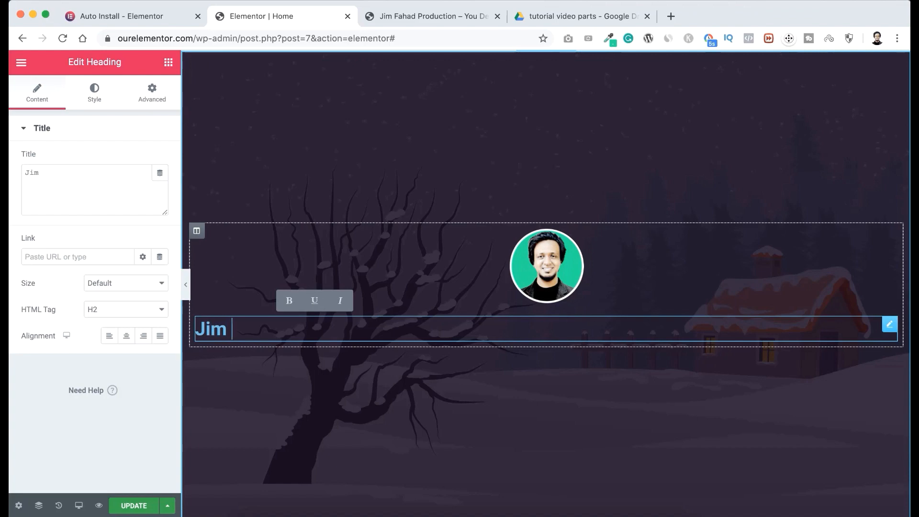
text(Fahad Digital)
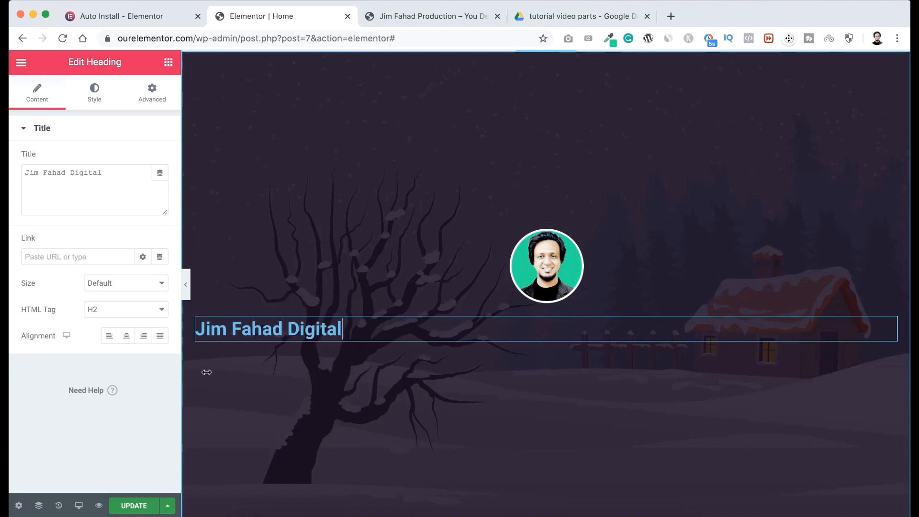
click(127, 338)
click(127, 338)
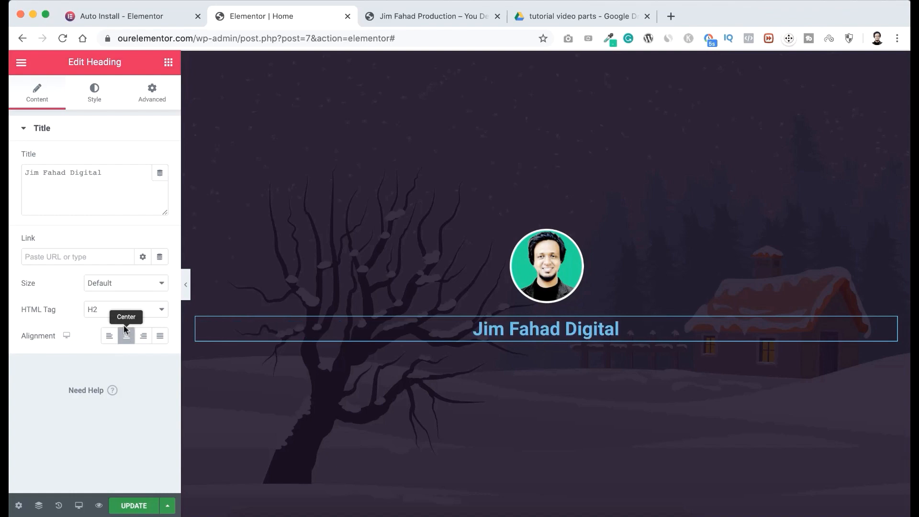
Change the heading's text color to white.
click(94, 96)
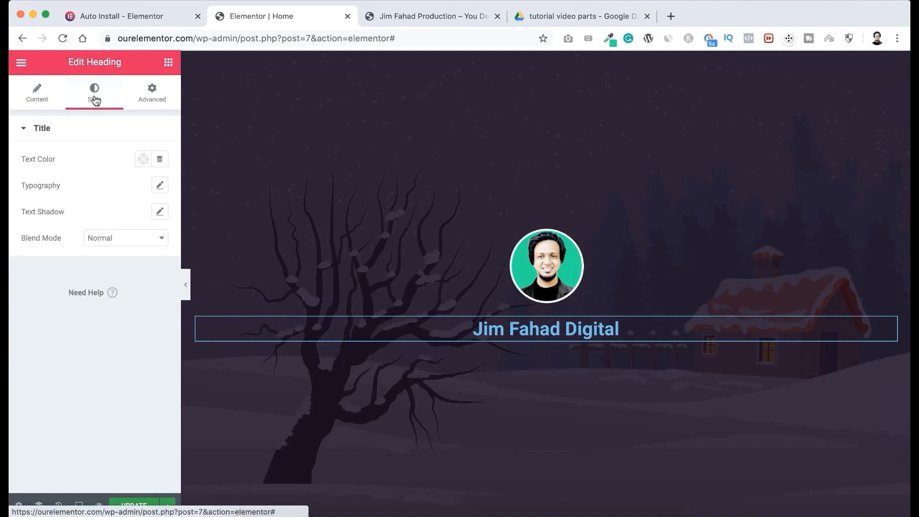
click(141, 159)
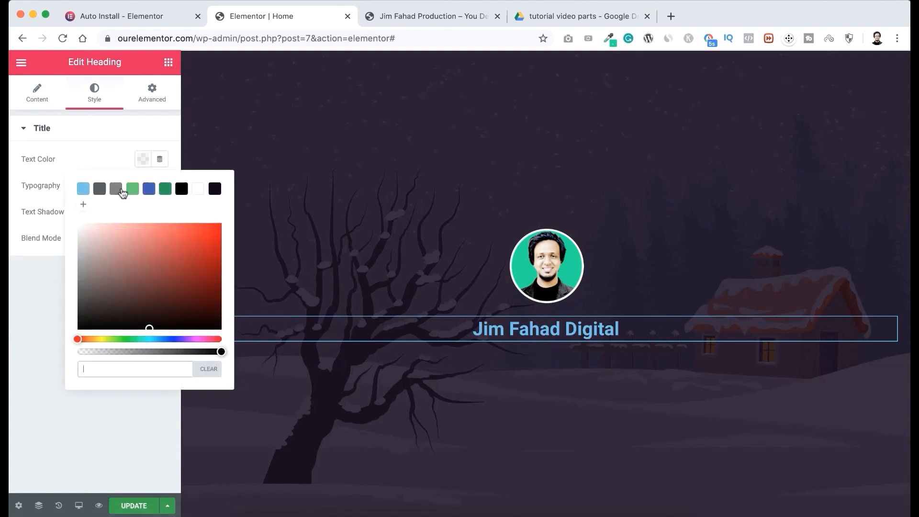
click(100, 243)
drag(100, 243, 62, 210)
click(75, 153)
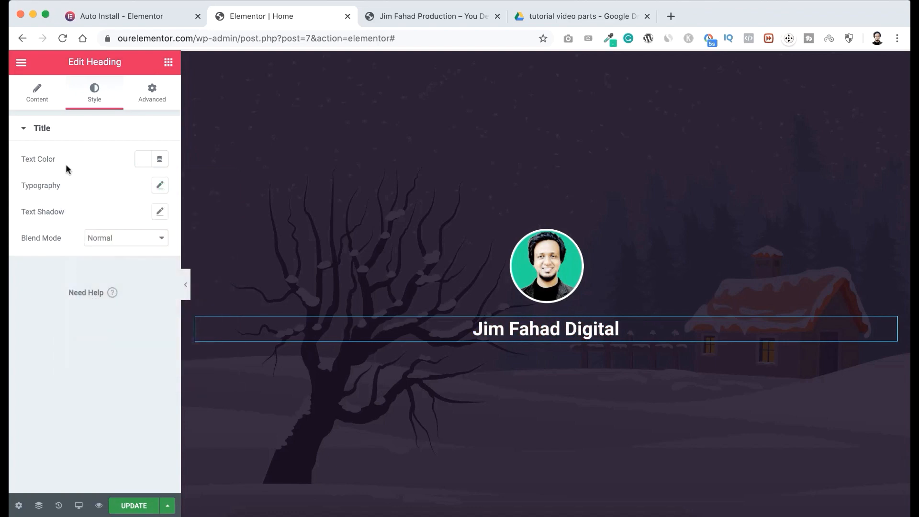
Set the heading's font family to Rubik and its size to 34 px.
click(158, 186)
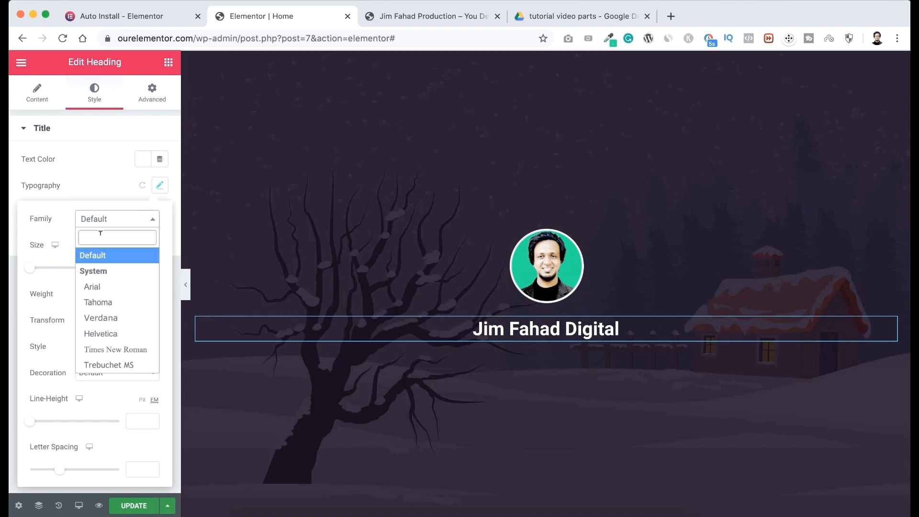
text(rubik)
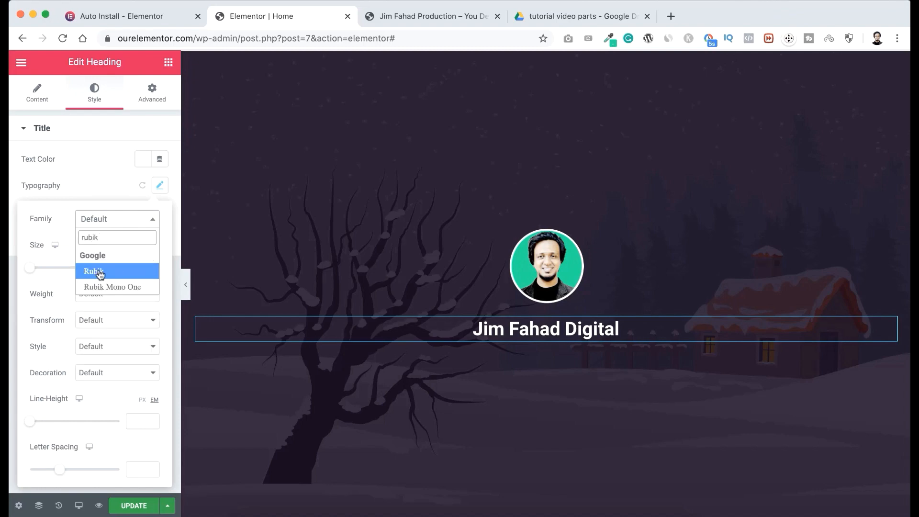
click(99, 272)
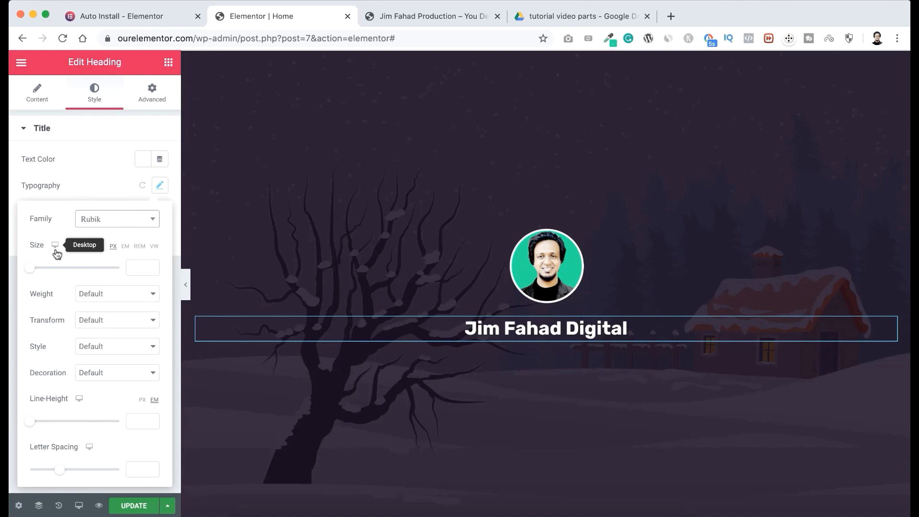
drag(30, 272, 45, 272)
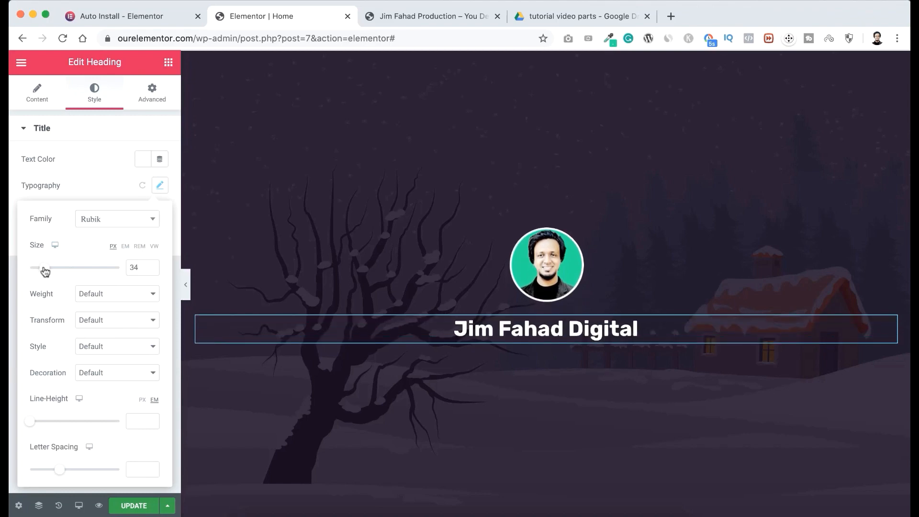
Set the heading's font weight to 900, line height to 1 em and letter spacing to 2.
click(96, 294)
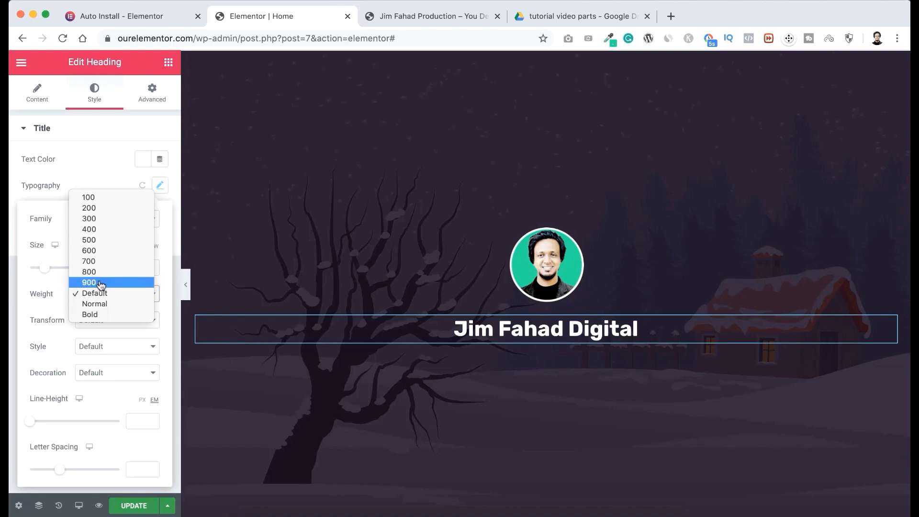
click(90, 283)
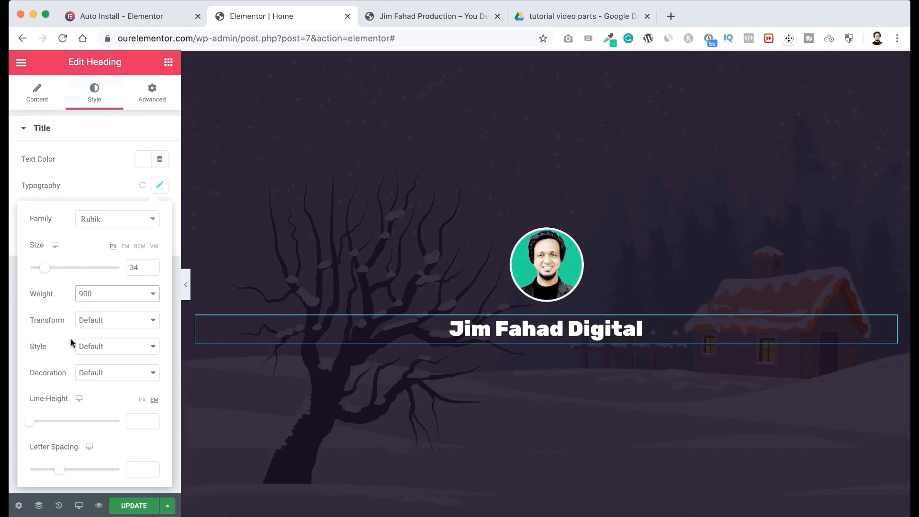
click(136, 421)
text(1)
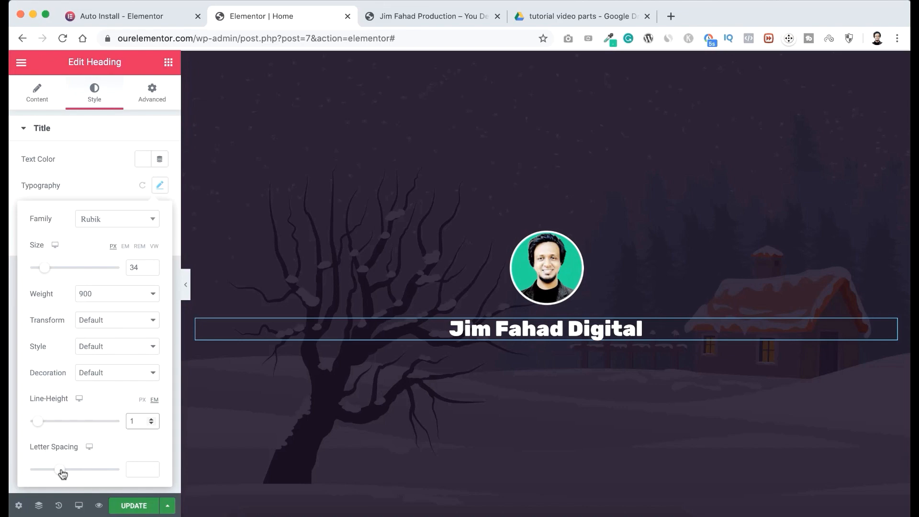
drag(62, 474, 74, 474)
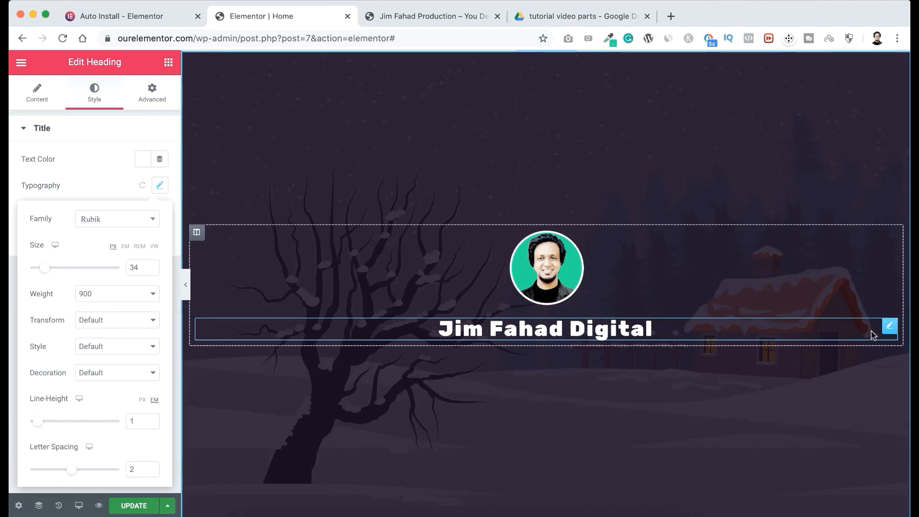
Duplicate the "Jim Fahad Digital" heading below the portrait.
right_click(891, 329)
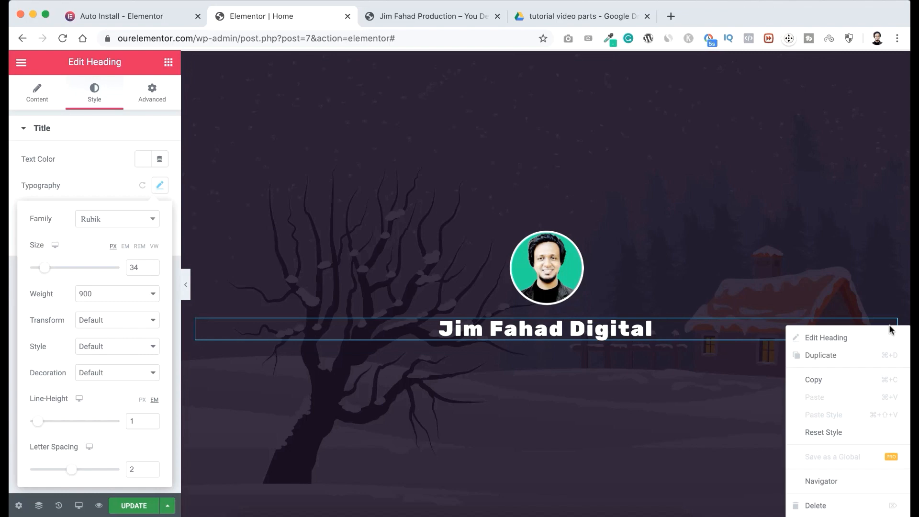
click(835, 358)
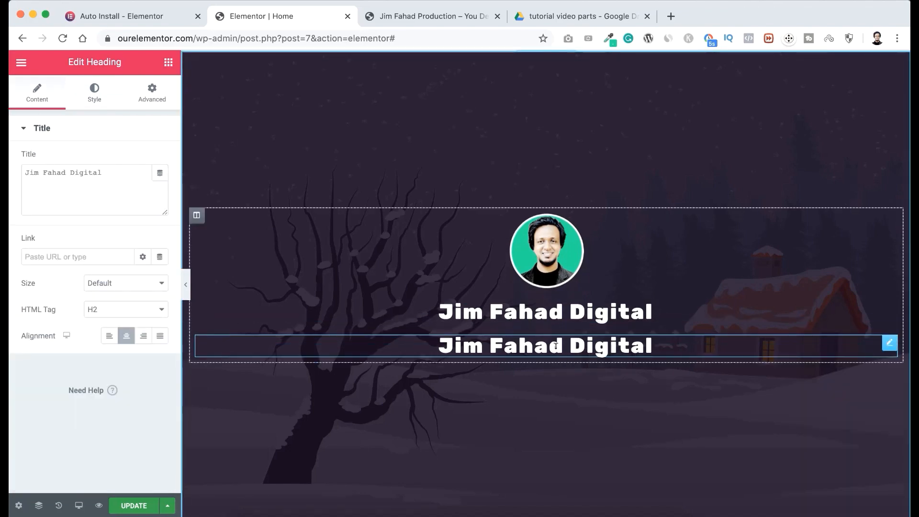
Replace the duplicated lower heading's text with "Helping You To Create Beautiful Websites".
triple_click(556, 346)
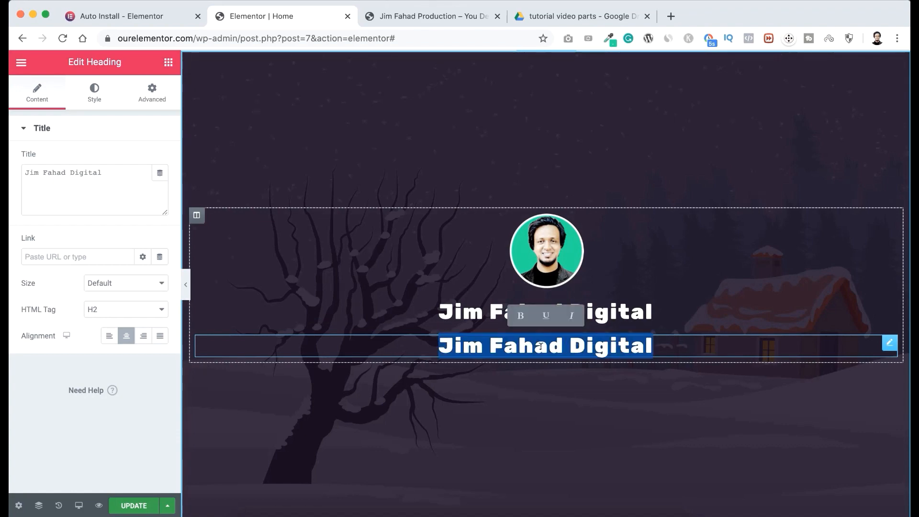
text(Helping You To)
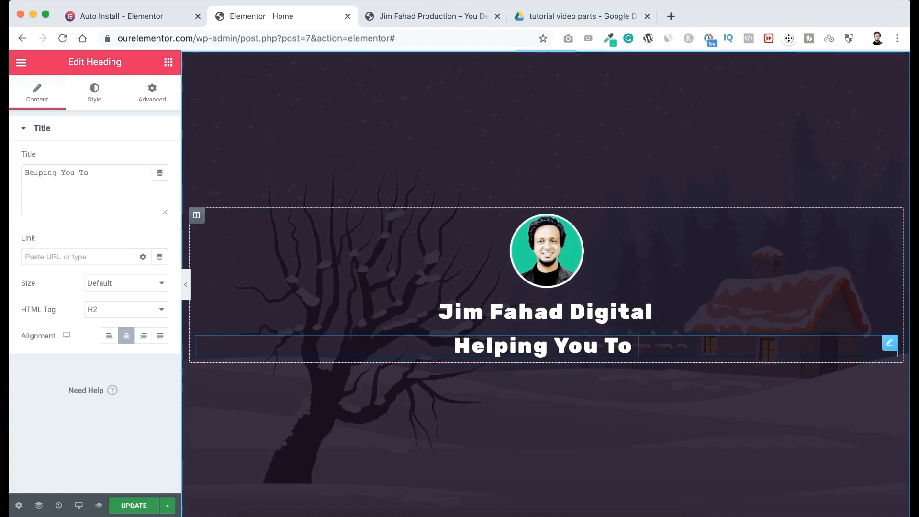
text(Create Beautiful Websites)
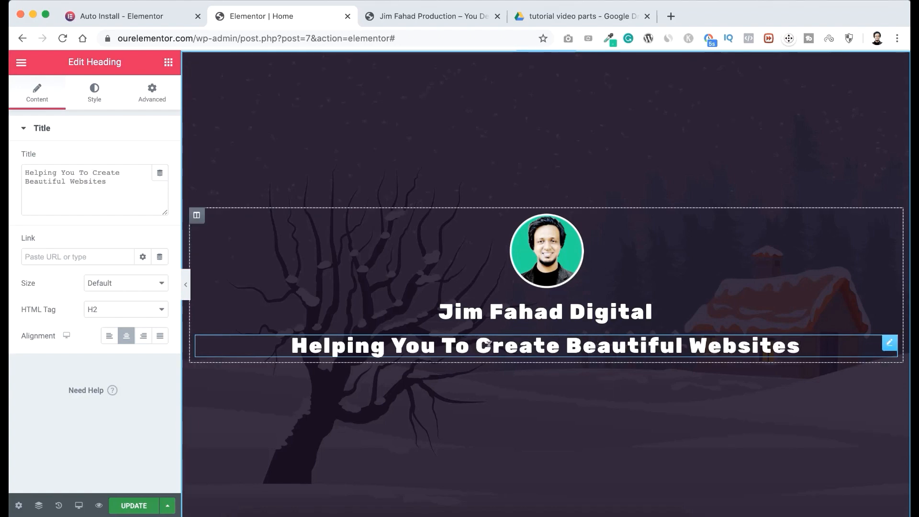
Set the "Helping You To Create Beautiful Websites" heading's font size to 20 px.
click(98, 98)
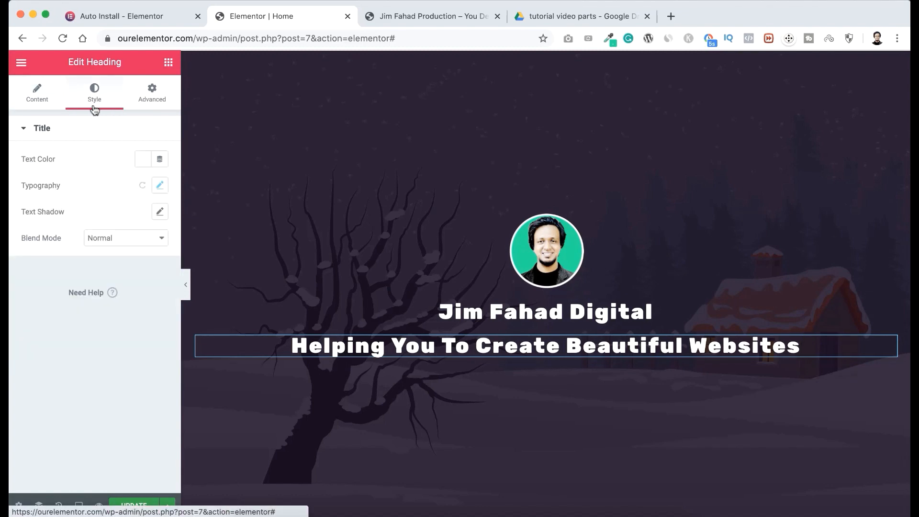
click(158, 188)
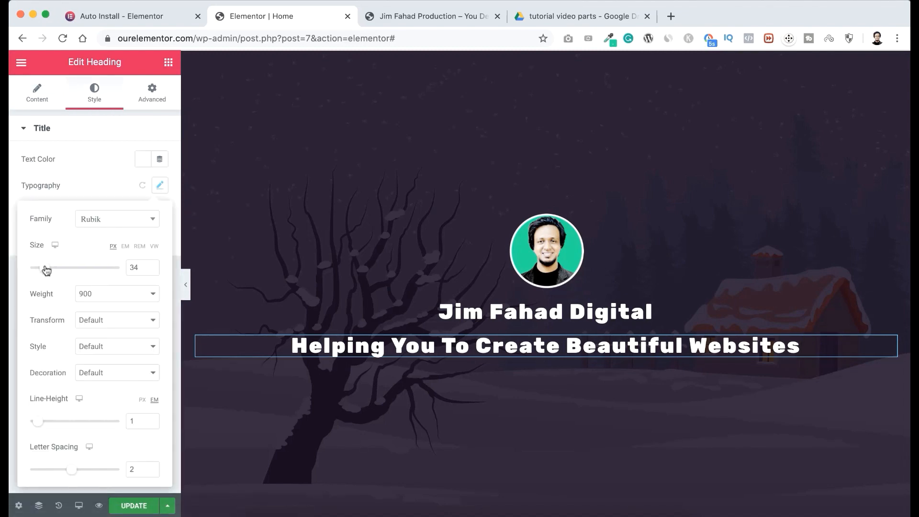
drag(46, 270, 38, 270)
key(Up)
key(Up)
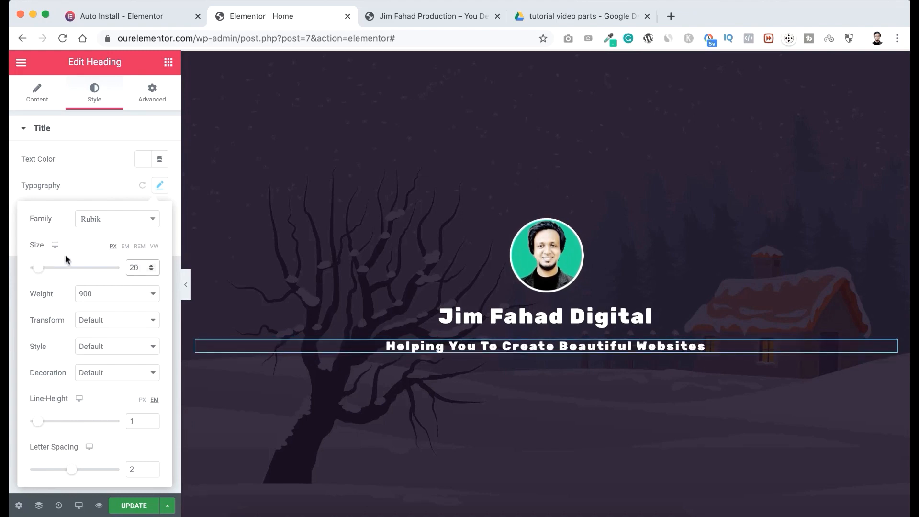
click(65, 255)
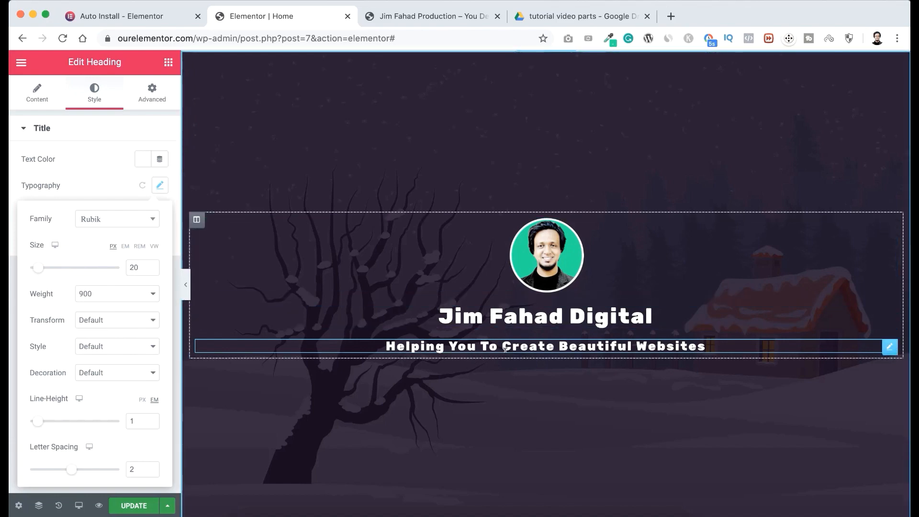
Find the Social Icons widget and add it to the banner below the "Helping You To Create Beautiful Websites" heading.
scroll(505, 369, down, 2)
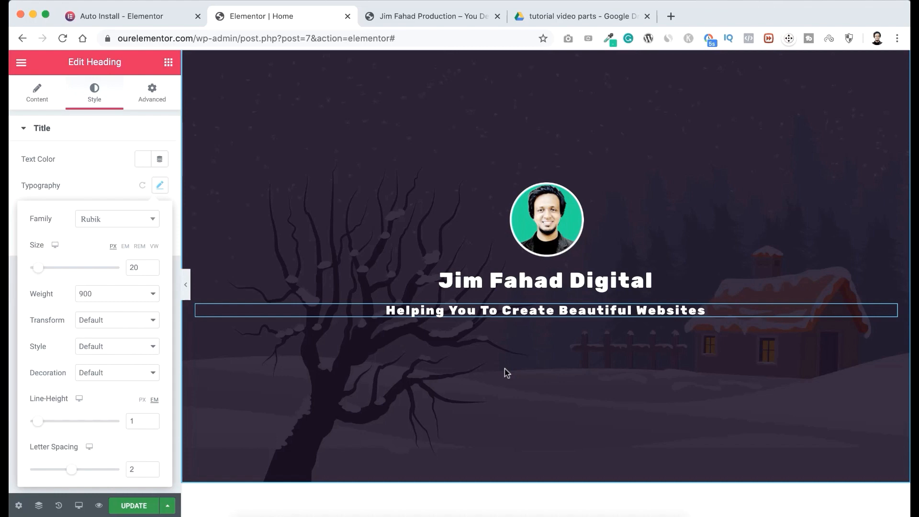
click(168, 62)
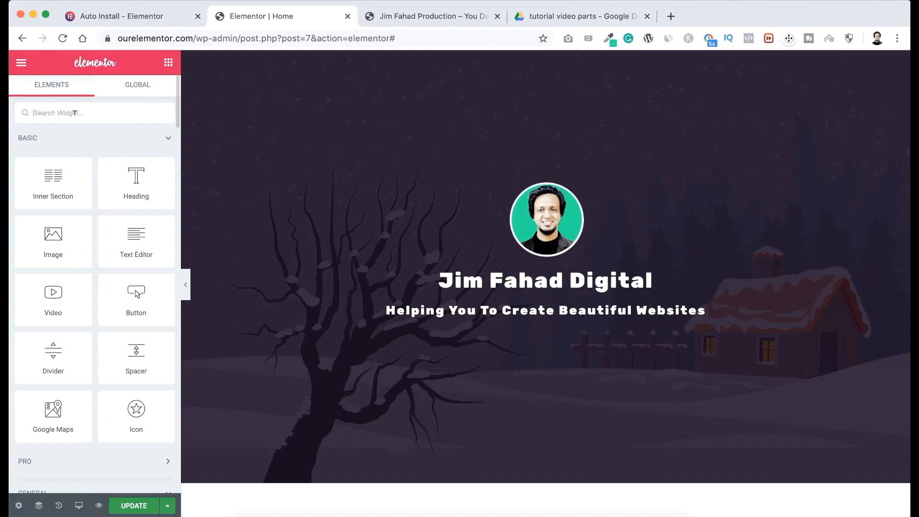
text(social)
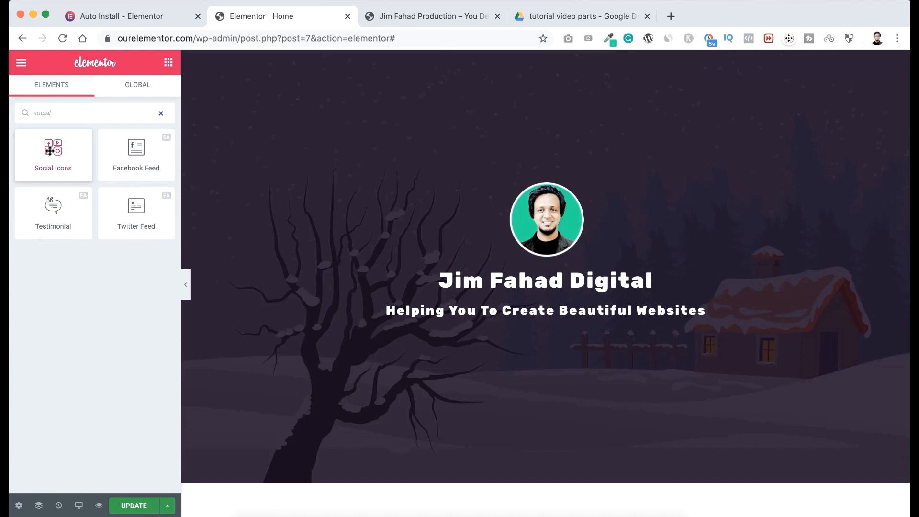
drag(46, 149, 524, 312)
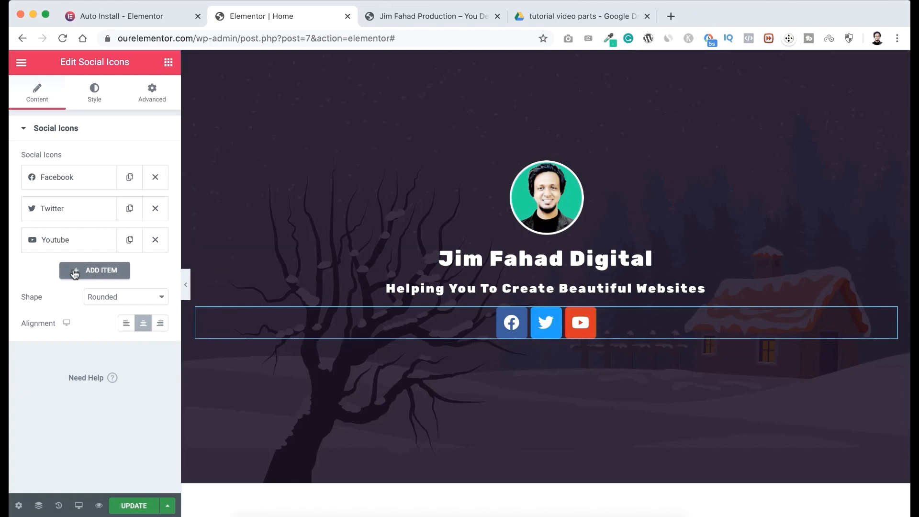
Add a fourth item to the social icons and give it the Pinterest icon from the icon library.
click(99, 272)
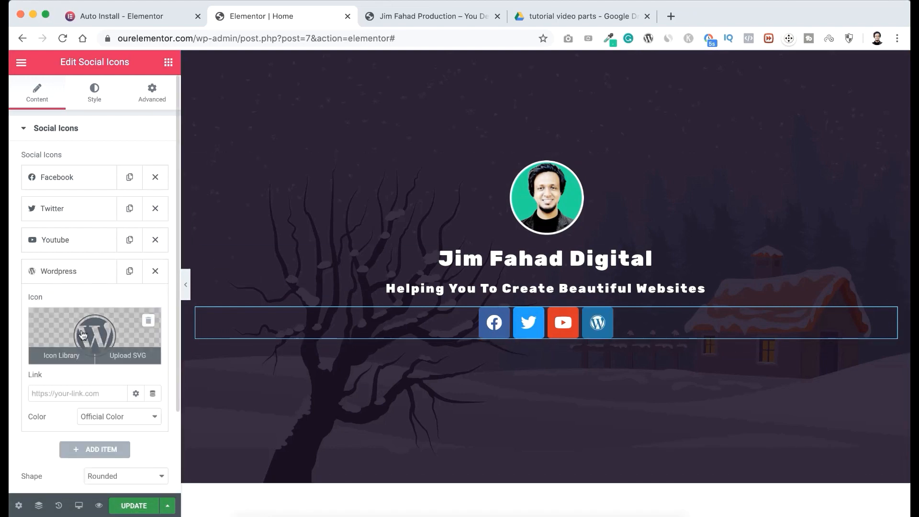
click(98, 334)
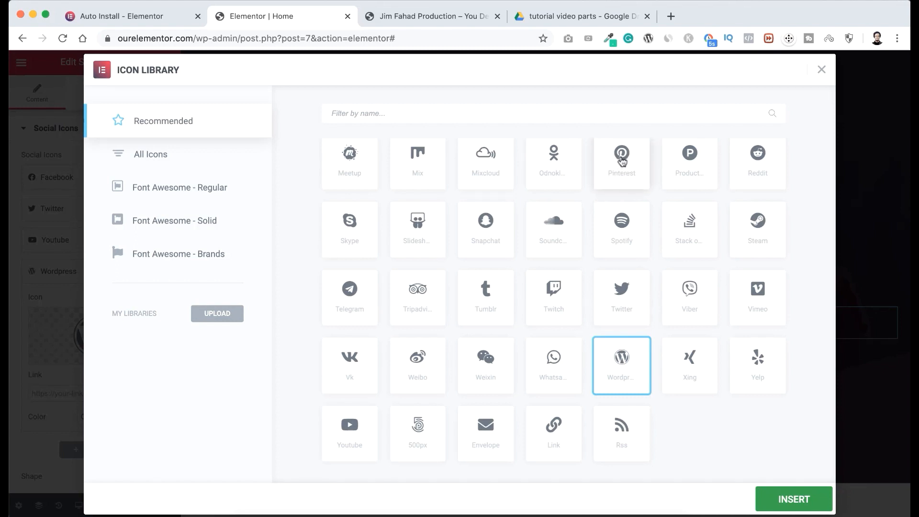
click(622, 160)
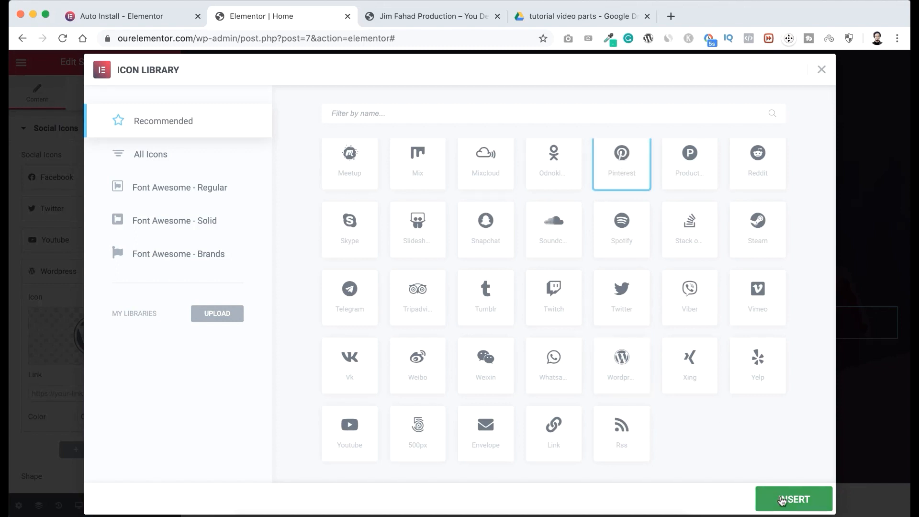
click(782, 501)
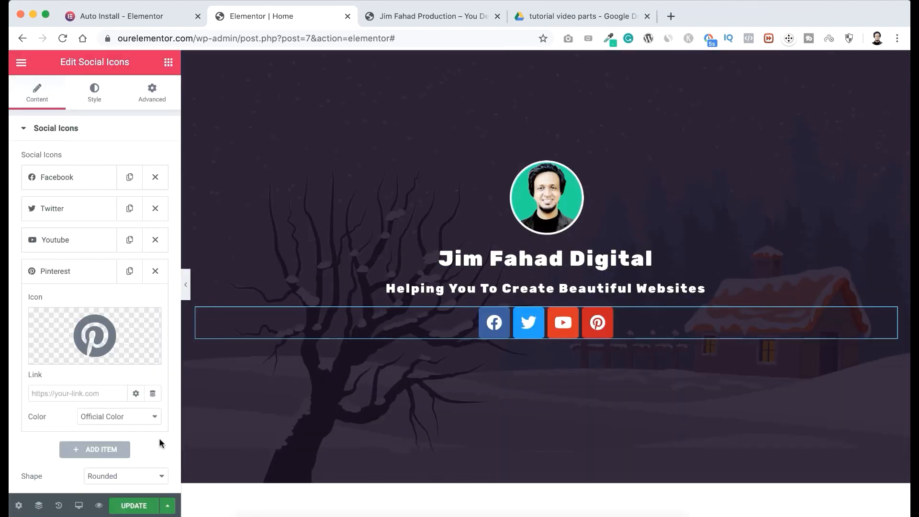
Add a fifth item to the social icons and give it the Skype icon from the icon library.
scroll(155, 437, down, 2)
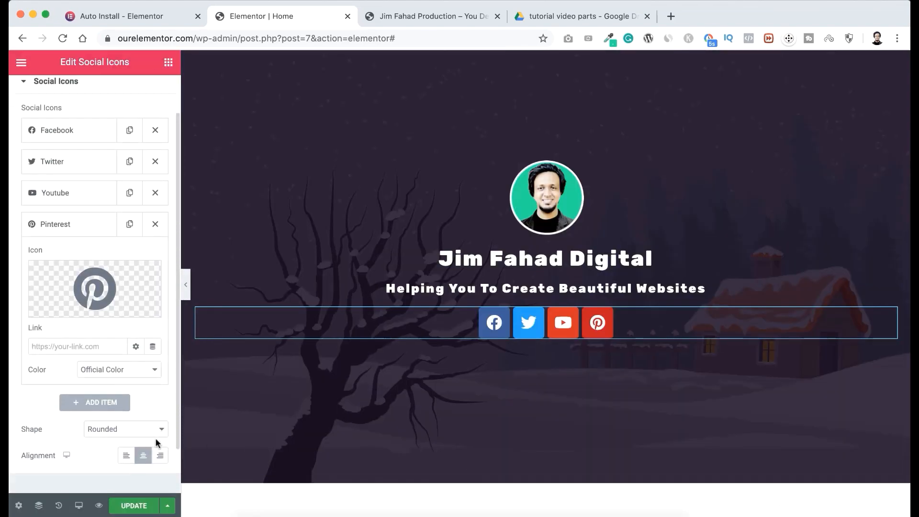
click(109, 398)
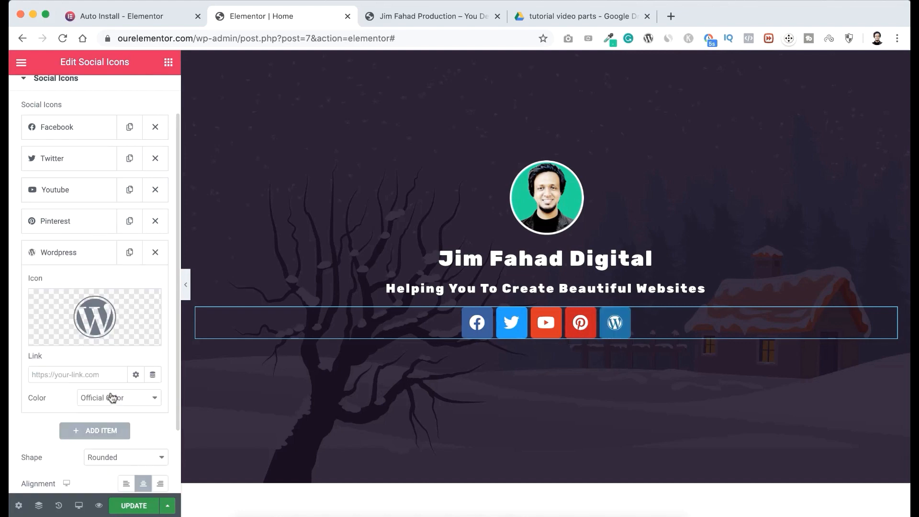
click(89, 301)
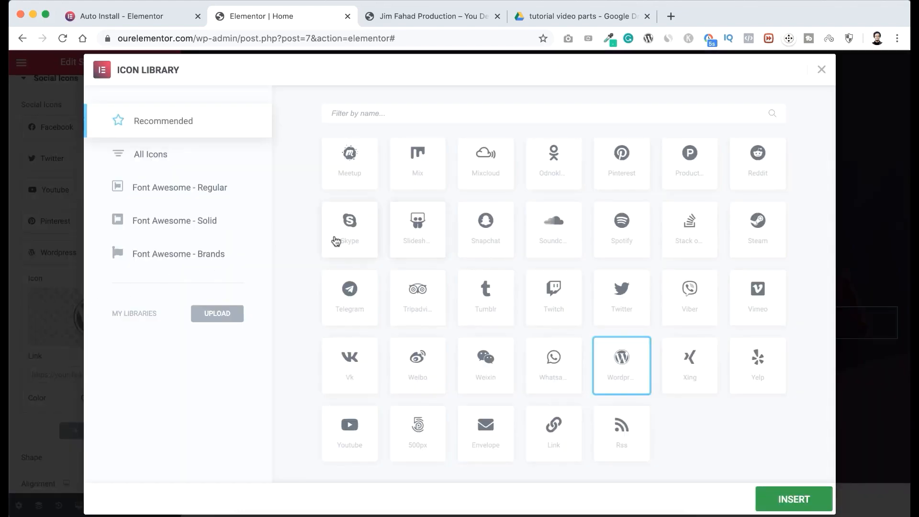
click(350, 223)
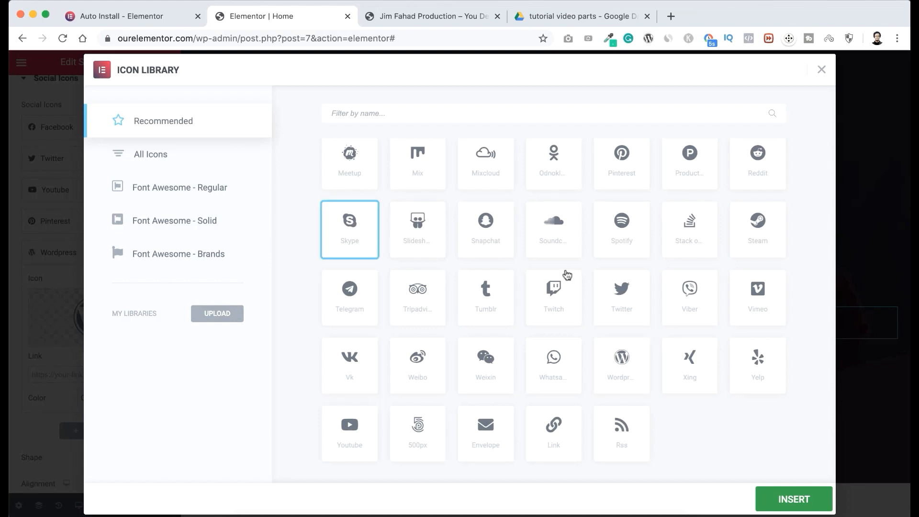
click(783, 501)
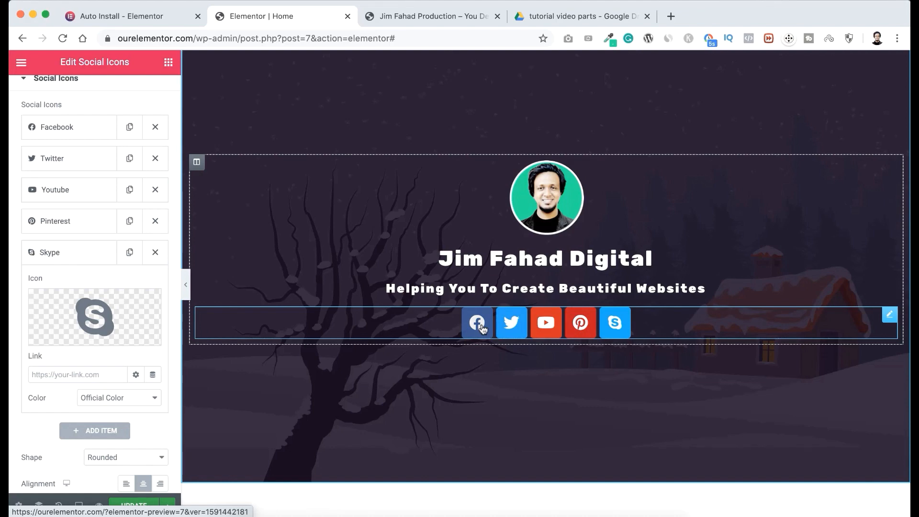
Examine the link settings of the Facebook, Twitter and Youtube social icon items.
scroll(65, 177, up, 2)
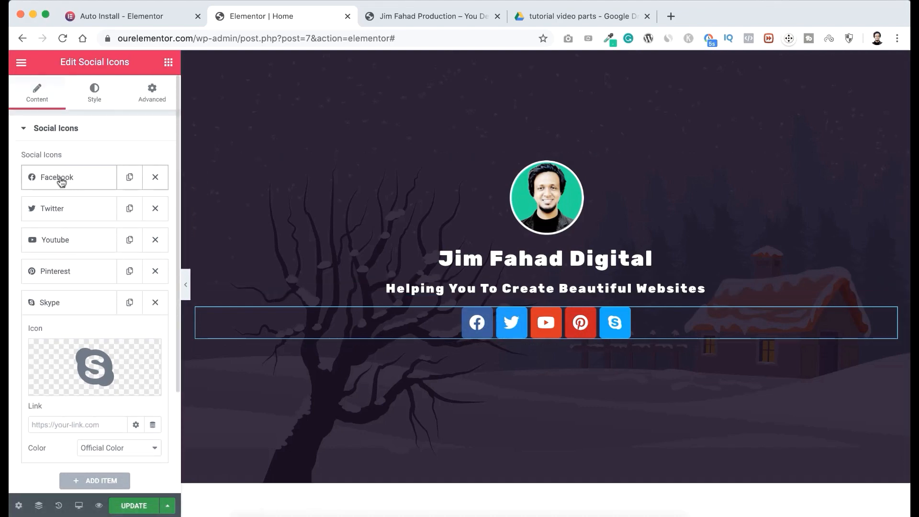
click(62, 178)
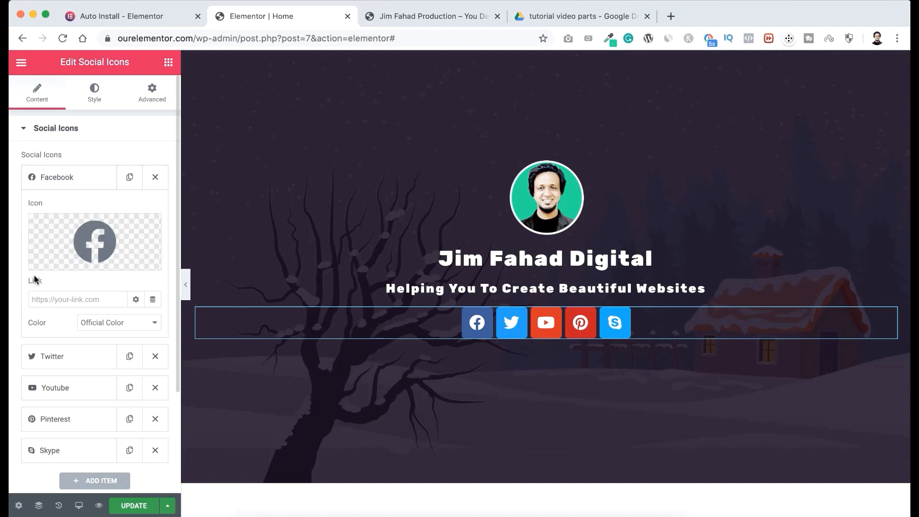
click(52, 297)
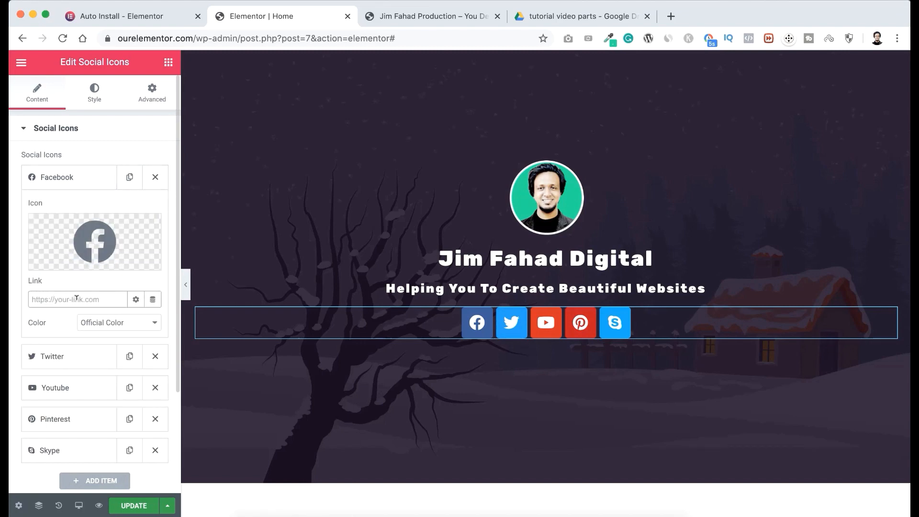
click(74, 360)
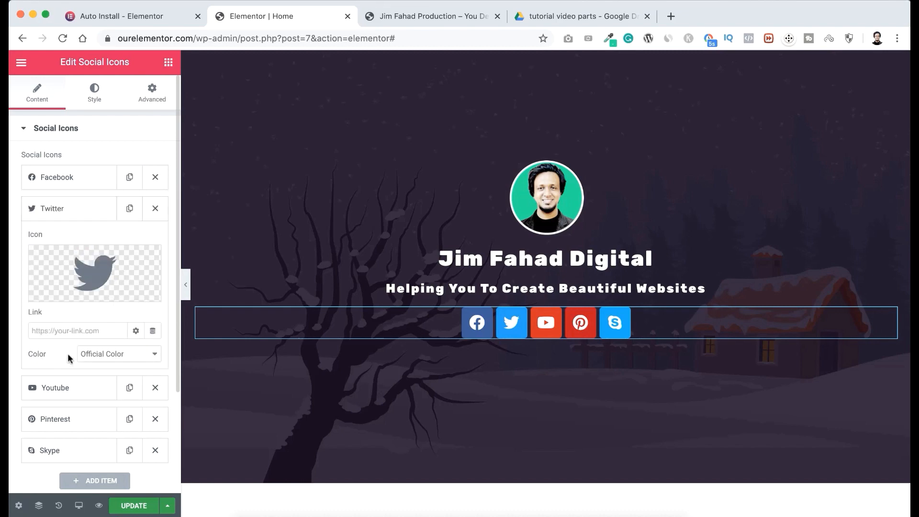
scroll(76, 328, down, 2)
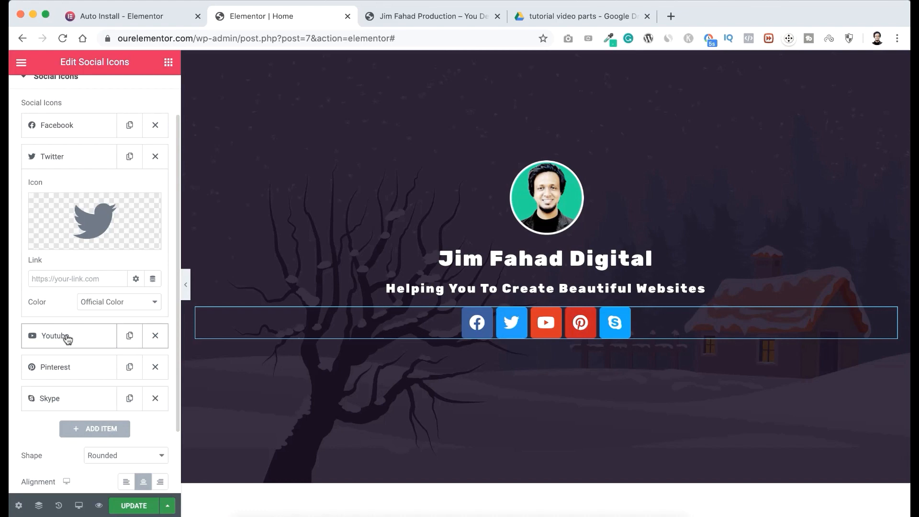
click(65, 335)
click(69, 309)
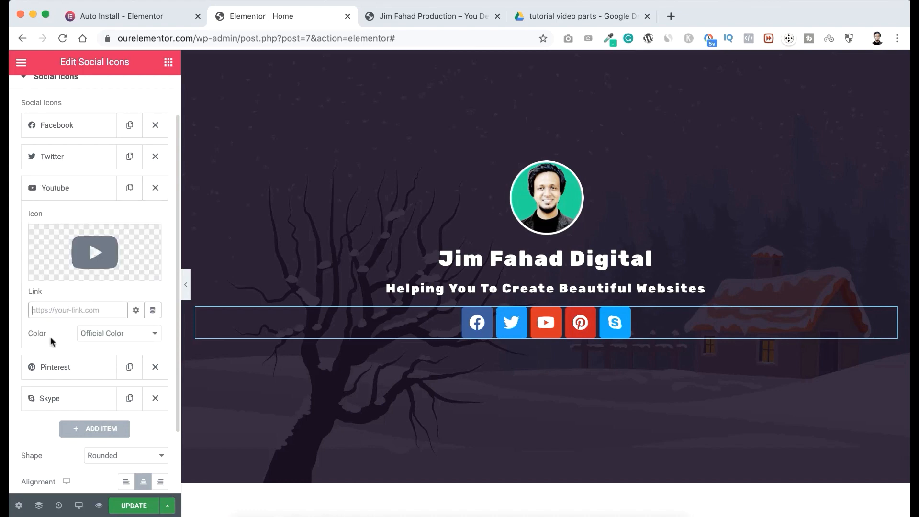
scroll(49, 336, down, 2)
scroll(49, 337, up, 3)
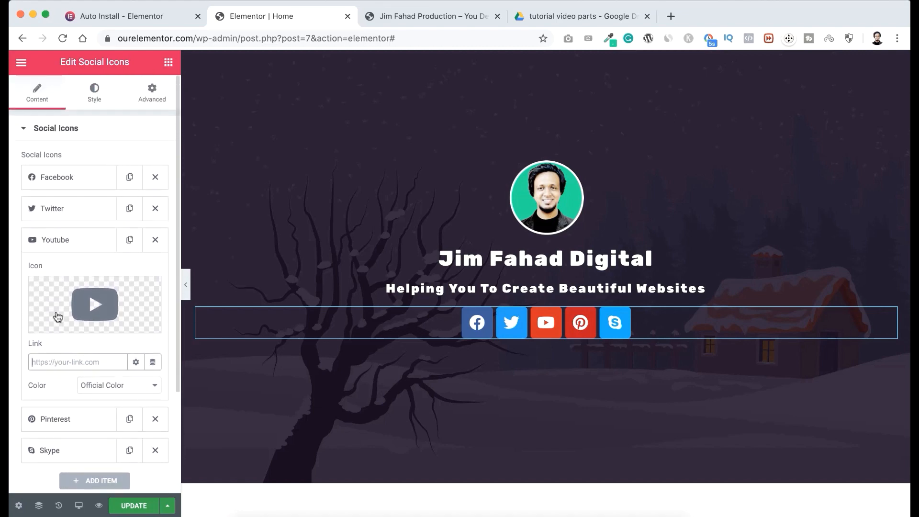
Switch the social icons to custom colors and set their secondary color to white (#FFFFFF).
click(97, 98)
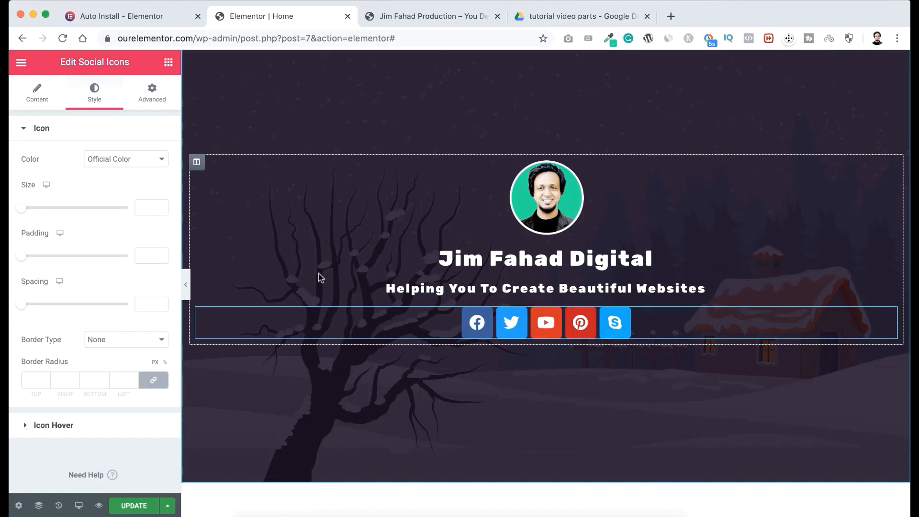
click(129, 159)
click(121, 169)
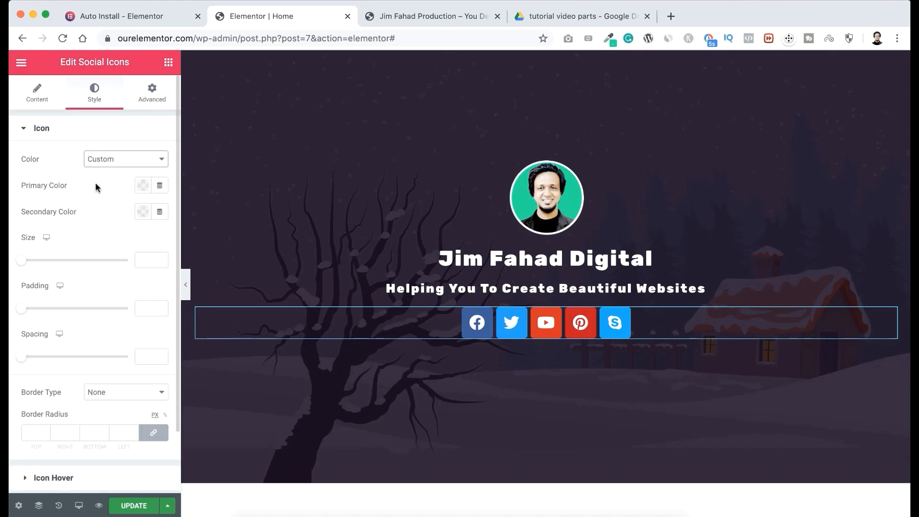
click(143, 212)
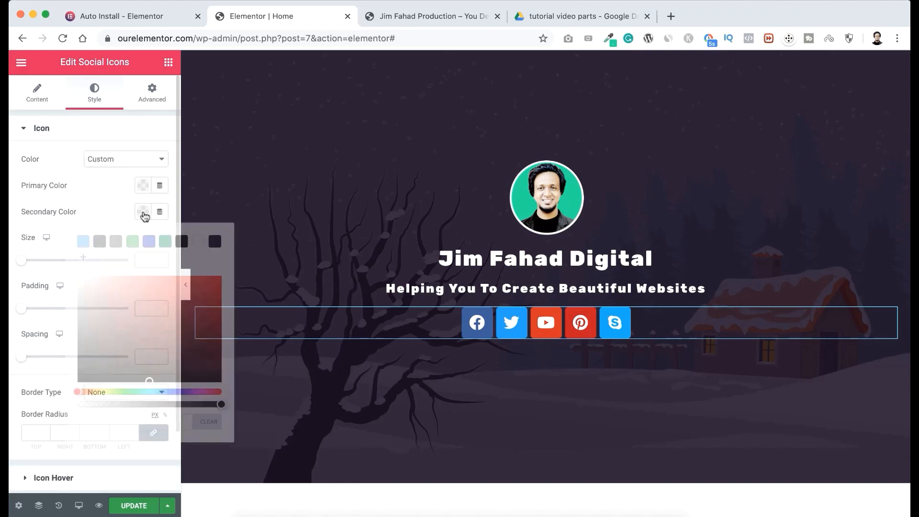
click(86, 281)
drag(77, 280, 45, 260)
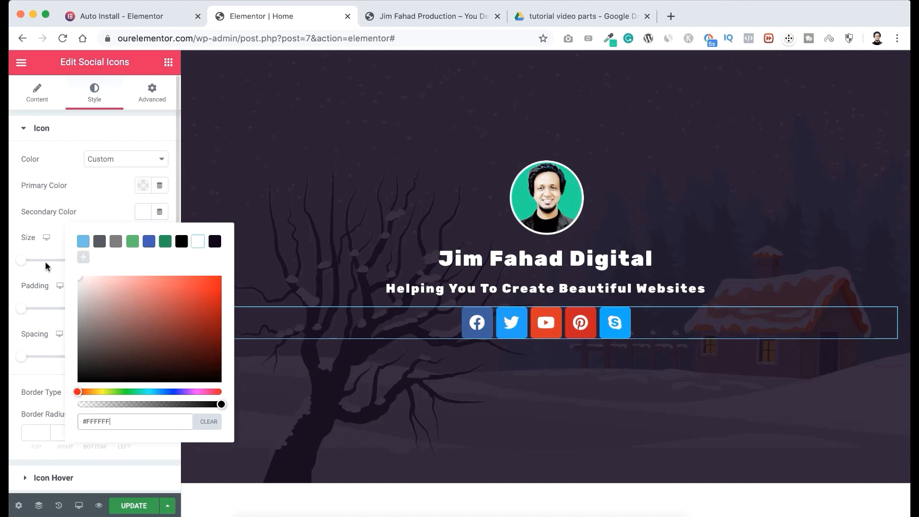
click(101, 193)
Make the social icons' primary color fully transparent (#02010100) and set the icon size to 20.
click(143, 190)
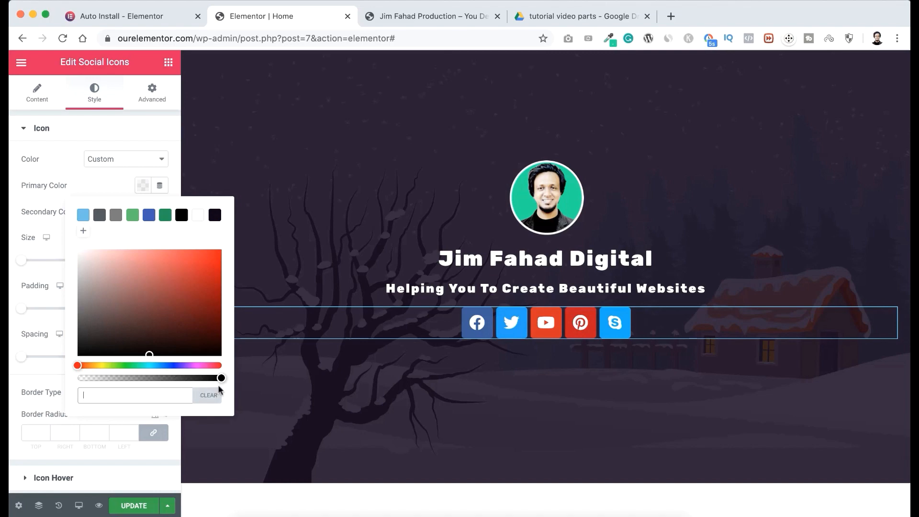
drag(221, 378, 72, 381)
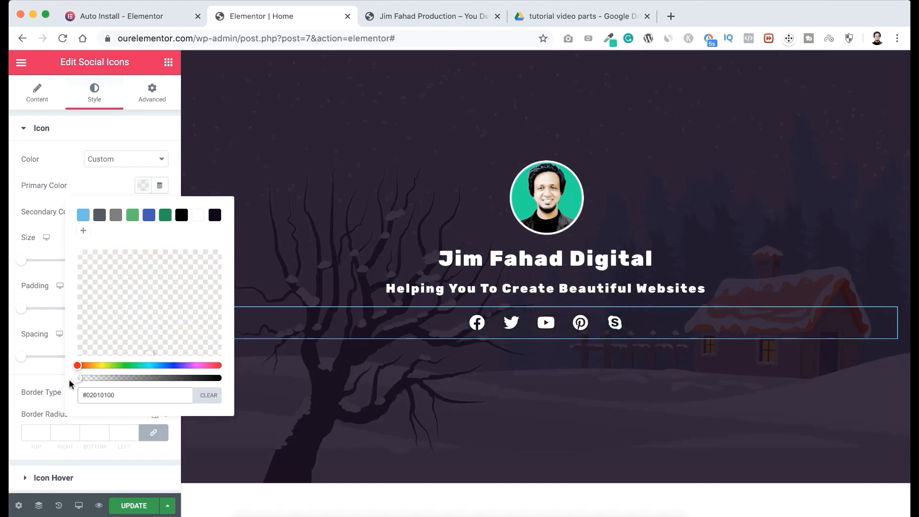
click(84, 184)
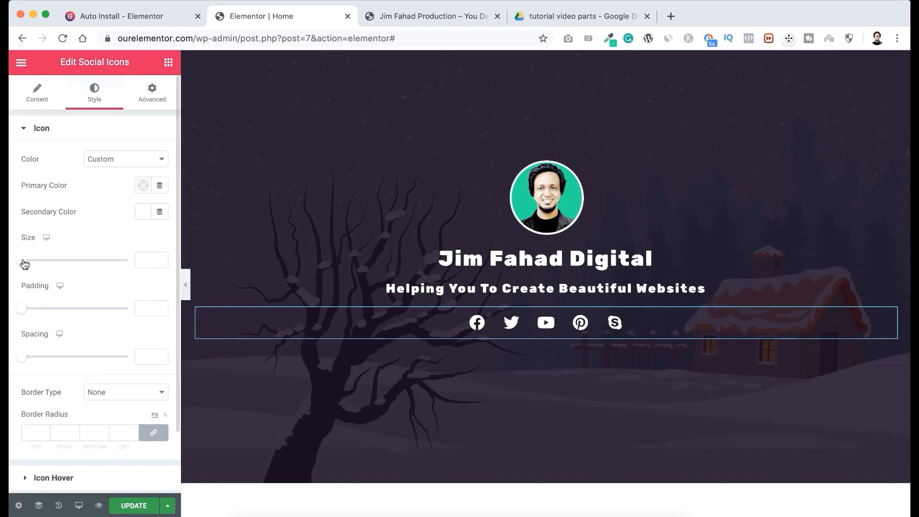
mouse_move(22, 263)
mouse_down()
mouse_move(65, 264)
mouse_move(28, 265)
mouse_up()
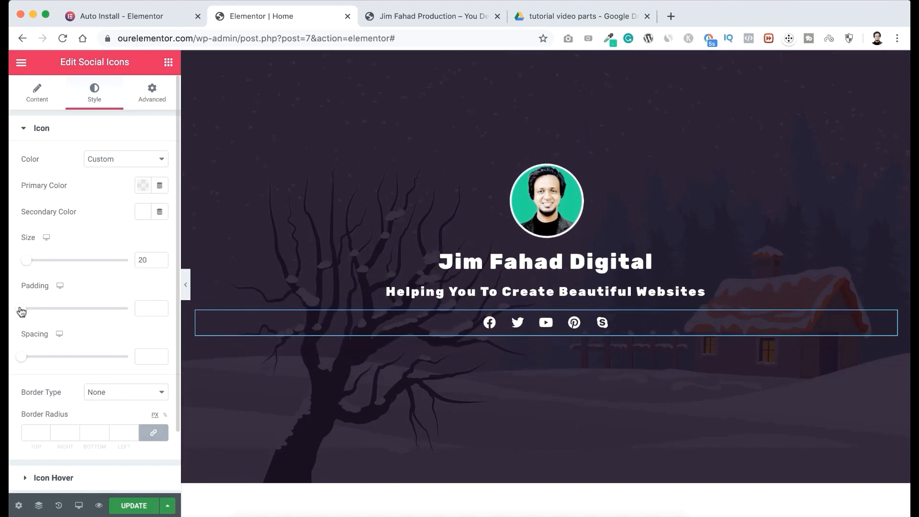
drag(21, 312, 49, 309)
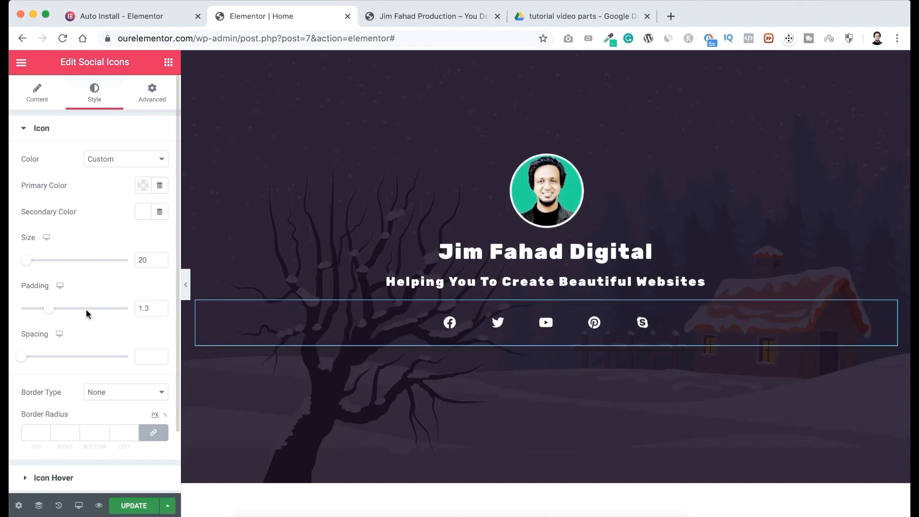
click(151, 307)
key(BackSpace)
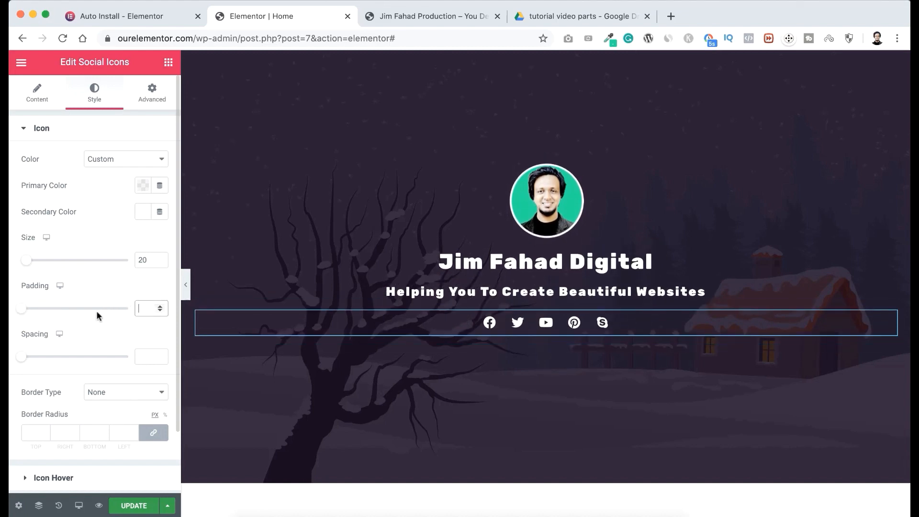
Set the social icons' spacing to 30, and unlink their margins to use 15 px at the top and -10 px at the bottom.
drag(23, 360, 54, 360)
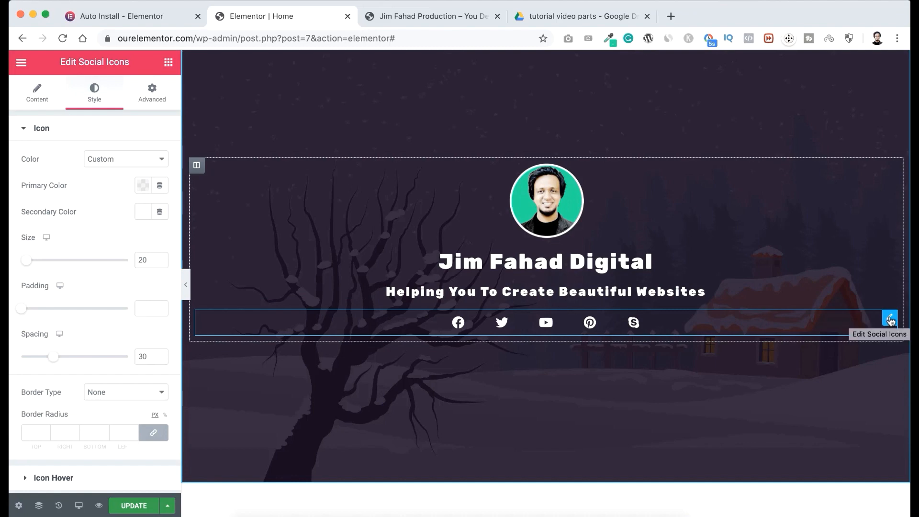
click(152, 91)
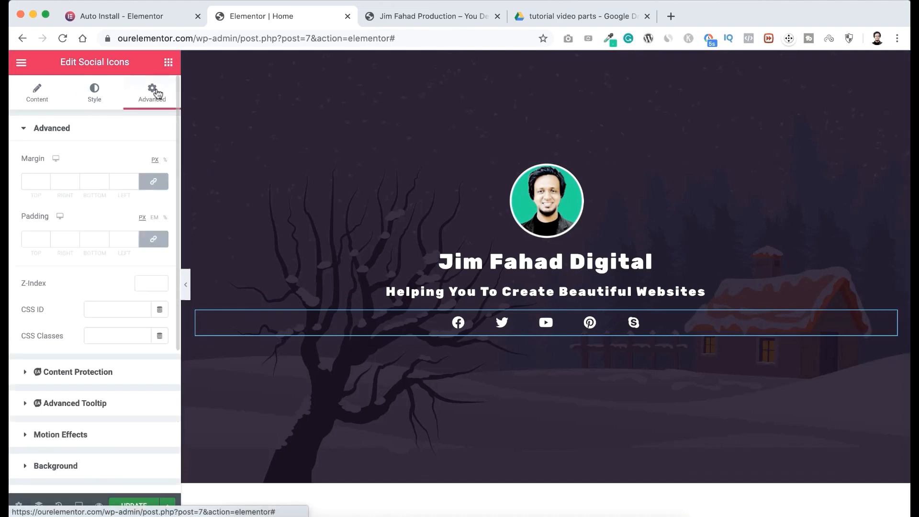
click(154, 184)
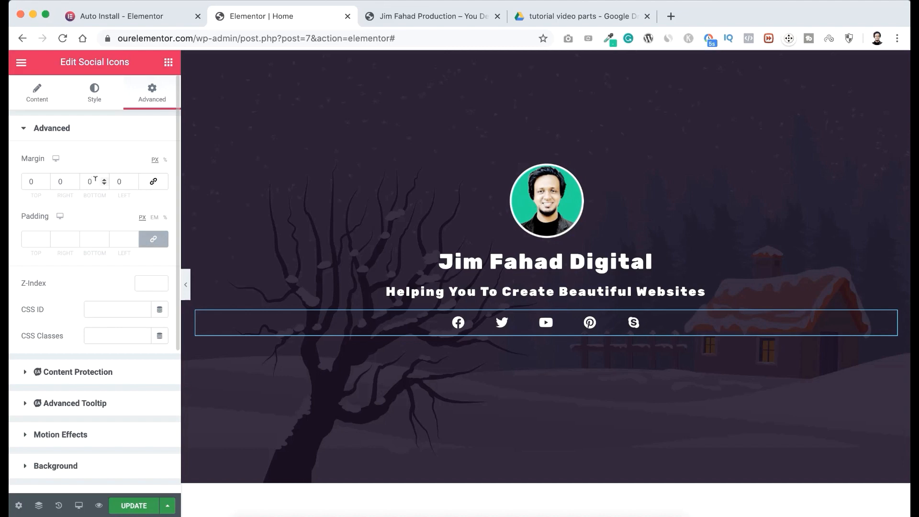
click(95, 179)
text(-11)
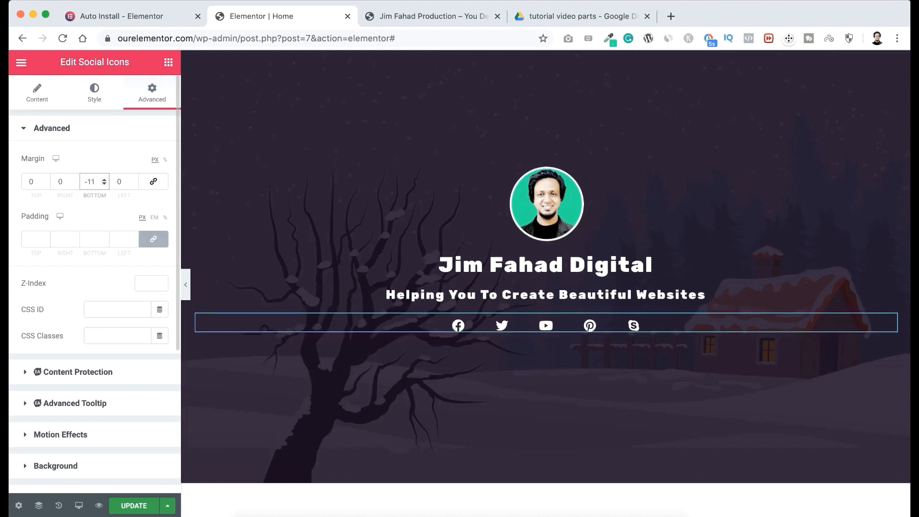
key(BackSpace)
text(8)
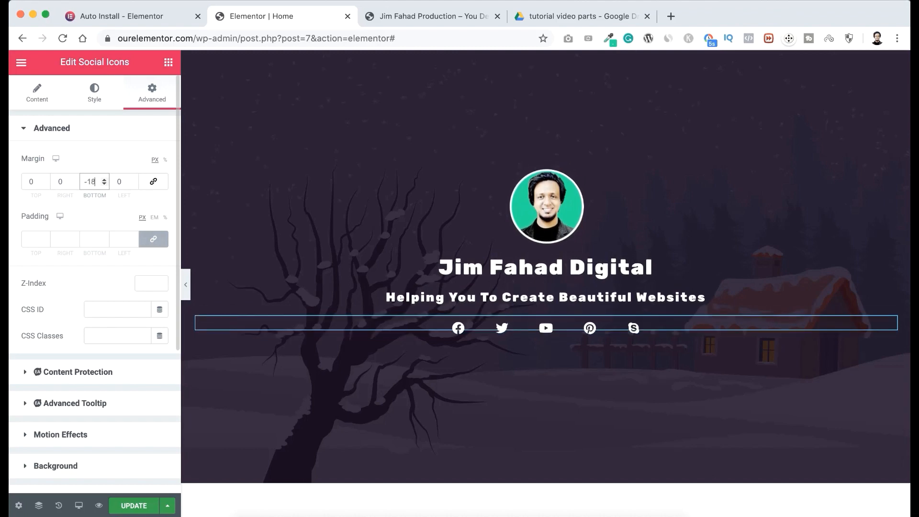
key(BackSpace)
text(1)
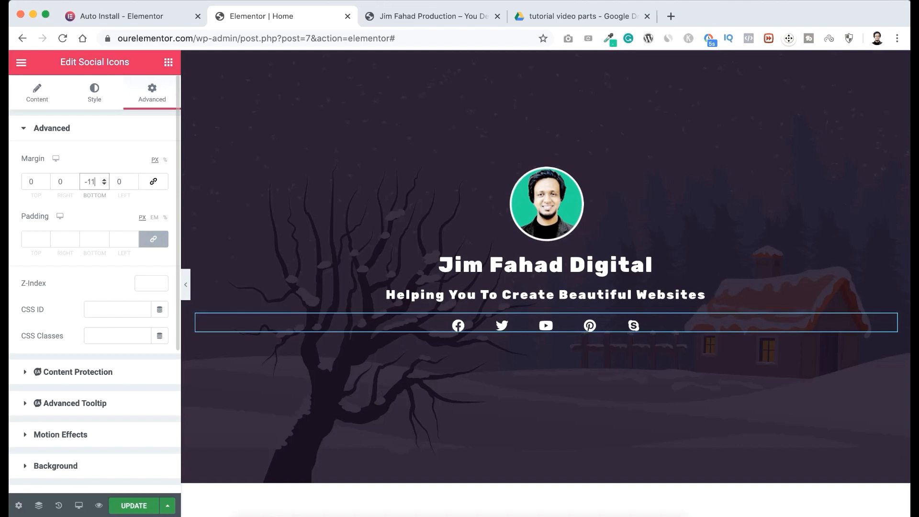
key(BackSpace)
text(0)
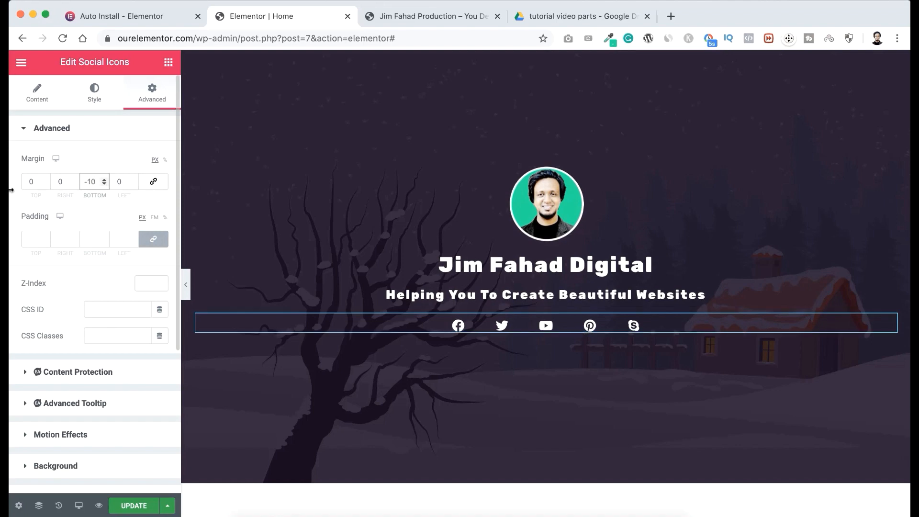
click(29, 181)
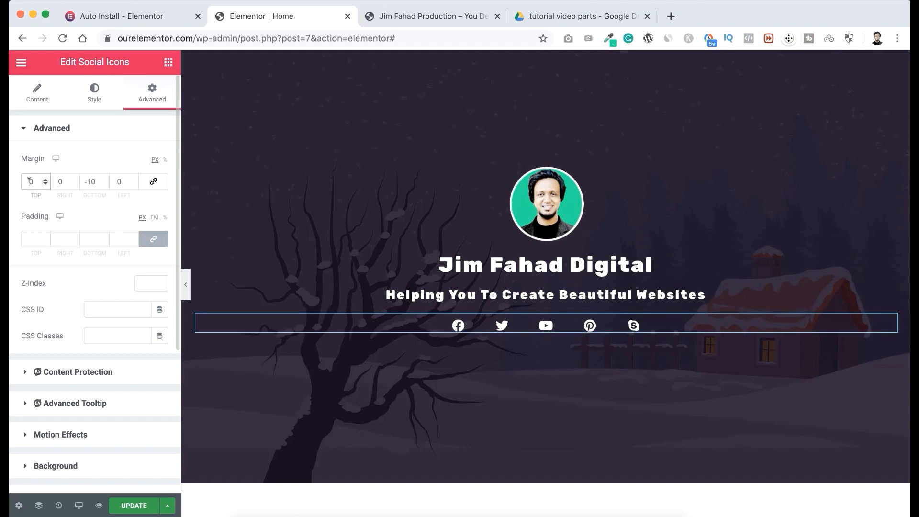
text(15)
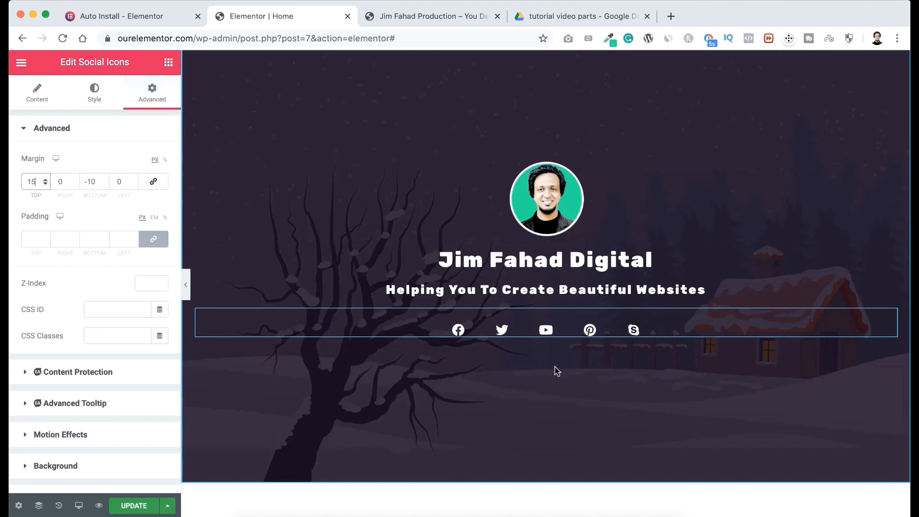
Add a centered Button widget below the social icons with the text "Hire Me".
click(168, 63)
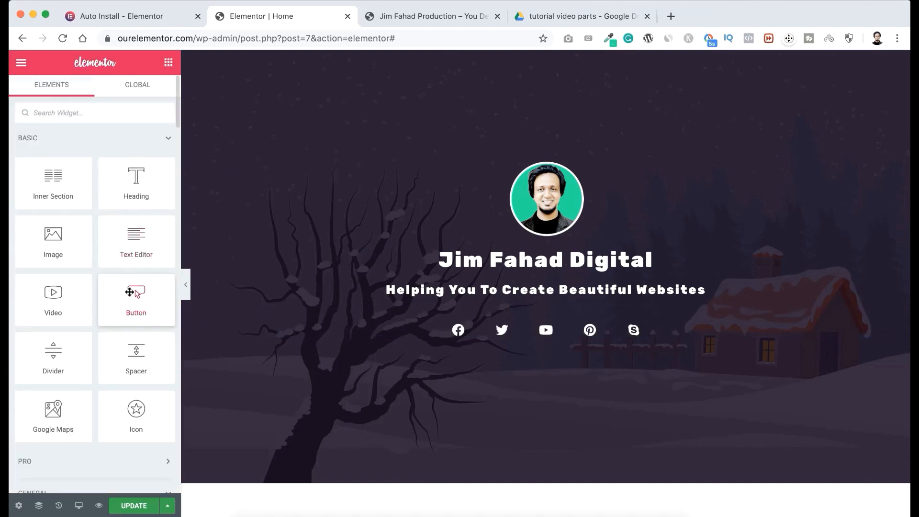
drag(130, 292, 553, 338)
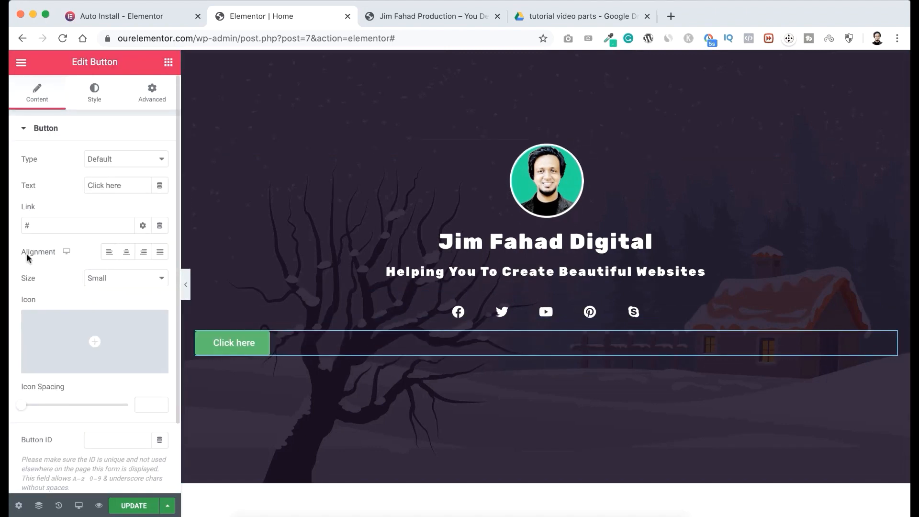
click(127, 257)
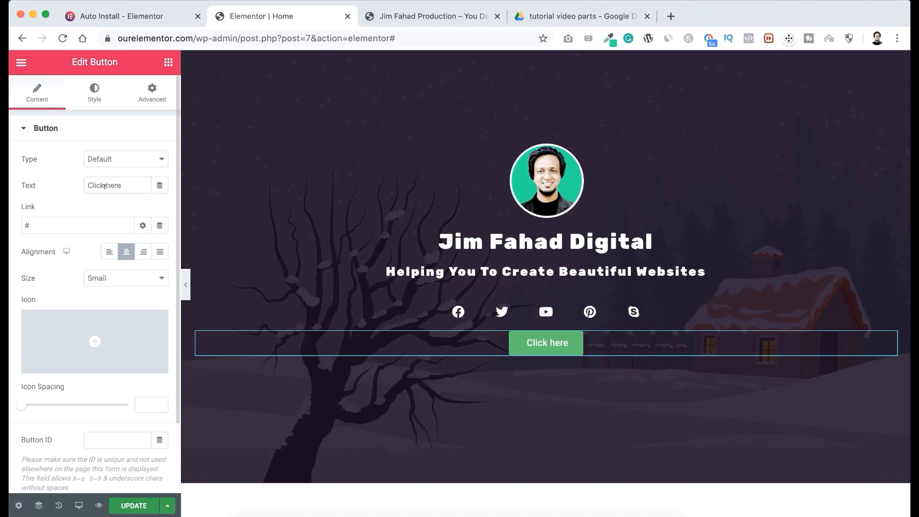
triple_click(124, 184)
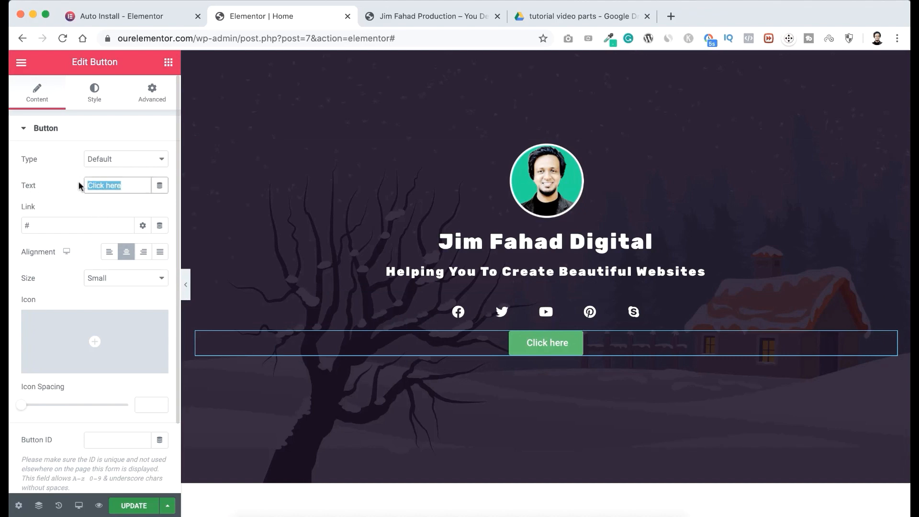
text(Hire Me)
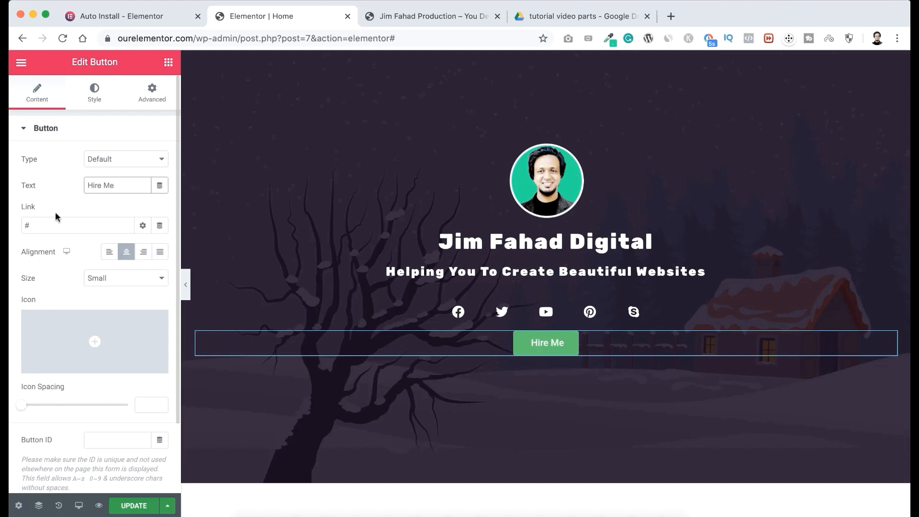
drag(36, 223, 21, 222)
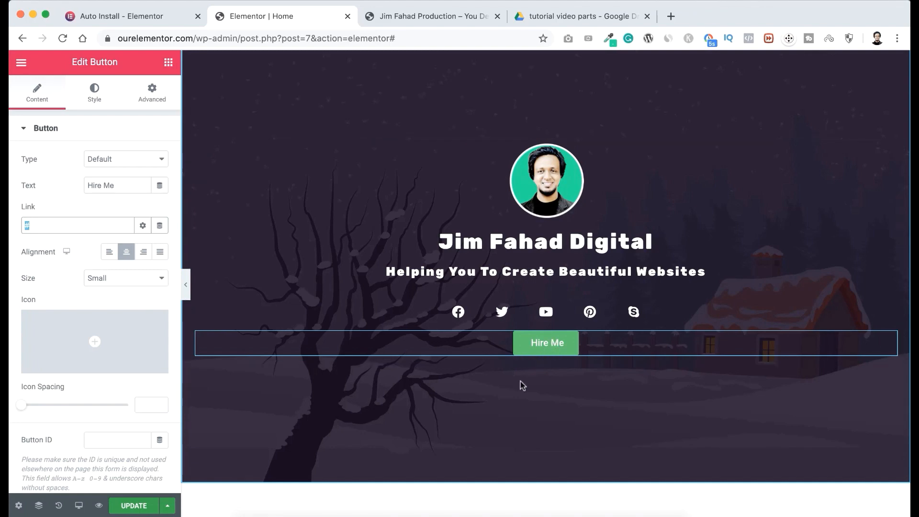
scroll(515, 395, down, 1)
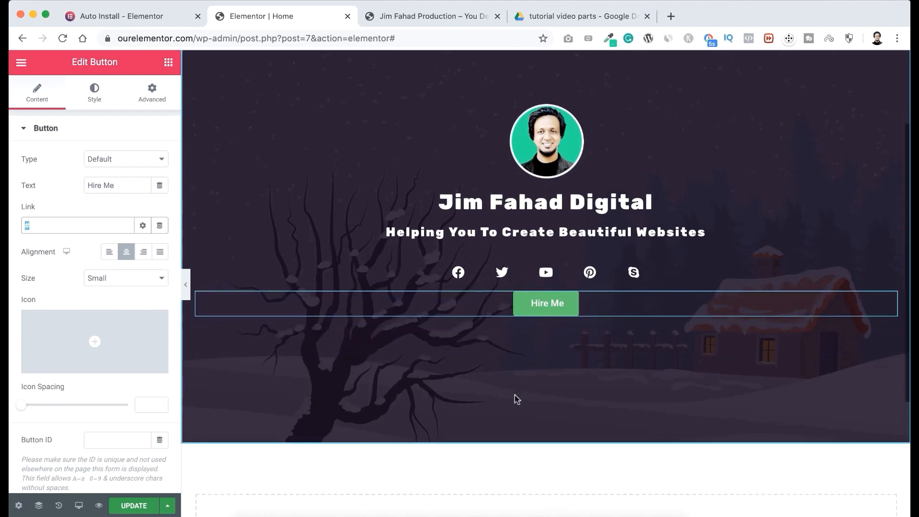
scroll(515, 395, up, 1)
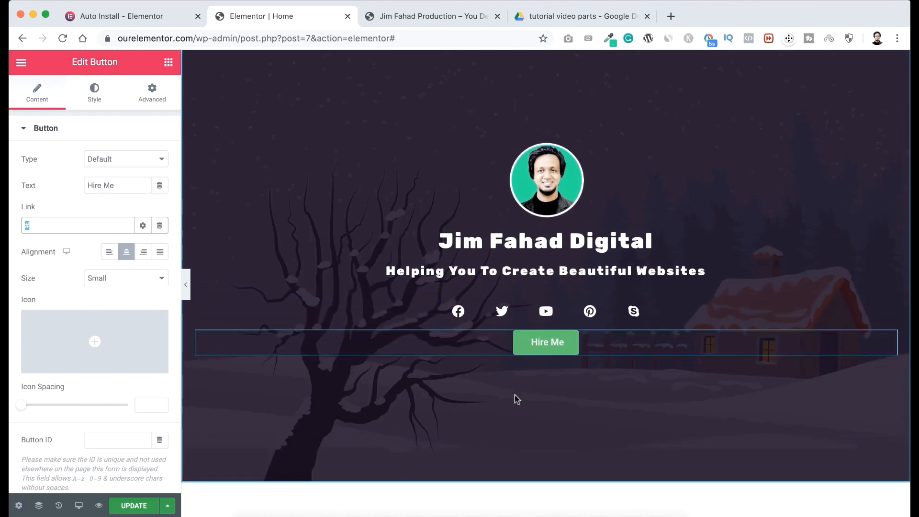
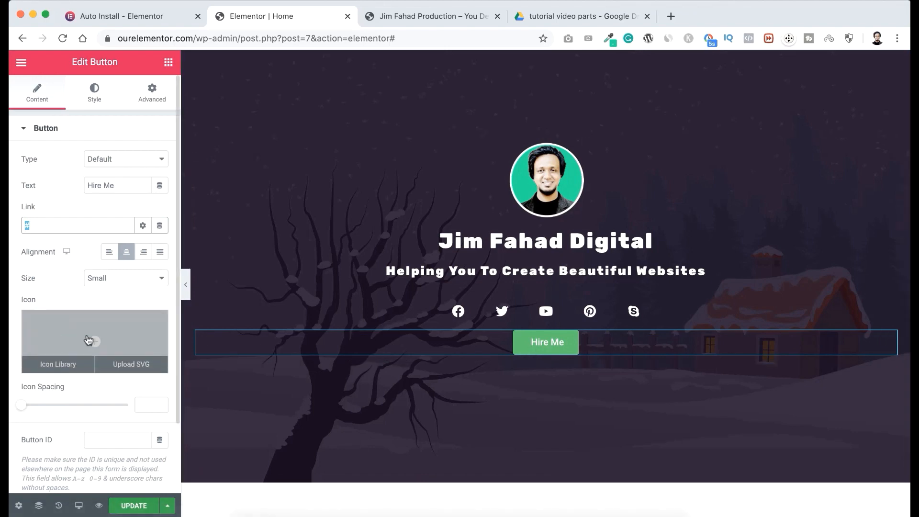
Add the circled right-arrow icon to the Hire Me button and position it after the text.
click(86, 340)
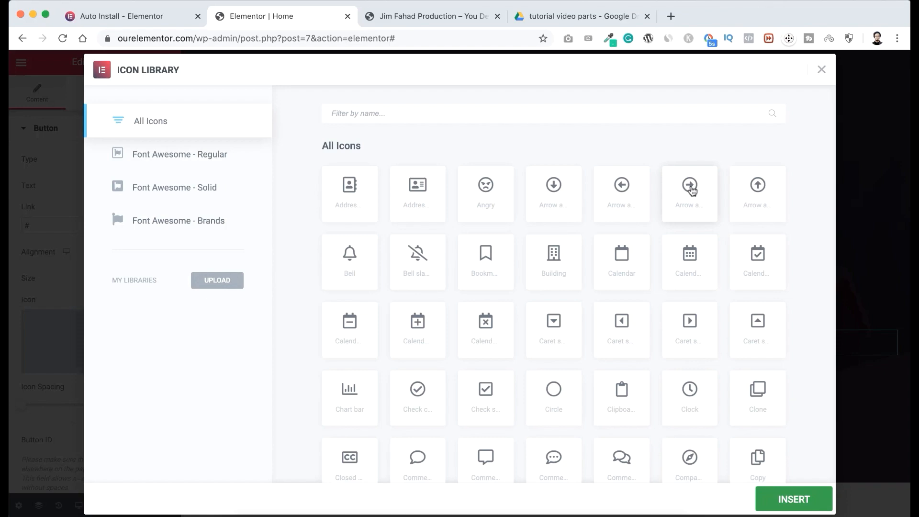
click(689, 190)
click(784, 502)
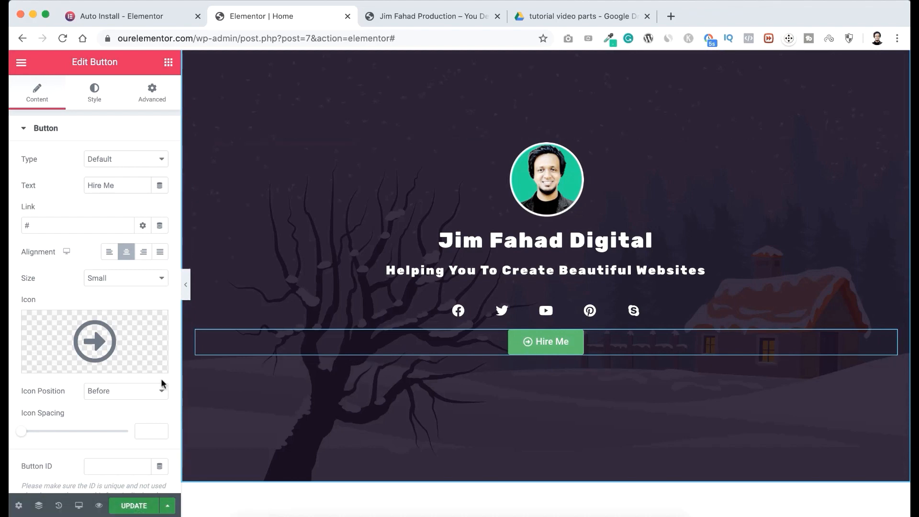
click(119, 391)
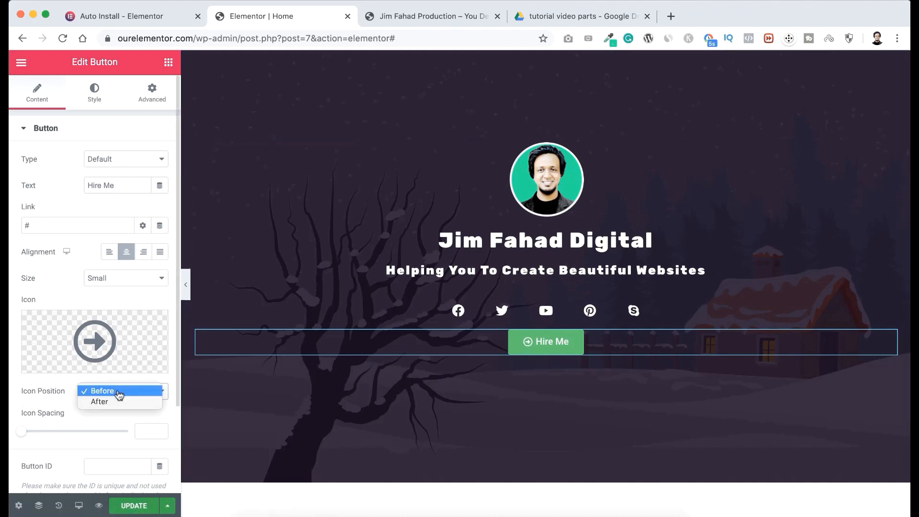
click(111, 403)
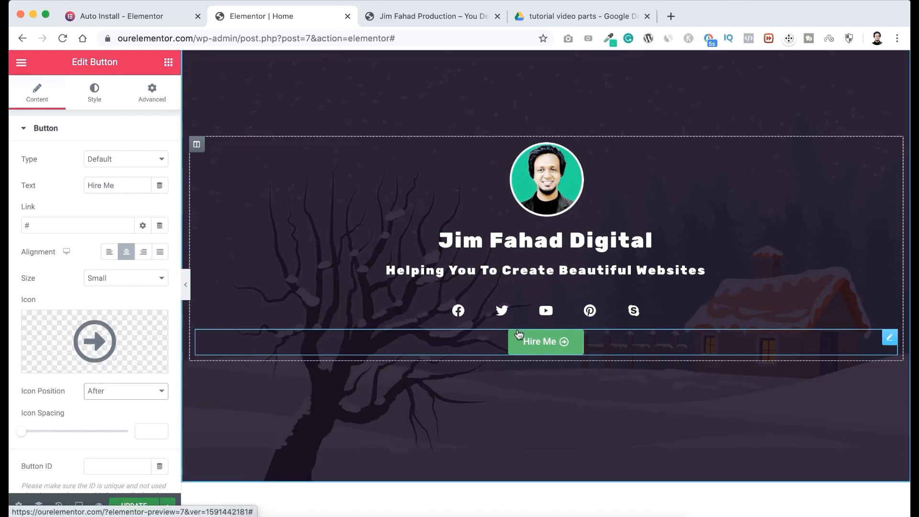
Set the Hire Me button's normal background color to #00bfa6.
click(93, 93)
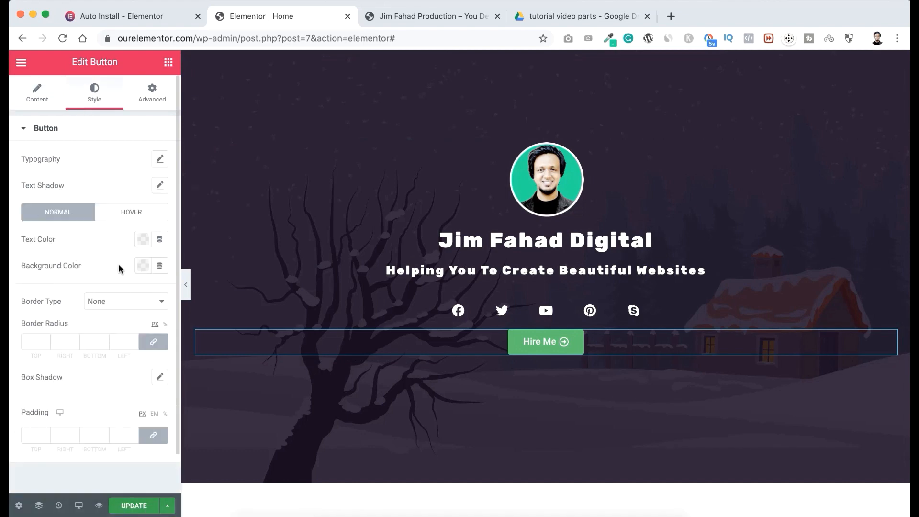
click(143, 266)
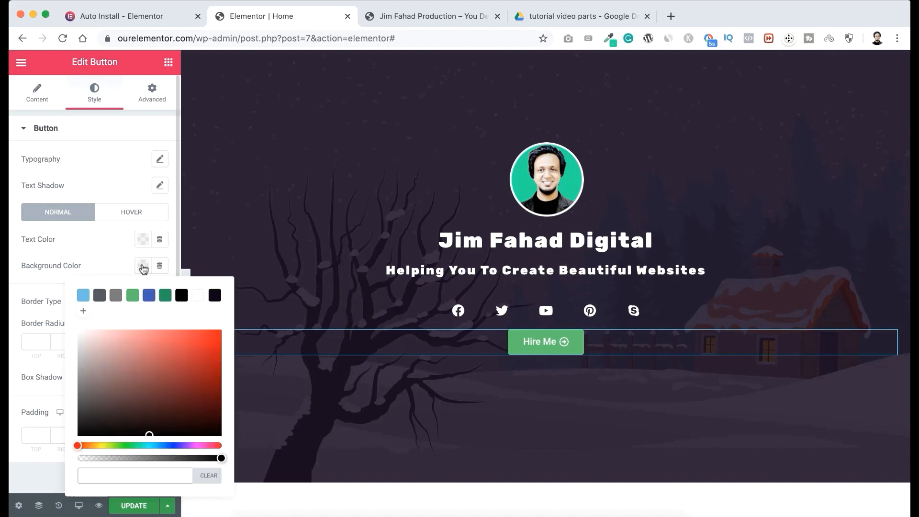
text(#00bf)
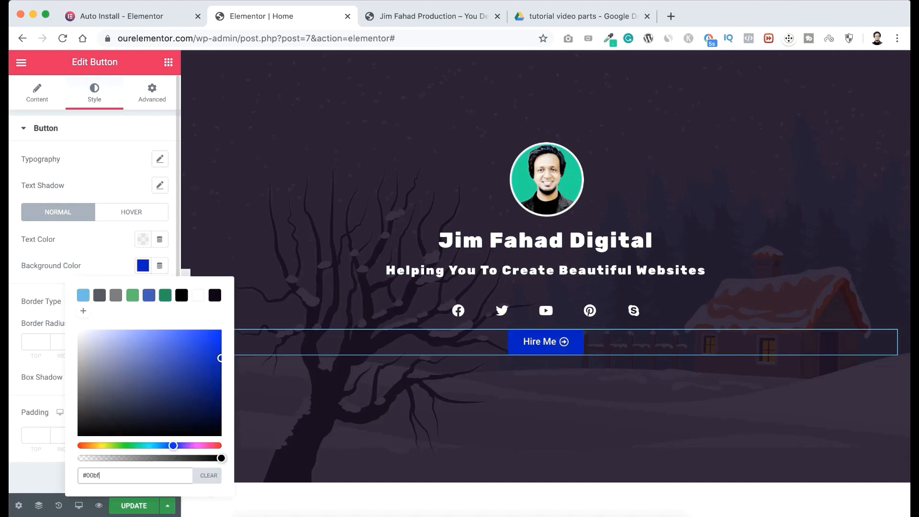
text(a6)
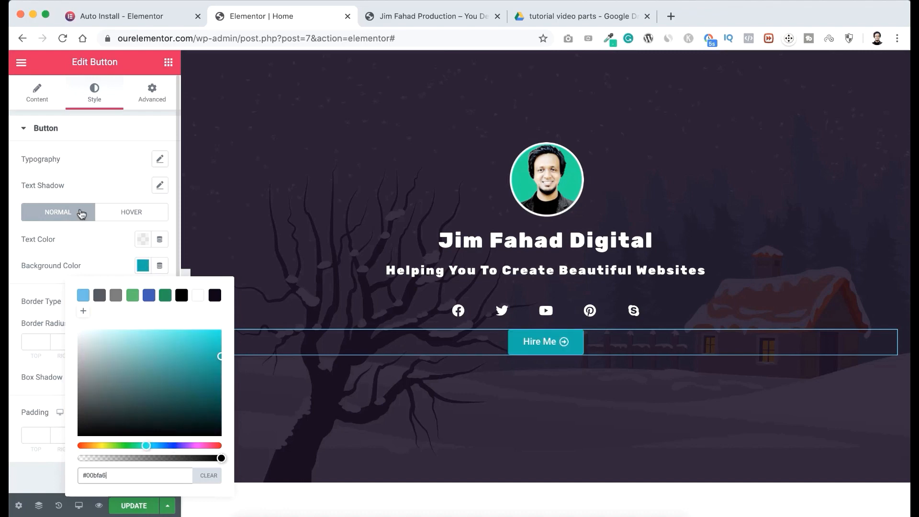
click(96, 246)
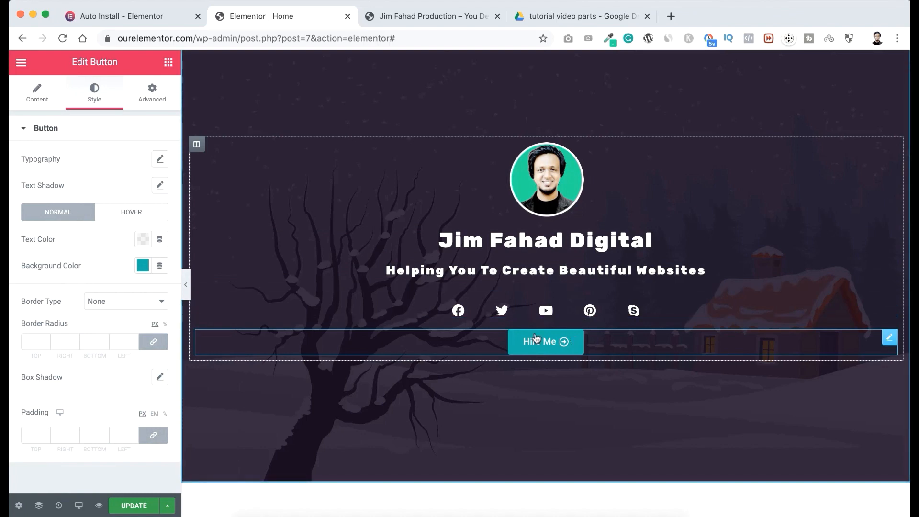
Remove the arrow icon from the Hire Me button.
click(39, 96)
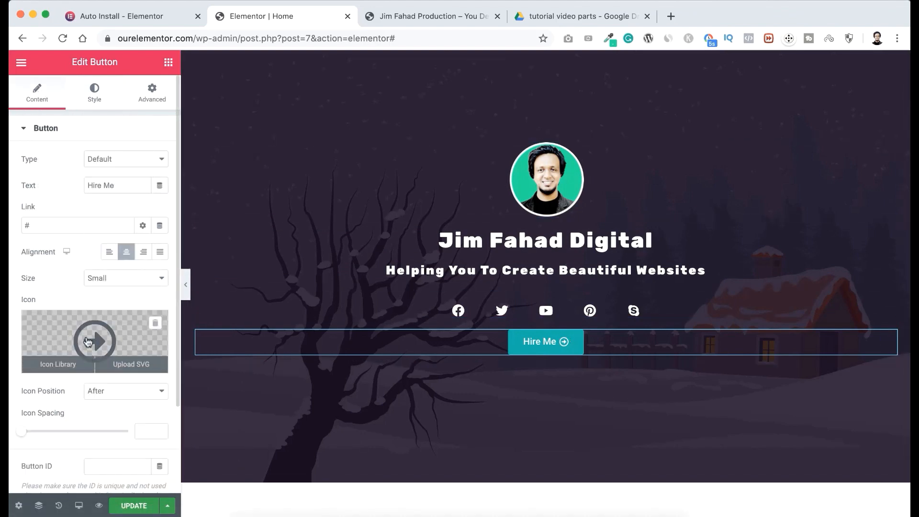
click(156, 324)
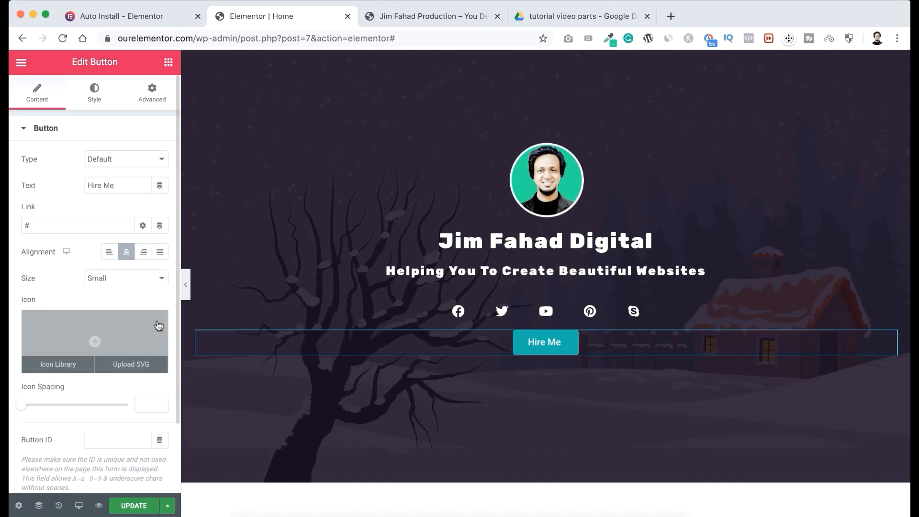
Set the Hire Me button's typography to the Rubik font family at a size of 16 px.
click(97, 95)
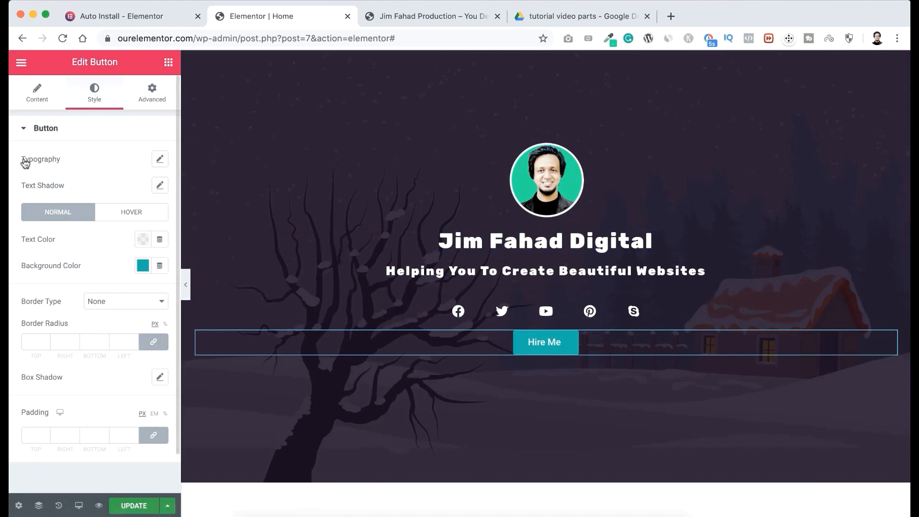
click(159, 158)
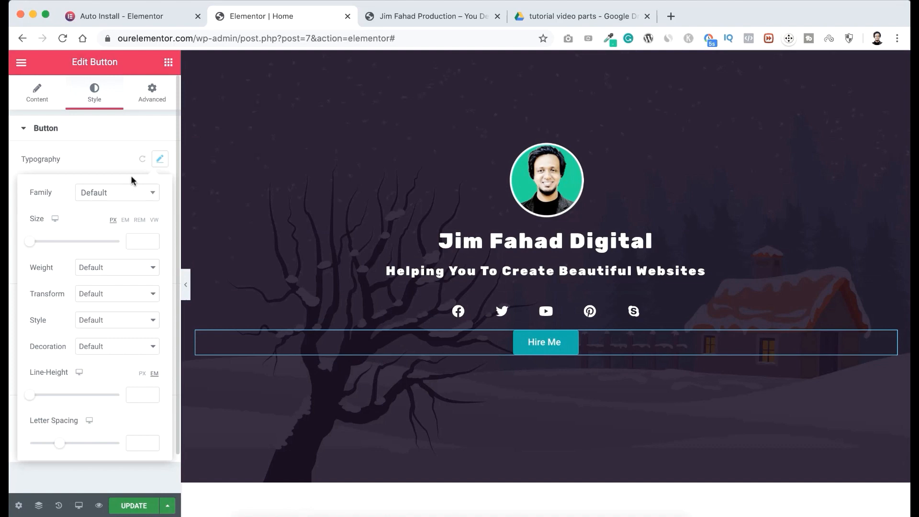
click(119, 198)
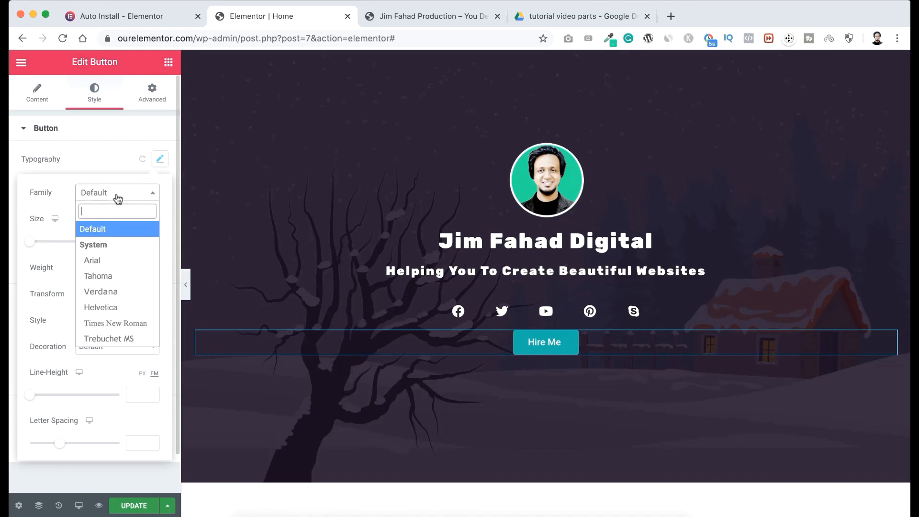
text(rubi)
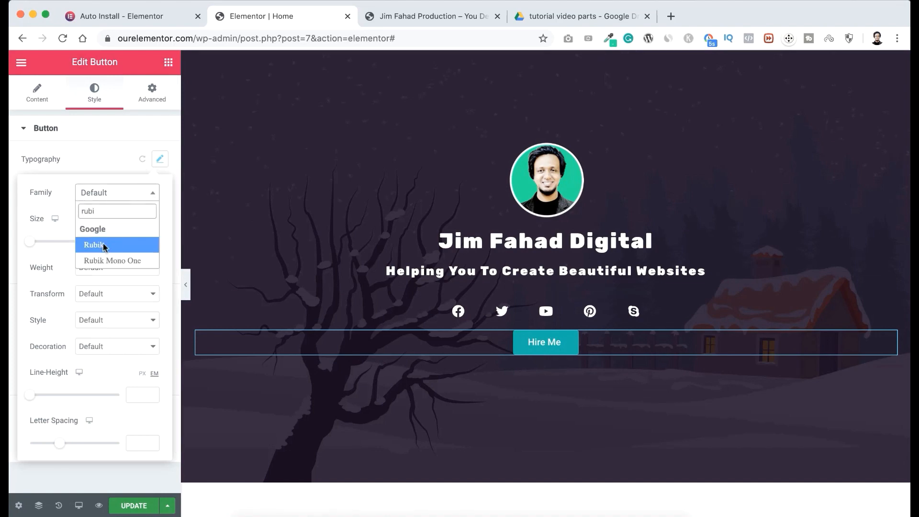
click(104, 246)
click(135, 240)
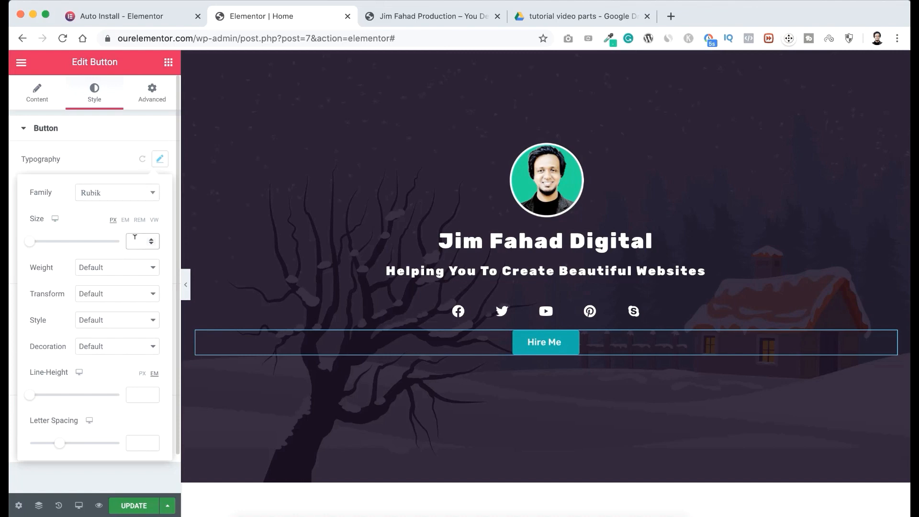
text(16)
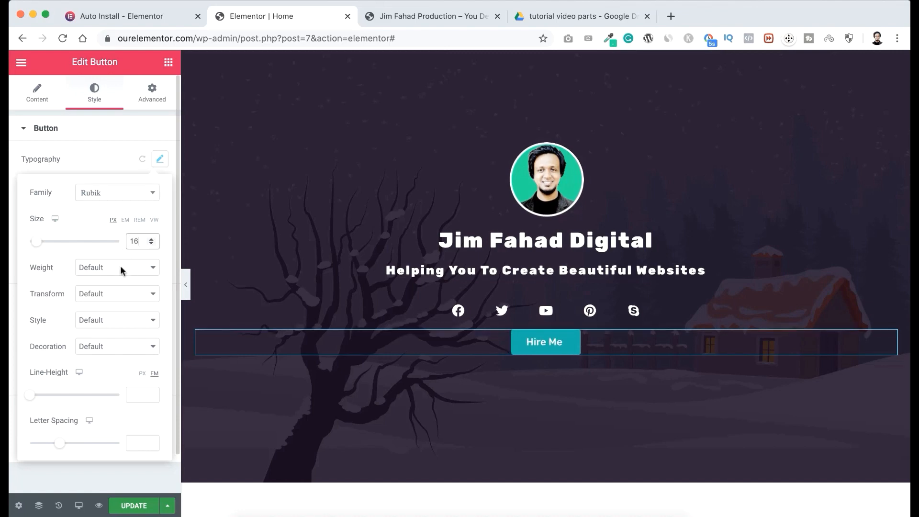
Set the button text's font weight to 600 and its letter spacing to 2.
click(121, 270)
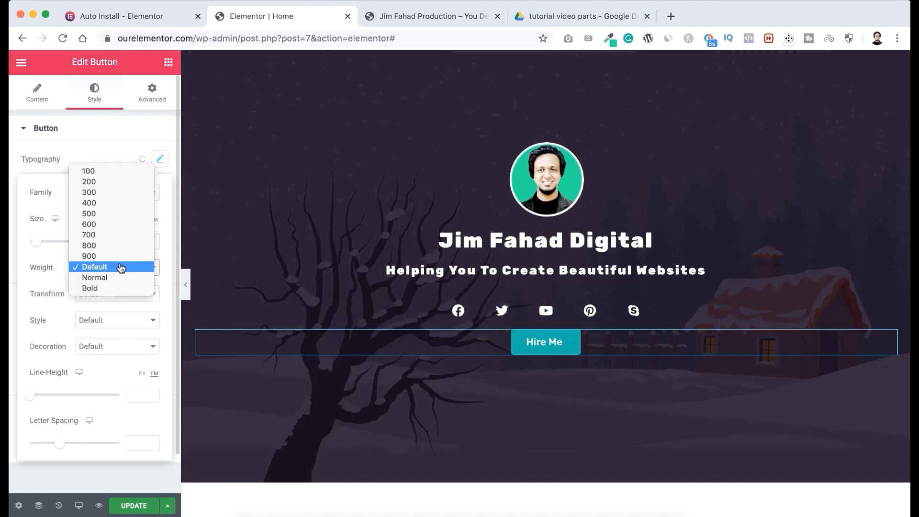
click(109, 225)
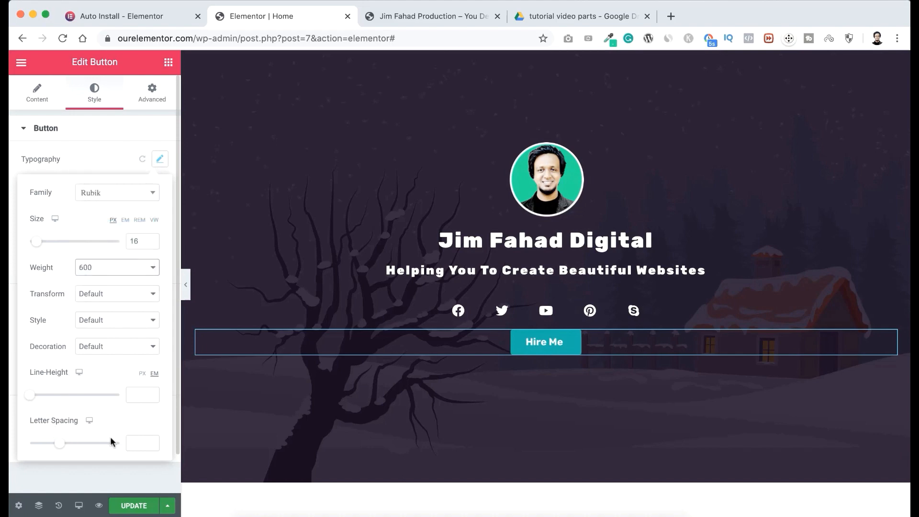
click(134, 441)
text(2)
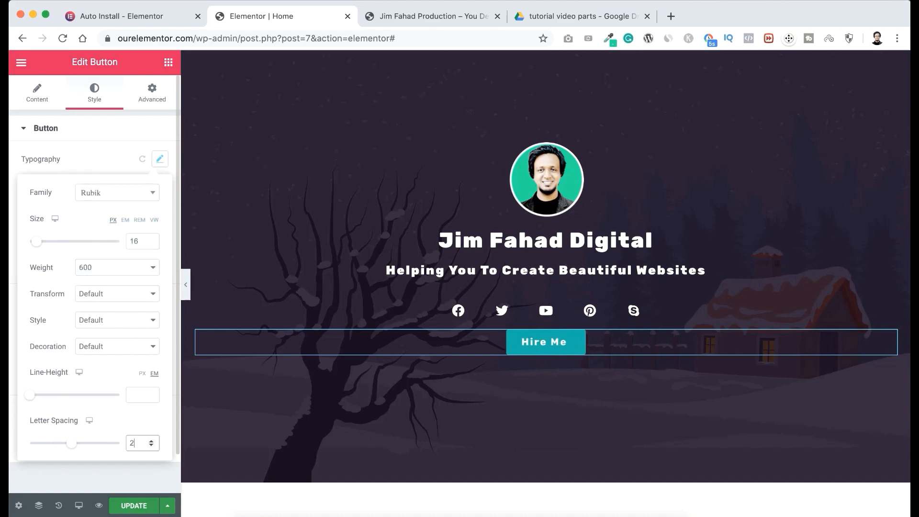
click(107, 157)
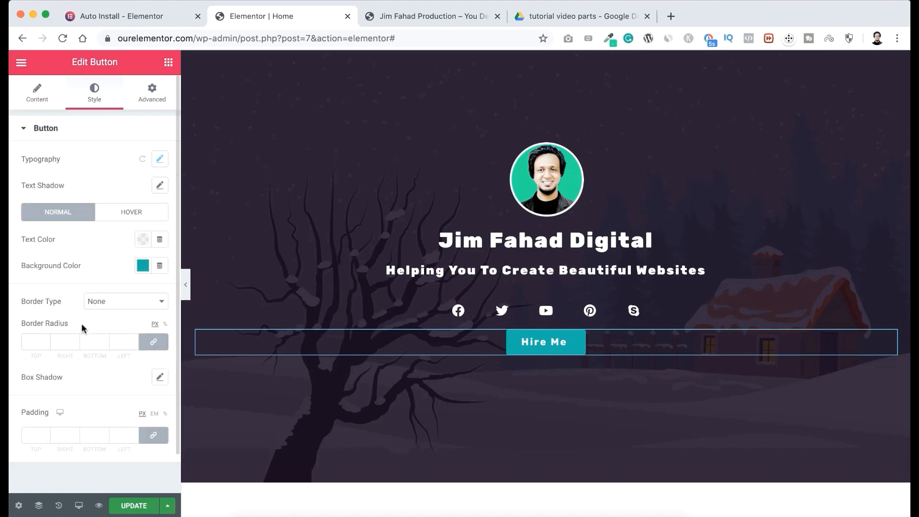
Set the button's border radius to 20 px and its unlinked padding to 12 px top and bottom, 35 px right and left.
click(35, 341)
text(20)
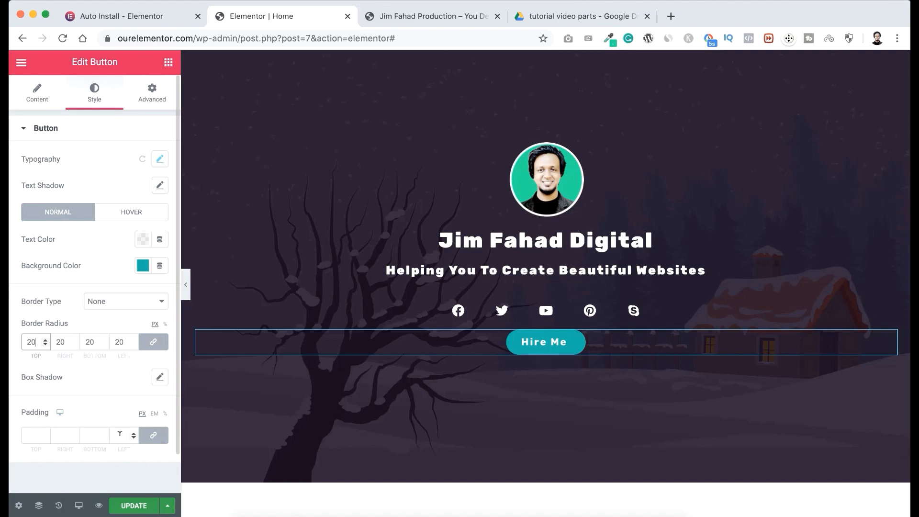
click(154, 435)
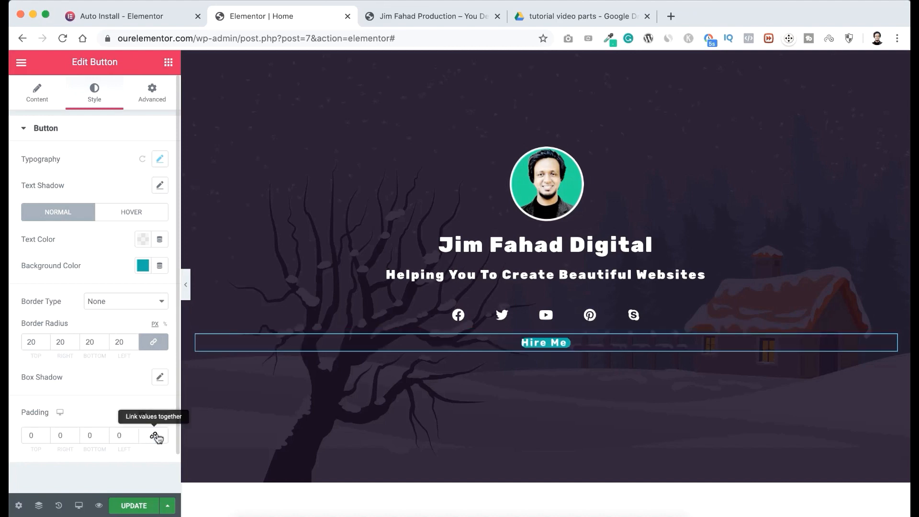
click(30, 435)
text(12)
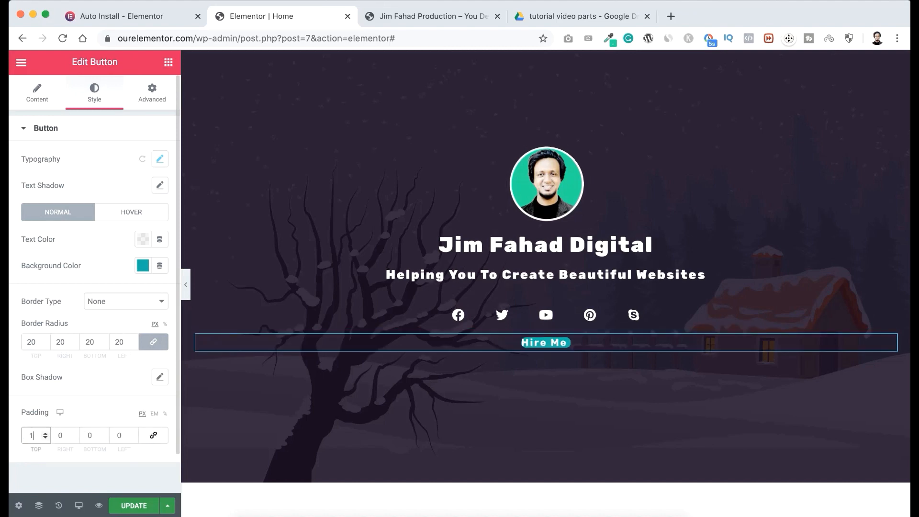
click(61, 434)
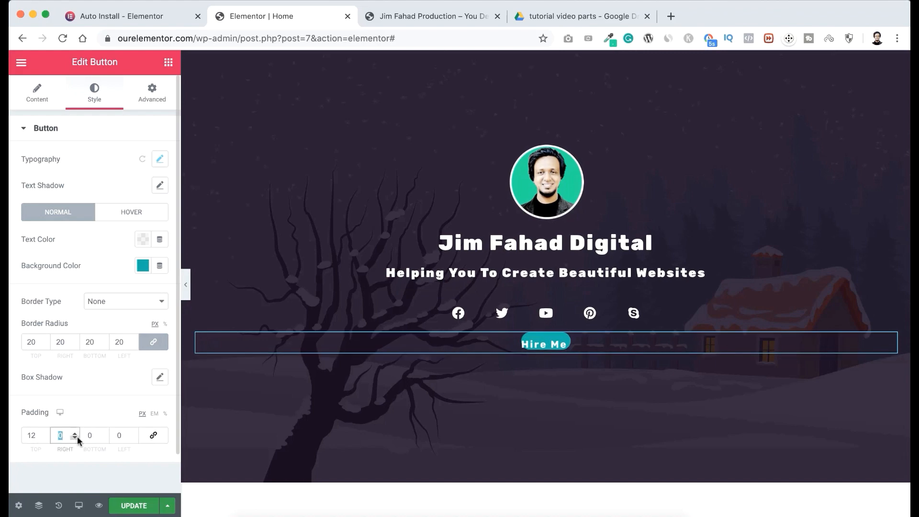
key(BackSpace)
text(35)
click(89, 435)
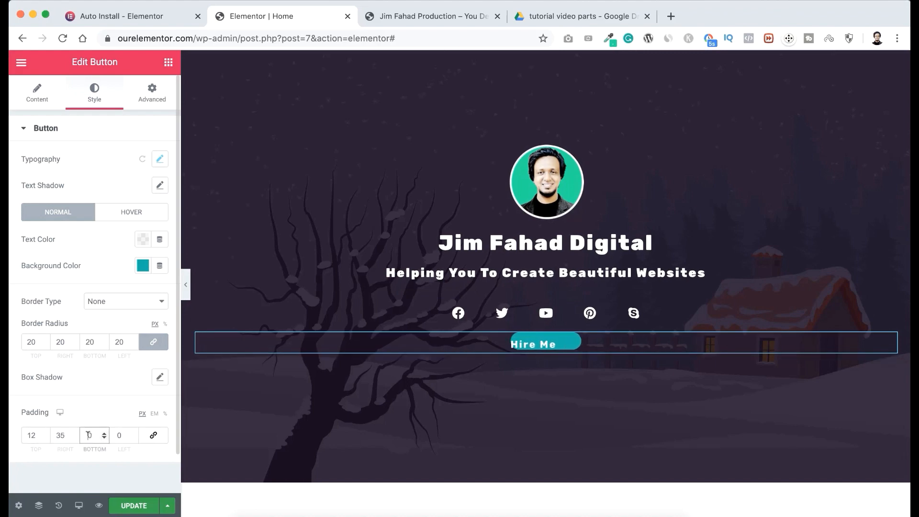
text(12)
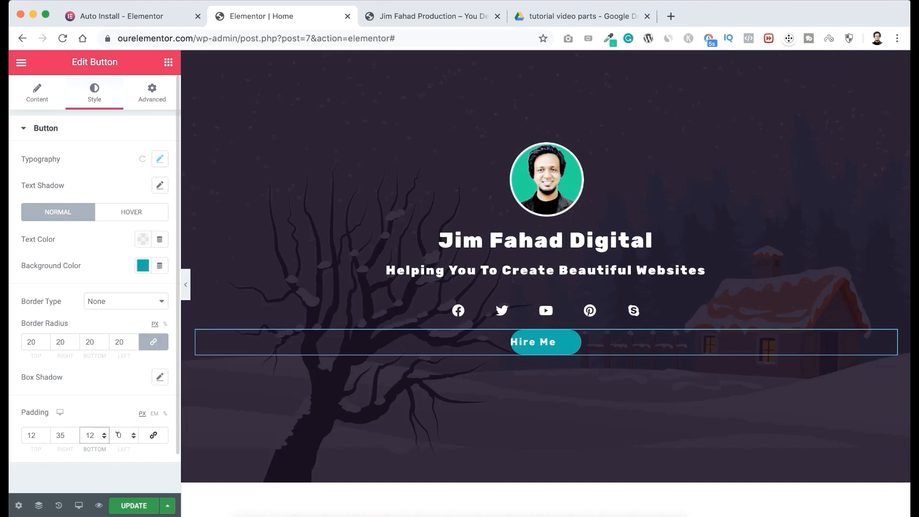
double_click(119, 435)
text(35)
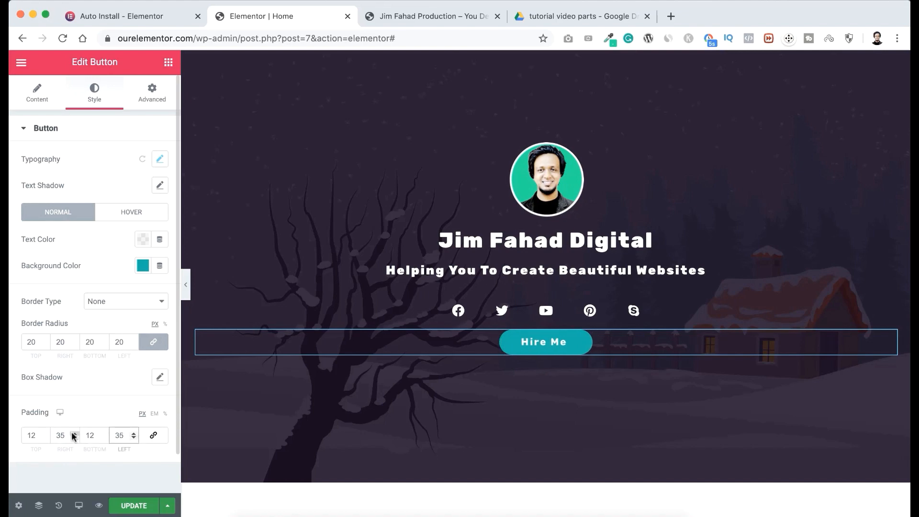
Set the Hire Me button's border radius to 25 px on all corners.
click(37, 338)
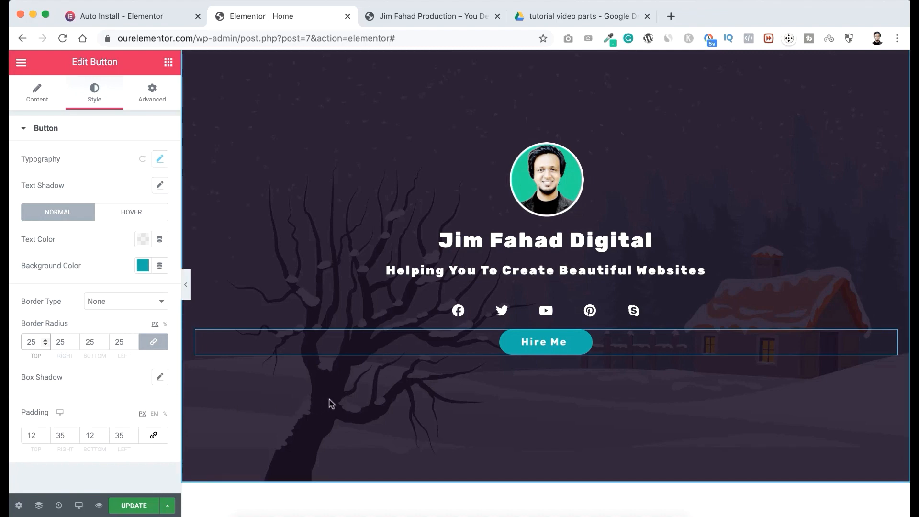
scroll(360, 440, up, 2)
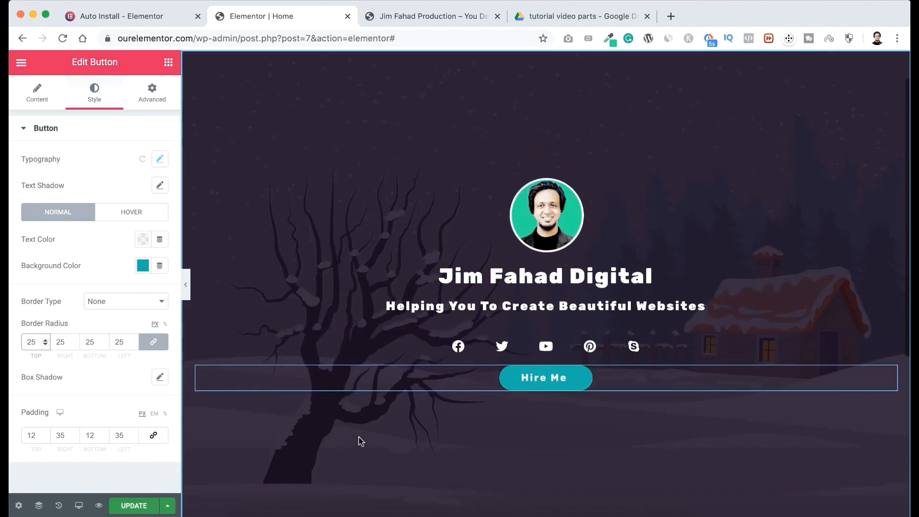
scroll(360, 441, up, 1)
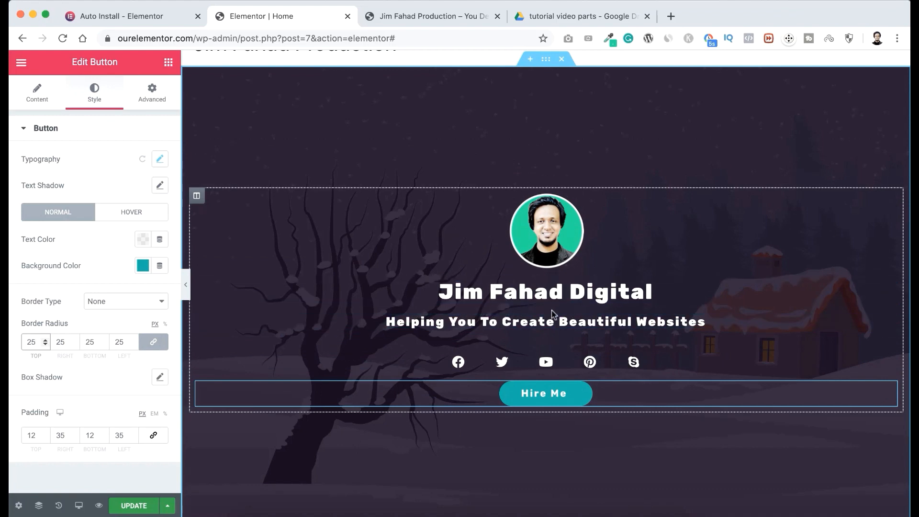
Add a centered Divider widget between the banner's two headings and set its width to 25%.
click(169, 63)
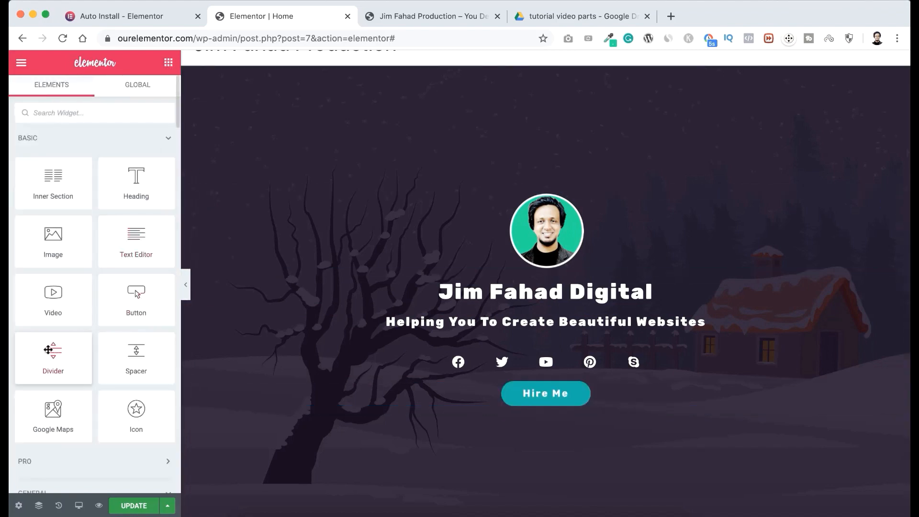
drag(50, 350, 507, 300)
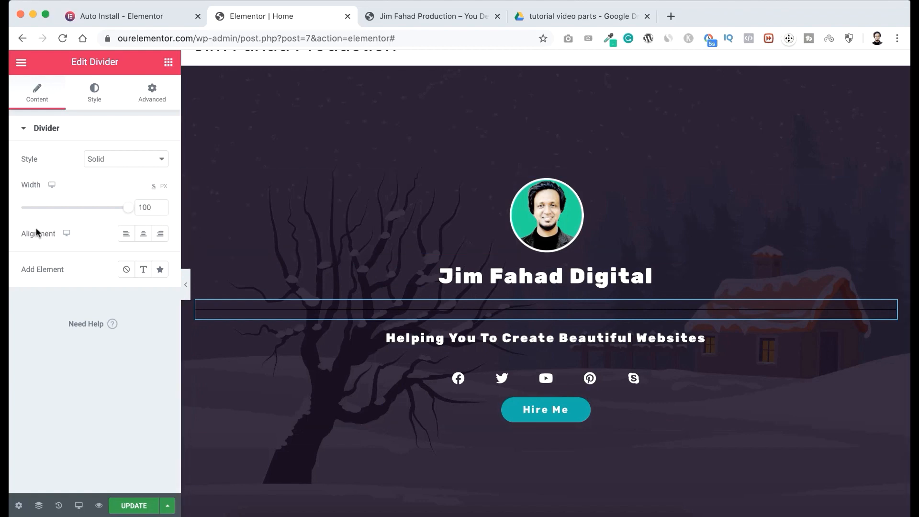
click(142, 234)
drag(127, 211, 46, 210)
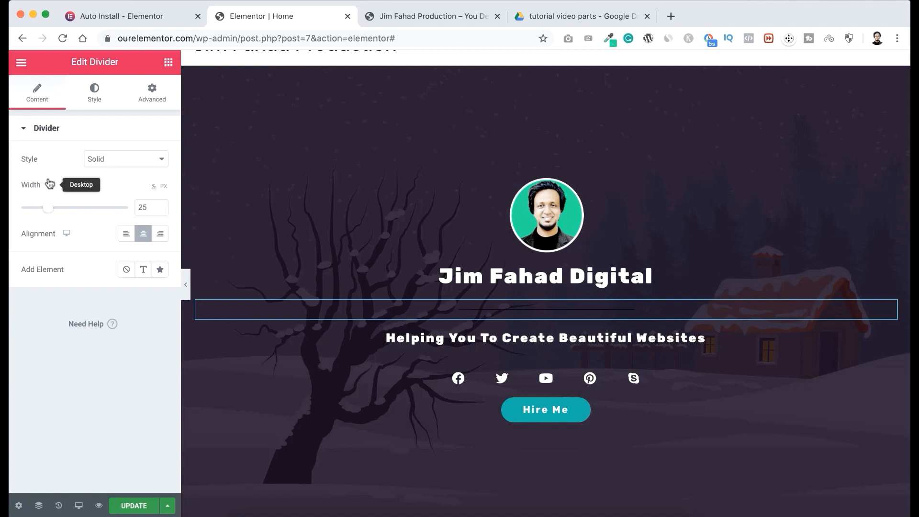
Change the color of the divider between the banner headings to light grey #EDEDED.
click(94, 97)
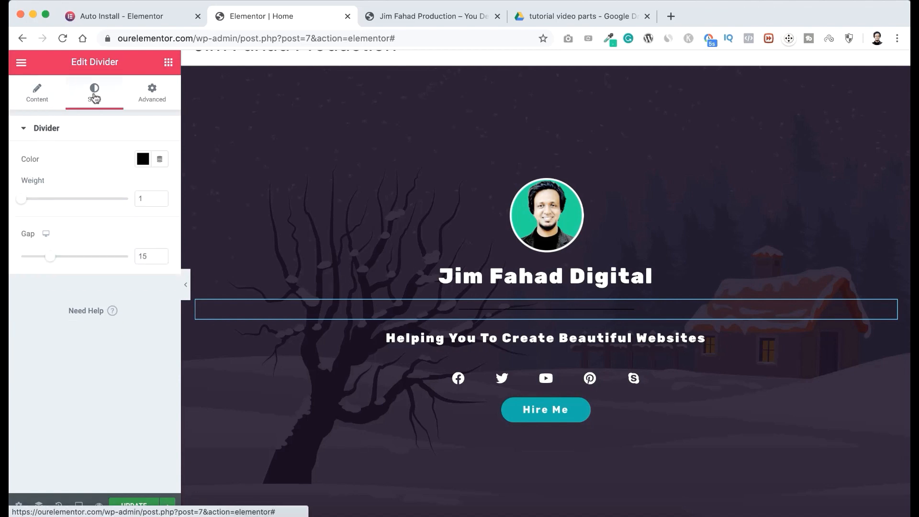
click(143, 161)
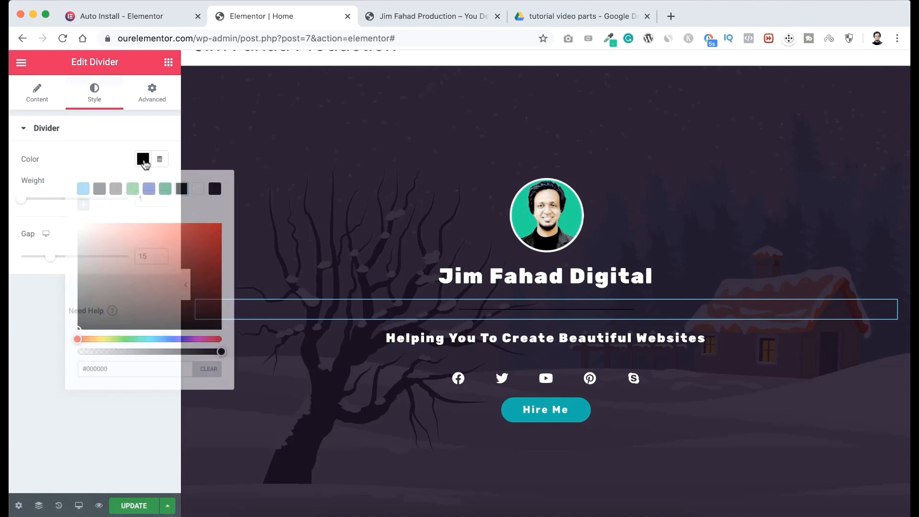
drag(103, 236, 69, 229)
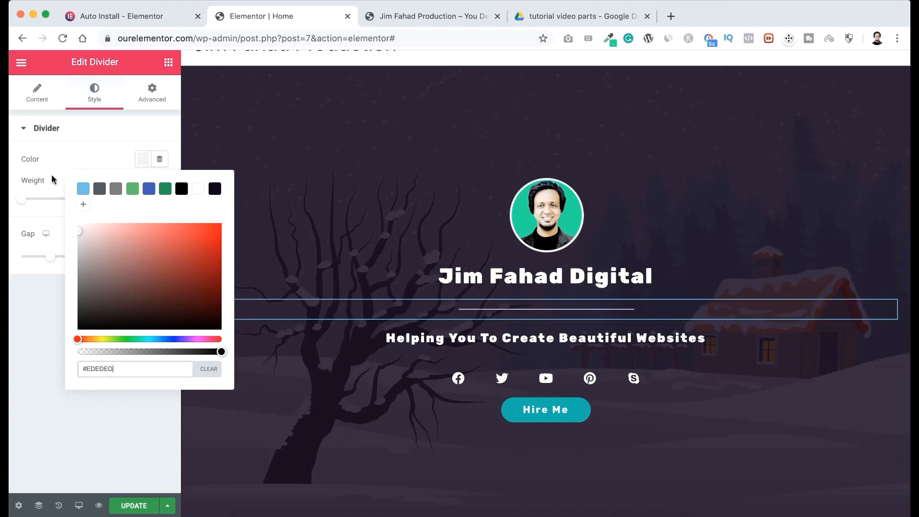
click(53, 180)
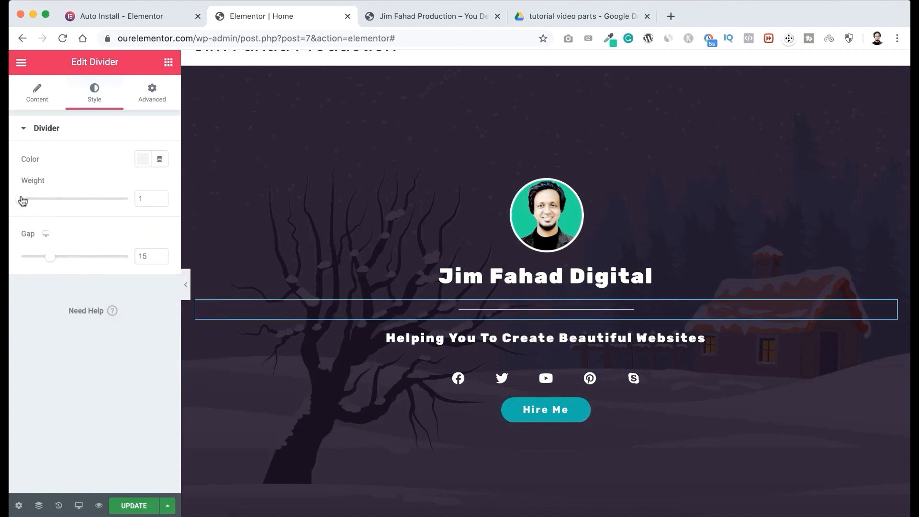
Try a divider weight of 1.5, return it to 1, and set the divider's gap to 2.
mouse_move(22, 201)
mouse_down()
mouse_move(39, 200)
mouse_move(29, 203)
mouse_up()
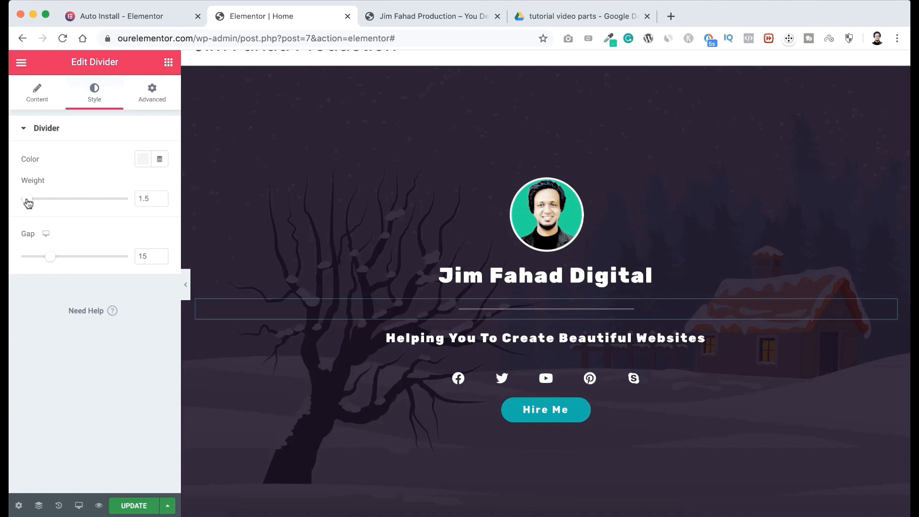
drag(29, 203, 20, 202)
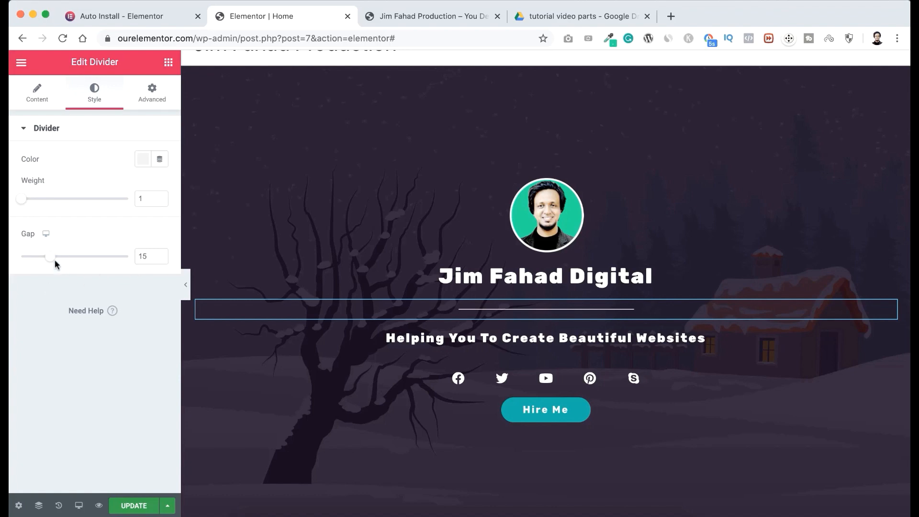
drag(50, 257, 24, 258)
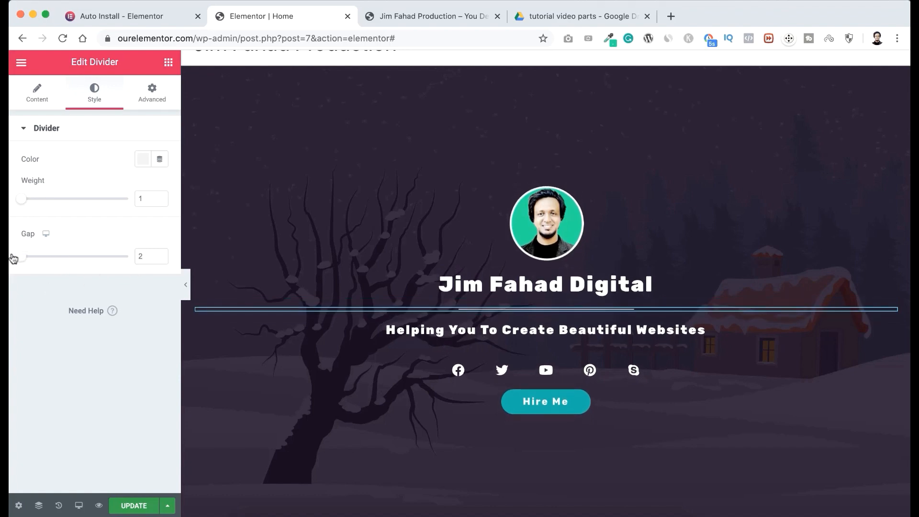
Unlink the margins of the main heading below the portrait and set them to 15 px top and -10 px bottom.
click(613, 203)
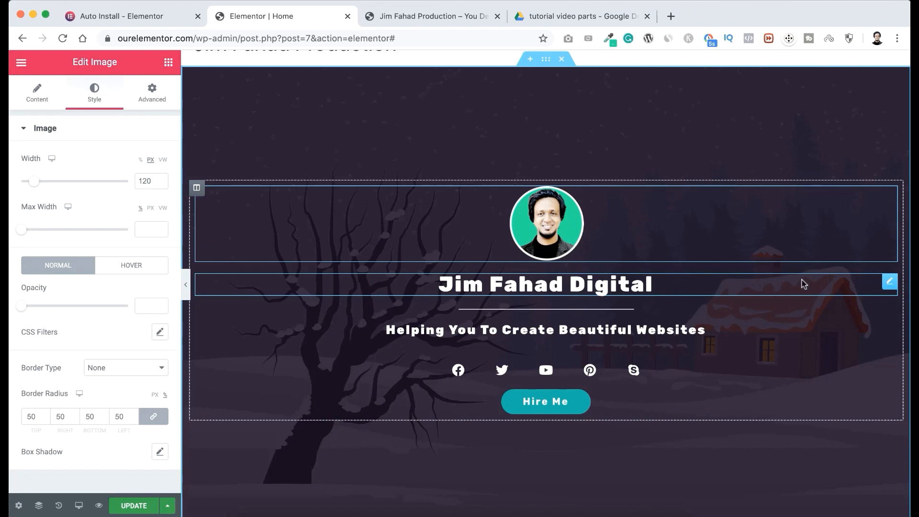
click(890, 282)
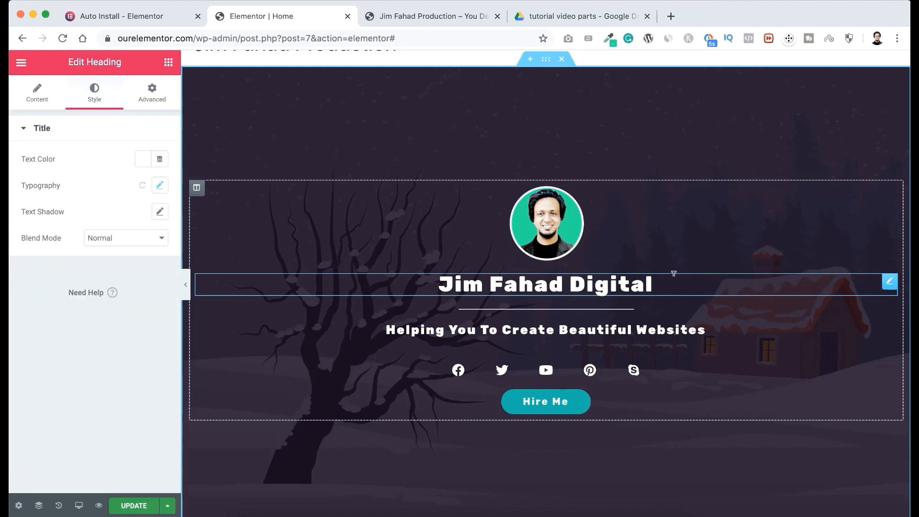
click(153, 96)
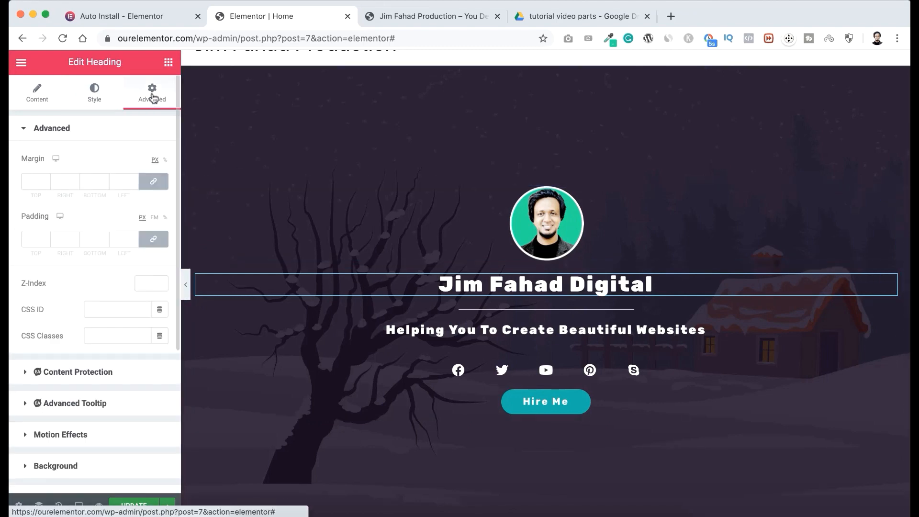
click(153, 185)
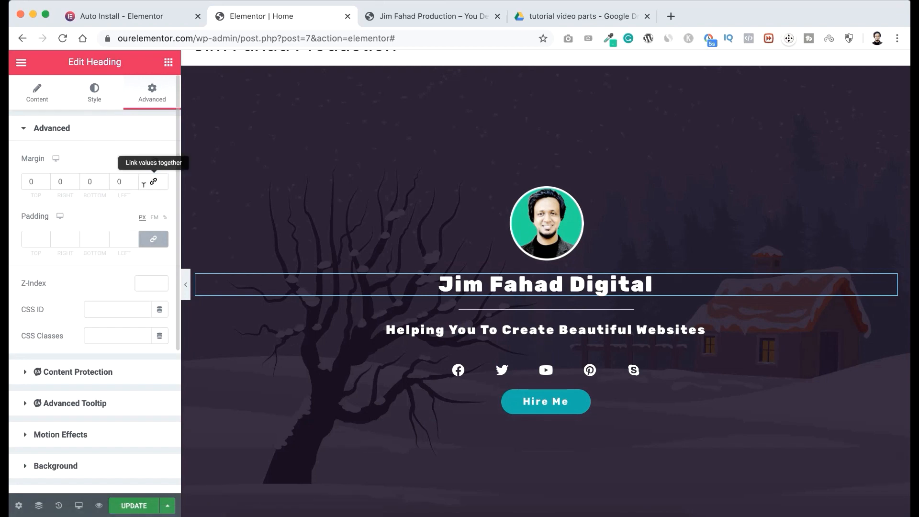
double_click(30, 181)
text(15)
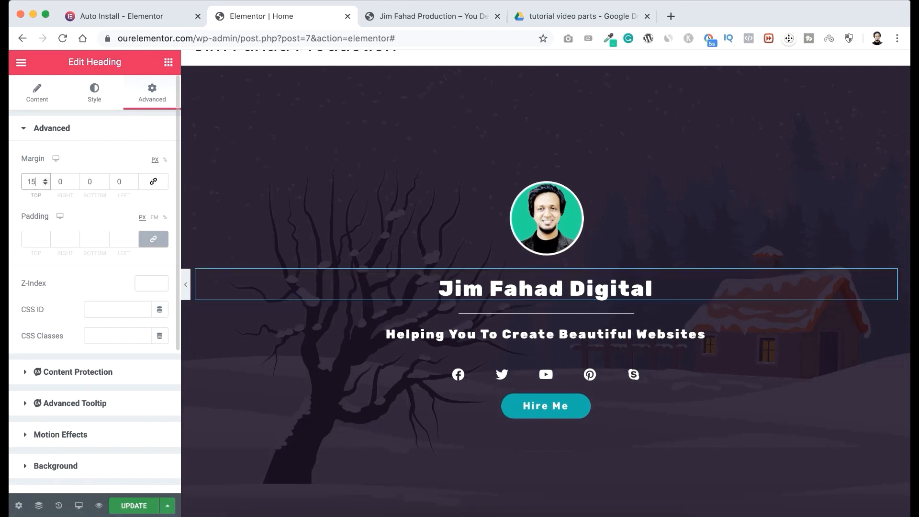
double_click(88, 181)
text(-1)
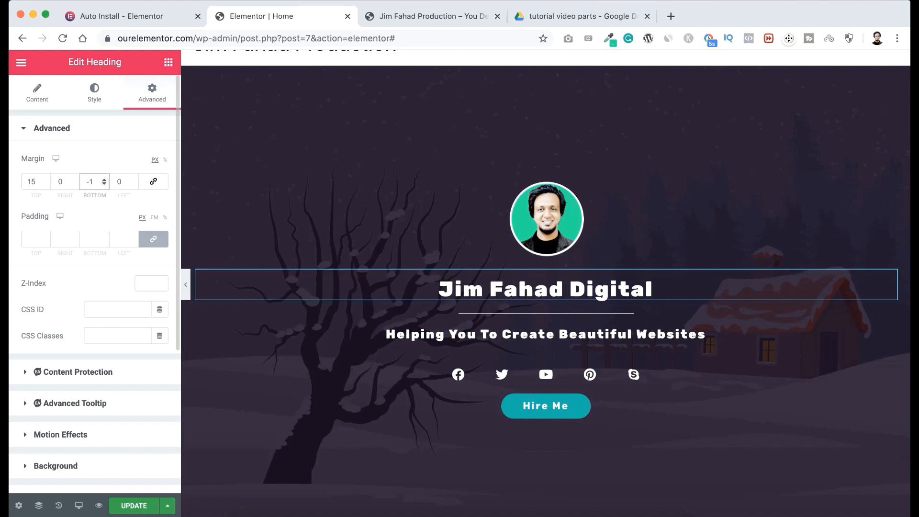
text(0)
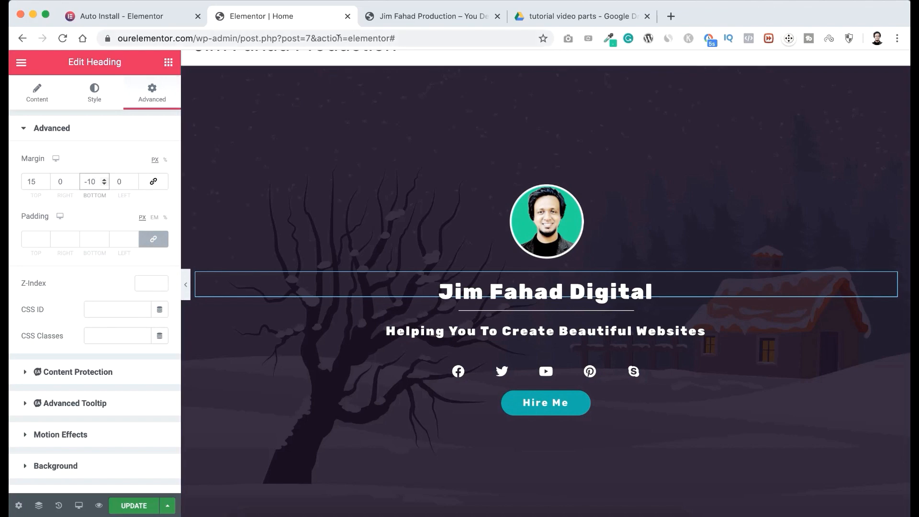
Try the Fade In entrance animation on the main heading below the portrait, then set it to Zoom In.
scroll(414, 201, up, 1)
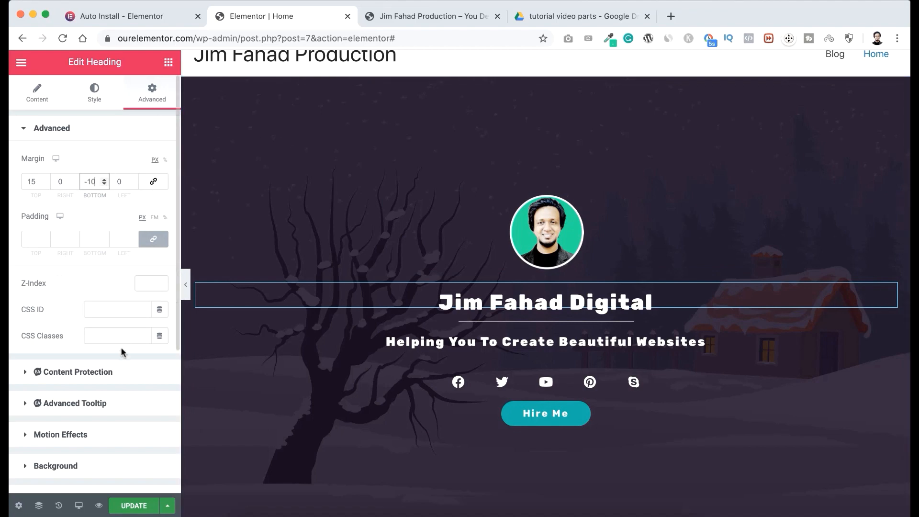
scroll(121, 355, down, 3)
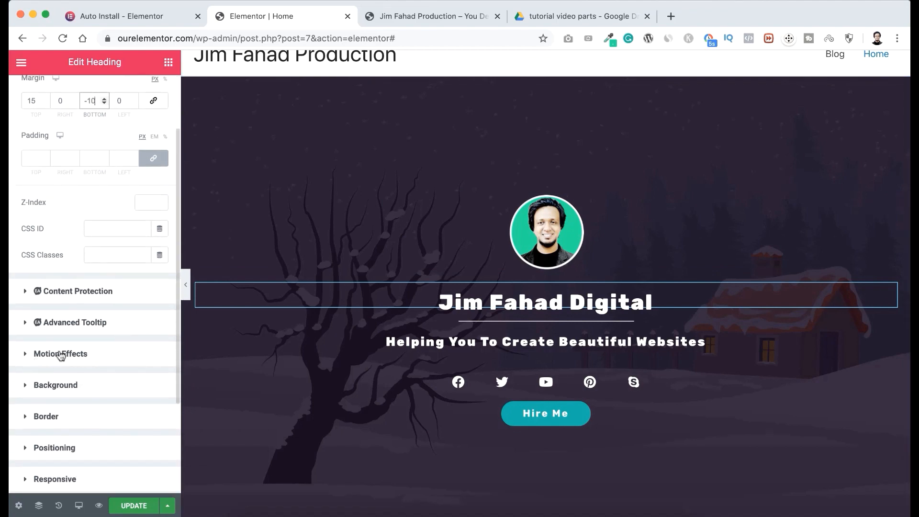
click(60, 355)
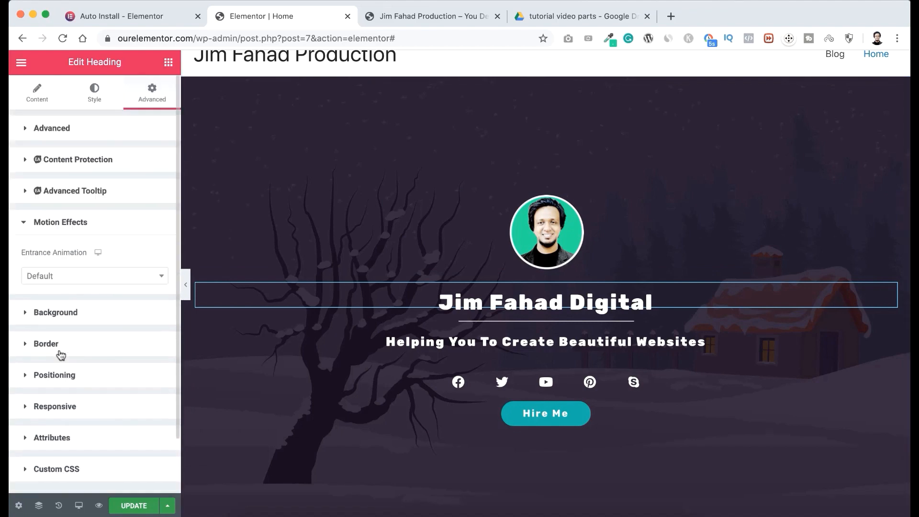
click(80, 278)
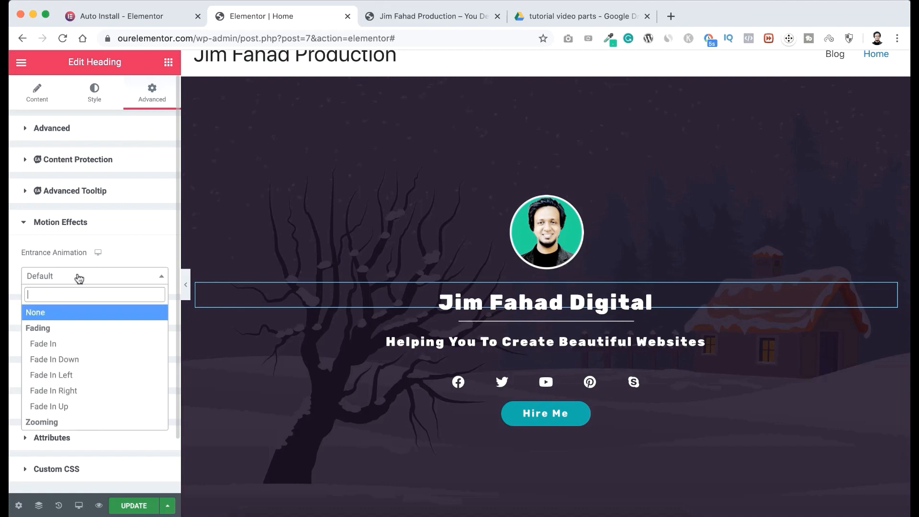
click(62, 344)
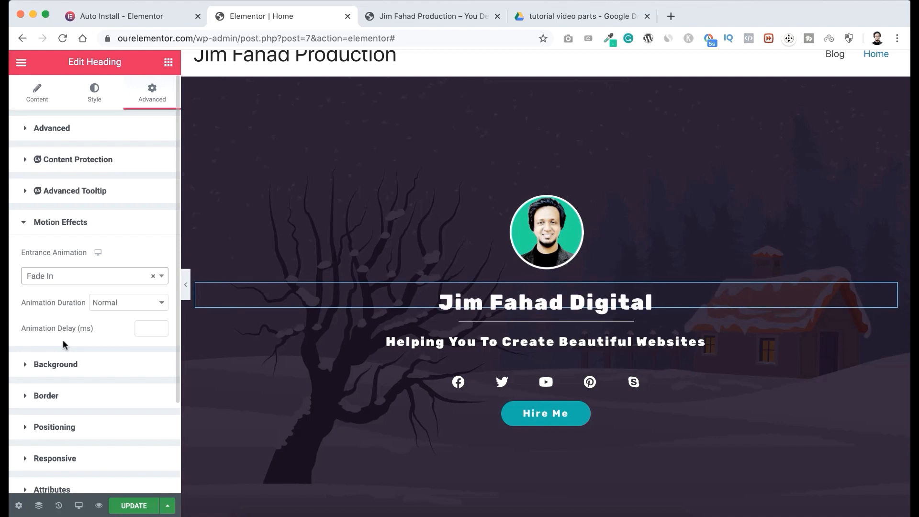
click(78, 281)
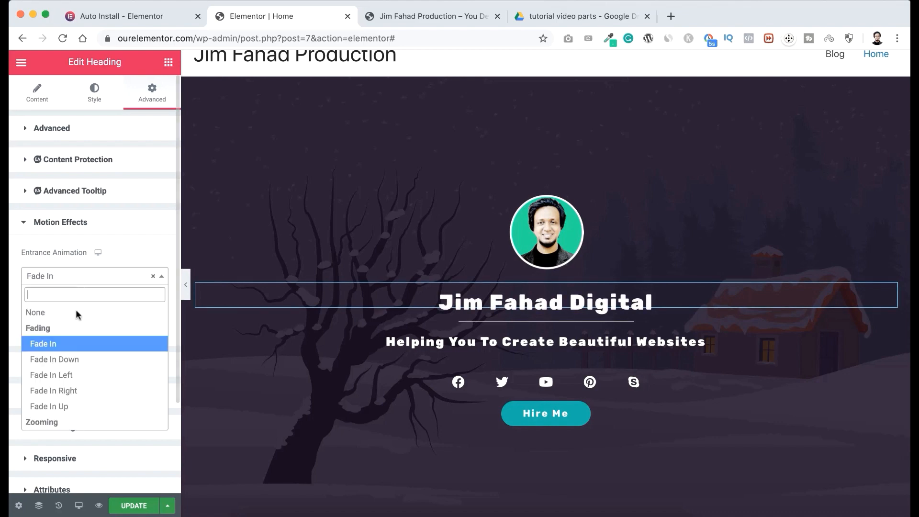
scroll(68, 373, down, 2)
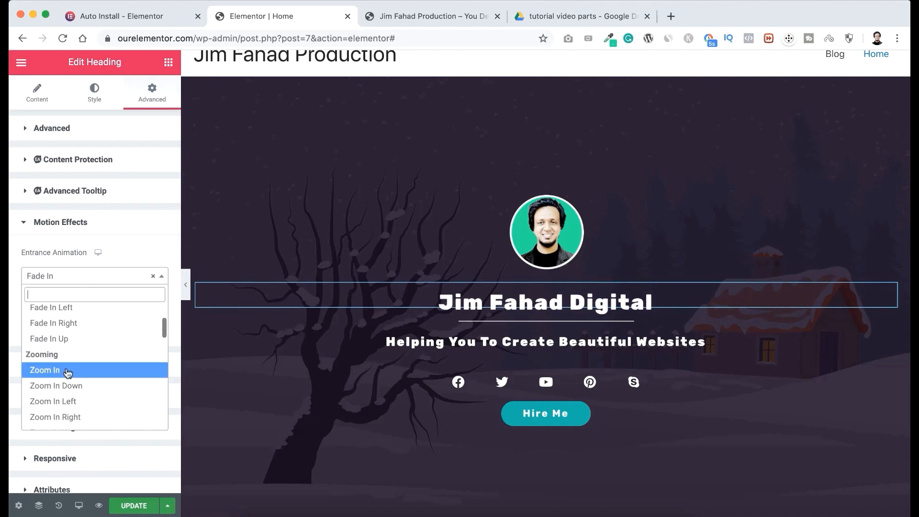
click(67, 371)
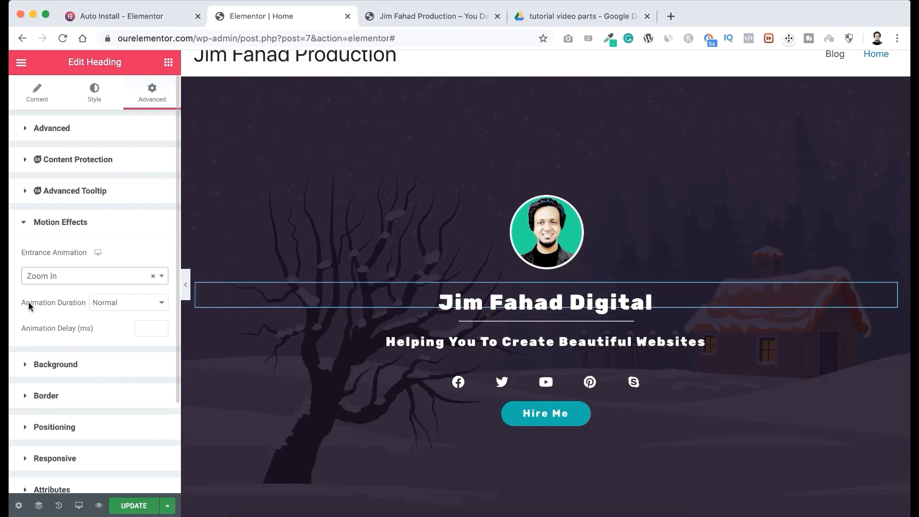
Set the main heading's animation duration to Slow and its animation delay to 500 ms.
click(113, 302)
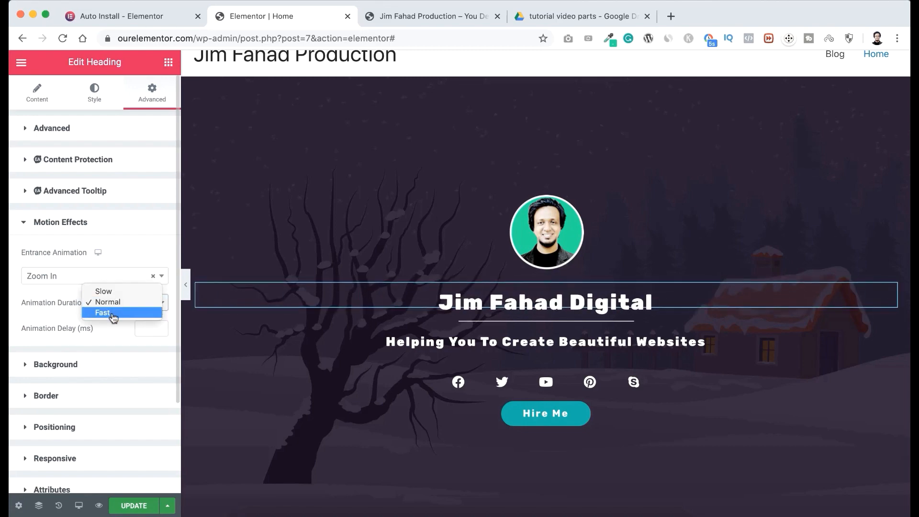
click(113, 313)
click(116, 304)
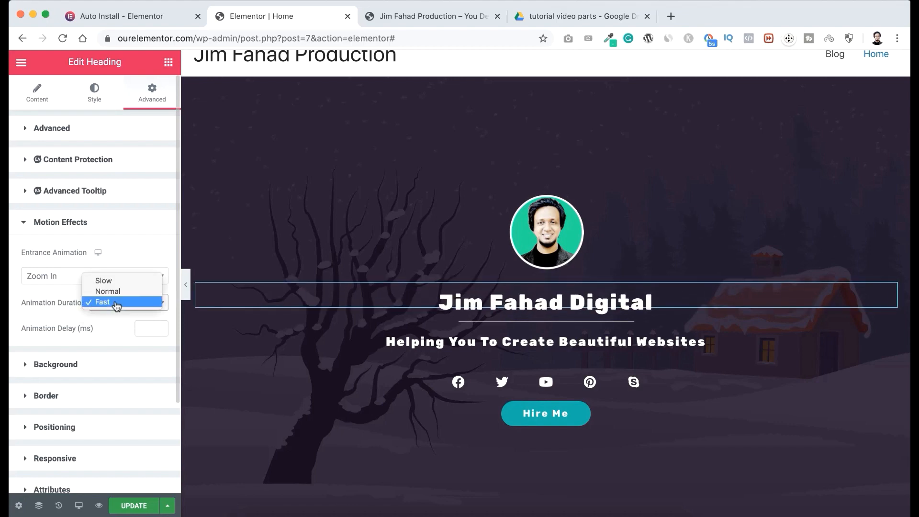
click(110, 281)
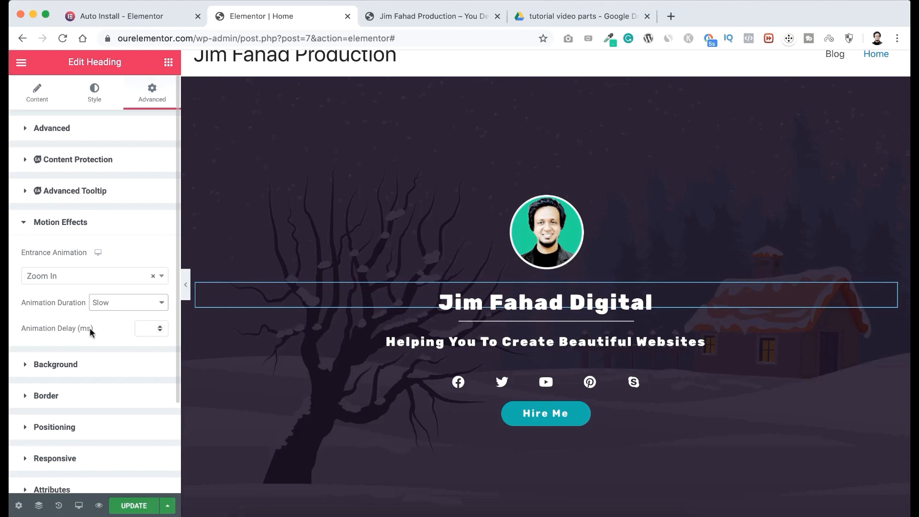
click(143, 328)
text(1000)
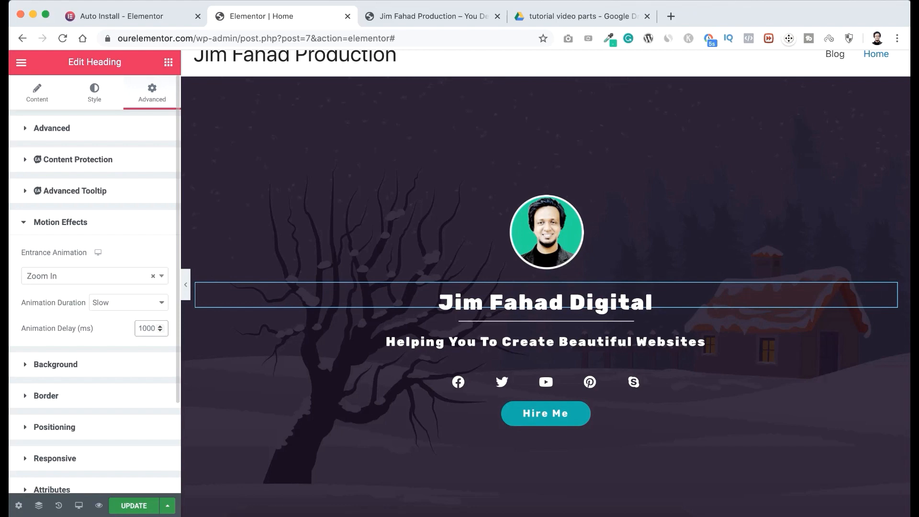
key(super+a)
text(500)
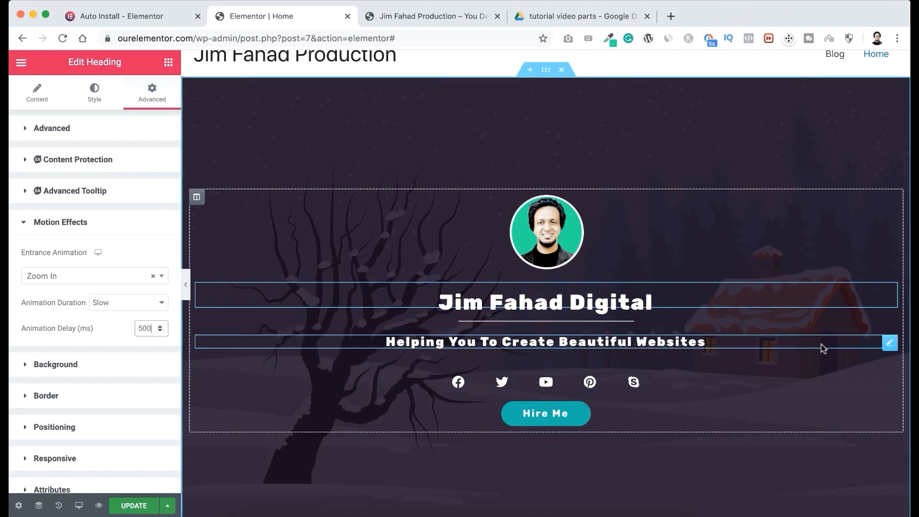
Try the Bounce In Up entrance animation on the "Helping You To Create Beautiful Websites" heading, then set it to Zoom In Left.
click(890, 342)
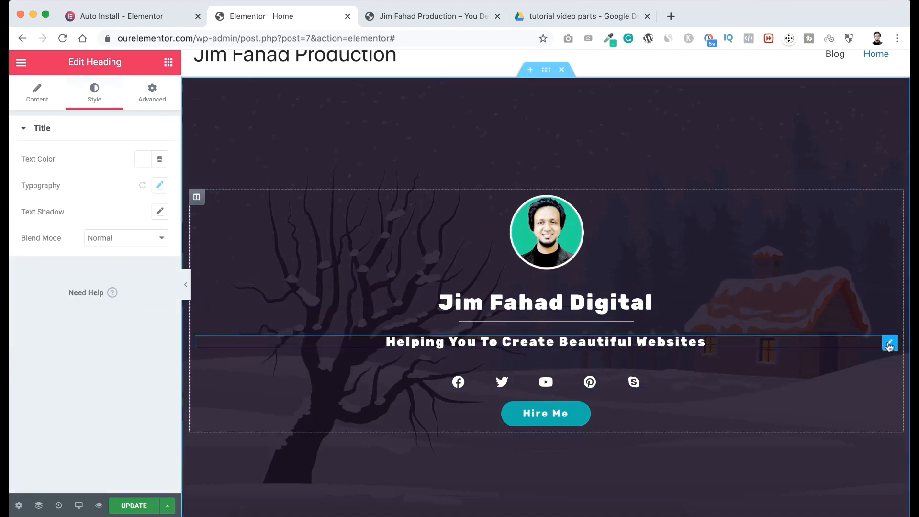
click(151, 94)
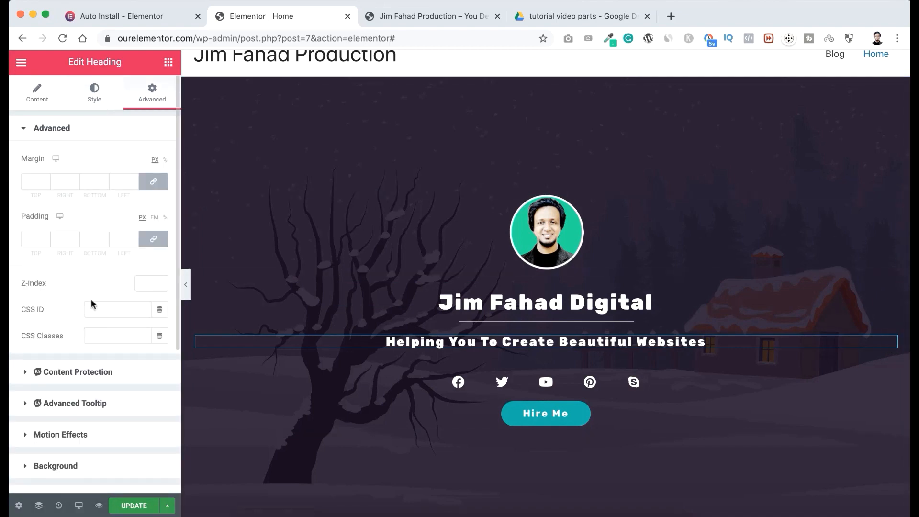
scroll(91, 299, down, 1)
scroll(91, 299, down, 1)
click(63, 376)
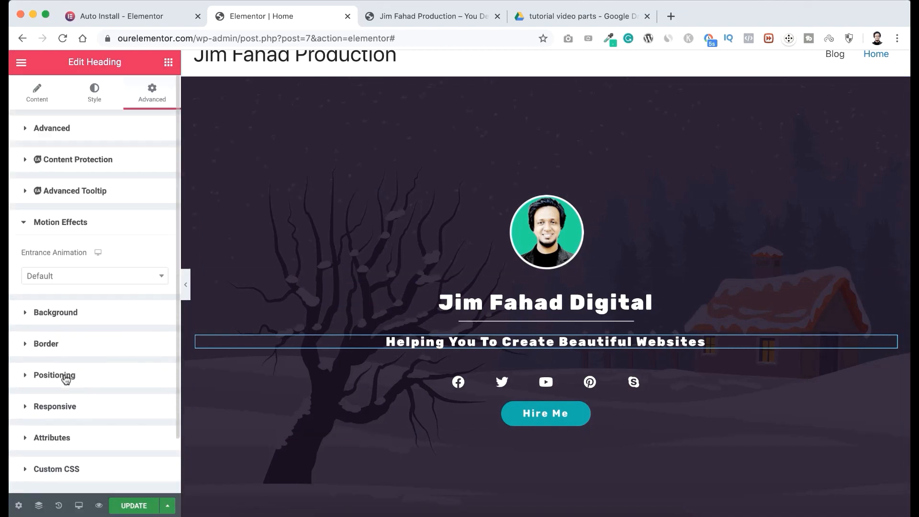
click(72, 283)
scroll(70, 376, down, 5)
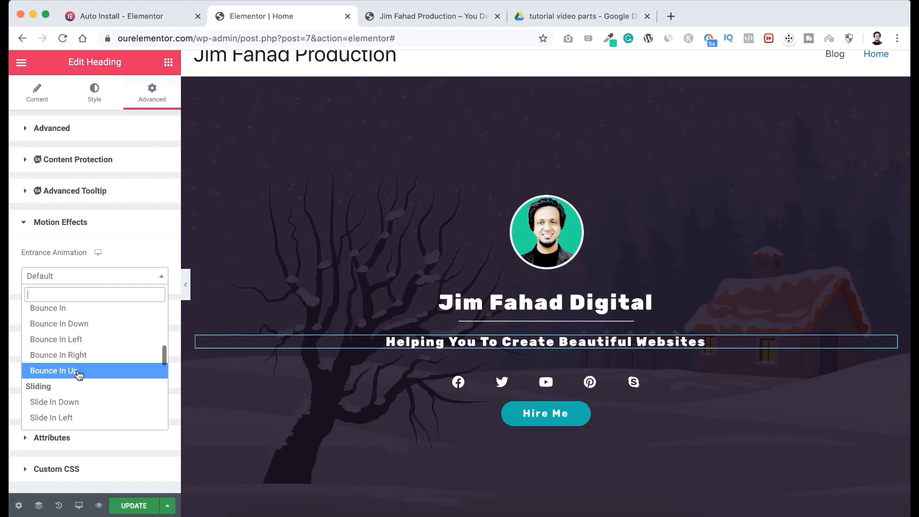
click(75, 372)
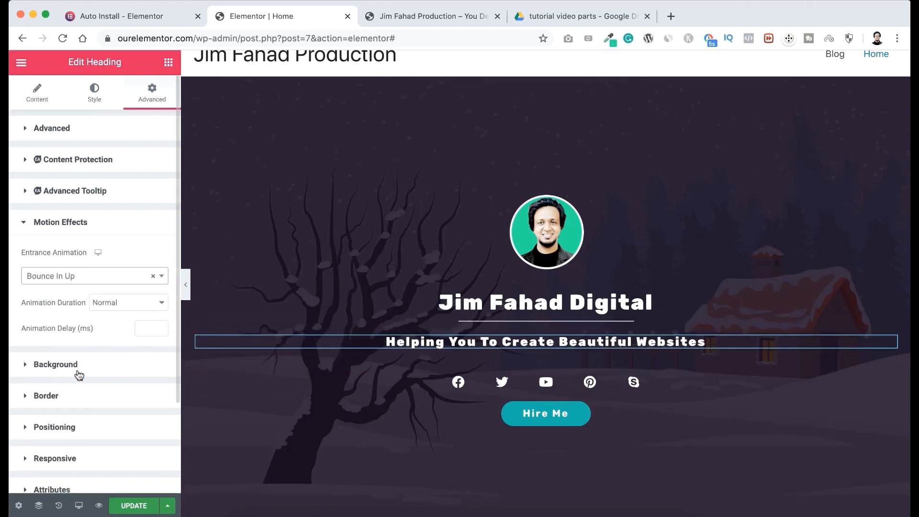
click(83, 278)
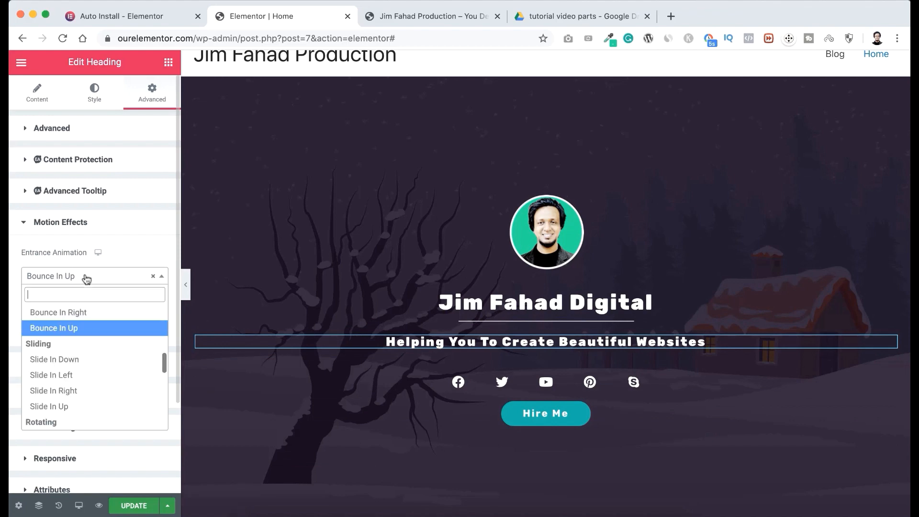
scroll(77, 372, up, 3)
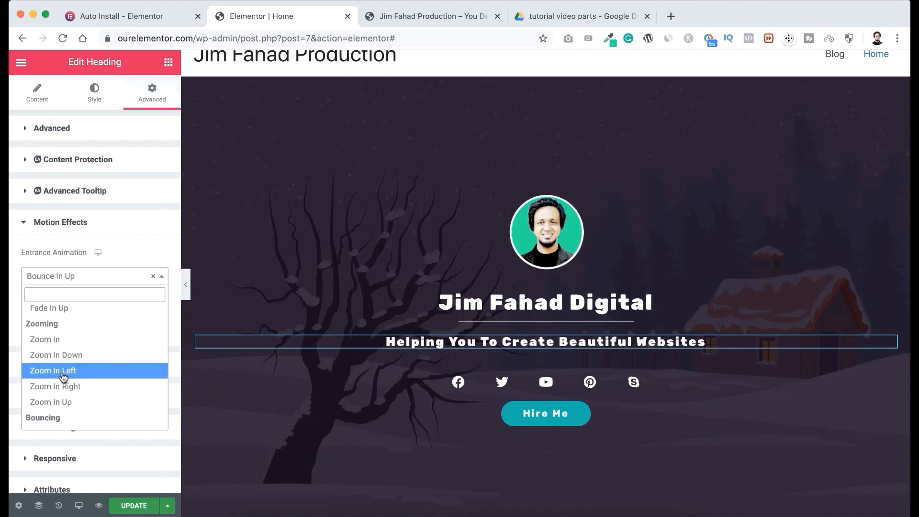
click(76, 373)
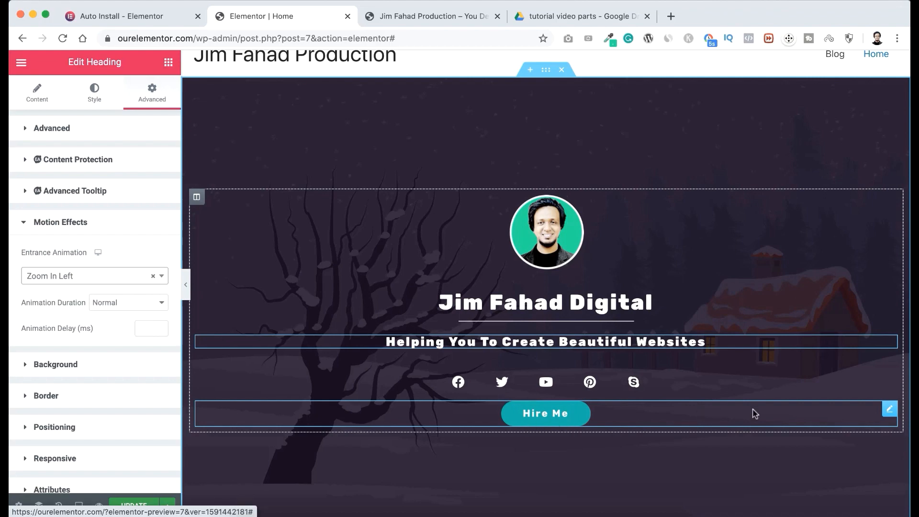
Set the Hire Me button's entrance animation to Fade In Up.
click(890, 410)
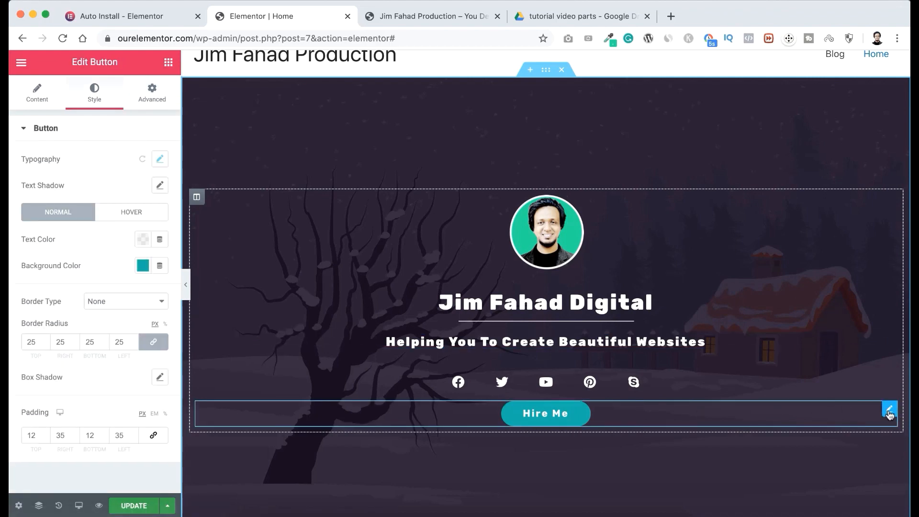
click(157, 101)
scroll(107, 349, down, 3)
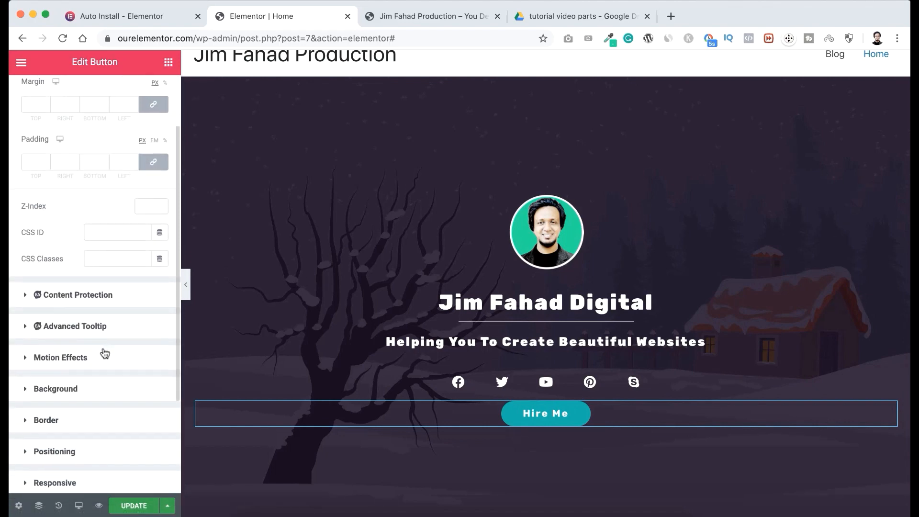
click(57, 358)
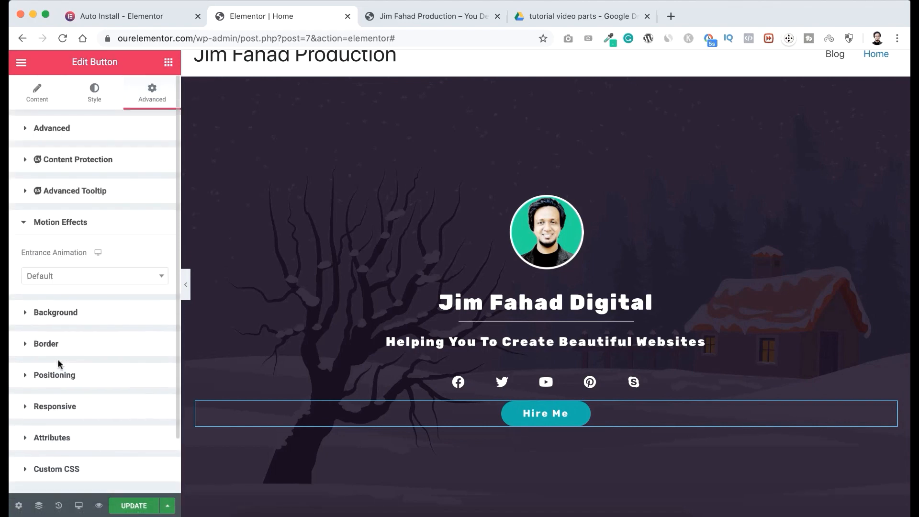
click(71, 282)
click(70, 406)
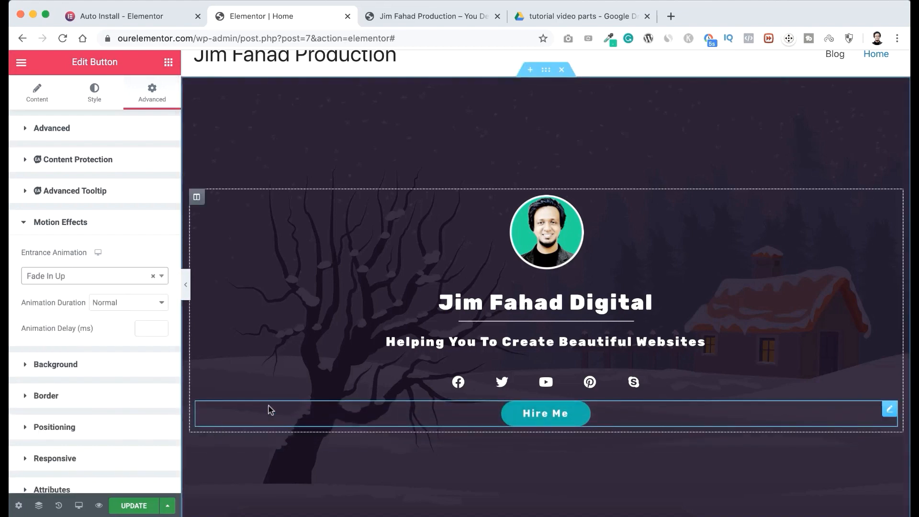
scroll(336, 374, down, 2)
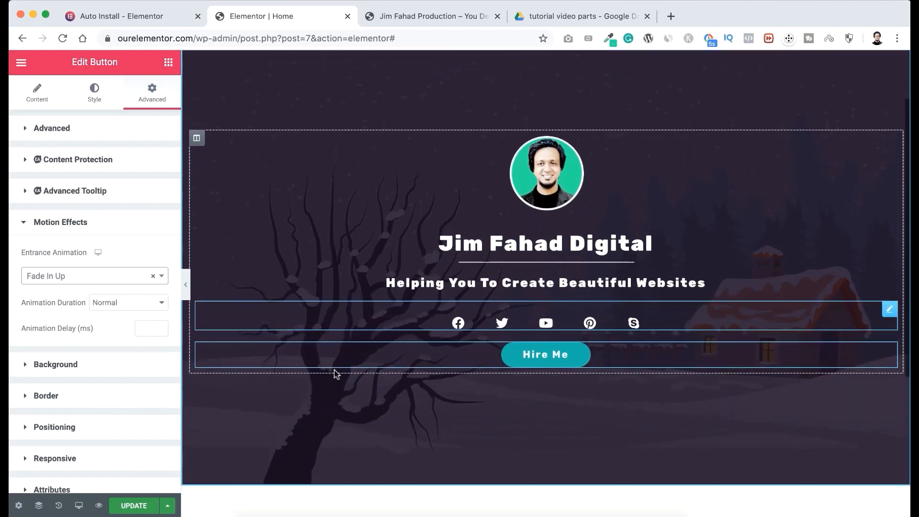
Try the Video background type on the banner section.
scroll(337, 374, up, 3)
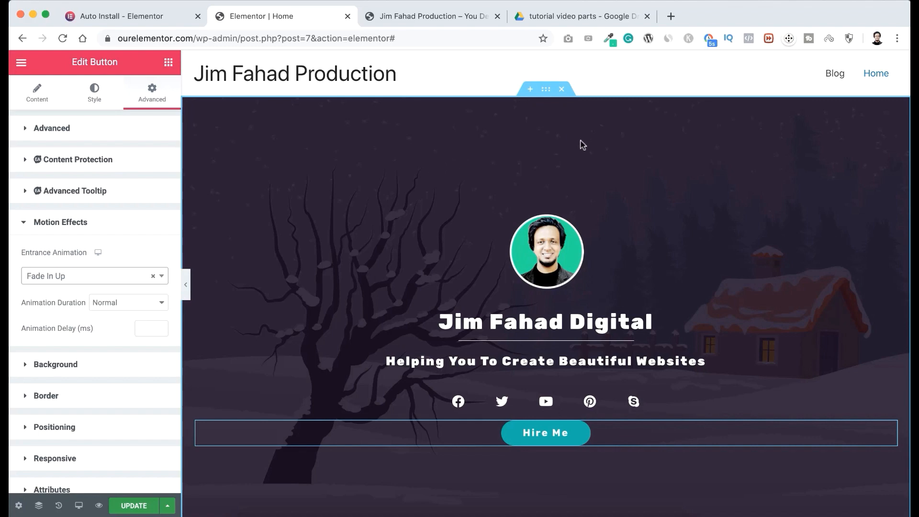
click(547, 90)
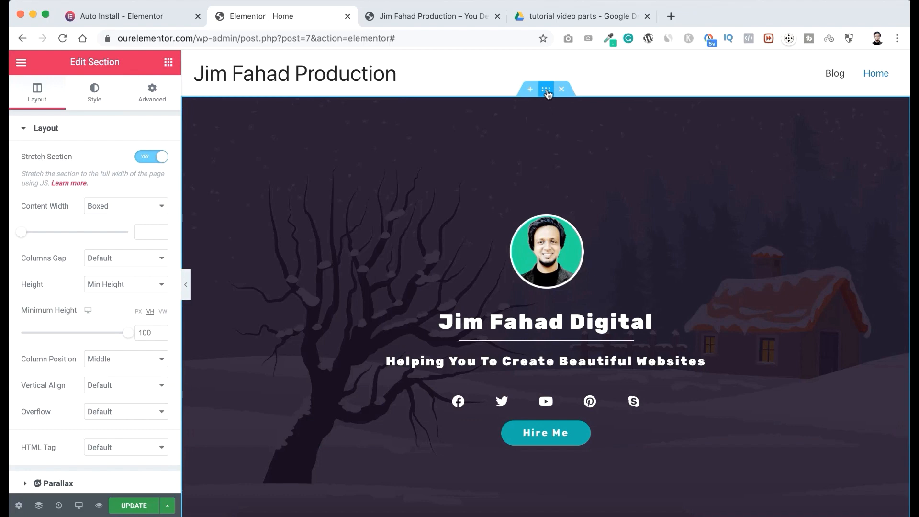
click(96, 95)
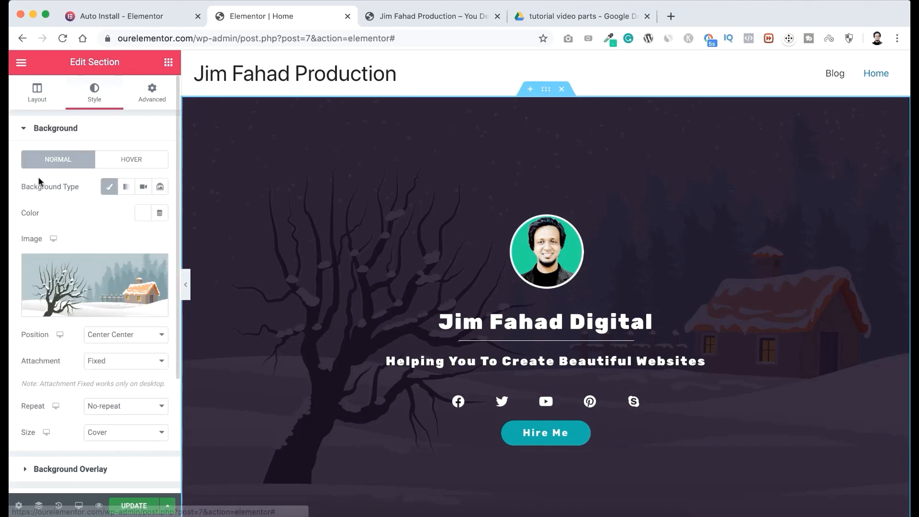
click(143, 188)
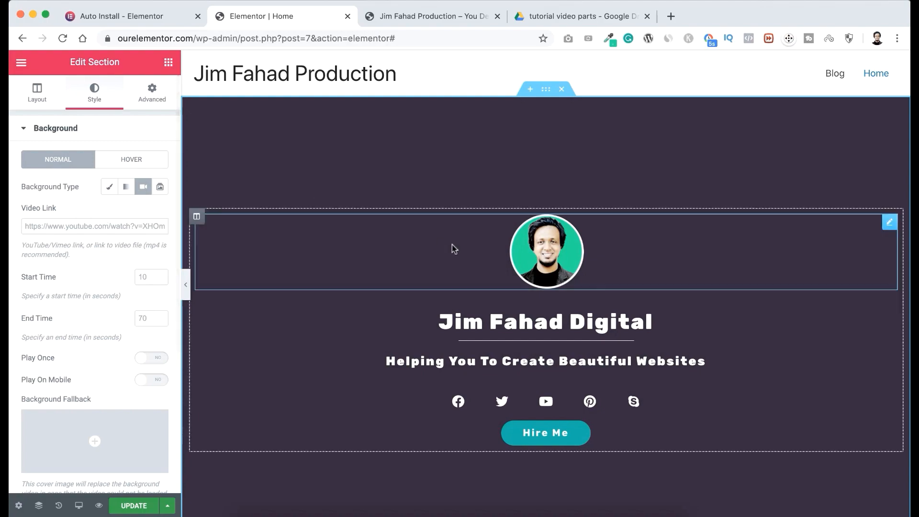
Copy the address of the YouTube video "Liberty - New York City Timelapse 4K" from Safari and enter it in Chrome as the banner's background video link.
click(609, 513)
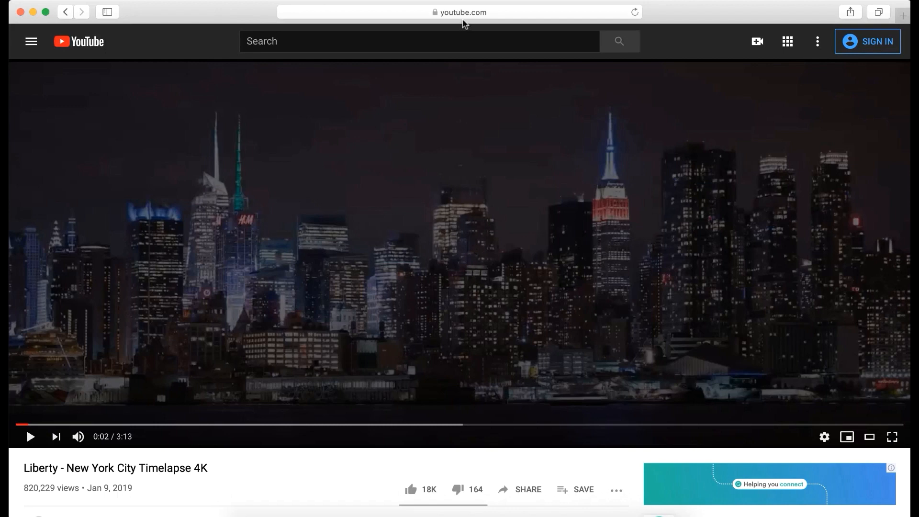
click(456, 7)
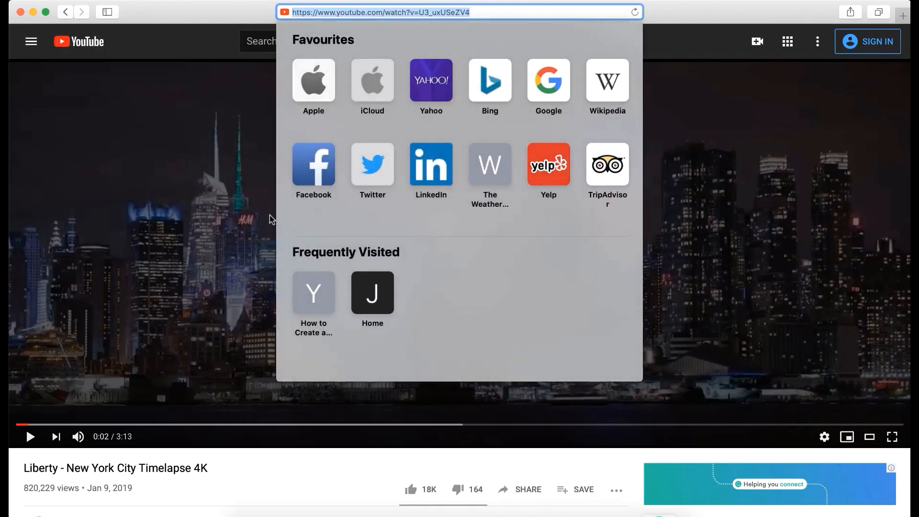
click(272, 515)
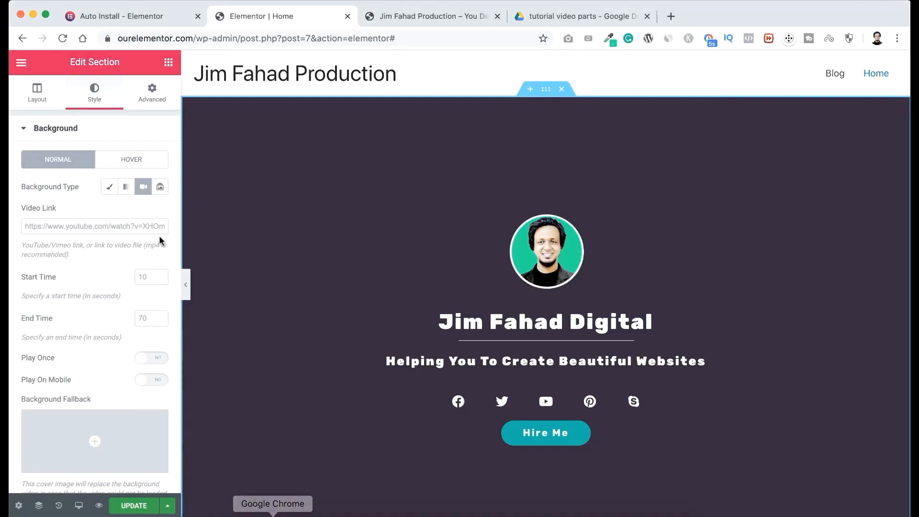
click(115, 226)
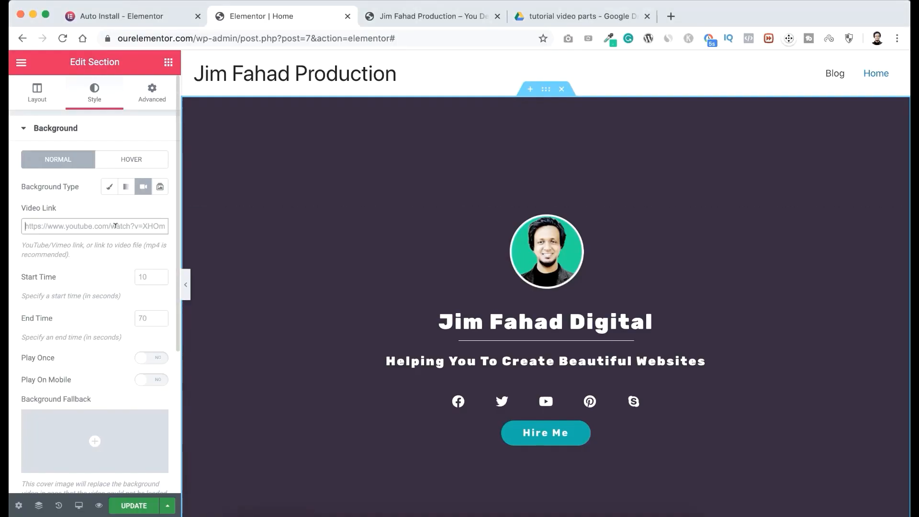
text(https://www.youtube.com/watch?v=U3_uxUSeZV4)
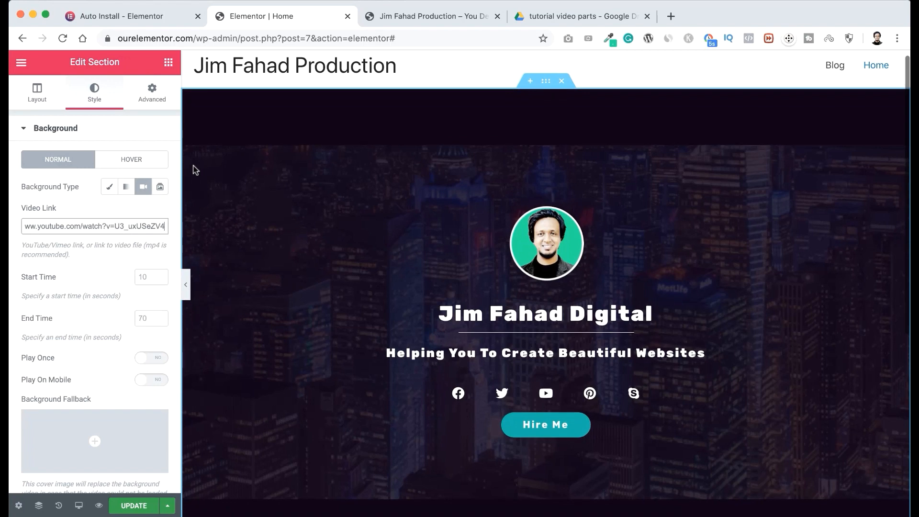
scroll(193, 170, down, 3)
scroll(193, 170, up, 2)
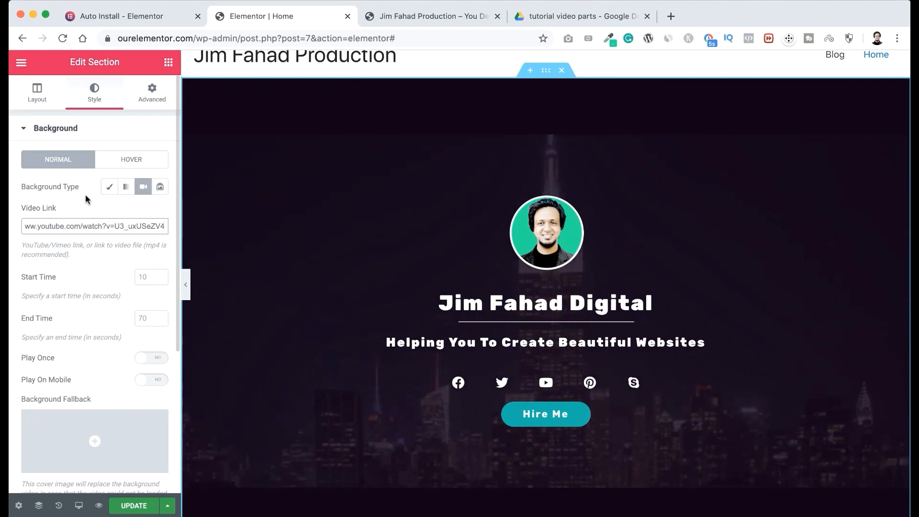
Return the banner section to the Classic background type with its winter image and update the page.
click(109, 187)
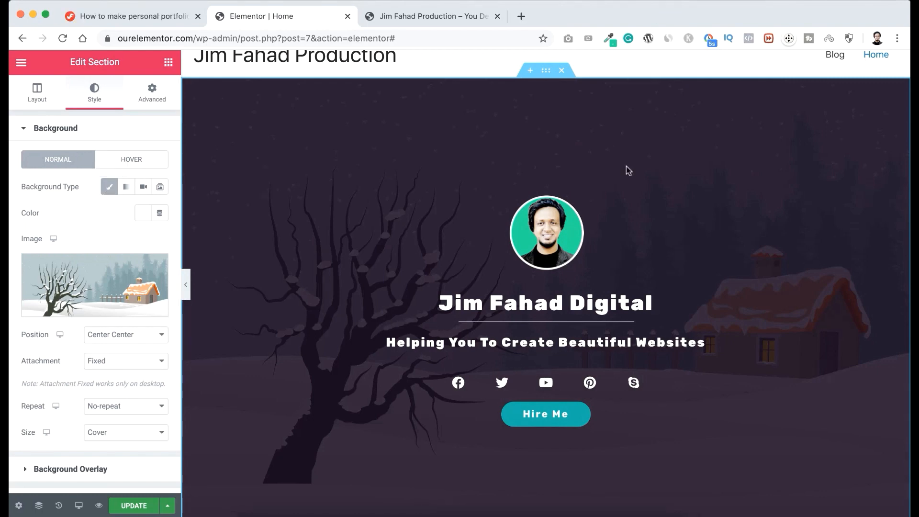
scroll(626, 165, down, 1)
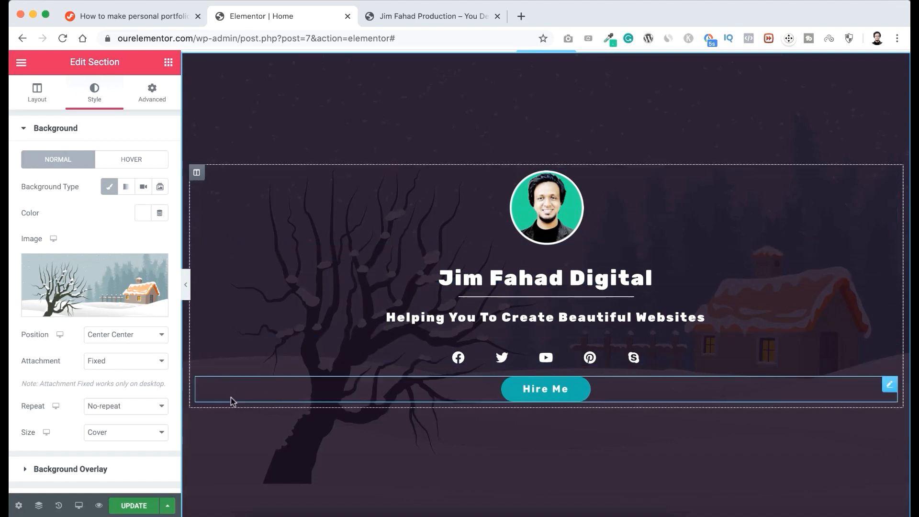
click(135, 505)
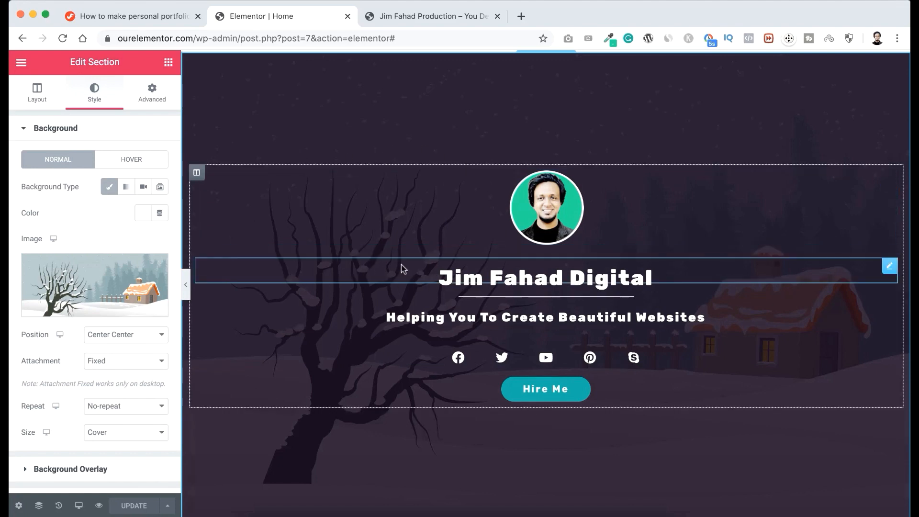
Check the tutorial page's image and template download link and the contents of the IMAGES folder, and return to the Elementor editor.
click(166, 15)
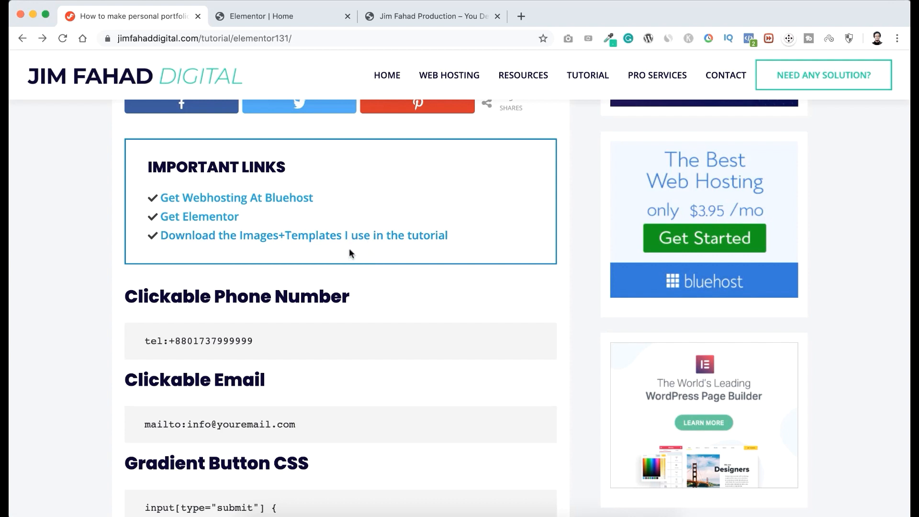
click(363, 242)
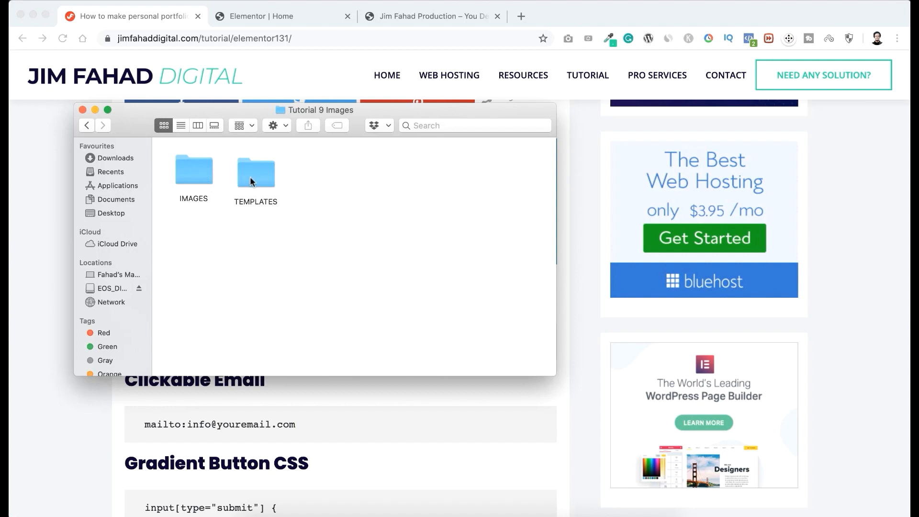
double_click(193, 173)
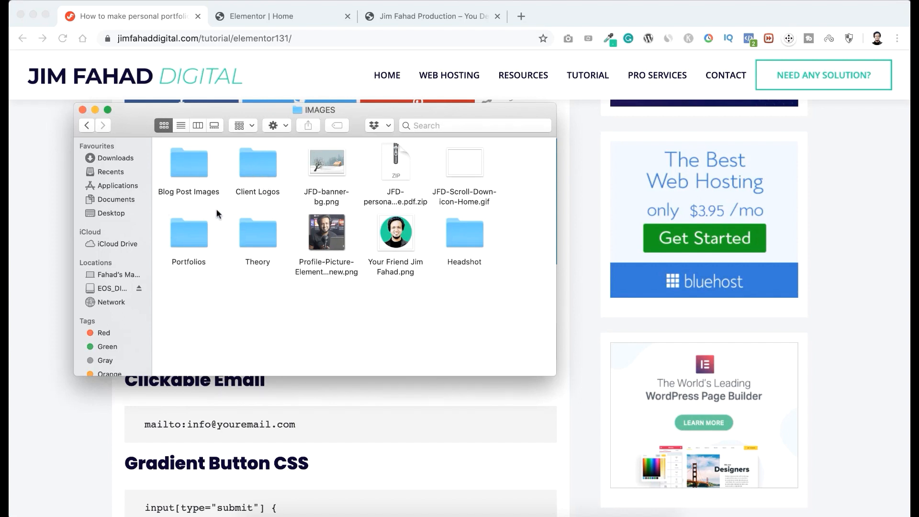
click(53, 205)
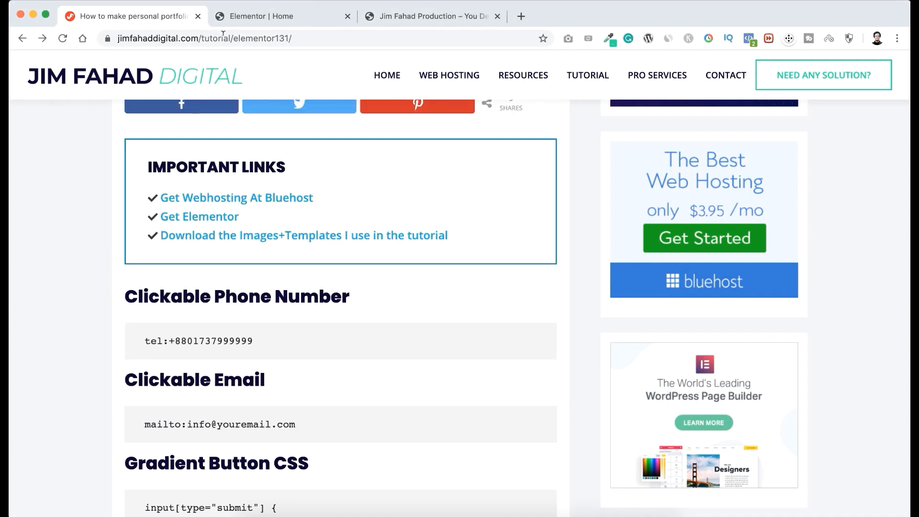
click(266, 17)
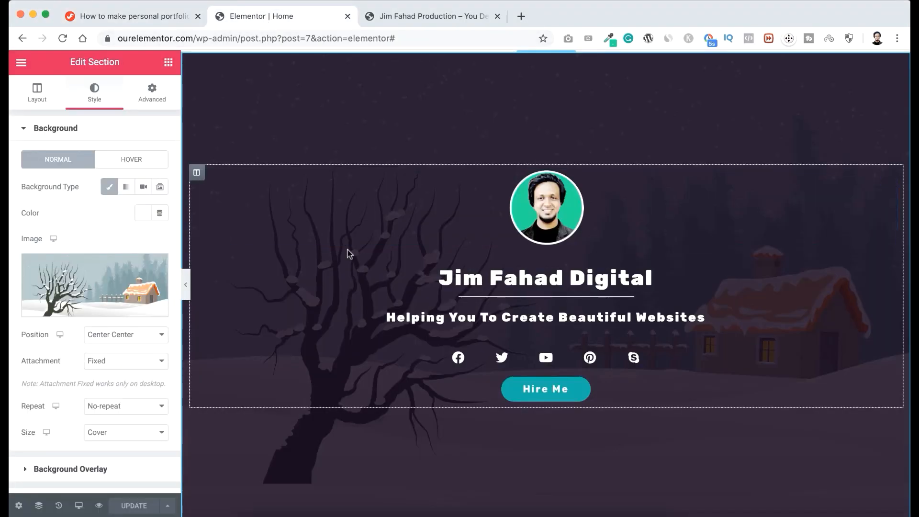
Add a single-column section below the banner and turn on Stretch Section for it.
scroll(350, 253, down, 6)
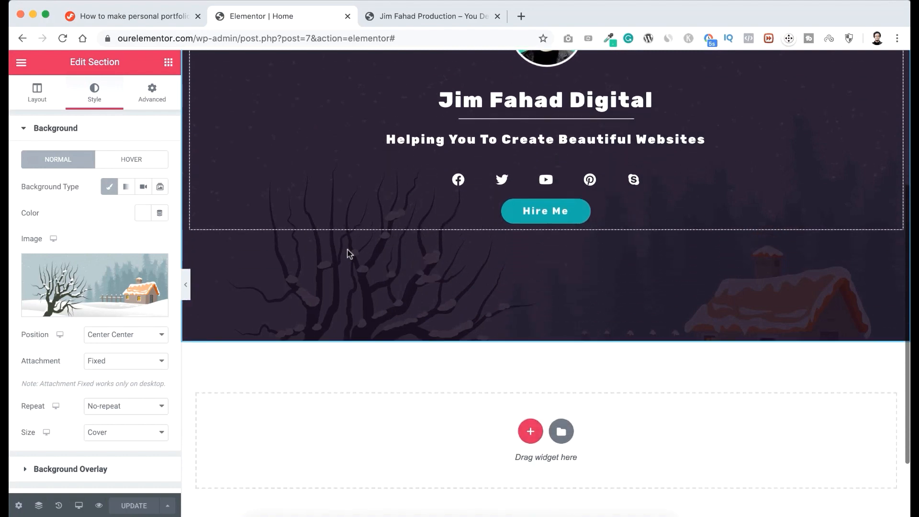
click(506, 294)
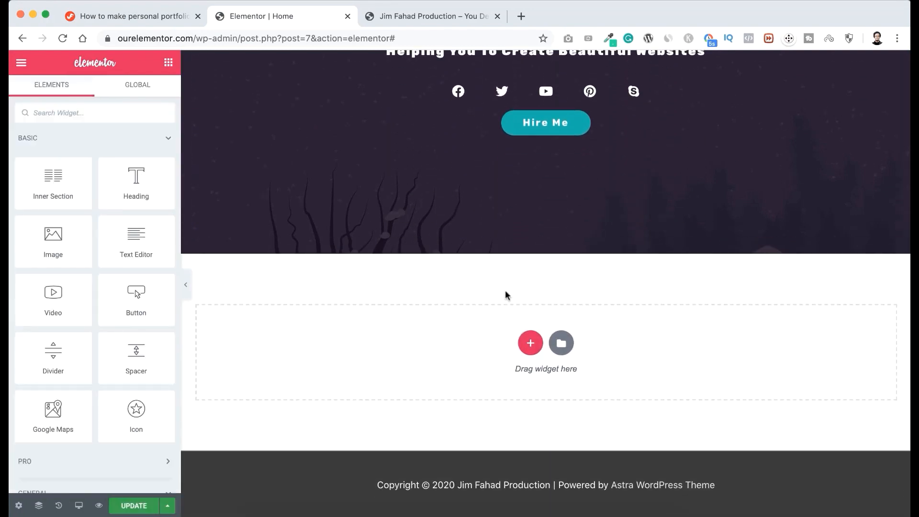
click(532, 344)
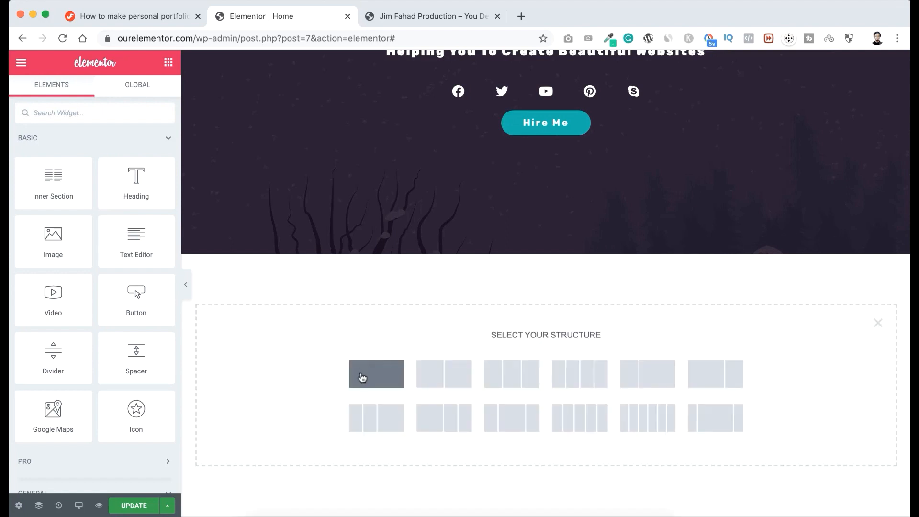
click(377, 375)
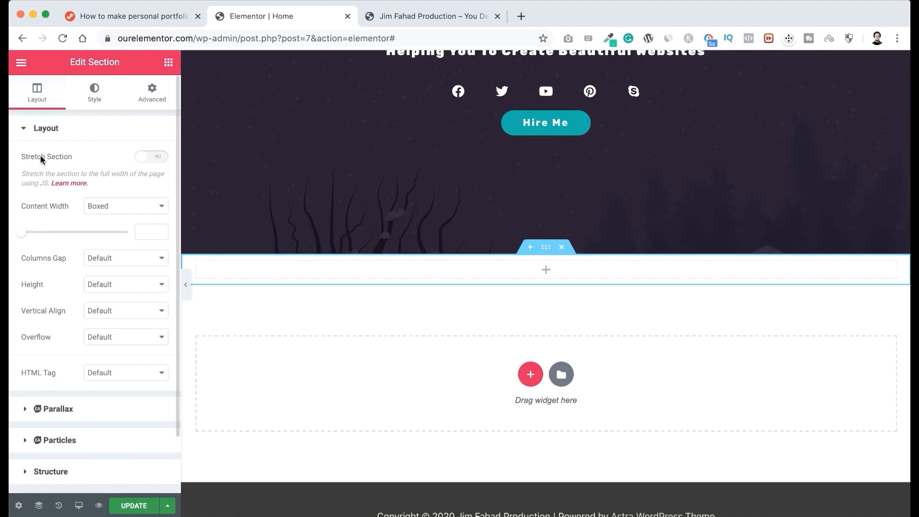
click(158, 158)
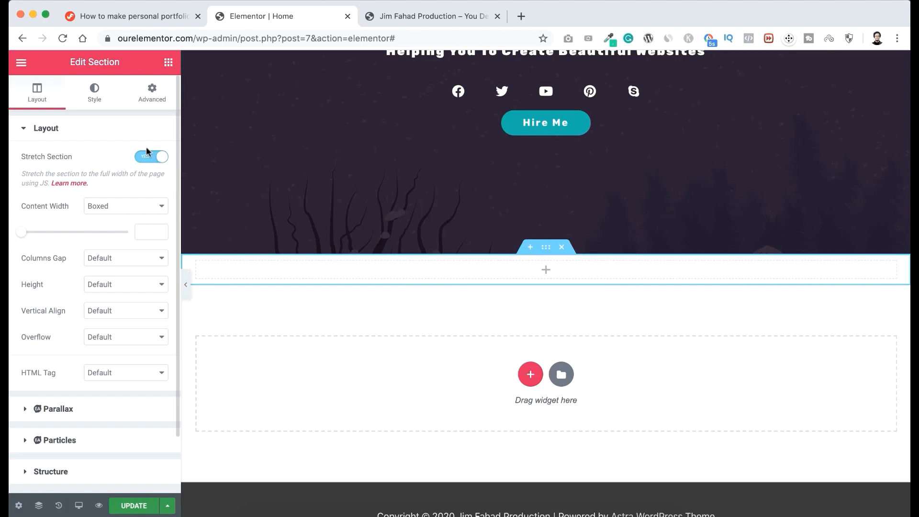
Unlink the new section's padding values and set the top and bottom padding to 100 px.
click(151, 101)
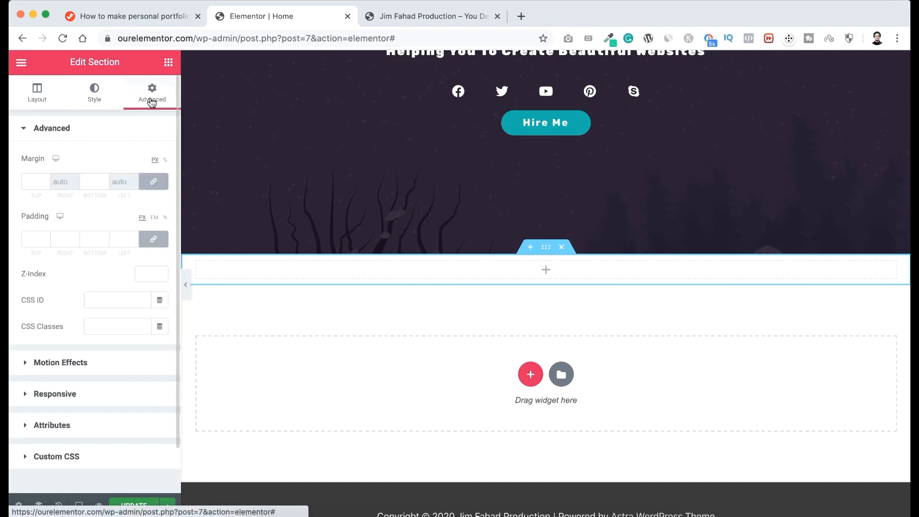
click(150, 235)
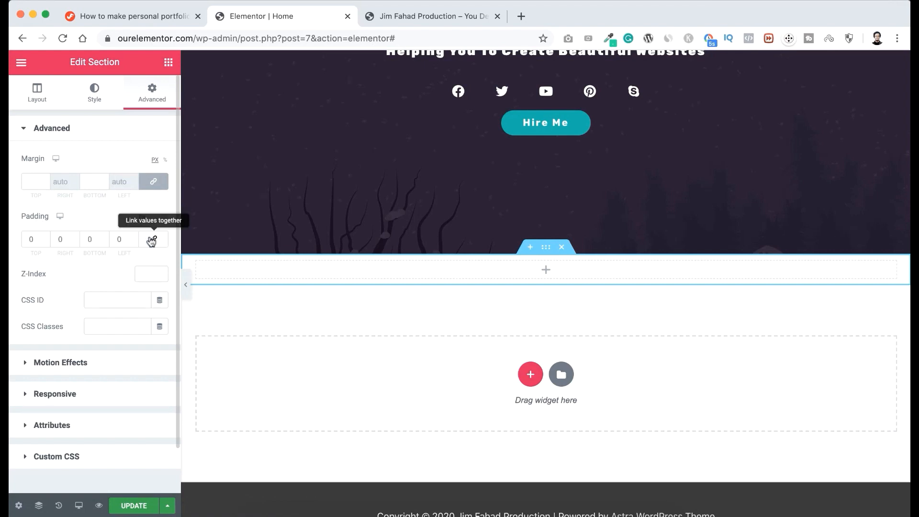
click(30, 238)
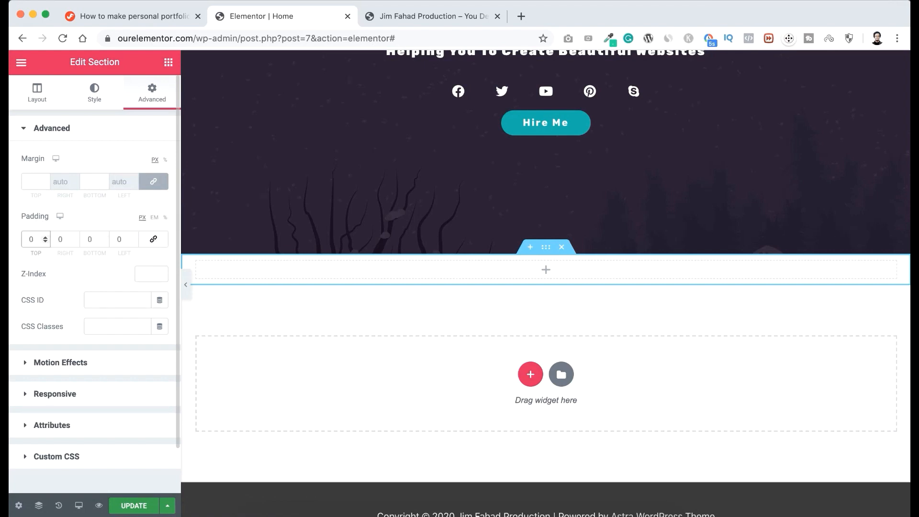
text(100)
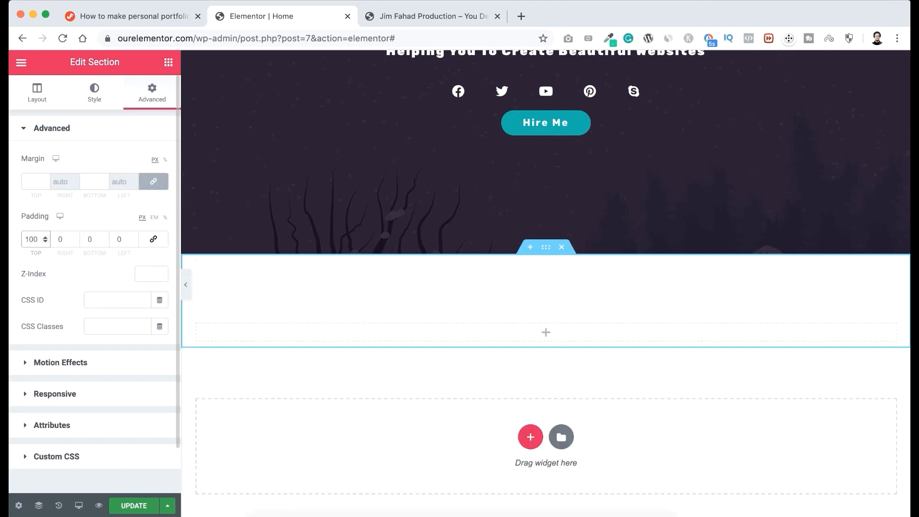
click(88, 239)
text(100)
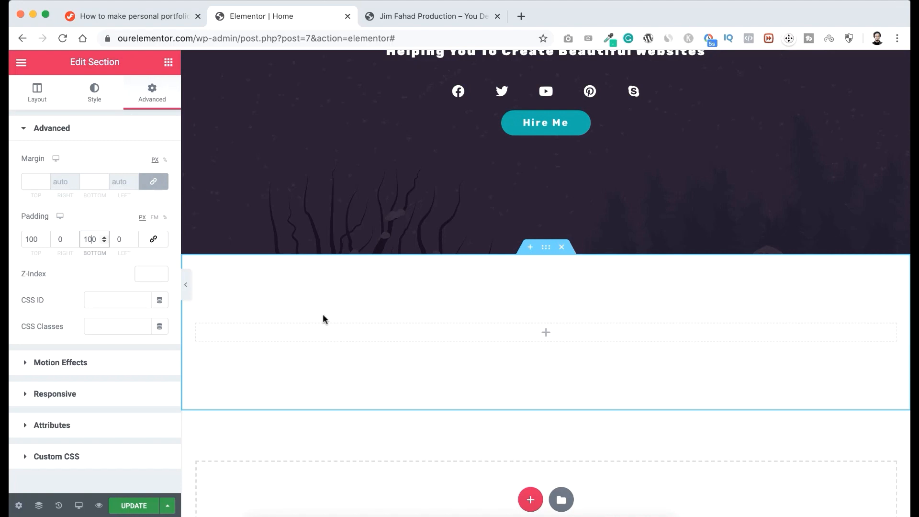
Give the new section below the banner a classic background with the color #f9f9f9.
click(97, 94)
click(107, 187)
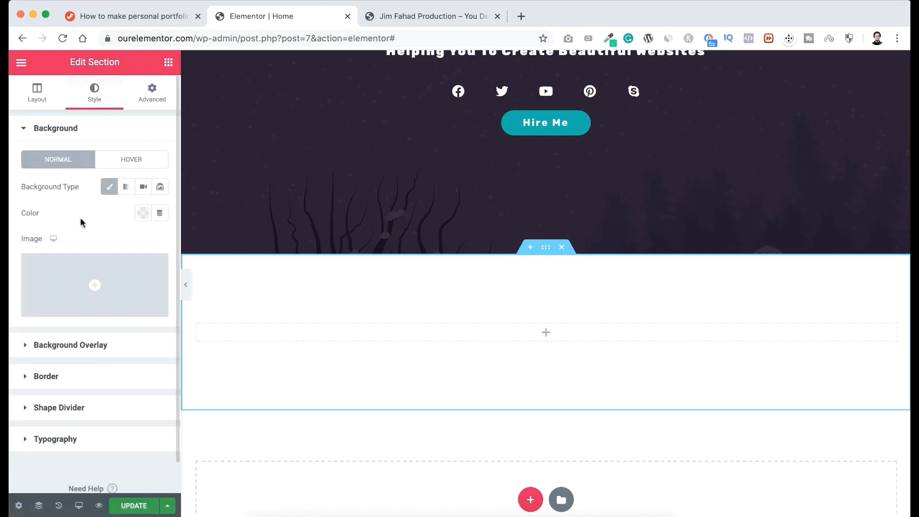
click(144, 214)
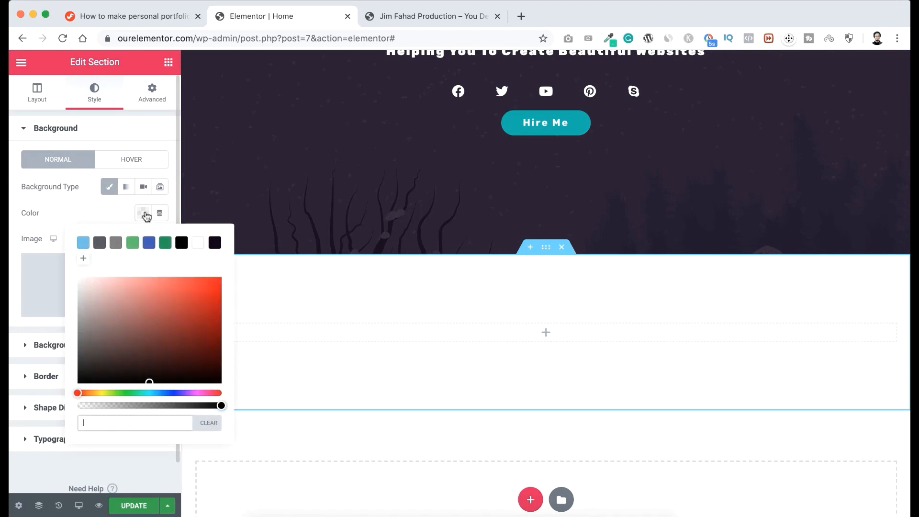
text(#)
text(f9f9f9)
click(98, 207)
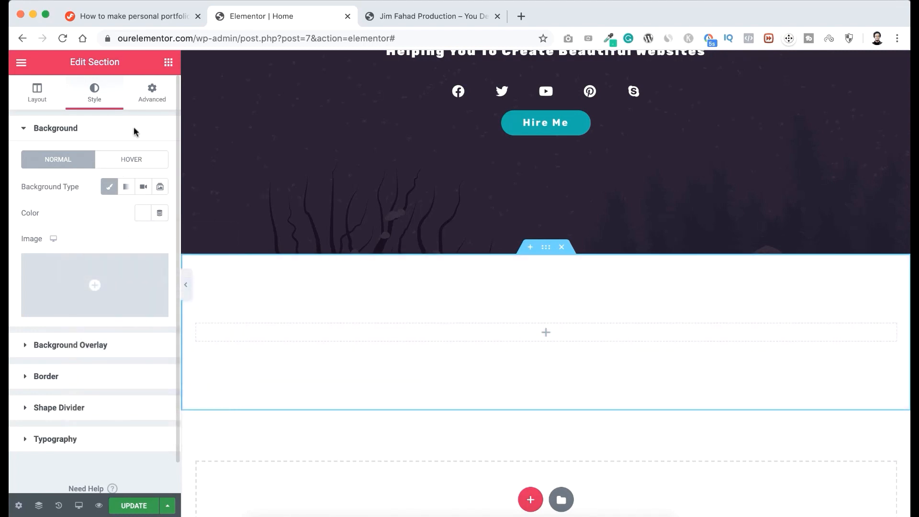
Add a Heading widget to the new section and set its title to "About Me".
click(167, 64)
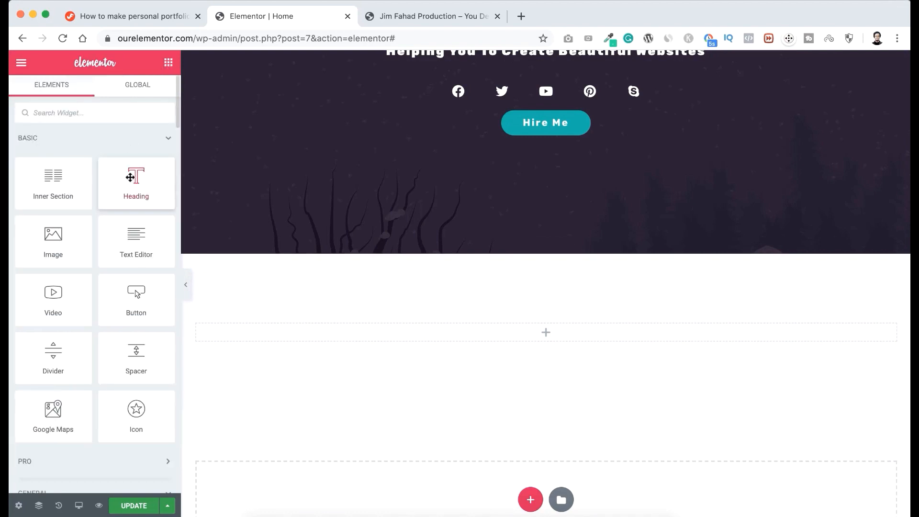
drag(130, 177, 514, 327)
click(100, 175)
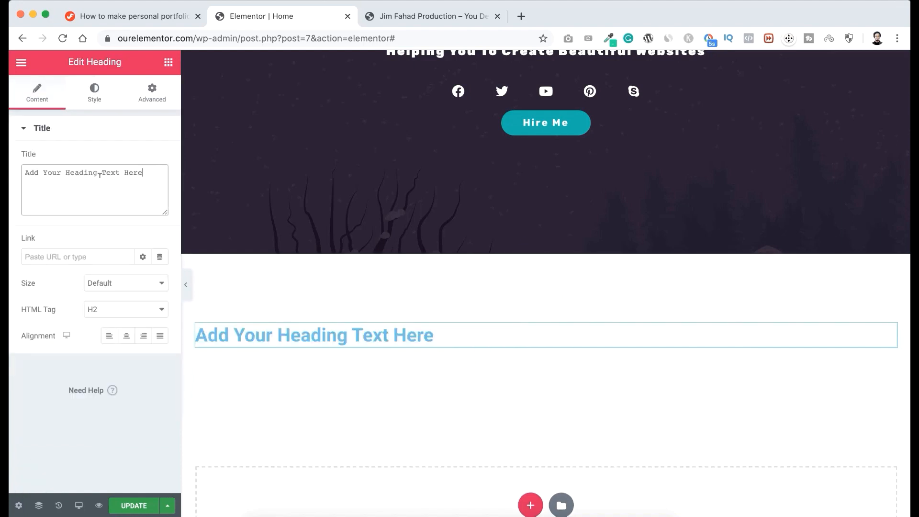
triple_click(99, 175)
text(Abou)
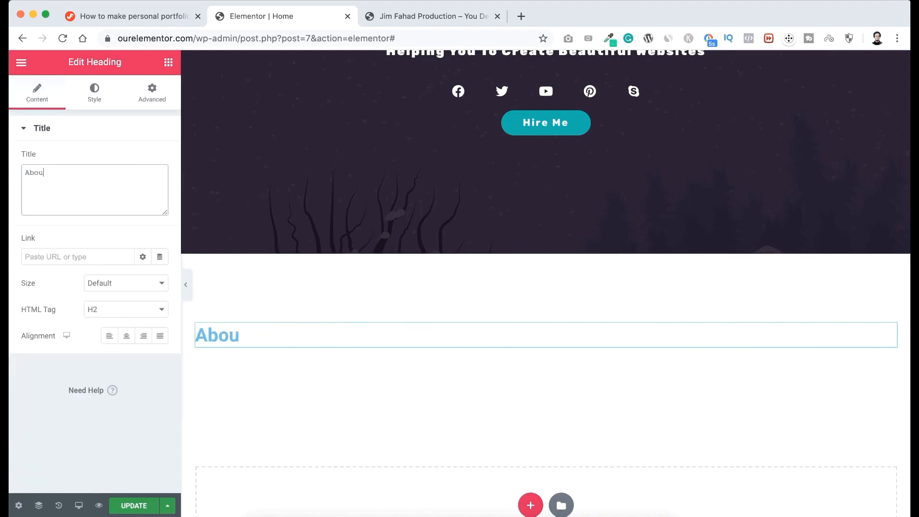
text(t Me)
Set the About Me heading's text color to #454360.
click(94, 94)
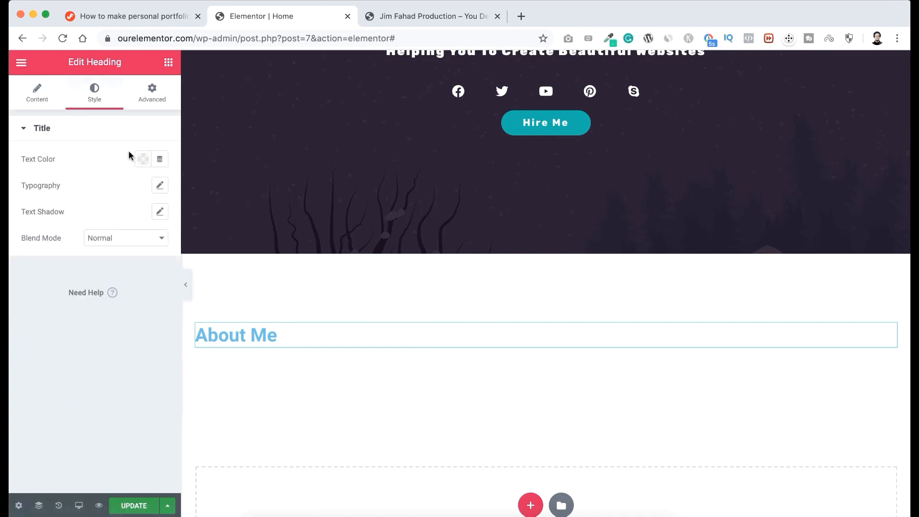
click(142, 160)
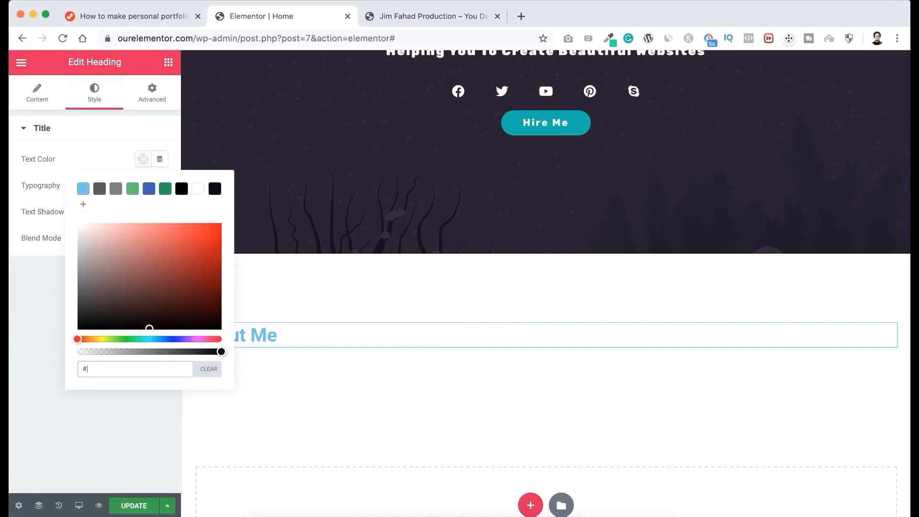
text(#45436)
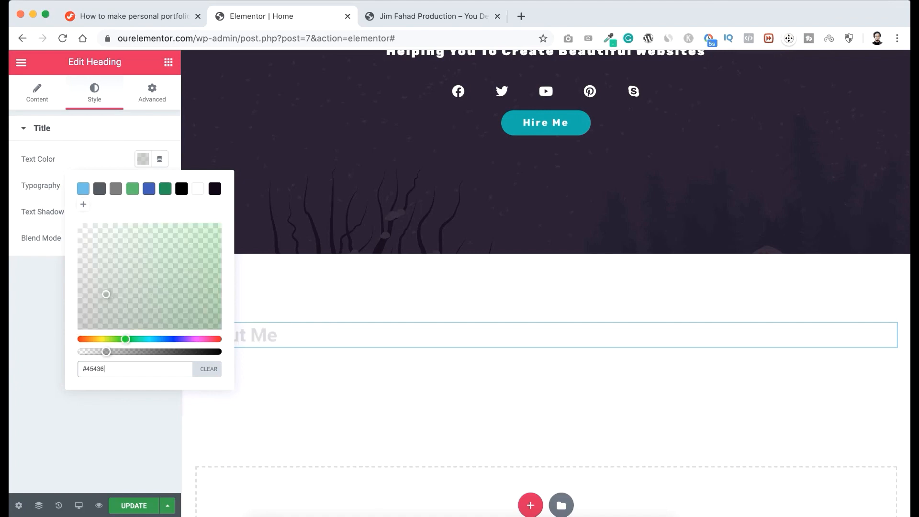
text(0)
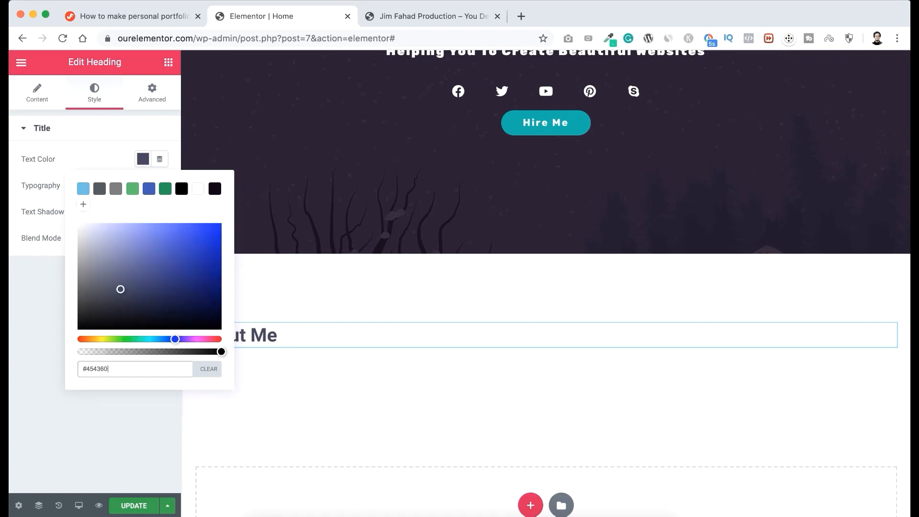
click(91, 132)
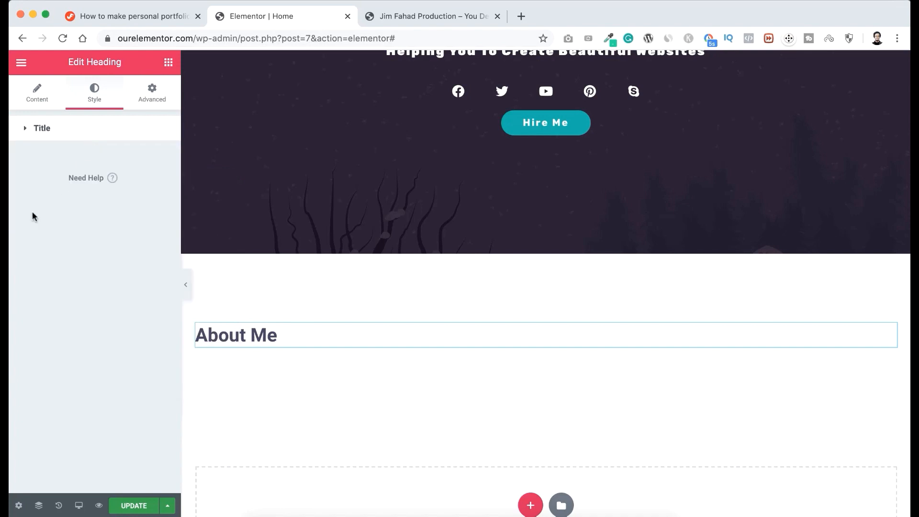
click(72, 136)
Set the About Me heading's typography to the Rubik font family with a letter spacing of 1.
click(159, 186)
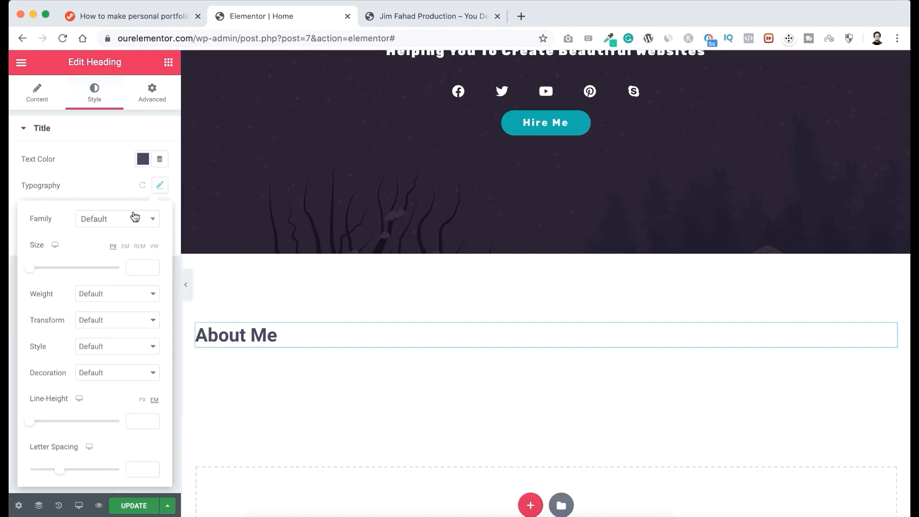
click(134, 219)
text(rubik)
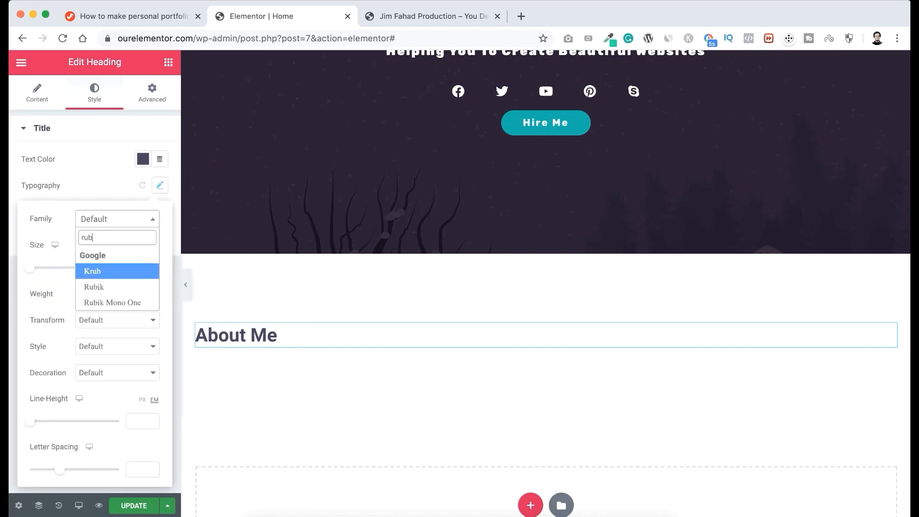
click(112, 270)
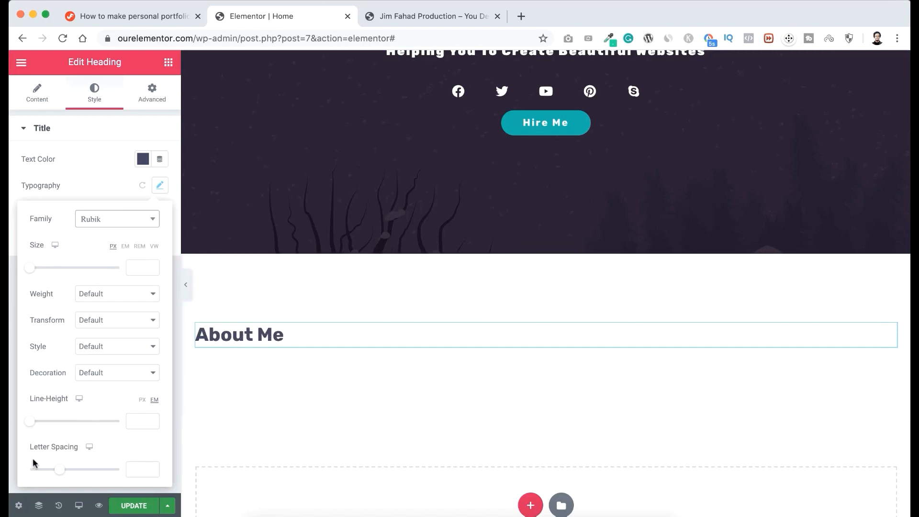
click(146, 465)
text(1)
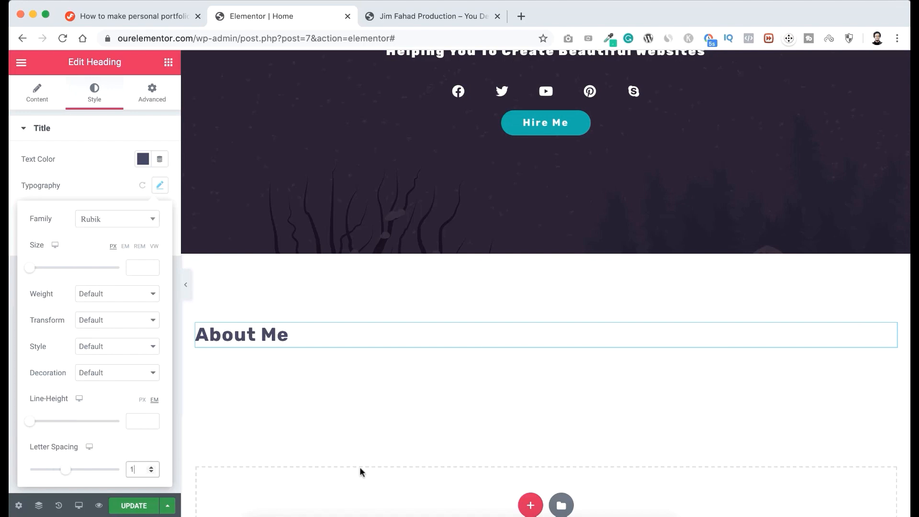
scroll(437, 400, down, 1)
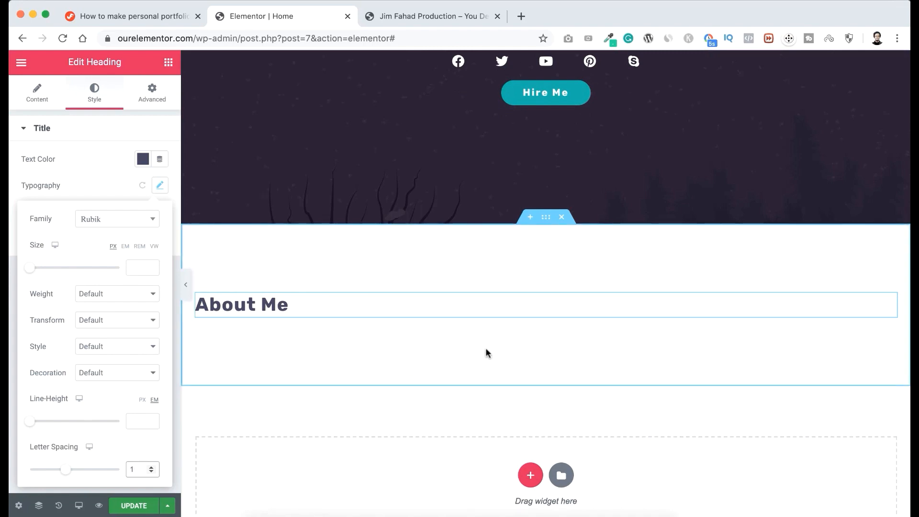
Add an Inner Section below the About Me heading and duplicate one of its columns to make three.
click(168, 63)
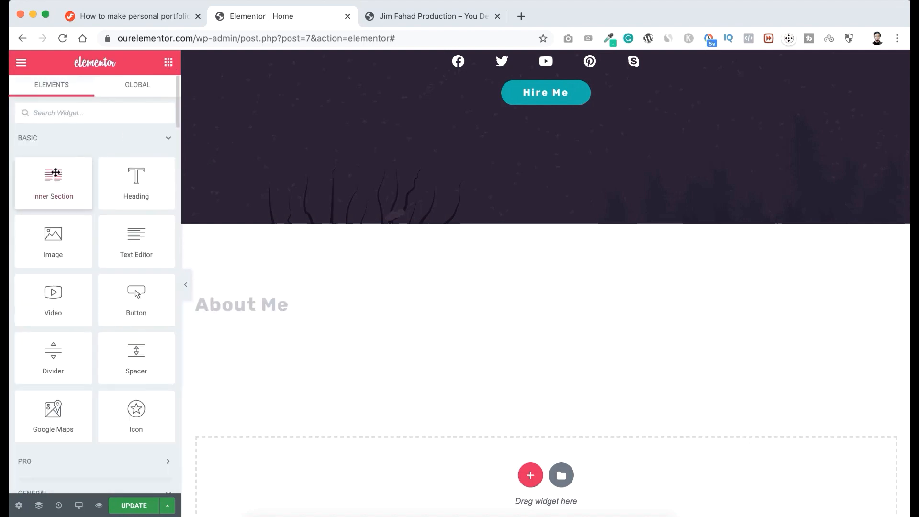
drag(50, 182, 478, 311)
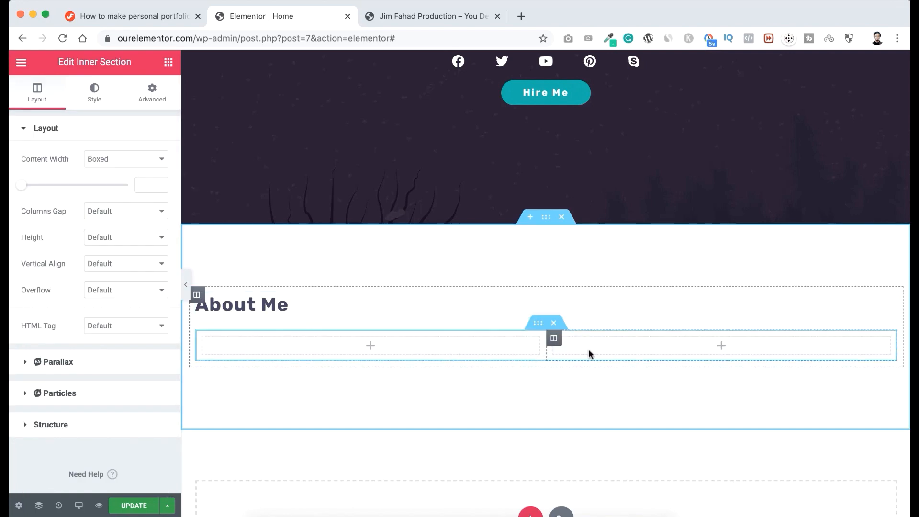
right_click(555, 340)
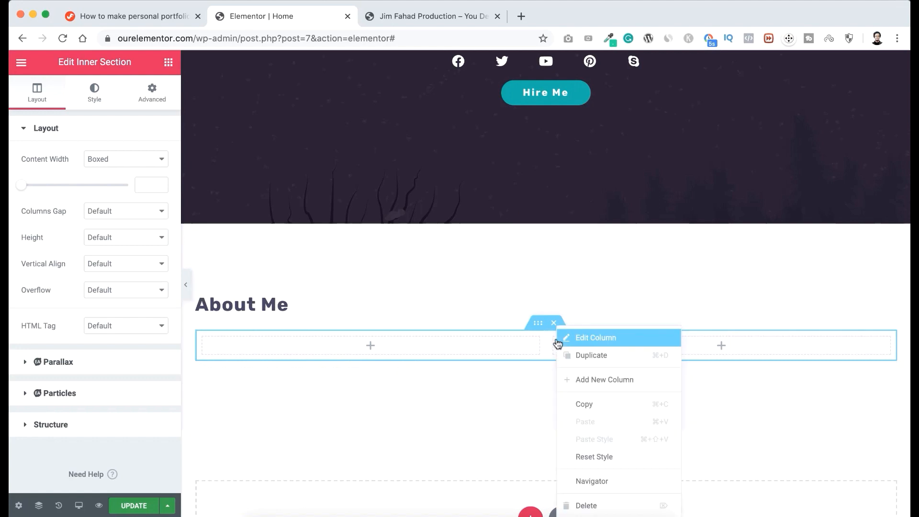
click(564, 354)
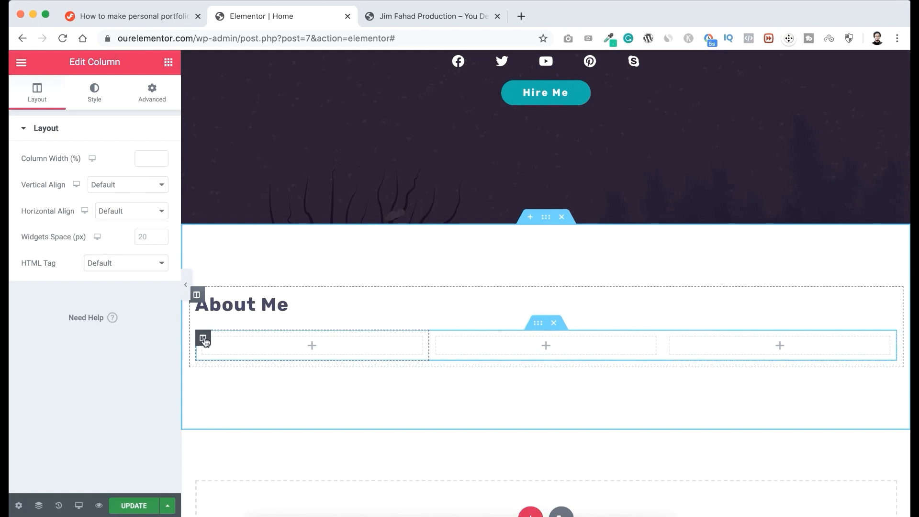
Set the inner section's first column width to 20% and its middle column width to 40%.
click(144, 158)
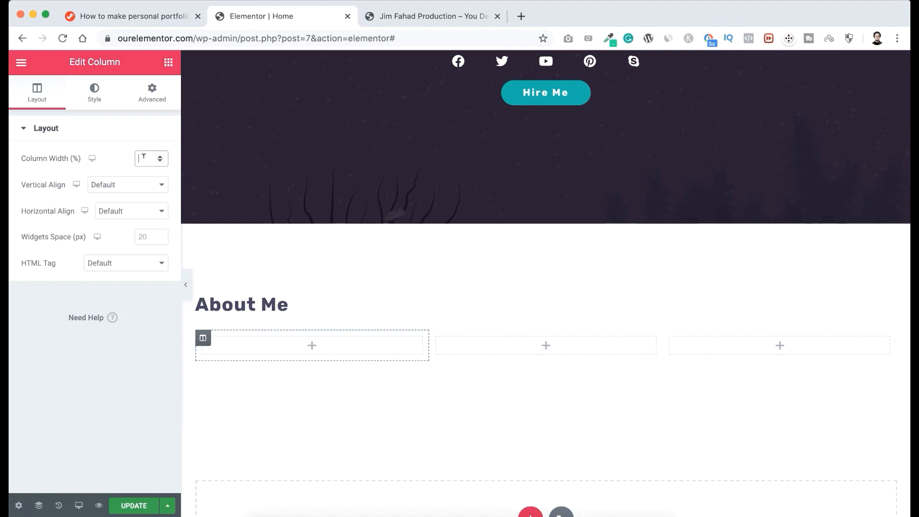
text(20)
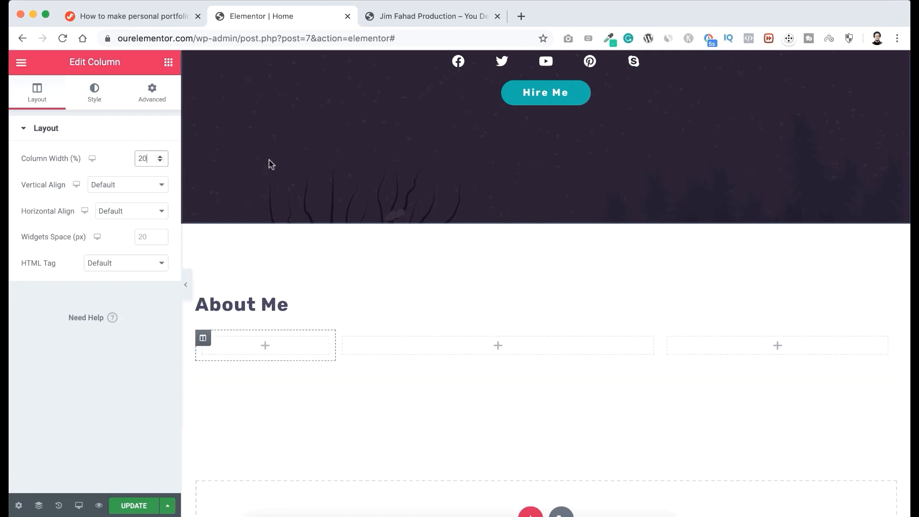
click(344, 339)
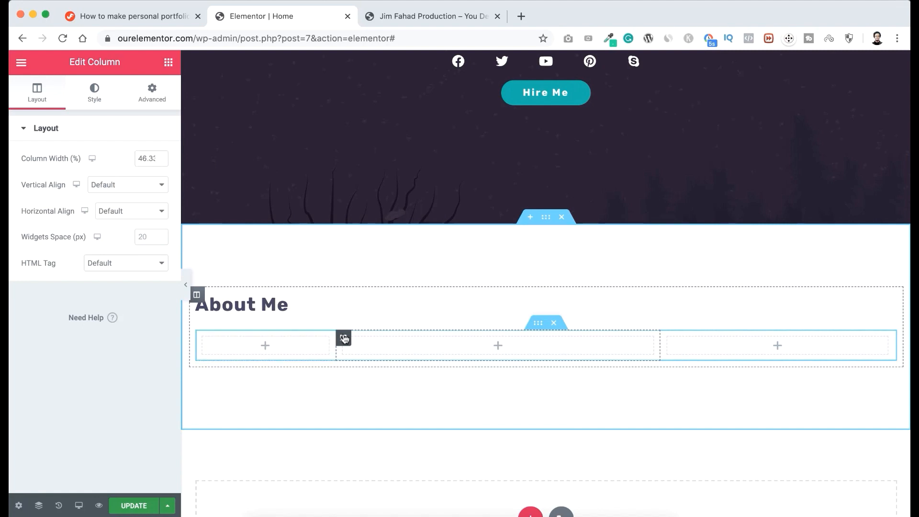
drag(139, 157, 174, 161)
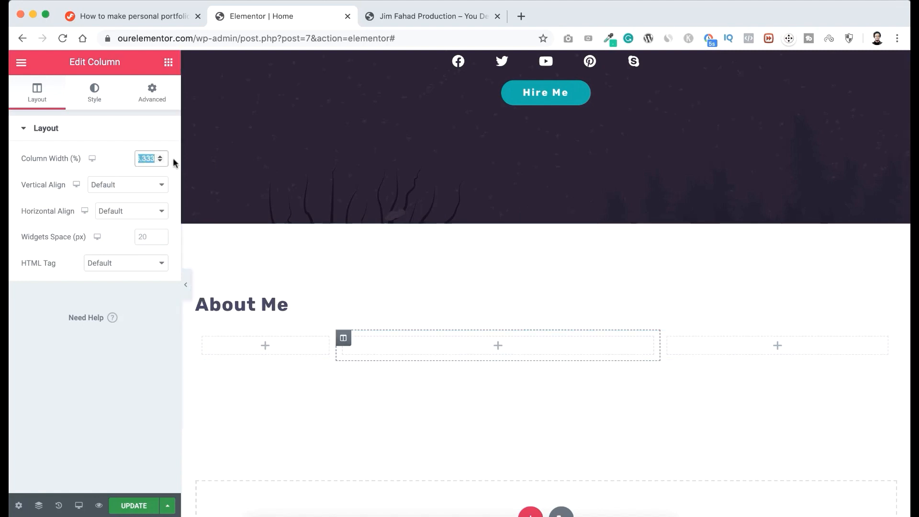
text(40)
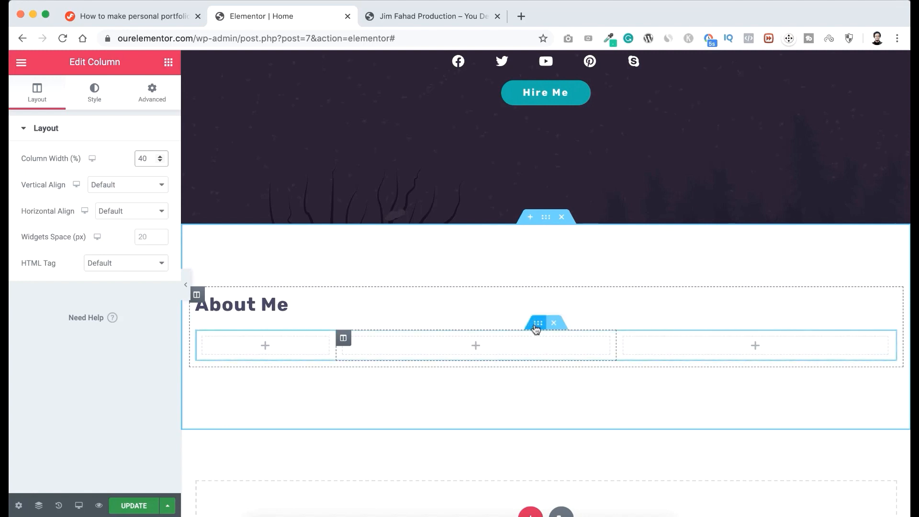
Set the inner section's top and bottom margins to 50 px.
click(538, 325)
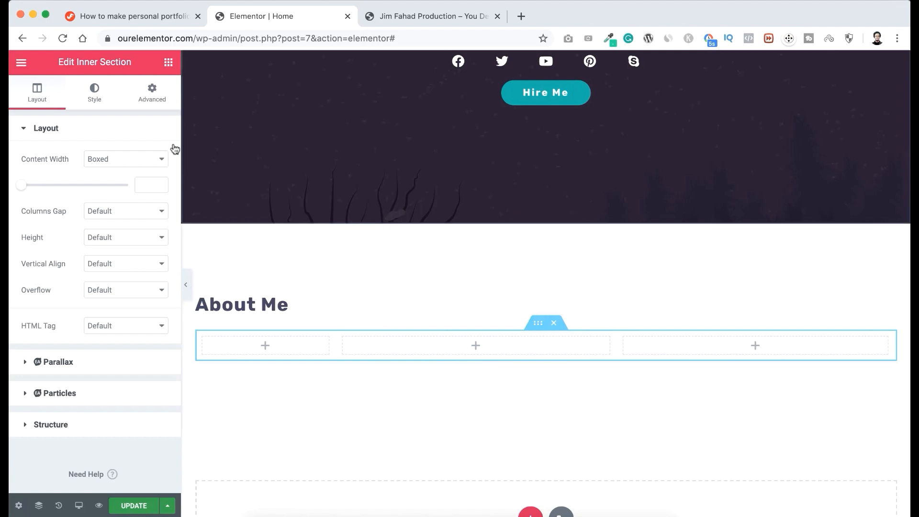
click(153, 98)
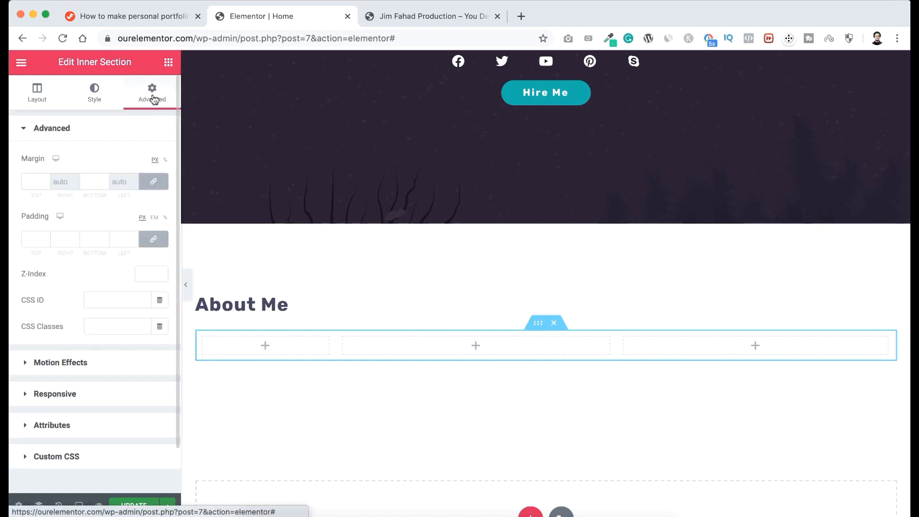
click(37, 179)
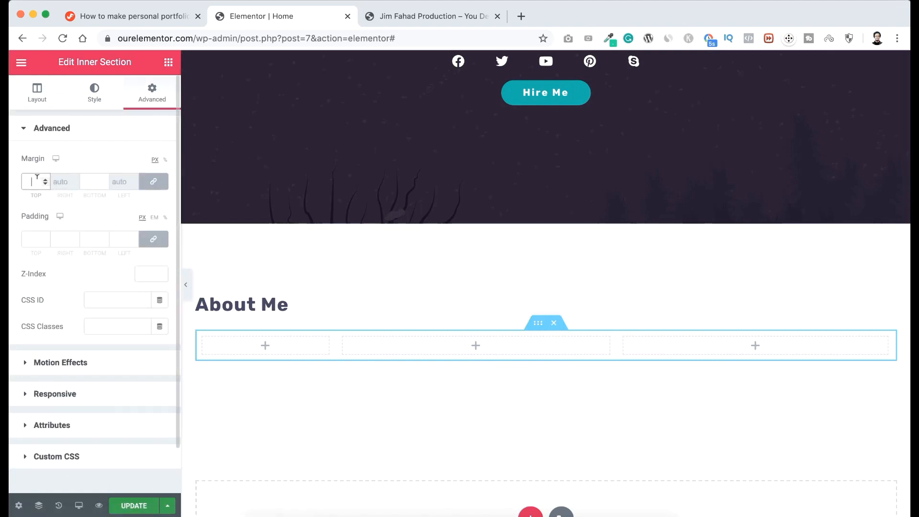
text(50)
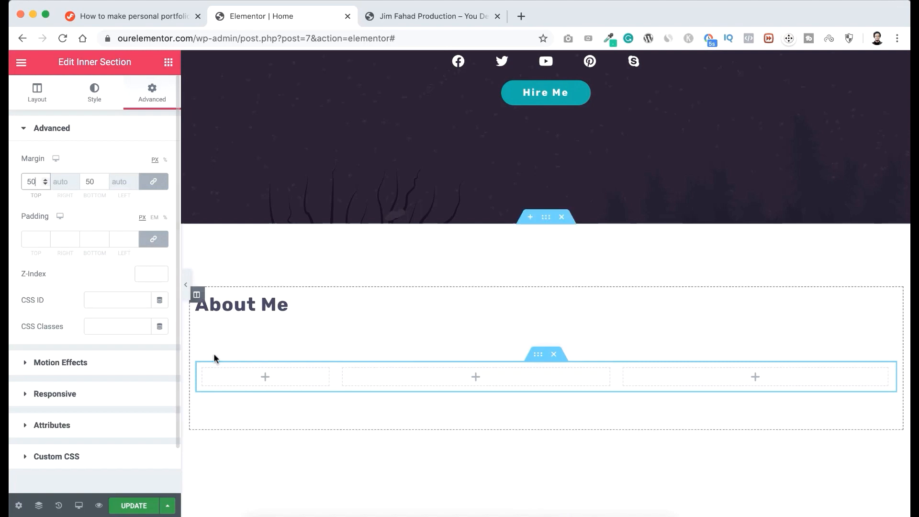
Add an Image widget to the first column of the inner section.
scroll(224, 364, down, 1)
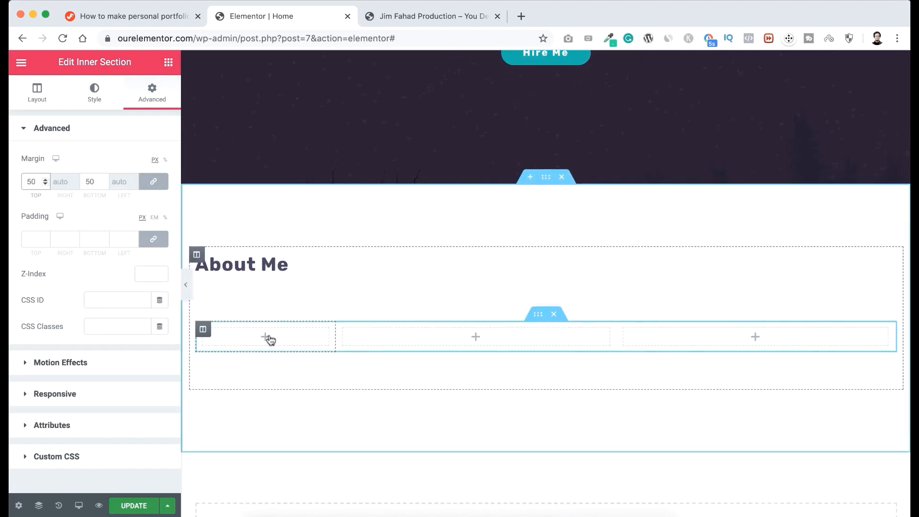
click(266, 338)
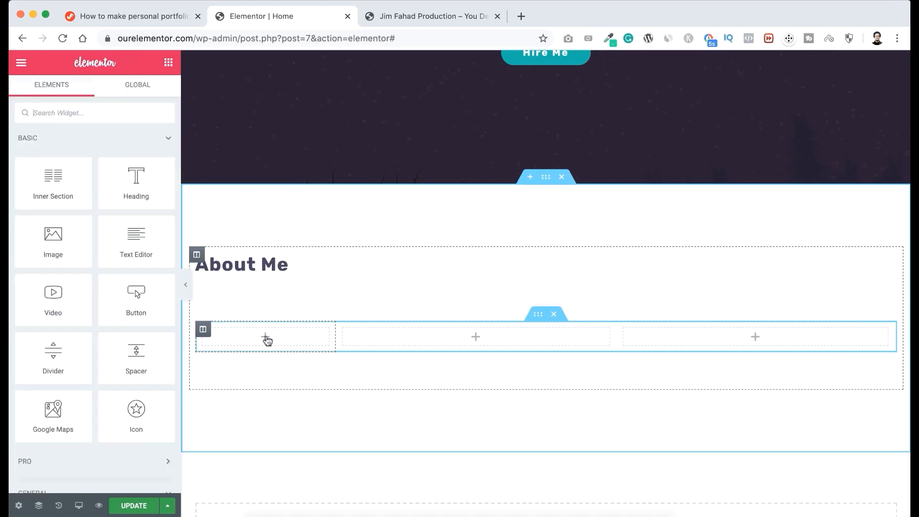
drag(53, 243, 280, 338)
Upload Profile-Picture-Elementor-Experts-new into the first column's Image widget and set its image size to Thumbnail - 150 x 150.
click(89, 190)
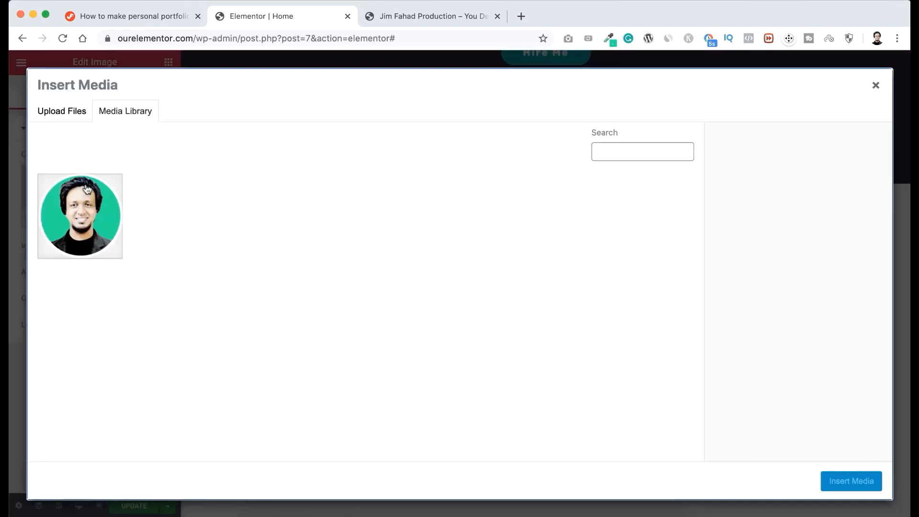
click(81, 112)
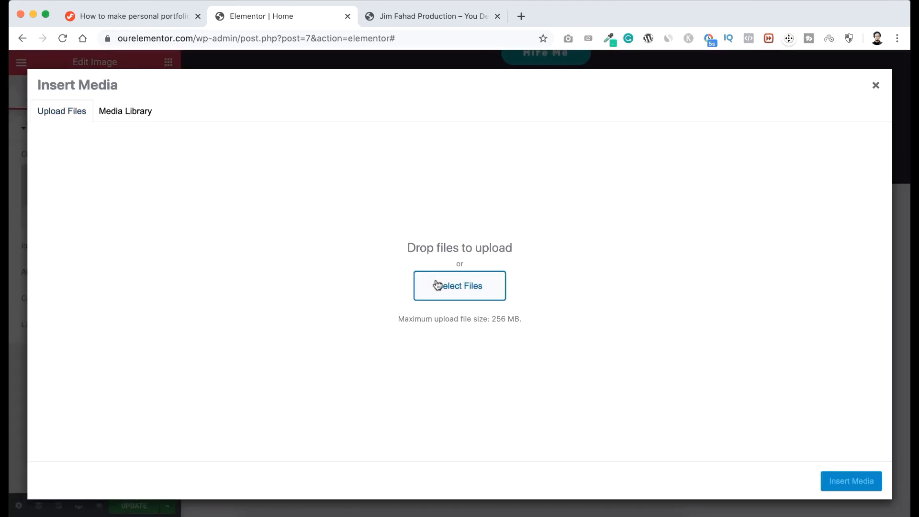
click(437, 285)
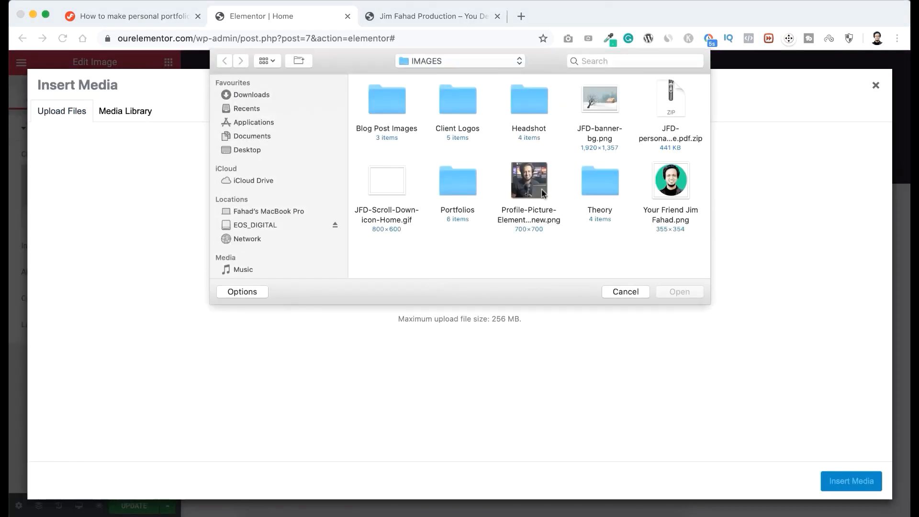
click(530, 185)
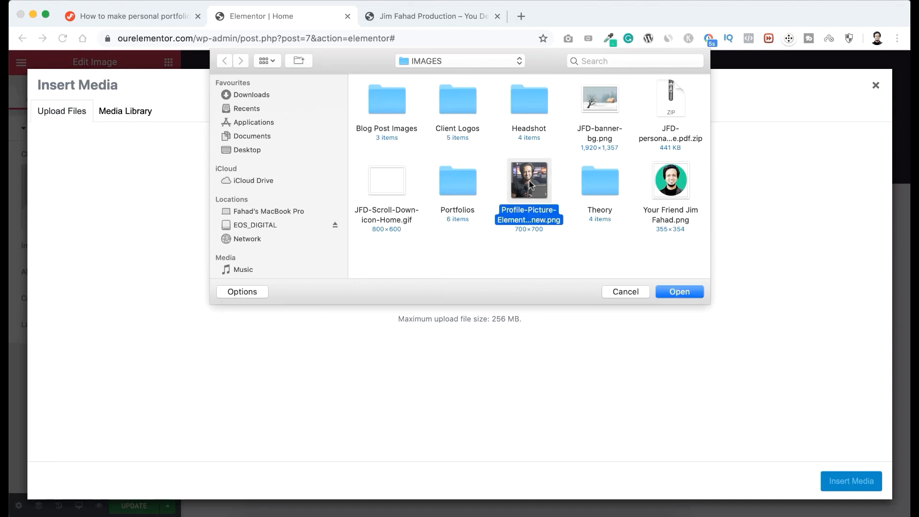
click(679, 291)
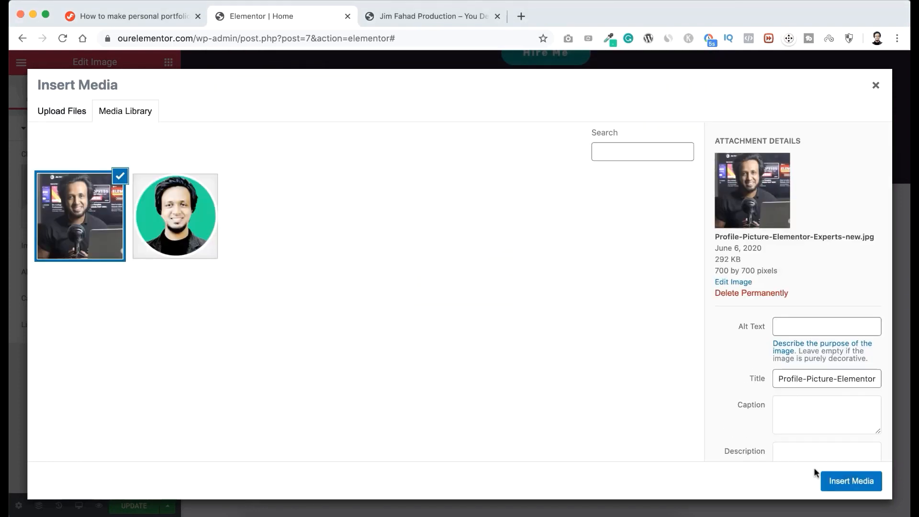
click(839, 480)
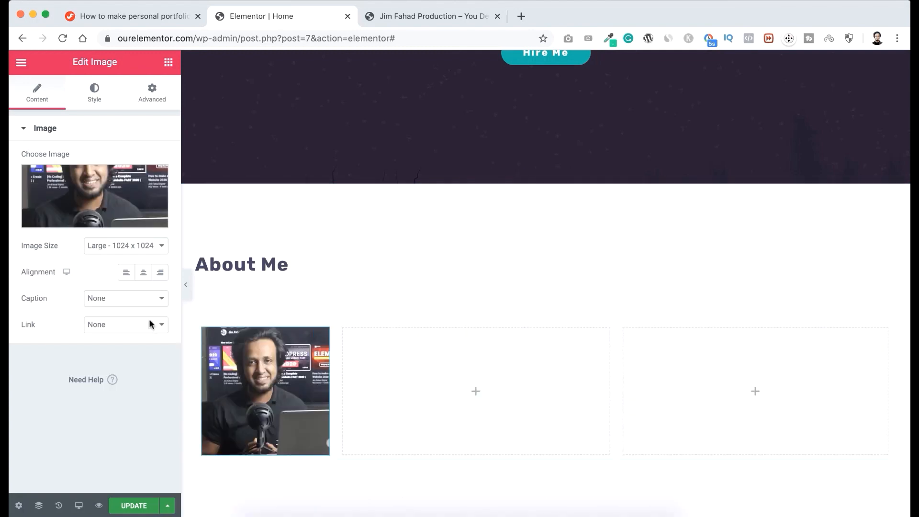
click(108, 249)
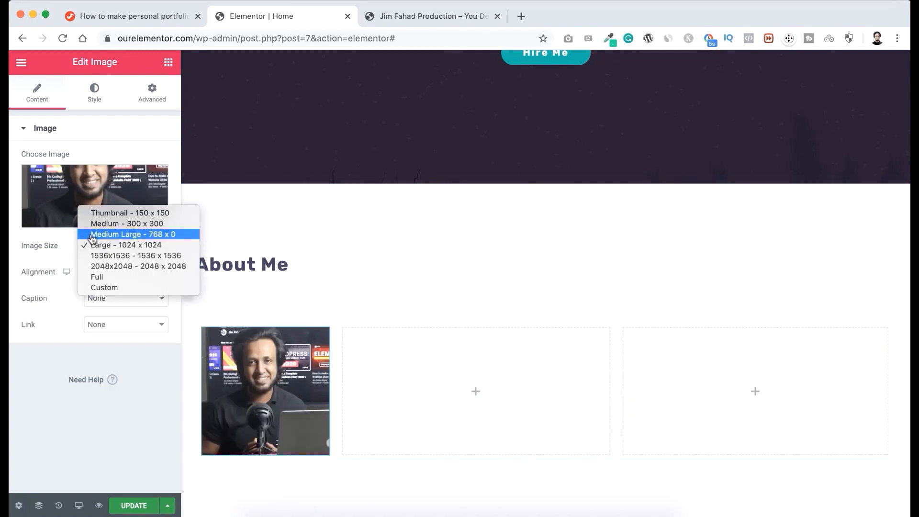
click(143, 217)
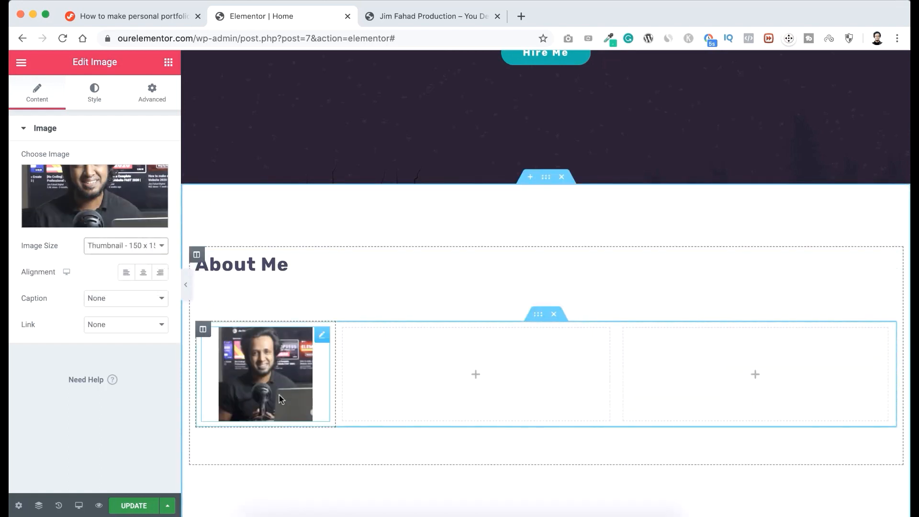
Give the profile image a border radius of 50% on all corners and a width of 150 px.
click(94, 93)
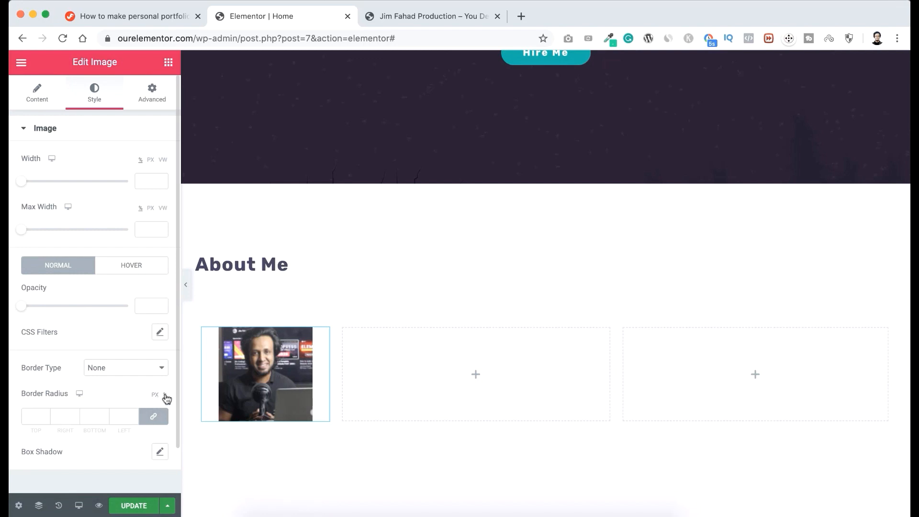
click(37, 415)
text(50)
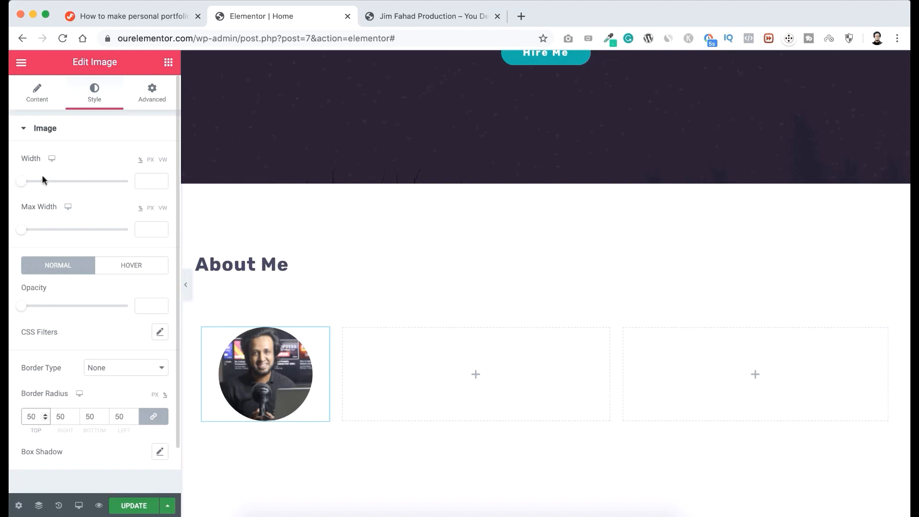
click(151, 162)
drag(22, 184, 41, 185)
Add a Text Editor widget to the middle column and replace its placeholder with the copied paragraph starting "Our strong determination and passion towards web development".
scroll(387, 227, down, 1)
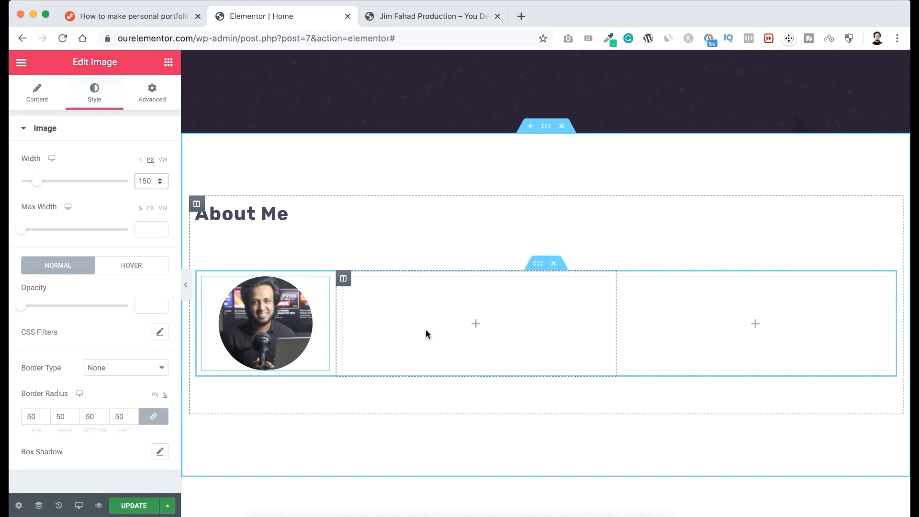
click(477, 326)
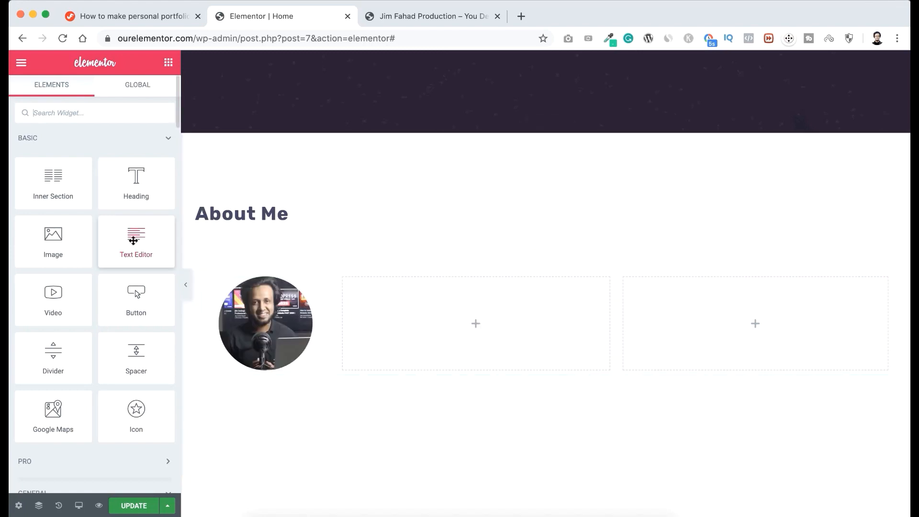
drag(132, 240, 478, 312)
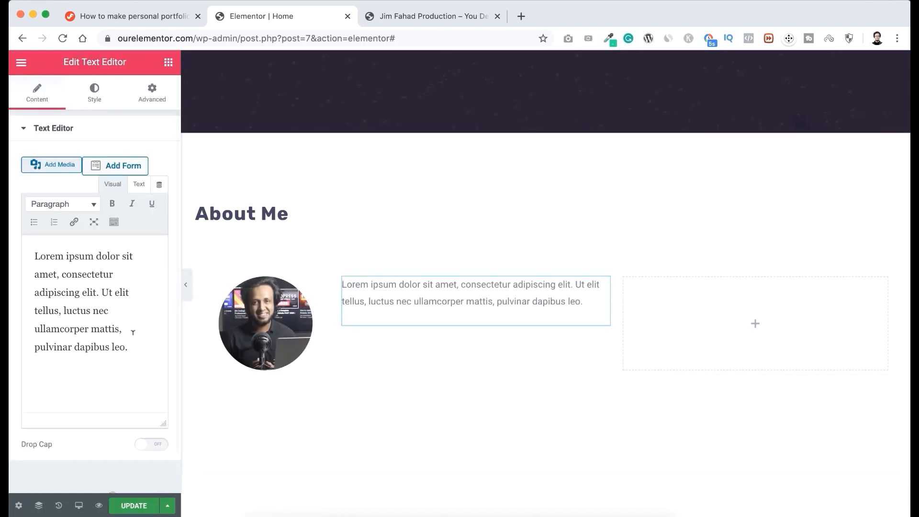
drag(131, 346, 41, 238)
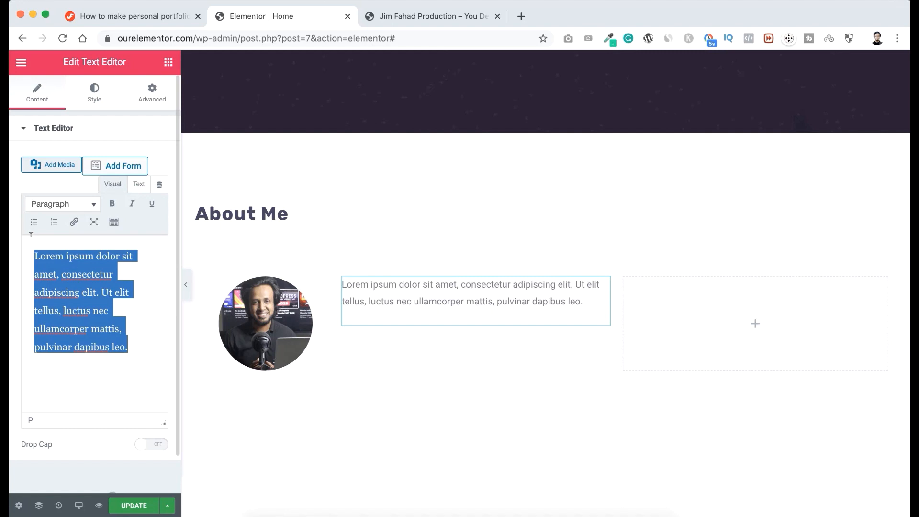
text(Our strong determination and passion towards web development have inspired us to offer premium quality web development services to the global clients, including 1200+ satisfied customers.)
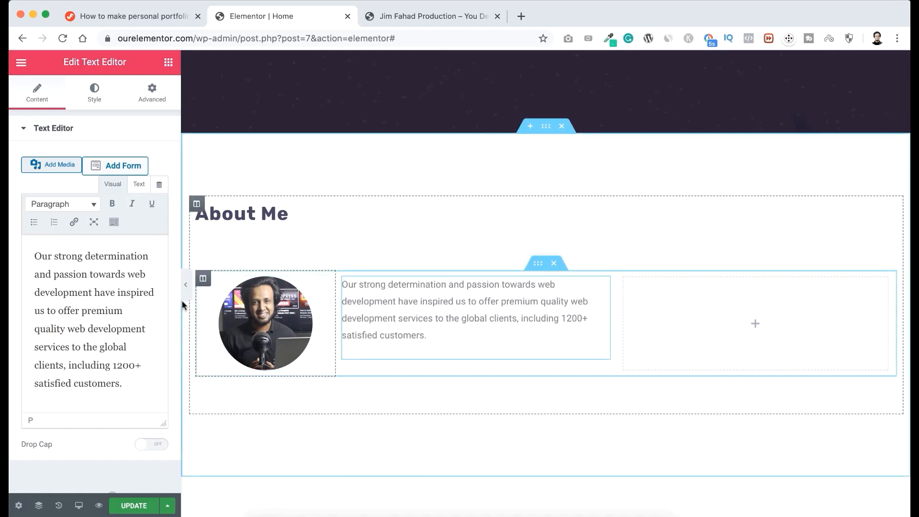
Set the middle column paragraph's text color to #454360 and save that color to the palette.
click(98, 98)
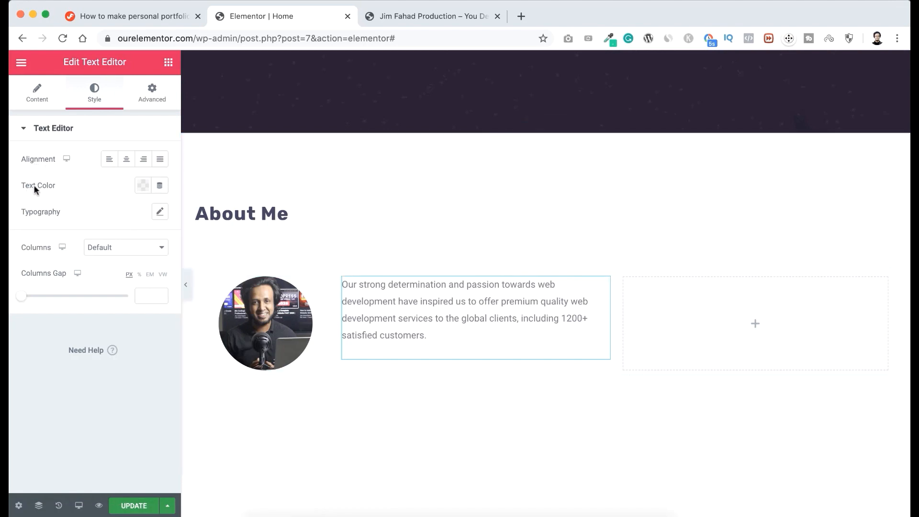
click(143, 186)
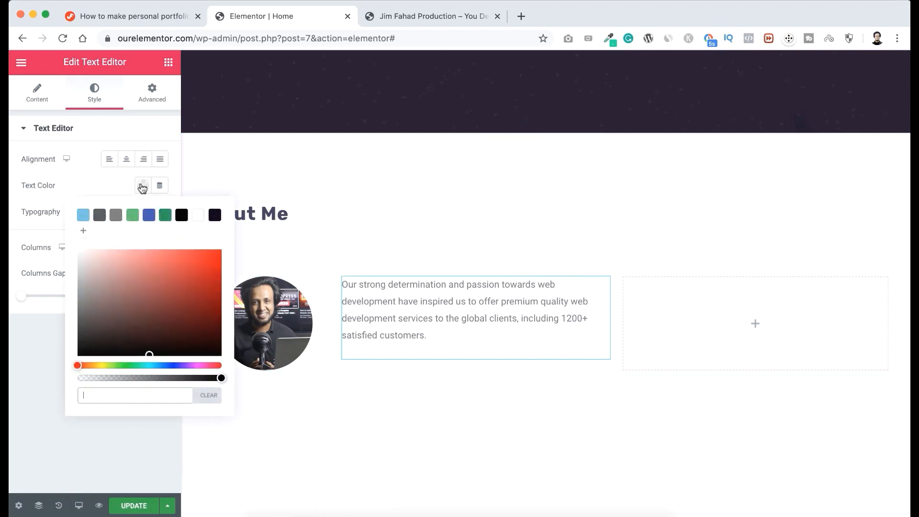
text(#454360)
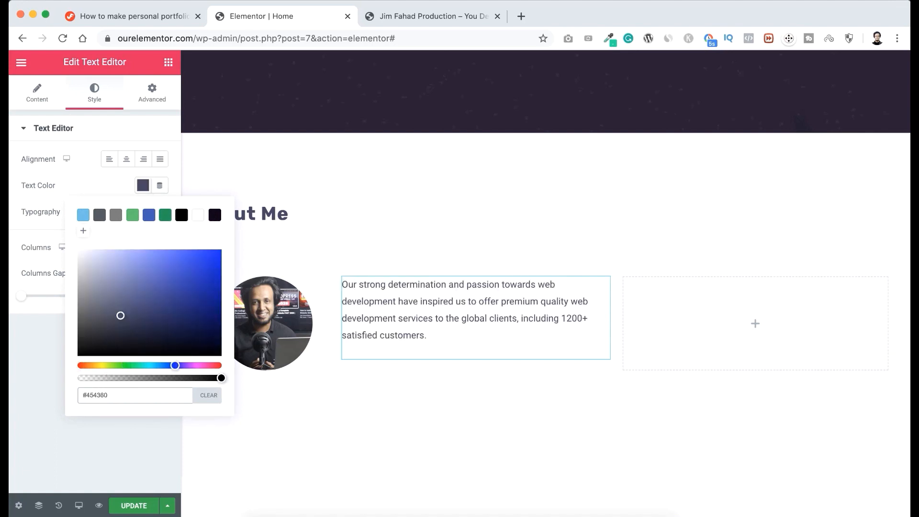
click(85, 233)
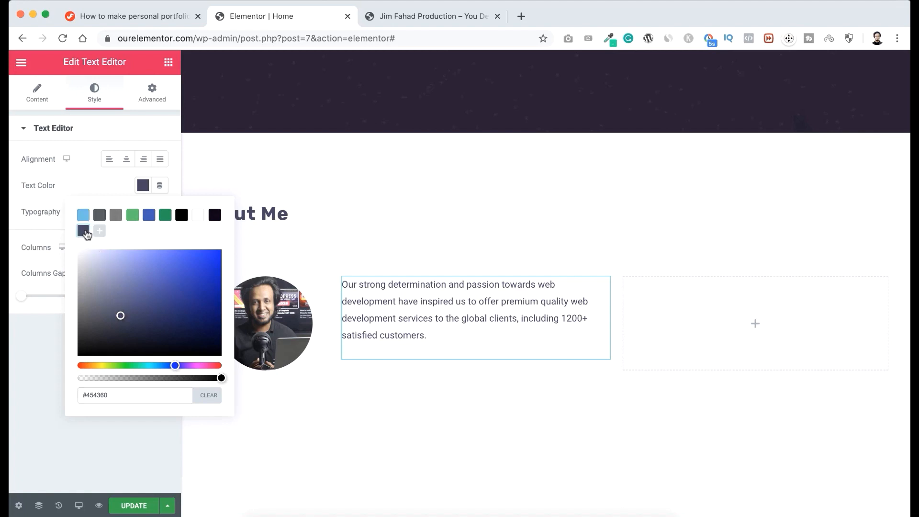
click(89, 193)
Set the paragraph's typography to the Rubik family at 14 px with a letter spacing of 1.
click(161, 212)
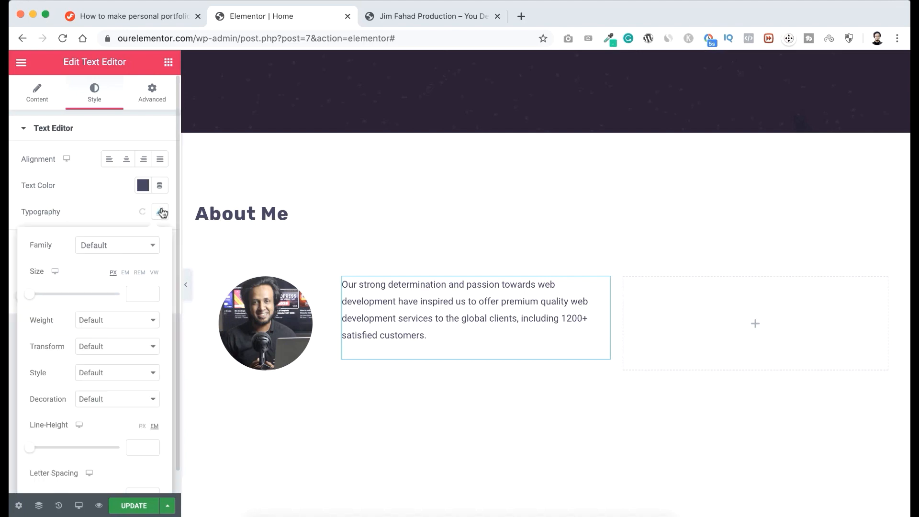
click(132, 246)
text(bik)
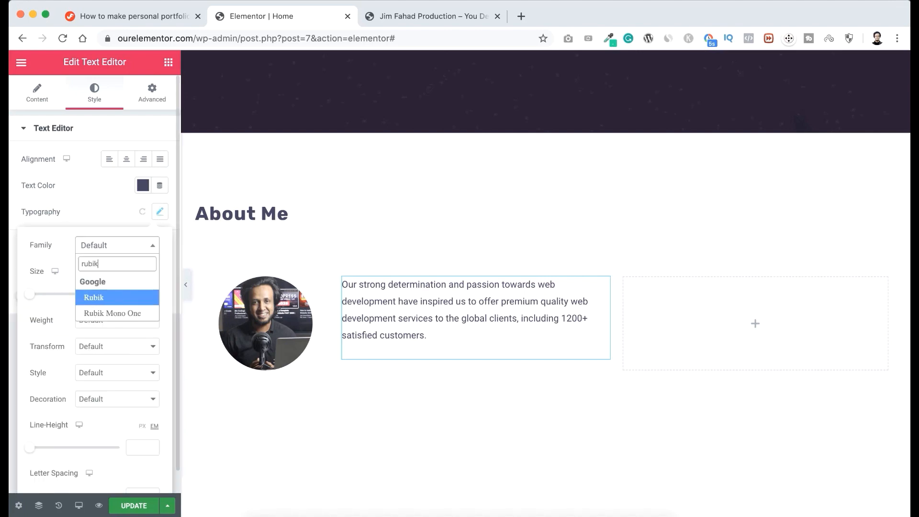
click(119, 295)
click(143, 294)
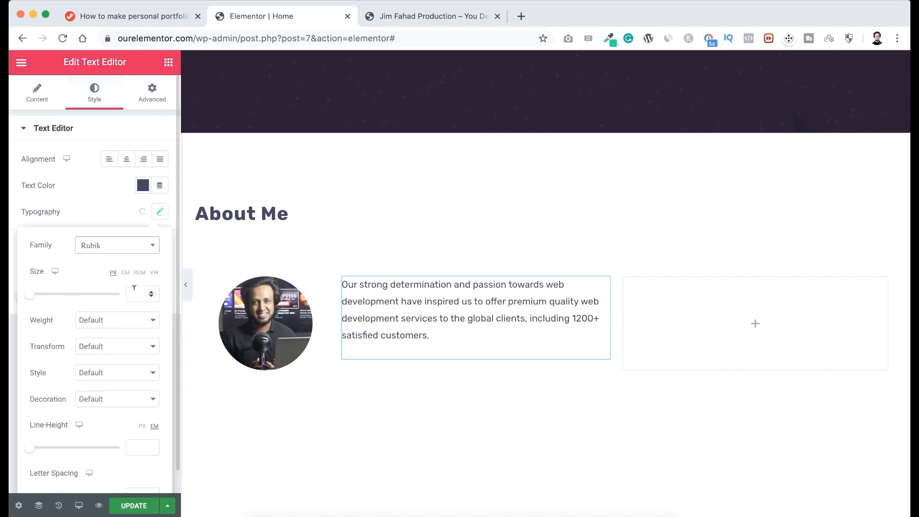
text(14)
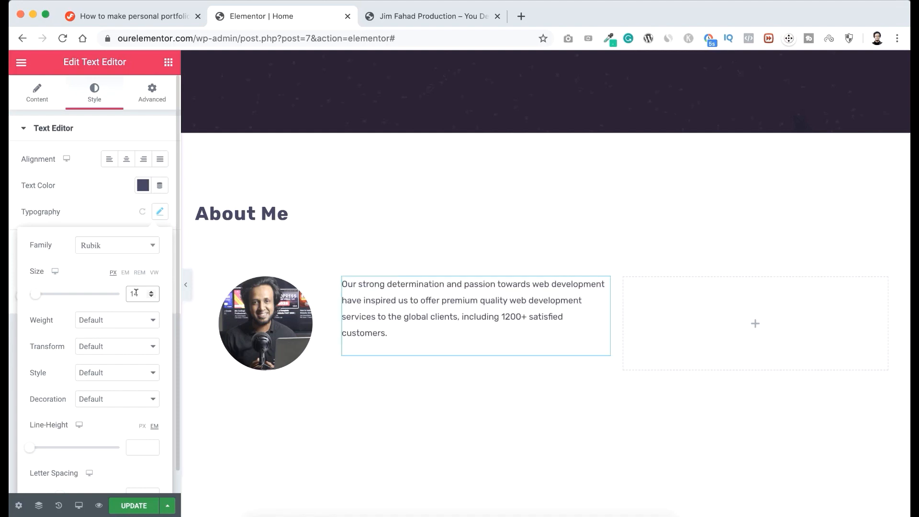
scroll(136, 397, down, 1)
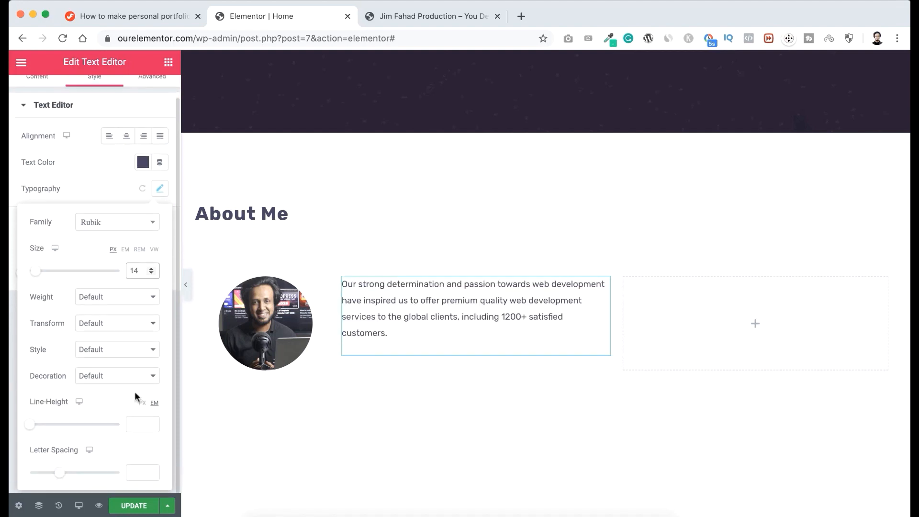
click(133, 467)
text(1)
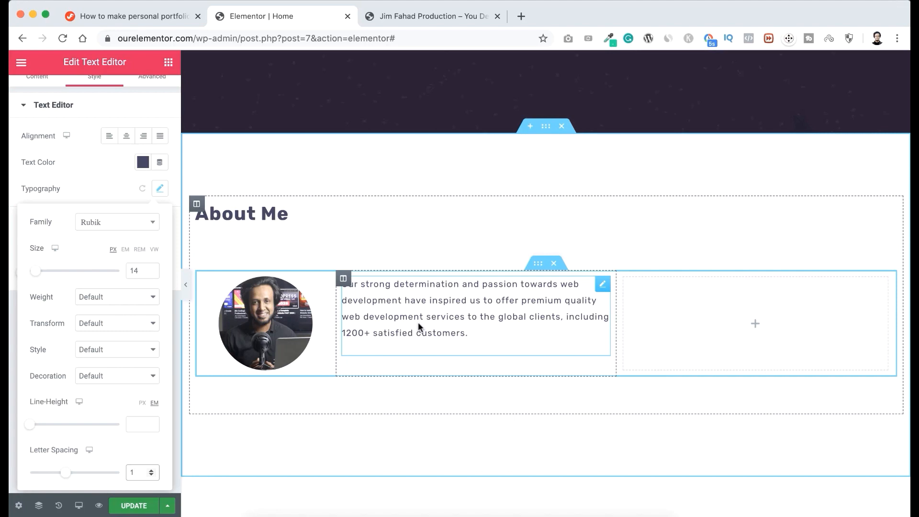
Copy the hero section's Hire Me button, paste it below the About Me paragraph in the middle column, and align it left.
scroll(418, 321, up, 5)
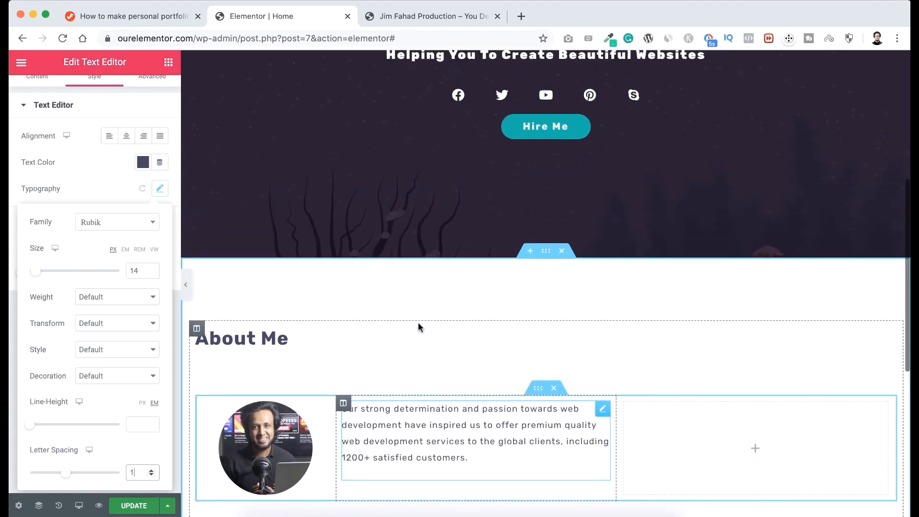
scroll(449, 338, down, 3)
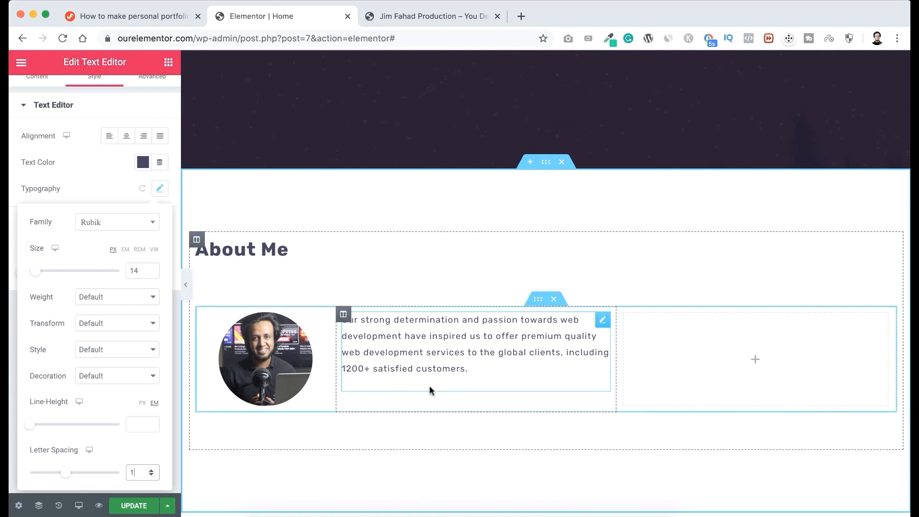
scroll(489, 262, up, 5)
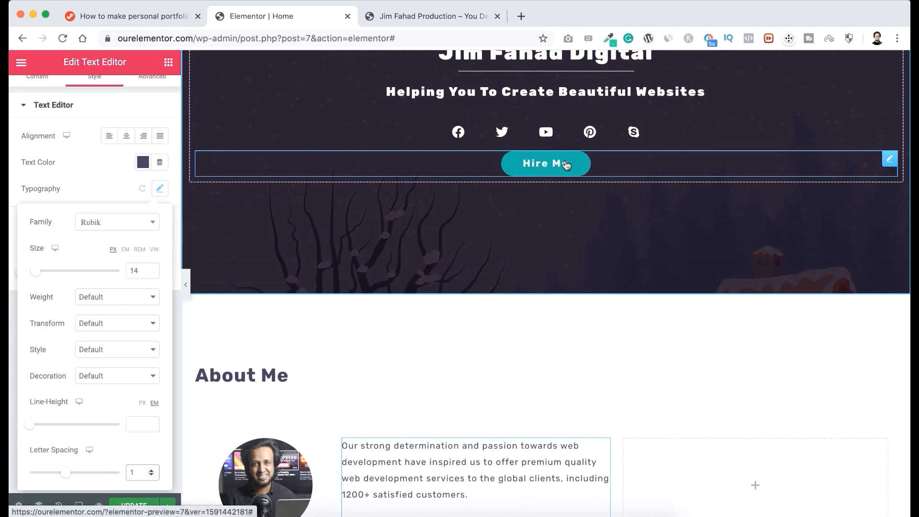
right_click(890, 159)
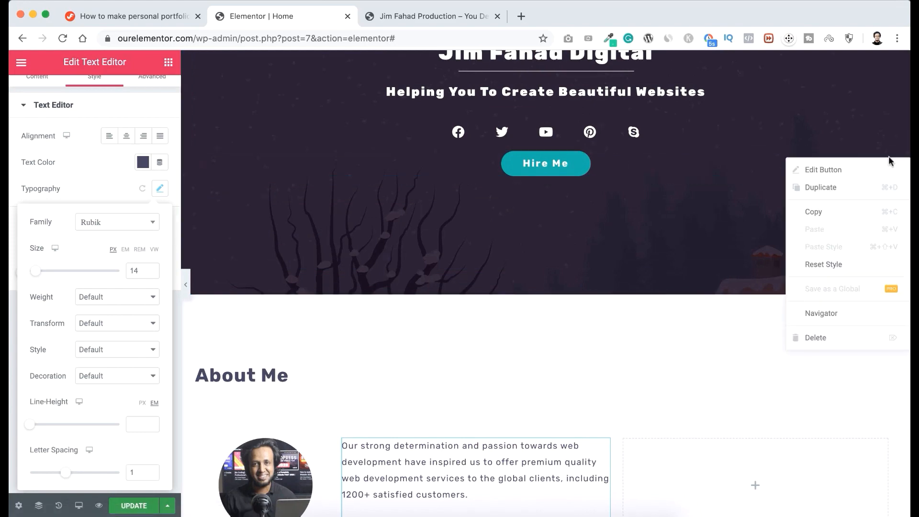
click(844, 211)
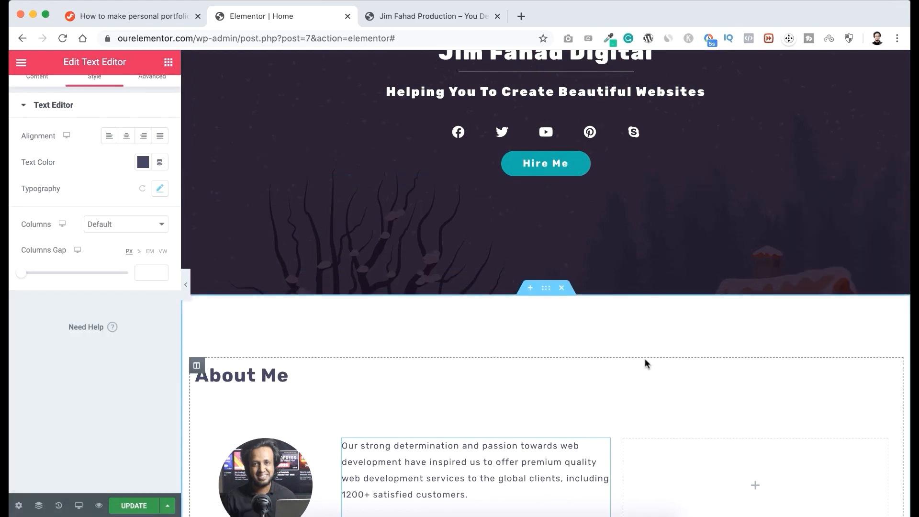
scroll(644, 363, down, 3)
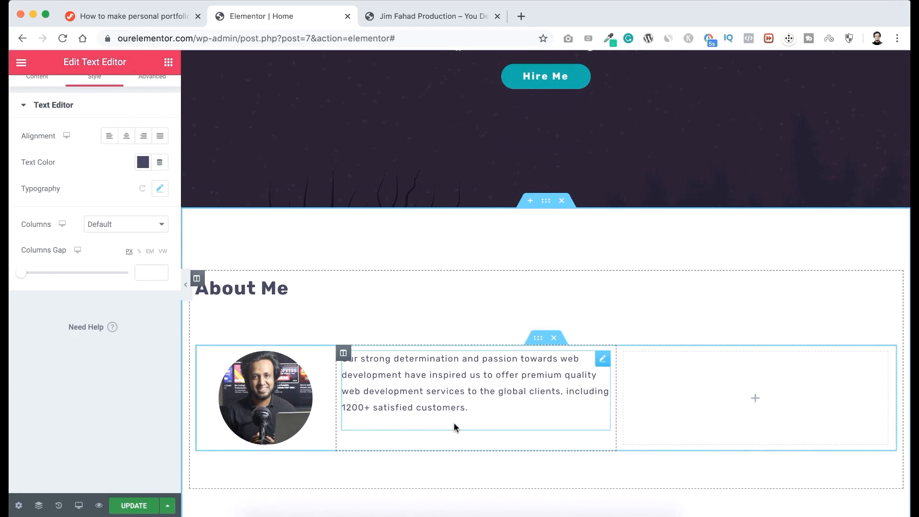
right_click(439, 431)
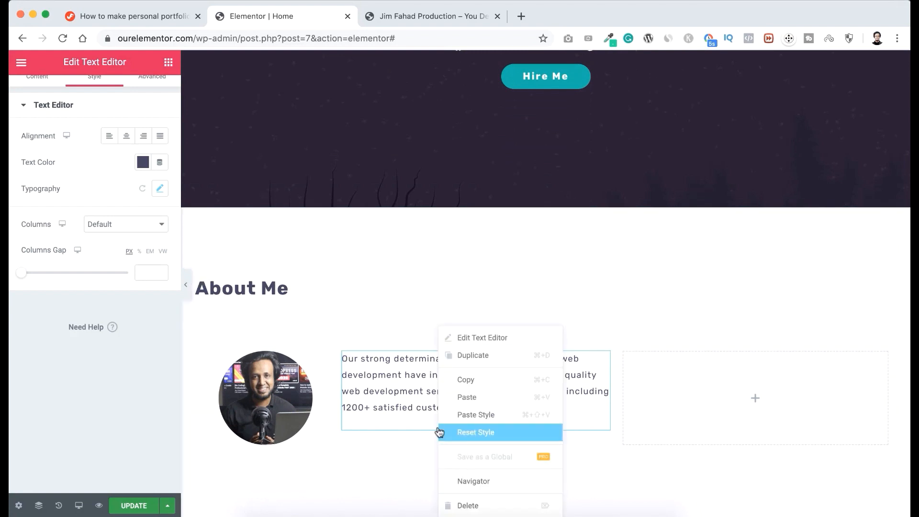
click(470, 402)
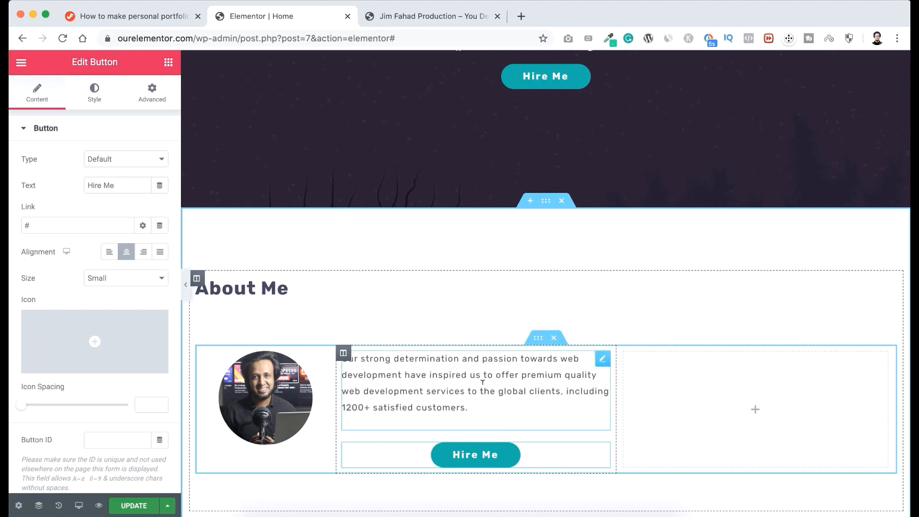
scroll(481, 381, down, 1)
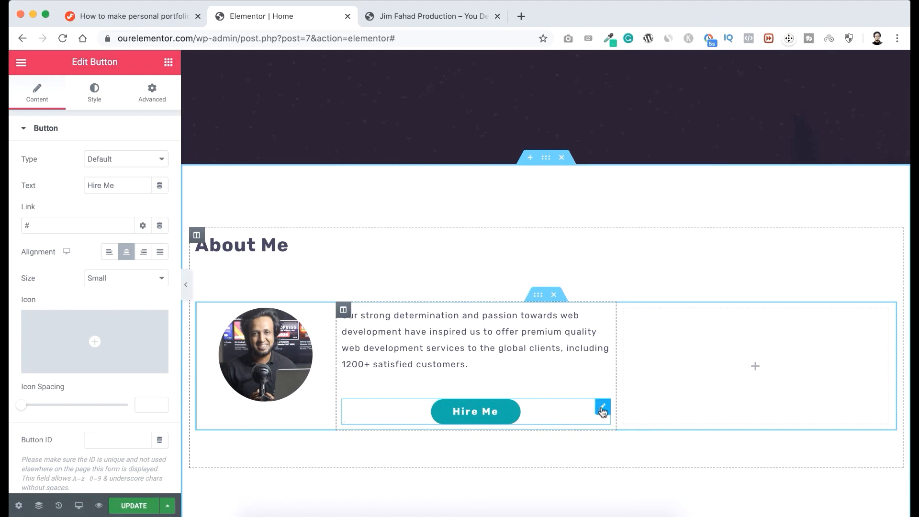
click(111, 253)
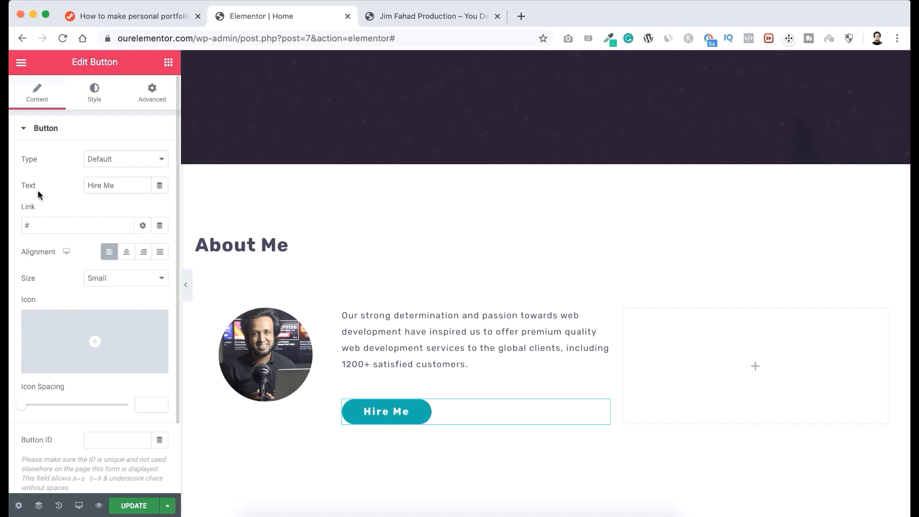
Change the middle column button's text to "Download cv" and save its teal background color #01BFA6 to the palette.
drag(118, 184, 82, 183)
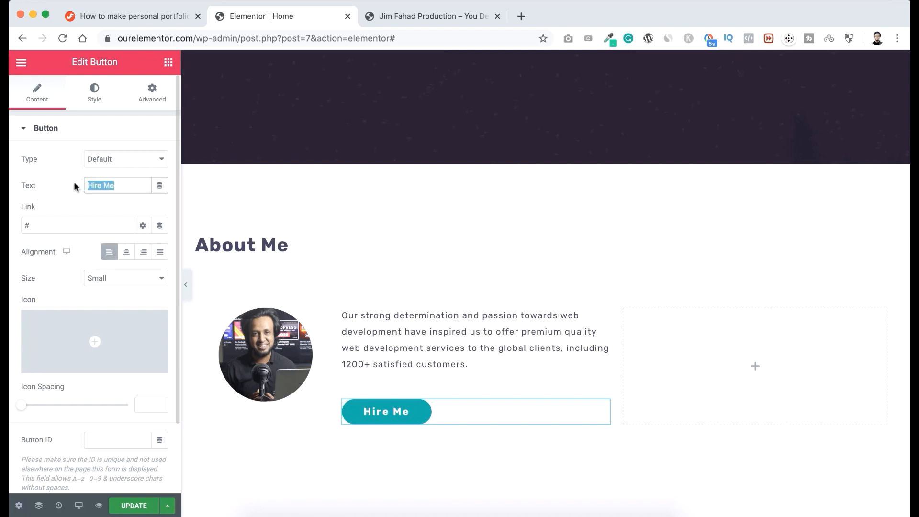
text(Download cv)
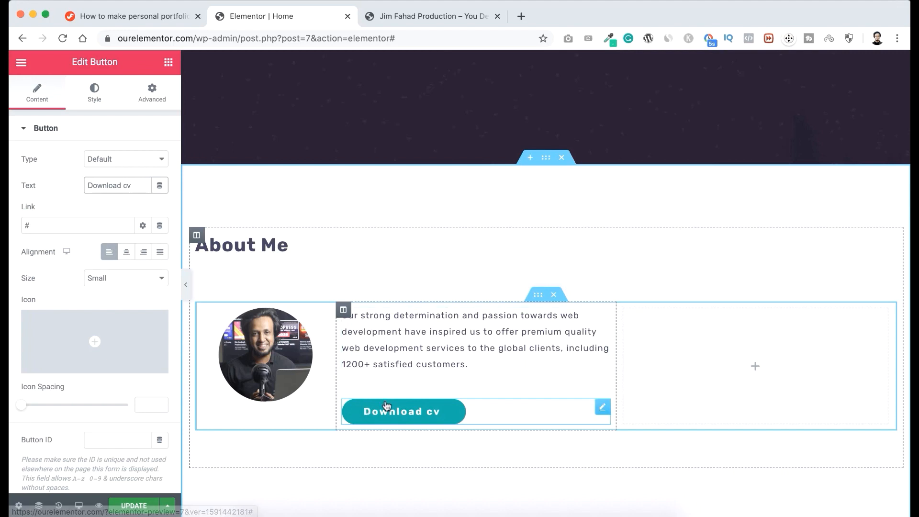
click(98, 92)
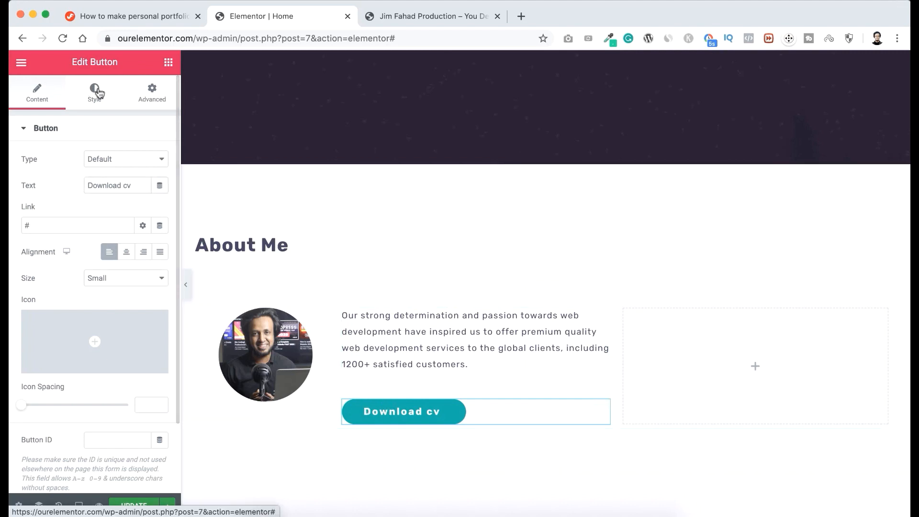
click(142, 266)
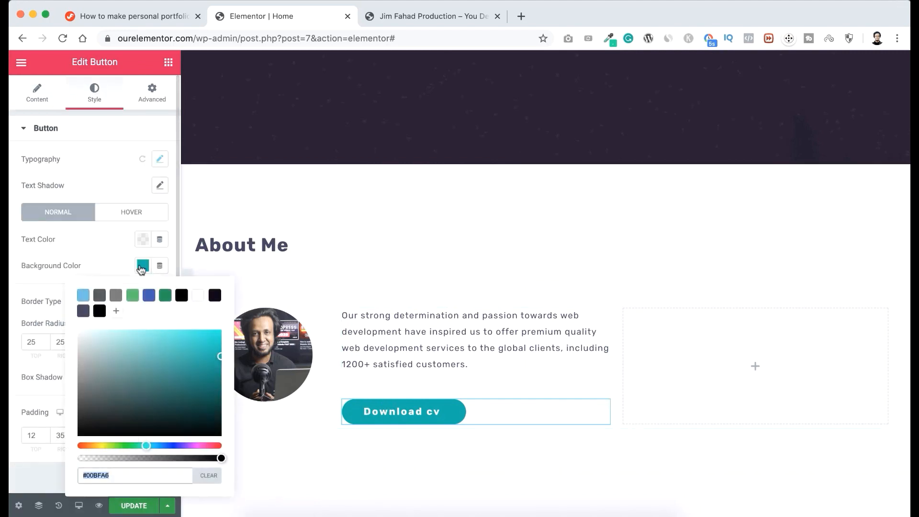
click(220, 358)
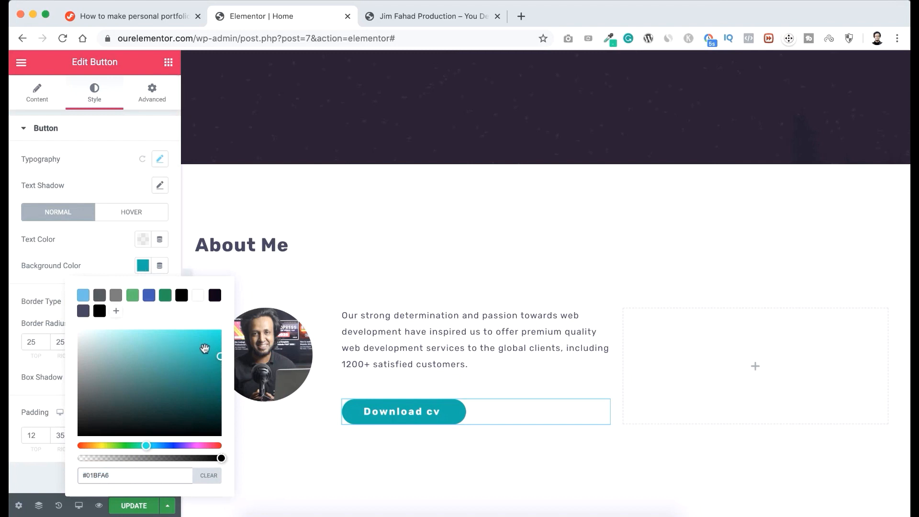
click(116, 312)
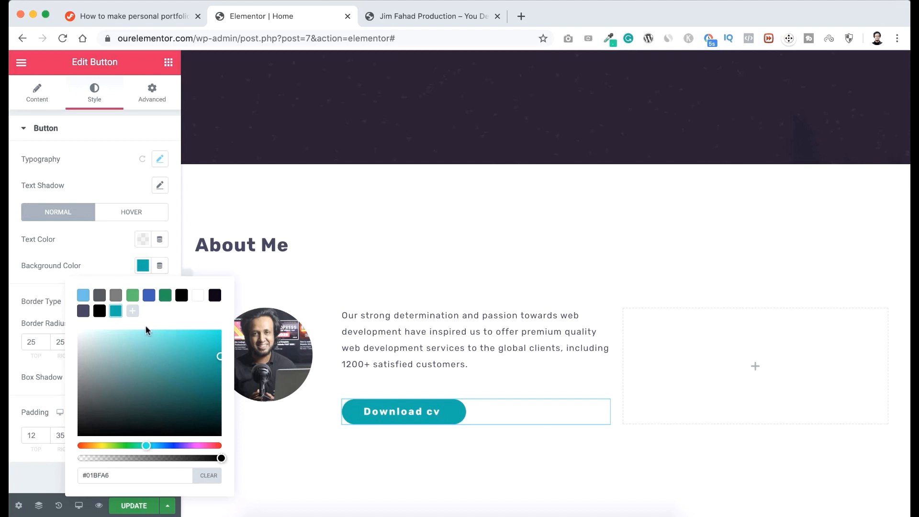
Set the Download cv button's normal background color to the saved dark purple #454360.
click(100, 311)
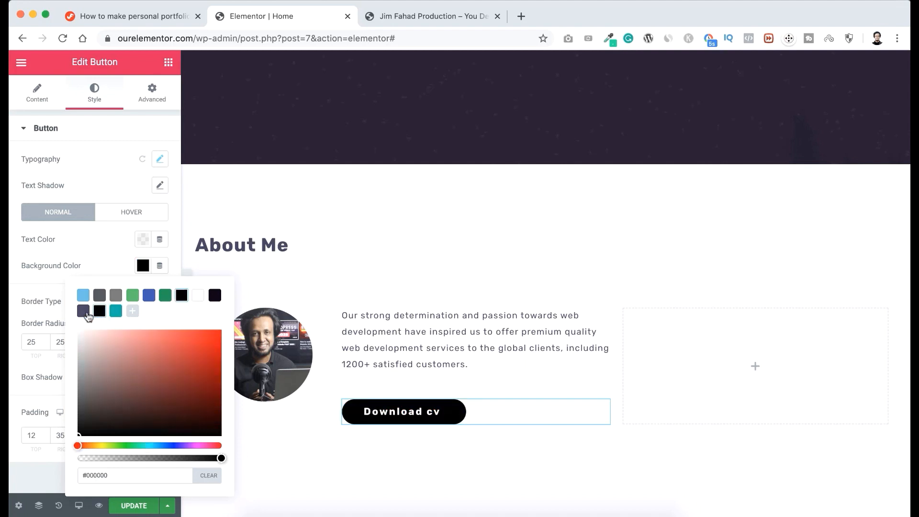
click(84, 311)
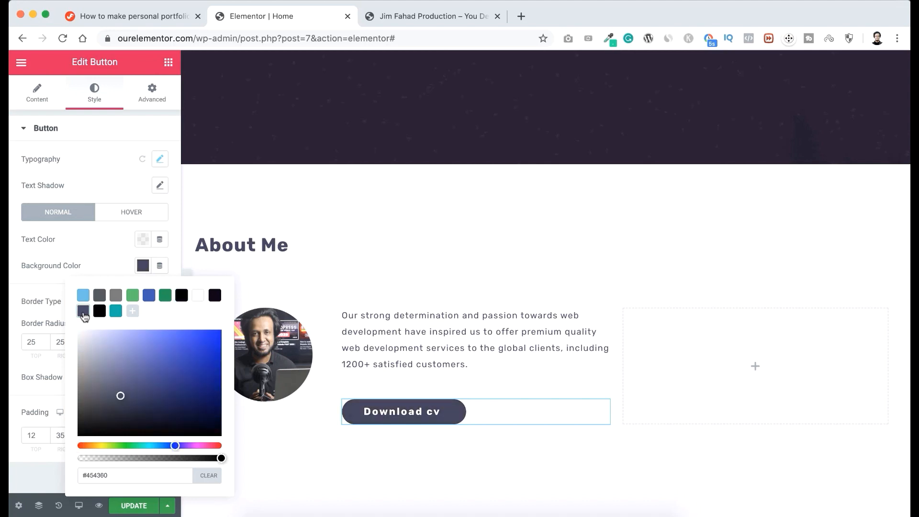
click(87, 249)
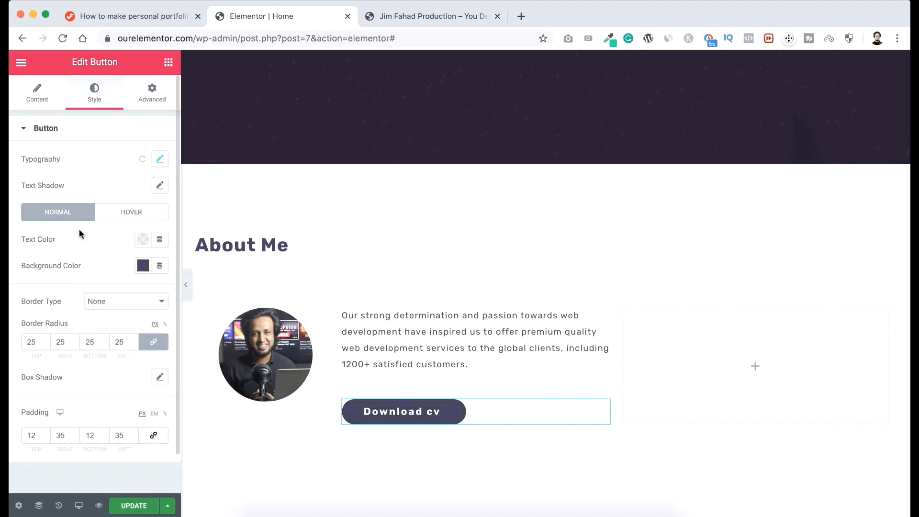
Give the Download cv button the saved teal background and the Shrink animation for its hover state.
click(125, 213)
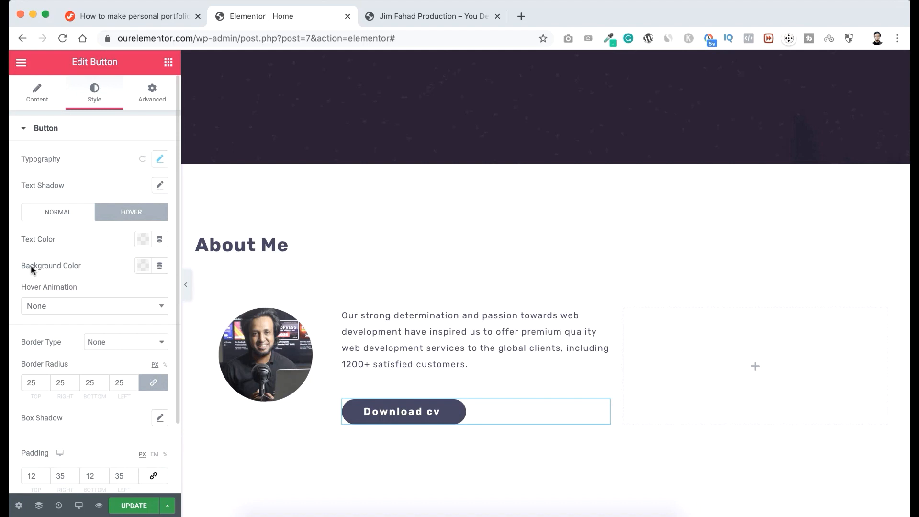
click(140, 267)
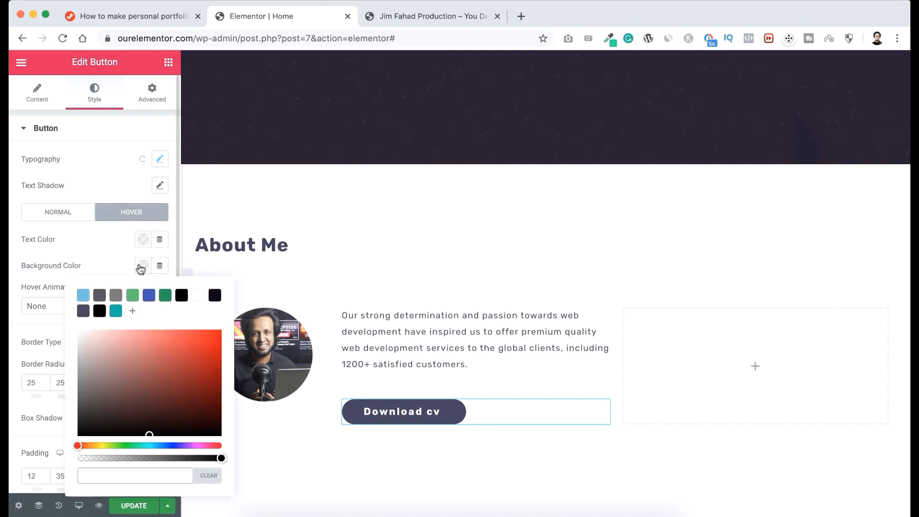
click(116, 312)
click(111, 270)
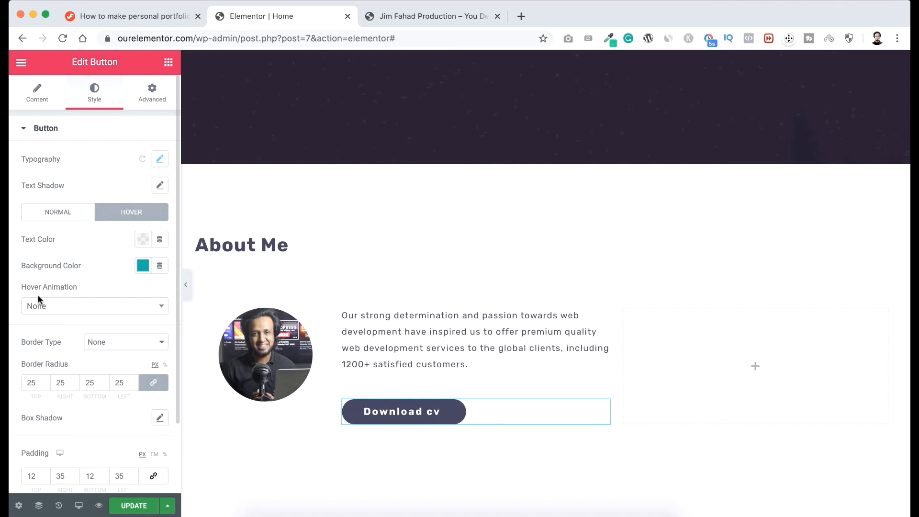
click(71, 306)
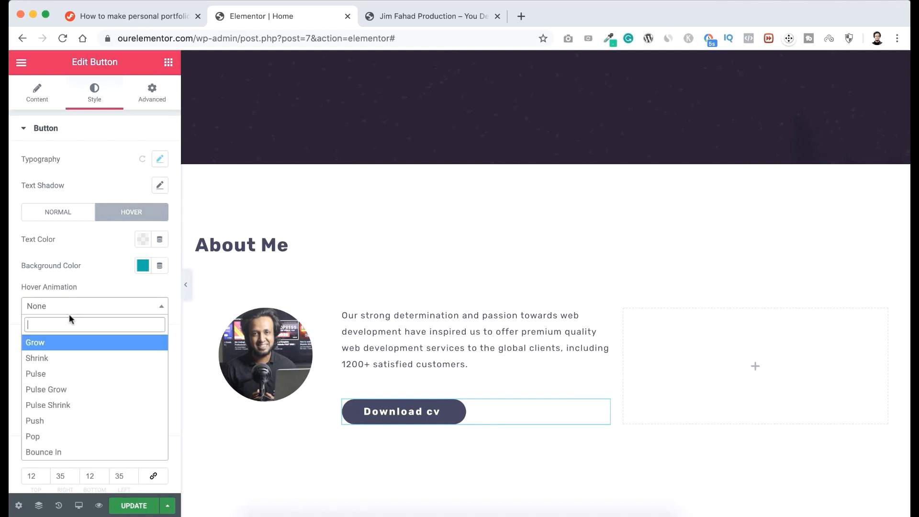
click(59, 358)
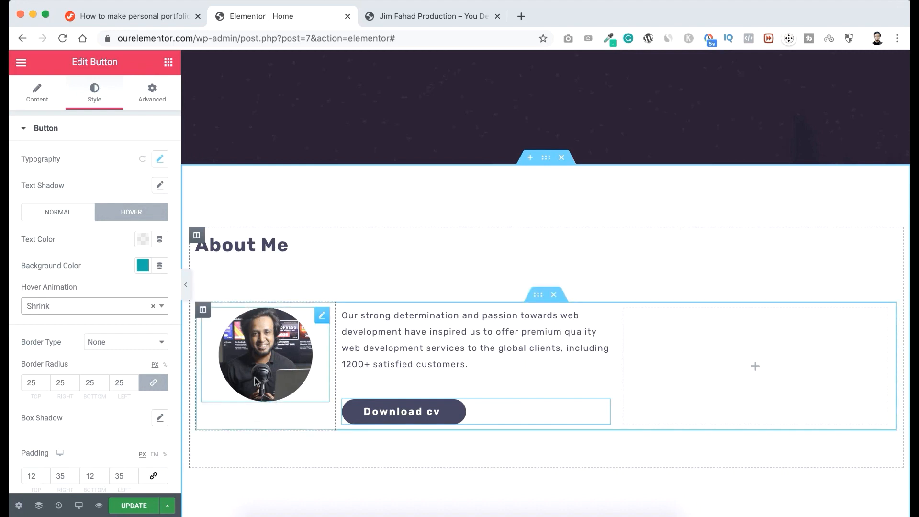
Set the vertical alignment of the About Me image column to Middle.
click(204, 312)
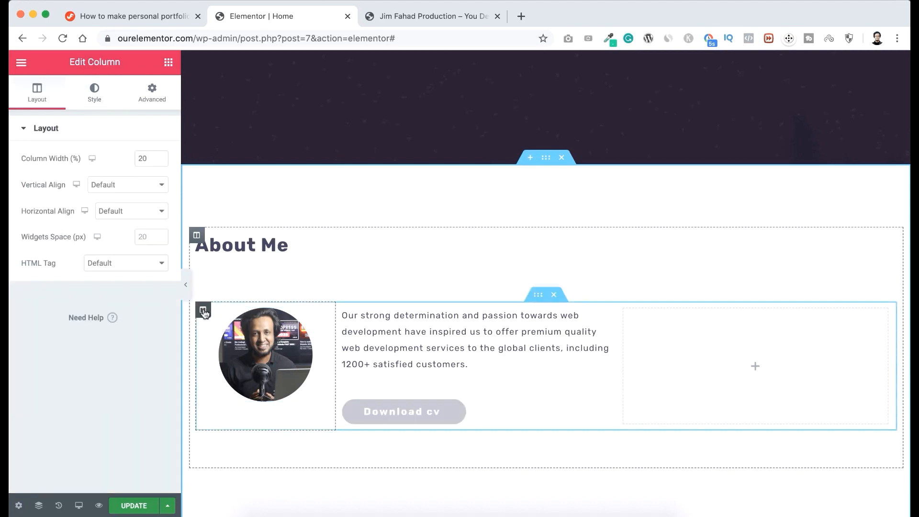
click(110, 185)
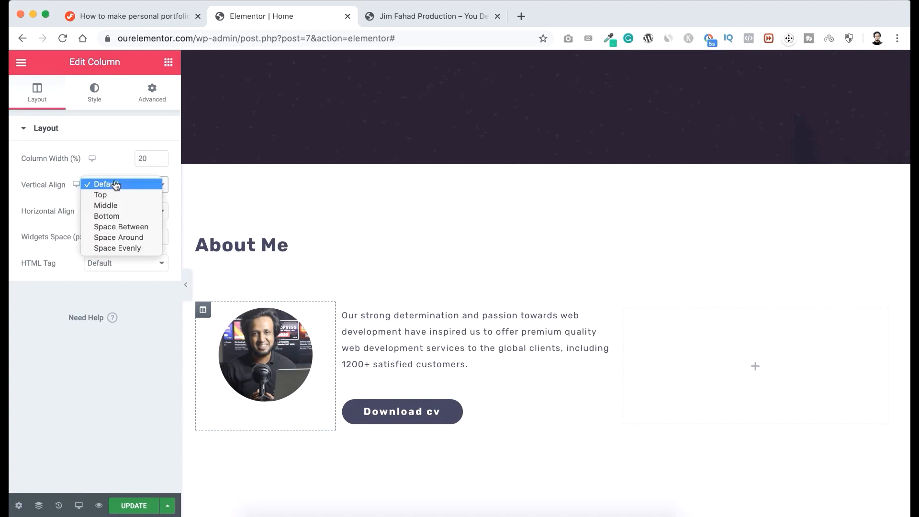
click(111, 206)
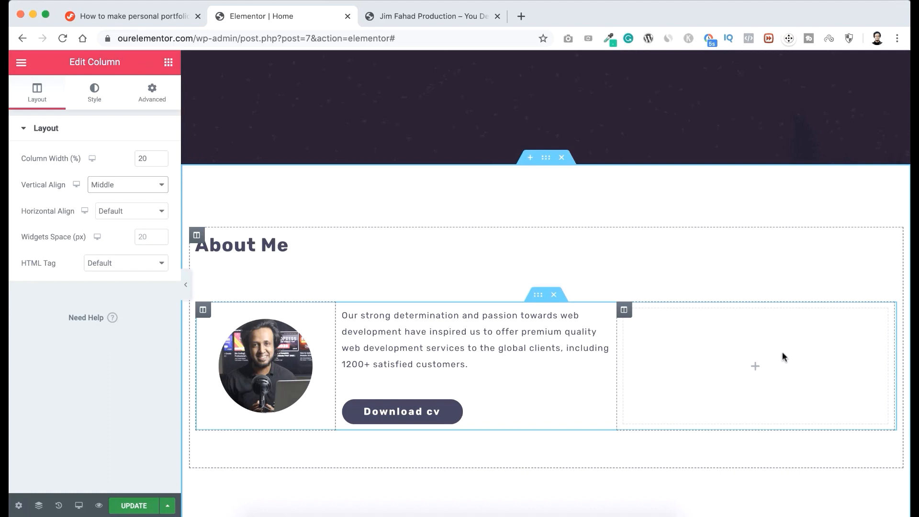
Find the standard Progress Bar widget and add it to the empty third About Me column.
click(756, 369)
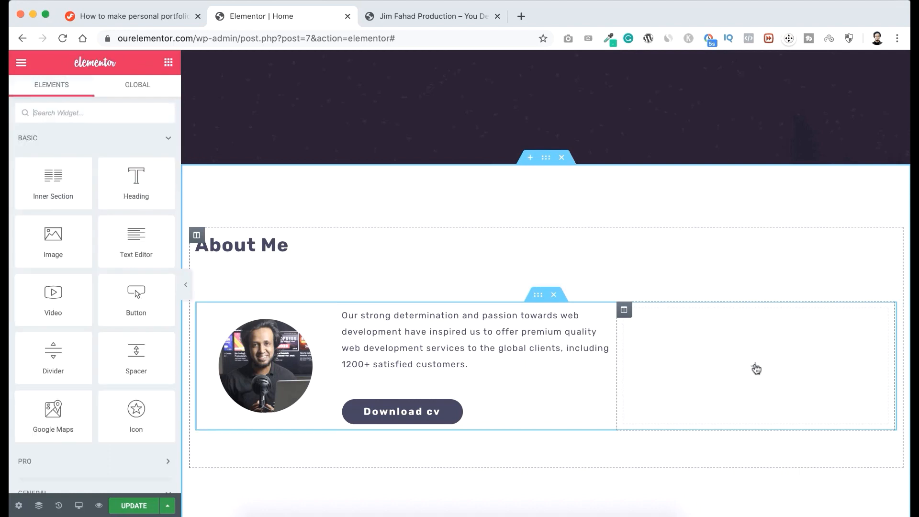
click(134, 108)
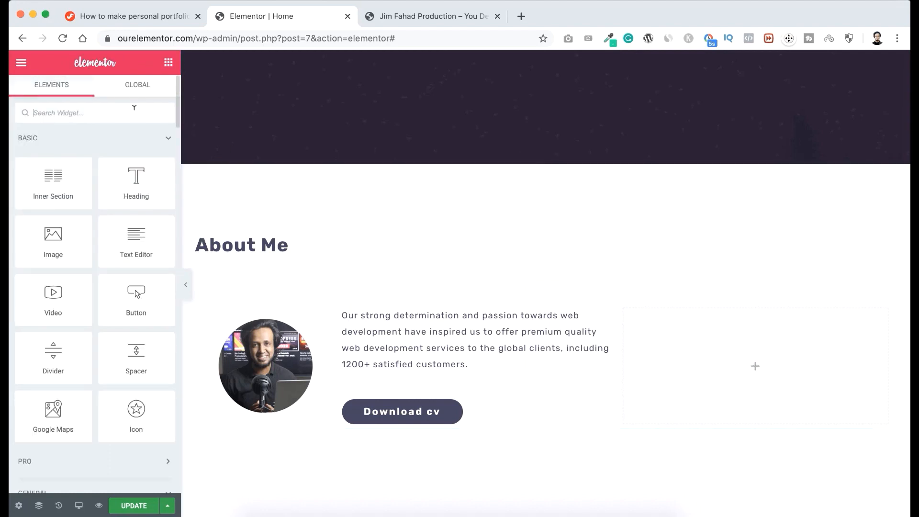
text(progre)
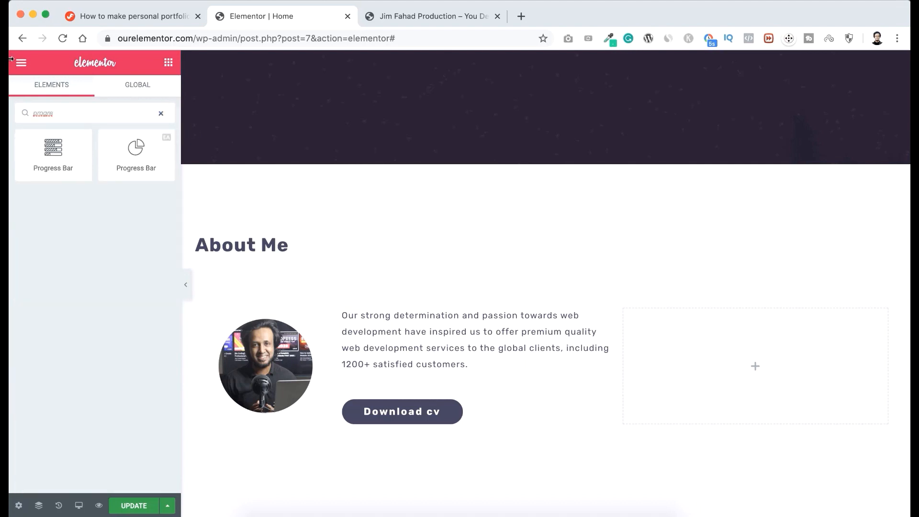
drag(50, 151, 720, 353)
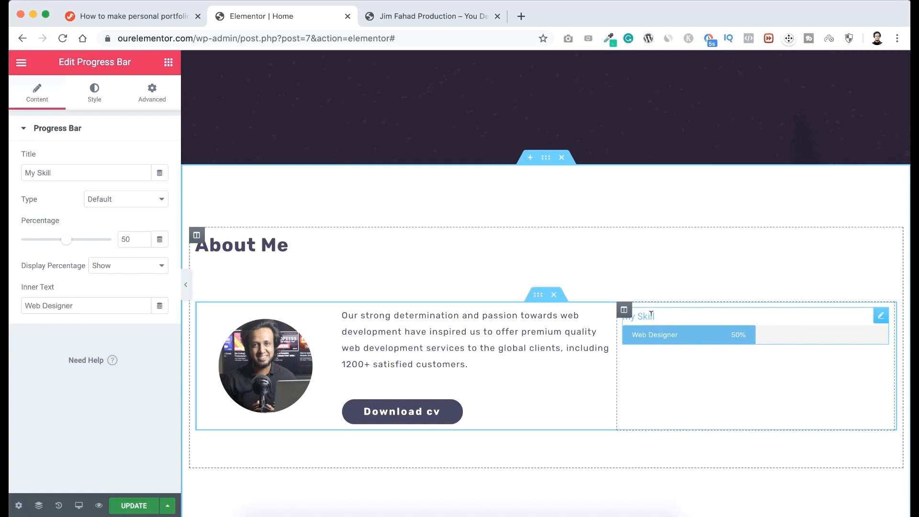
Set the progress bar's percentage to 77 and hide its percentage display.
drag(54, 174, 10, 176)
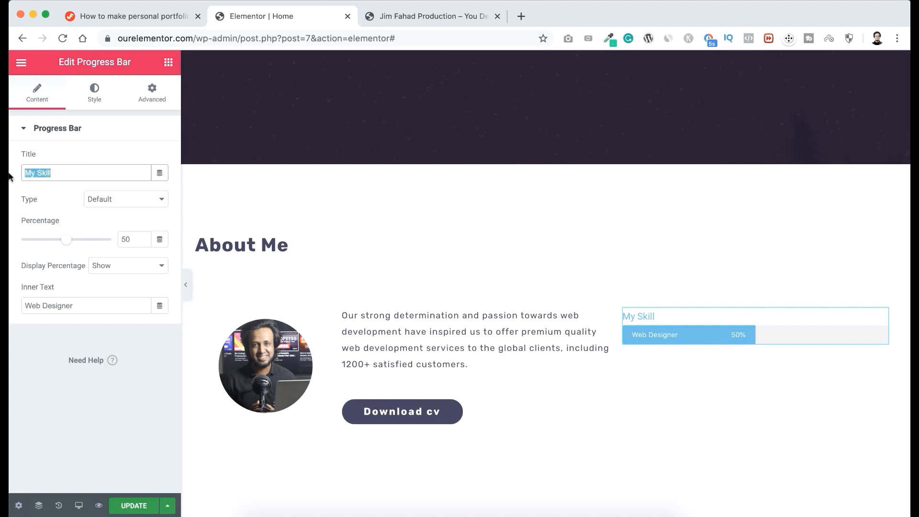
drag(67, 236, 90, 241)
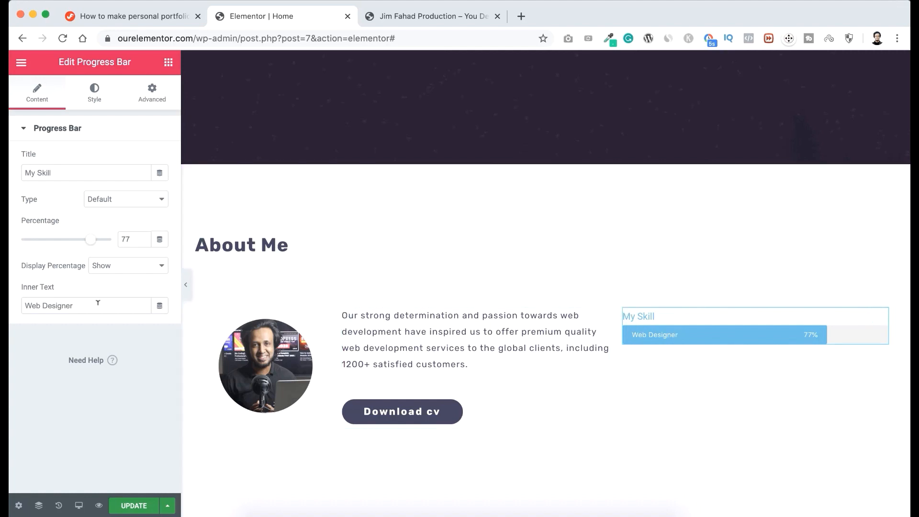
drag(150, 305, 9, 305)
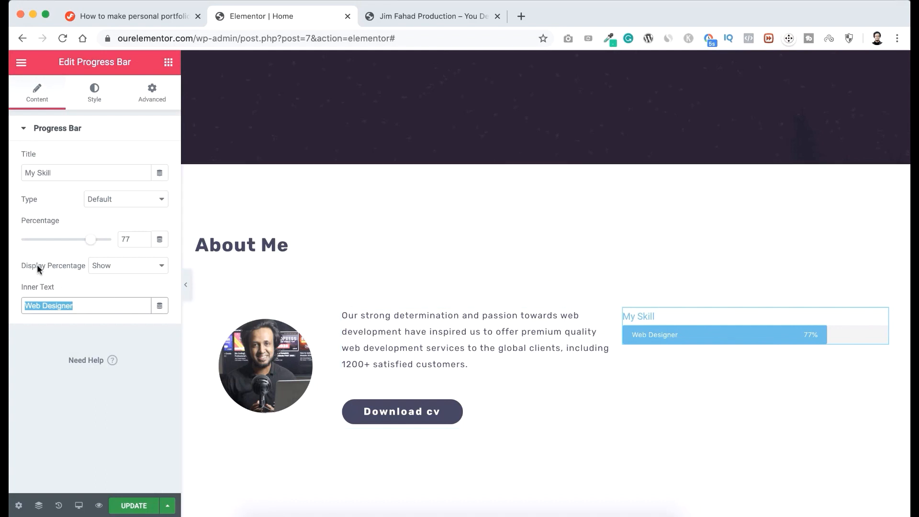
click(117, 266)
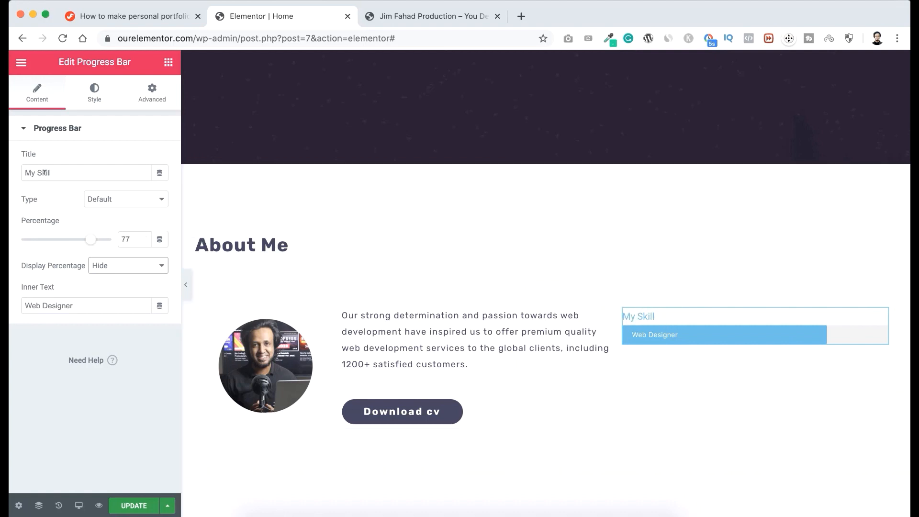
Configure the progress bar with the copied title "Blogging Websites", a percentage of 85 and an empty inner text.
triple_click(63, 170)
text(Blogging Websites)
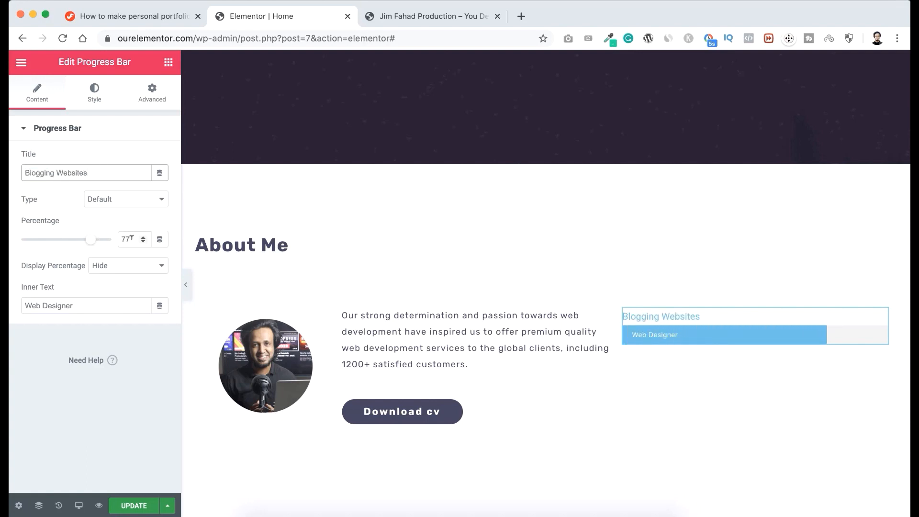
drag(131, 237, 102, 241)
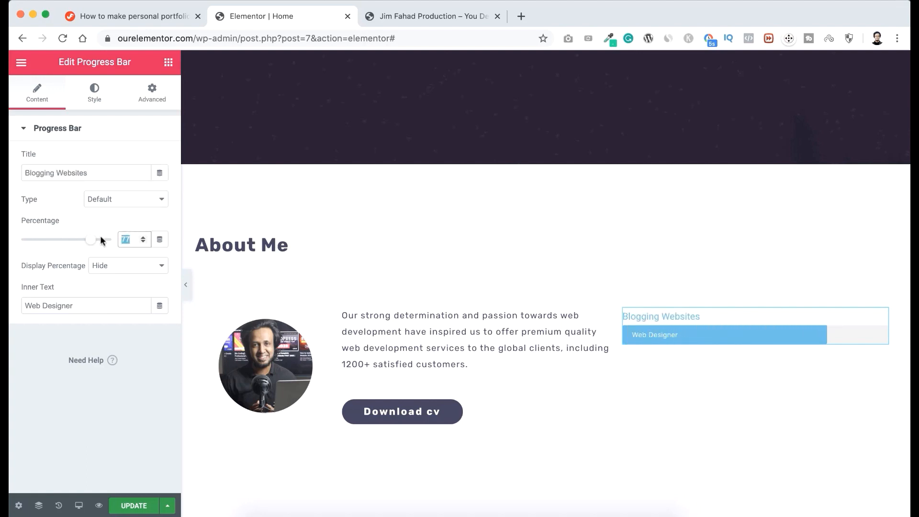
text(85)
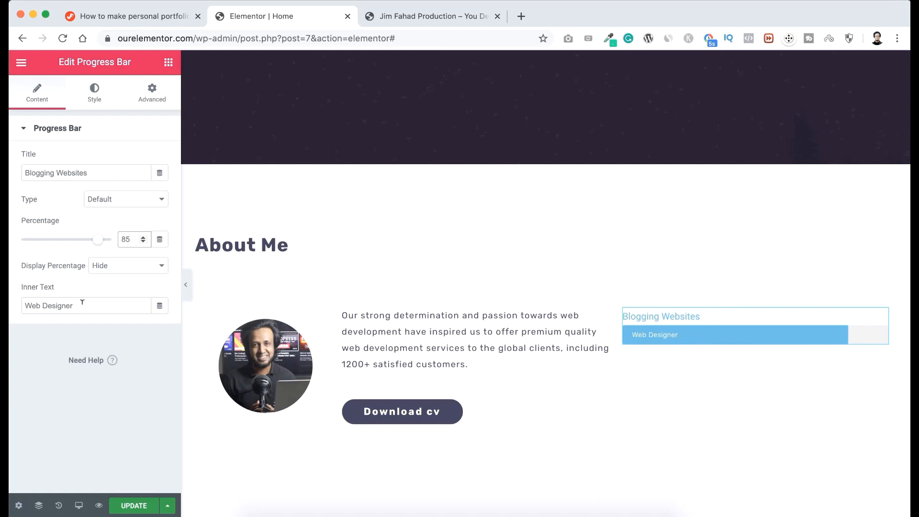
drag(81, 305, 9, 301)
key(BackSpace)
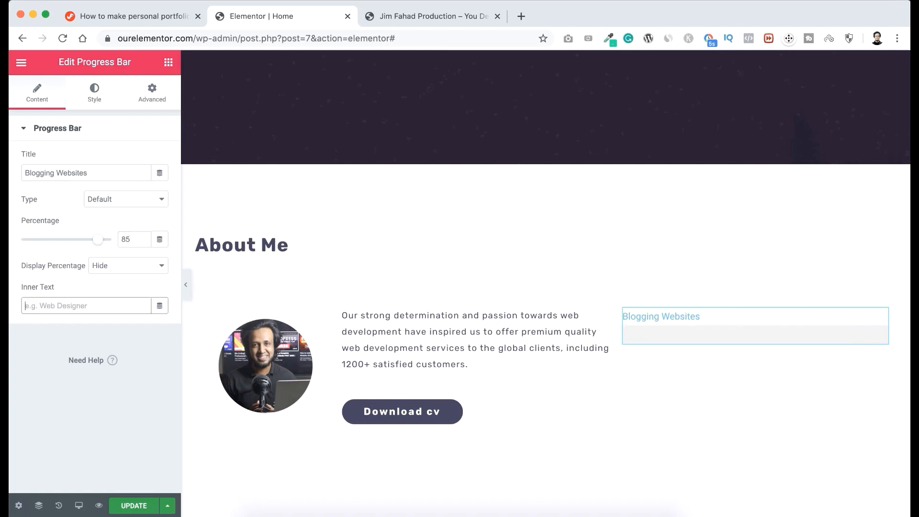
Set the progress bar's fill color to the copied coral #FF4C60 and save that color to the palette.
click(92, 96)
click(142, 159)
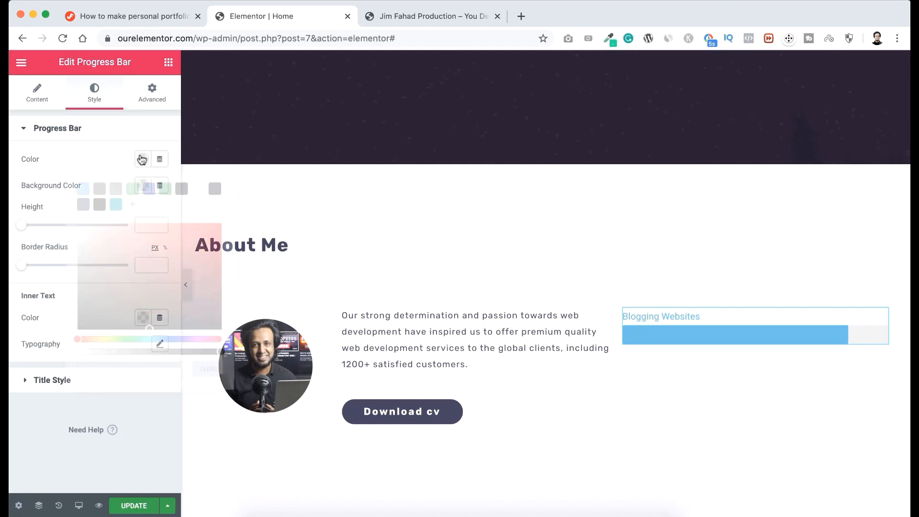
click(108, 366)
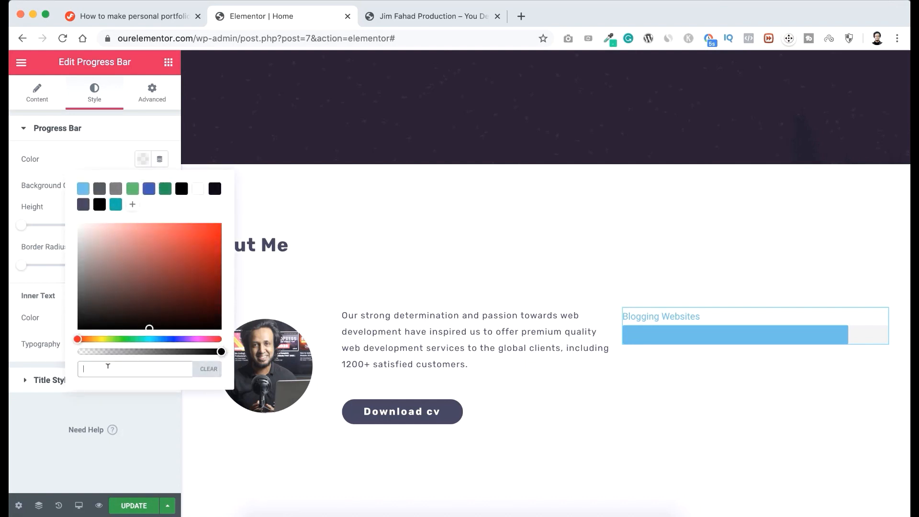
text(#FF4C60)
click(133, 204)
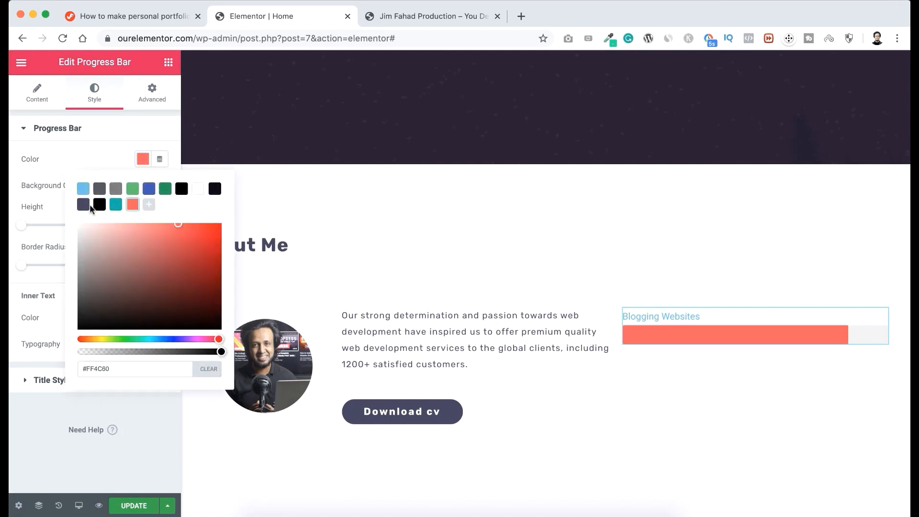
click(82, 158)
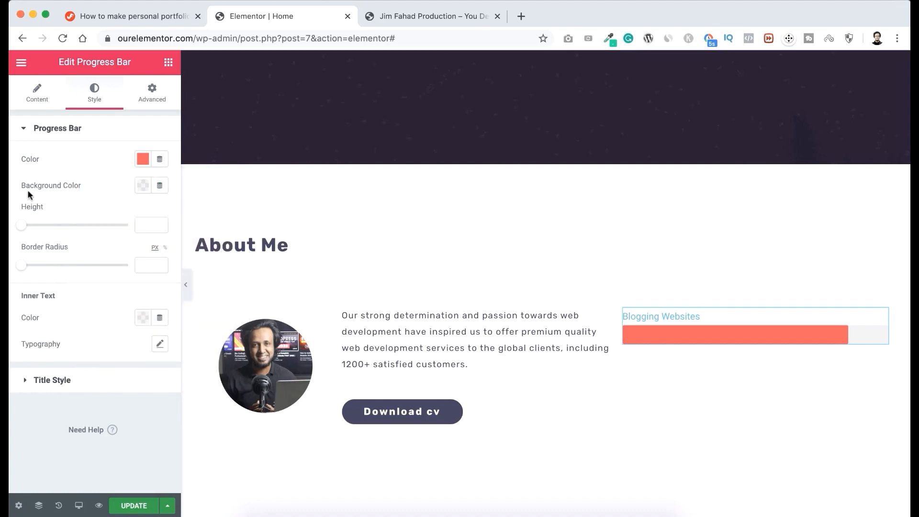
Set the progress bar's background color to the translucent grey #A7A7A74A.
click(143, 185)
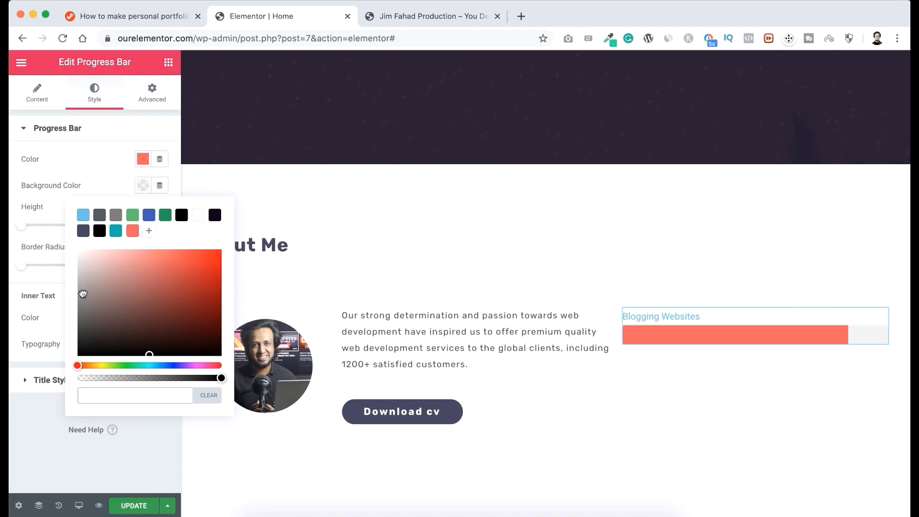
drag(80, 288, 72, 286)
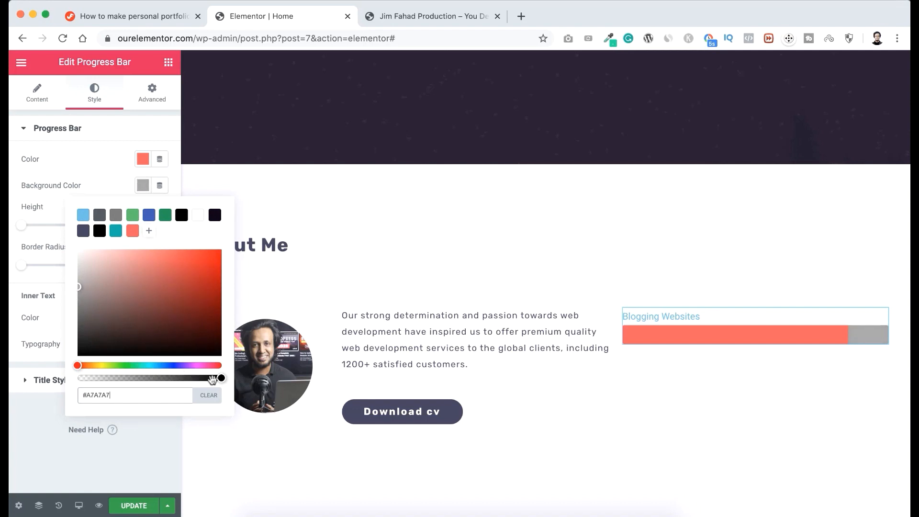
drag(219, 379, 119, 379)
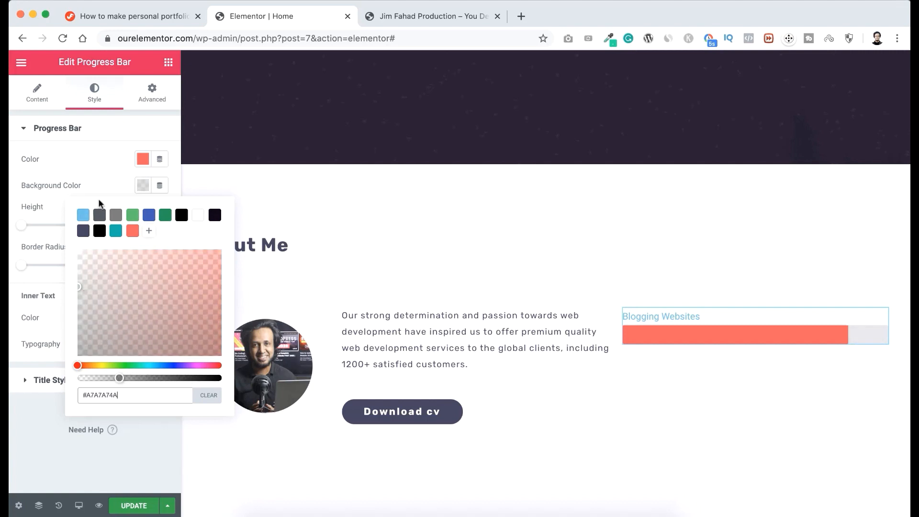
click(108, 179)
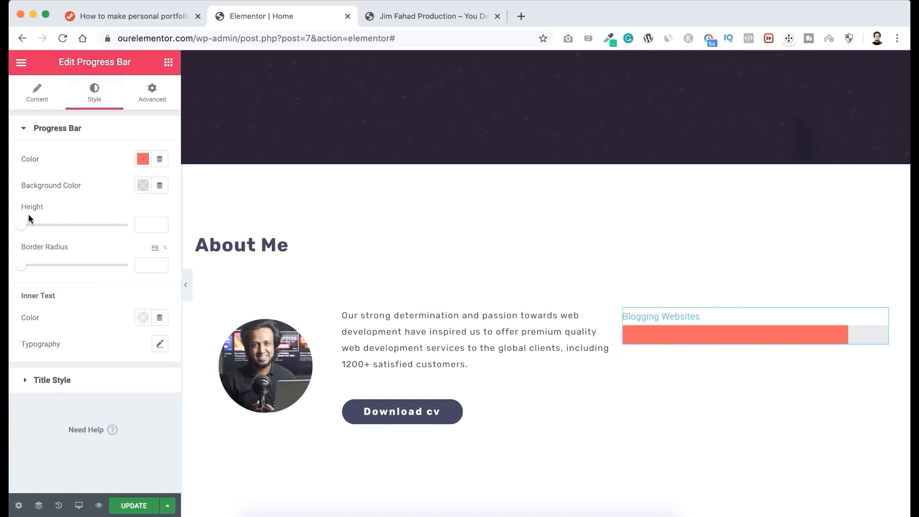
Set the progress bar's height to 10 and its border radius to 20 px.
click(141, 225)
text(10)
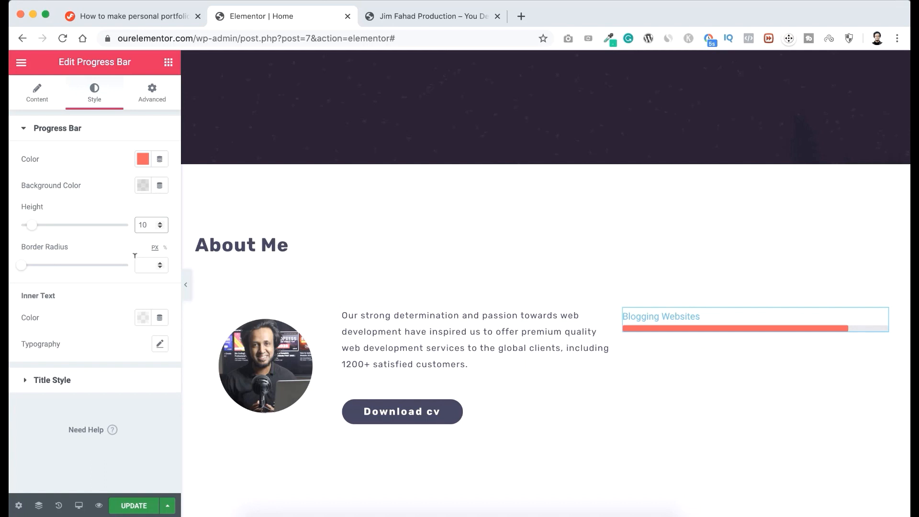
click(139, 264)
text(20)
Set the progress bar title's text color to the saved dark slate-purple palette color.
click(63, 381)
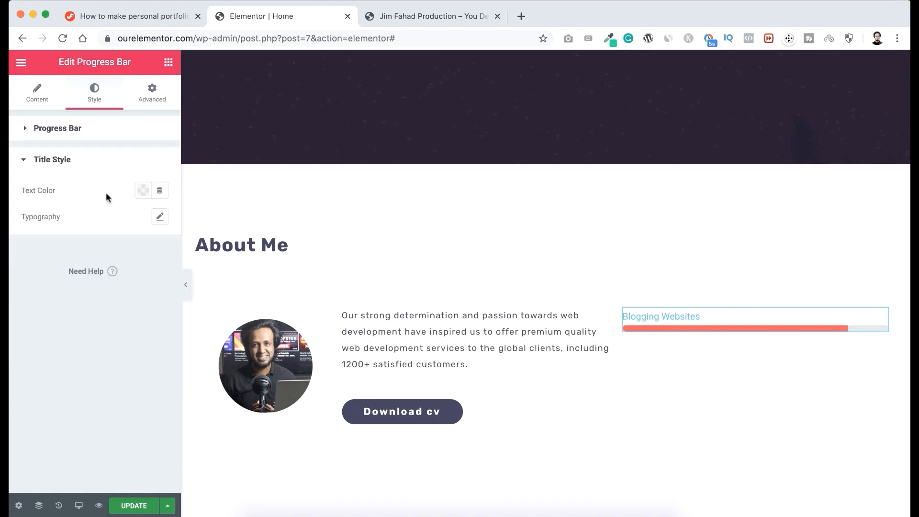
click(143, 191)
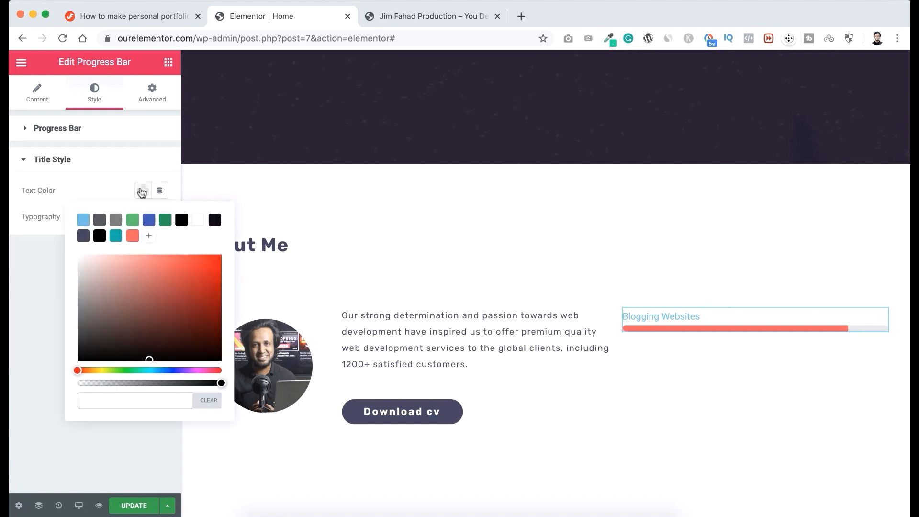
click(83, 236)
click(83, 187)
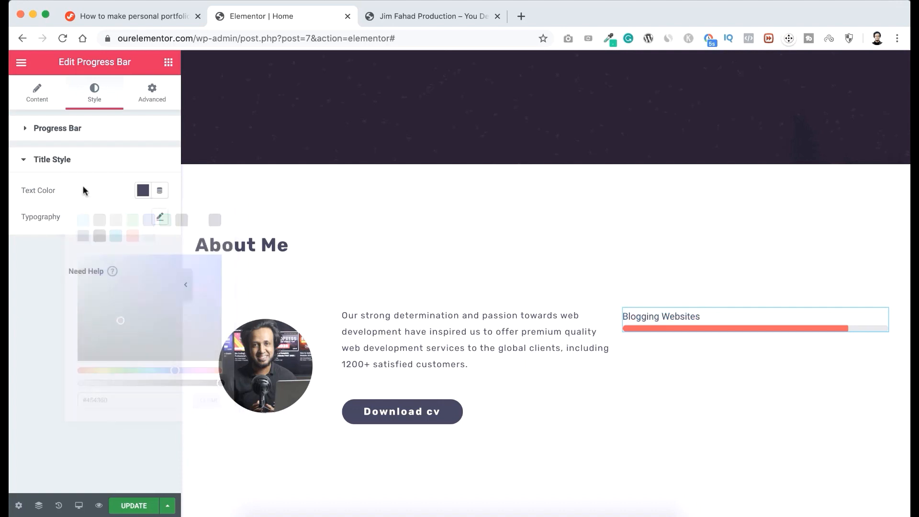
Set the progress bar title's font to Rubik at 14 px with a weight of 600.
click(160, 217)
click(133, 251)
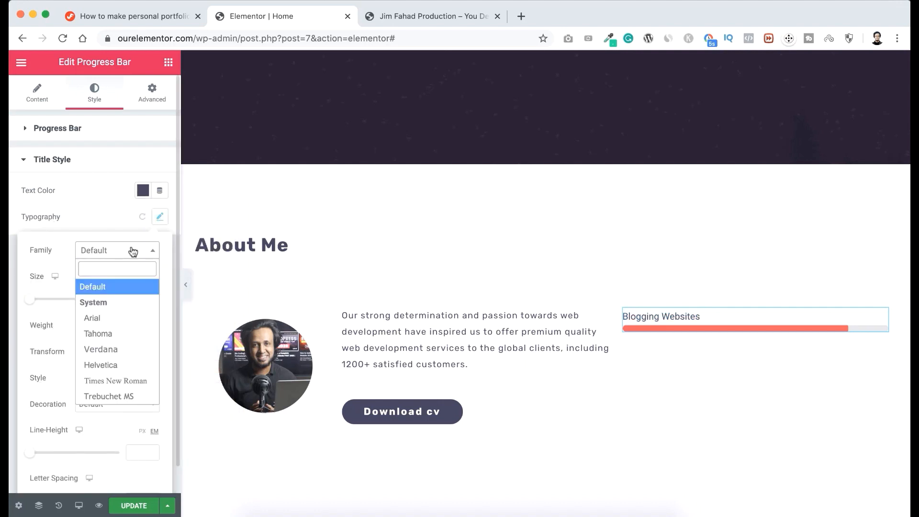
text(rubik)
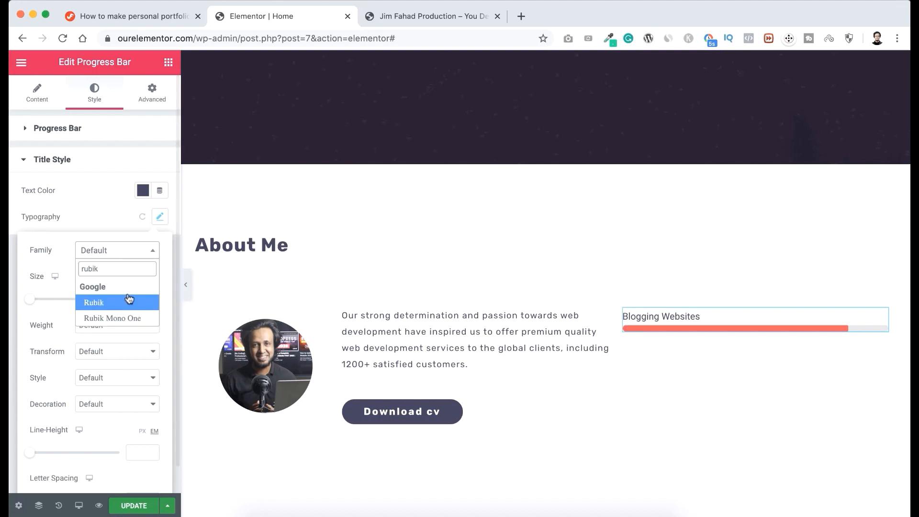
click(130, 299)
click(142, 295)
text(14)
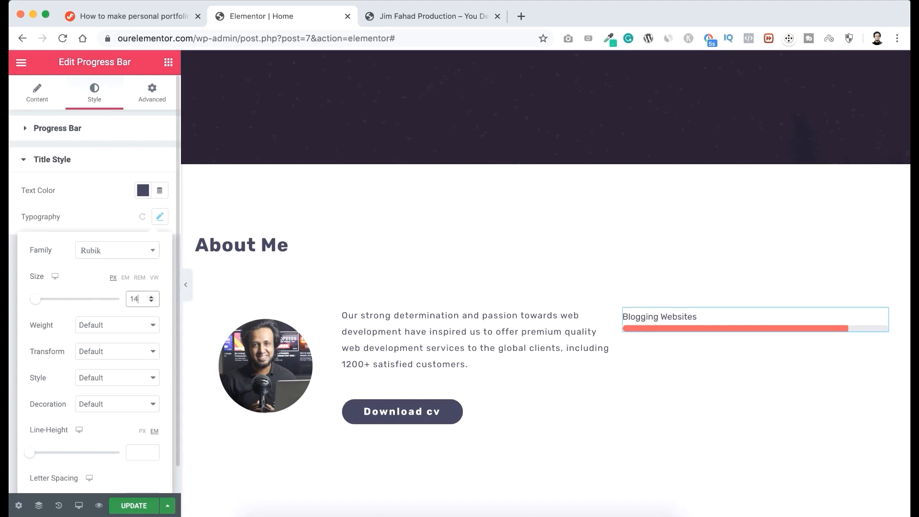
click(108, 326)
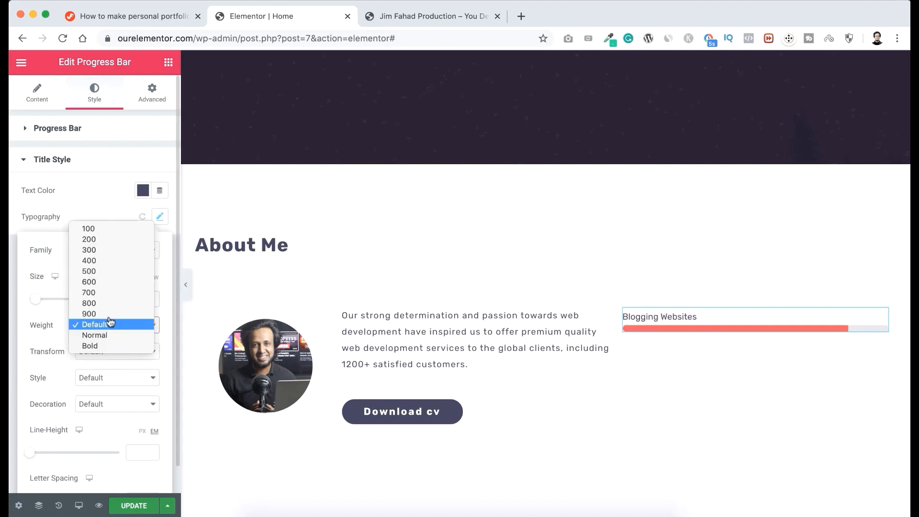
click(106, 285)
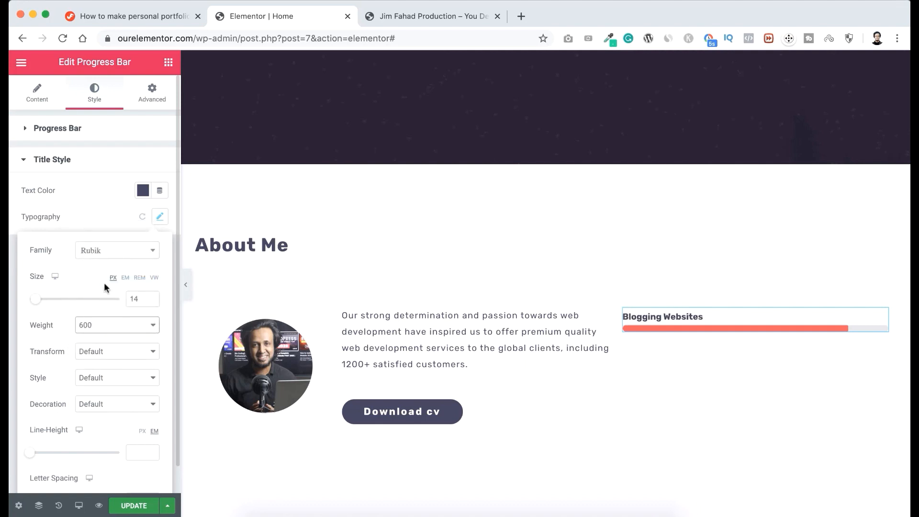
Make the progress bar title uppercase with a line height of 1 em and letter spacing of 1.
click(88, 352)
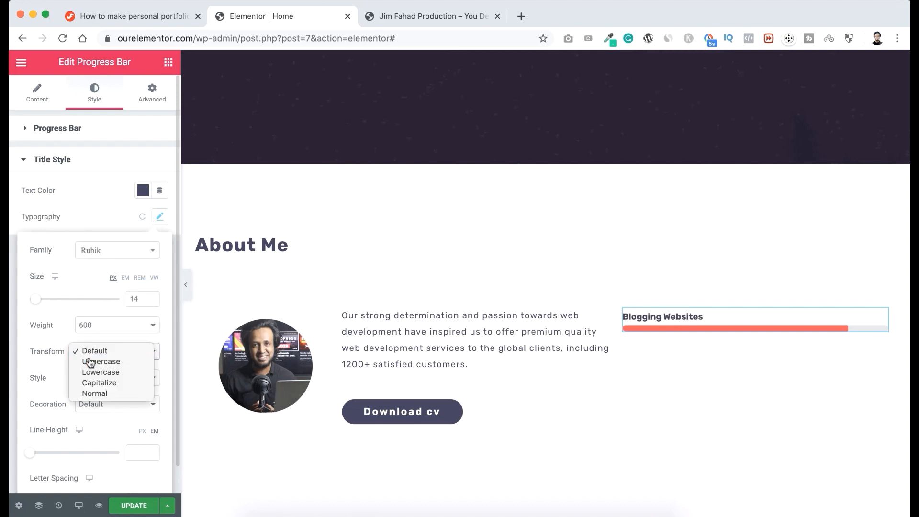
click(90, 361)
scroll(90, 362, down, 1)
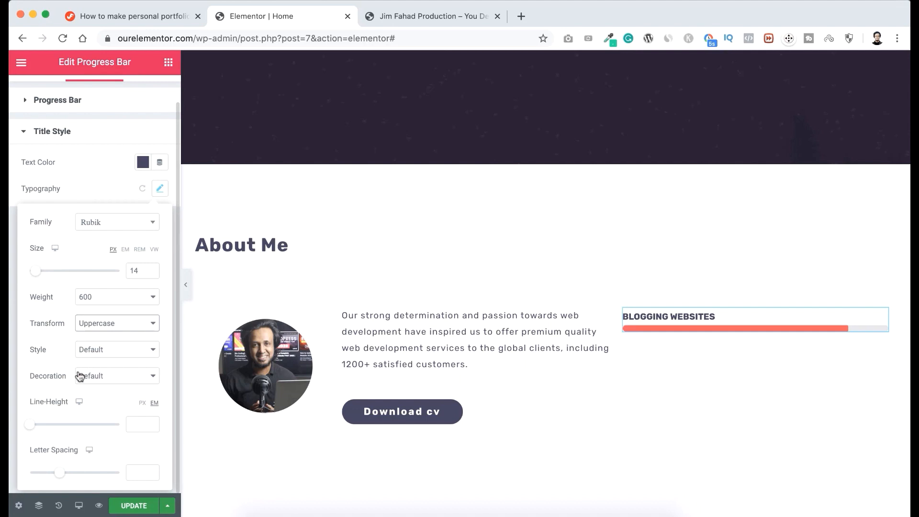
click(141, 420)
text(1)
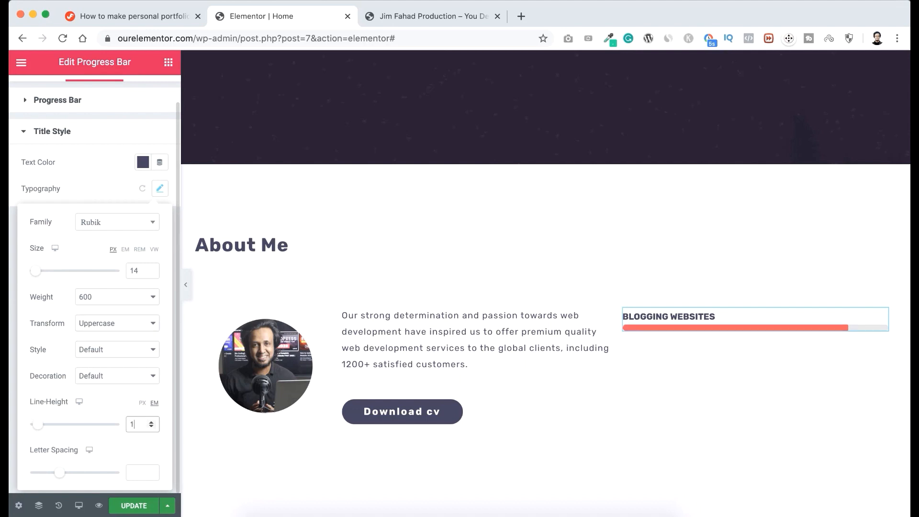
key(Tab)
text(1)
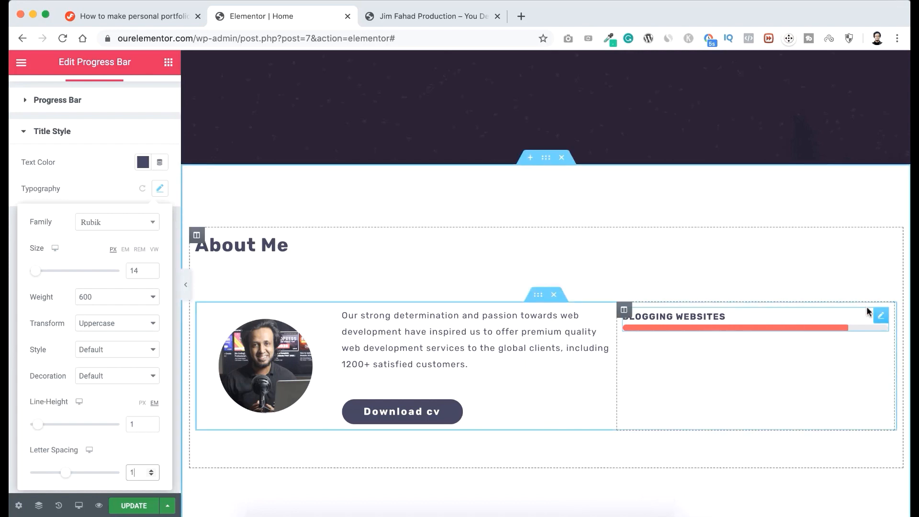
Duplicate the styled Blogging Websites progress bar three times to stack four bars in the third About Me column.
right_click(880, 314)
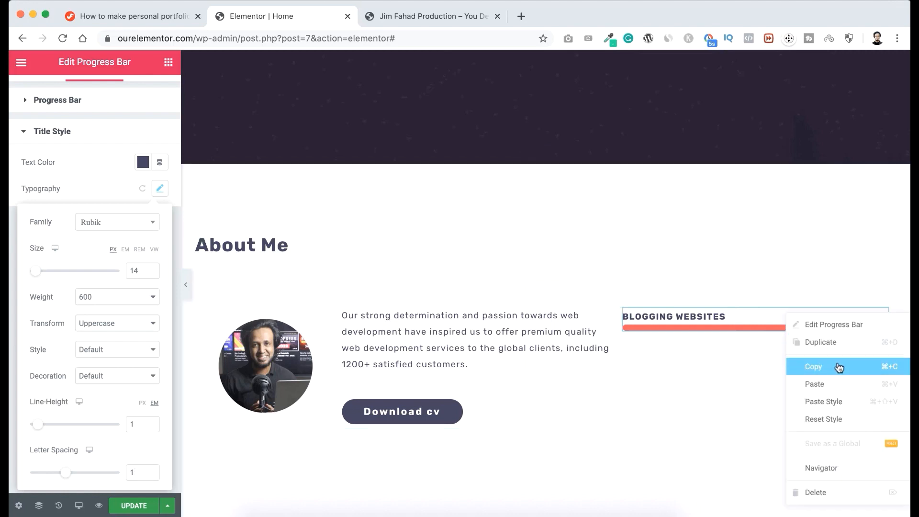
click(837, 340)
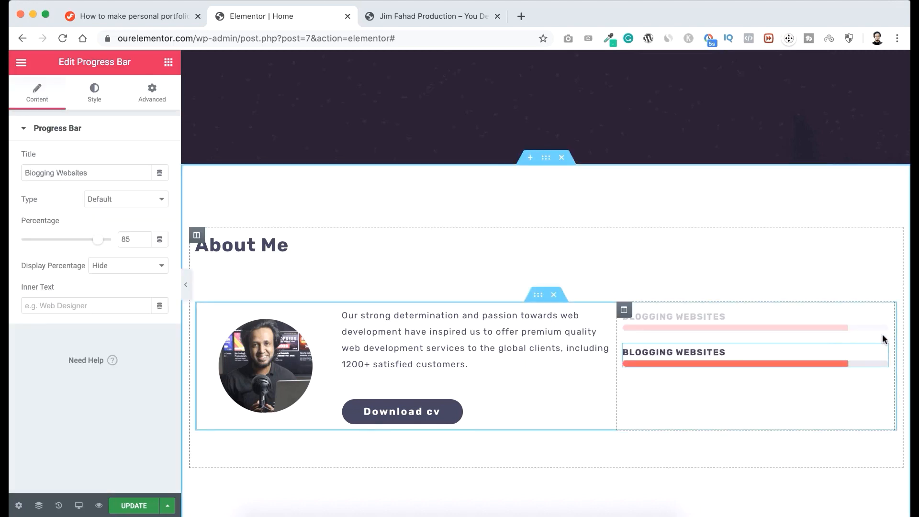
right_click(881, 353)
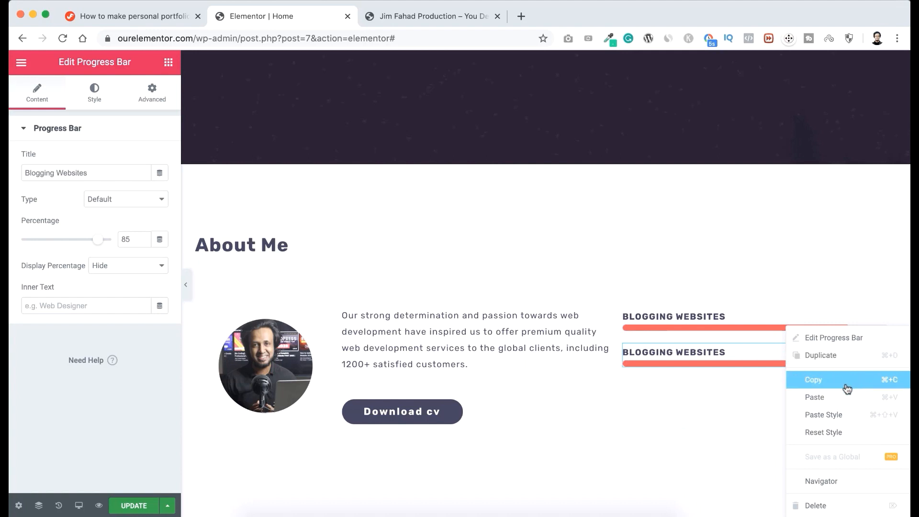
click(844, 362)
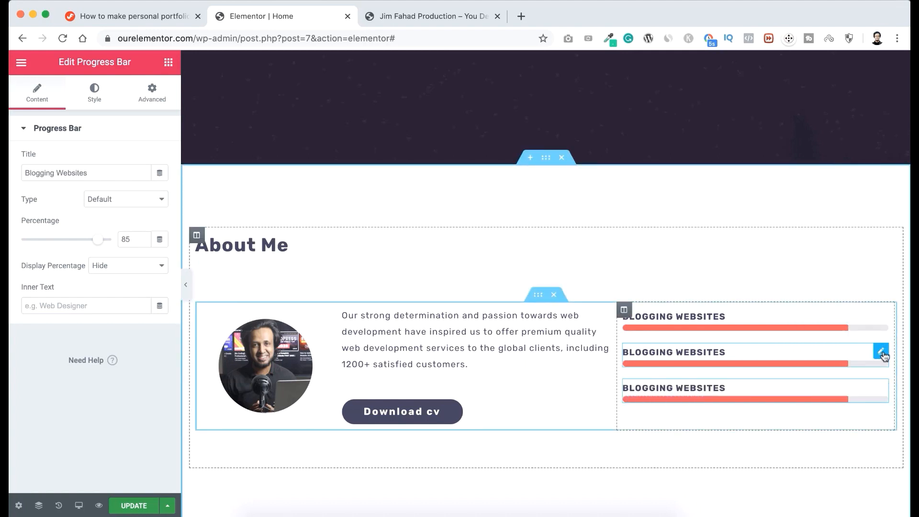
right_click(884, 355)
click(849, 356)
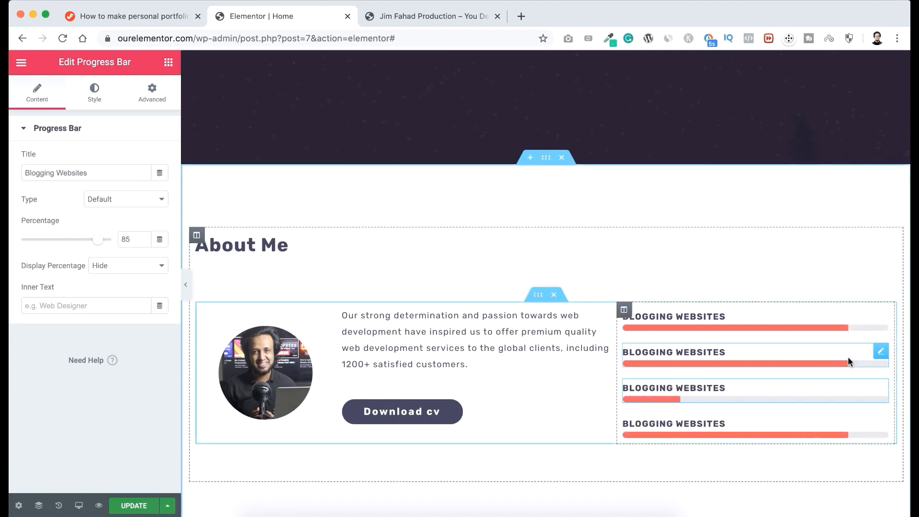
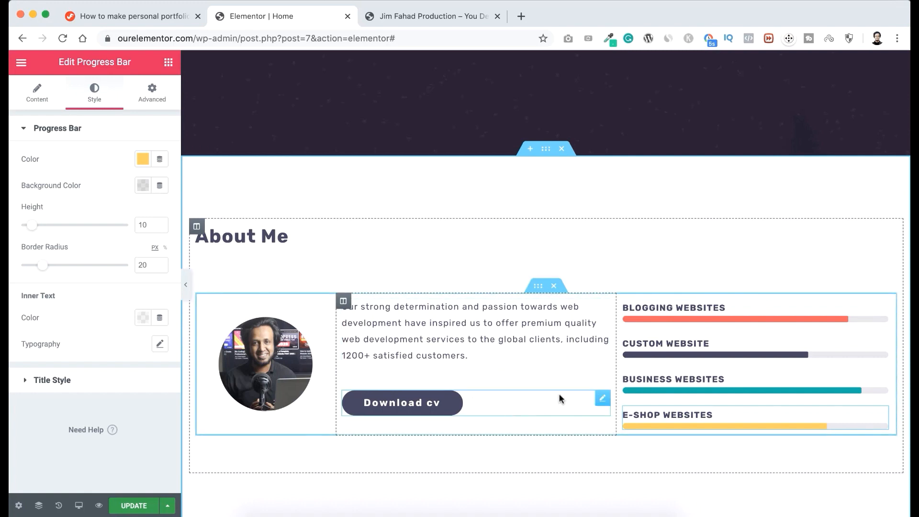
Add a two-column inner section below the About Me content and place an Icon widget in its first column.
scroll(544, 402, down, 2)
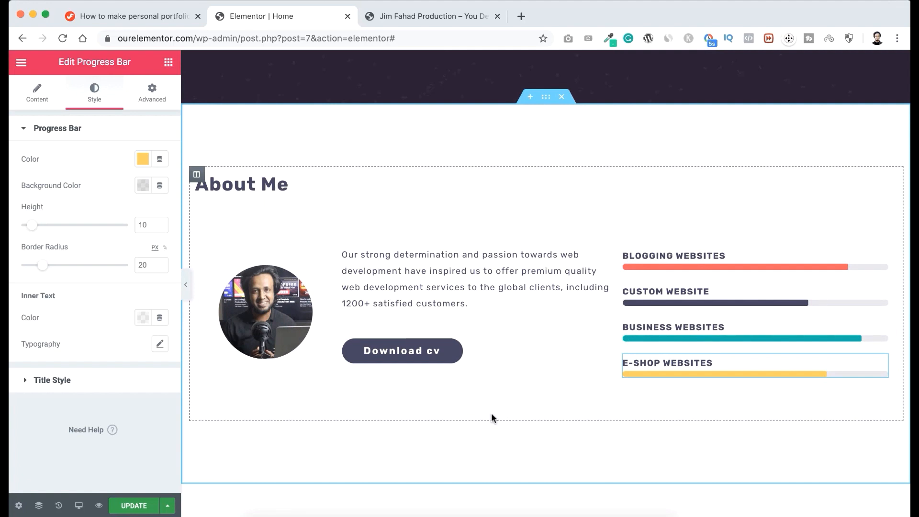
click(168, 64)
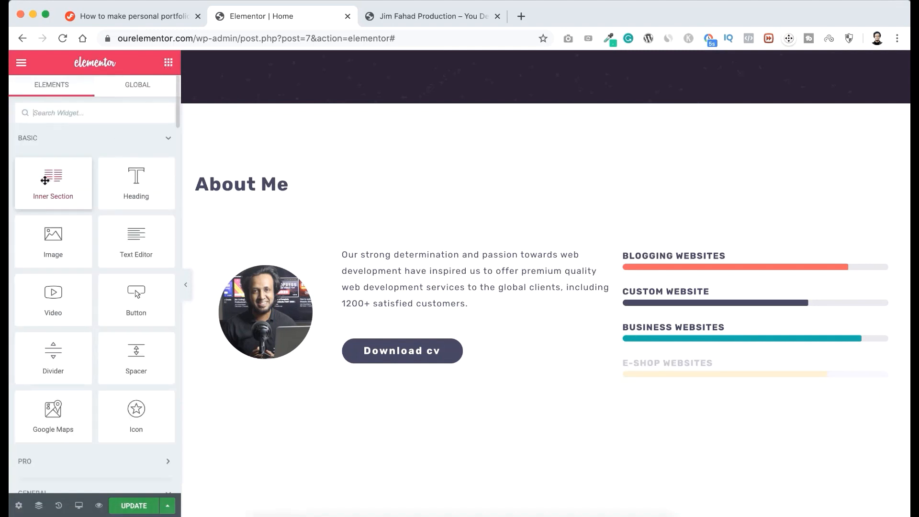
drag(45, 181, 482, 377)
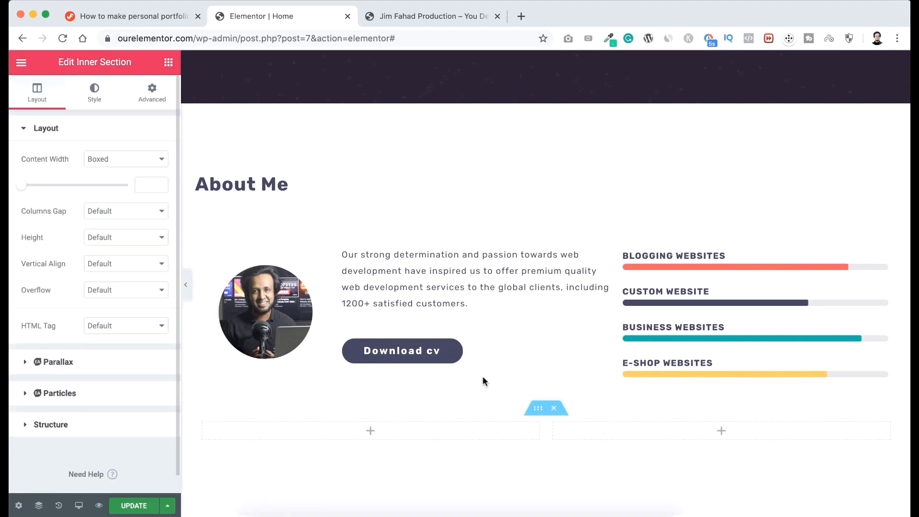
click(372, 433)
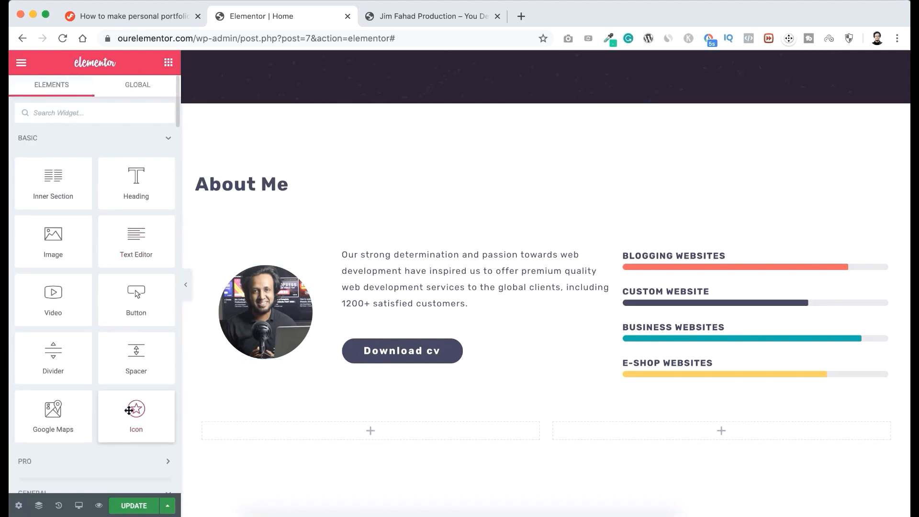
drag(128, 411, 382, 431)
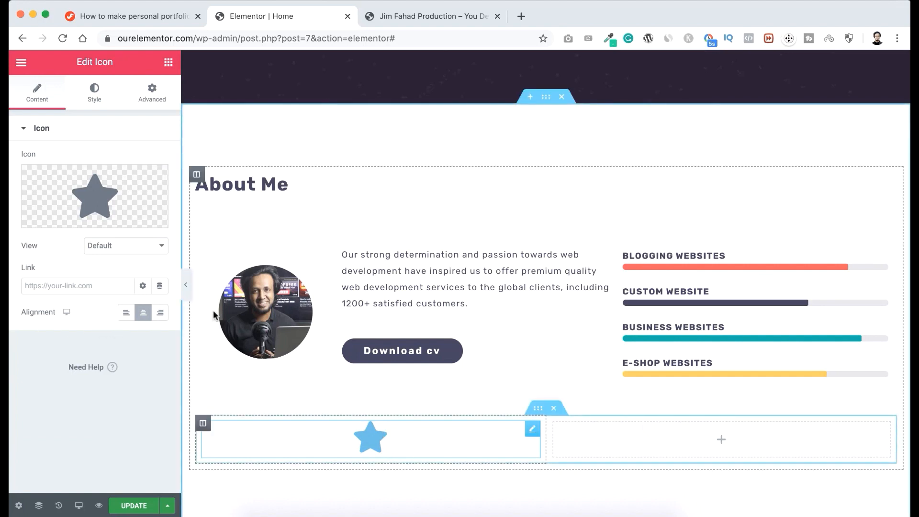
Set the star icon's size to 100 and its primary color to the translucent grey #AEAEAE59.
click(97, 93)
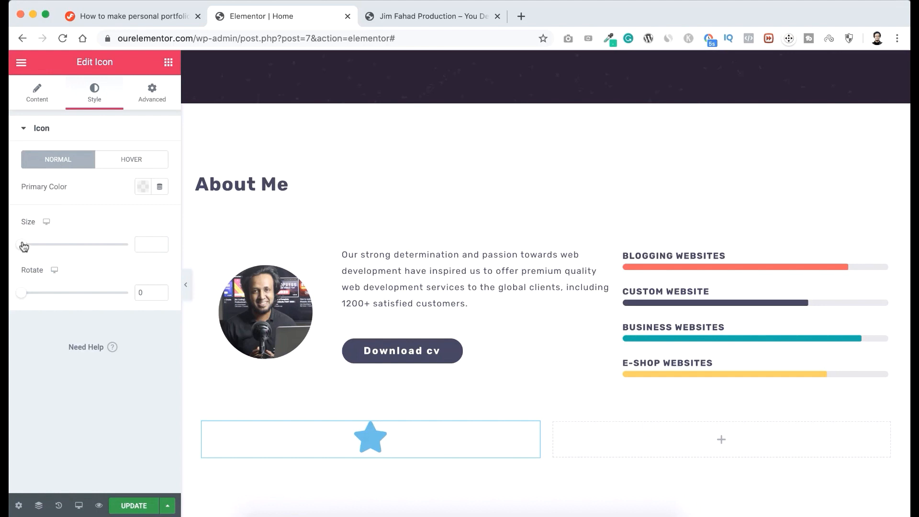
drag(22, 246, 59, 248)
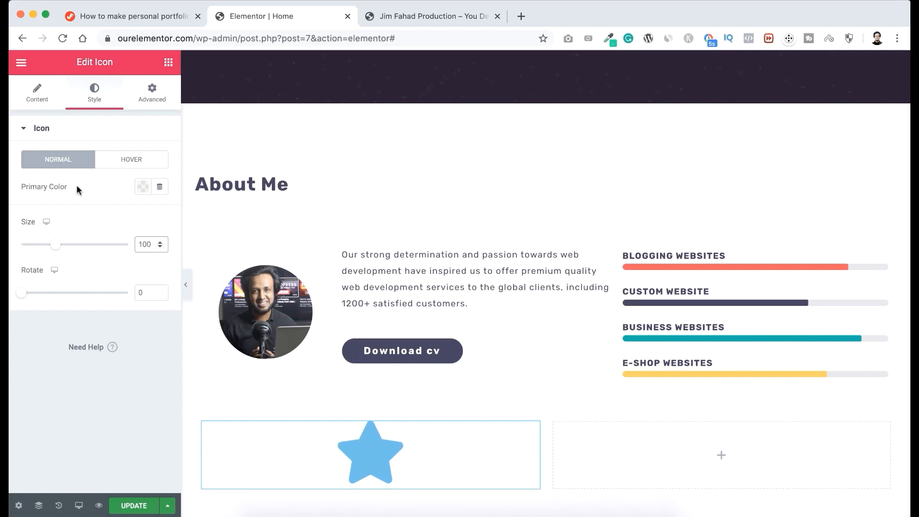
click(142, 187)
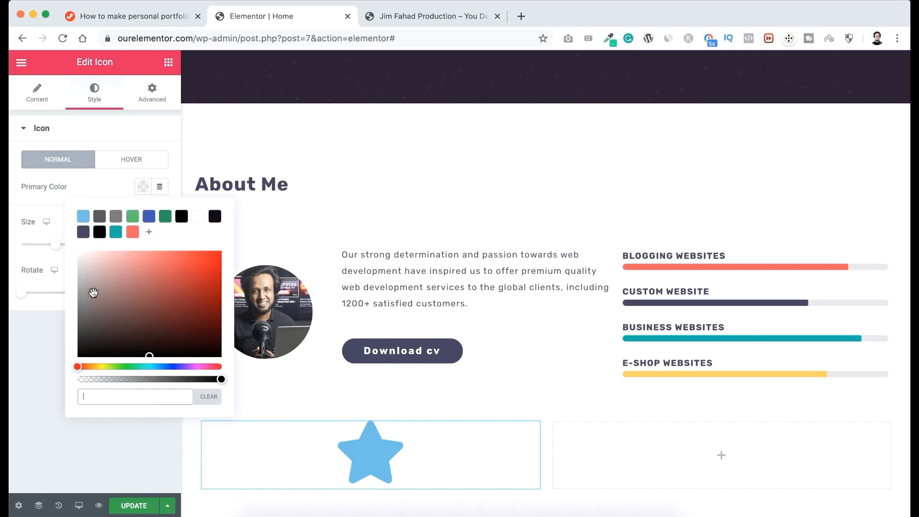
drag(87, 293, 77, 286)
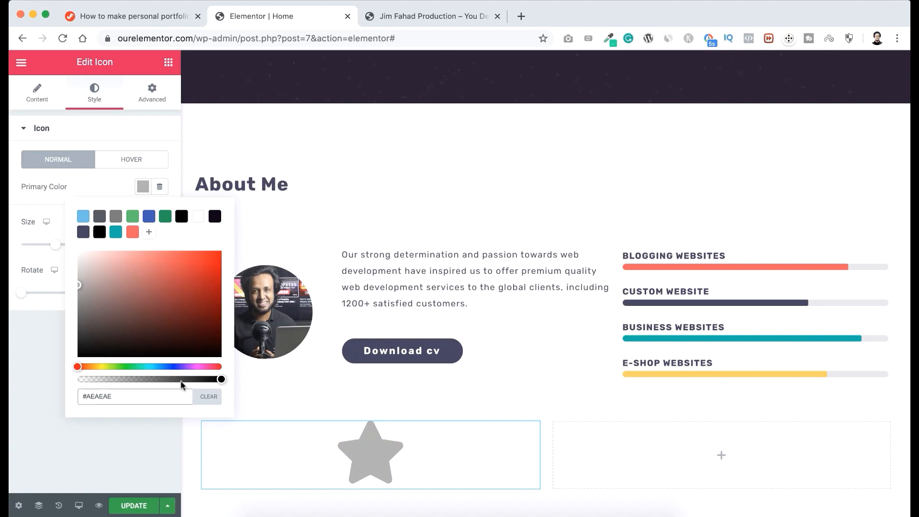
drag(213, 379, 127, 380)
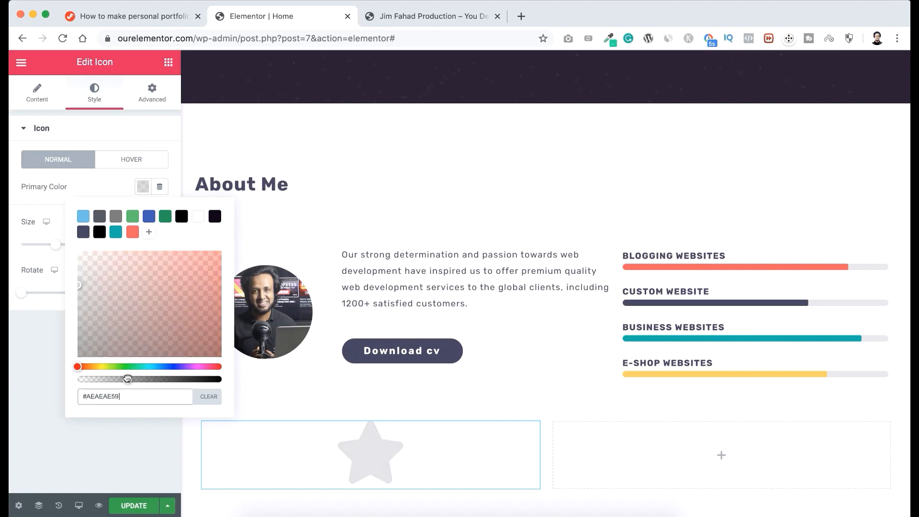
click(102, 186)
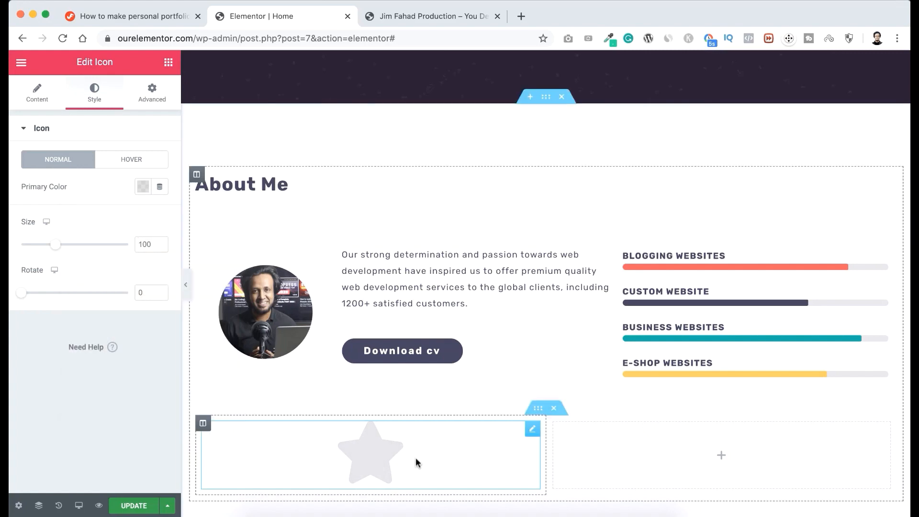
Find the Counter widget and place it directly below the star icon in the same column.
scroll(416, 459, down, 2)
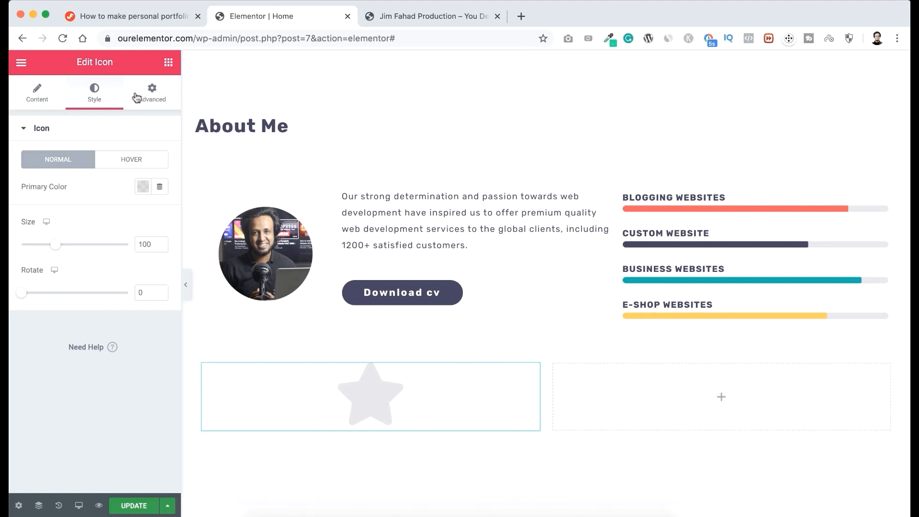
click(169, 63)
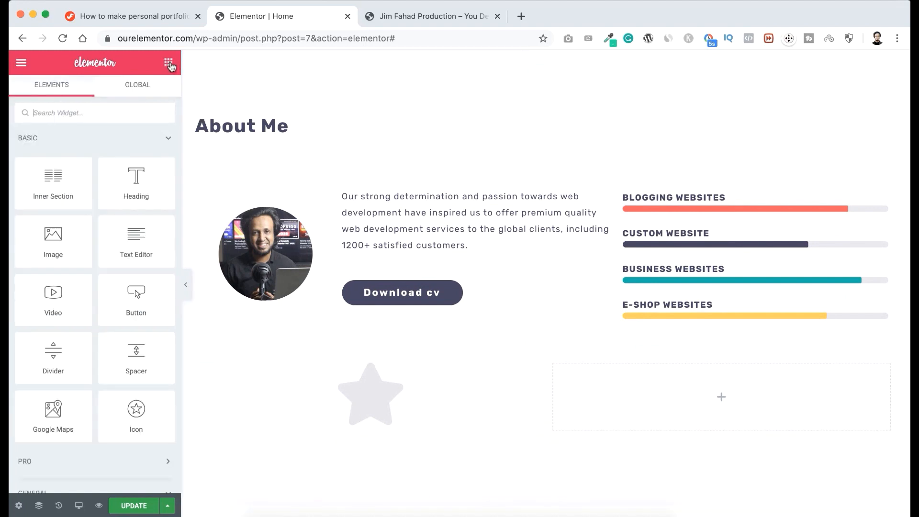
text(count)
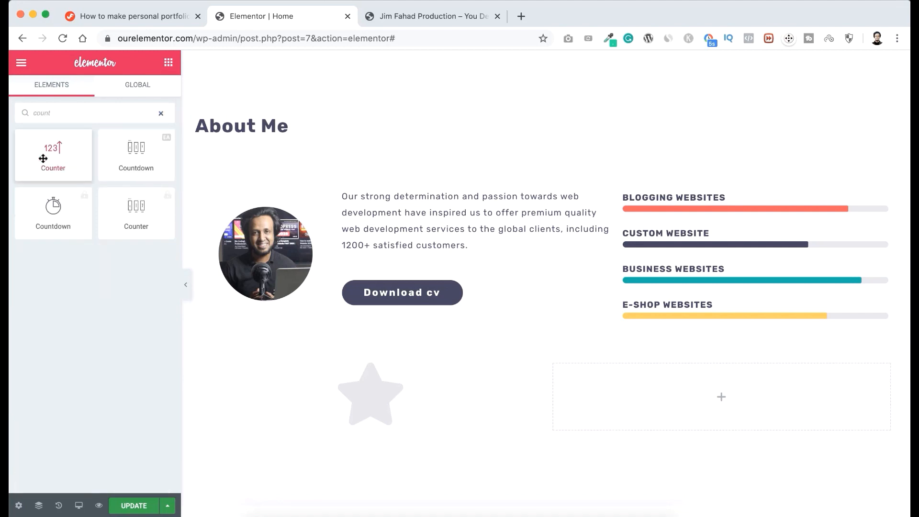
drag(51, 151, 367, 430)
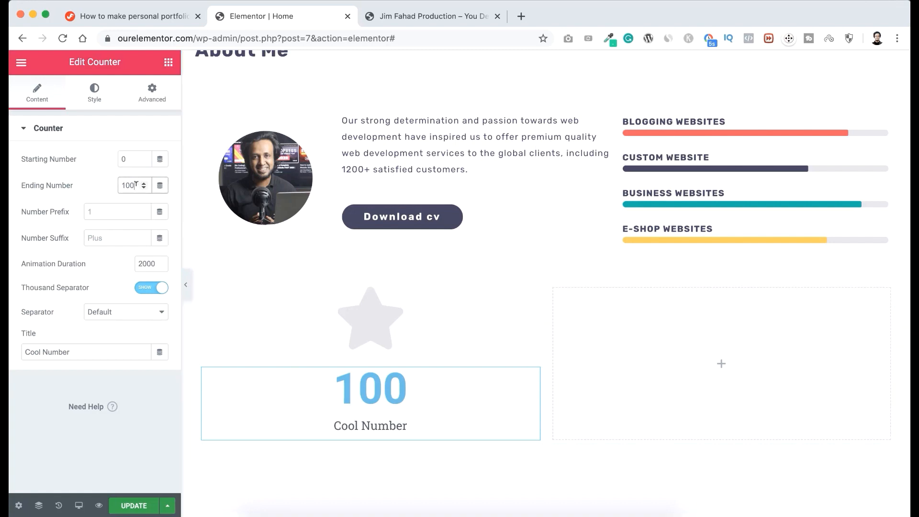
Set the counter's ending number to 398 and its title to "Project Completed".
double_click(119, 185)
text(398)
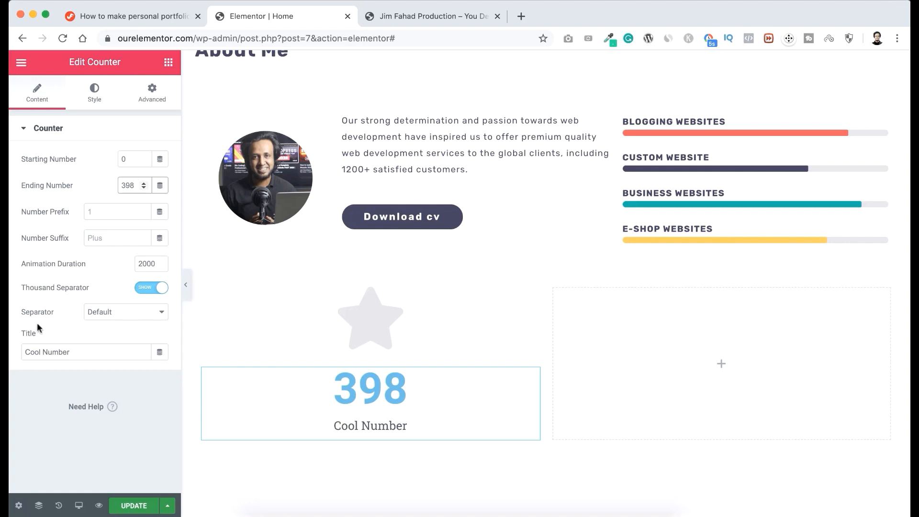
drag(76, 352, 12, 352)
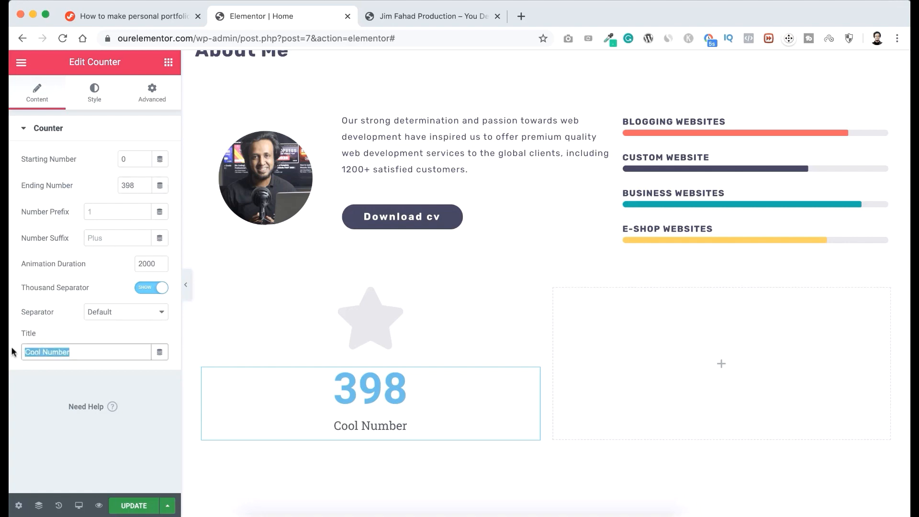
text(Project C)
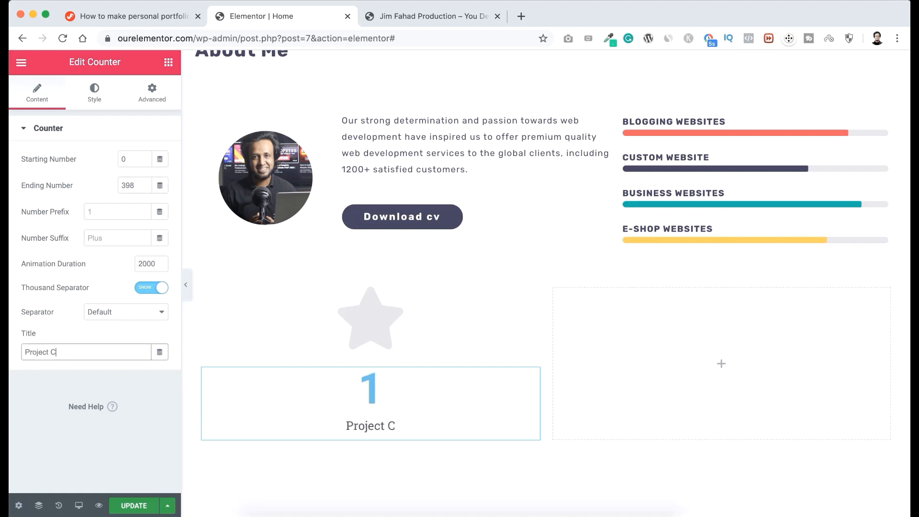
text(ompleted)
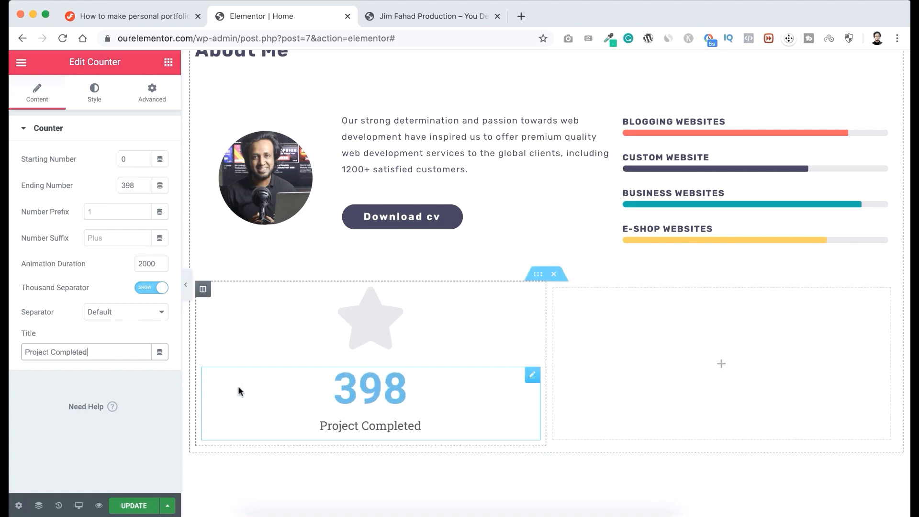
Set the counter number's text color to the saved dark slate-purple palette color #454360.
click(95, 94)
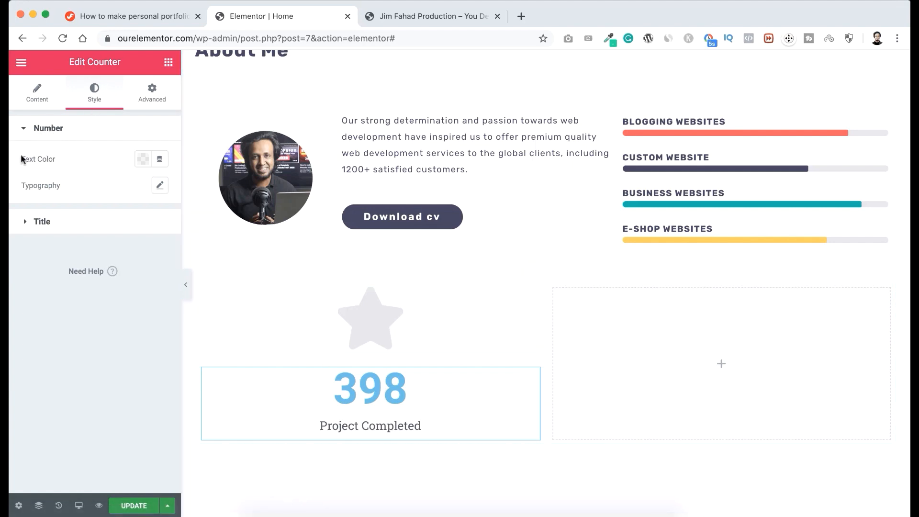
click(139, 159)
click(84, 205)
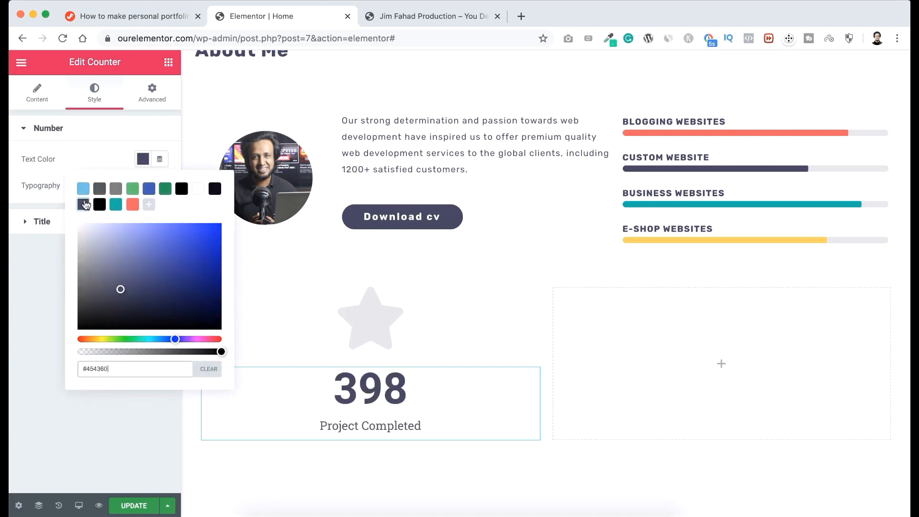
click(81, 151)
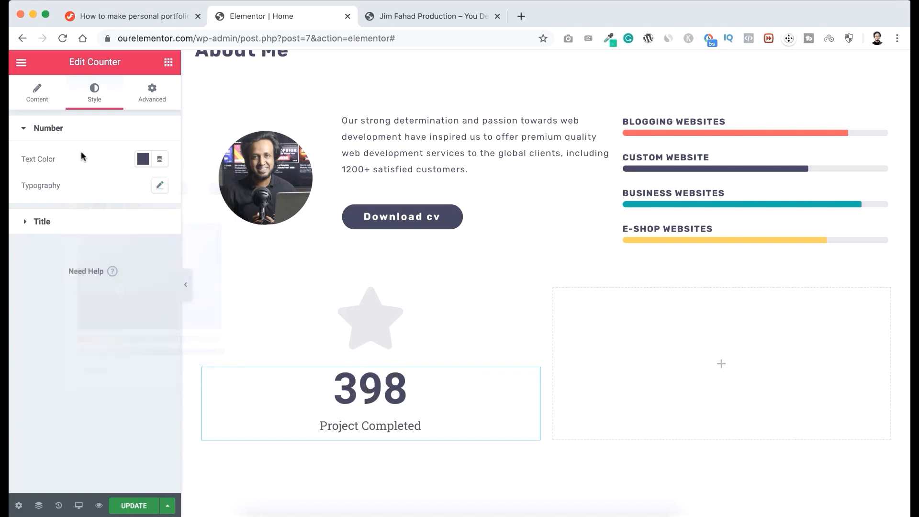
Set the counter number's font to Rubik at 36 px with a weight of 900.
click(160, 185)
click(126, 218)
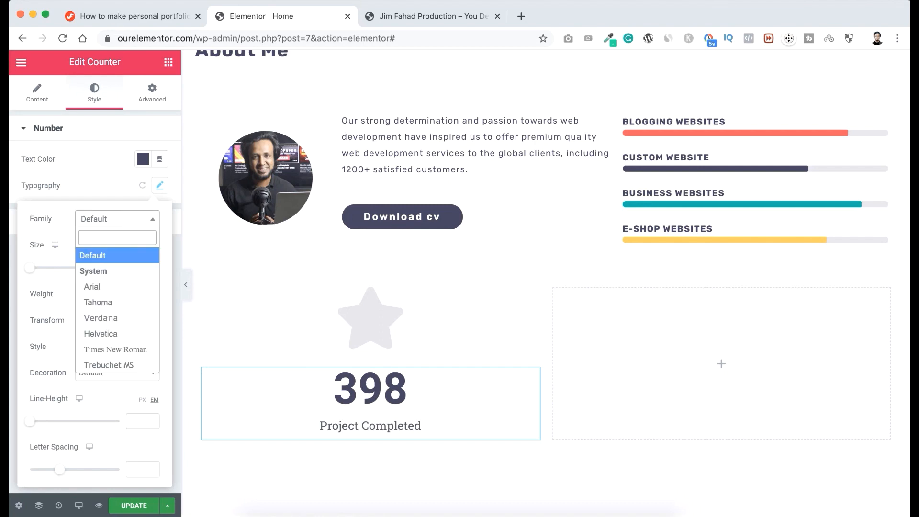
text(rub)
key(Return)
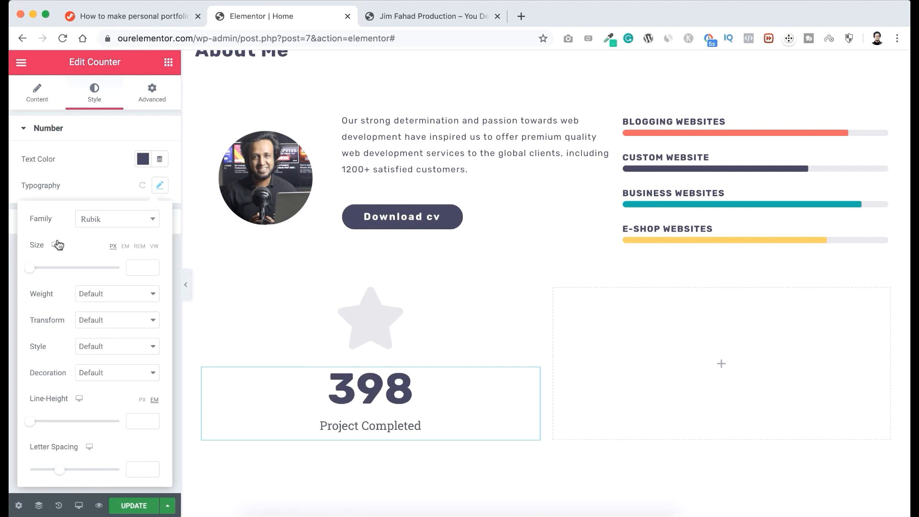
click(137, 266)
text(36)
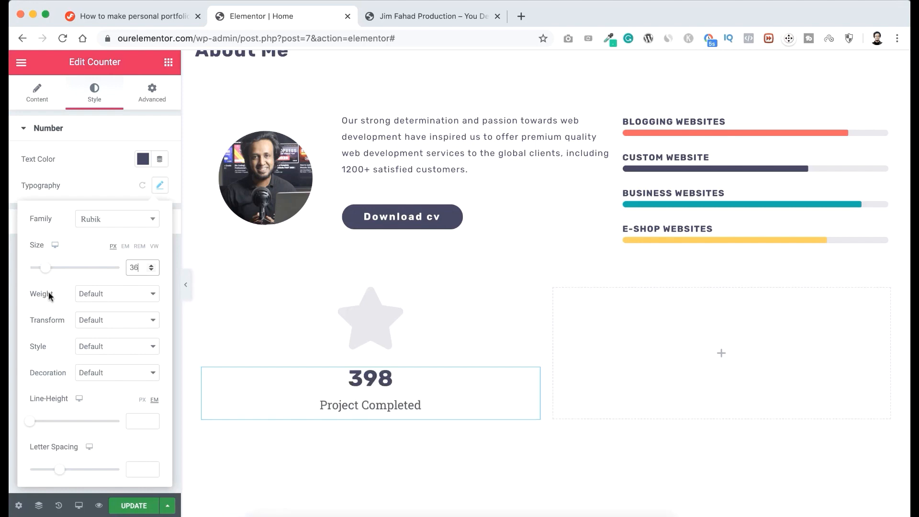
click(98, 294)
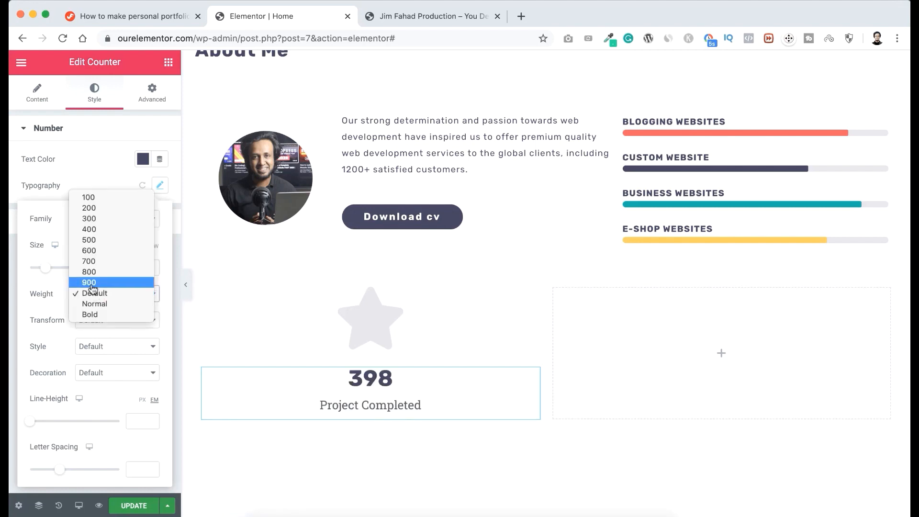
click(92, 283)
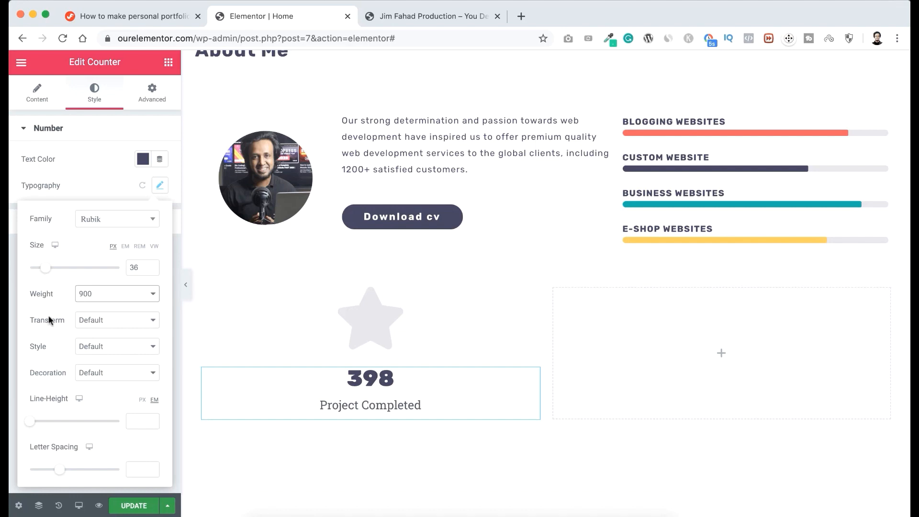
Make the counter number uppercase with a line height of 0.7 em.
click(91, 321)
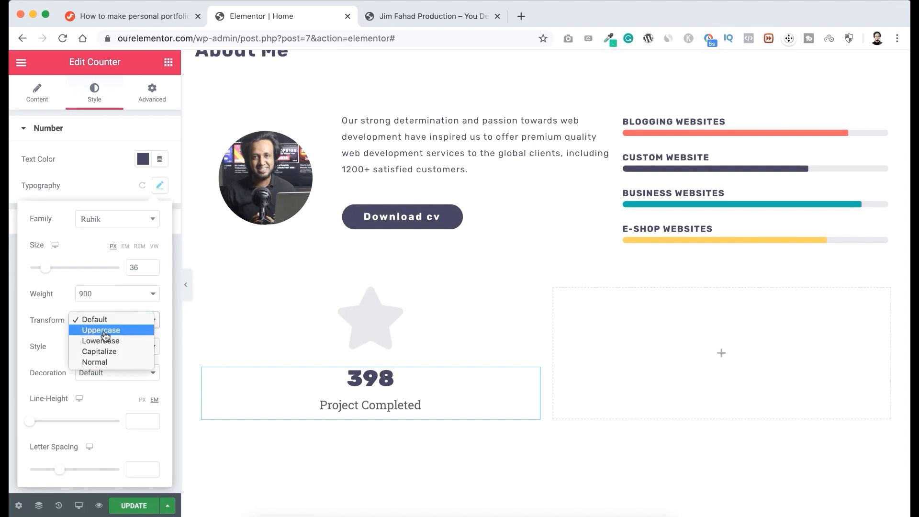
click(103, 331)
click(29, 422)
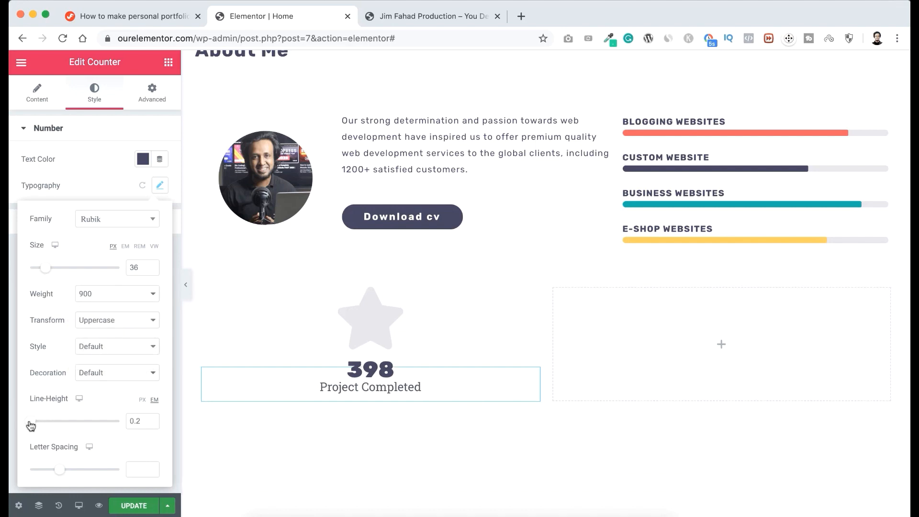
drag(31, 426, 35, 426)
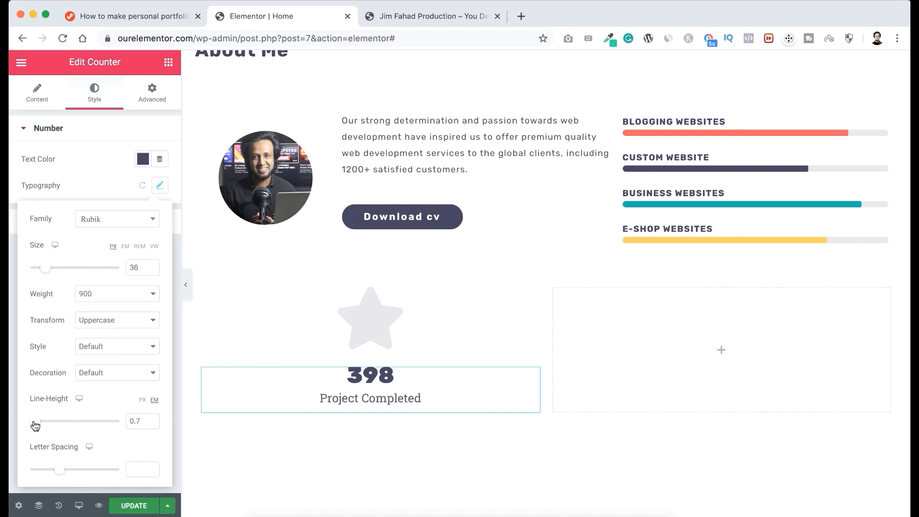
click(85, 171)
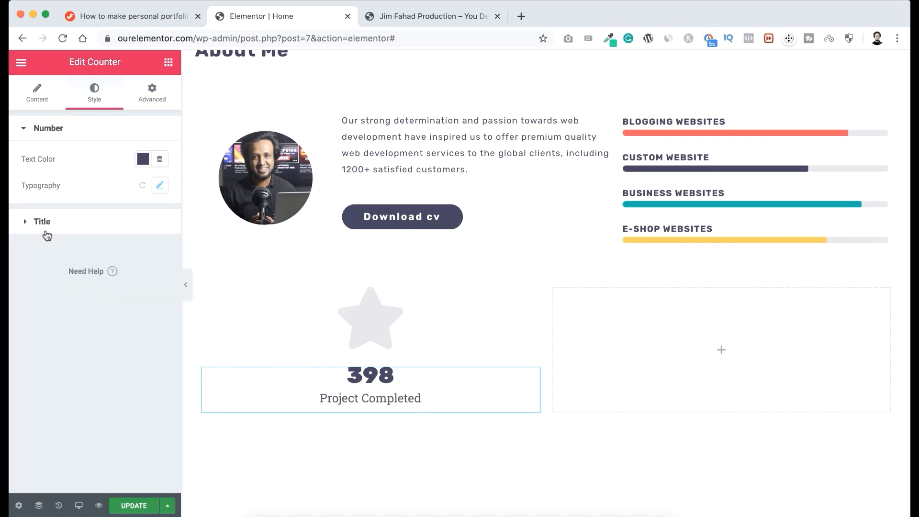
Set the counter title's text color to the saved dark slate-purple palette color.
click(70, 225)
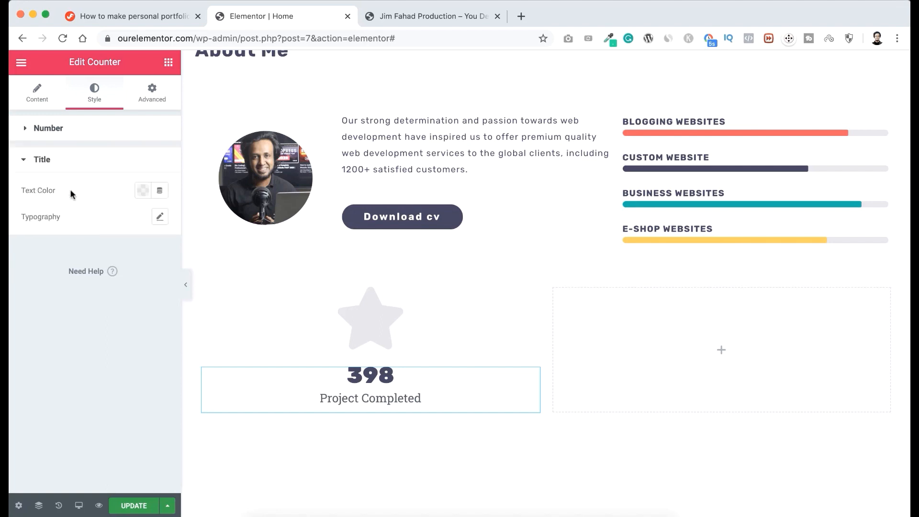
click(143, 194)
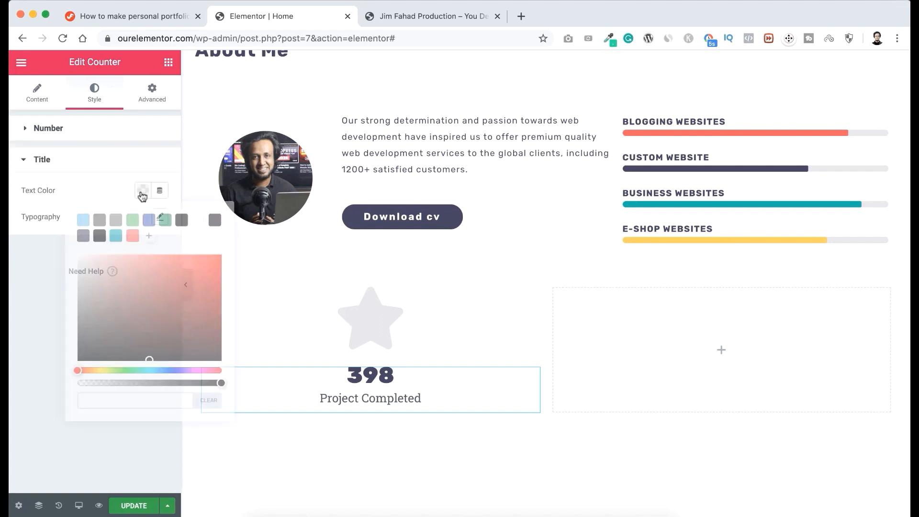
click(84, 238)
click(83, 188)
Set the counter title's font family to Rubik with a size of 16 px.
click(160, 217)
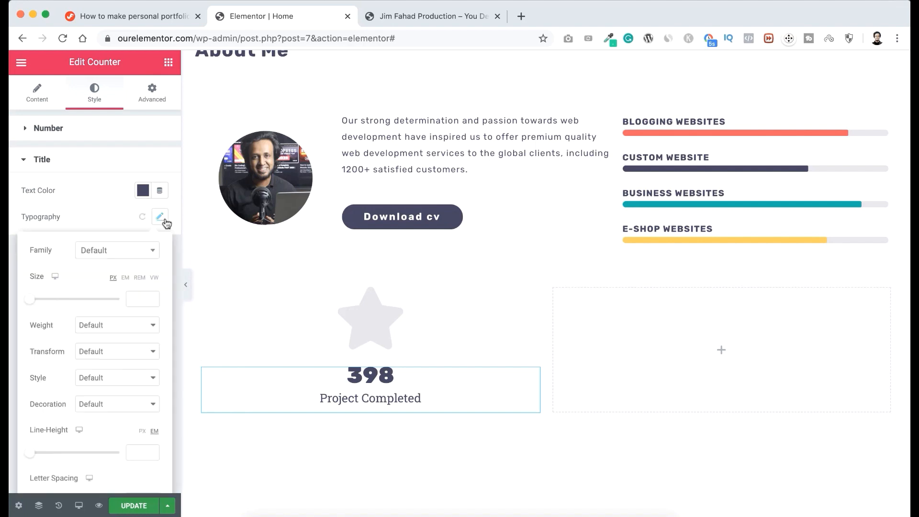
click(132, 250)
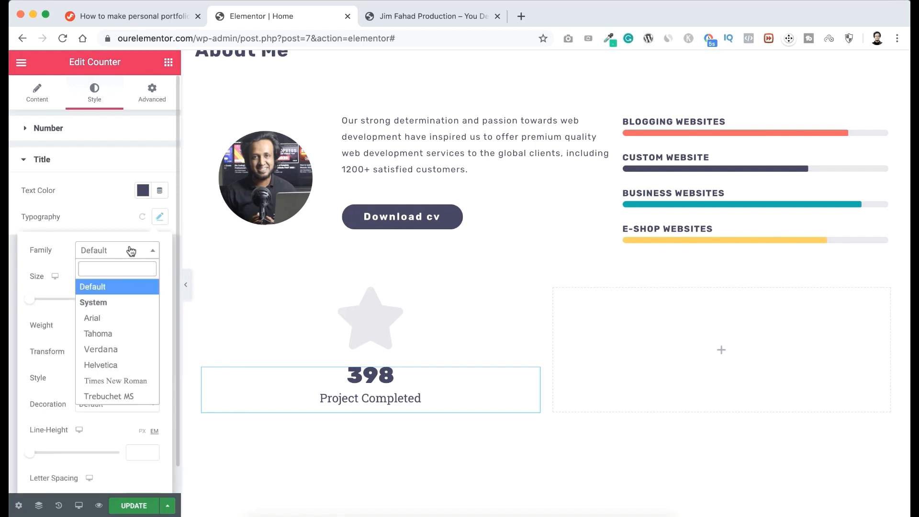
text(rub)
click(110, 319)
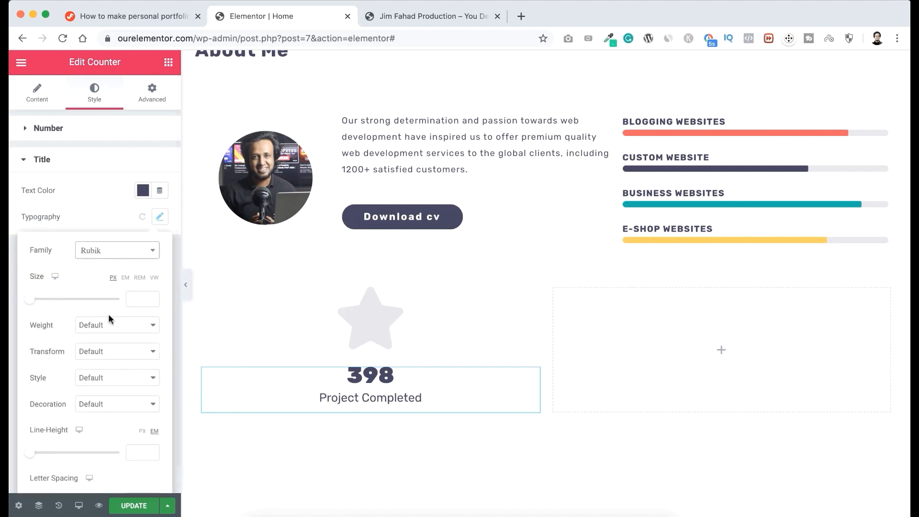
click(144, 299)
text(1)
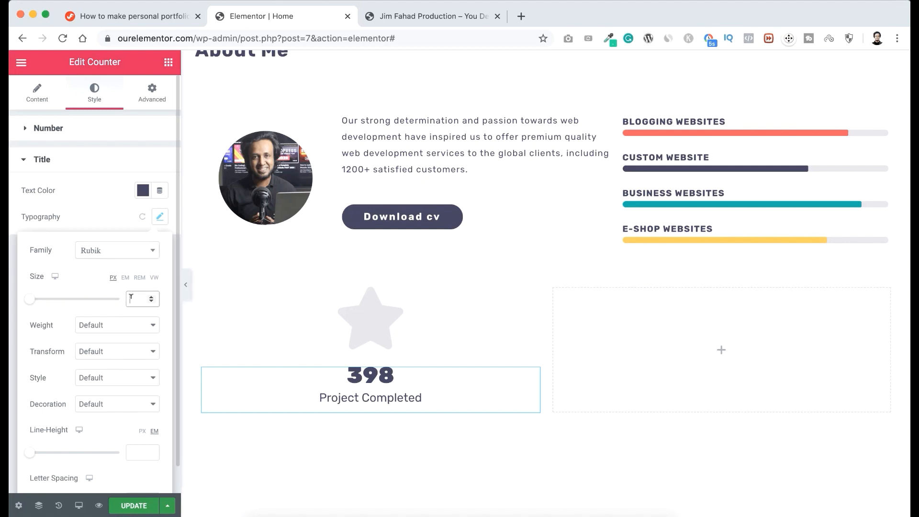
text(6)
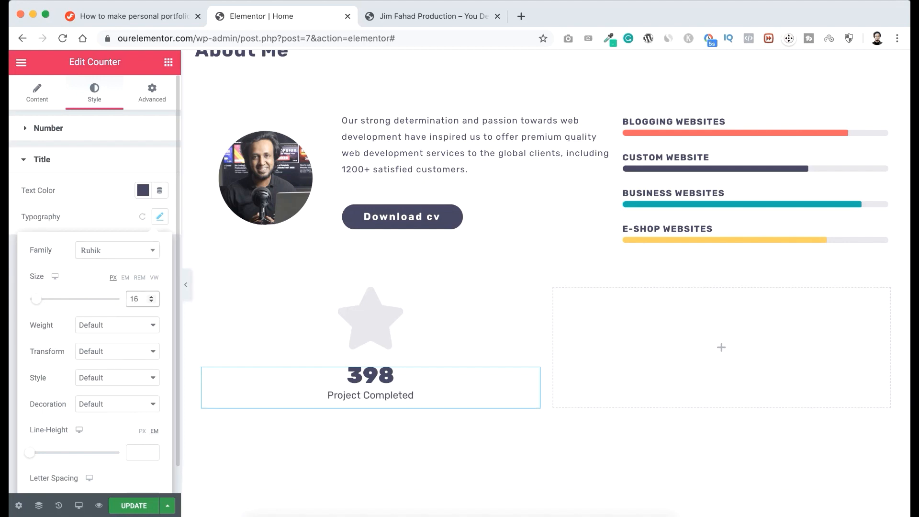
Give the counter title a font weight of 400 and a letter spacing of 1.
click(99, 324)
click(99, 262)
scroll(90, 384, down, 1)
click(137, 473)
text(1)
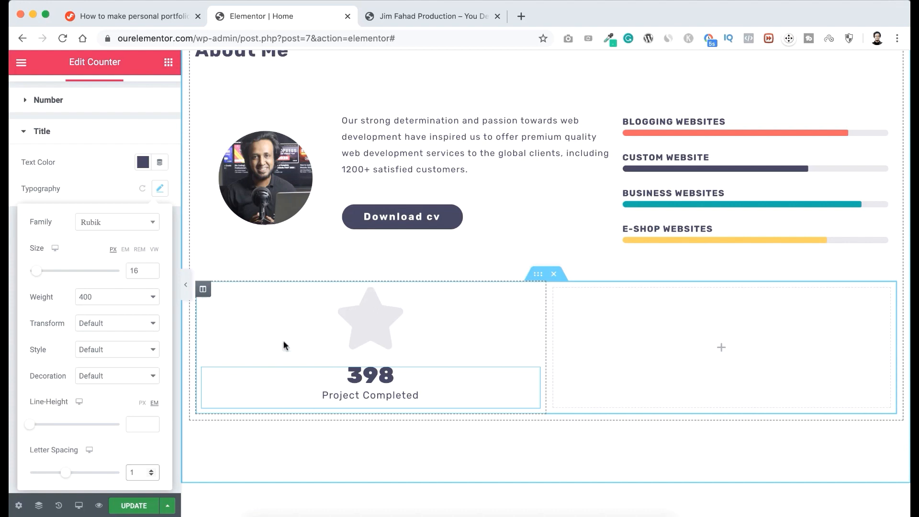
Duplicate the star icon and counter column until there are four, and delete the leftover empty column.
right_click(203, 289)
click(229, 318)
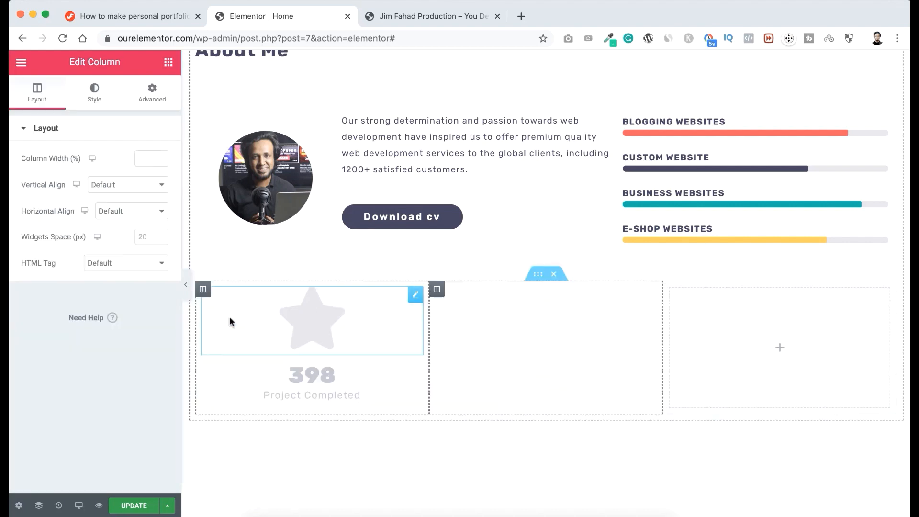
right_click(437, 291)
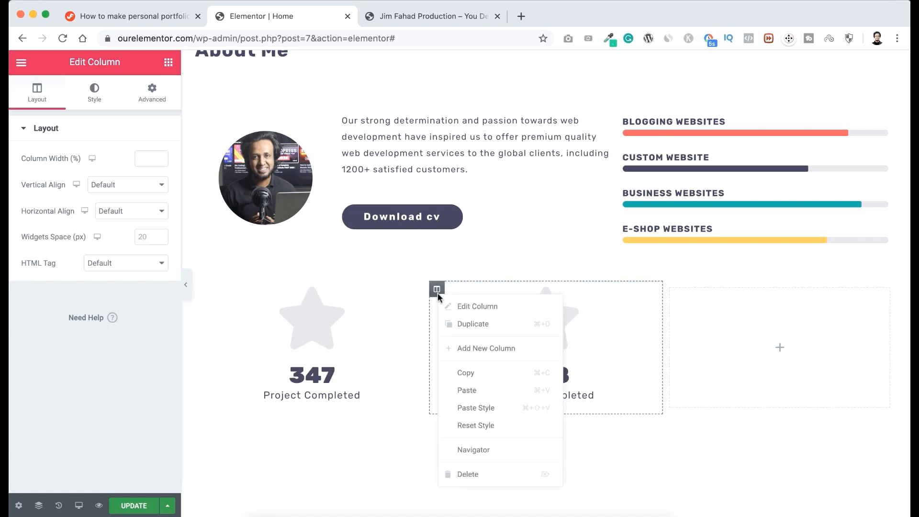
click(456, 317)
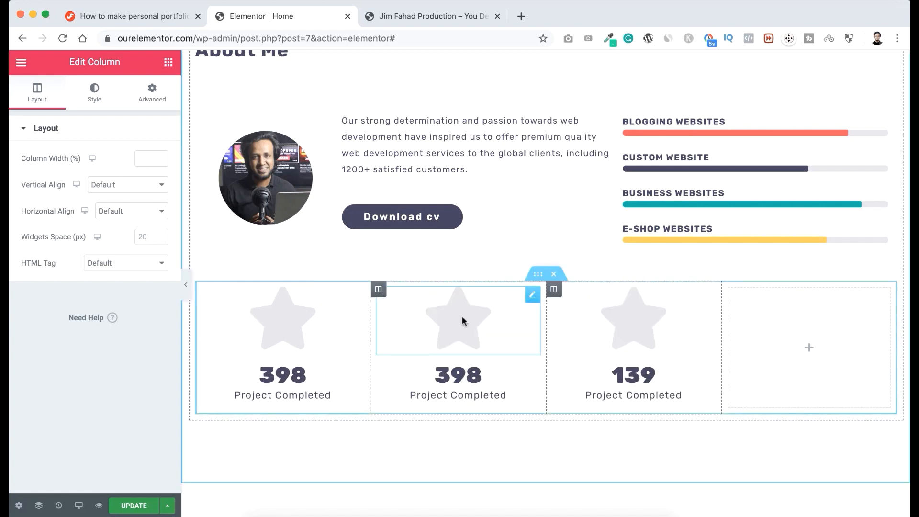
right_click(555, 291)
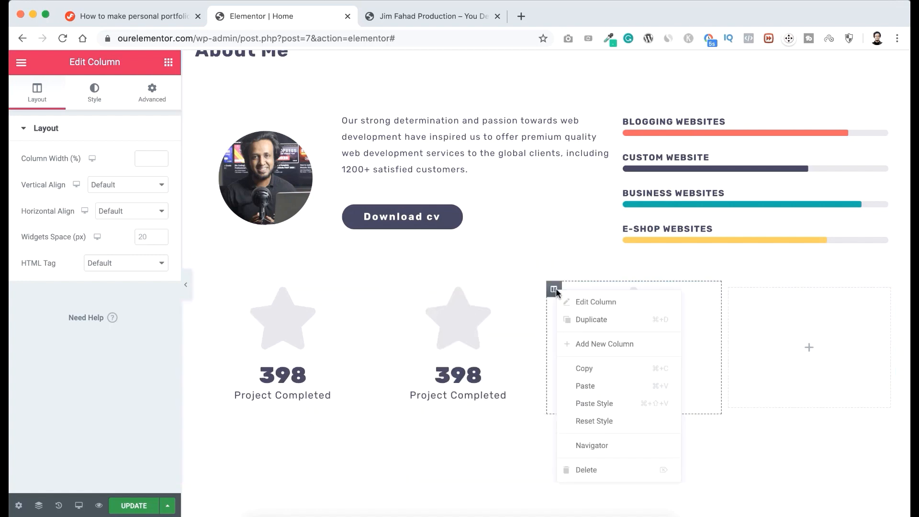
click(583, 325)
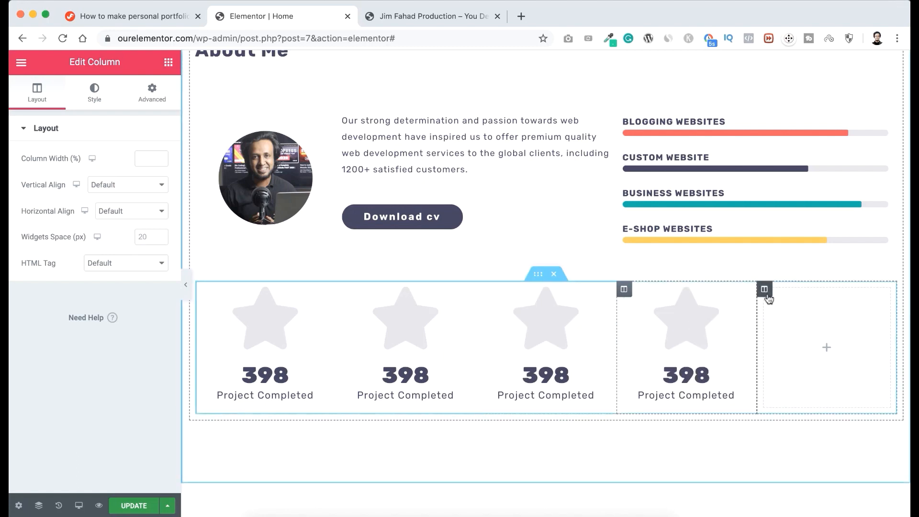
right_click(767, 292)
click(789, 474)
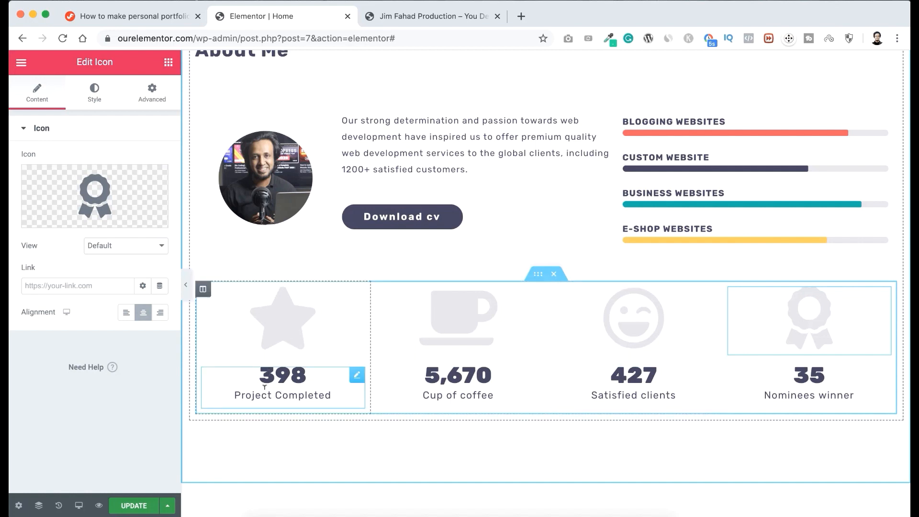
Check the hero and About Me sections with the finished counter row and save the page.
scroll(502, 255, up, 1)
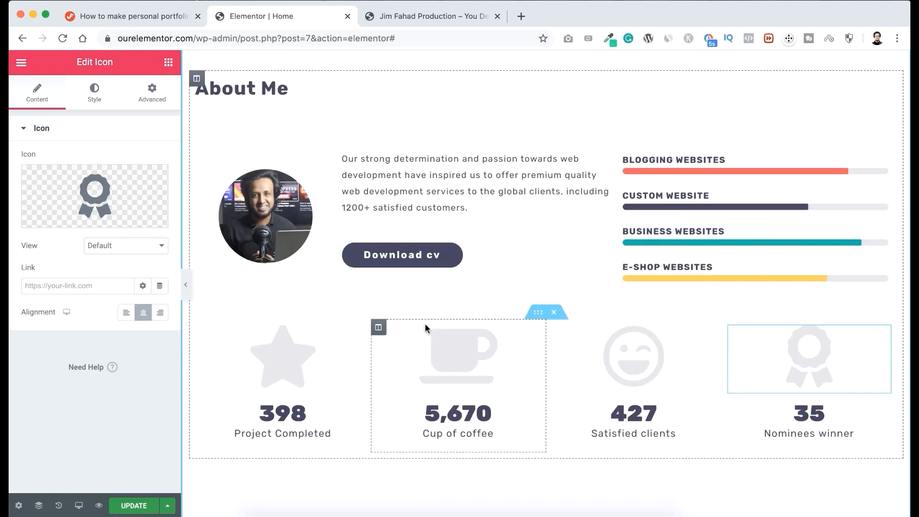
scroll(421, 329, up, 3)
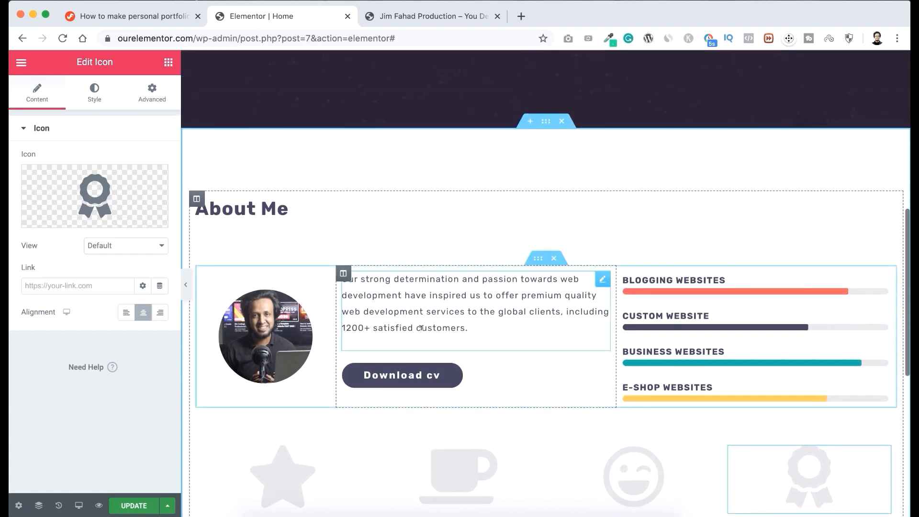
scroll(590, 213, up, 8)
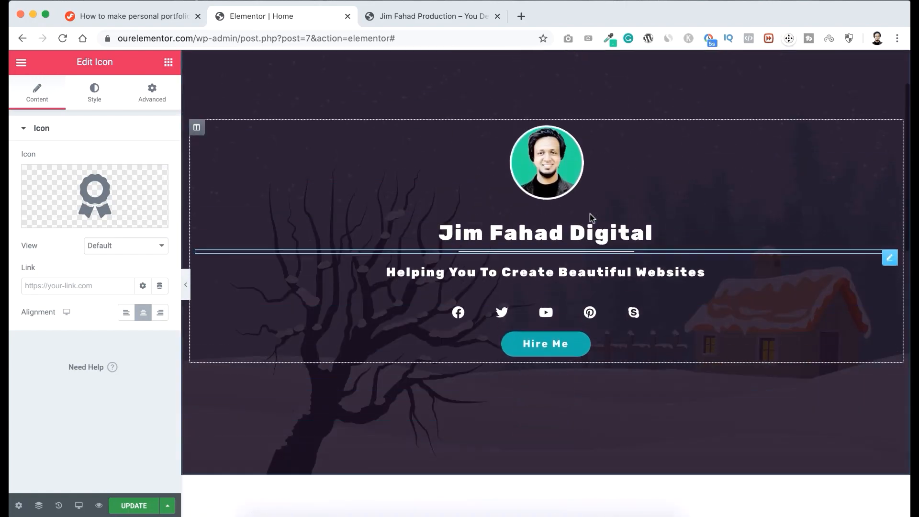
scroll(590, 214, up, 2)
scroll(590, 214, down, 5)
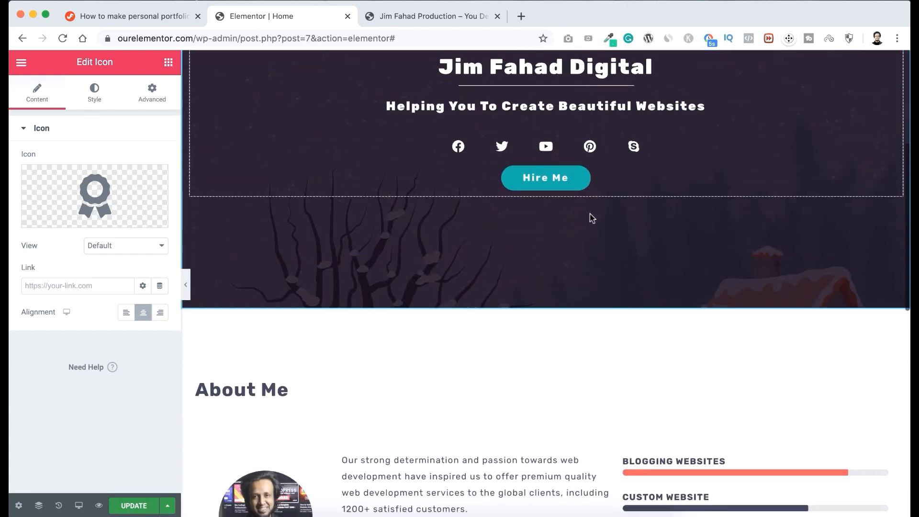
scroll(590, 213, down, 6)
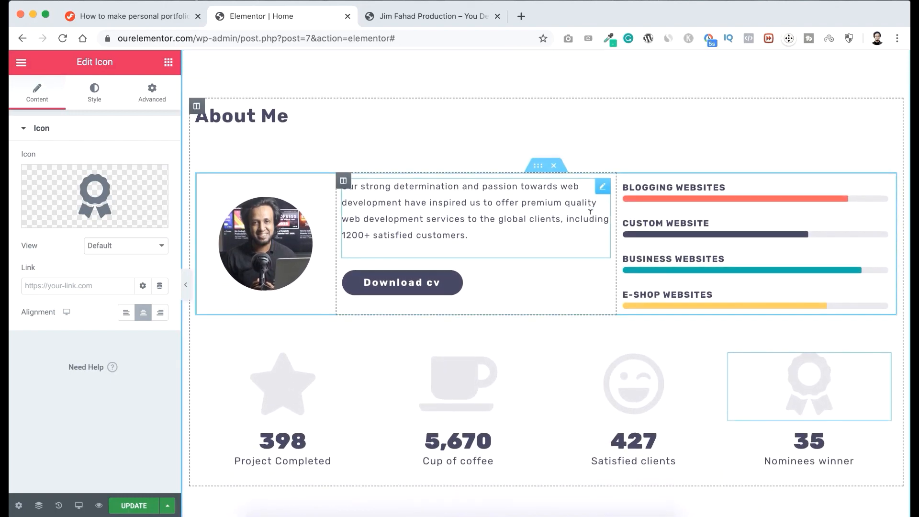
scroll(559, 343, down, 1)
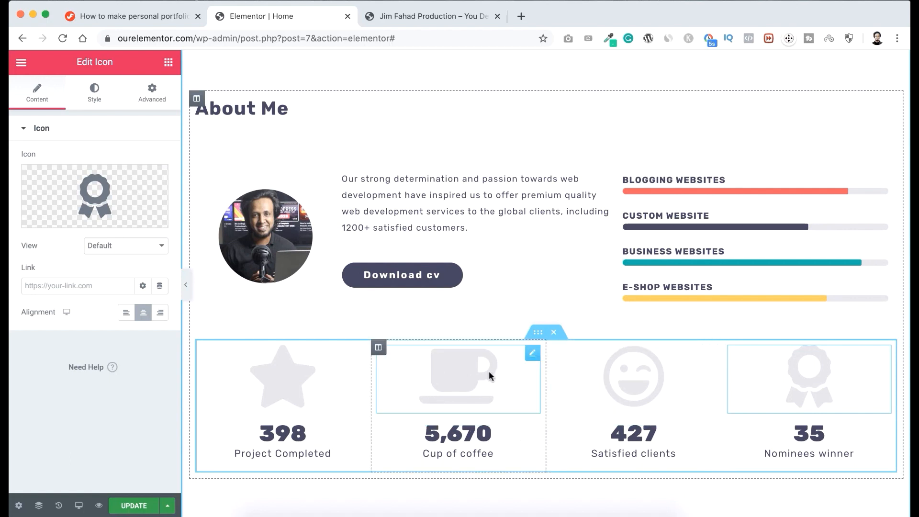
key(super+s)
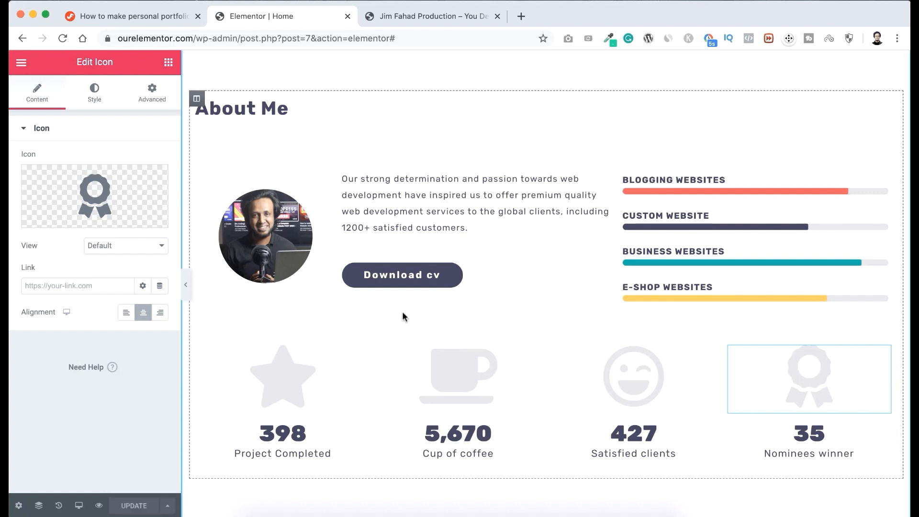
Review the hero and About Me sections of the home page in the desktop layout.
scroll(402, 314, up, 8)
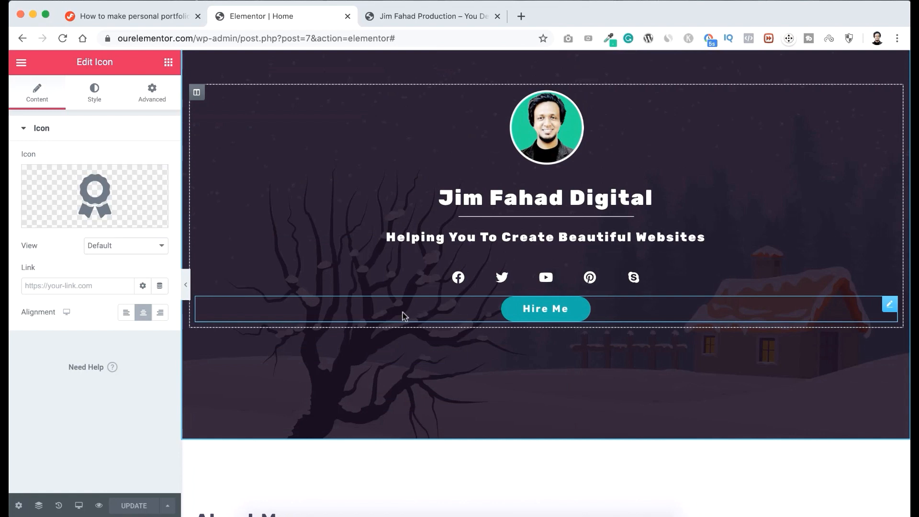
scroll(403, 316, down, 7)
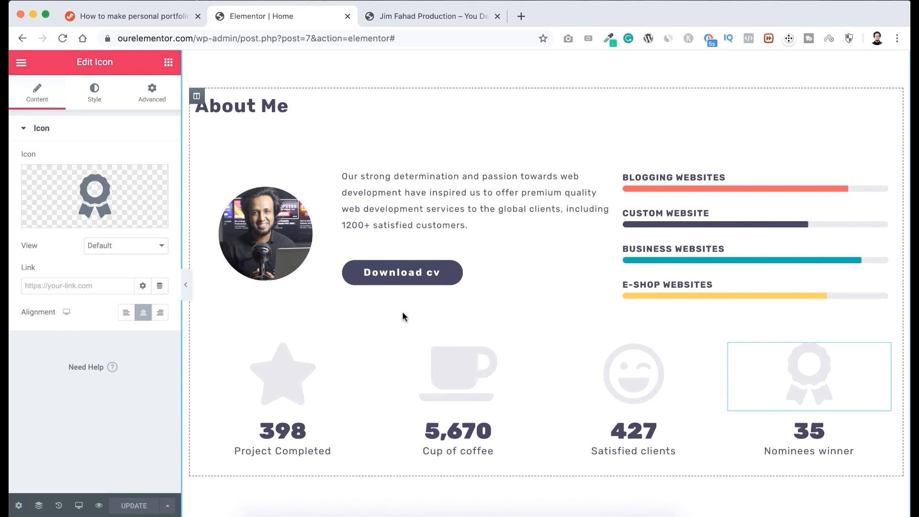
scroll(404, 316, down, 1)
scroll(404, 317, up, 5)
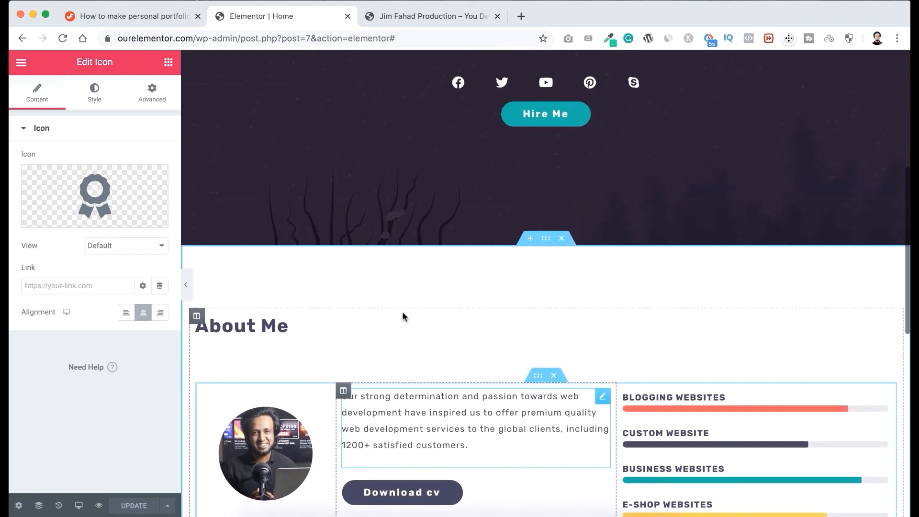
scroll(403, 313, down, 2)
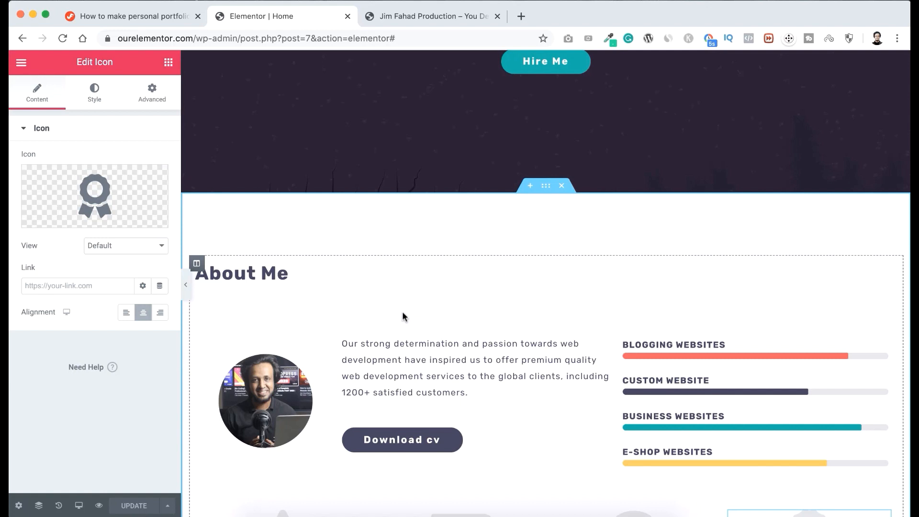
scroll(527, 261, up, 3)
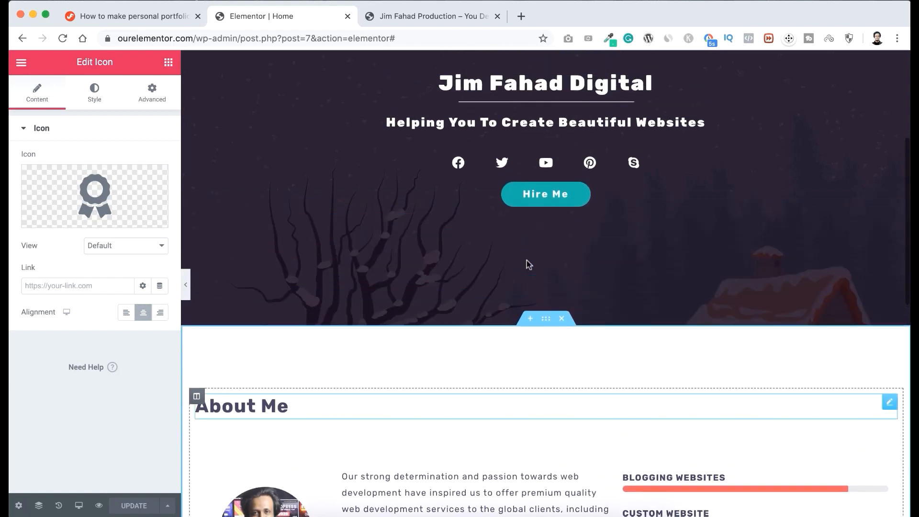
scroll(527, 260, up, 4)
scroll(558, 278, up, 2)
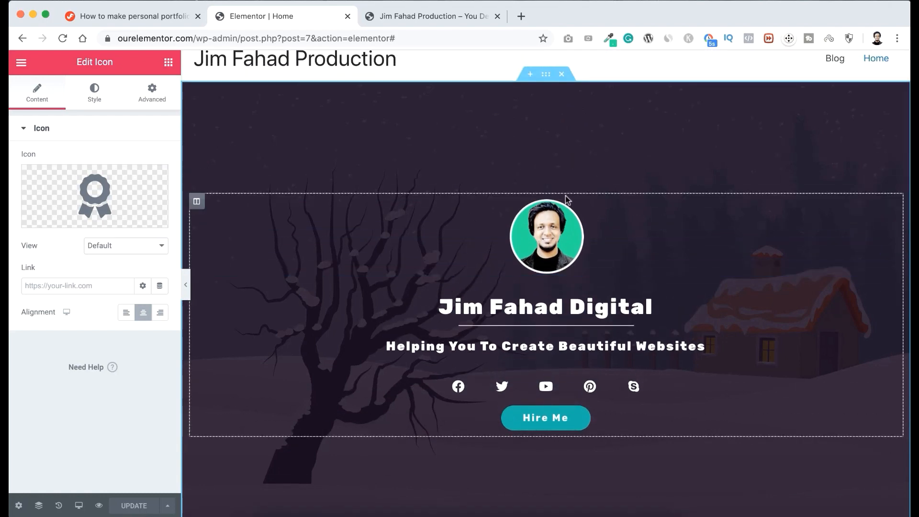
scroll(561, 198, down, 1)
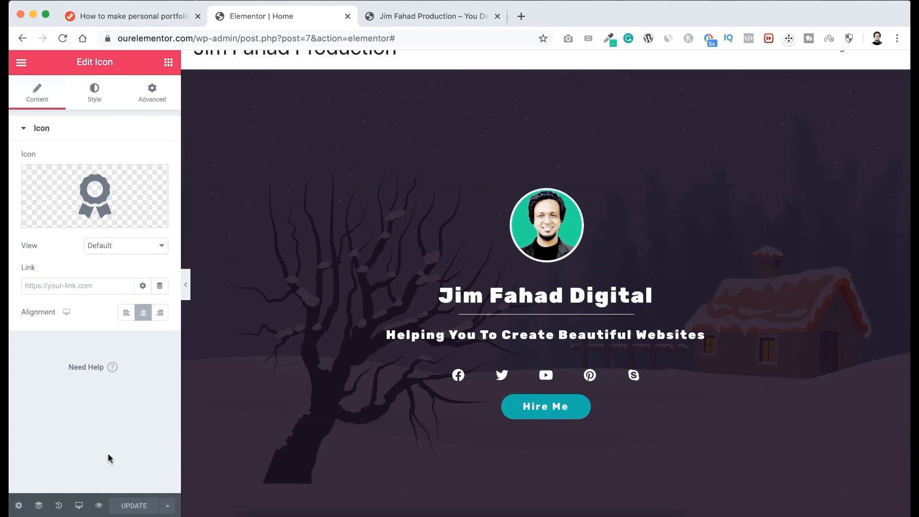
Switch the responsive preview to Tablet at 768px and examine how the hero and About Me sections are laid out.
click(80, 505)
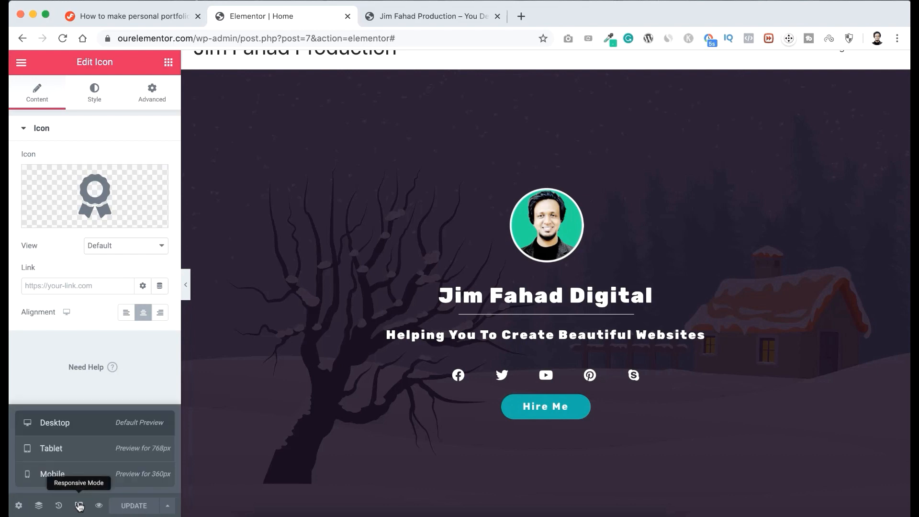
click(101, 452)
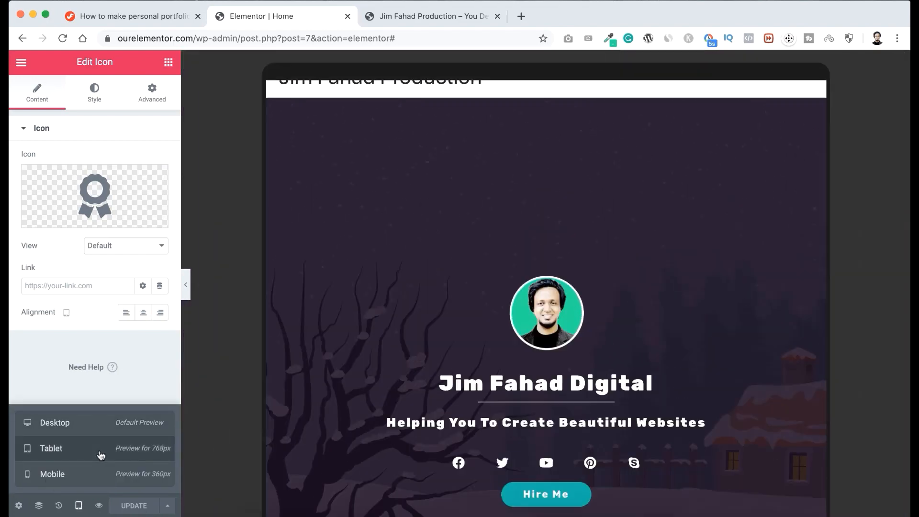
scroll(454, 219, up, 10)
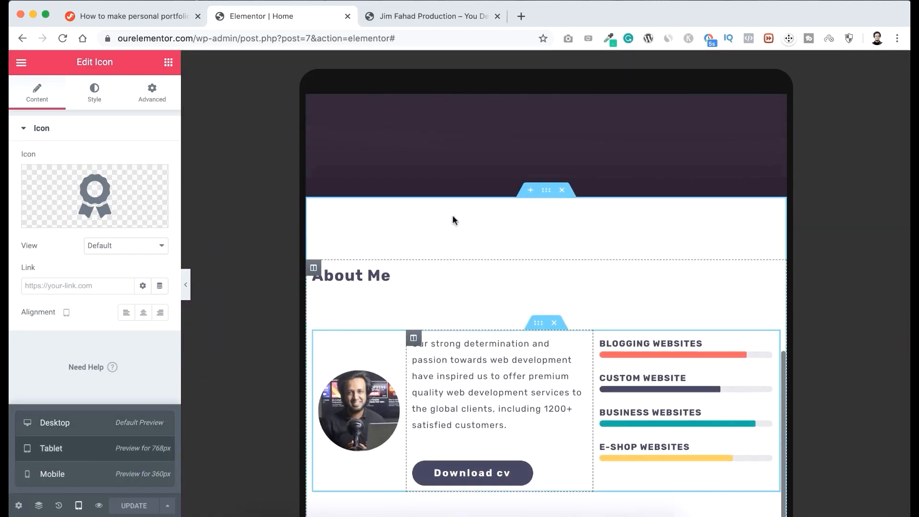
scroll(453, 220, up, 3)
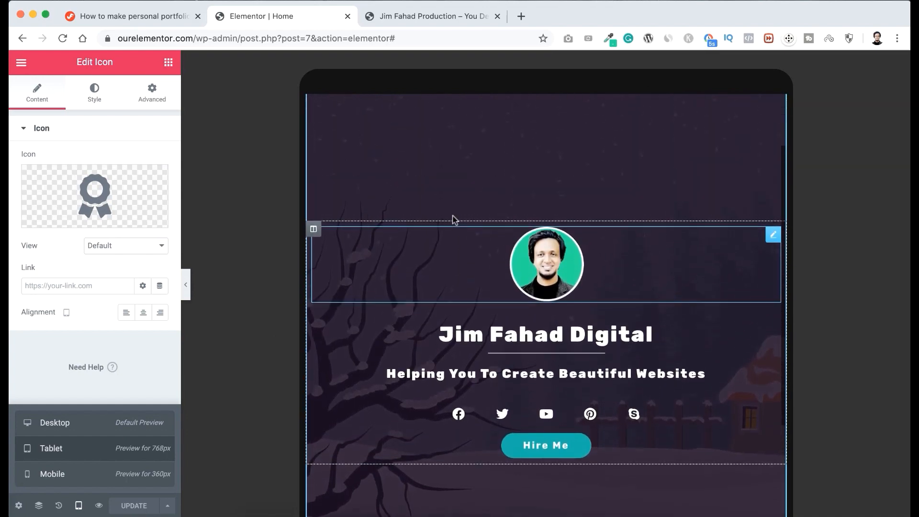
scroll(492, 252, down, 5)
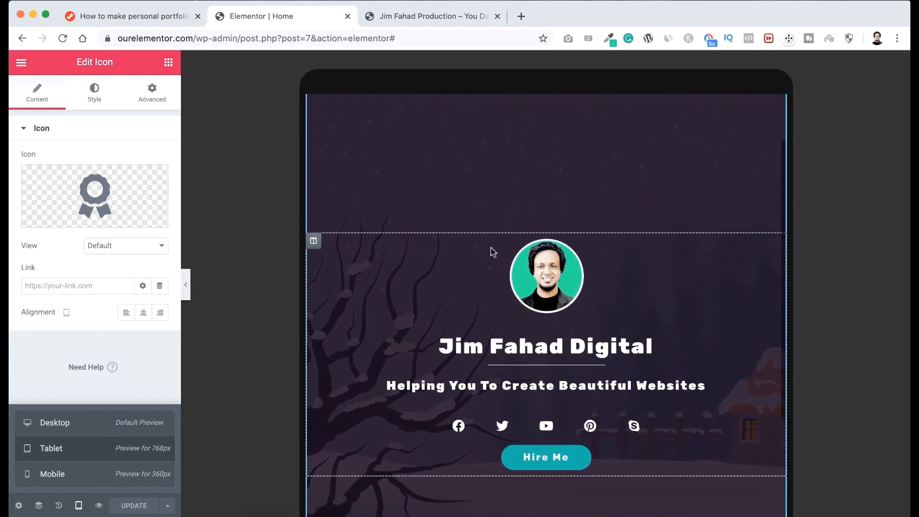
scroll(492, 252, up, 4)
scroll(493, 252, up, 4)
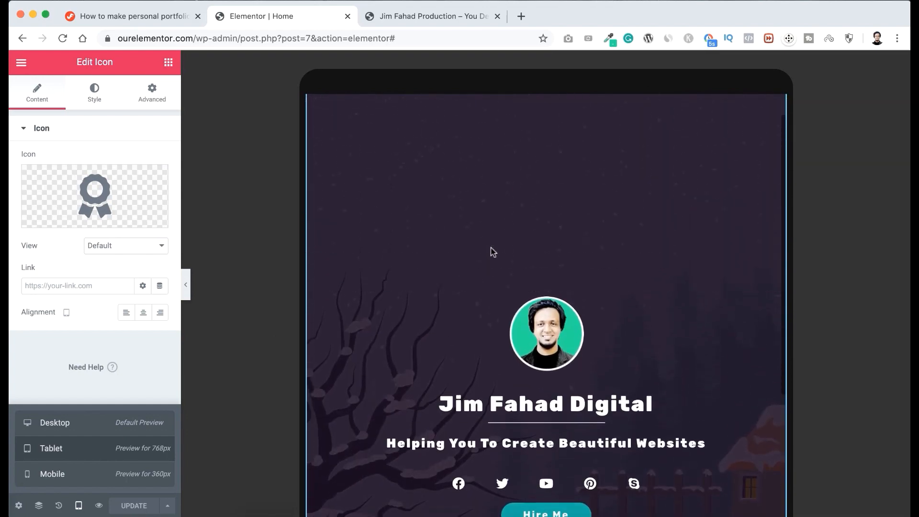
scroll(493, 251, down, 10)
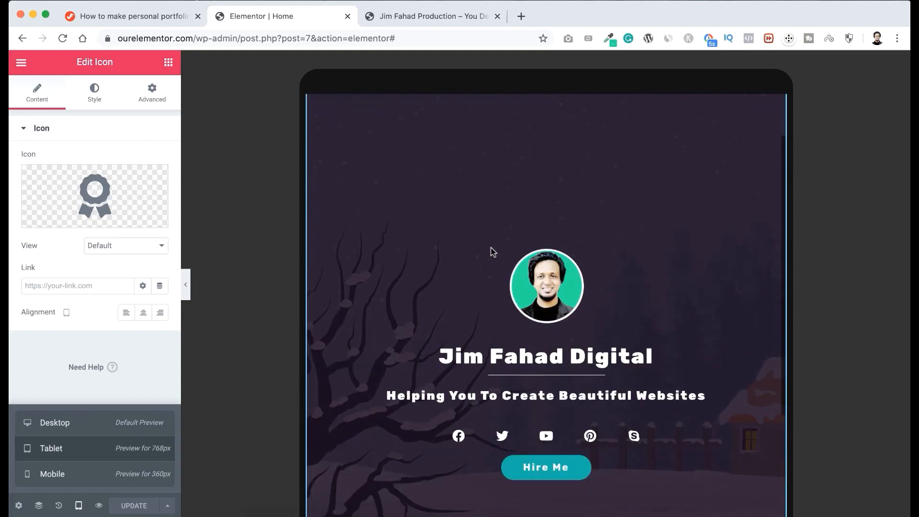
scroll(493, 251, down, 2)
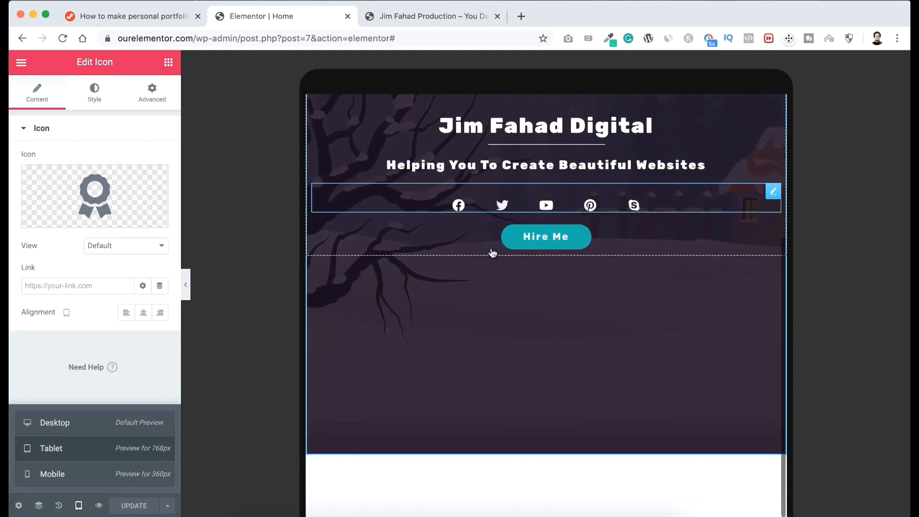
scroll(493, 252, up, 4)
scroll(493, 252, down, 1)
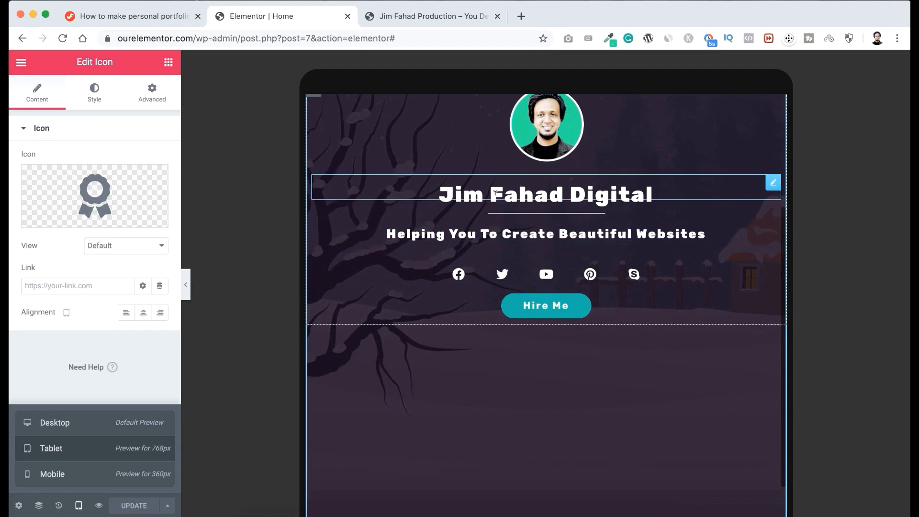
Set the hero section's minimum height for tablet to 600 px.
scroll(496, 183, up, 6)
scroll(496, 184, up, 3)
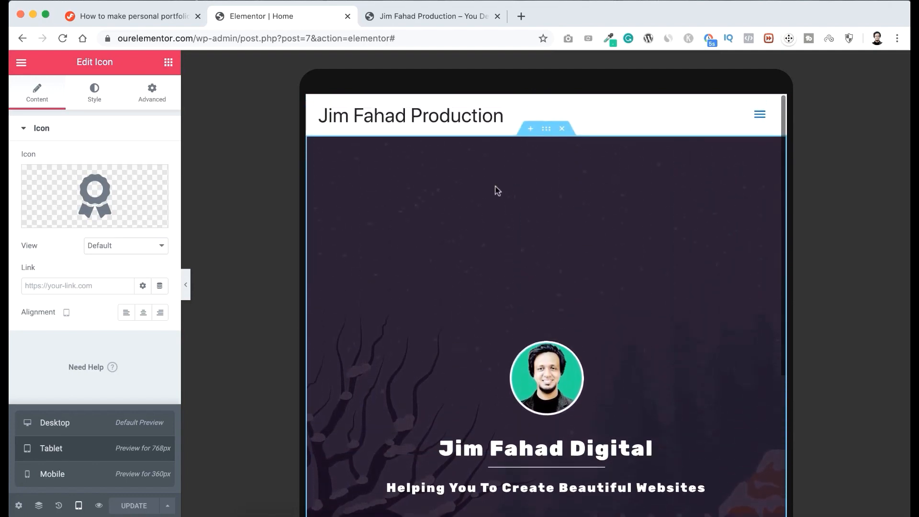
click(549, 130)
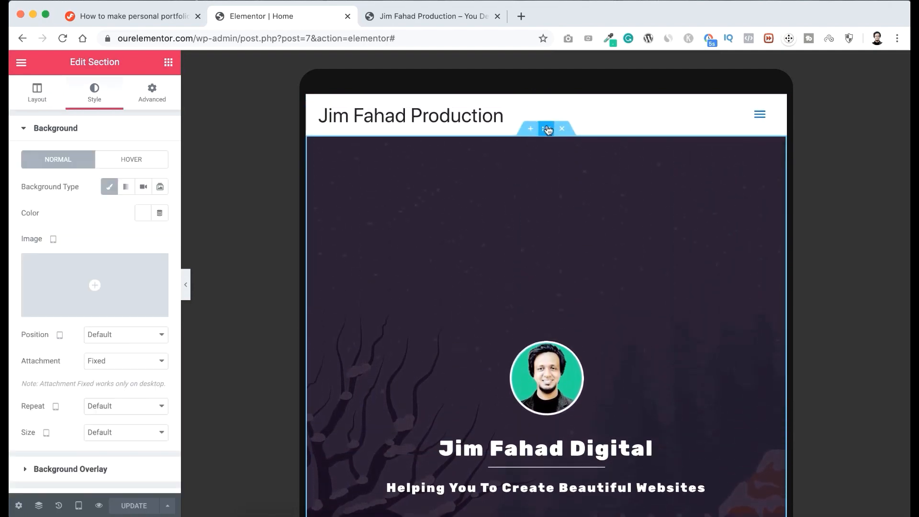
click(37, 96)
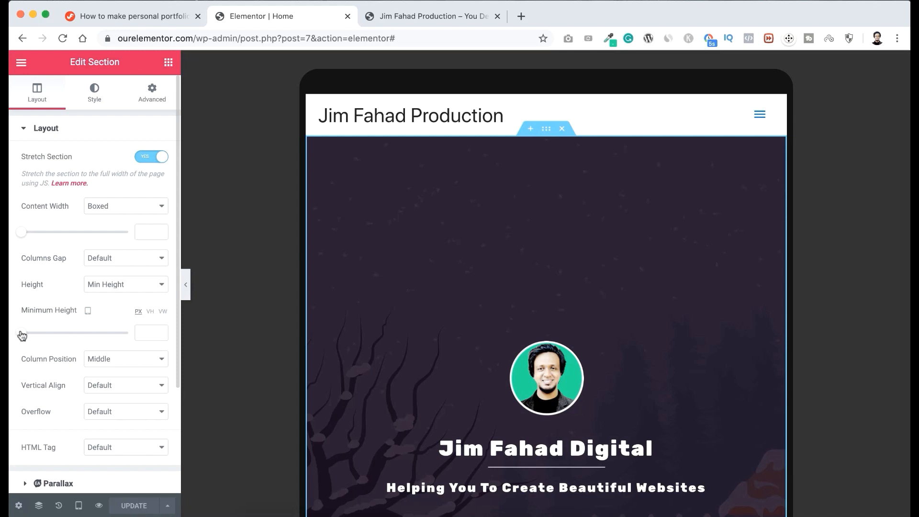
drag(21, 333, 67, 333)
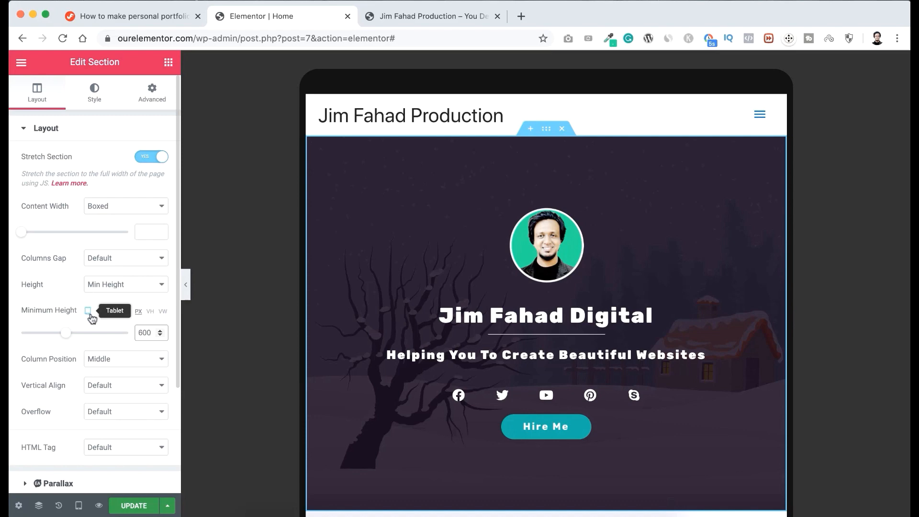
Examine the shortened hero, the About Me content and the counter row in the tablet layout.
scroll(372, 396, down, 4)
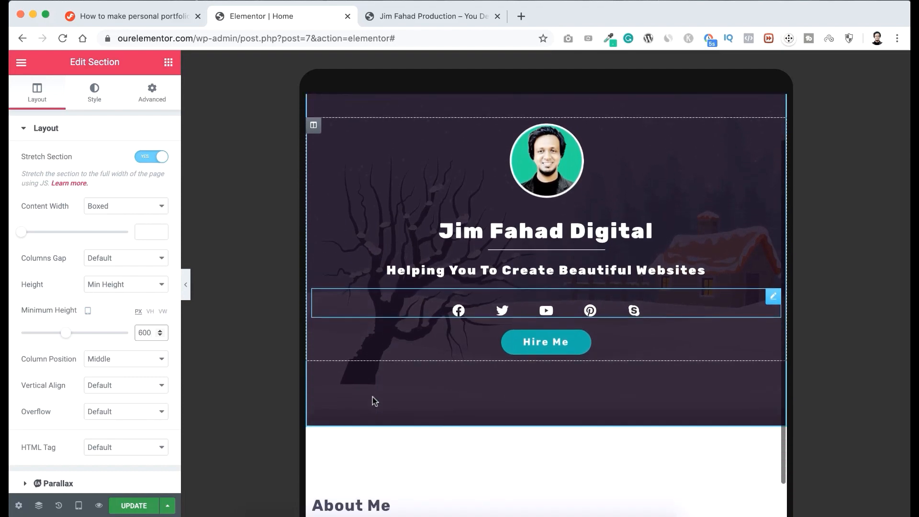
scroll(373, 395, down, 5)
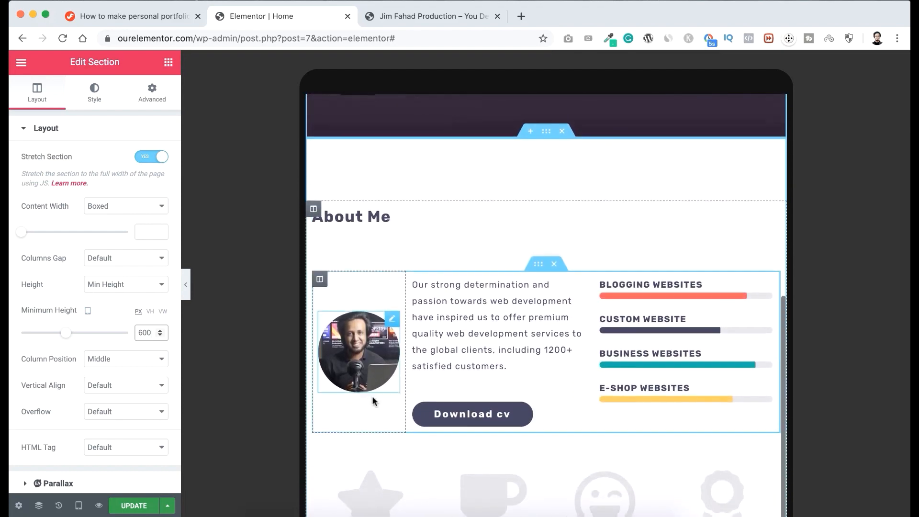
scroll(373, 400, down, 2)
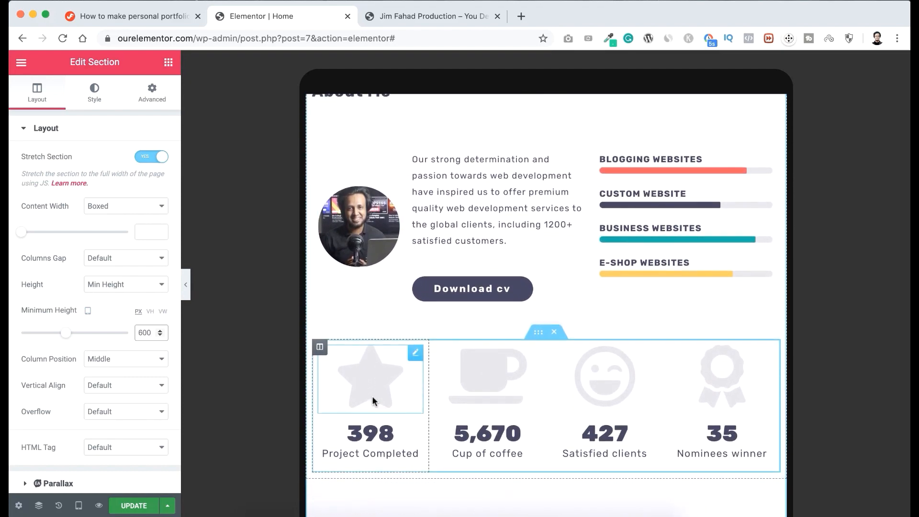
scroll(384, 346, up, 3)
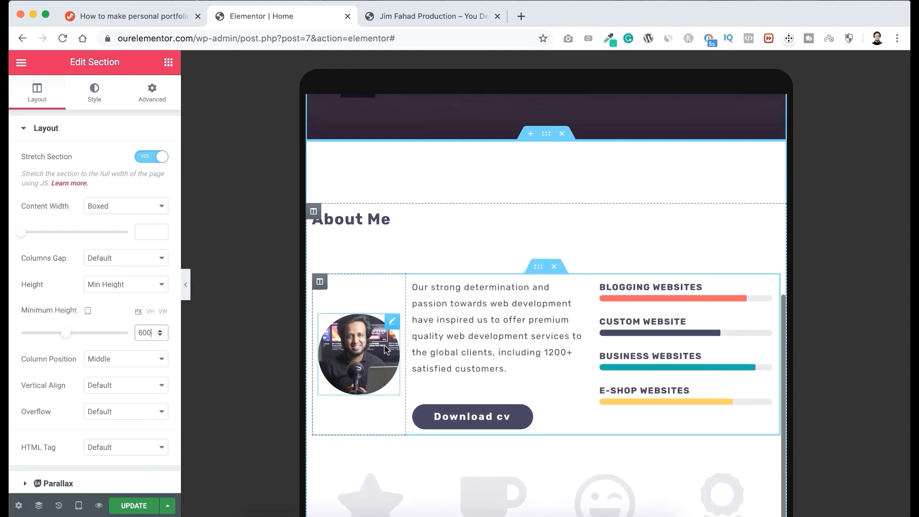
scroll(430, 355, down, 4)
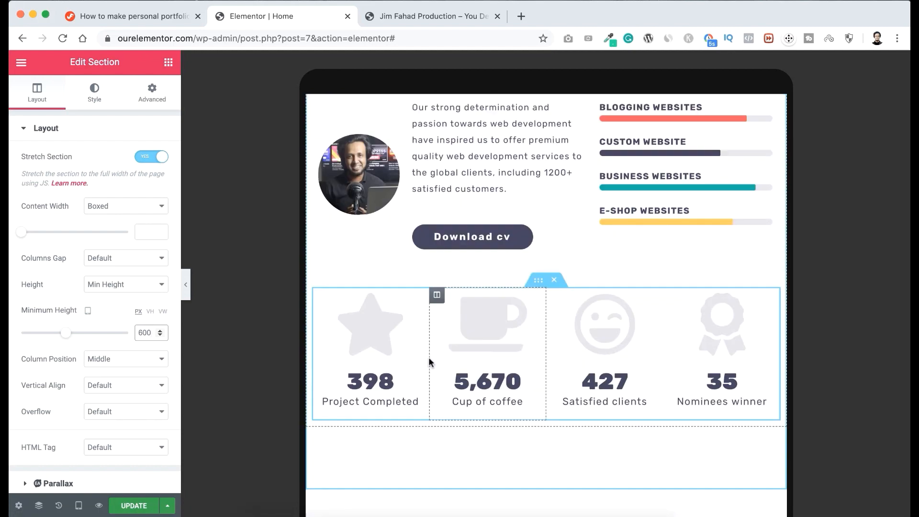
scroll(429, 358, up, 10)
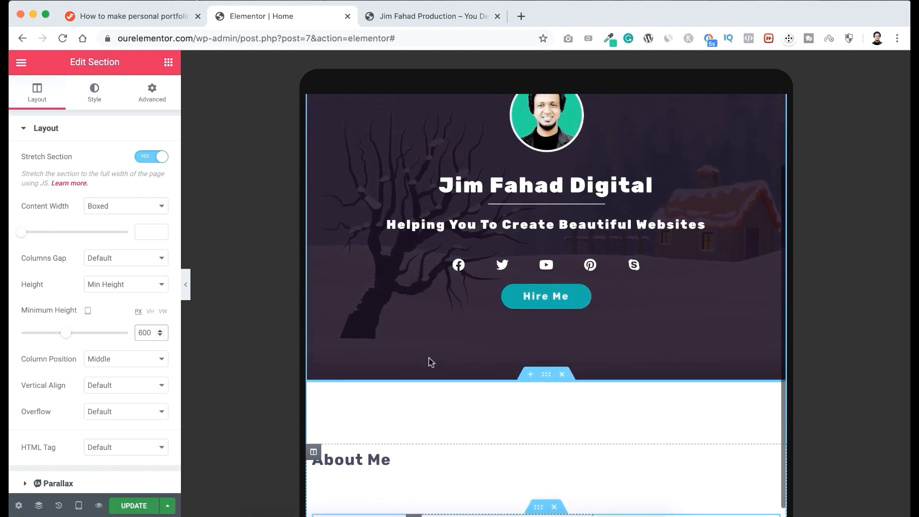
scroll(429, 358, up, 1)
scroll(429, 359, down, 1)
scroll(429, 359, up, 1)
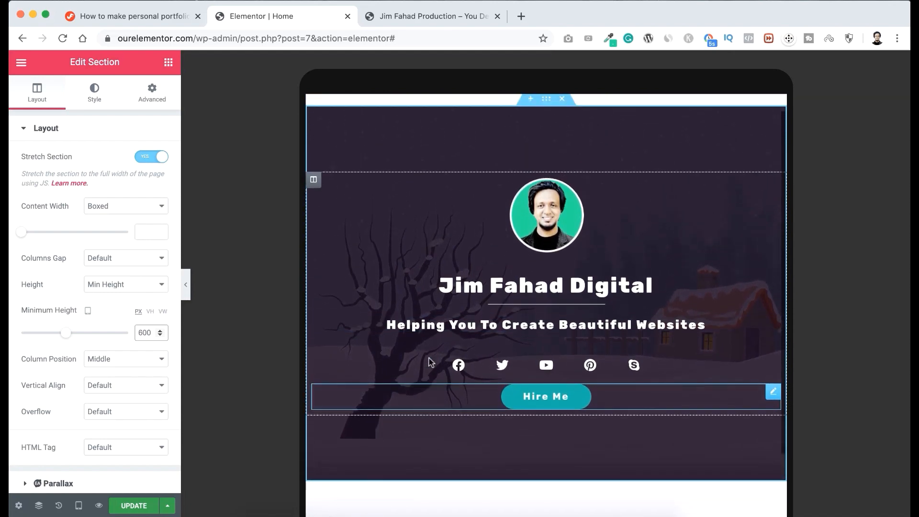
scroll(429, 359, down, 1)
scroll(430, 358, up, 1)
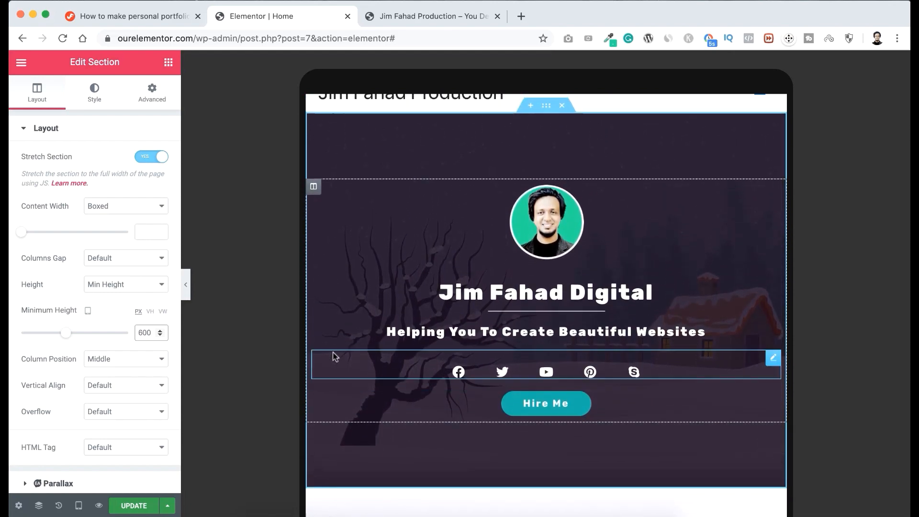
Switch the responsive preview to Mobile at 360px and set the "Helping You To Create Beautiful Websites" heading's font size to 14 px.
click(80, 506)
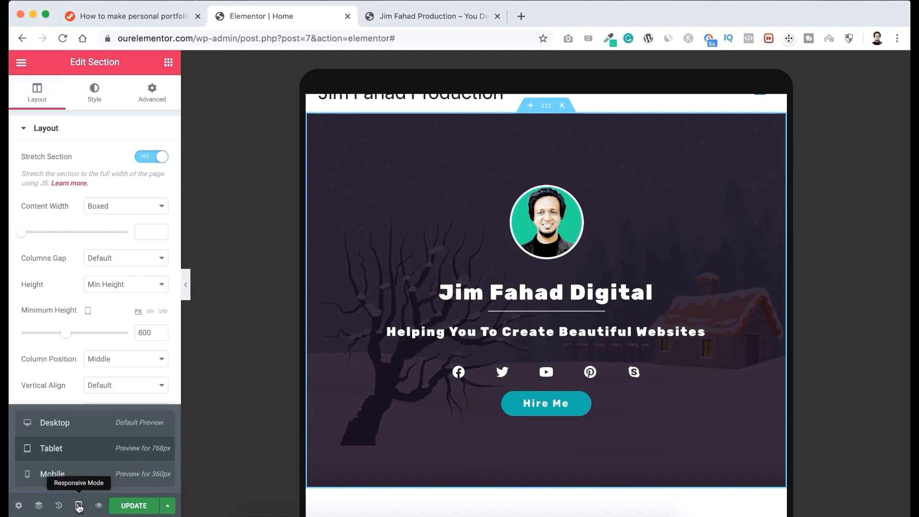
click(76, 478)
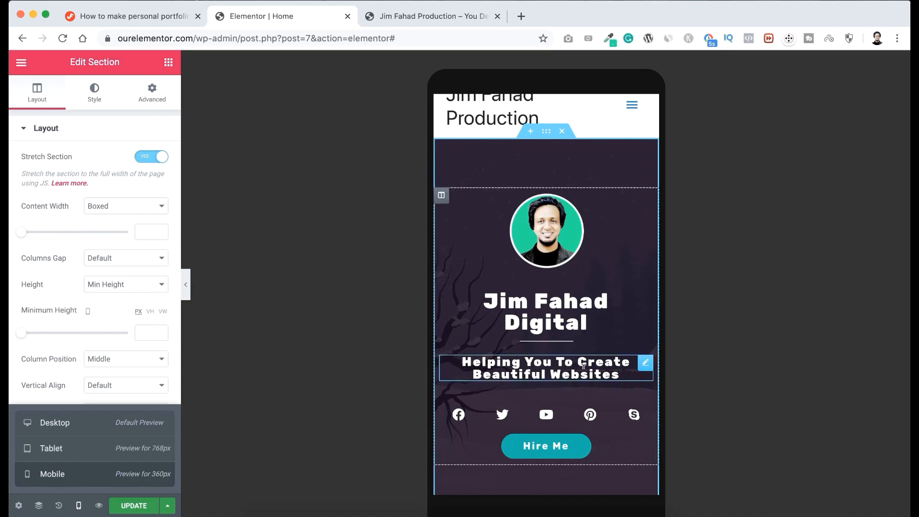
click(646, 364)
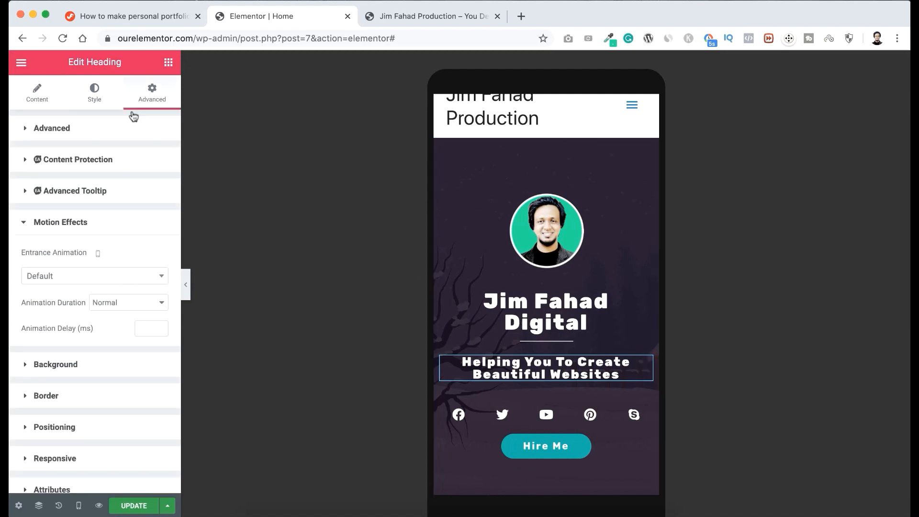
click(98, 100)
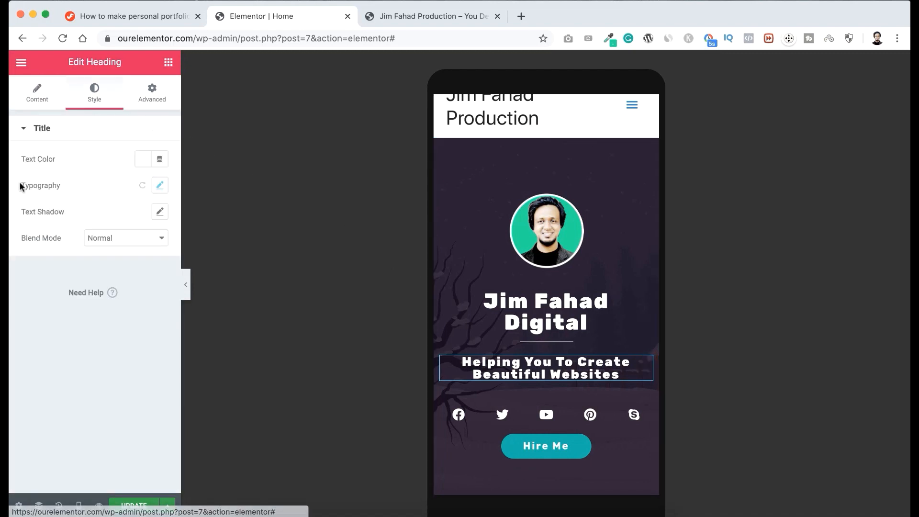
click(161, 186)
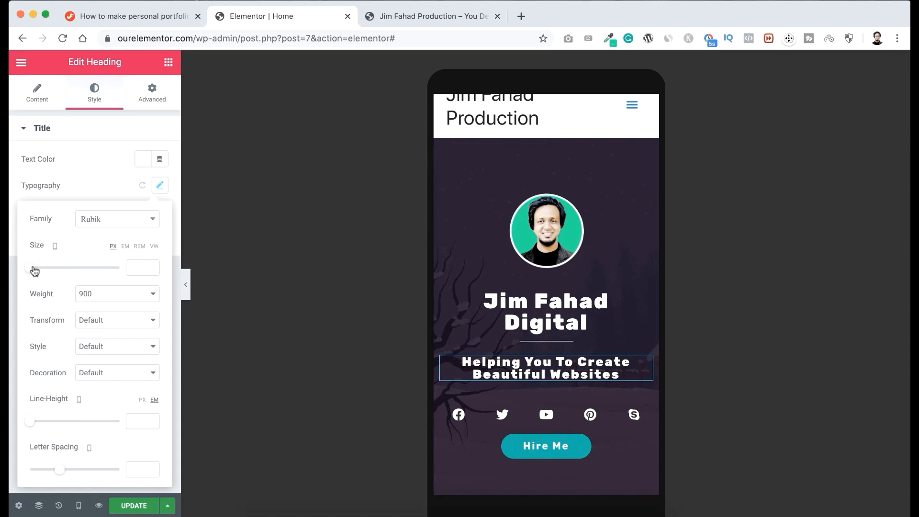
drag(33, 271, 38, 271)
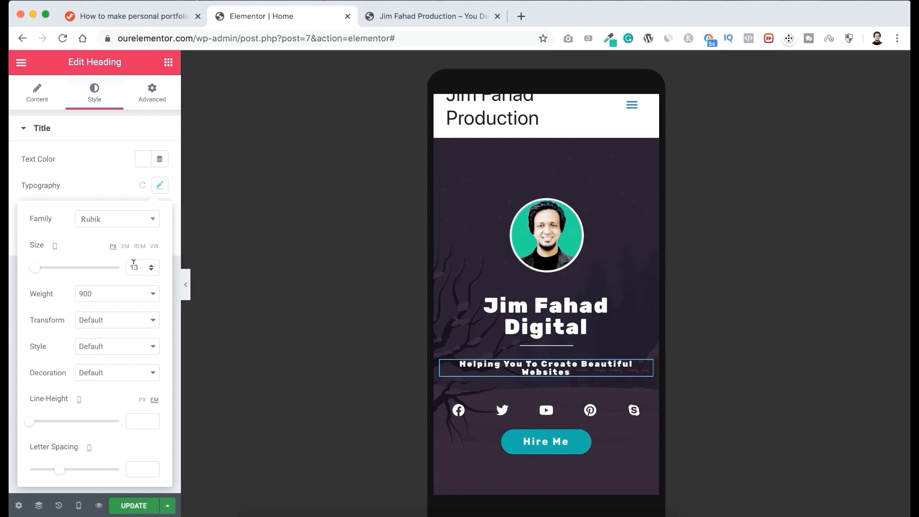
drag(134, 262, 140, 265)
text(4)
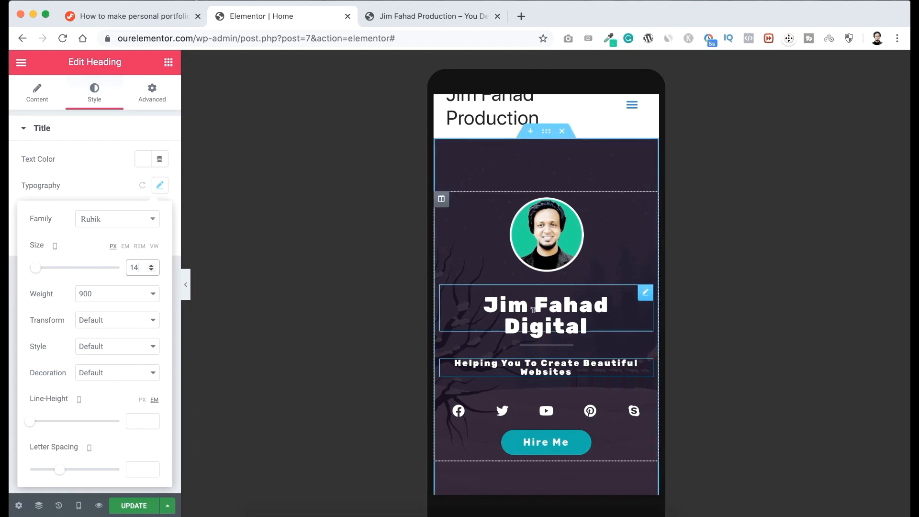
Set the mobile font size of the main hero title above the divider to 30 px.
click(647, 294)
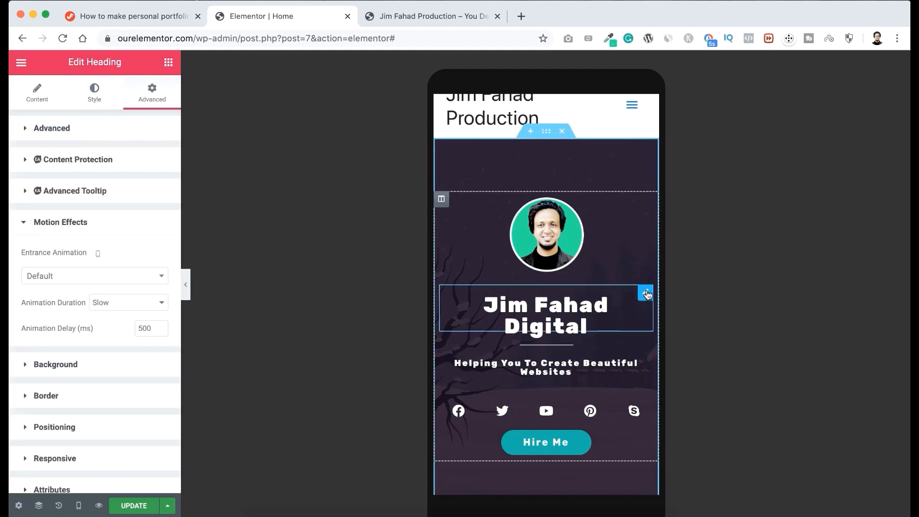
click(94, 95)
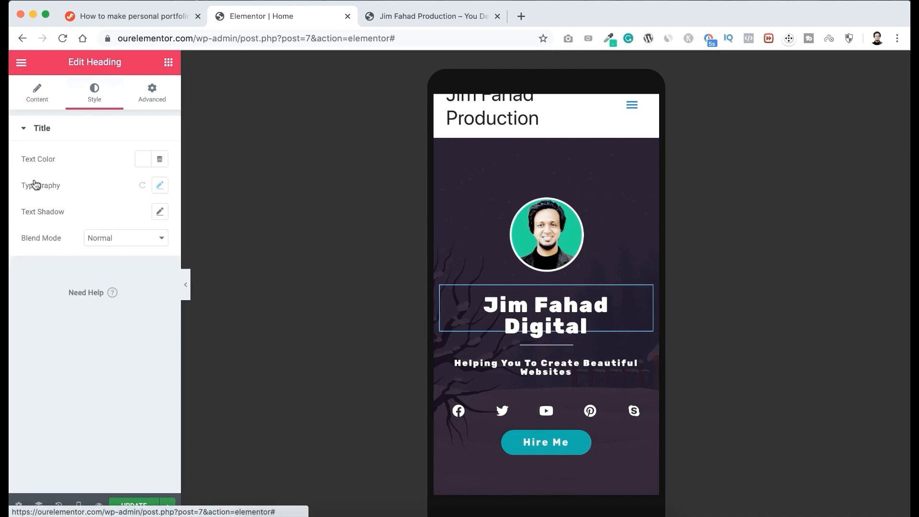
click(160, 185)
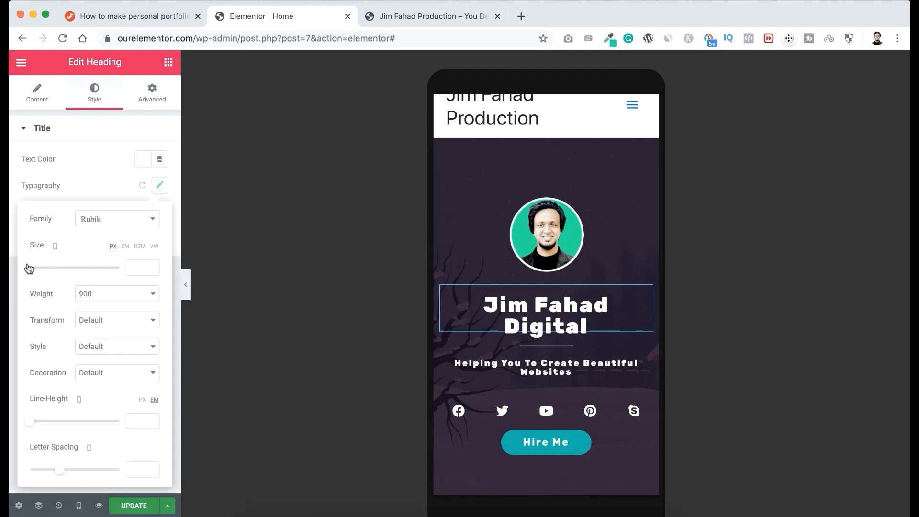
drag(30, 270, 43, 270)
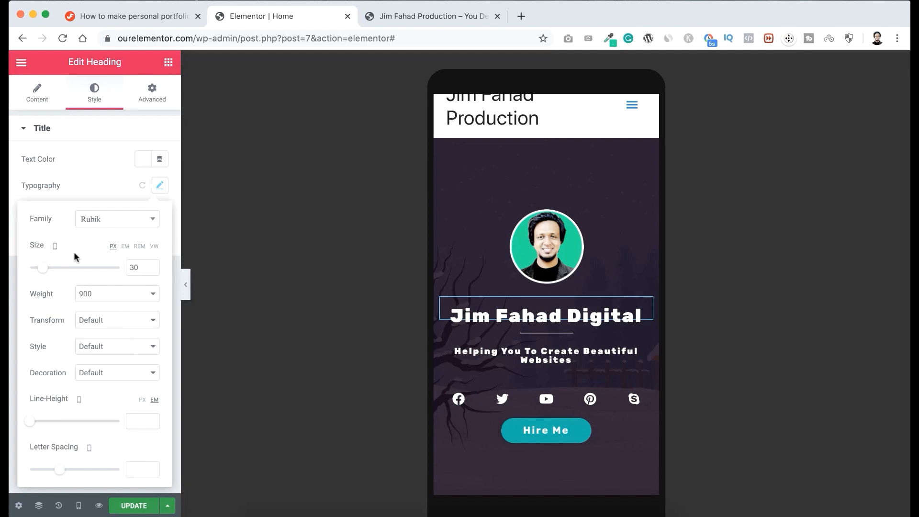
Examine how the hero, About Me text, skill bars and stacked counters are laid out on mobile.
scroll(517, 367, down, 1)
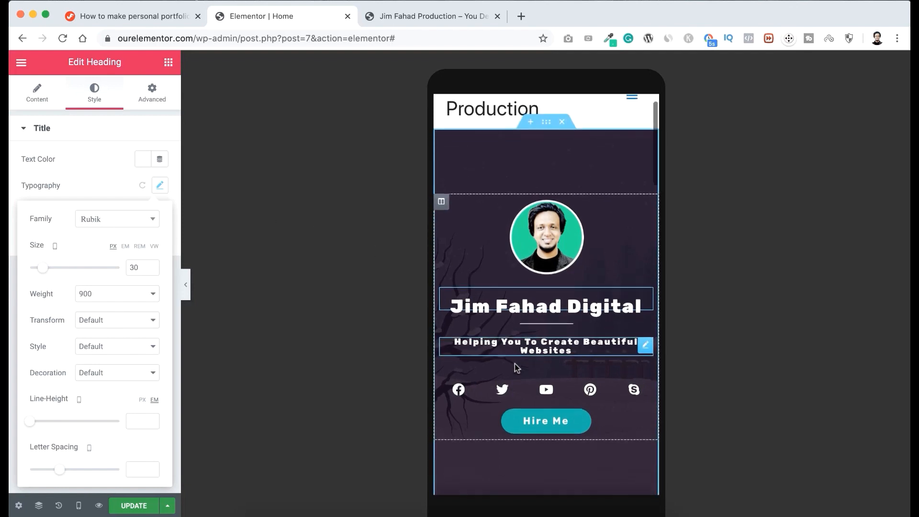
scroll(516, 367, down, 8)
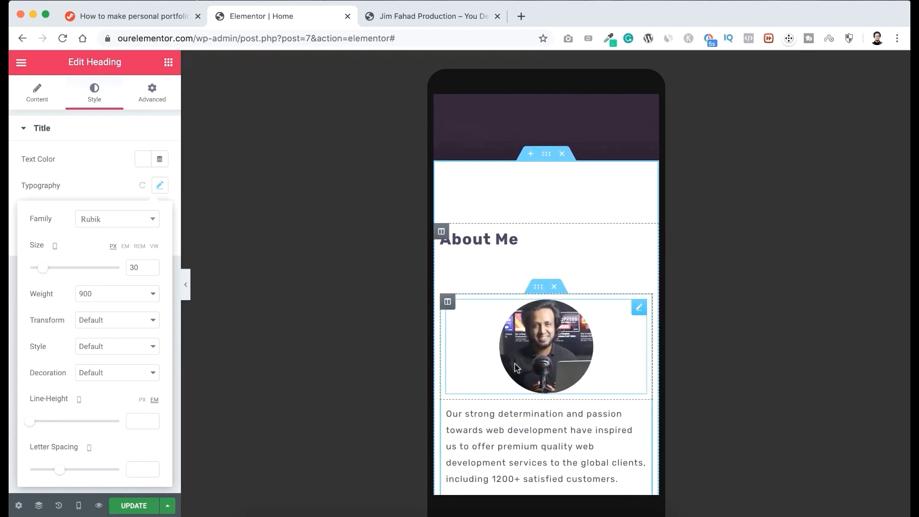
scroll(516, 367, down, 5)
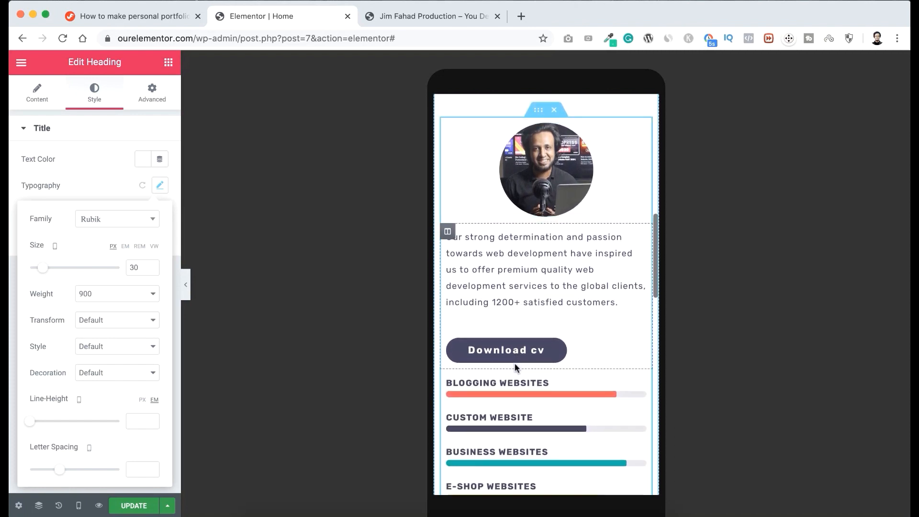
scroll(516, 368, down, 5)
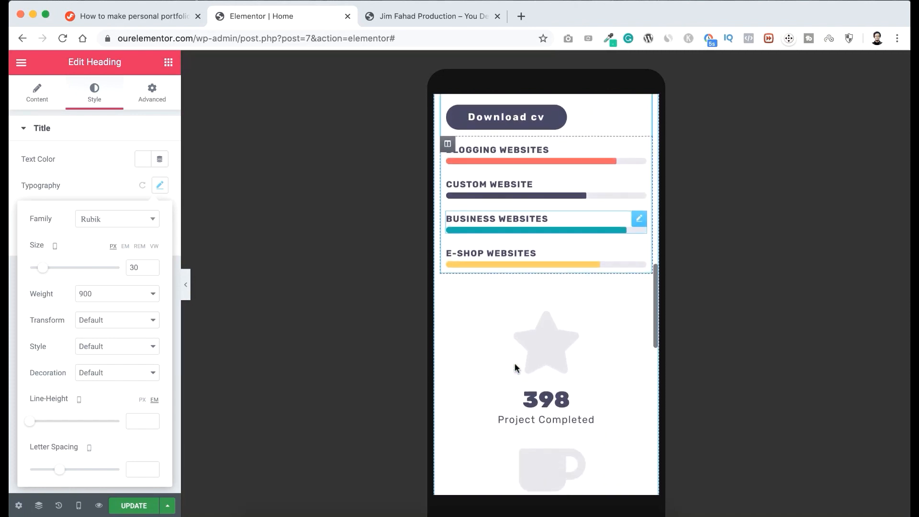
scroll(515, 368, down, 5)
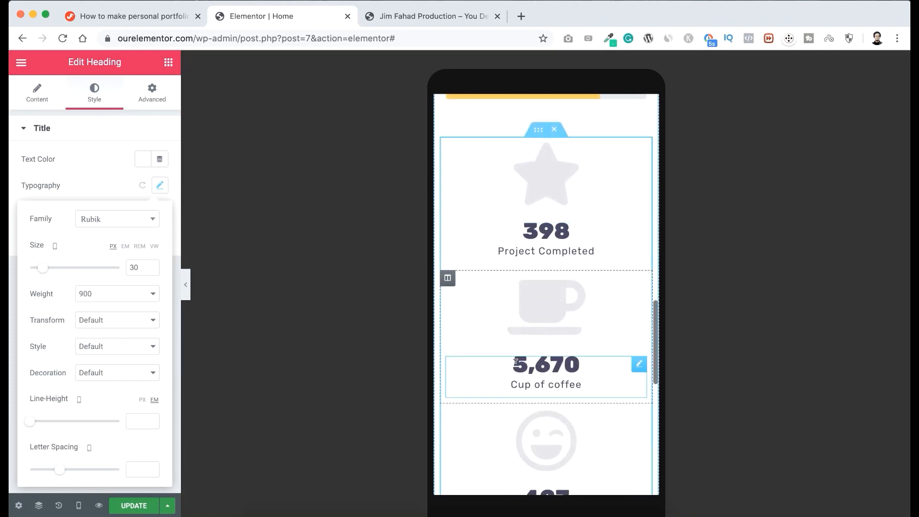
scroll(517, 364, down, 5)
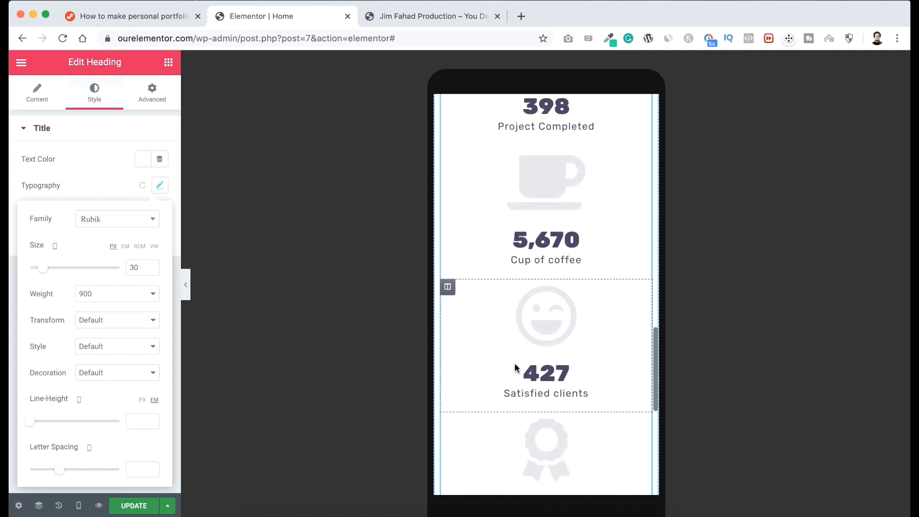
scroll(516, 367, down, 4)
scroll(515, 368, up, 5)
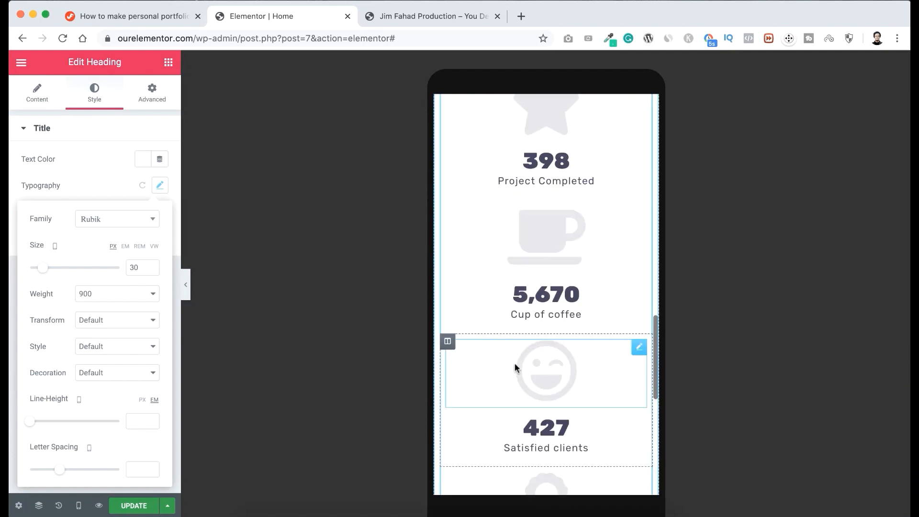
scroll(515, 366, down, 5)
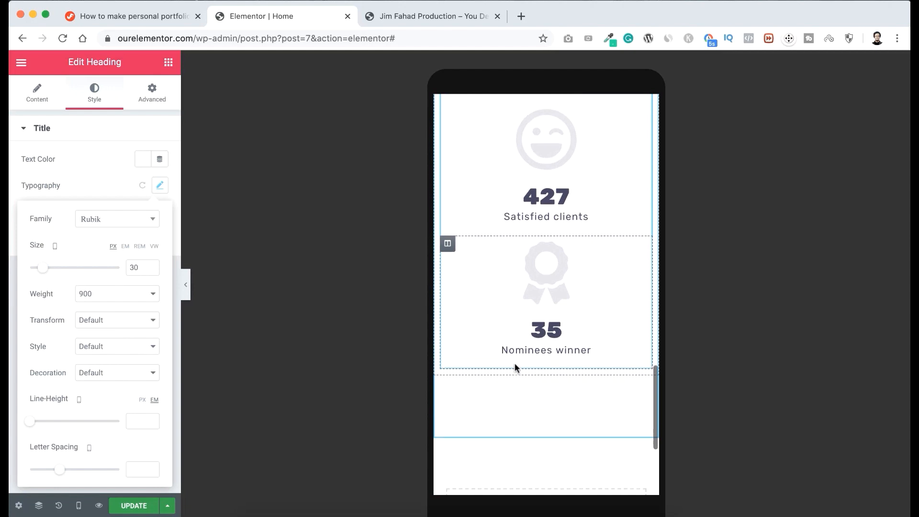
scroll(516, 366, up, 10)
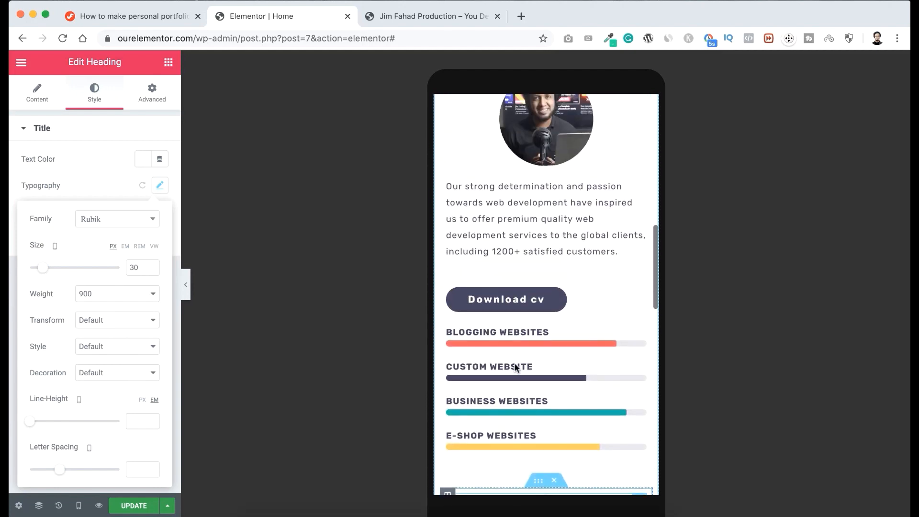
scroll(516, 367, up, 7)
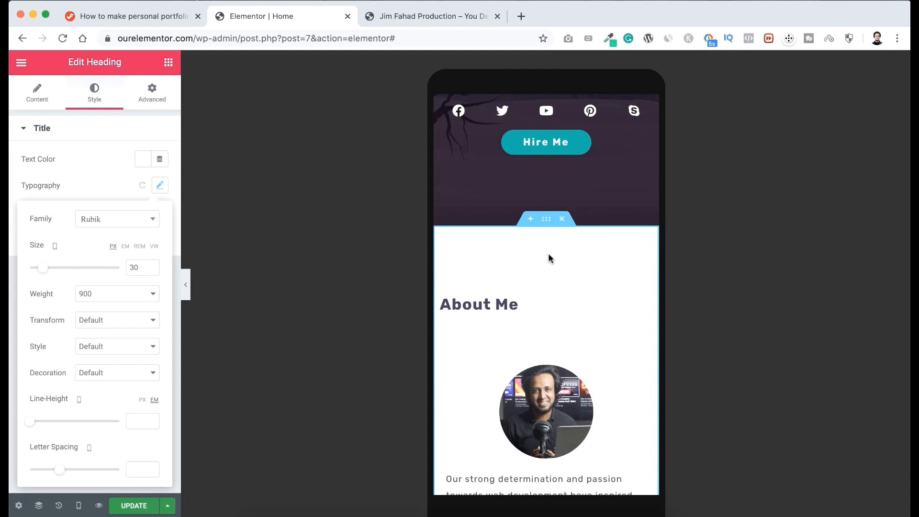
Set the About Me section's mobile padding to 50 px top and bottom, unlinked, with 0 px on both sides.
click(548, 223)
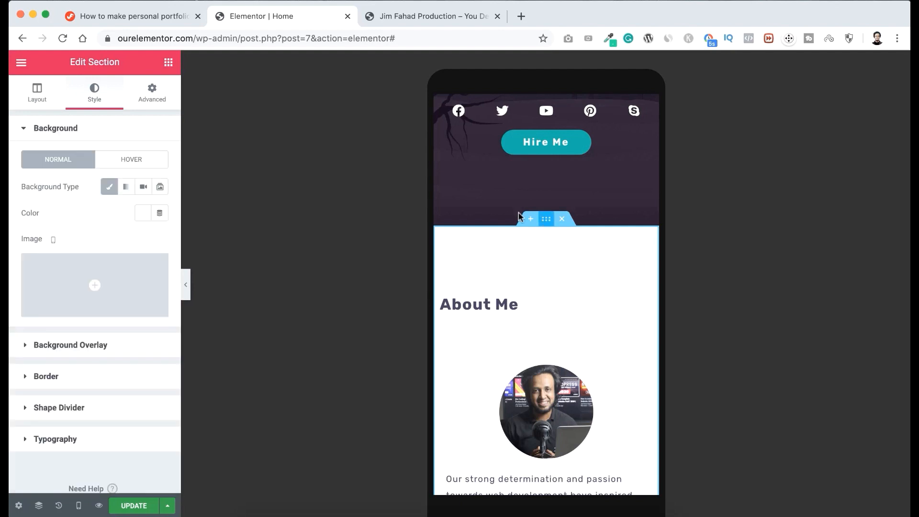
click(152, 96)
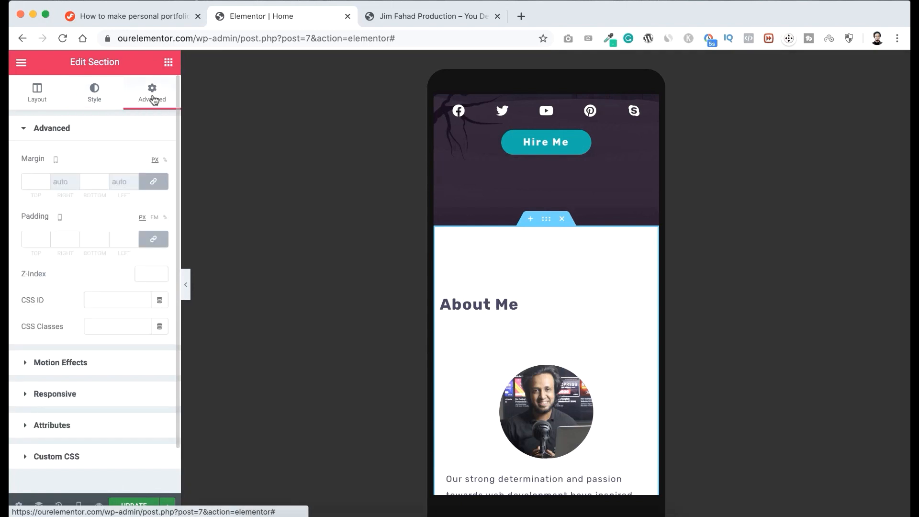
click(154, 239)
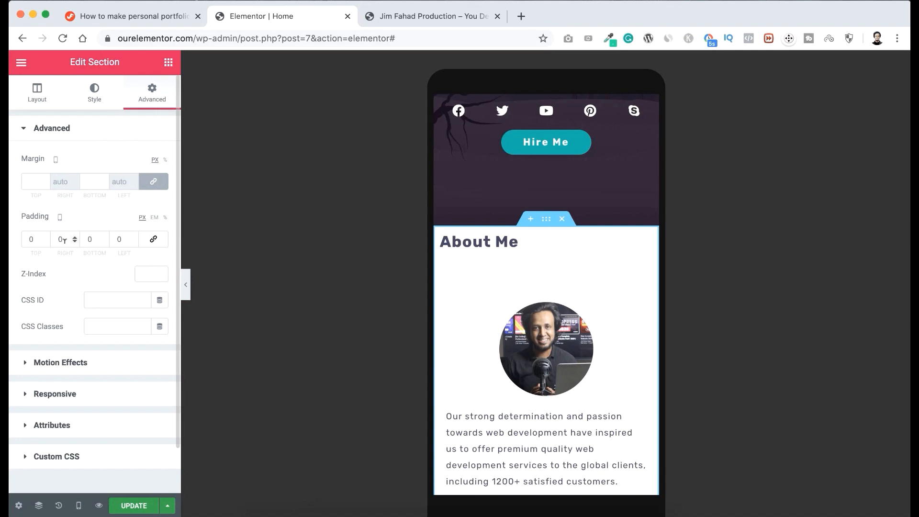
double_click(30, 238)
text(50)
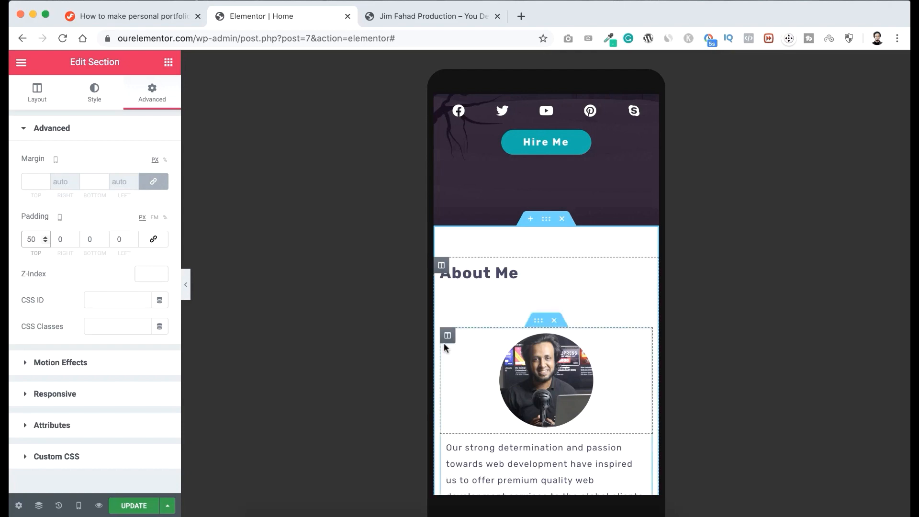
scroll(444, 343, down, 6)
scroll(444, 347, down, 10)
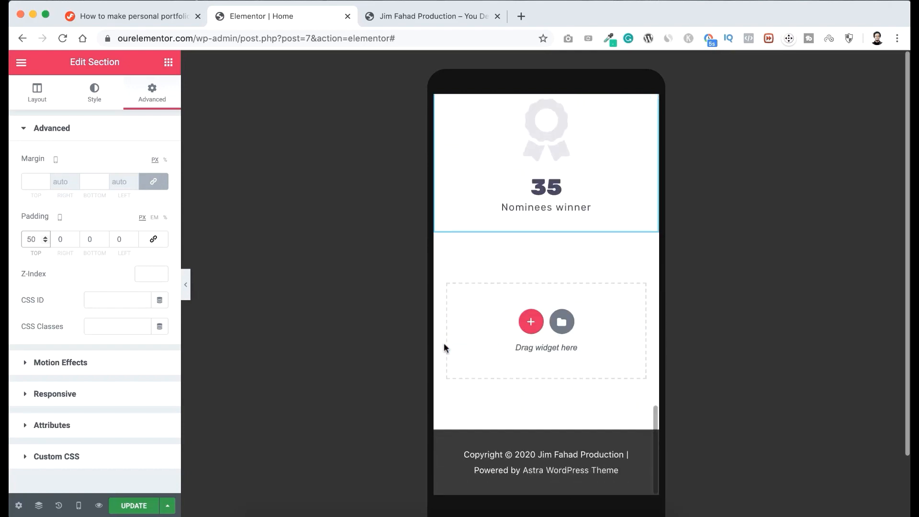
double_click(90, 239)
text(50)
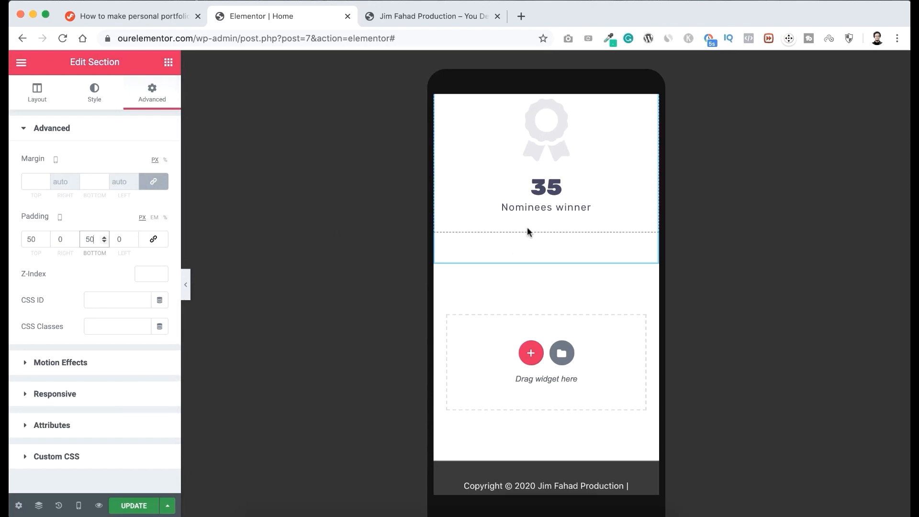
Set the mobile margin of the inner section holding the photo, text and skill bars to 25 px top and bottom, unlinked.
scroll(527, 229, up, 7)
scroll(528, 231, up, 5)
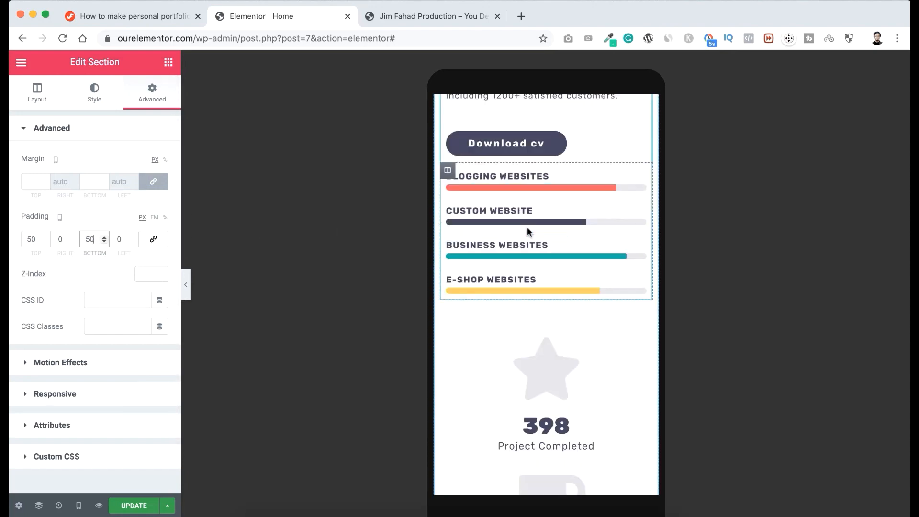
scroll(527, 228, up, 7)
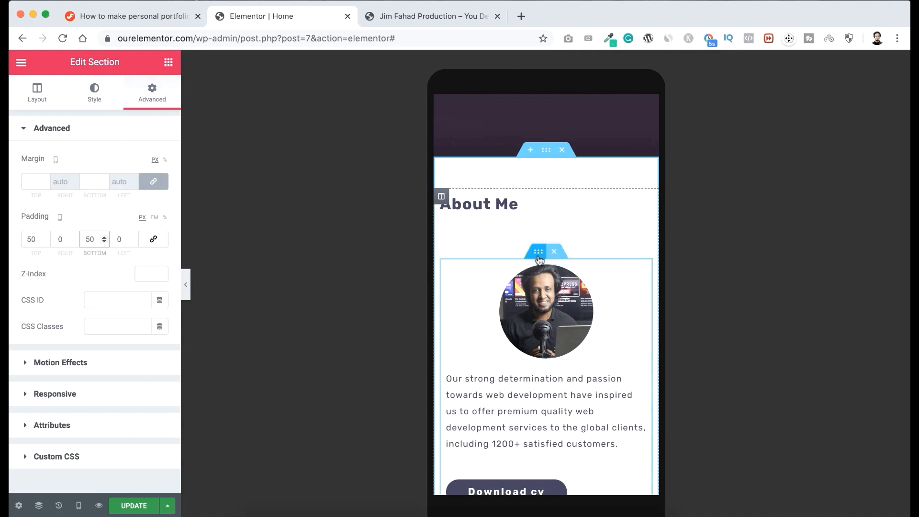
click(539, 252)
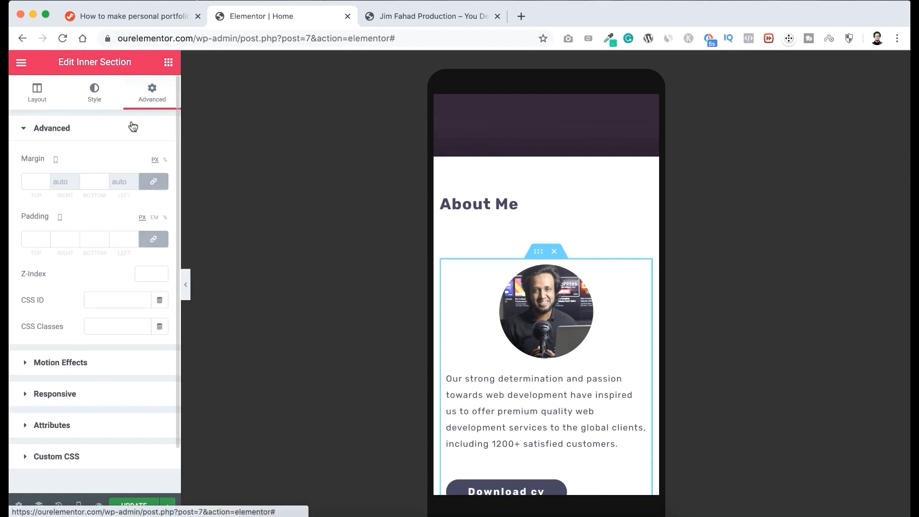
click(152, 182)
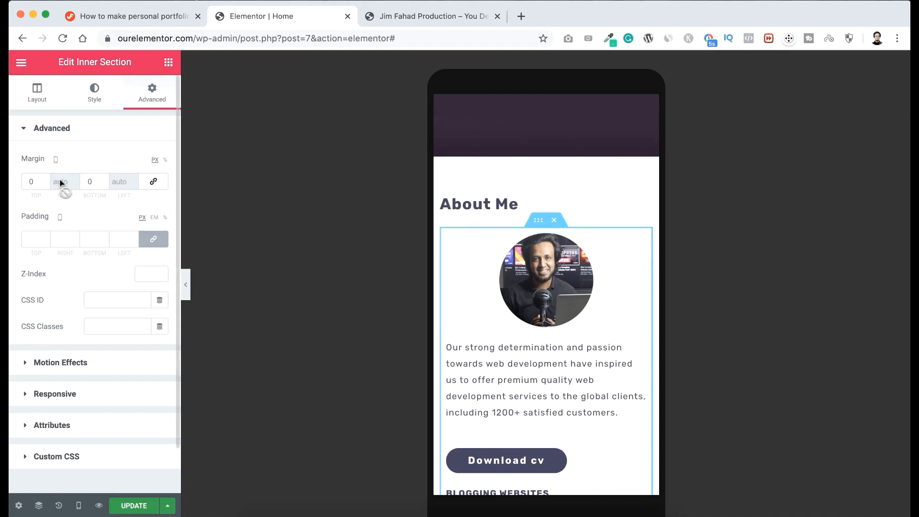
click(35, 180)
drag(35, 181, 23, 179)
text(25)
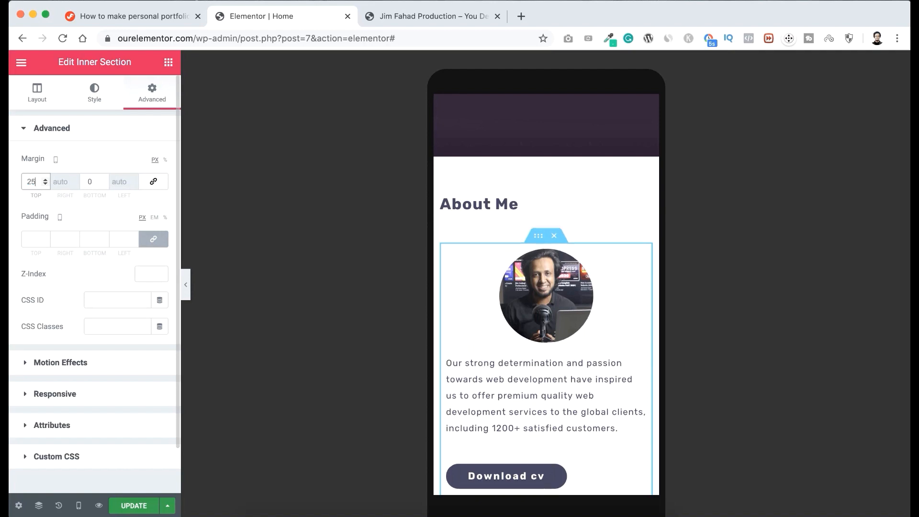
click(86, 181)
text(25)
scroll(504, 340, down, 5)
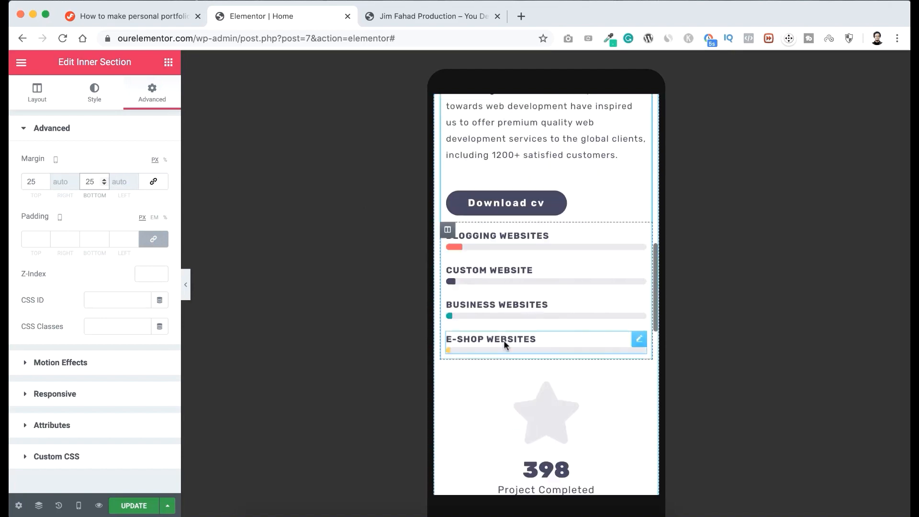
scroll(504, 340, down, 6)
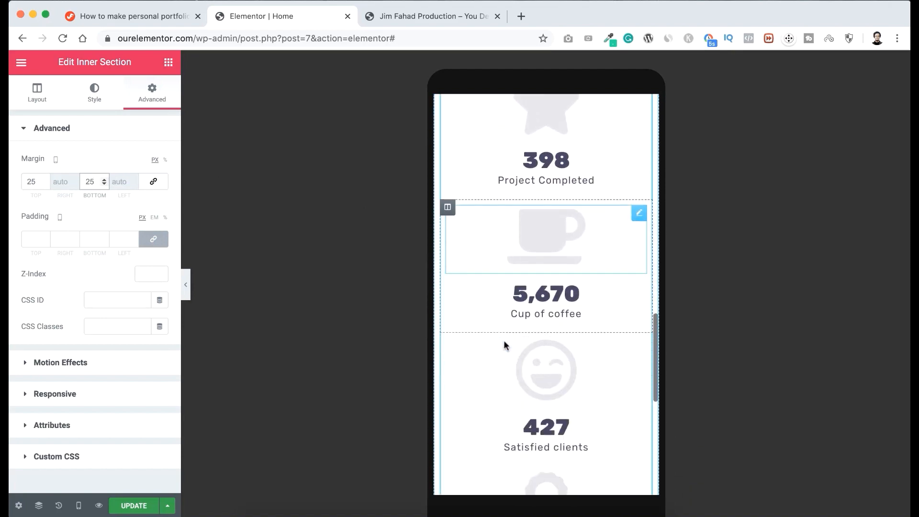
scroll(504, 340, down, 3)
Switch the responsive preview back to Desktop and update the page.
scroll(503, 340, up, 10)
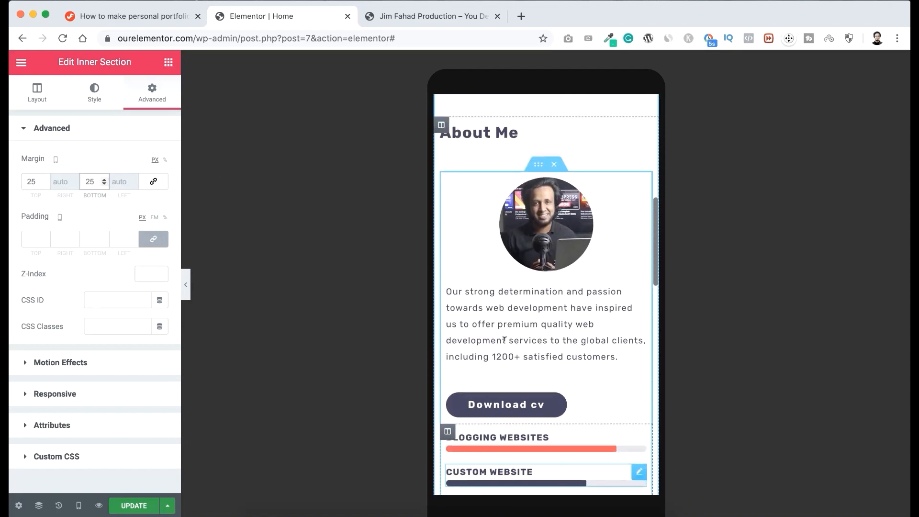
scroll(504, 340, up, 3)
mouse_move(78, 506)
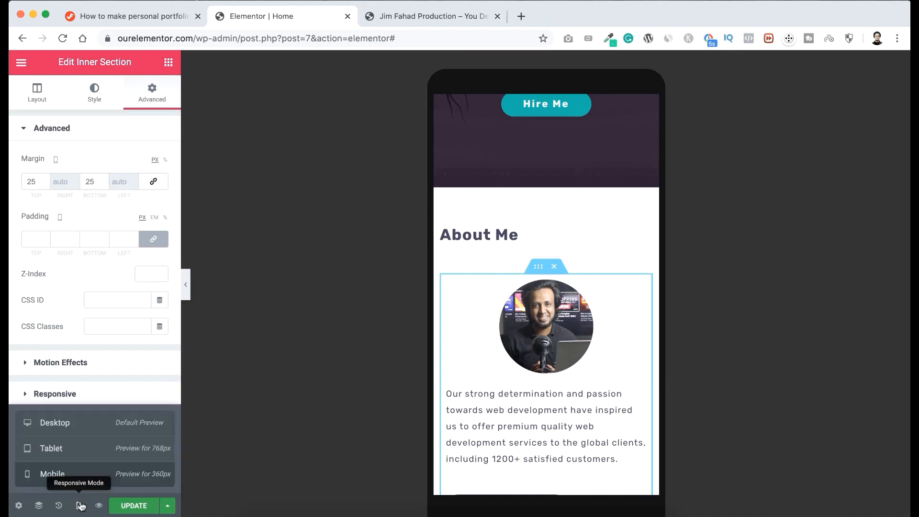
click(82, 427)
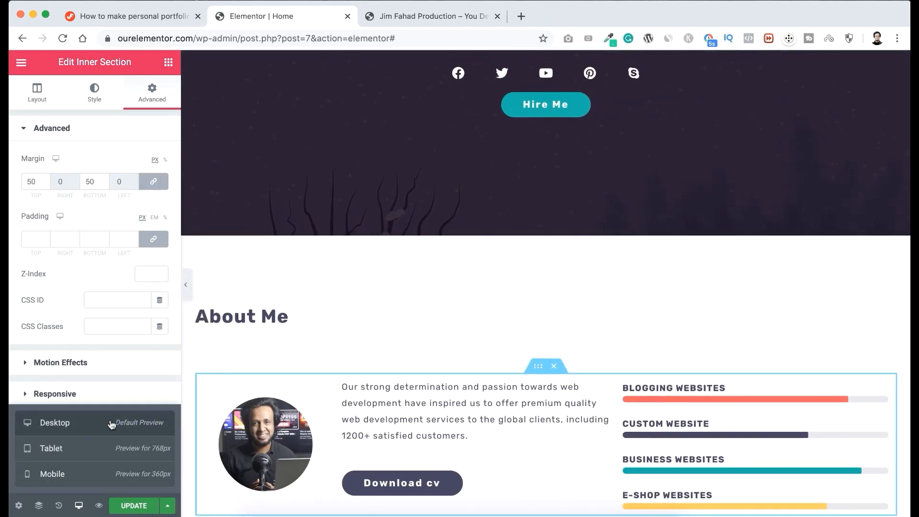
click(132, 507)
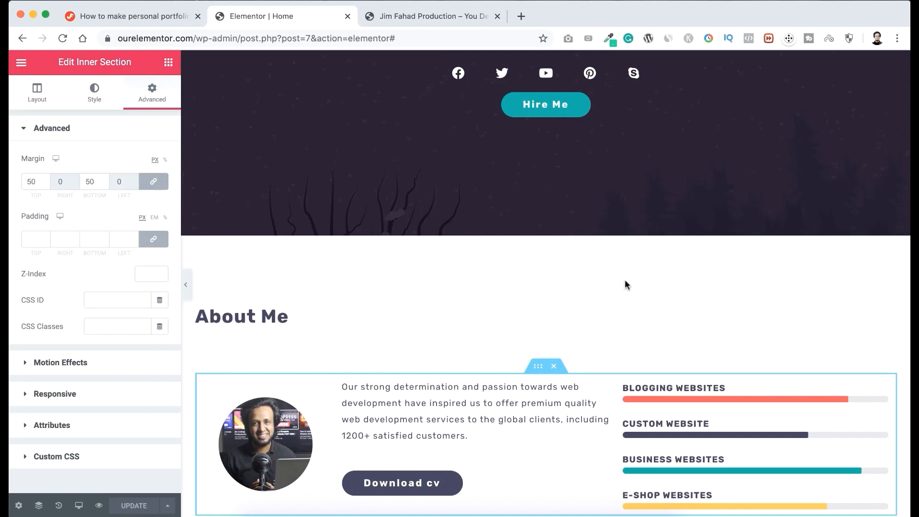
Examine the hero, About Me content and counter row in the desktop layout.
scroll(626, 285, down, 2)
scroll(626, 285, up, 6)
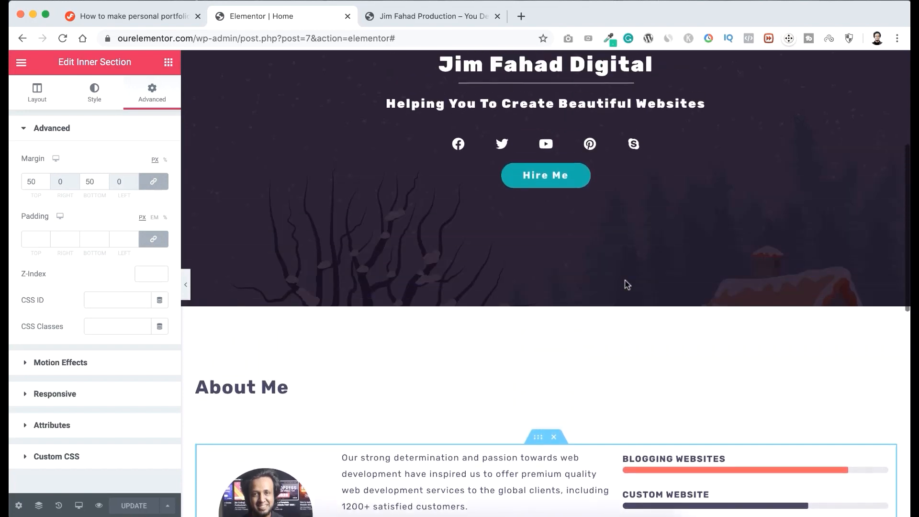
scroll(626, 287, up, 3)
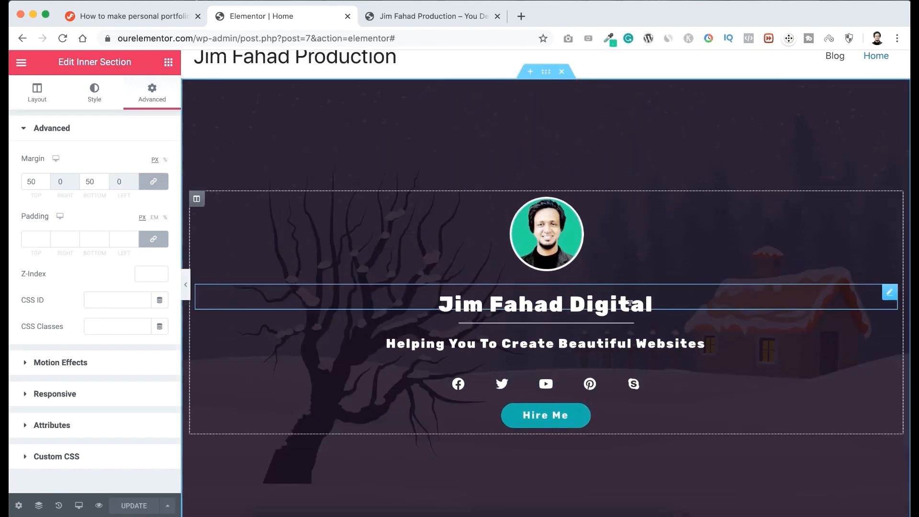
scroll(628, 288, down, 3)
scroll(630, 303, down, 8)
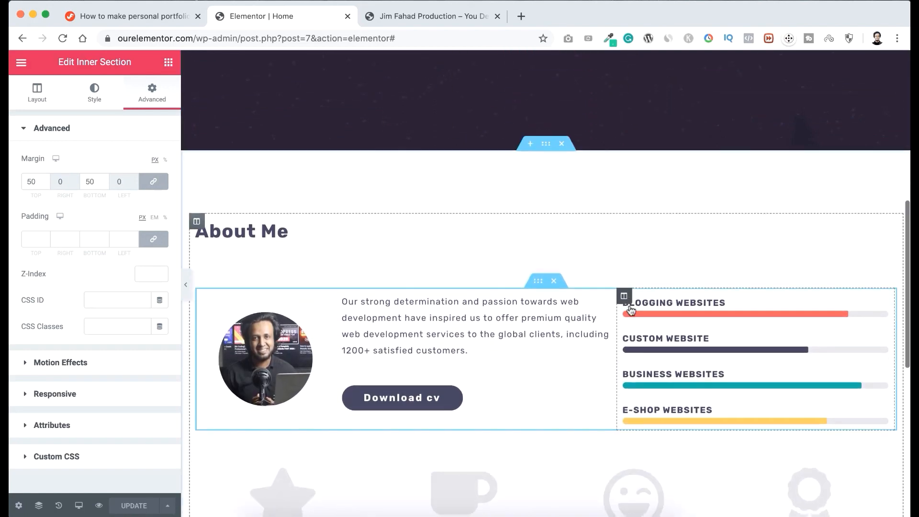
scroll(630, 309, down, 1)
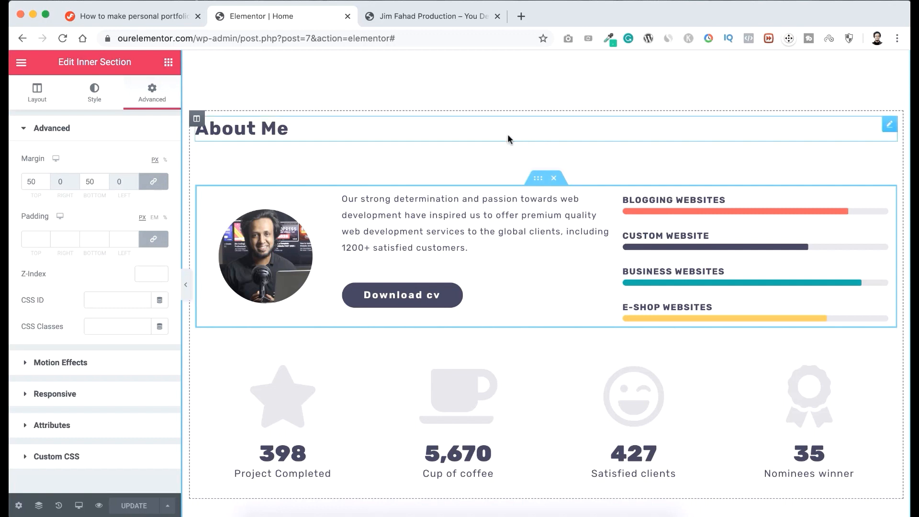
Delete the About Me section and the hero section to empty the page canvas.
scroll(508, 135, up, 5)
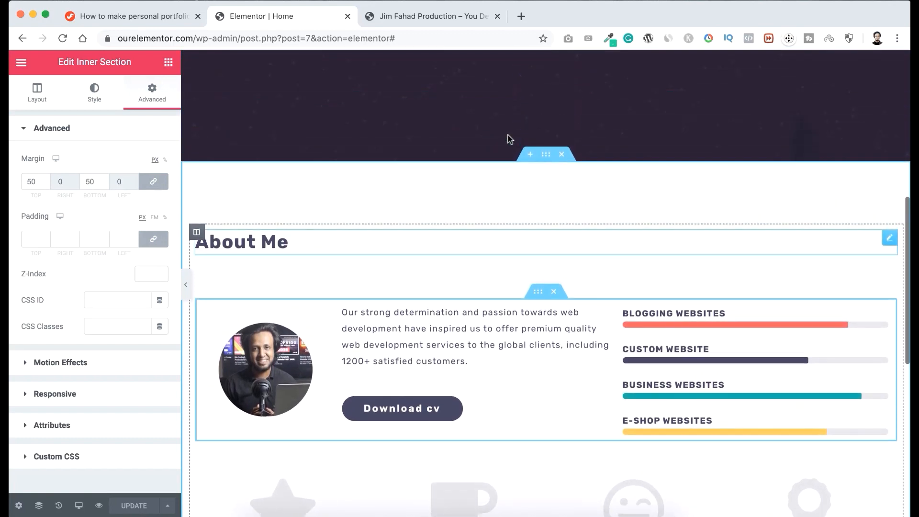
click(563, 157)
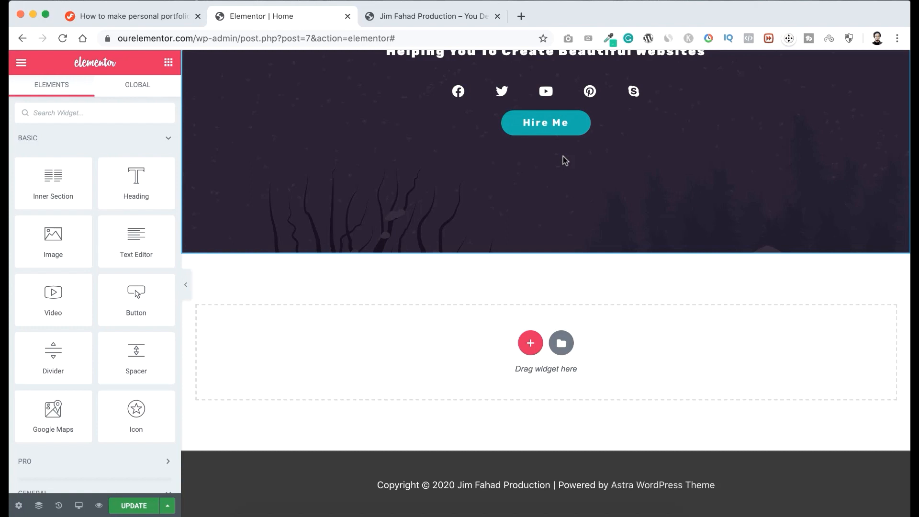
scroll(565, 160, up, 6)
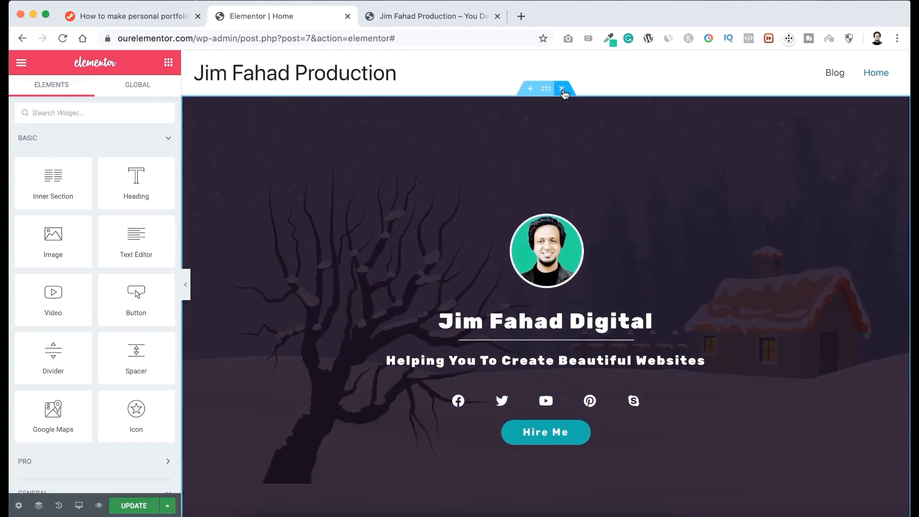
click(563, 89)
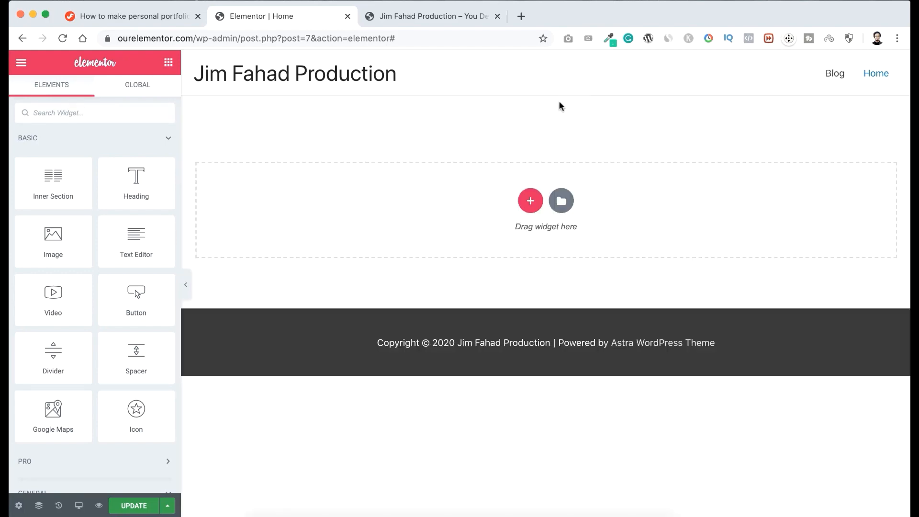
Look into the TEMPLATES folder inside Tutorial 9 Images for the template file, and return to the Elementor editor.
click(162, 17)
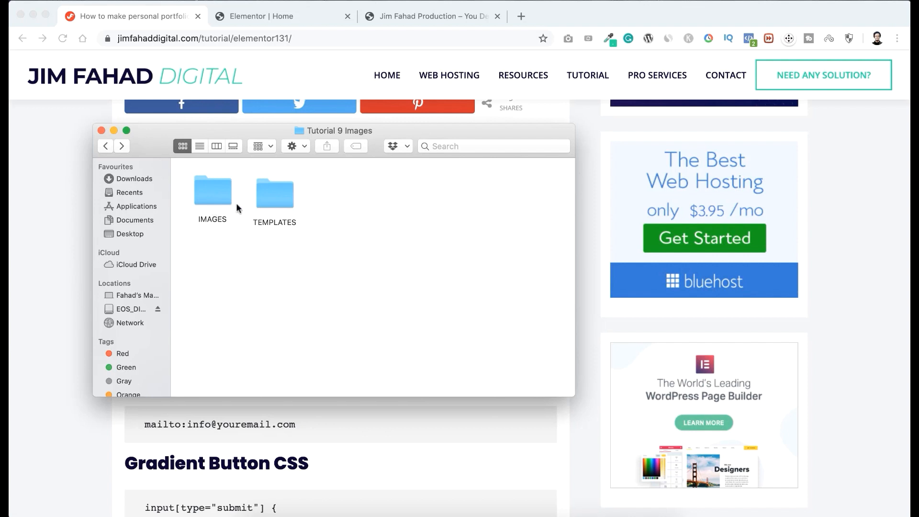
double_click(273, 198)
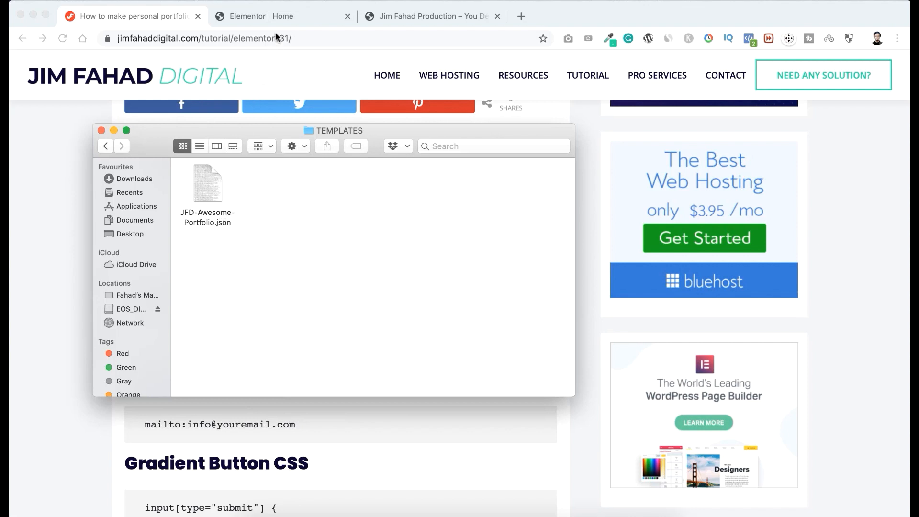
click(286, 15)
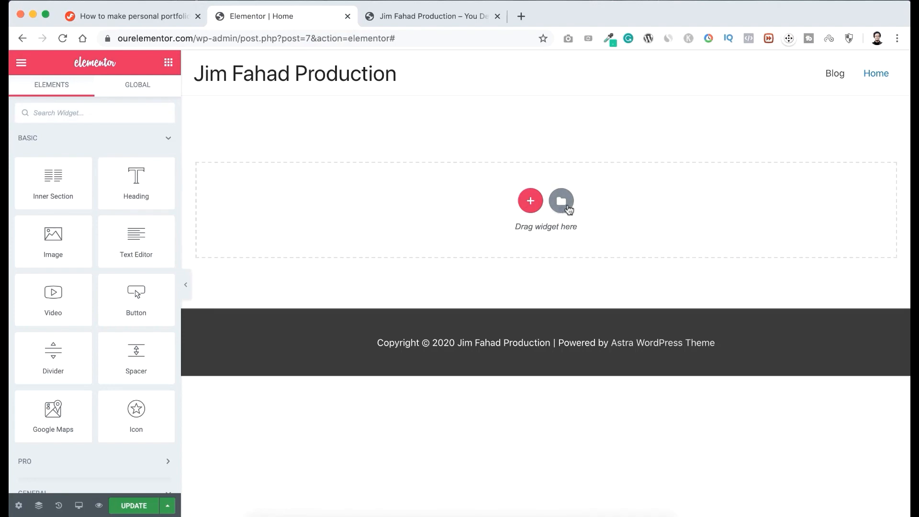
Import the template file JFD-Awesome-Portfolio.json from the TEMPLATES folder into the My Templates library.
click(561, 203)
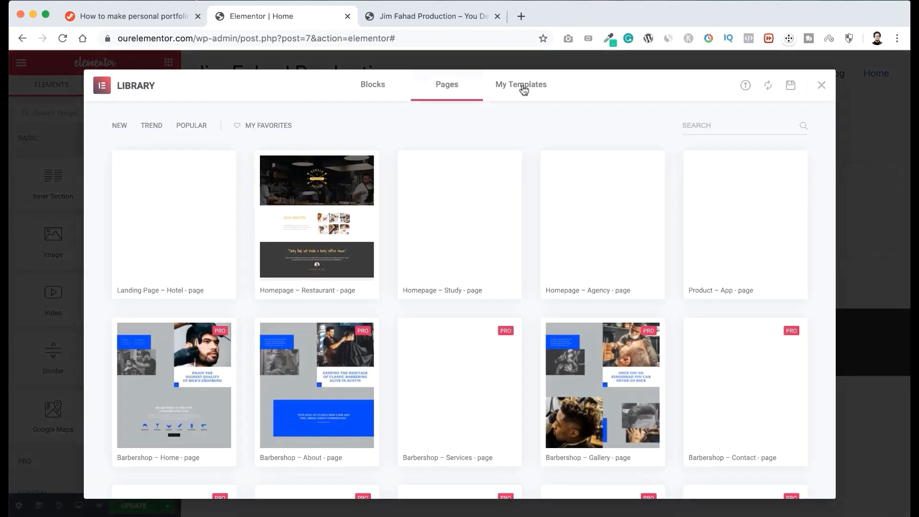
click(524, 90)
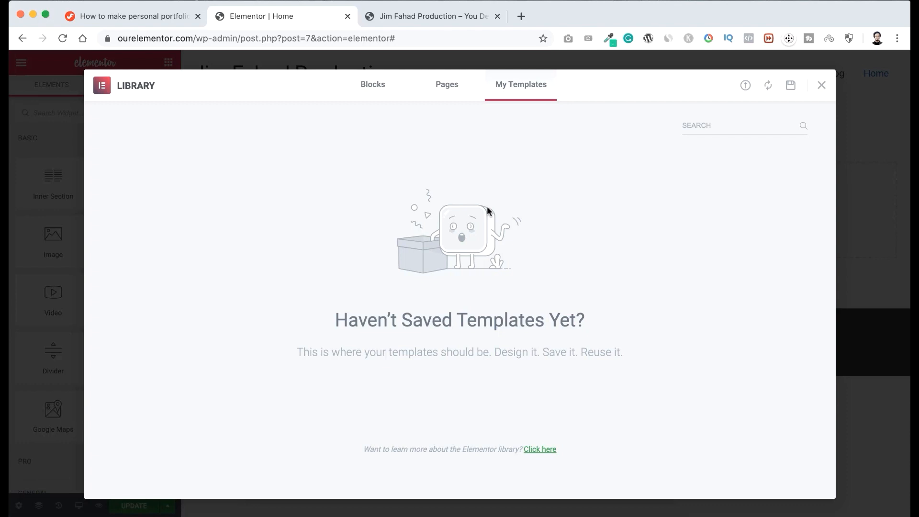
click(746, 86)
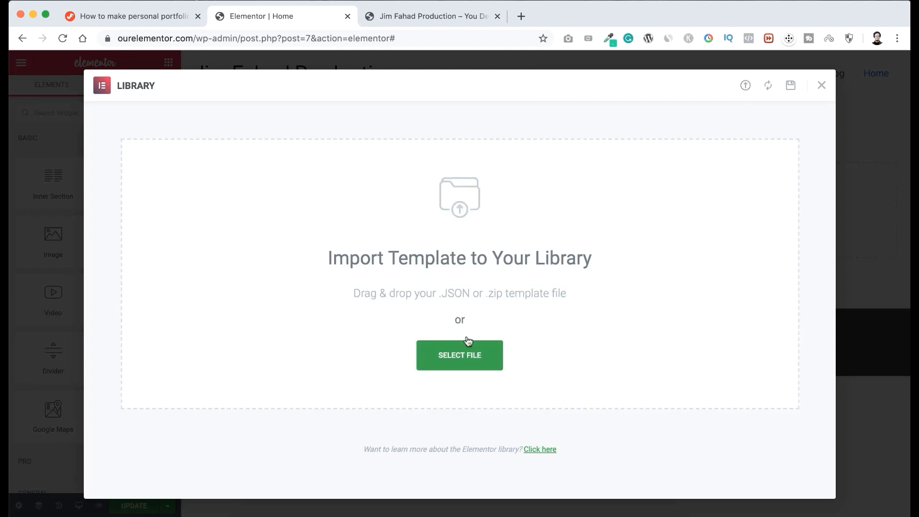
click(474, 356)
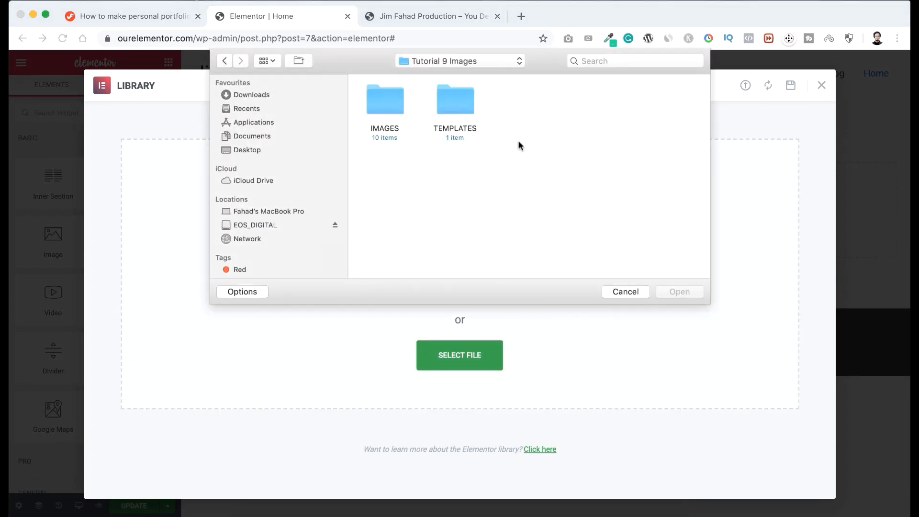
double_click(459, 100)
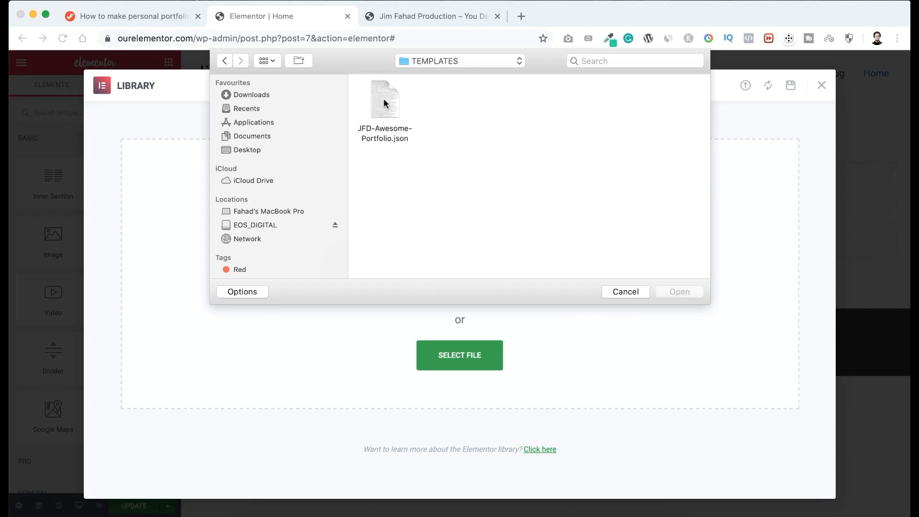
click(384, 99)
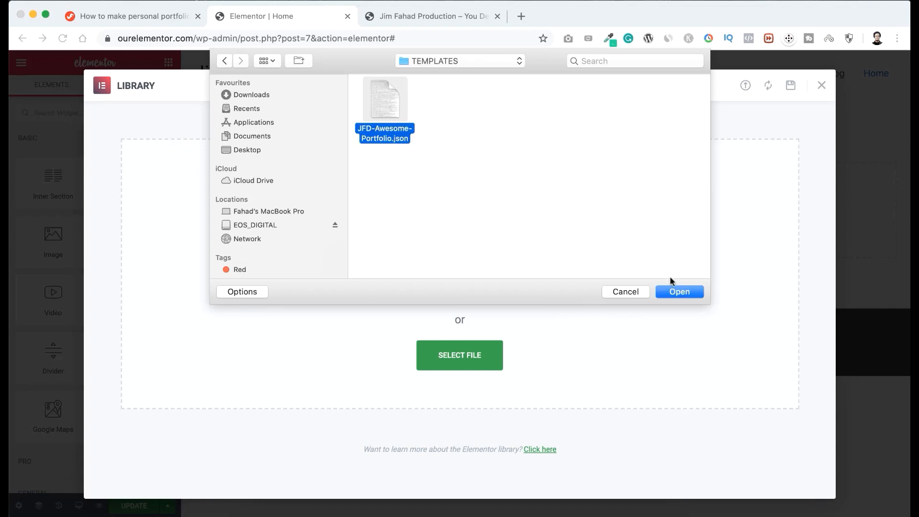
click(677, 294)
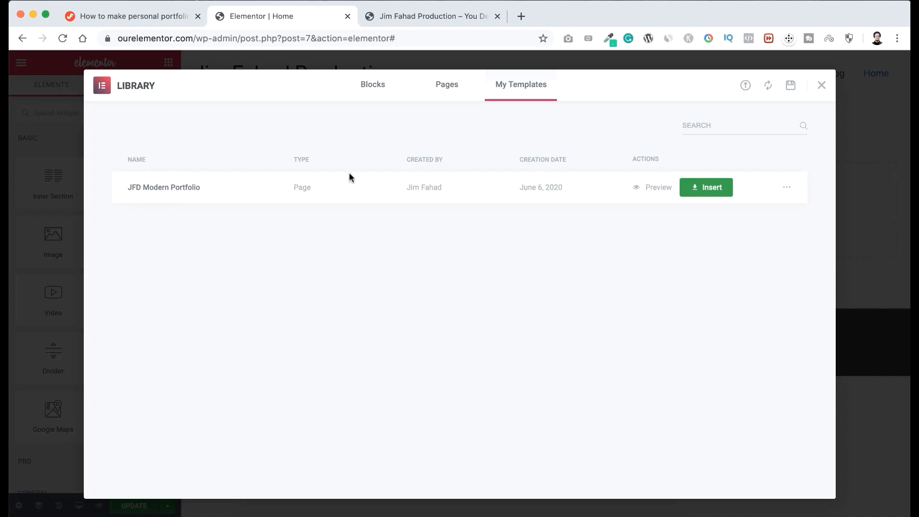
Insert the JFD Modern Portfolio template into the home page, importing its document settings as well.
click(707, 190)
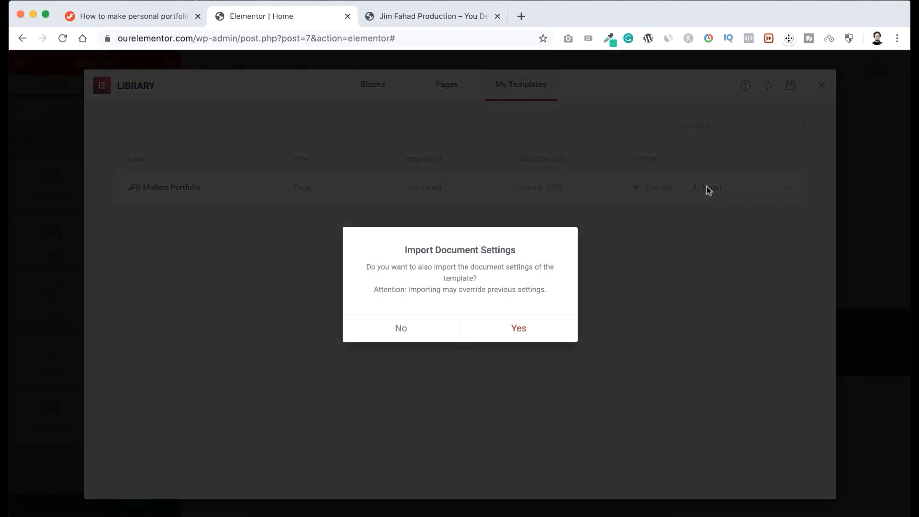
click(521, 328)
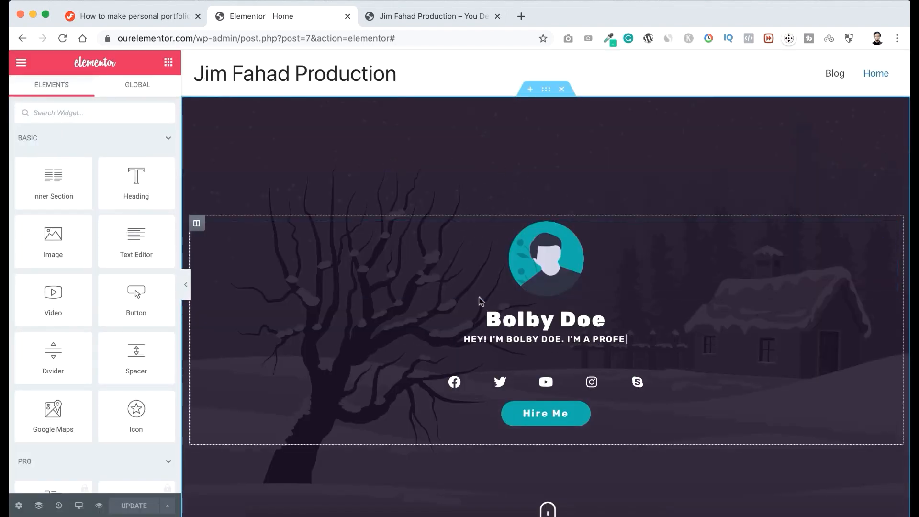
Examine the inserted template from the hero through the counters, Services, Experience, Recent works and Pricing Plans sections, and return to the hero.
scroll(476, 287, down, 5)
scroll(475, 292, down, 10)
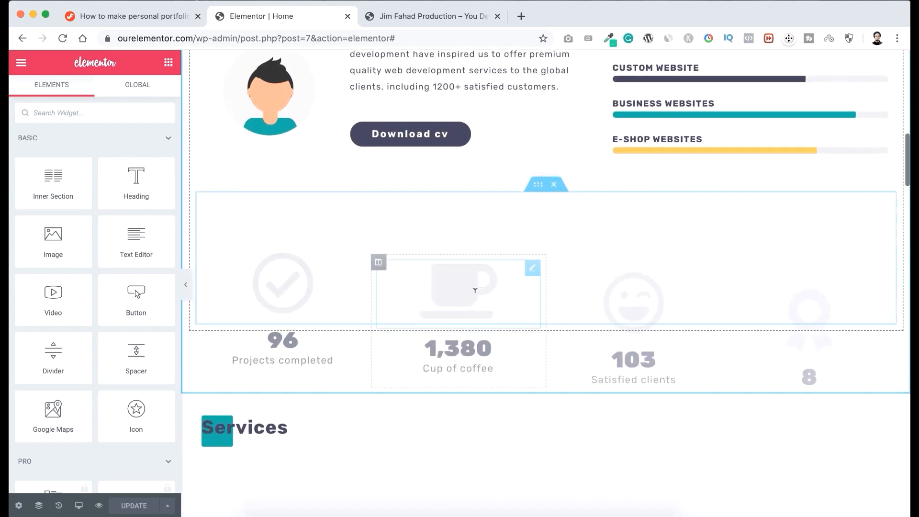
scroll(475, 295, down, 10)
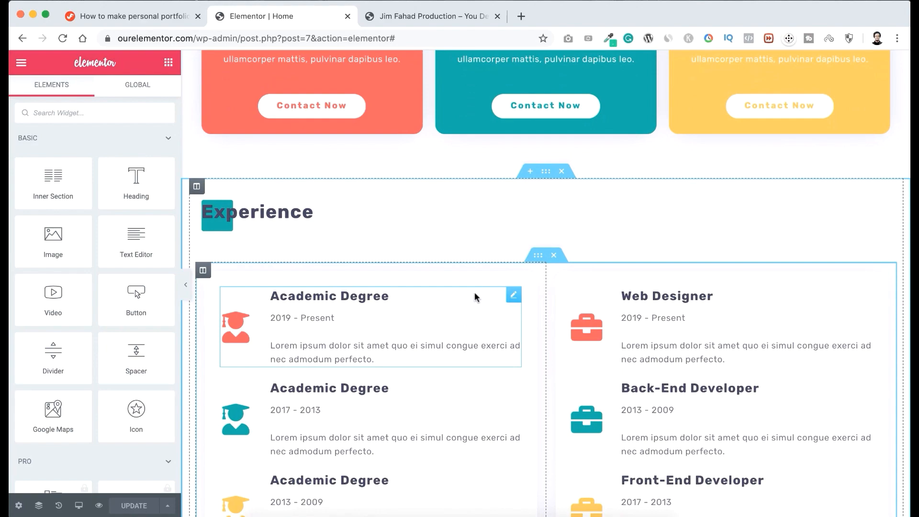
scroll(475, 297, down, 6)
scroll(475, 297, down, 11)
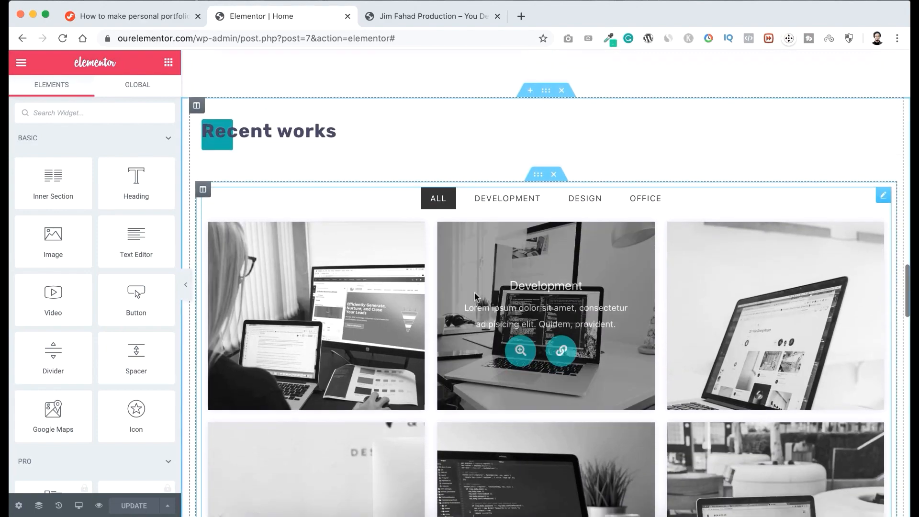
scroll(476, 296, down, 8)
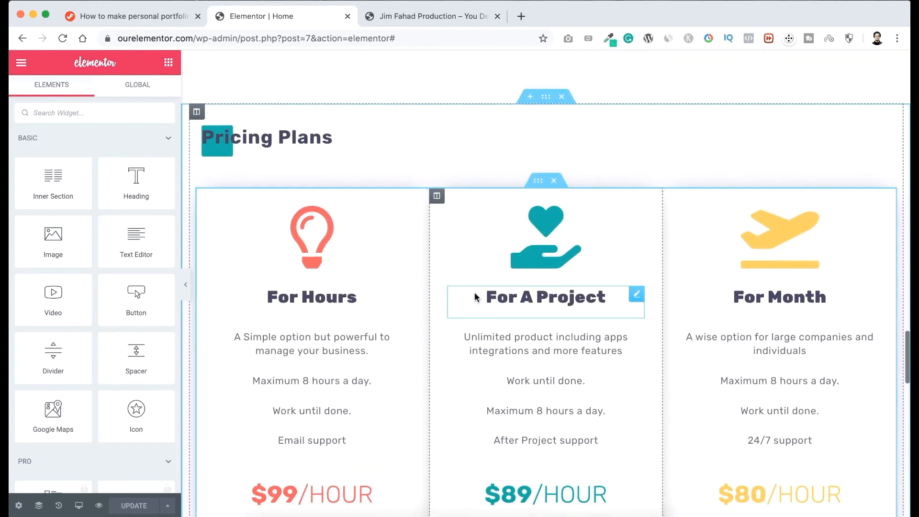
scroll(475, 296, up, 20)
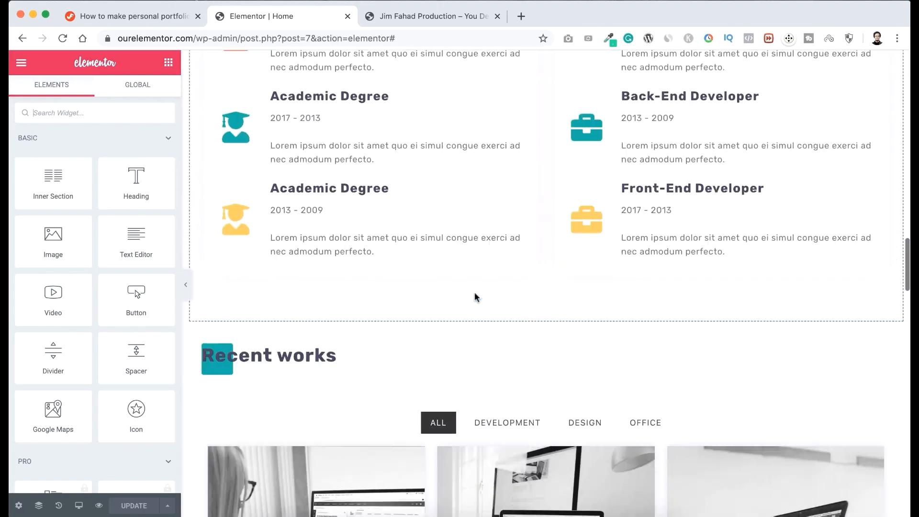
scroll(475, 297, up, 20)
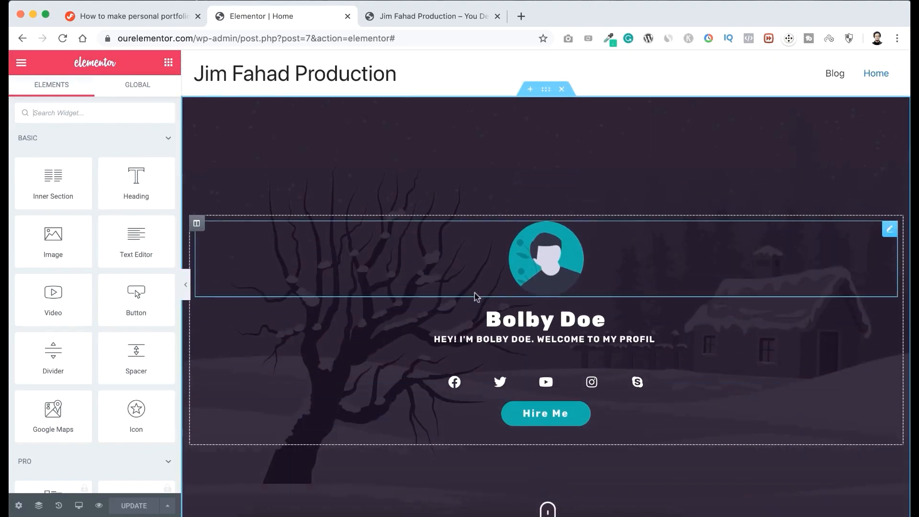
text(EY! I'M BOLBY DOE.)
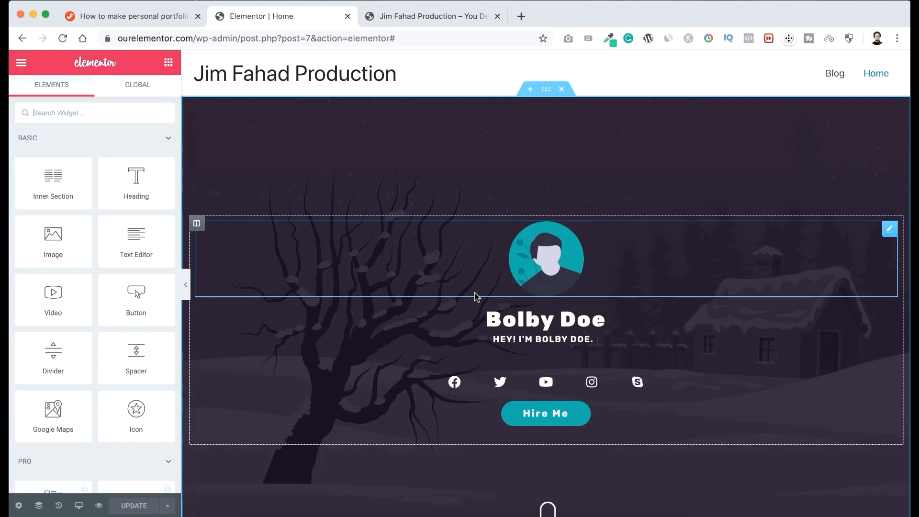
Replace the hero's avatar image with the round portrait photo on a green background from the media library.
scroll(475, 297, down, 2)
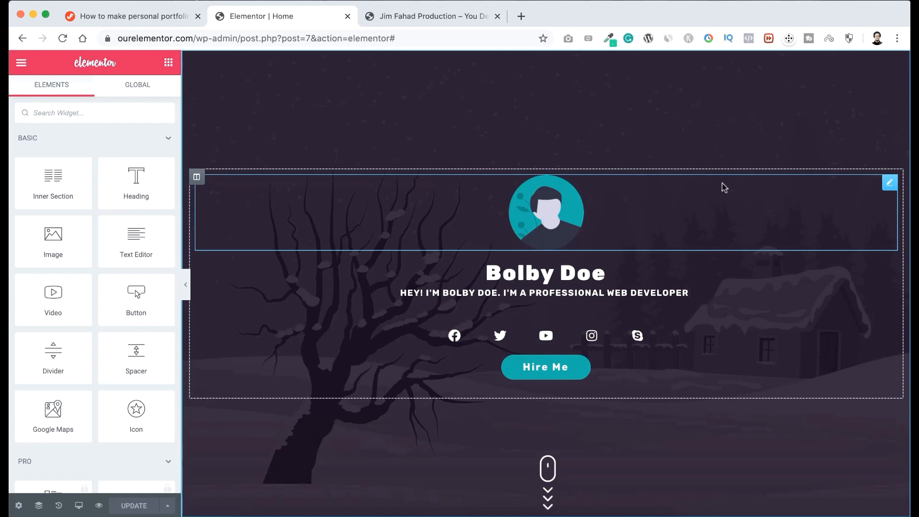
click(890, 183)
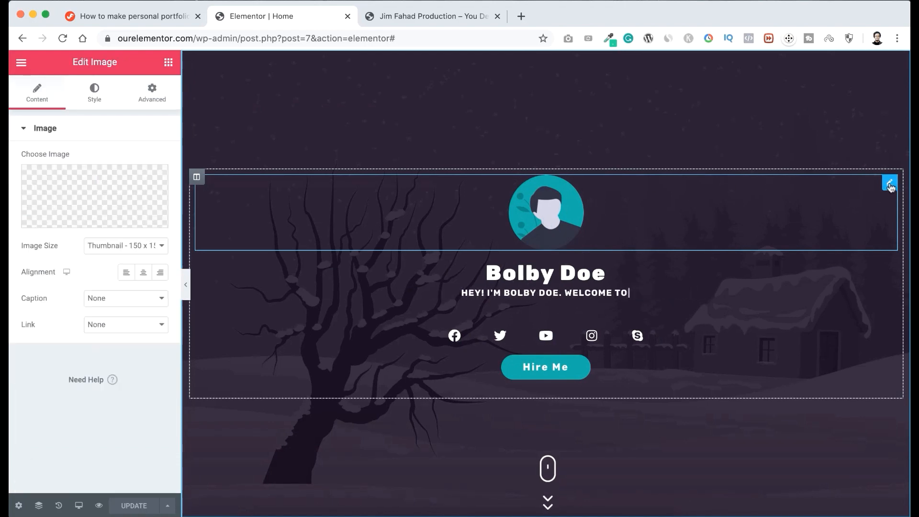
click(113, 192)
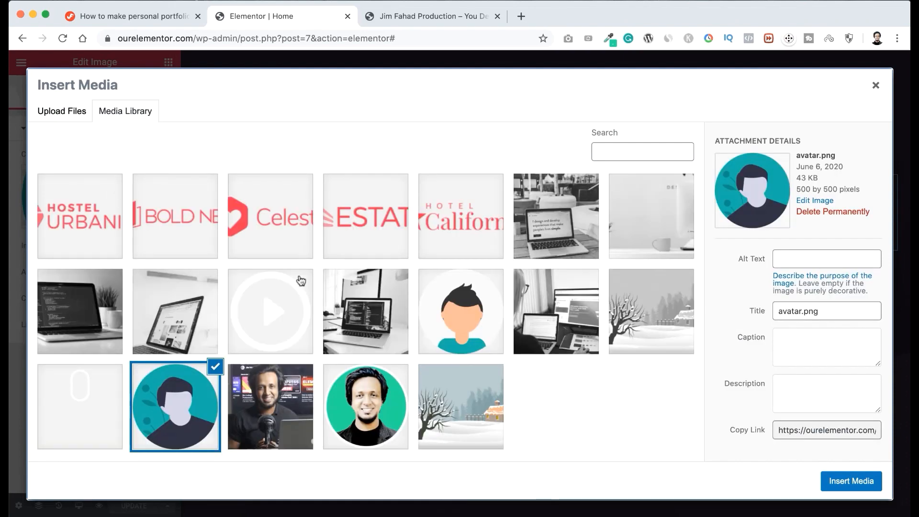
click(374, 403)
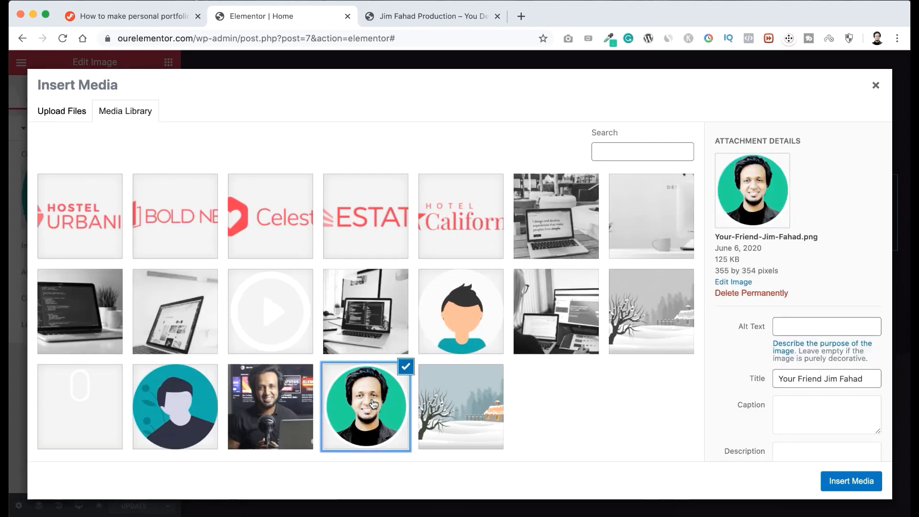
click(833, 483)
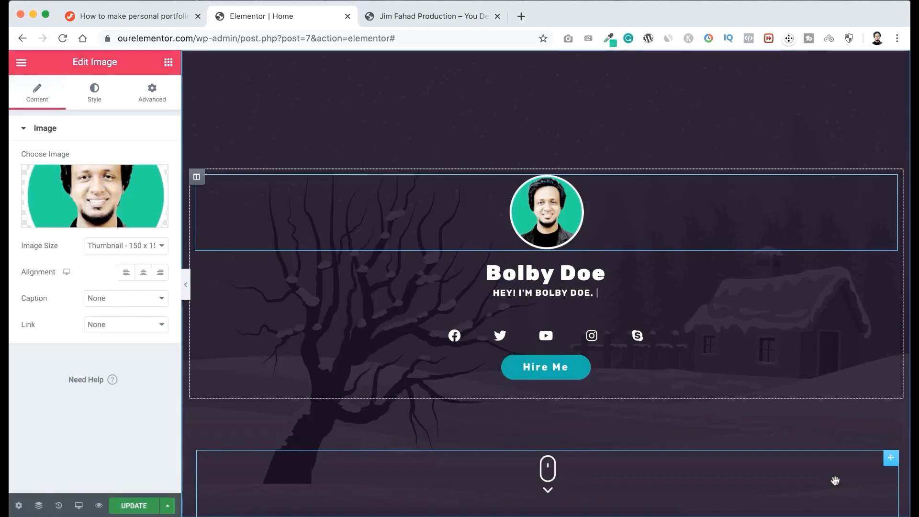
Replace the placeholder name in the hero heading with the site owner's full name.
click(534, 274)
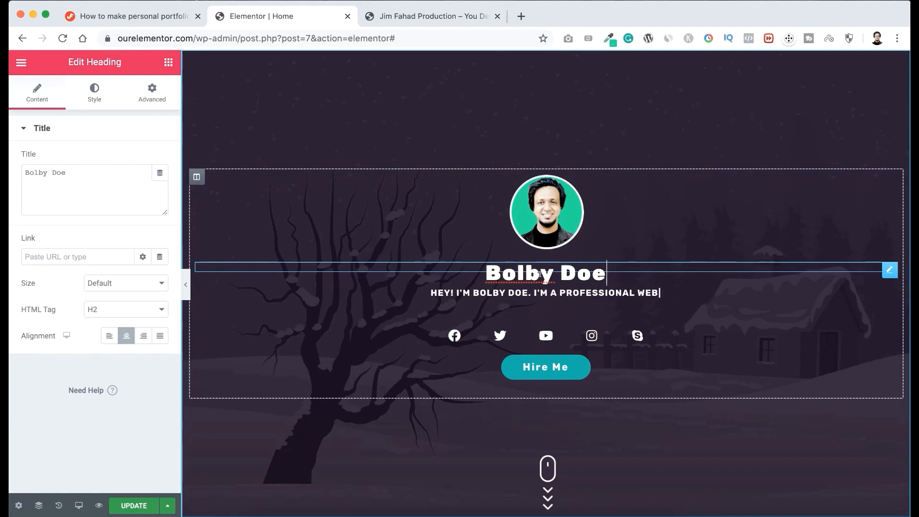
triple_click(539, 274)
text(Ji)
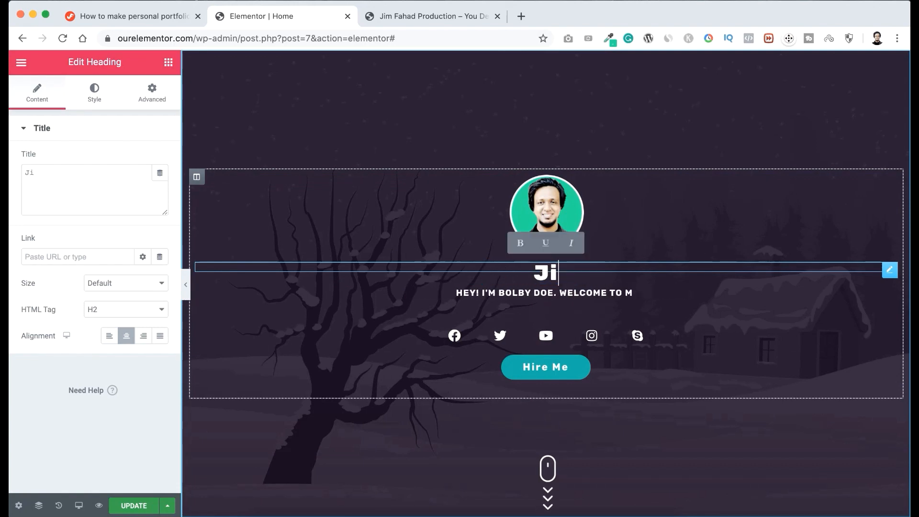
text(m Fahad)
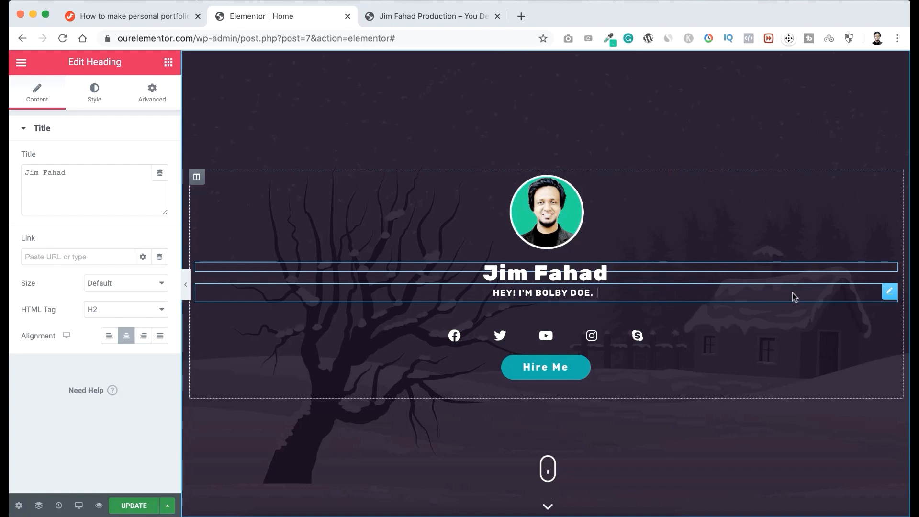
Replace the placeholder name in the Fancy Text prefix below the heading with the site owner's full name.
click(890, 293)
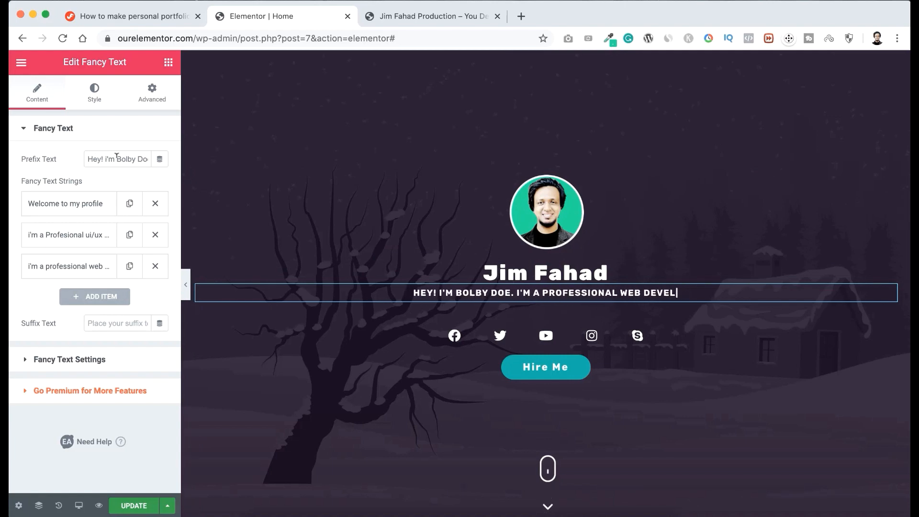
drag(116, 157, 150, 159)
text(Jim)
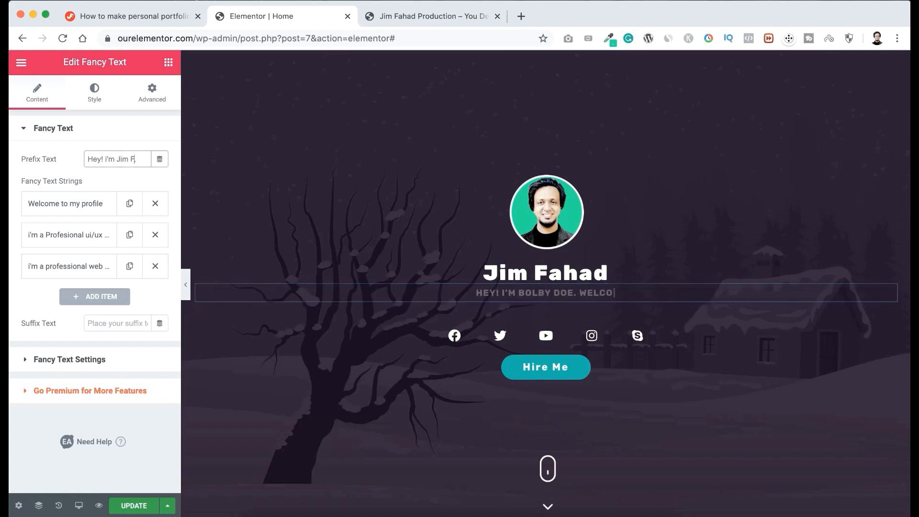
text( Fahad)
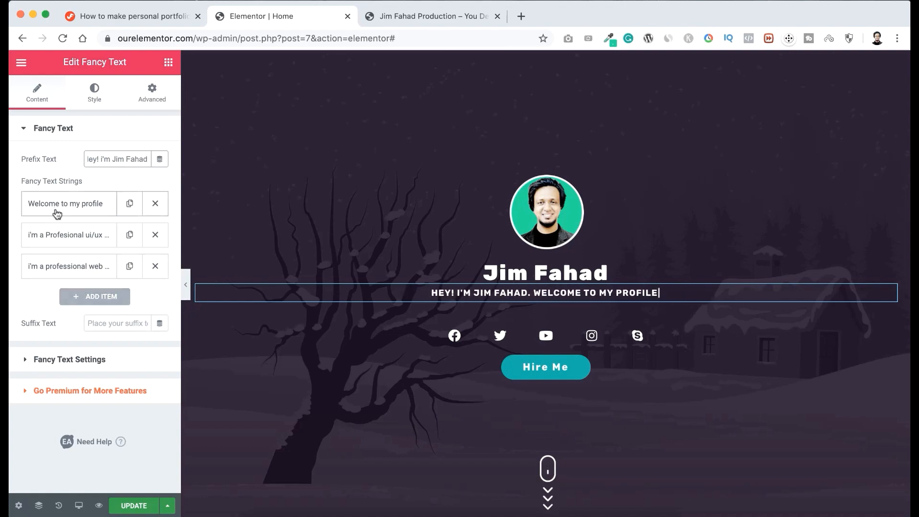
Change the second Fancy Text string to "i'm a Profesional Web Developer".
click(71, 213)
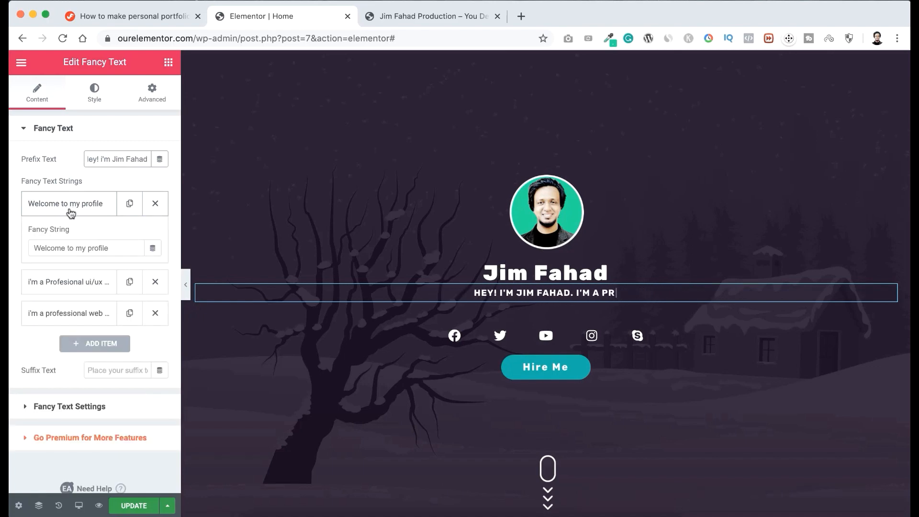
click(62, 286)
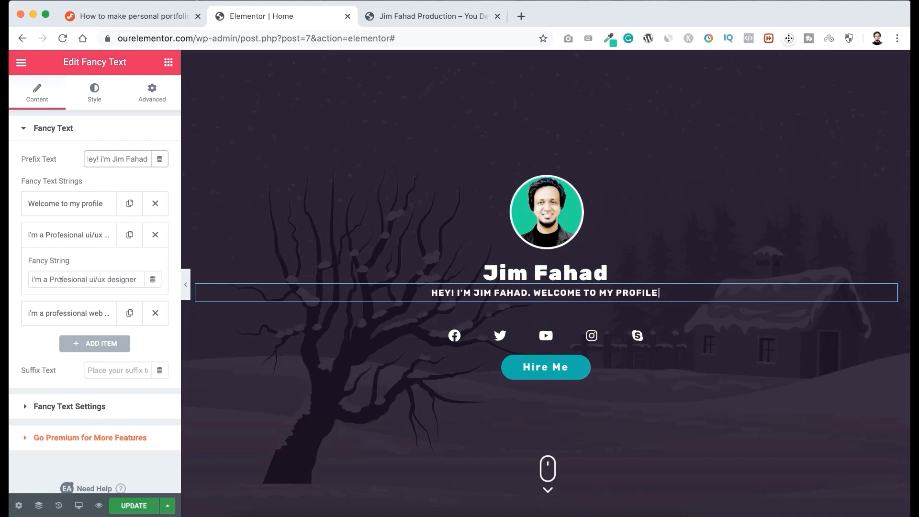
click(99, 278)
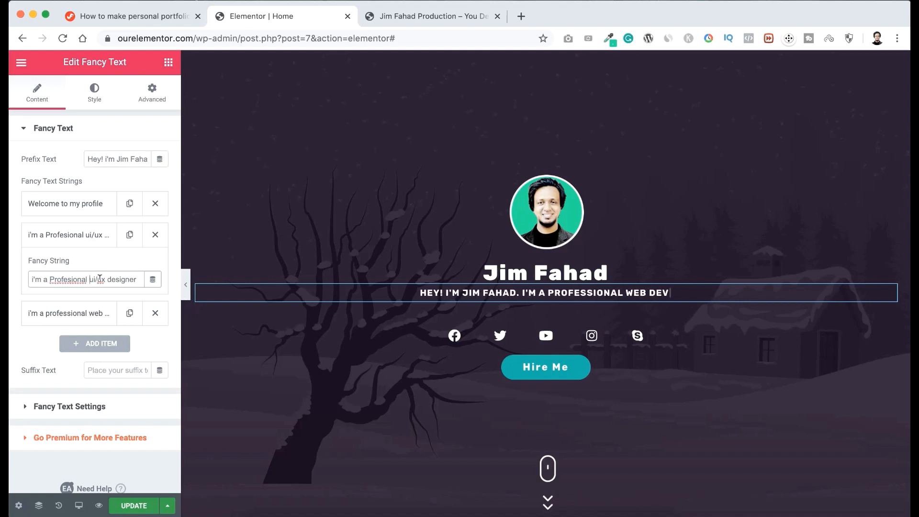
drag(90, 279, 150, 282)
text(We)
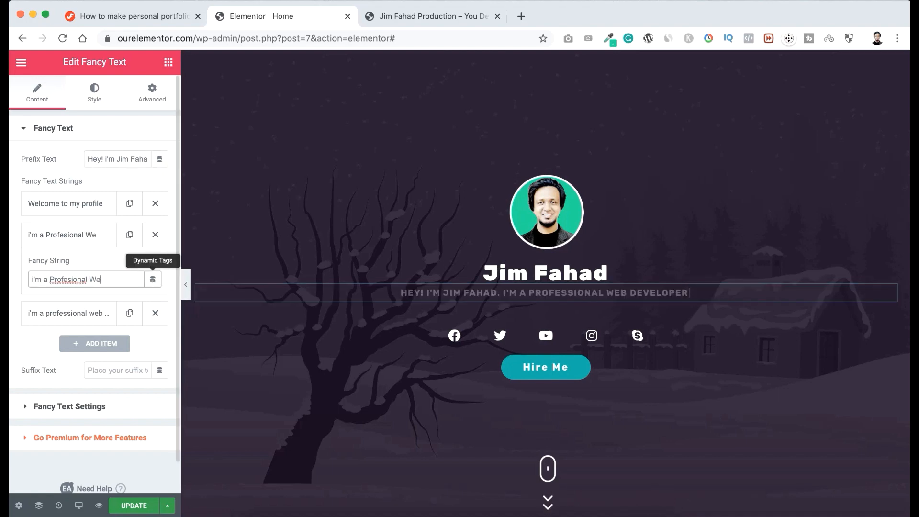
text(b Developer)
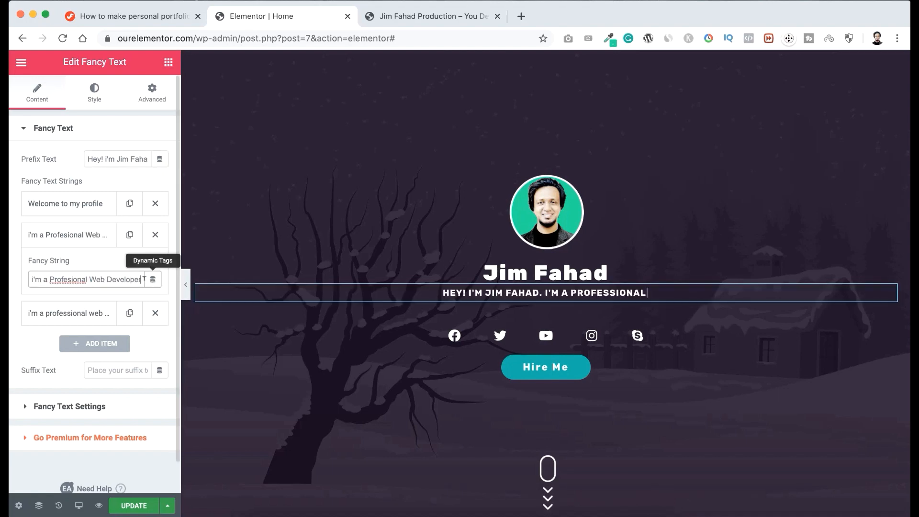
Change the third Fancy Text string to "i love to share my knowledge".
click(83, 314)
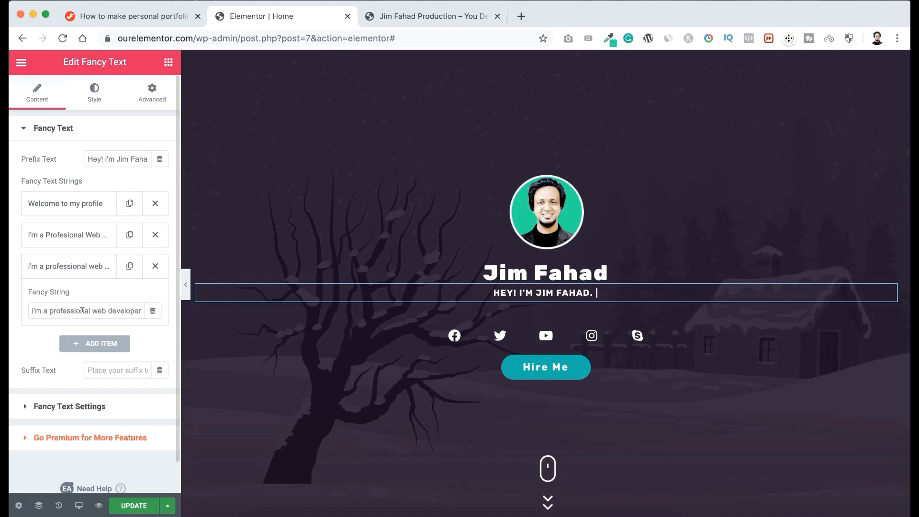
triple_click(82, 310)
text(i love to share m)
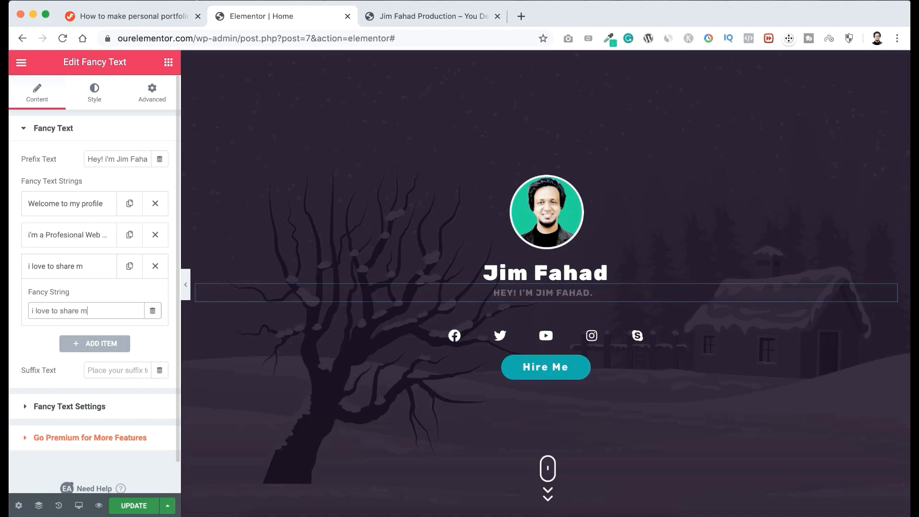
text(y knowledge)
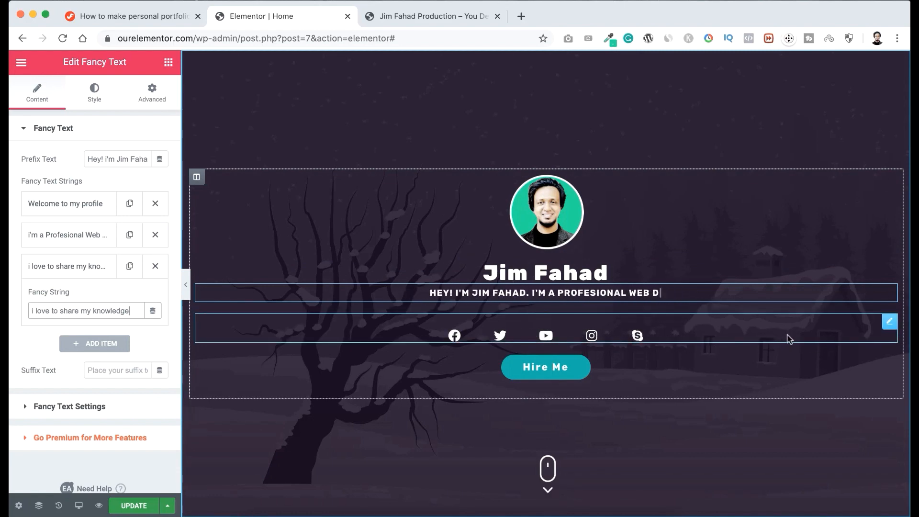
Paste the owner's Facebook page address as the hero's Facebook icon link, and open the Twitter and Youtube icon settings.
click(890, 322)
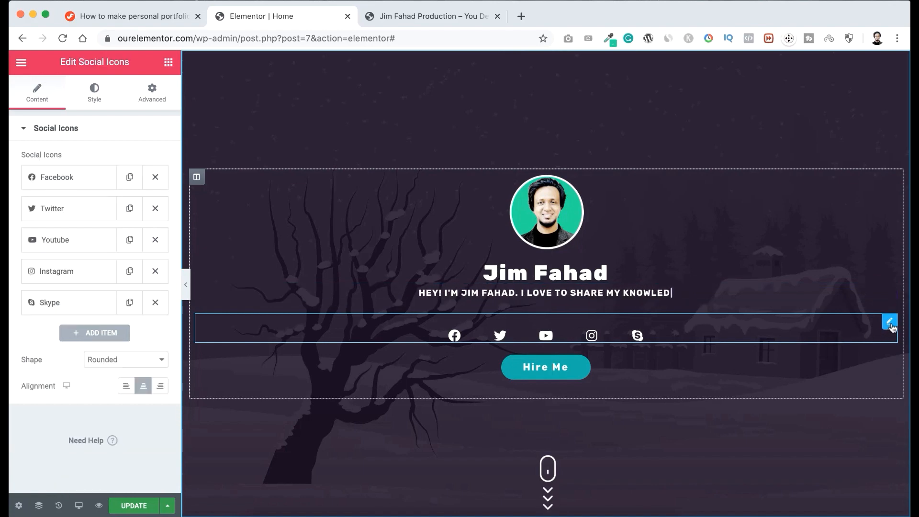
click(64, 187)
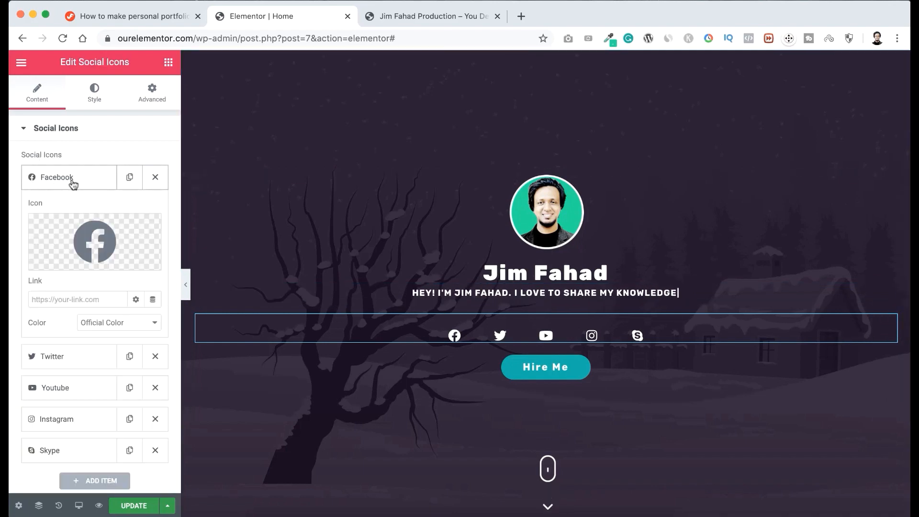
click(52, 296)
key(super+v)
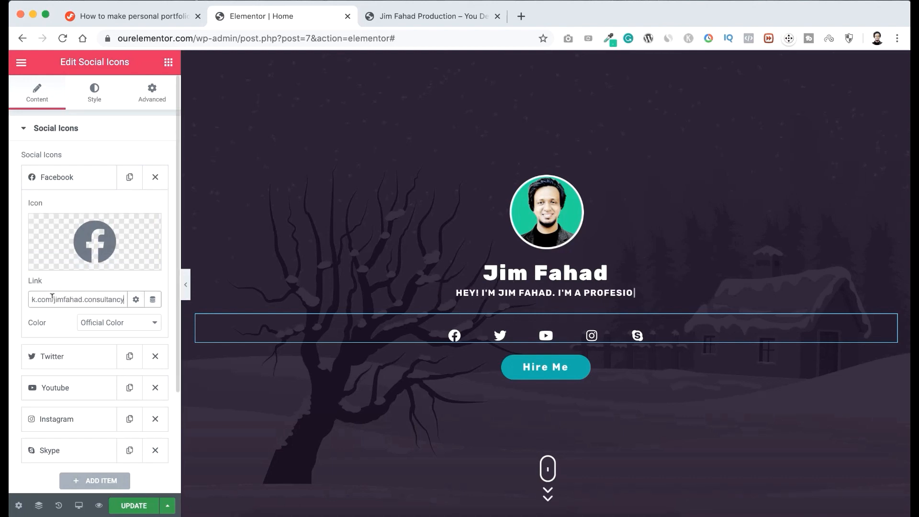
click(72, 358)
click(64, 387)
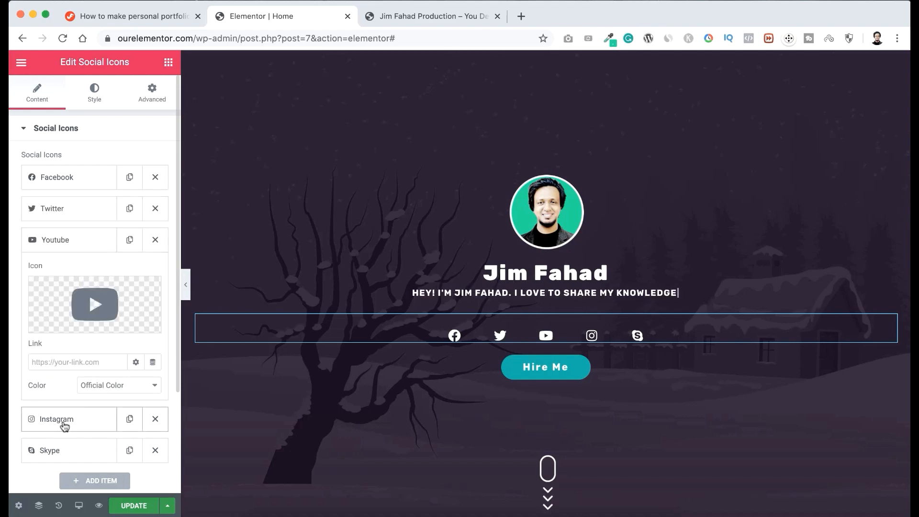
Check the hero's Hire Me button and follow the mouse-shaped scroll link to the About Me section.
scroll(494, 409, down, 2)
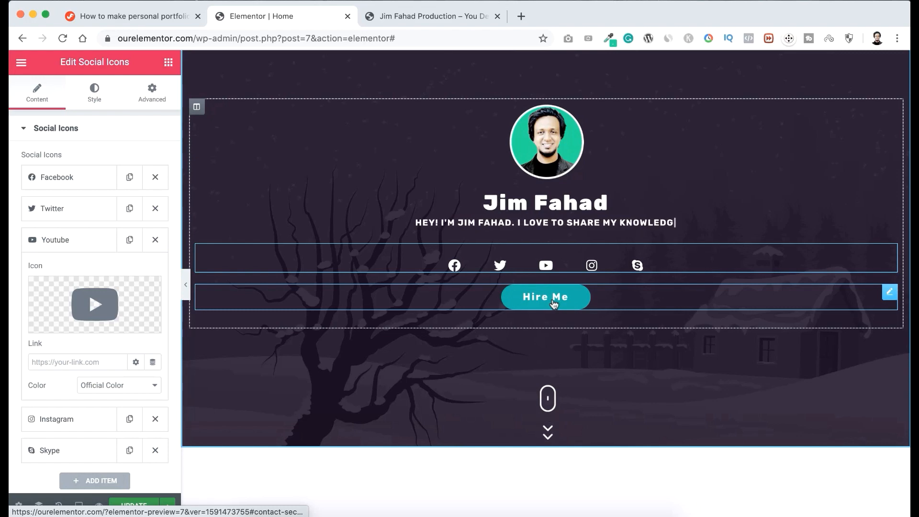
scroll(560, 378, down, 2)
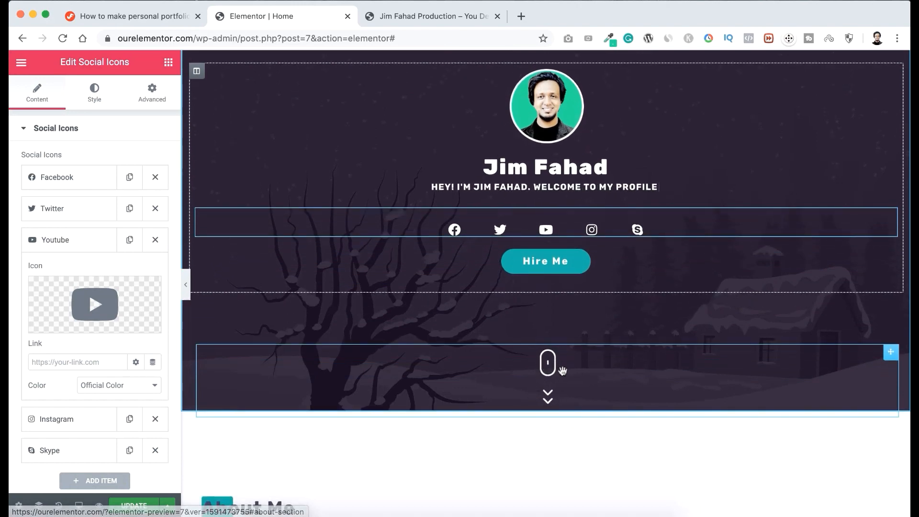
click(549, 370)
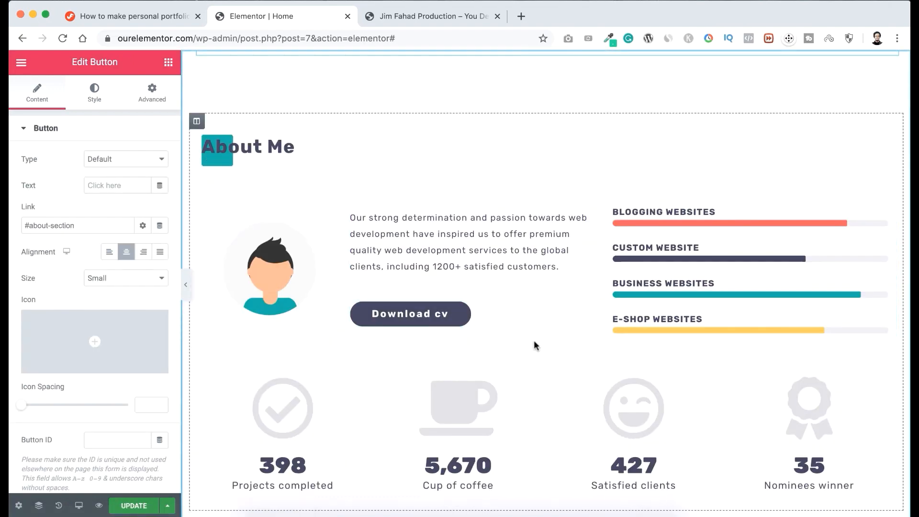
Replace the About Me section's avatar image with Profile-Picture-Elementor-Experts-new.jpg from the media library.
scroll(534, 342, down, 1)
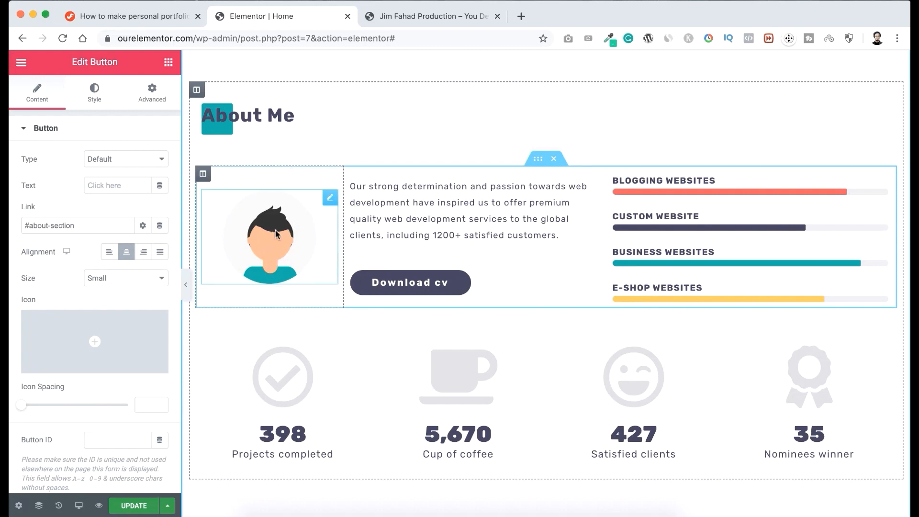
click(332, 198)
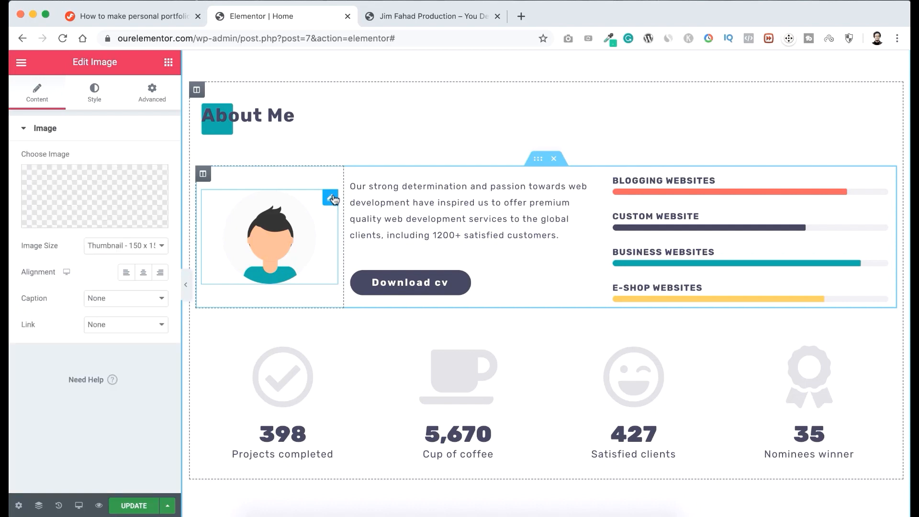
click(115, 197)
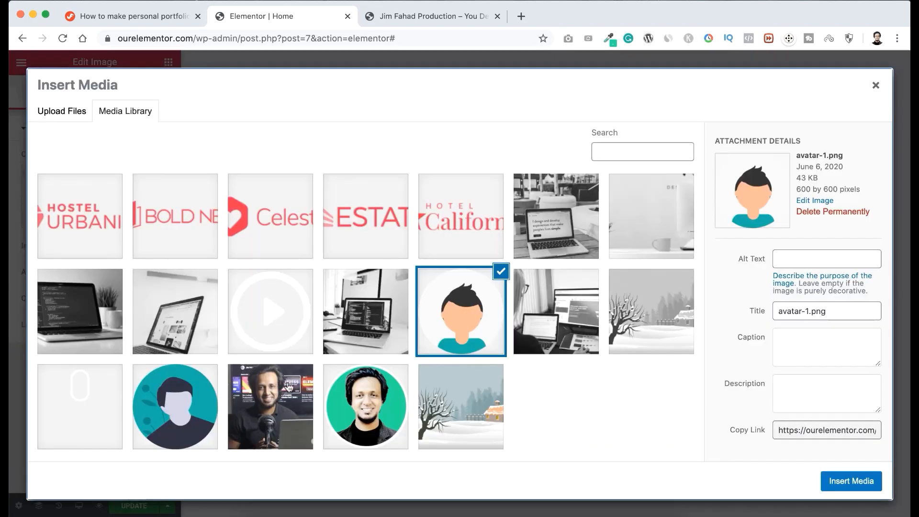
click(281, 393)
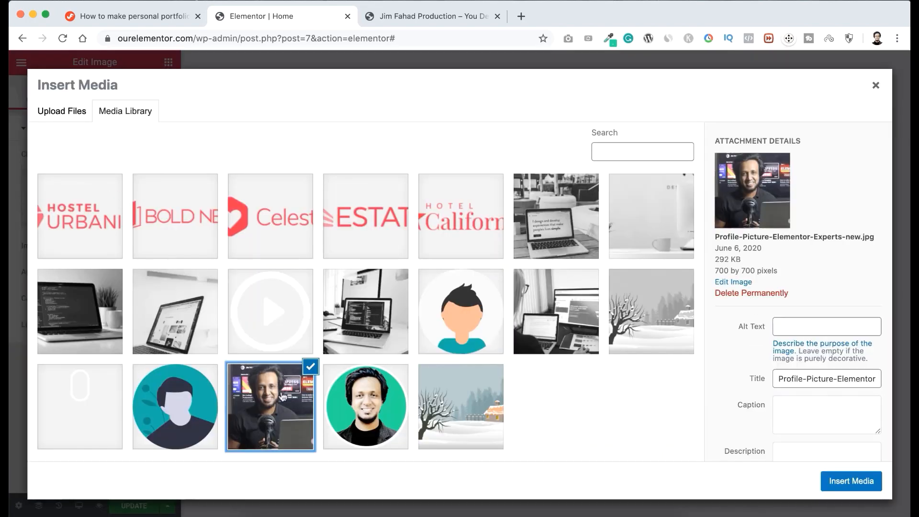
click(827, 481)
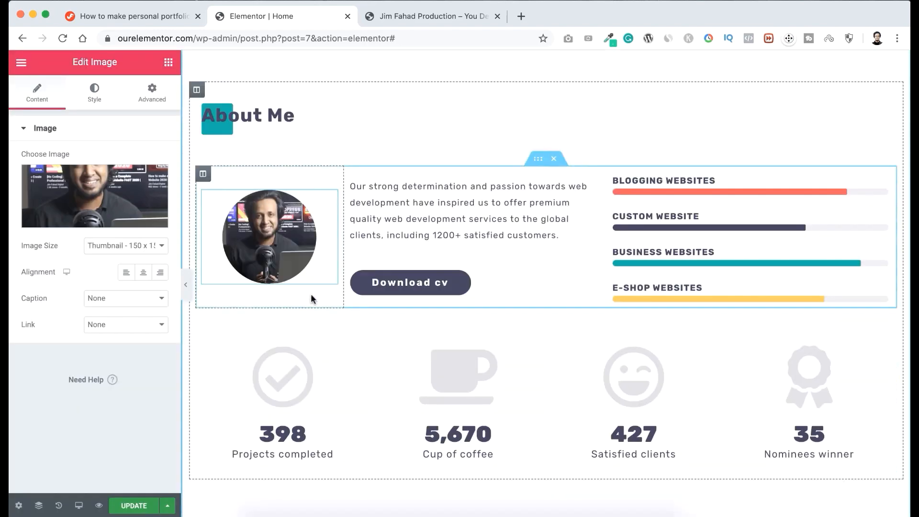
Add a "+" number suffix to the Projects completed and Cup of coffee counters.
click(298, 428)
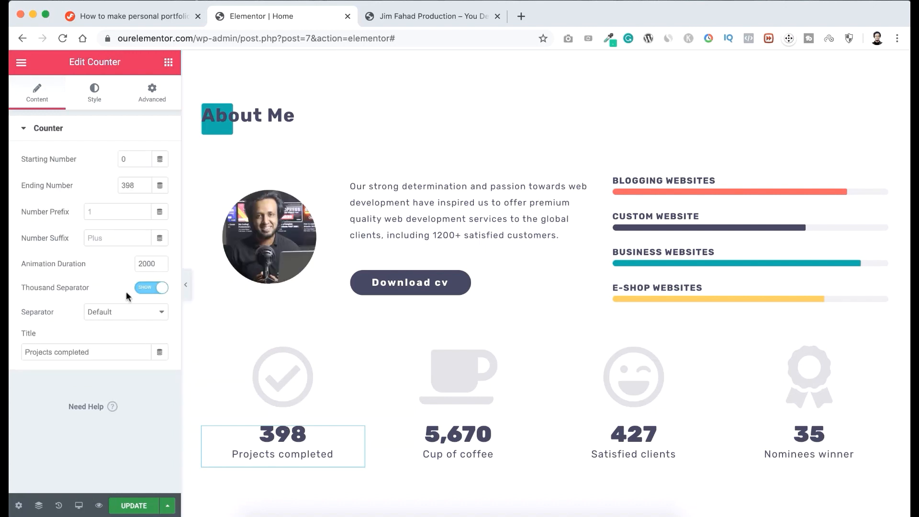
click(97, 236)
text(+)
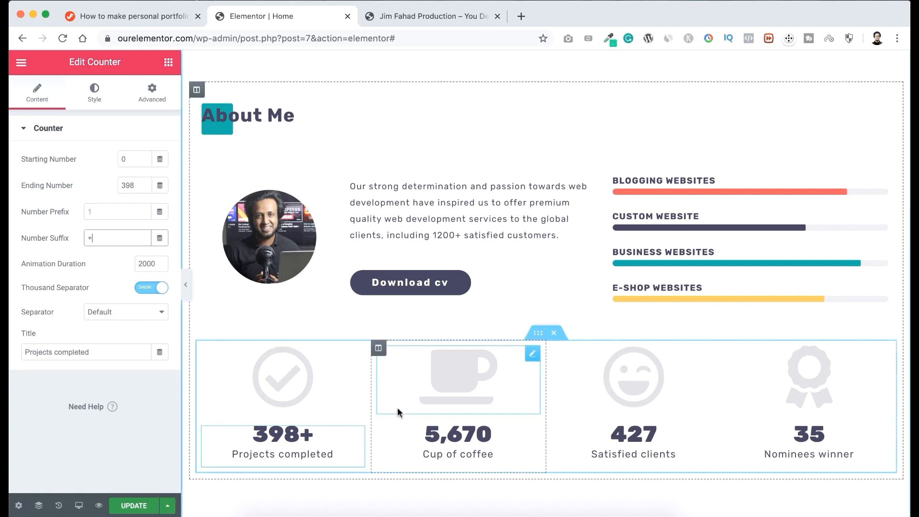
click(469, 435)
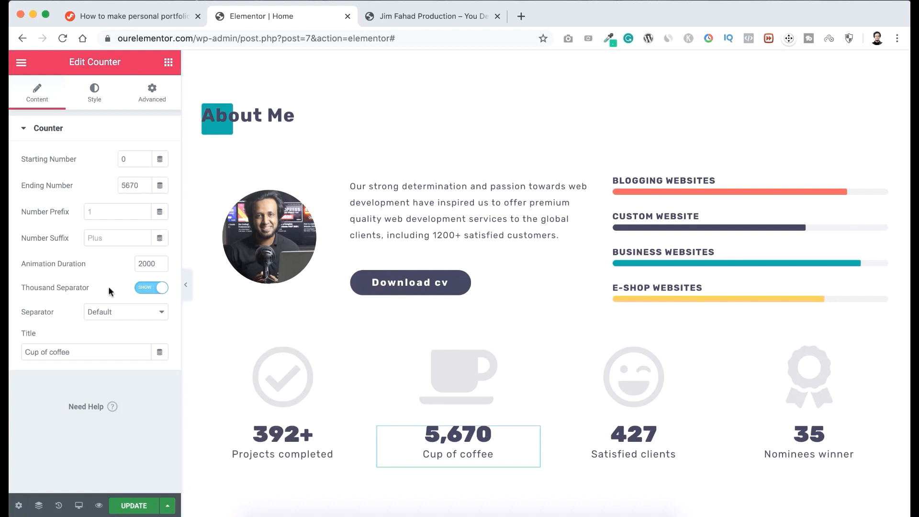
click(101, 238)
text(+)
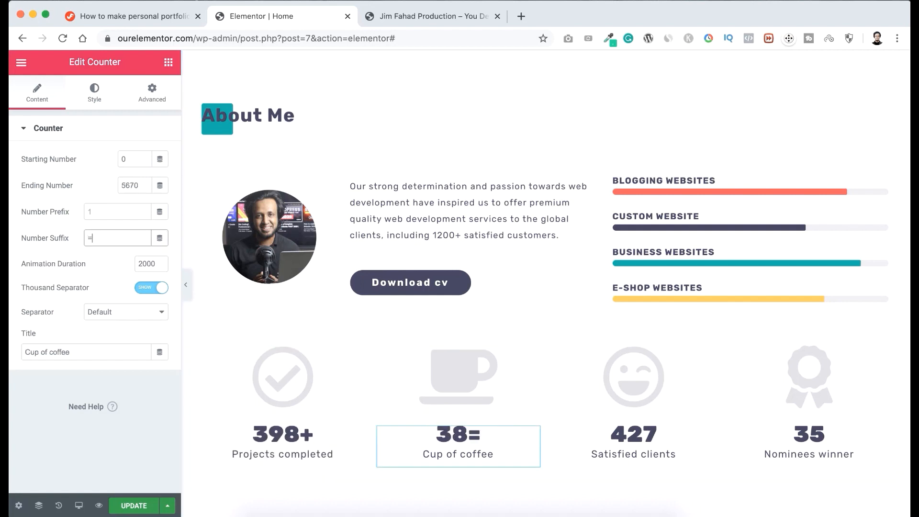
Add a "+" number suffix to the Satisfied clients and Nominees winner counters.
click(643, 429)
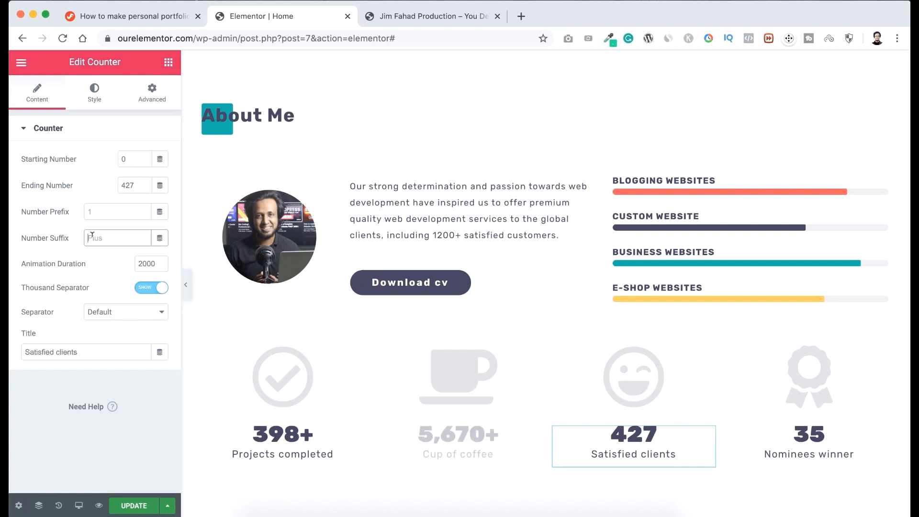
click(102, 238)
text(+)
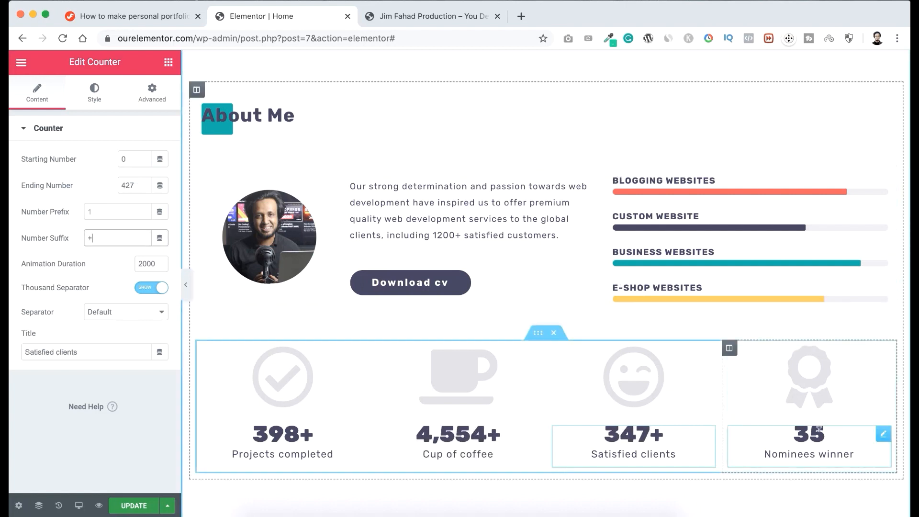
click(810, 438)
click(101, 238)
text(+)
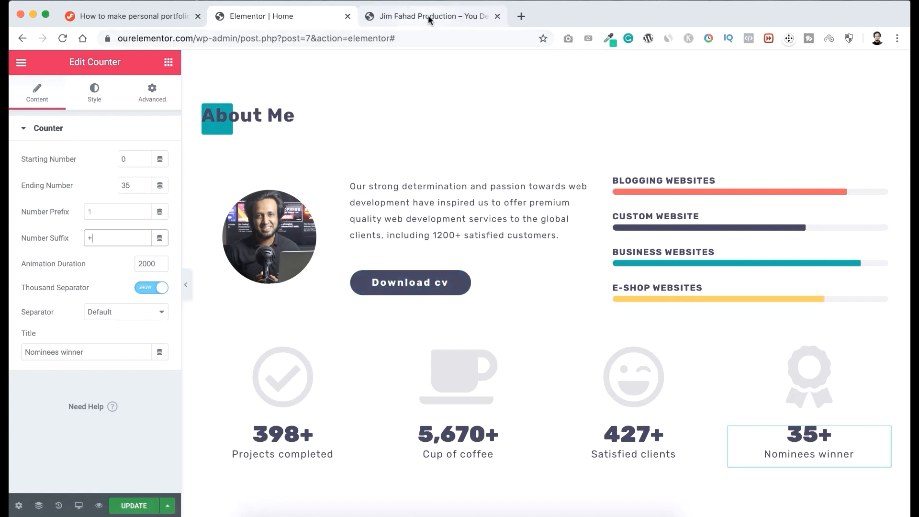
Go from the live site to the WordPress dashboard and open the page for adding new media.
click(442, 13)
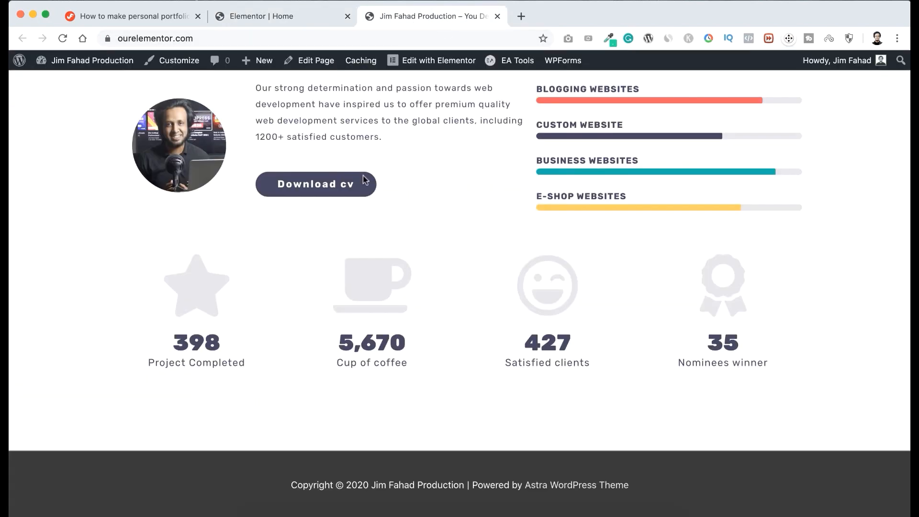
scroll(302, 188, up, 5)
scroll(301, 187, up, 6)
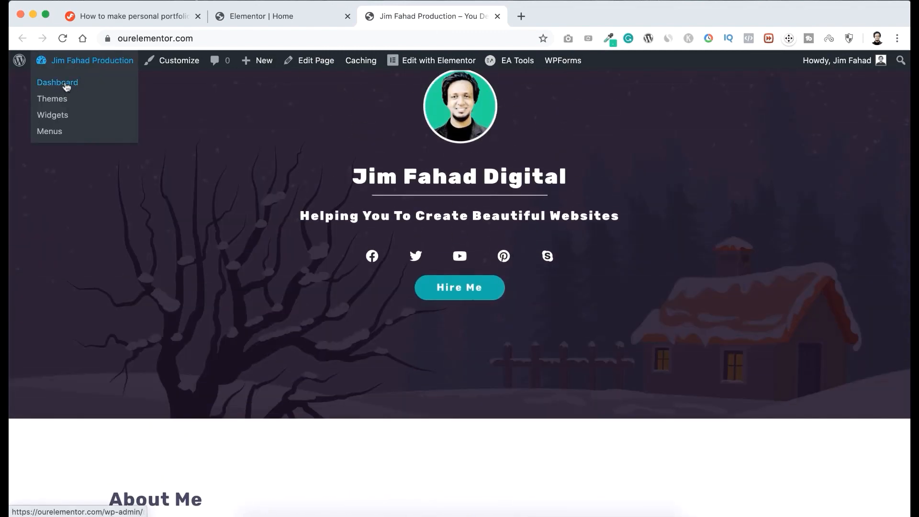
click(65, 84)
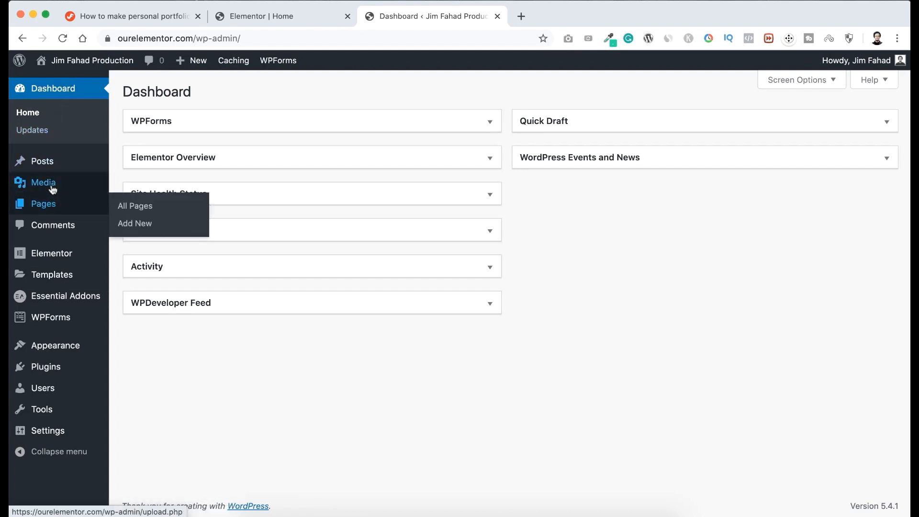
mouse_move(50, 187)
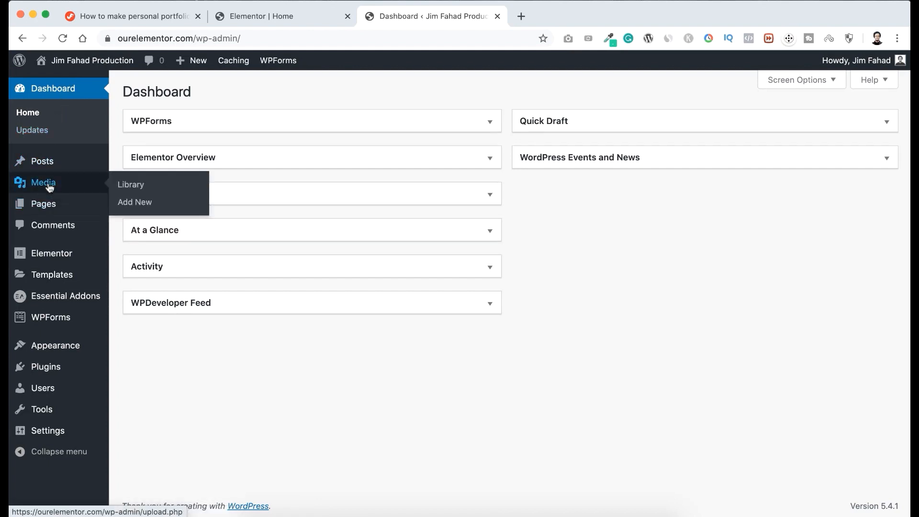
click(141, 203)
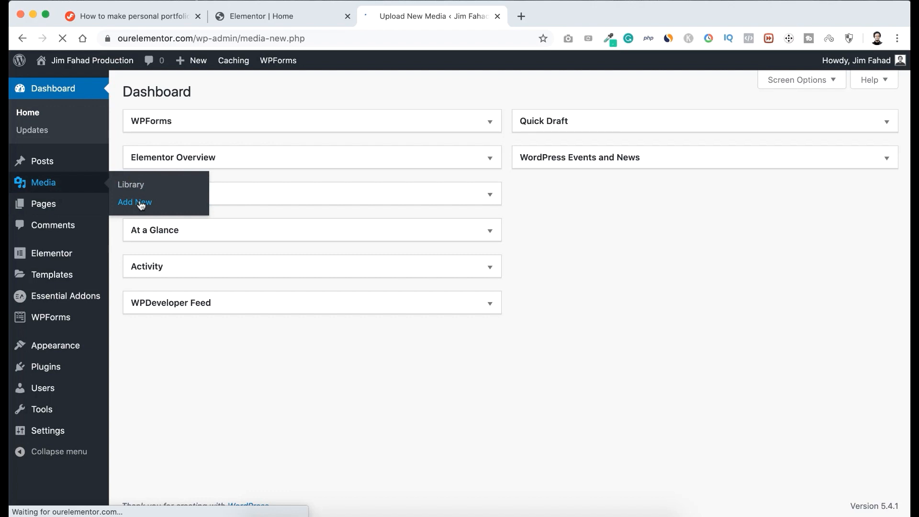
Upload JFD-personal_resume.pdf.zip from the IMAGES folder to the media library.
click(520, 209)
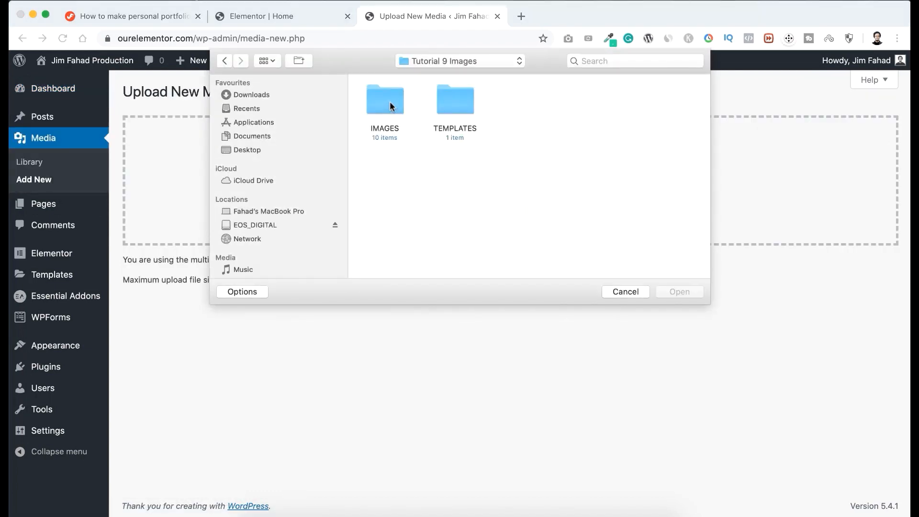
double_click(389, 104)
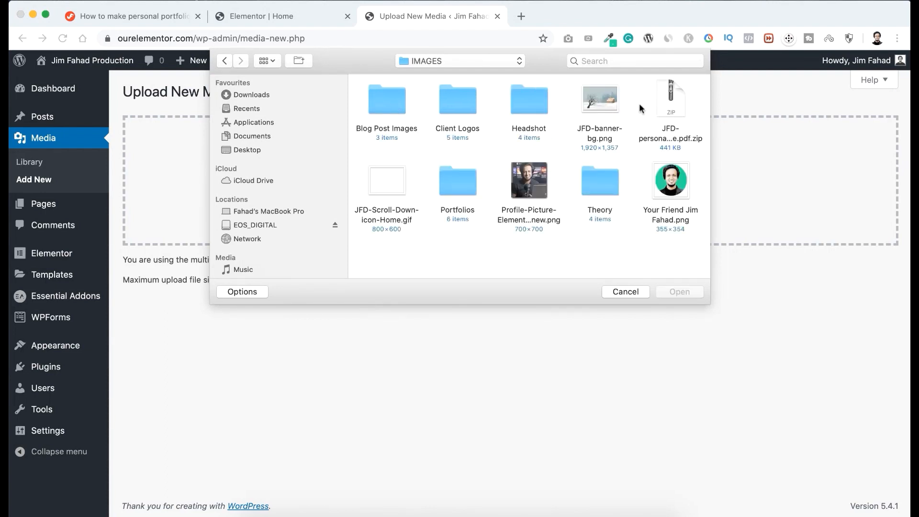
click(675, 108)
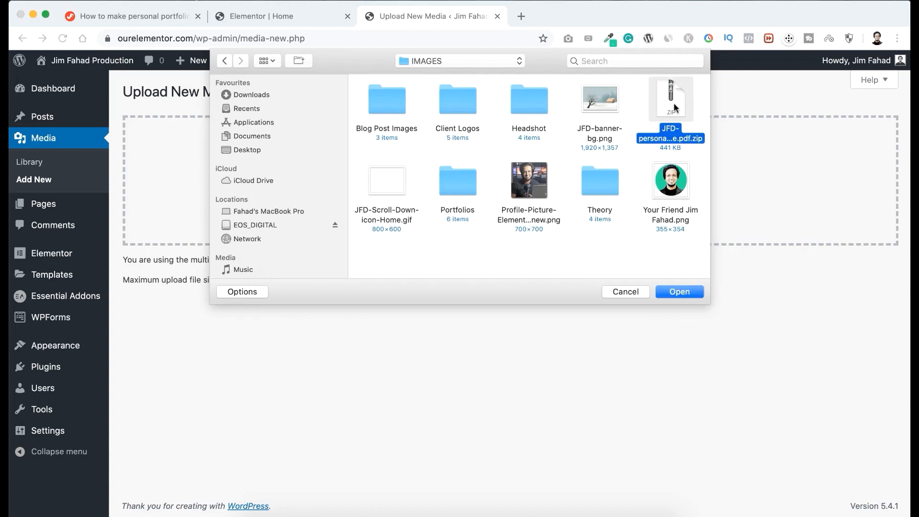
click(679, 291)
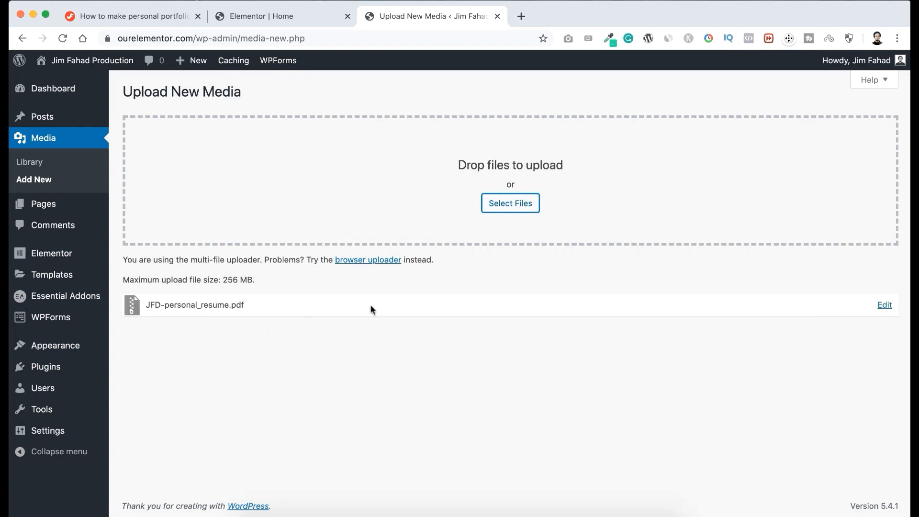
Open the uploaded resume's media details and copy its file URL.
click(885, 306)
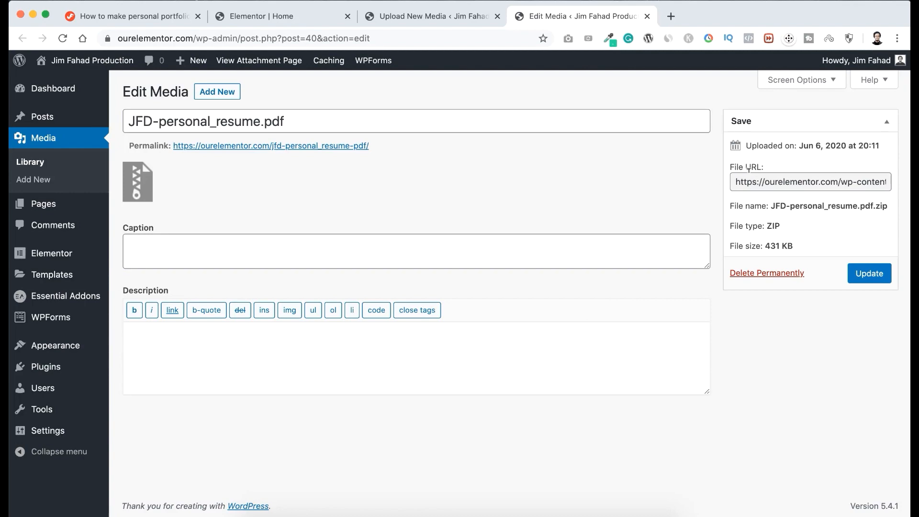
click(753, 181)
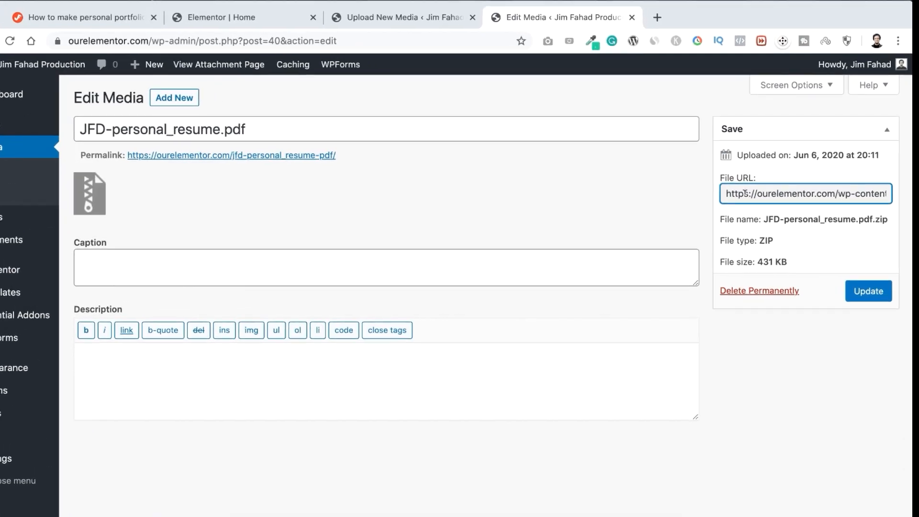
click(745, 192)
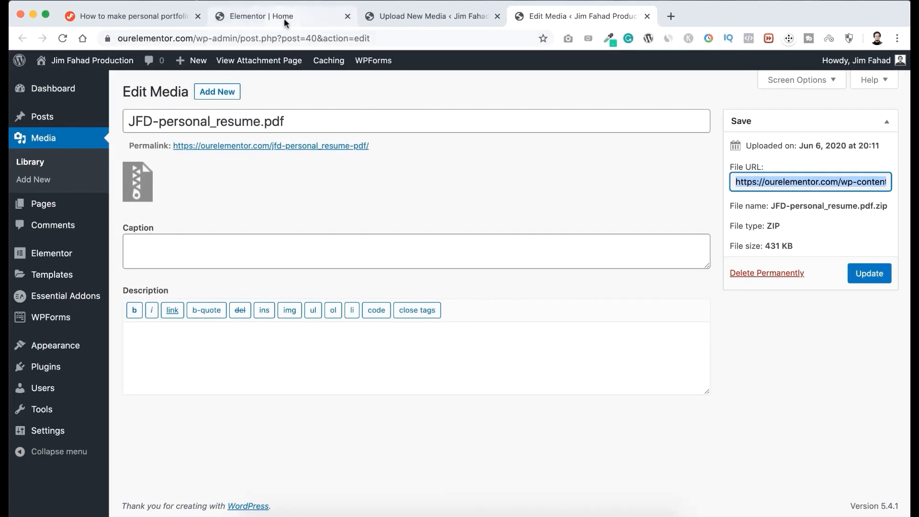
Back in the Elementor editor, paste the resume's file URL as the Download cv button's link and update the page.
click(300, 14)
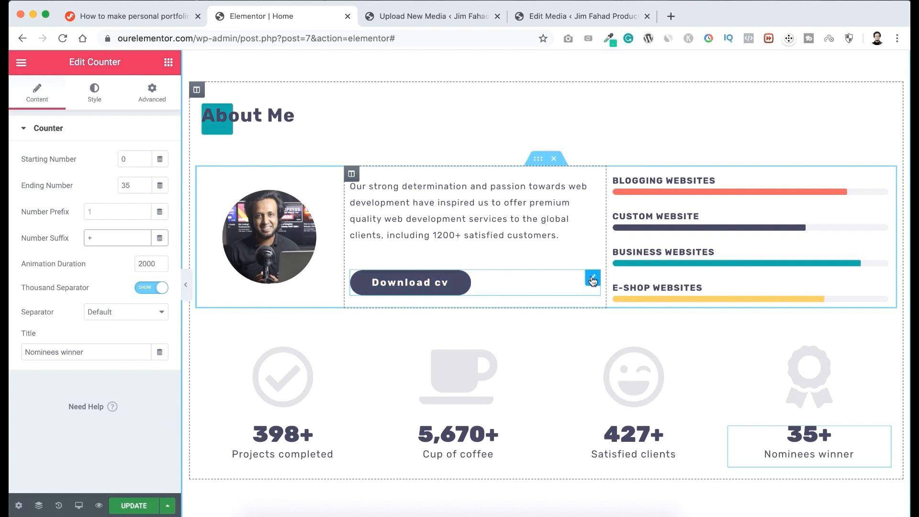
click(593, 281)
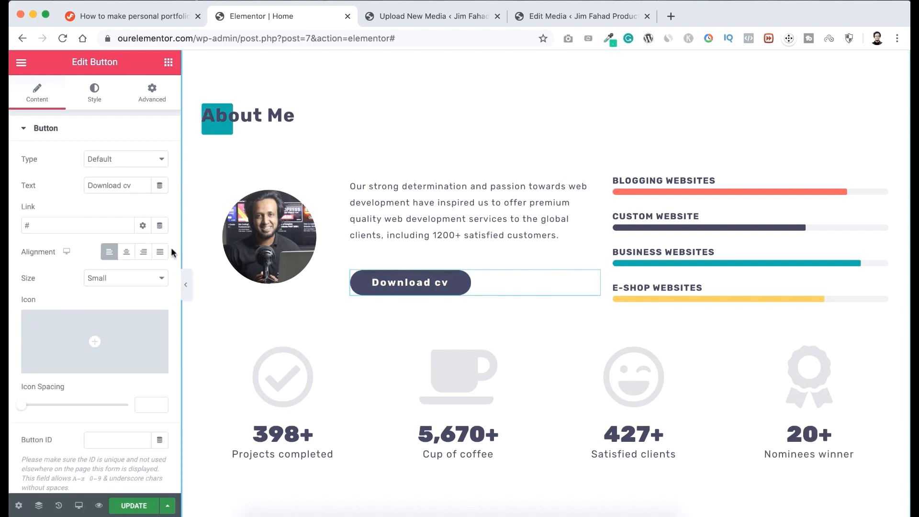
double_click(24, 223)
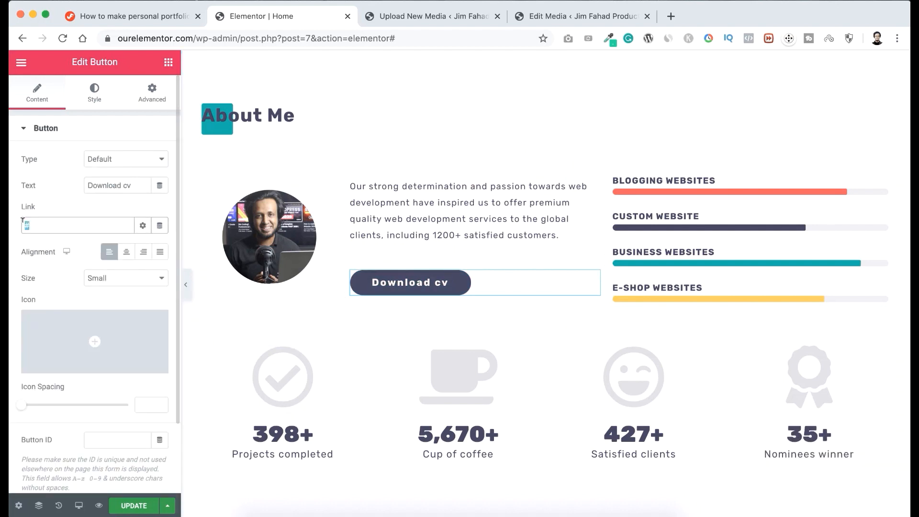
key(super+v)
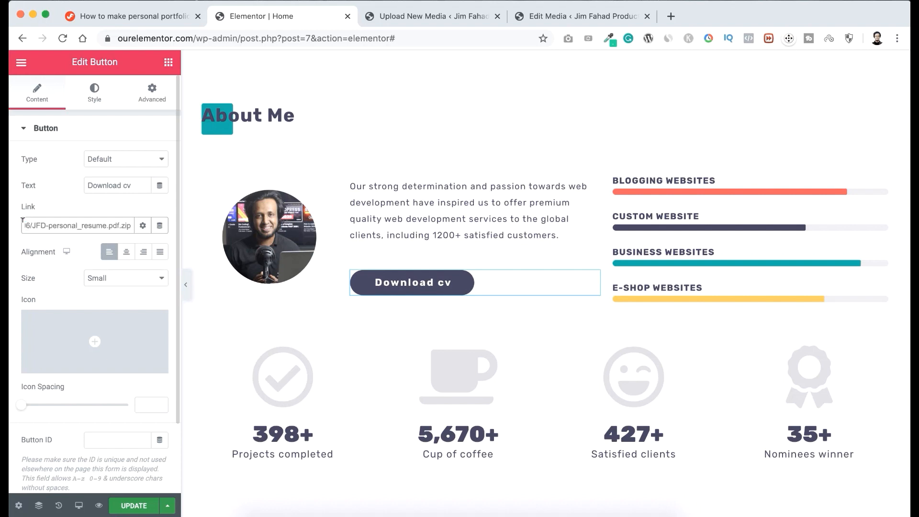
click(136, 509)
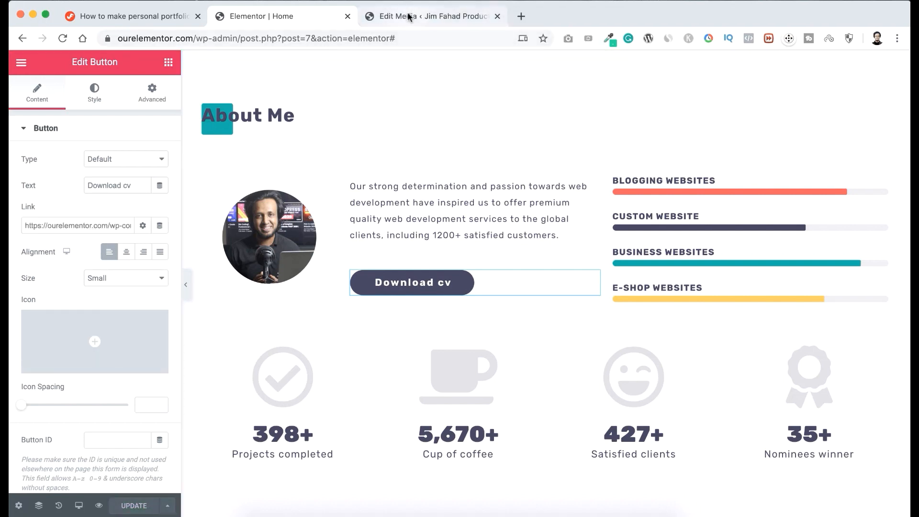
Open the live site in a new browser tab and place that tab before the Edit Media tab.
click(409, 16)
mouse_move(110, 64)
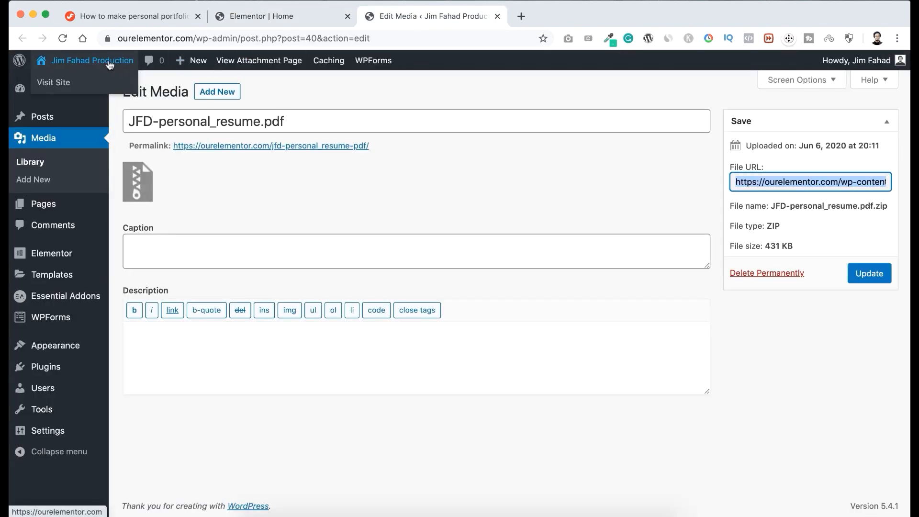
right_click(68, 85)
click(106, 86)
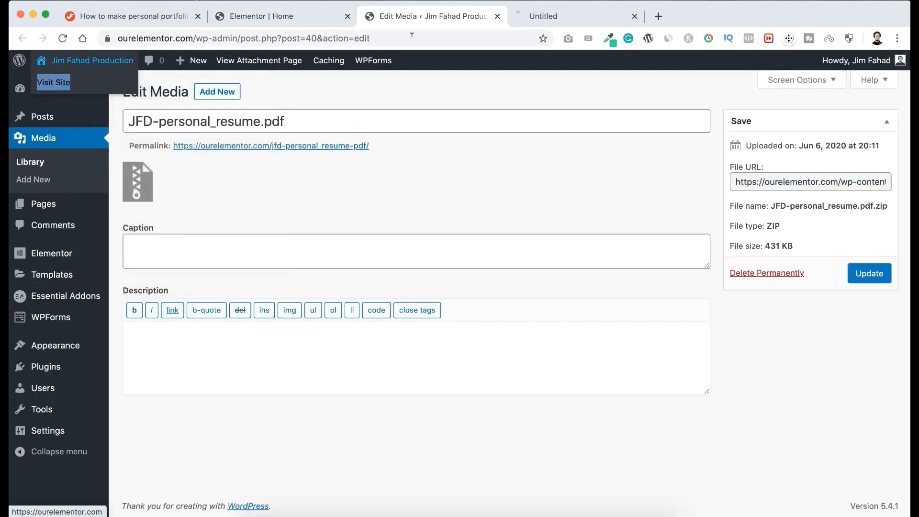
drag(589, 10, 446, 17)
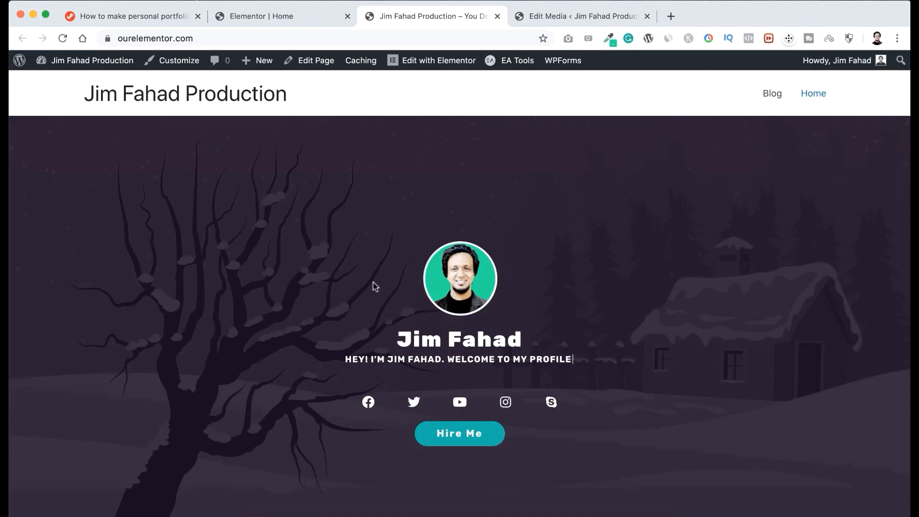
Test the Download cv button in the live page's About Me section and dismiss the browser's download bar.
scroll(373, 287, down, 7)
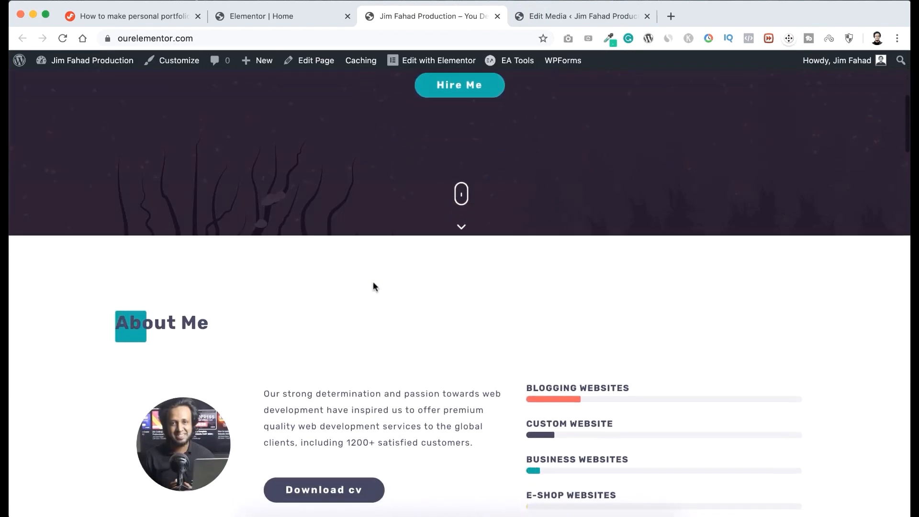
scroll(373, 286, down, 3)
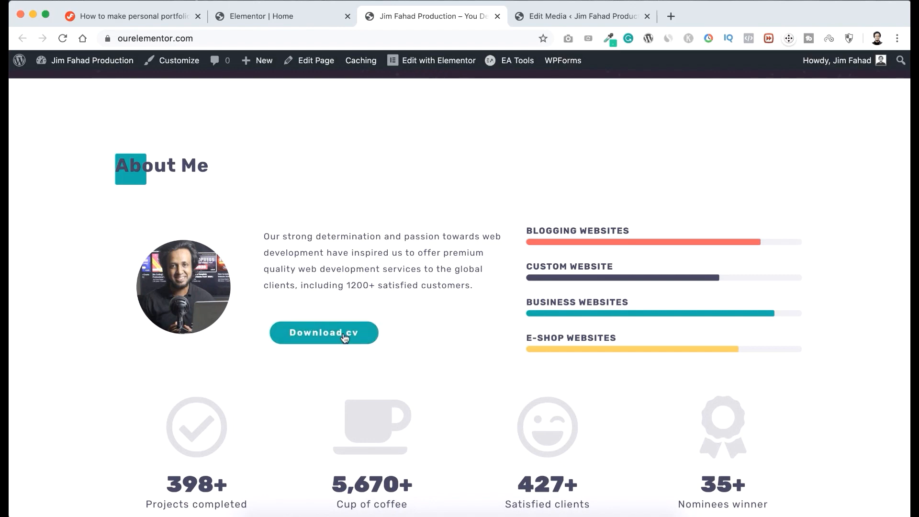
click(344, 335)
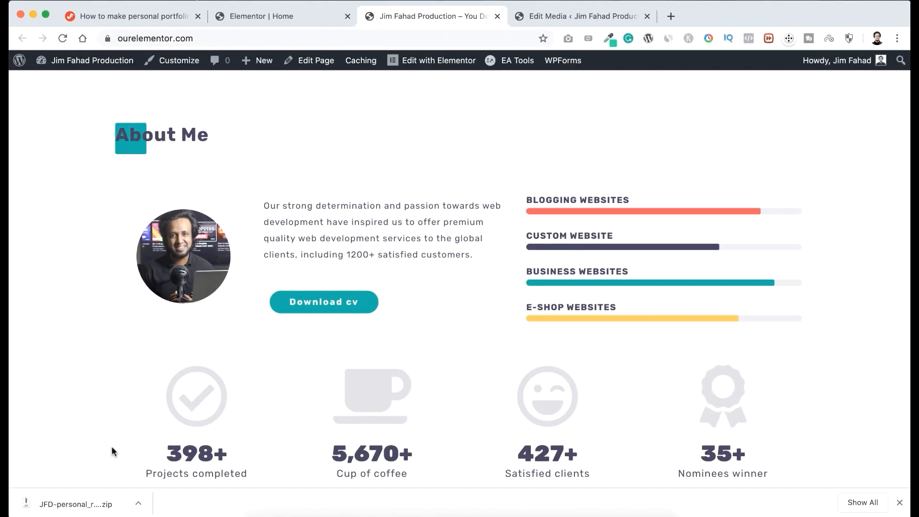
click(901, 502)
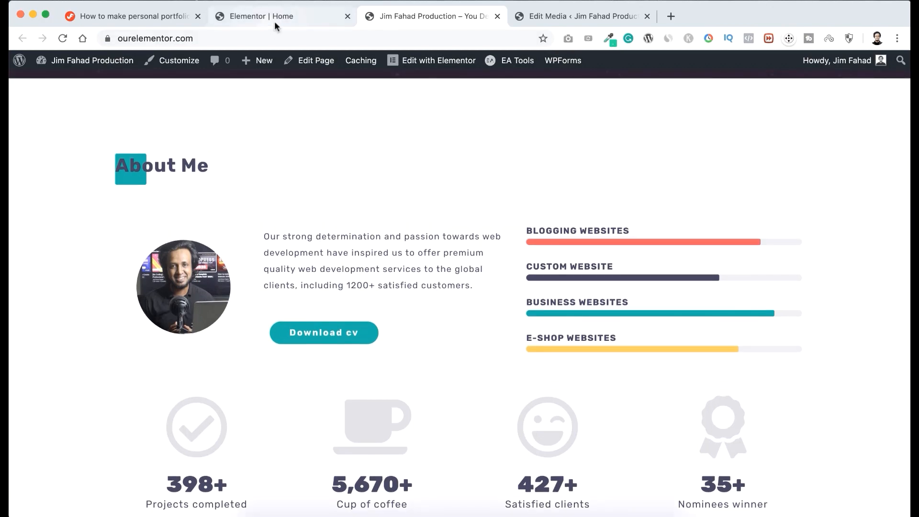
Back in the Elementor editor, change the Web Development heading in the Services section to "Web Design".
click(292, 15)
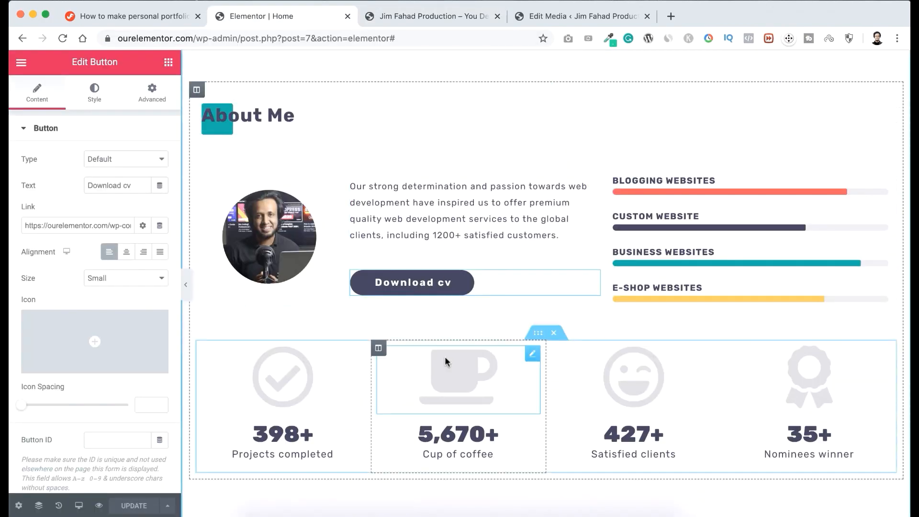
scroll(445, 356, down, 6)
scroll(445, 359, down, 3)
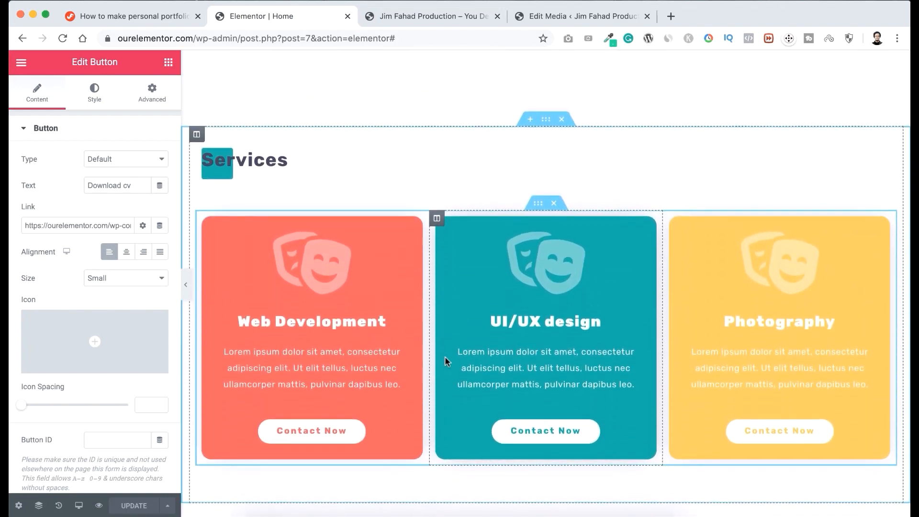
scroll(444, 356, down, 1)
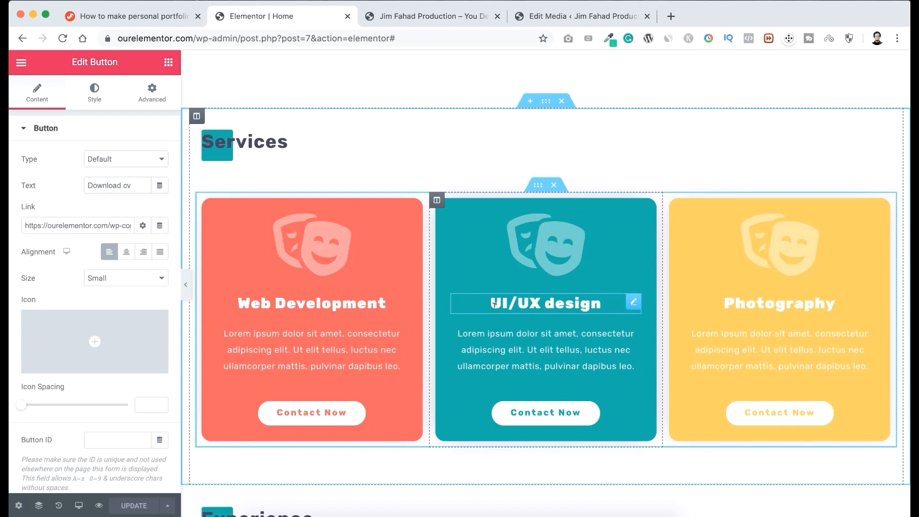
scroll(495, 303, down, 1)
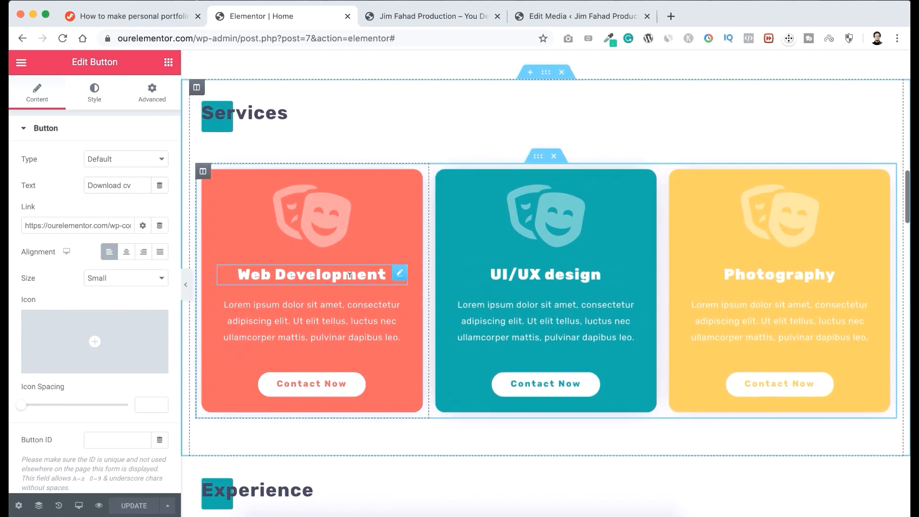
click(316, 273)
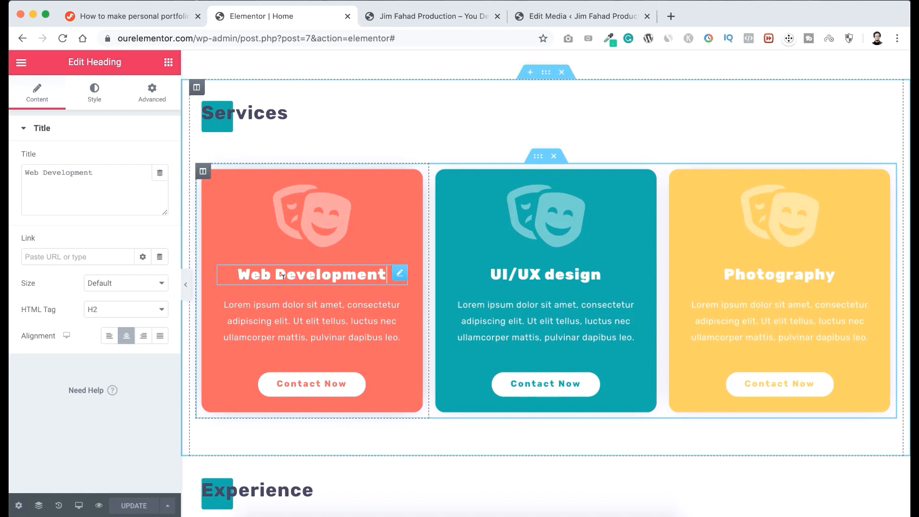
drag(276, 269, 387, 273)
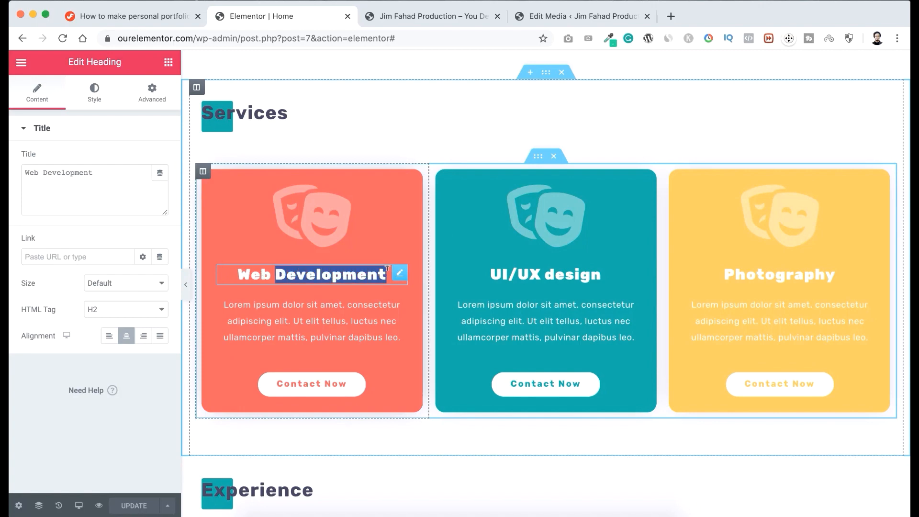
text(DES)
text(N)
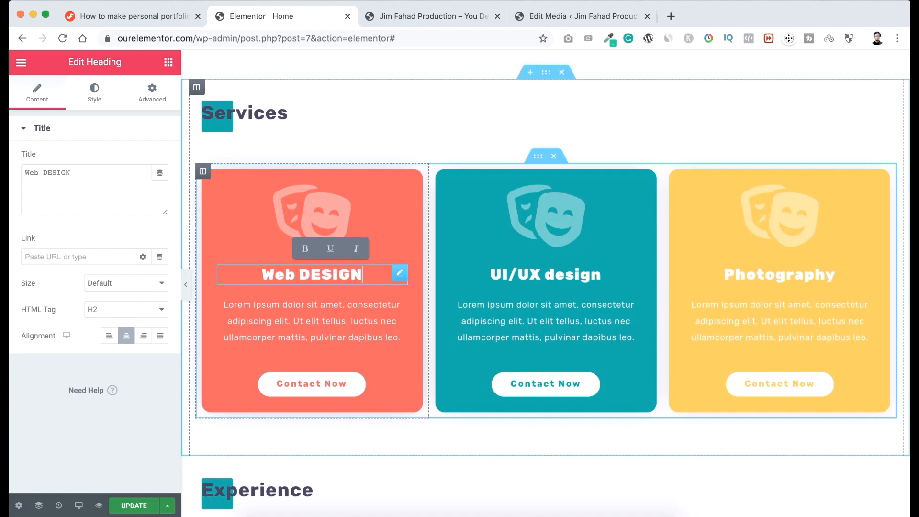
key(BackSpace)
key(BackSpace)
key(BackSpace)
key(BackSpace)
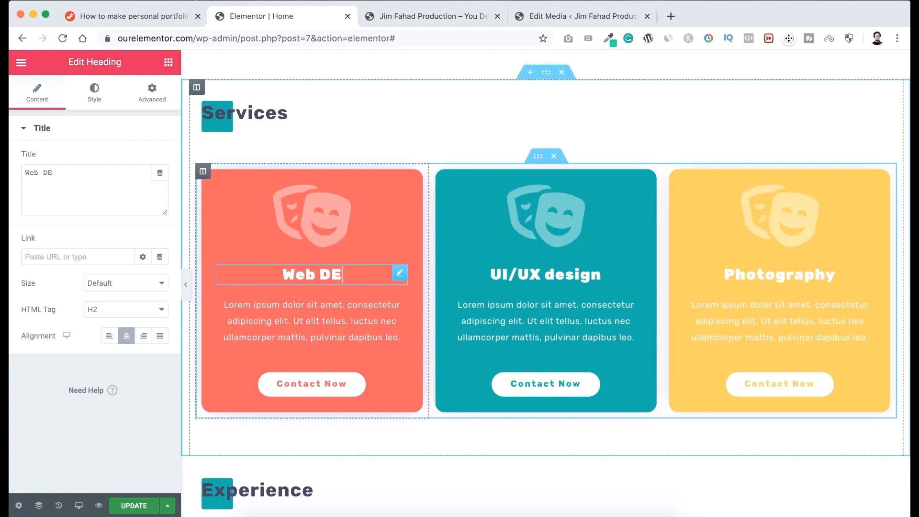
key(BackSpace)
text(esign)
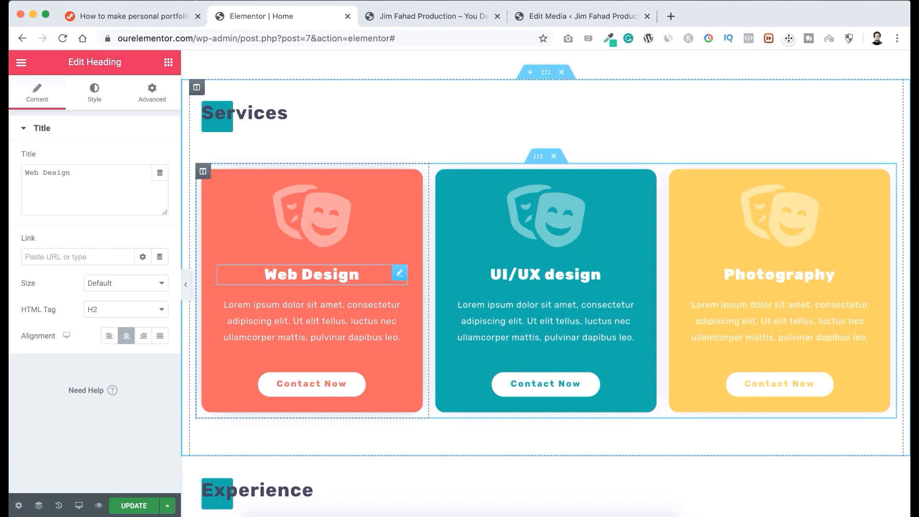
Set Web Design's description to "We take care of everything behind the design to make it work flawlessly. If you want a standalone website or a horizontal portal".
click(283, 303)
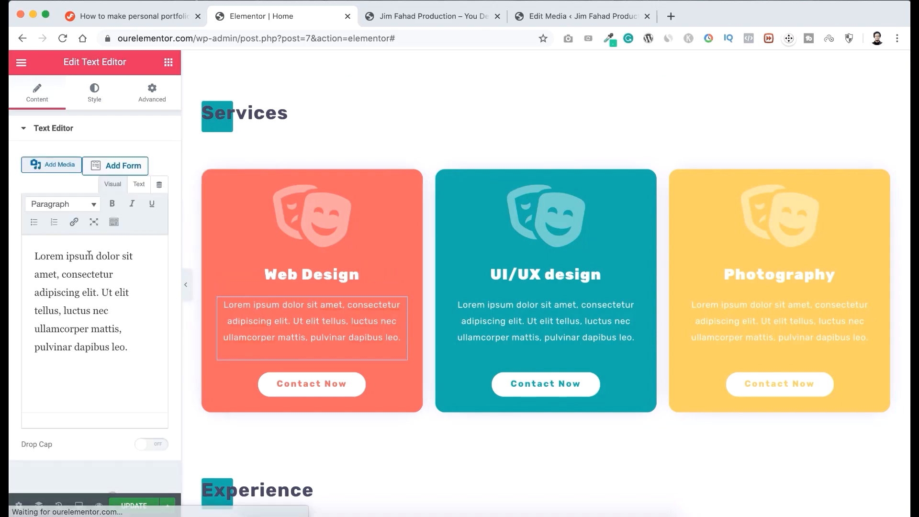
triple_click(96, 288)
text(We take care of everything behind the design to make it work flawlessly. If you want a standalone website or a horizontal portal)
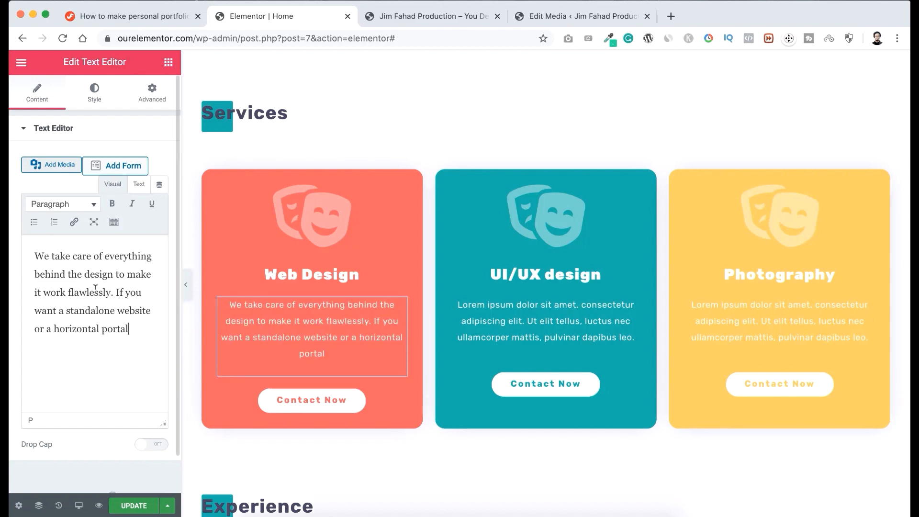
Set the UI/UX design card's description to "We develop stunning and eye-catching online business websites as per the today's business trend and patterns that works flawlessly".
click(529, 300)
triple_click(95, 339)
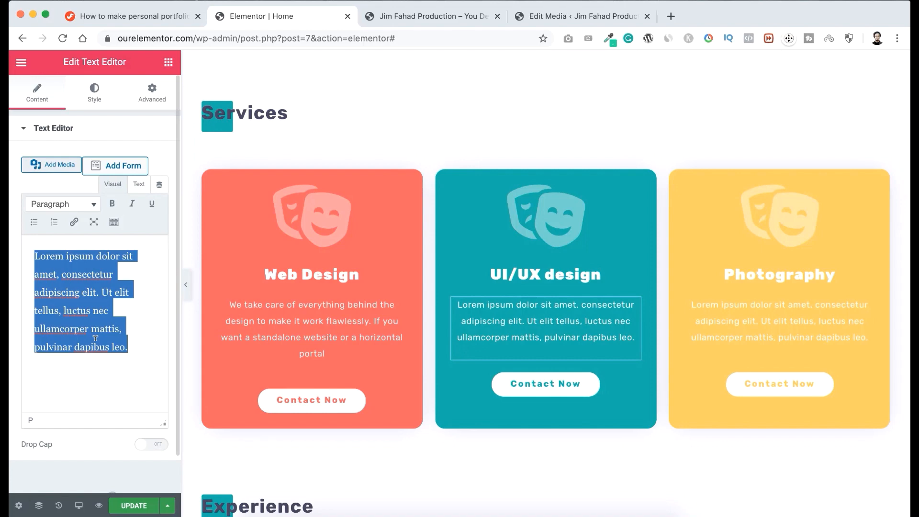
text(We develop stunning and eye-catching online business websites as per the today’s business trend and patterns that works flawlessly)
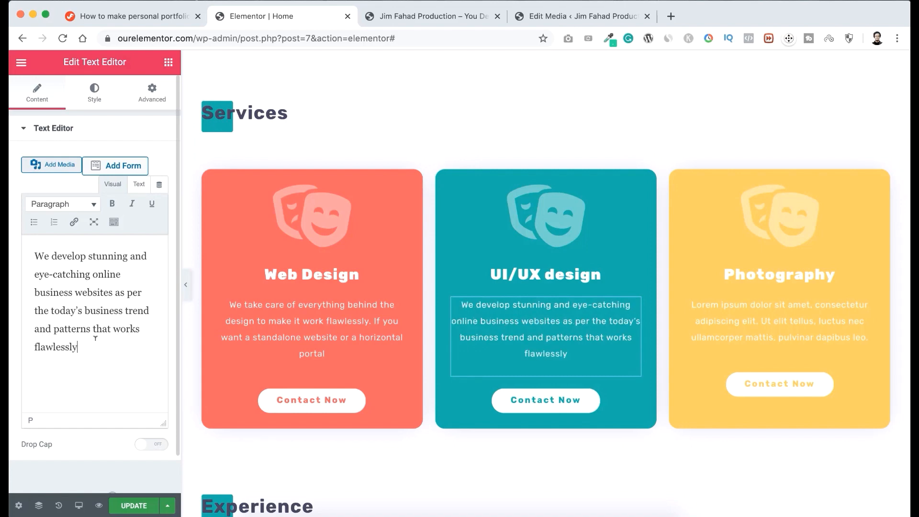
Set the Photography card's description to "We offer CMS-based Ecommerce websites that generate sales. We Optimize and improve the functionality of the website perfectly".
click(744, 316)
drag(132, 348, 32, 246)
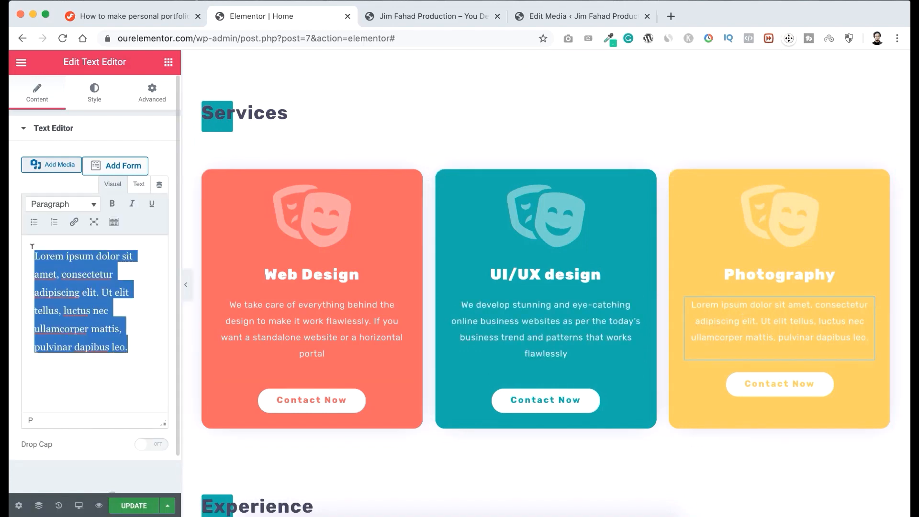
text(We offer CMS-based Ecommerce websites that generate sales. We Optimize and improve the functionality of the website perfectly)
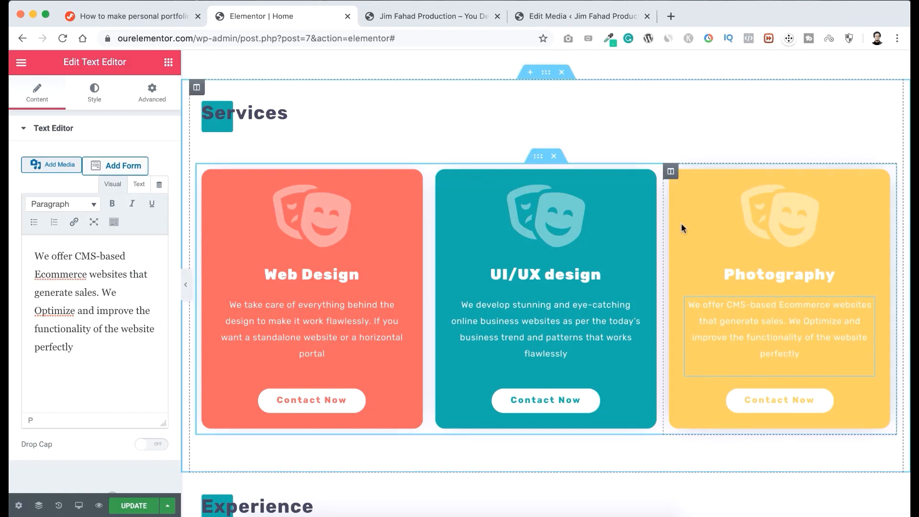
Change the Photography card's heading in the Services section to "Ecommerce".
click(771, 273)
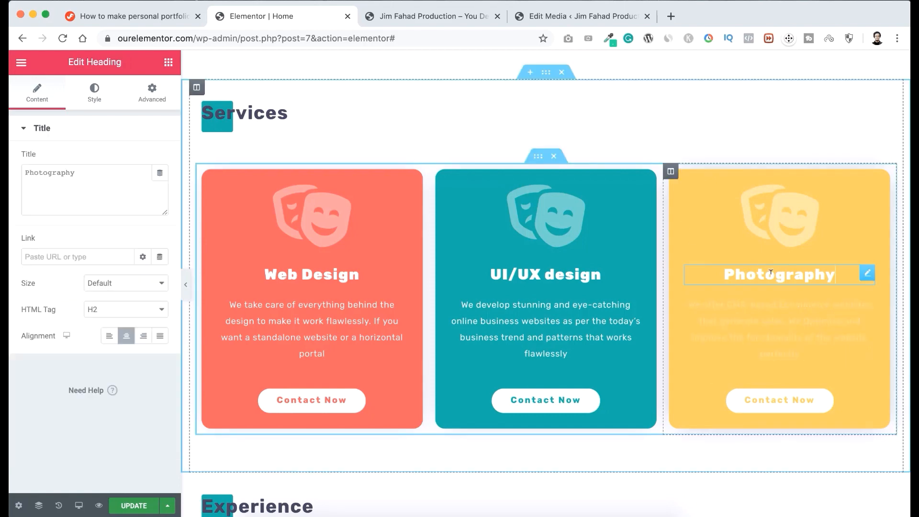
double_click(771, 273)
text(E)
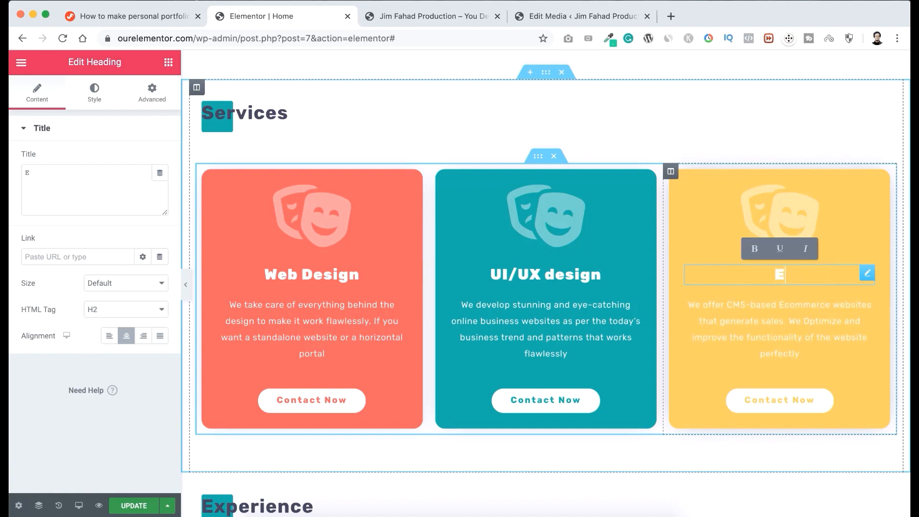
text(commerce)
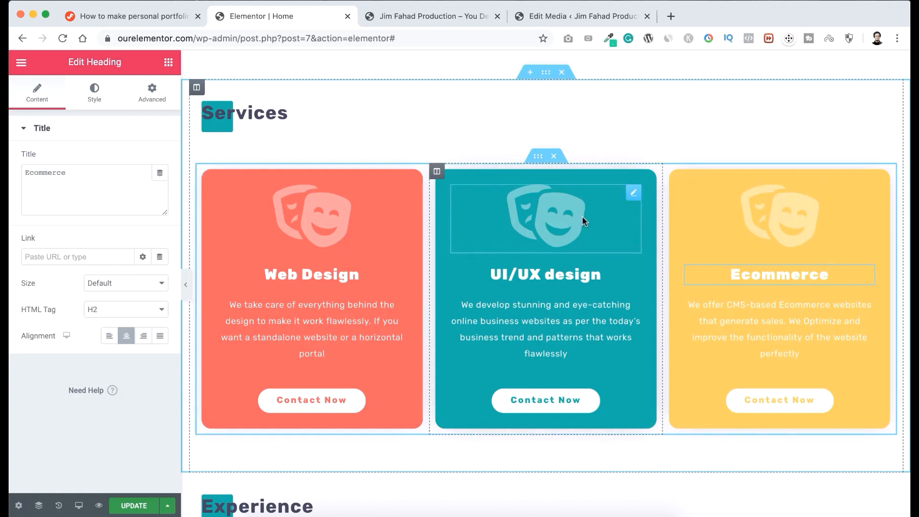
Try out a duplicate of the service cards row with its Ecommerce card moved to first place, and delete that duplicate row.
right_click(540, 161)
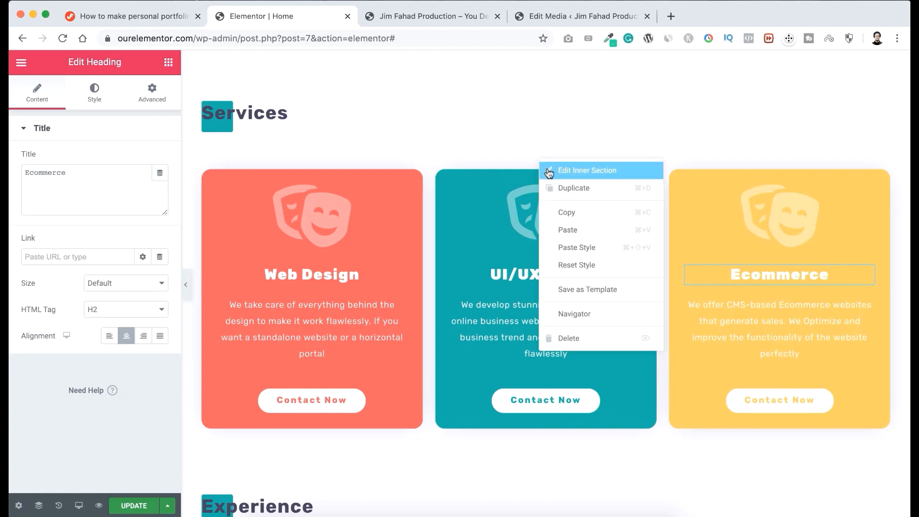
click(555, 187)
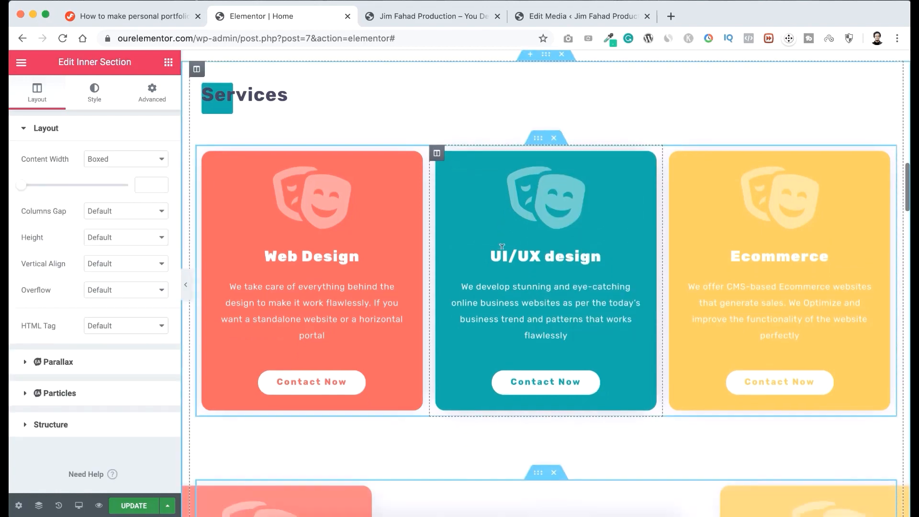
scroll(502, 248, down, 4)
scroll(502, 253, down, 2)
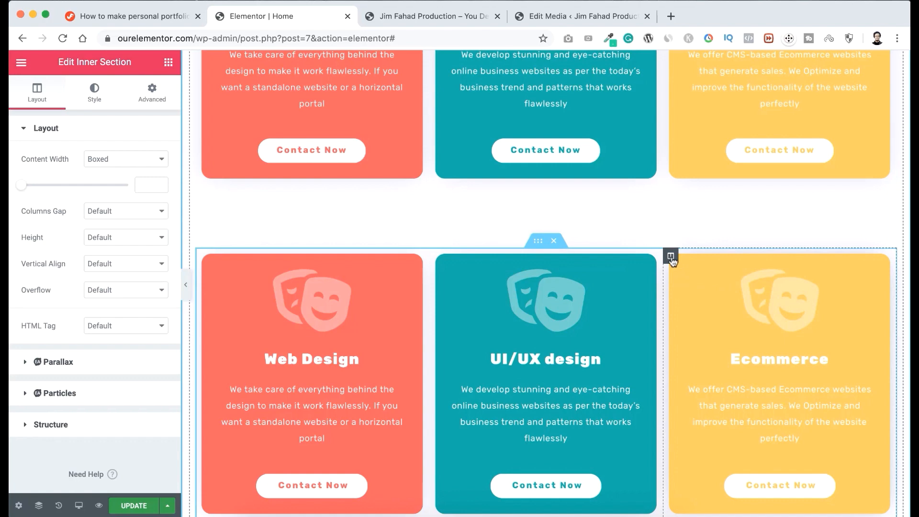
drag(671, 257, 281, 290)
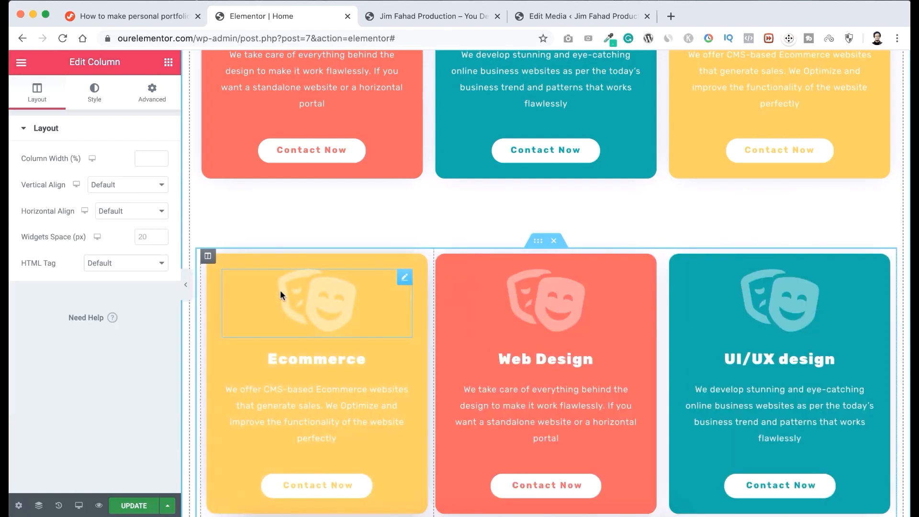
scroll(281, 290, down, 1)
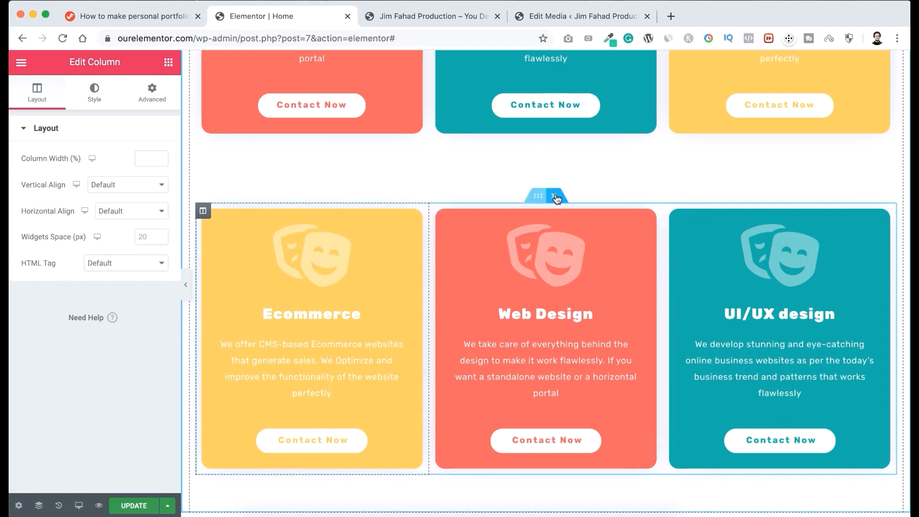
click(554, 196)
Update the page to save the edited Services cards.
scroll(532, 222, up, 9)
key(super+s)
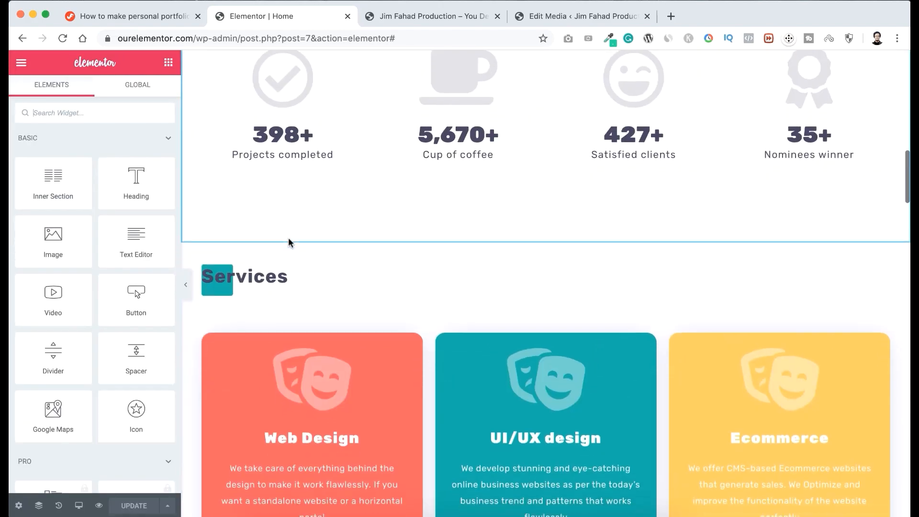
Set the title of the lowest Academic Degree entry in the Experience section to "BZ School".
scroll(289, 238, down, 2)
scroll(288, 237, down, 8)
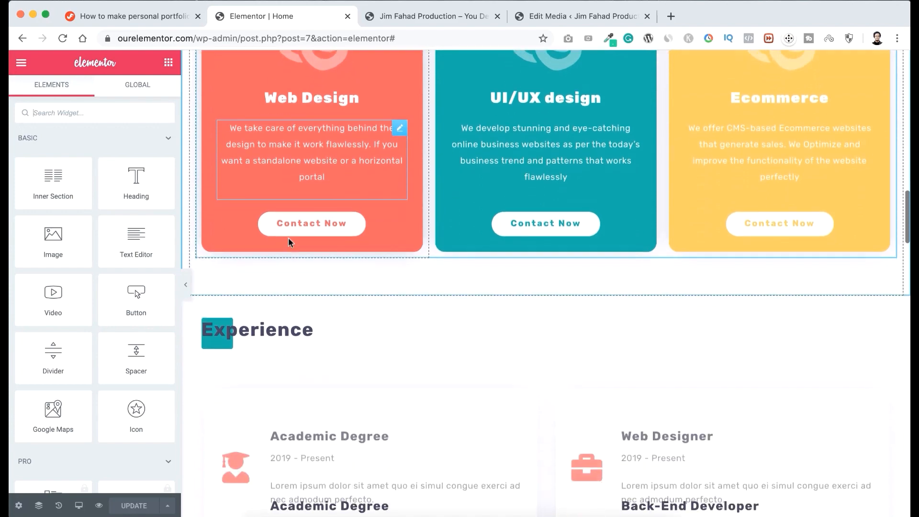
scroll(288, 238, down, 2)
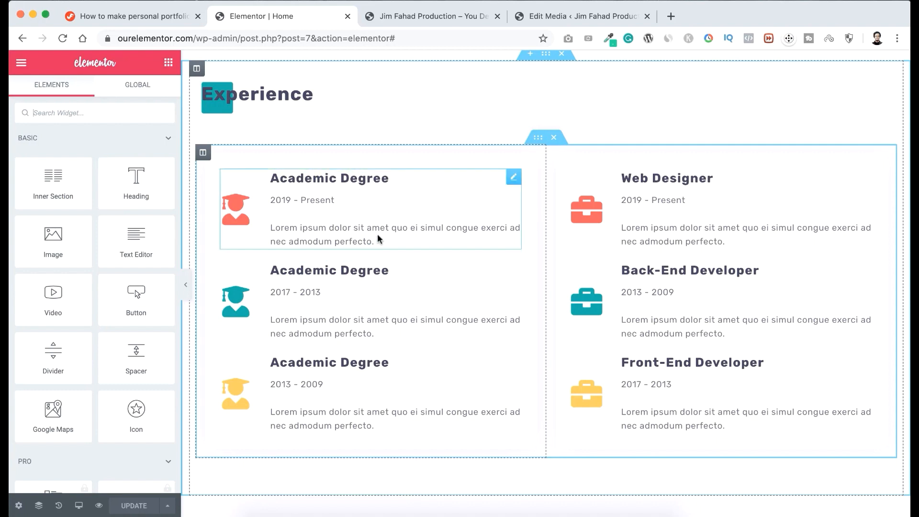
click(316, 362)
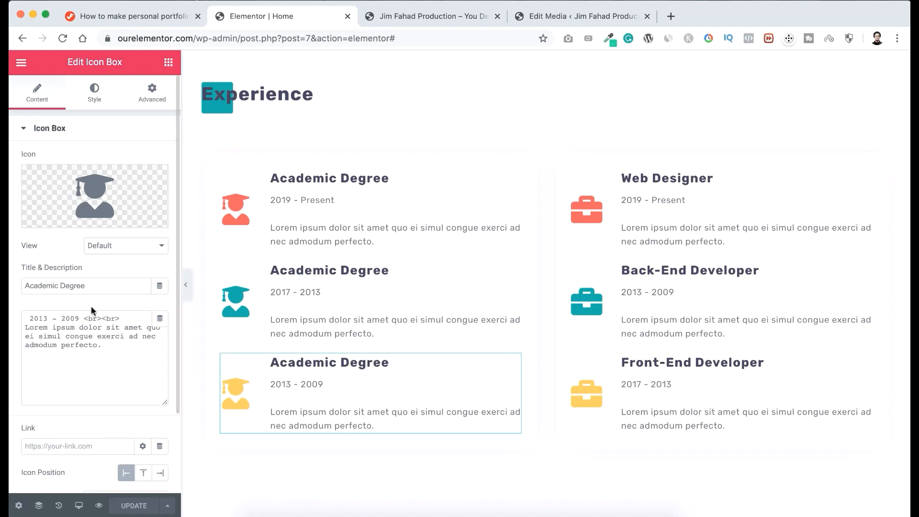
drag(99, 283, 10, 286)
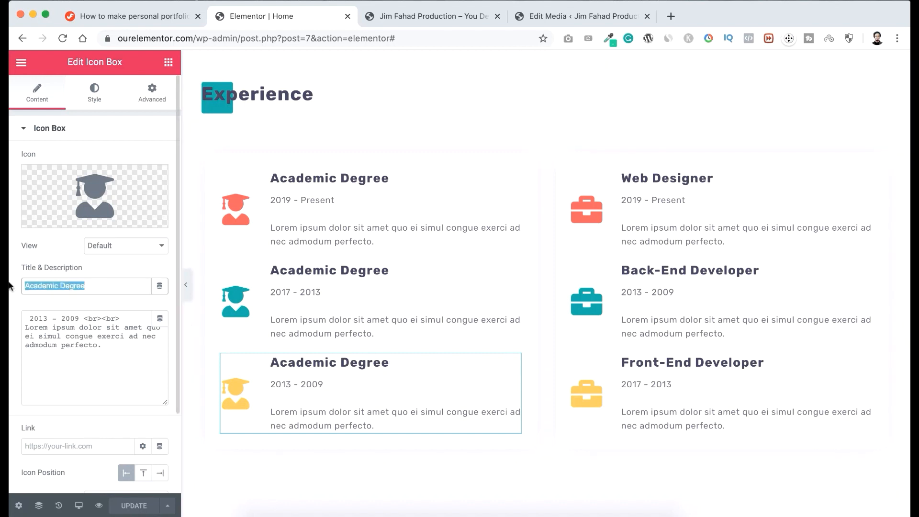
text(BZ School)
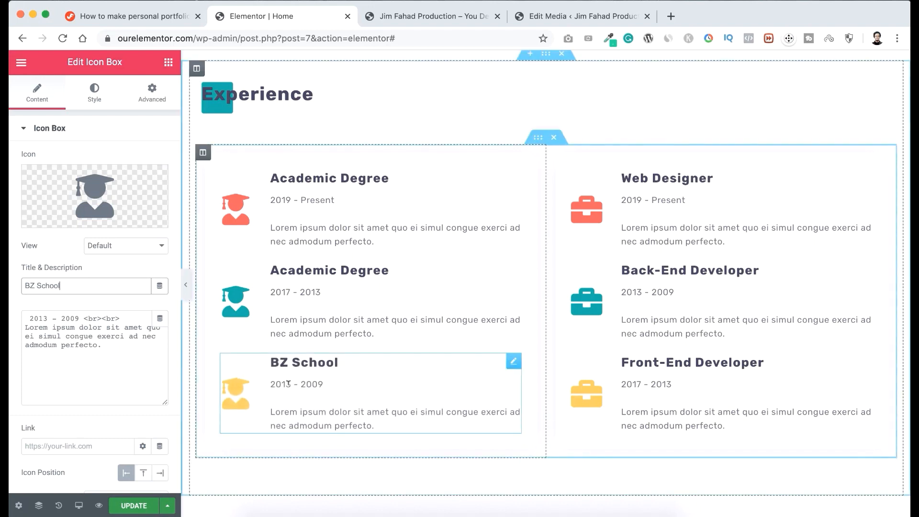
Set the BZ School entry's period to 2001 - 2009 and its description to "Major Science background that lead be become passionate web expert".
click(283, 381)
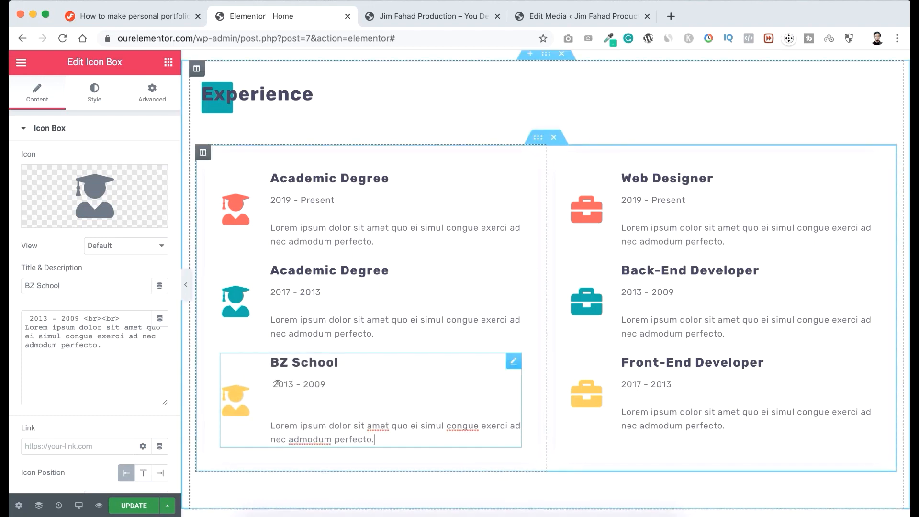
drag(80, 319, 24, 316)
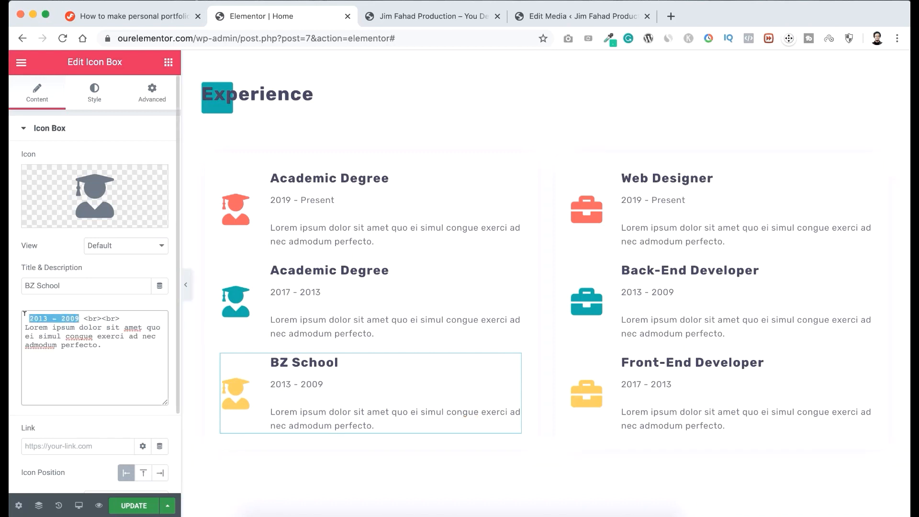
text(2001 - 2009)
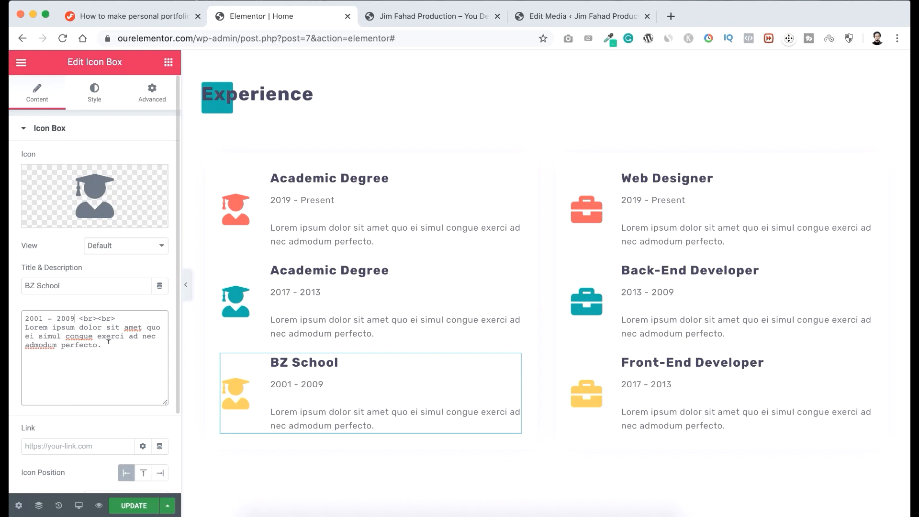
drag(108, 341, 21, 327)
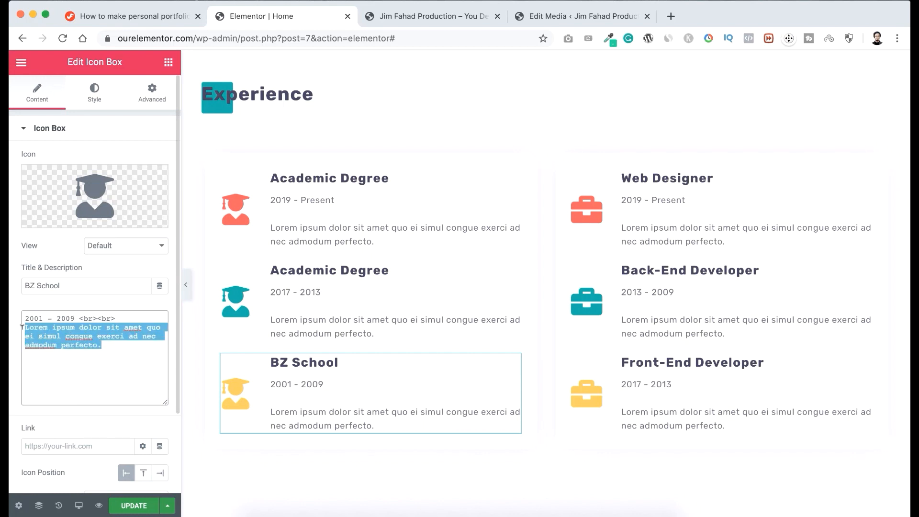
text(Major Science background that lead be become passionate web expert)
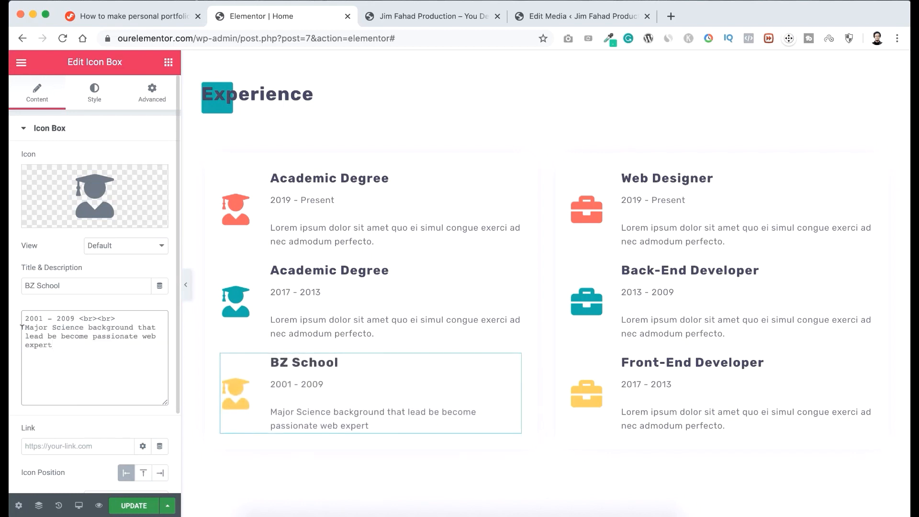
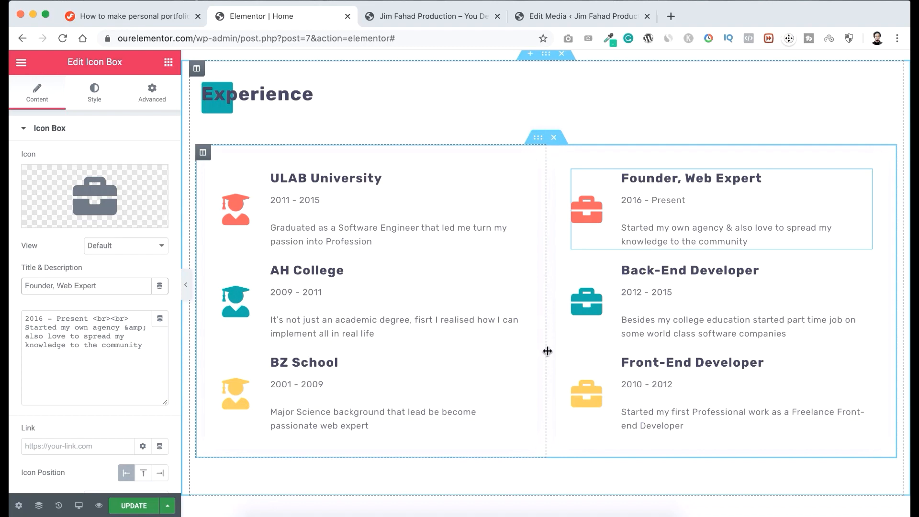
Examine the Recent works gallery below the Experience section.
scroll(547, 351, down, 10)
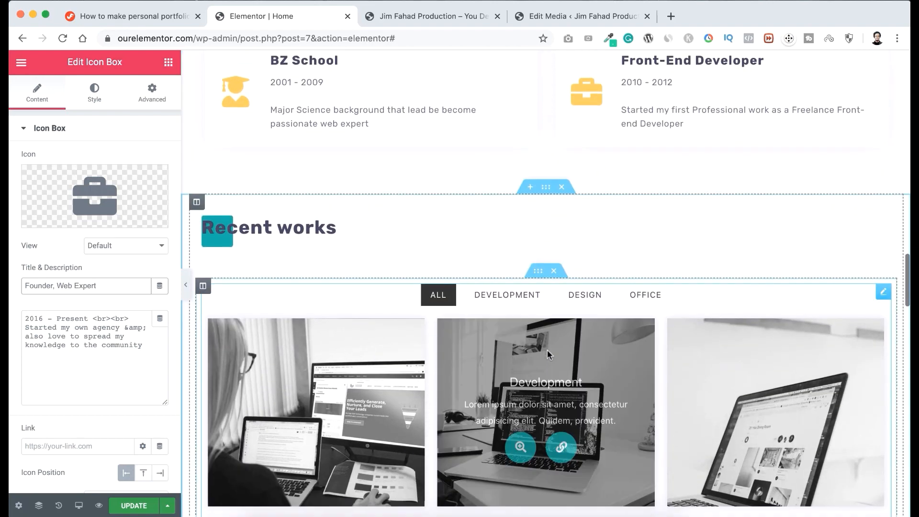
scroll(548, 350, down, 3)
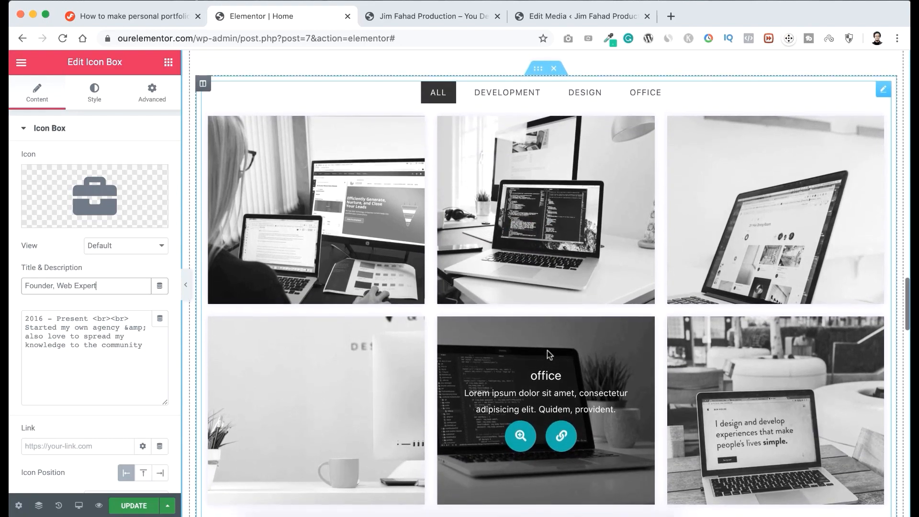
scroll(547, 355, up, 2)
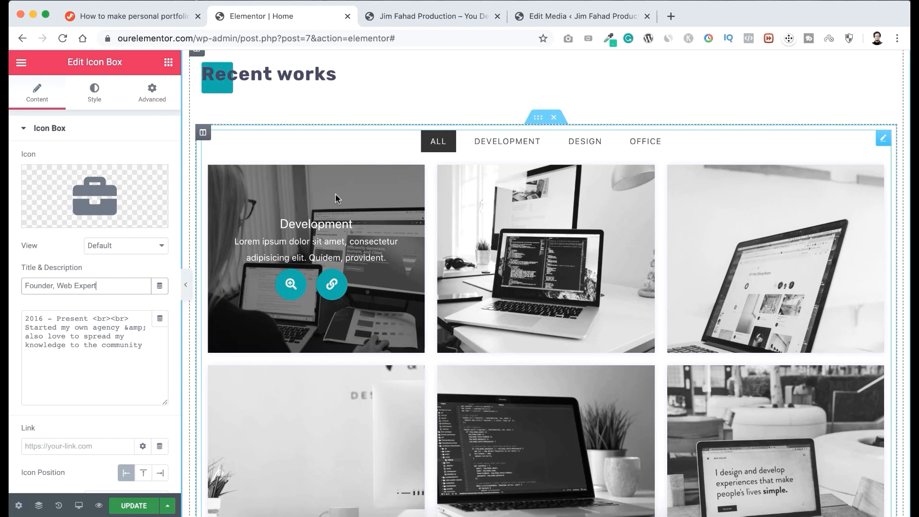
scroll(335, 194, down, 1)
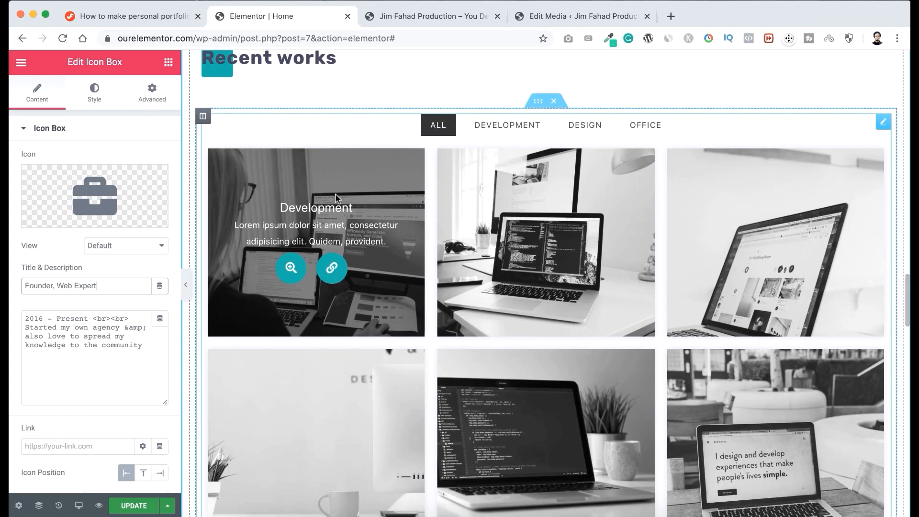
scroll(337, 197, down, 1)
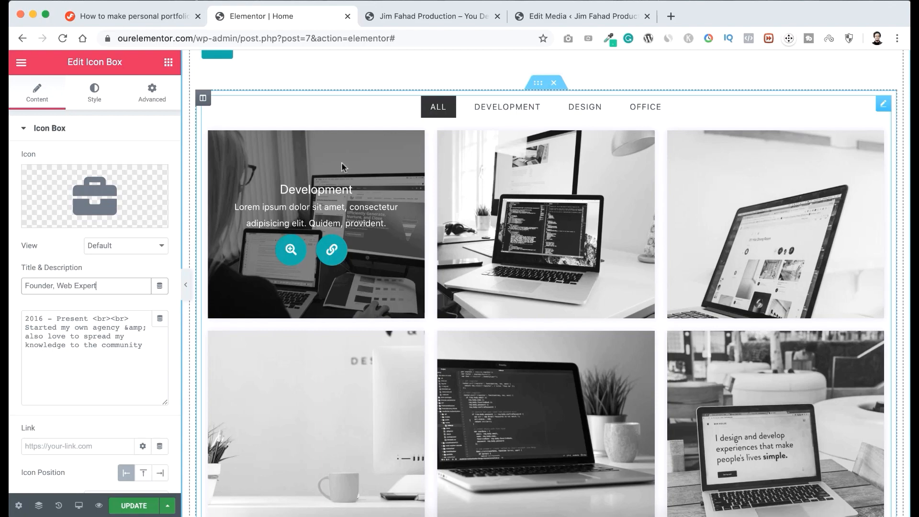
scroll(418, 249, up, 2)
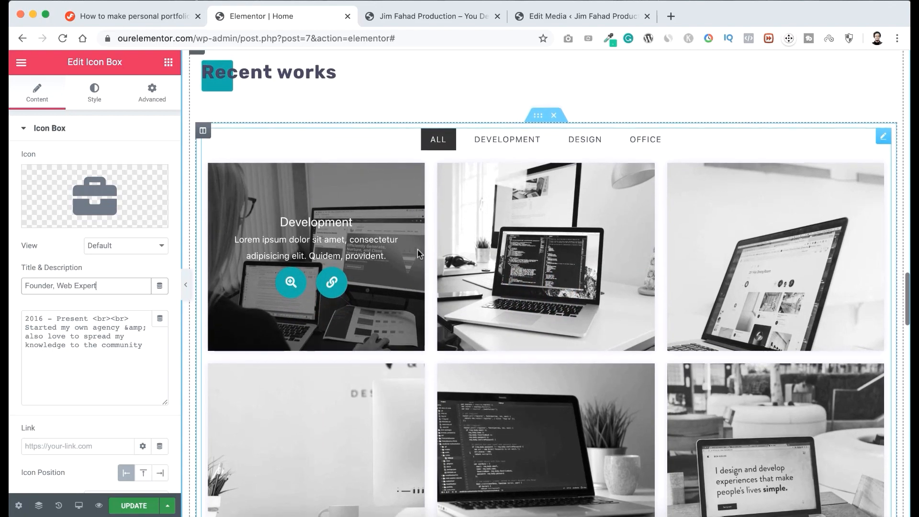
Preview the Recent works gallery filtered by Development and by Design, and show all items again.
click(521, 146)
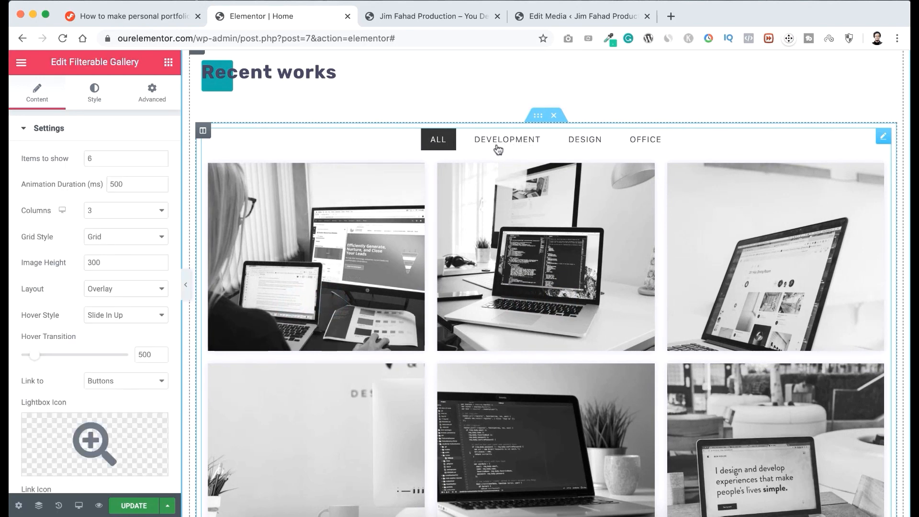
scroll(430, 188, down, 3)
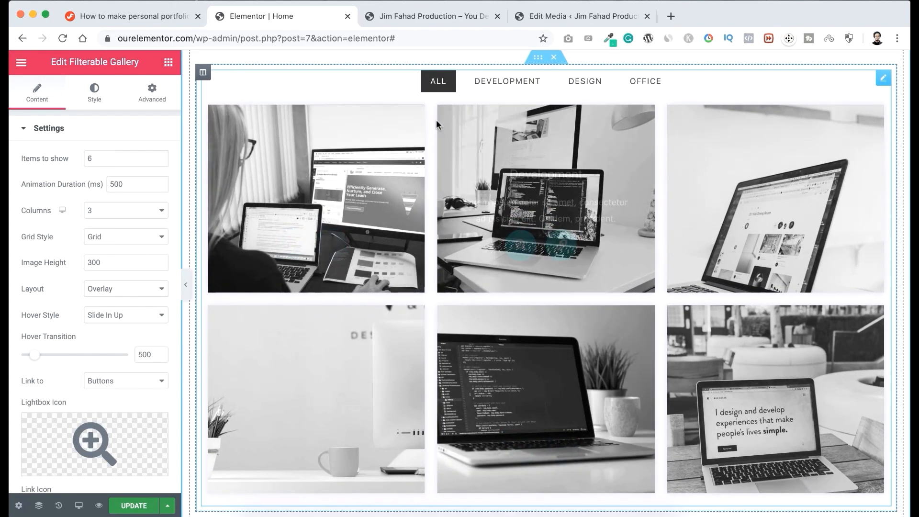
scroll(436, 121, up, 1)
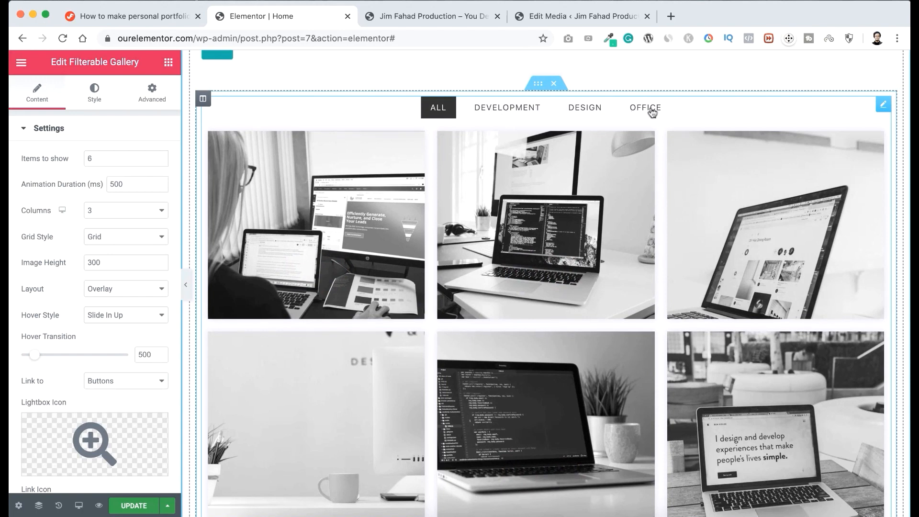
click(506, 107)
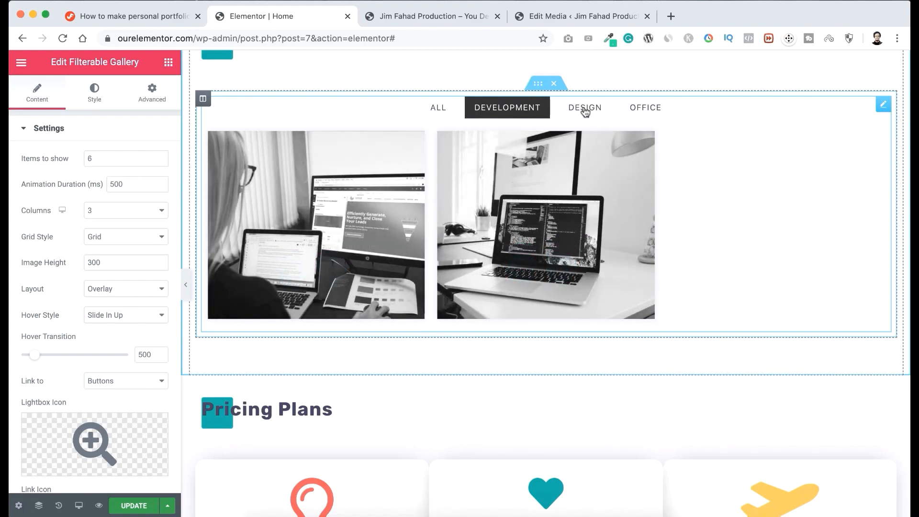
click(585, 110)
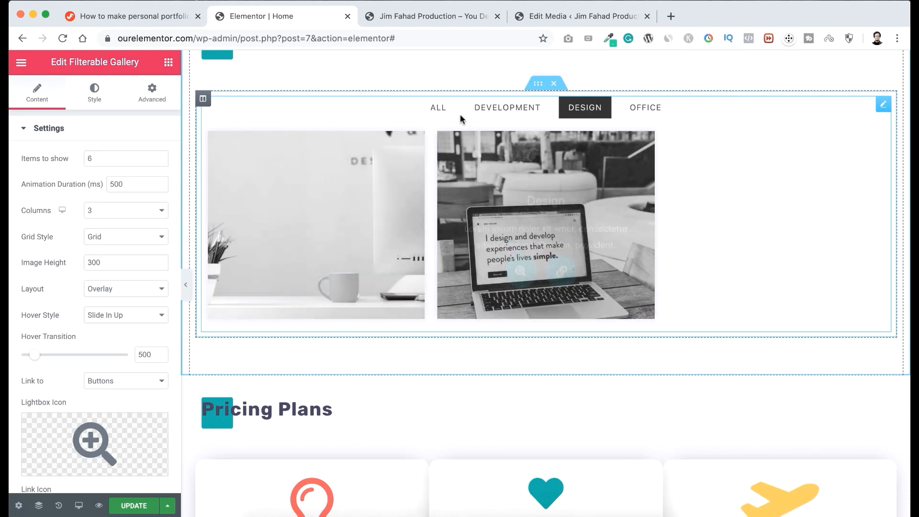
click(437, 109)
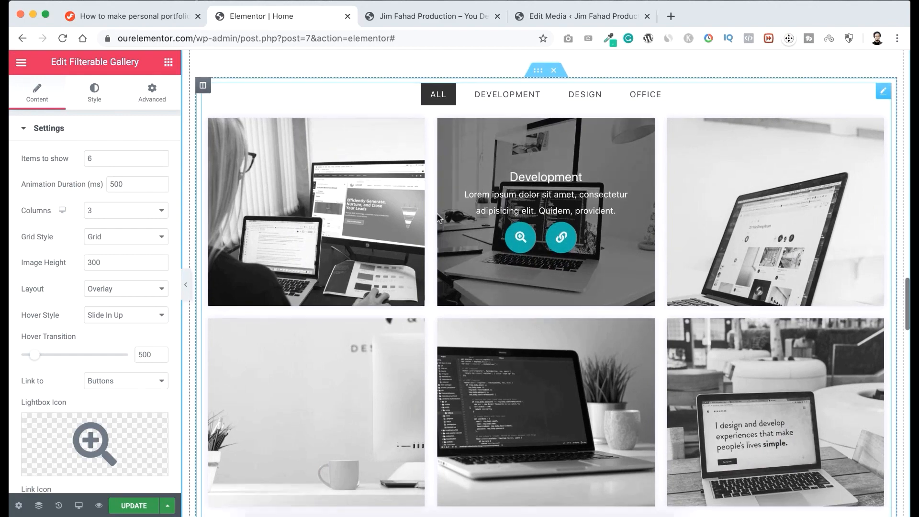
View the first Development item in the lightbox, page through all the gallery images, and close the lightbox.
scroll(572, 261, down, 1)
scroll(570, 260, down, 1)
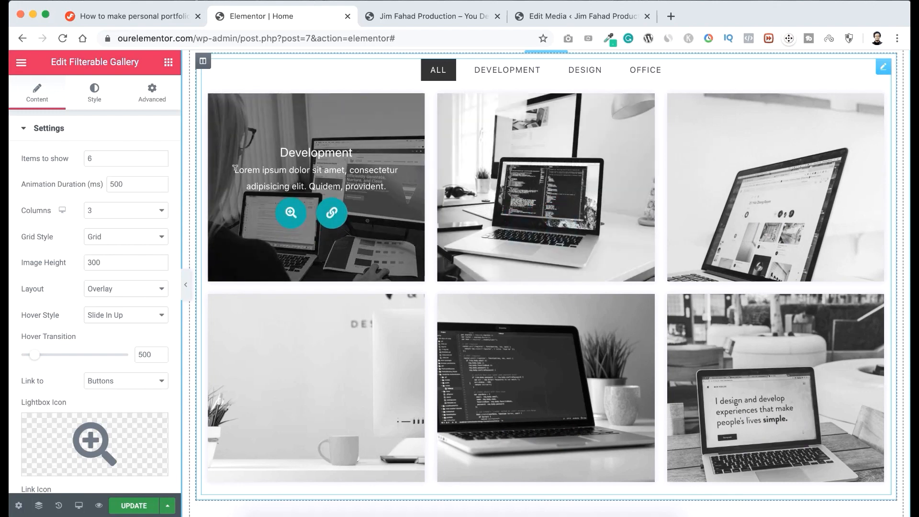
click(291, 214)
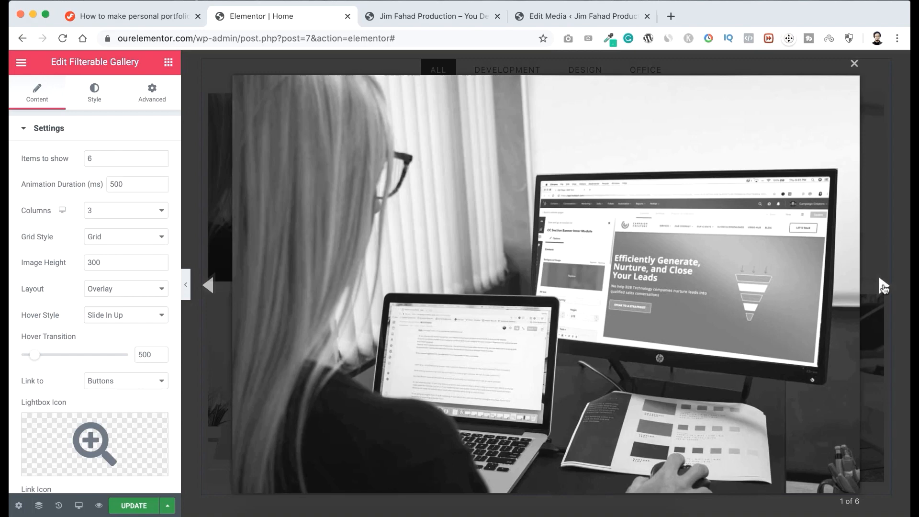
click(883, 287)
click(883, 286)
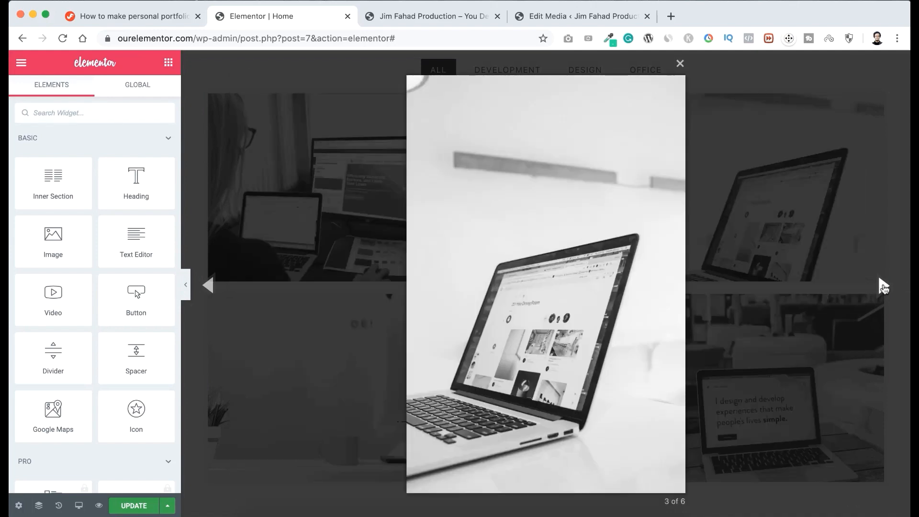
click(884, 287)
click(884, 286)
click(883, 286)
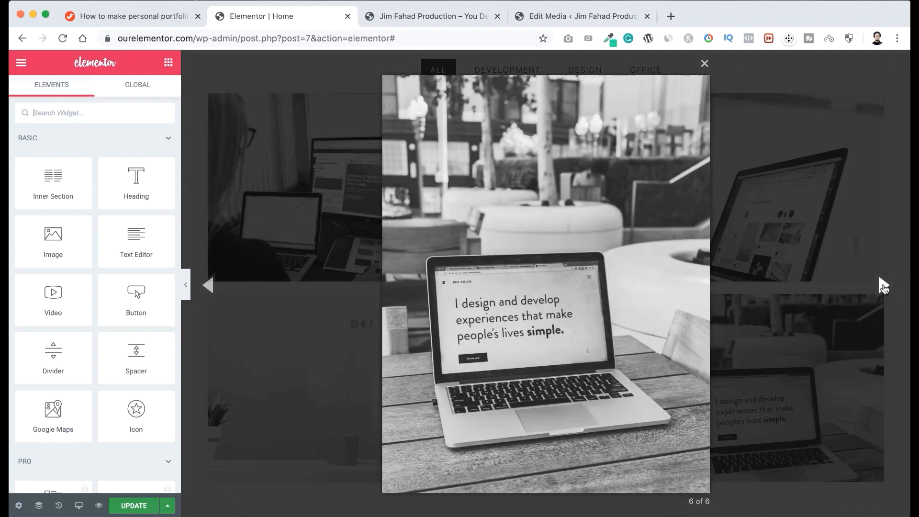
click(884, 286)
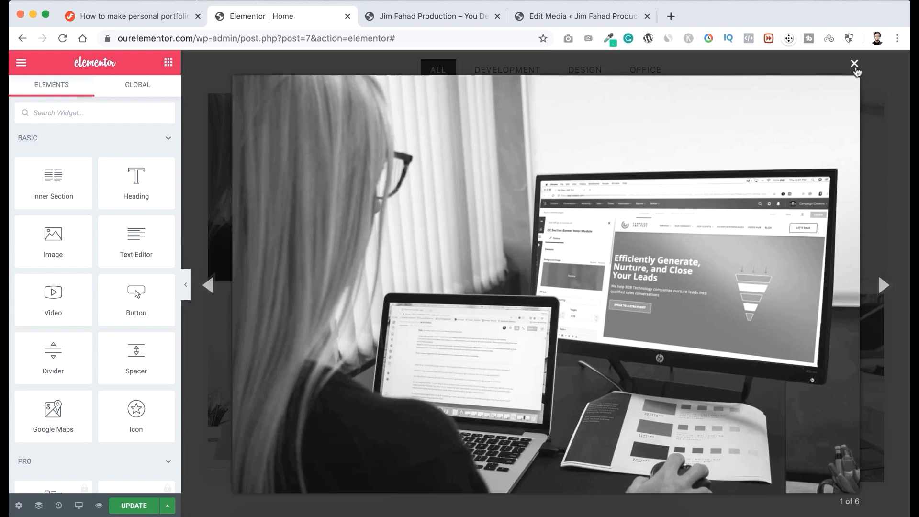
click(855, 63)
mouse_move(306, 229)
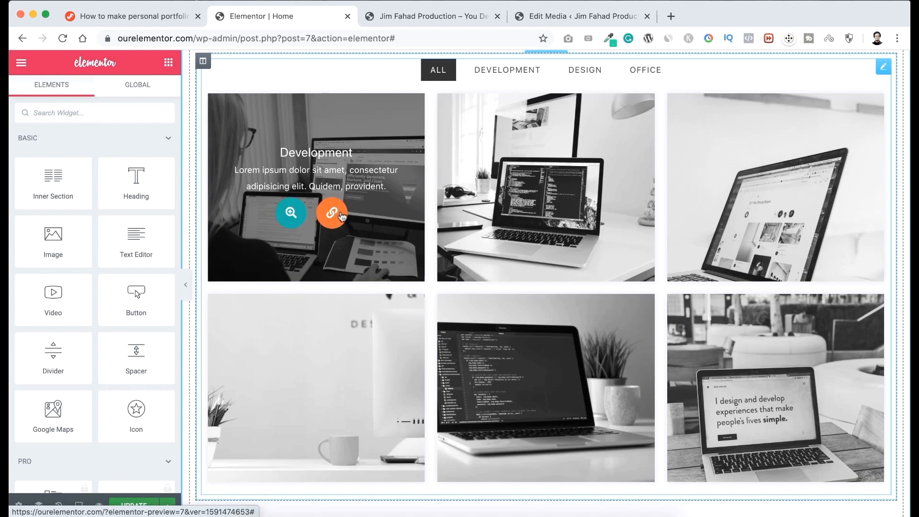
Open the Recent works heading for editing and highlight the word "works" in it.
scroll(341, 216, up, 2)
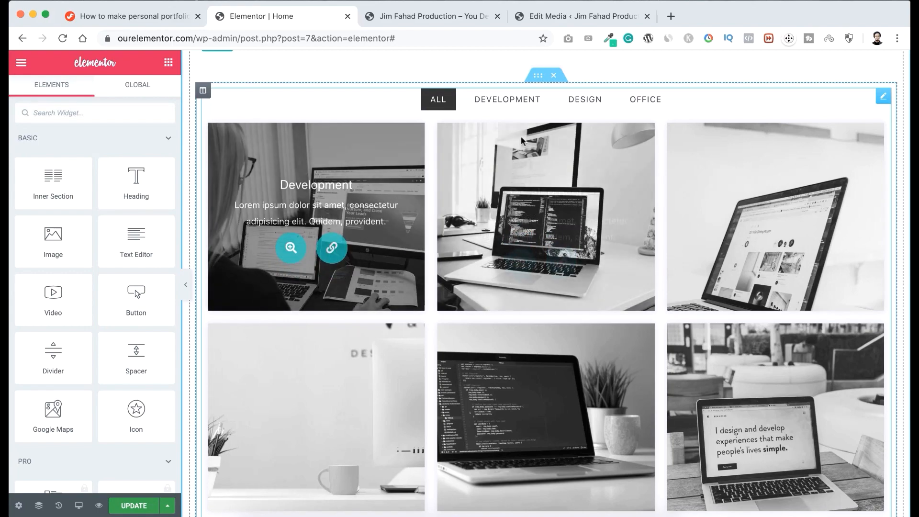
scroll(555, 194, up, 3)
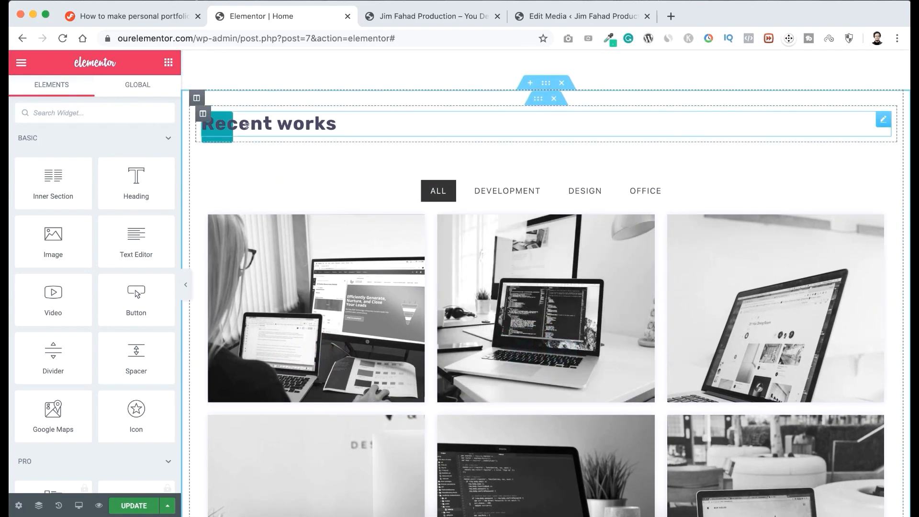
click(277, 126)
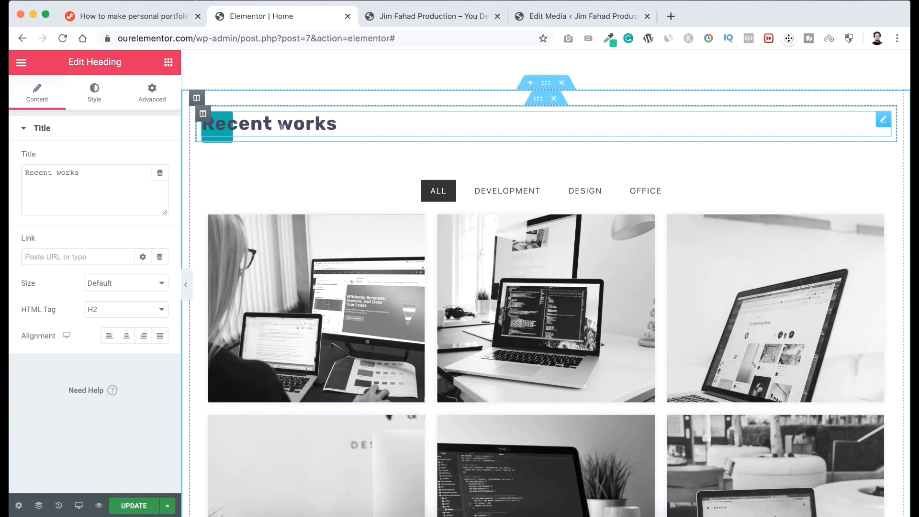
drag(281, 126, 347, 123)
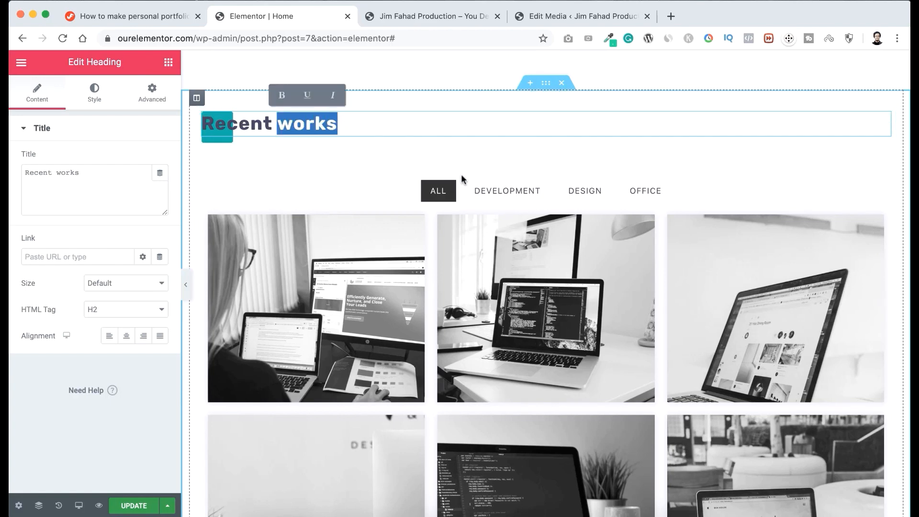
Open the Filterable Controls settings of the Recent works gallery and view the list of filters.
scroll(482, 287, down, 2)
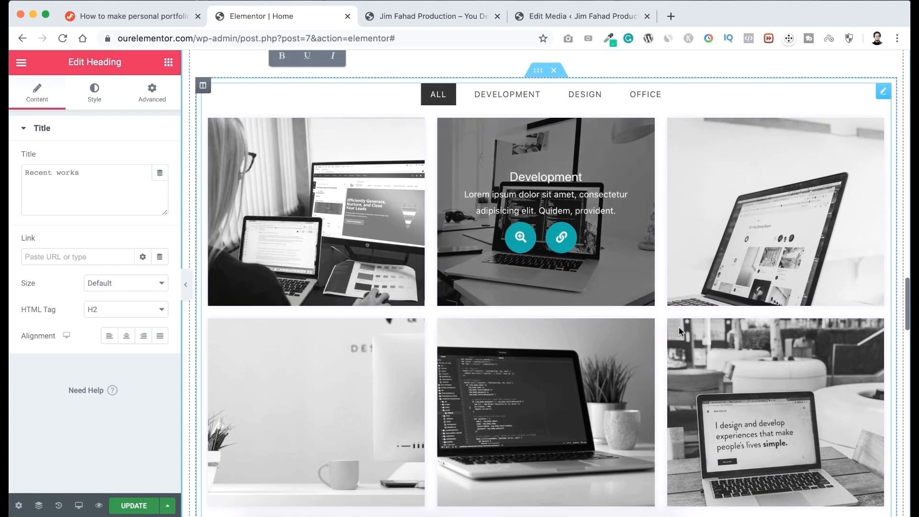
click(567, 297)
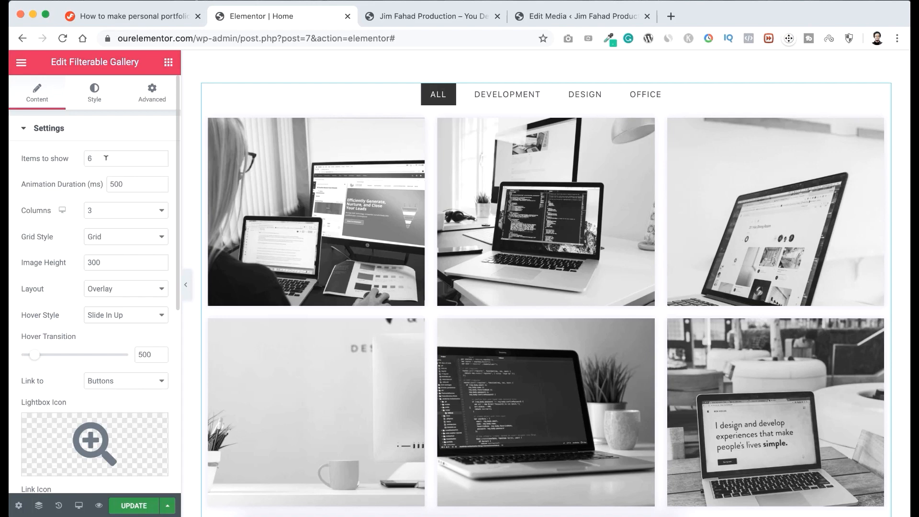
click(79, 129)
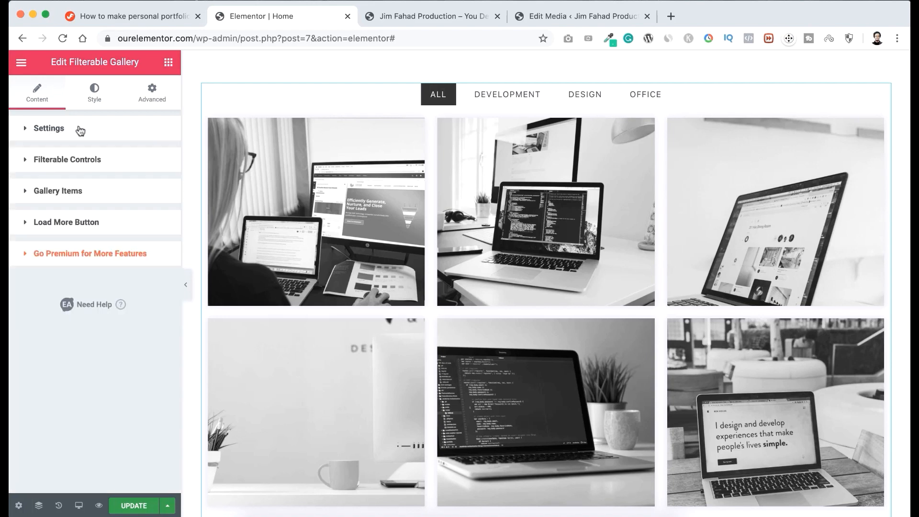
click(111, 161)
scroll(90, 269, down, 1)
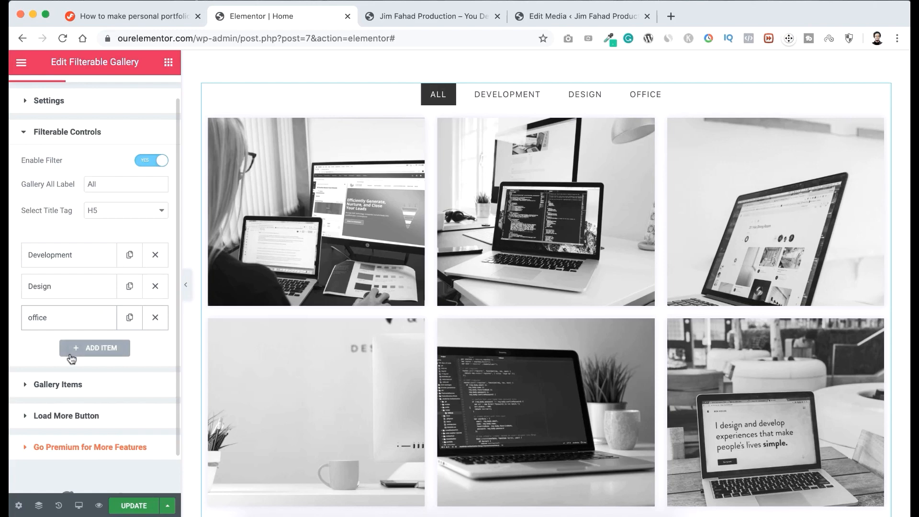
Add a filter named Photography to the gallery's filter controls and delete it again.
click(95, 351)
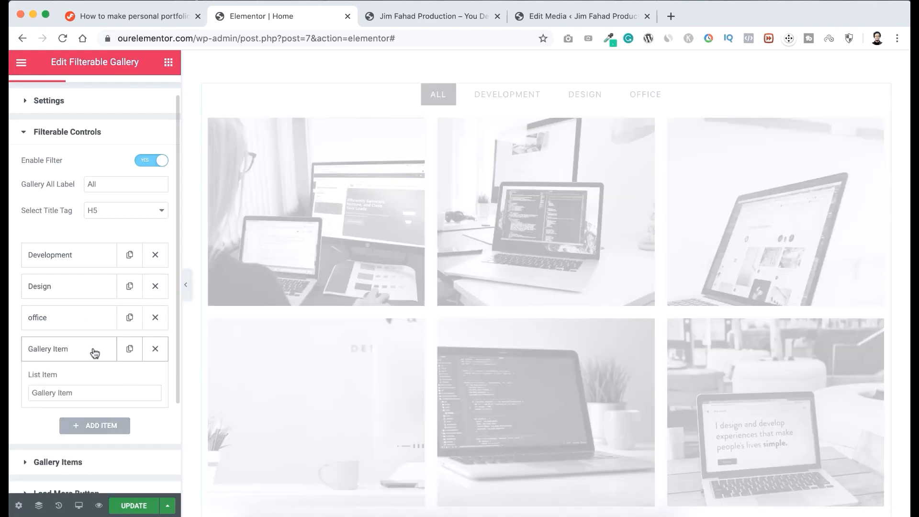
drag(75, 393, 19, 392)
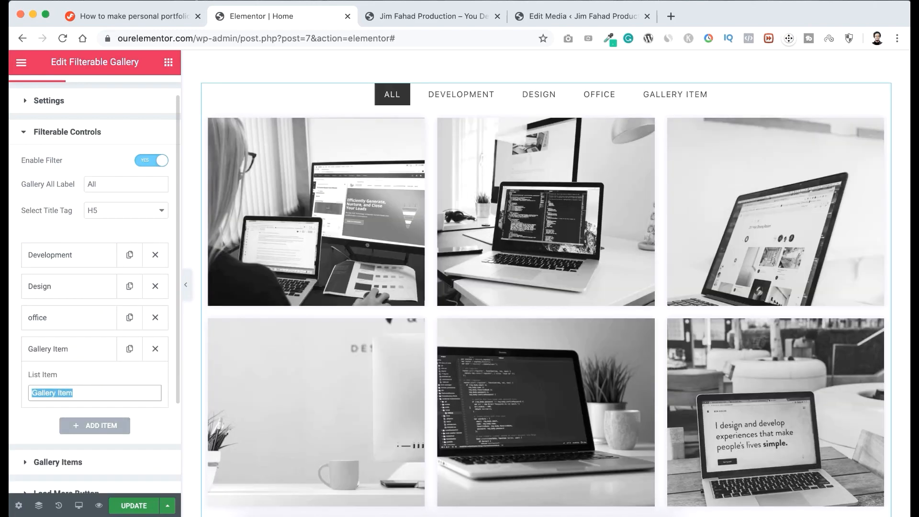
text(Photograp)
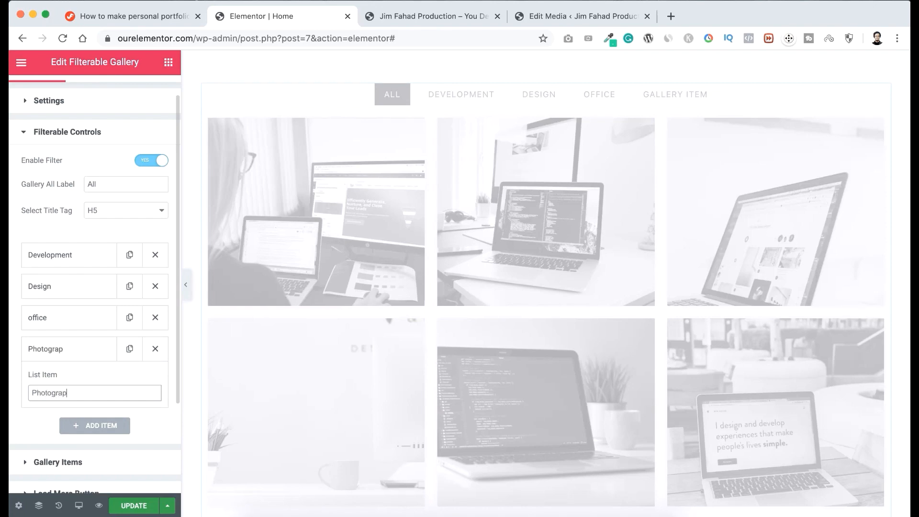
text(hy)
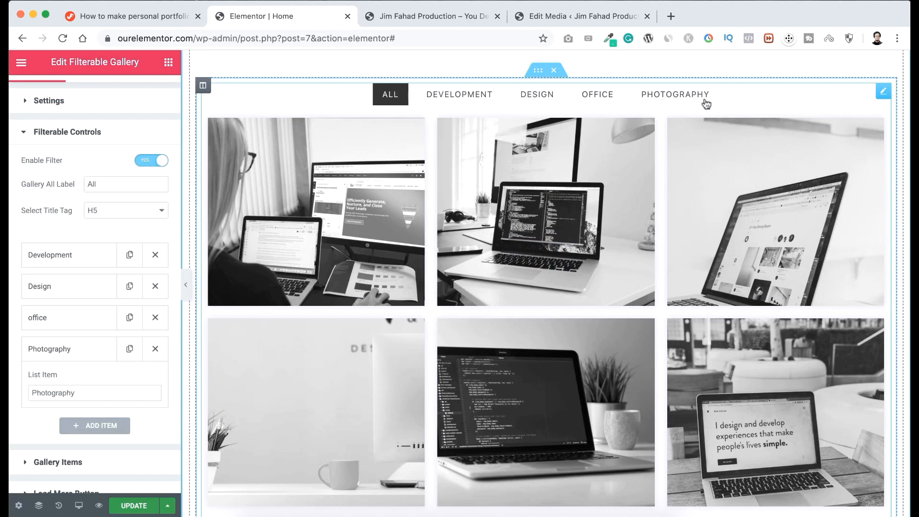
click(155, 351)
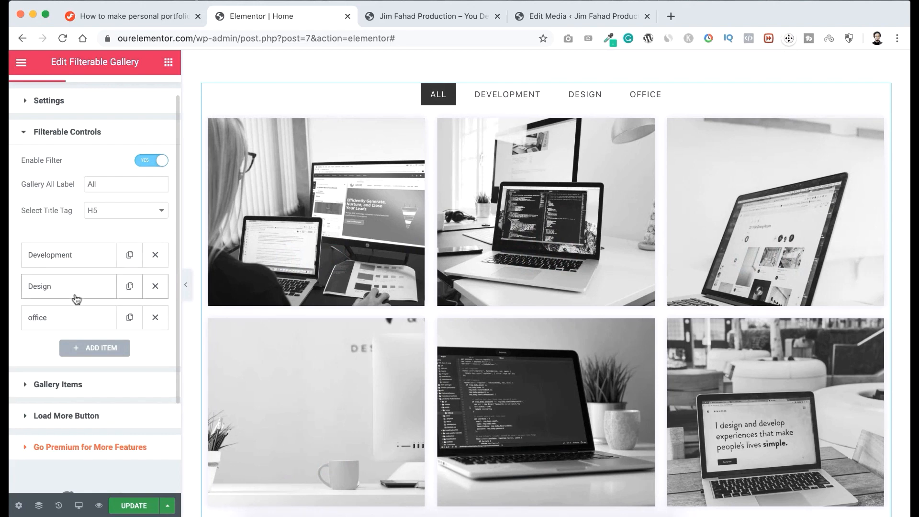
Open the settings of the first Development entry among the gallery's items.
scroll(34, 357, down, 2)
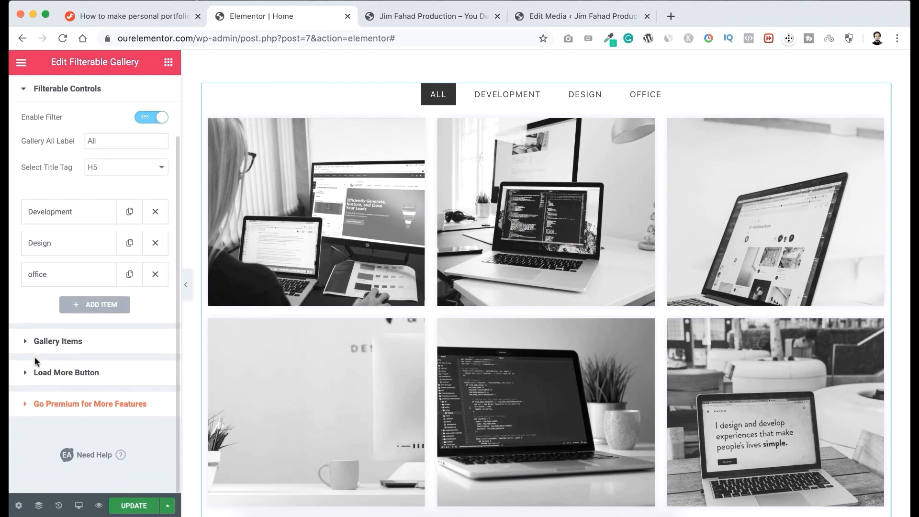
click(58, 342)
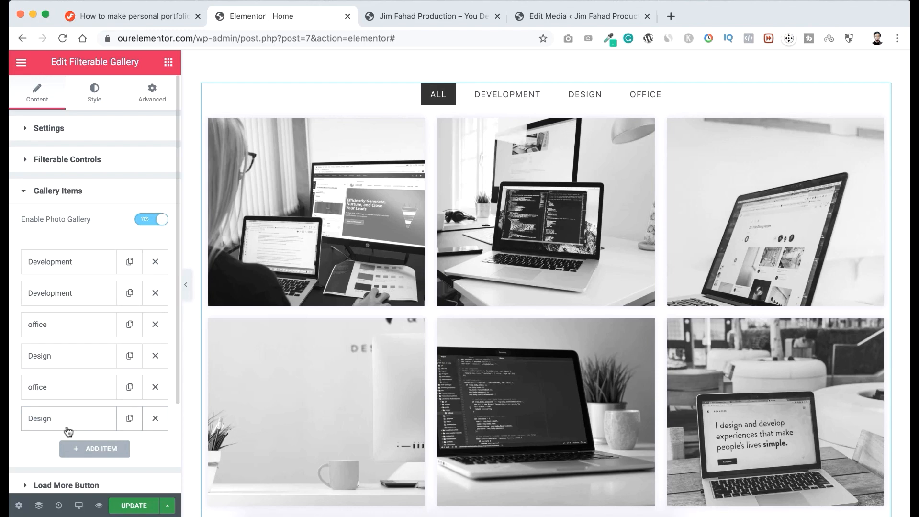
mouse_move(325, 216)
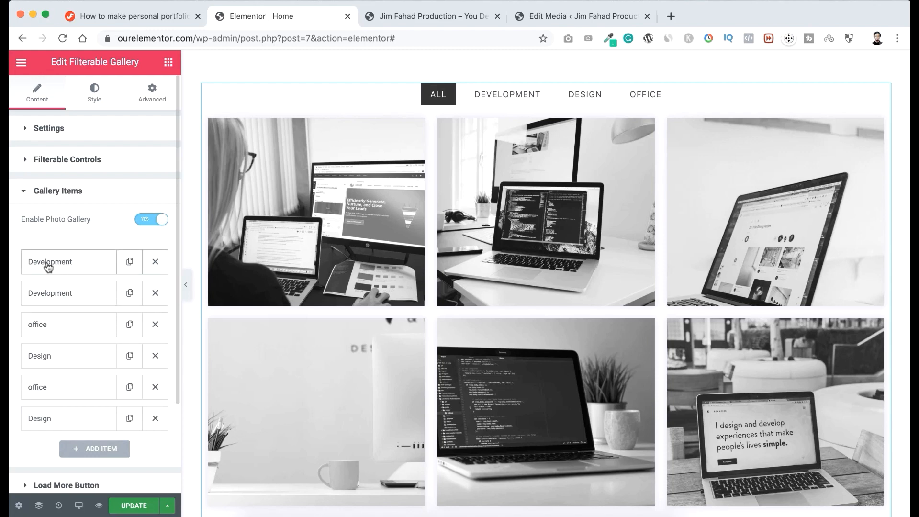
click(87, 266)
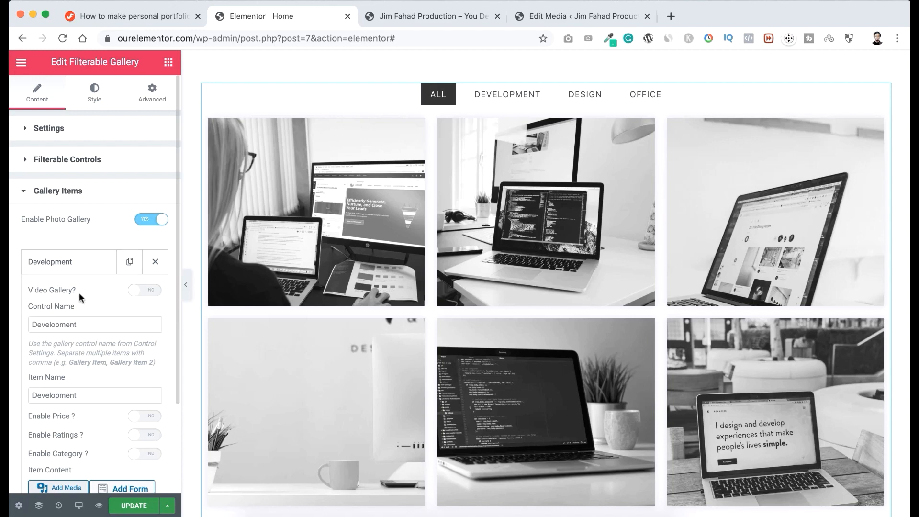
Review the filter list in Filterable Controls and the matching control name and other fields of the first Development gallery item.
scroll(82, 291, down, 2)
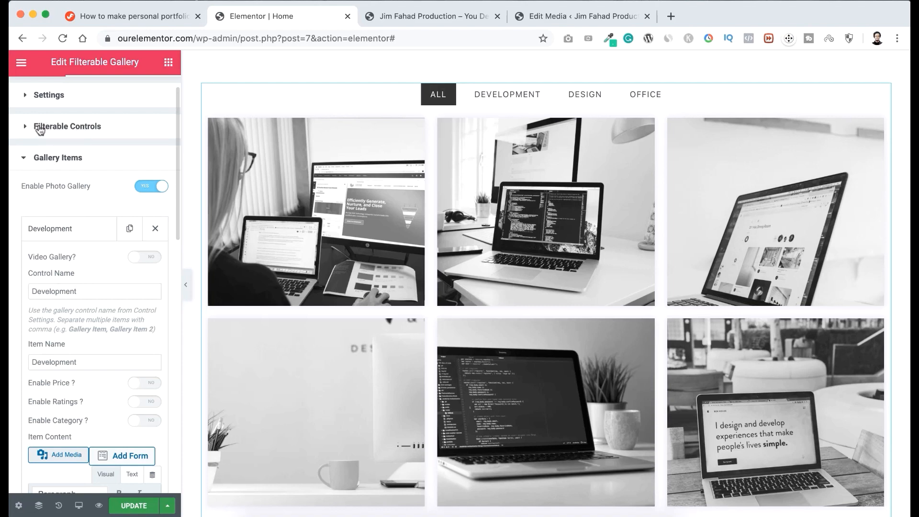
click(44, 129)
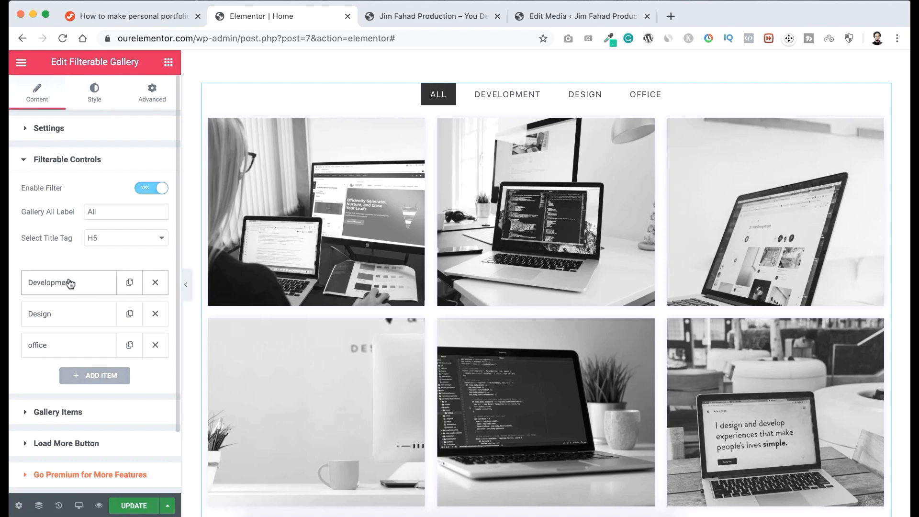
click(37, 414)
click(61, 263)
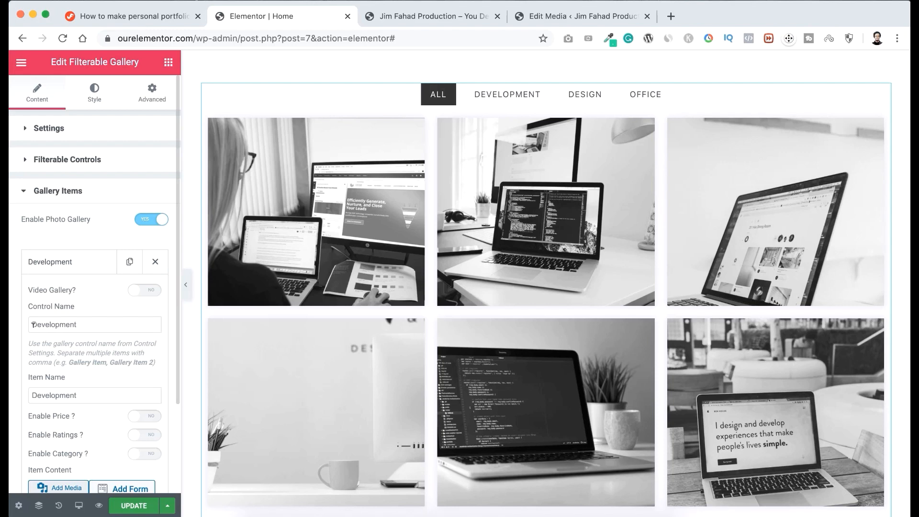
scroll(34, 325, down, 3)
scroll(34, 325, up, 2)
scroll(33, 326, down, 6)
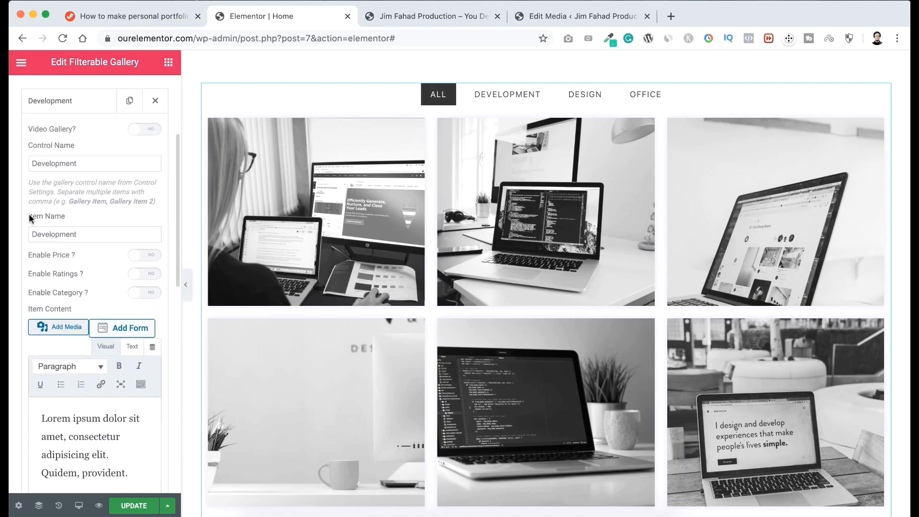
scroll(56, 404, down, 2)
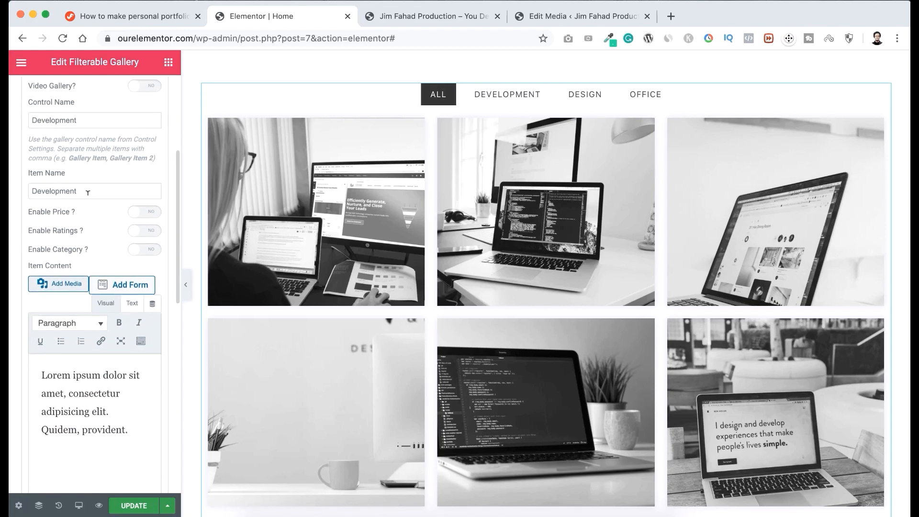
Set the first Development item's name to "FedEx Project" and its content to "Pretty challenging! But the end result was amazing!".
mouse_move(314, 190)
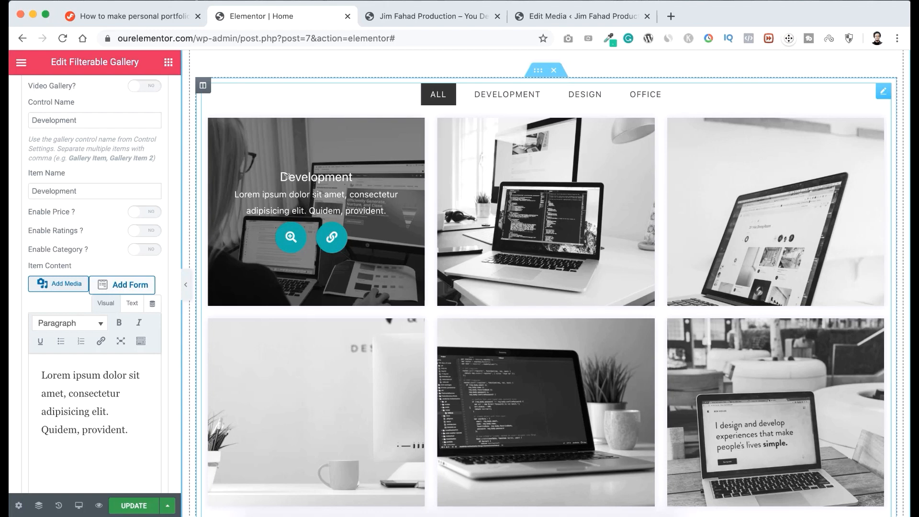
click(93, 190)
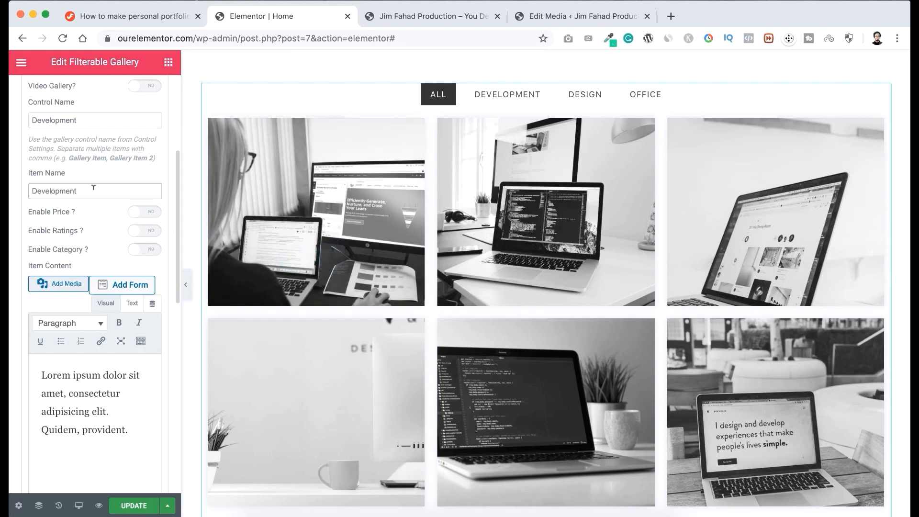
double_click(93, 189)
text(FedEx Project)
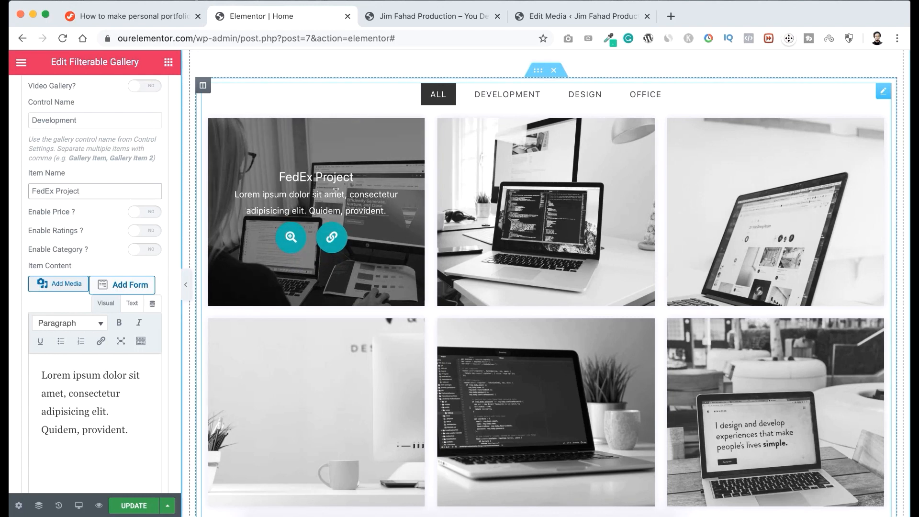
drag(128, 430, 38, 365)
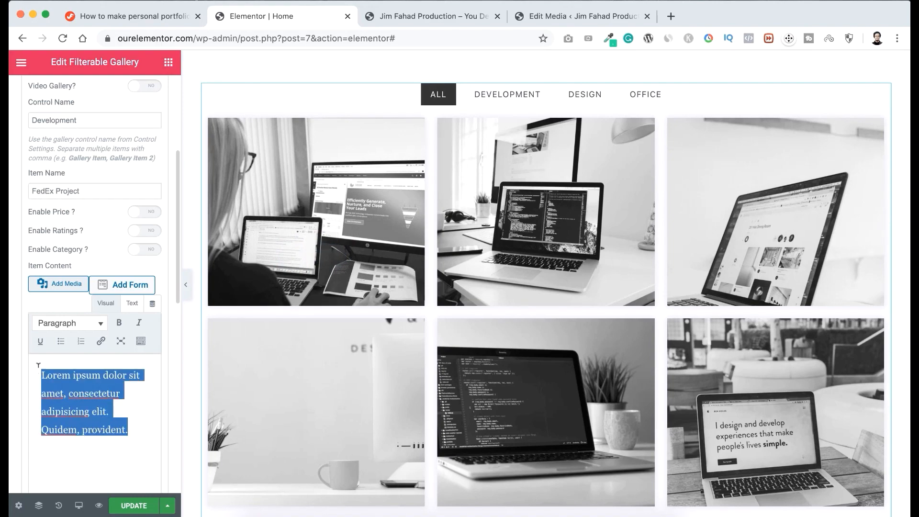
text(Pretty challenging! But the end result was amazing!)
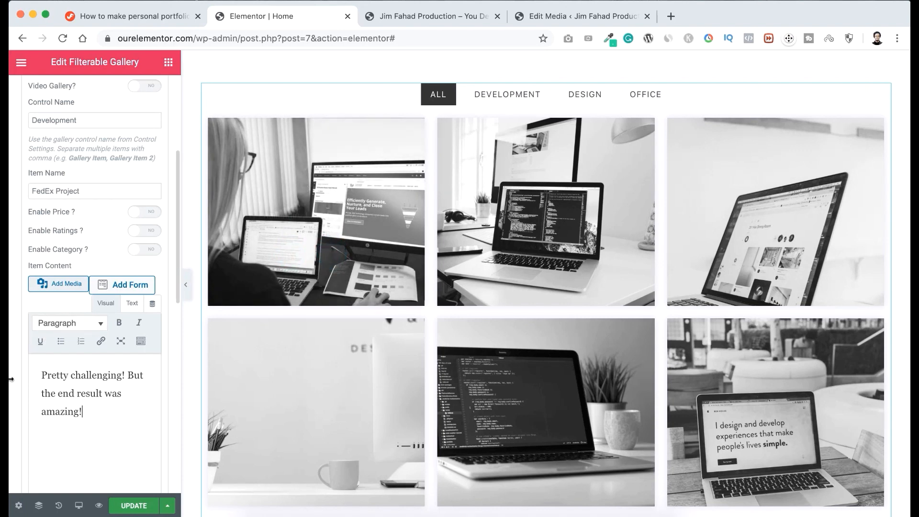
Replace the FedEx Project item's image by uploading and inserting the first portfolio picture from the Portfolios folder.
scroll(10, 379, down, 5)
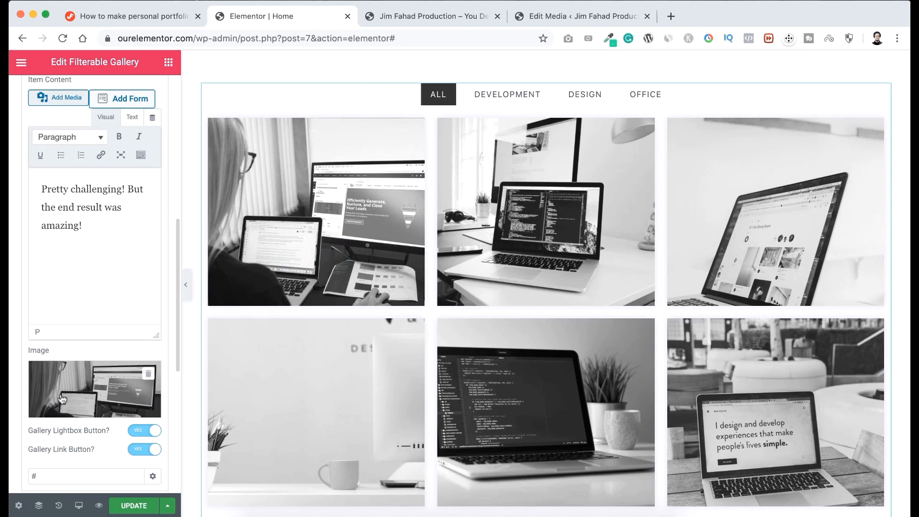
click(95, 387)
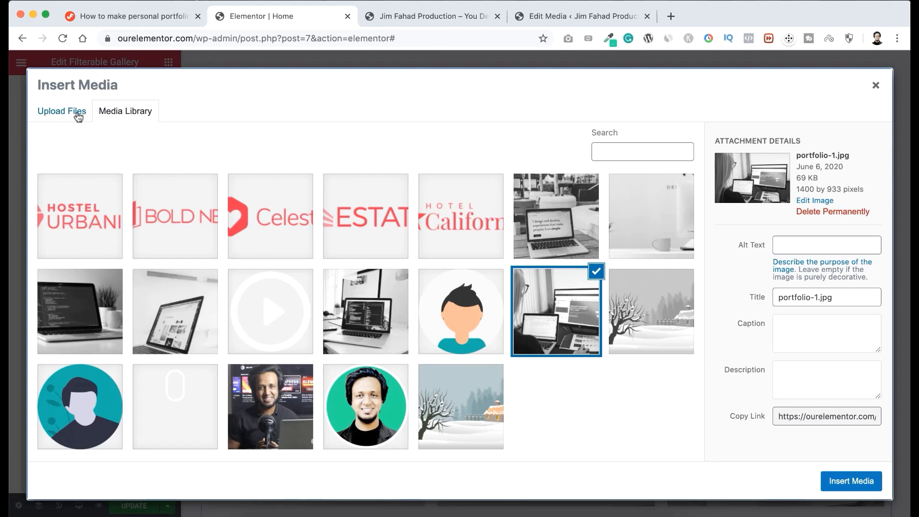
click(77, 115)
click(442, 286)
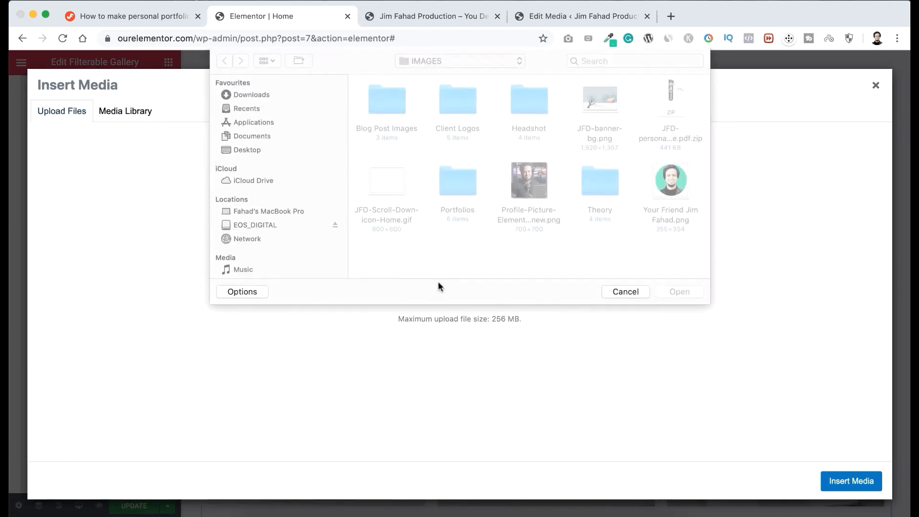
double_click(446, 180)
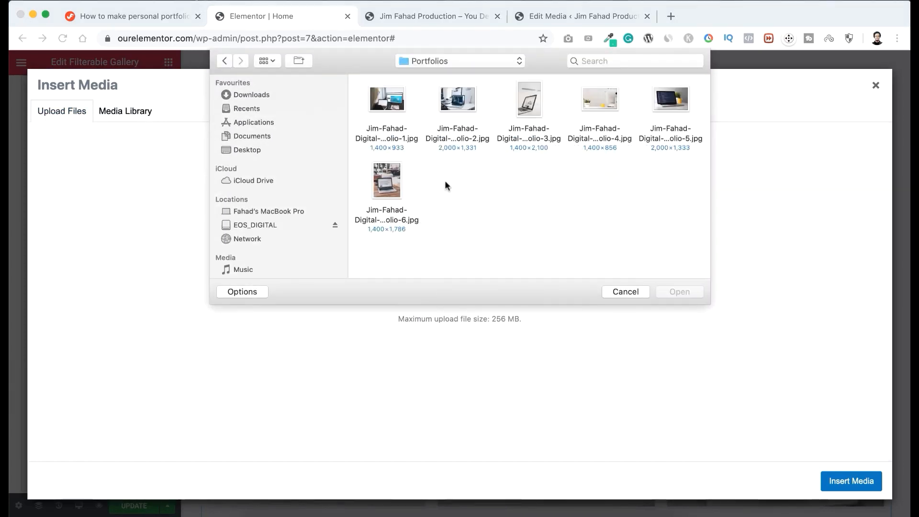
click(389, 102)
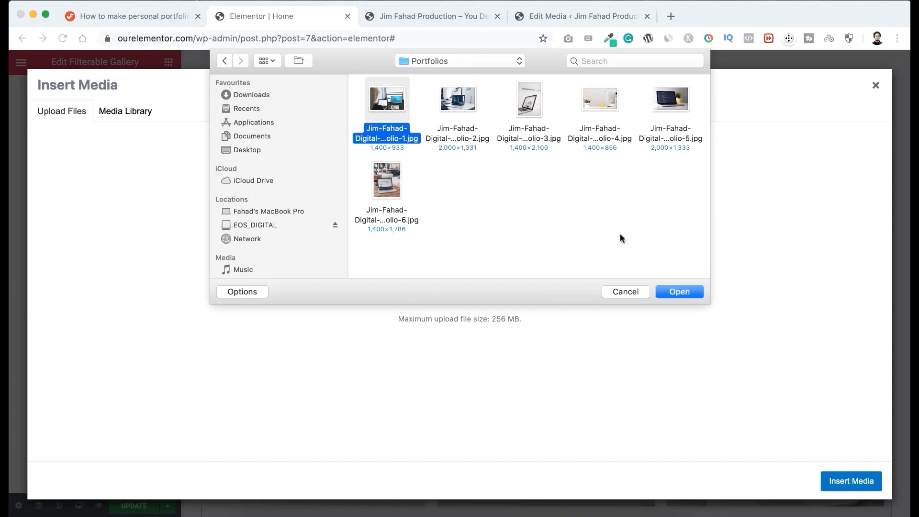
click(678, 292)
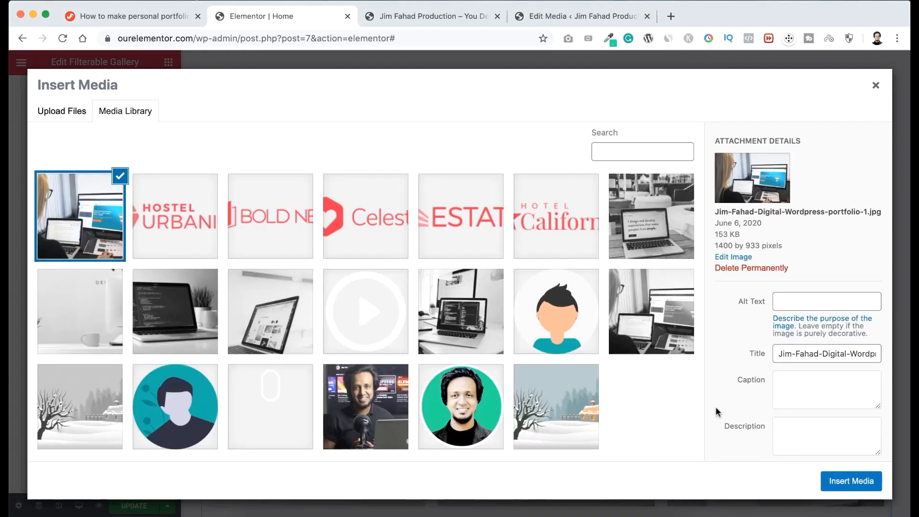
click(839, 479)
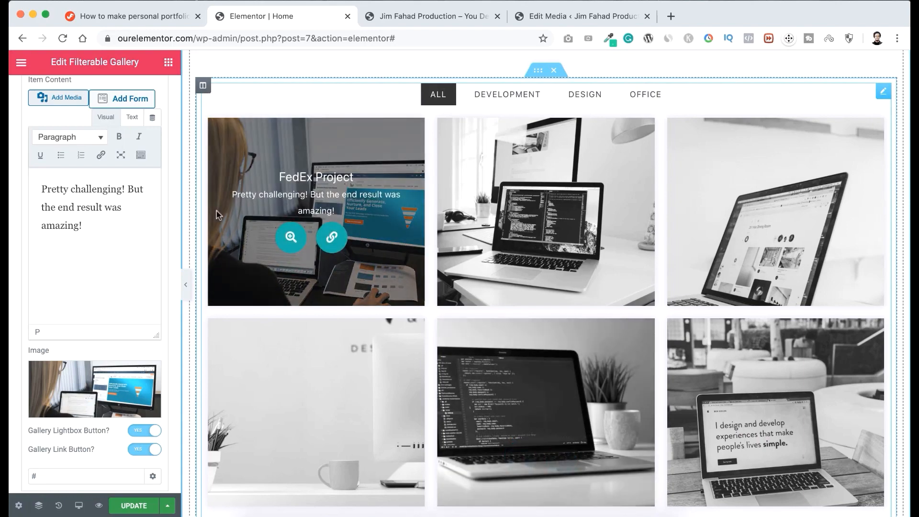
Switch the FedEx Project item's Gallery Lightbox Button off and back on.
scroll(302, 235, down, 2)
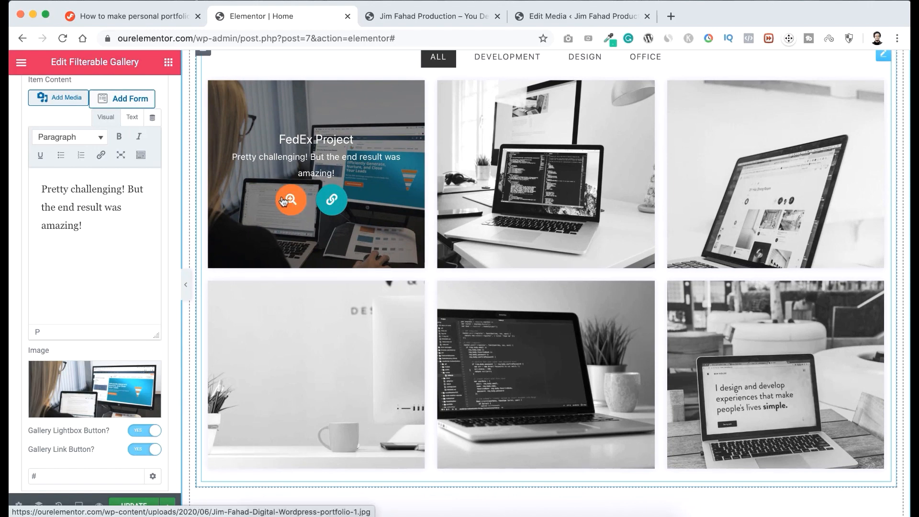
click(140, 432)
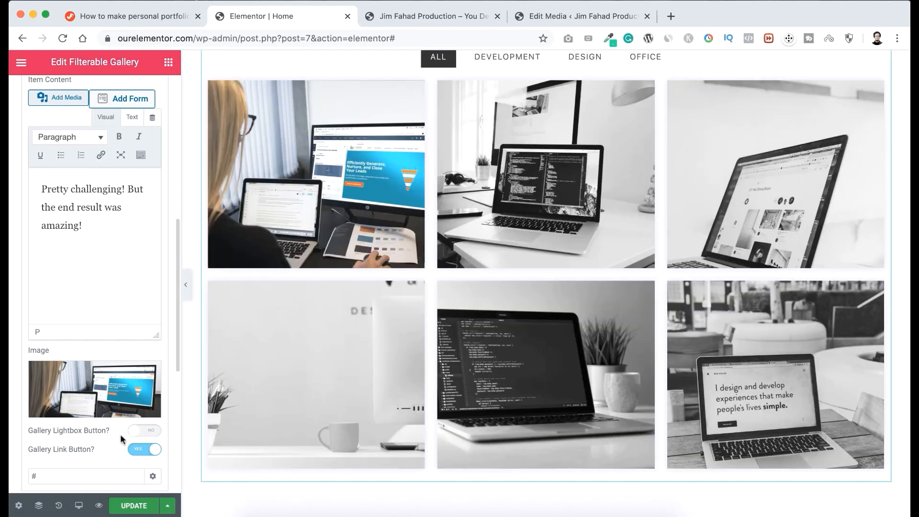
click(149, 432)
Examine the FedEx Project item's link button and highlight the placeholder # in its link setting.
mouse_move(332, 202)
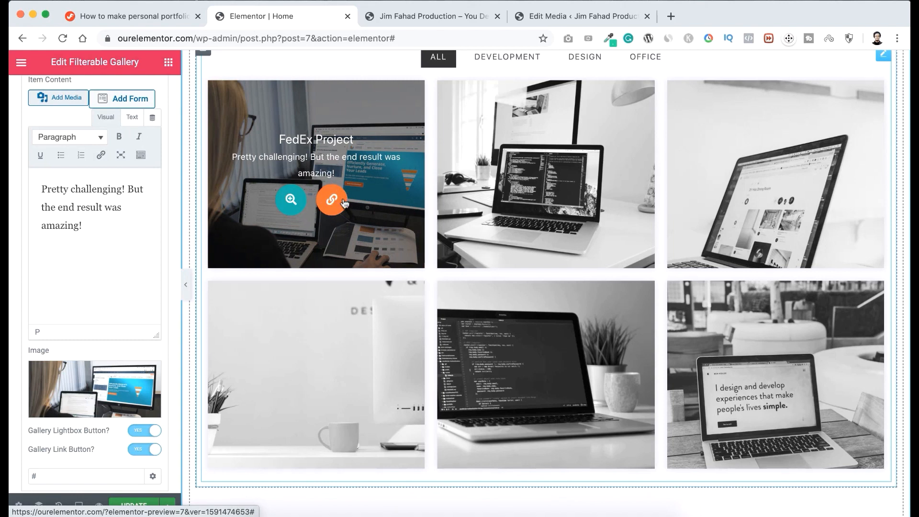
scroll(154, 387, down, 1)
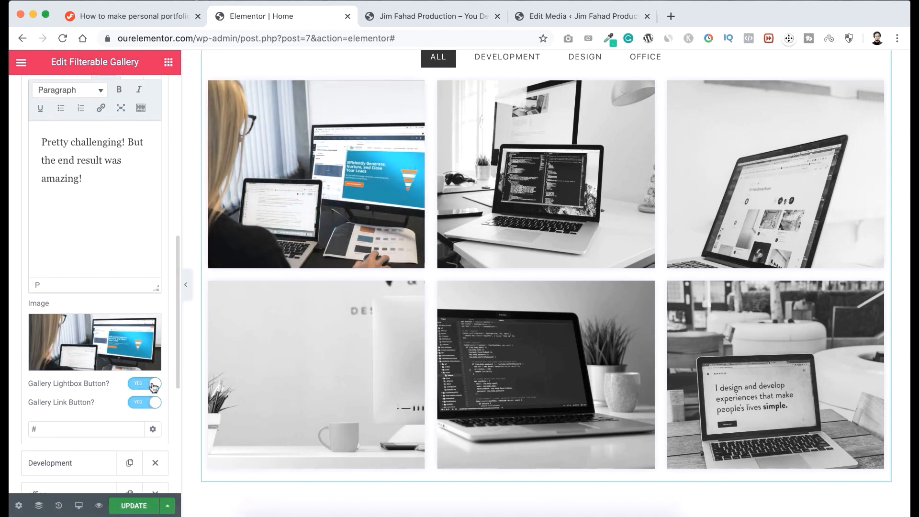
click(43, 426)
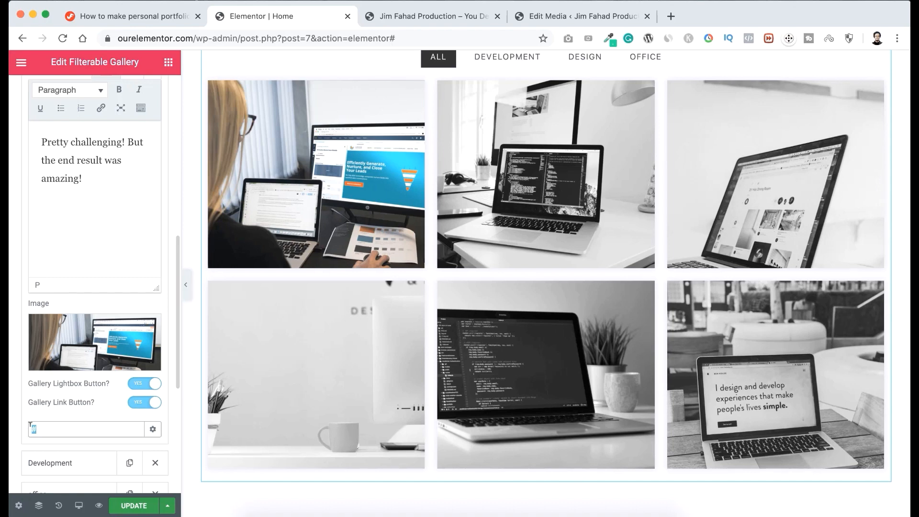
Open the settings of the second Development entry among the gallery's items.
scroll(65, 427, down, 2)
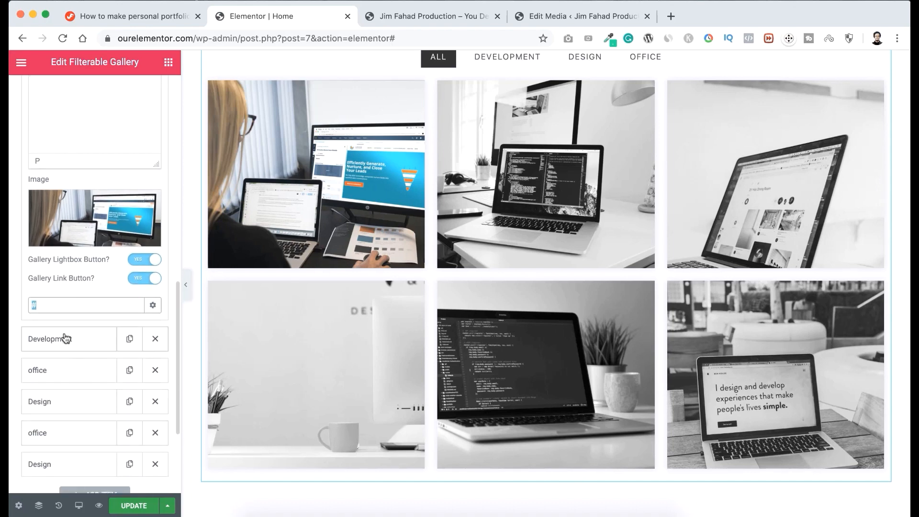
click(79, 338)
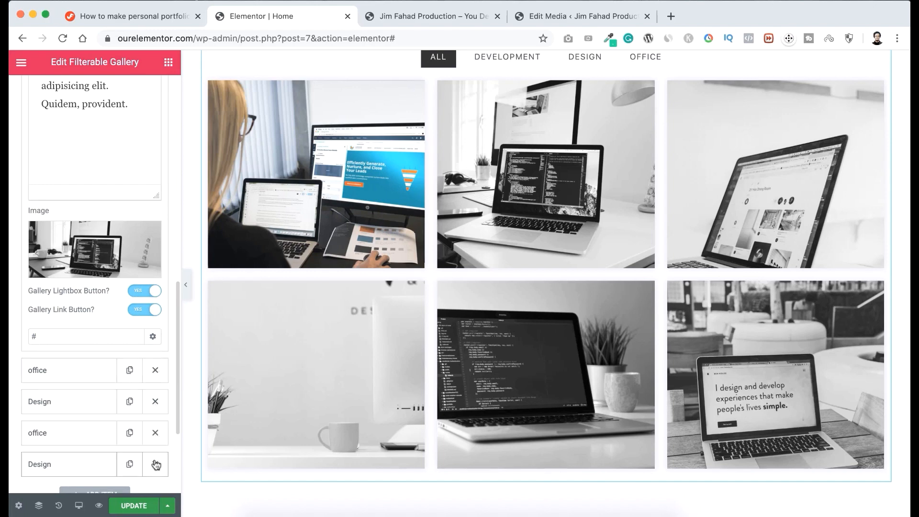
scroll(99, 444, down, 2)
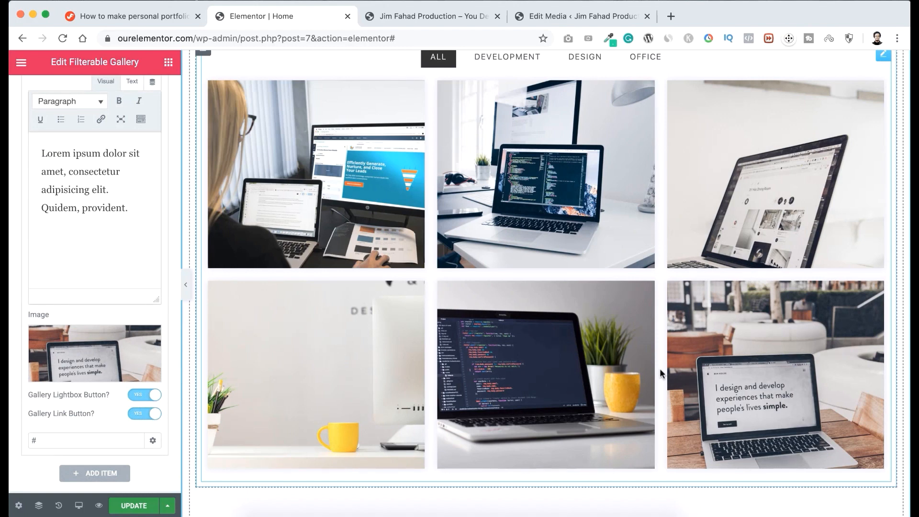
Preview the updated gallery images under the Development, Design and Office filters, and return to the All view.
scroll(660, 324, up, 2)
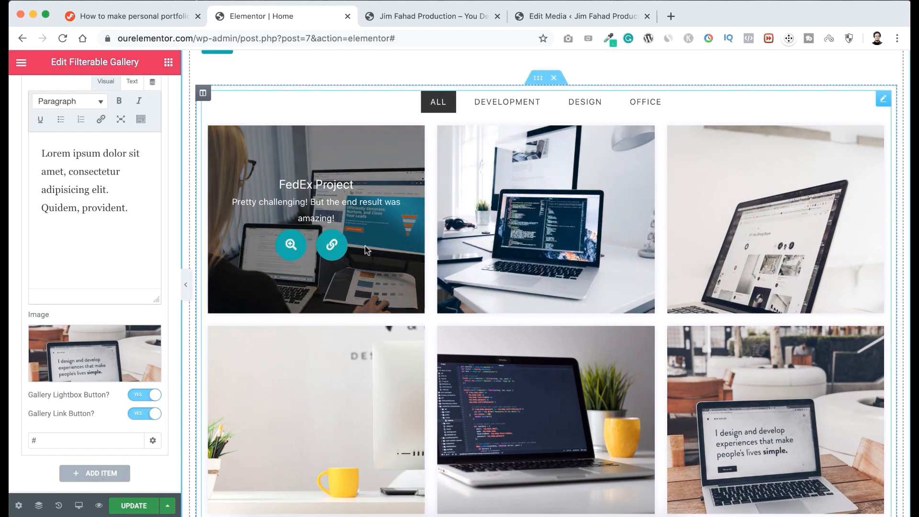
scroll(365, 246, up, 2)
scroll(364, 246, down, 2)
scroll(365, 246, up, 1)
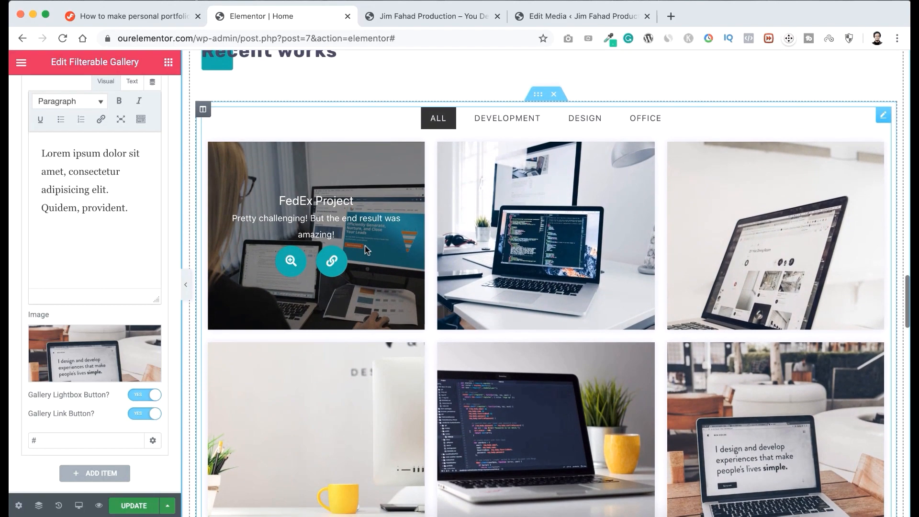
scroll(365, 247, down, 1)
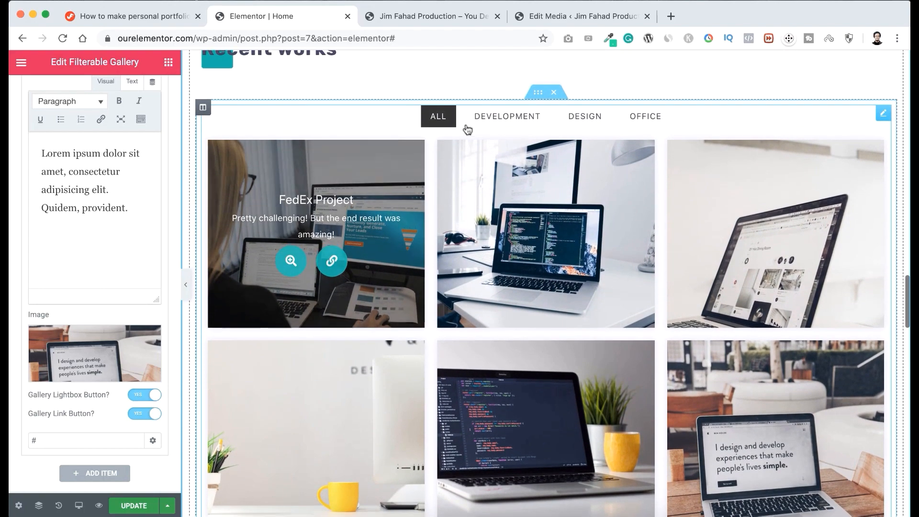
click(509, 120)
click(599, 118)
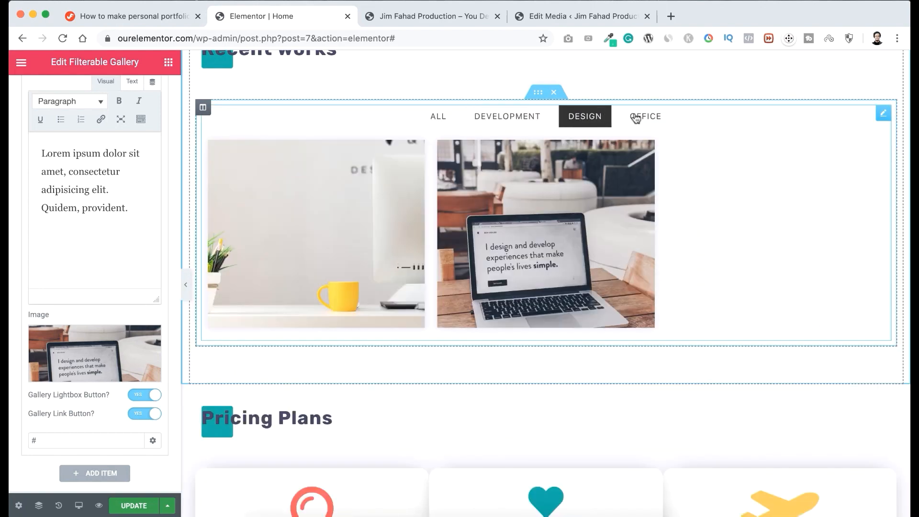
click(636, 118)
click(589, 121)
click(519, 123)
click(444, 120)
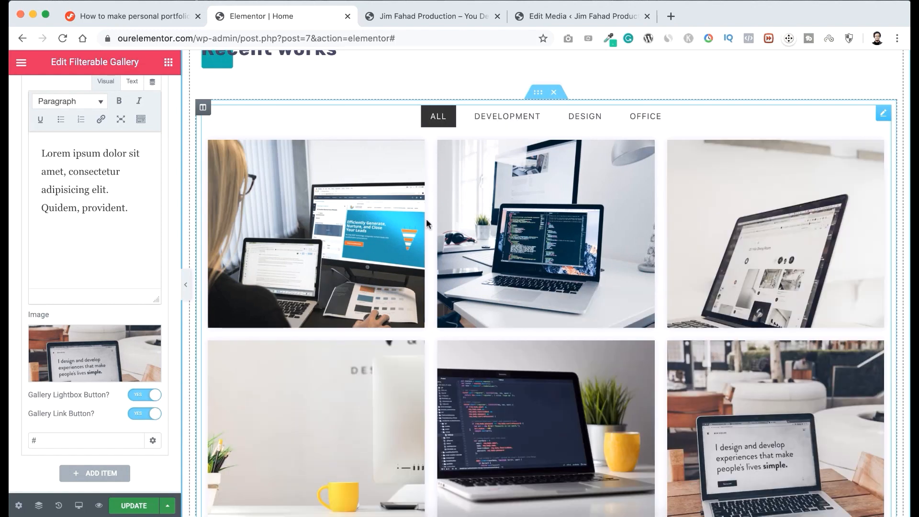
Change the price in the For Hours pricing plan to $85/HOUR.
scroll(416, 281, down, 8)
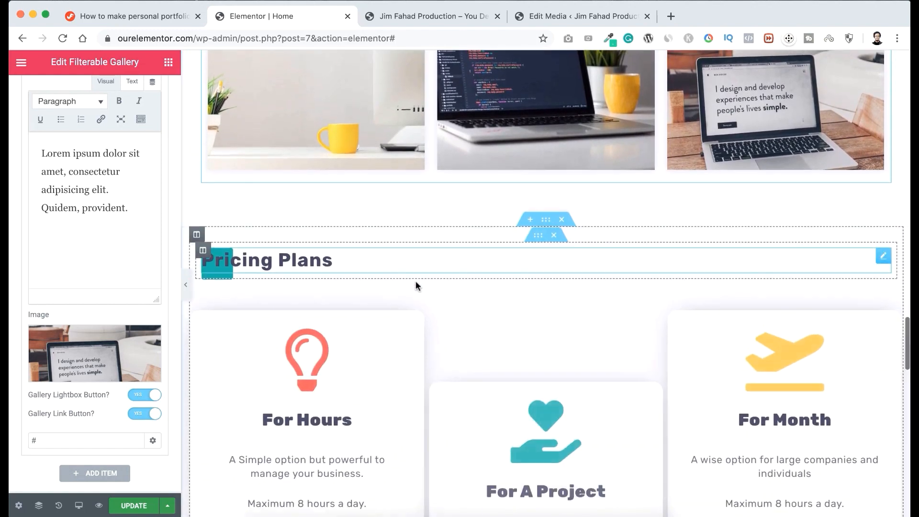
scroll(416, 286, down, 4)
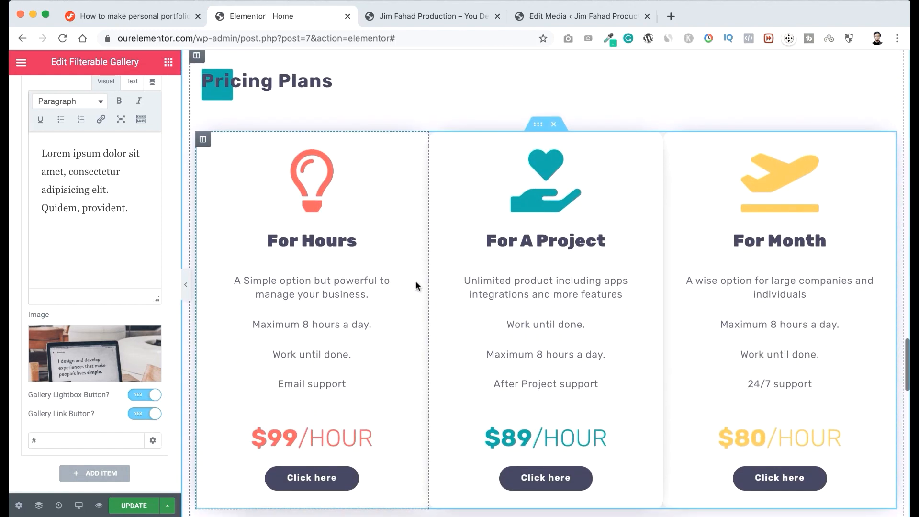
scroll(415, 282, down, 1)
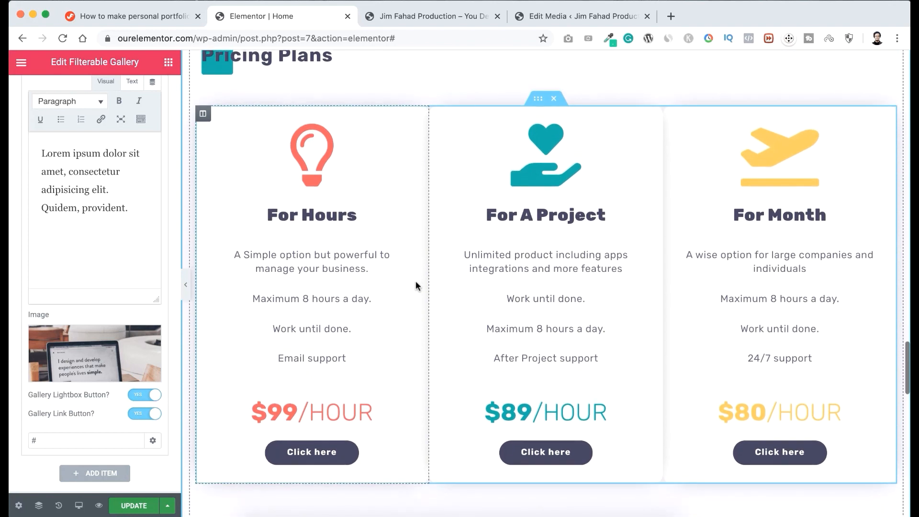
scroll(416, 282, up, 1)
scroll(415, 282, down, 1)
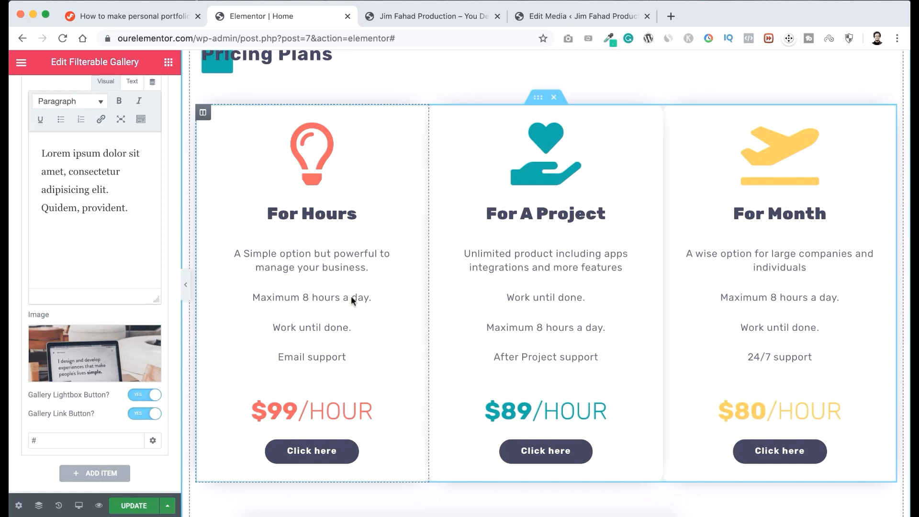
click(284, 405)
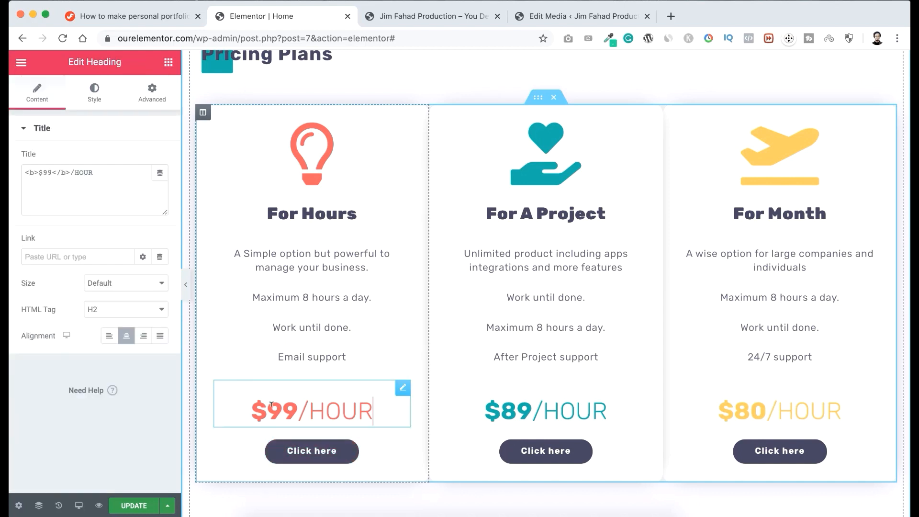
drag(268, 405, 296, 406)
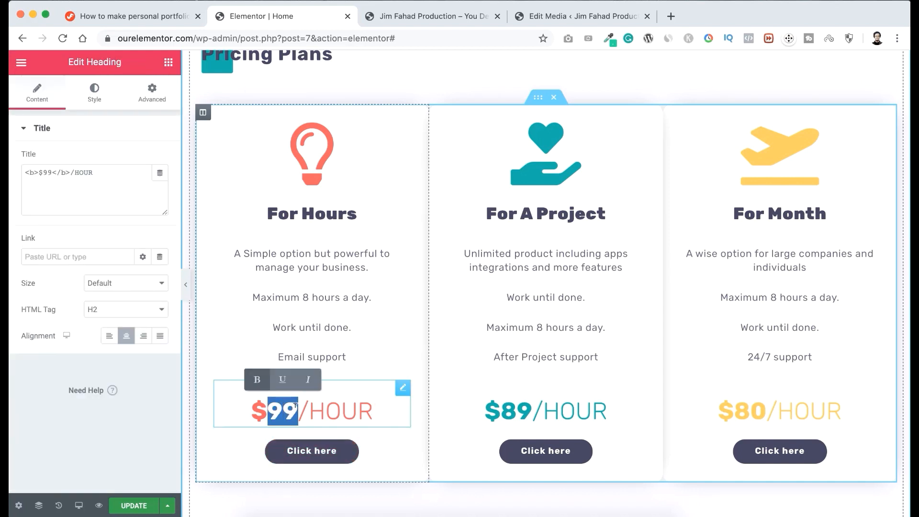
text(85)
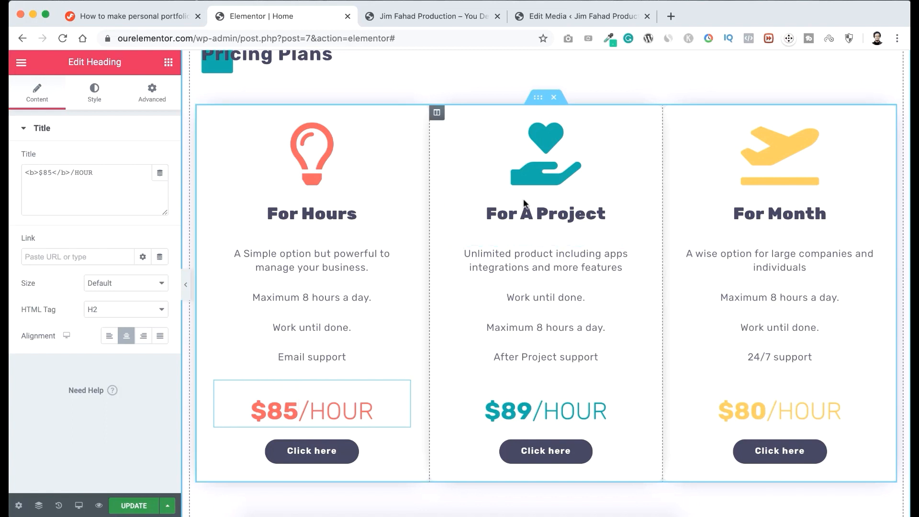
Set the For A Project plan's price to $2K/PROJECT and the For Month plan's price to $9K/MONTH.
double_click(517, 411)
text(2)
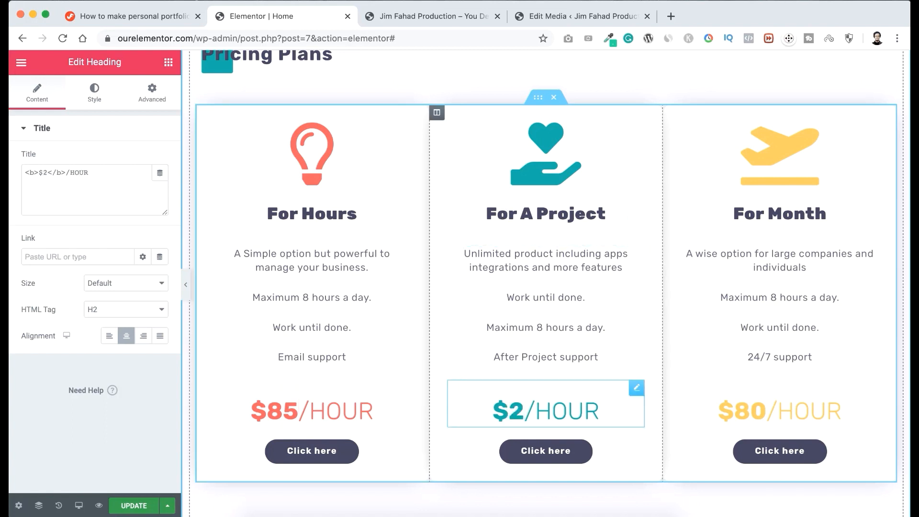
text(K)
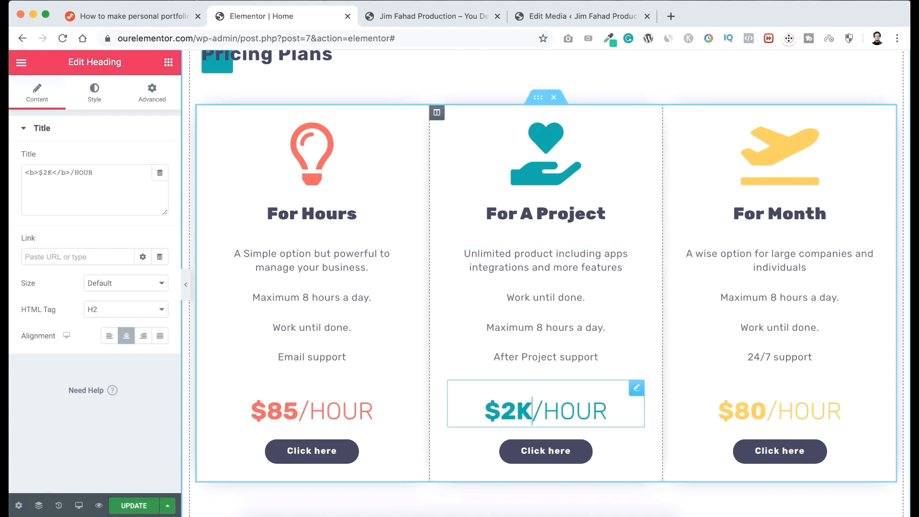
click(609, 402)
drag(609, 402, 551, 403)
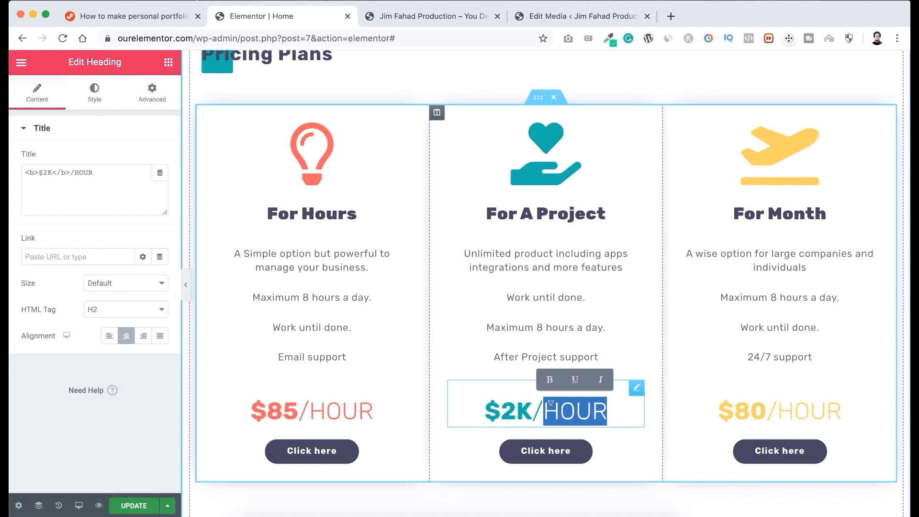
text(PROJECT)
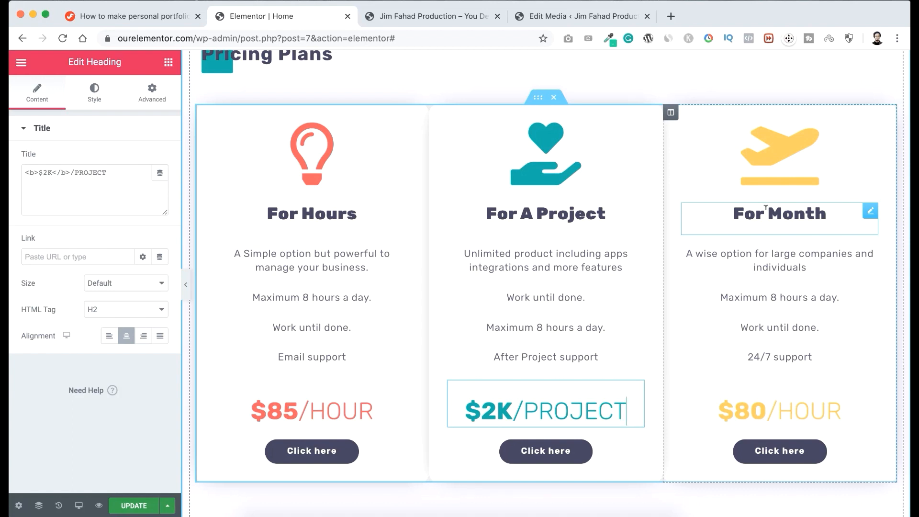
click(749, 407)
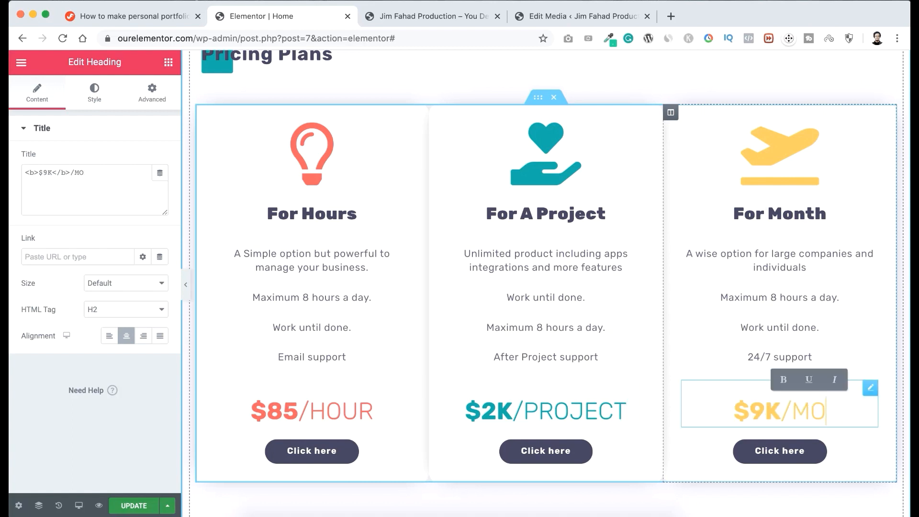
text(NTH)
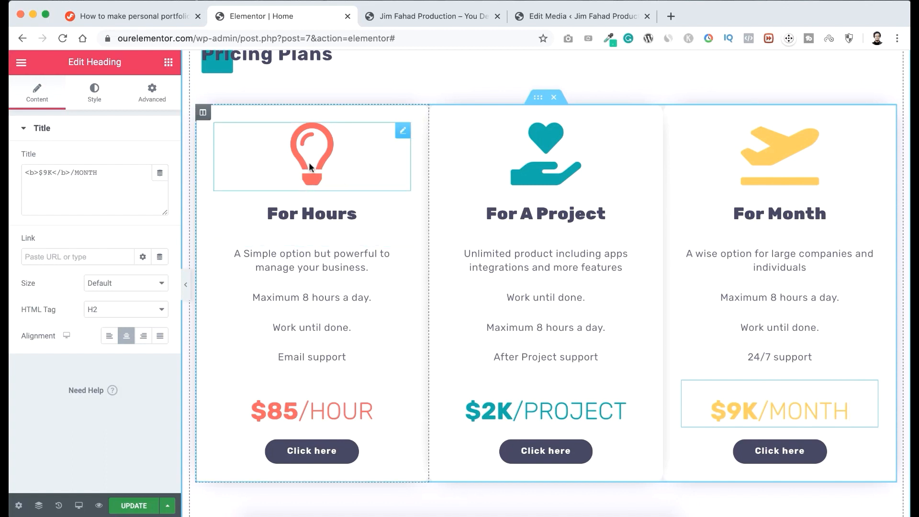
Inspect the editable heading, description and daily-hours line of the For Hours plan, and the "Work until done." line of the For A Project plan.
click(305, 210)
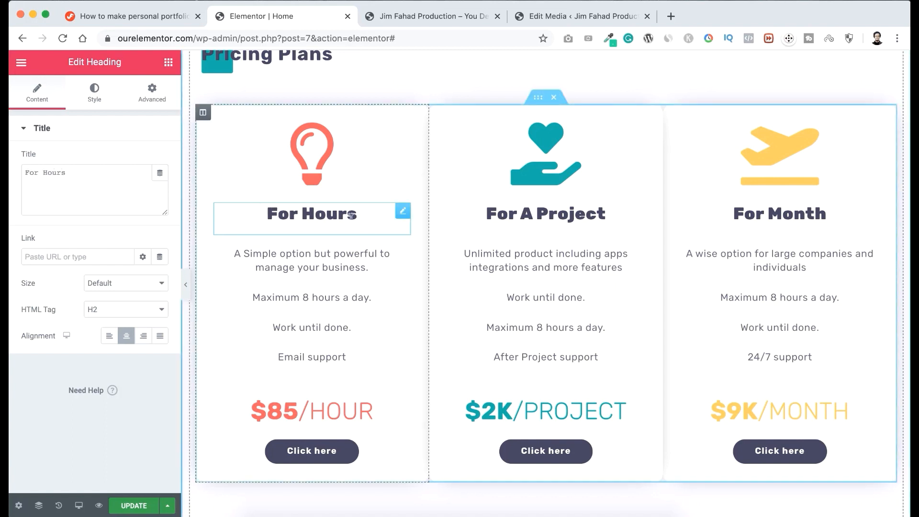
click(319, 260)
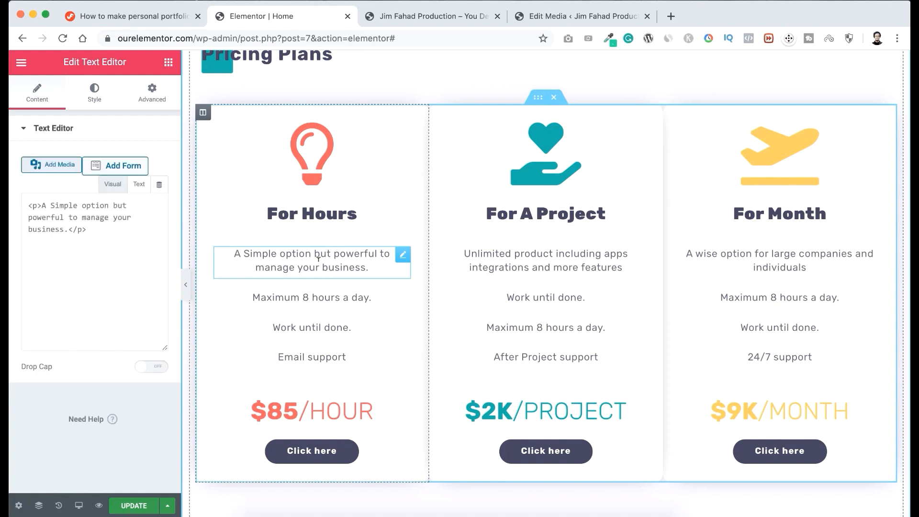
click(310, 294)
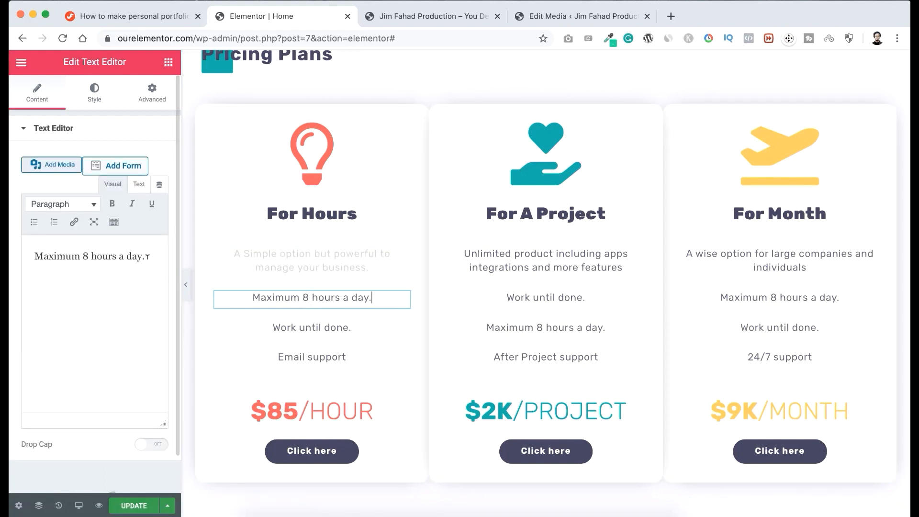
click(556, 297)
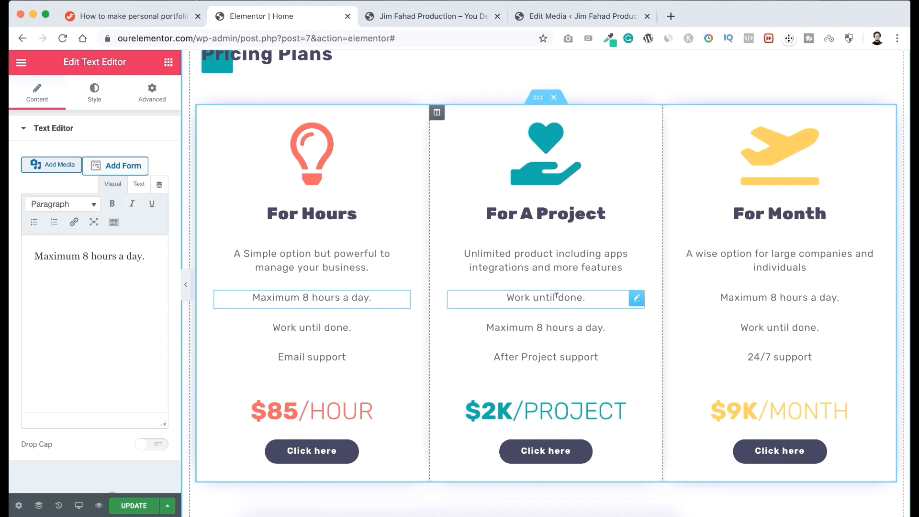
Replace the first Clients & Reviews testimonial's avatar by uploading dino-headshot-round-150x150-1.png from the Headshot folder.
scroll(556, 297, down, 7)
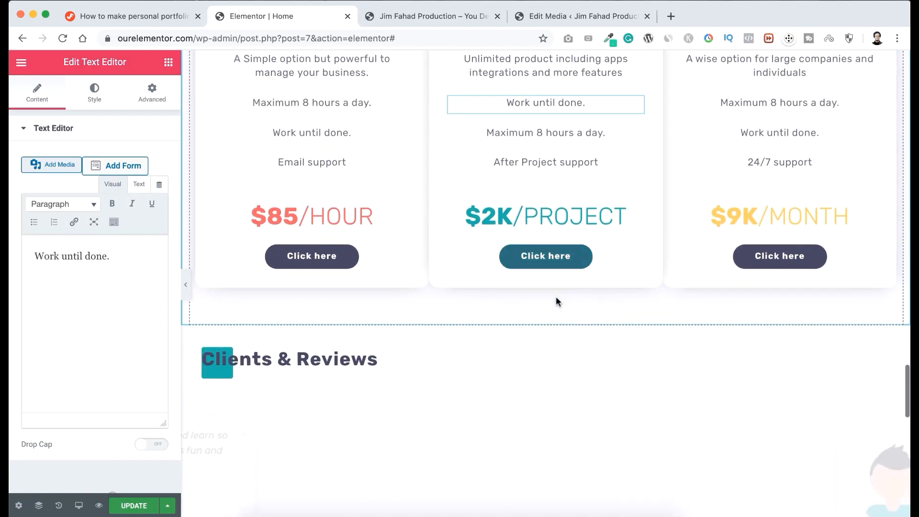
scroll(556, 297, down, 2)
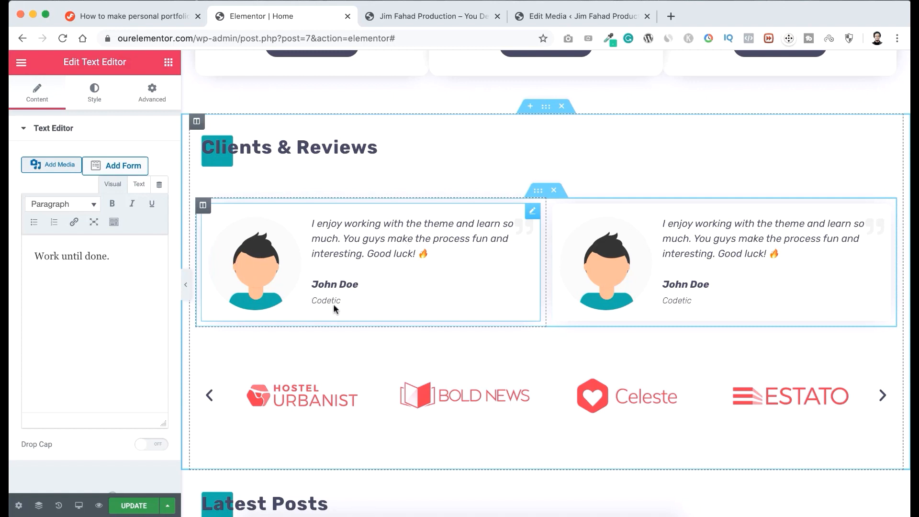
click(261, 264)
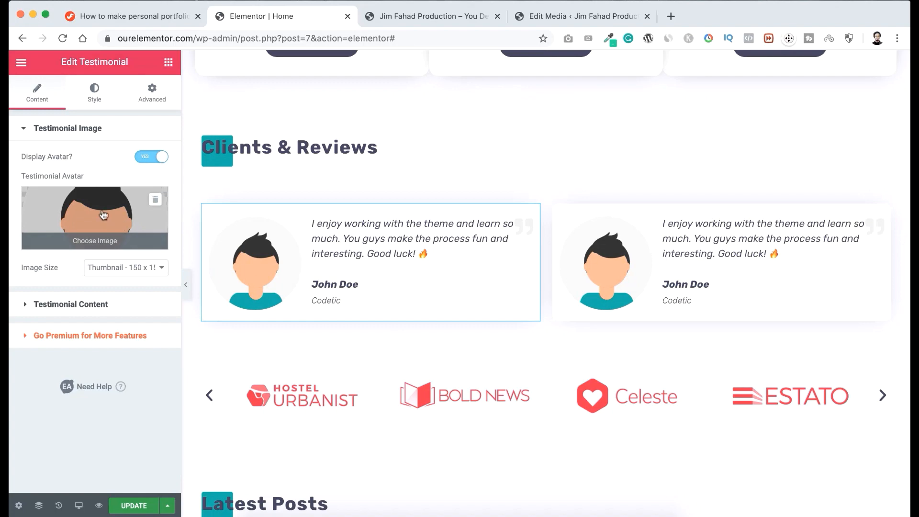
click(87, 215)
click(67, 112)
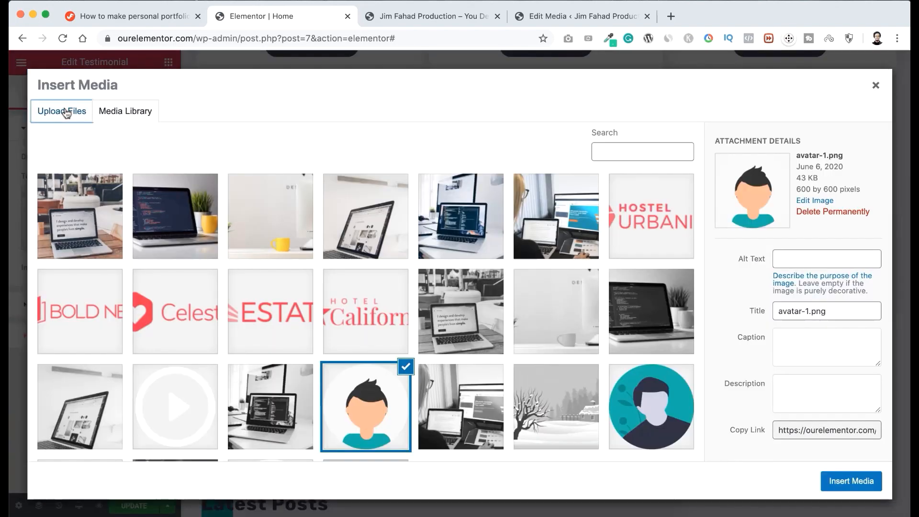
click(452, 289)
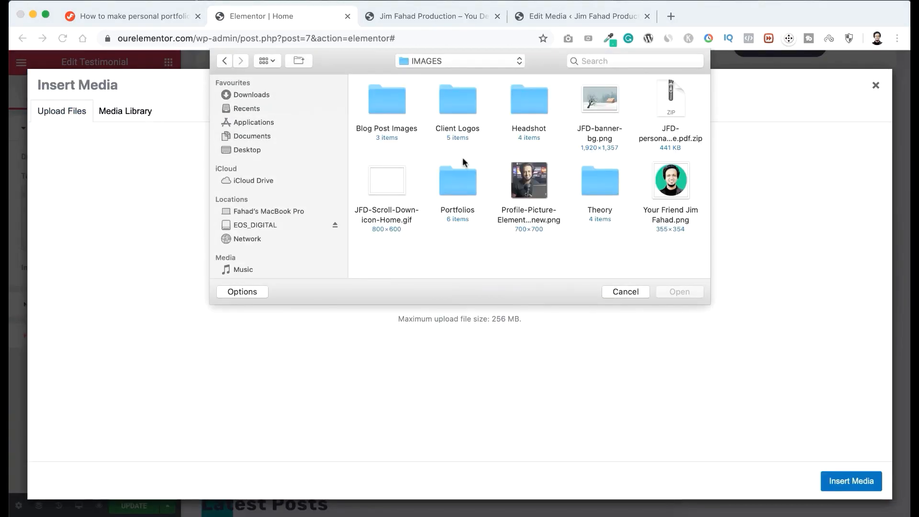
double_click(529, 101)
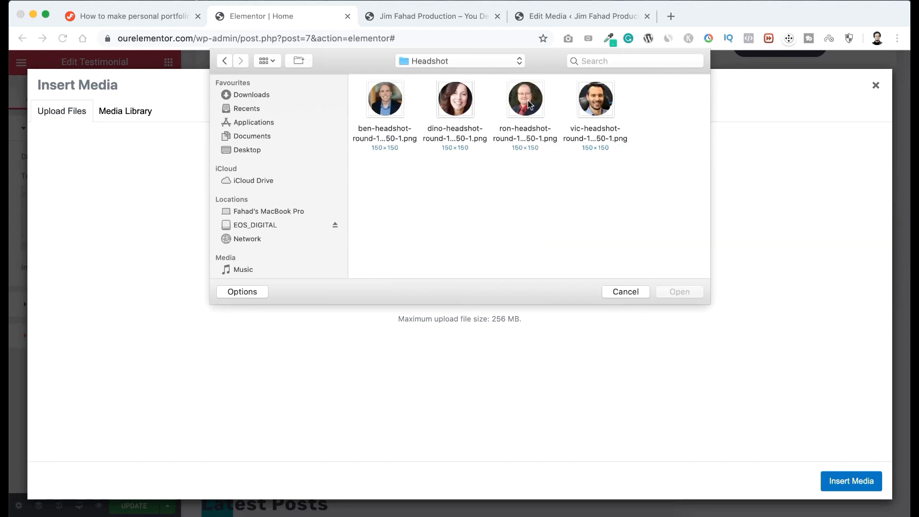
click(458, 111)
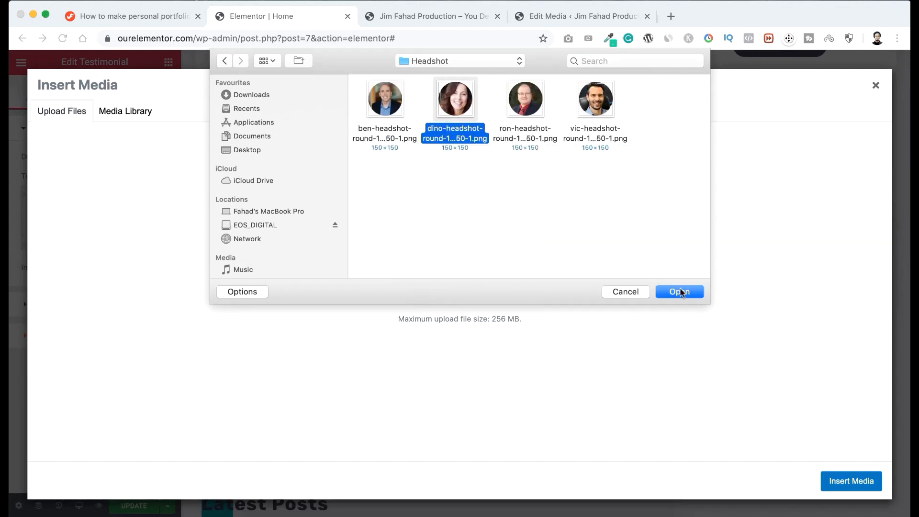
click(680, 292)
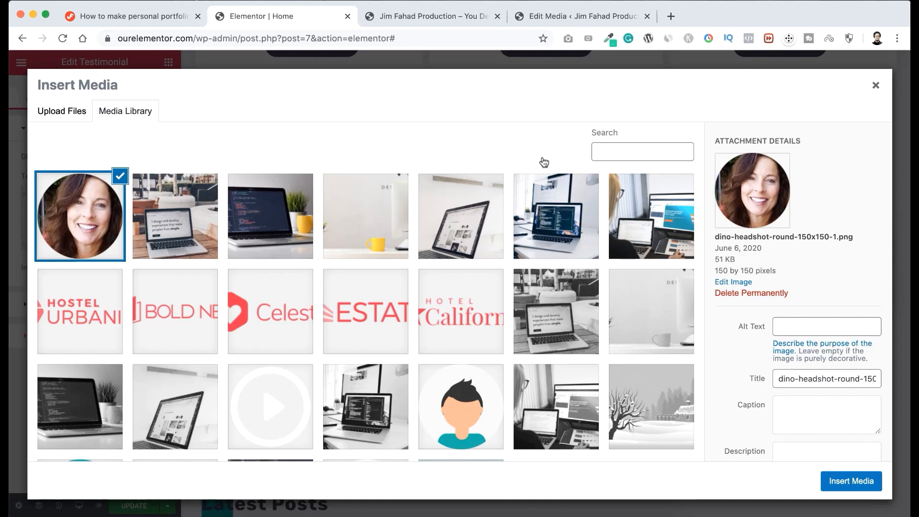
click(846, 485)
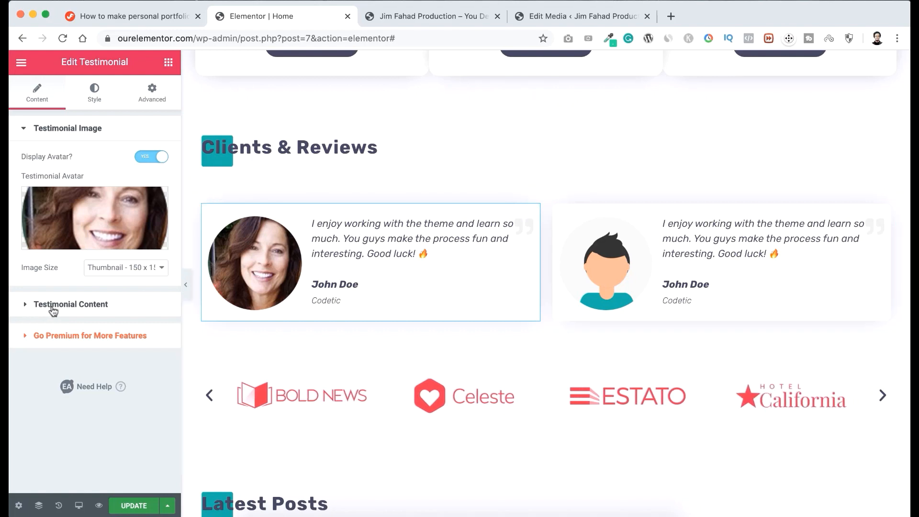
Replace the first testimonial's description with the copied review that begins "I work with many WordPress coders for the past 10 years".
click(70, 305)
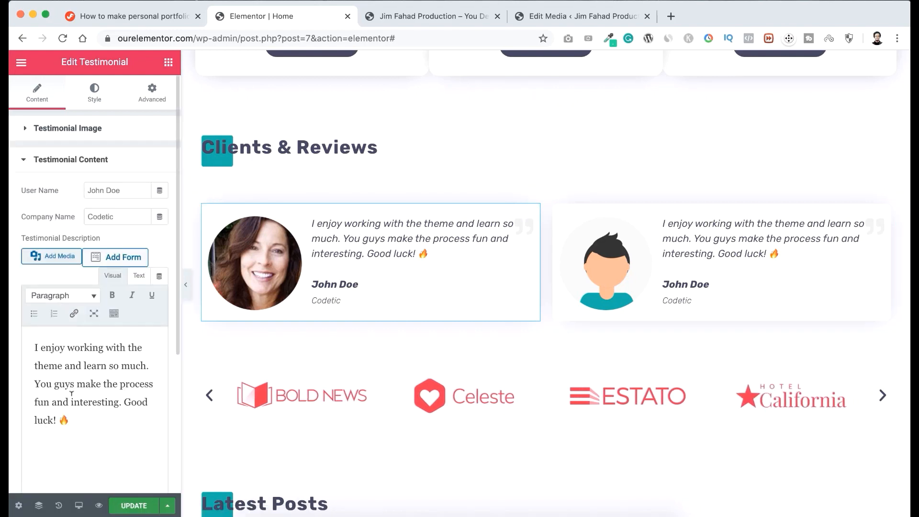
drag(70, 421, 28, 340)
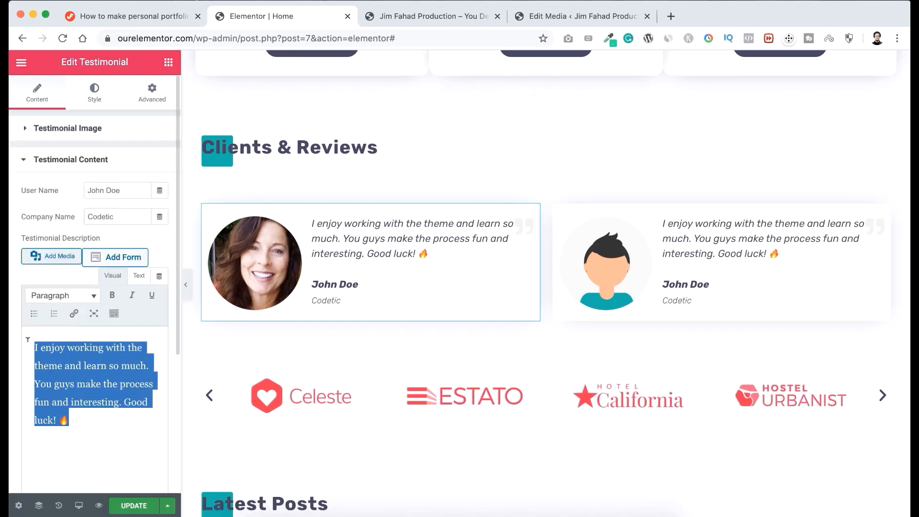
text(I work with many WordPress coders for the past 10 years and it’s hard to find someone with this level of skill and strict attention to detail. Fahad was excellent.)
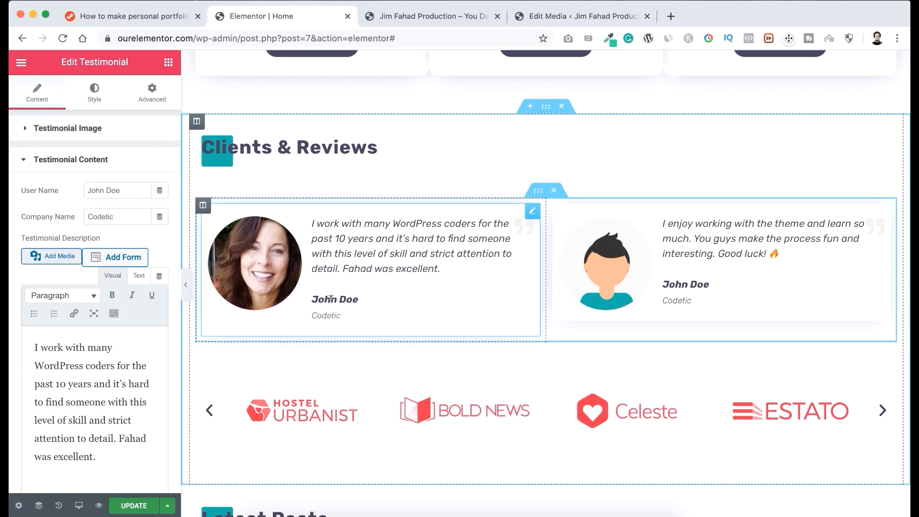
Enter the reviewer's full name as the first testimonial's user name and set its company name to "Founder, Web Casa Design".
click(61, 191)
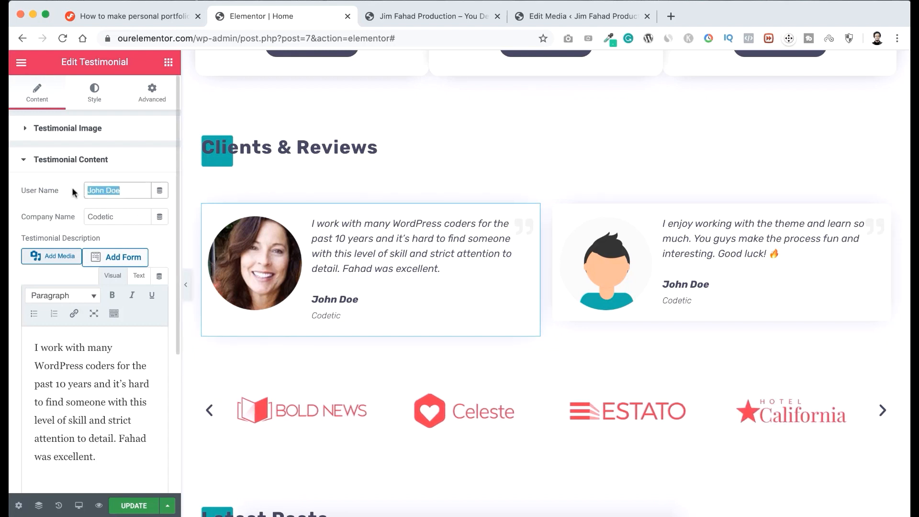
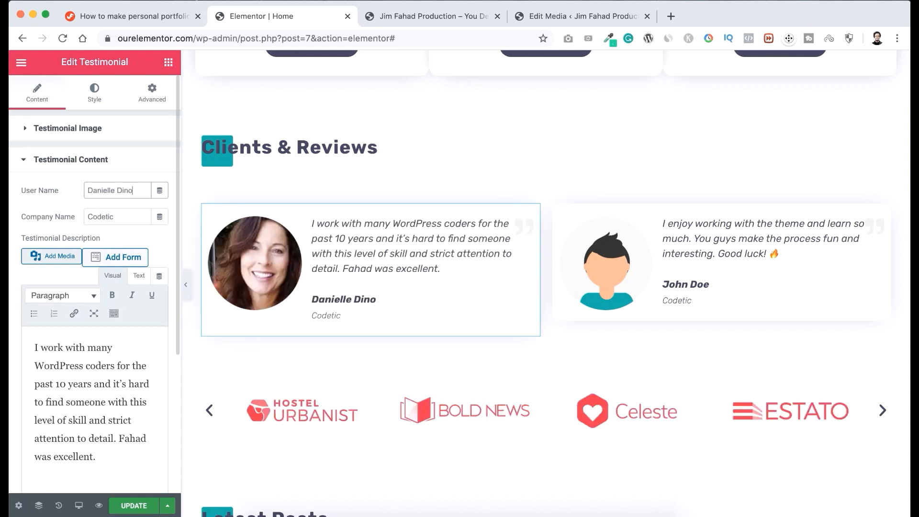
drag(115, 217, 82, 214)
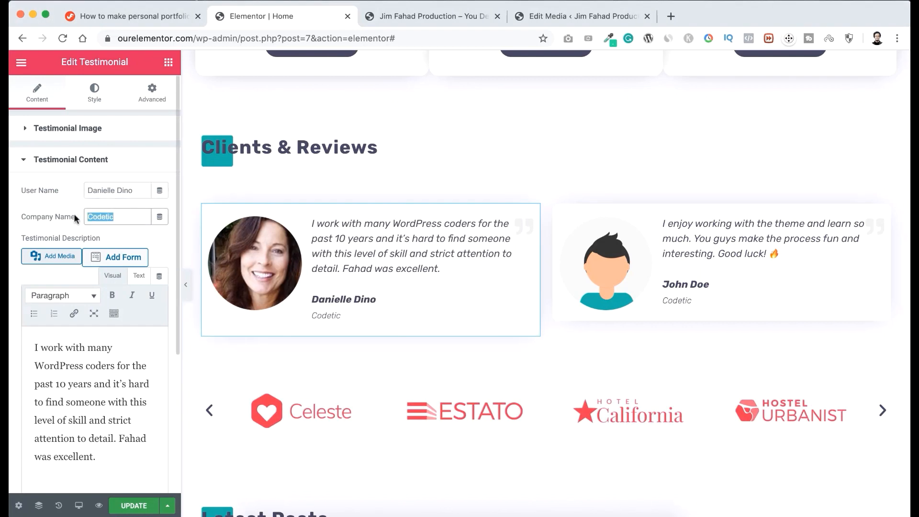
text(Founder, Web Casa Design)
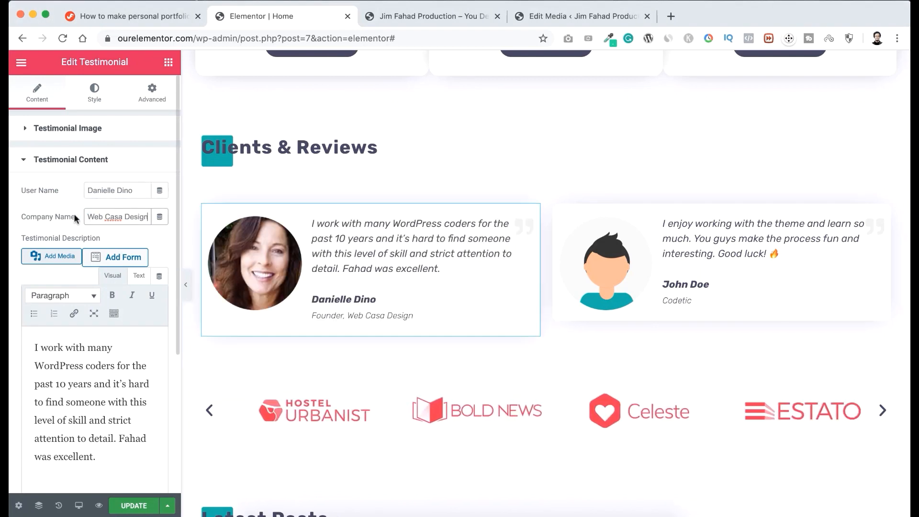
Replace the second Clients & Reviews testimonial's avatar by uploading vic-headshot-round-150x150-1.png from the Headshot folder.
click(620, 258)
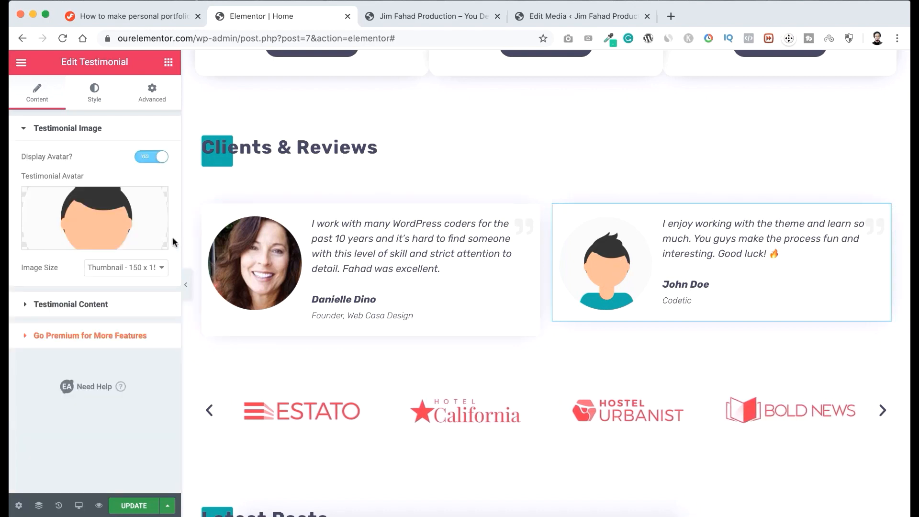
click(102, 219)
click(70, 116)
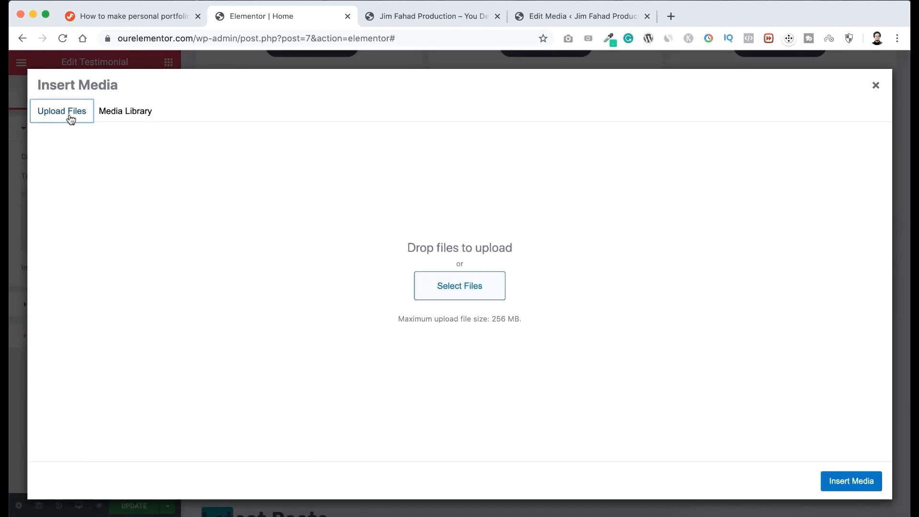
click(432, 287)
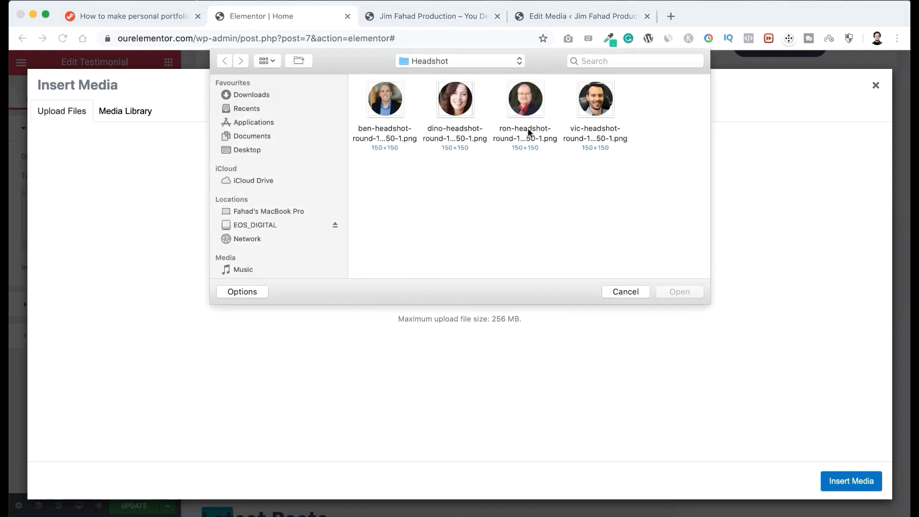
click(596, 100)
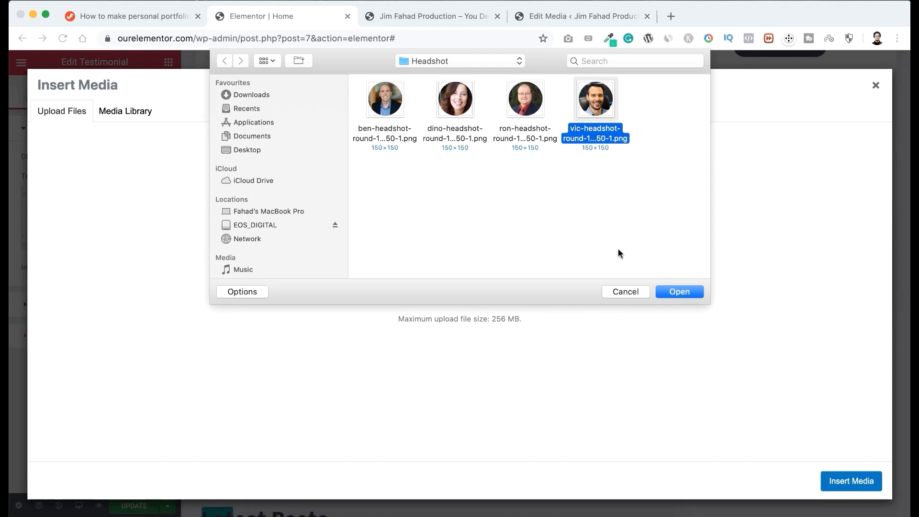
click(688, 292)
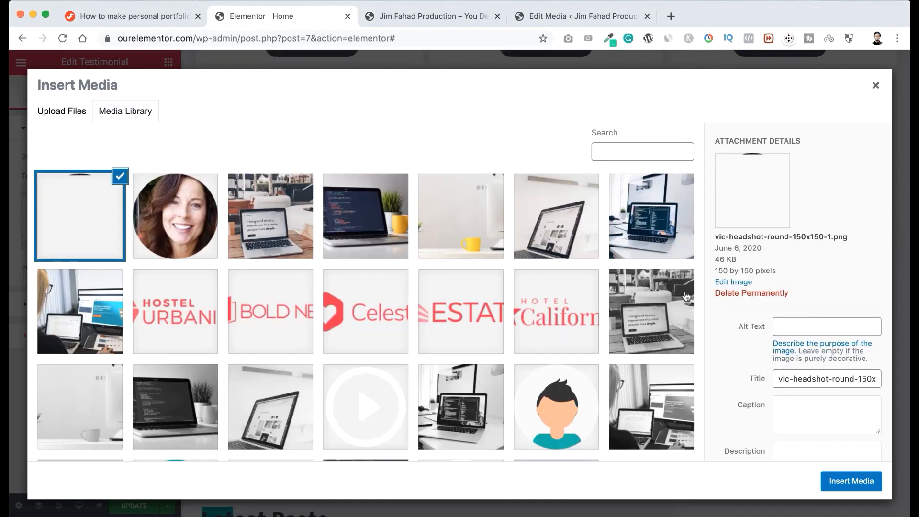
click(840, 478)
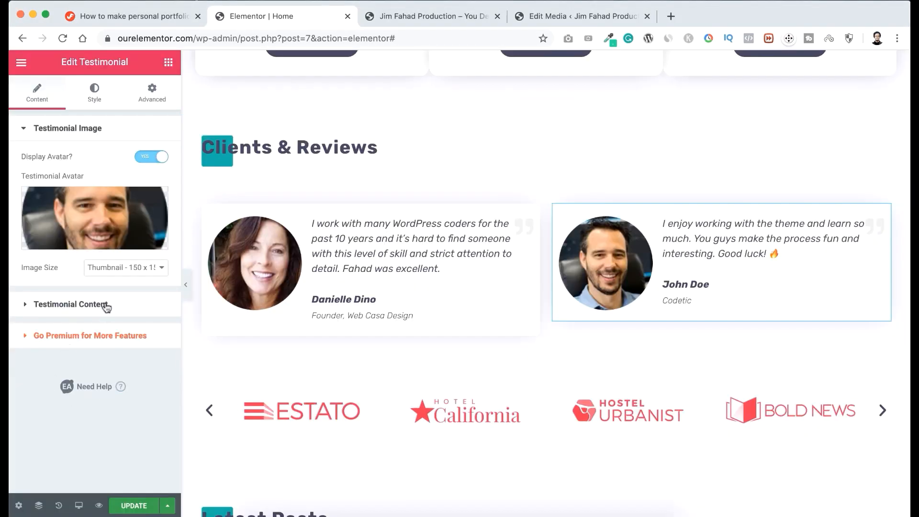
Replace the second testimonial's description with the copied review that begins "Every time I need something fixed with my websites".
click(77, 305)
drag(72, 421, 26, 344)
text(Every time I need something fixed with my websites, Fahad is my "go to" guy. He does great and gets everything done in a timely manner. Great communication.)
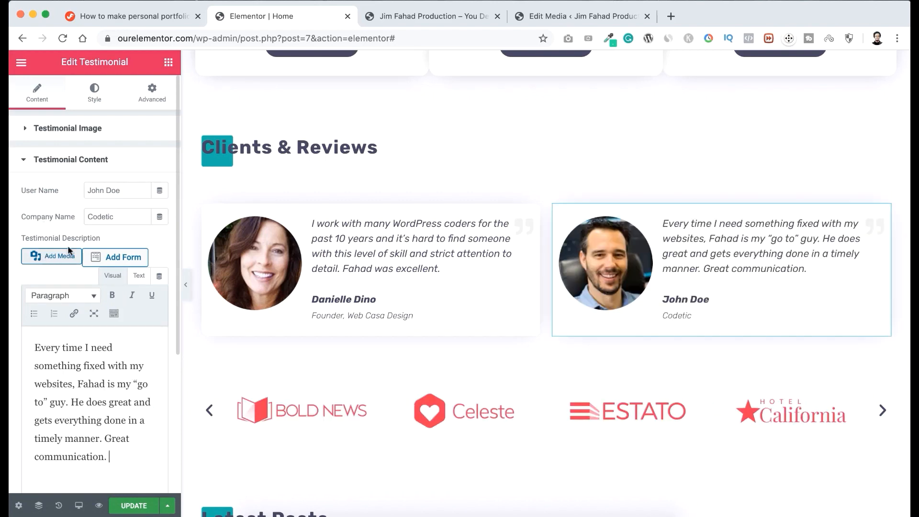
Enter the reviewer's full name as the second testimonial's user name and set its company name to "CEO, Devore Design".
drag(121, 190, 81, 191)
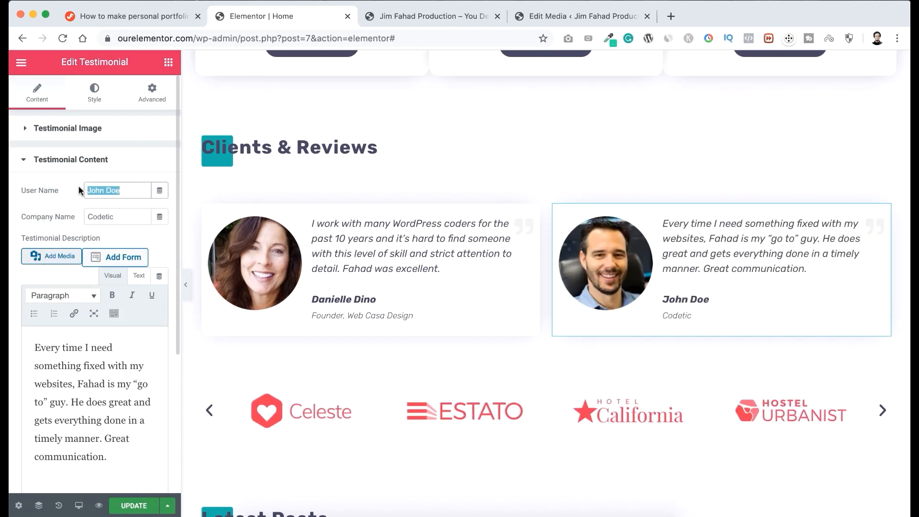
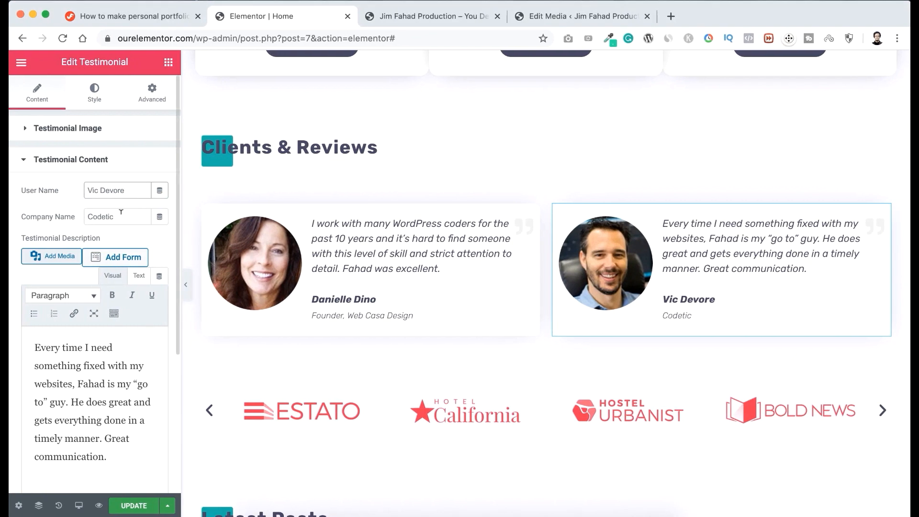
drag(123, 216, 53, 217)
key(ctrl+v)
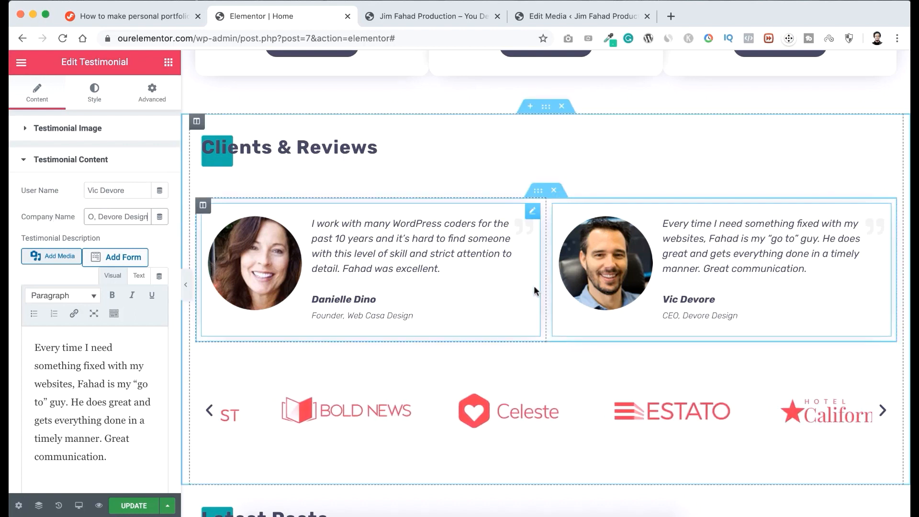
Duplicate the inner section holding the two testimonials and delete the duplicate row.
scroll(534, 285, down, 1)
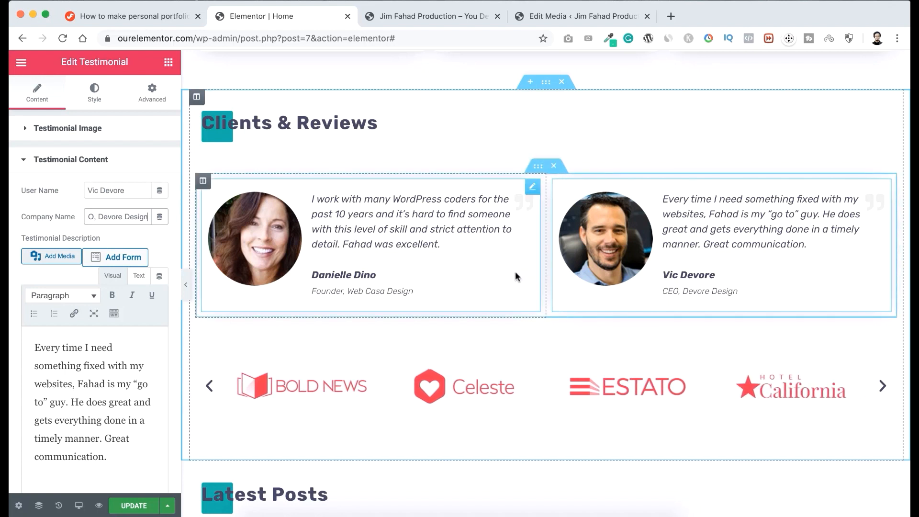
right_click(537, 169)
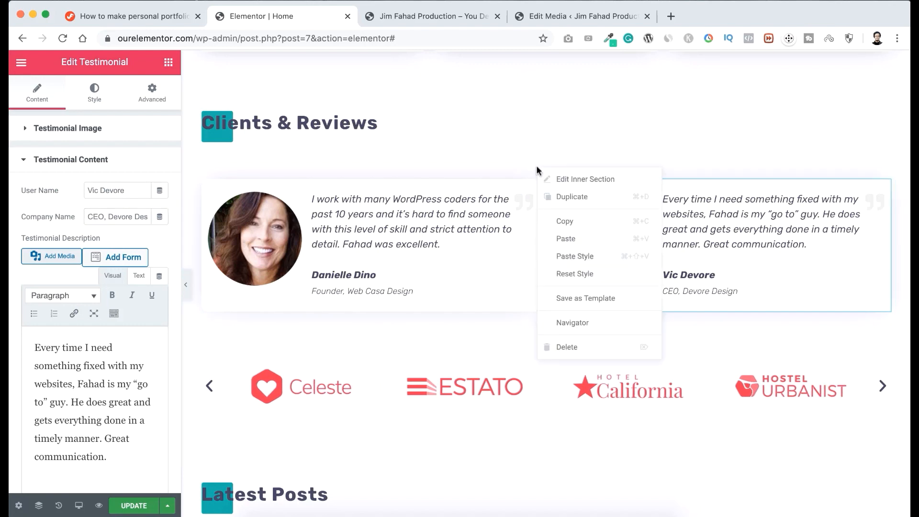
click(569, 198)
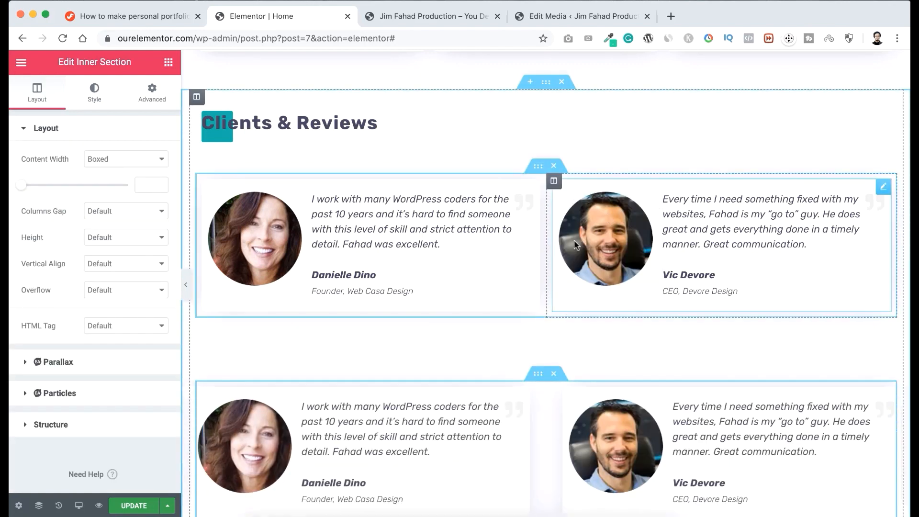
scroll(574, 240, down, 3)
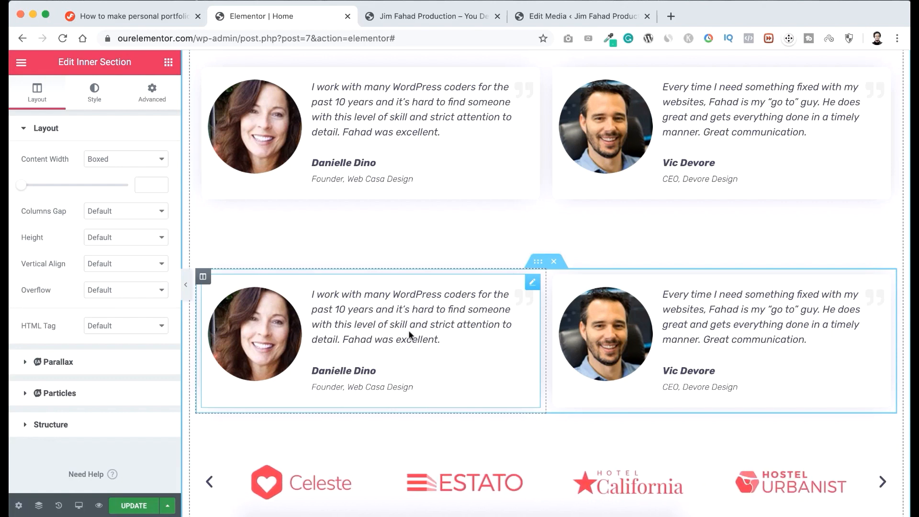
scroll(458, 309, up, 1)
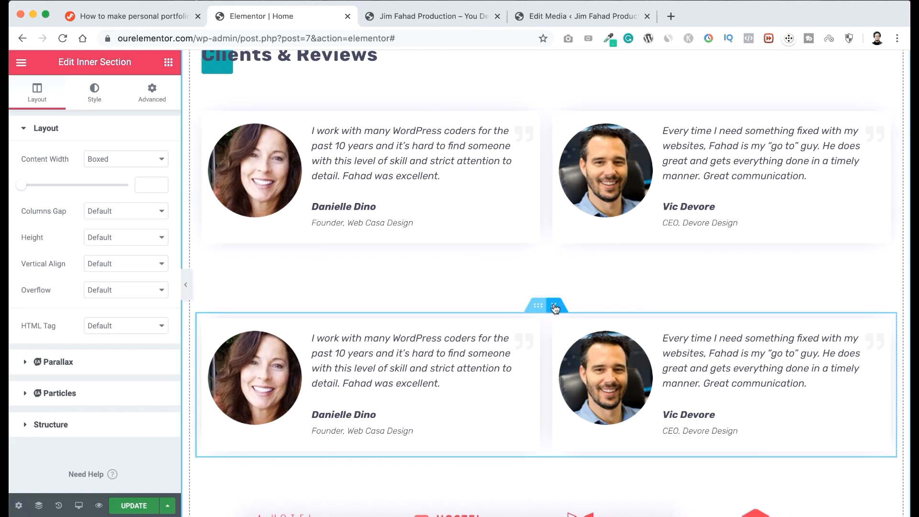
click(555, 307)
scroll(538, 259, up, 1)
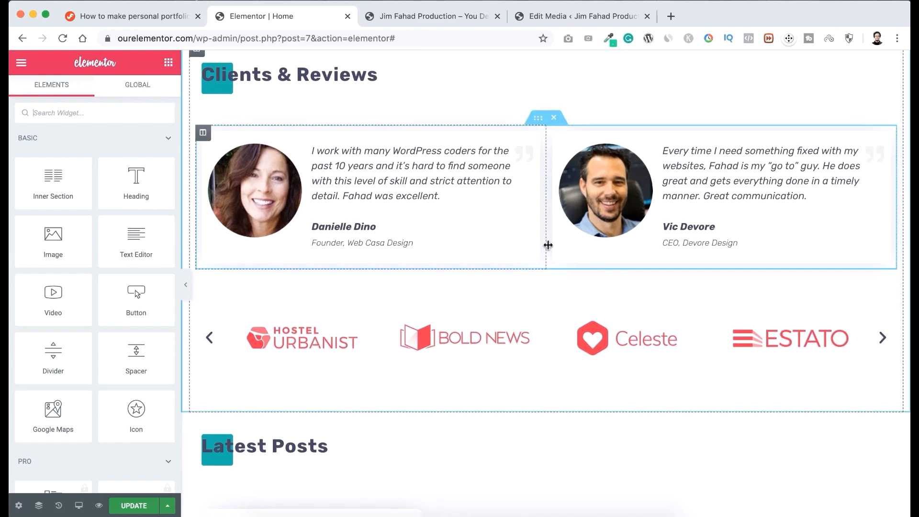
Reset the gallery of the client logo image carousel below the testimonials, removing all its current images.
scroll(549, 267, down, 1)
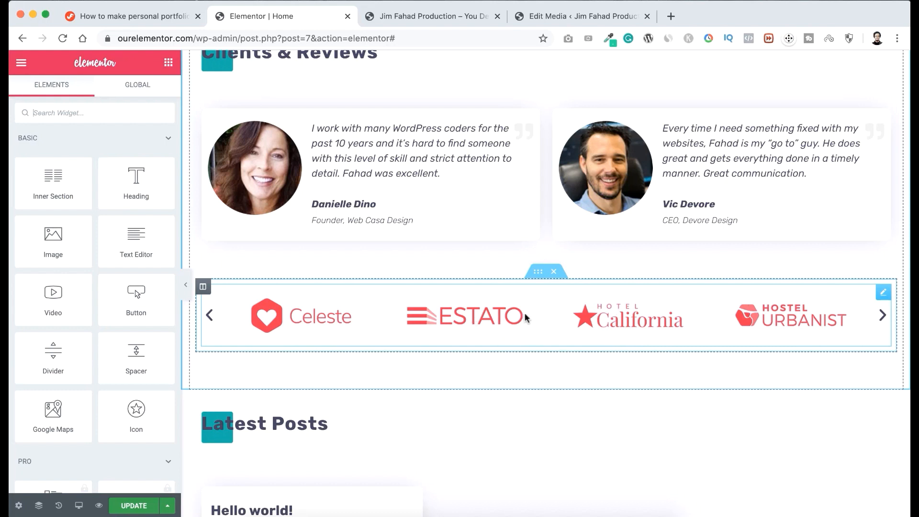
click(885, 294)
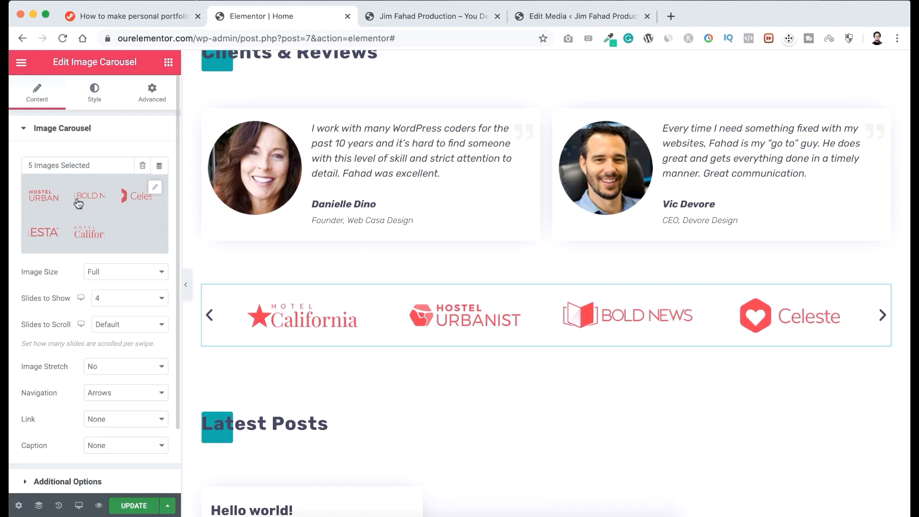
click(143, 168)
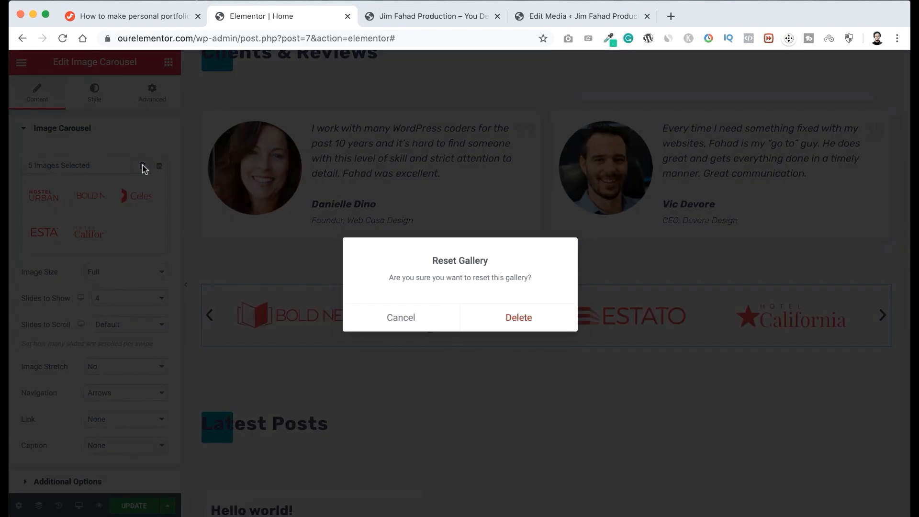
click(521, 317)
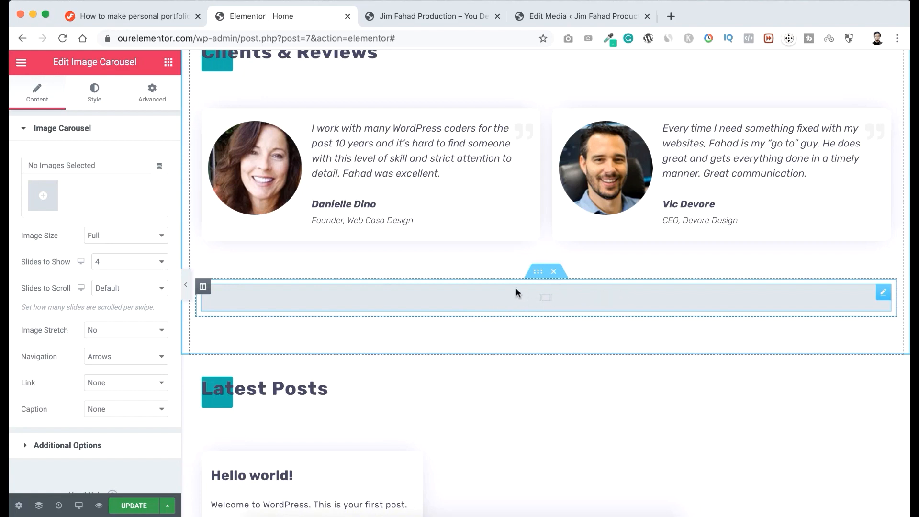
Upload all five logo PNG files from the Client Logos folder for the carousel and create a new gallery from them.
click(43, 199)
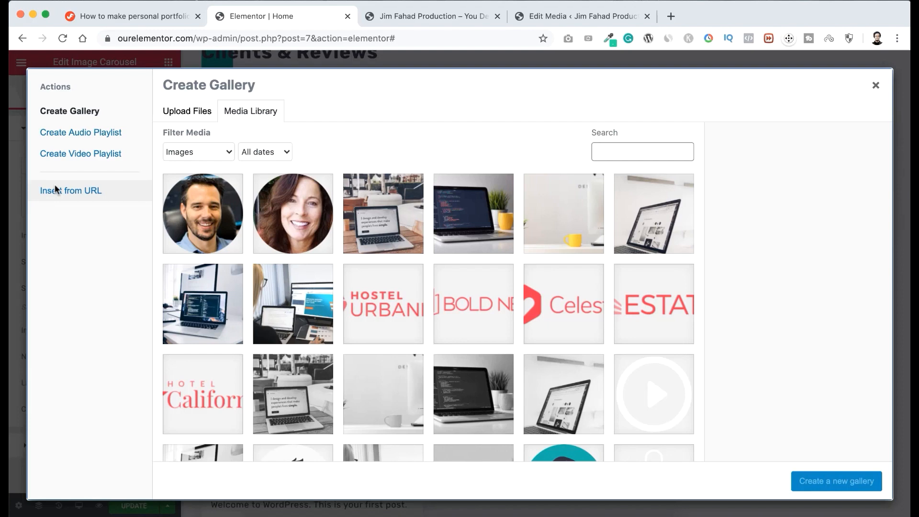
click(197, 112)
click(503, 285)
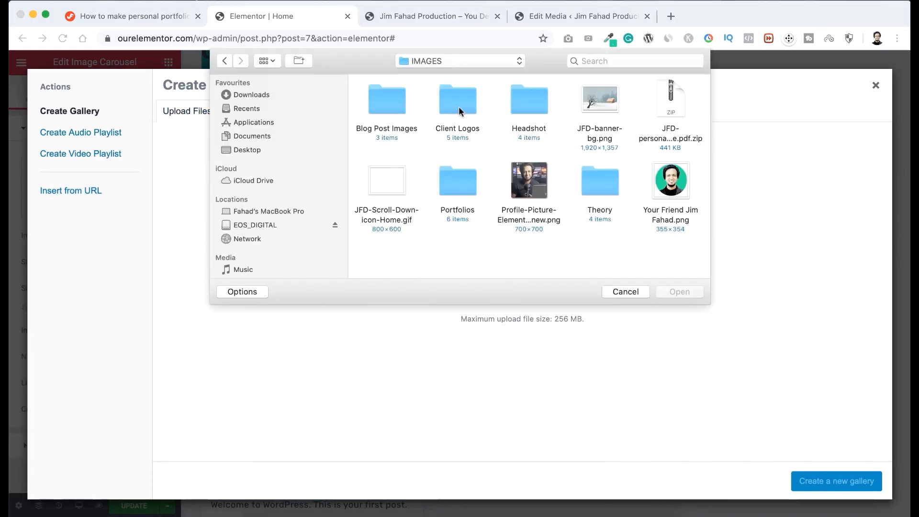
double_click(457, 108)
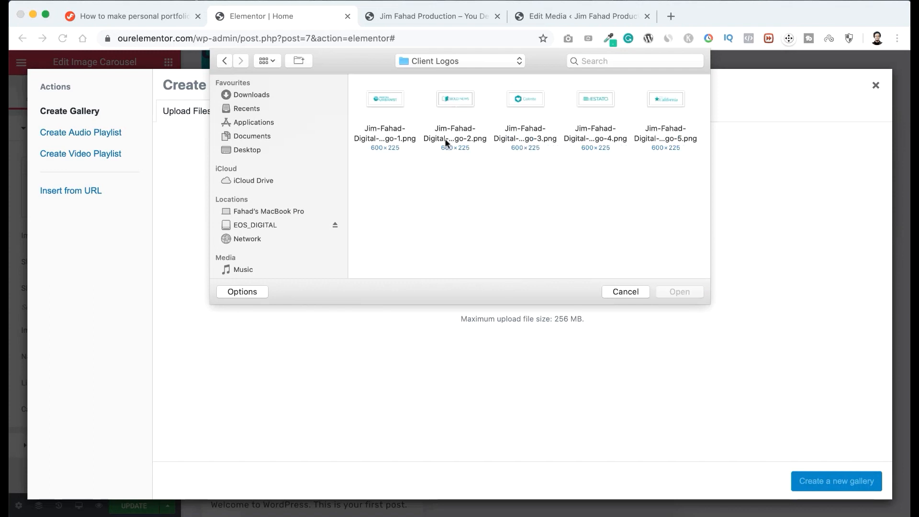
key(super+a)
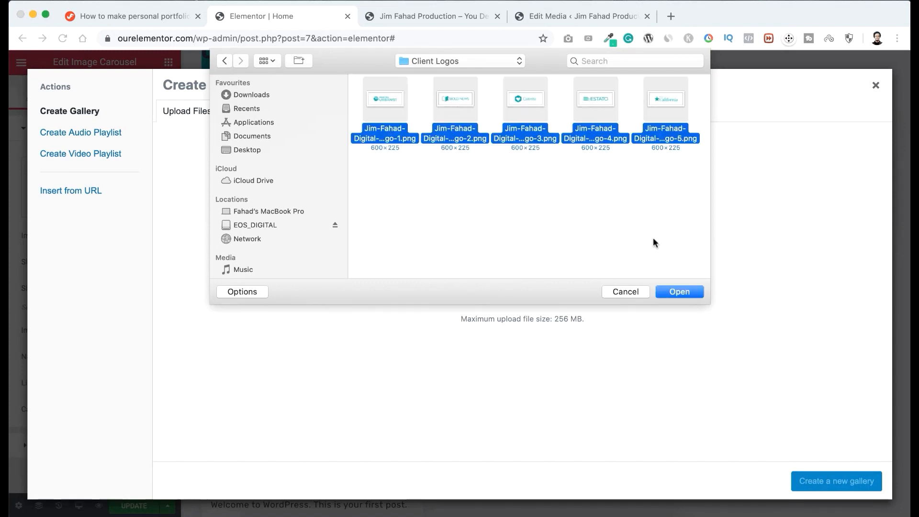
click(676, 290)
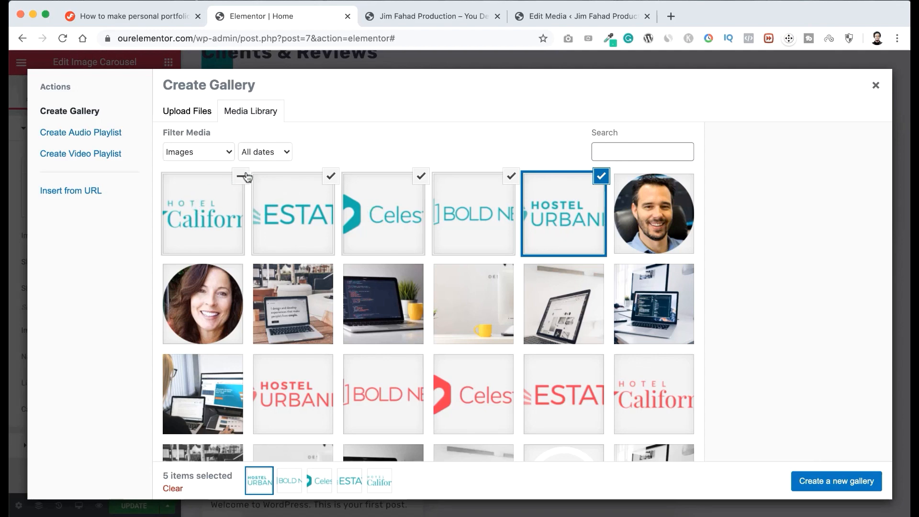
click(833, 483)
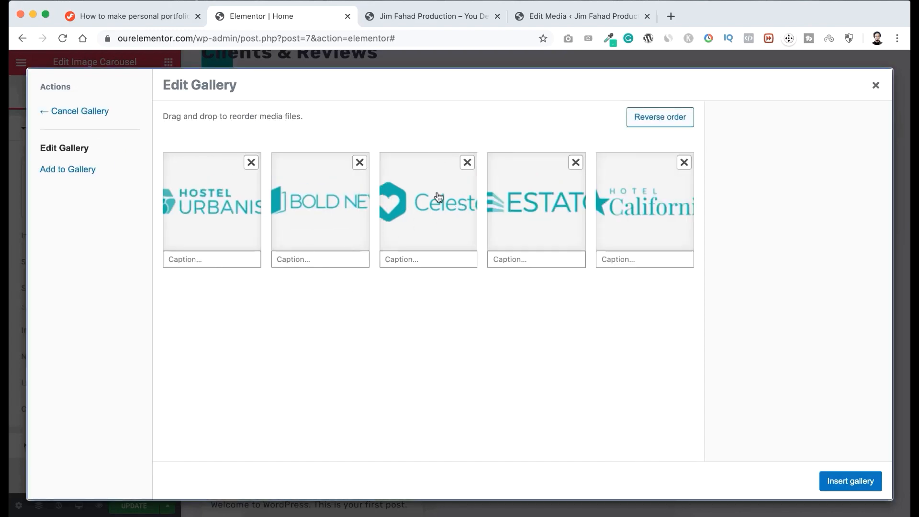
Reorder the gallery logos to Hotel California, Bold News, Hostel Urbanist, Estato, Celeste, insert the gallery and preview the carousel's slides.
drag(439, 196, 315, 198)
drag(214, 213, 321, 206)
drag(587, 203, 484, 200)
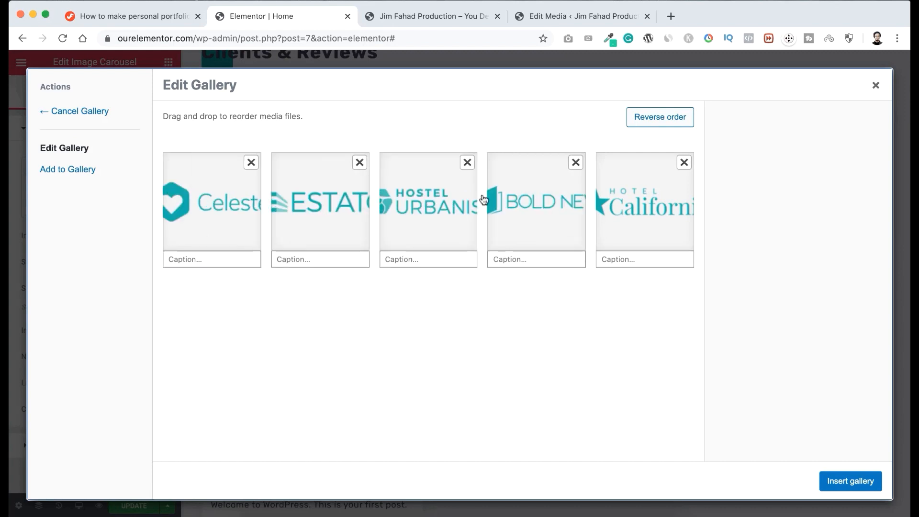
click(642, 120)
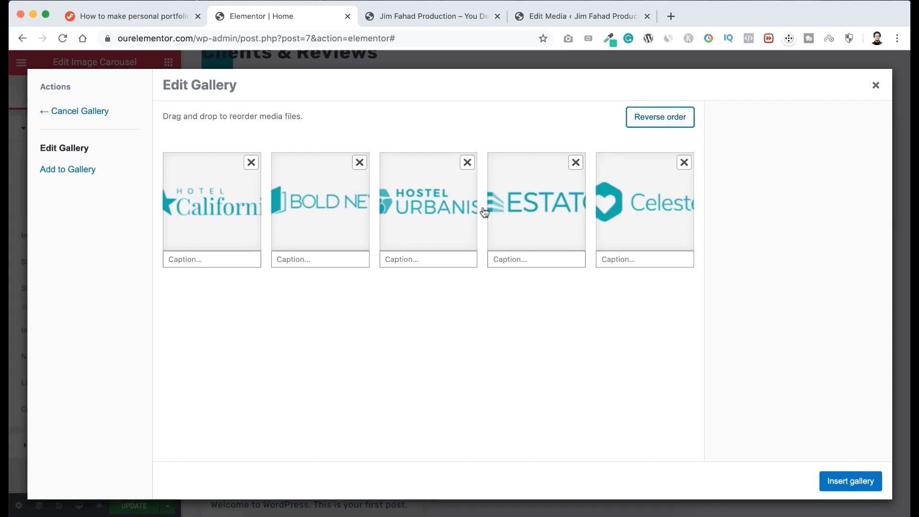
click(849, 481)
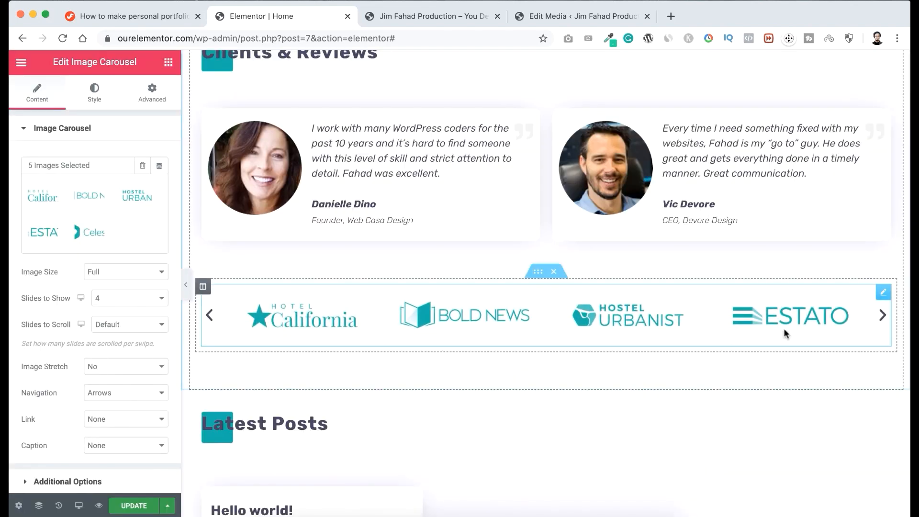
click(883, 316)
click(883, 316)
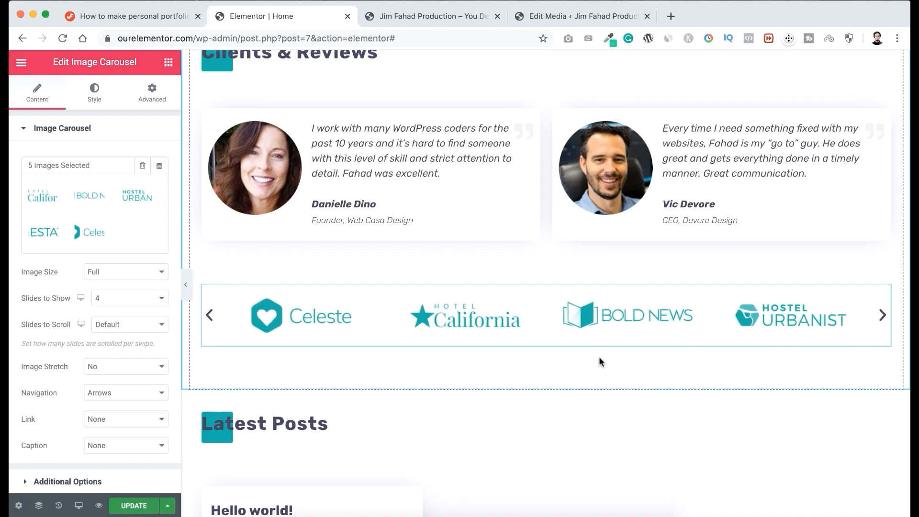
Look over the Latest Posts and Get In Touch sections and view the site's installed plugins list.
scroll(602, 363, down, 5)
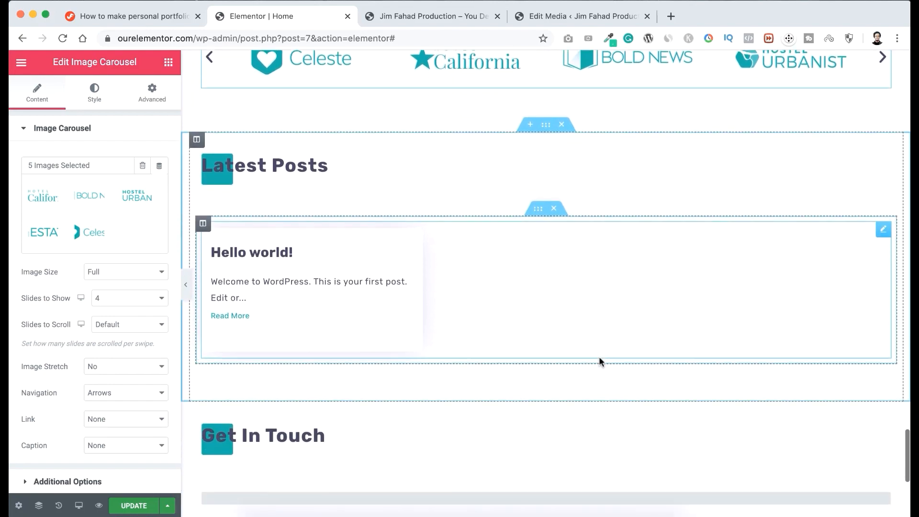
scroll(600, 359, up, 1)
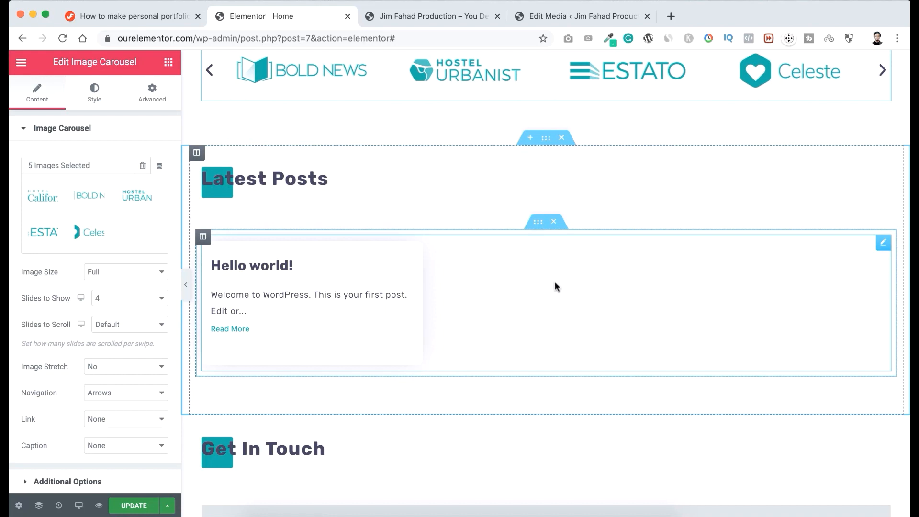
scroll(555, 285, down, 3)
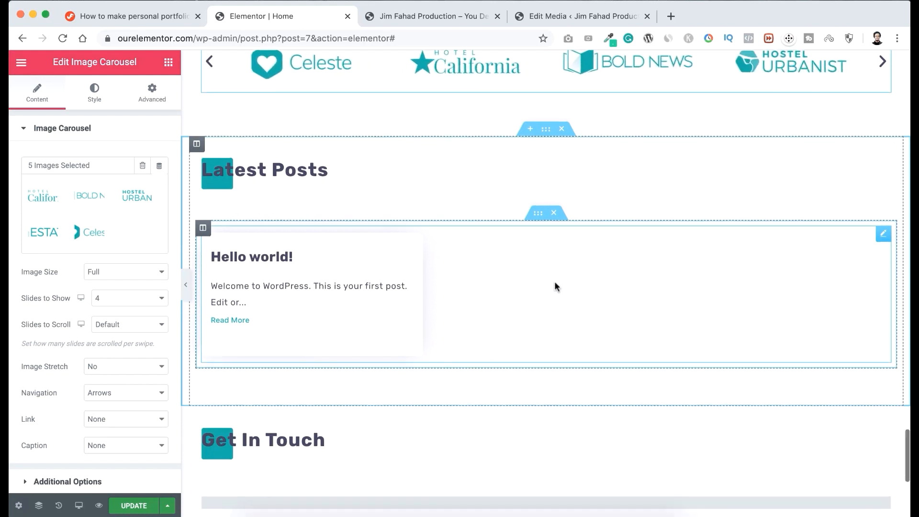
scroll(555, 286, down, 4)
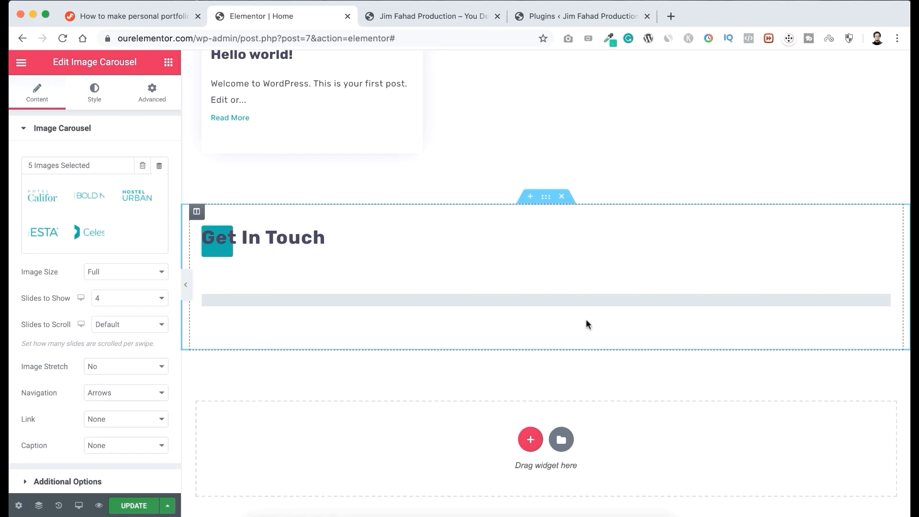
click(578, 16)
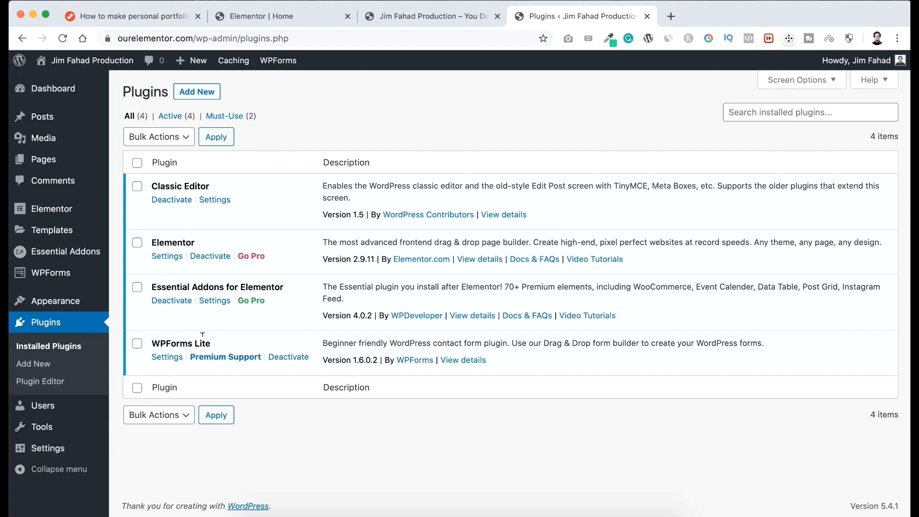
Open the WPForms widget under Get In Touch in the Elementor editor, check its selectable forms and update the page.
click(295, 13)
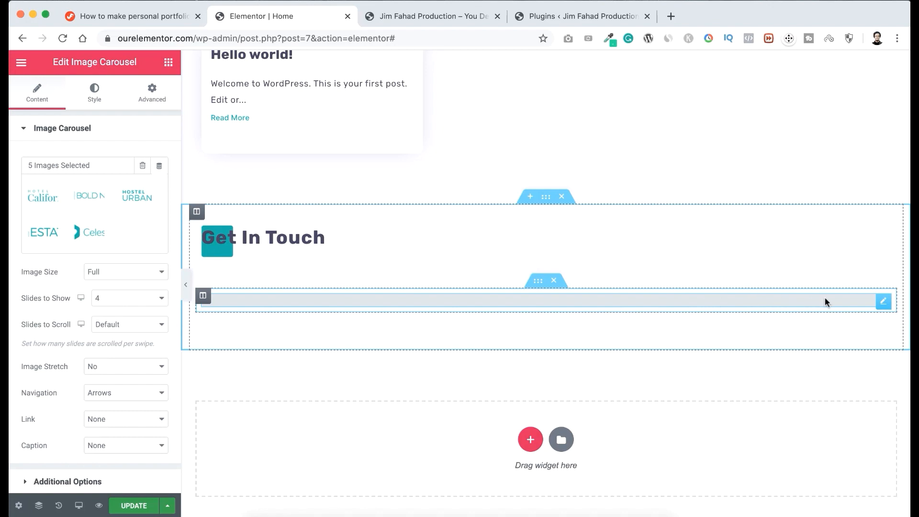
click(885, 303)
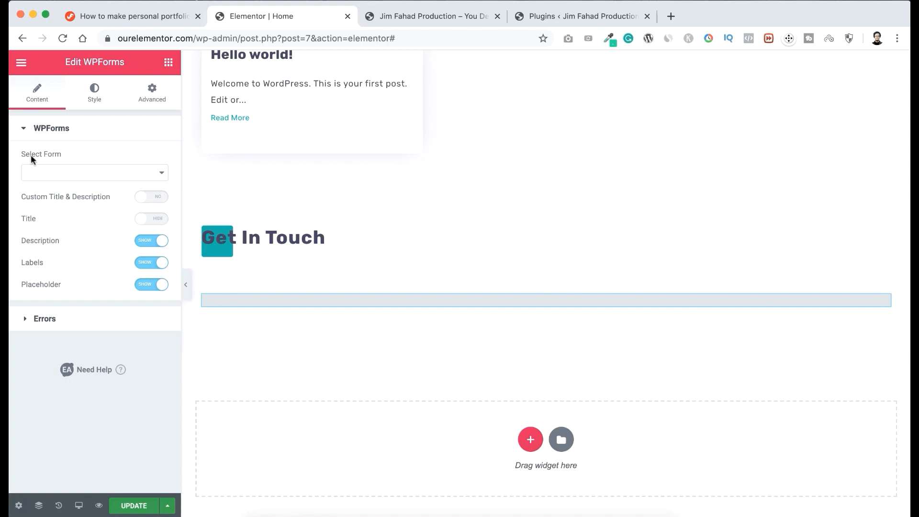
click(104, 172)
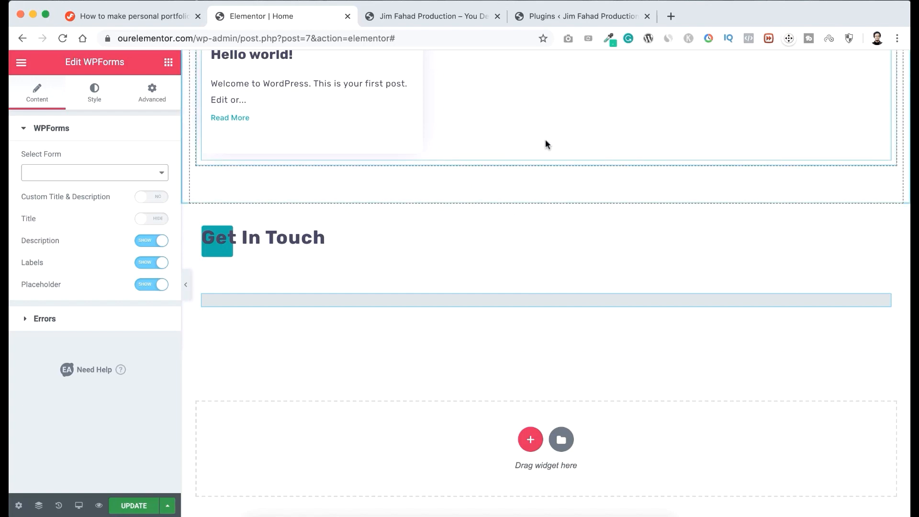
click(136, 507)
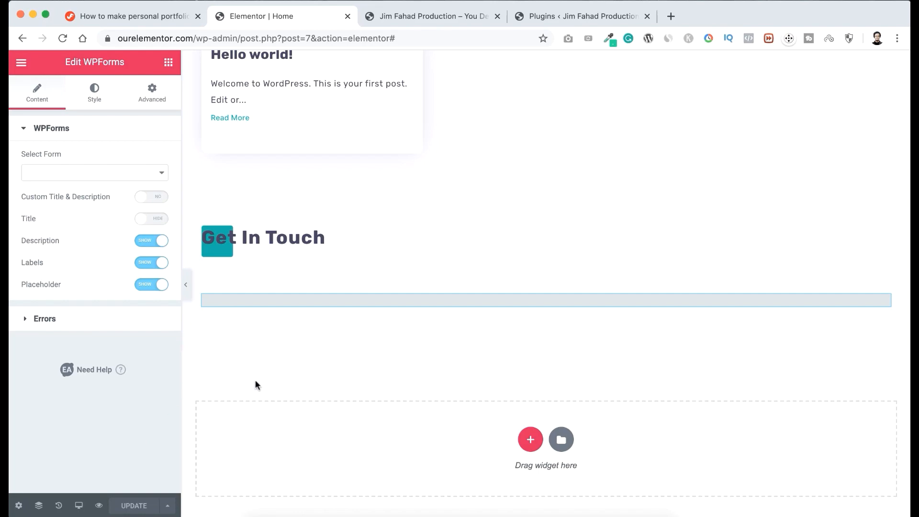
Create a new WPForms form from the Simple Contact Form template, naming it with the owner's first name in possessive form plus "Form".
click(573, 19)
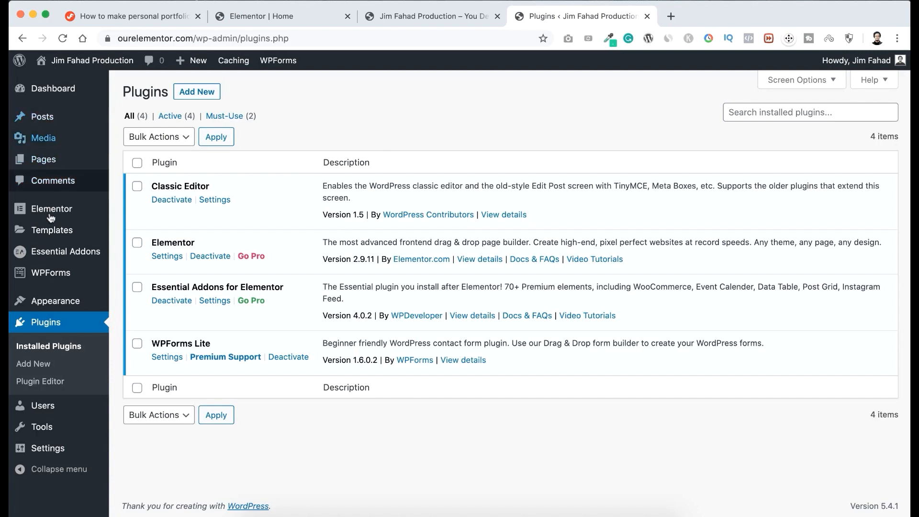
mouse_move(37, 275)
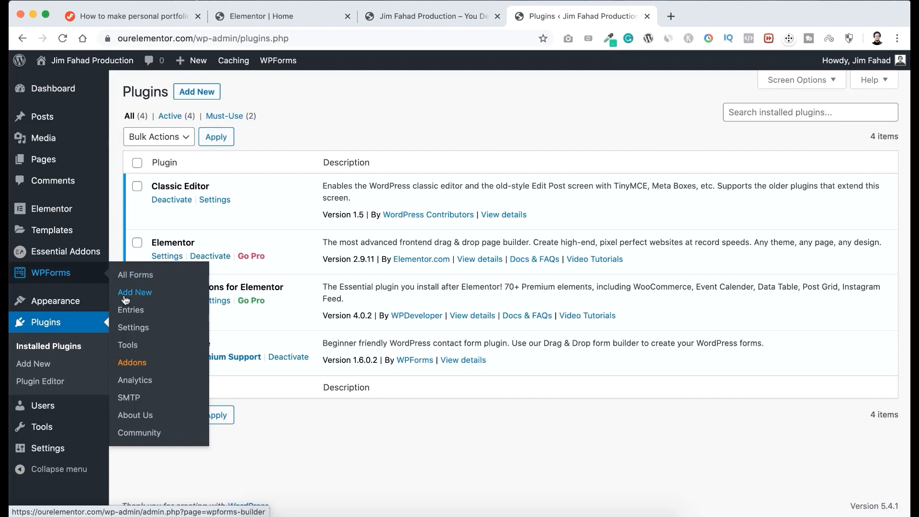
click(147, 297)
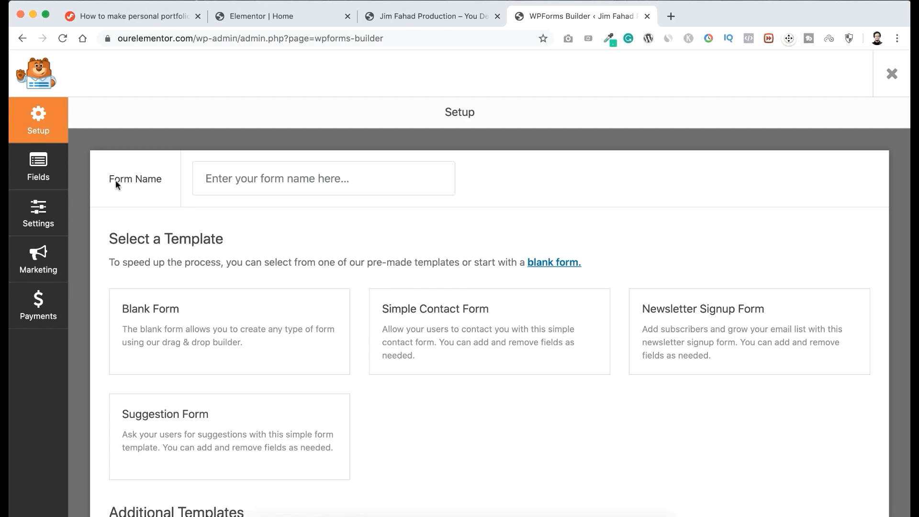
click(258, 176)
text(JIm)
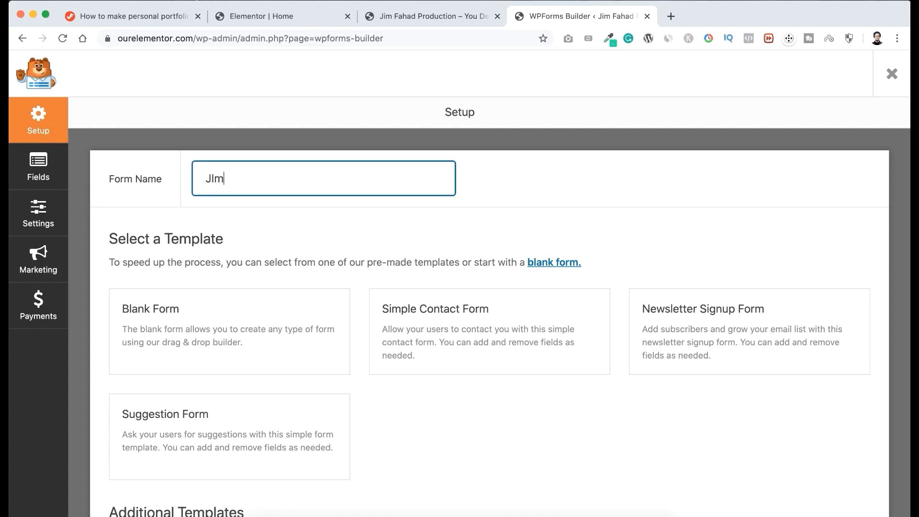
text(im's Form)
mouse_move(468, 322)
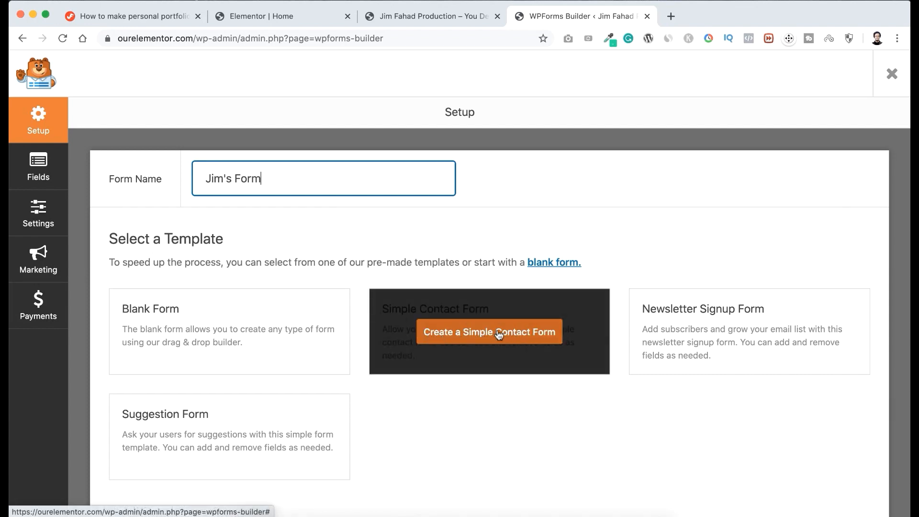
click(524, 334)
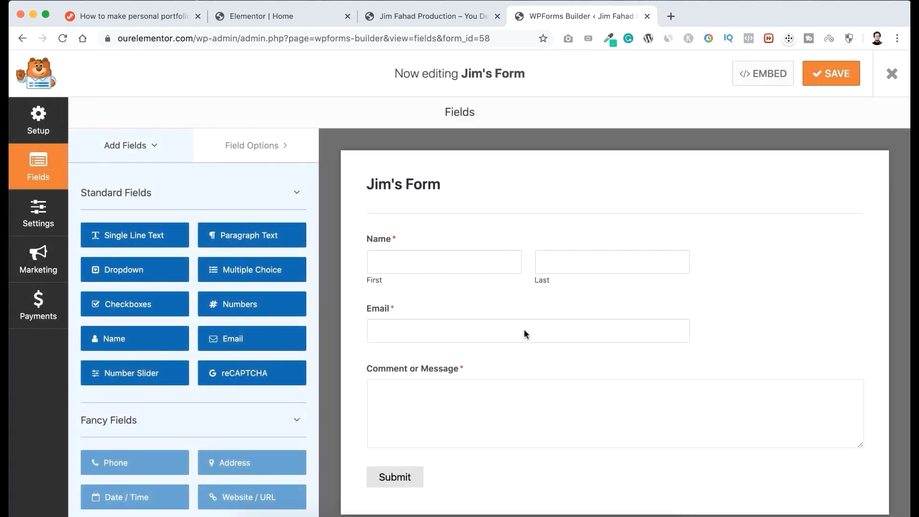
Add a Numbers field to the contact form and place it between the Email and Comment or Message fields.
scroll(524, 334, down, 1)
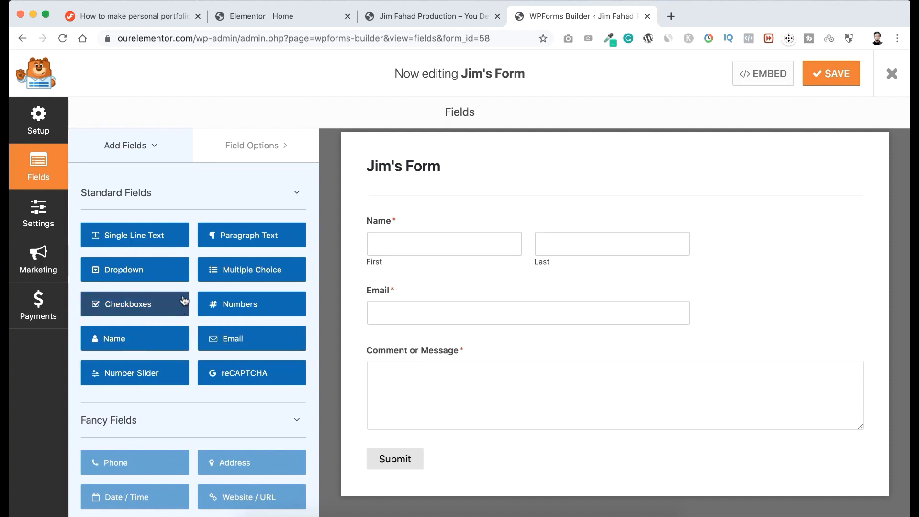
click(254, 305)
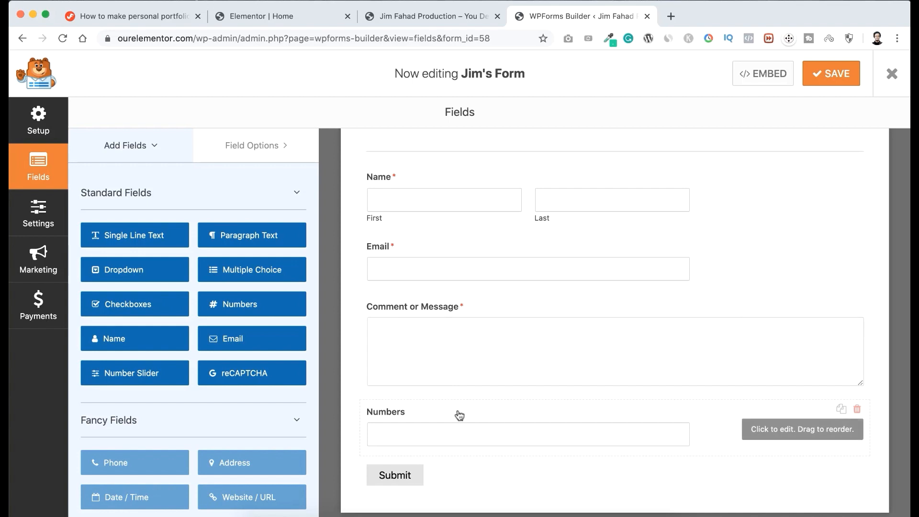
drag(458, 413, 449, 357)
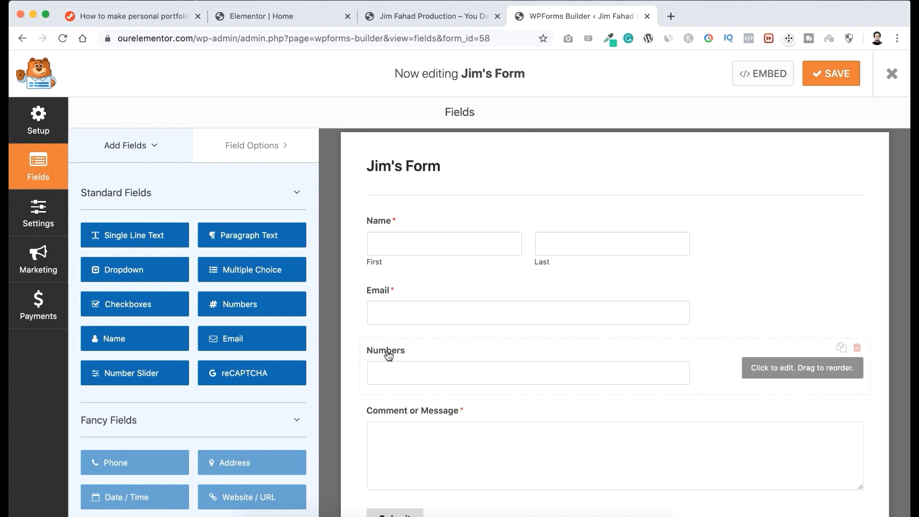
Relabel the Numbers field as Phone Number and leave it as an optional field after trying the Required option.
click(458, 352)
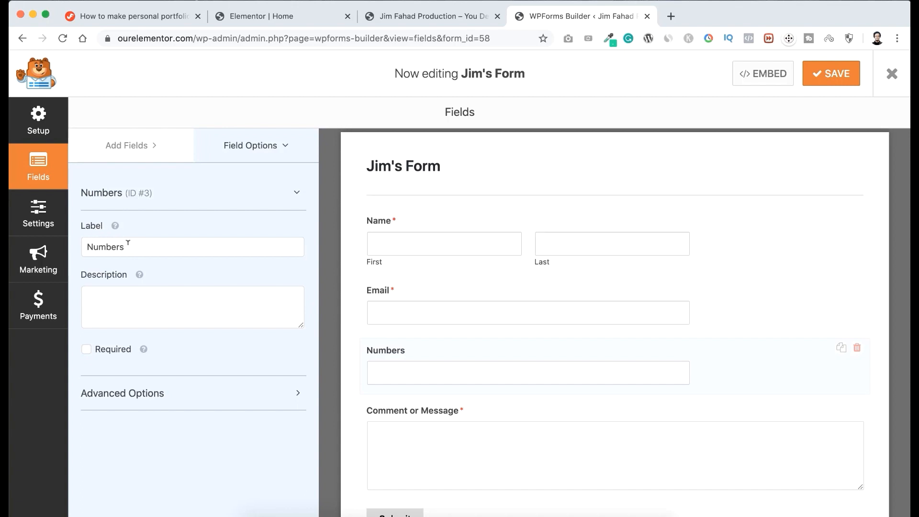
click(144, 247)
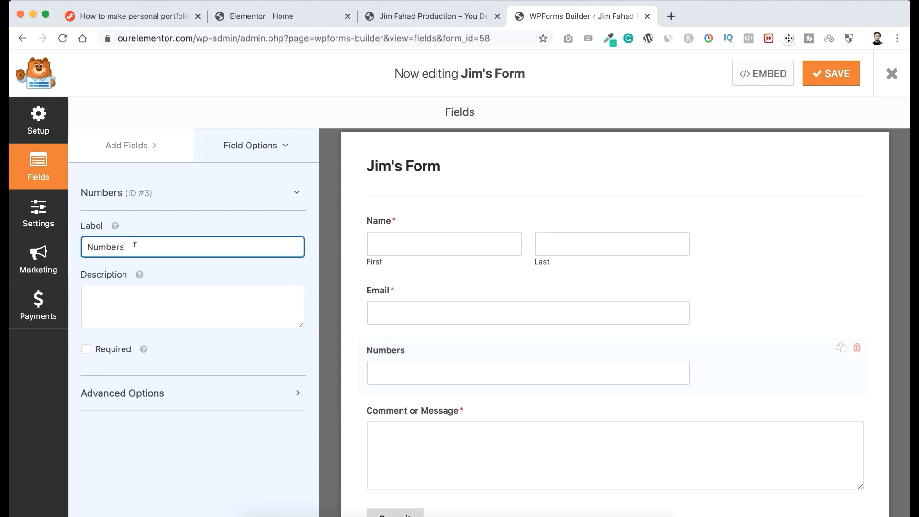
key(super+a)
text(Phone Number)
click(87, 351)
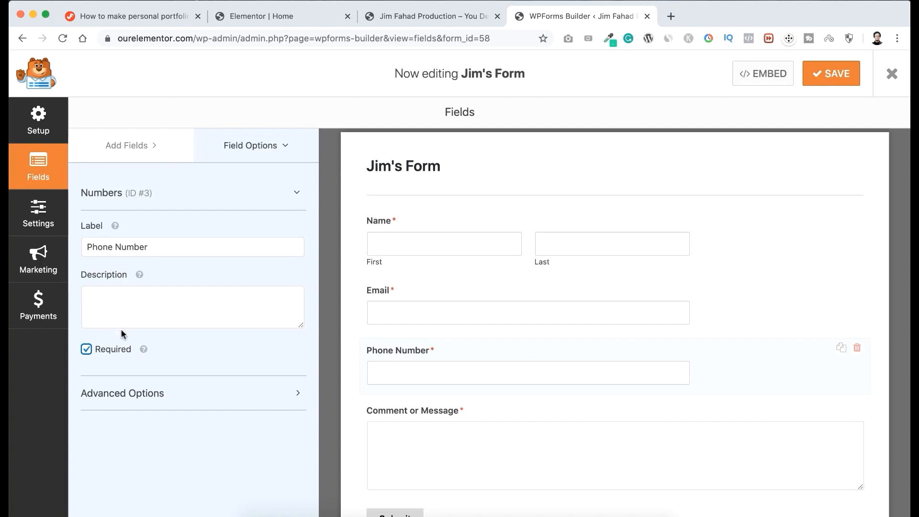
click(87, 350)
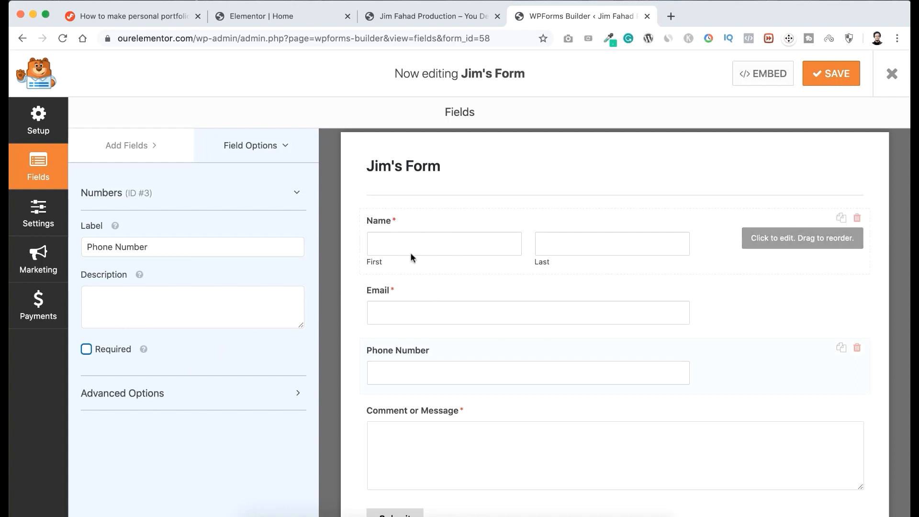
Change the submit button text to Send in the form's general settings.
scroll(430, 262, down, 2)
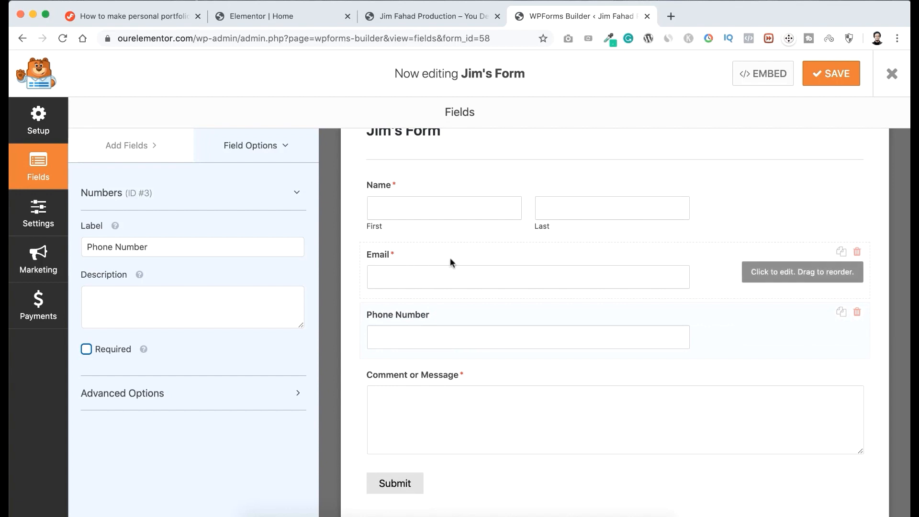
click(140, 146)
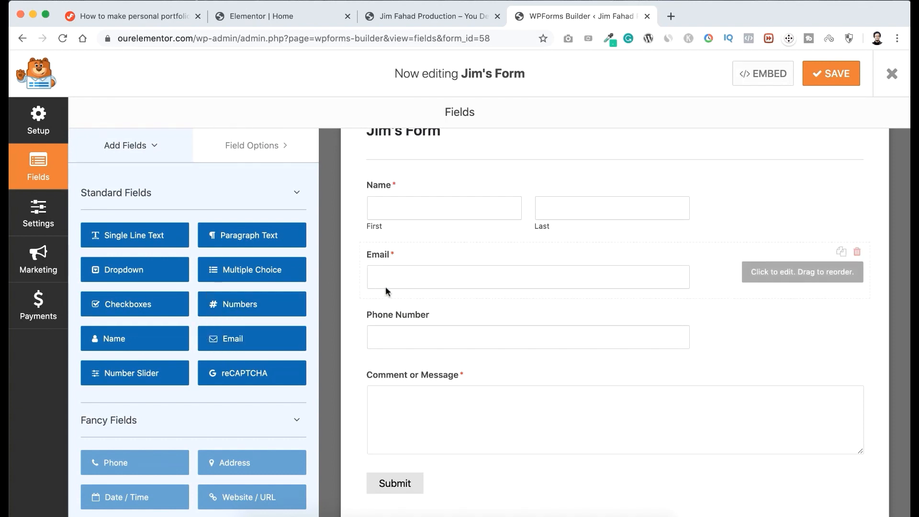
scroll(450, 263, down, 1)
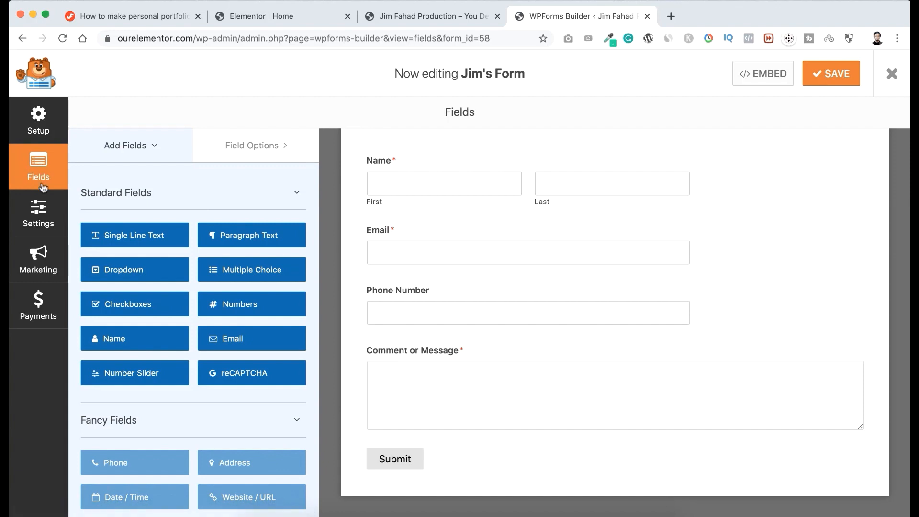
click(32, 217)
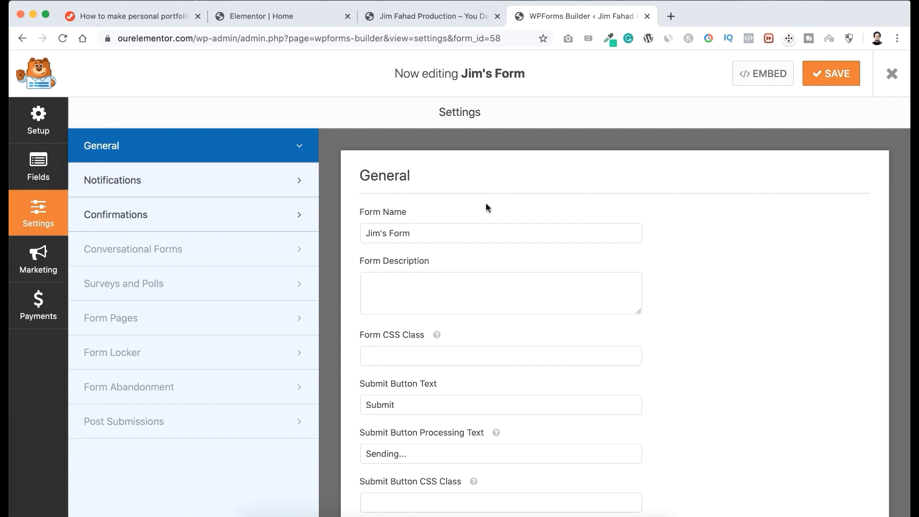
scroll(485, 206, down, 1)
scroll(457, 166, down, 1)
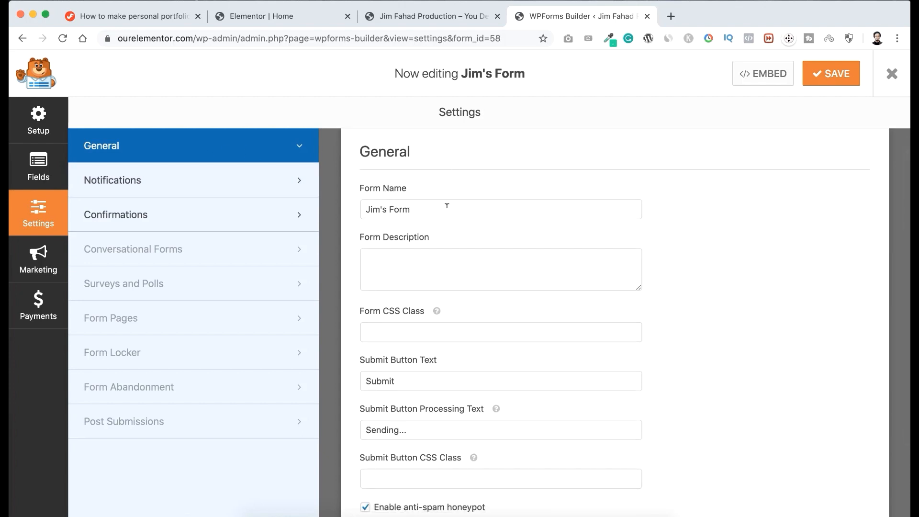
scroll(477, 203, down, 5)
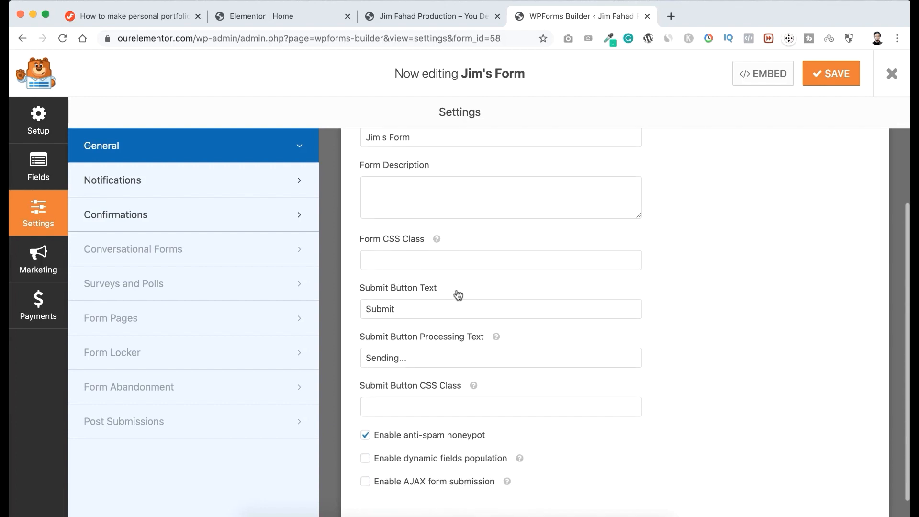
drag(407, 307, 374, 309)
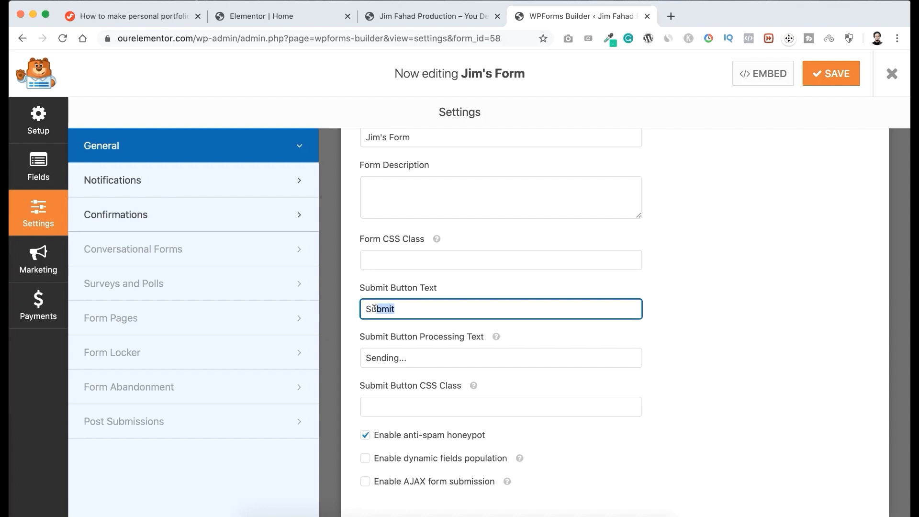
text(end)
scroll(417, 355, down, 1)
scroll(417, 355, up, 3)
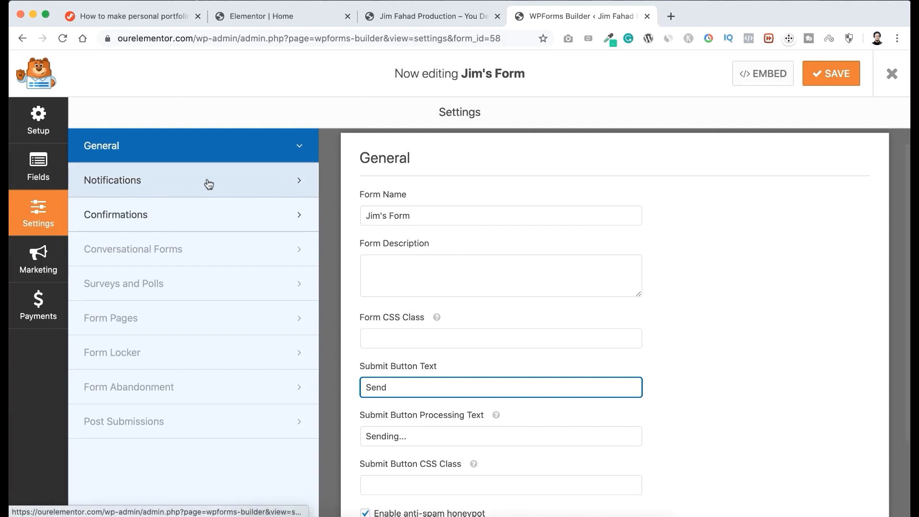
Examine the form's default notification settings, particularly the Send To Email Address and Email Subject fields.
click(190, 183)
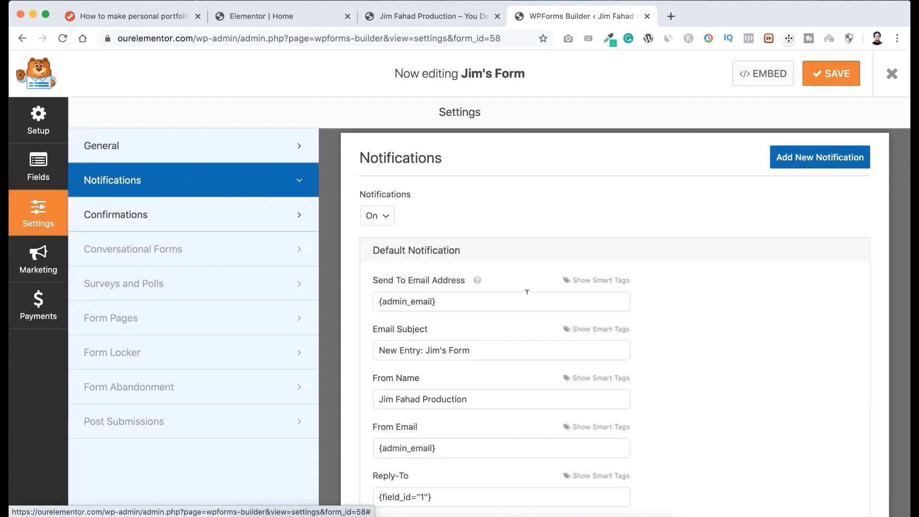
scroll(479, 387, down, 5)
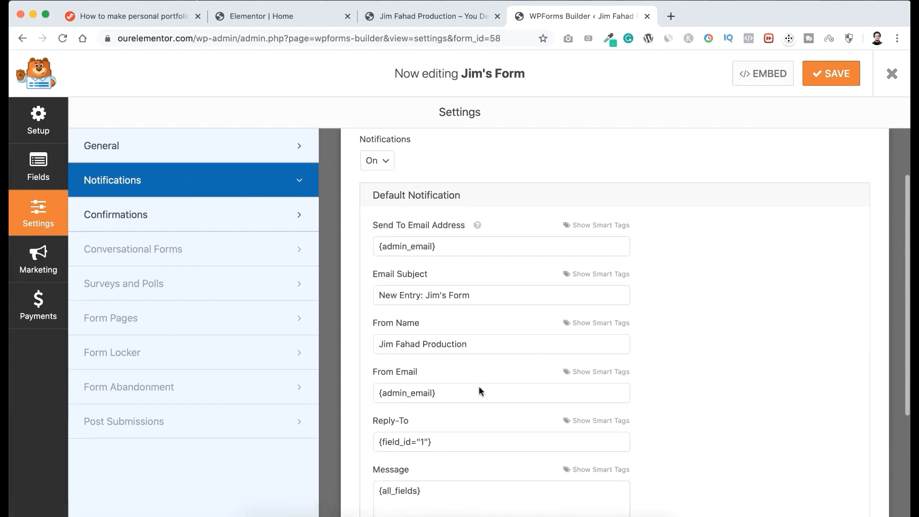
scroll(478, 373, up, 2)
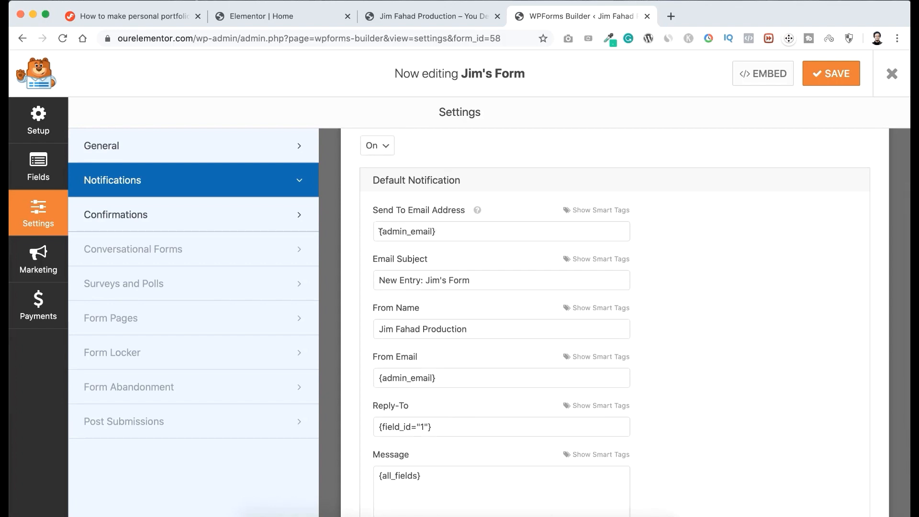
click(379, 231)
drag(396, 229, 449, 225)
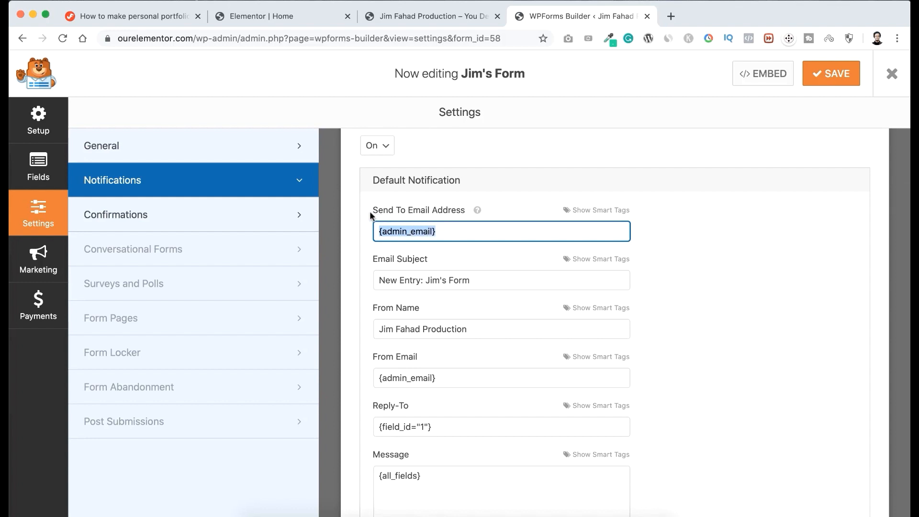
click(449, 228)
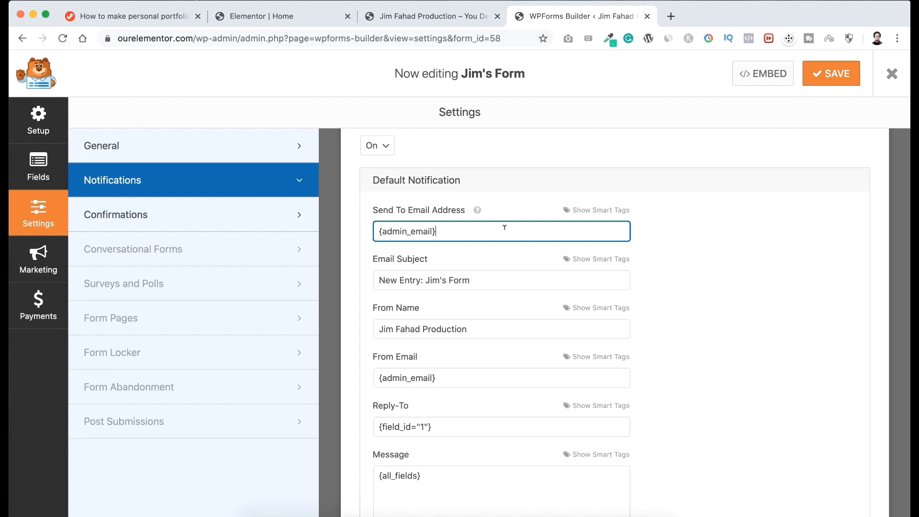
drag(461, 229, 376, 230)
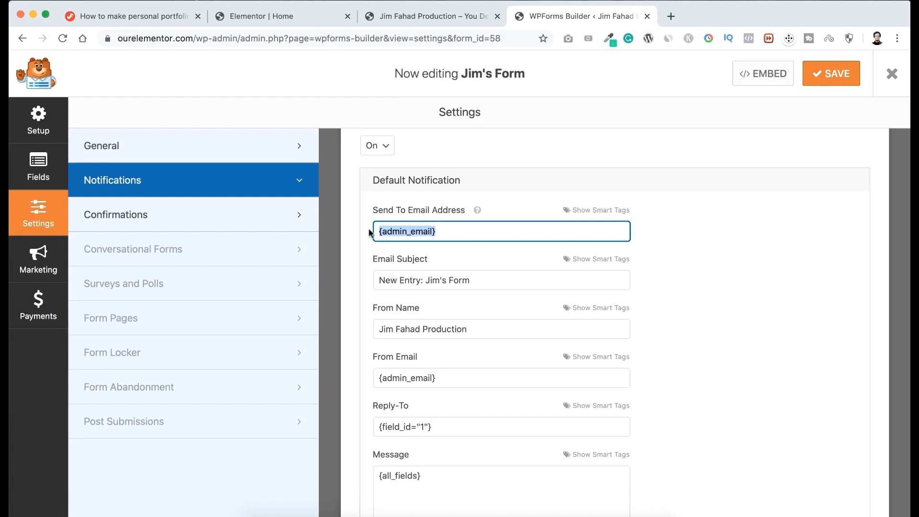
drag(447, 229, 378, 229)
click(447, 227)
drag(449, 227, 377, 225)
scroll(367, 247, down, 3)
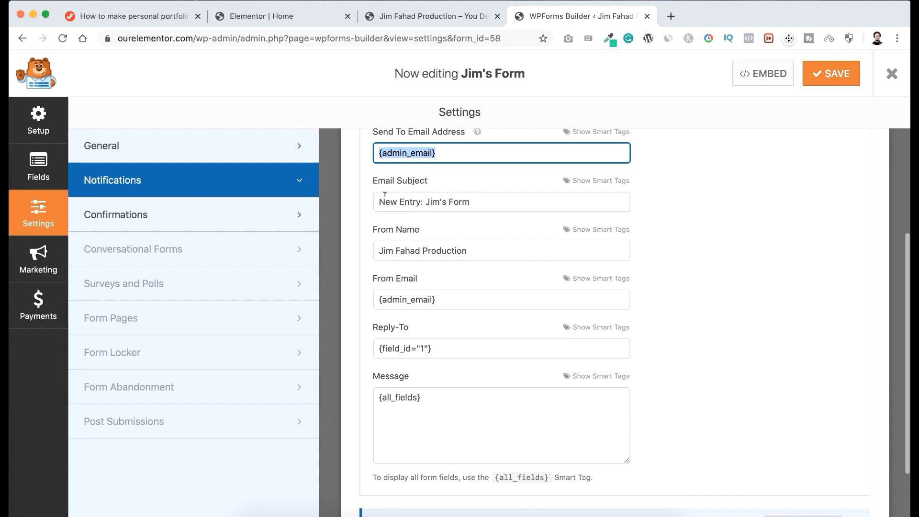
triple_click(470, 202)
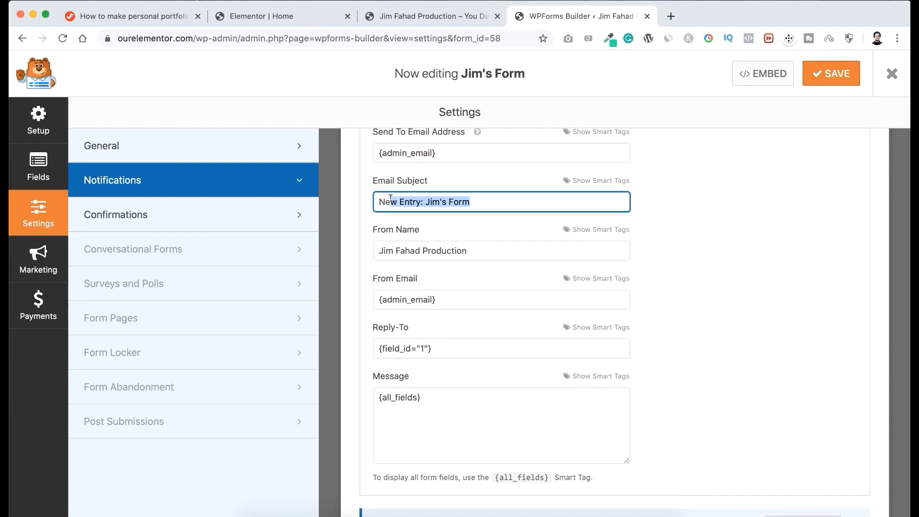
click(405, 201)
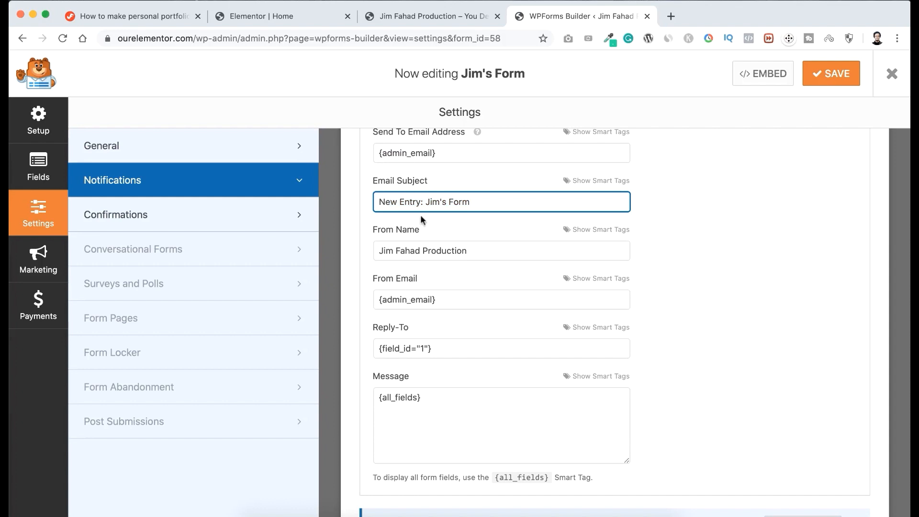
Examine the remaining default notification fields and the default confirmation message in the form's settings.
scroll(411, 374, up, 1)
scroll(421, 294, down, 2)
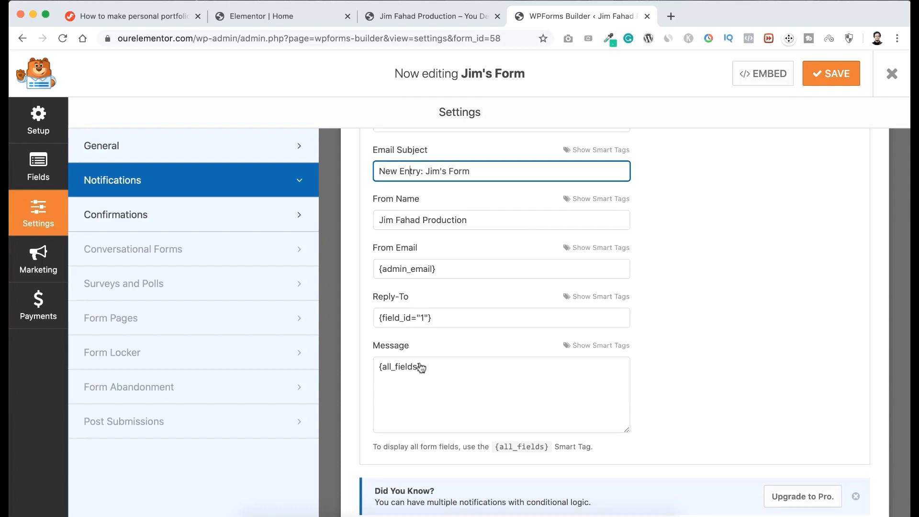
click(194, 215)
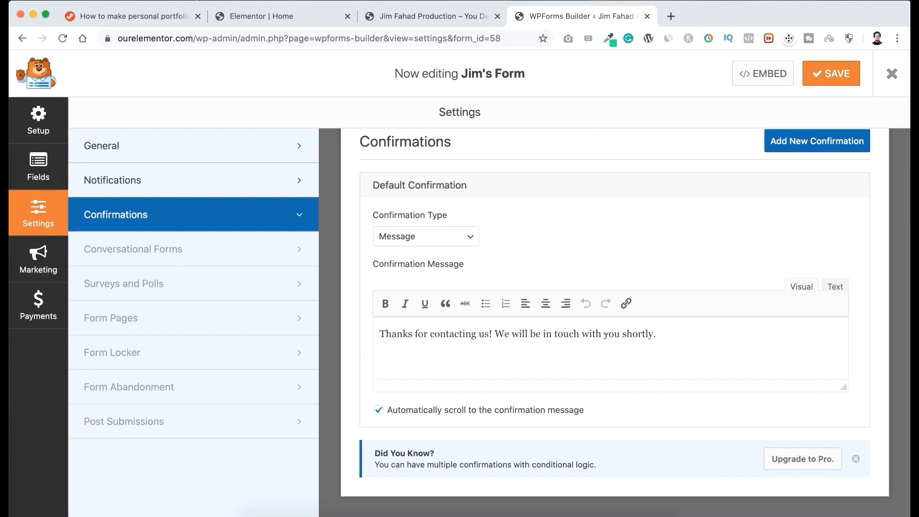
drag(668, 332, 408, 326)
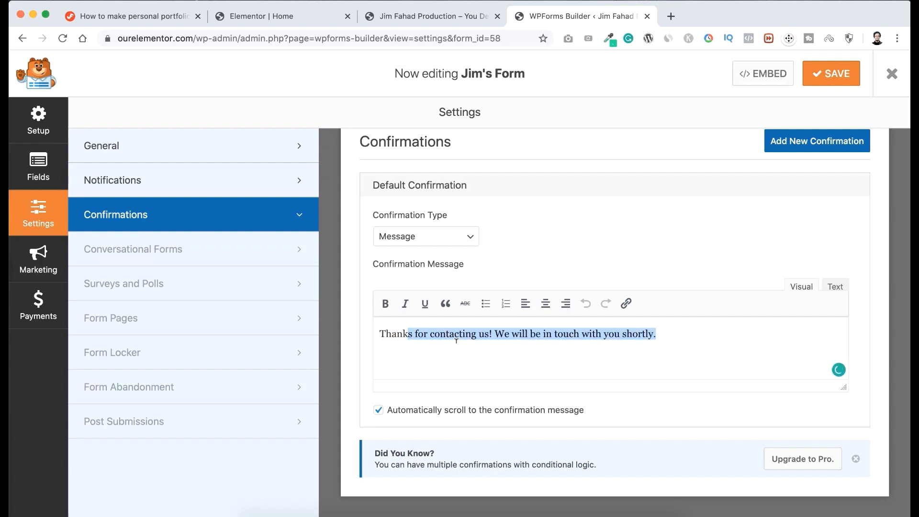
click(541, 231)
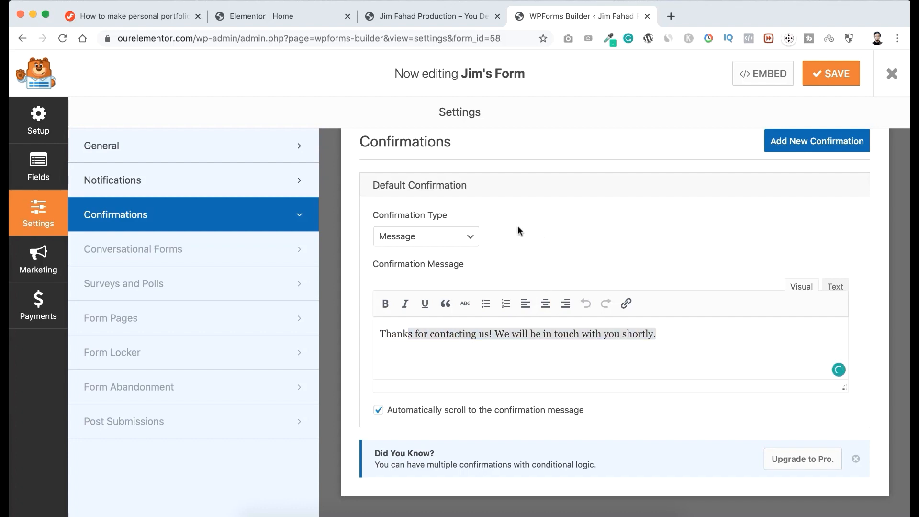
Try Go to URL (Redirect) as the default confirmation type, and return the type to Message.
click(457, 241)
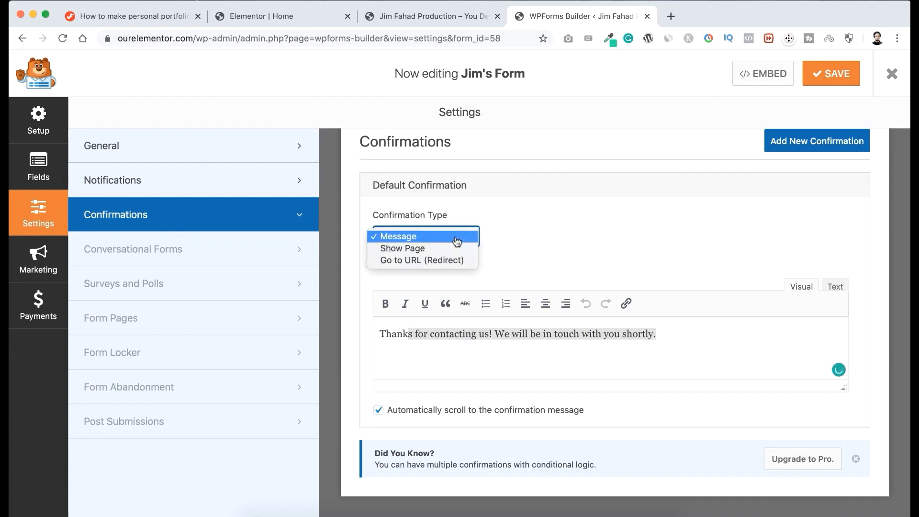
click(404, 261)
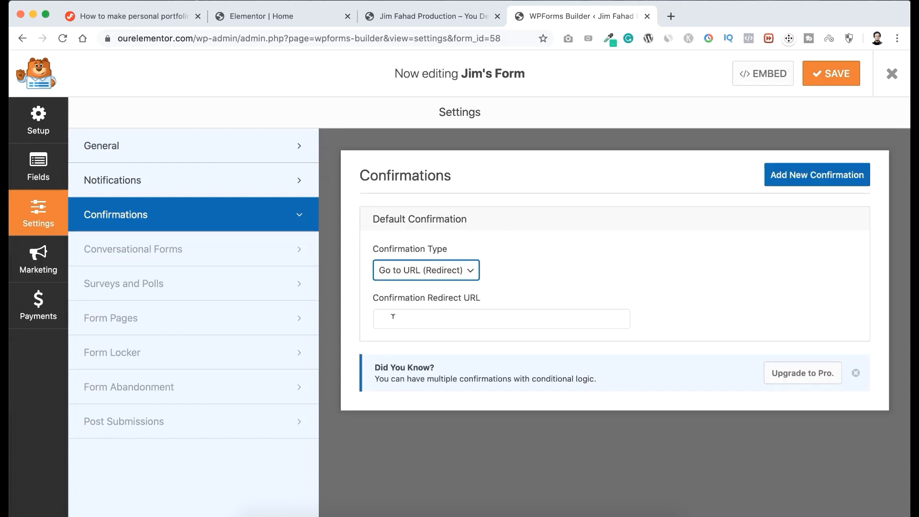
click(431, 316)
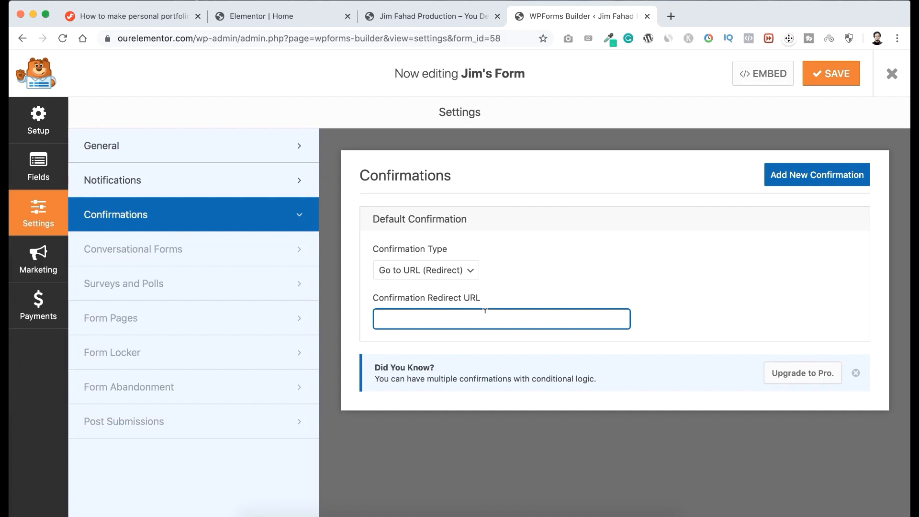
click(467, 269)
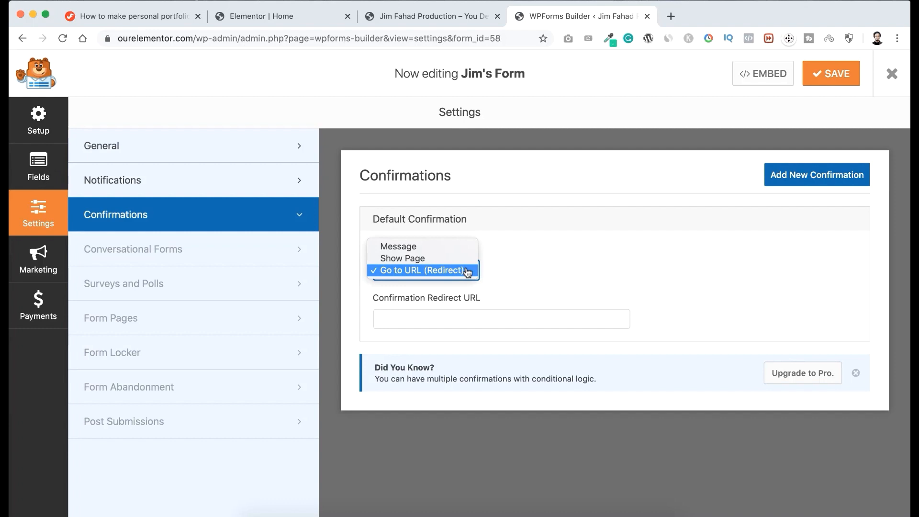
click(417, 250)
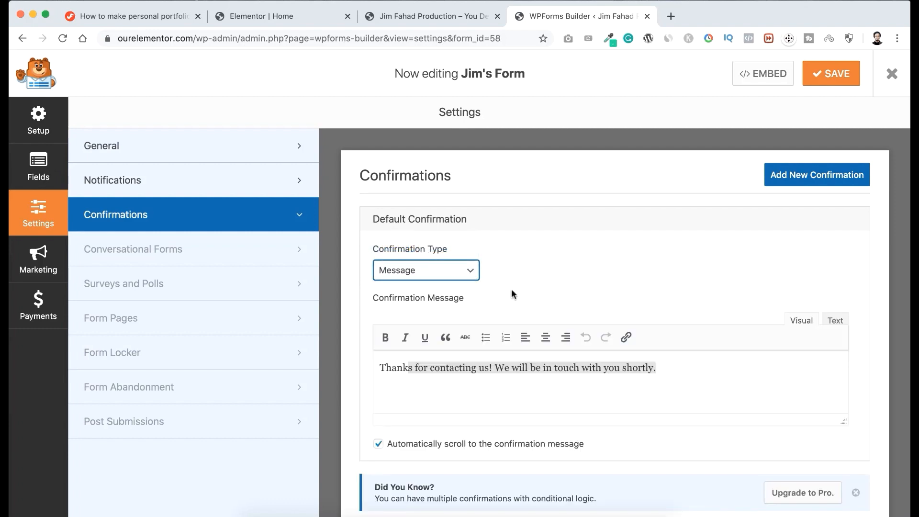
Keep the default confirmation message, save the contact form and close the form builder.
scroll(512, 294, down, 1)
click(465, 333)
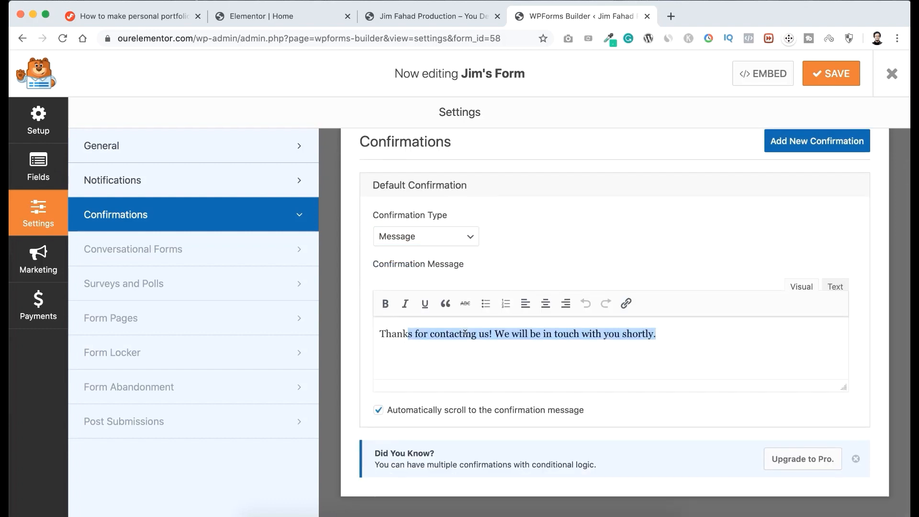
click(465, 333)
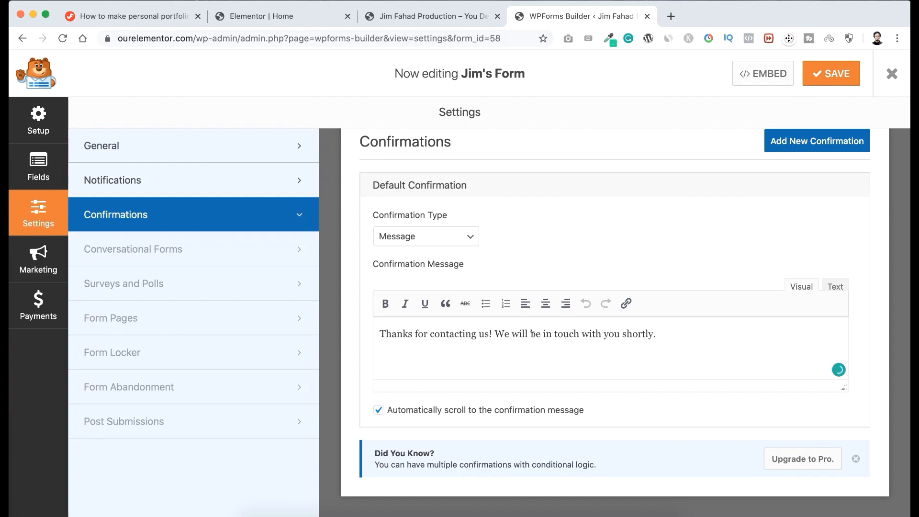
scroll(472, 340, up, 1)
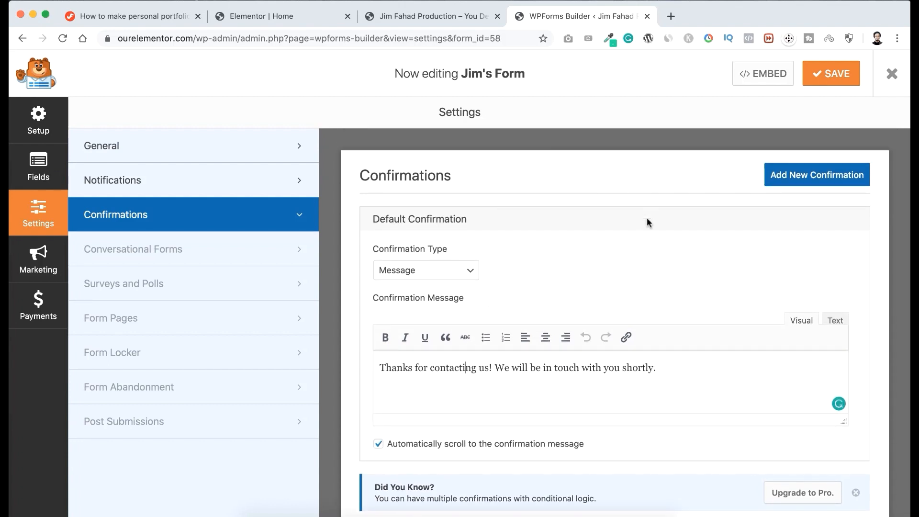
click(831, 76)
click(893, 75)
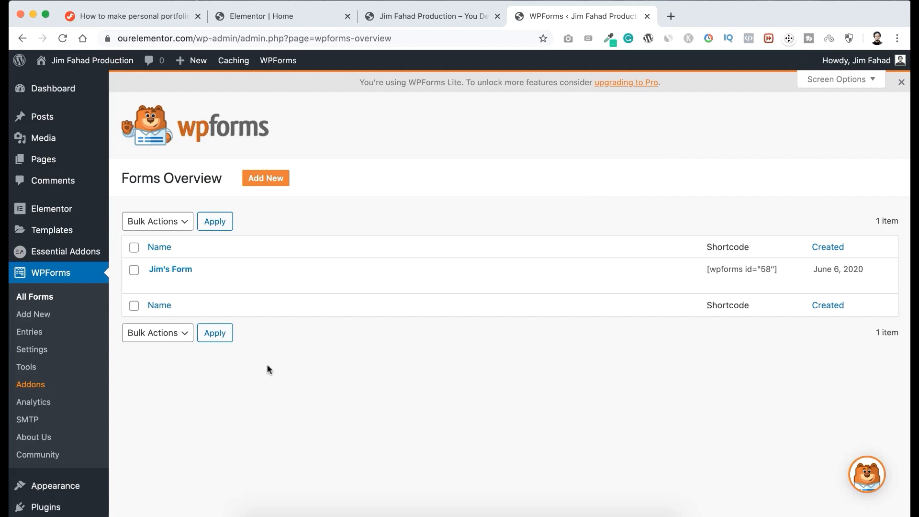
Open the Home page for editing with Elementor from the site's list of pages.
mouse_move(46, 160)
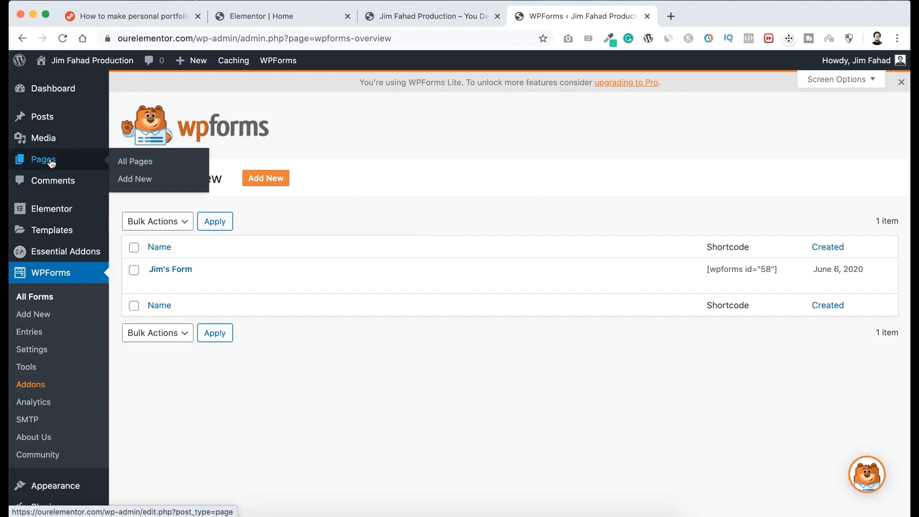
click(136, 163)
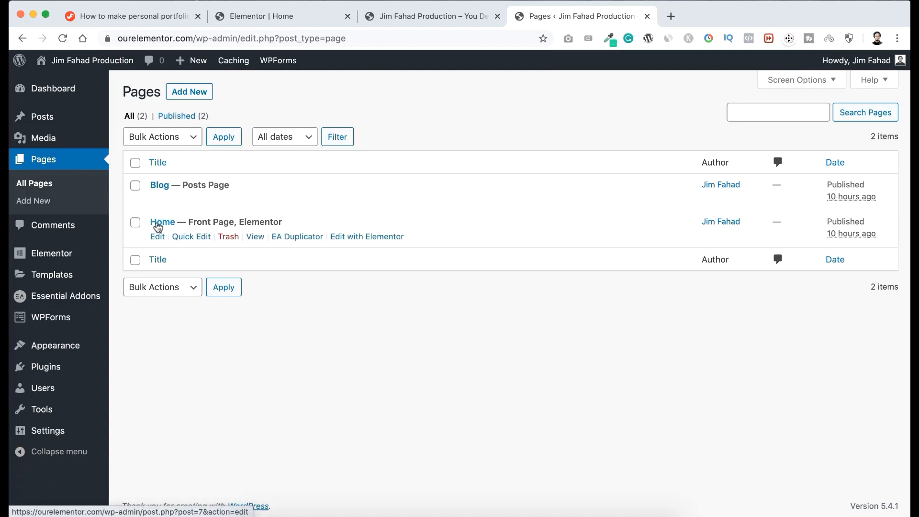
click(372, 242)
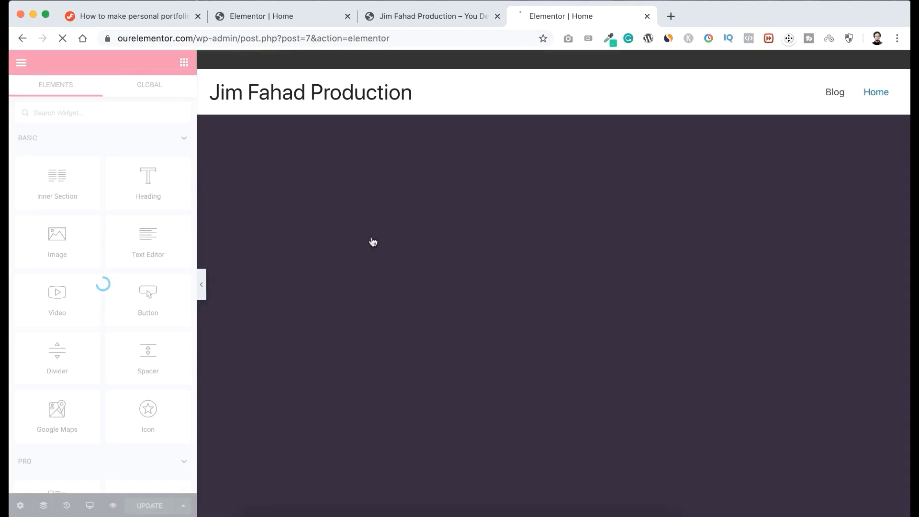
Assign the saved contact form to the empty WPForms widget in the Get In Touch section.
scroll(372, 241, down, 4)
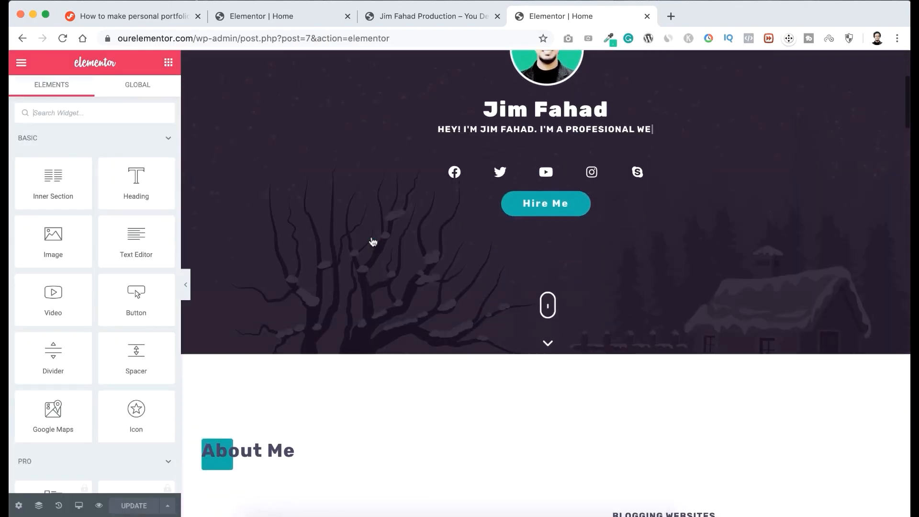
scroll(372, 241, down, 20)
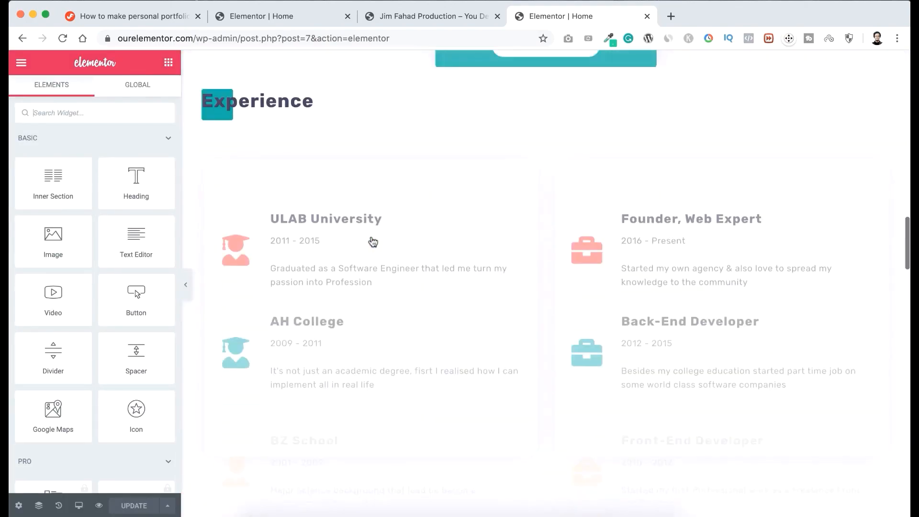
scroll(373, 241, down, 20)
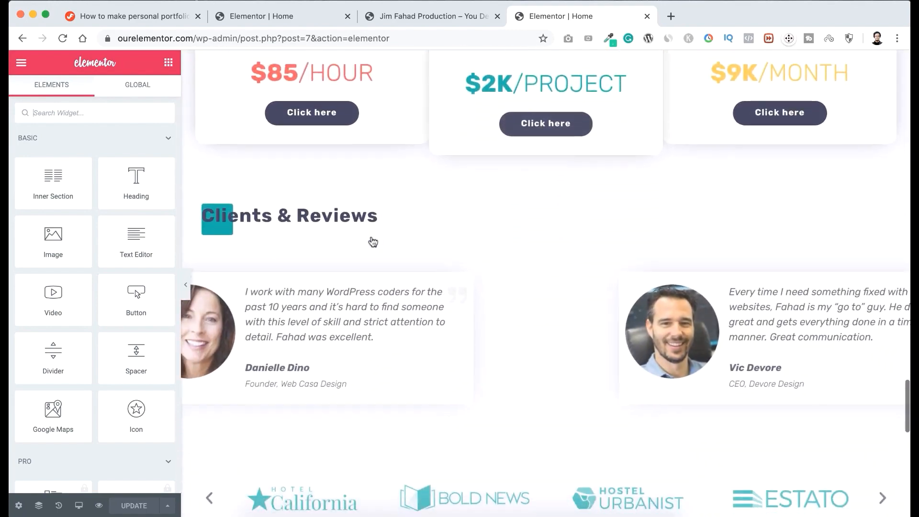
scroll(372, 241, down, 13)
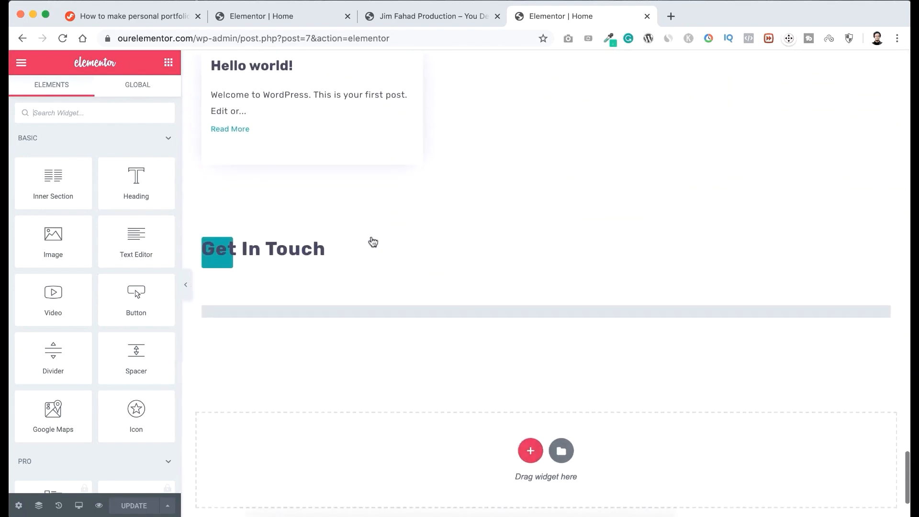
scroll(372, 242, down, 2)
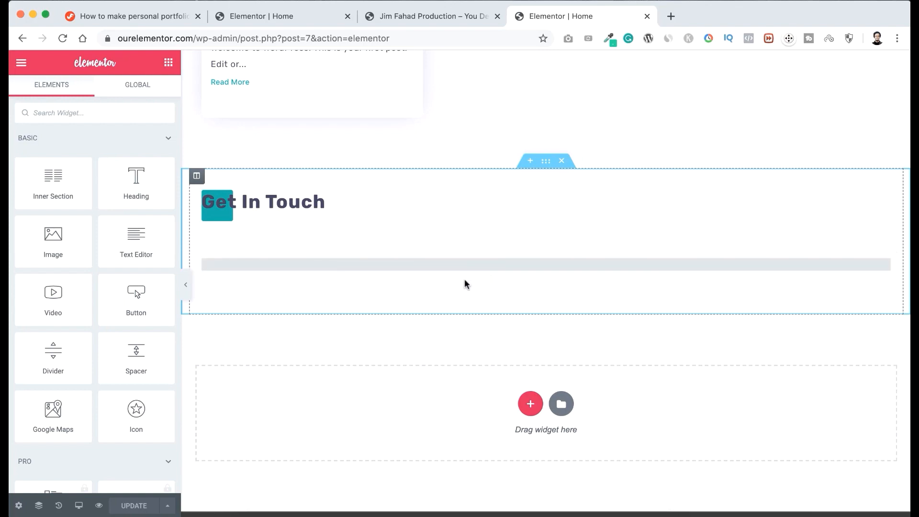
click(885, 267)
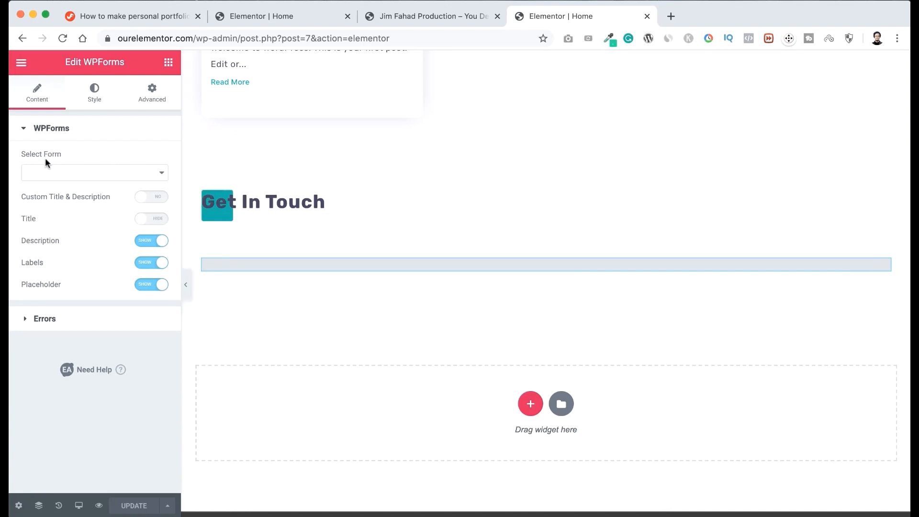
click(86, 174)
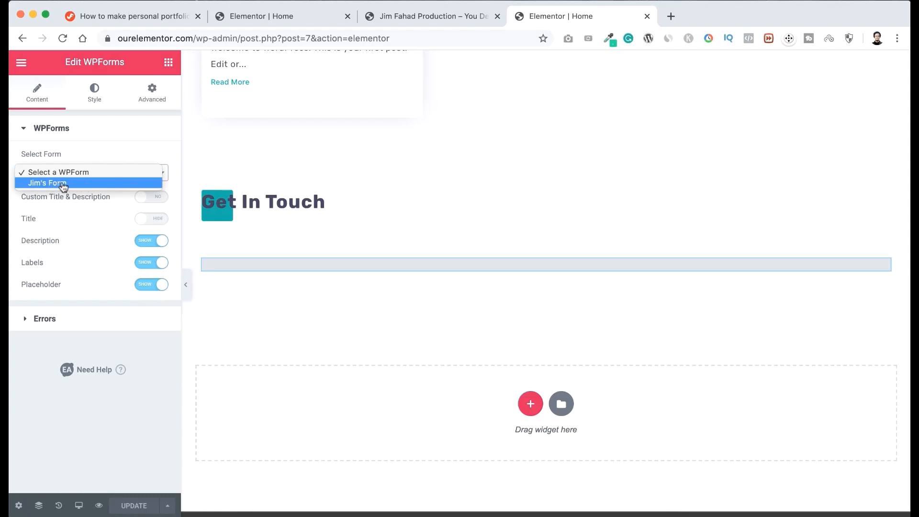
click(85, 184)
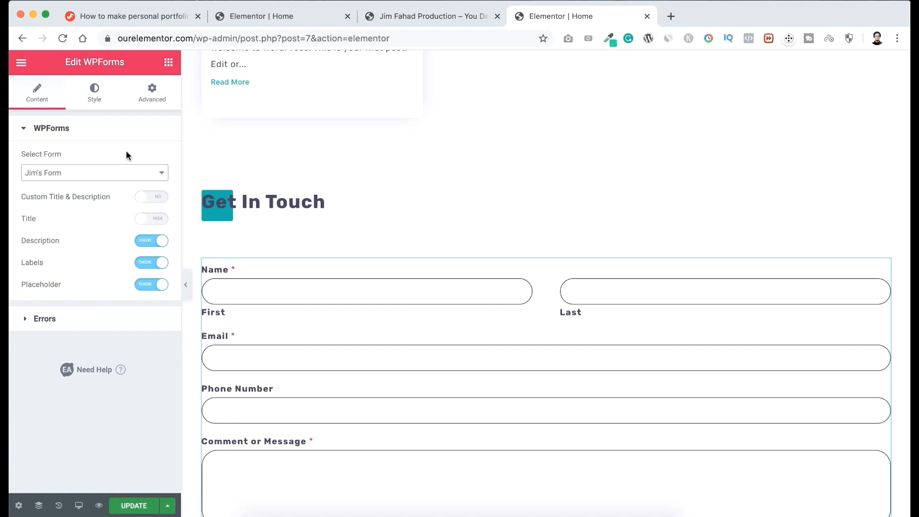
Check the embedded form's input fields in the Get In Touch section and update the page.
scroll(382, 314, down, 4)
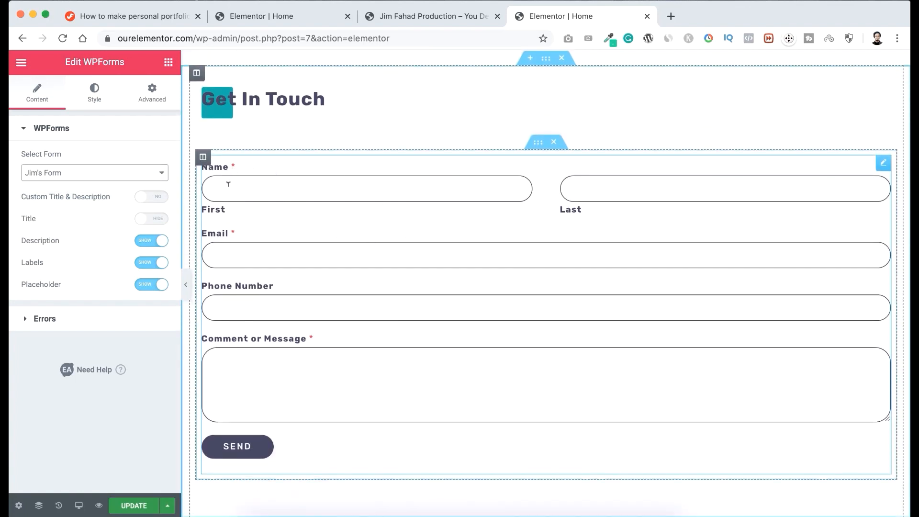
click(590, 183)
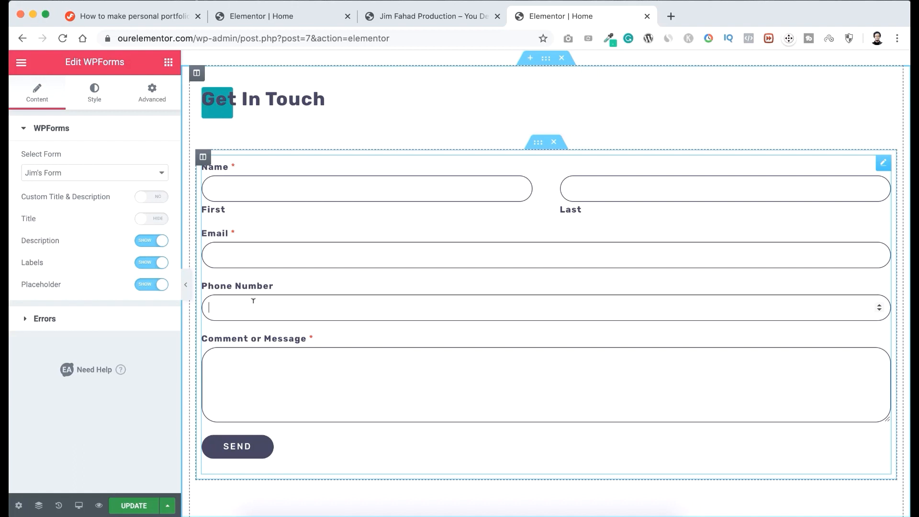
click(318, 371)
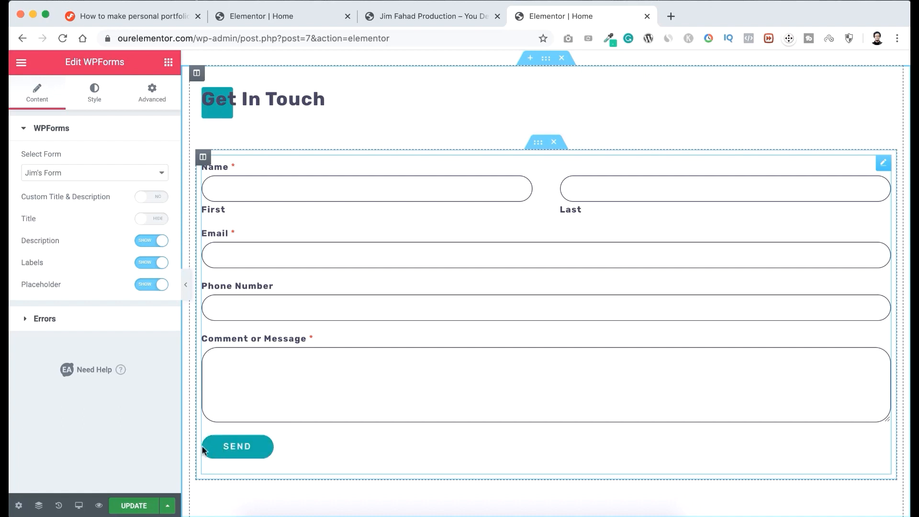
click(137, 506)
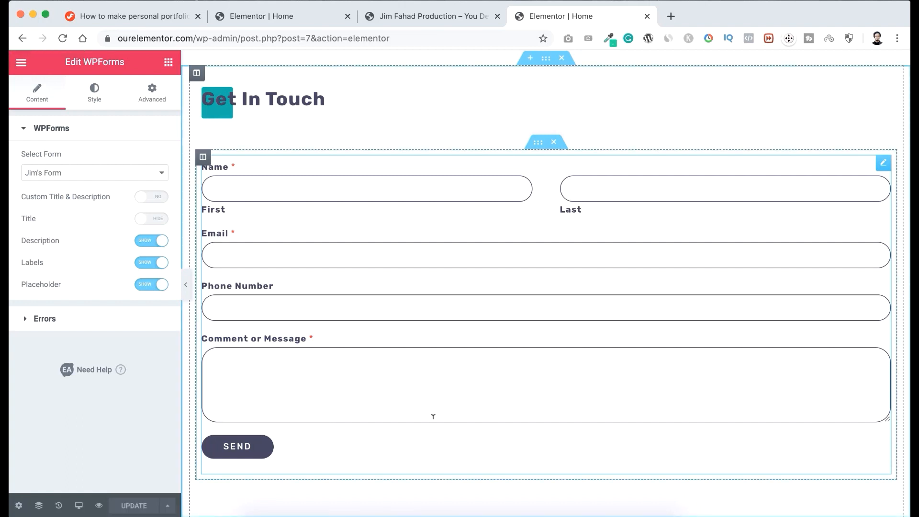
Try removing the whole Latest Posts section from the page, and undo the removal.
scroll(433, 417, down, 6)
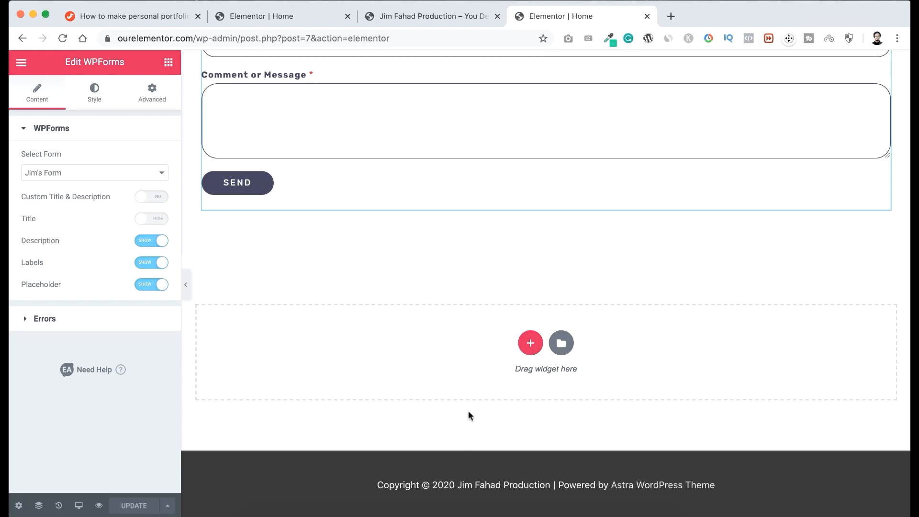
scroll(475, 292, up, 12)
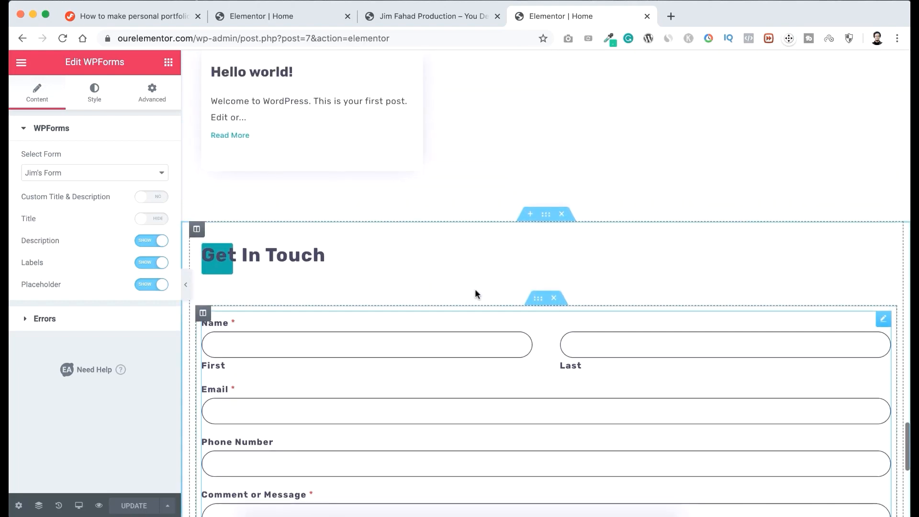
scroll(475, 289, down, 3)
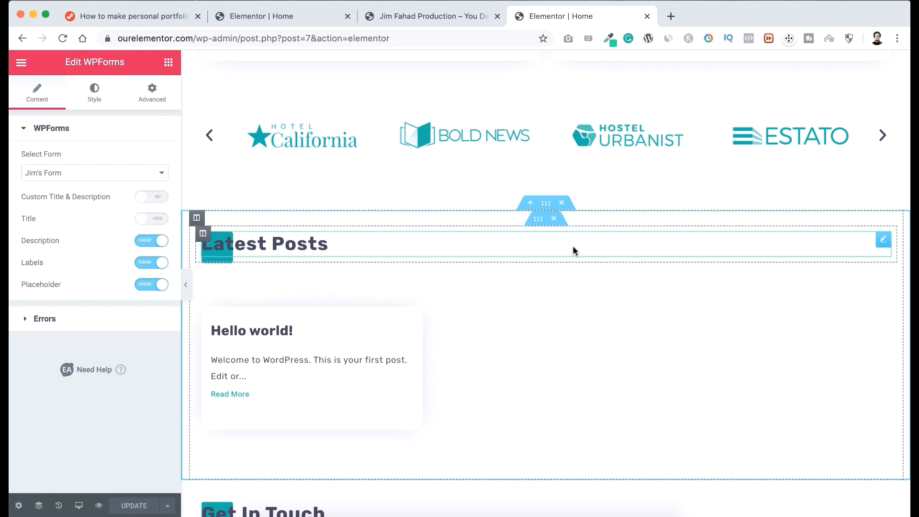
click(563, 203)
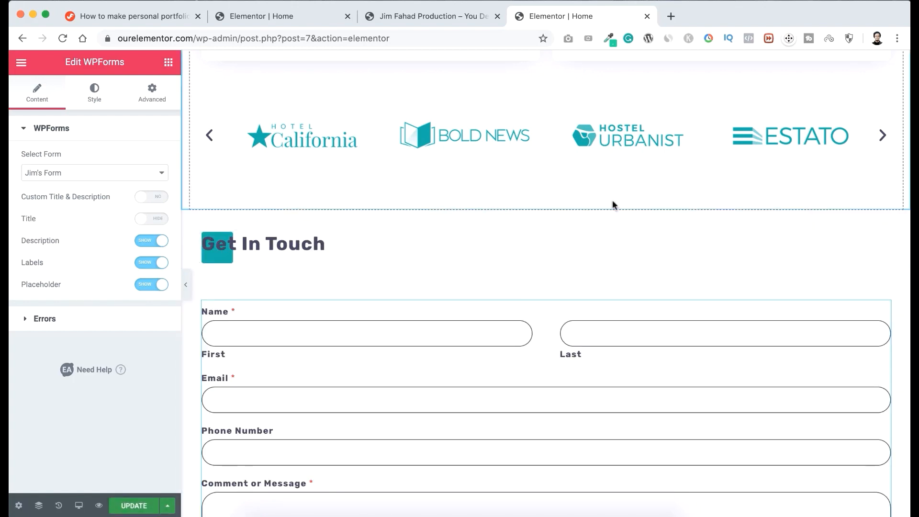
key(ctrl+z)
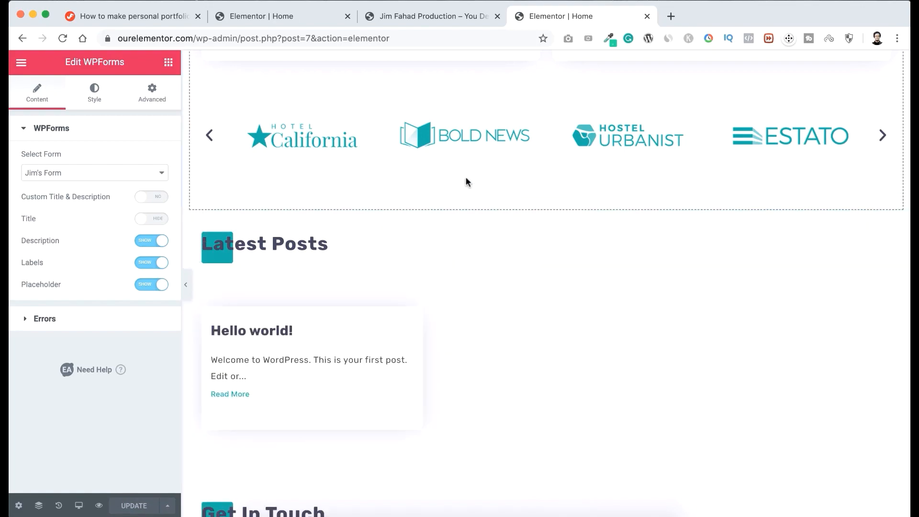
scroll(466, 181, up, 15)
scroll(467, 182, up, 10)
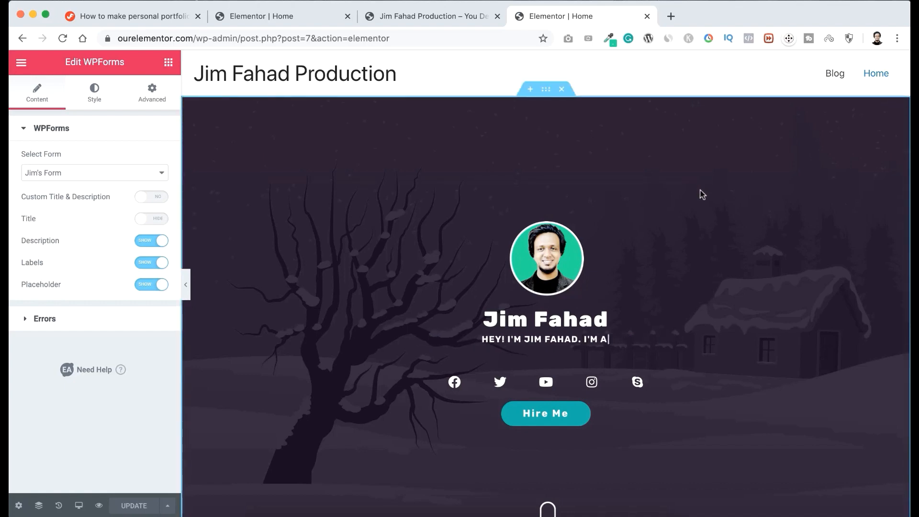
Test that the hero section's Hire Me button leads to the contact section.
scroll(702, 194, down, 3)
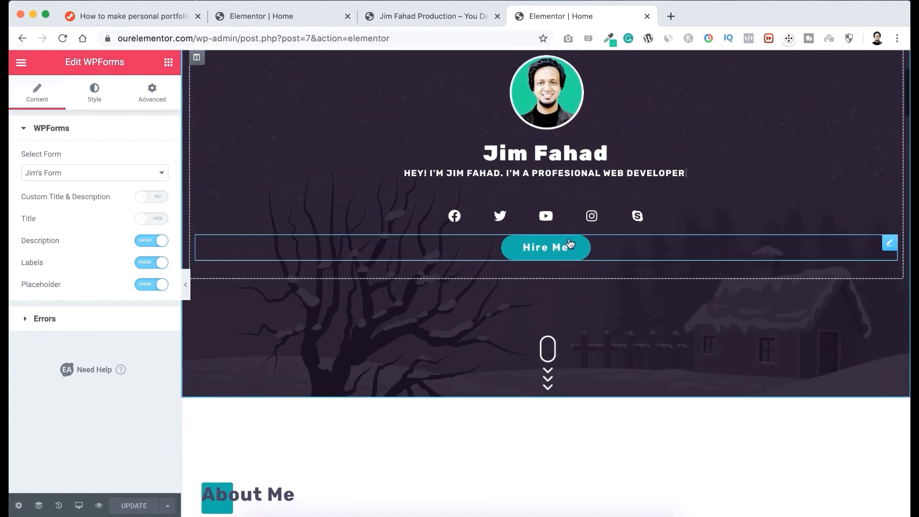
click(569, 251)
click(567, 248)
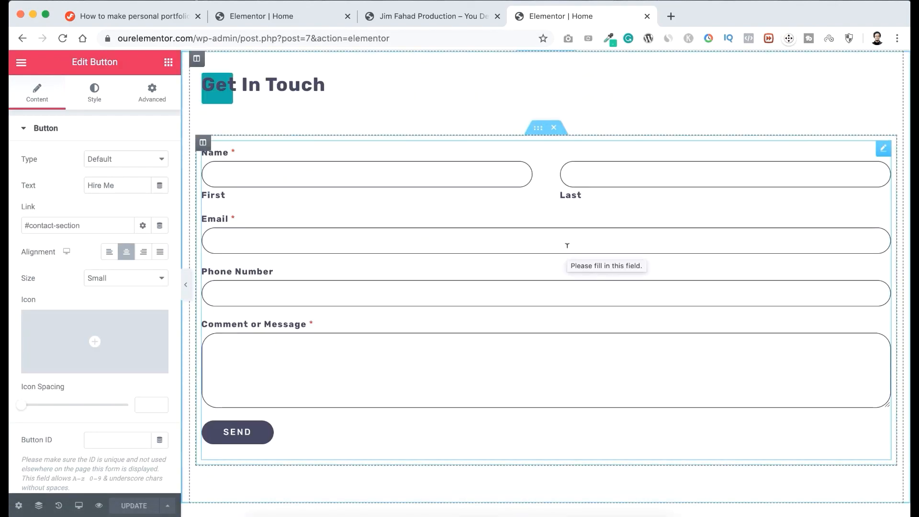
Test the contact-section link of the For A Project plan's Click here button in Pricing Plans.
scroll(567, 246, up, 4)
scroll(567, 251, up, 15)
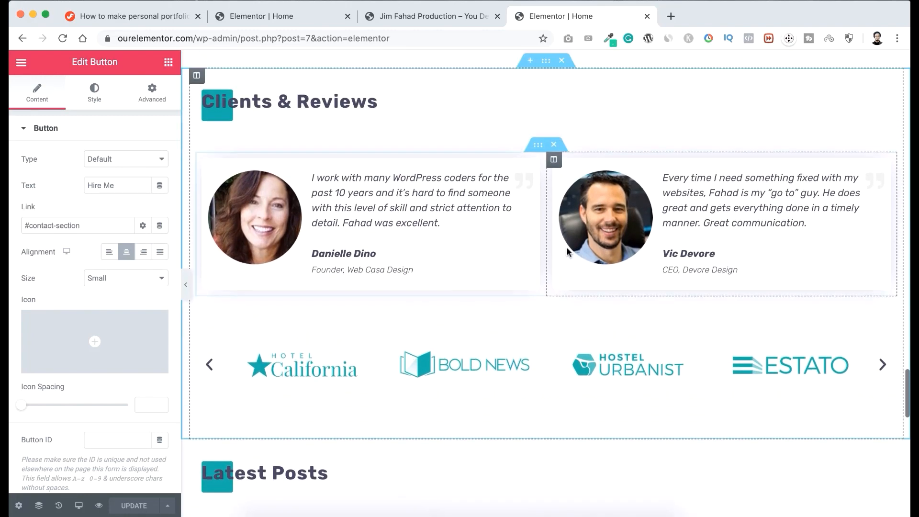
scroll(567, 247, up, 2)
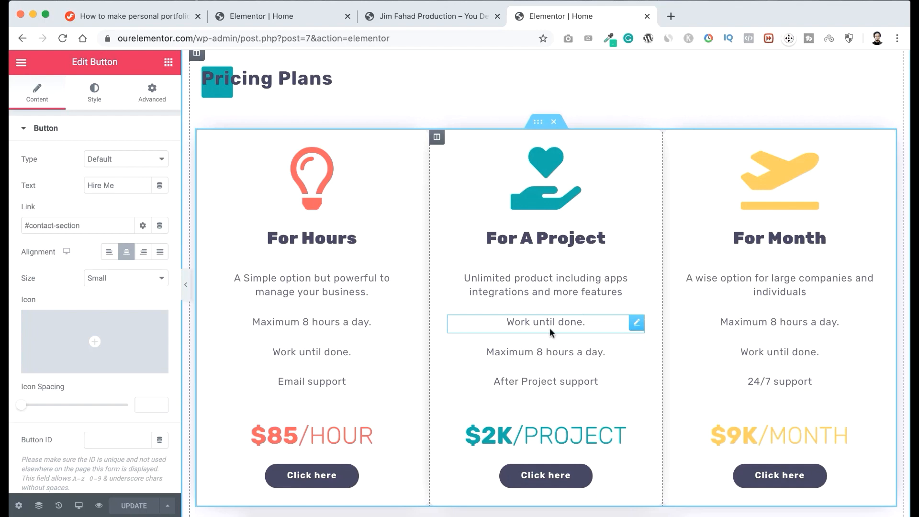
click(554, 480)
click(554, 480)
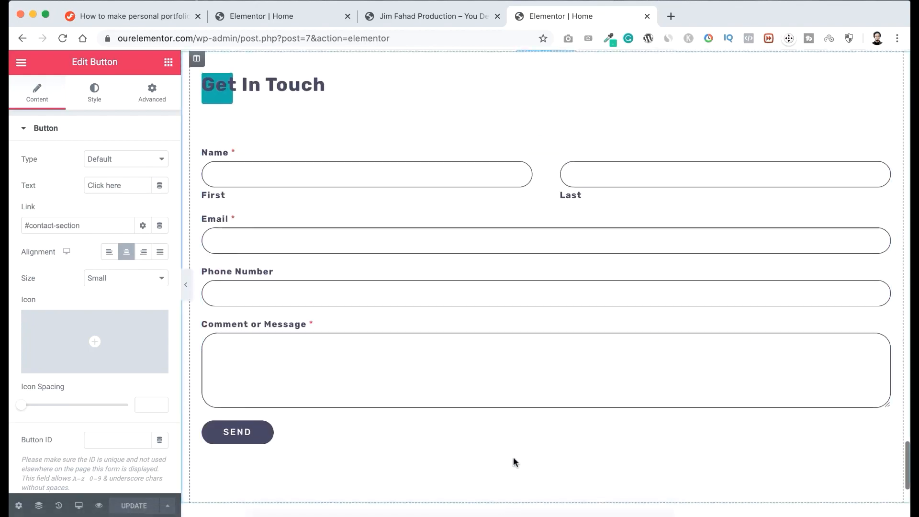
Test the contact-section link of the Ecommerce card's Contact Now button in the Services section.
scroll(570, 287, up, 20)
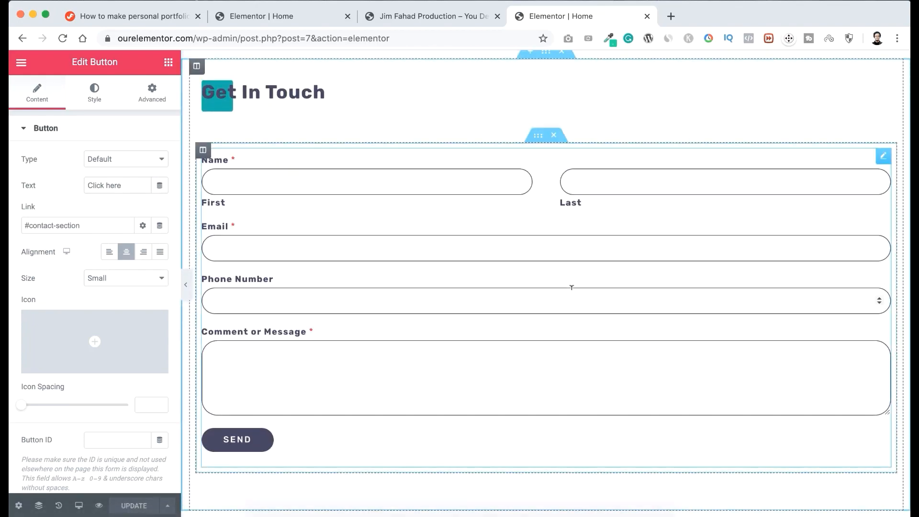
scroll(572, 293, up, 15)
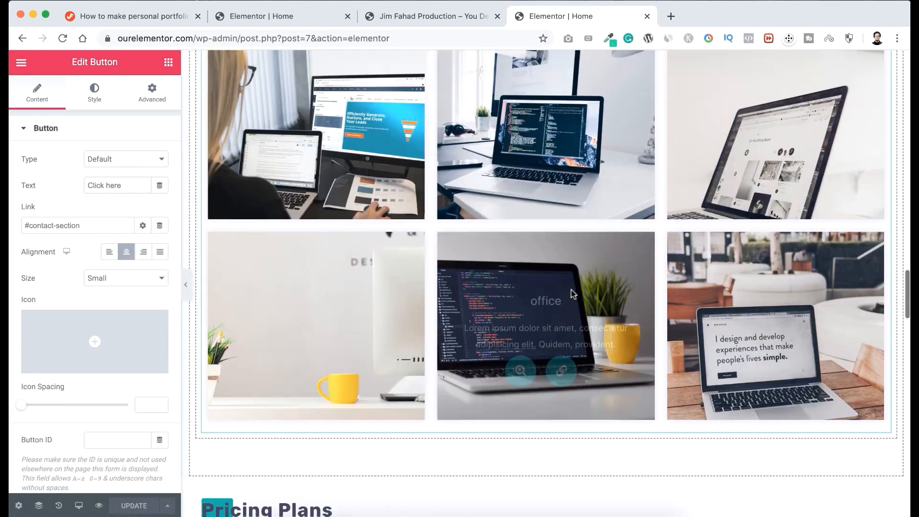
scroll(571, 289, up, 8)
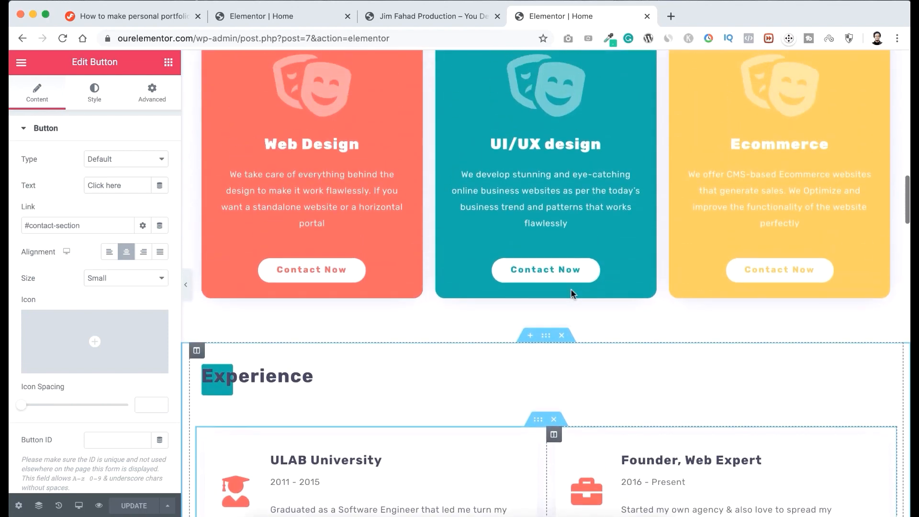
scroll(458, 235, up, 2)
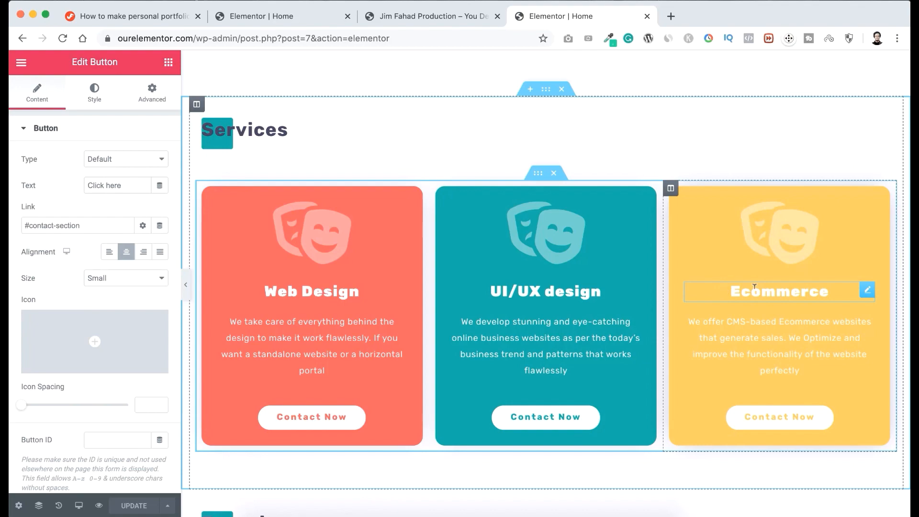
click(774, 423)
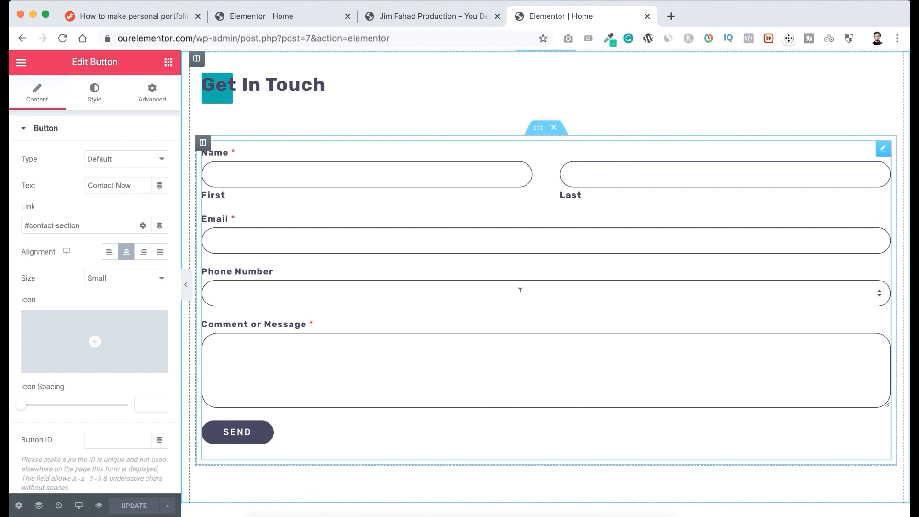
Review the whole home page from the hero section down to Latest Posts and Get In Touch.
scroll(546, 268, up, 20)
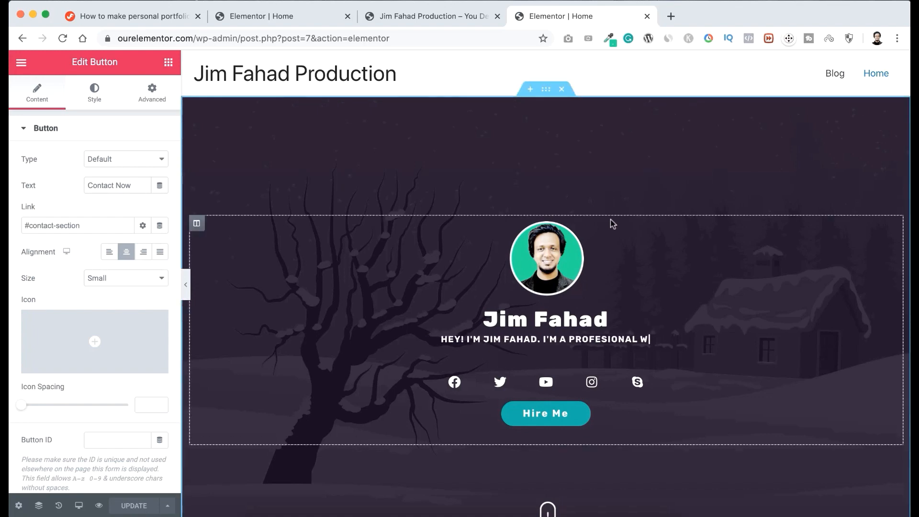
scroll(612, 220, down, 6)
scroll(611, 220, down, 4)
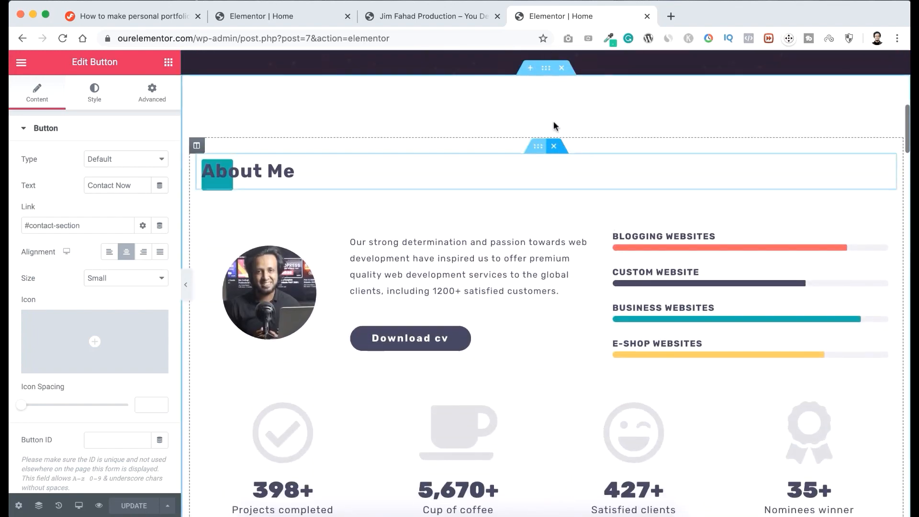
scroll(554, 128, down, 12)
scroll(578, 224, down, 3)
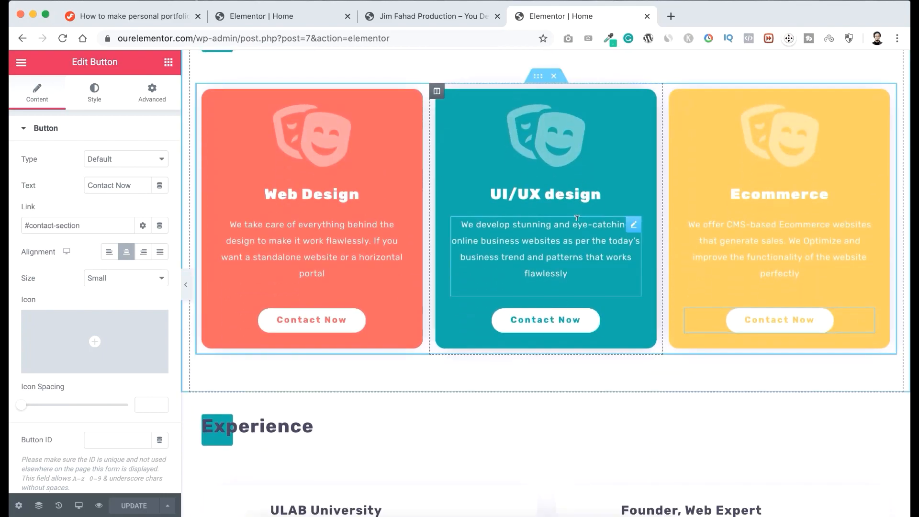
scroll(578, 219, down, 15)
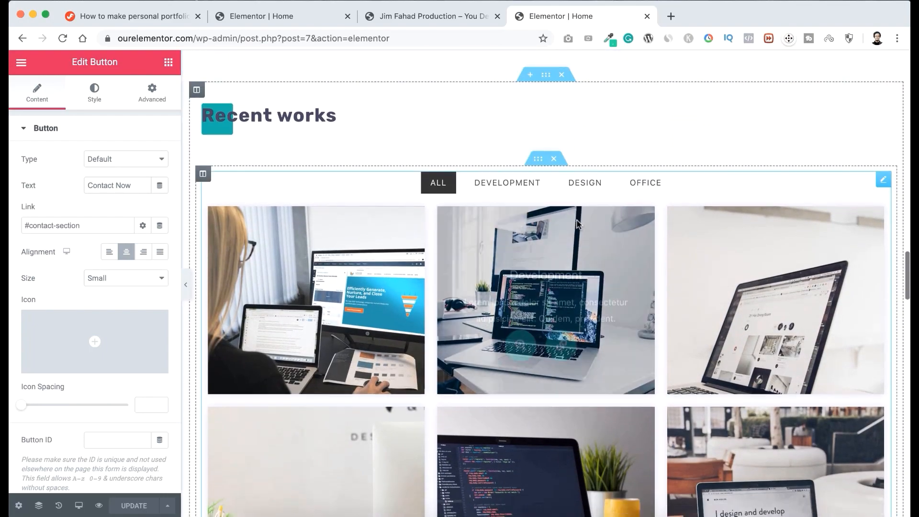
scroll(577, 224, down, 12)
scroll(577, 224, down, 6)
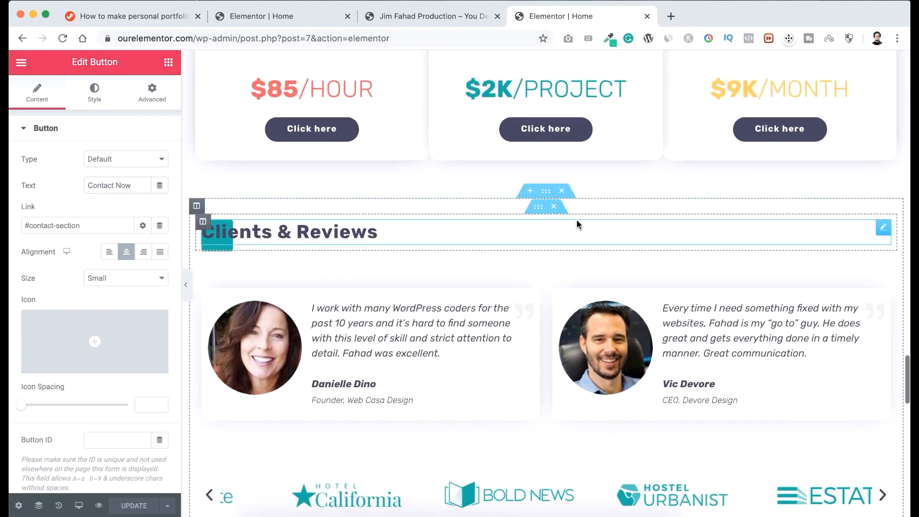
scroll(577, 219, down, 10)
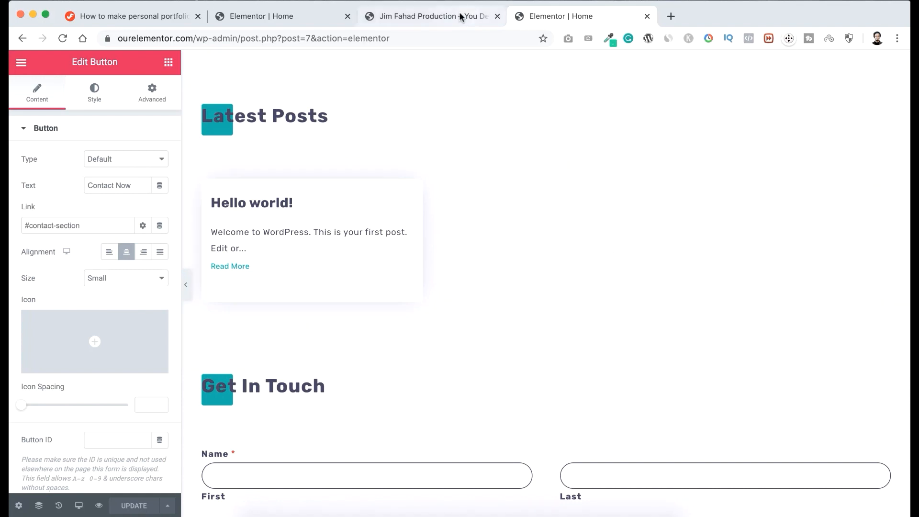
Go to the site's list of posts in the WordPress dashboard and move the "Hello world!" post to the trash.
click(444, 16)
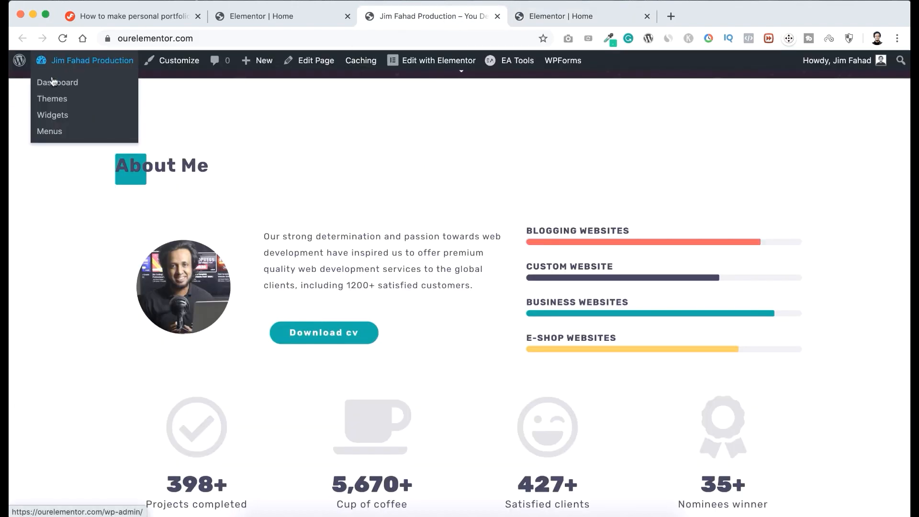
click(57, 85)
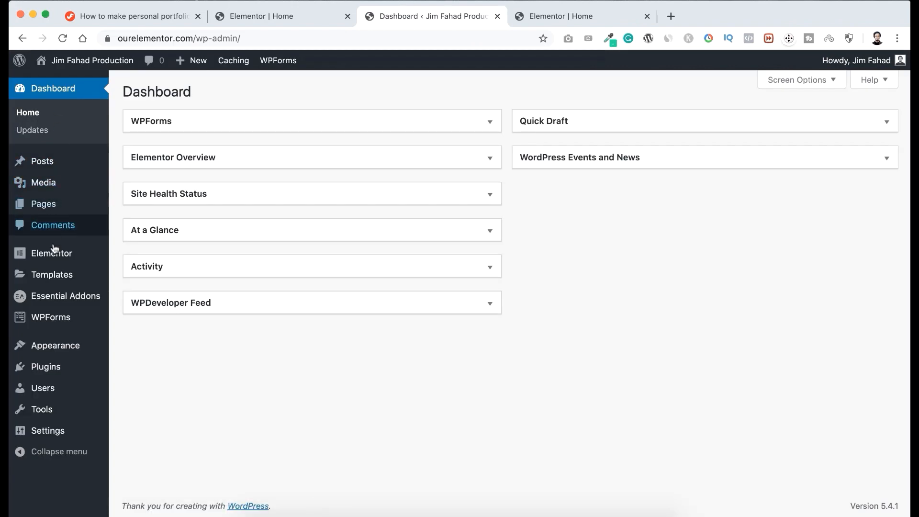
mouse_move(49, 165)
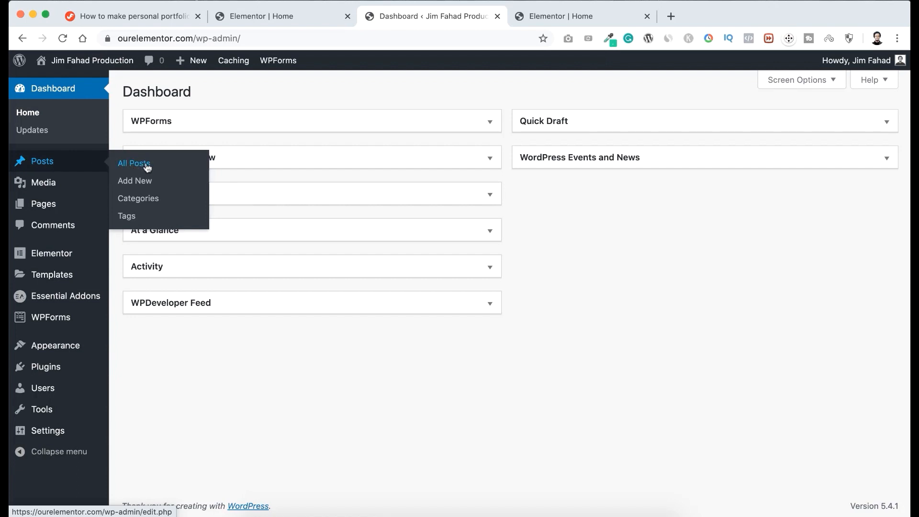
click(130, 165)
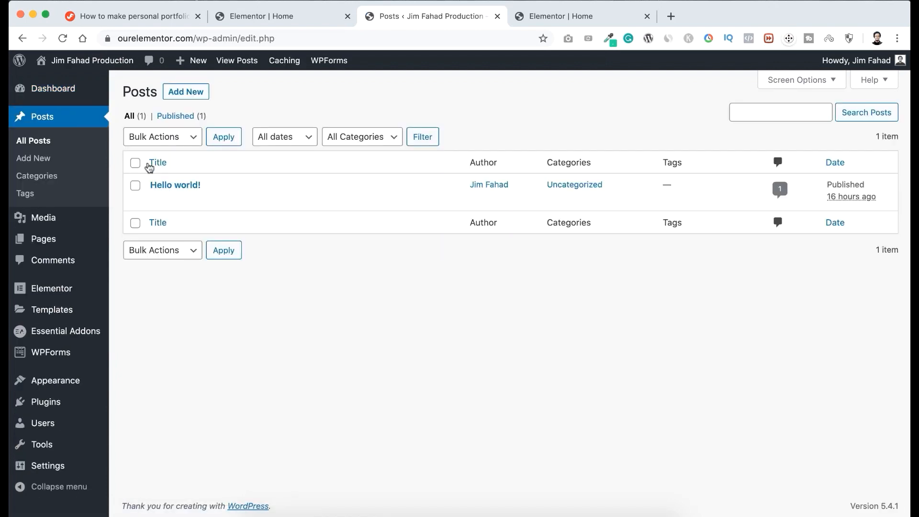
mouse_move(181, 187)
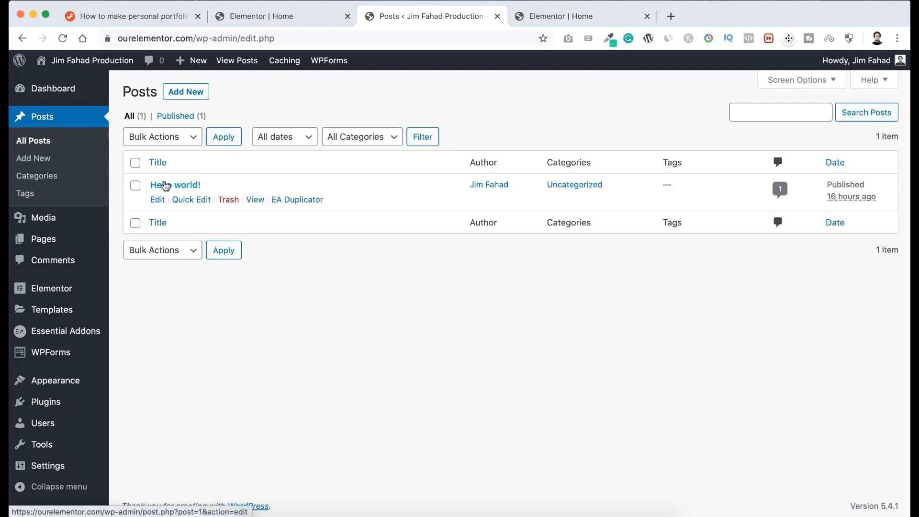
click(229, 199)
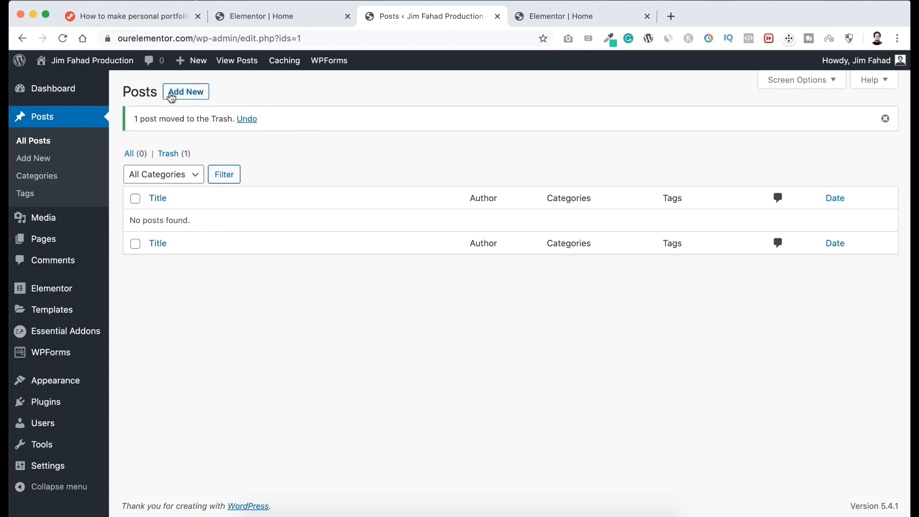
Start a new post titled "Freelance web development 2020".
click(189, 95)
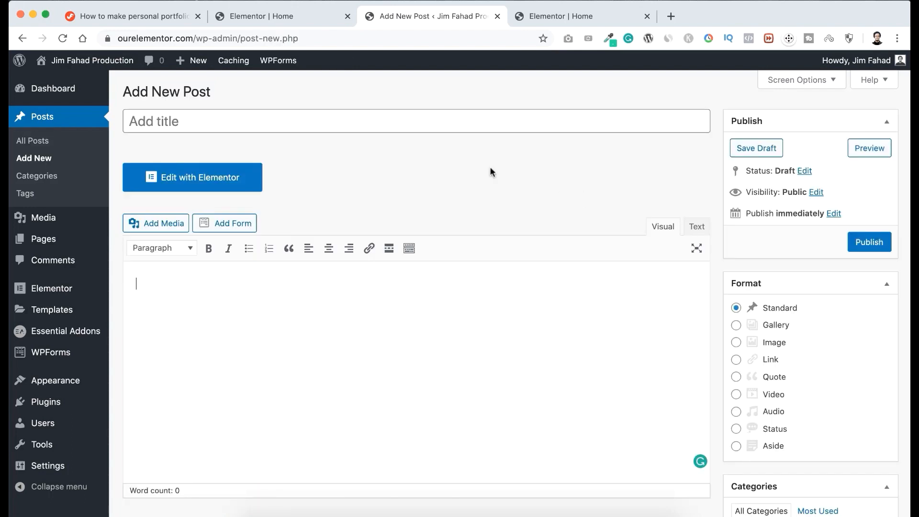
click(234, 121)
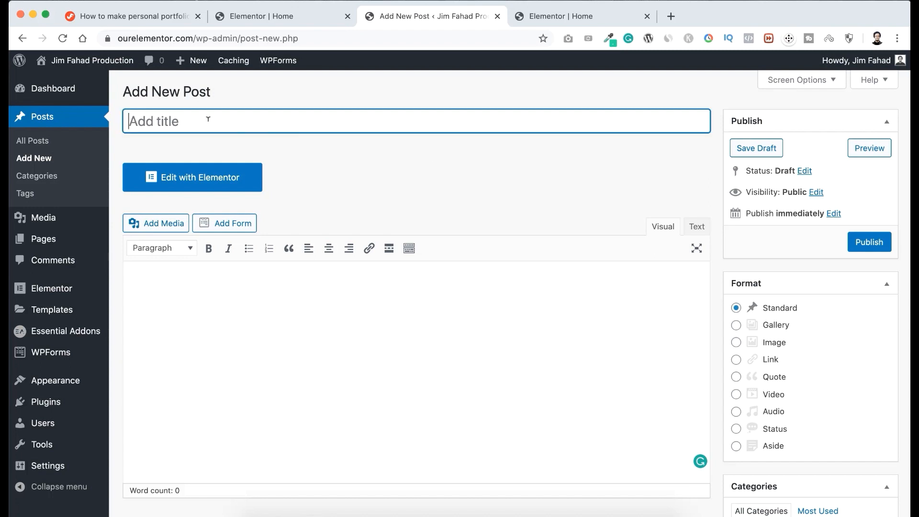
text(Freelance web development 2020)
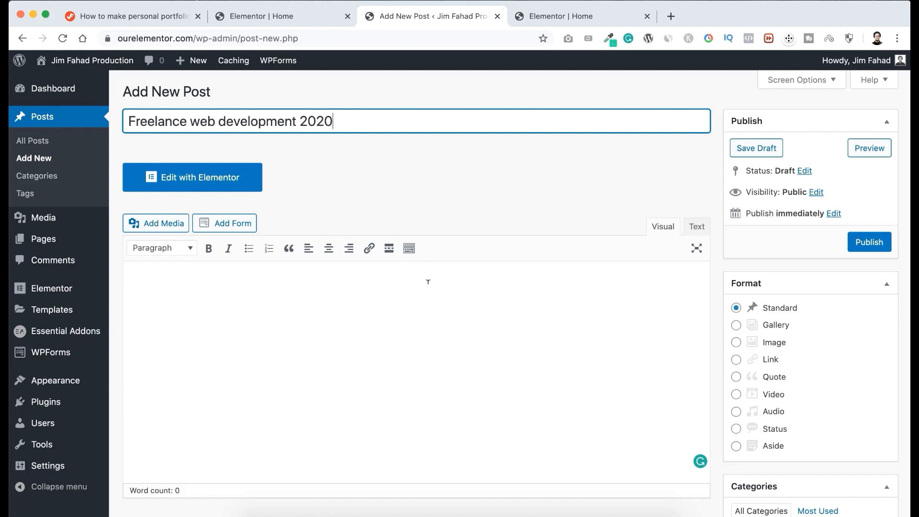
Show the editor's additional formatting tools and paste the article beginning "Front-End Web Developer: One of Today's Hottest Jobs" as the post's body.
click(324, 318)
scroll(339, 332, down, 2)
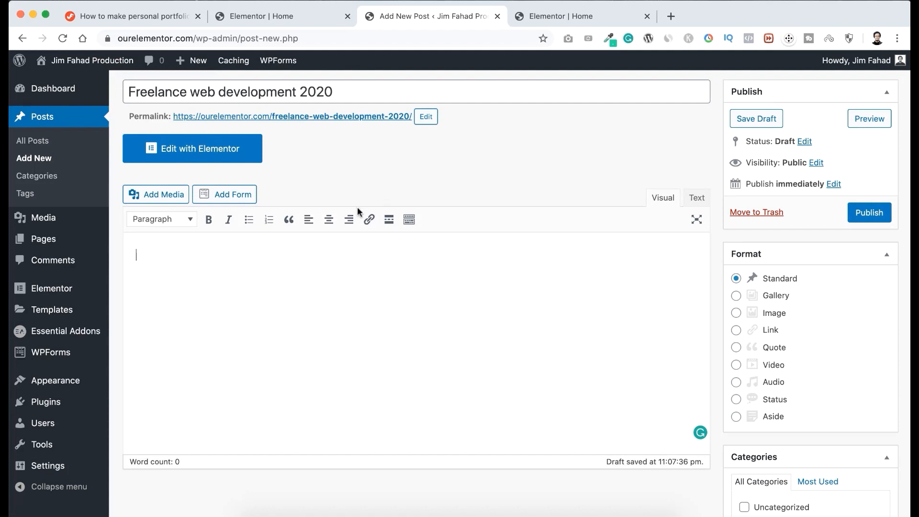
click(410, 221)
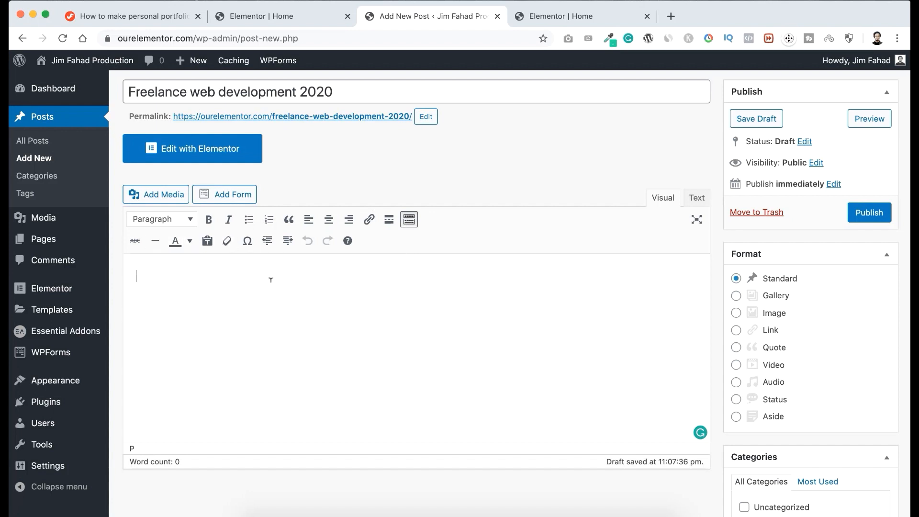
key(super+v)
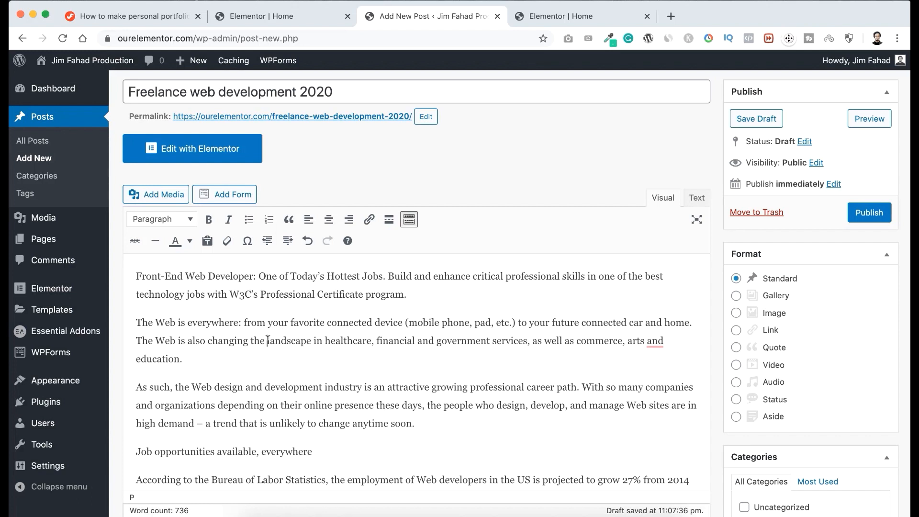
Make the word "landscape" bold in the second paragraph and "Web design" italic in the third.
drag(267, 340, 310, 337)
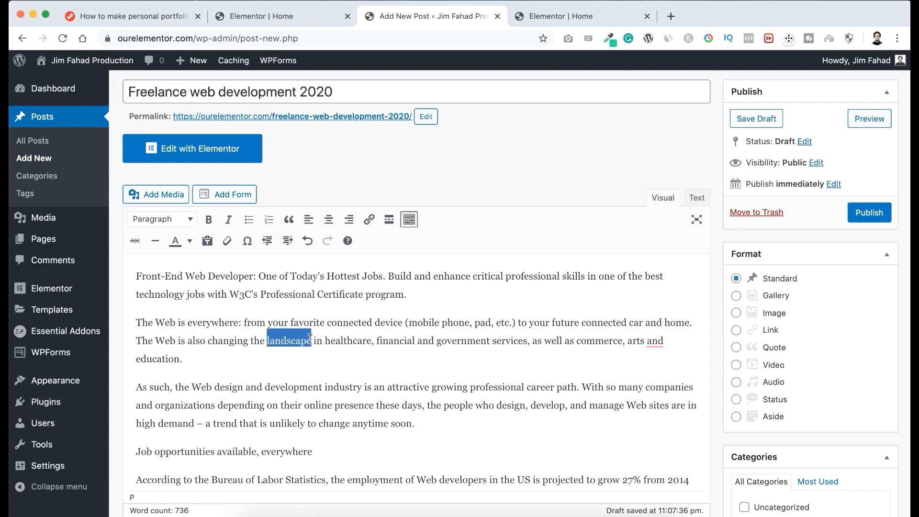
click(209, 220)
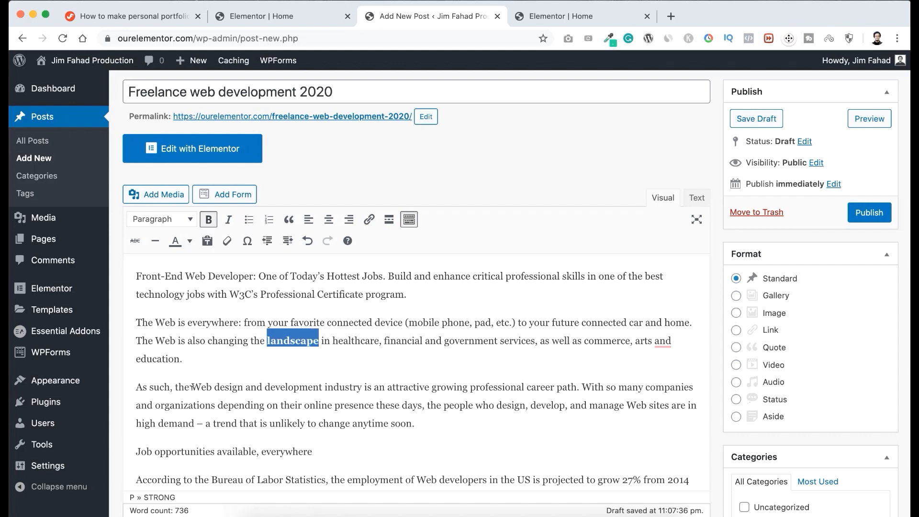
drag(192, 386, 240, 383)
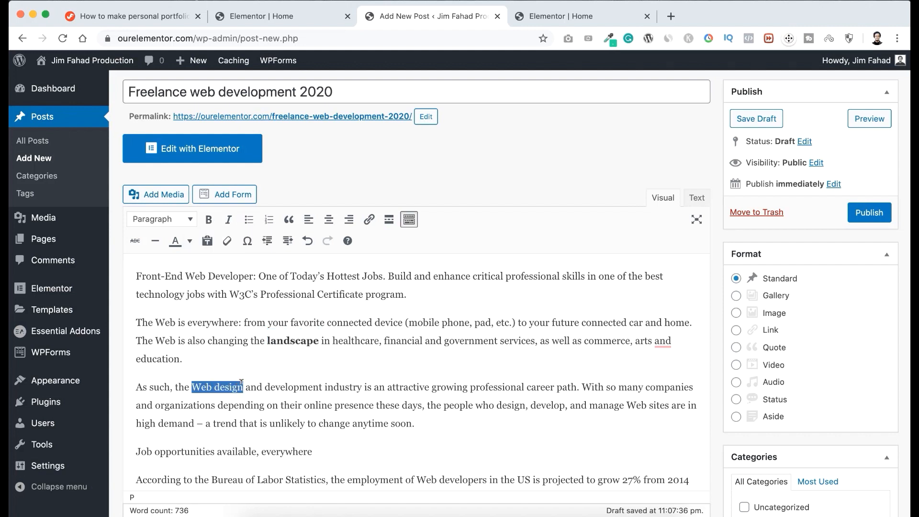
click(228, 220)
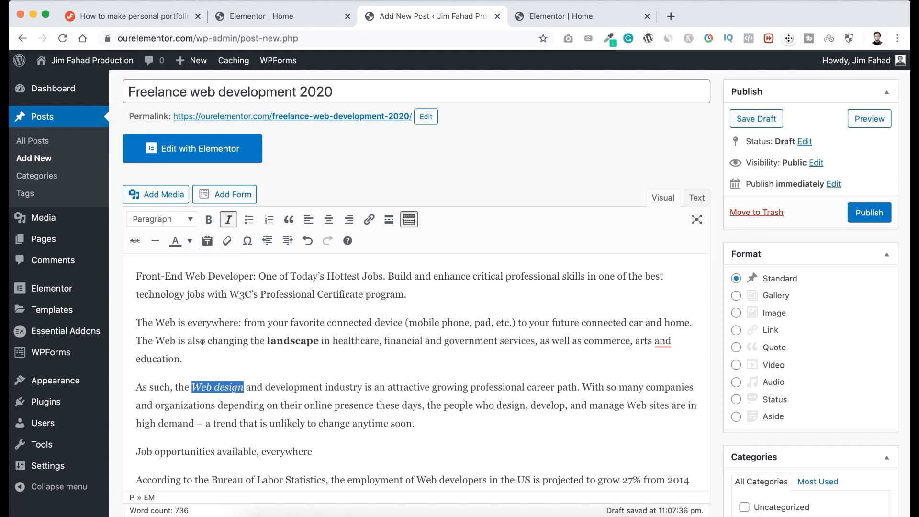
Color the line "Job opportunities available, everywhere" red in the post body.
scroll(277, 387, down, 3)
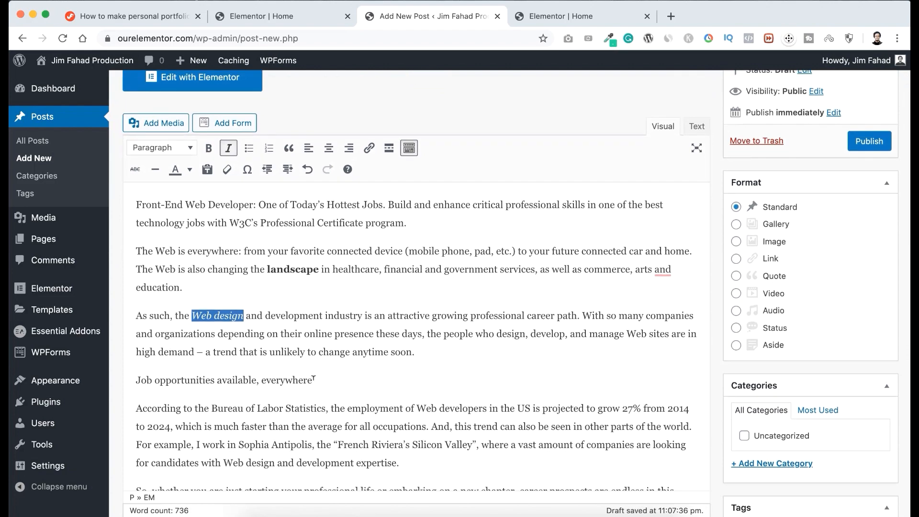
drag(314, 379, 136, 378)
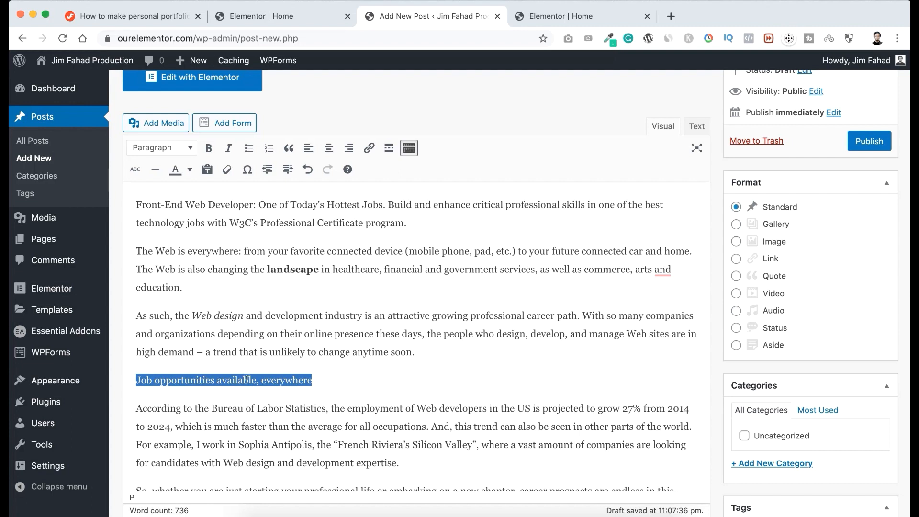
click(189, 170)
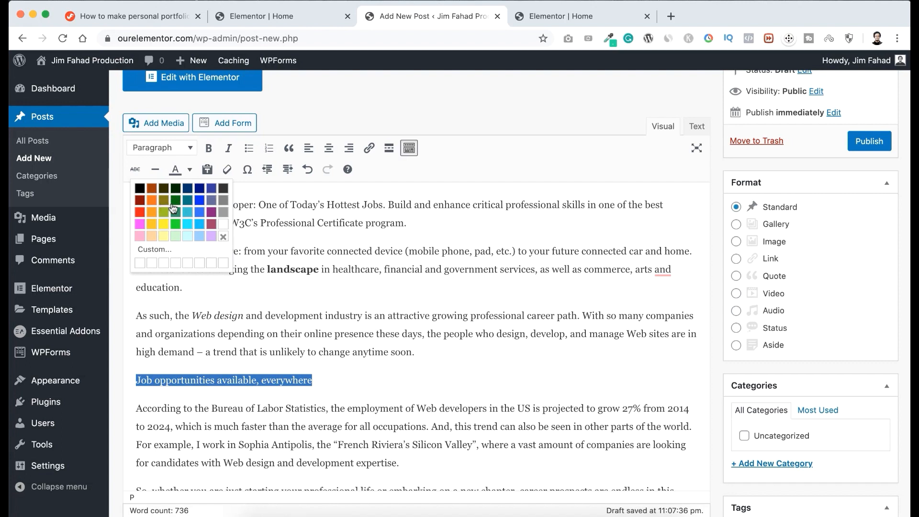
click(140, 213)
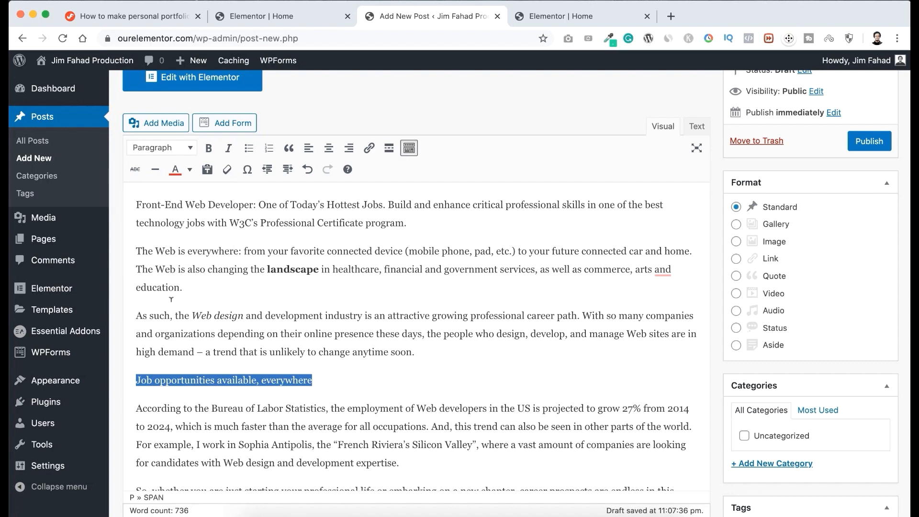
click(193, 352)
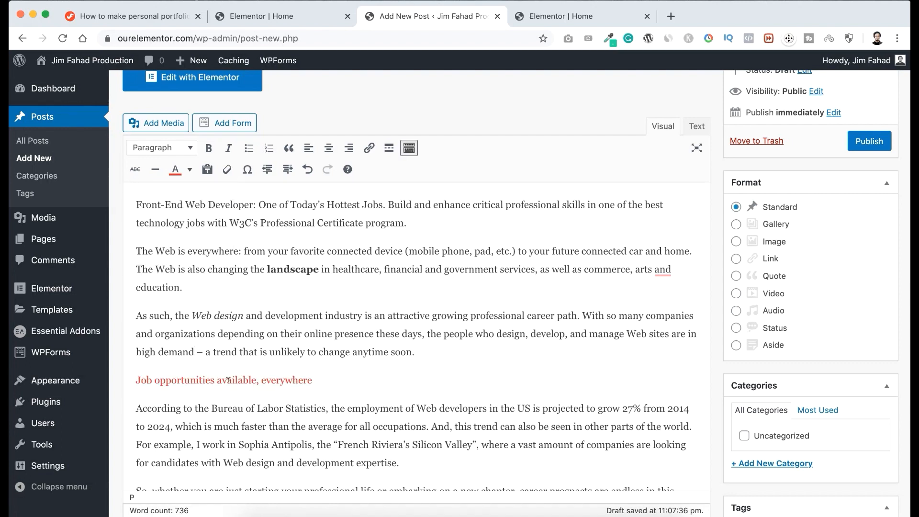
key(super+z)
drag(193, 315, 321, 311)
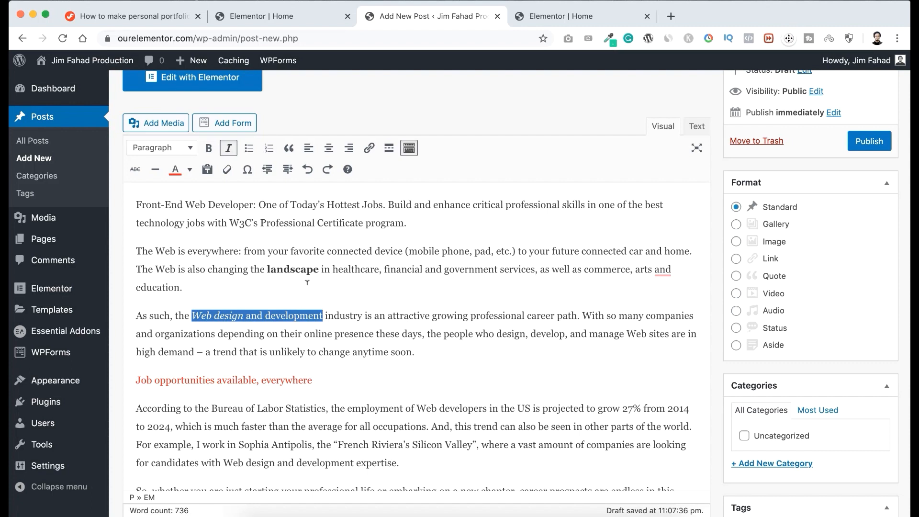
click(369, 149)
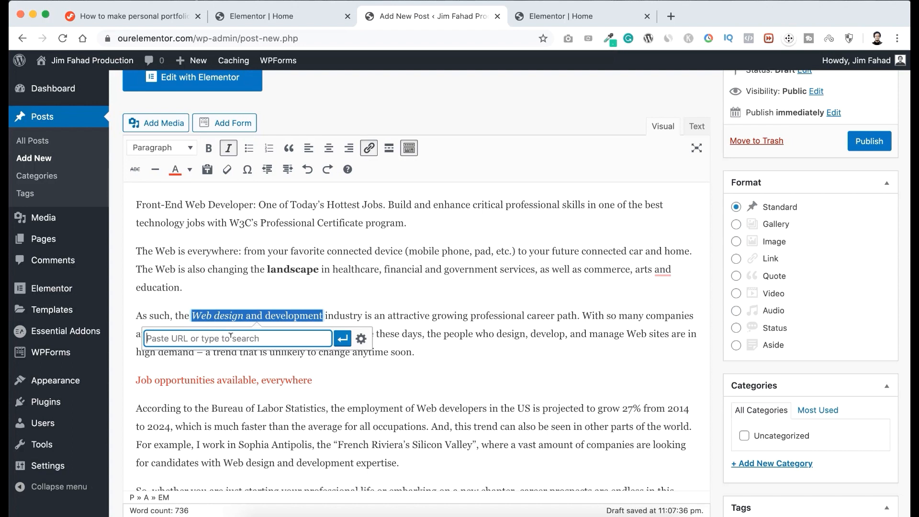
text(http)
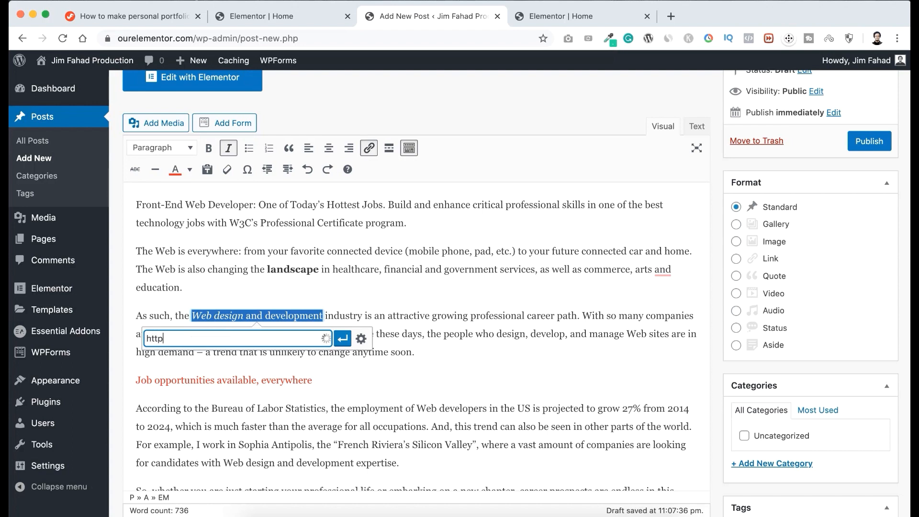
text(s://jimfahaddigital.com)
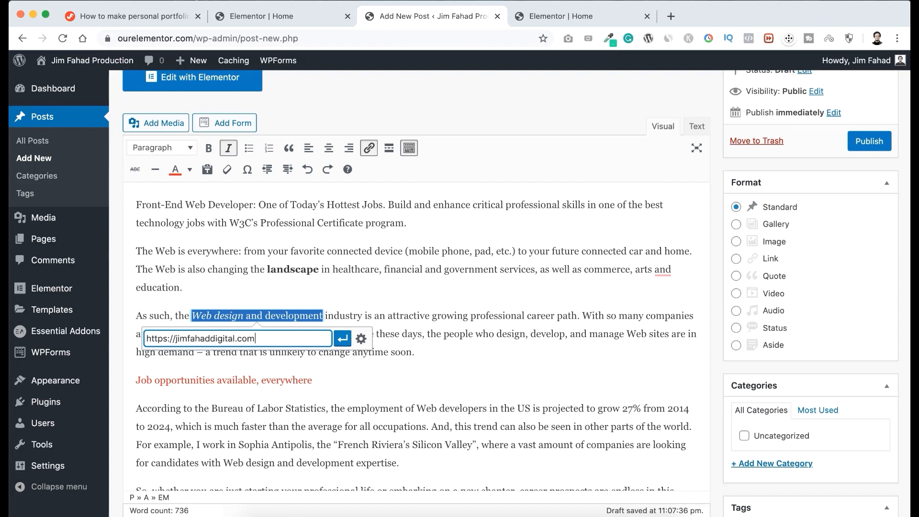
key(Return)
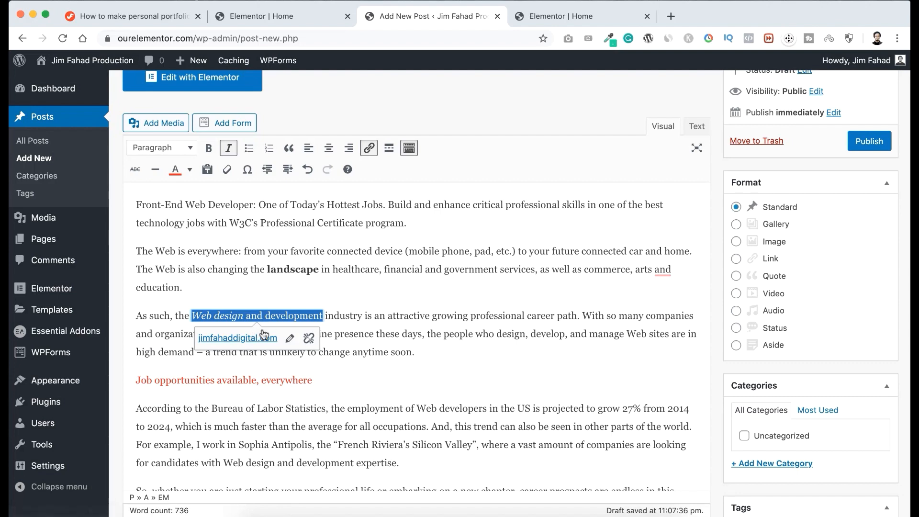
click(250, 313)
Format the line "Learn directly from the organization making the Web!" as Heading 4.
scroll(249, 312, down, 4)
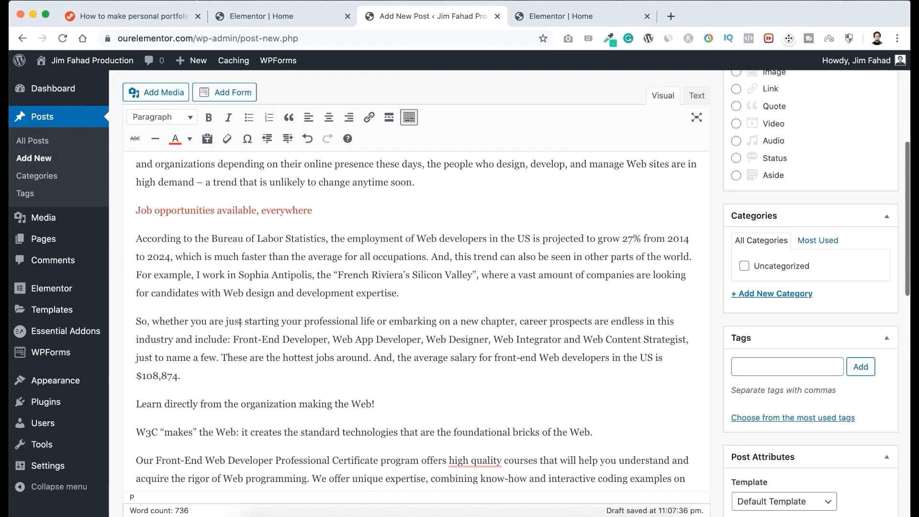
scroll(262, 363, down, 2)
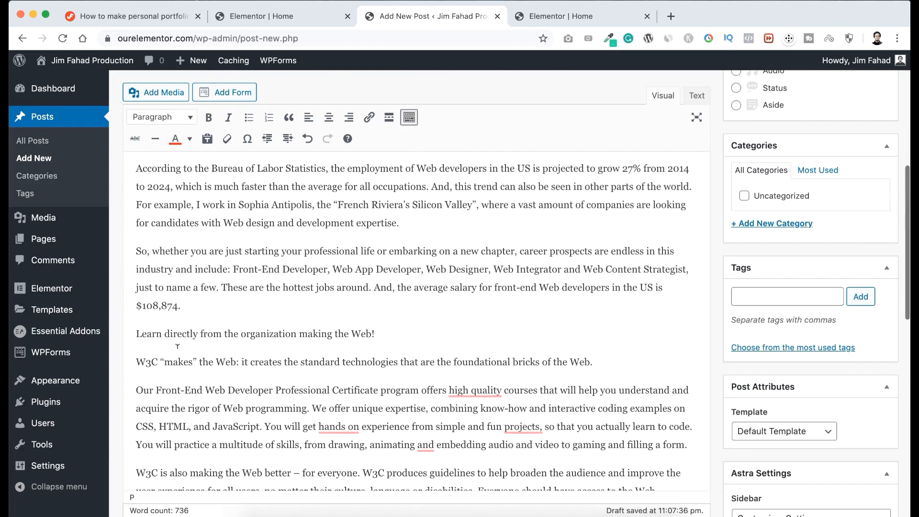
drag(376, 333, 135, 330)
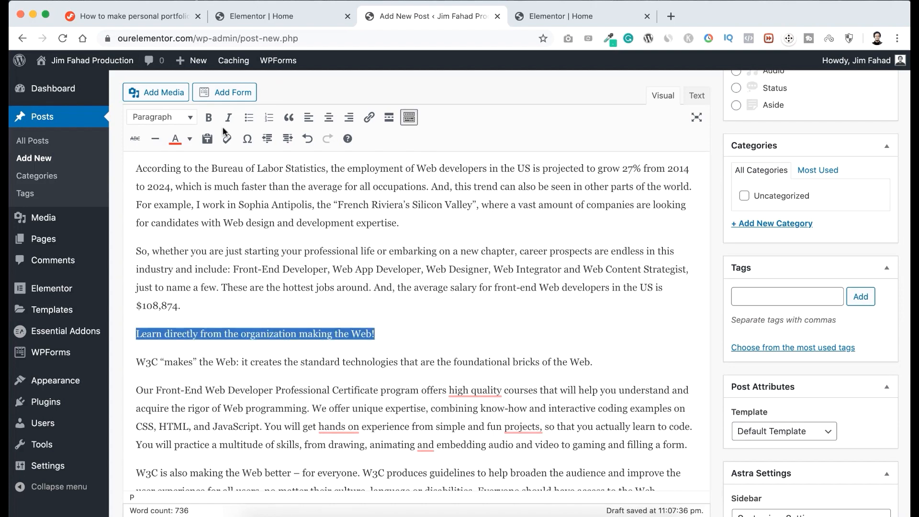
click(176, 118)
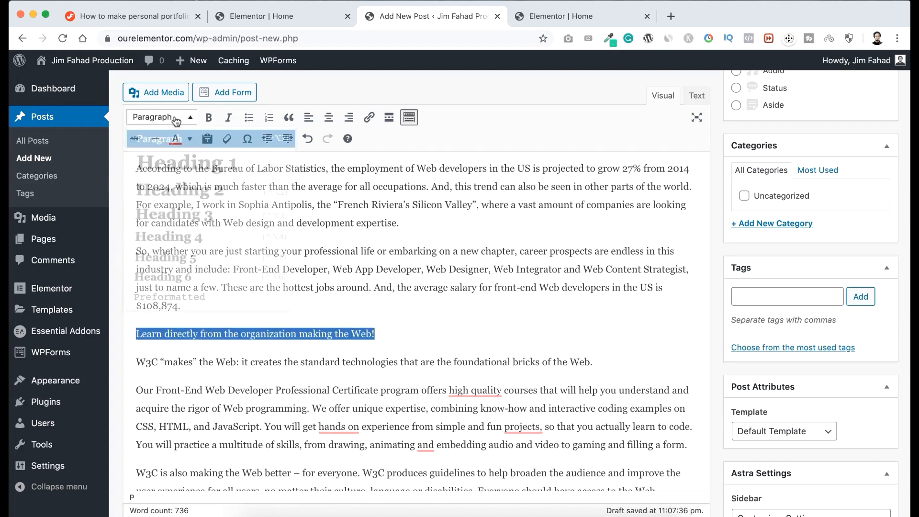
click(181, 215)
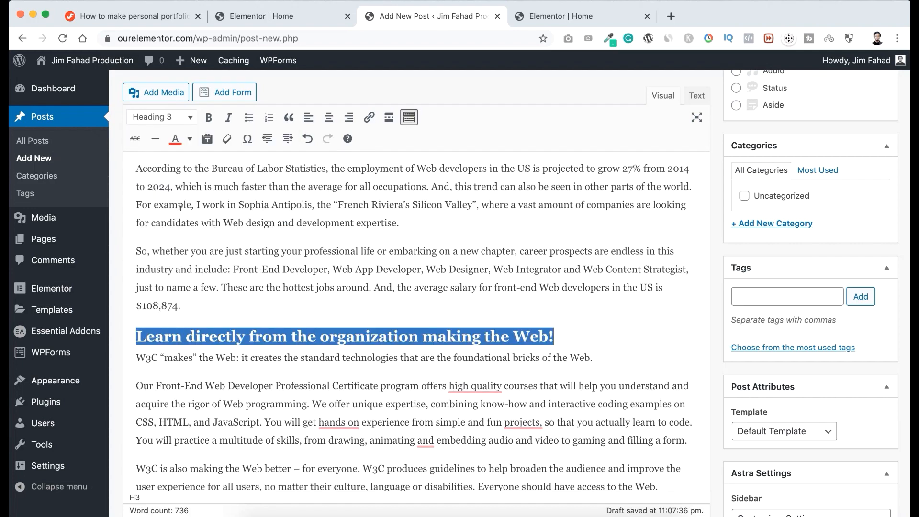
click(175, 120)
click(176, 247)
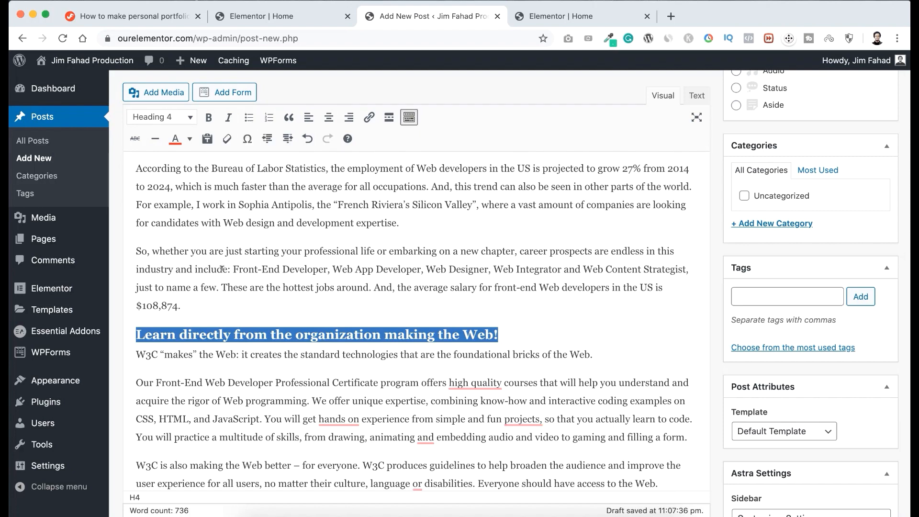
Insert Jim-Fahad-Digital-Wordpress-portfolio-5.jpg from the media library on a new line after the paragraph ending "filling a form.".
scroll(222, 269, down, 7)
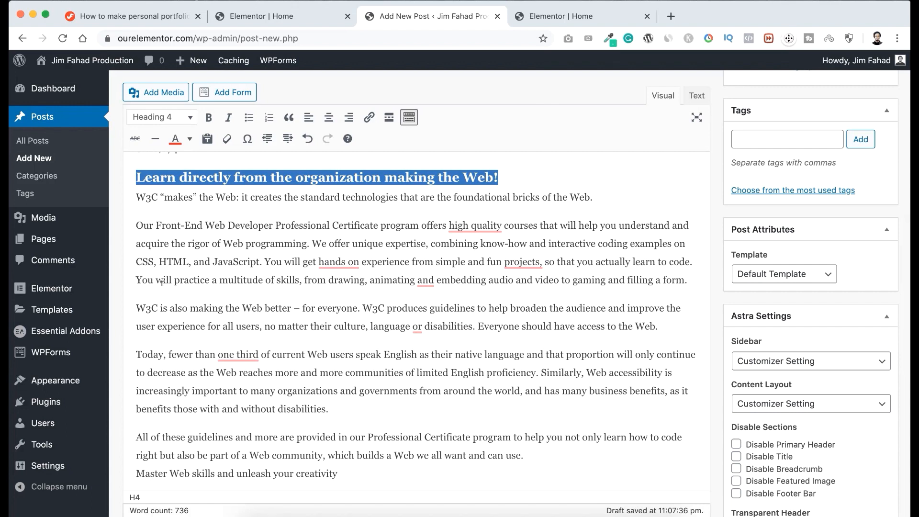
click(146, 288)
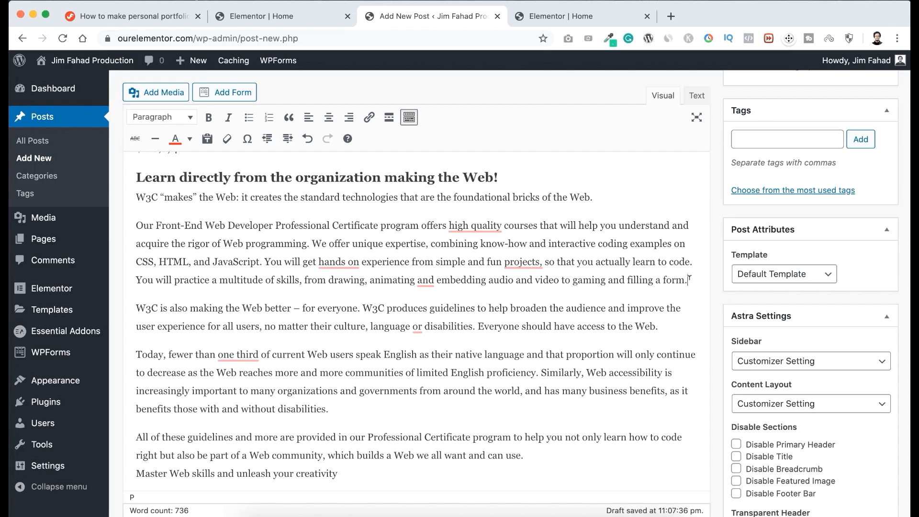
scroll(690, 278, down, 2)
key(Return)
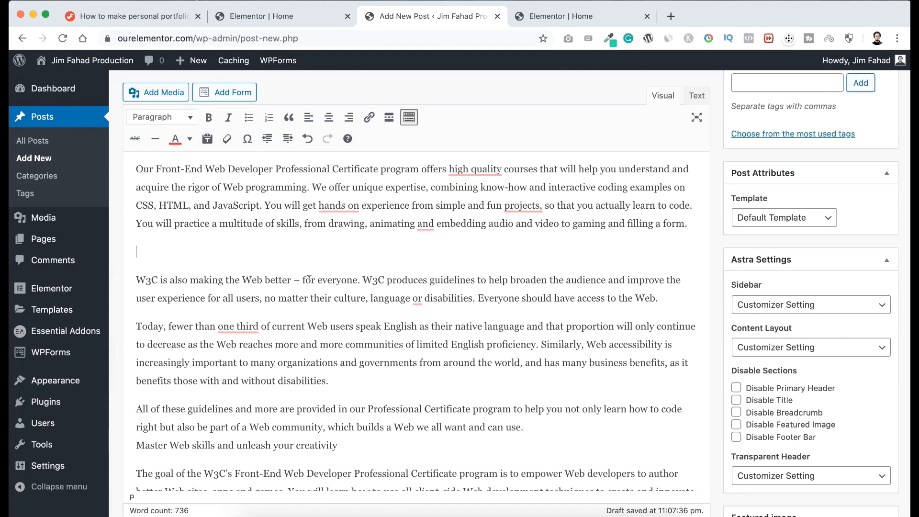
click(159, 91)
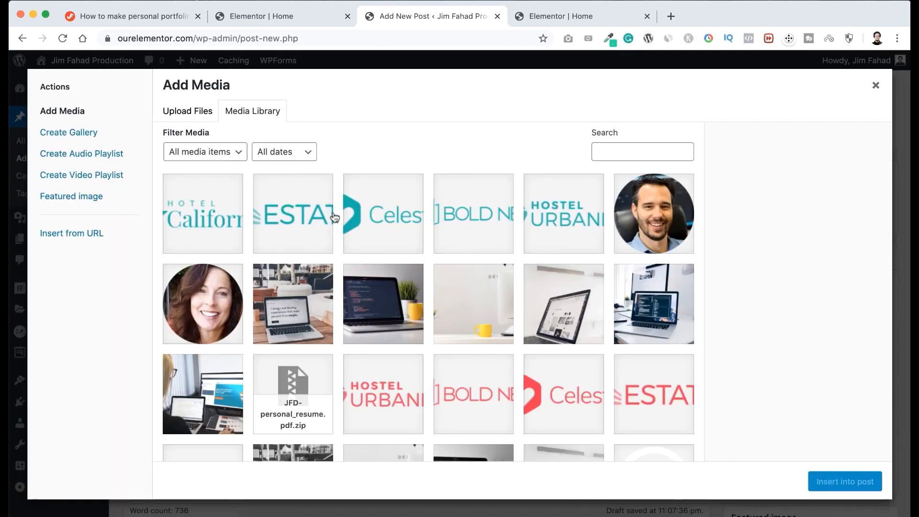
click(380, 310)
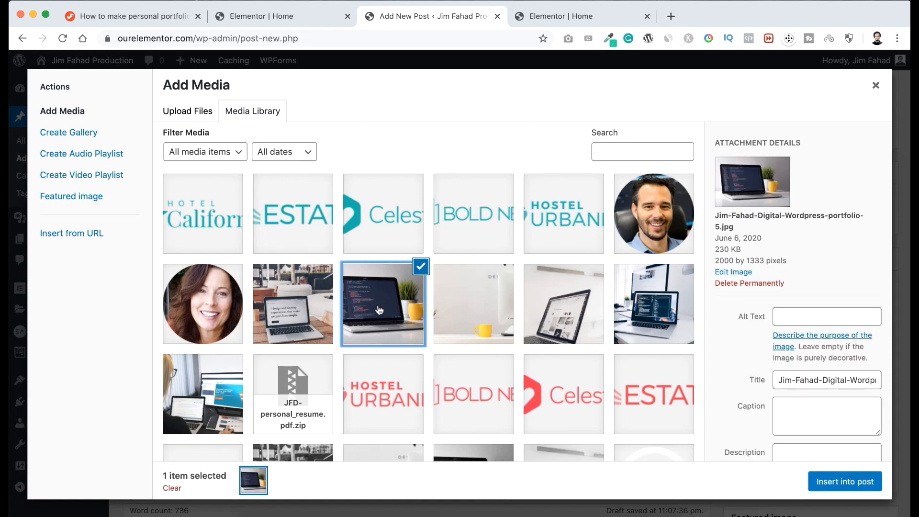
click(851, 483)
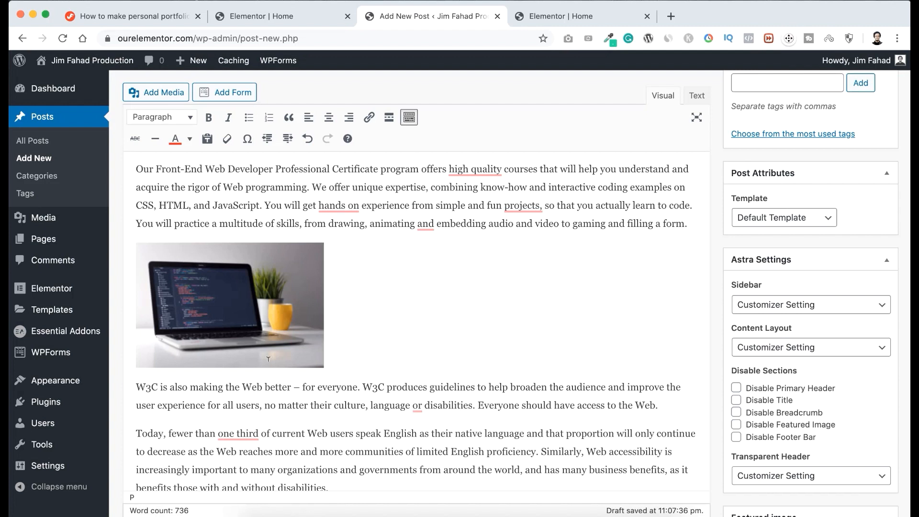
Enlarge the inserted laptop image to nearly twice its size, try left and right alignment, and center it.
click(254, 299)
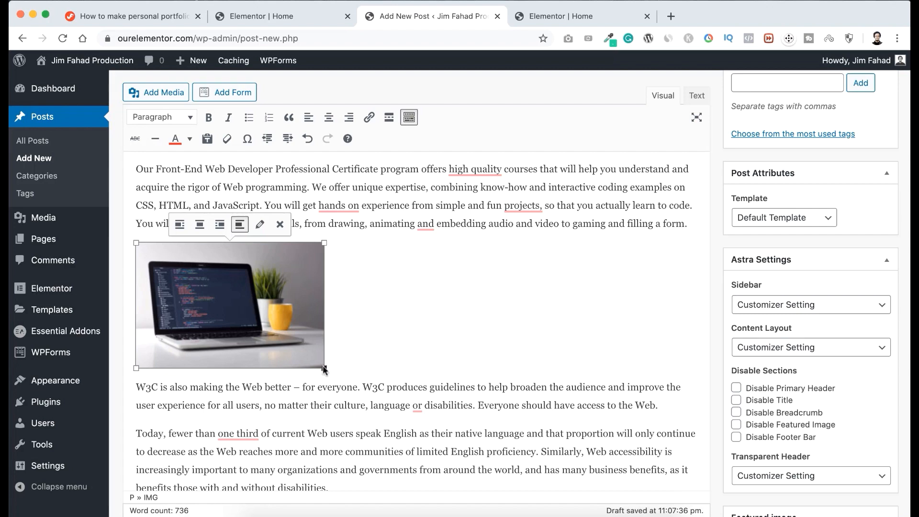
drag(325, 369, 473, 374)
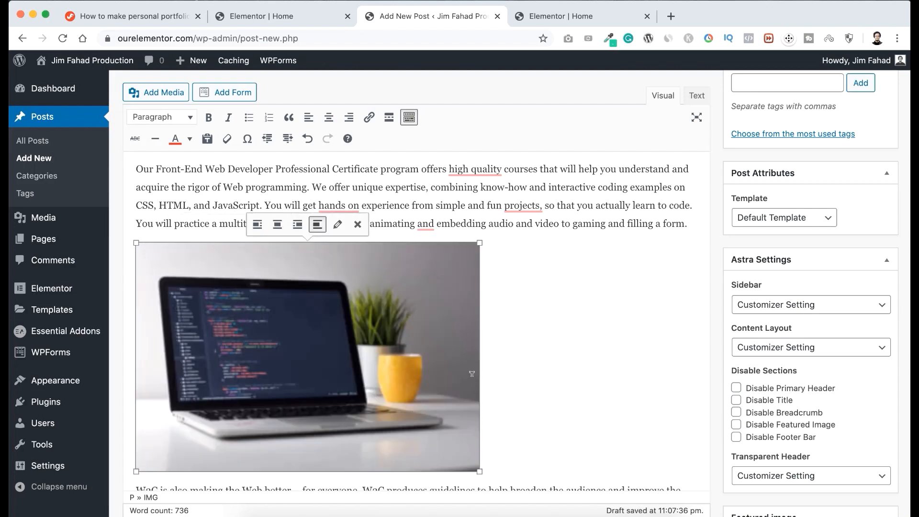
click(278, 224)
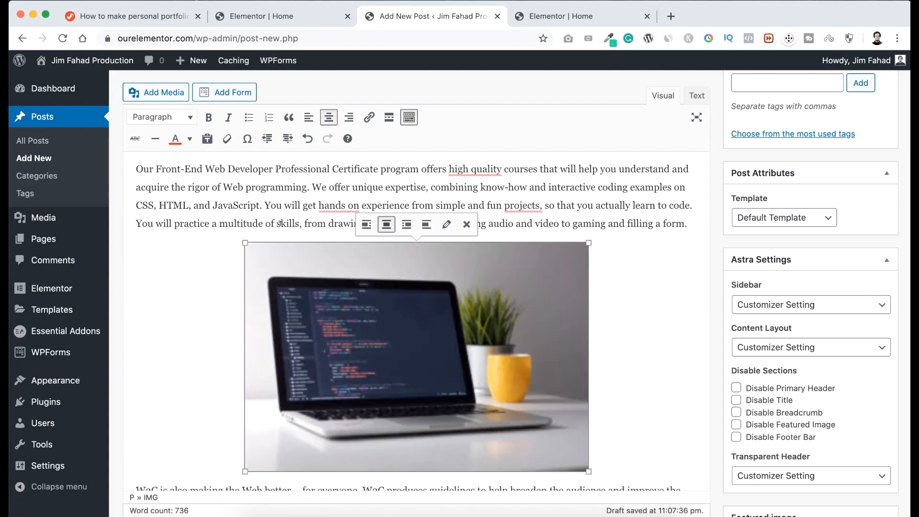
click(367, 224)
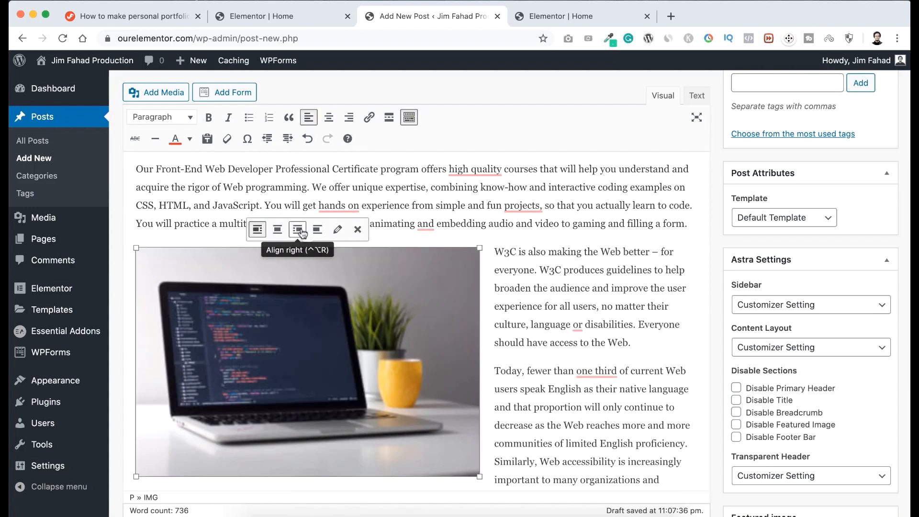
click(301, 230)
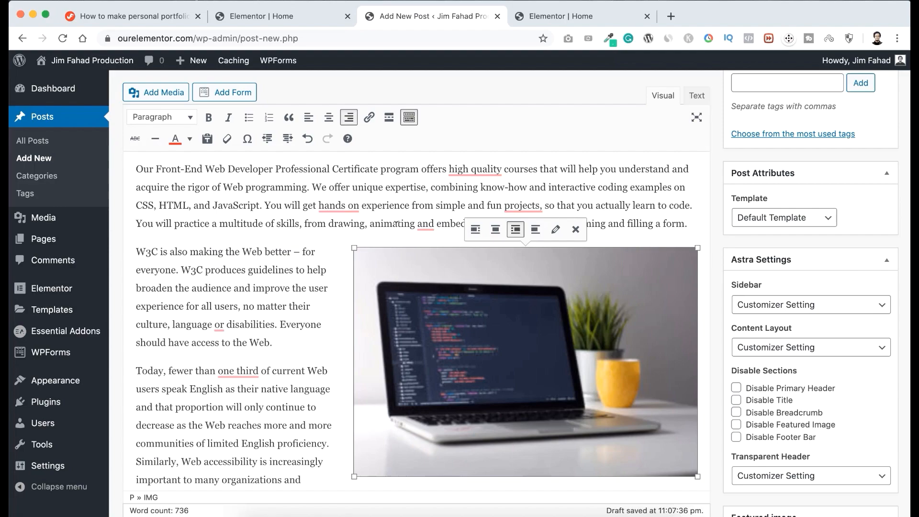
click(495, 230)
click(499, 223)
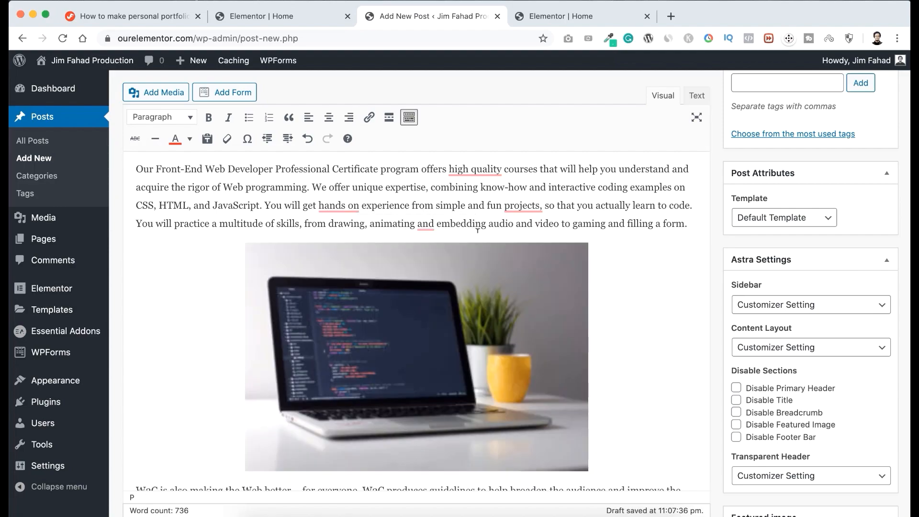
Add a new category named "Freelancing" to the post.
scroll(478, 230, up, 10)
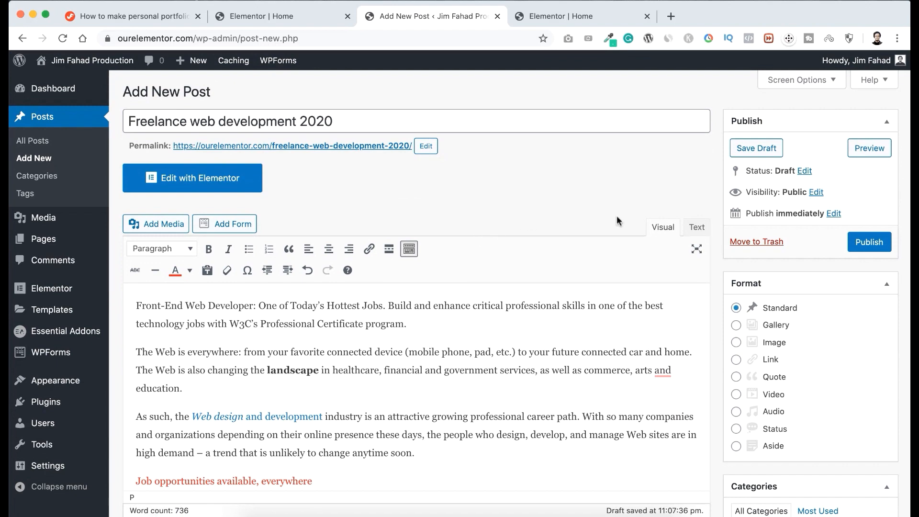
scroll(780, 341, down, 2)
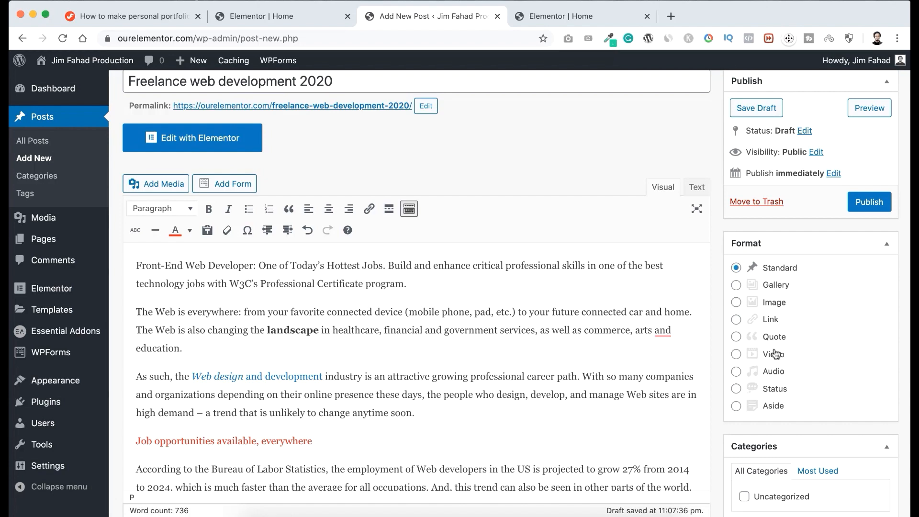
scroll(802, 307, down, 5)
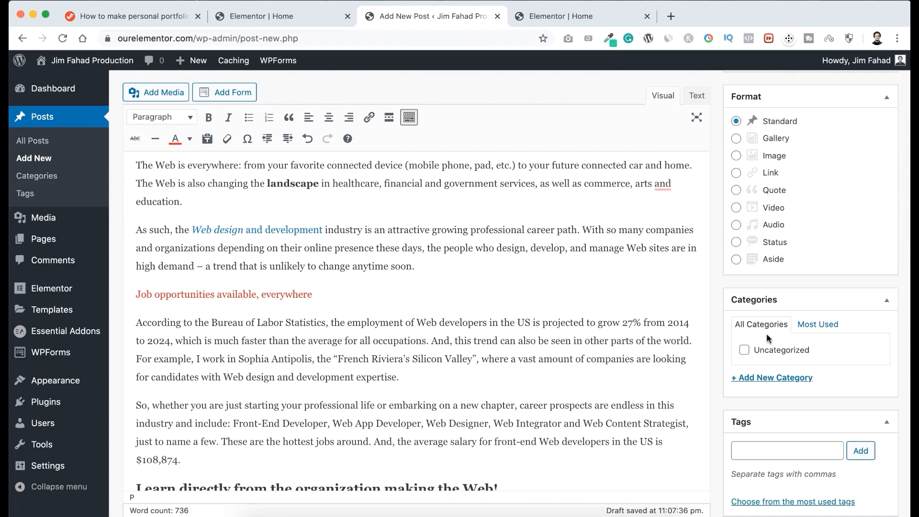
click(764, 378)
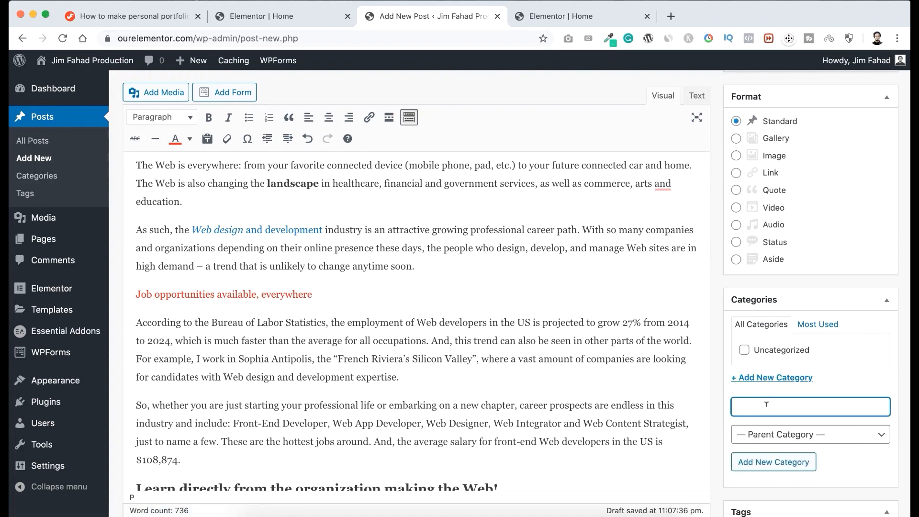
text(Freelancing)
click(780, 462)
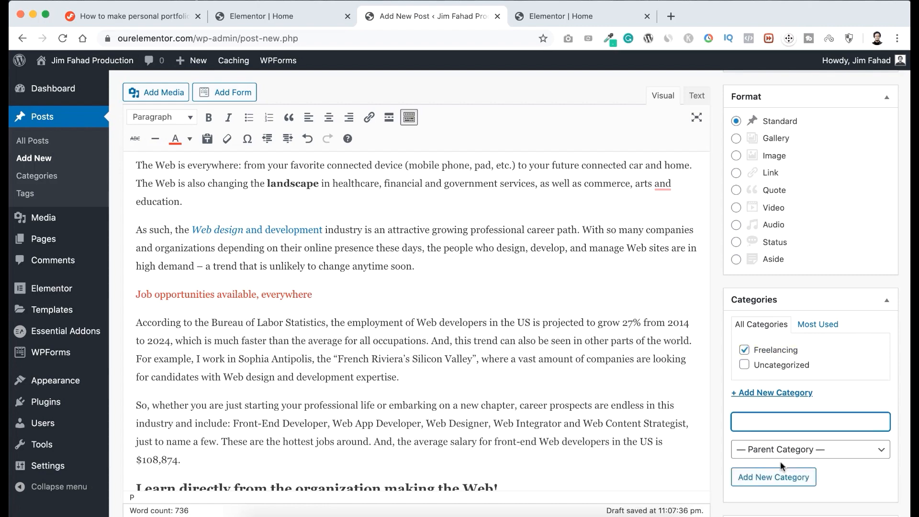
scroll(721, 442, down, 5)
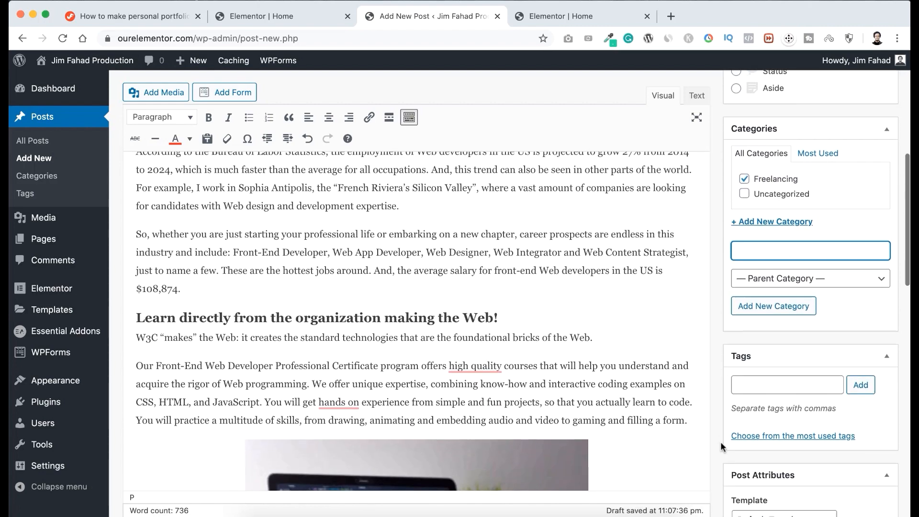
scroll(720, 445, down, 2)
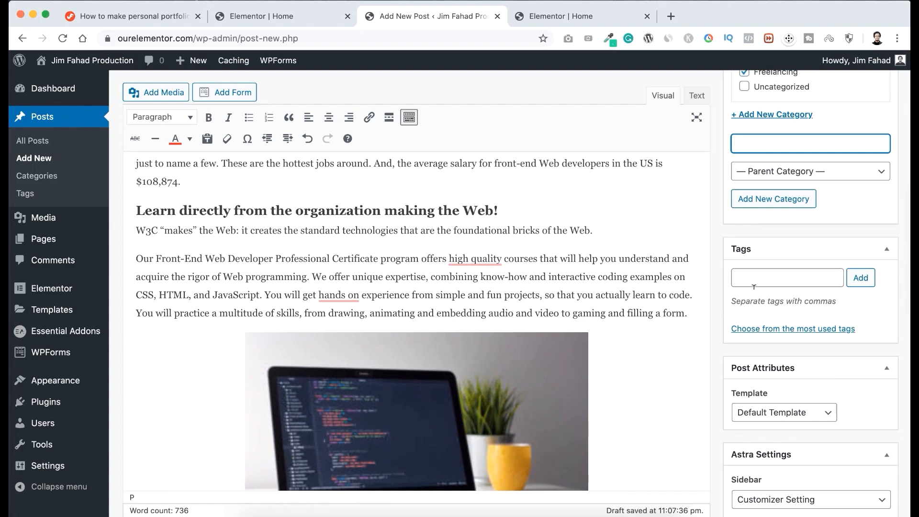
Upload blog-1.jpg from the Blog Post Images folder and set it as the post's featured image.
scroll(715, 377, down, 5)
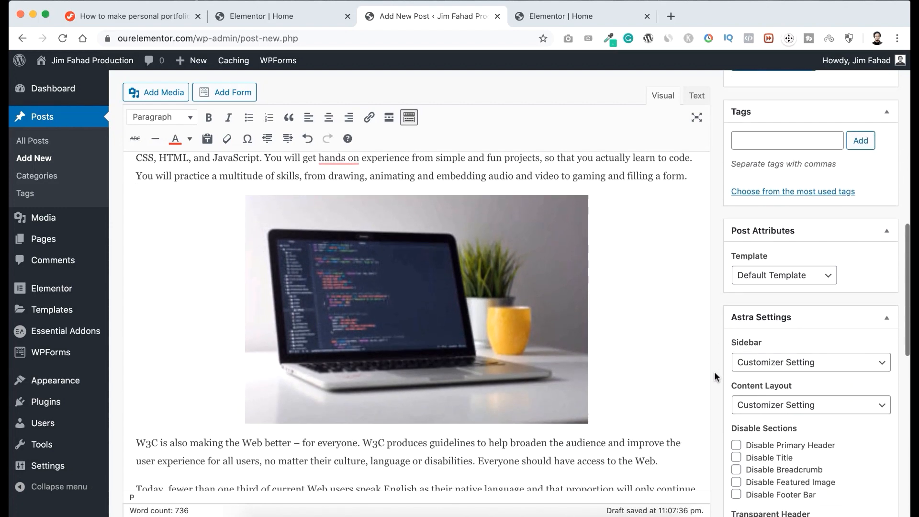
scroll(715, 377, down, 3)
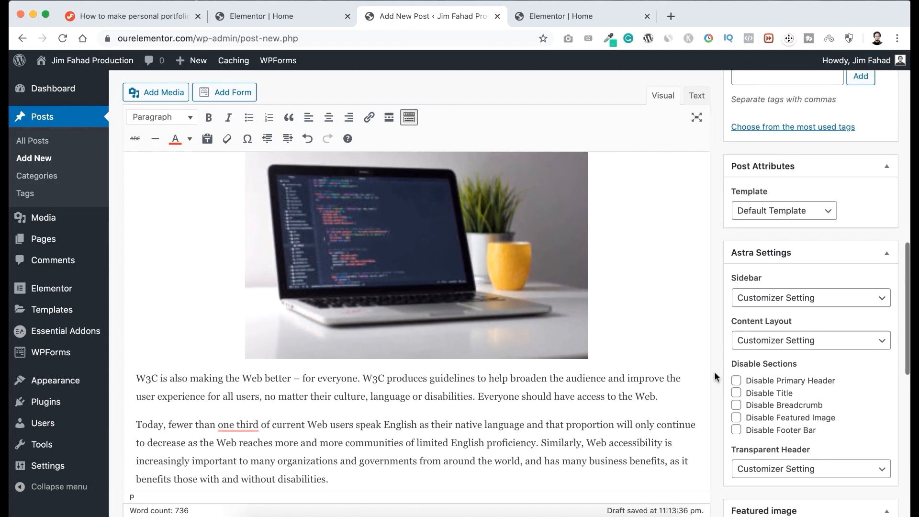
scroll(714, 377, down, 2)
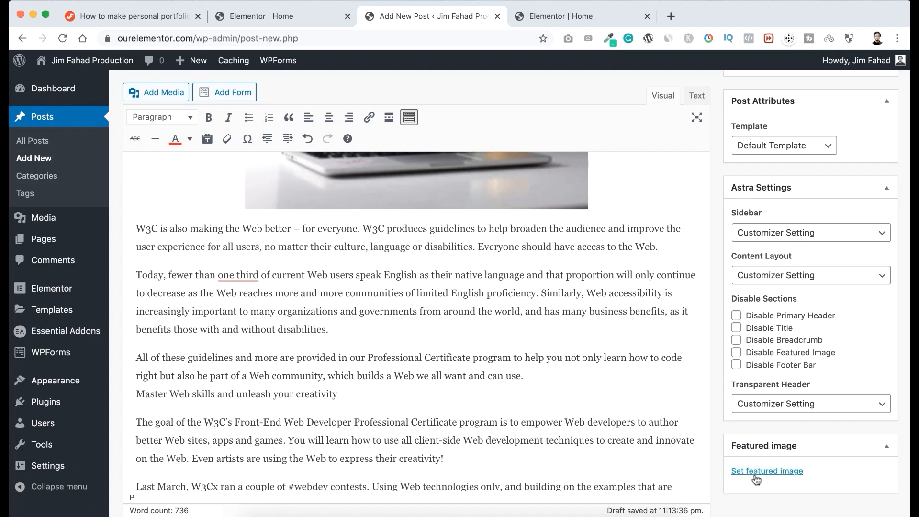
click(773, 471)
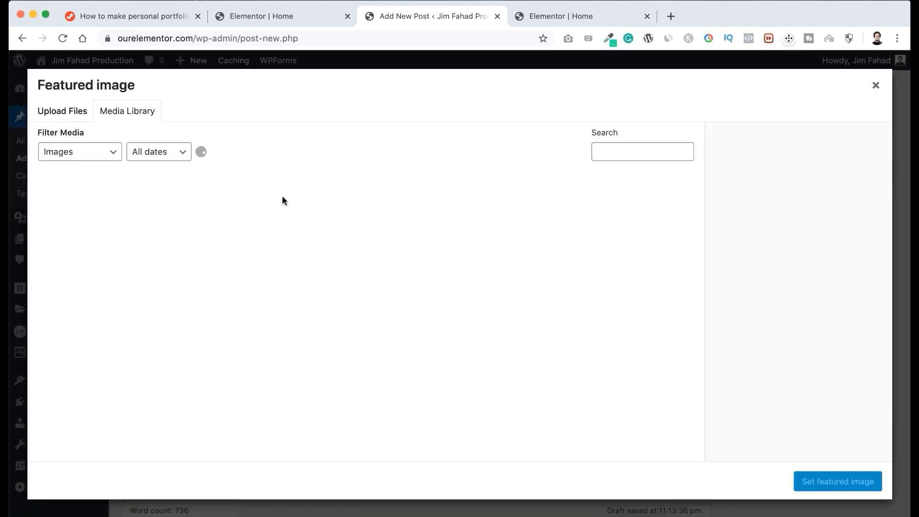
click(72, 114)
click(453, 288)
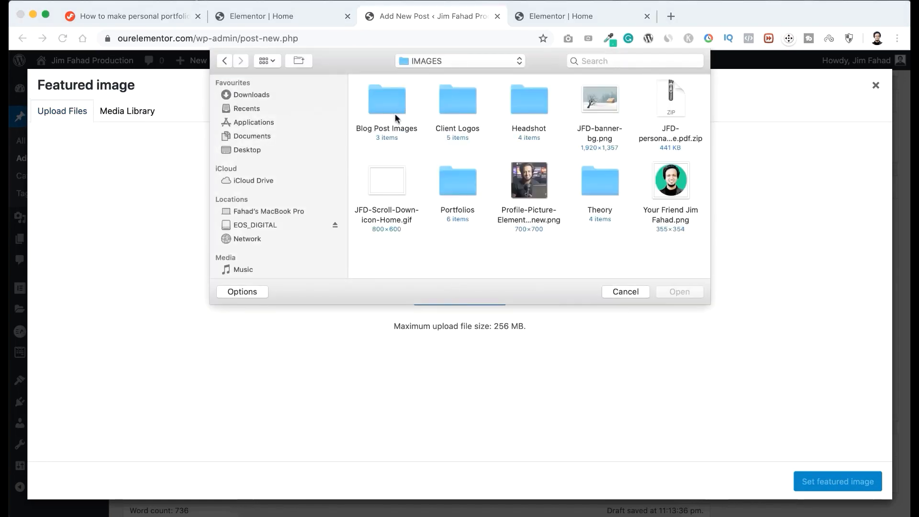
double_click(389, 103)
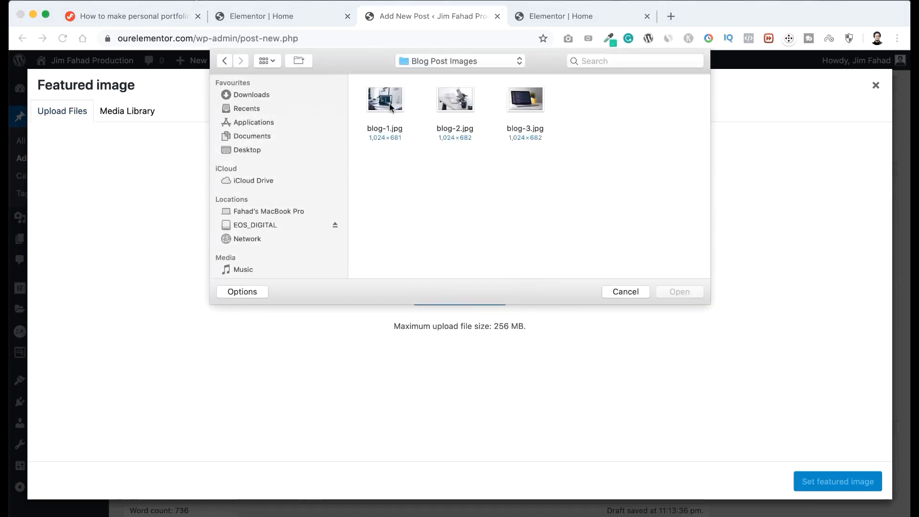
click(392, 101)
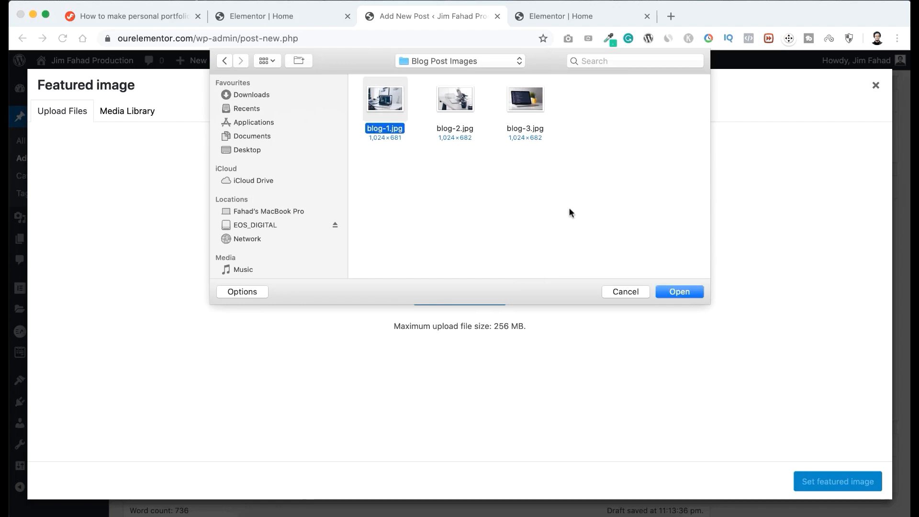
click(682, 291)
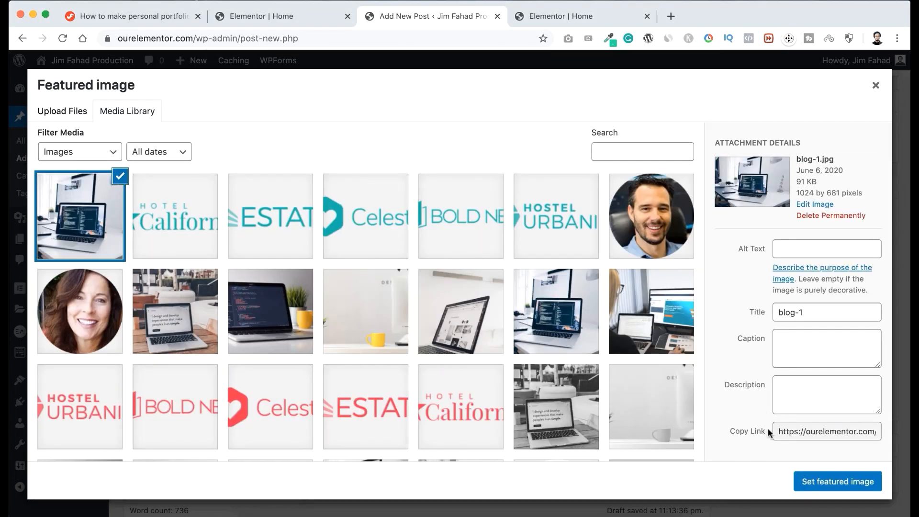
click(830, 479)
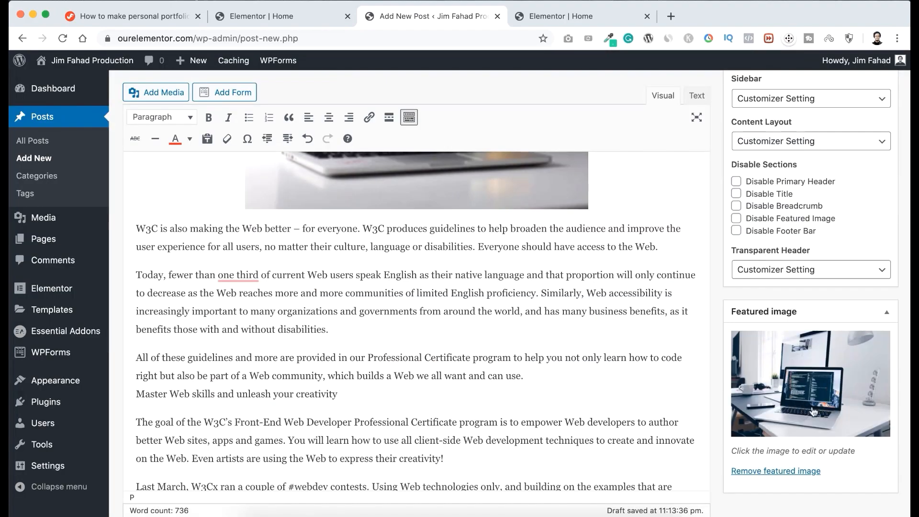
Publish the "Freelance web development 2020" post immediately, without scheduling a date, and start a new blank post.
scroll(708, 246, up, 15)
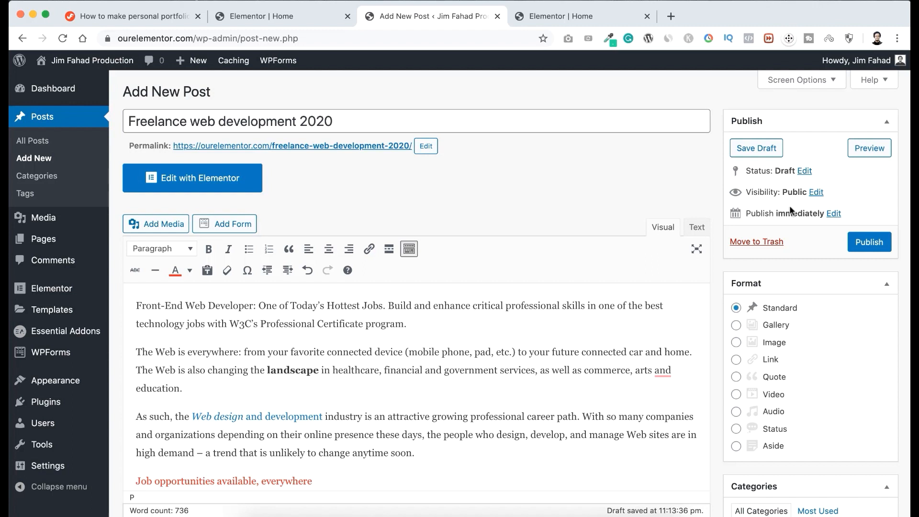
click(835, 214)
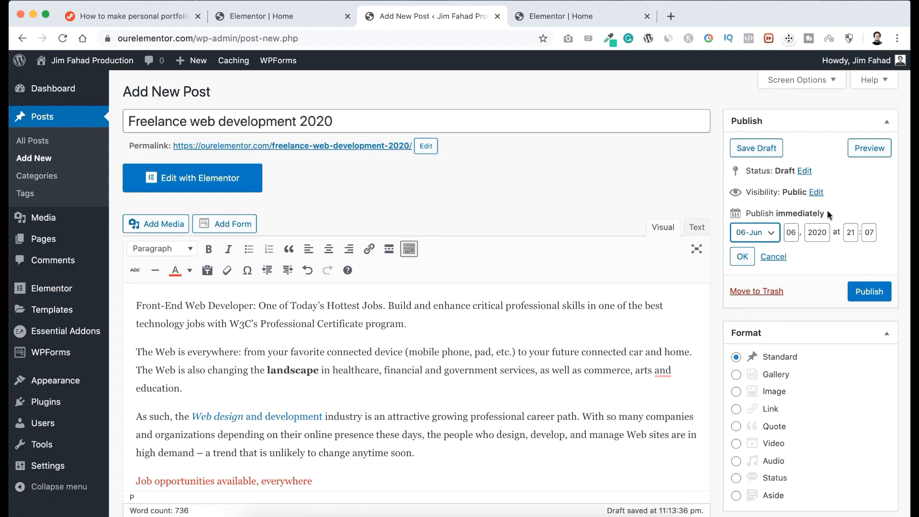
click(774, 258)
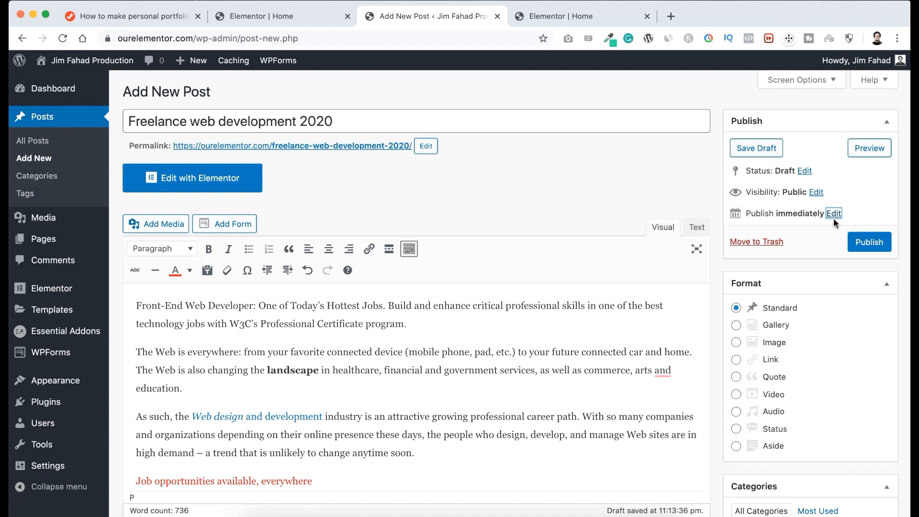
click(869, 242)
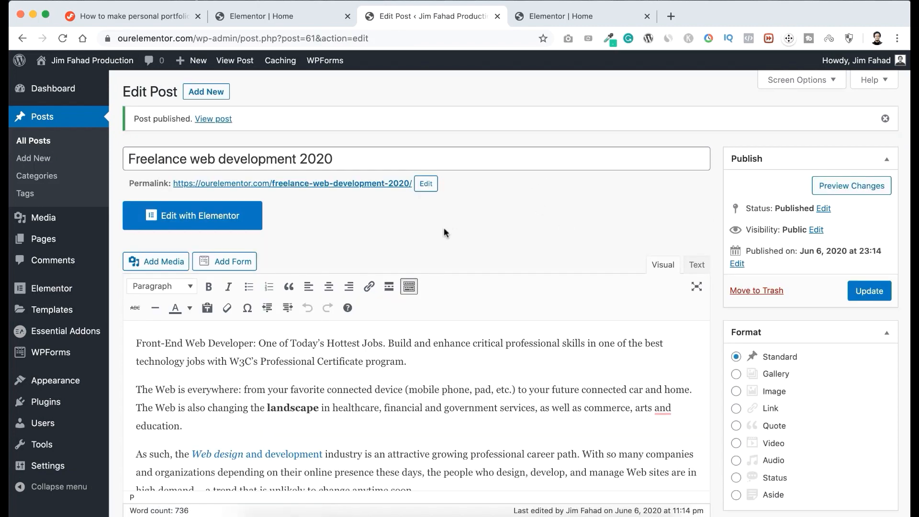
click(207, 96)
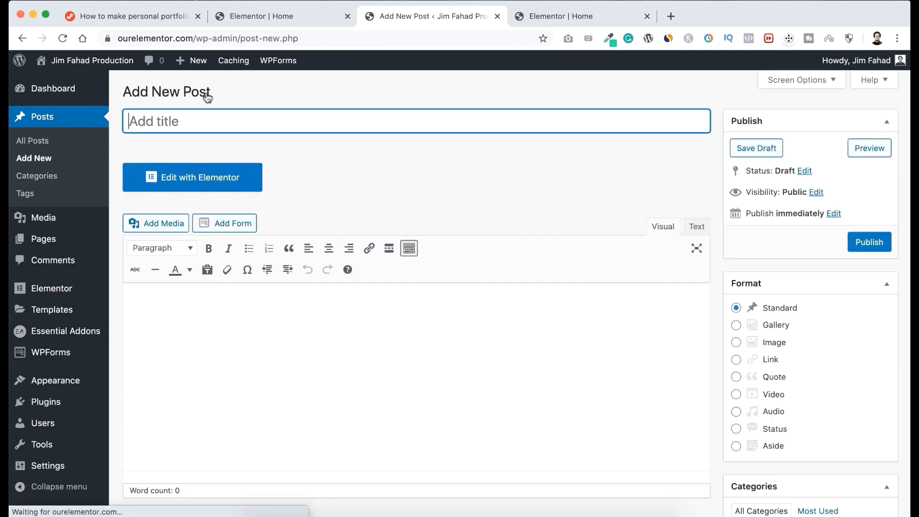
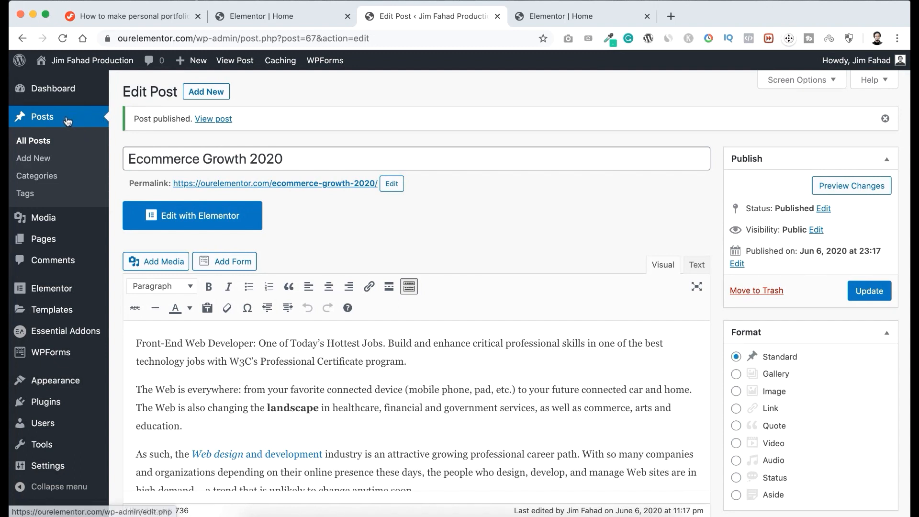
Open the published "Freelance web development 2020" post from the list of all posts in a new browser tab.
click(46, 142)
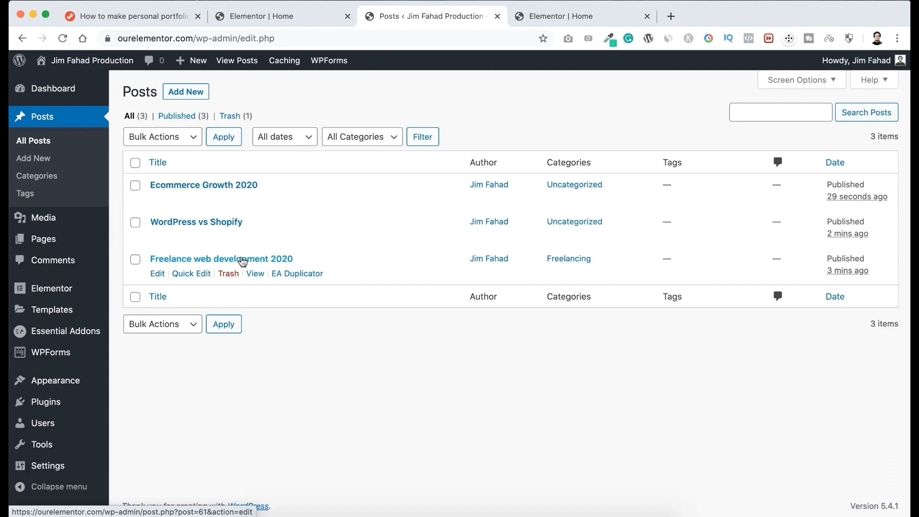
right_click(255, 277)
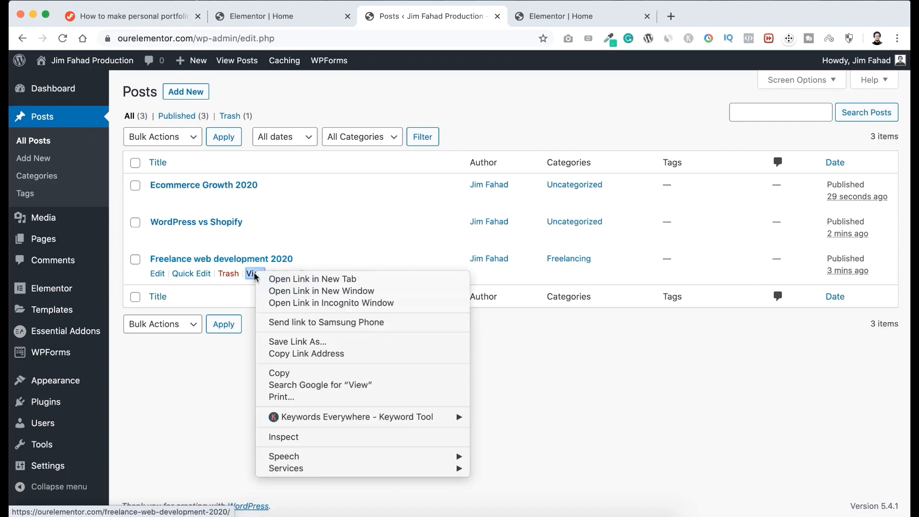
click(278, 279)
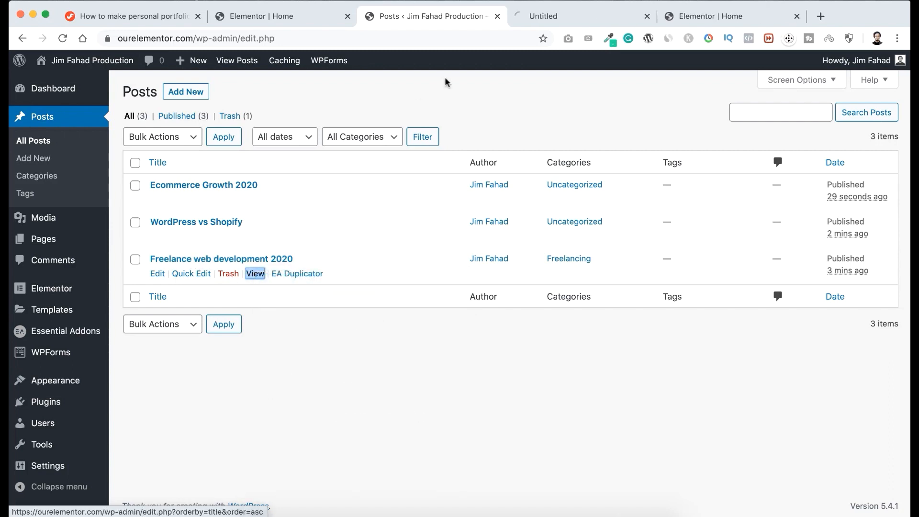
click(569, 18)
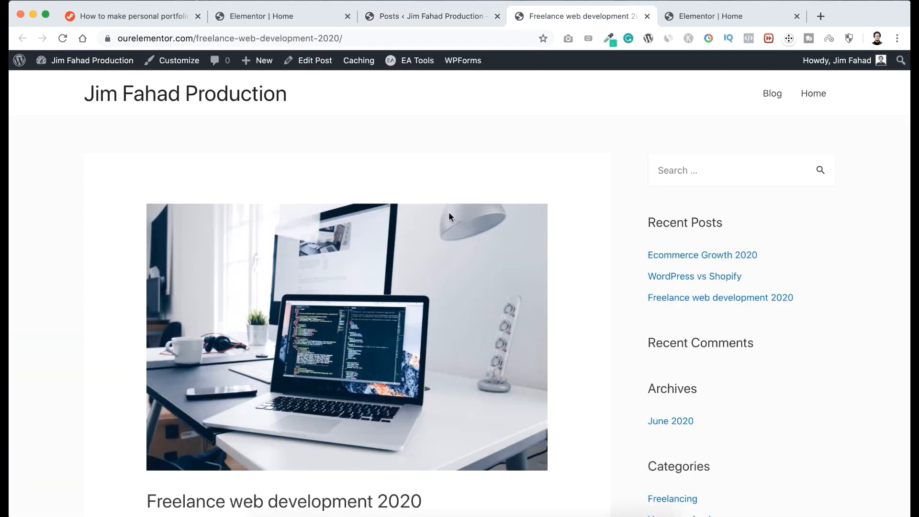
Examine the live post's featured image, body content, comment form and sidebar widgets.
scroll(449, 213, down, 3)
scroll(419, 308, down, 5)
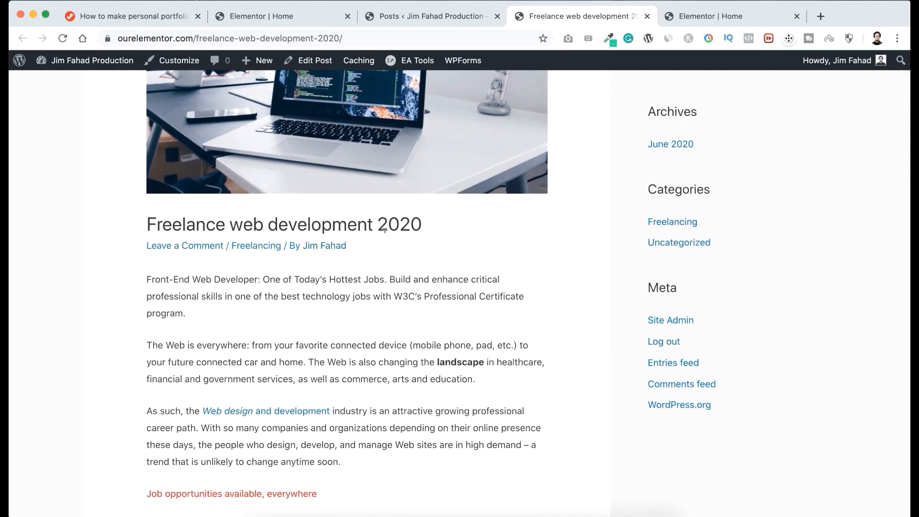
scroll(357, 323, down, 8)
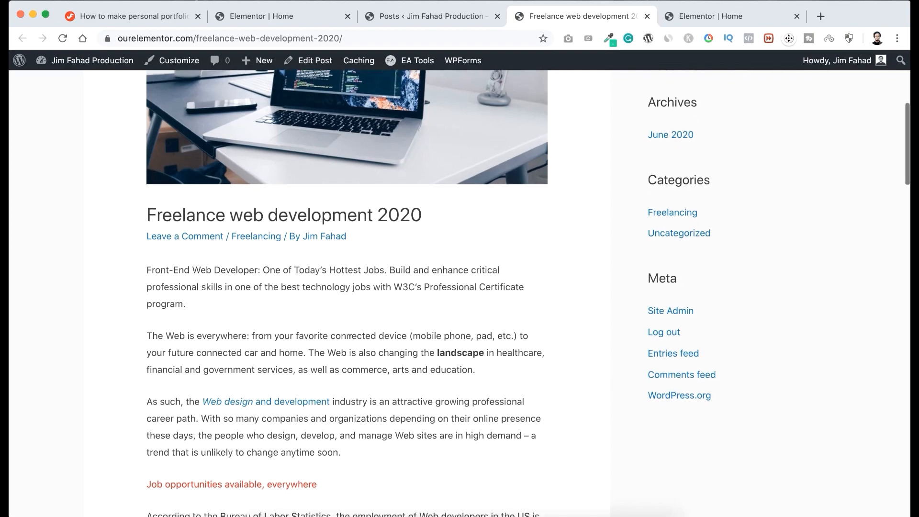
scroll(343, 370, down, 15)
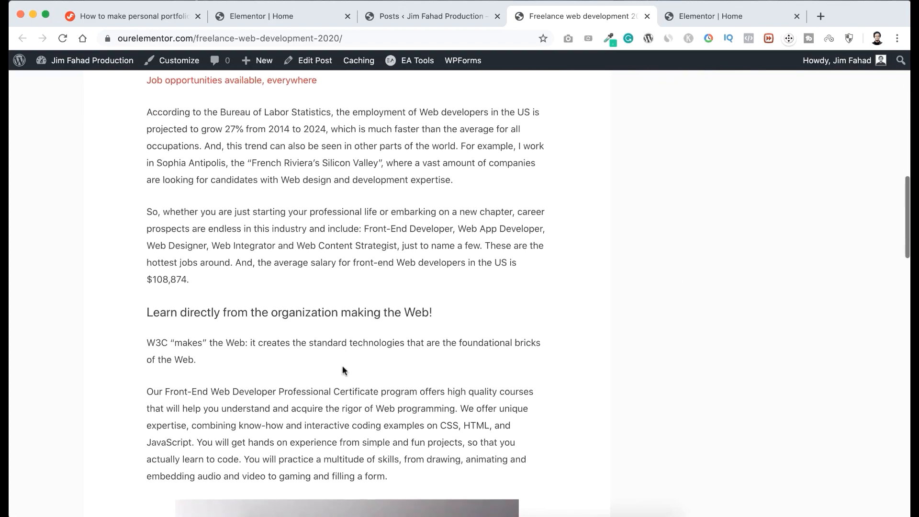
scroll(343, 363, down, 10)
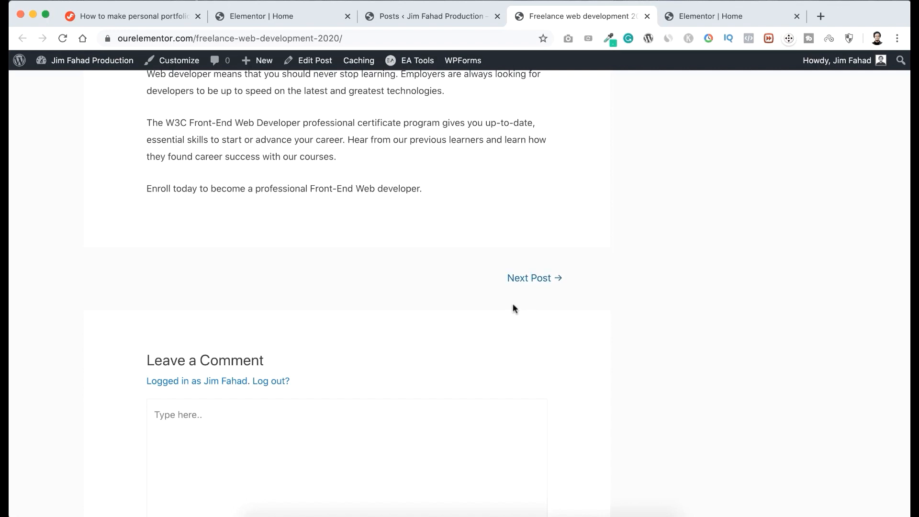
scroll(513, 304, down, 3)
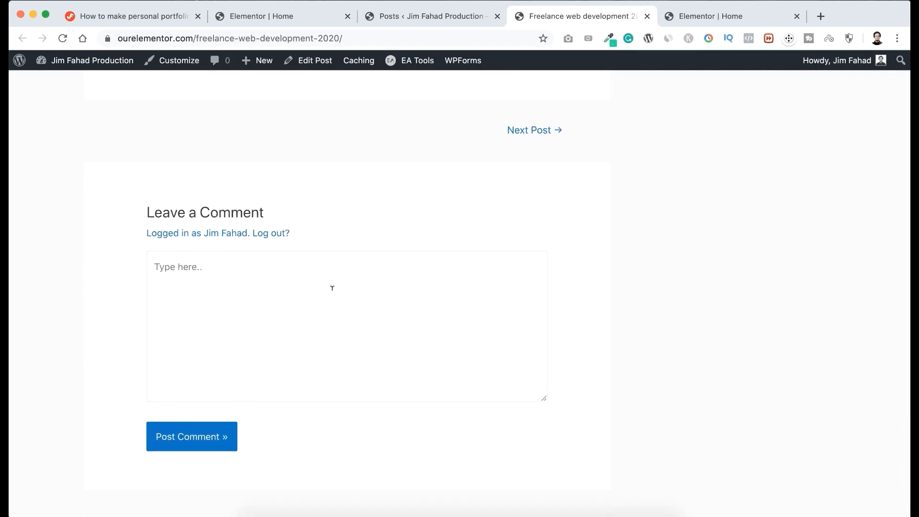
scroll(421, 193, up, 20)
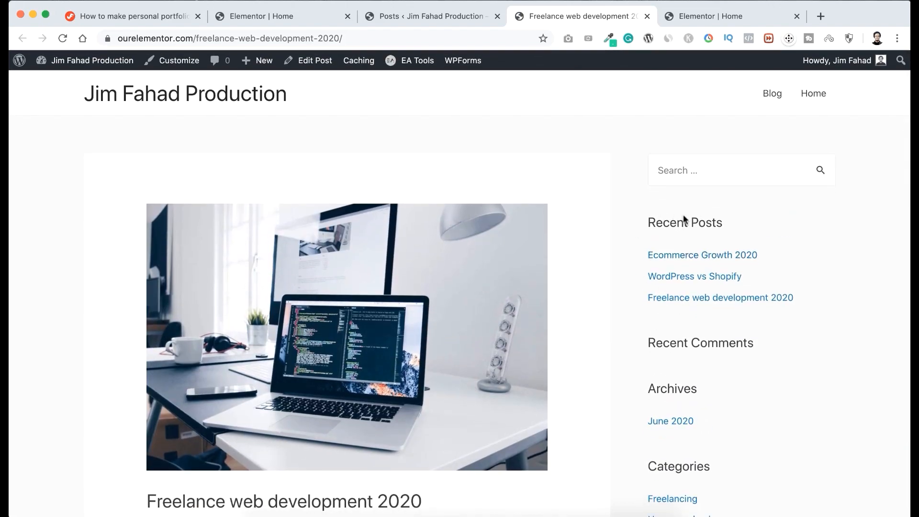
scroll(640, 284, down, 3)
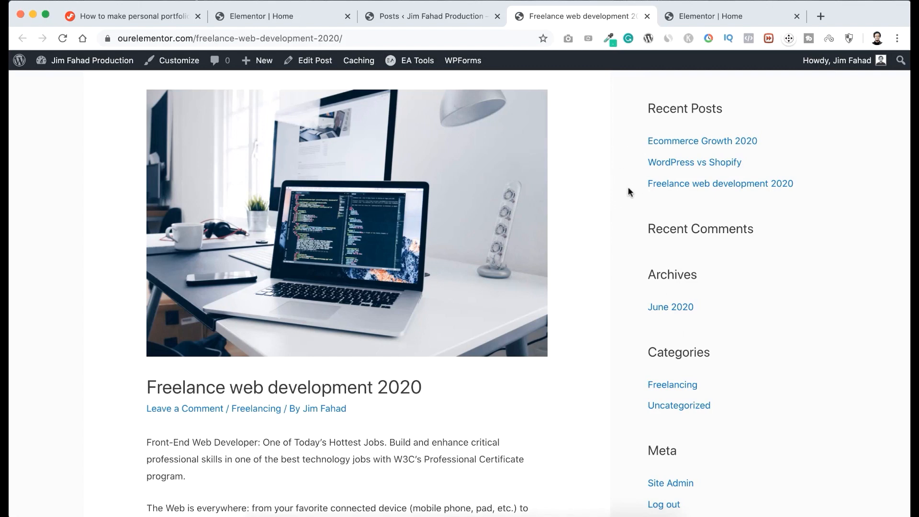
scroll(605, 160, up, 3)
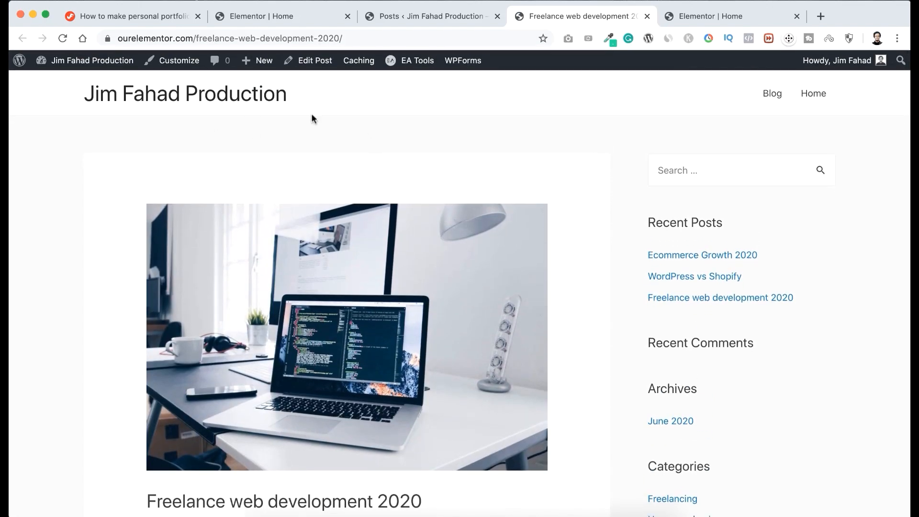
Open the theme customizer for the "Freelance web development 2020" post.
click(178, 64)
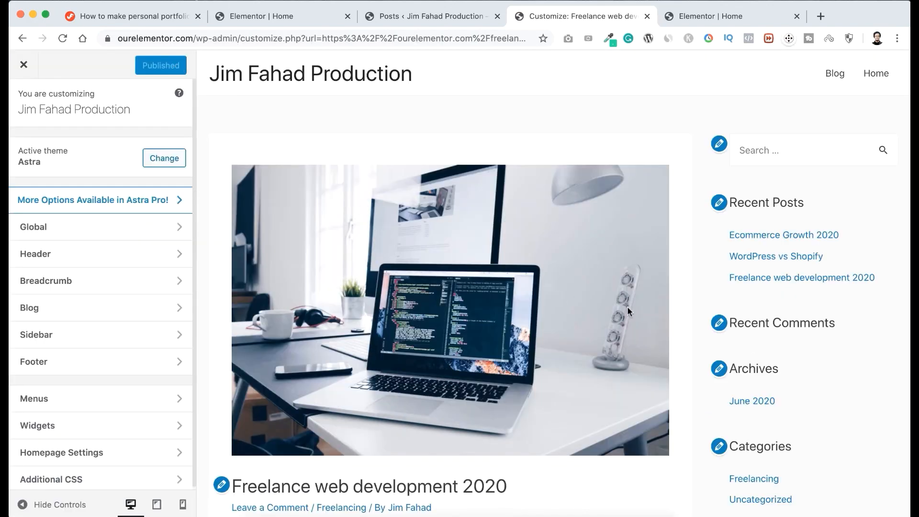
scroll(759, 379, down, 5)
scroll(760, 378, up, 5)
Try the No Sidebar layout for blog posts and check the post in the preview.
click(93, 344)
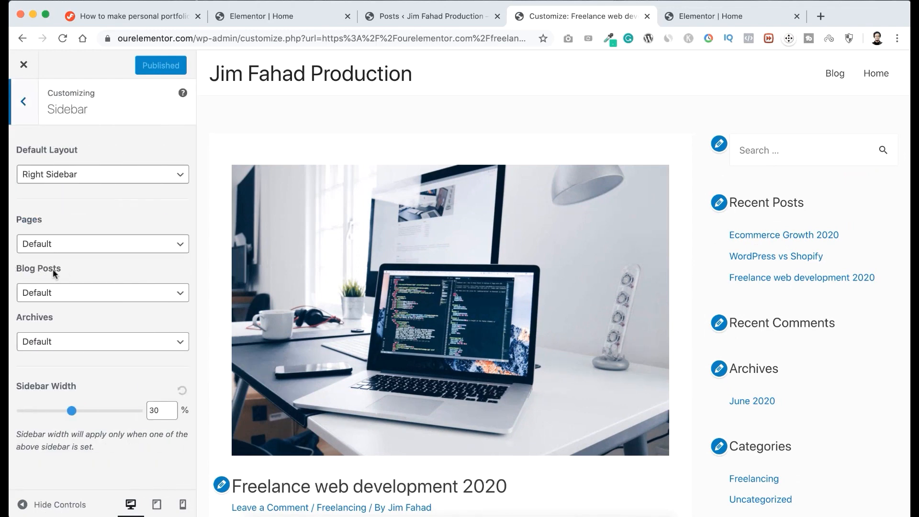
click(50, 294)
click(57, 305)
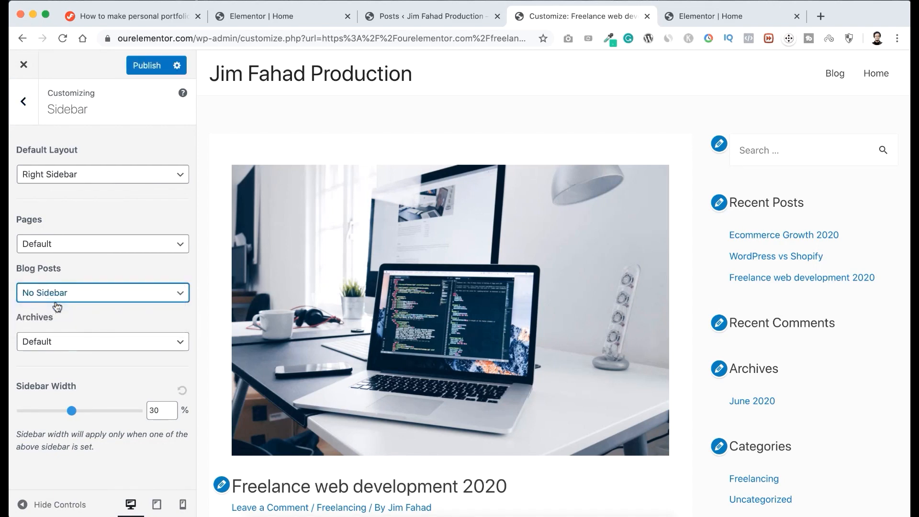
scroll(647, 279, down, 15)
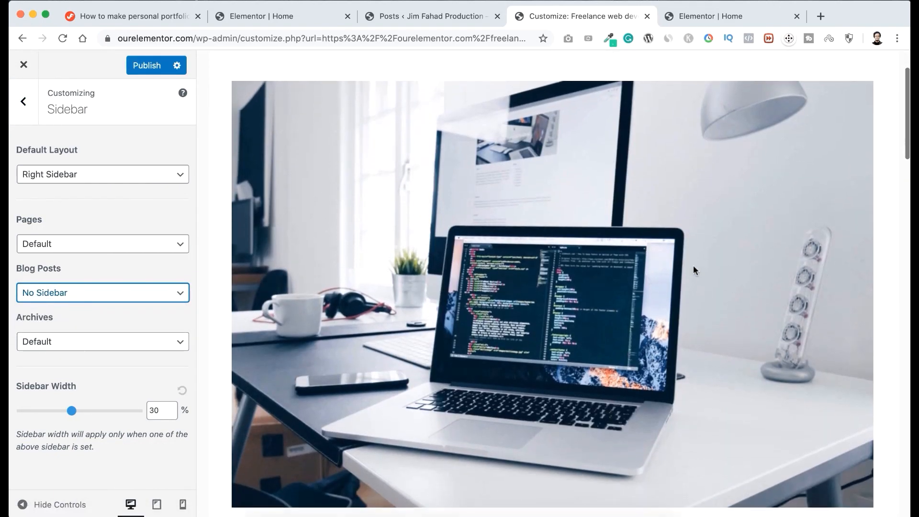
scroll(754, 327, down, 7)
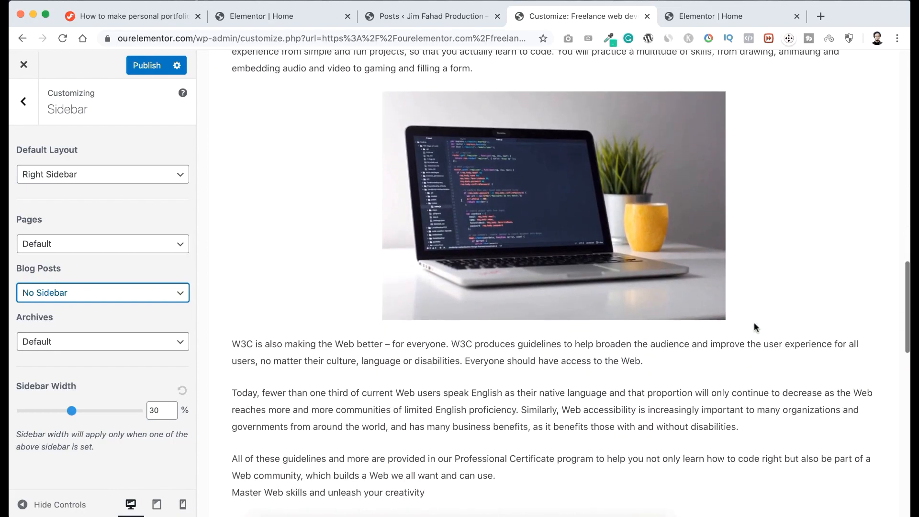
scroll(754, 328, up, 12)
scroll(754, 323, up, 10)
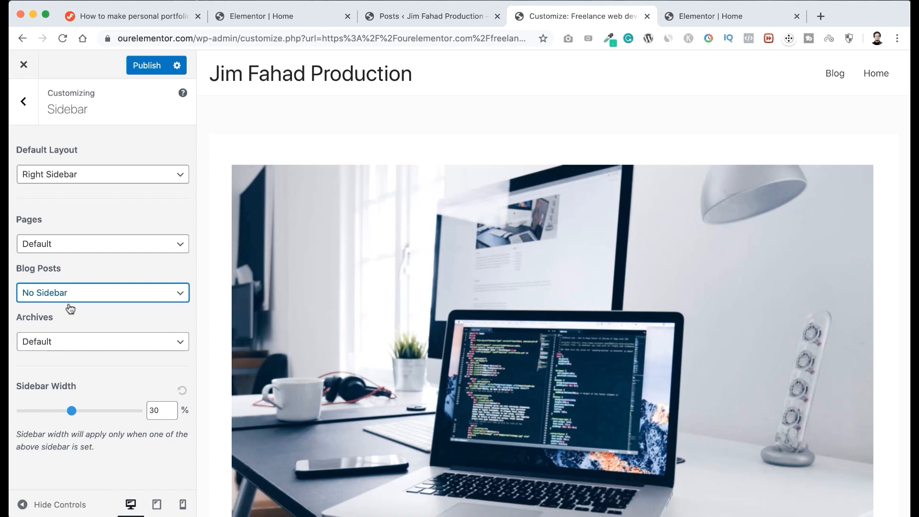
Set the blog posts' sidebar layout back to Default and leave the sidebar settings.
click(103, 299)
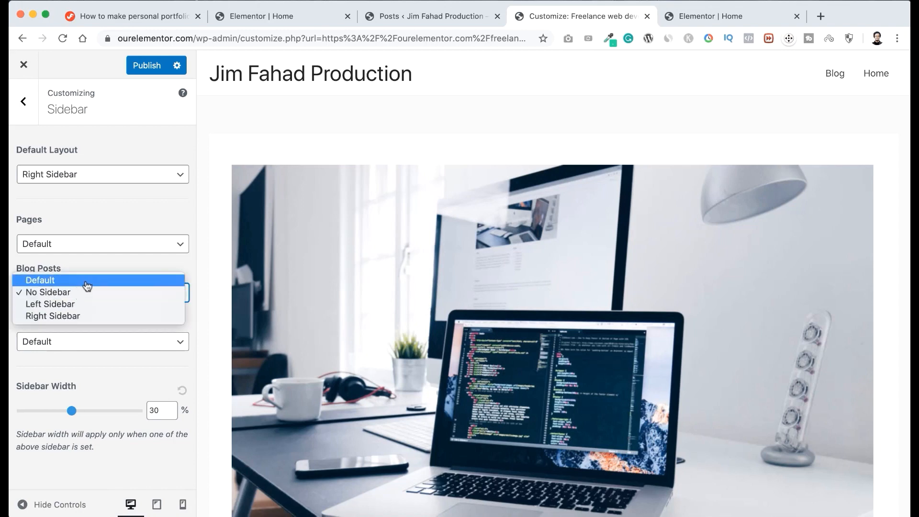
click(87, 283)
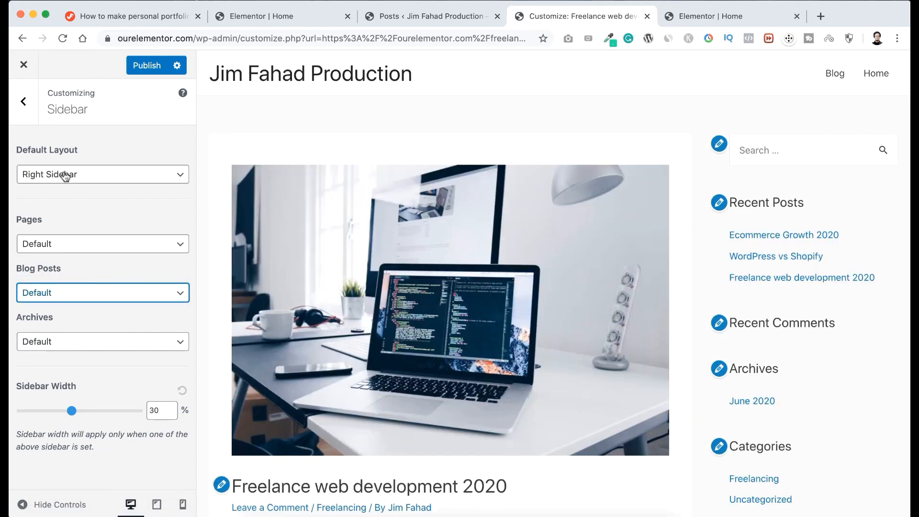
click(25, 111)
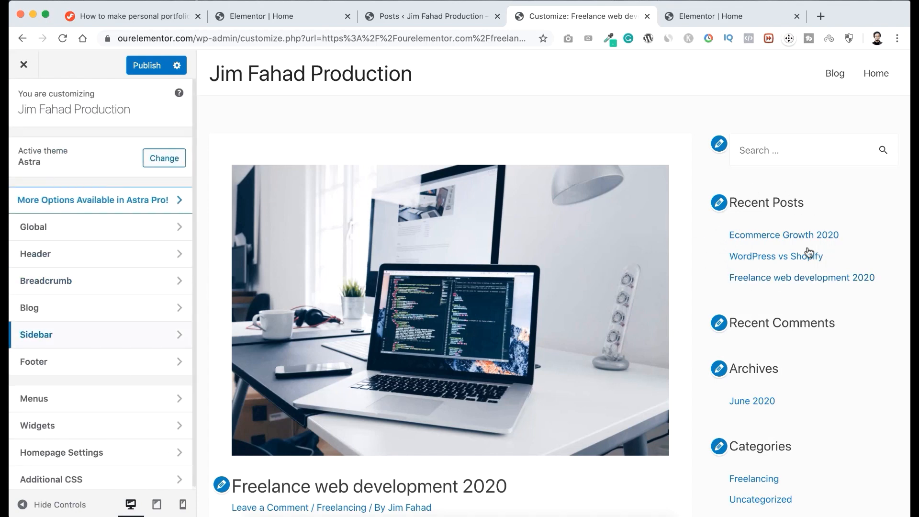
Remove the Search and Recent Comments widgets from the Main Sidebar widget area.
scroll(779, 304, down, 2)
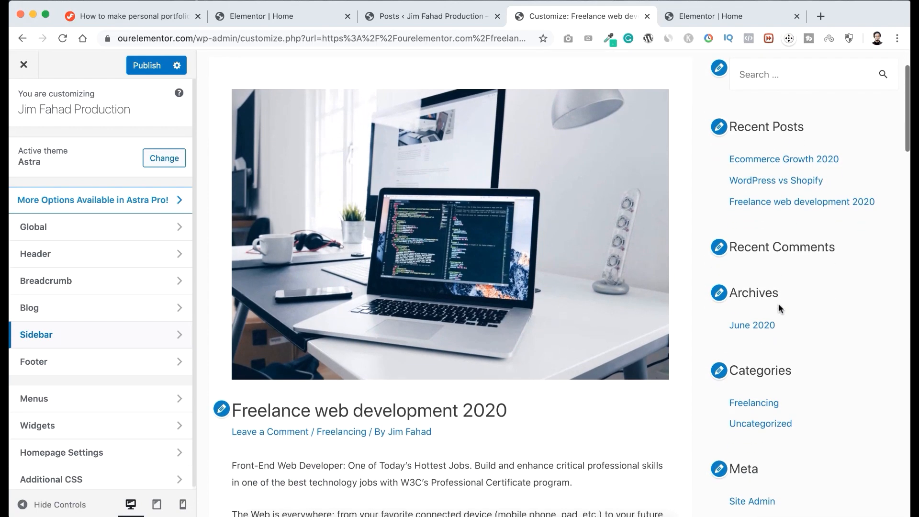
scroll(782, 321, up, 2)
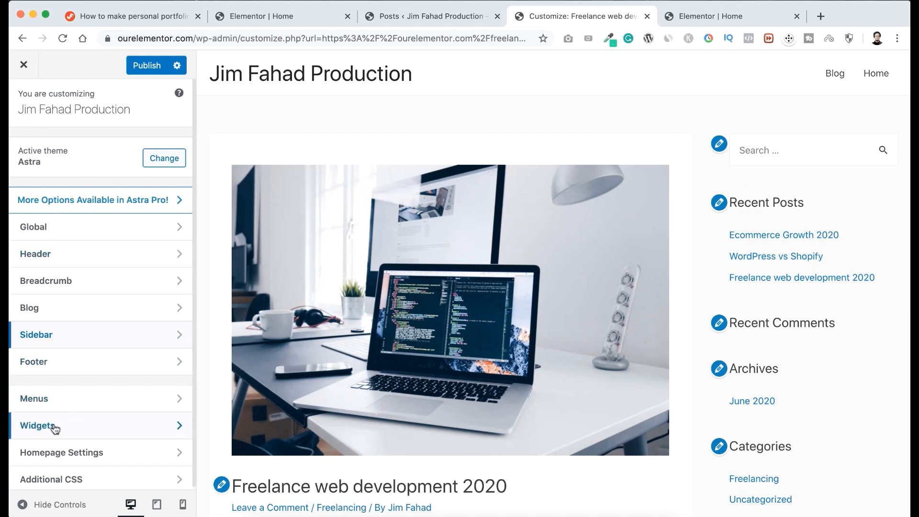
click(74, 430)
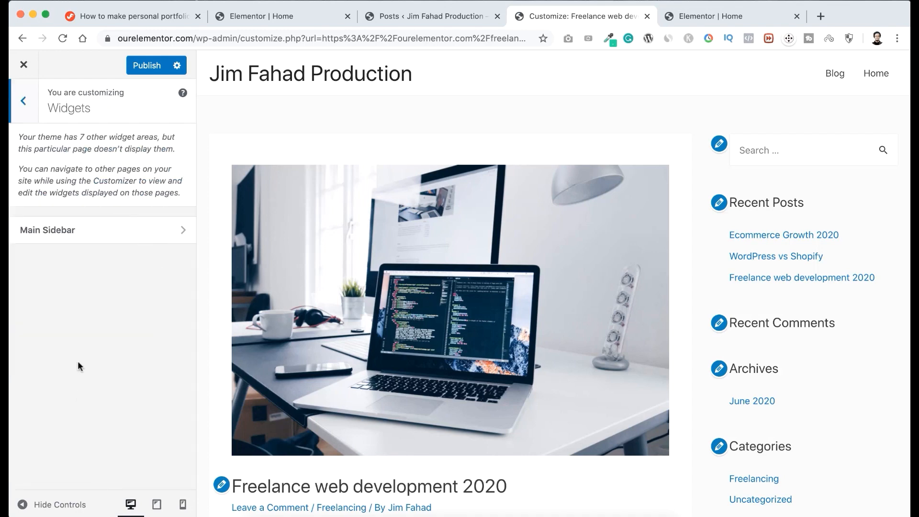
click(86, 234)
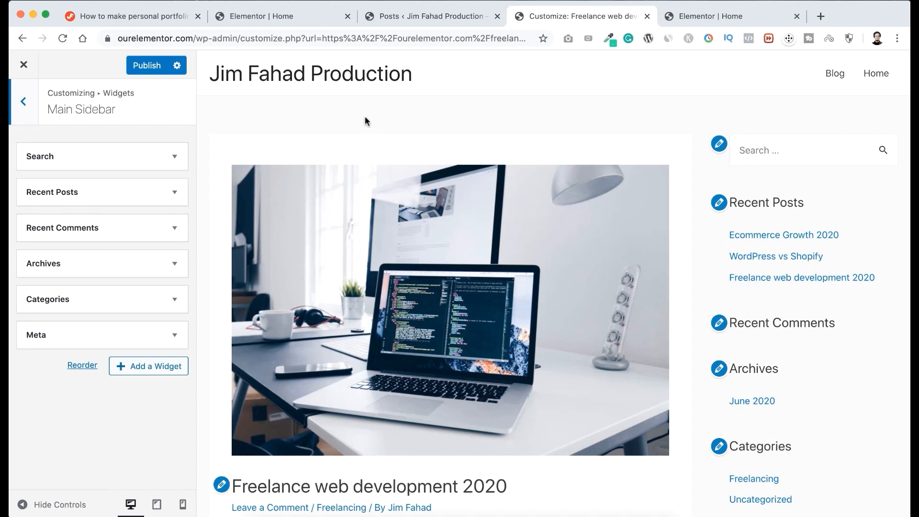
click(168, 160)
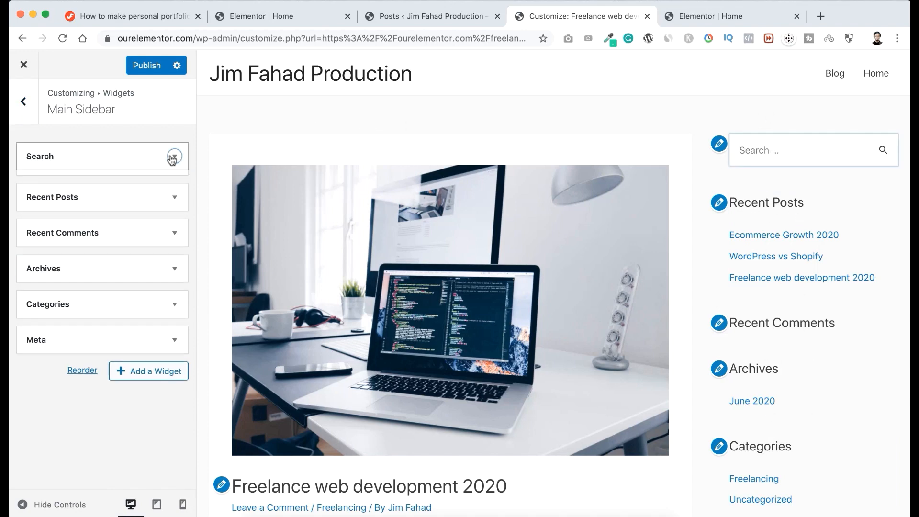
click(38, 226)
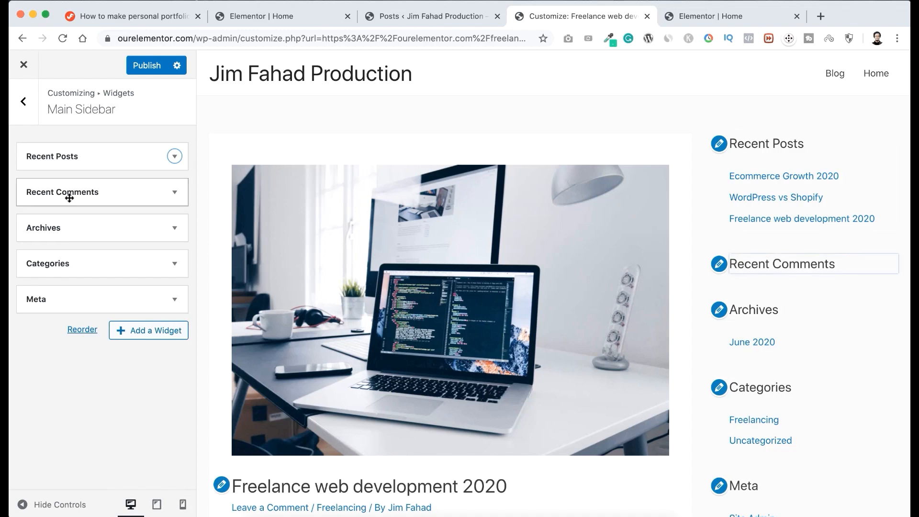
click(173, 193)
click(28, 301)
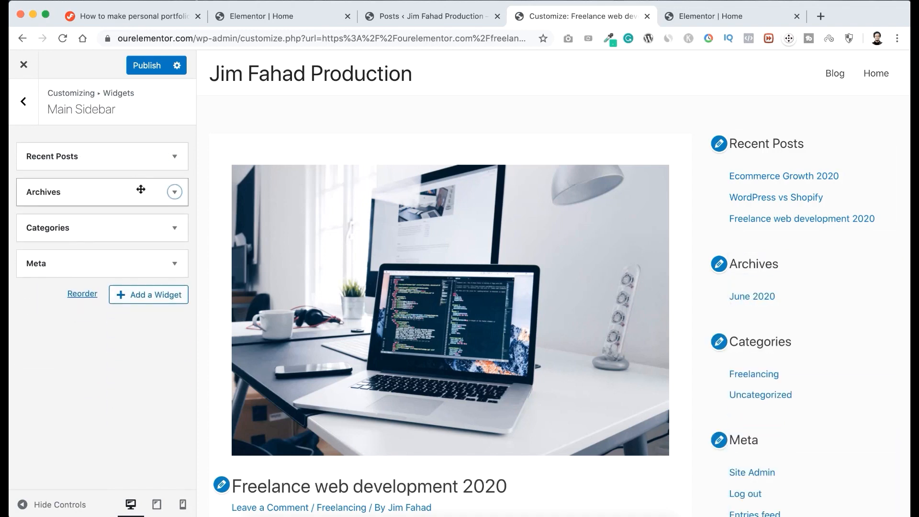
Remove the Archives, Categories and Meta widgets from the Main Sidebar, keeping only Recent Posts.
click(139, 189)
click(43, 295)
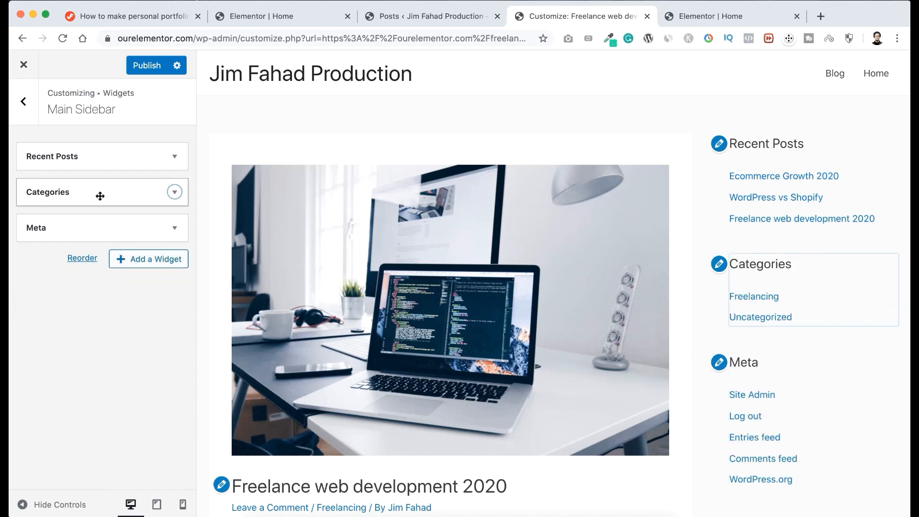
click(96, 193)
click(44, 300)
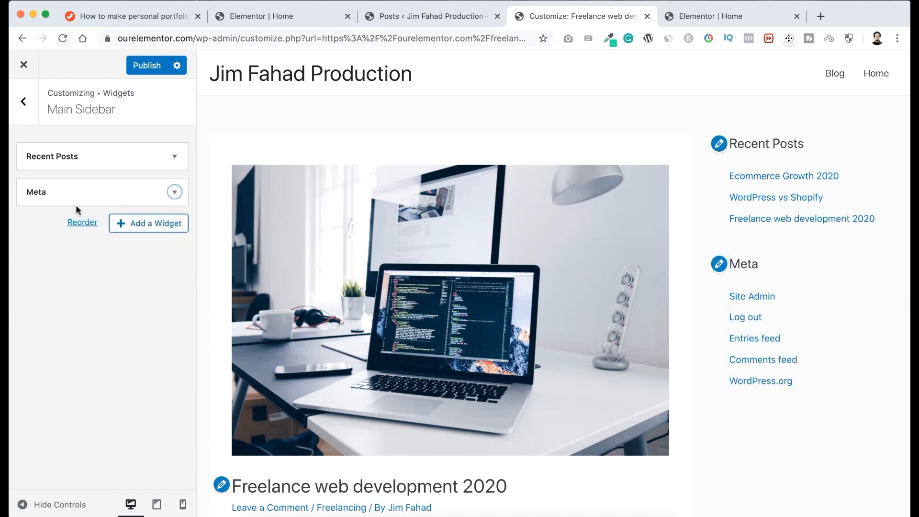
click(82, 195)
click(38, 260)
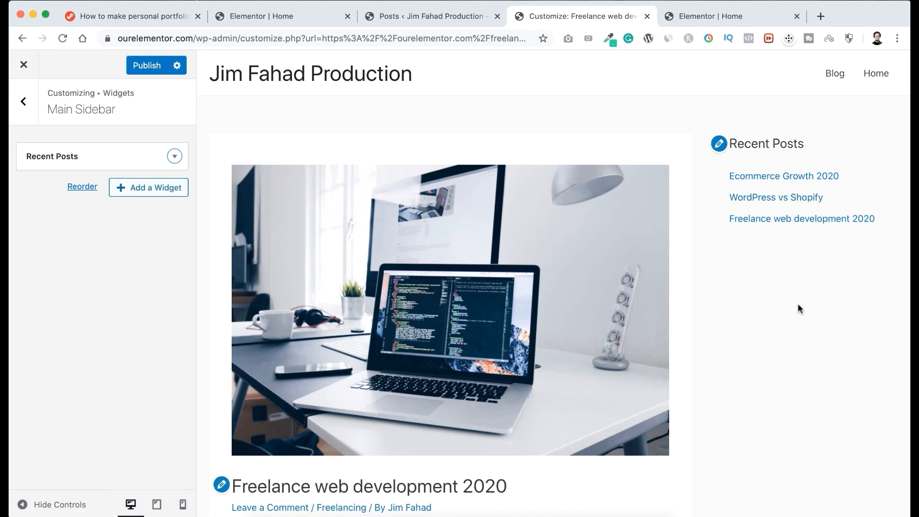
Add a Calendar widget to the Main Sidebar below Recent Posts.
click(142, 193)
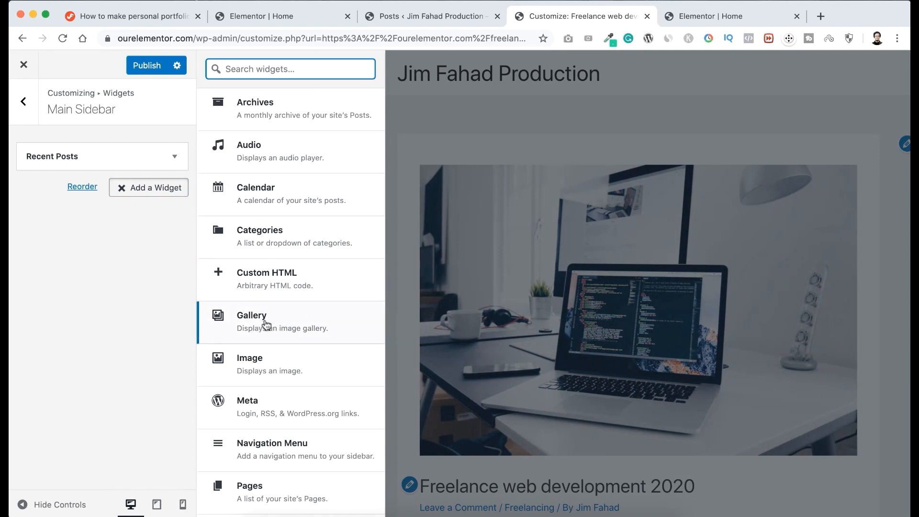
scroll(284, 319, down, 10)
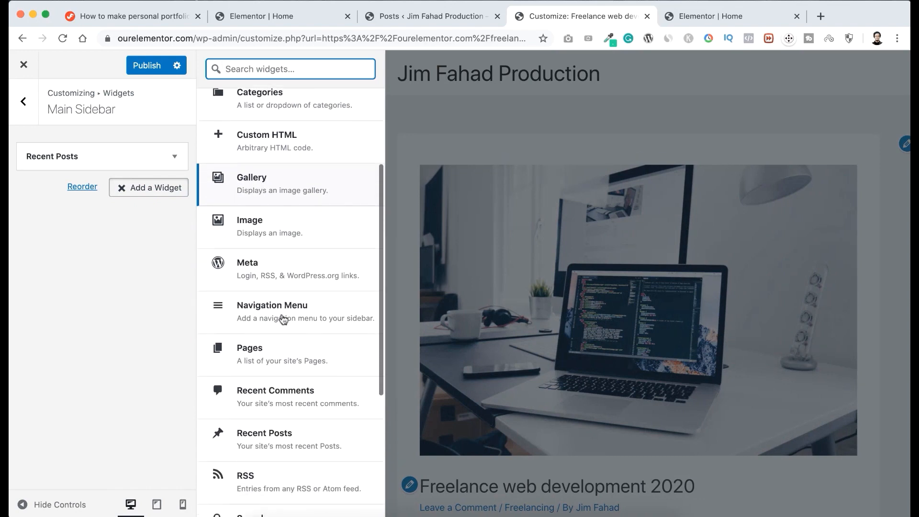
scroll(283, 319, up, 8)
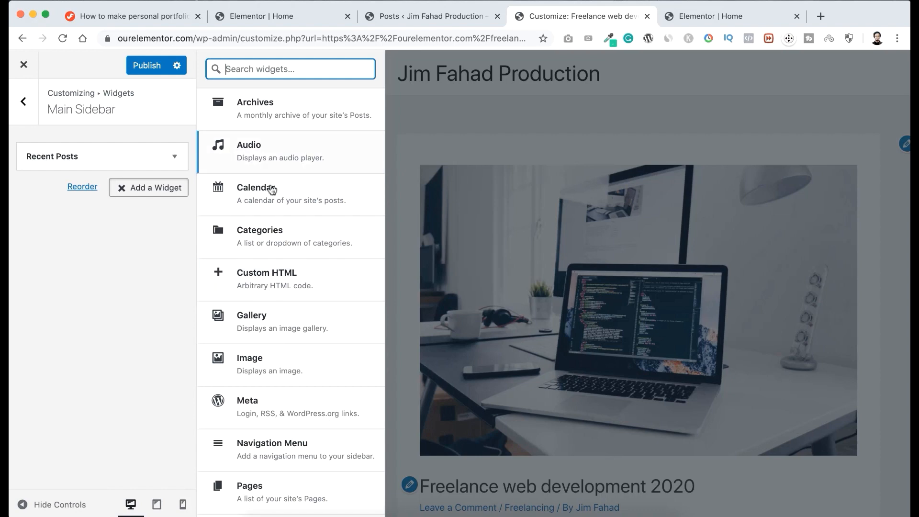
click(249, 198)
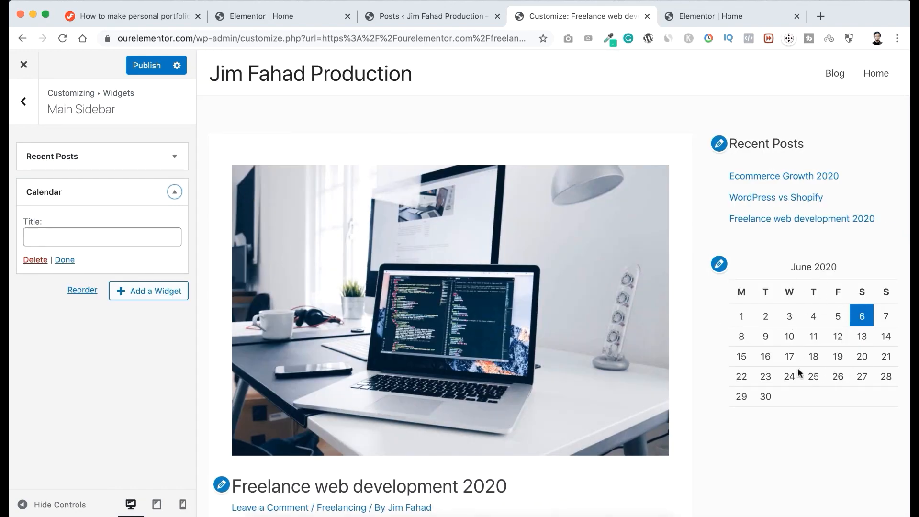
Title the Calendar widget "This Month" and publish the sidebar changes.
click(52, 236)
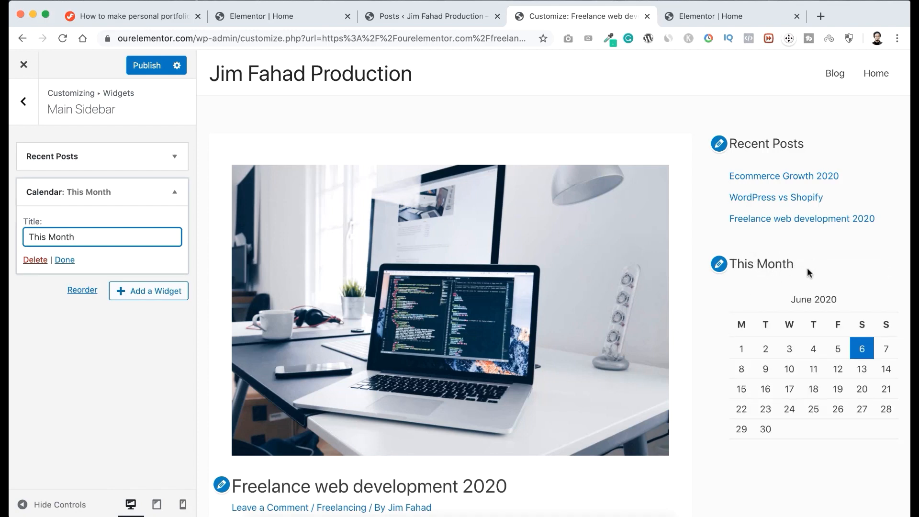
click(65, 260)
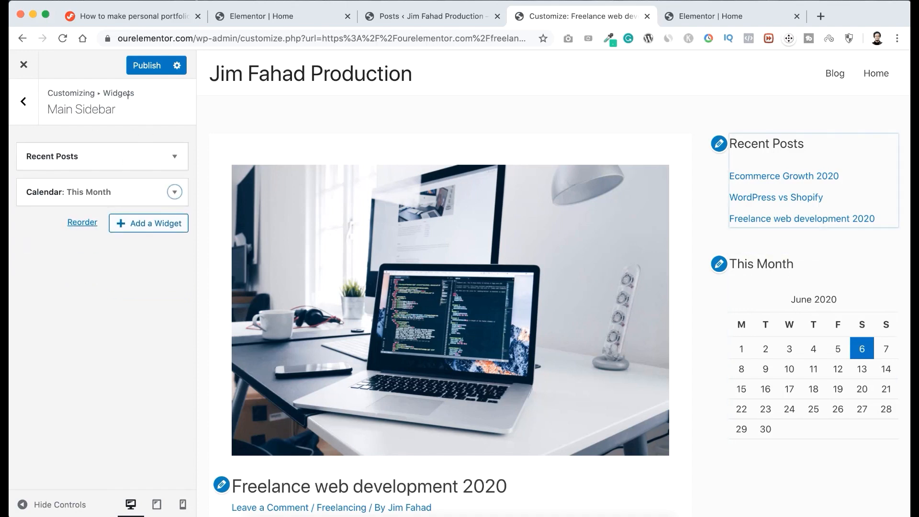
click(144, 66)
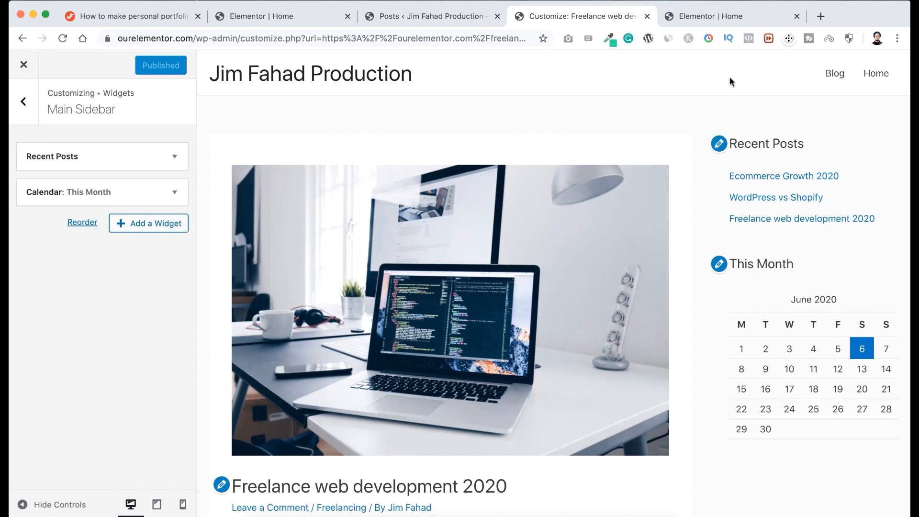
Open the Blog page in the customizer preview, review its posts and sidebar, and close the customizer.
click(836, 75)
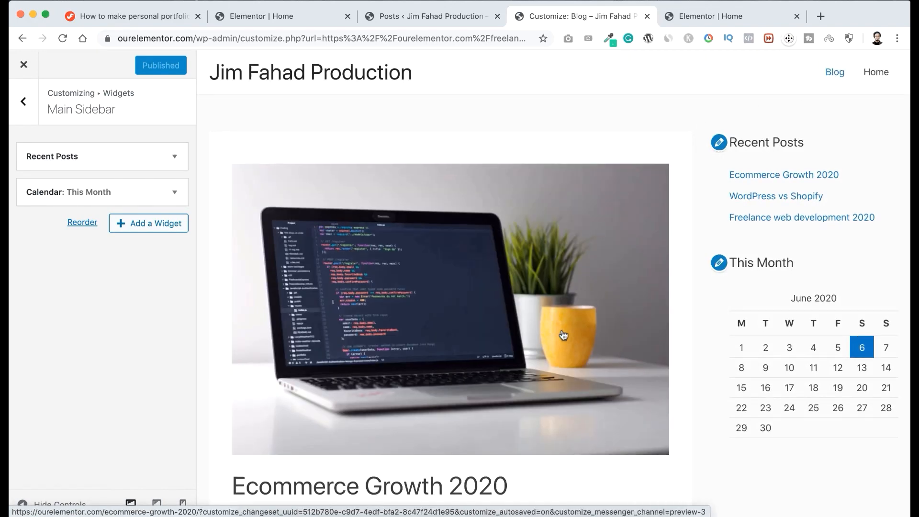
scroll(564, 335, down, 8)
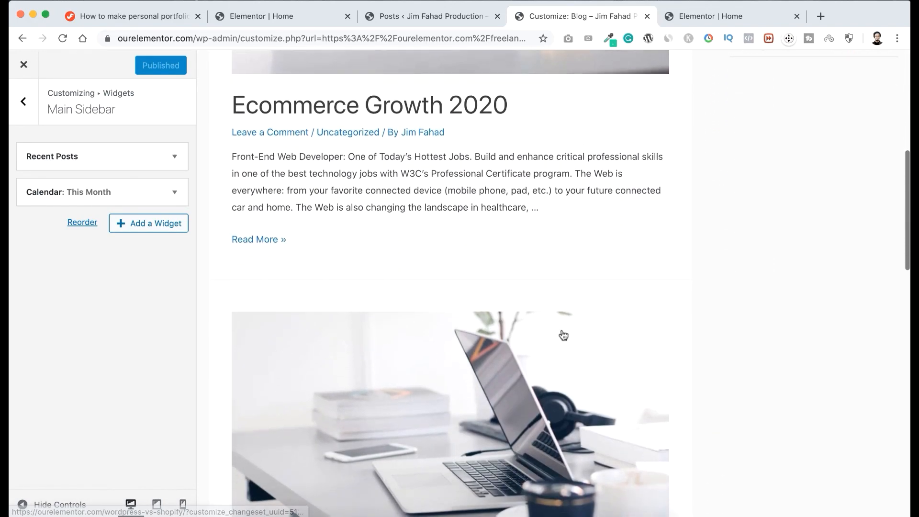
scroll(500, 319, down, 4)
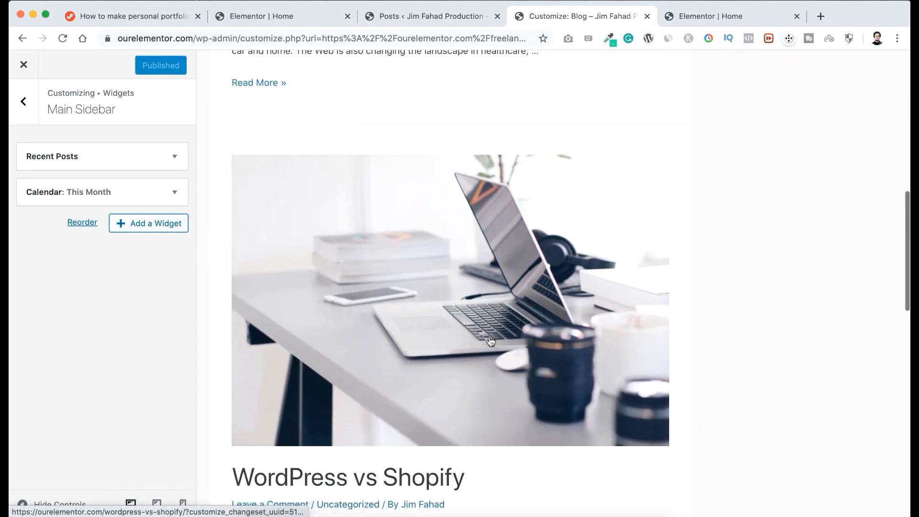
scroll(491, 341, down, 10)
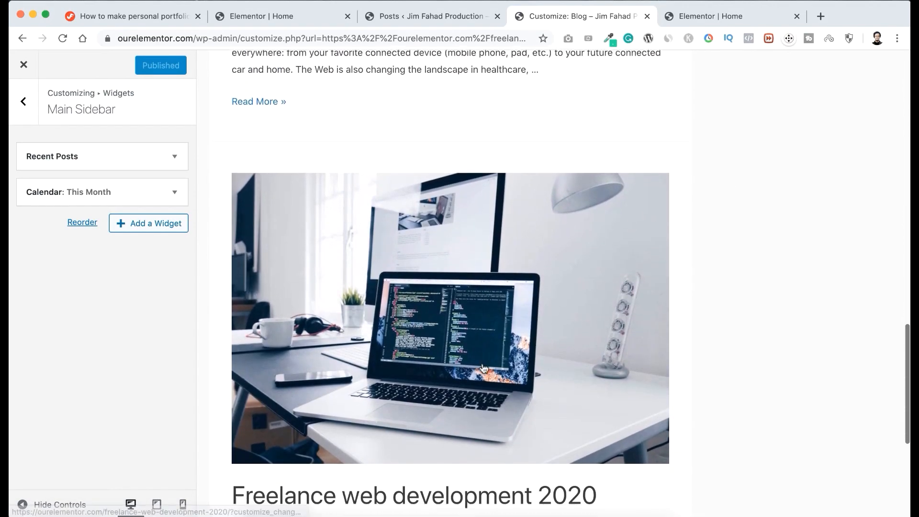
scroll(483, 365, down, 6)
scroll(483, 364, up, 4)
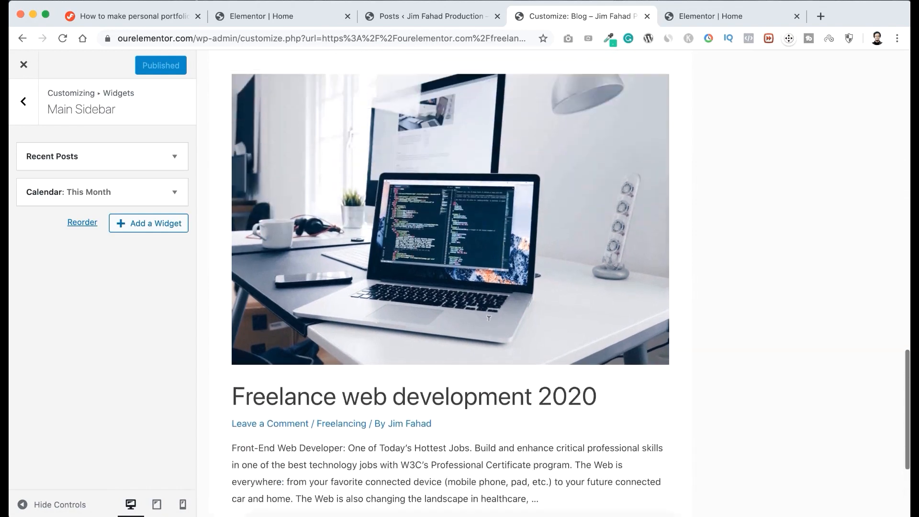
scroll(489, 318, up, 15)
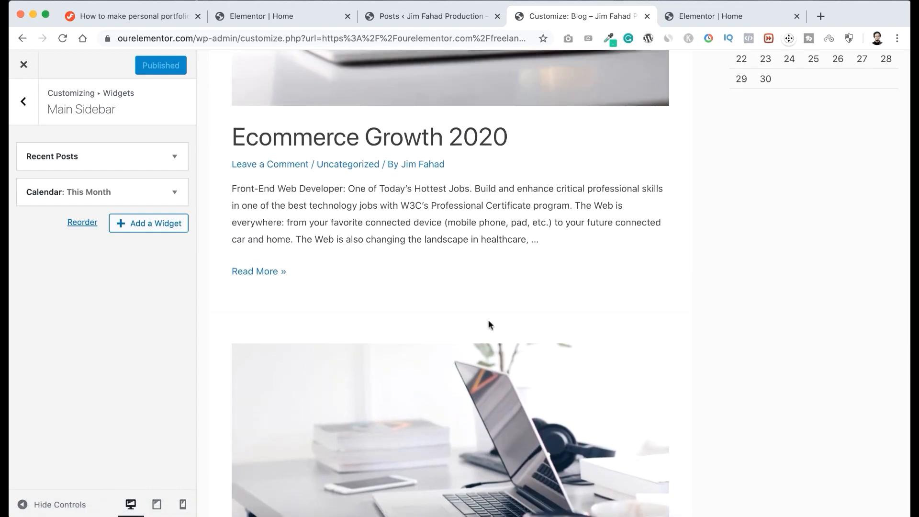
scroll(488, 320, up, 4)
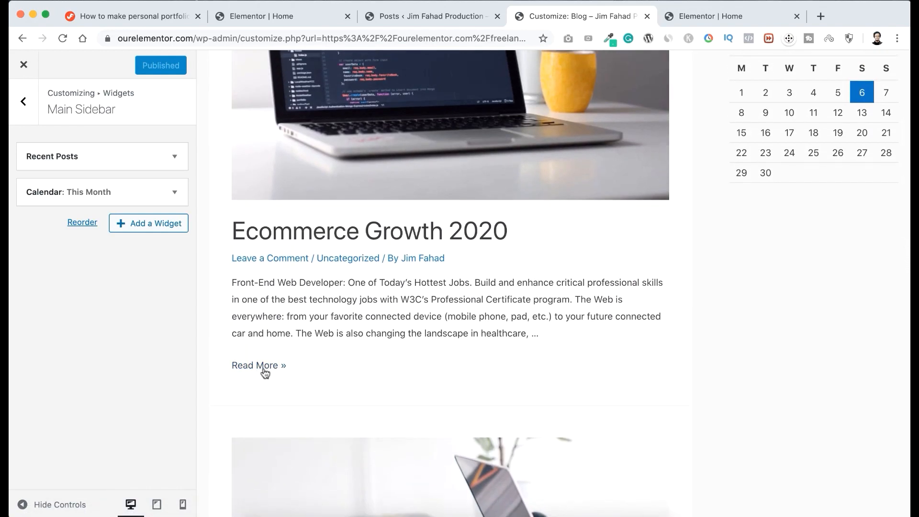
scroll(360, 328, up, 8)
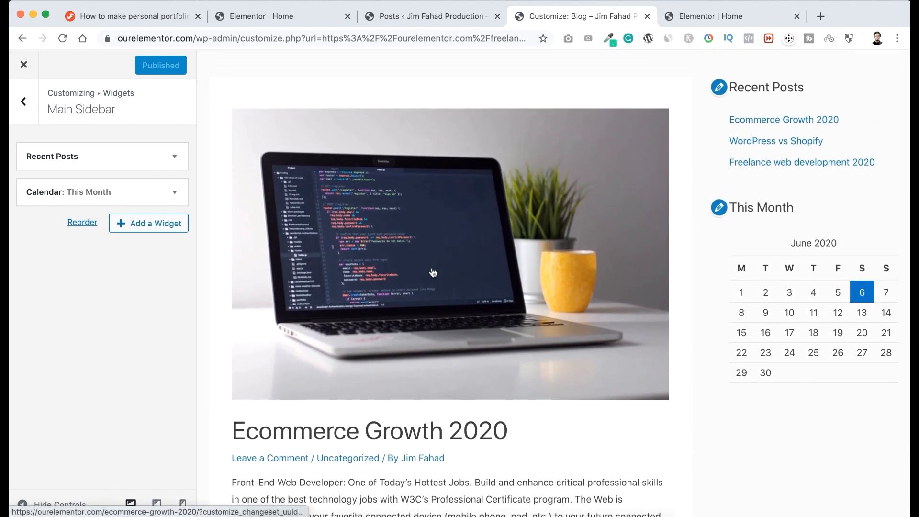
scroll(435, 243, up, 2)
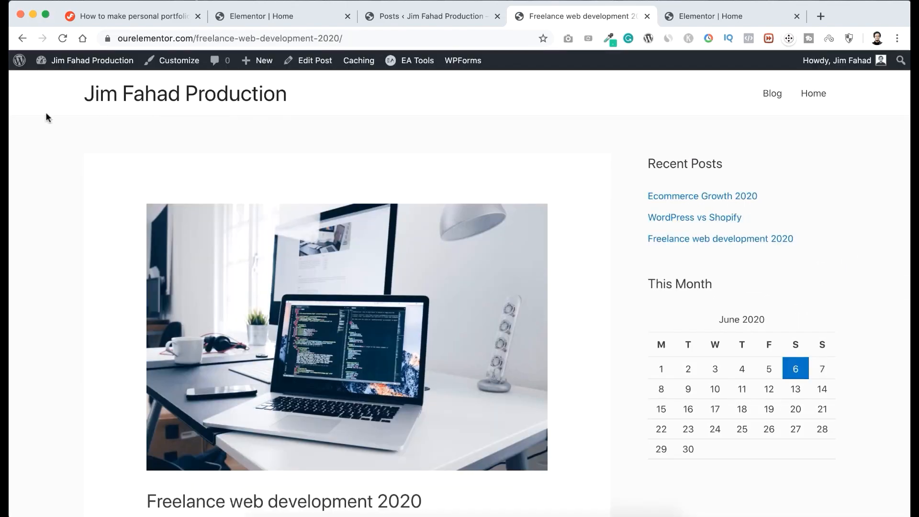
Open the live home page and review its sections from the header through the latest posts and contact form.
click(152, 99)
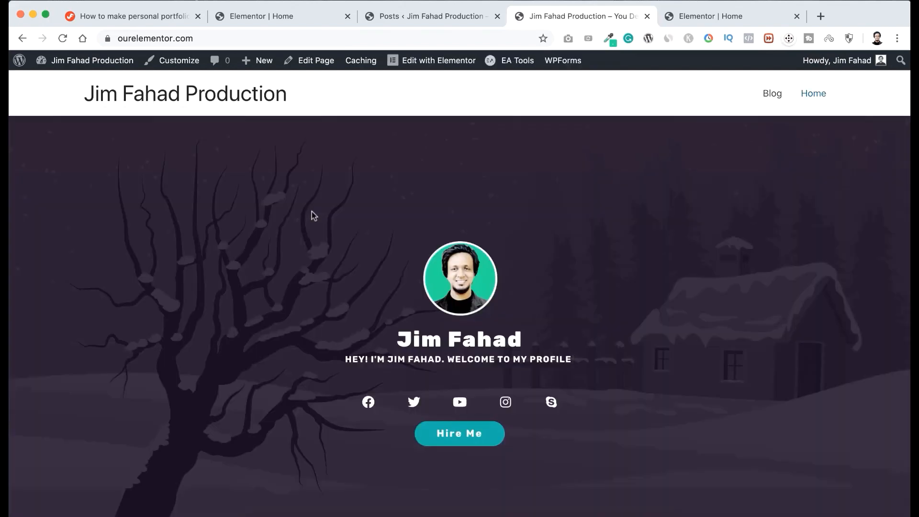
scroll(313, 216, down, 2)
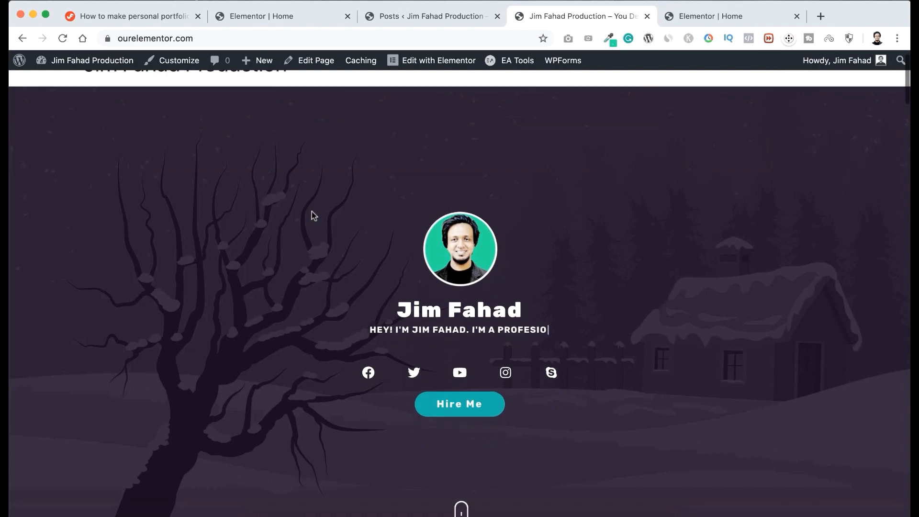
scroll(314, 215, down, 10)
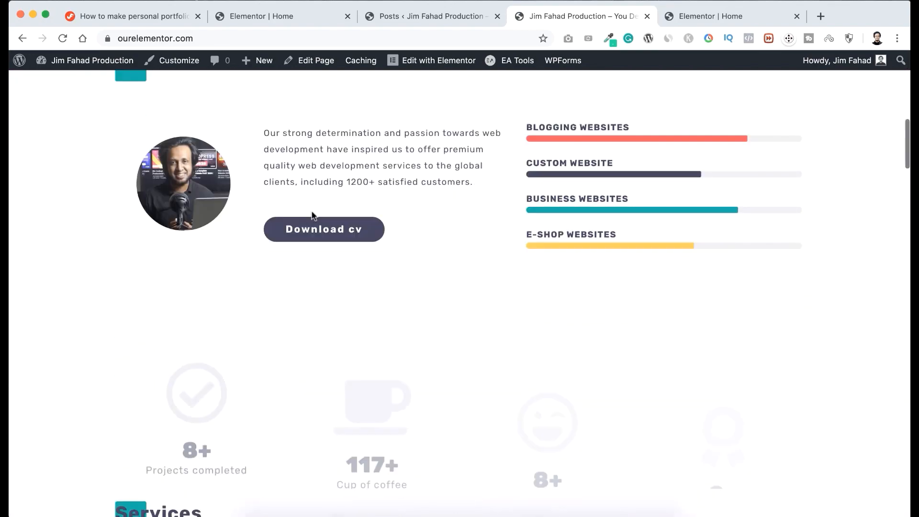
scroll(312, 216, down, 15)
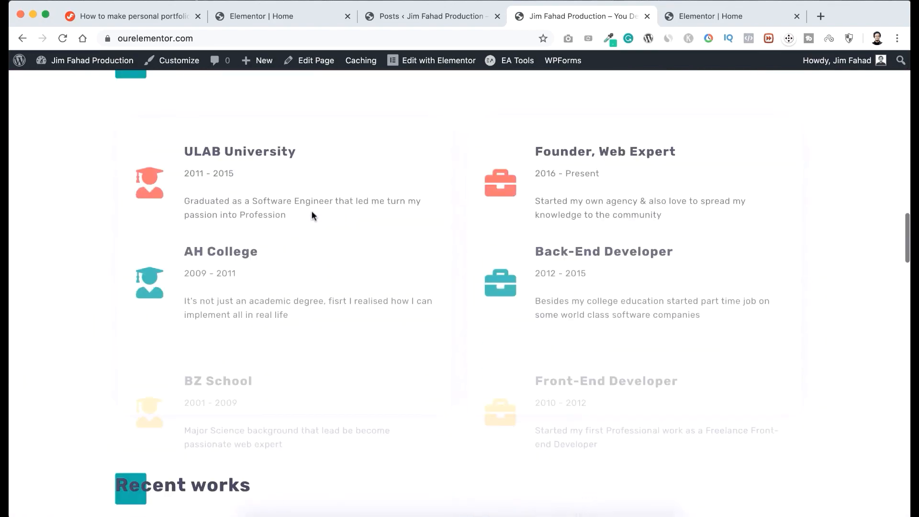
scroll(311, 215, down, 15)
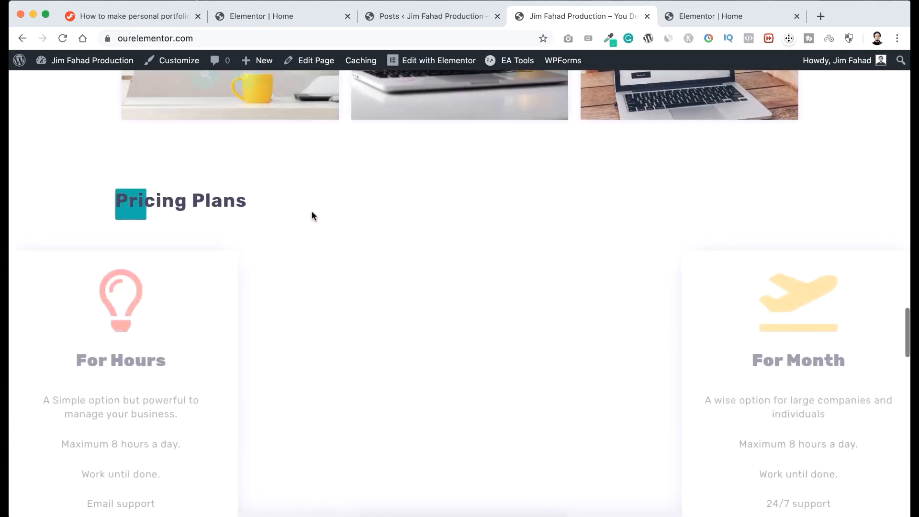
scroll(311, 215, down, 15)
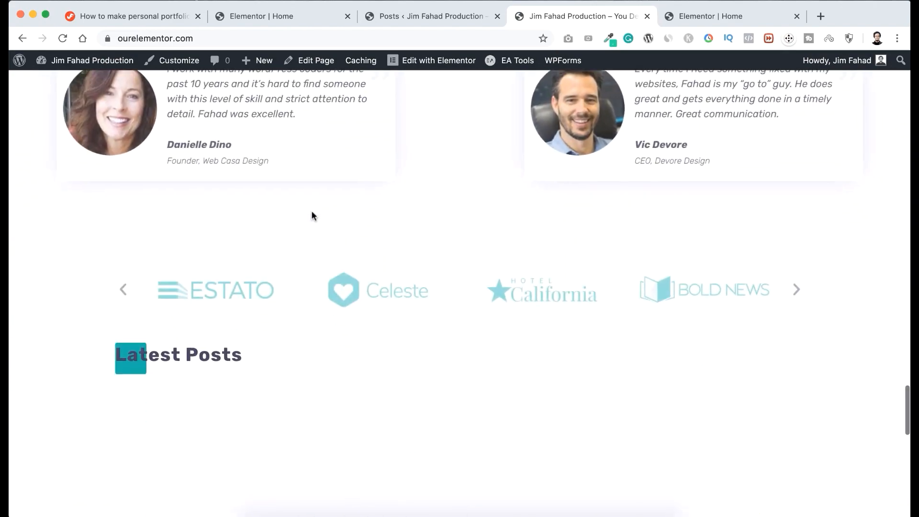
scroll(311, 215, down, 4)
scroll(311, 215, up, 2)
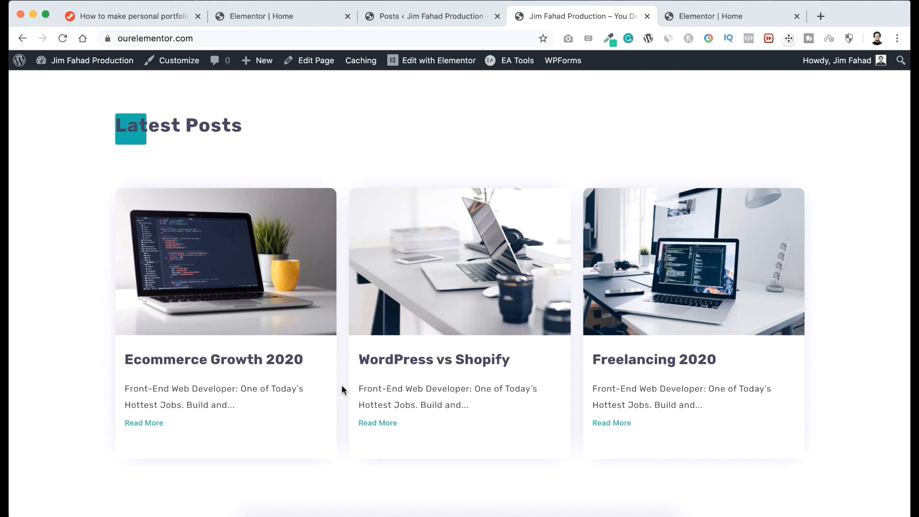
scroll(342, 386, down, 10)
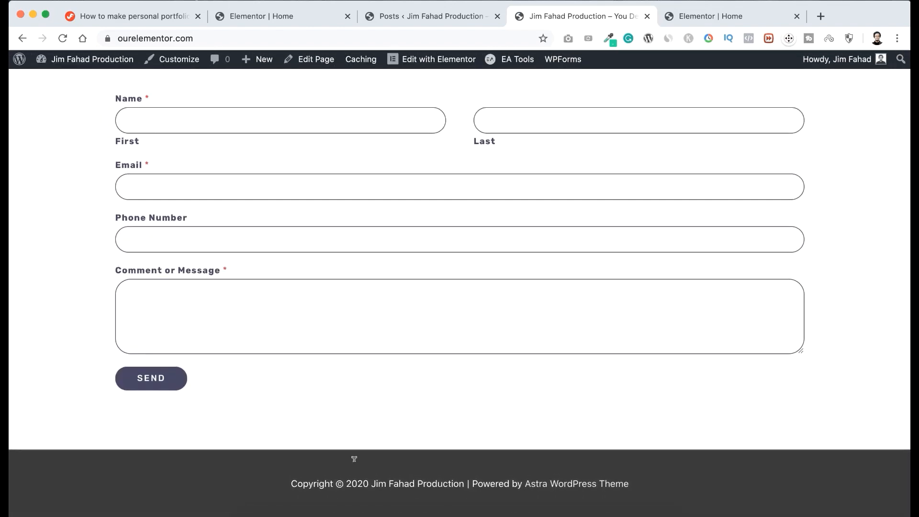
scroll(377, 316, up, 20)
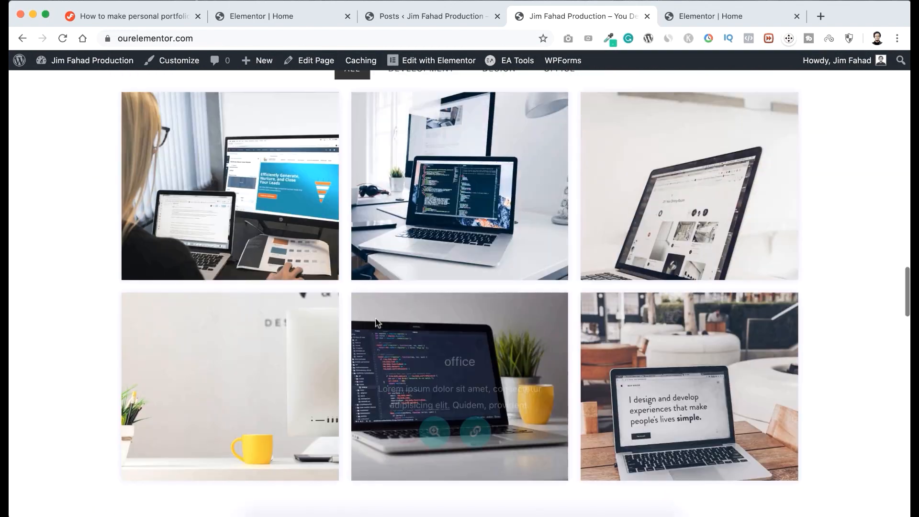
scroll(378, 323, up, 3)
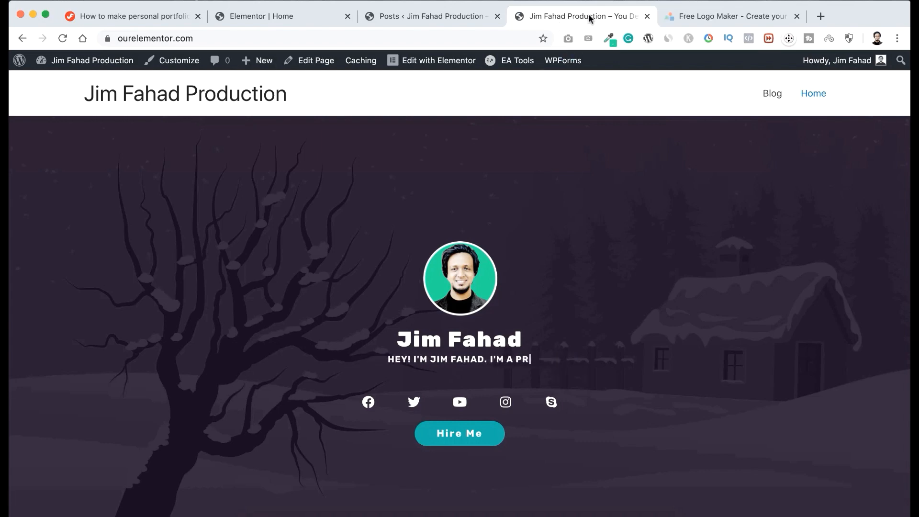
Switch to the LogoMakr site and dismiss its intro video and the guided tip about finding graphics.
click(699, 15)
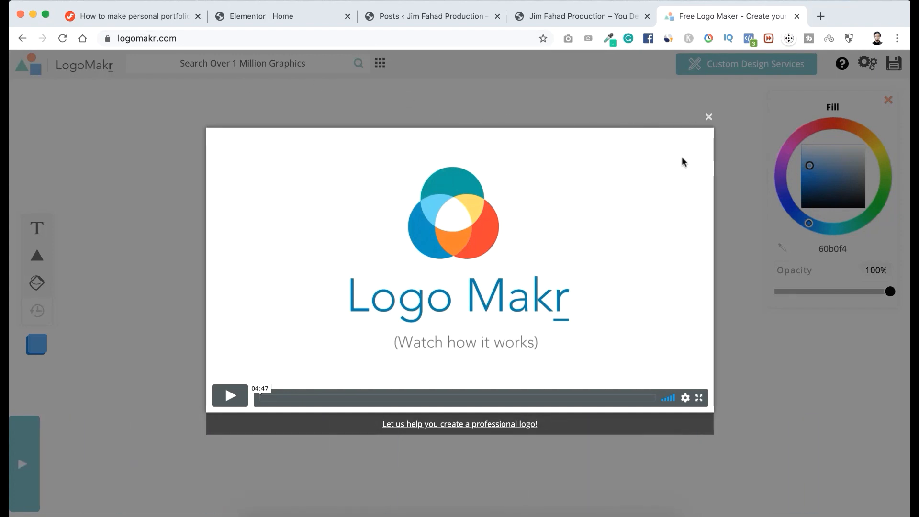
click(710, 118)
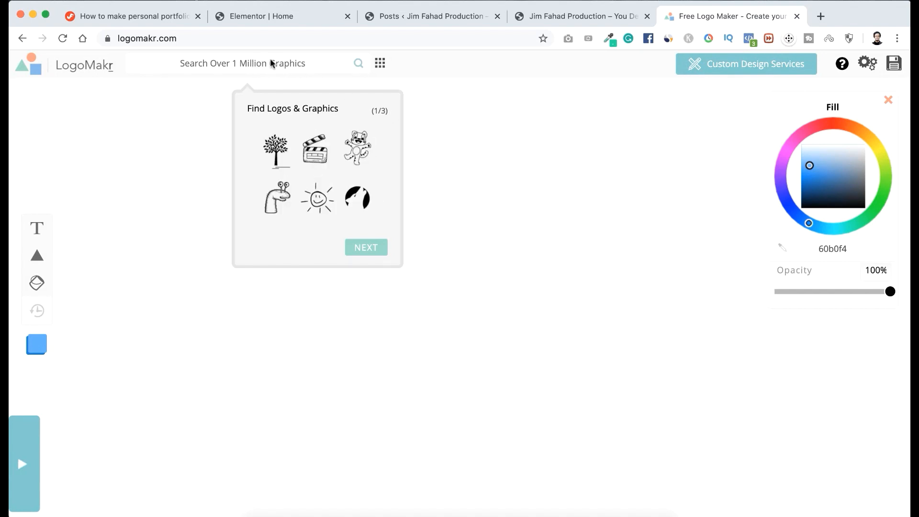
click(256, 64)
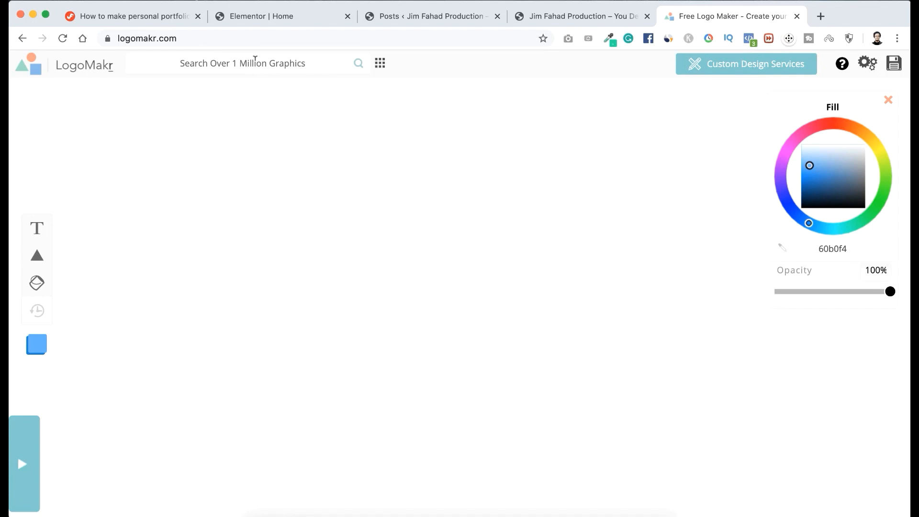
Search the LogoMakr graphics library for "web".
click(246, 60)
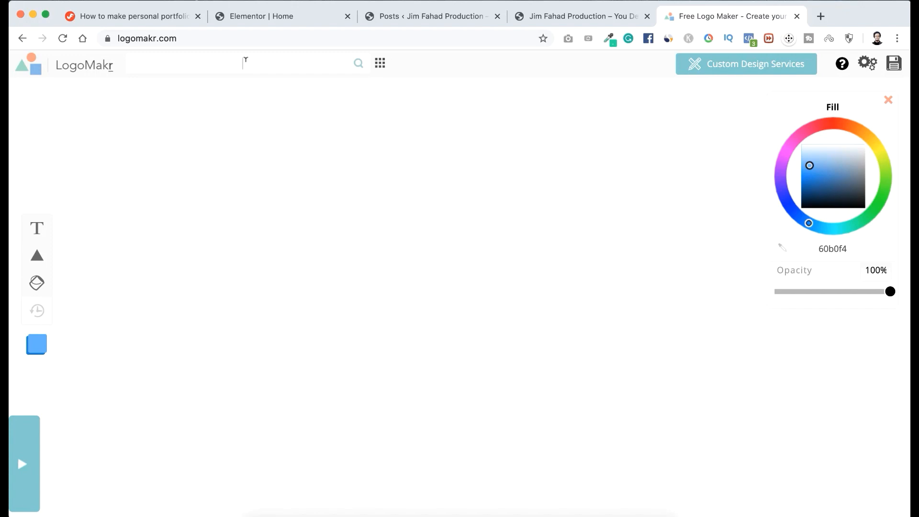
text(web)
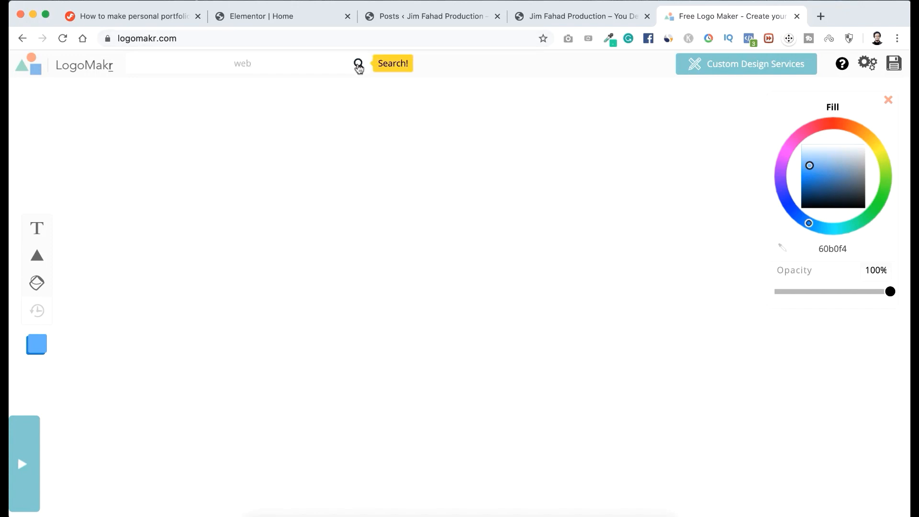
click(358, 64)
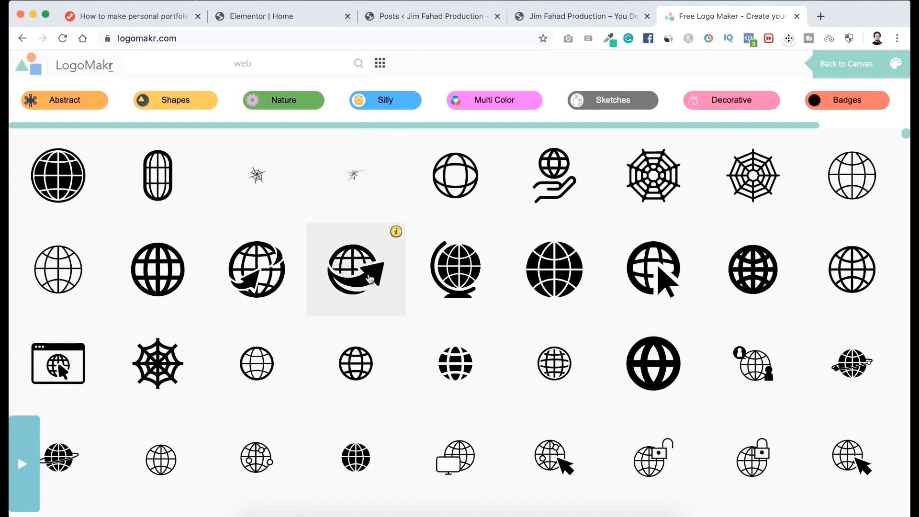
Browse the web graphics and add the solid globe circled by an orbit ring to the canvas.
scroll(369, 277, down, 4)
scroll(370, 277, down, 12)
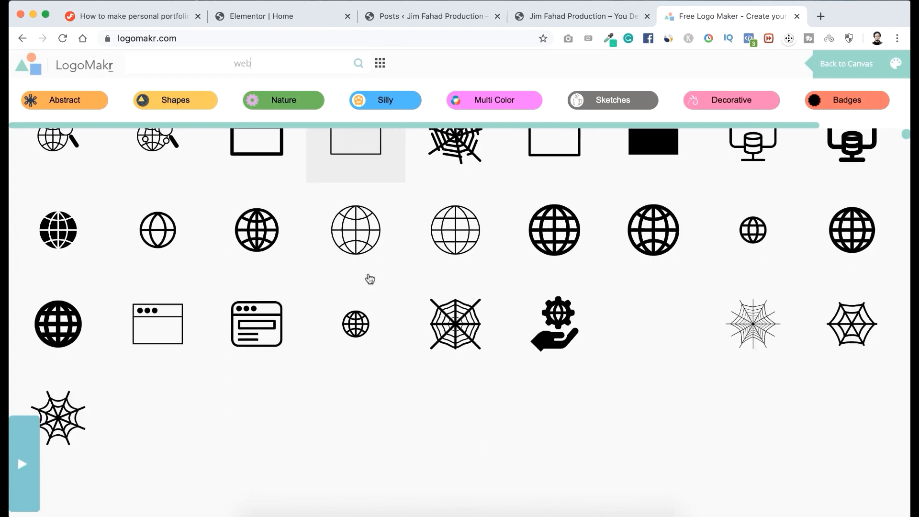
scroll(370, 278, down, 6)
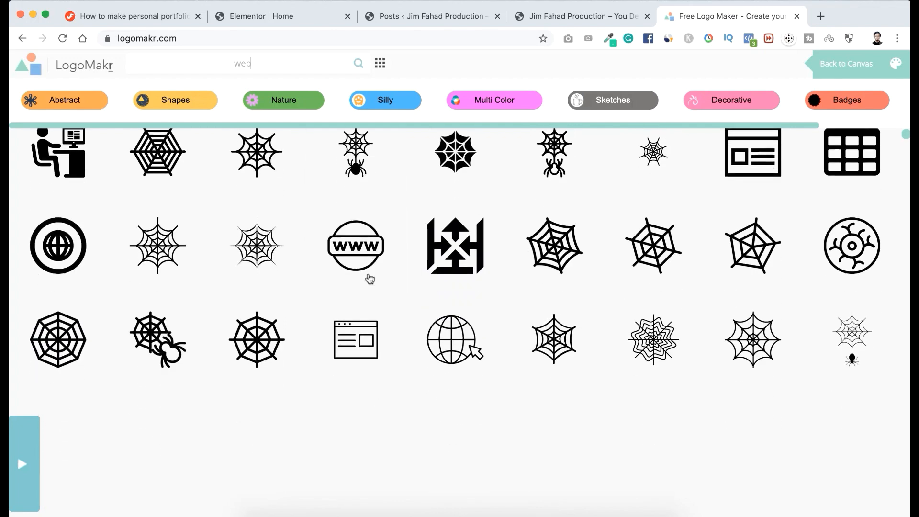
scroll(370, 279, down, 3)
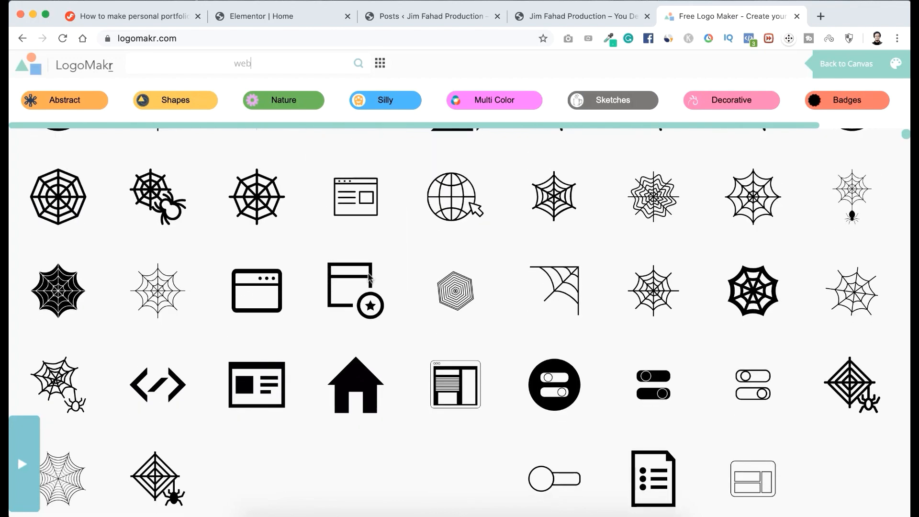
scroll(369, 278, down, 5)
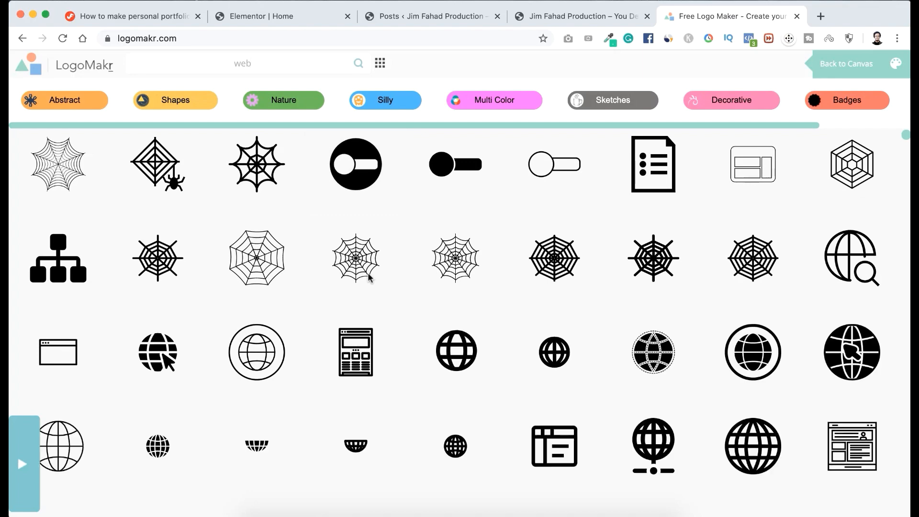
scroll(370, 278, down, 5)
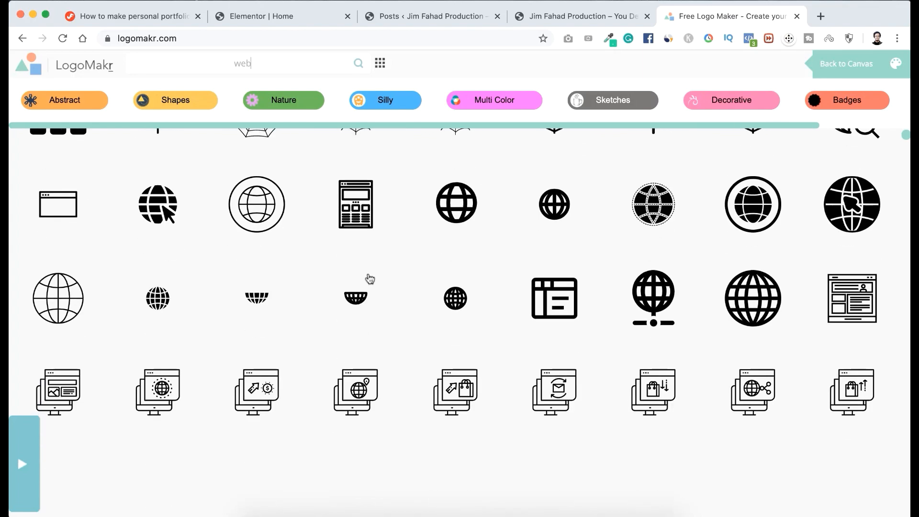
scroll(370, 279, down, 3)
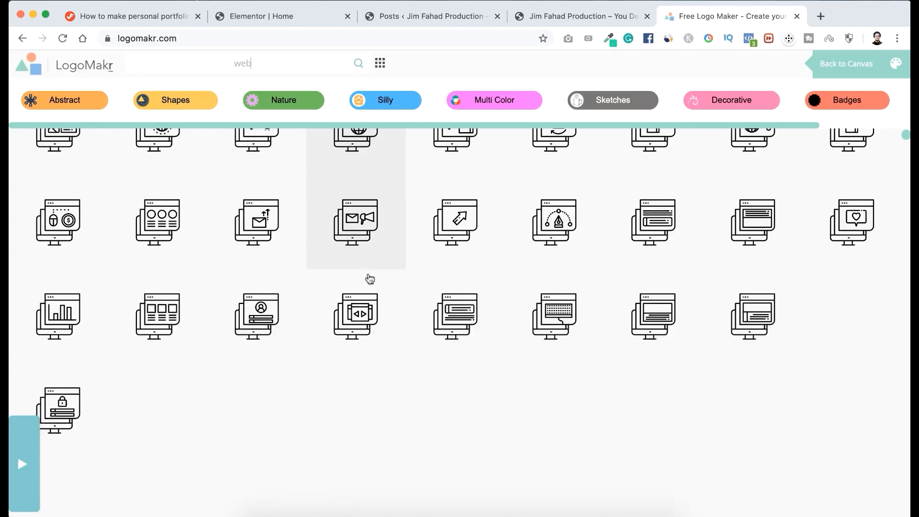
scroll(369, 278, up, 6)
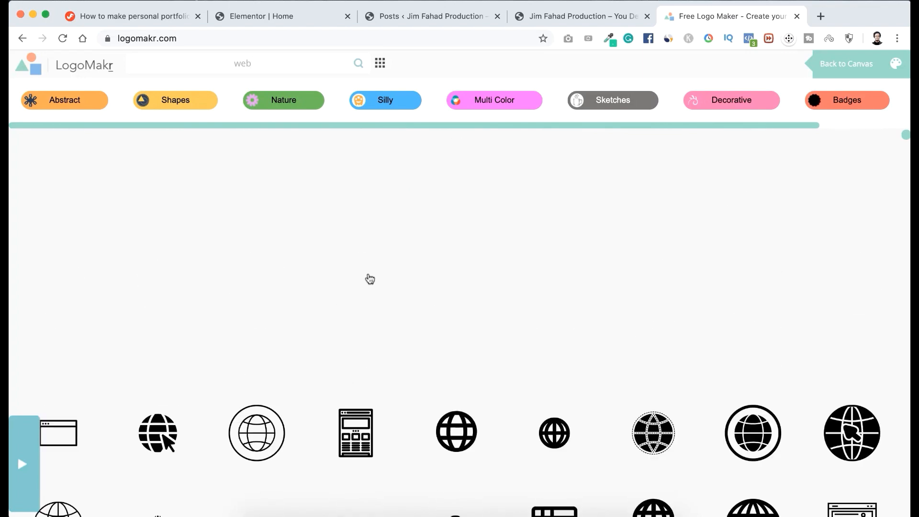
scroll(369, 280, up, 12)
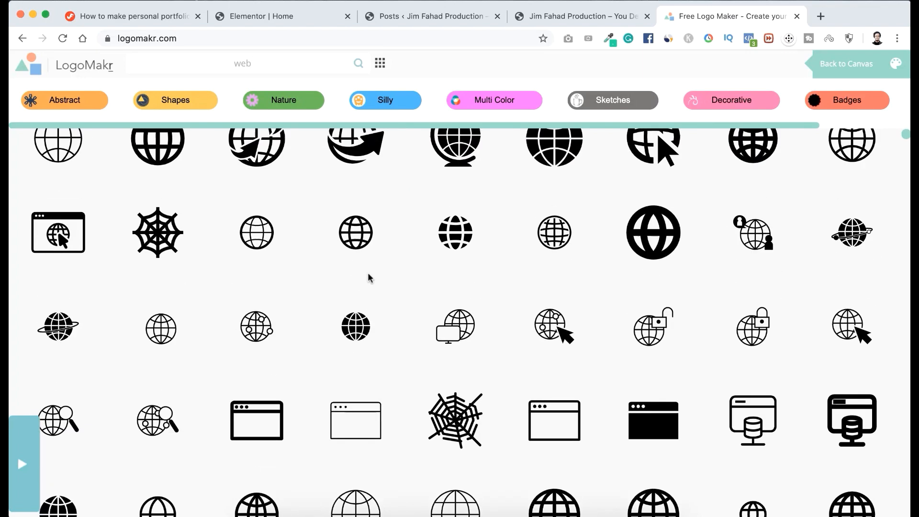
scroll(370, 278, down, 1)
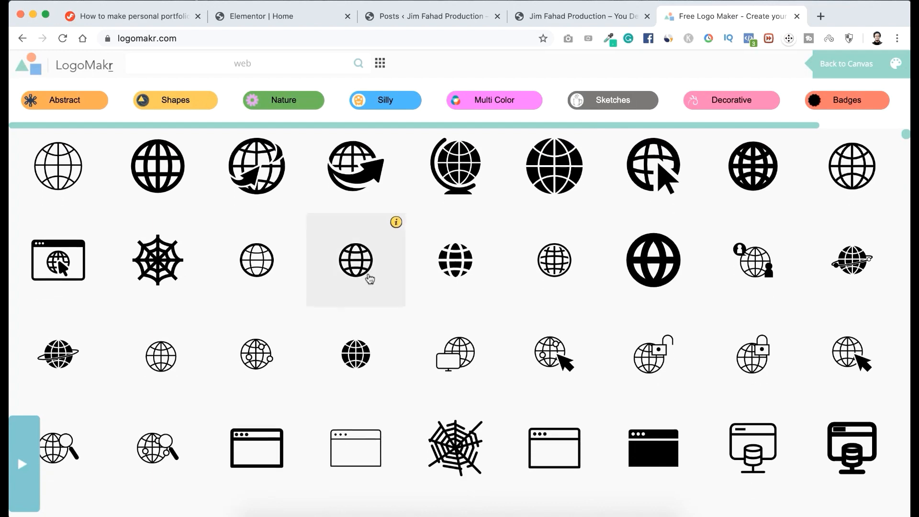
scroll(370, 278, down, 1)
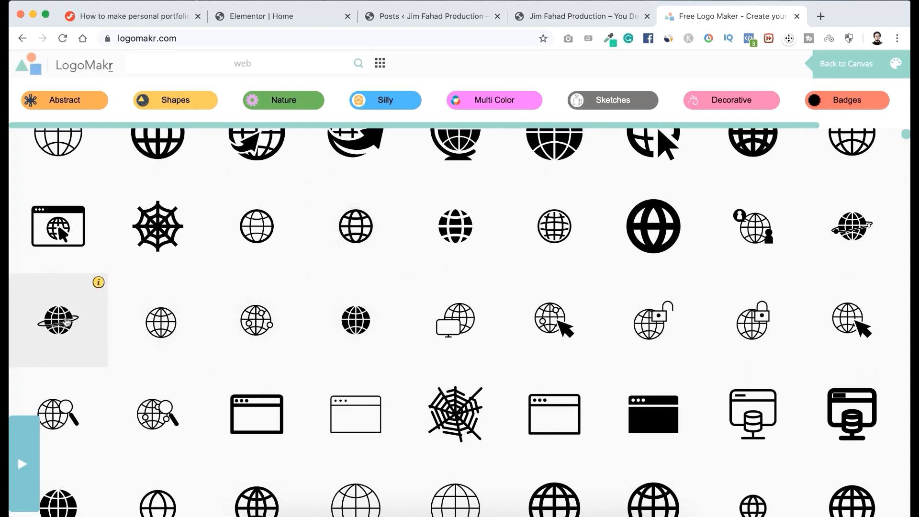
click(67, 322)
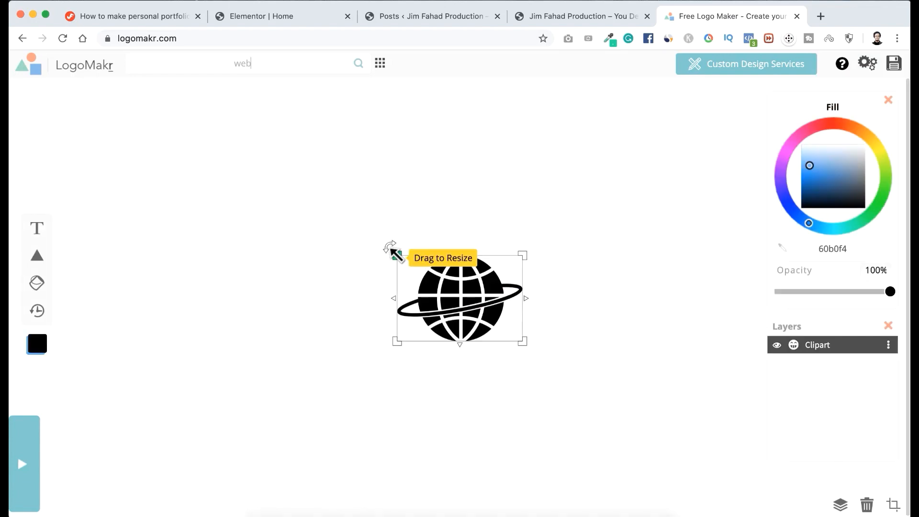
Resize the globe graphic to moderately larger than its inserted size and move it to the left part of the canvas.
drag(392, 249, 252, 243)
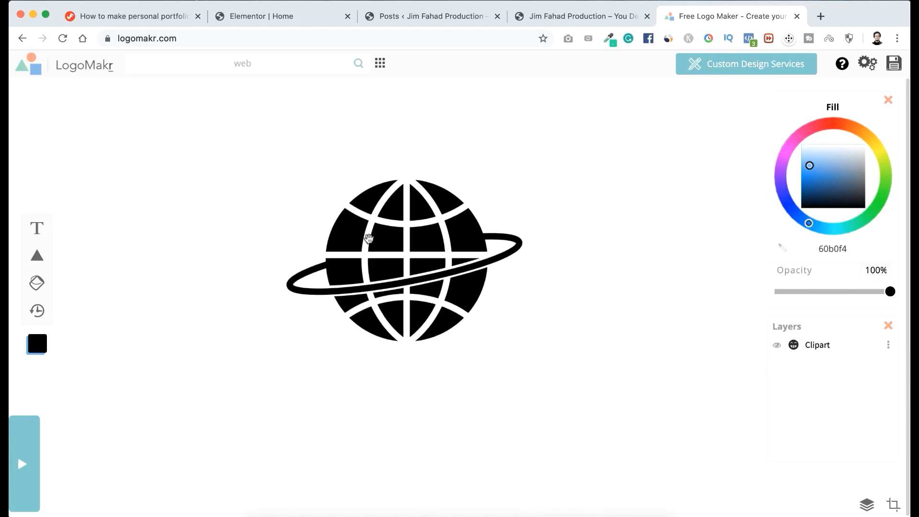
drag(440, 242, 275, 261)
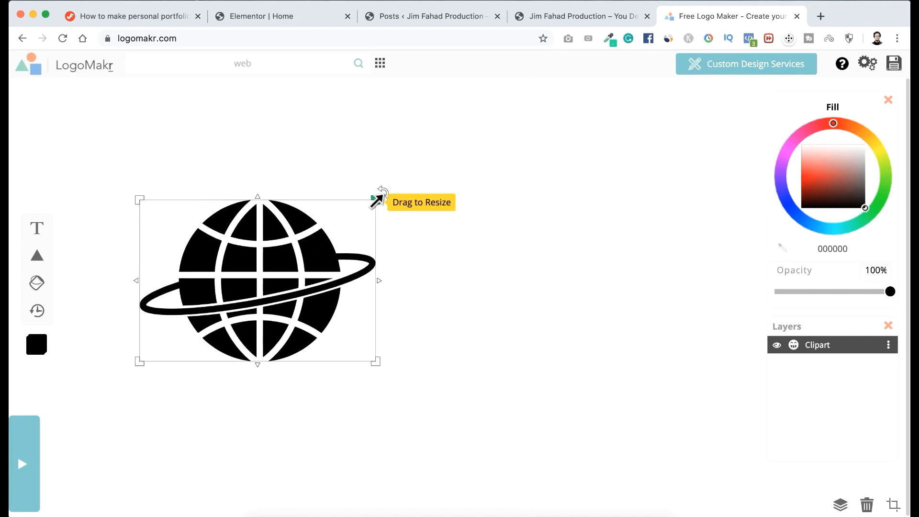
drag(378, 197, 321, 225)
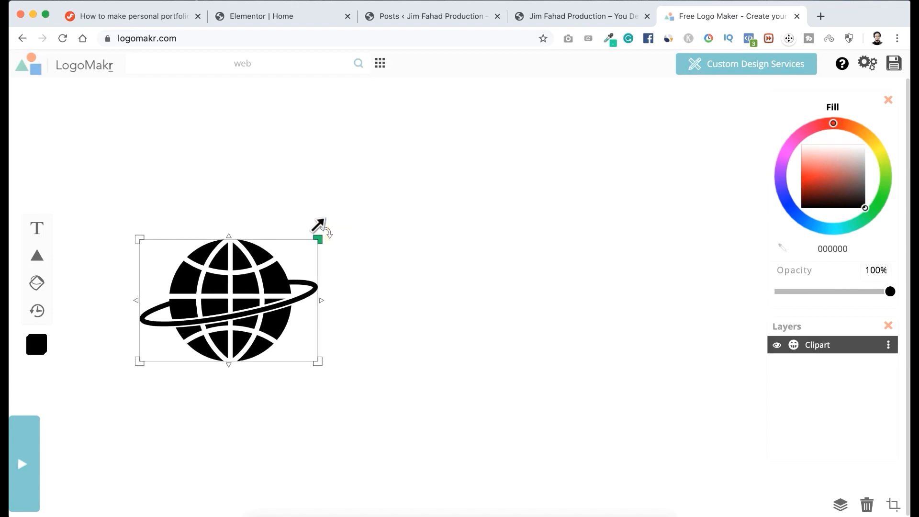
click(348, 277)
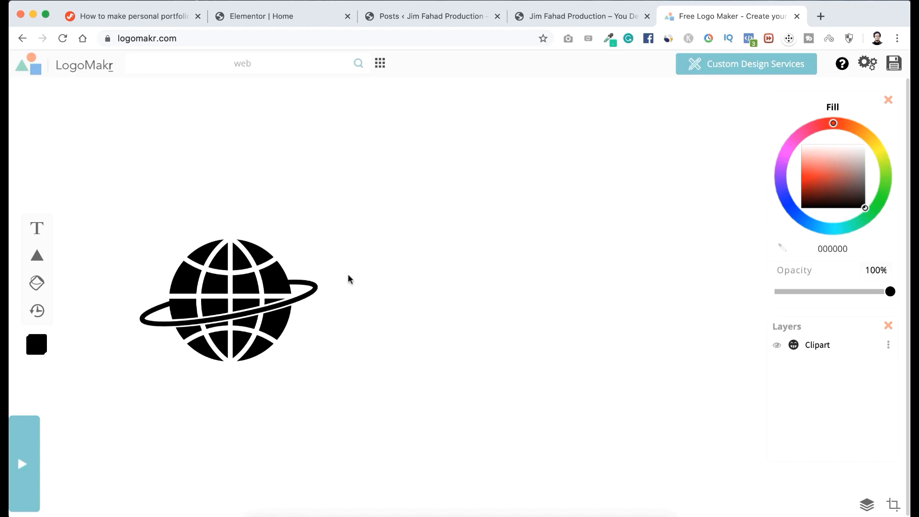
click(257, 262)
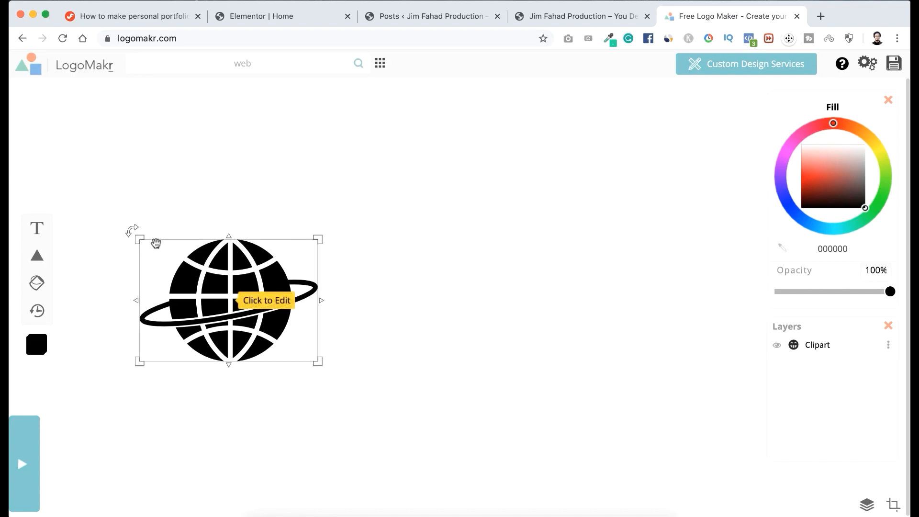
Add a text element reading "JF DIGITAL" beside the globe graphic.
click(37, 229)
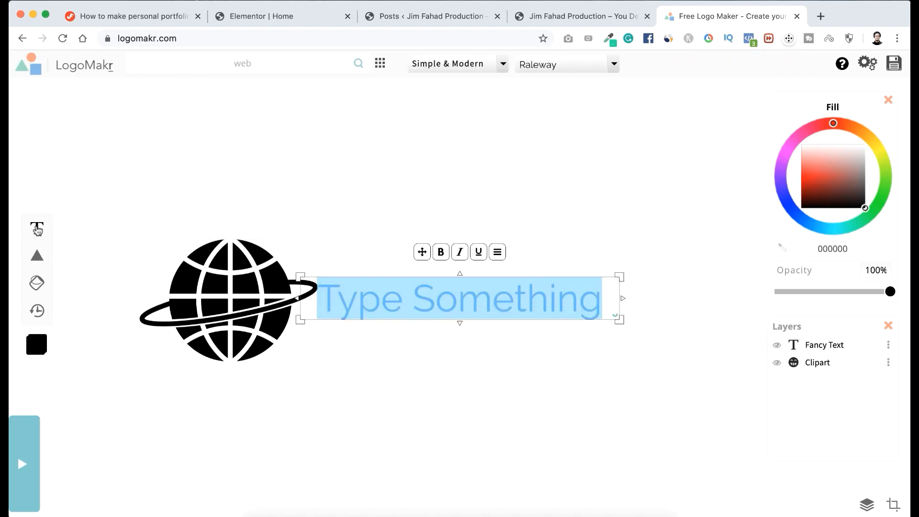
text(JF)
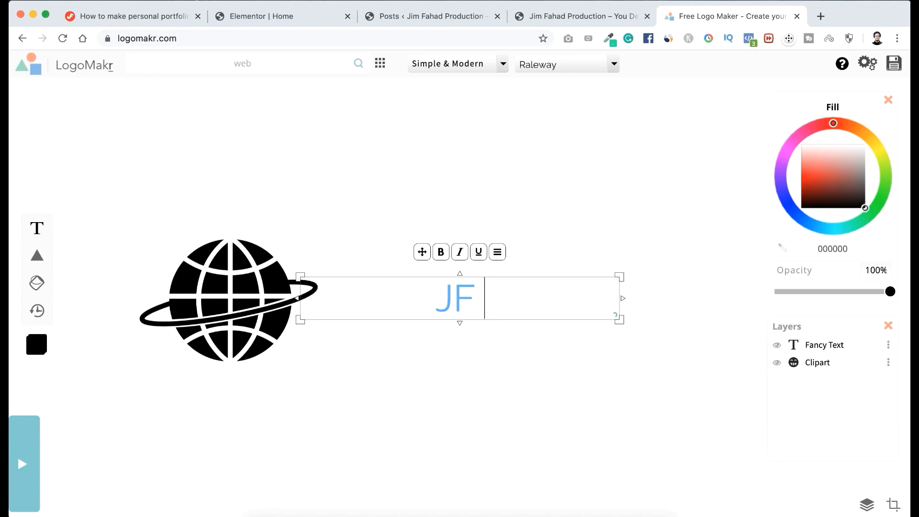
text( DIGITAL)
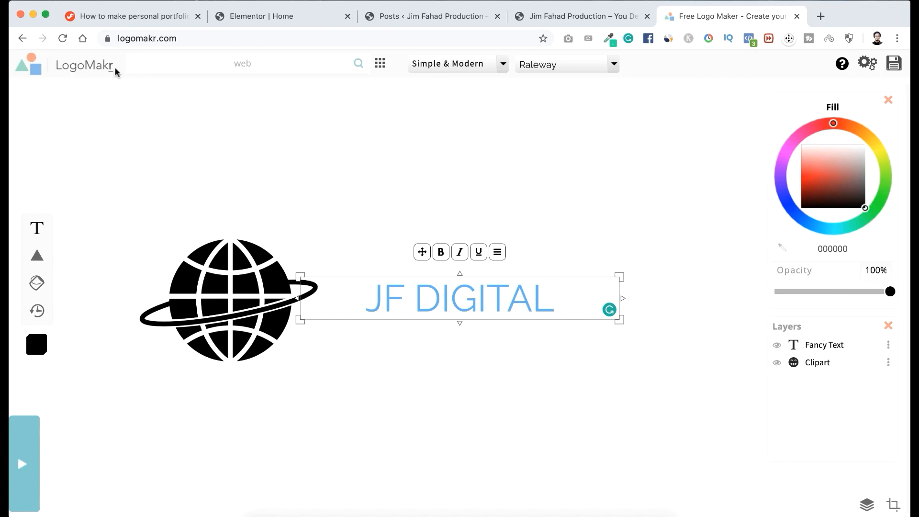
Switch to the live portfolio page and sample the coral colour #FF4D60 from the ULAB University icon in the Experience section.
click(558, 16)
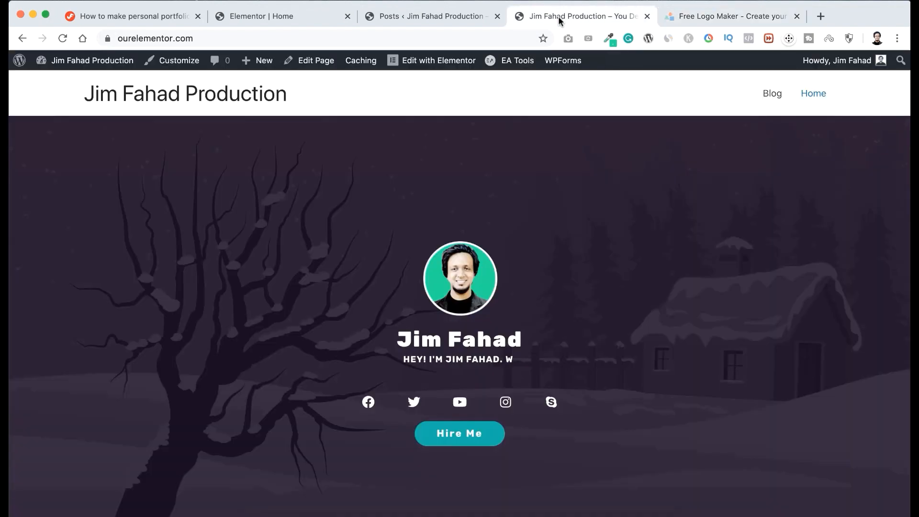
scroll(496, 243, down, 10)
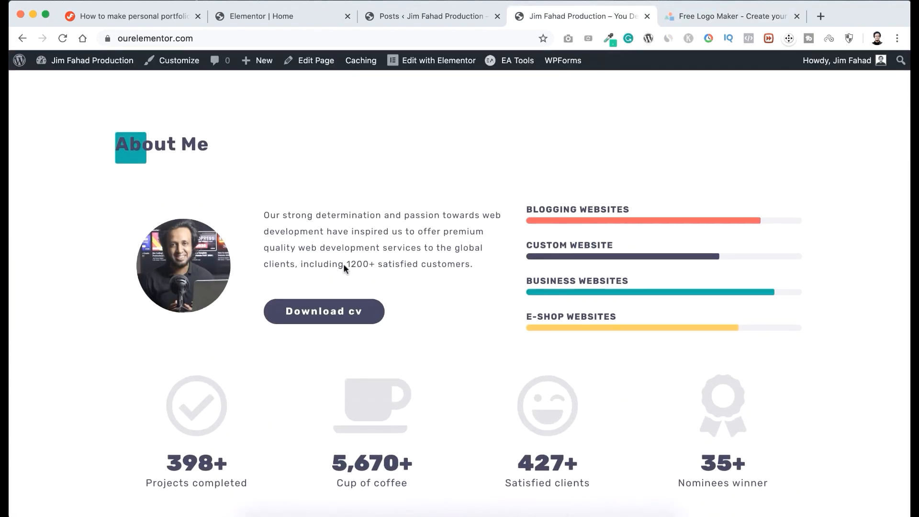
scroll(342, 266, down, 10)
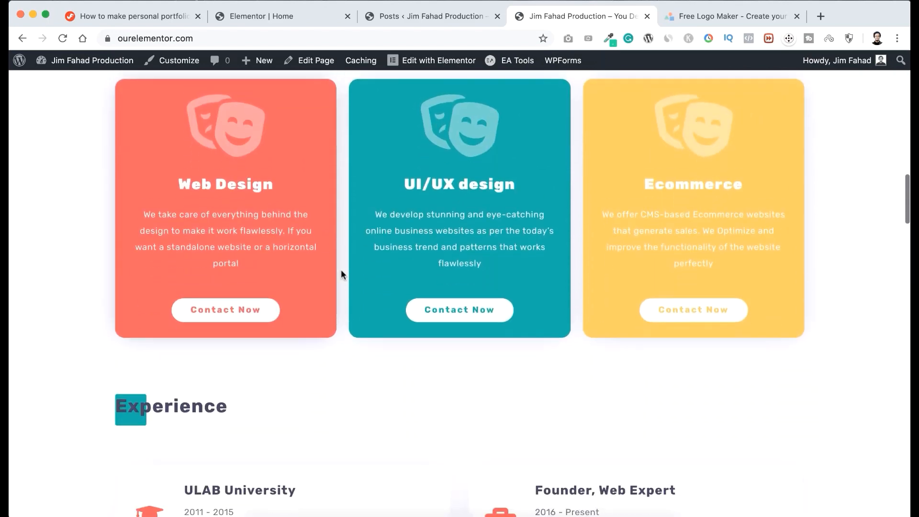
scroll(341, 269, up, 1)
scroll(341, 269, down, 4)
scroll(341, 269, up, 3)
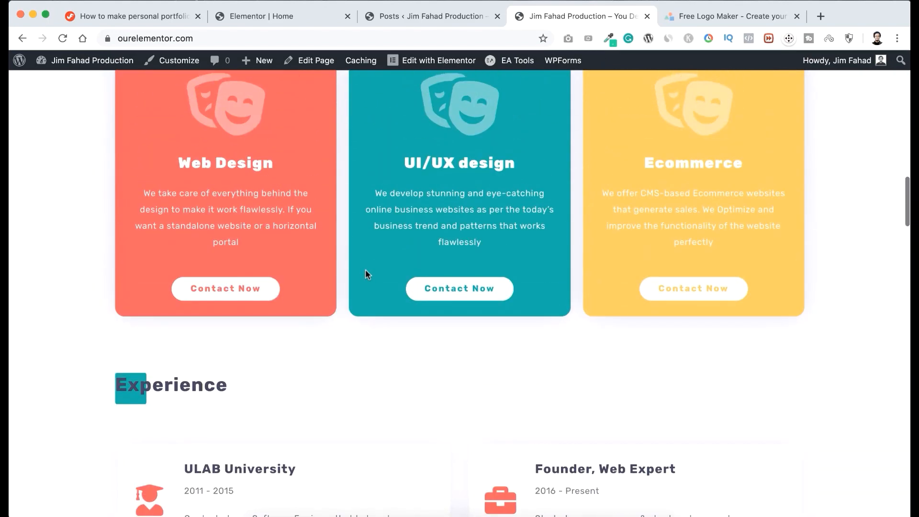
scroll(375, 275, down, 3)
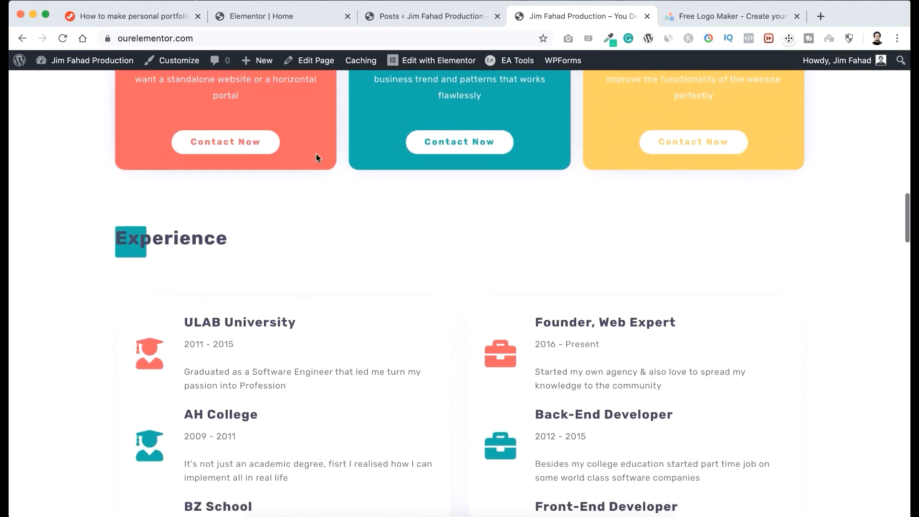
scroll(324, 166, down, 3)
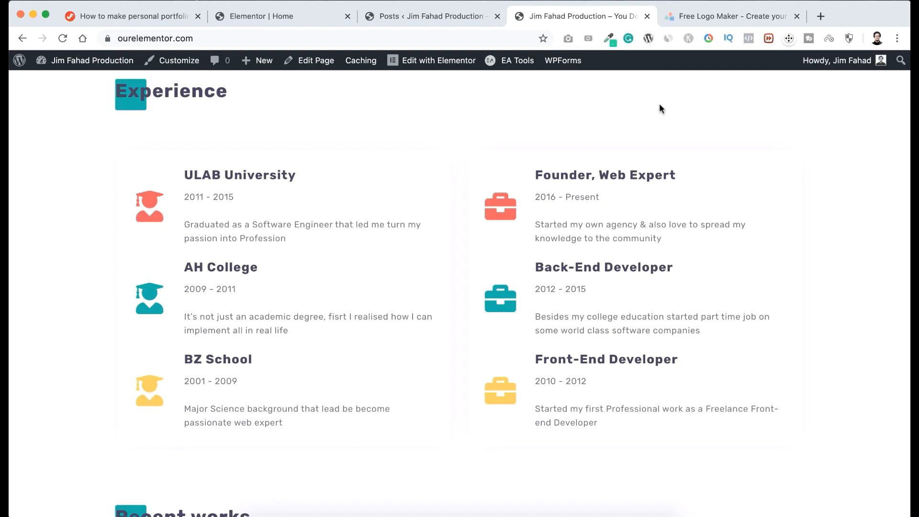
click(609, 38)
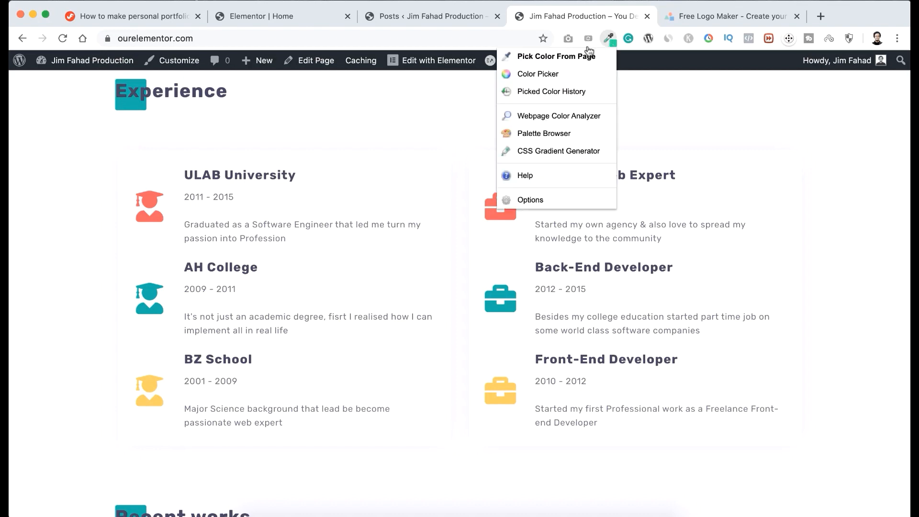
click(557, 57)
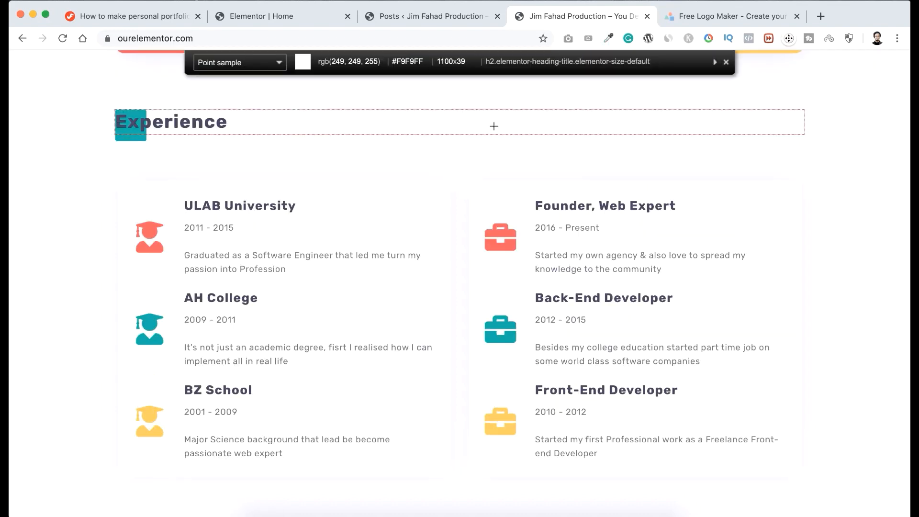
click(150, 231)
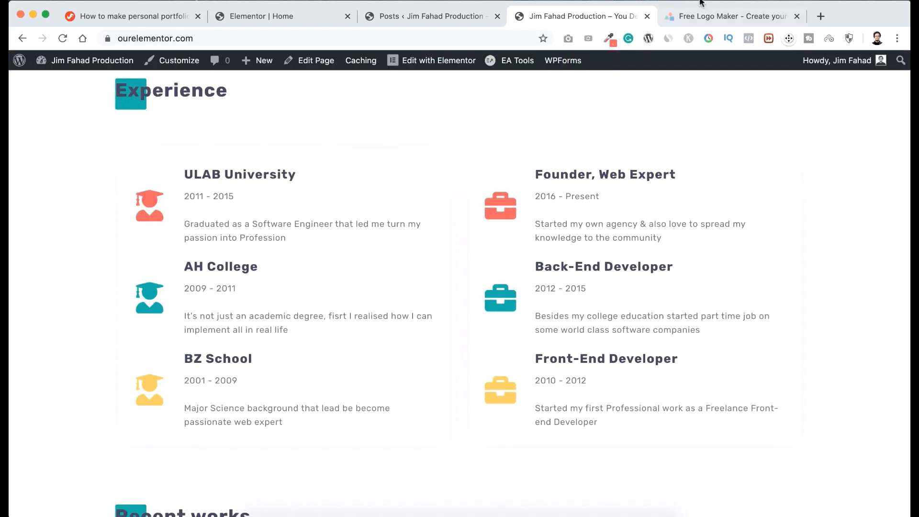
Switch back to LogoMakr and set the globe graphic's fill colour to FF4D60.
click(700, 15)
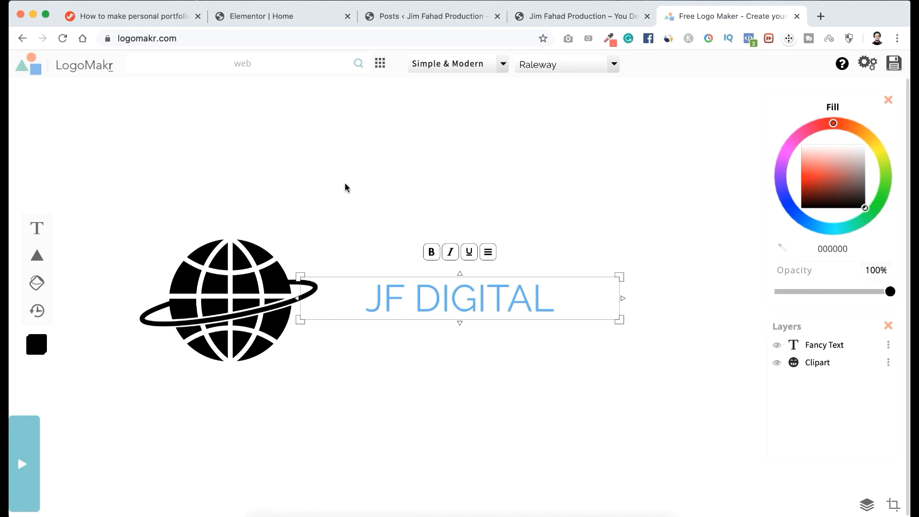
click(238, 306)
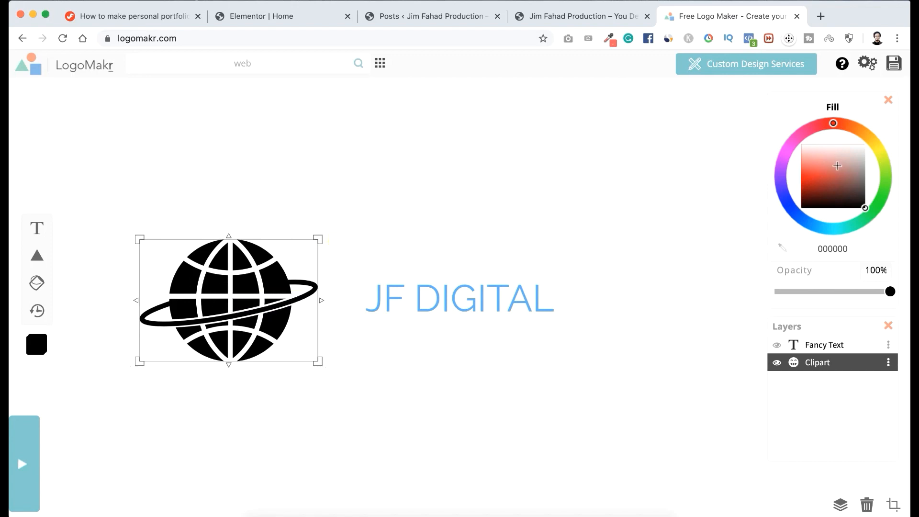
mouse_move(818, 130)
mouse_down()
mouse_move(782, 164)
mouse_move(846, 123)
mouse_move(880, 203)
mouse_move(883, 154)
mouse_up()
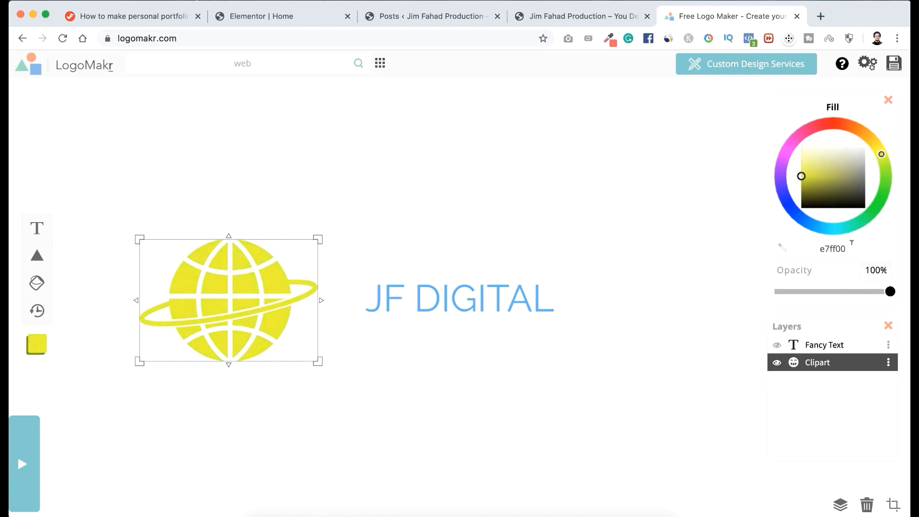
double_click(831, 248)
key(super+v)
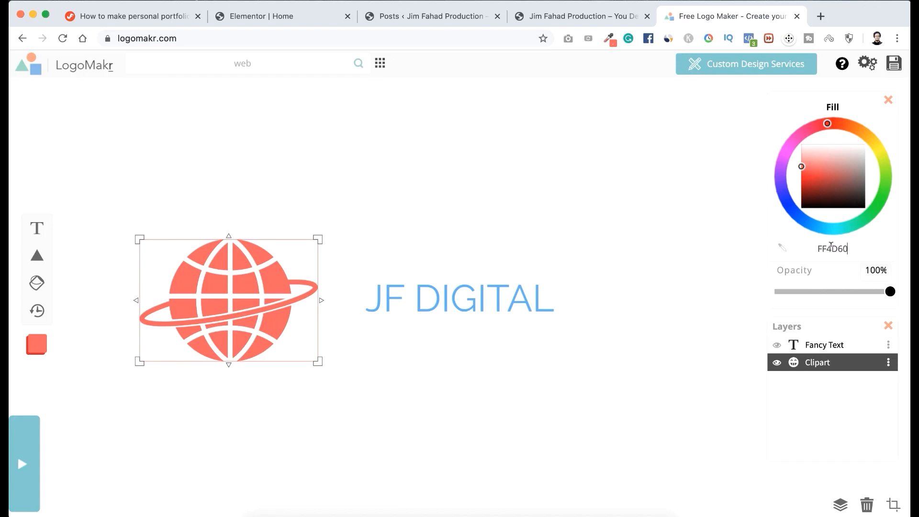
Switch to the live portfolio page and sample the teal colour #00BFA6 from the AH College icon in the Experience section.
click(589, 15)
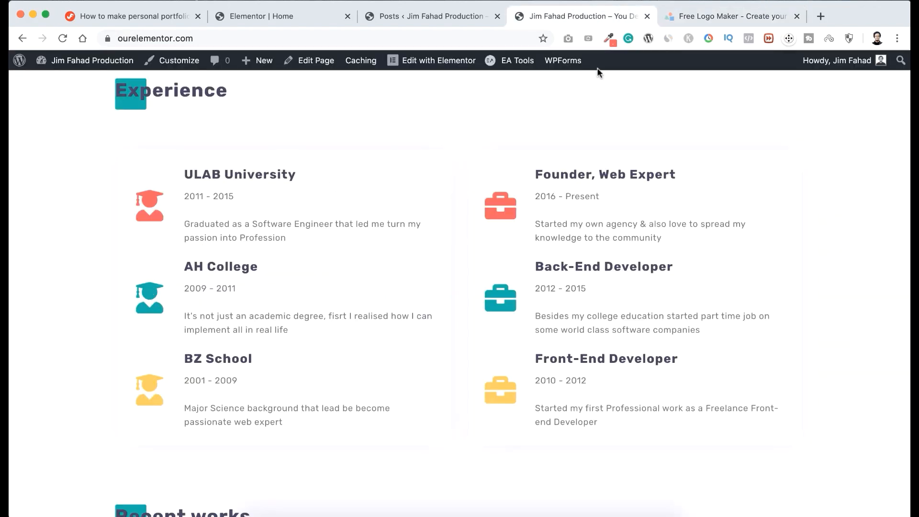
click(609, 39)
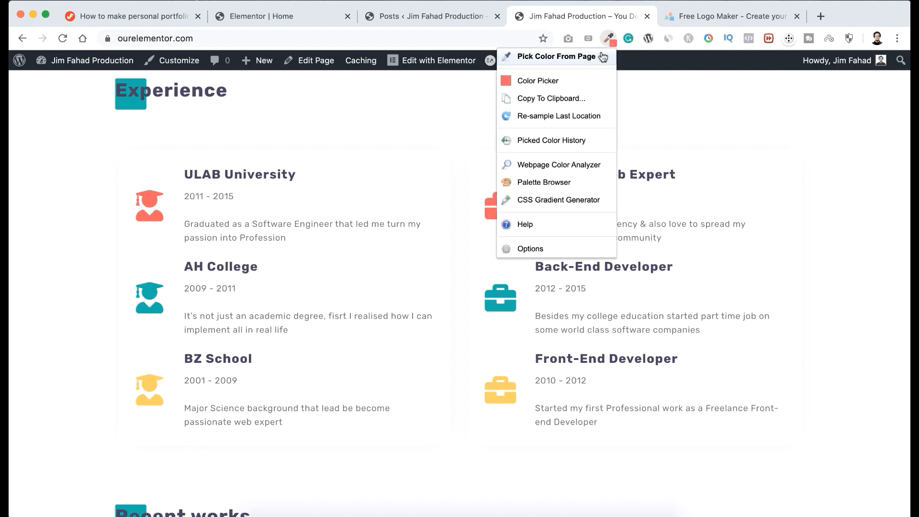
click(585, 60)
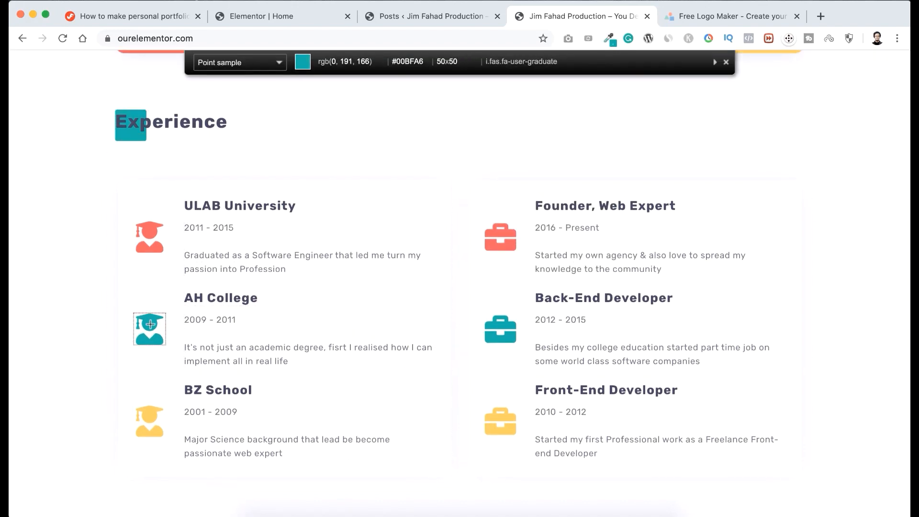
click(150, 324)
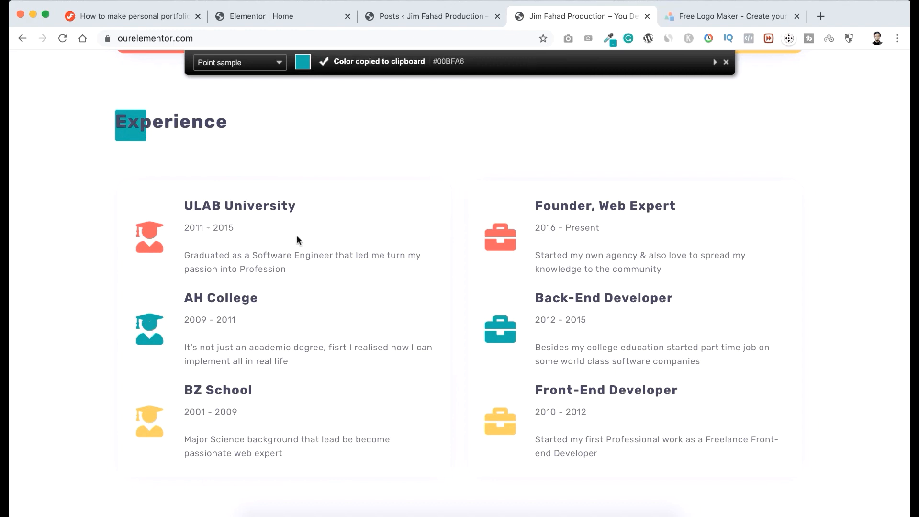
Switch back to LogoMakr and set the fill colour of the JF DIGITAL text to 00BFA6.
click(720, 16)
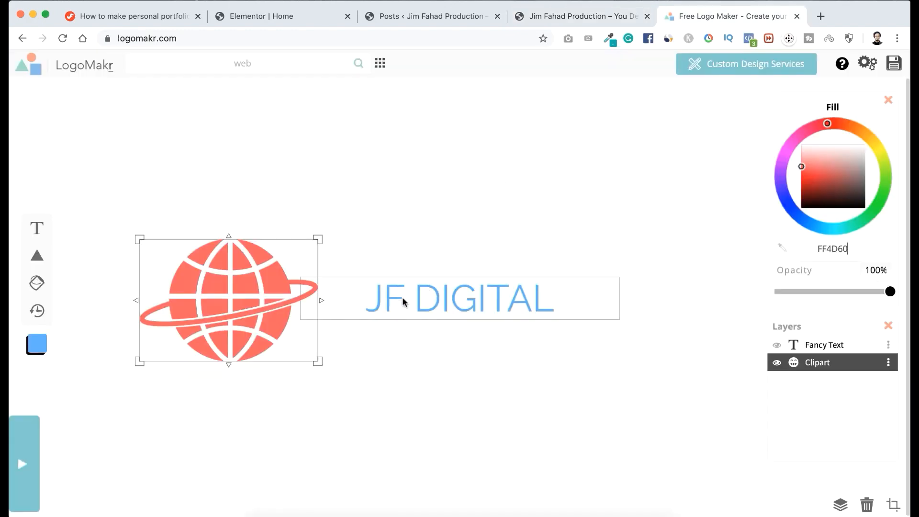
click(435, 298)
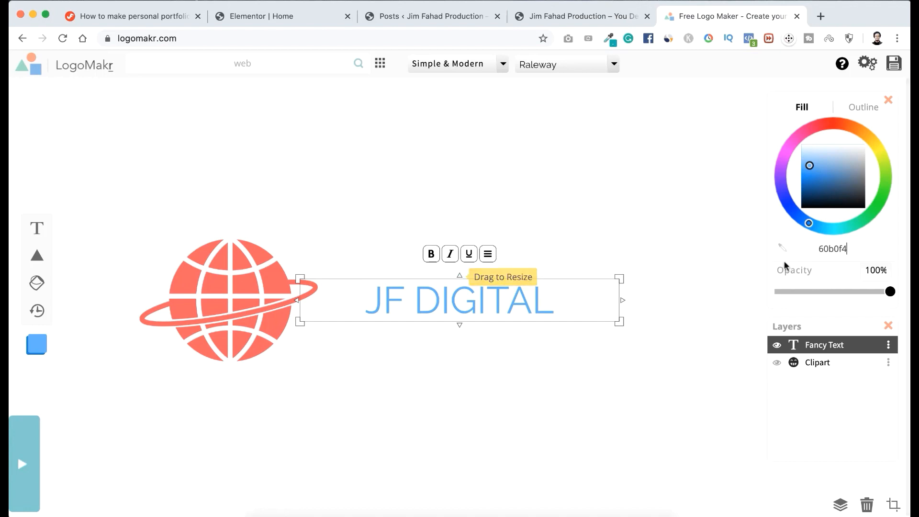
double_click(832, 248)
key(super+v)
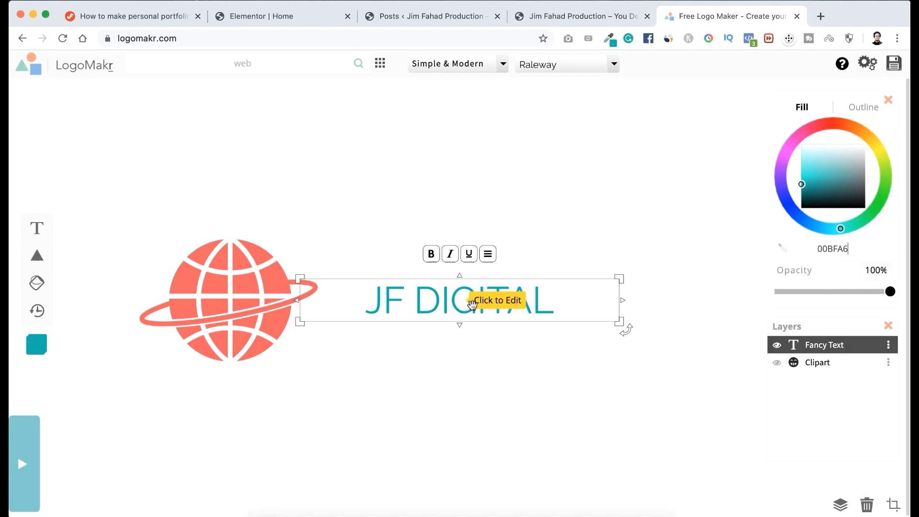
Make the JF DIGITAL text bold, trying italic and underline as well and turning both off again.
click(433, 258)
click(455, 258)
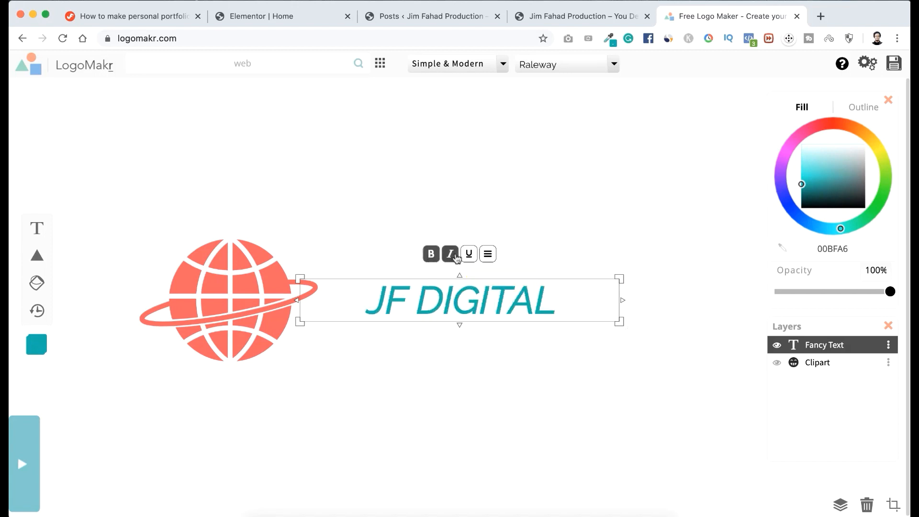
click(471, 258)
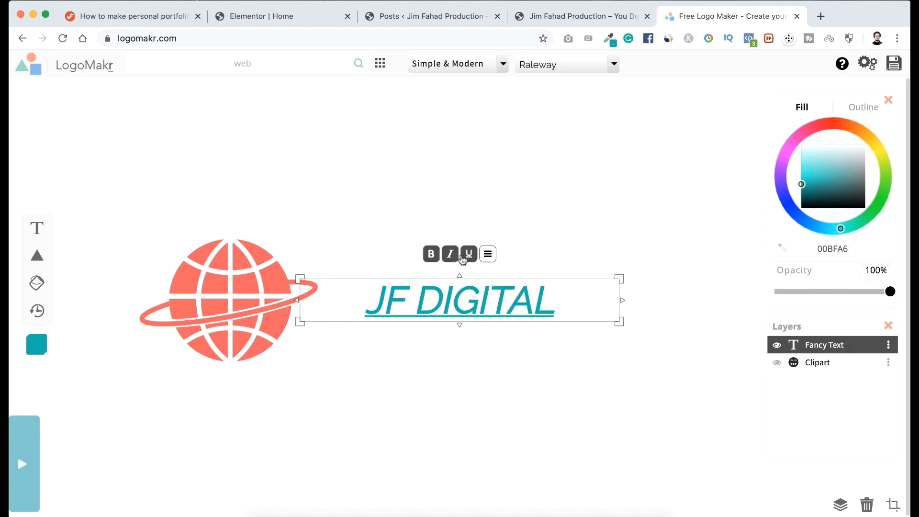
click(468, 259)
click(451, 254)
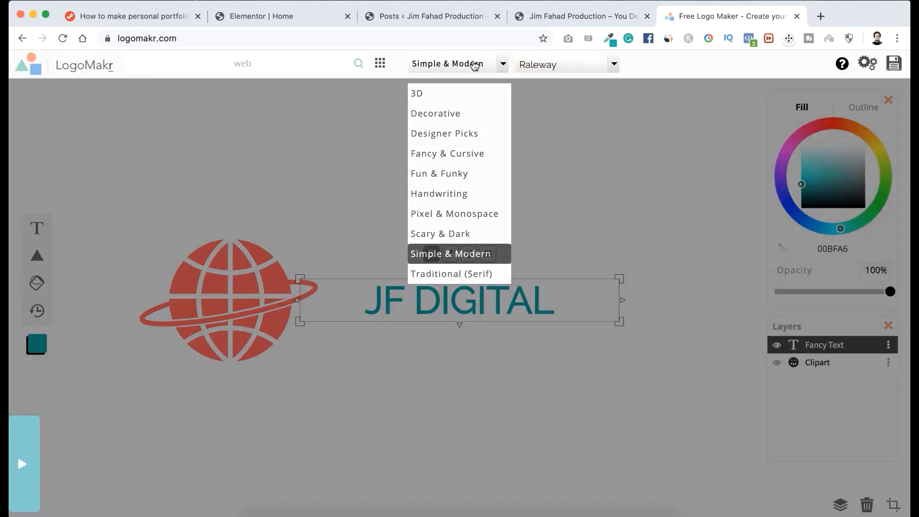
Keep the Simple & Modern font category and set the JF DIGITAL text's font family to Oswald.
click(470, 65)
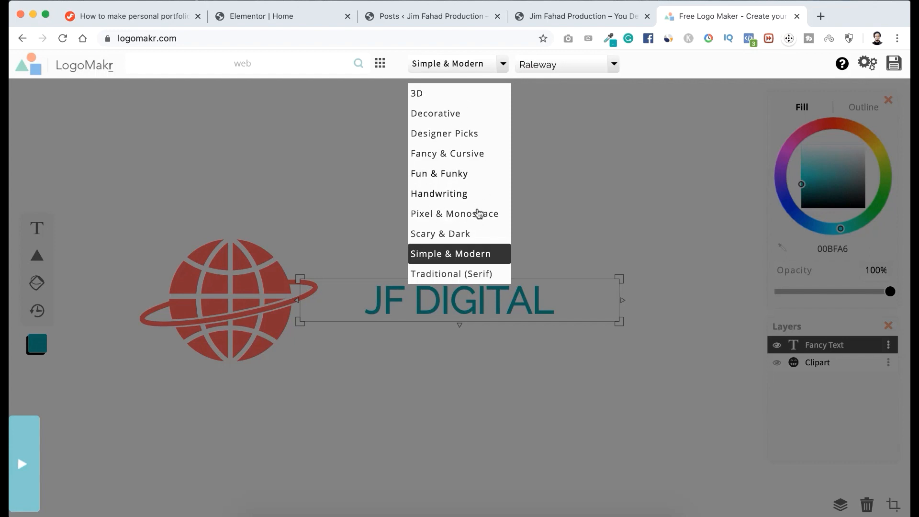
click(454, 254)
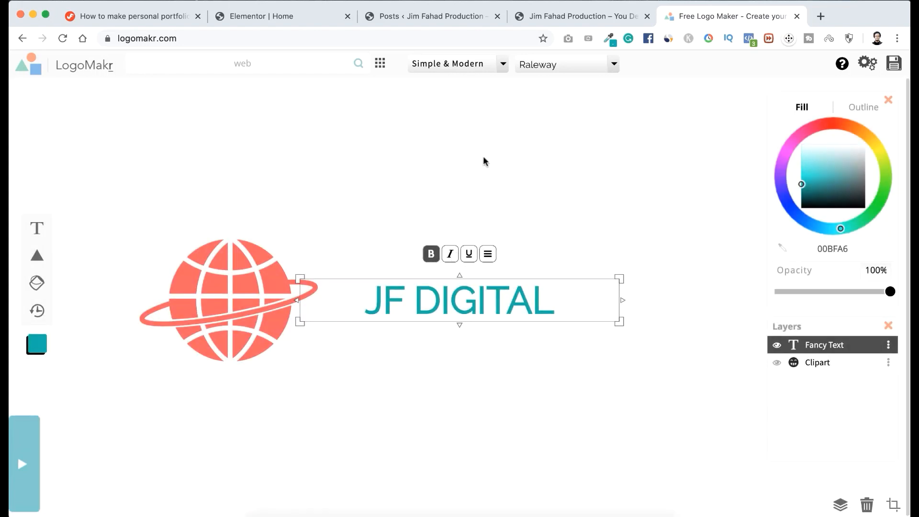
click(585, 69)
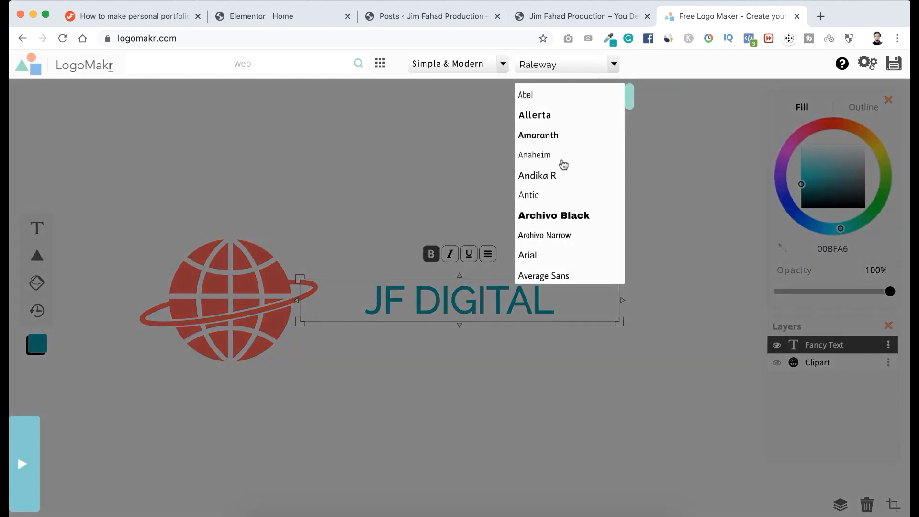
scroll(563, 164, down, 10)
scroll(563, 164, down, 10)
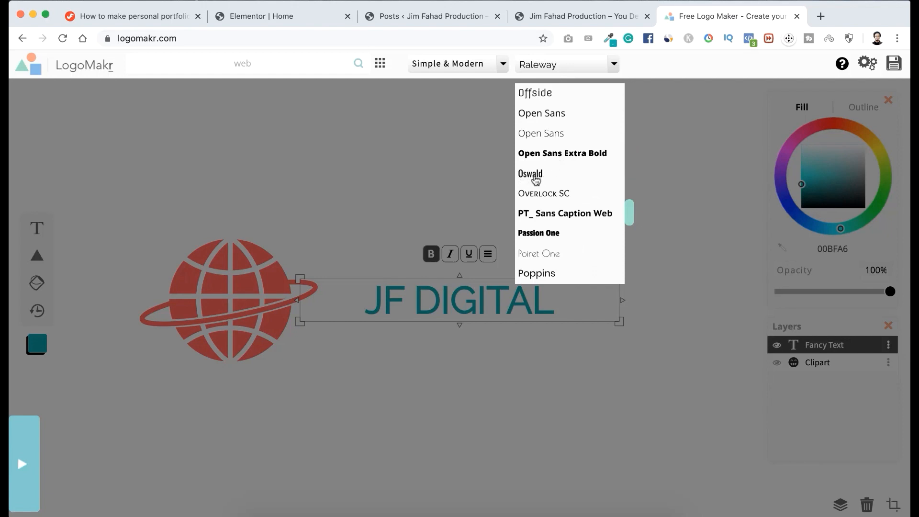
click(523, 178)
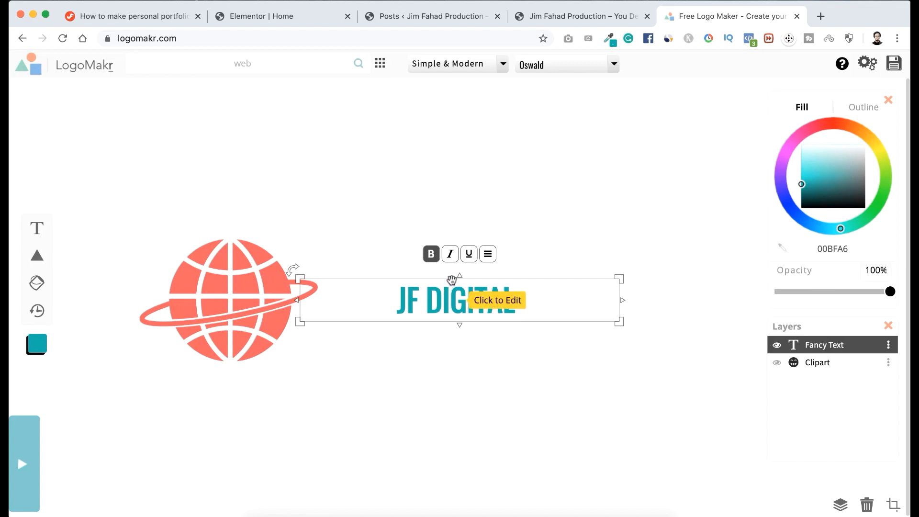
Align the JF DIGITAL text to the left within its text box.
click(488, 255)
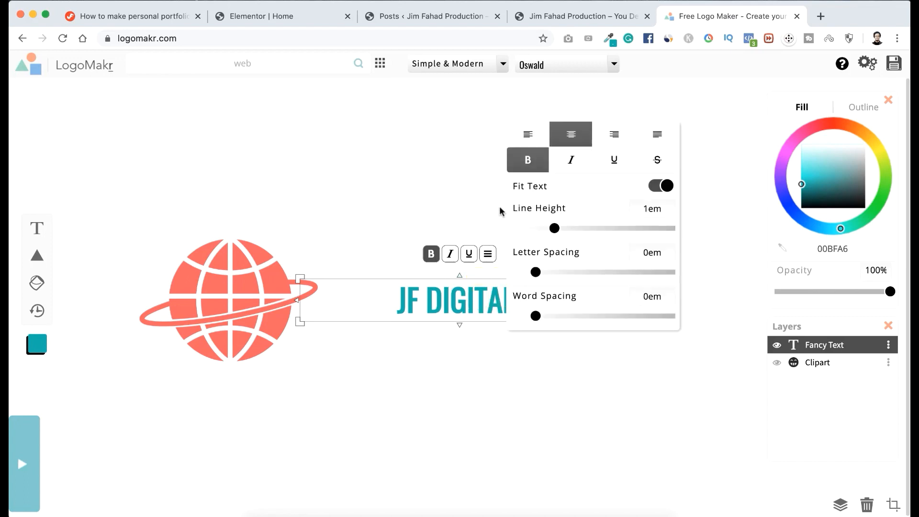
click(528, 132)
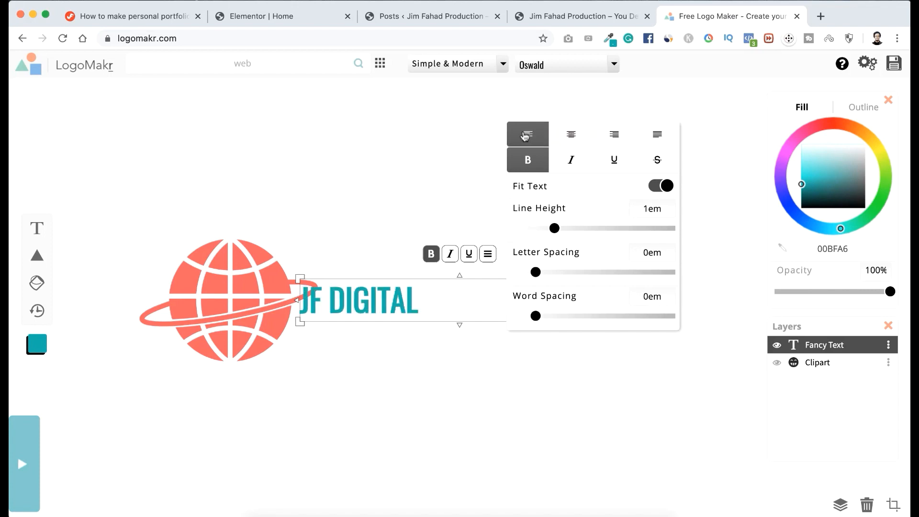
click(439, 209)
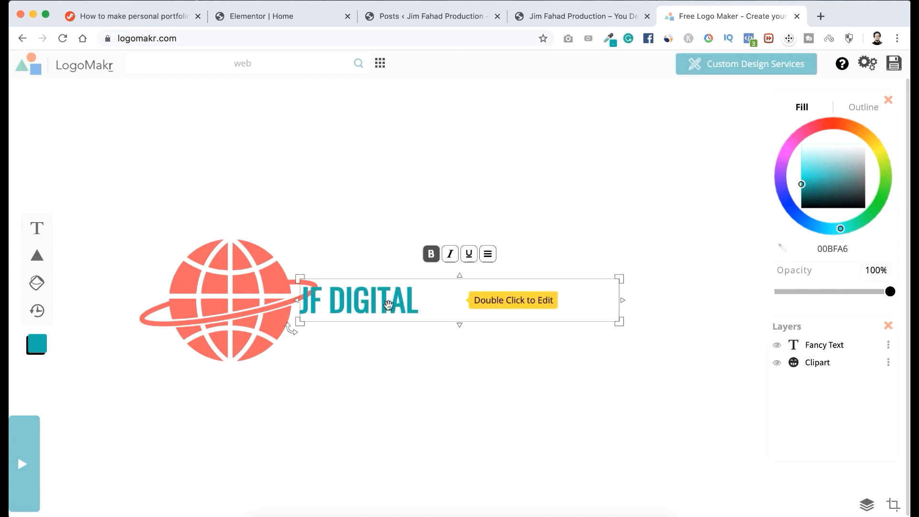
Enlarge the JF DIGITAL text to nearly the globe's height and place it directly beside the globe, vertically centred on it.
click(468, 300)
drag(618, 300, 695, 419)
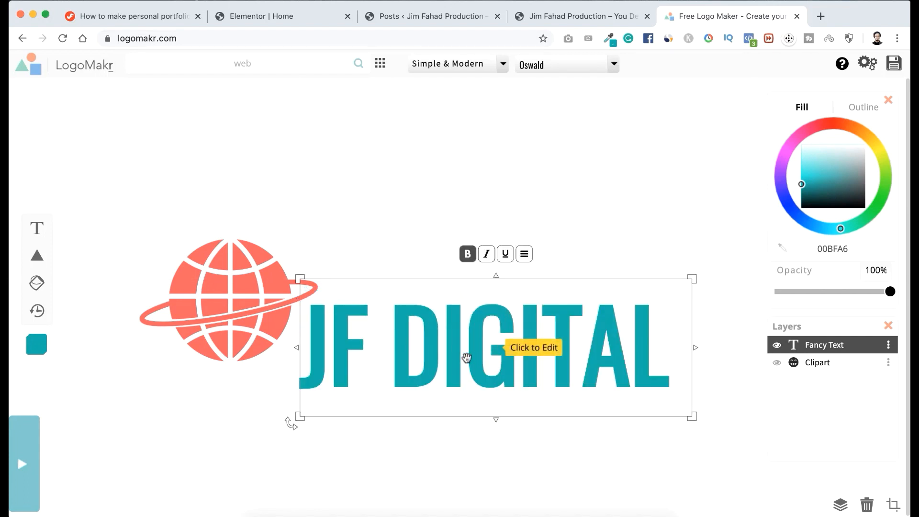
drag(451, 355, 472, 309)
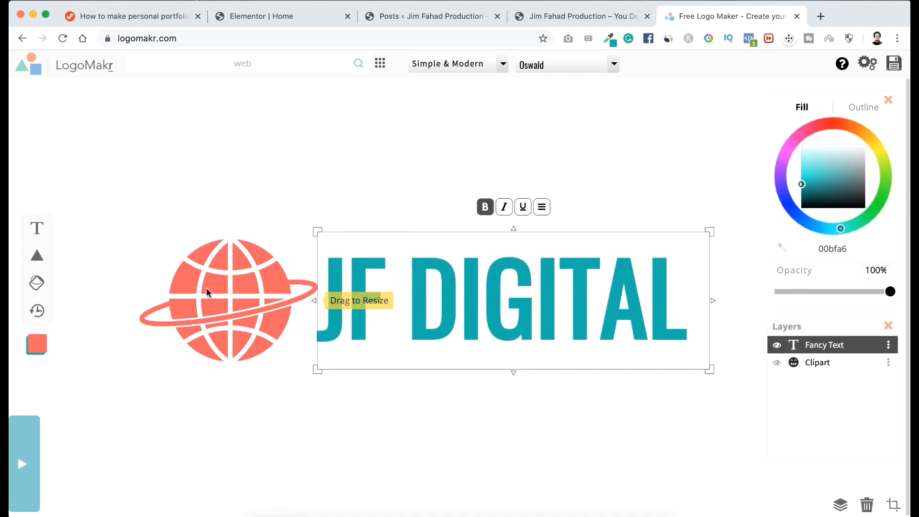
click(265, 171)
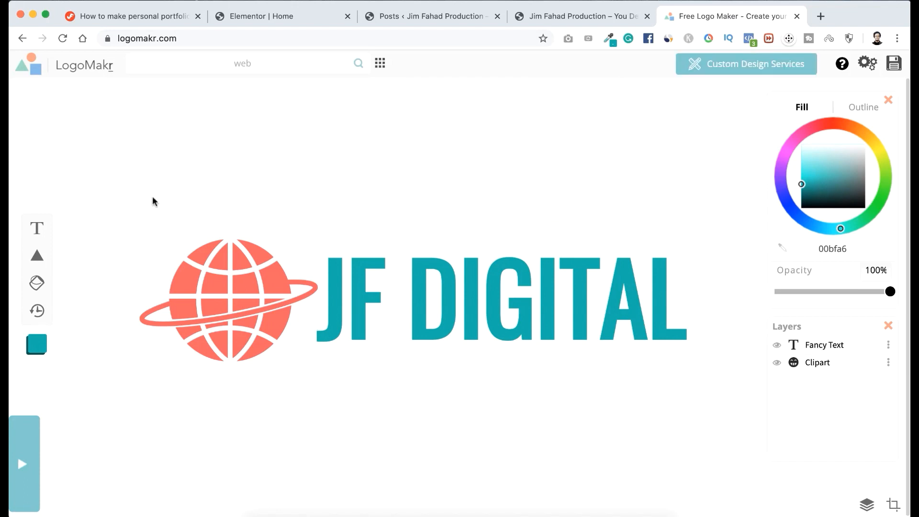
Select the globe and the text together and scale them up to about 1087 × 262 px.
drag(152, 197, 708, 367)
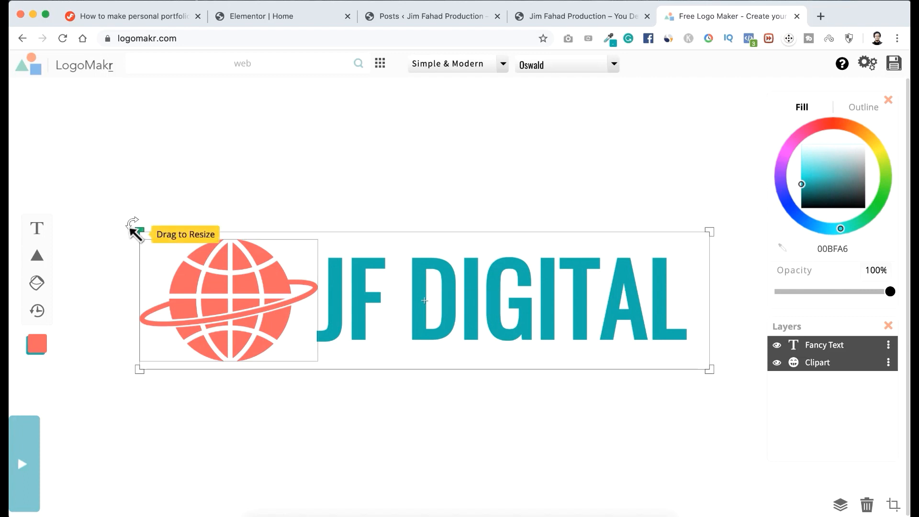
drag(133, 225, 96, 197)
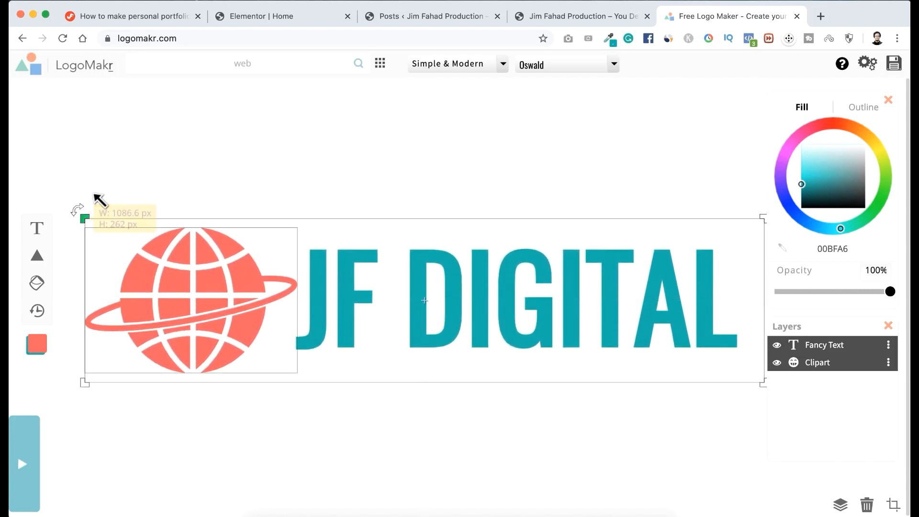
click(379, 135)
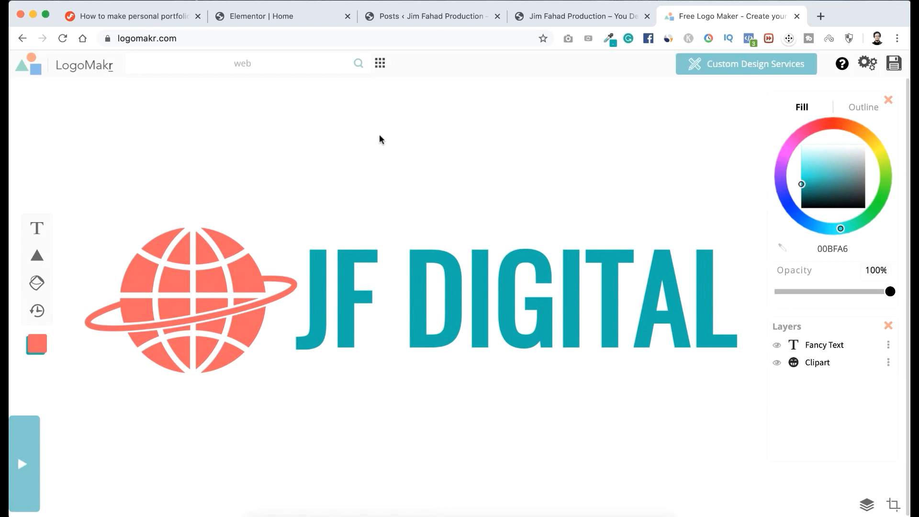
click(531, 300)
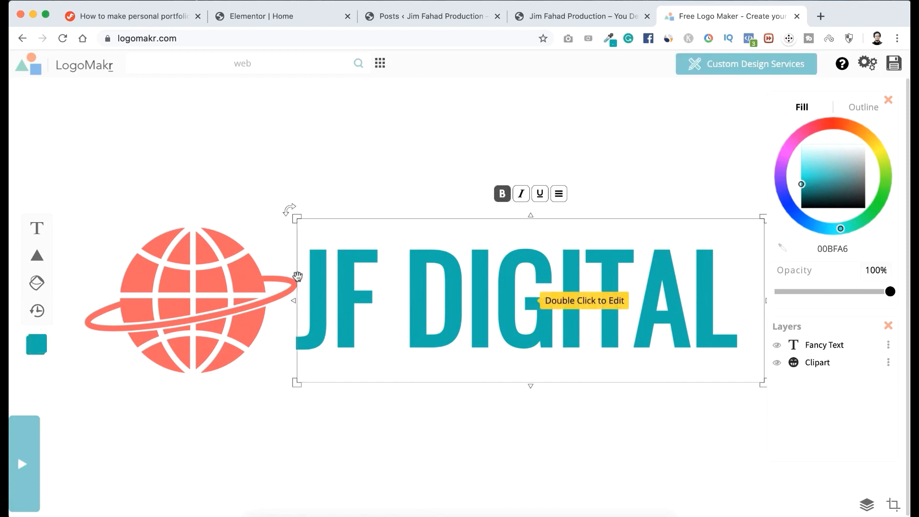
click(245, 294)
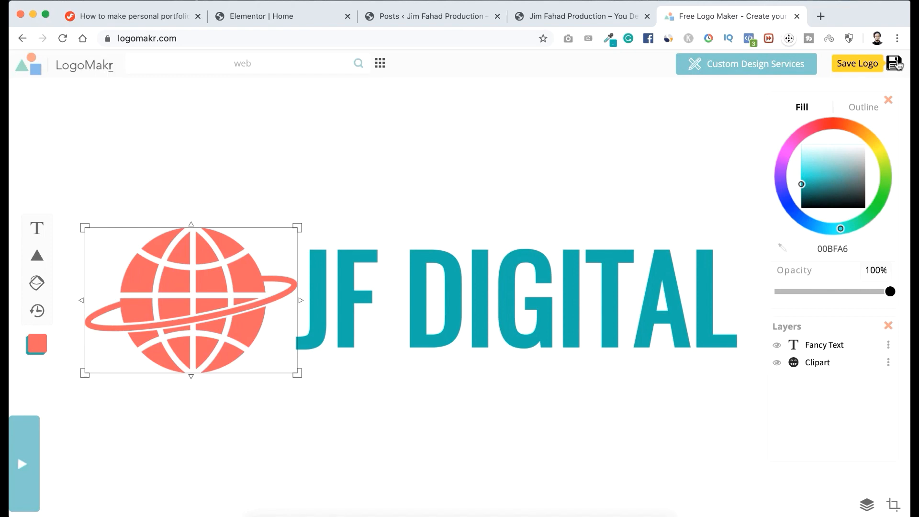
Save the logo, download the free low-resolution file, and show the downloaded PNG in Finder.
click(895, 63)
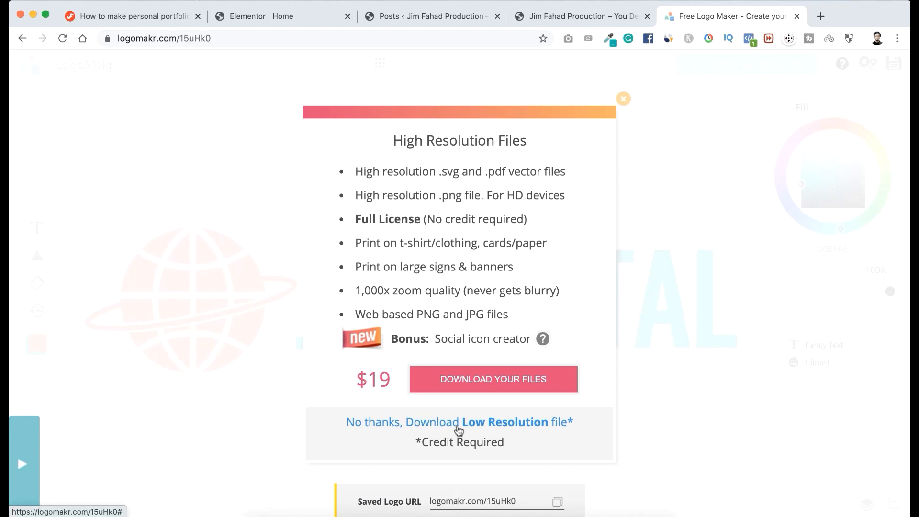
click(471, 422)
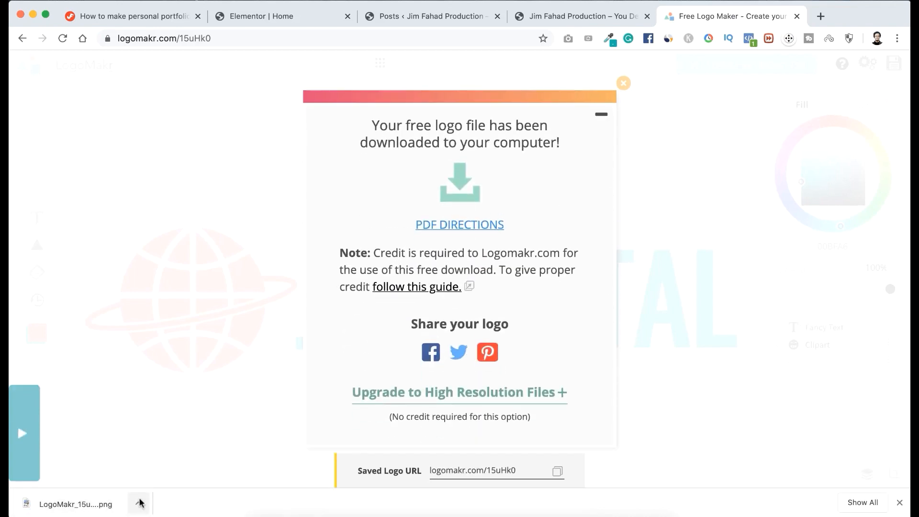
click(139, 502)
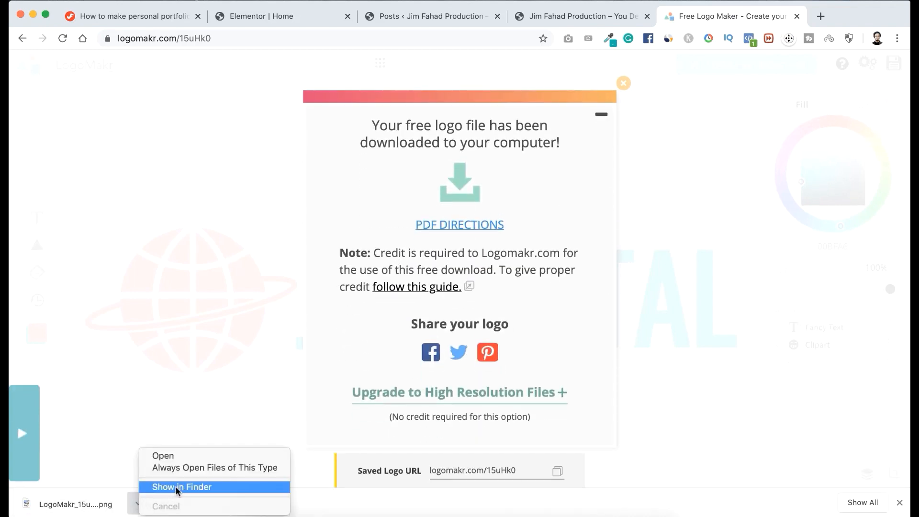
click(181, 488)
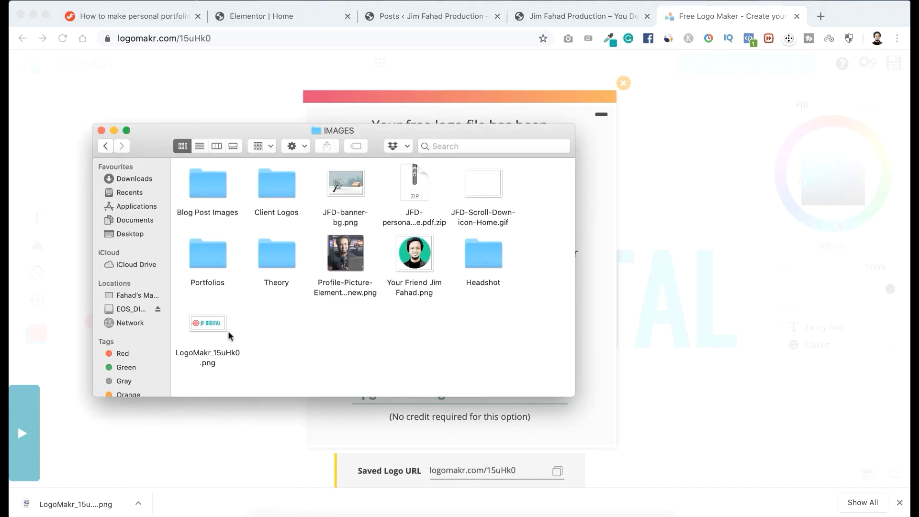
Switch to the live portfolio page and open the Site Identity settings of the header in the theme customizer.
click(573, 14)
scroll(372, 144, down, 5)
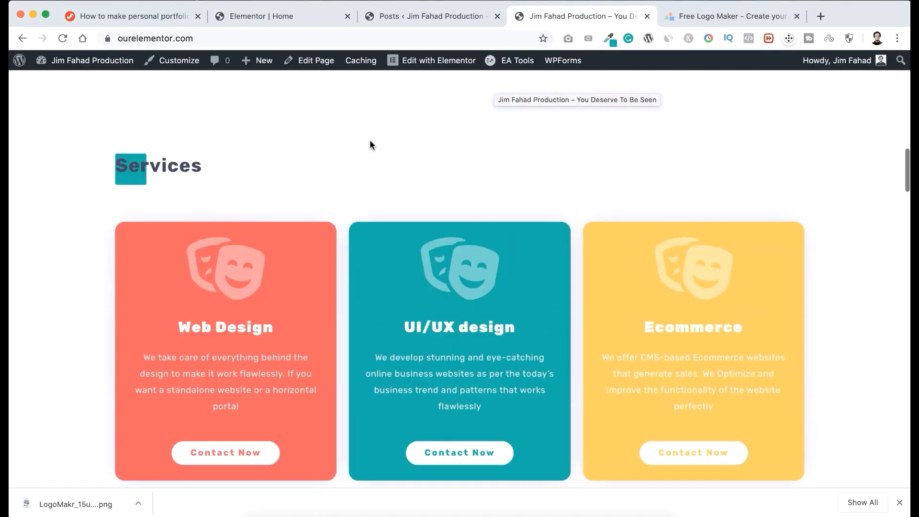
scroll(370, 145, up, 15)
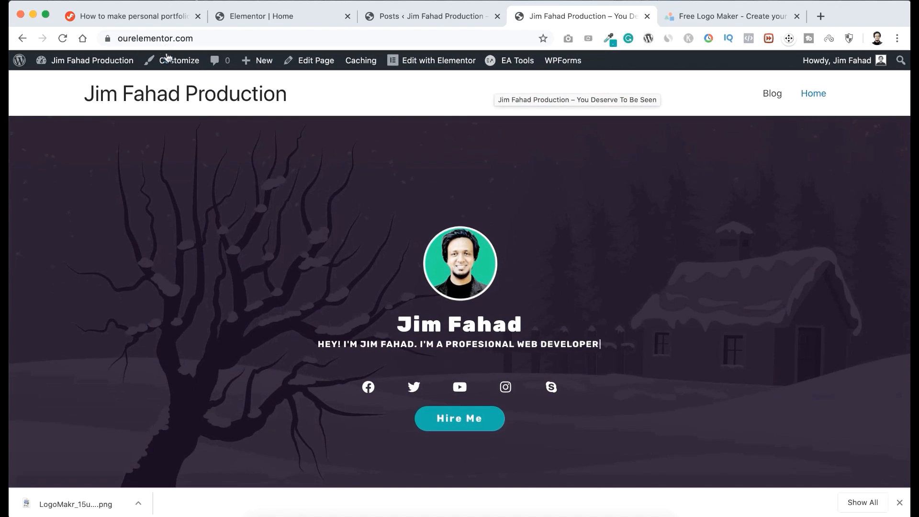
click(170, 60)
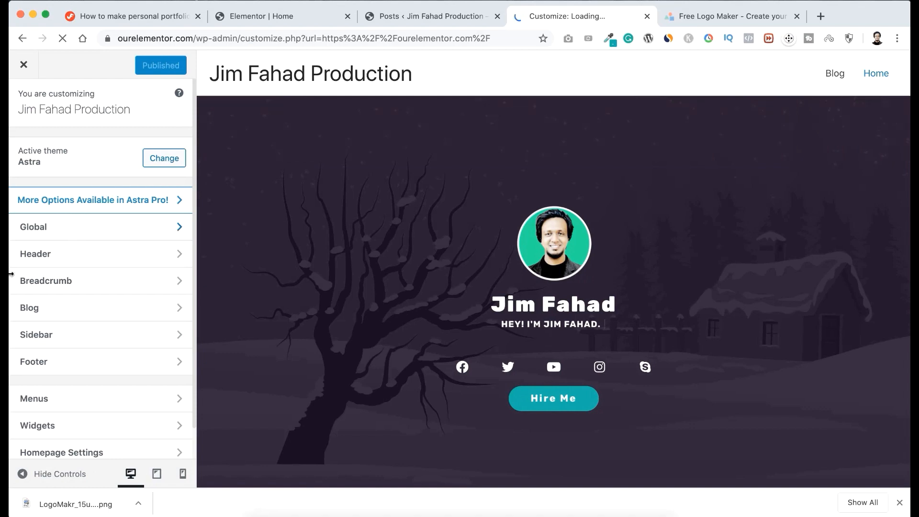
click(75, 254)
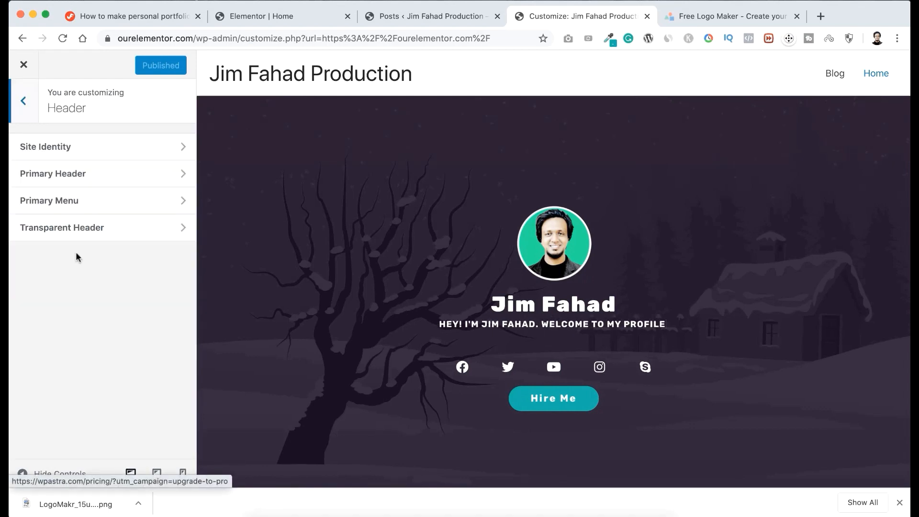
click(111, 148)
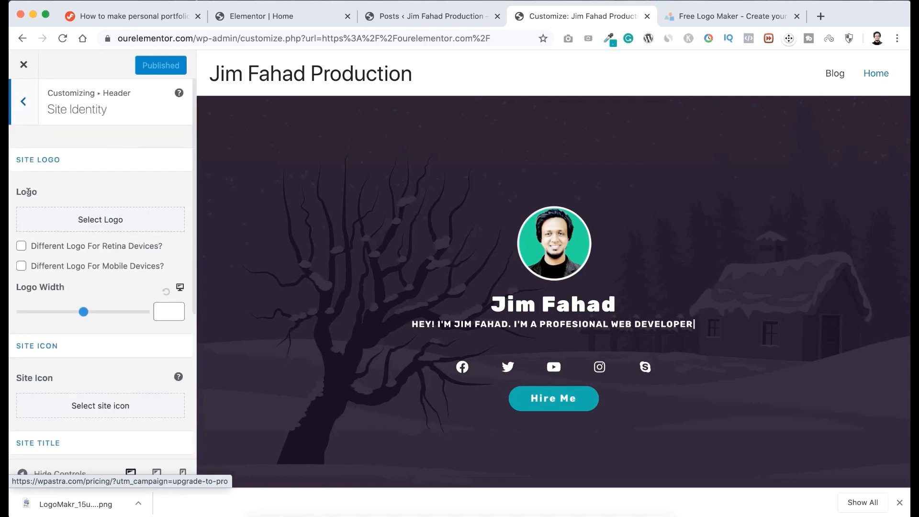
Upload LogoMakr_15uHk0.png from the IMAGES folder and select it as the site logo.
click(103, 222)
click(74, 113)
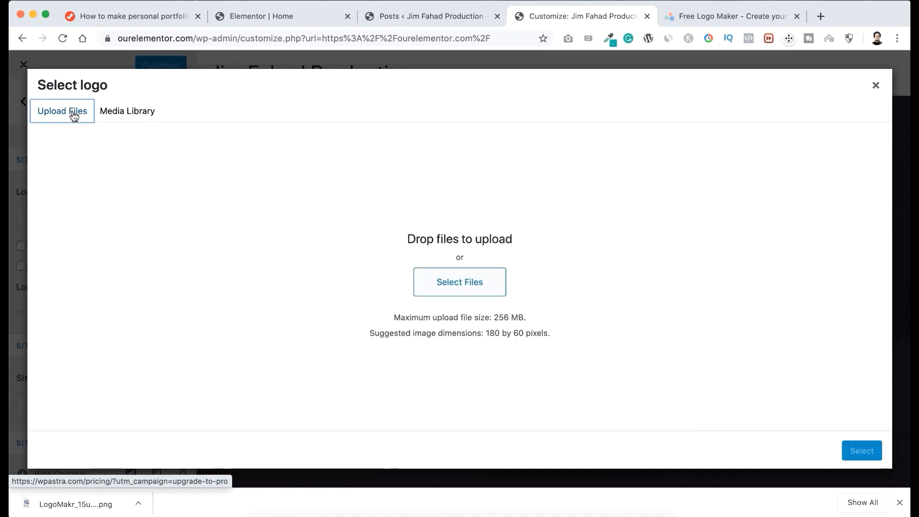
click(426, 284)
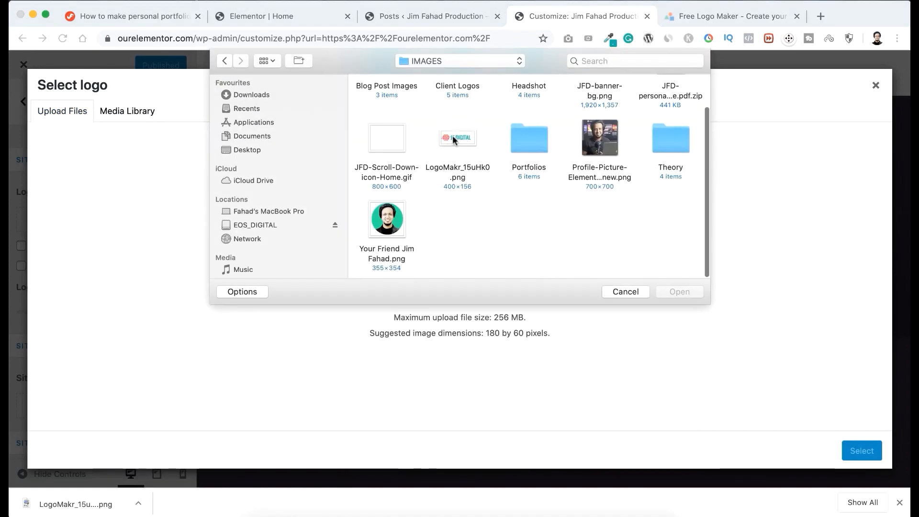
click(454, 140)
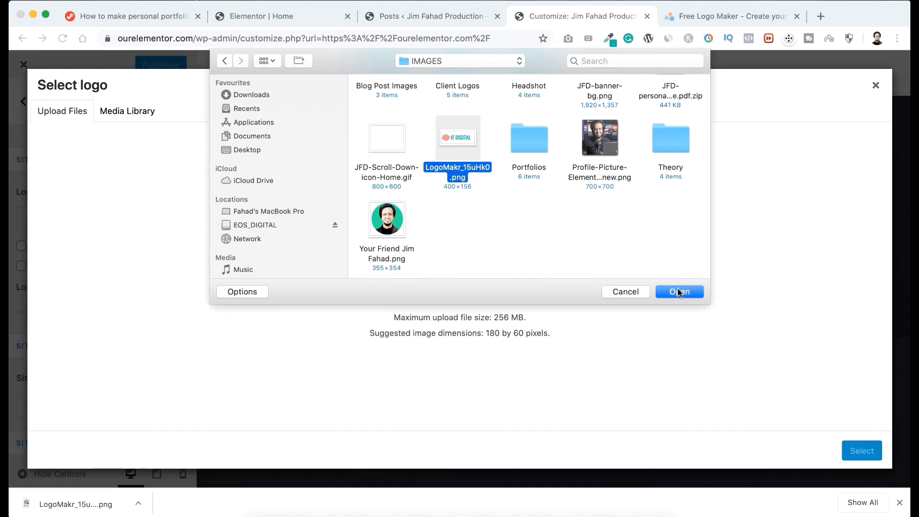
click(679, 292)
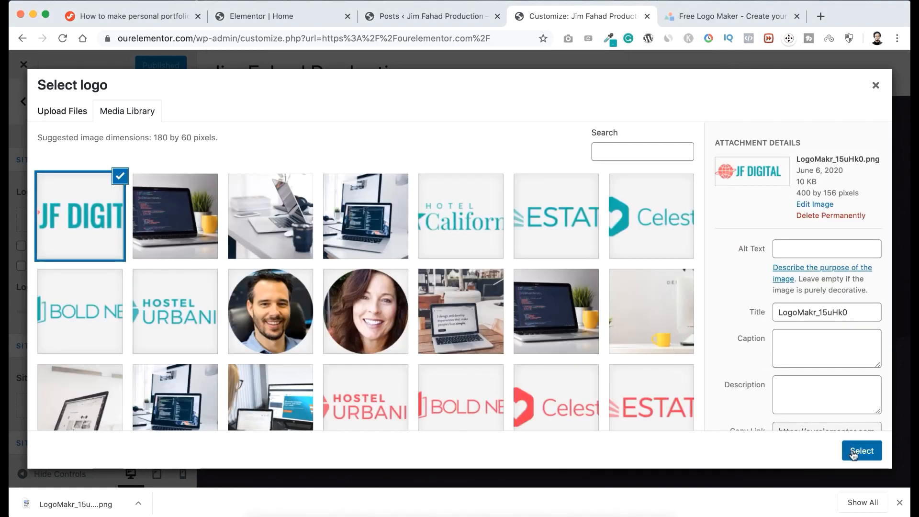
click(861, 450)
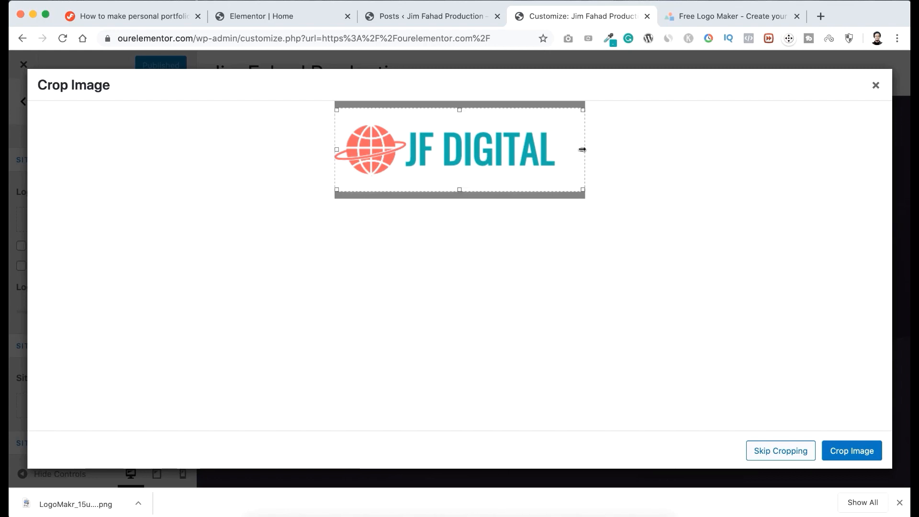
Crop the logo image tightly around the globe and the JF DIGITAL text, removing the surrounding white margins.
drag(582, 149, 555, 149)
drag(446, 110, 445, 176)
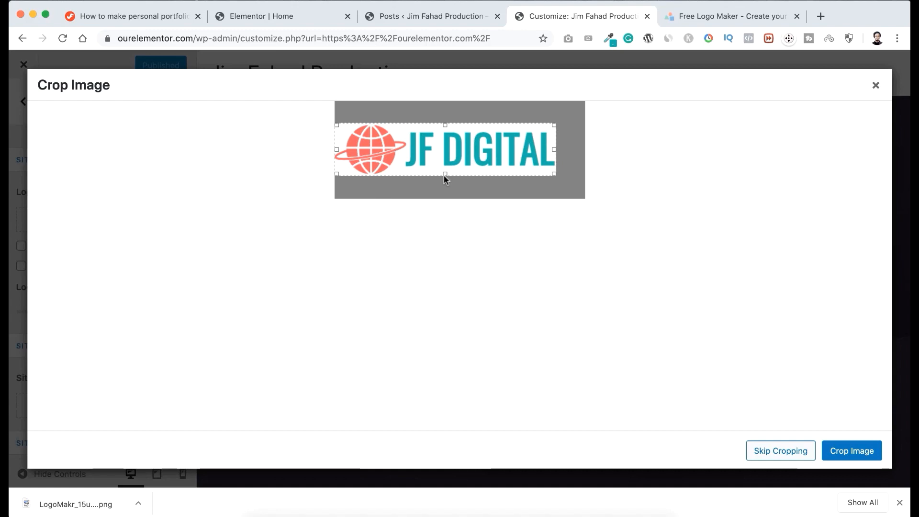
click(851, 452)
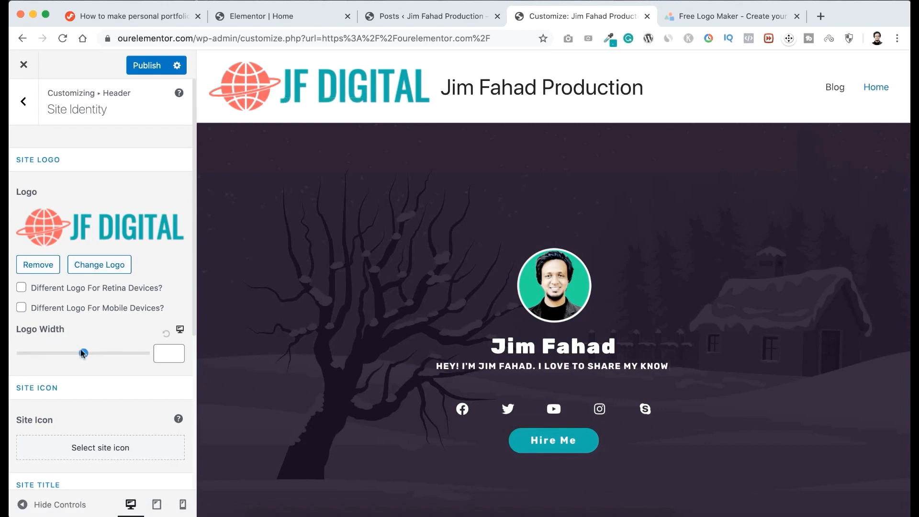
Set the logo width to 180 and turn off the display of the site title.
drag(83, 353, 58, 353)
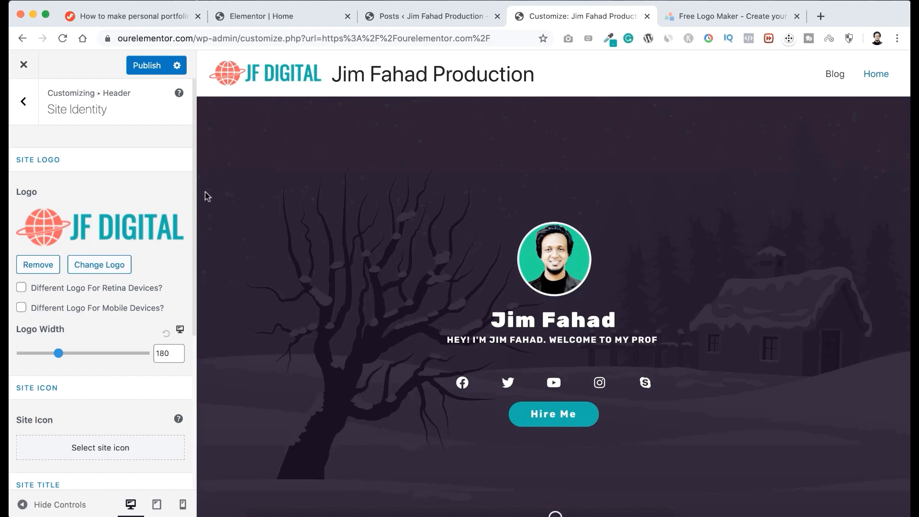
scroll(132, 407, down, 5)
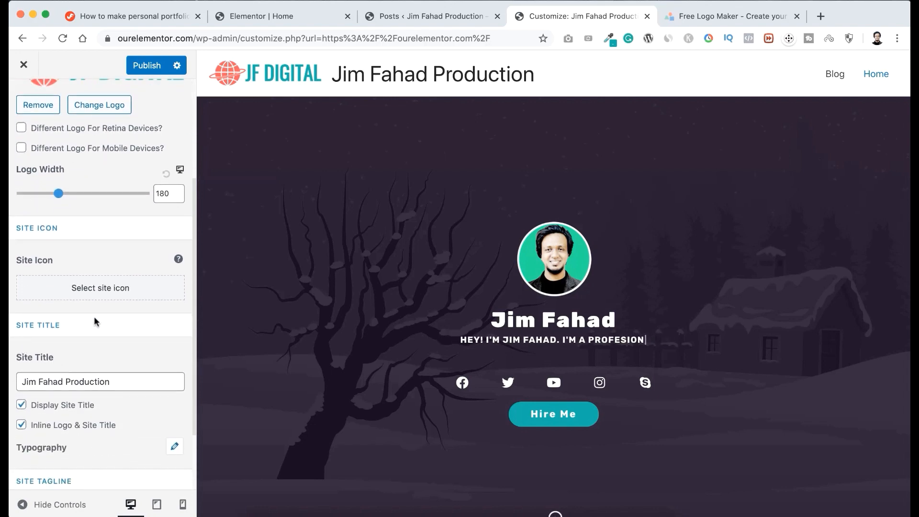
click(21, 405)
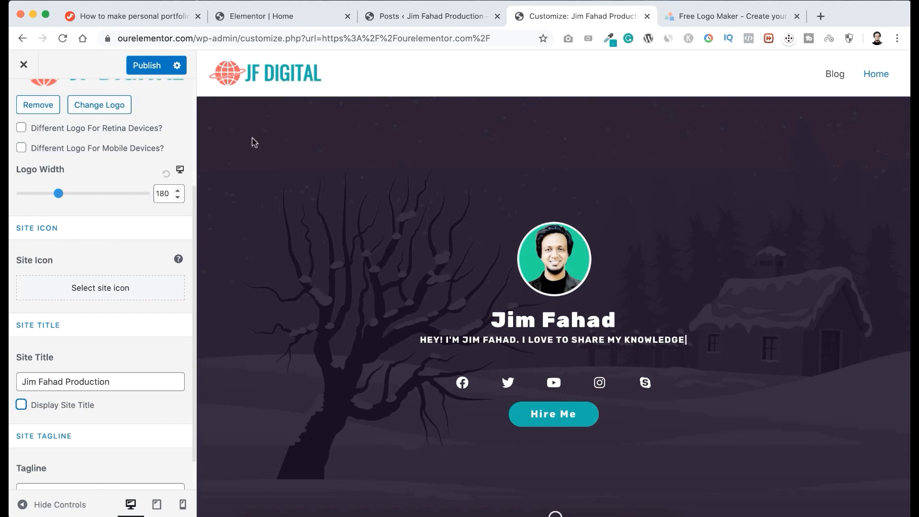
click(674, 19)
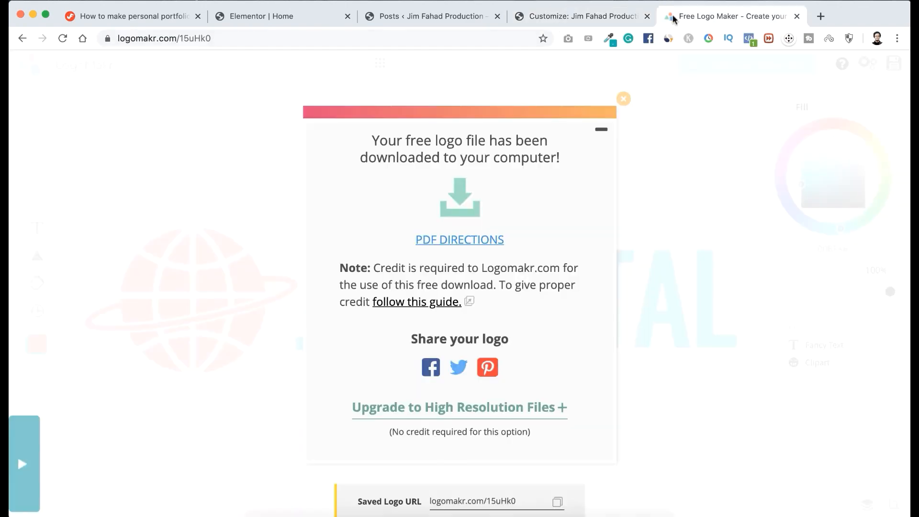
click(123, 18)
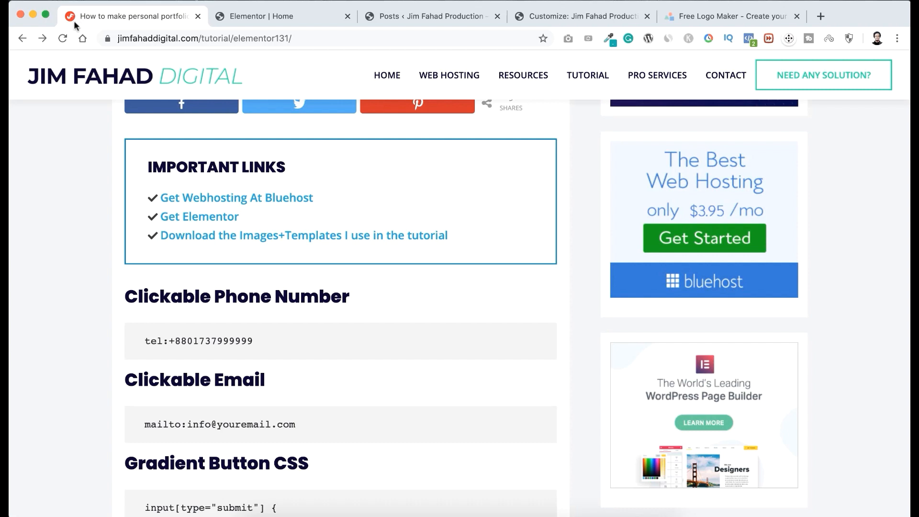
click(552, 16)
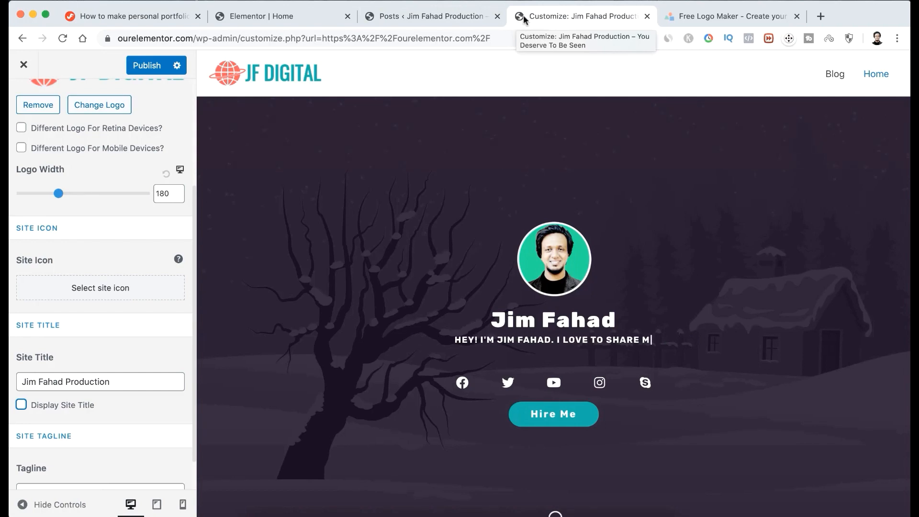
Upload the 64×64 JF icon PNG from the IMAGES folder as the site icon, without cropping it.
click(98, 261)
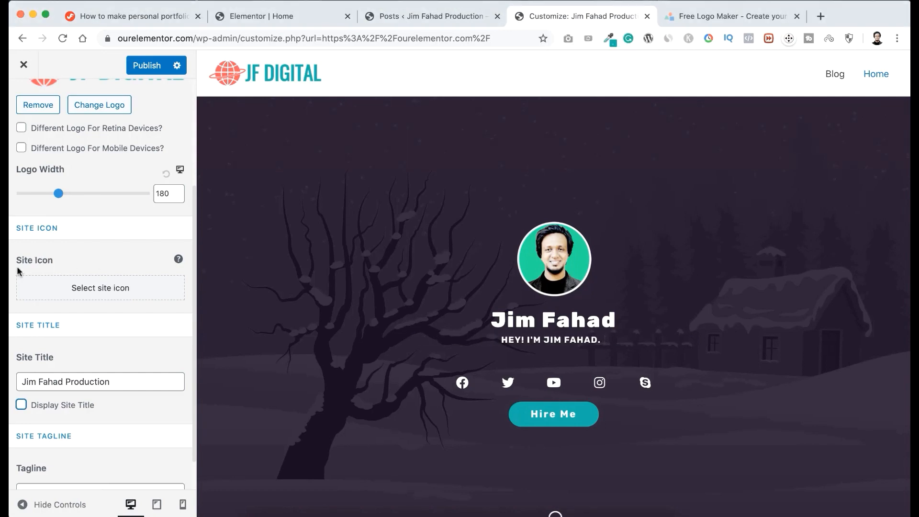
click(99, 290)
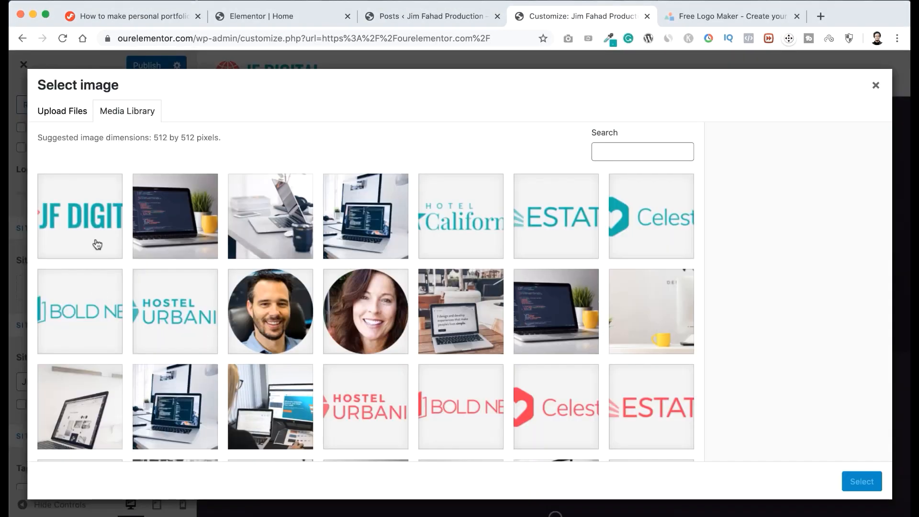
click(72, 111)
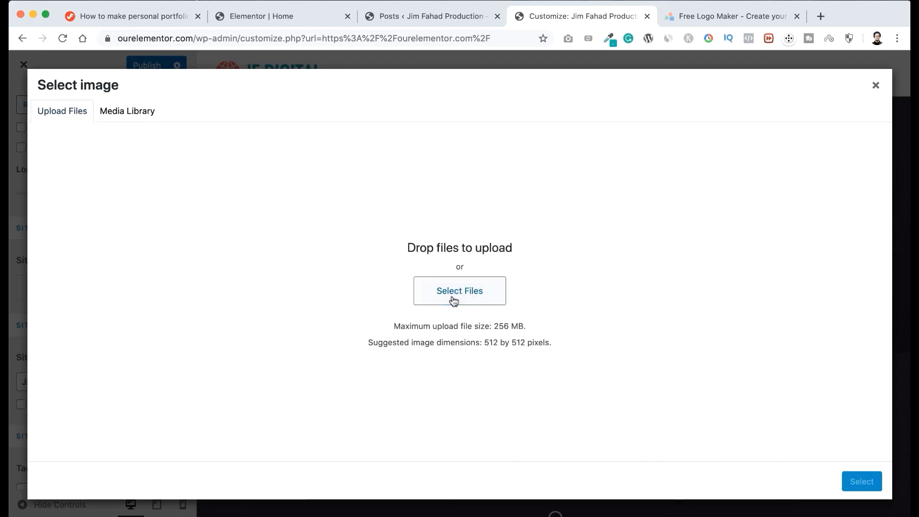
click(454, 300)
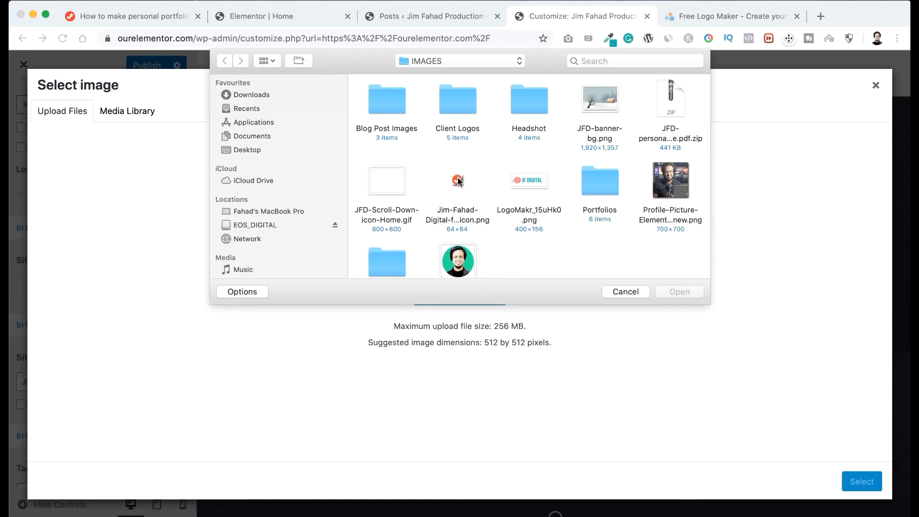
click(458, 181)
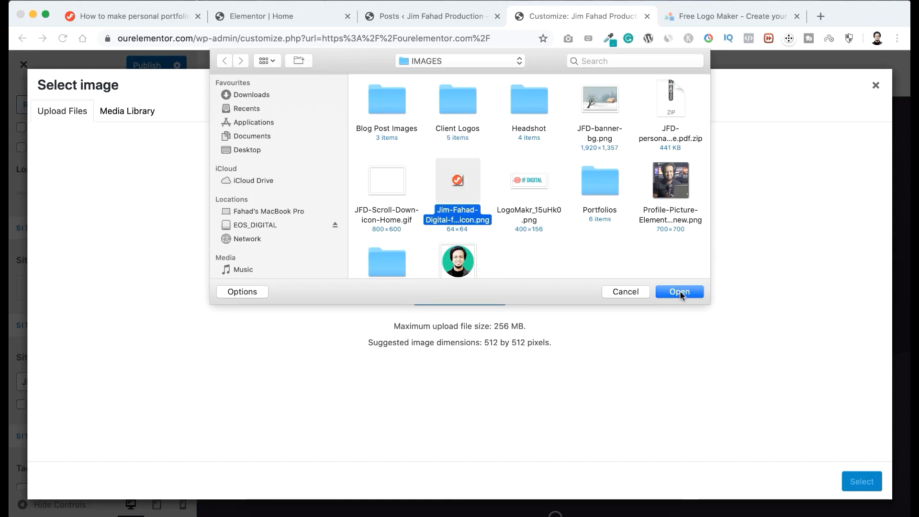
click(681, 293)
click(862, 483)
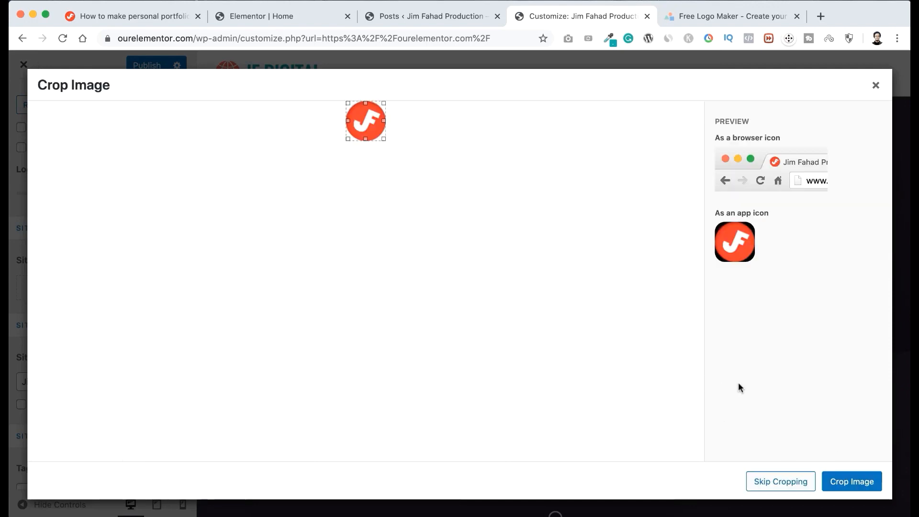
click(774, 483)
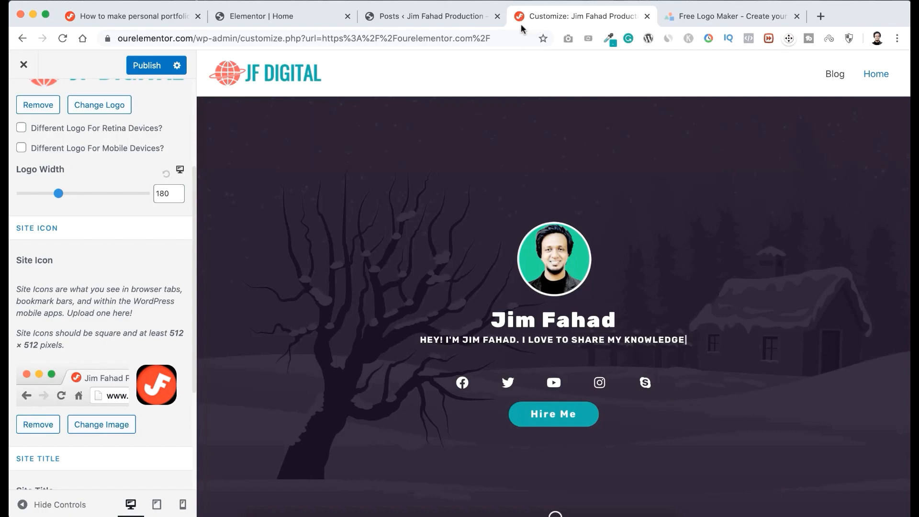
Publish the site identity changes and close the customizer to return to the live site.
scroll(158, 91, up, 5)
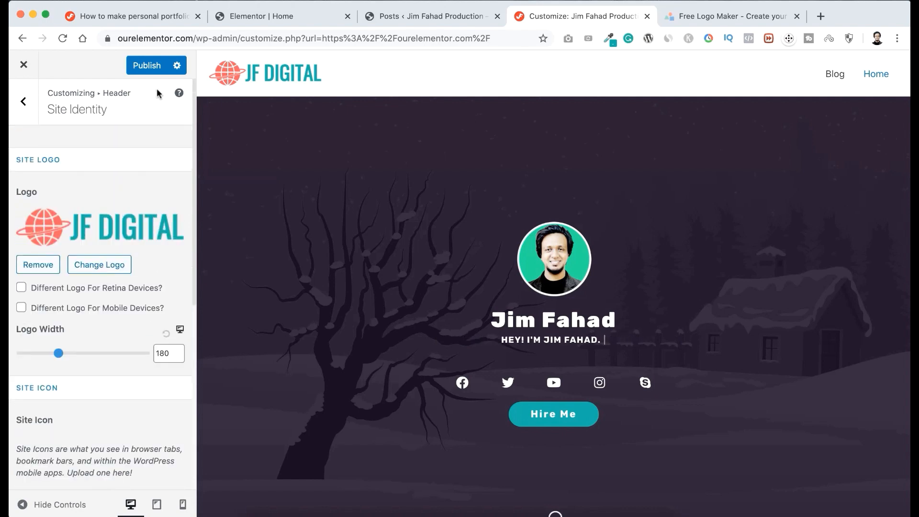
click(151, 62)
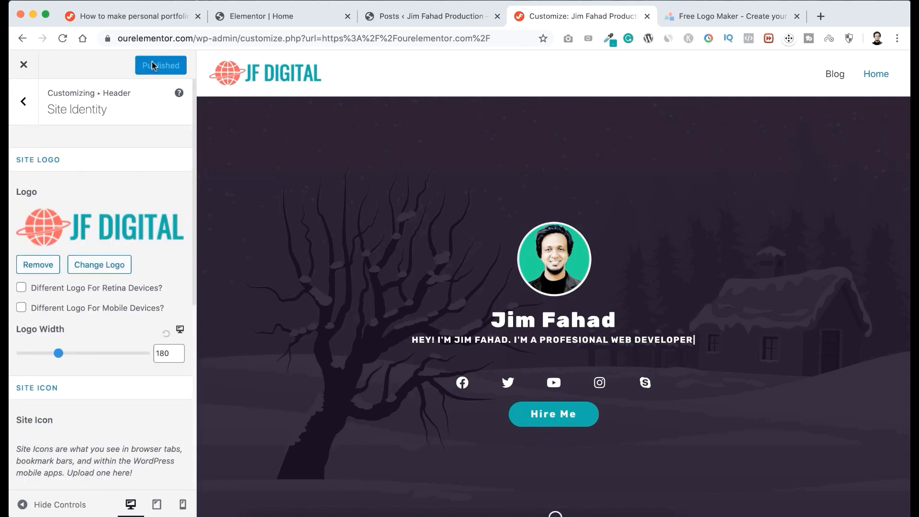
click(25, 66)
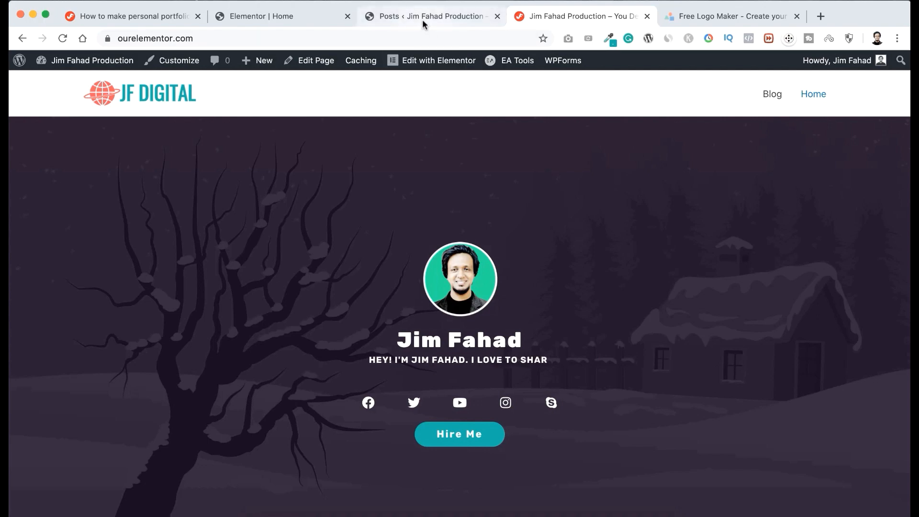
Create a WordPress navigation menu named Main Menu and add the Blog page to it.
click(436, 18)
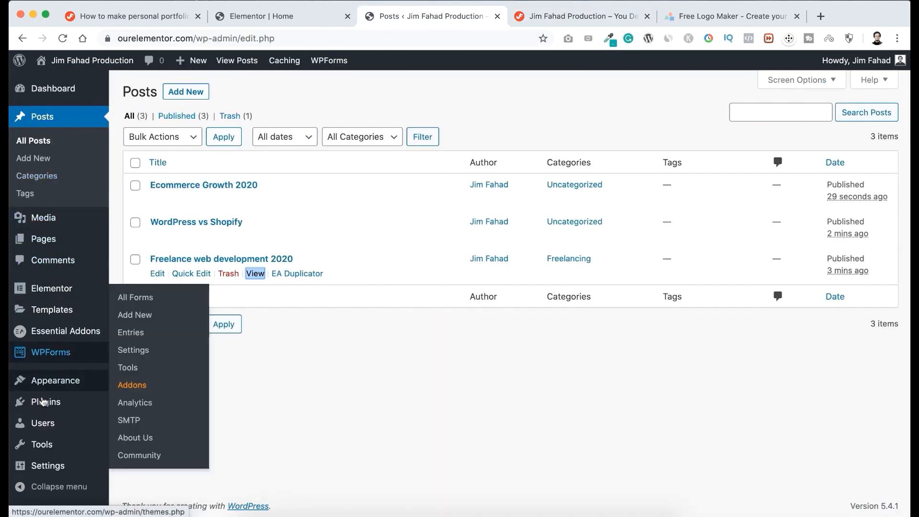
mouse_move(54, 384)
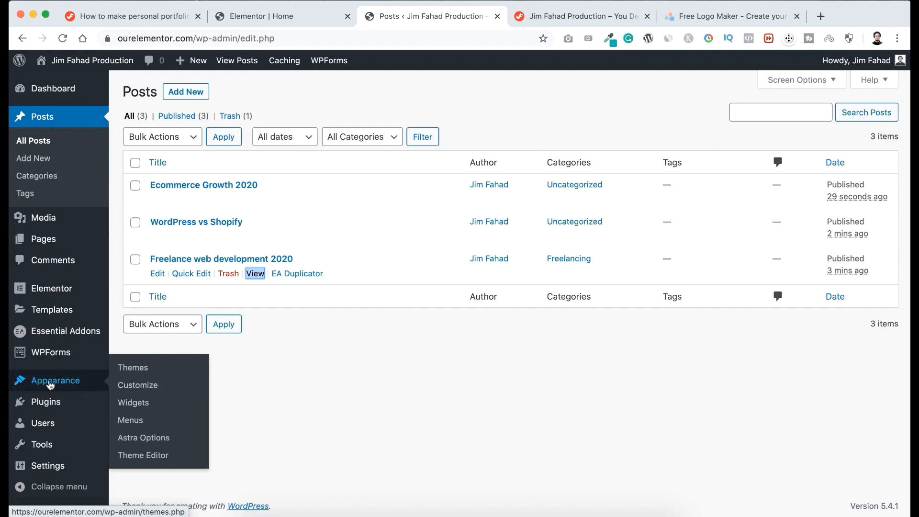
click(135, 423)
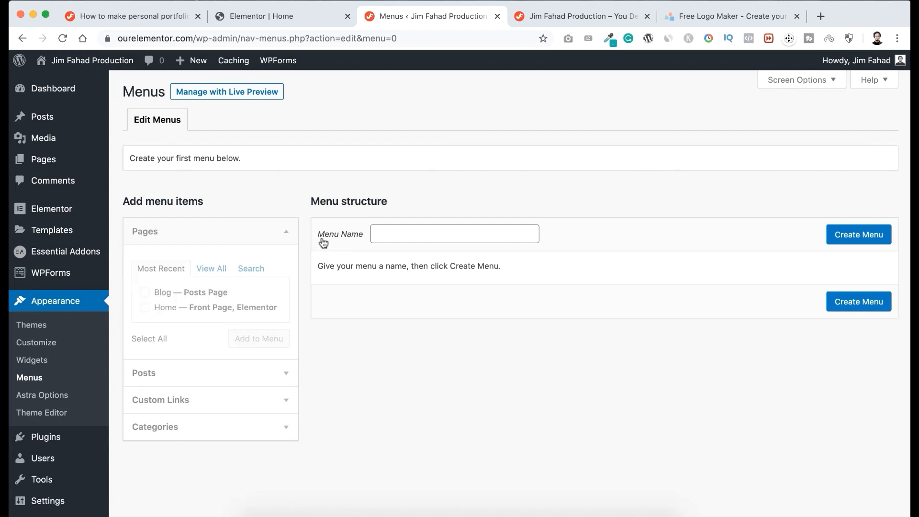
click(394, 229)
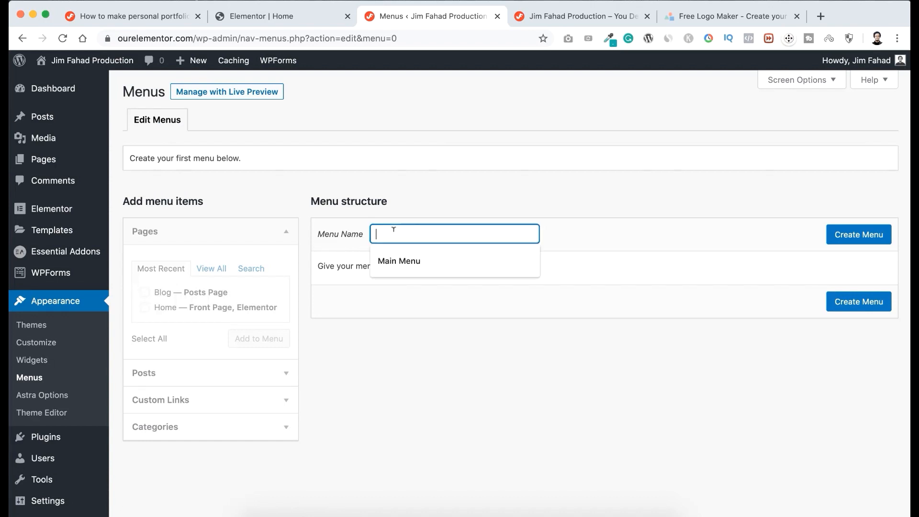
click(399, 261)
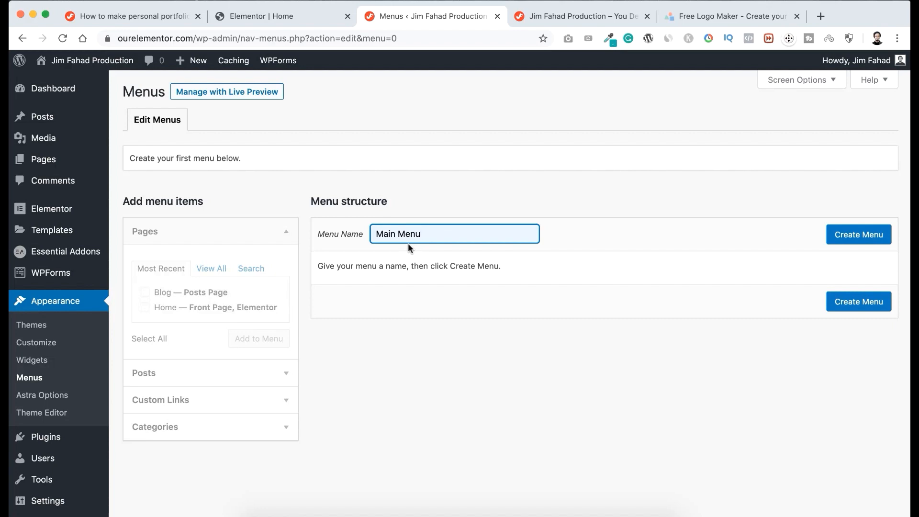
click(868, 240)
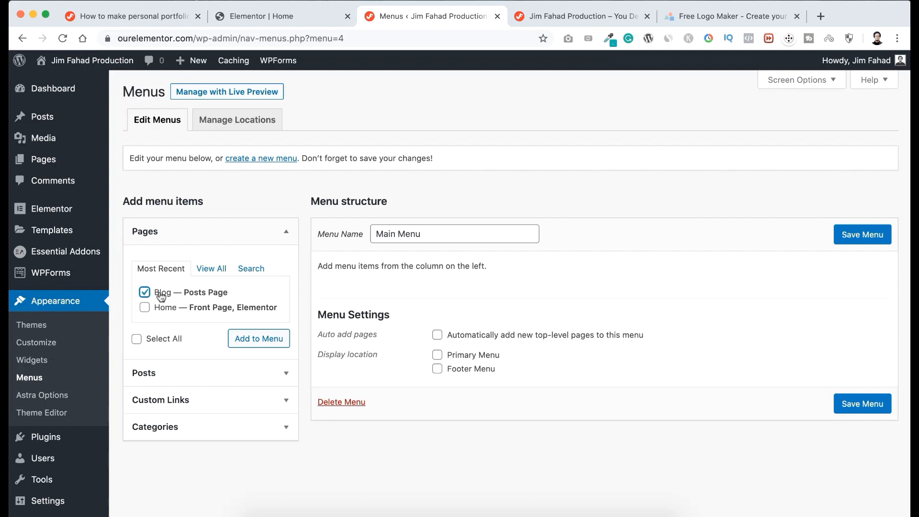
click(259, 343)
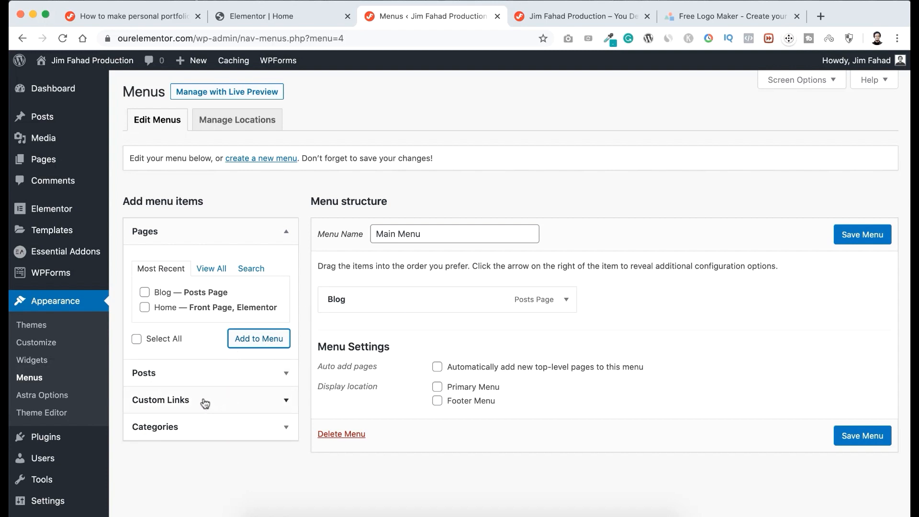
Expand the custom link options for the Main Menu and open the live home page for editing in Elementor.
click(258, 403)
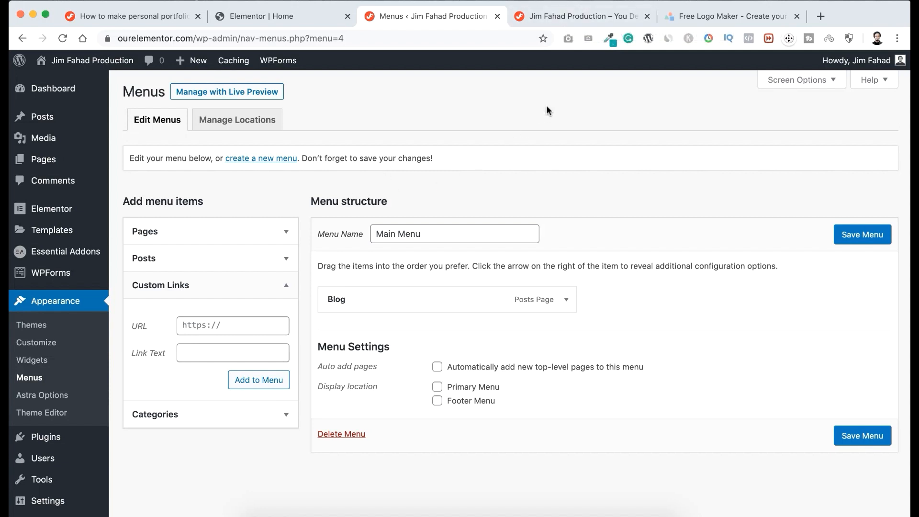
click(566, 16)
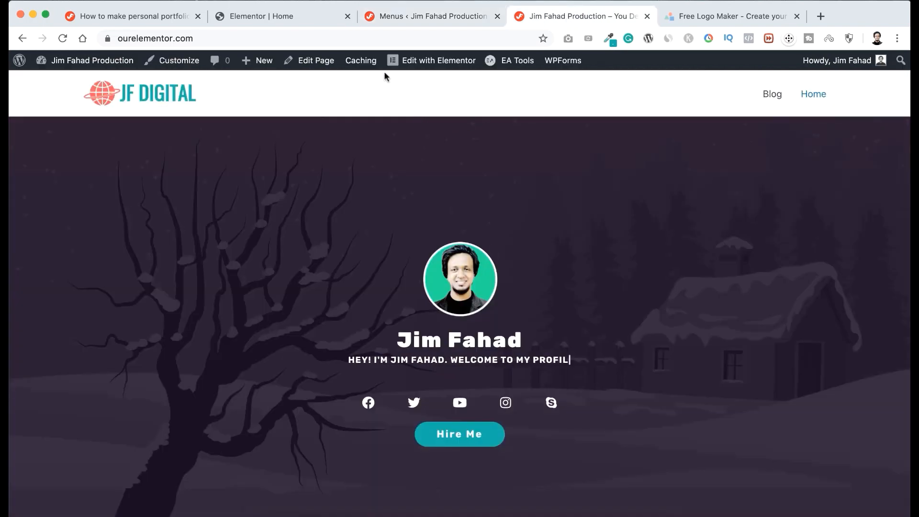
click(431, 64)
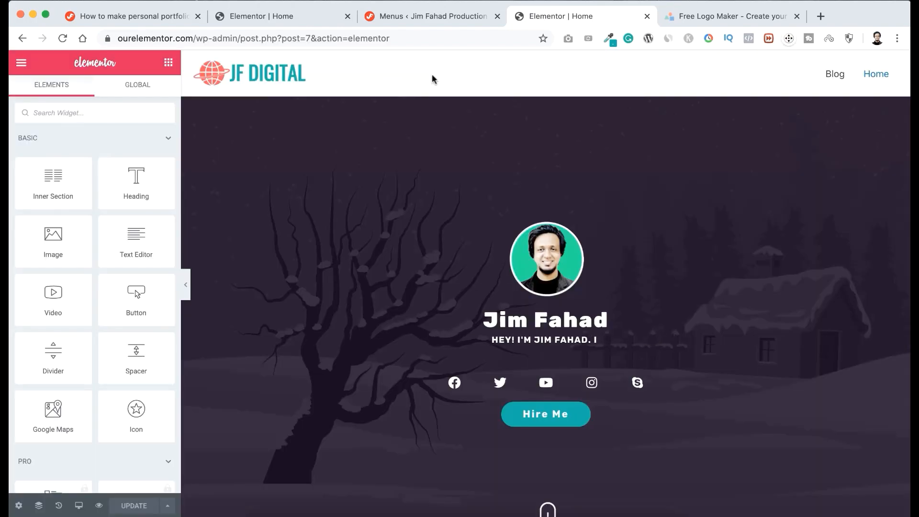
Look up the CSS ID of the About Me section in its advanced settings.
scroll(392, 246, down, 3)
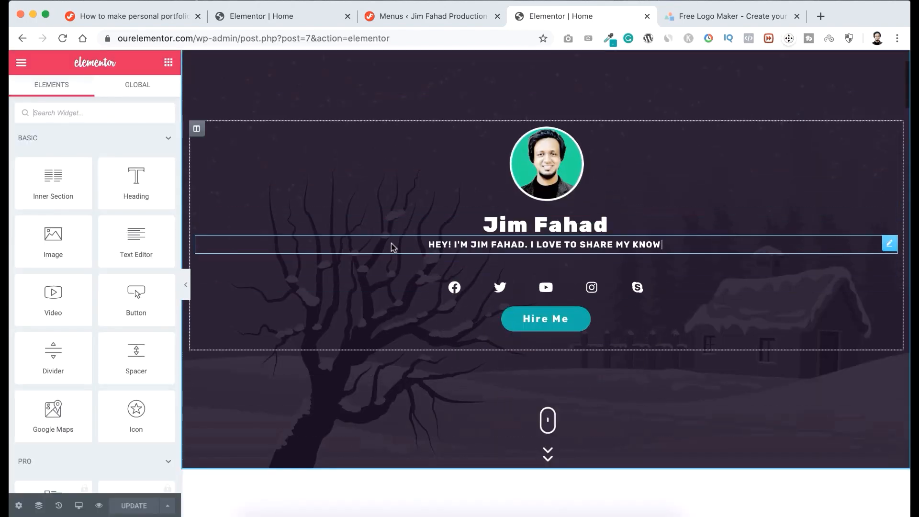
scroll(392, 245, down, 5)
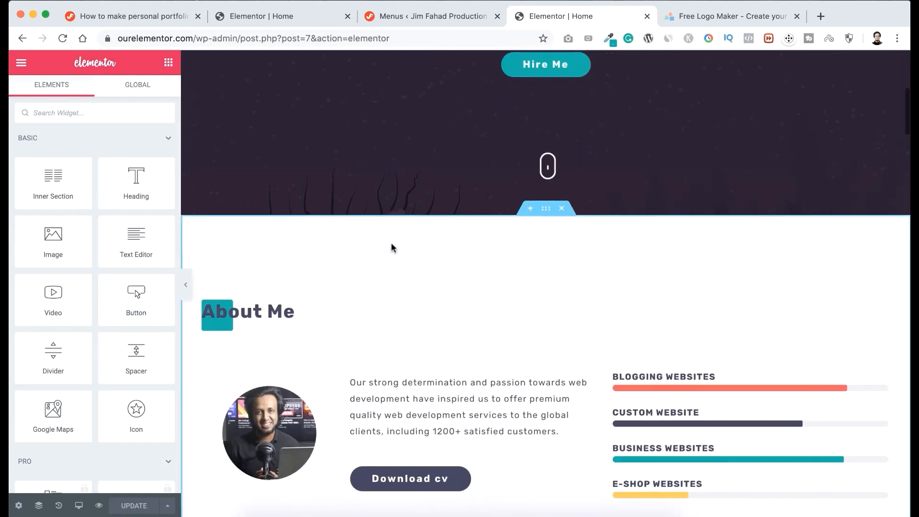
scroll(392, 245, down, 2)
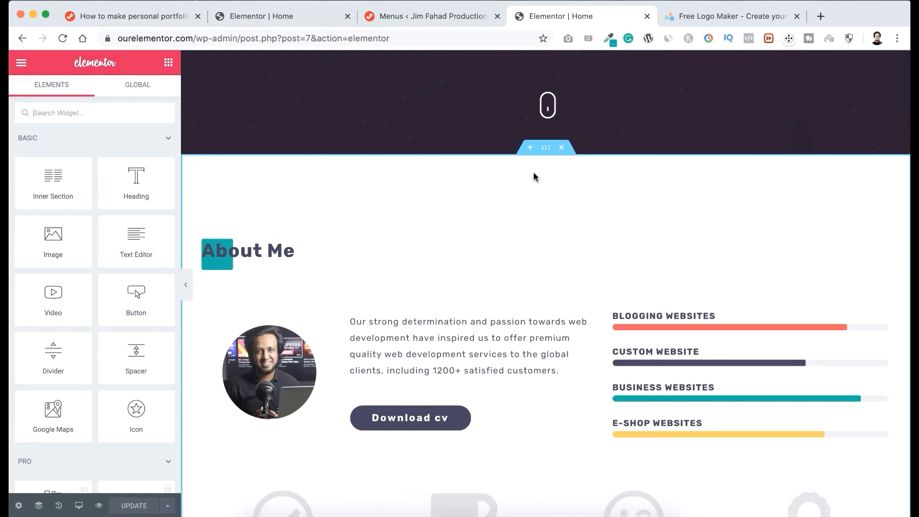
scroll(535, 178, down, 1)
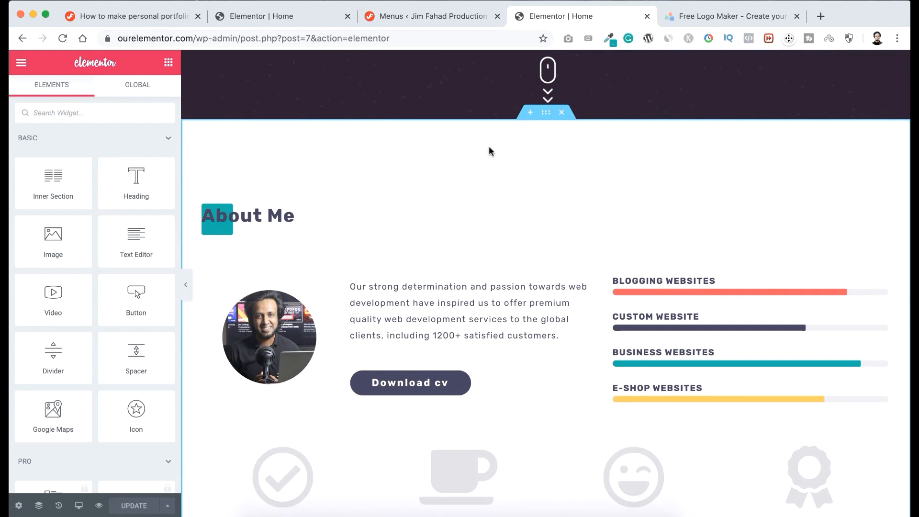
scroll(378, 181, down, 1)
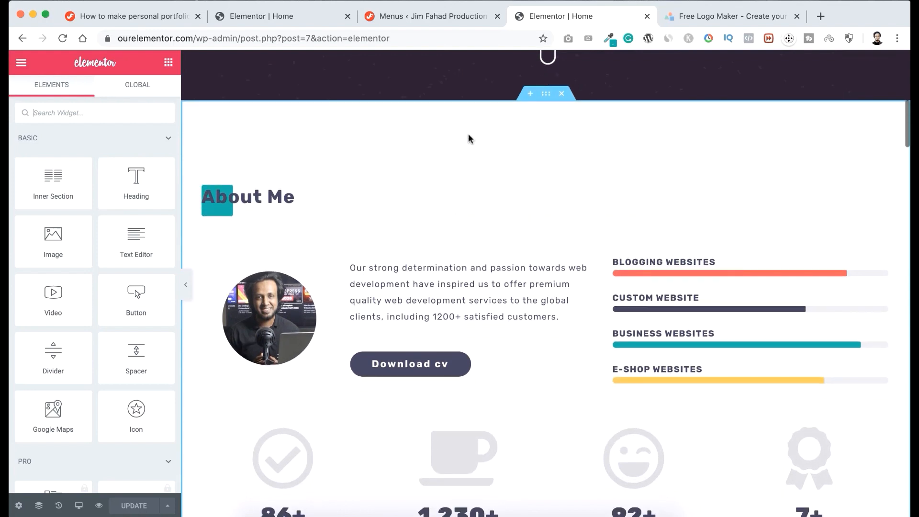
click(546, 95)
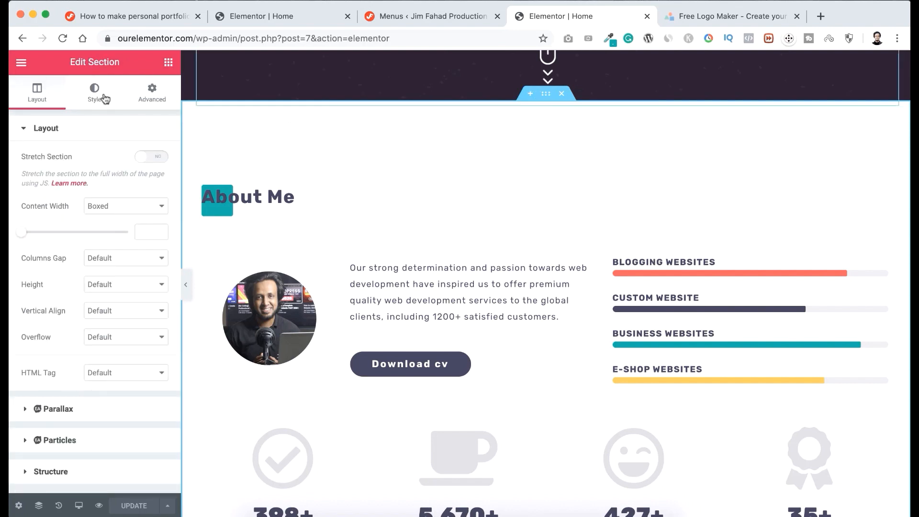
click(152, 94)
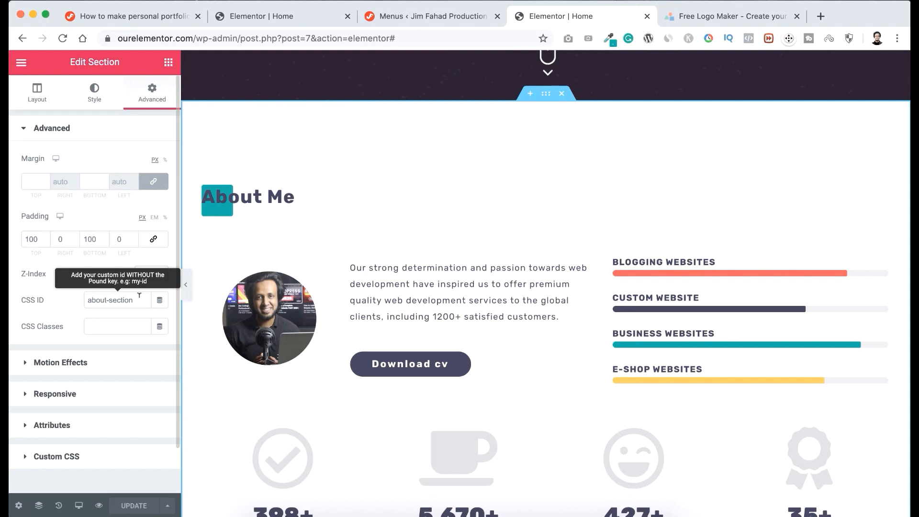
drag(139, 297, 84, 294)
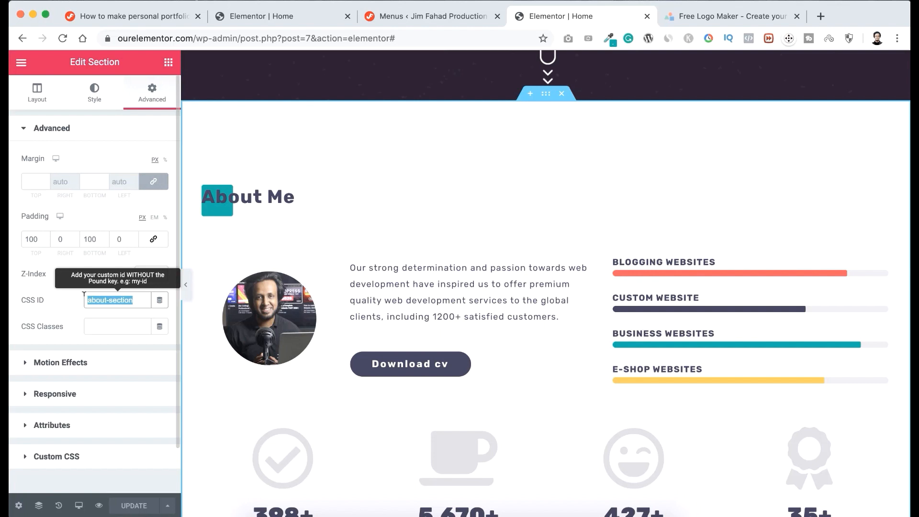
click(73, 297)
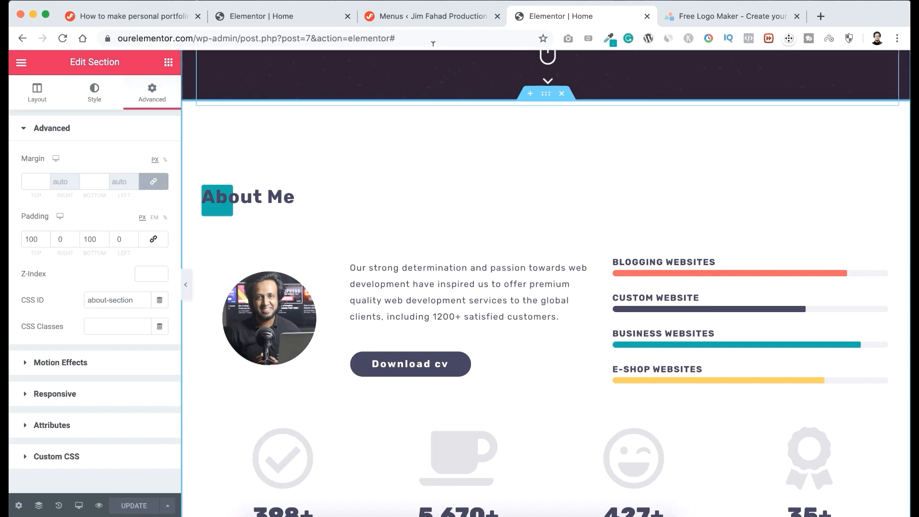
Add a custom link named About to the Main Menu, using the About Me section's copied CSS ID as URL #about-section.
click(432, 17)
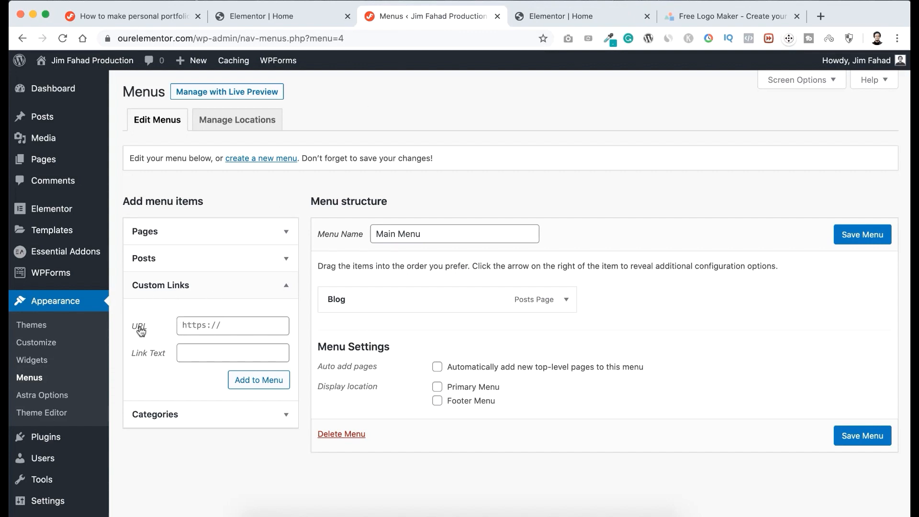
click(200, 349)
text(About)
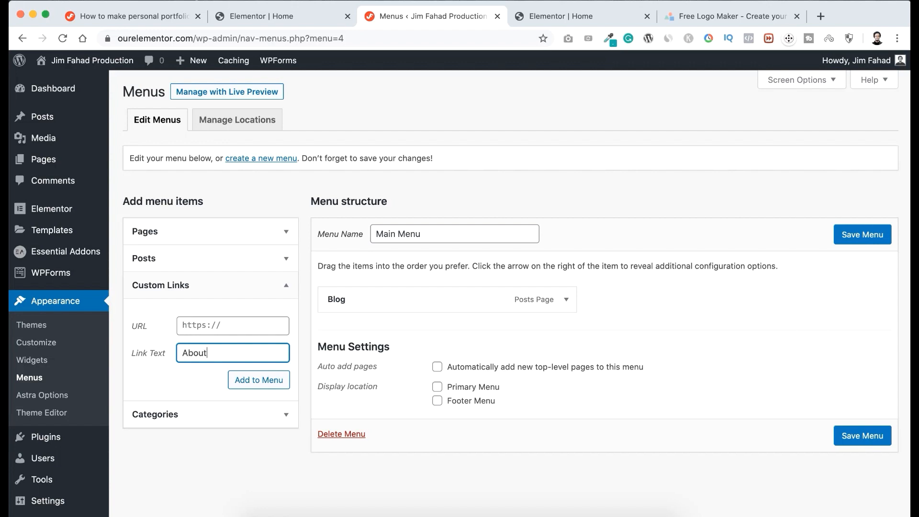
click(194, 325)
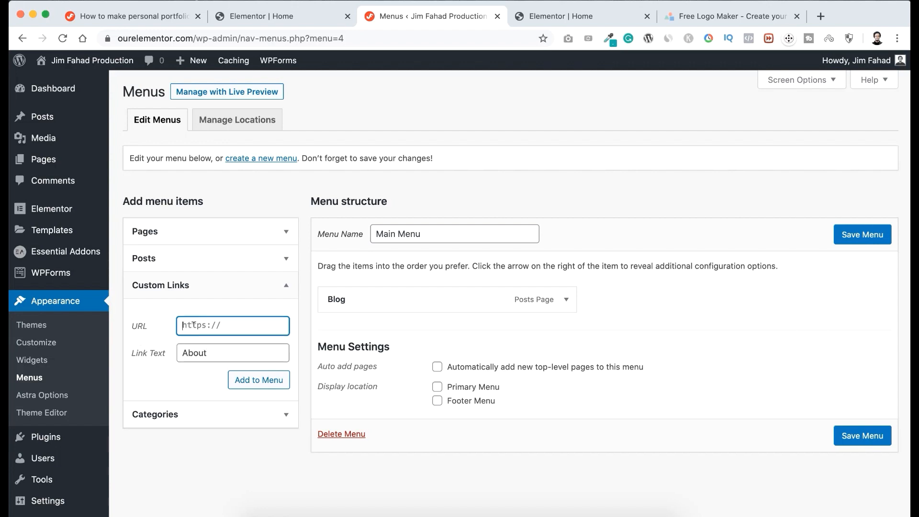
text(#)
click(563, 17)
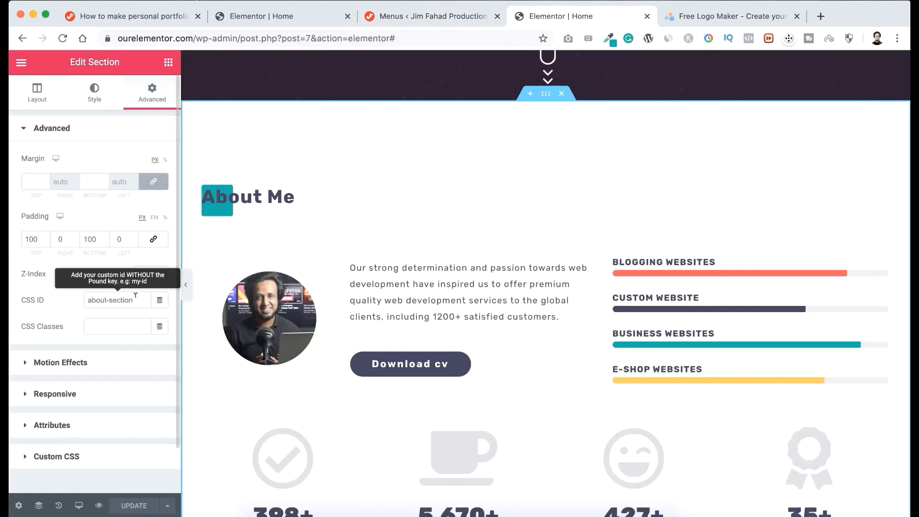
drag(135, 298, 83, 301)
key(super+c)
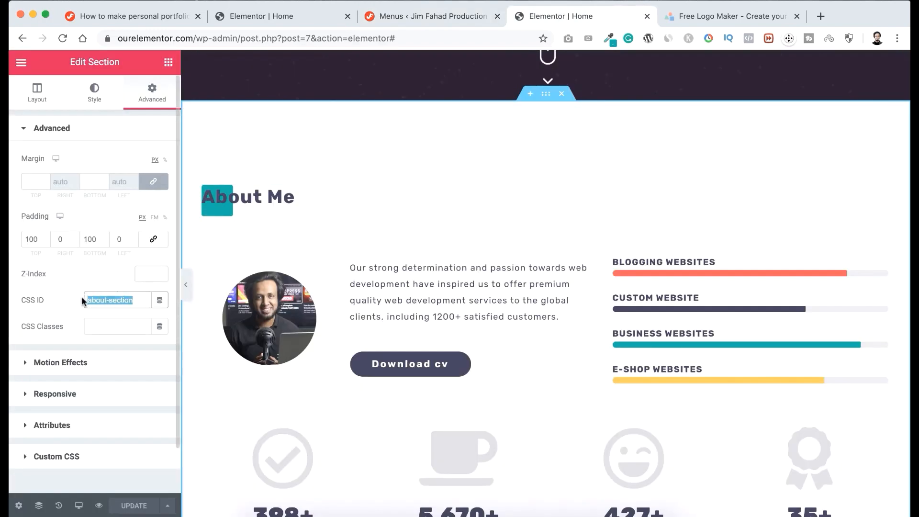
click(432, 16)
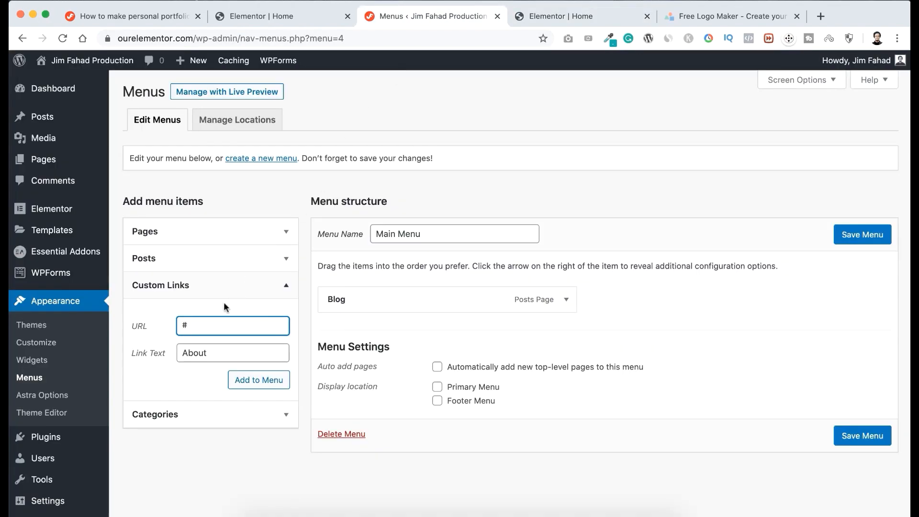
key(super+v)
click(261, 381)
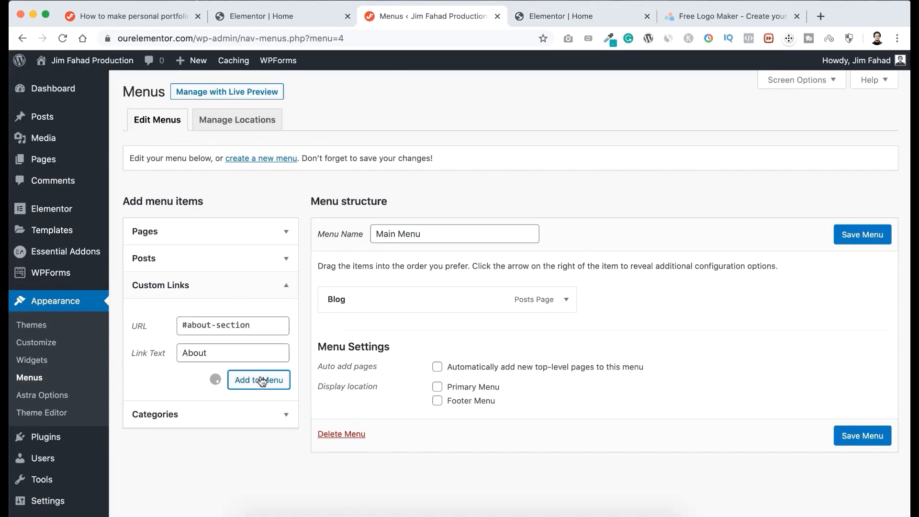
Copy the CSS ID services-section from the advanced settings of the Services section in Elementor.
click(567, 16)
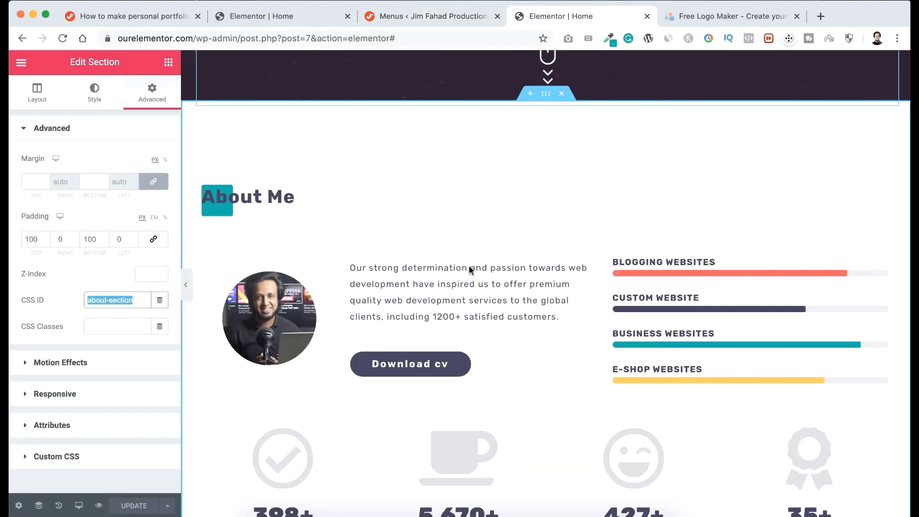
scroll(460, 292, down, 5)
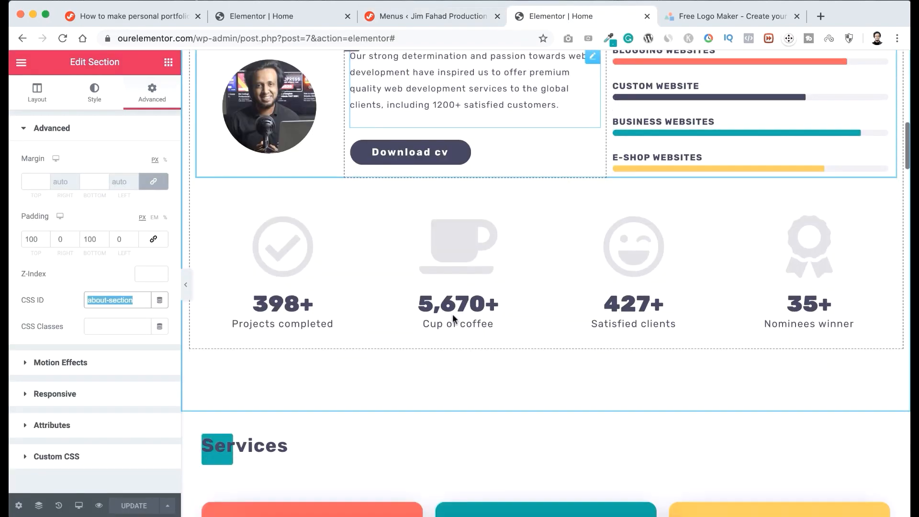
scroll(454, 319, down, 5)
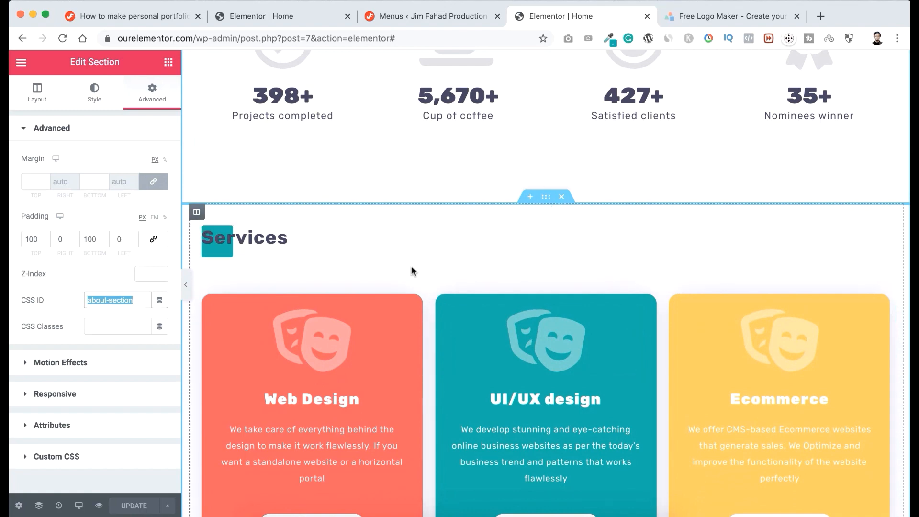
click(547, 200)
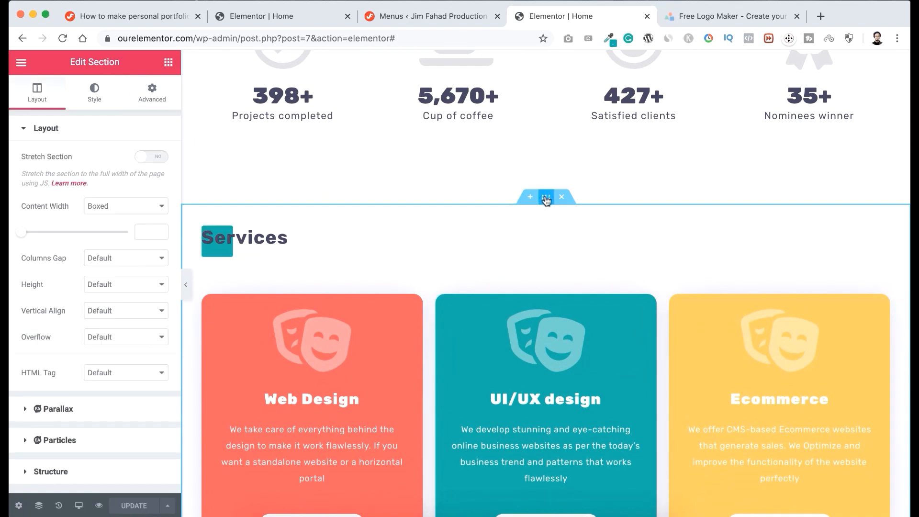
click(151, 93)
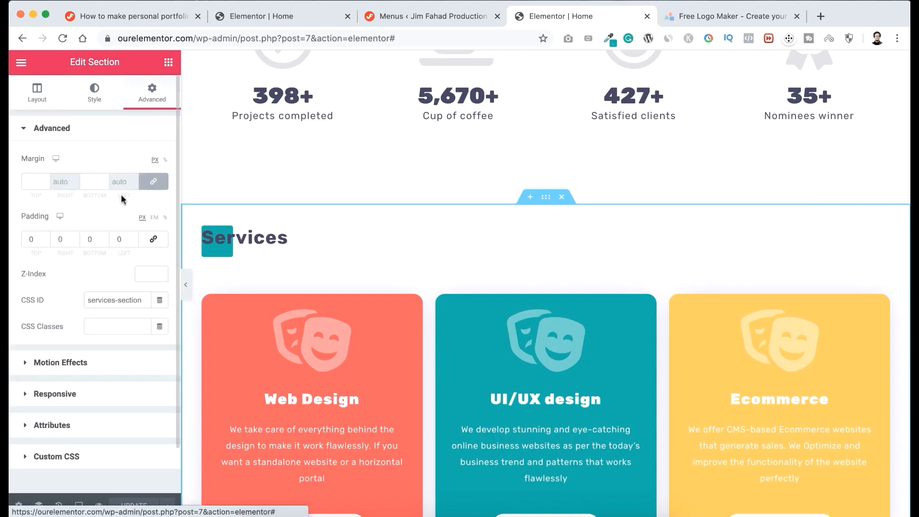
click(115, 298)
triple_click(115, 296)
key(super+c)
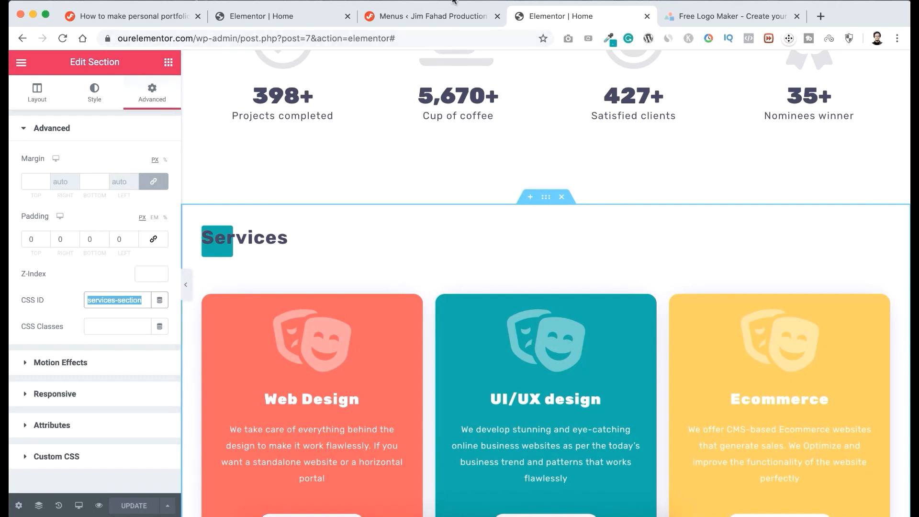
Add a custom link named Services with the URL #services-section to the Main Menu.
click(421, 15)
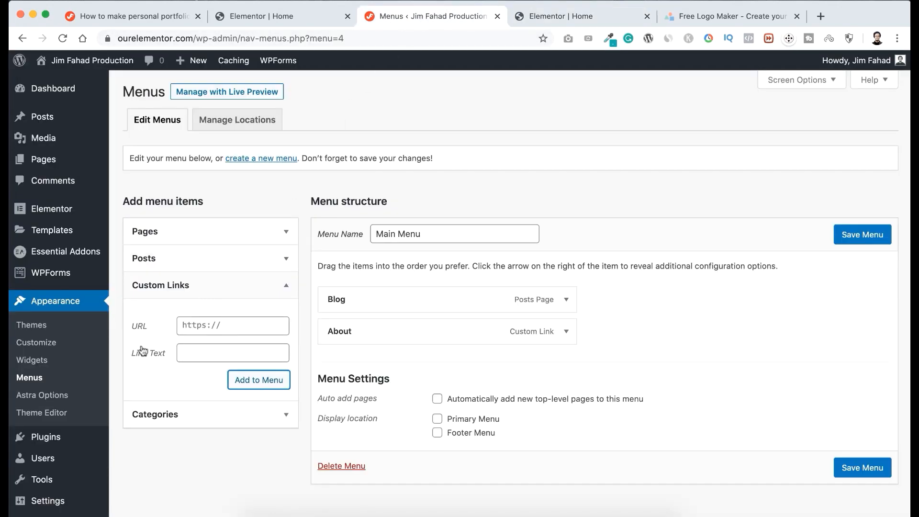
click(197, 350)
text(Services)
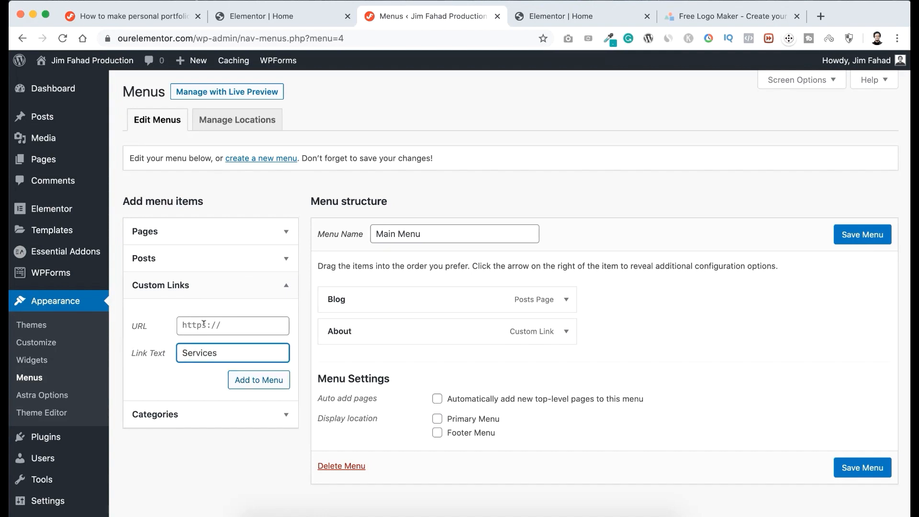
key(shift+Tab)
text(#)
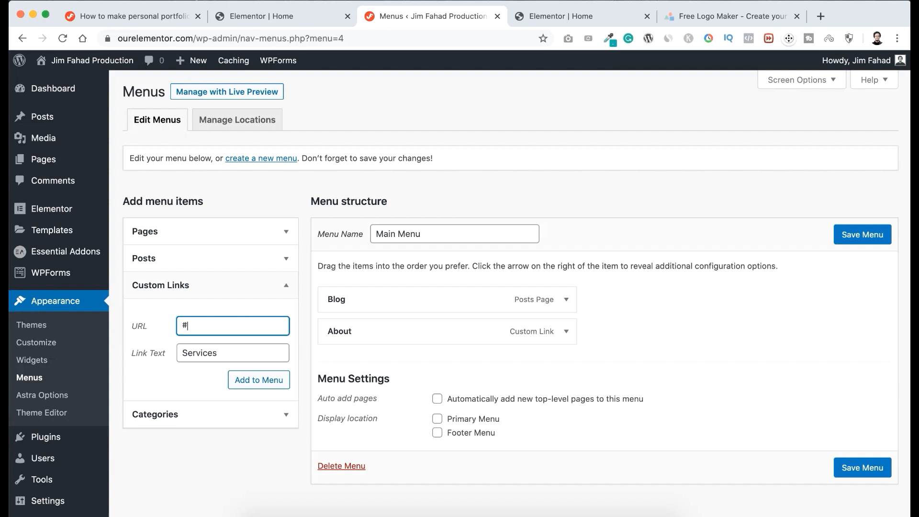
key(super+v)
click(253, 381)
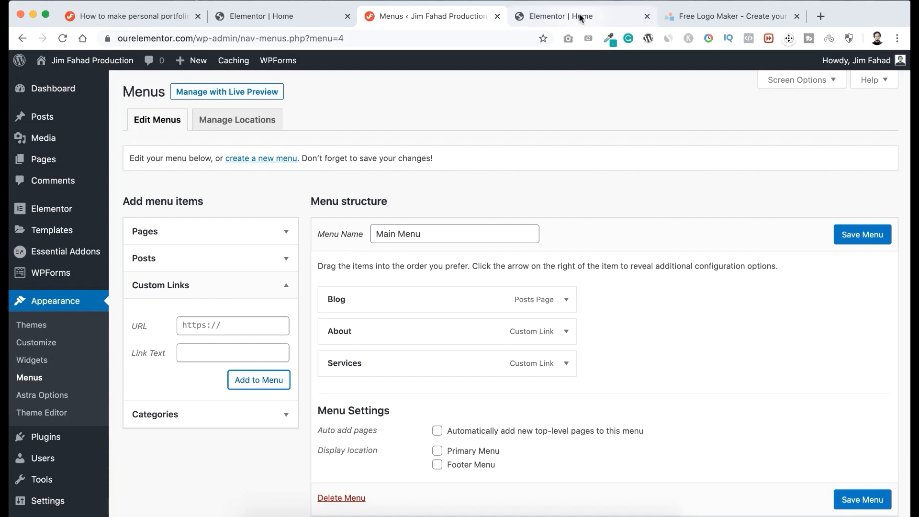
Find the Experience section in Elementor and add an Experience custom link to the Main Menu using its ID, experience-section.
click(580, 18)
scroll(516, 301, down, 5)
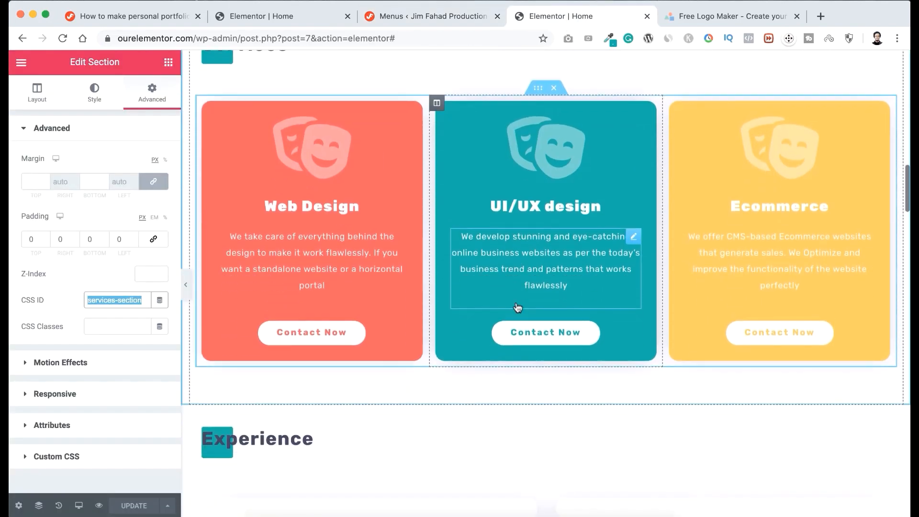
scroll(517, 307, down, 5)
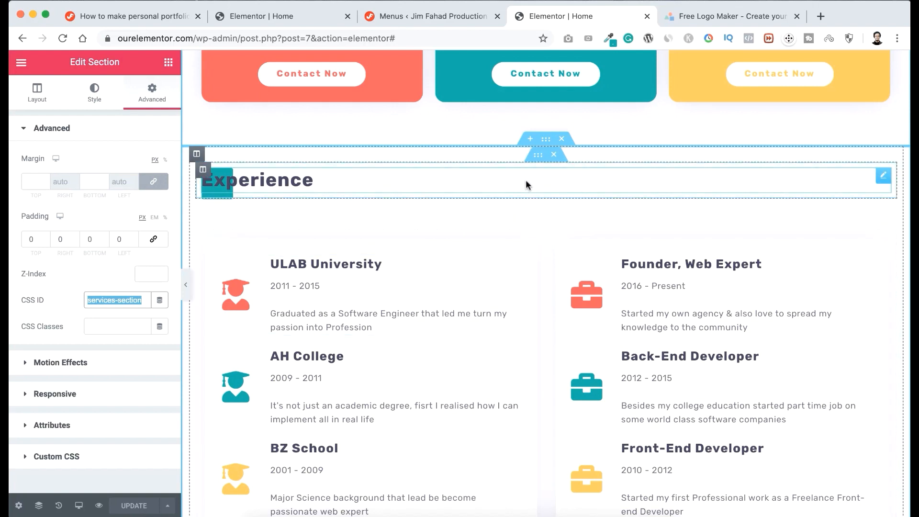
text(experience-section)
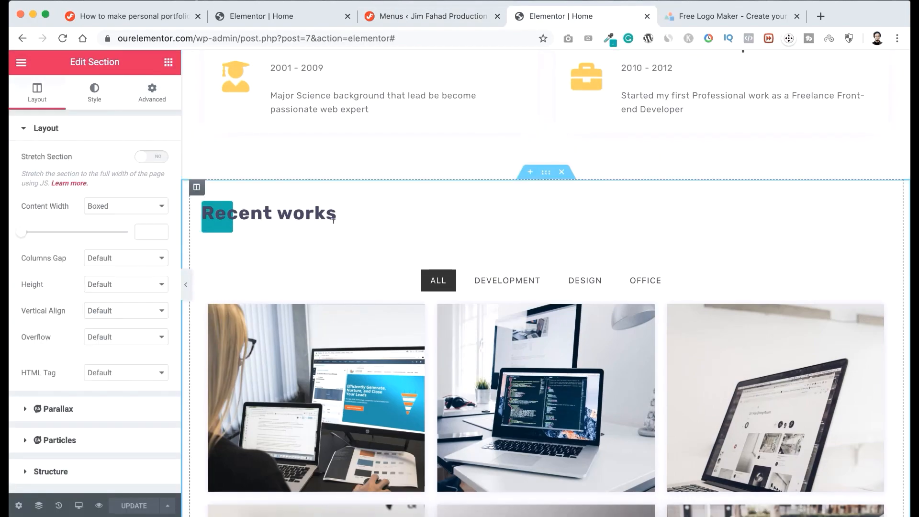
Add a custom link named Portfolio to the Main Menu, pointing to the Recent works section's ID, work-section.
click(369, 16)
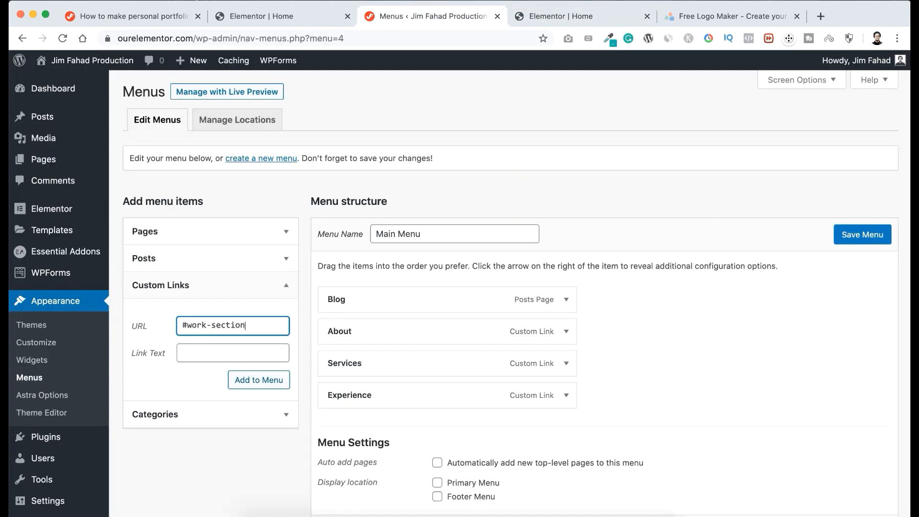
key(Tab)
text(Port)
Add custom links named Pricing, with the URL #pricing-section, and Reviews to the Main Menu.
click(563, 16)
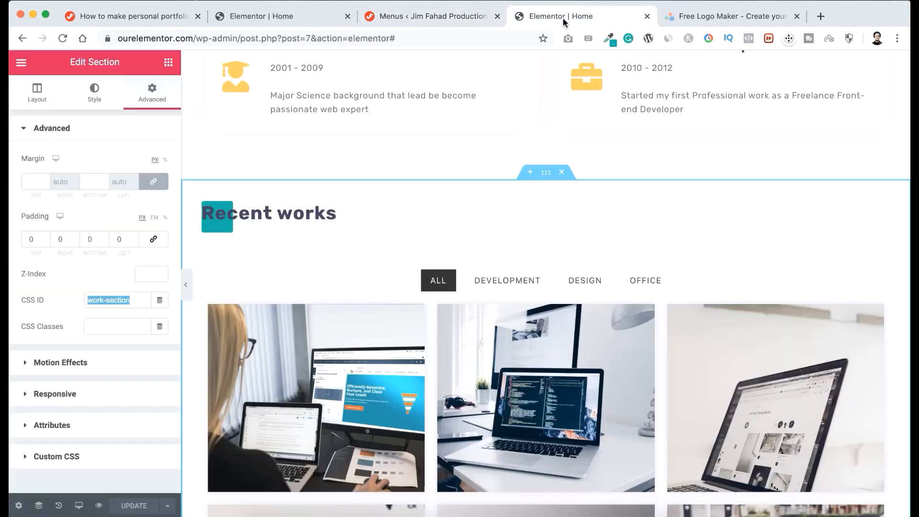
scroll(478, 200, down, 5)
click(454, 123)
click(405, 21)
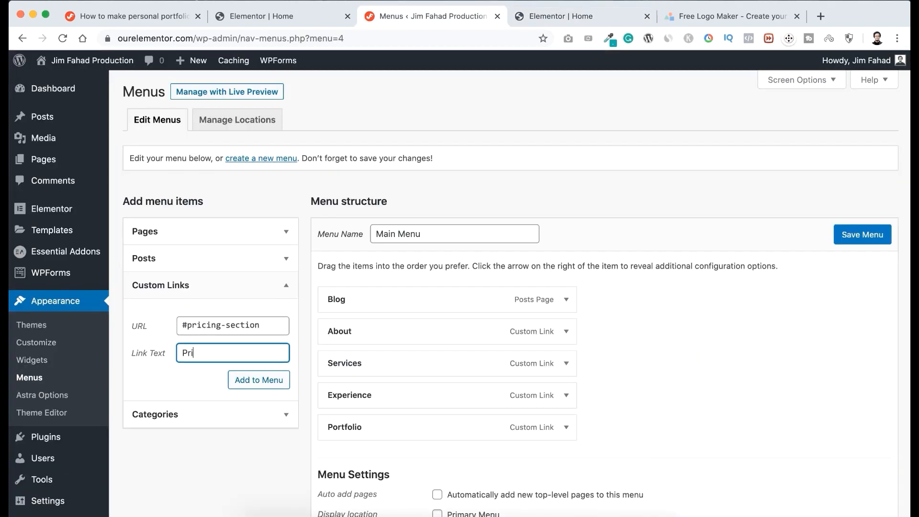
text(Re)
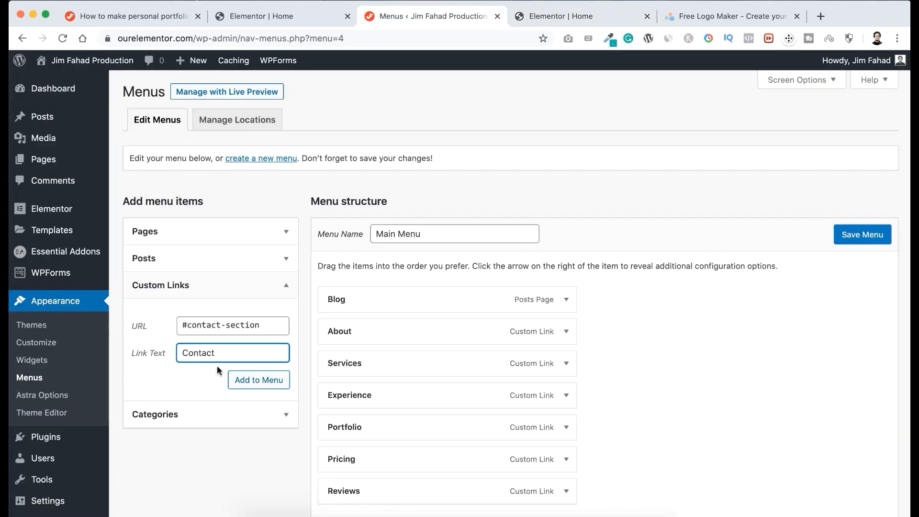
Add the Contact custom link to the Main Menu and move the Blog item between Reviews and Contact.
click(240, 381)
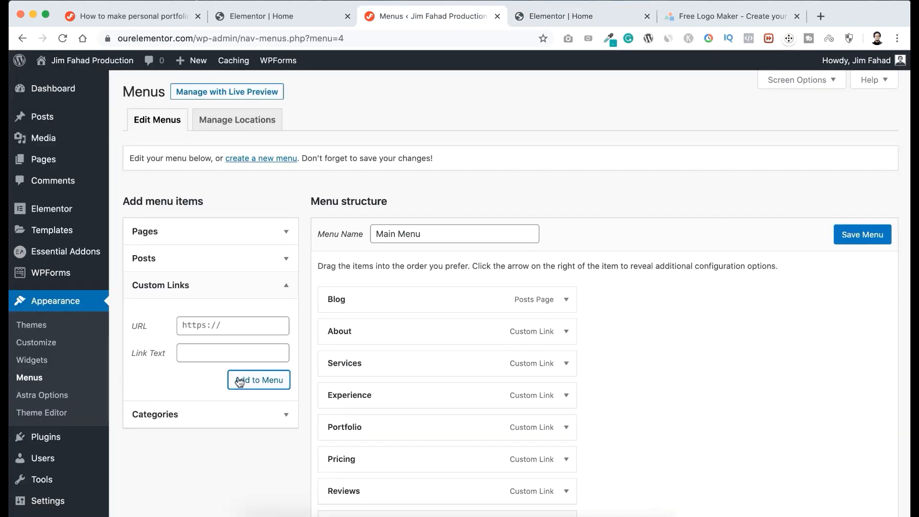
scroll(472, 383, down, 3)
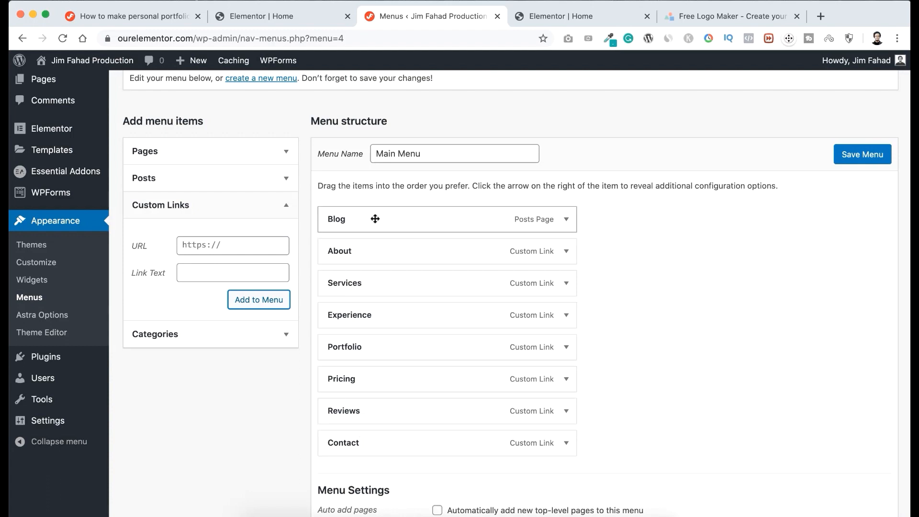
drag(360, 217, 355, 415)
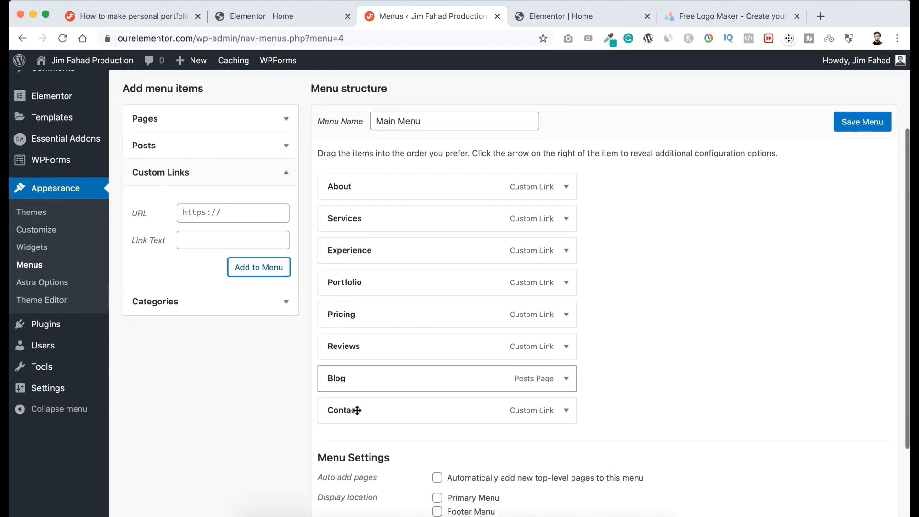
Assign the Main Menu to the Primary Menu display location and save the menu.
scroll(345, 411, down, 5)
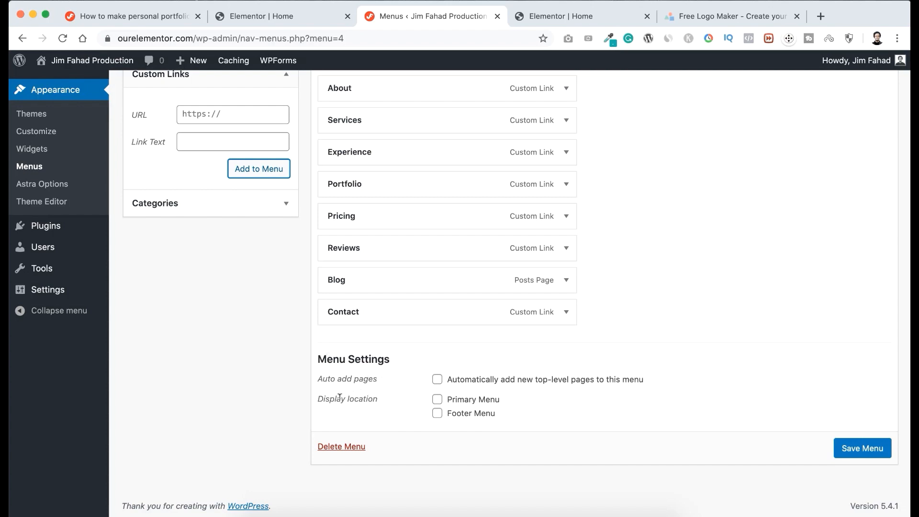
click(438, 401)
click(862, 449)
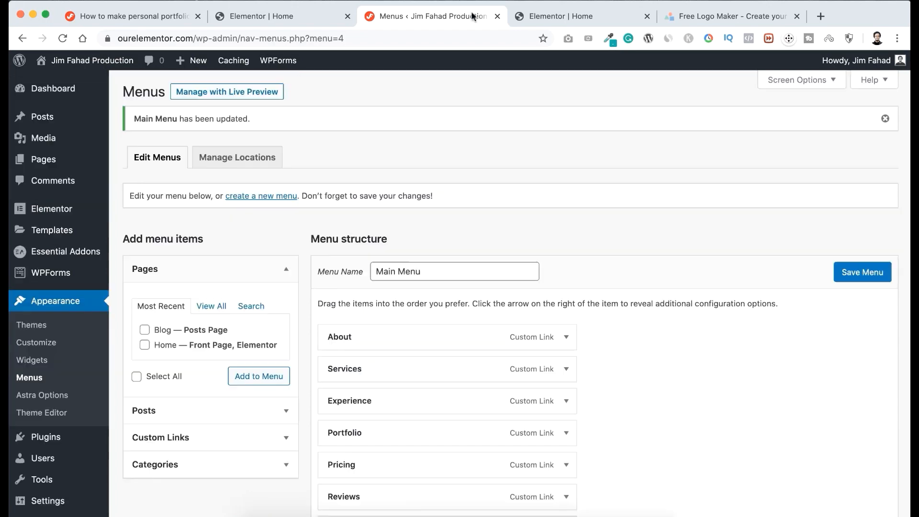
Open the live site in a new tab and check the logo and menu in the home page header.
mouse_move(91, 66)
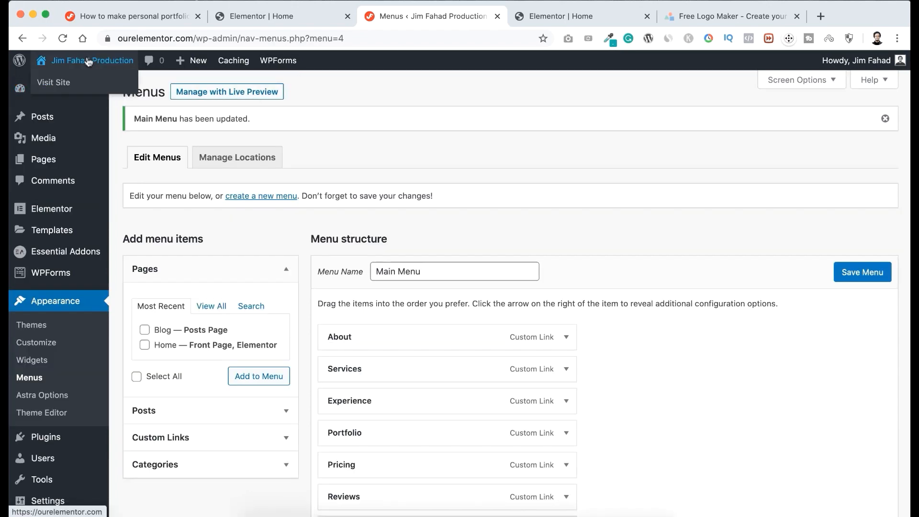
right_click(70, 85)
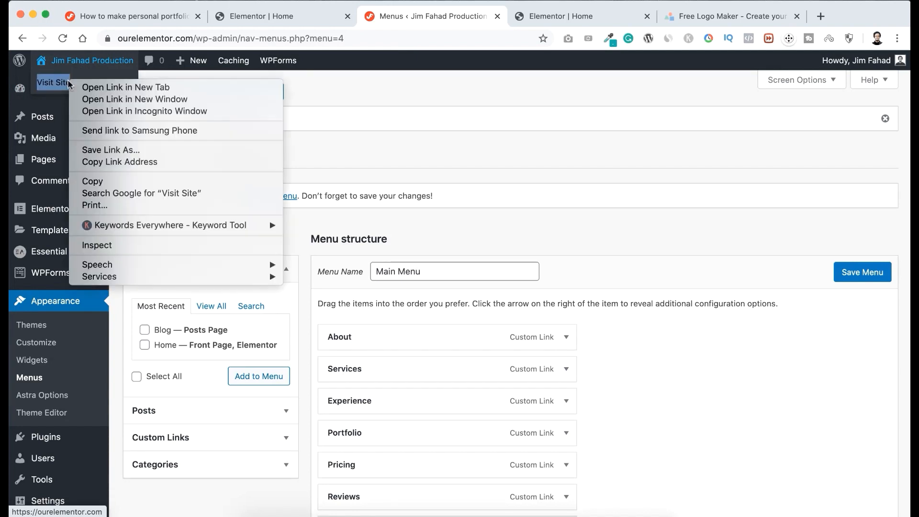
click(95, 86)
click(513, 14)
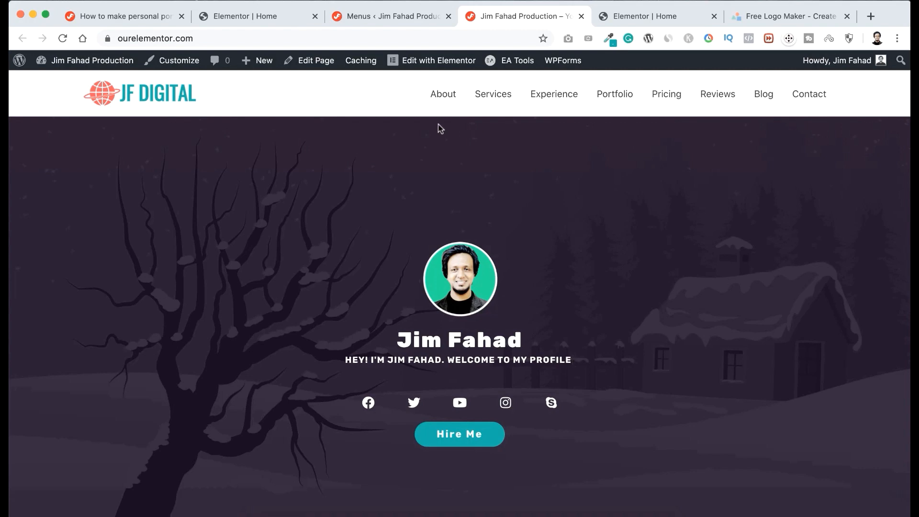
scroll(524, 255, down, 1)
scroll(522, 255, down, 2)
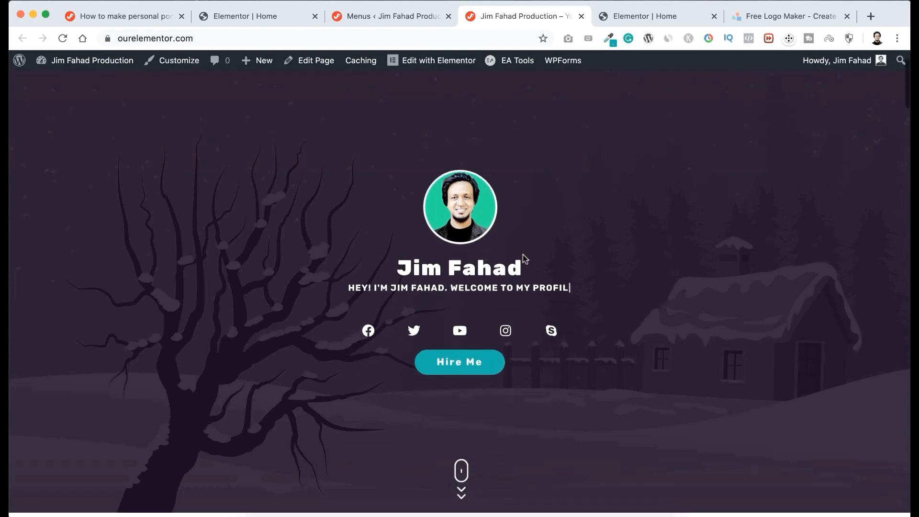
scroll(524, 252, up, 3)
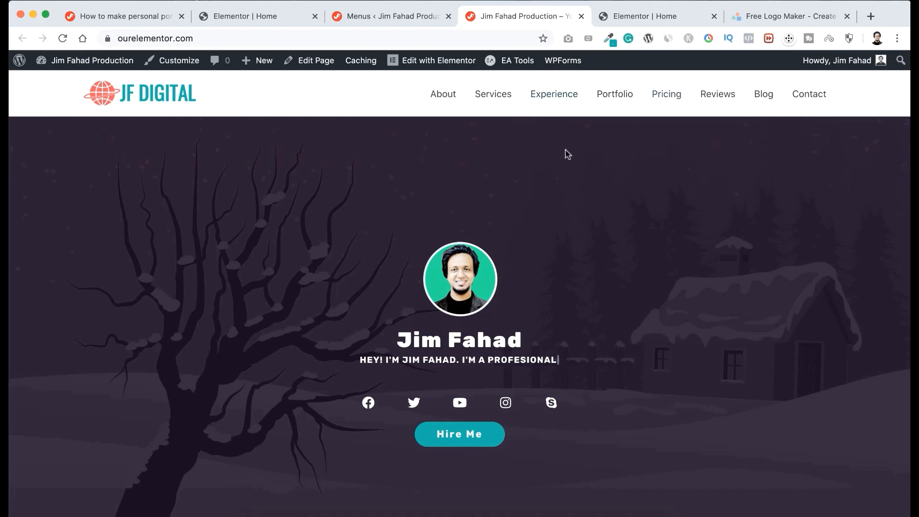
Test the Services and Portfolio menu links, and try the Development, Design and Office filters in the Recent works gallery.
click(497, 97)
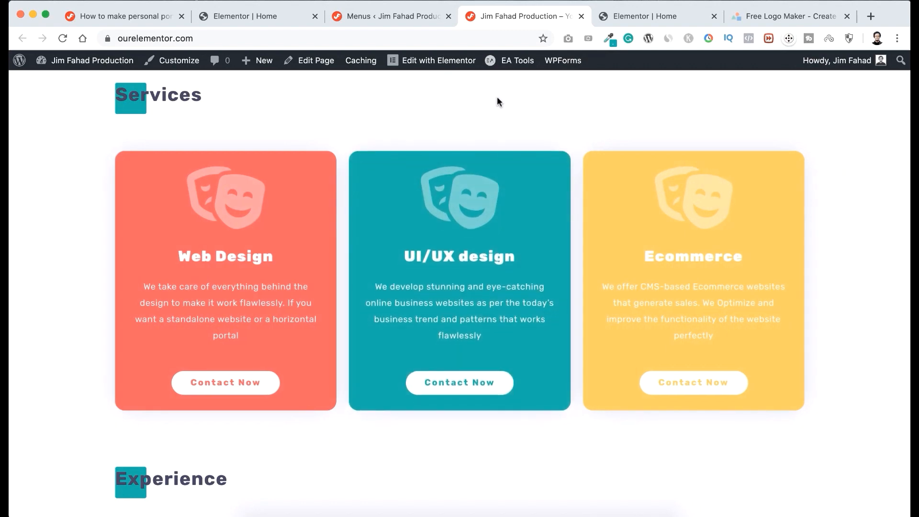
scroll(497, 96, up, 15)
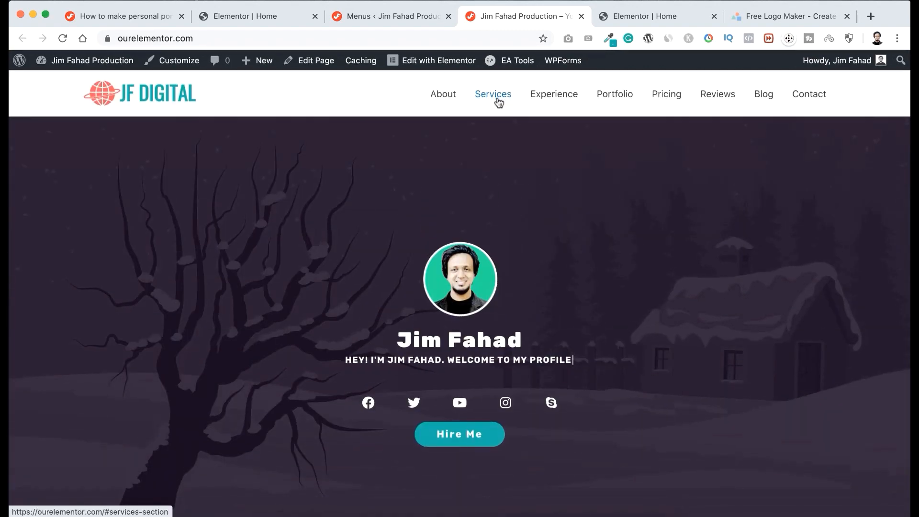
click(614, 95)
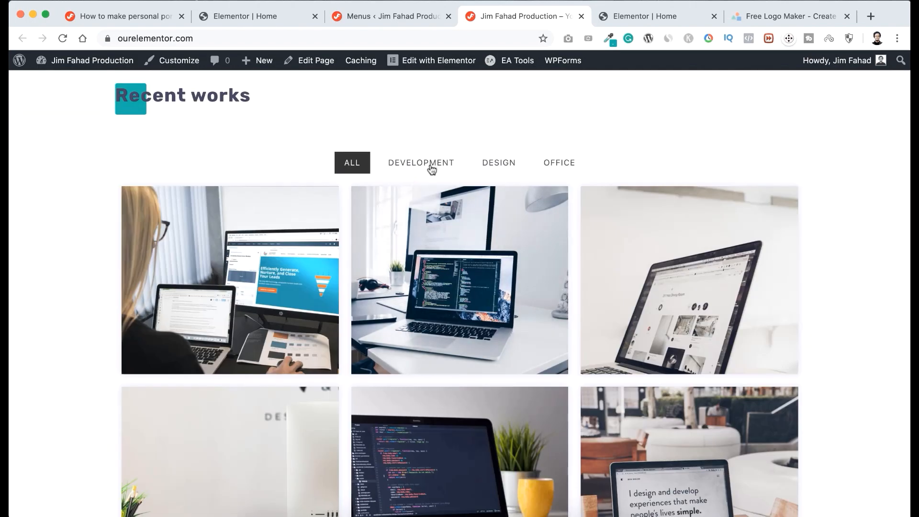
scroll(418, 178, down, 1)
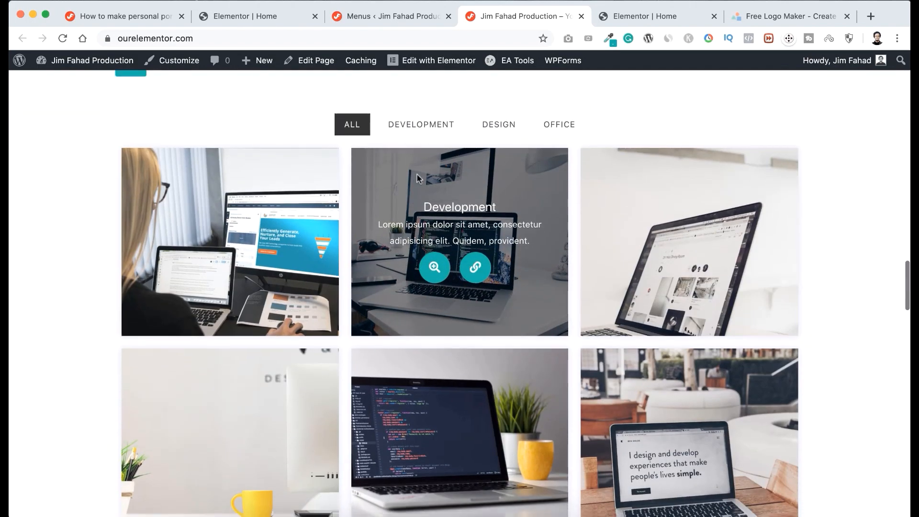
click(423, 132)
click(493, 128)
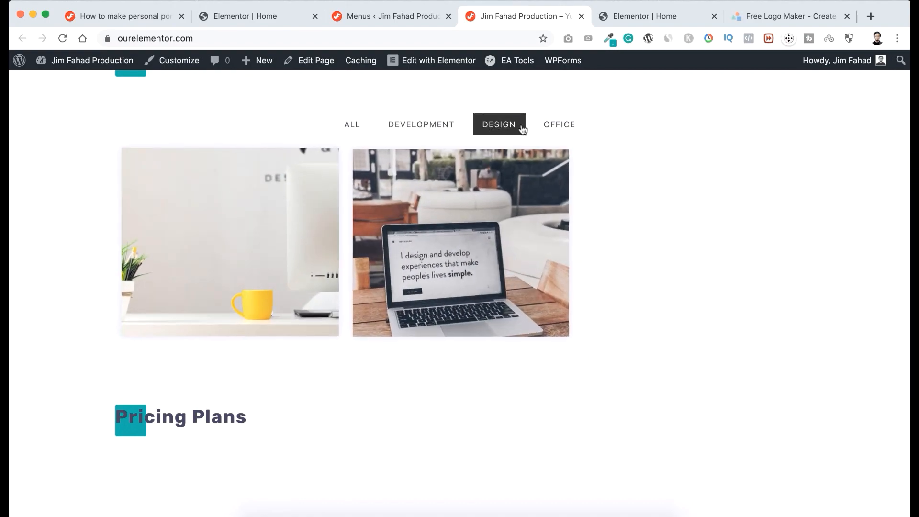
click(545, 126)
scroll(480, 107, up, 20)
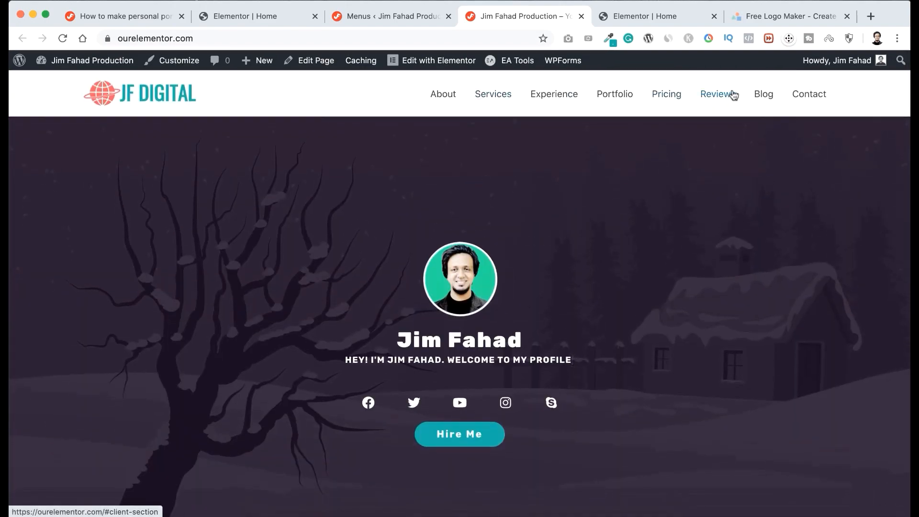
Test the Reviews and Contact menu links, and view the footer below the contact form.
click(718, 96)
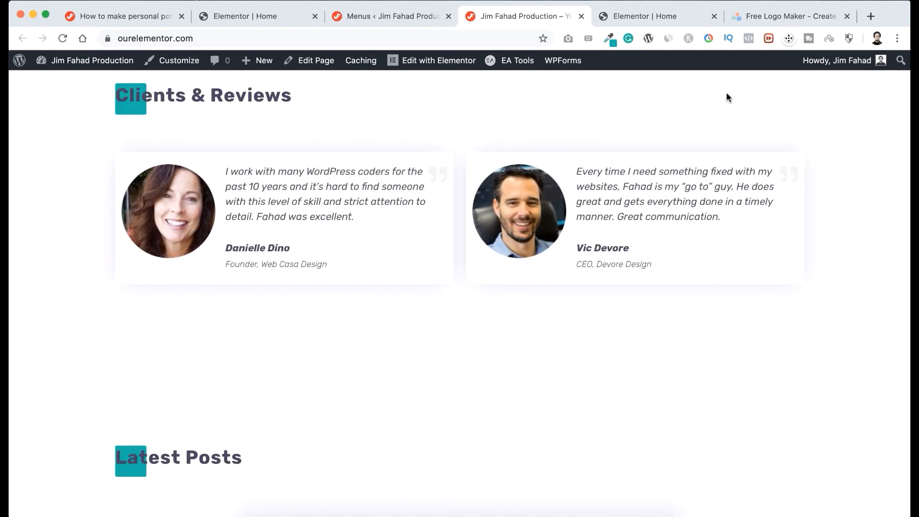
scroll(727, 96, up, 20)
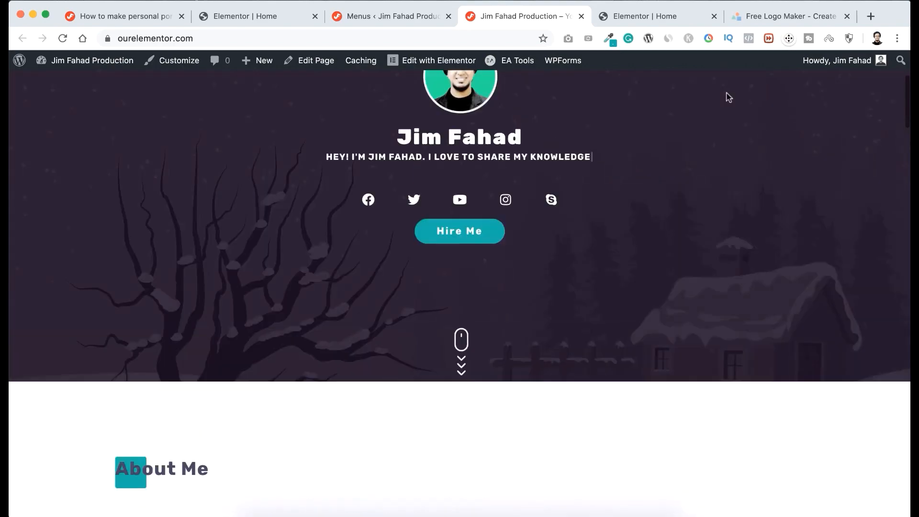
scroll(727, 97, up, 5)
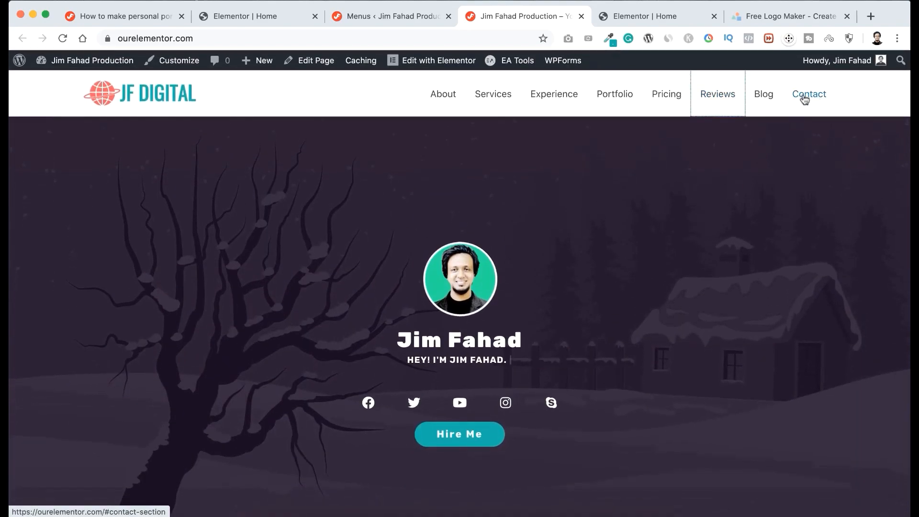
click(805, 99)
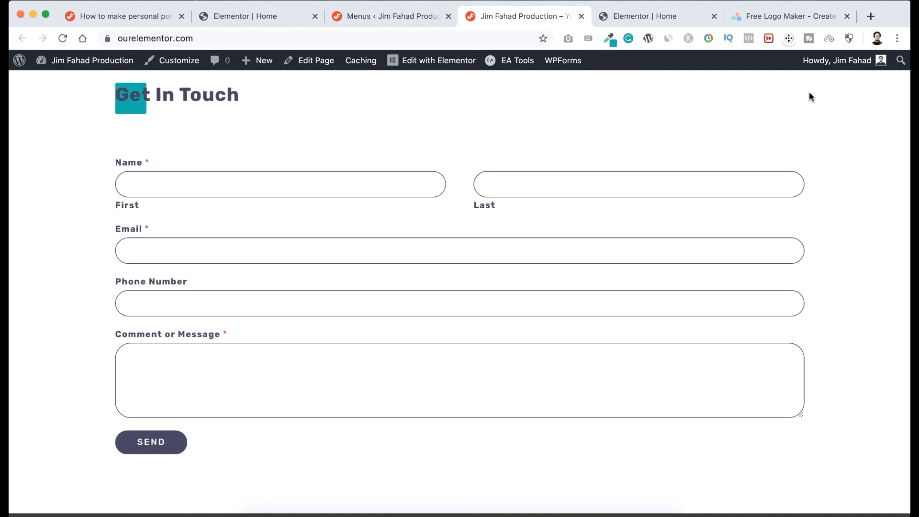
scroll(567, 333, down, 3)
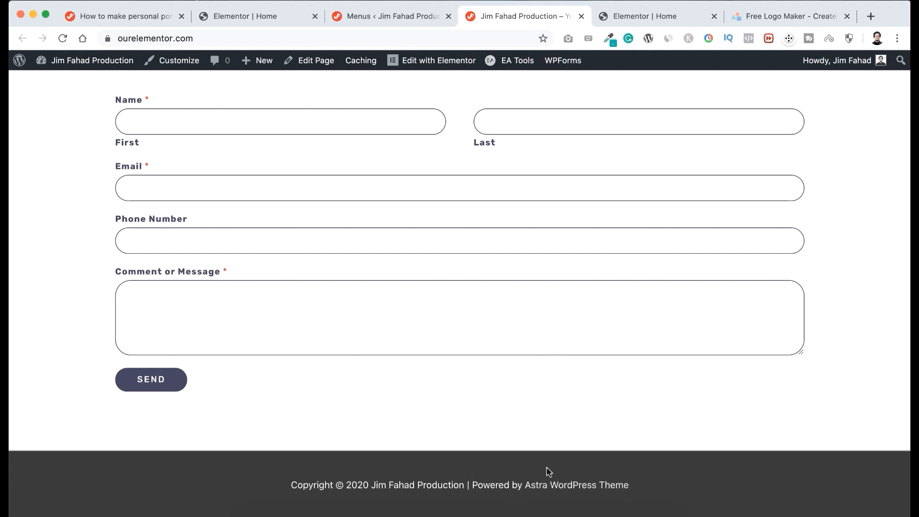
Open the Footer Bar settings in the site customizer, compare the side-aligned layout, and select the centred layout.
click(174, 61)
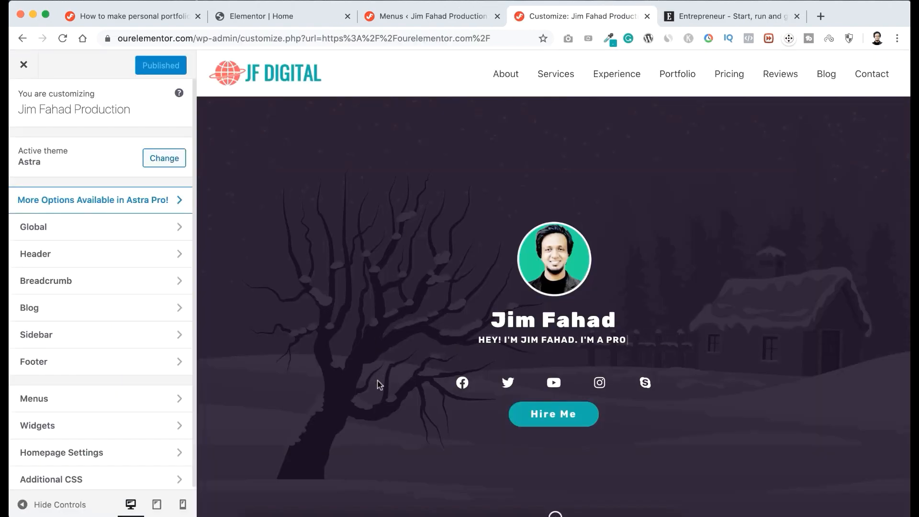
scroll(378, 383, down, 7)
scroll(378, 384, down, 15)
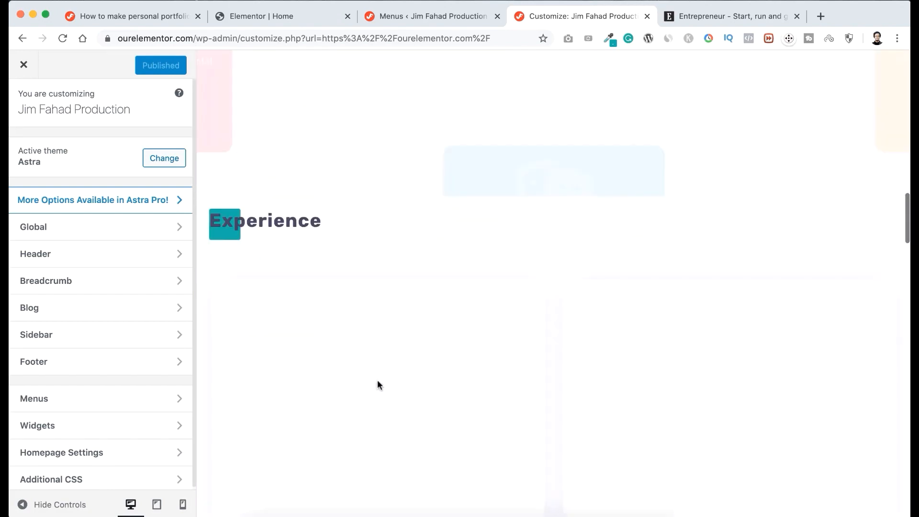
scroll(379, 383, down, 10)
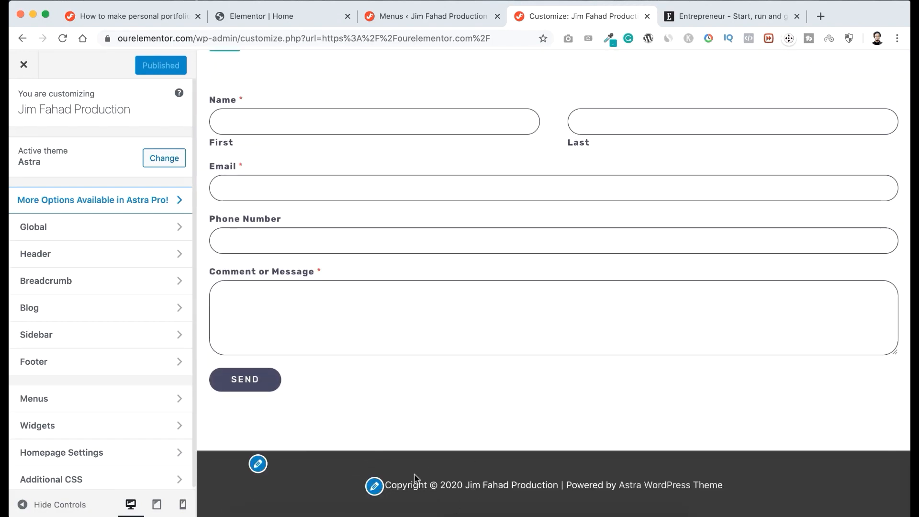
click(81, 364)
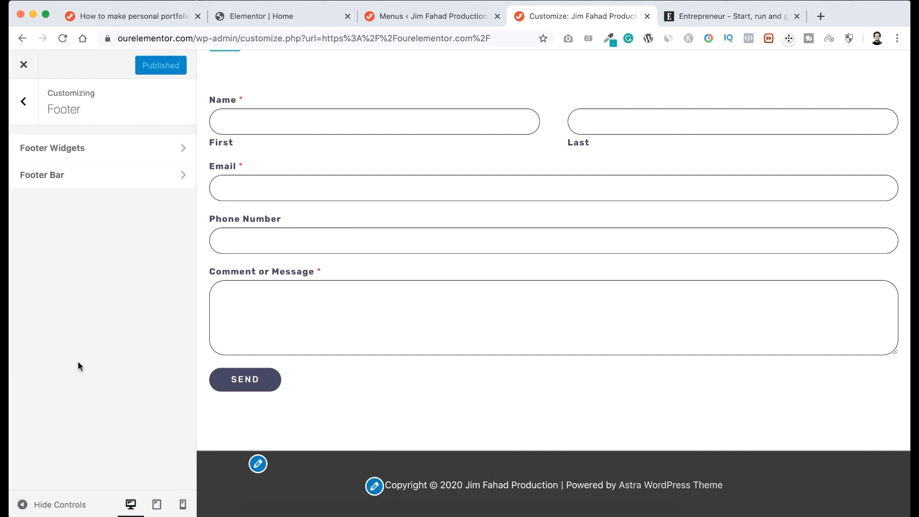
click(94, 179)
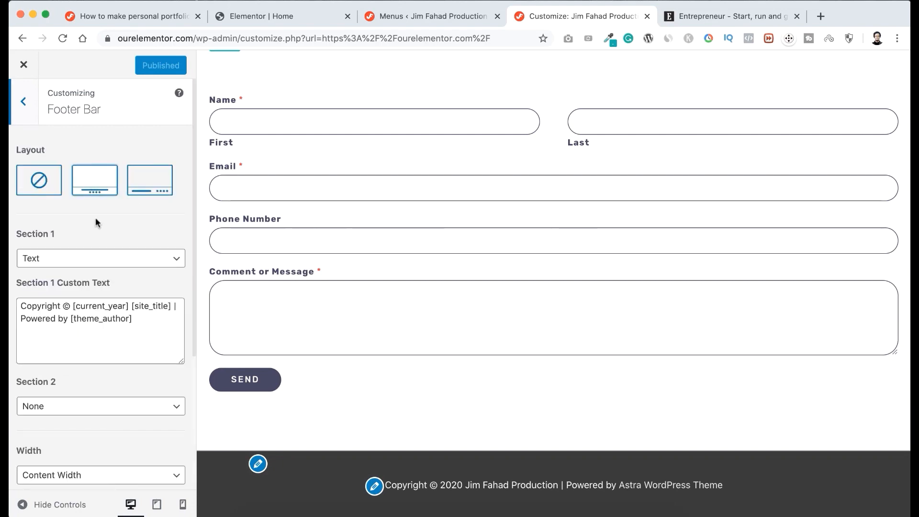
click(149, 178)
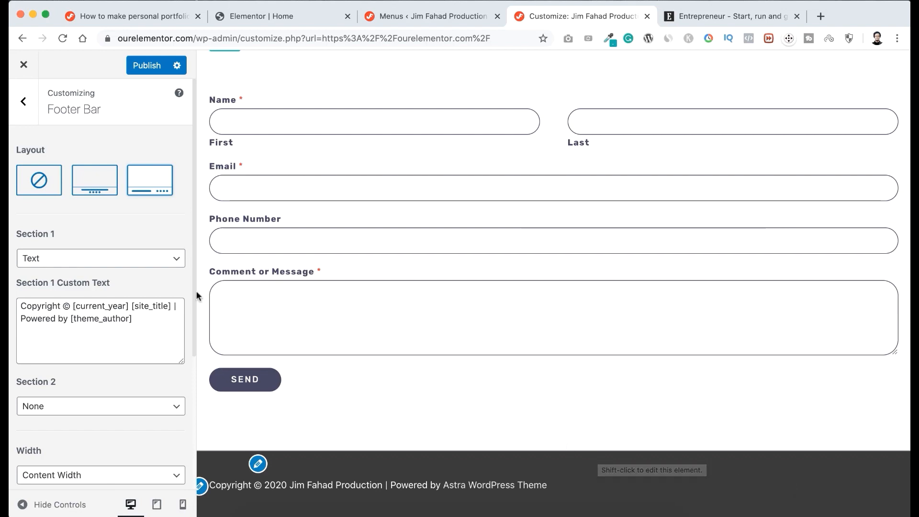
click(94, 185)
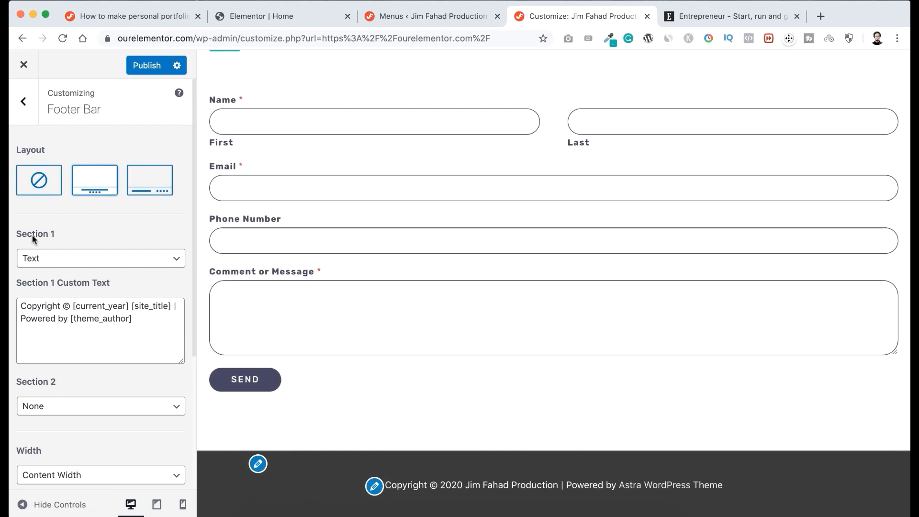
Replace "Powered by [theme_author]" in the footer's Section 1 custom text with "All Rights Reserved.".
scroll(72, 263, down, 3)
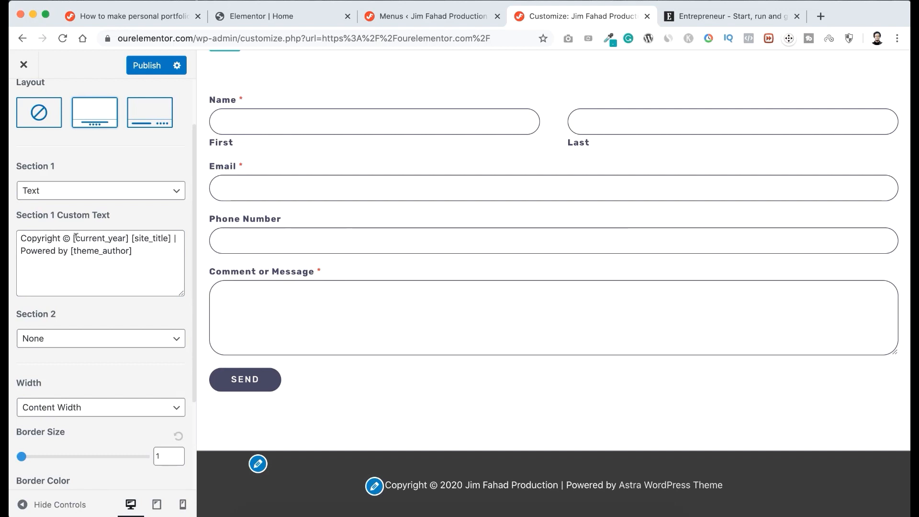
drag(75, 236, 126, 238)
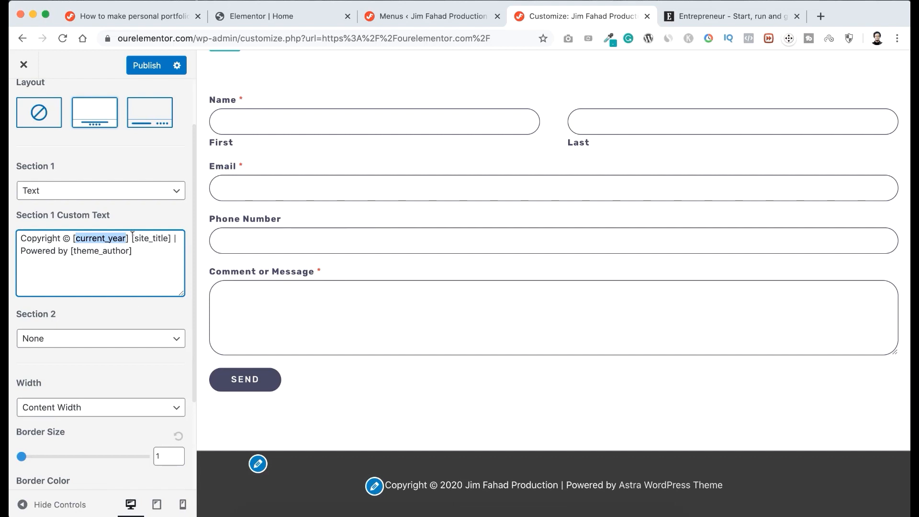
drag(134, 238, 160, 238)
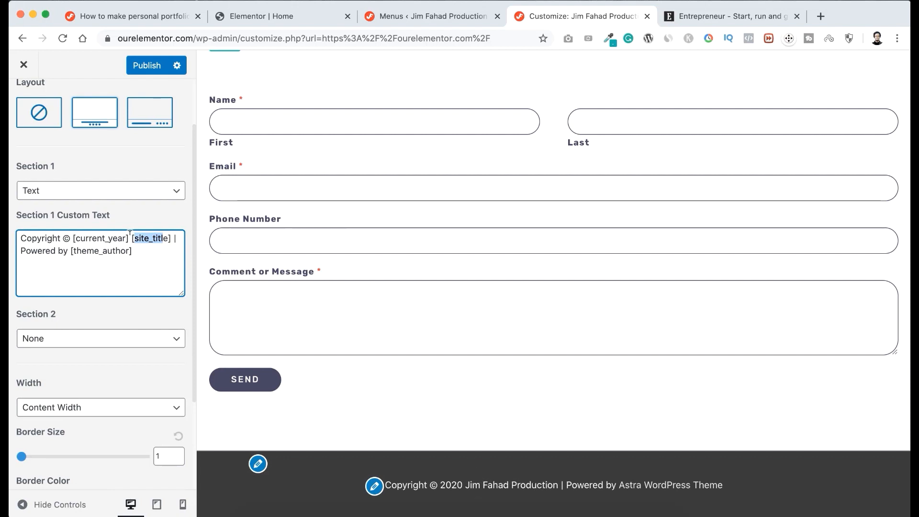
drag(132, 238, 164, 237)
drag(136, 249, 32, 248)
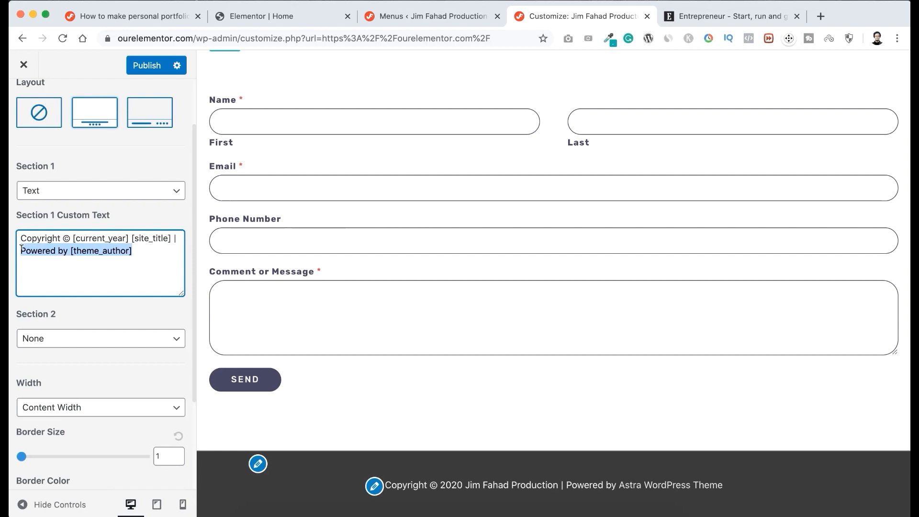
text(All)
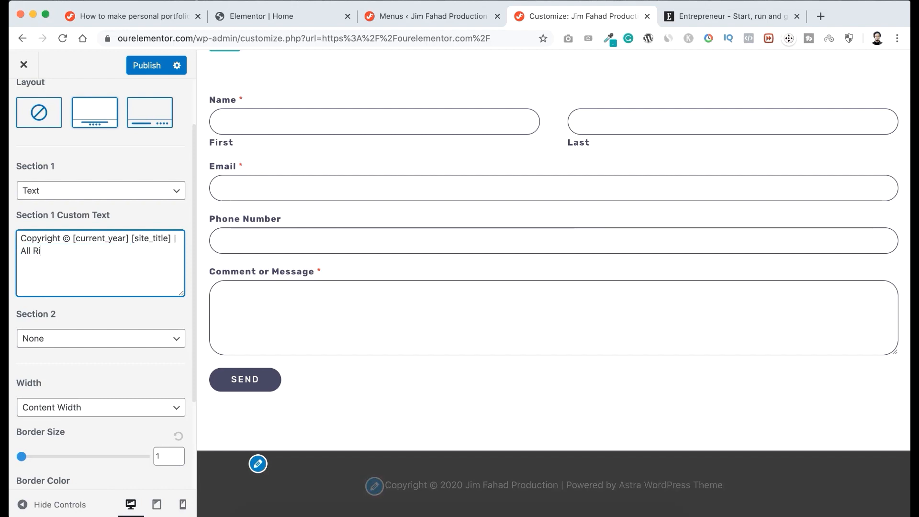
text(ghts Reserved.)
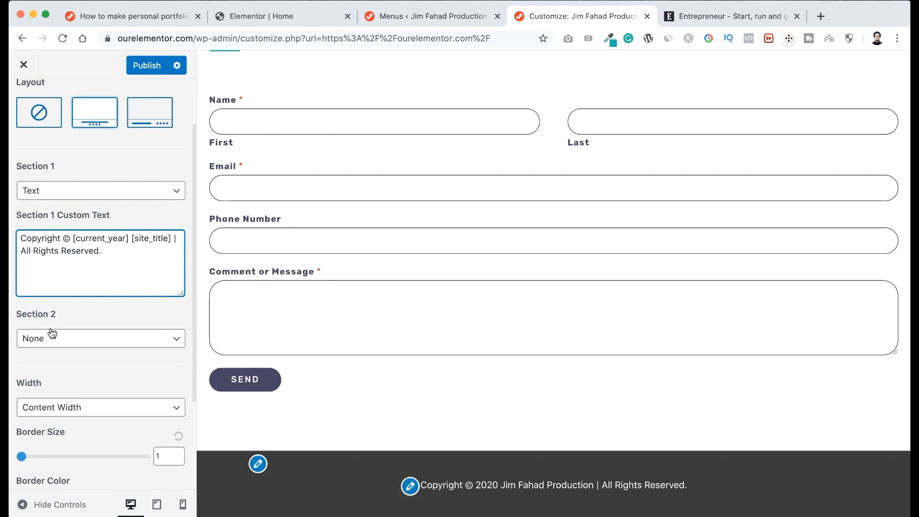
scroll(97, 321, down, 1)
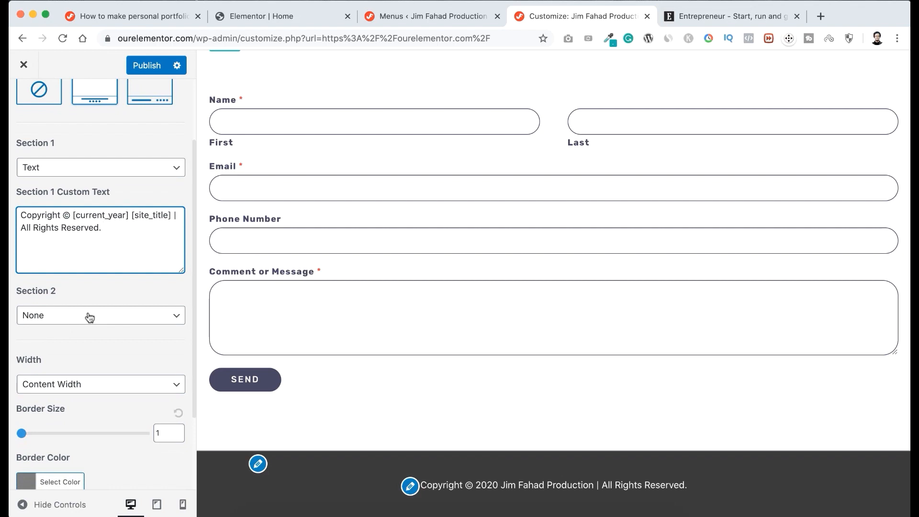
Set Section 2 of the footer bar to Footer Menu and view the footer in the preview.
click(90, 317)
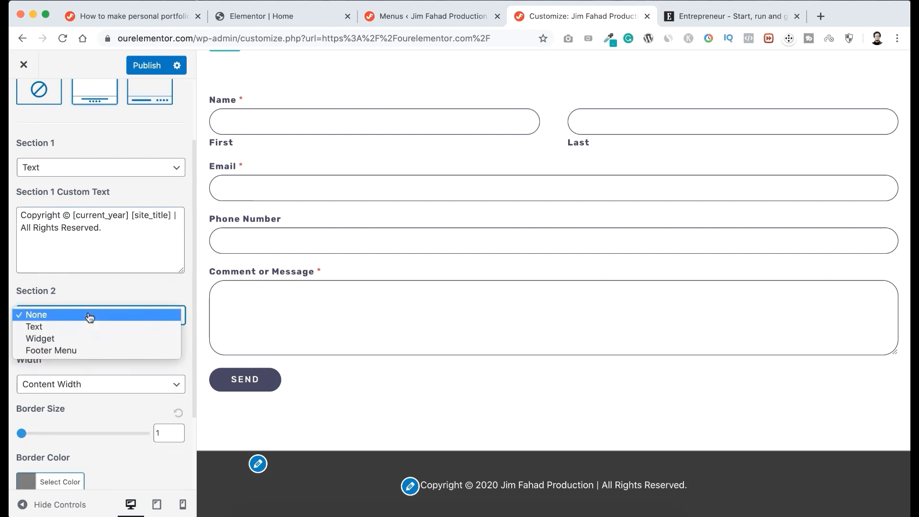
click(83, 351)
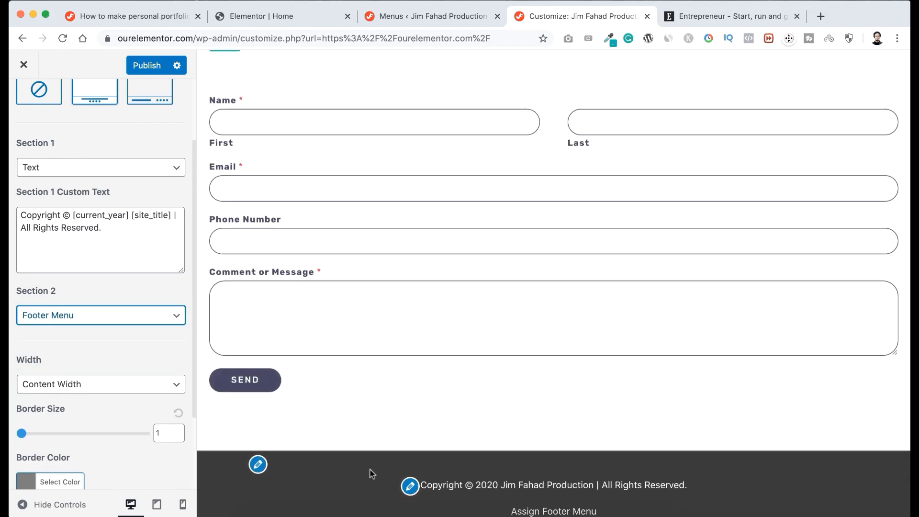
scroll(370, 470, down, 1)
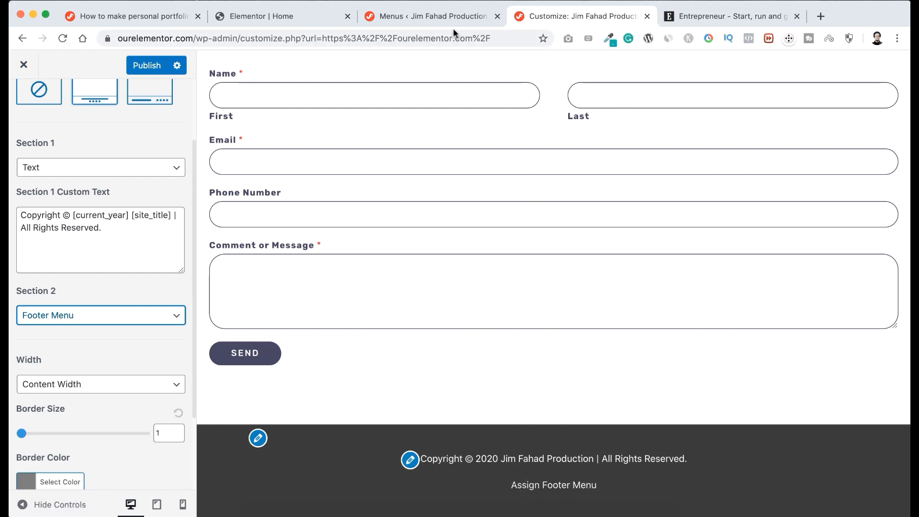
Review the Main Menu's structure on the WordPress Menus page.
click(448, 14)
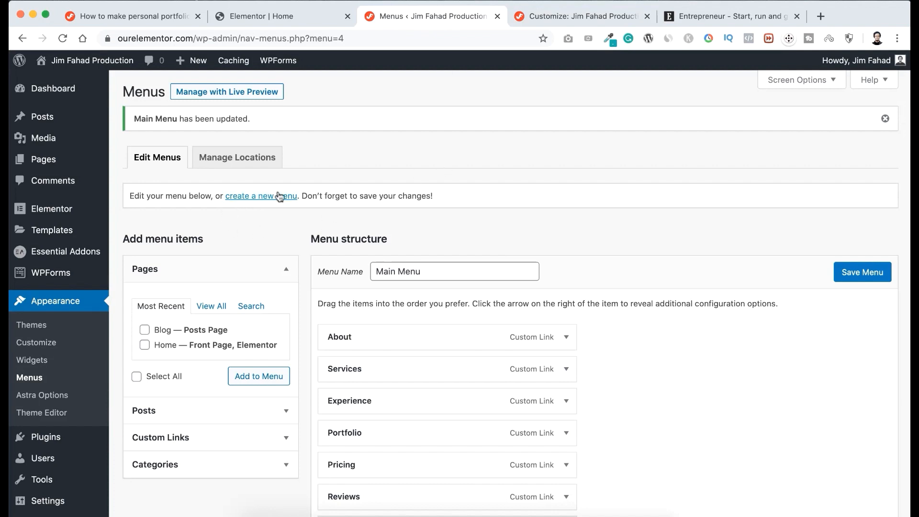
scroll(314, 328, down, 1)
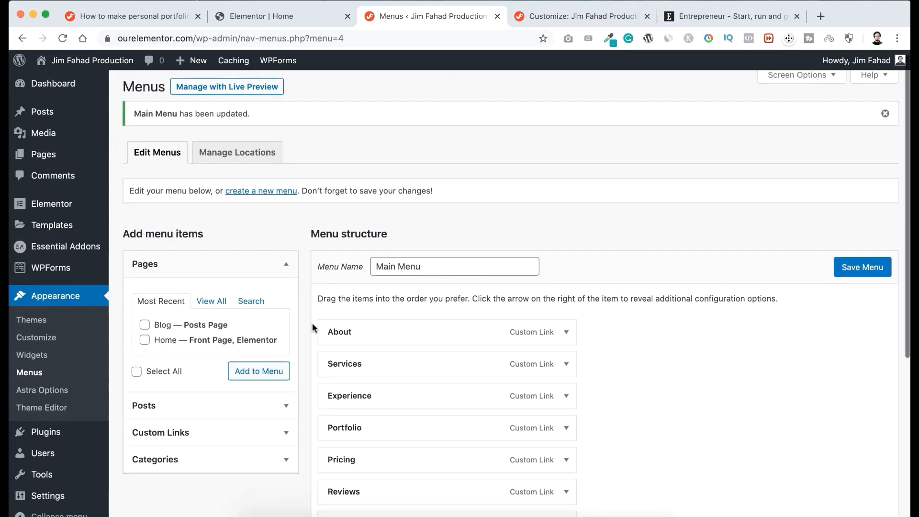
scroll(312, 327, down, 5)
scroll(312, 323, up, 5)
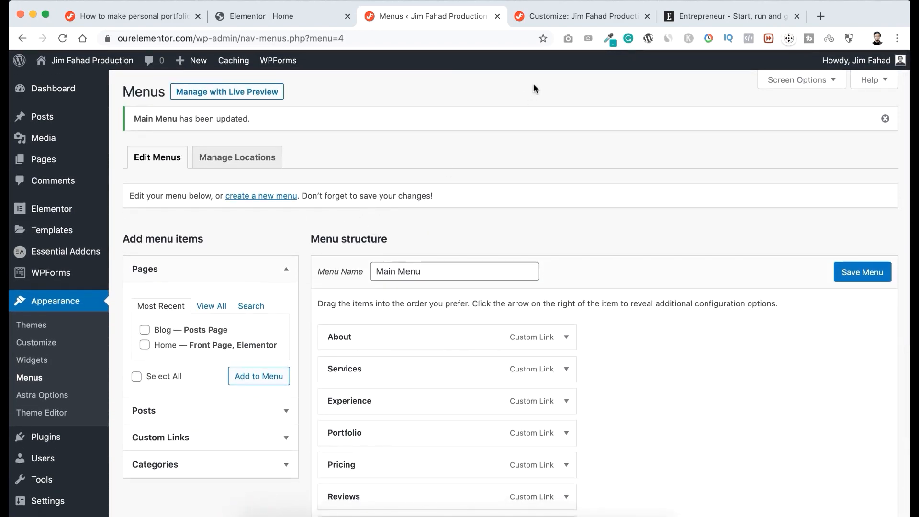
Return to the site customizer and publish the footer bar changes.
click(579, 14)
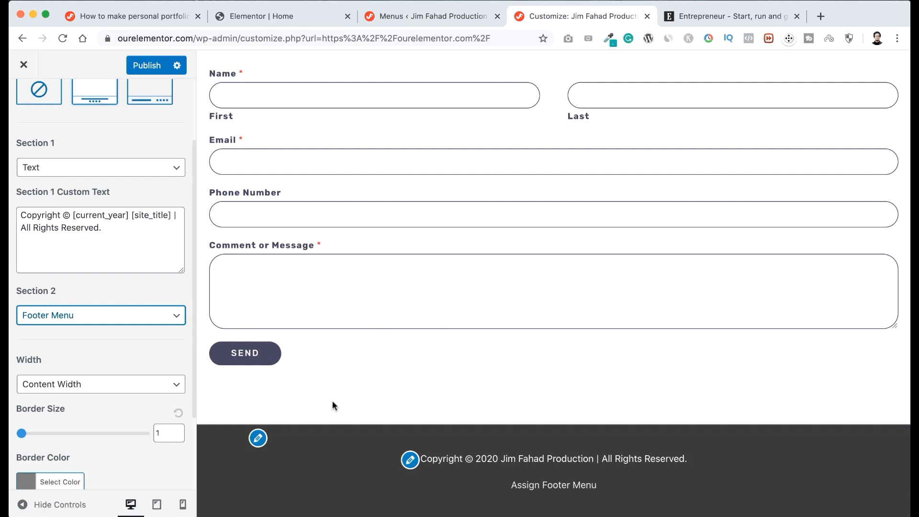
scroll(125, 148, up, 3)
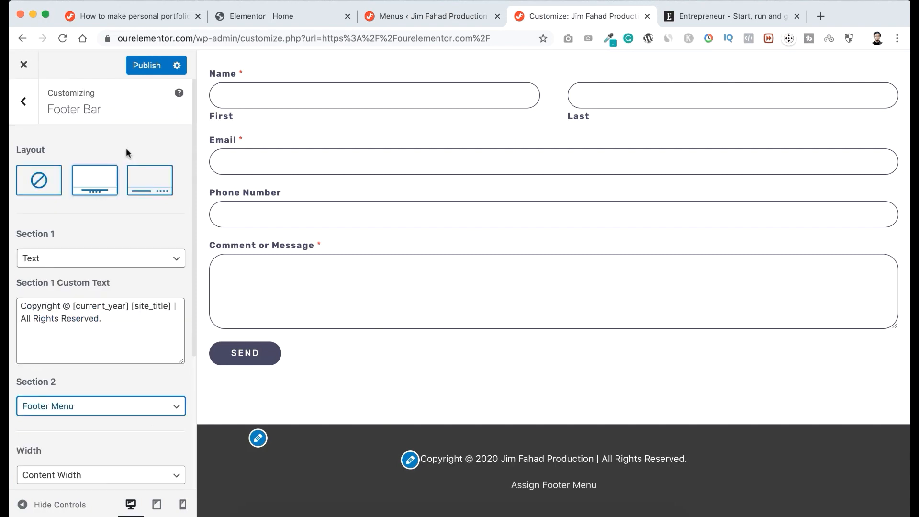
click(146, 70)
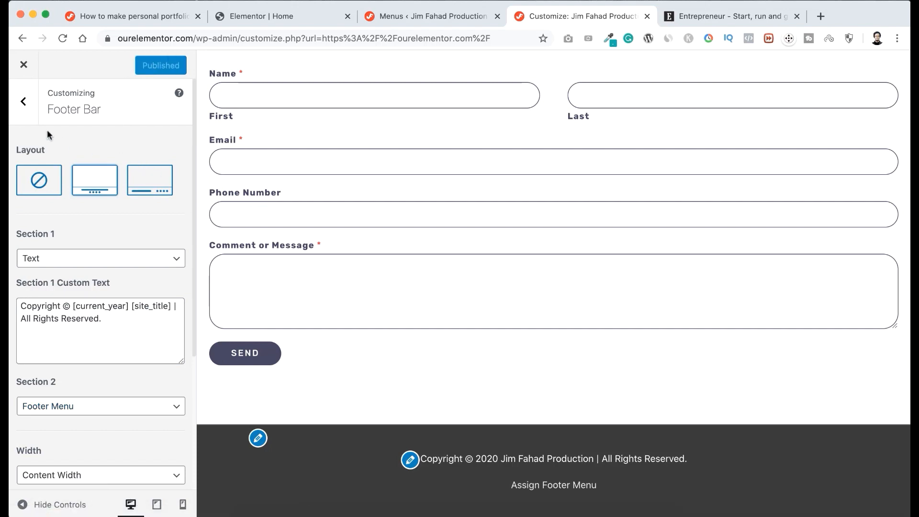
Create a new menu named "Footer Menu" in the customizer's Menus section and assign it to the Footer Menu location.
click(25, 109)
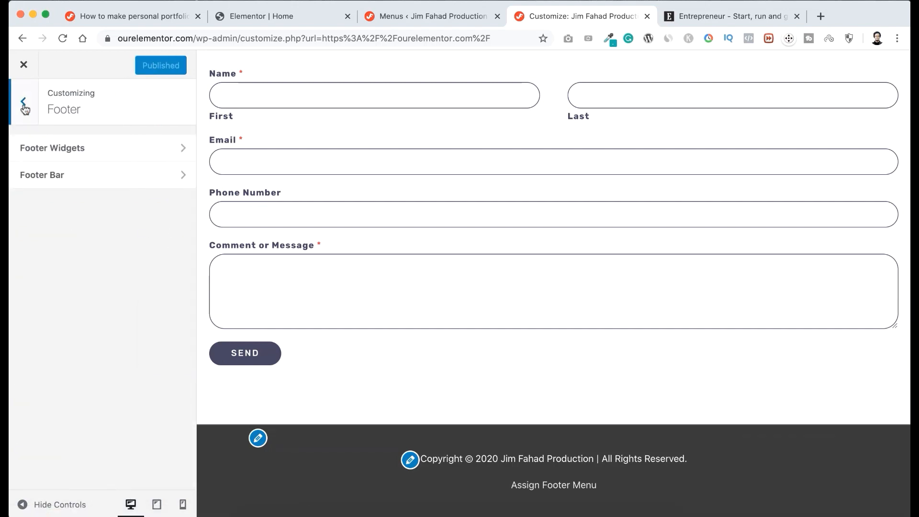
click(25, 108)
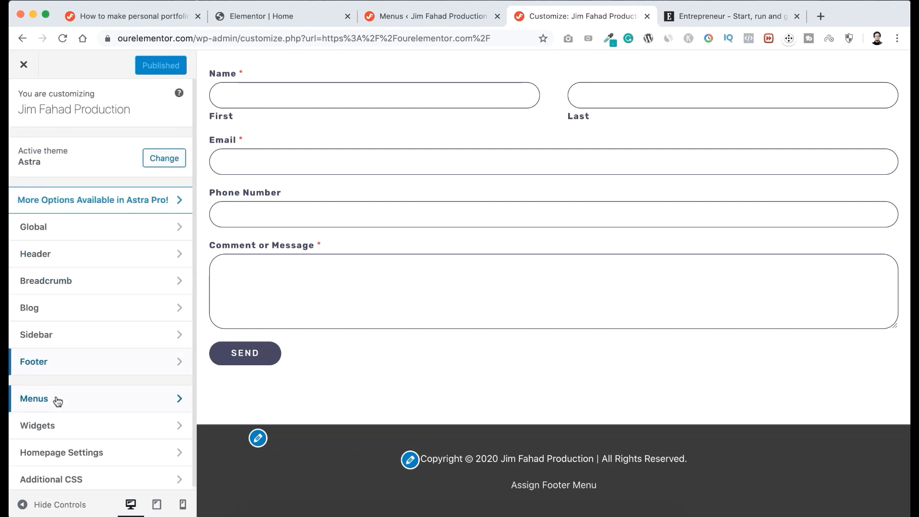
click(102, 404)
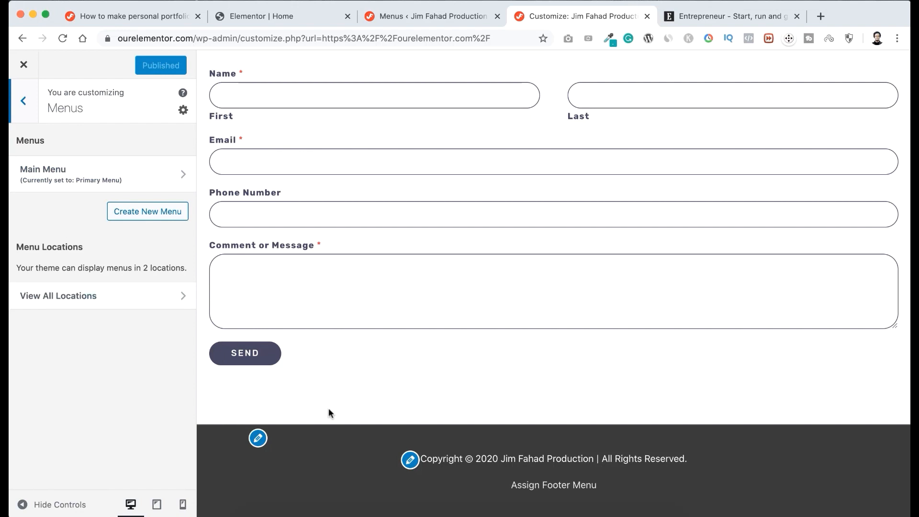
click(139, 213)
click(96, 168)
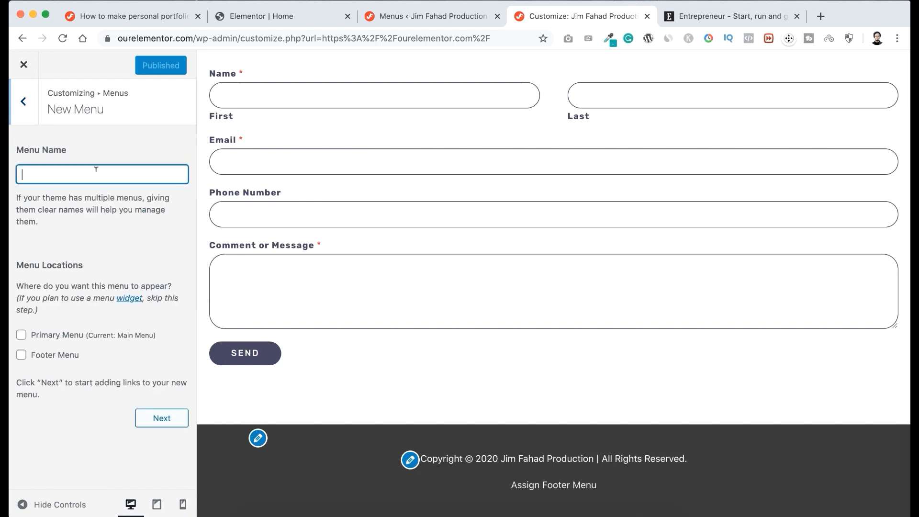
text(Footer Menu)
click(21, 356)
click(153, 421)
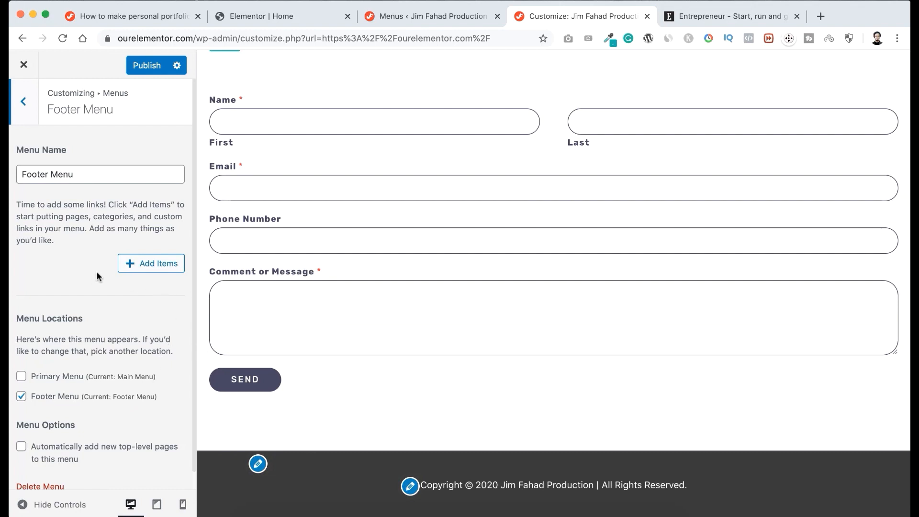
Open the selection of items that can be added to the new footer menu.
click(136, 264)
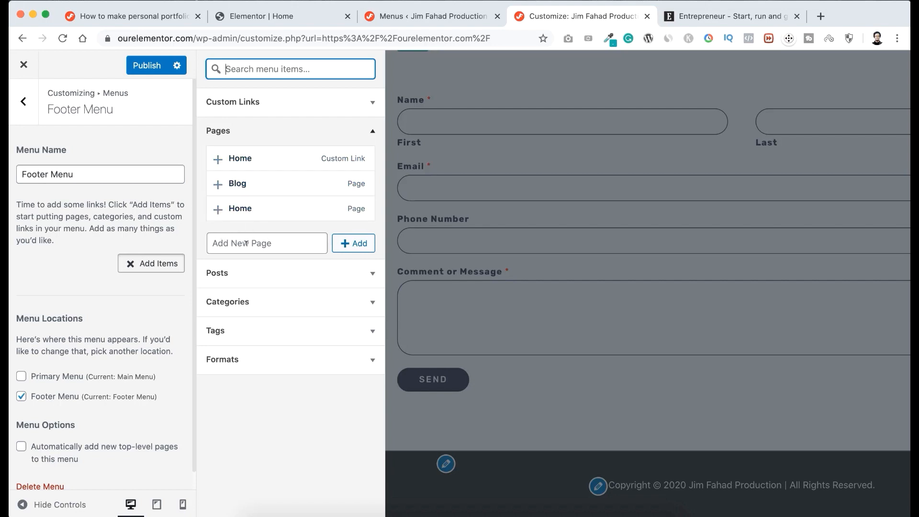
Create the pages Disclaimer, Privacy Policy and Cookies Policy and add them as items to the footer menu.
click(241, 241)
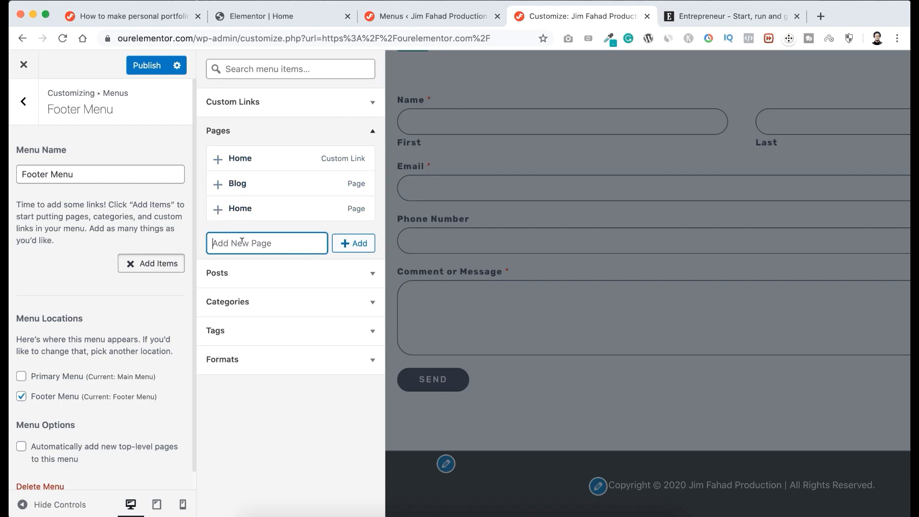
text(Disclaimer)
click(359, 243)
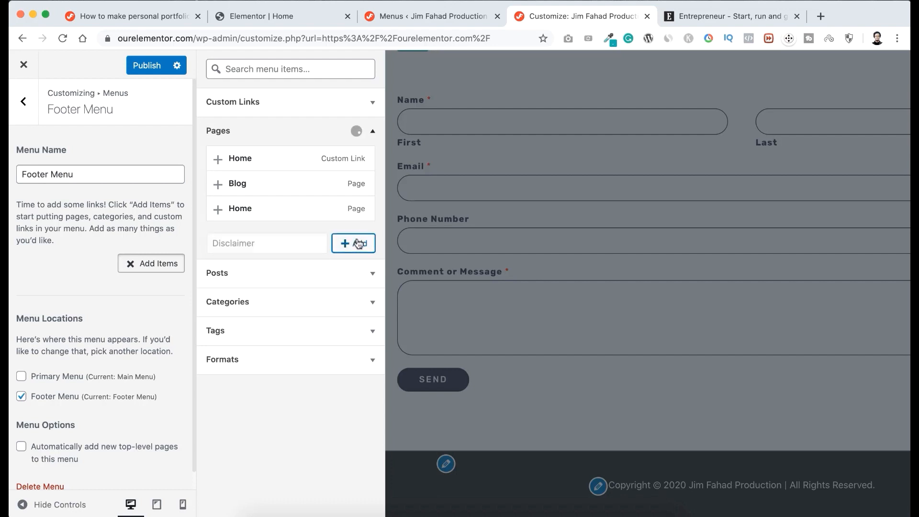
click(282, 267)
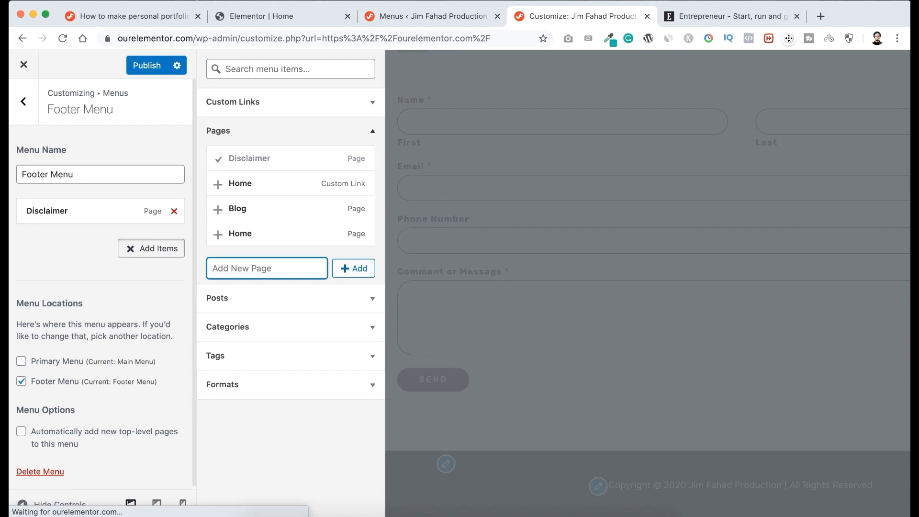
text(Privacy Policy)
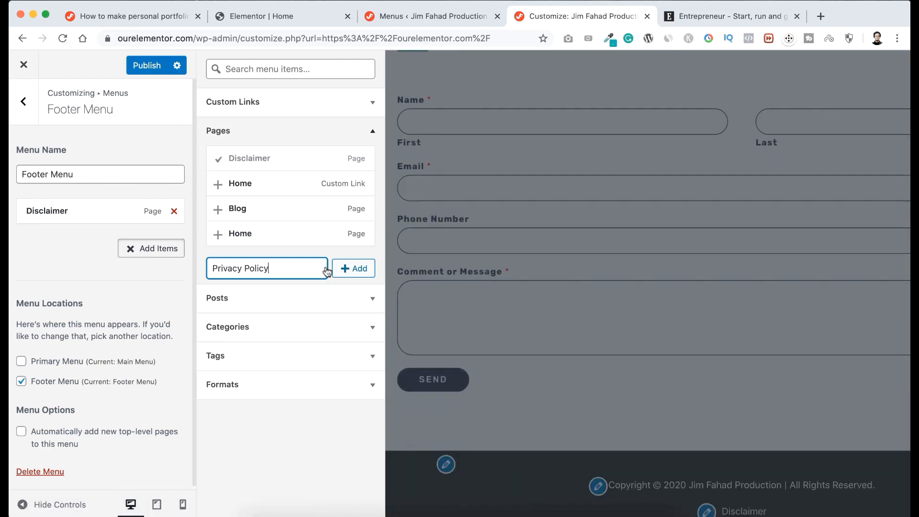
click(354, 269)
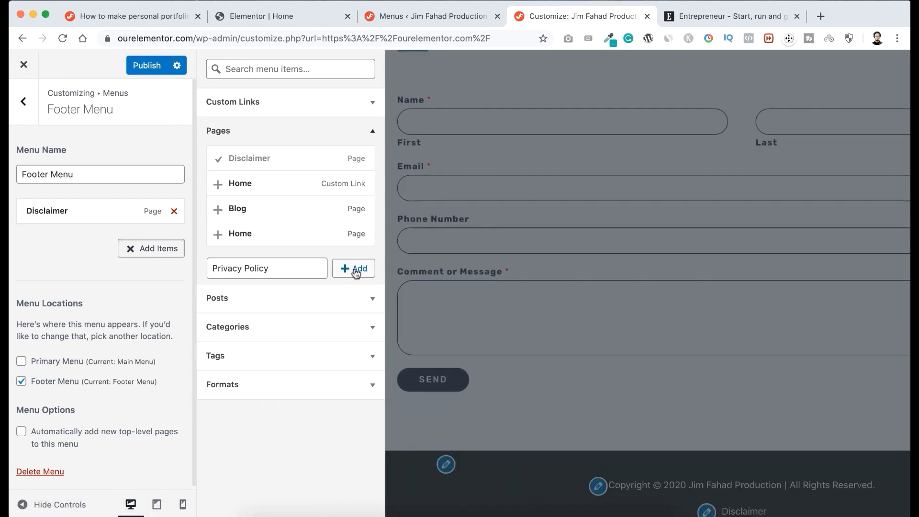
click(272, 286)
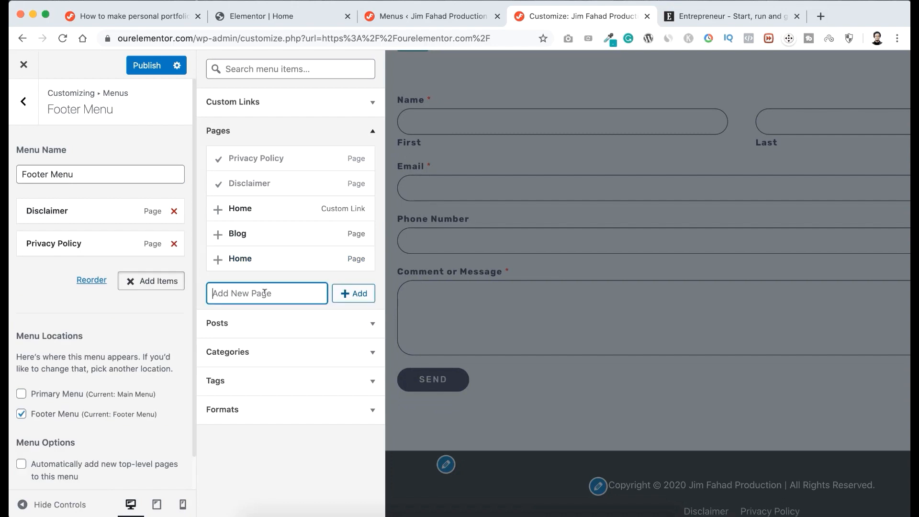
text(Cookies Policy)
click(349, 291)
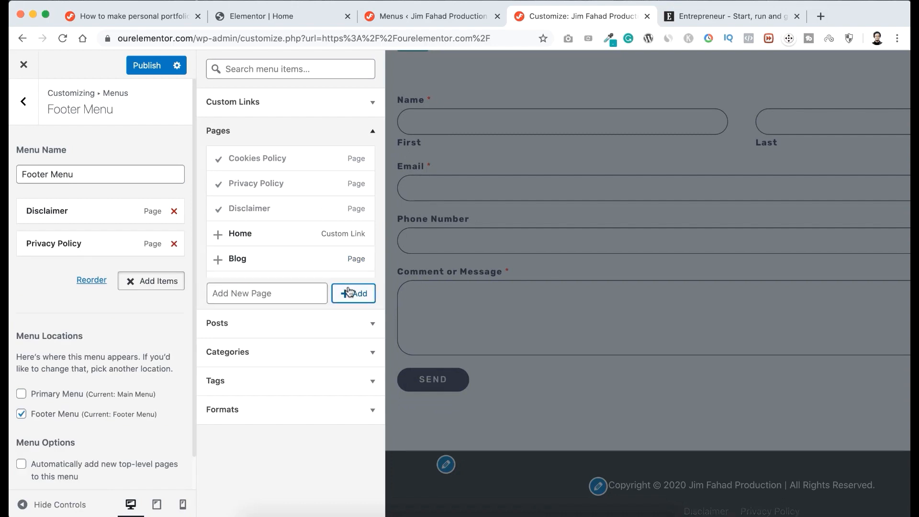
click(27, 323)
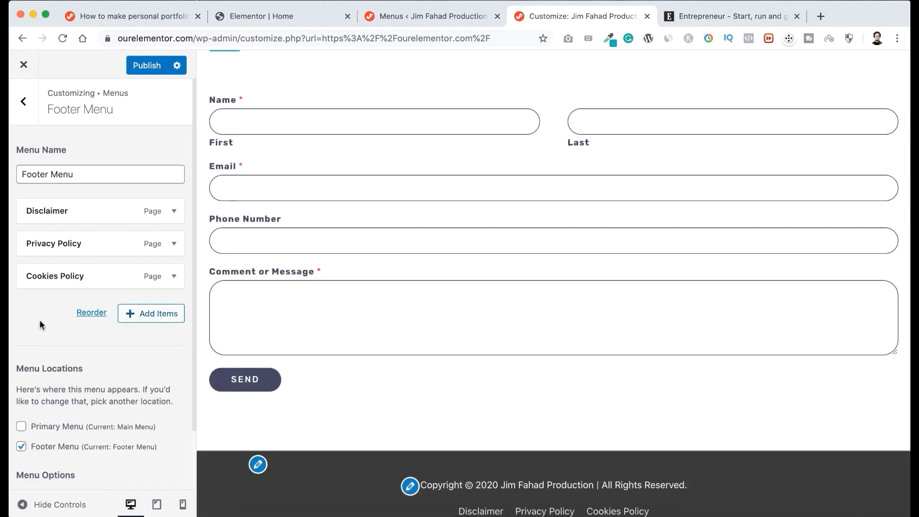
Publish the footer menu changes and exit the customizer.
scroll(570, 387, down, 1)
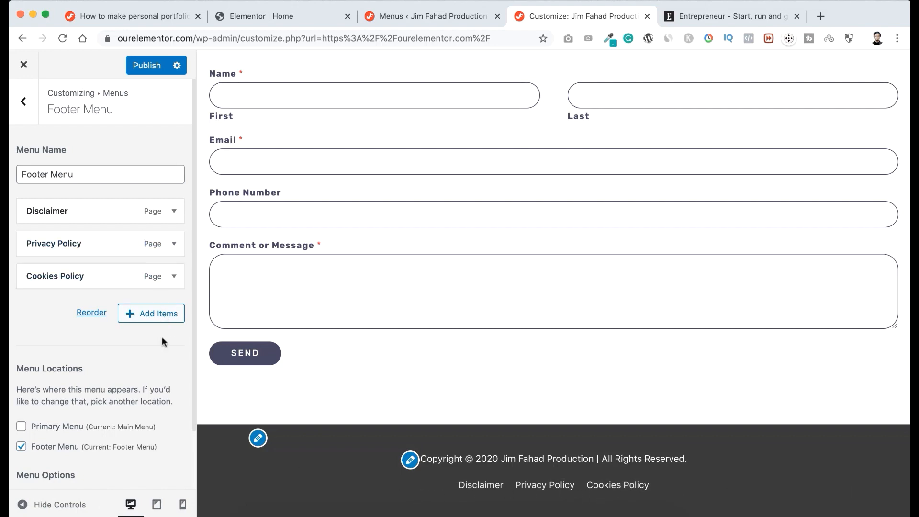
click(139, 67)
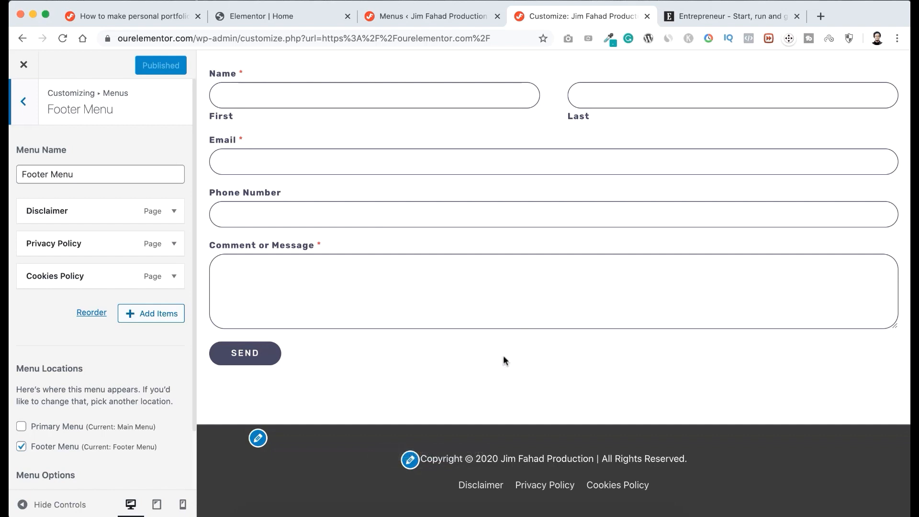
click(24, 65)
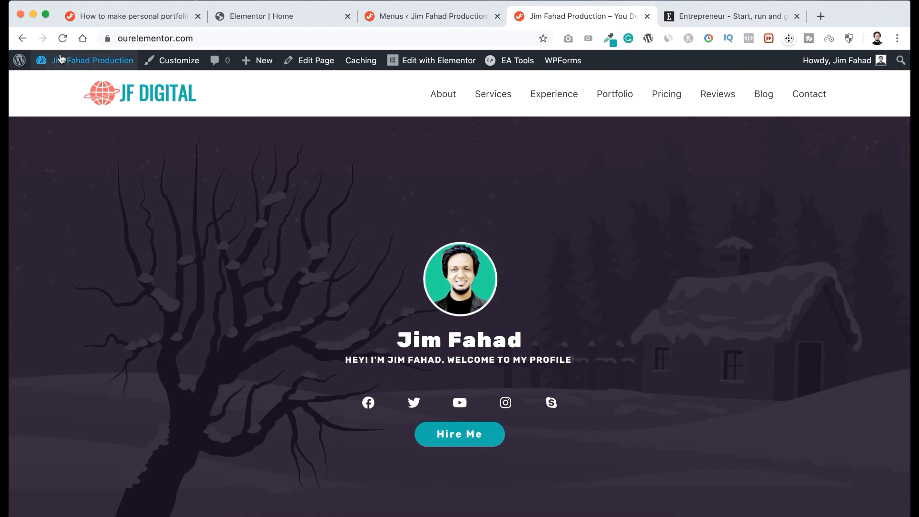
Go to the dashboard's list of all pages and open the Cookies Policy page for editing with Elementor.
mouse_move(61, 58)
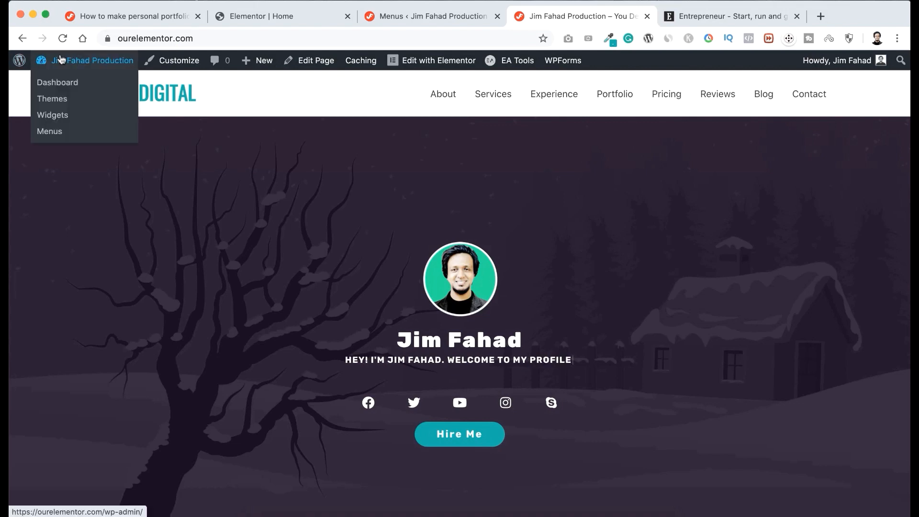
click(58, 82)
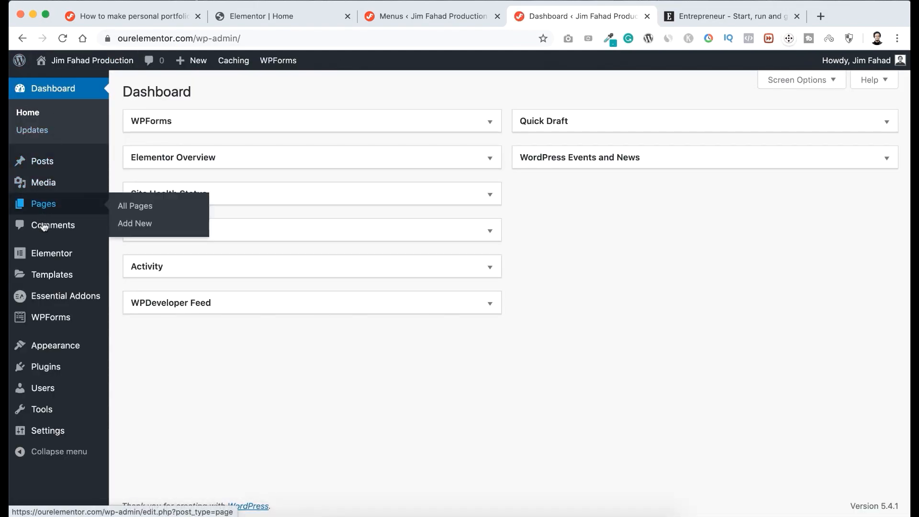
mouse_move(36, 207)
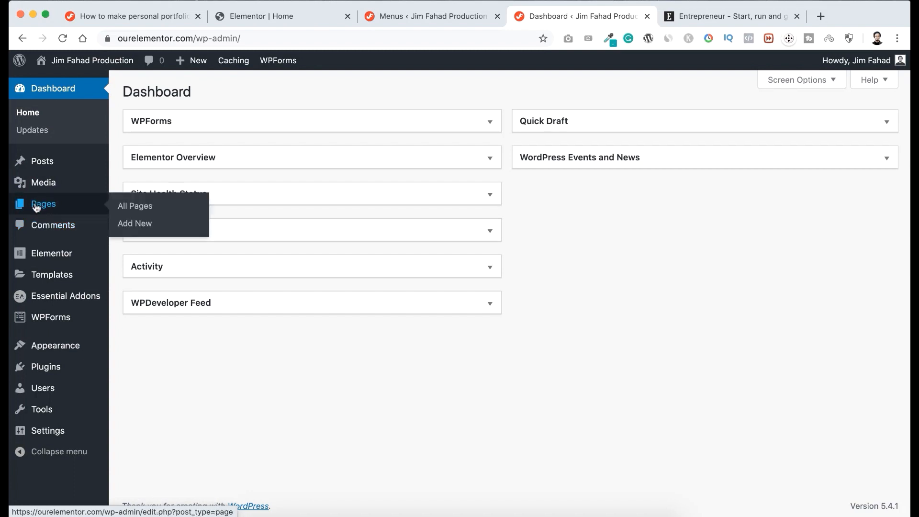
click(148, 208)
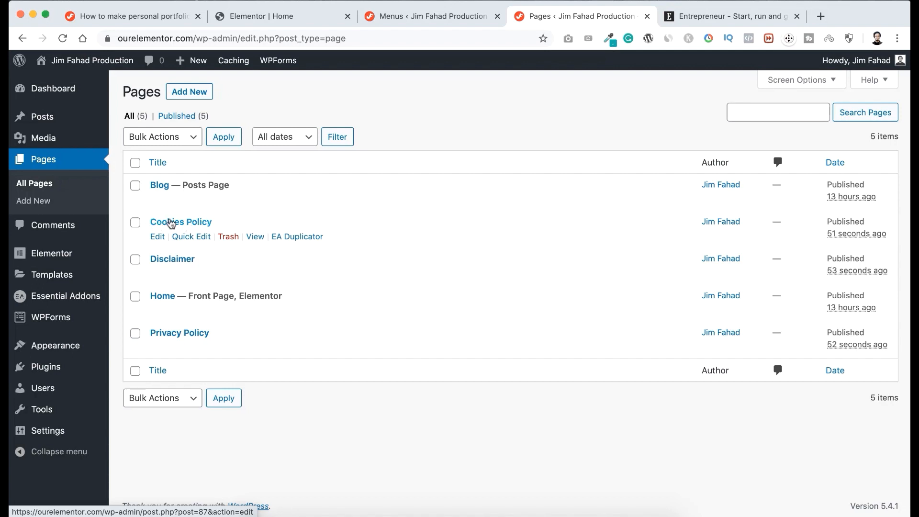
click(157, 238)
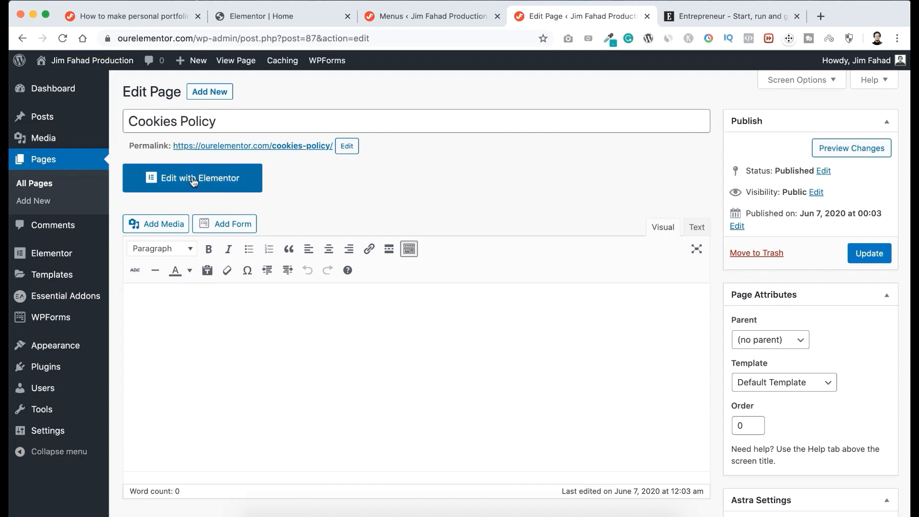
click(202, 180)
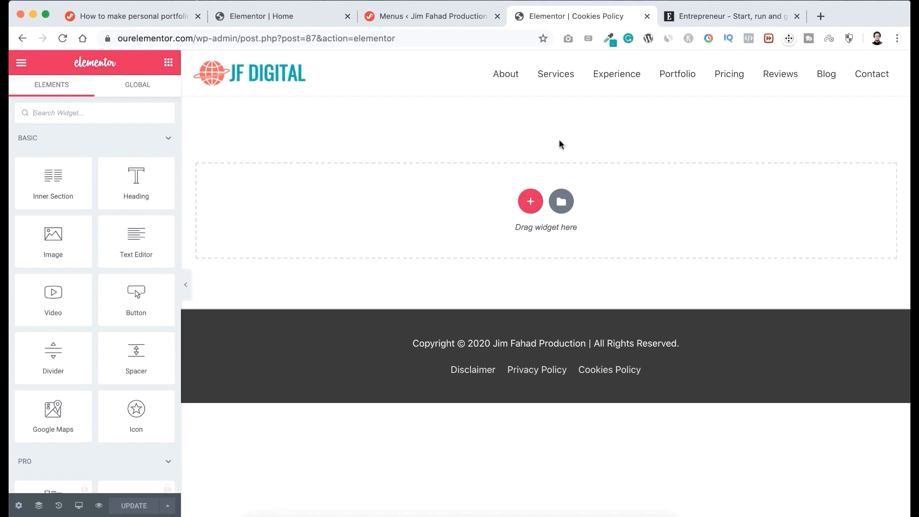
Open the Cookies Policy linked in the Entrepreneur site's footer and copy its page title.
click(723, 17)
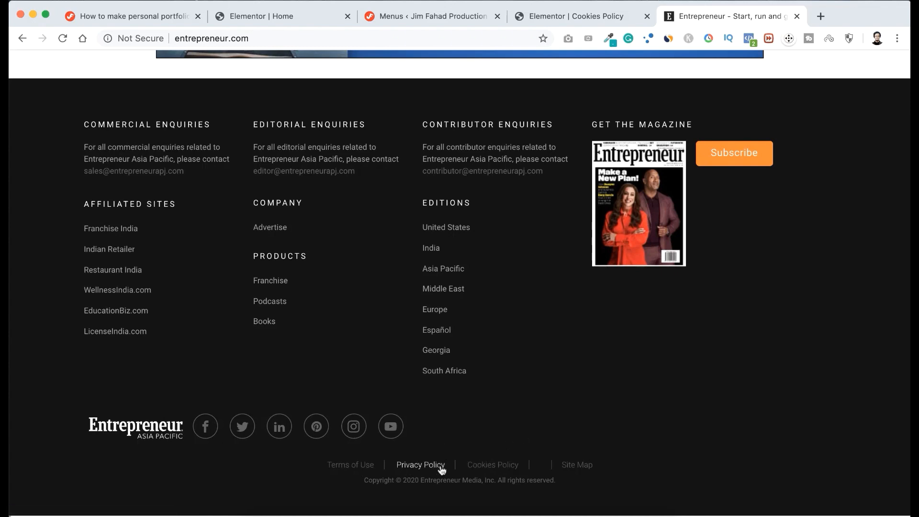
click(491, 464)
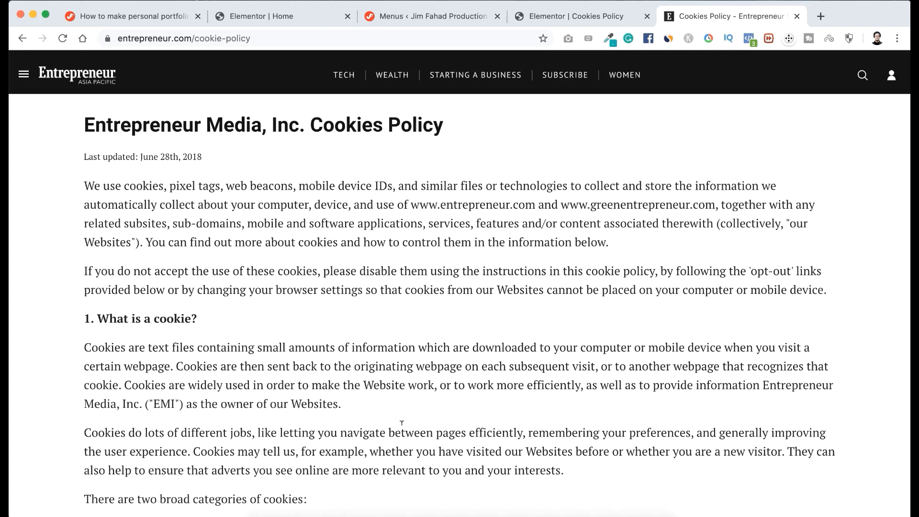
scroll(365, 431, down, 1)
scroll(288, 398, up, 1)
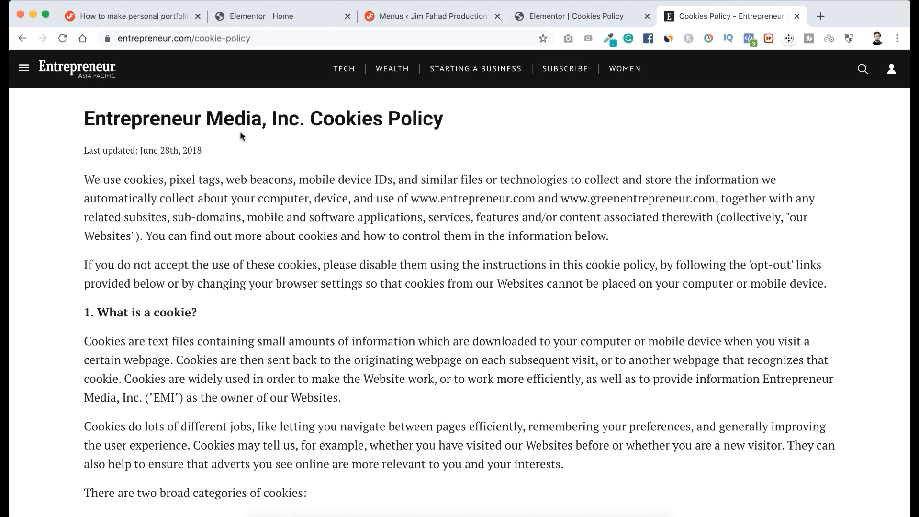
drag(84, 119, 443, 120)
key(ctrl+c)
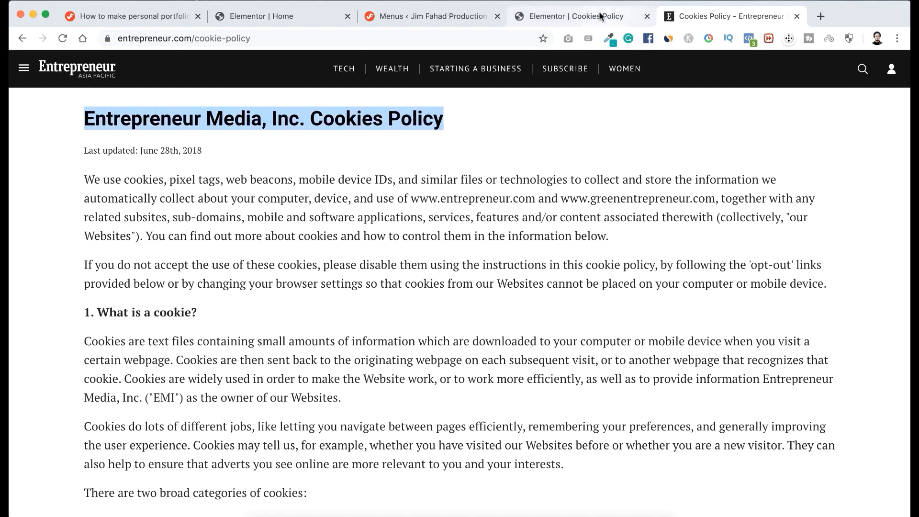
Back in the Elementor page, add a single-column section with a Heading widget and paste the copied policy title as its text.
click(571, 19)
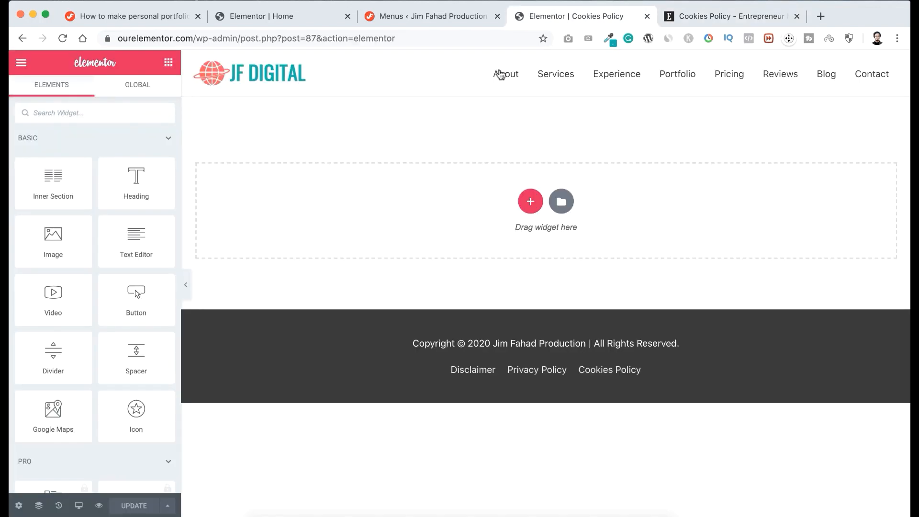
click(531, 203)
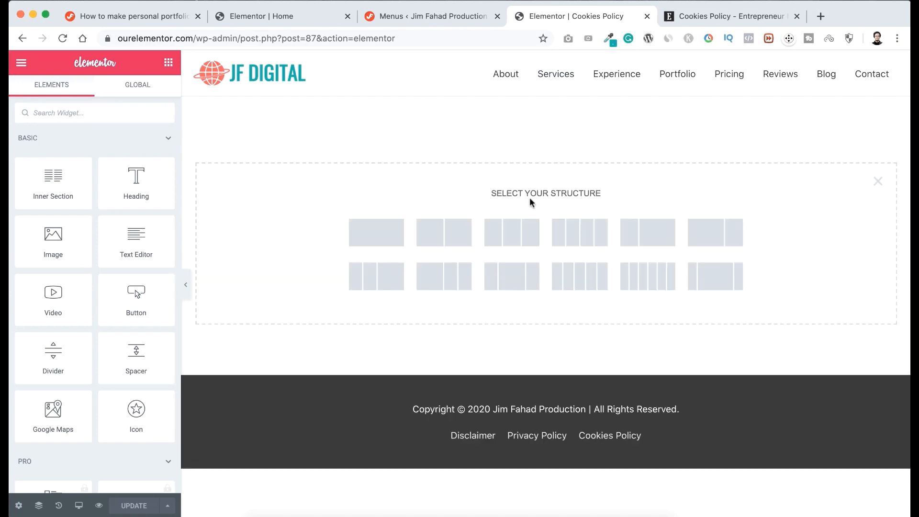
click(377, 240)
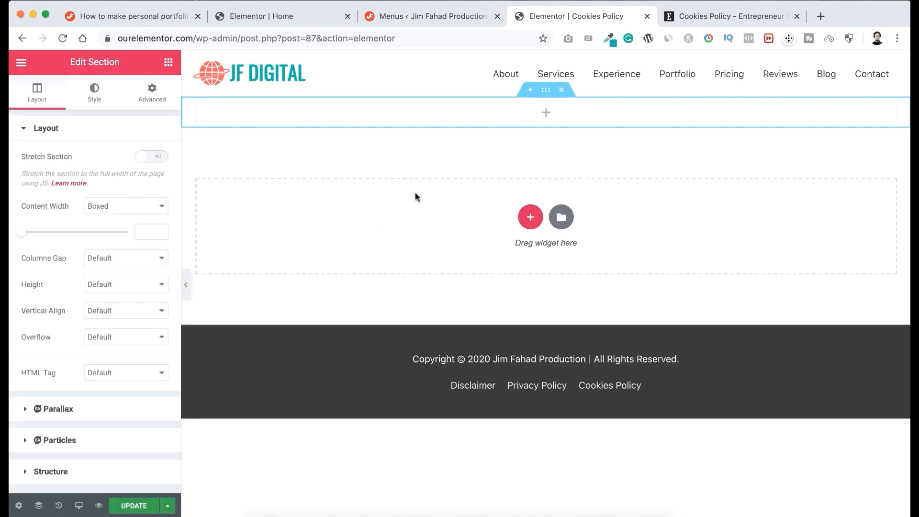
click(168, 61)
drag(134, 179, 447, 115)
click(125, 186)
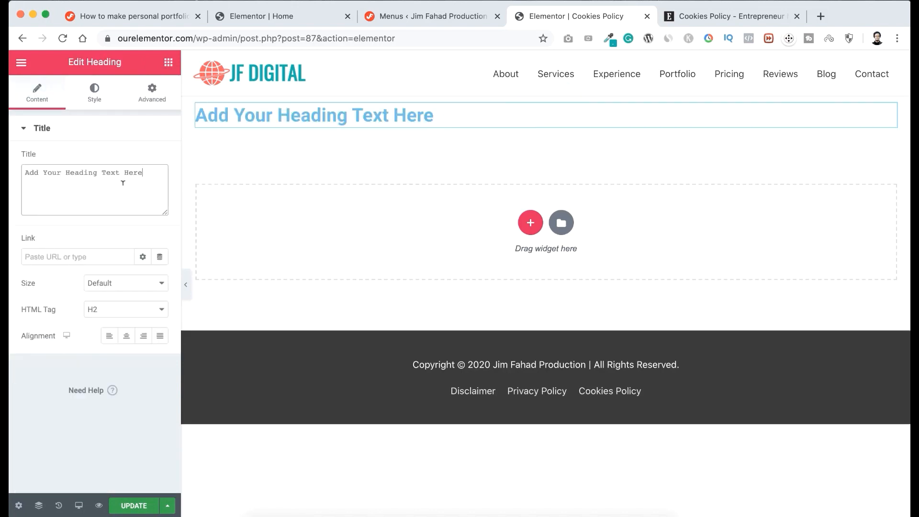
key(ctrl+a)
key(ctrl+v)
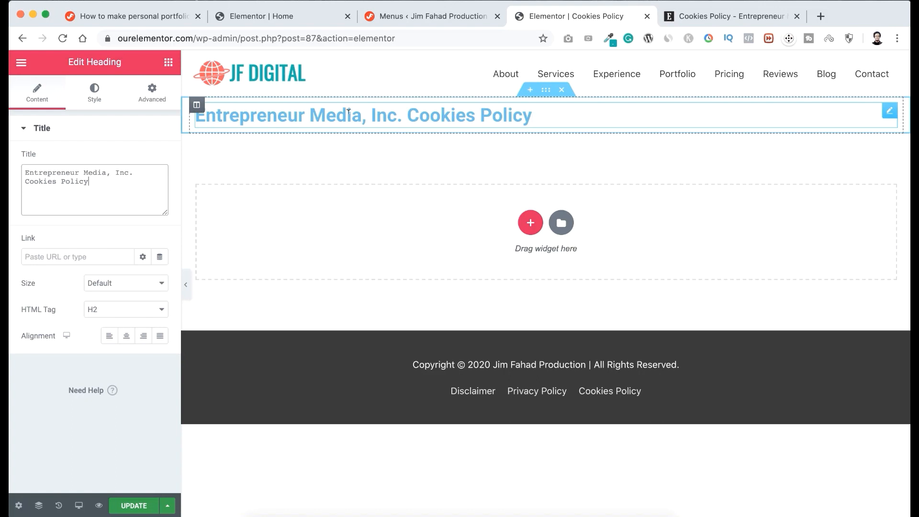
Replace "Entrepreneur Media, Inc" in the heading with "JF Digital".
drag(397, 115, 188, 116)
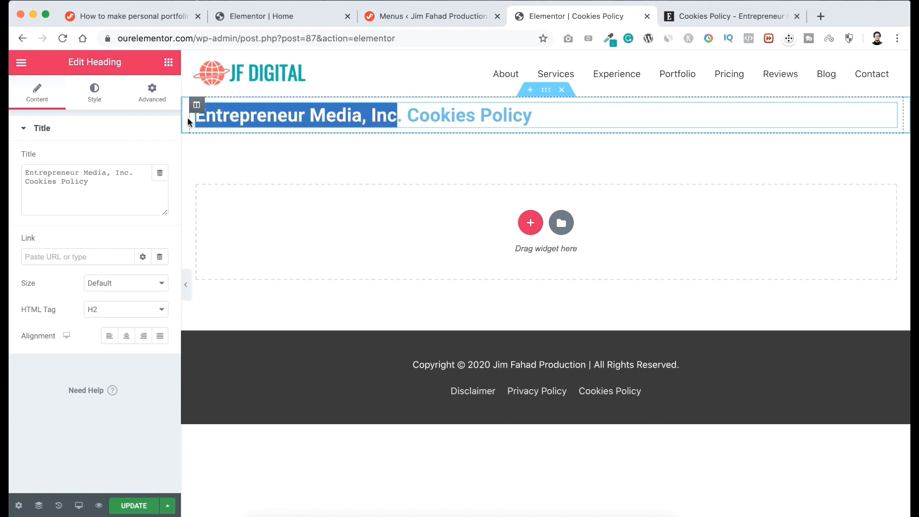
text(JF Digit)
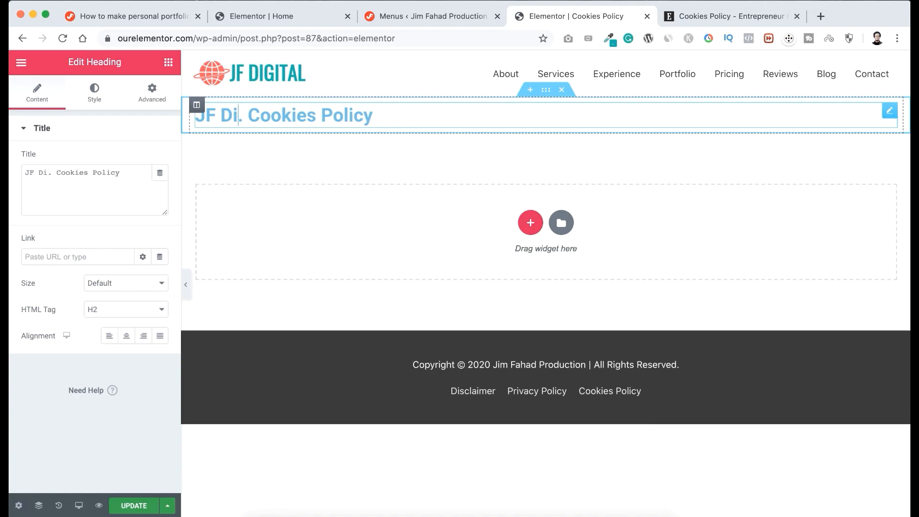
text(al)
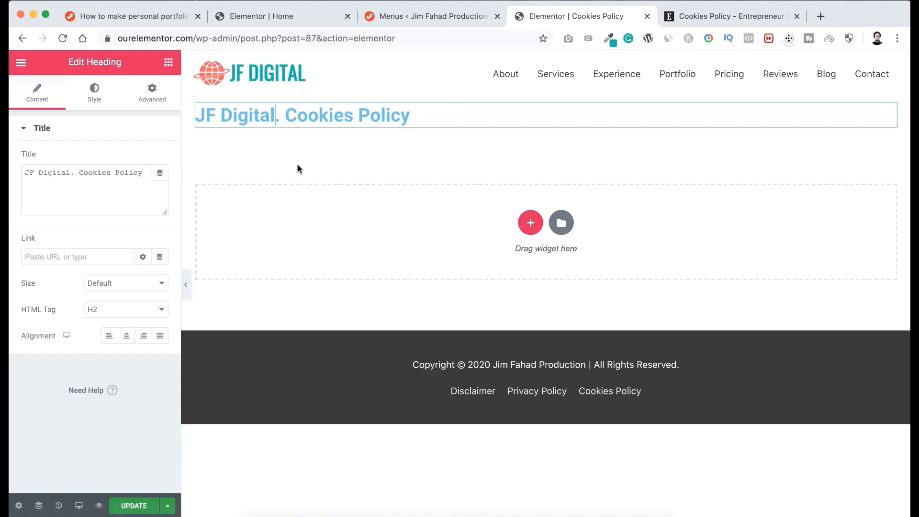
Set the heading's text color to the saved dark swatch #454360 and centre its alignment.
click(94, 97)
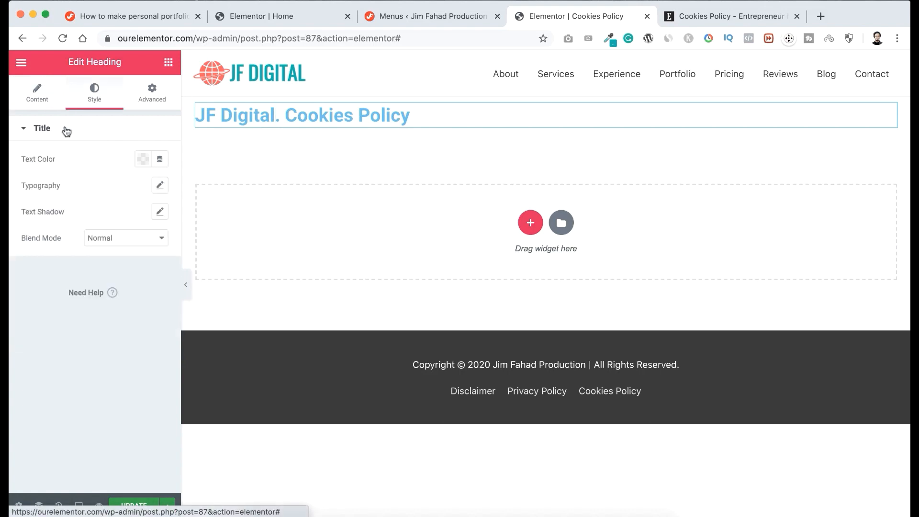
click(143, 160)
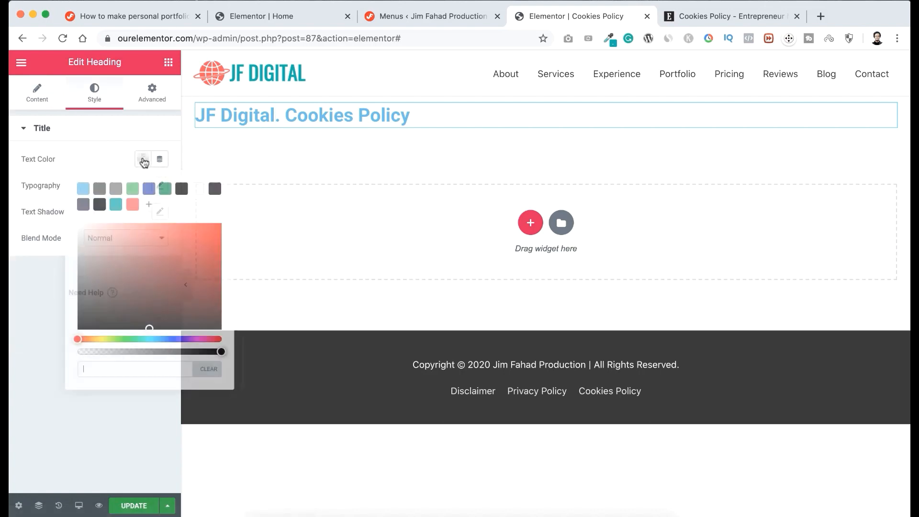
click(83, 205)
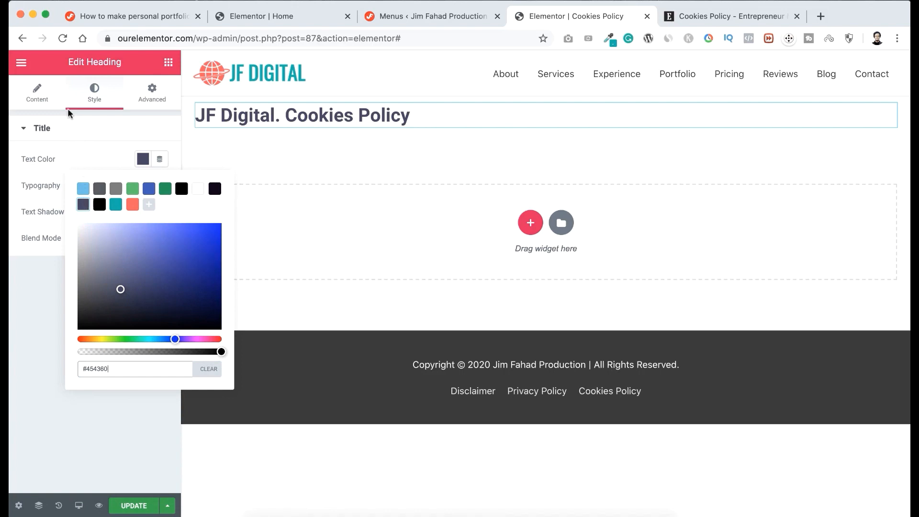
click(41, 96)
click(41, 96)
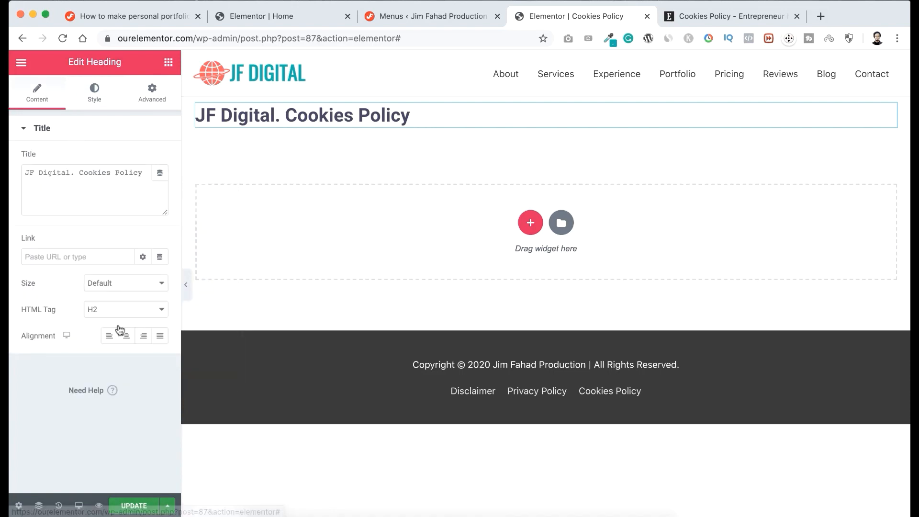
click(127, 338)
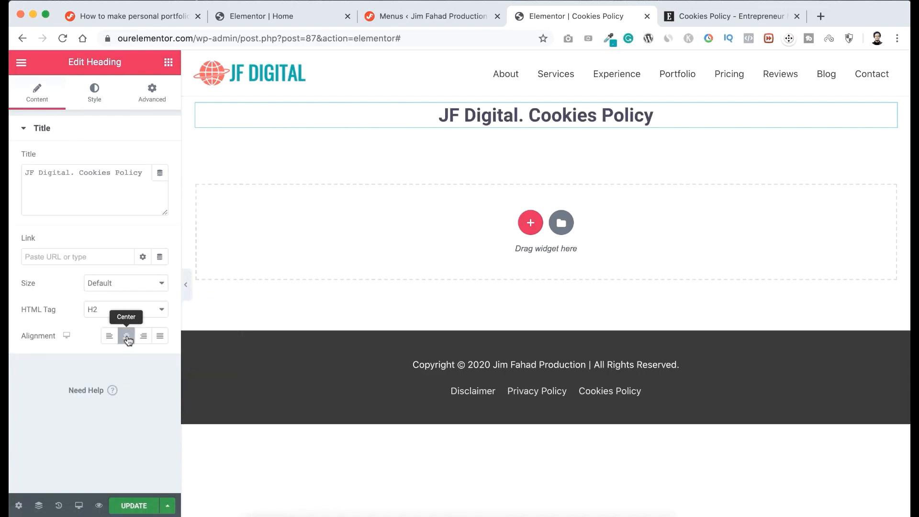
Unlink the heading's margin values and set its top margin to 40 px.
click(153, 92)
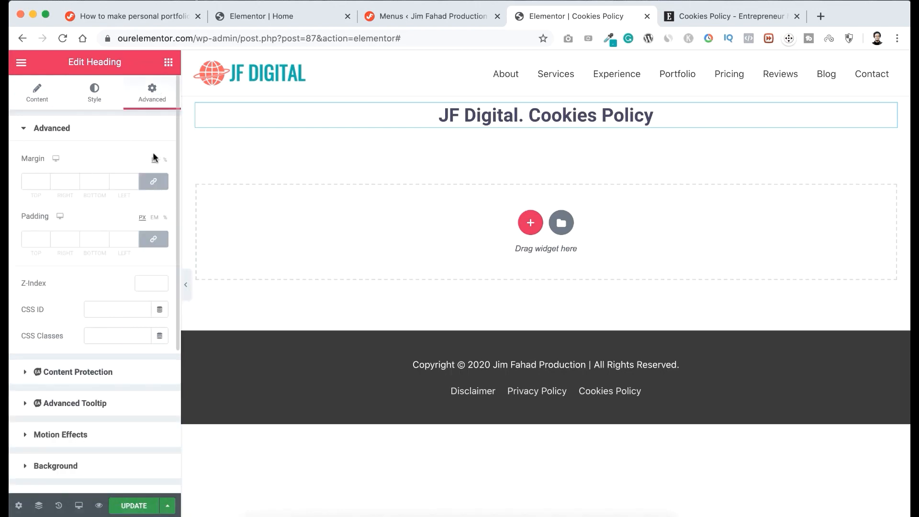
click(154, 181)
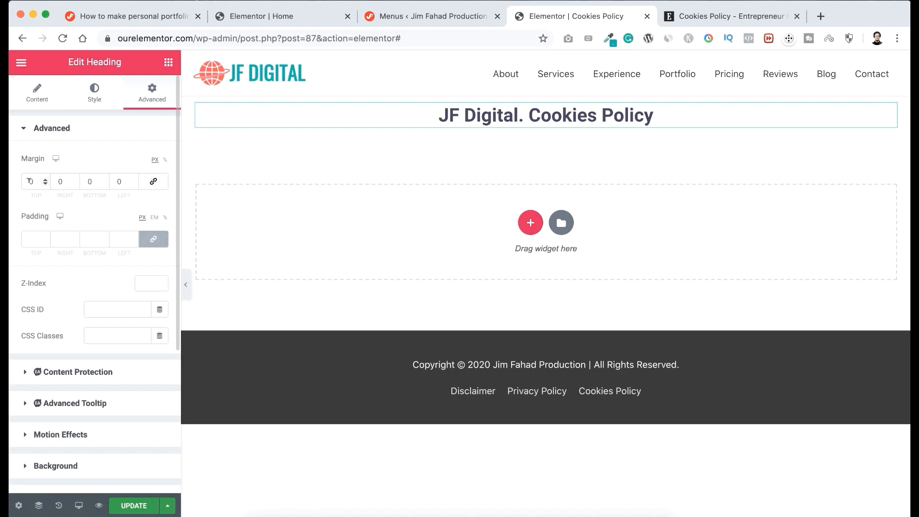
click(30, 181)
text(3)
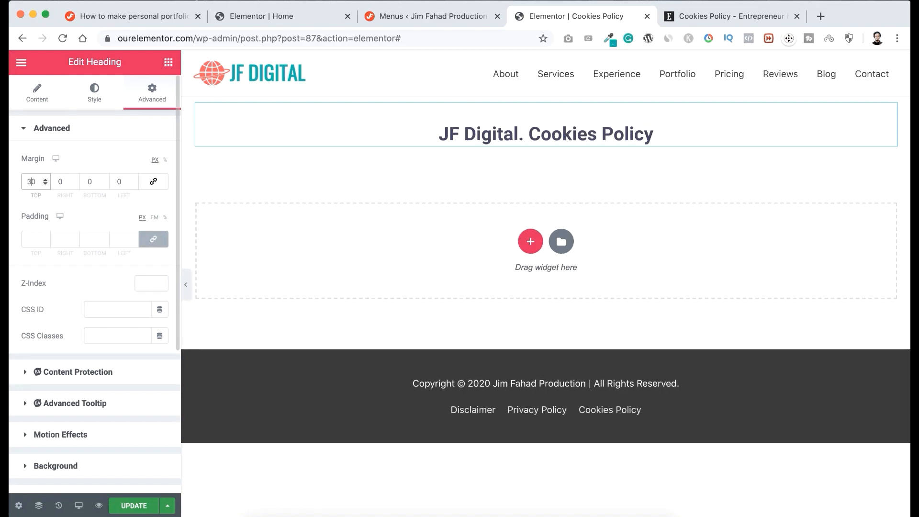
key(BackSpace)
text(4)
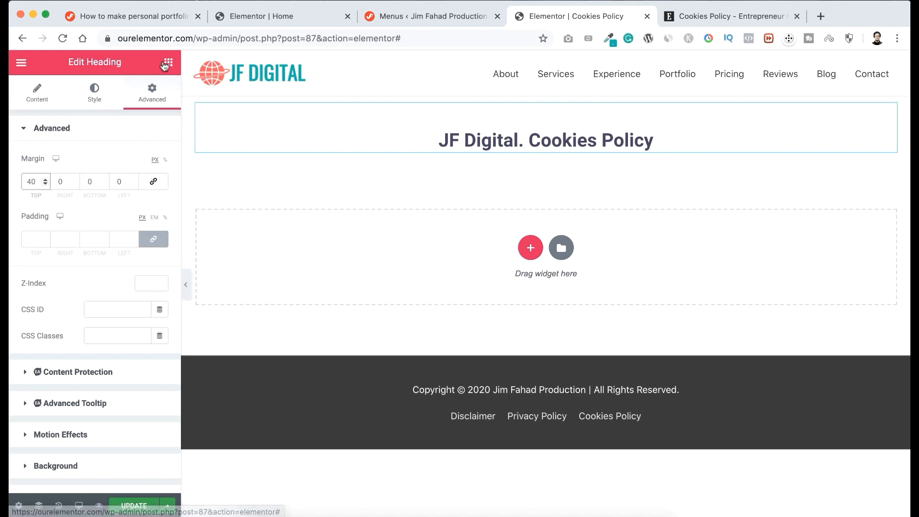
Add a Text Editor widget below the heading, then copy the Entrepreneur policy text from the introduction through the "What is a cookie?" section.
click(171, 62)
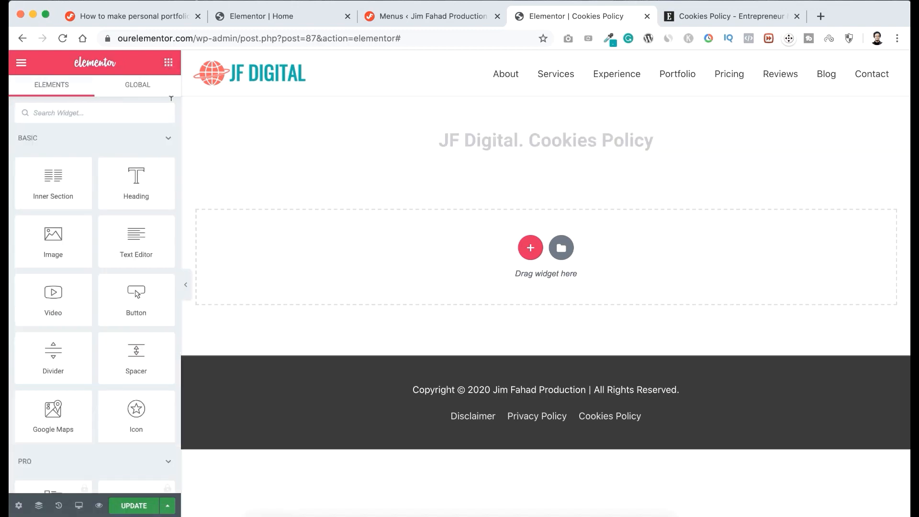
drag(121, 244, 517, 144)
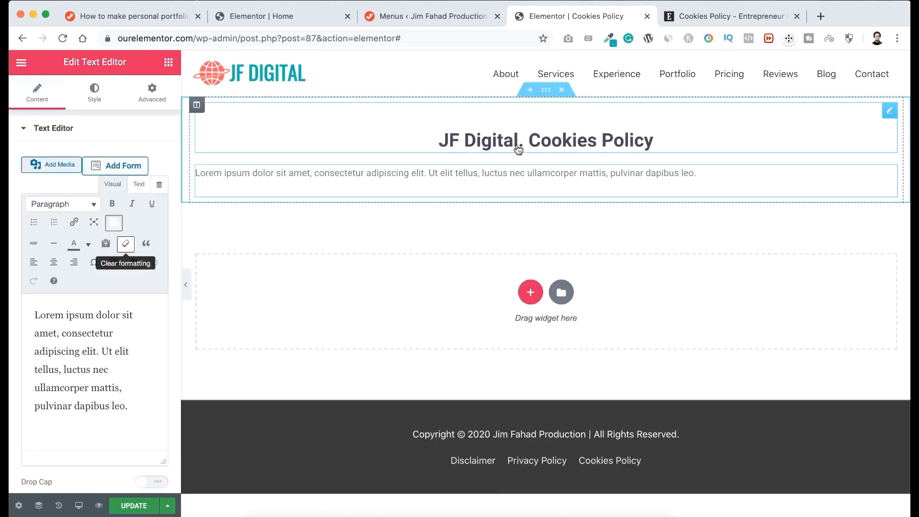
click(722, 15)
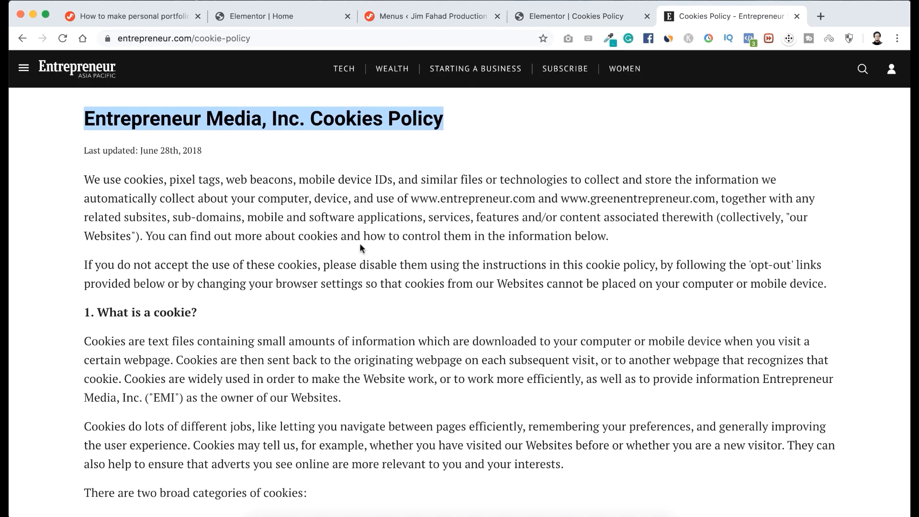
scroll(360, 247, down, 2)
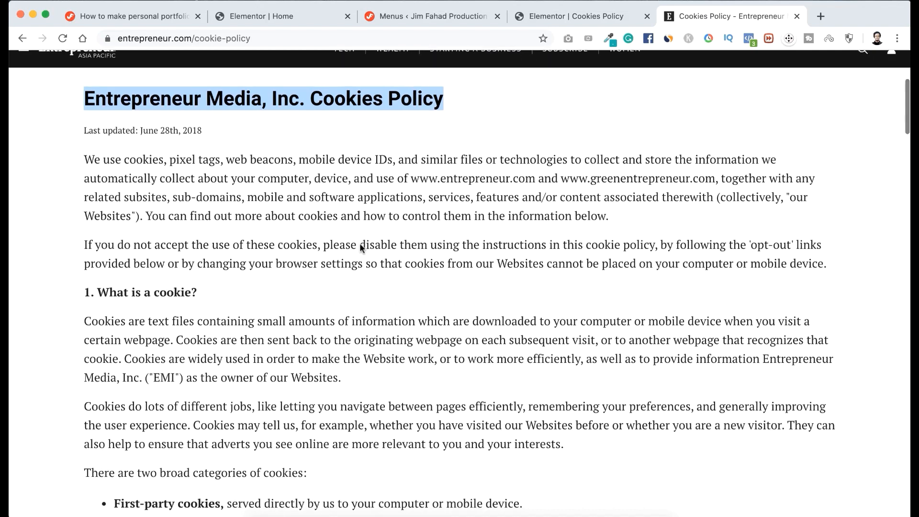
scroll(360, 247, down, 1)
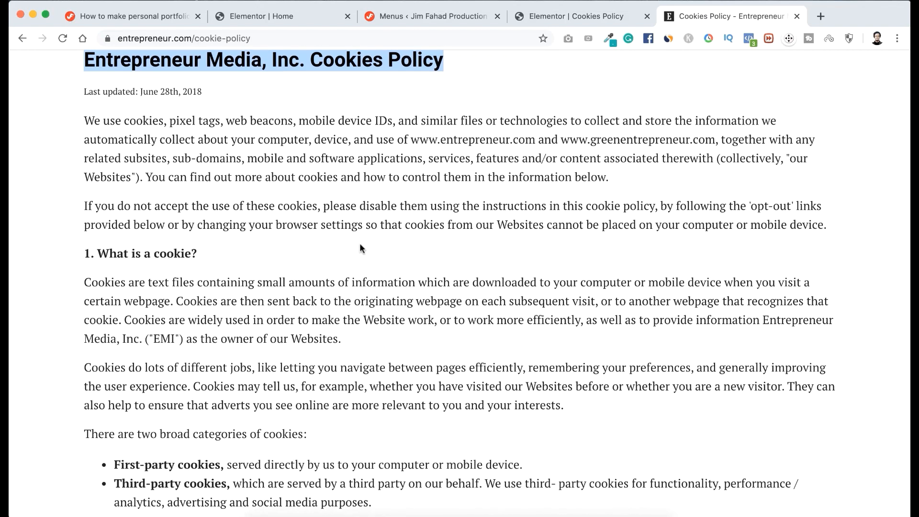
scroll(360, 247, down, 1)
scroll(360, 243, down, 5)
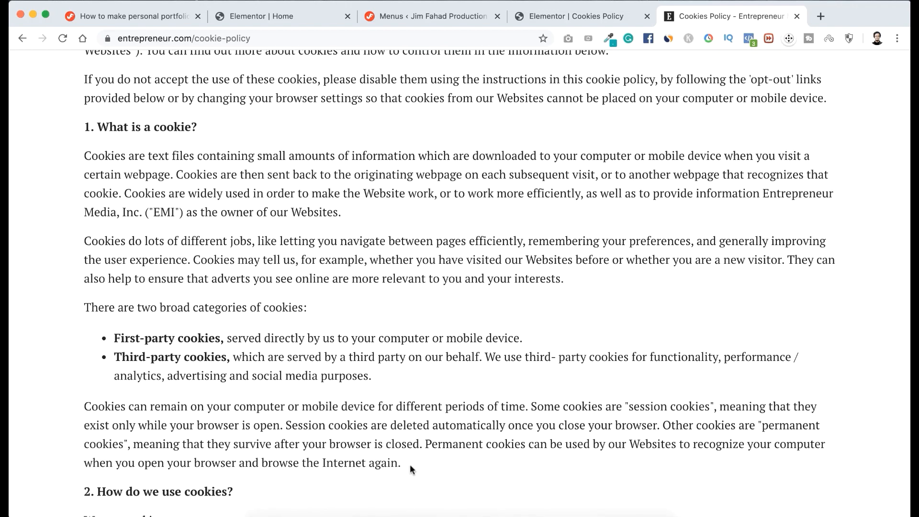
drag(410, 464, 76, 116)
key(super+c)
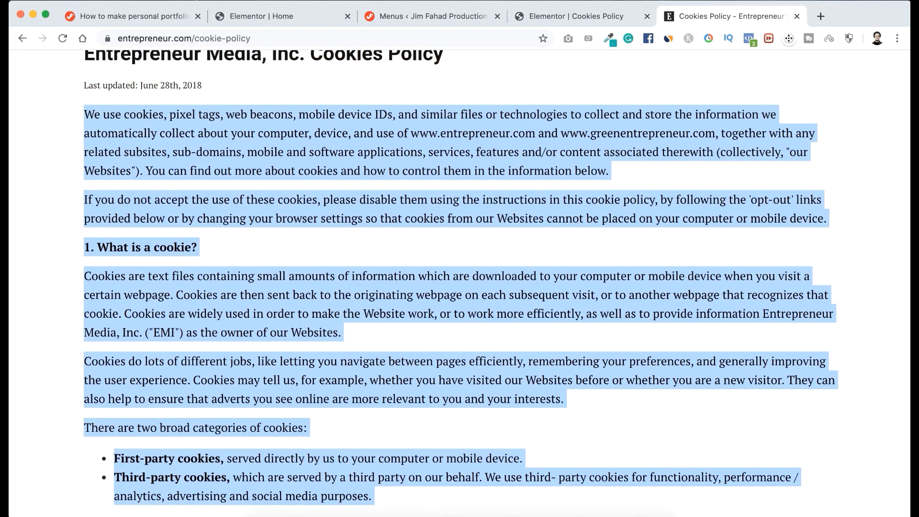
Back in the Elementor page, replace the Text Editor's placeholder paragraph with the copied policy text and review it on the page.
click(574, 15)
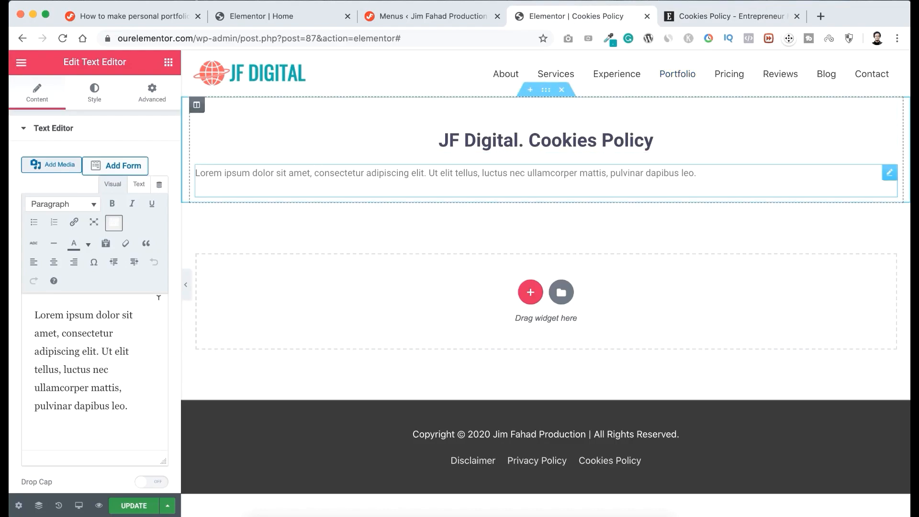
drag(134, 406, 31, 305)
key(super+v)
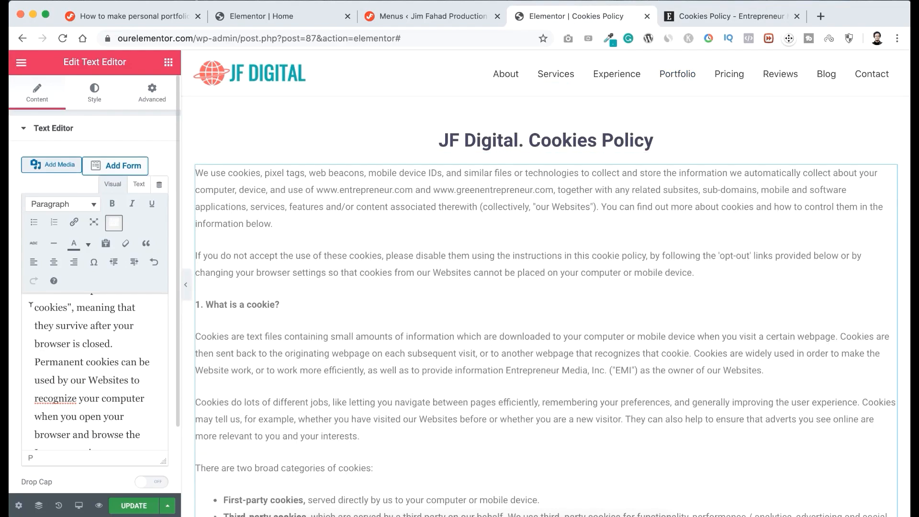
scroll(492, 231, down, 3)
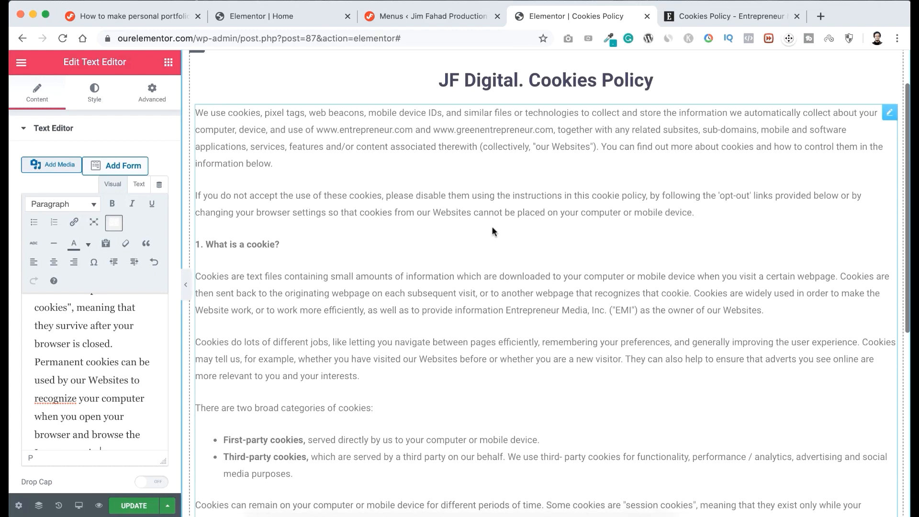
scroll(492, 222, down, 1)
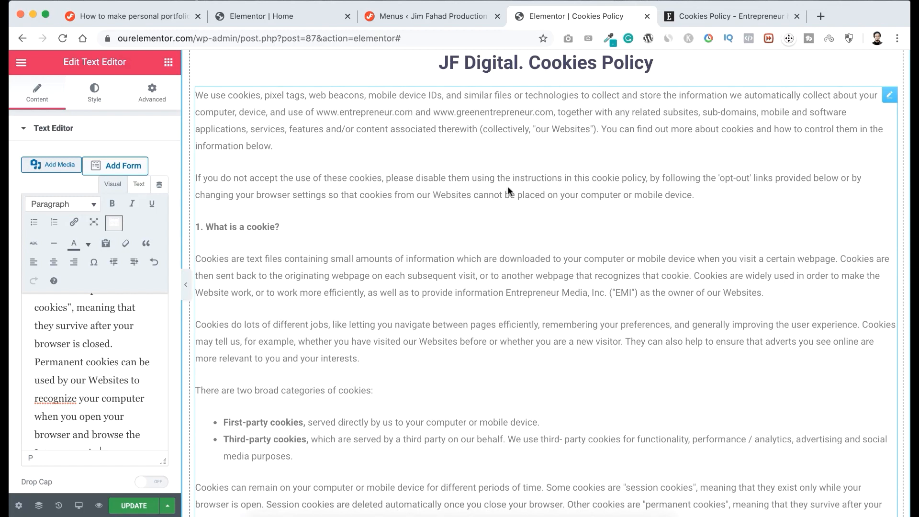
scroll(508, 192, down, 4)
scroll(508, 192, up, 6)
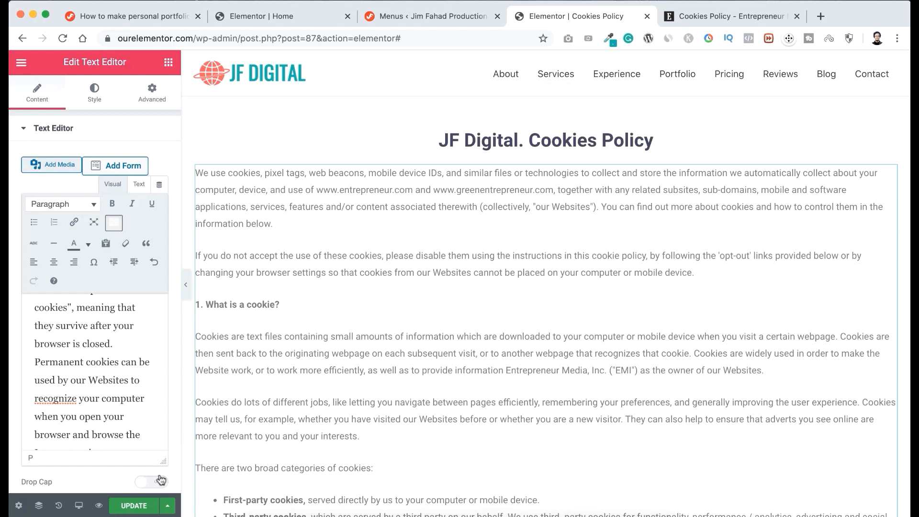
Update the Cookies Policy page and exit Elementor to visit the live site's homepage.
click(135, 506)
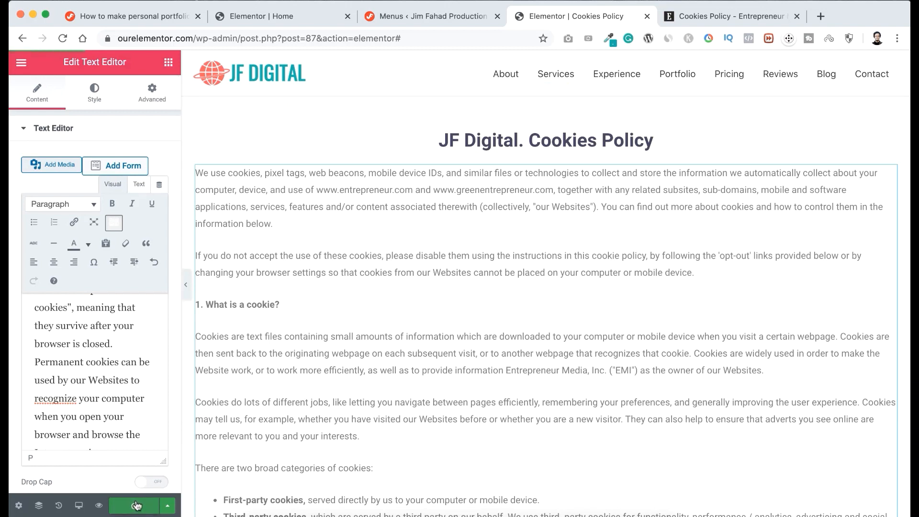
click(21, 65)
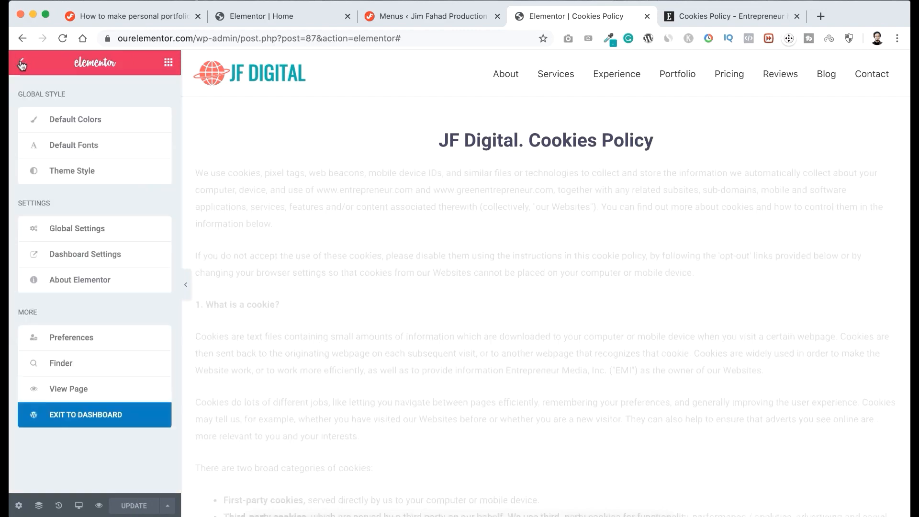
click(78, 415)
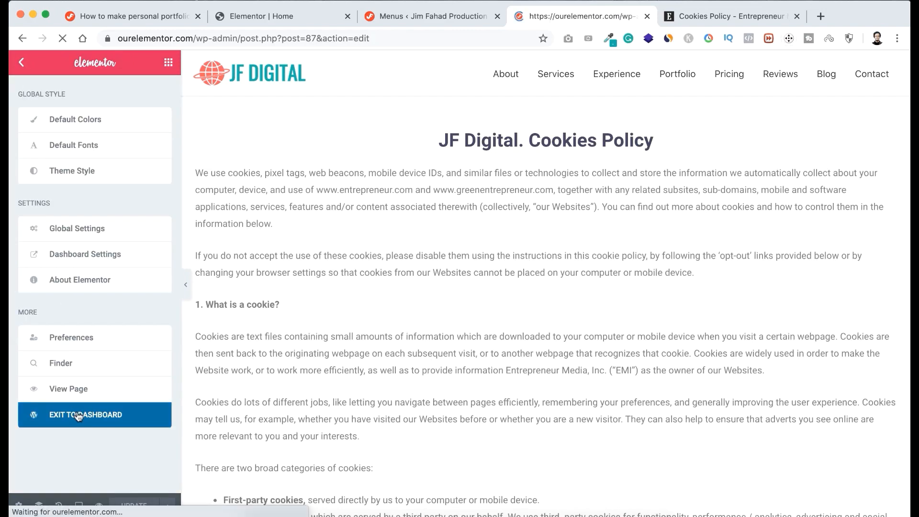
mouse_move(92, 62)
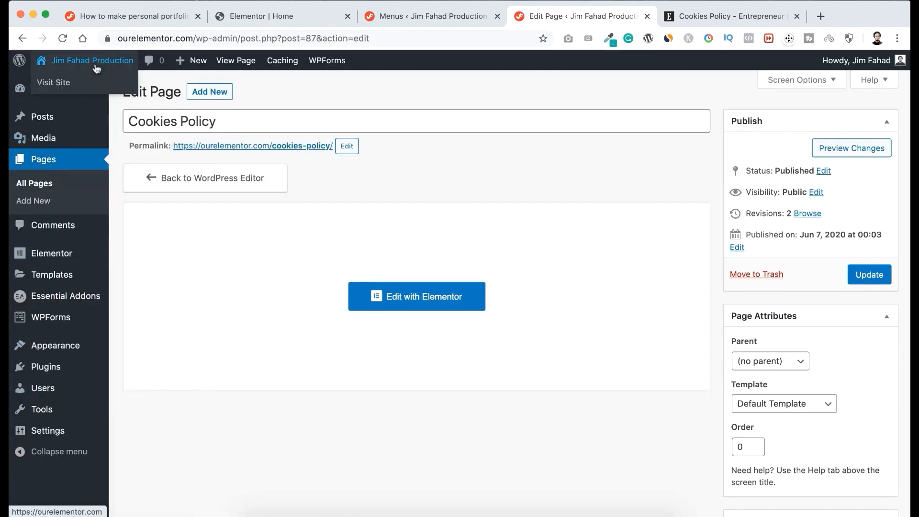
click(63, 85)
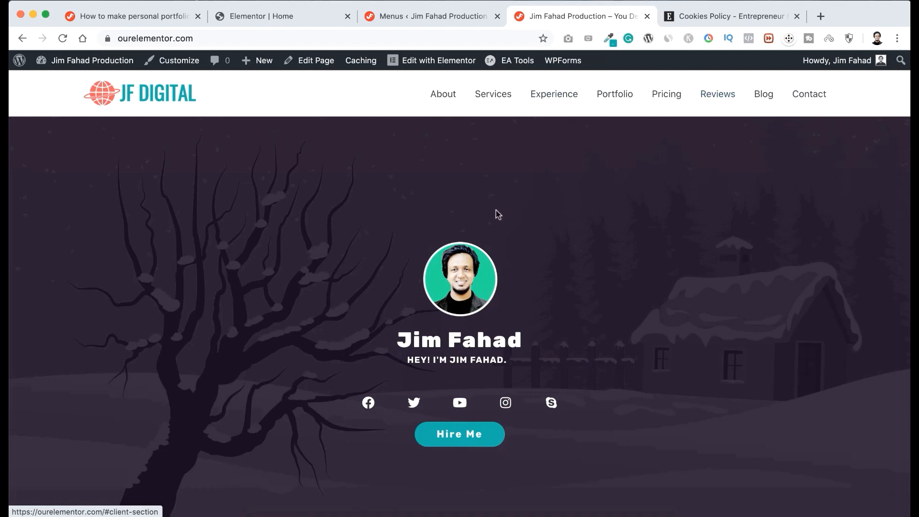
Review the live homepage from the hero through the About Me, Services, Experience and Recent works sections.
scroll(622, 281, down, 2)
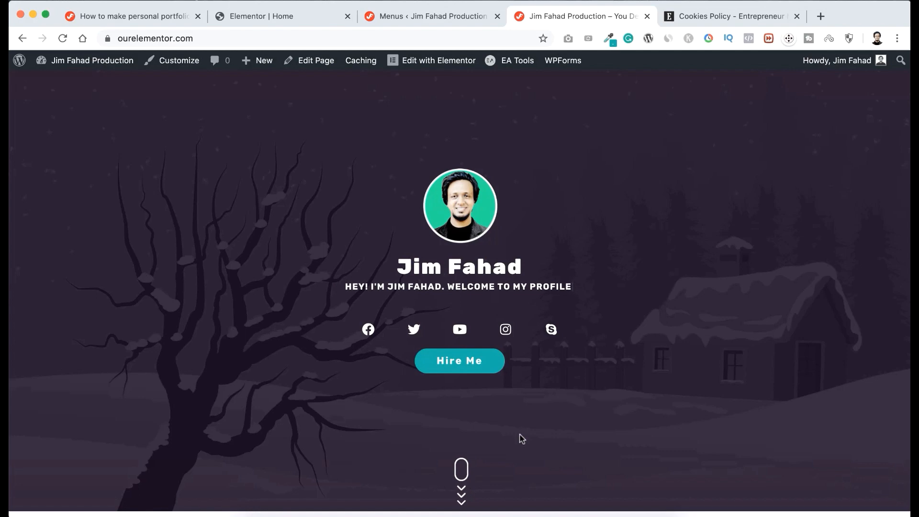
click(462, 473)
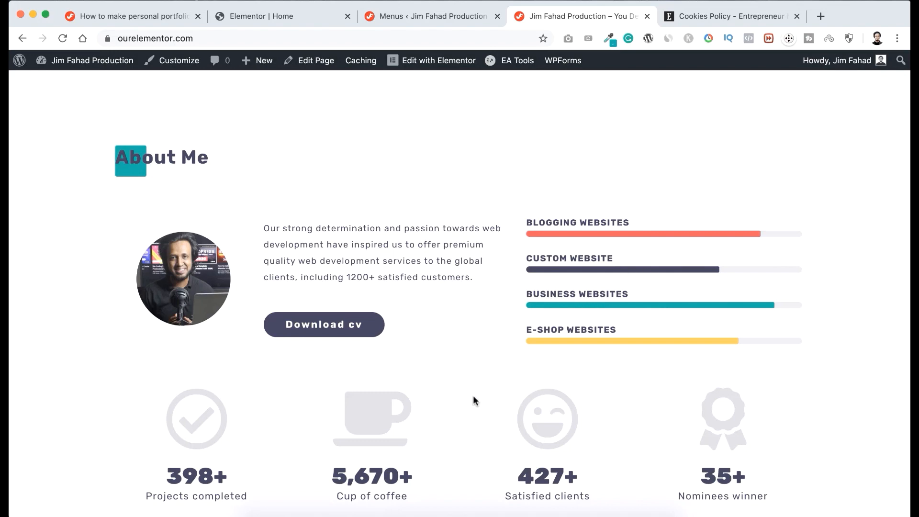
scroll(473, 398, down, 6)
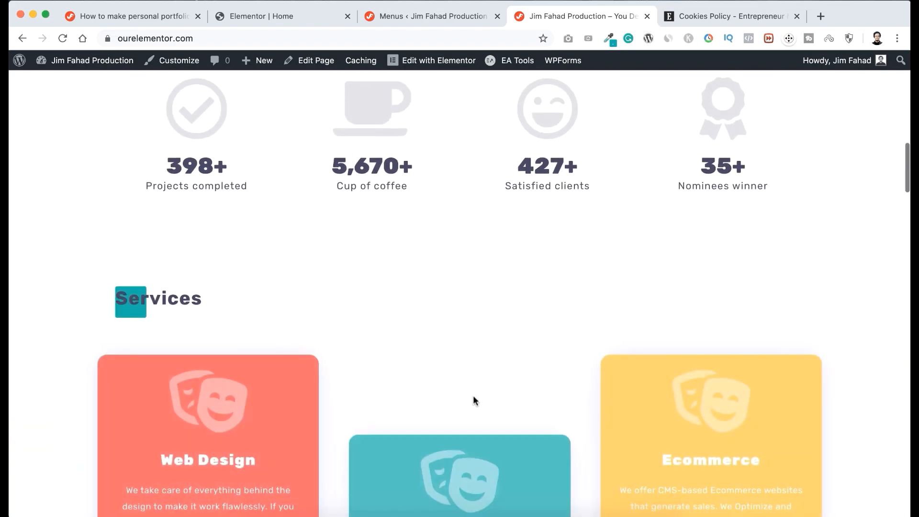
scroll(473, 398, down, 4)
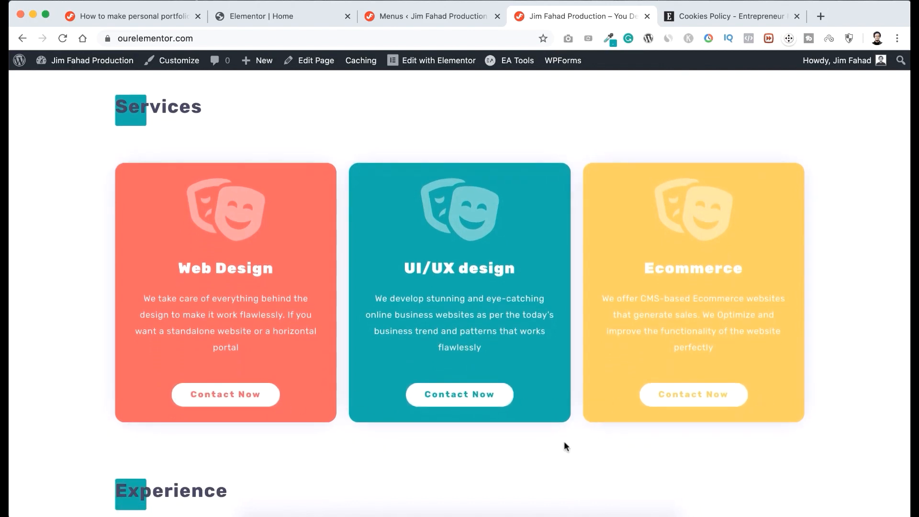
scroll(565, 441, down, 5)
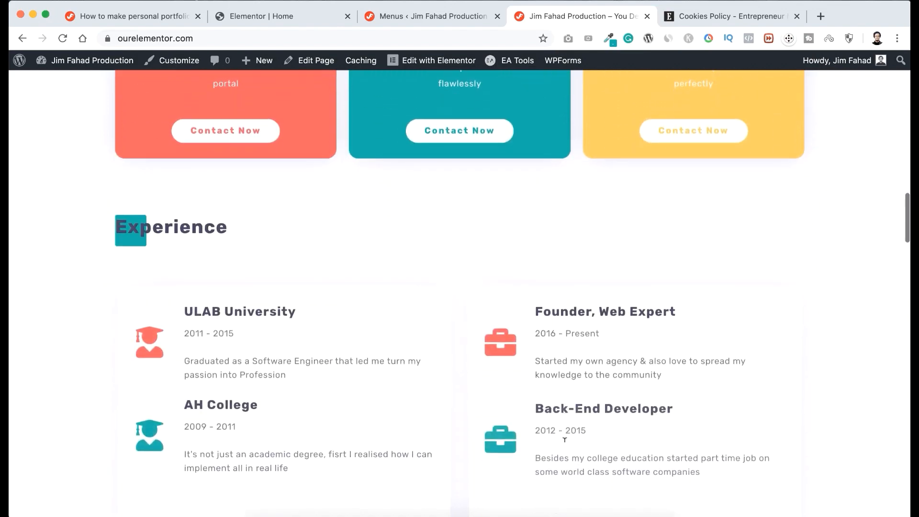
scroll(565, 440, down, 2)
scroll(565, 440, down, 2)
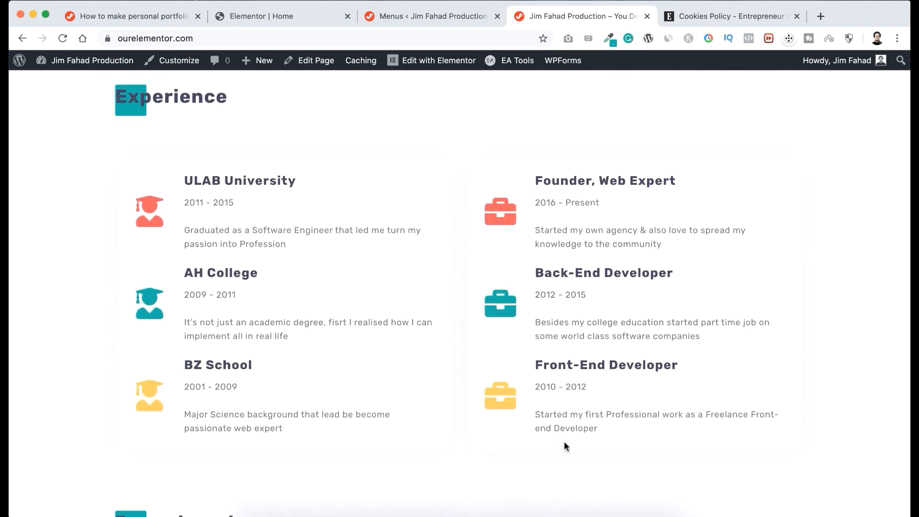
scroll(564, 442, down, 4)
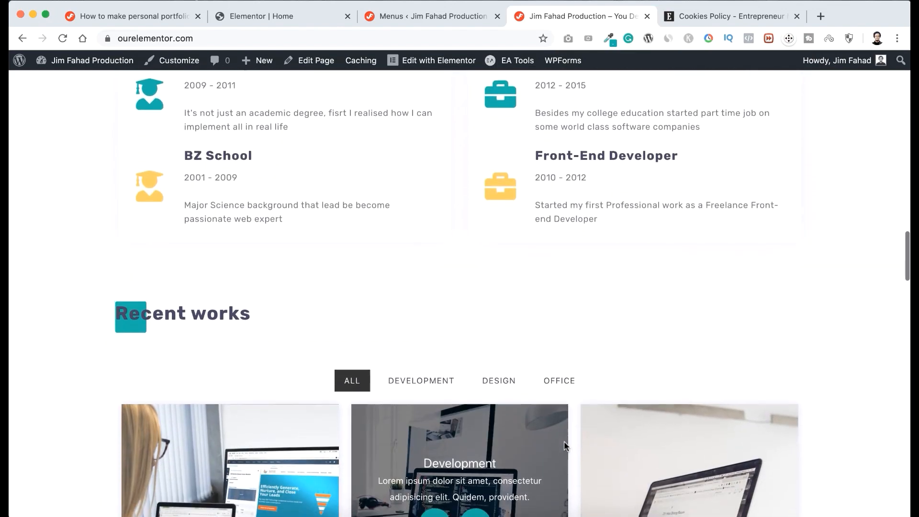
scroll(564, 443, down, 5)
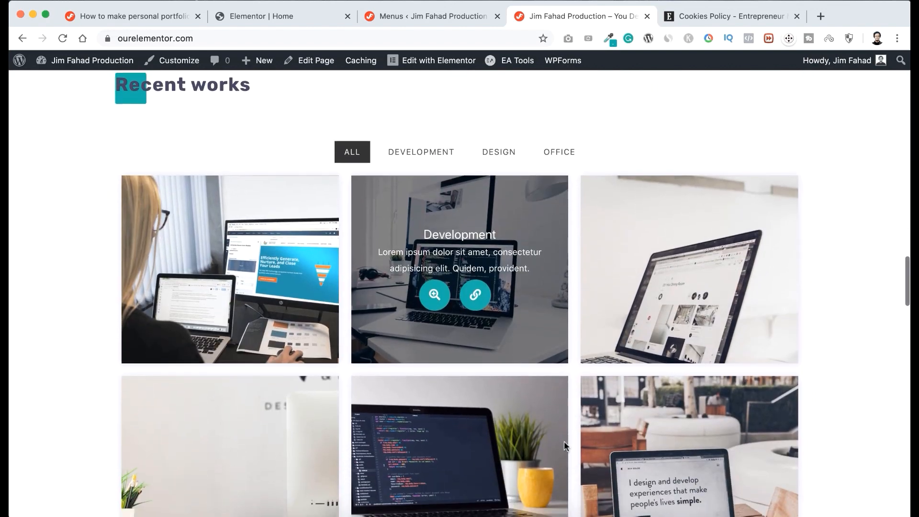
Open the FedEx Project image enlarged in Recent works, browse forward through the gallery images and close the preview.
scroll(564, 445, down, 1)
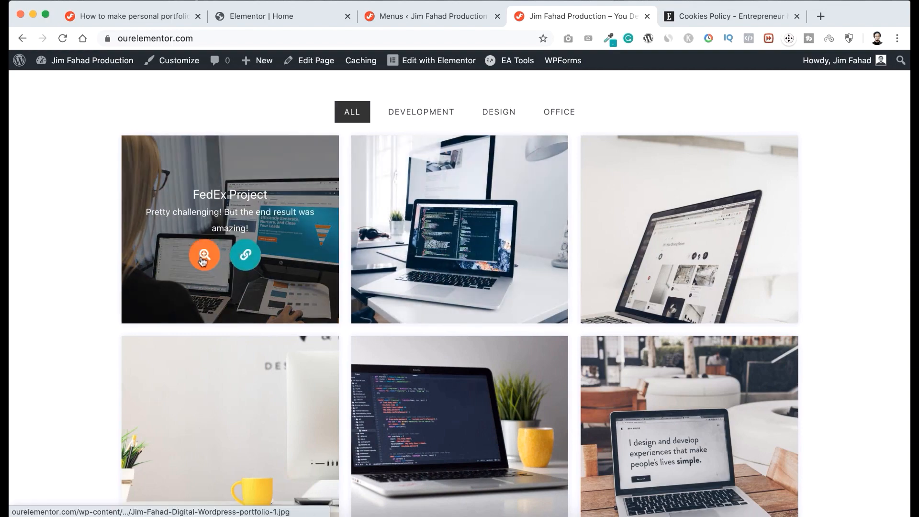
click(203, 260)
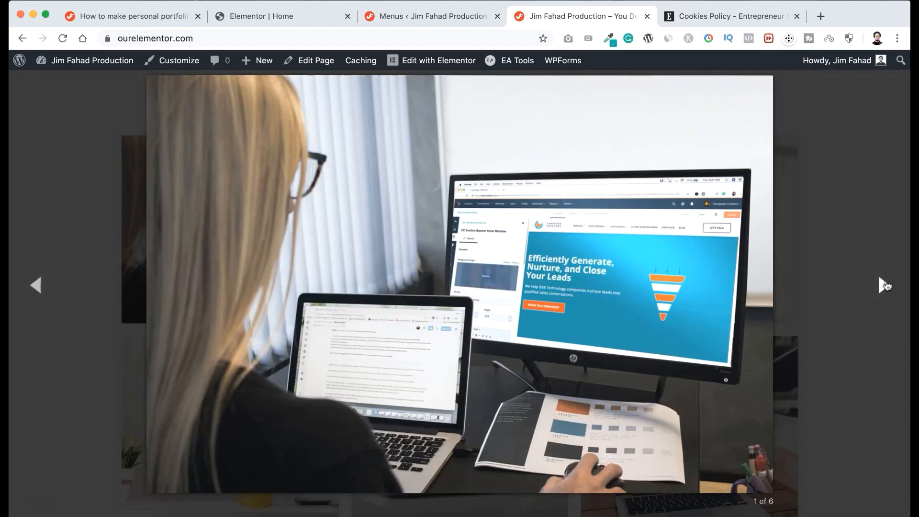
click(886, 284)
click(886, 286)
click(849, 229)
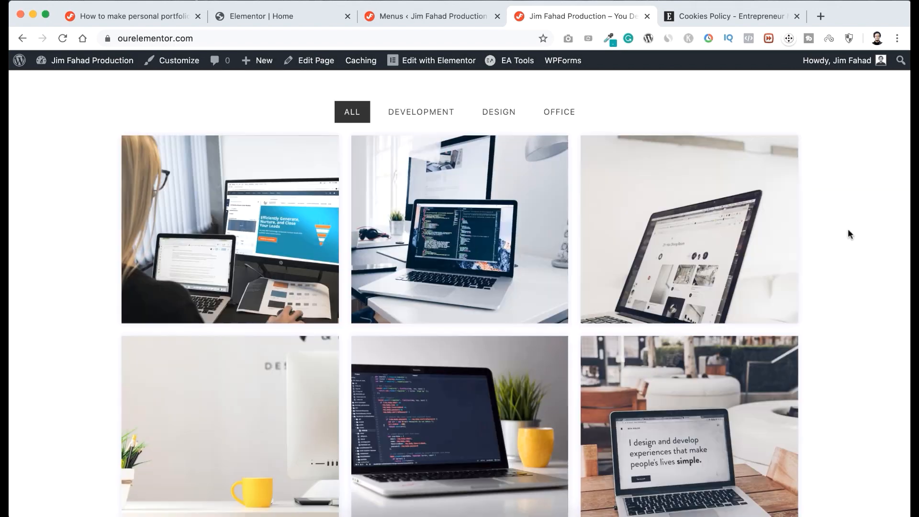
Test the Recent works filters Development, Design and Office, return to All, and continue to the Pricing Plans section.
scroll(848, 228, up, 2)
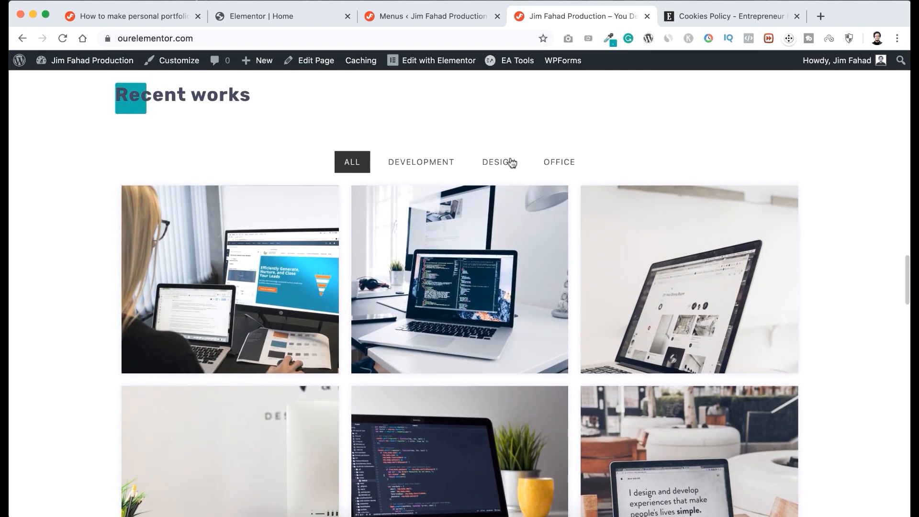
click(426, 164)
click(498, 162)
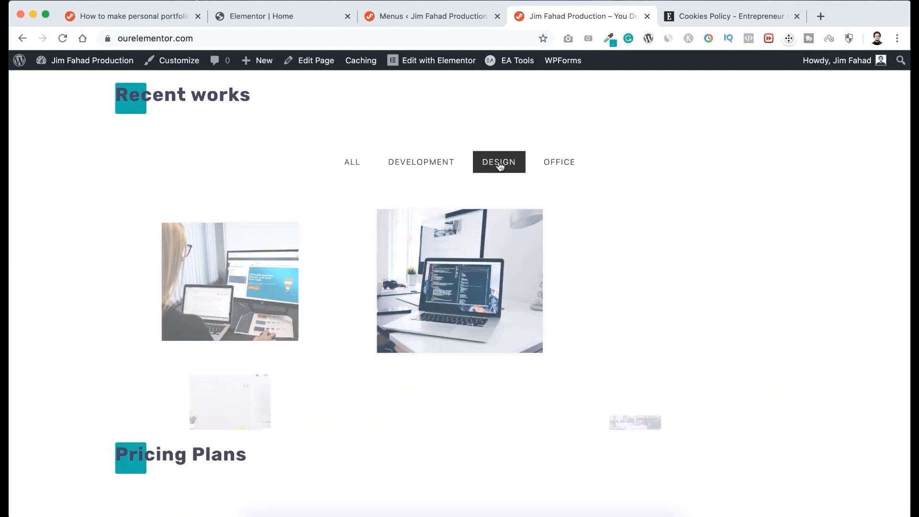
click(544, 166)
click(348, 168)
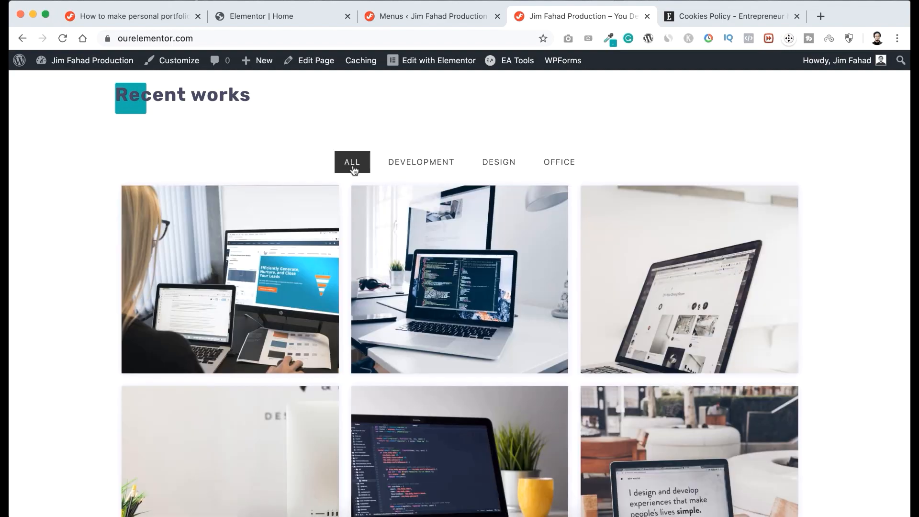
scroll(376, 340, down, 9)
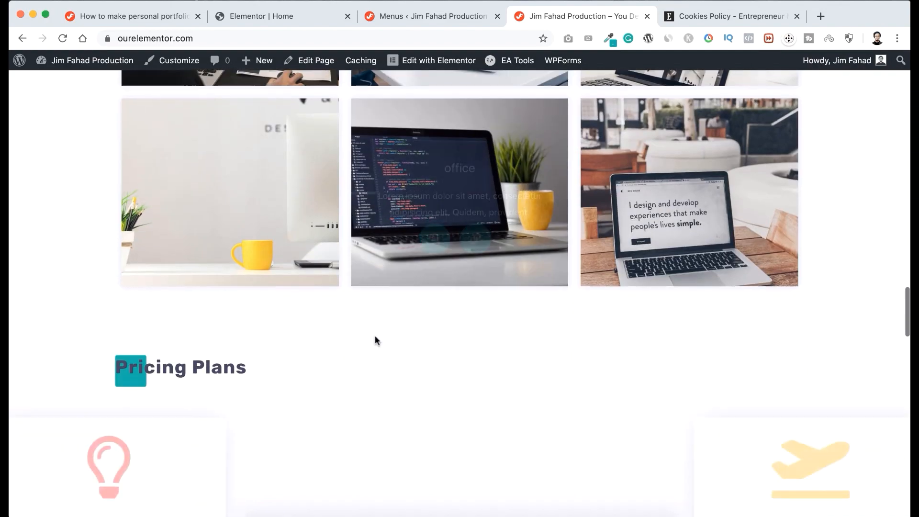
Review the live homepage from Pricing Plans through Clients & Reviews, Latest Posts and the Get In Touch form to the footer.
scroll(375, 339, down, 3)
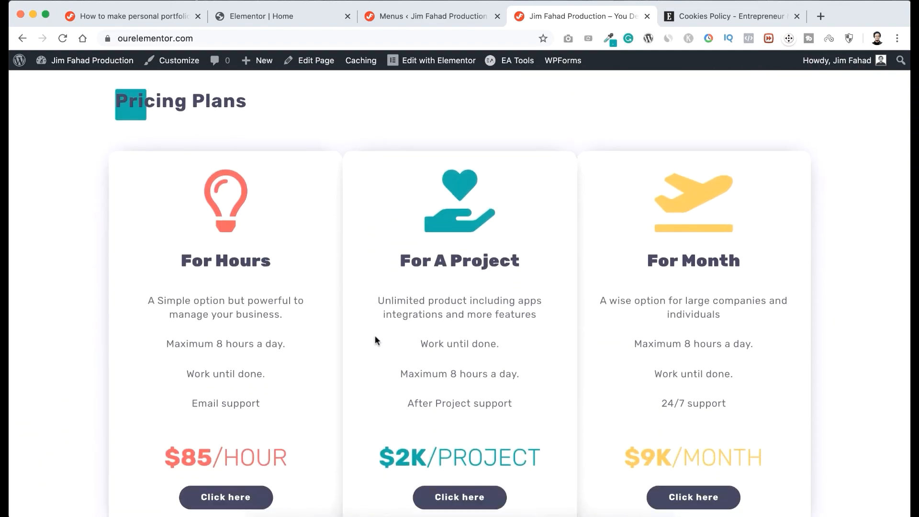
scroll(376, 338, down, 1)
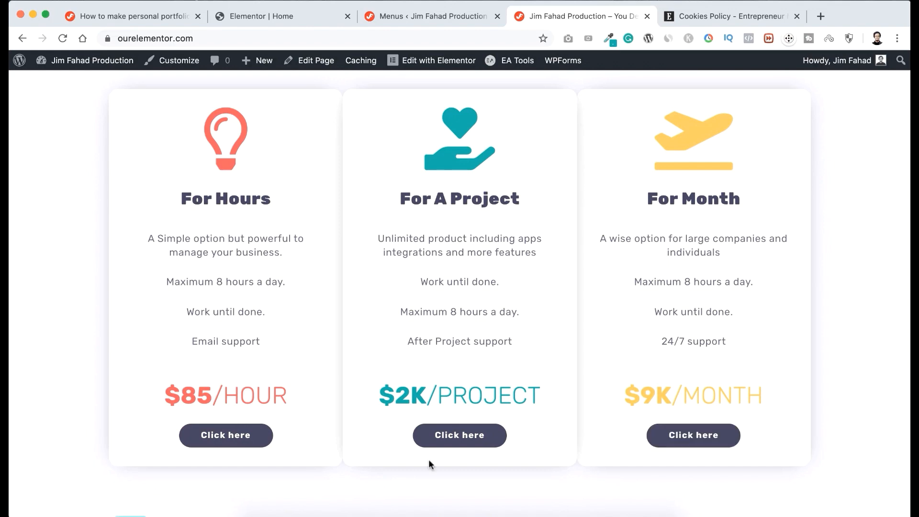
scroll(429, 459, down, 4)
scroll(429, 461, down, 4)
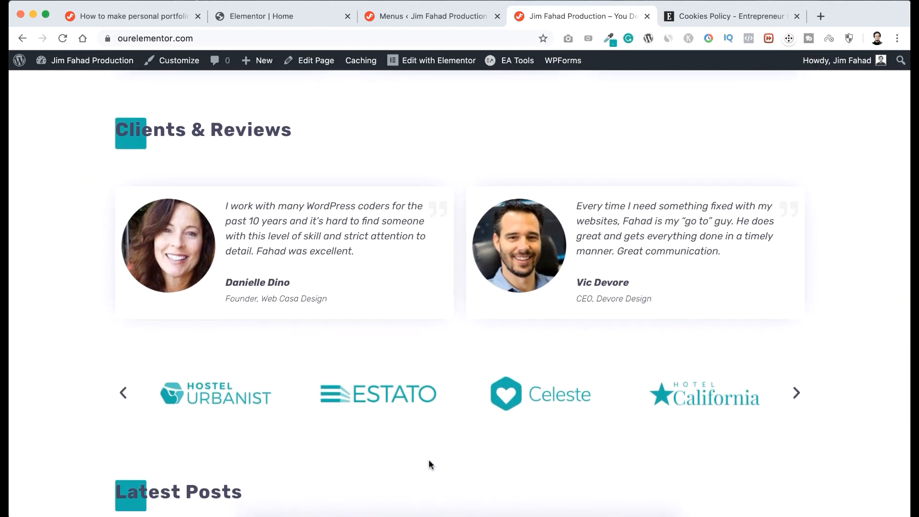
scroll(429, 461, down, 6)
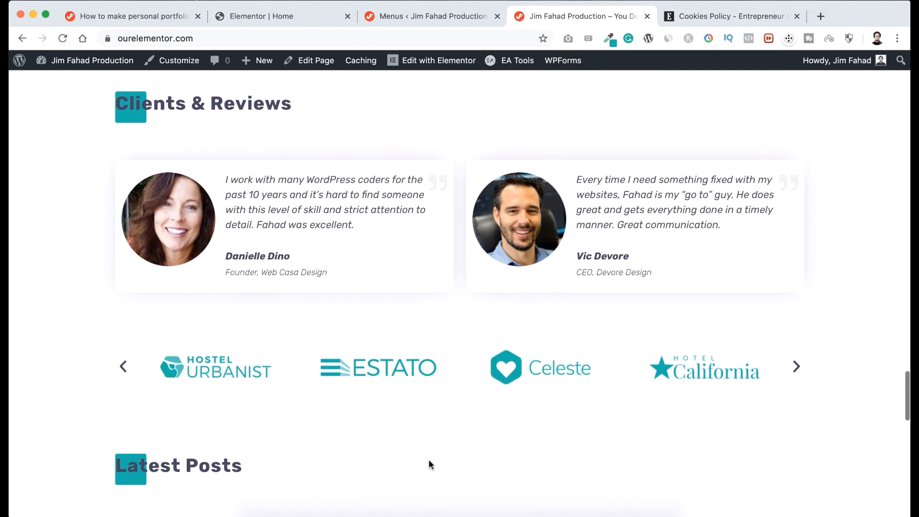
scroll(429, 459, down, 3)
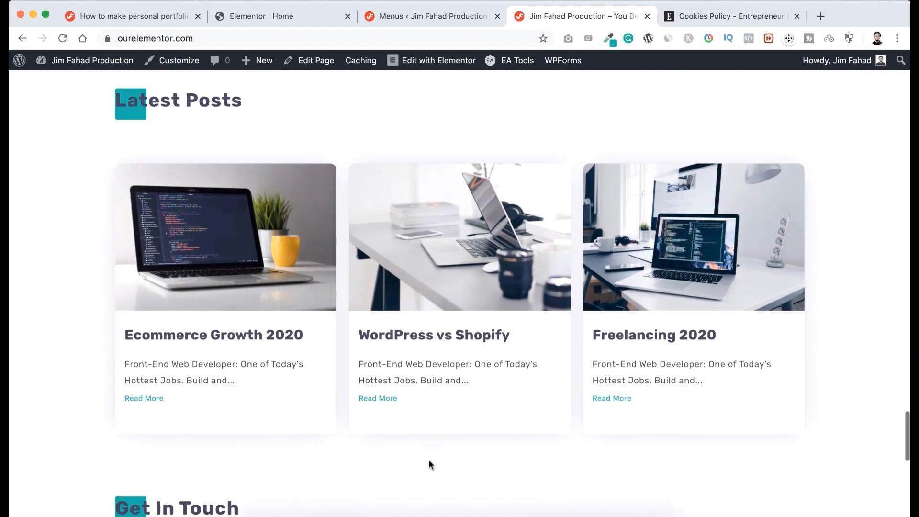
scroll(429, 462, down, 5)
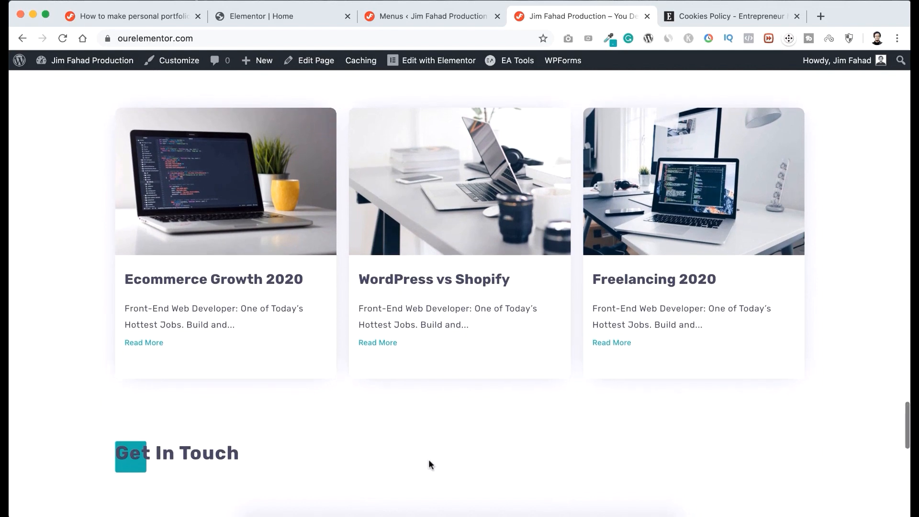
scroll(429, 458, down, 2)
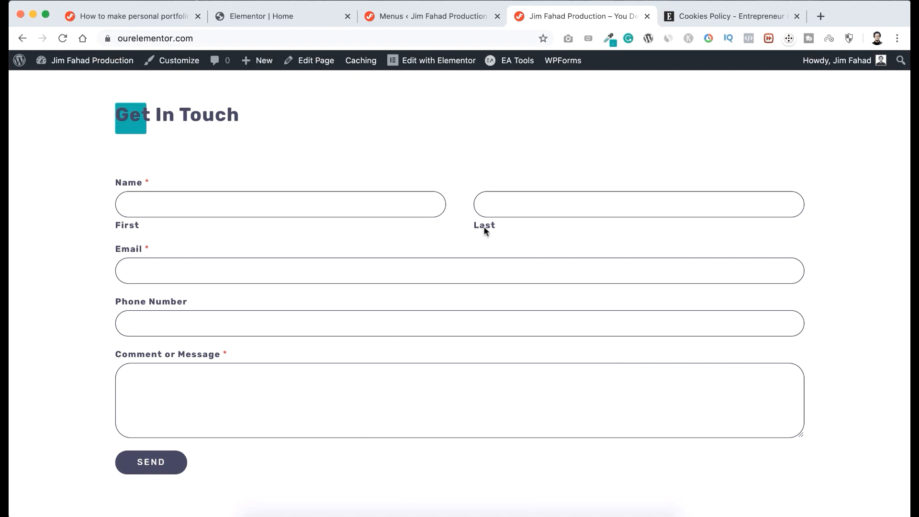
scroll(485, 230, down, 3)
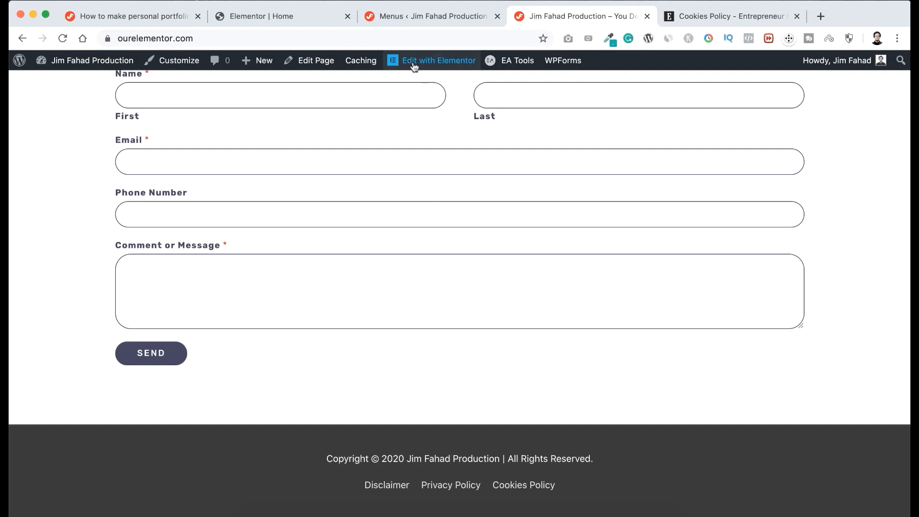
Open the homepage in the Elementor editor and switch its responsive preview to Tablet.
click(433, 63)
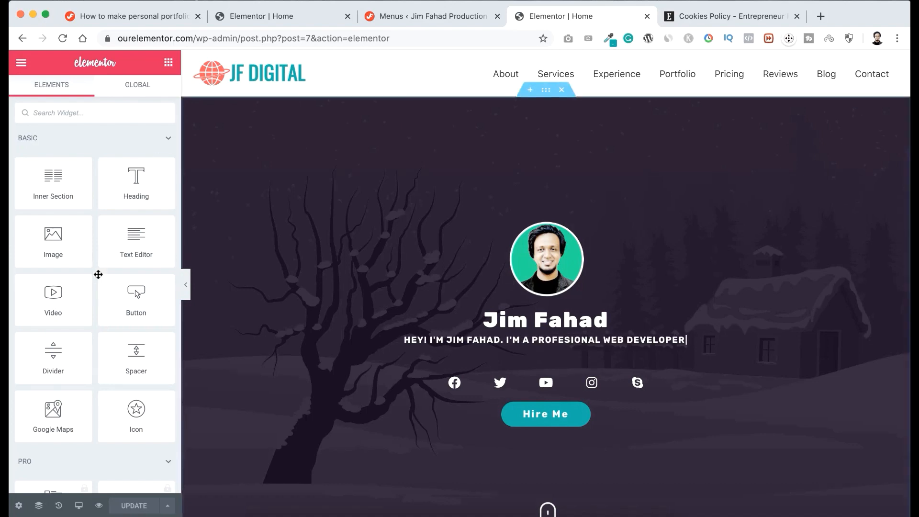
click(79, 506)
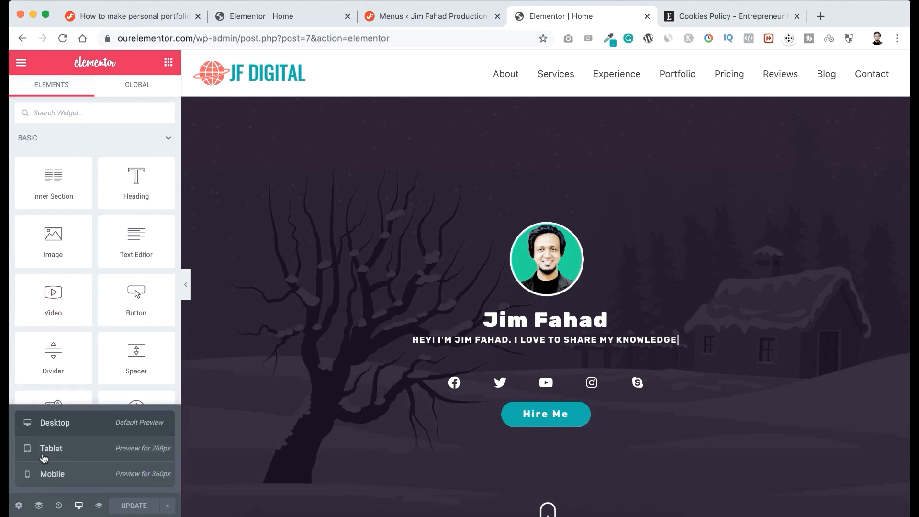
click(83, 455)
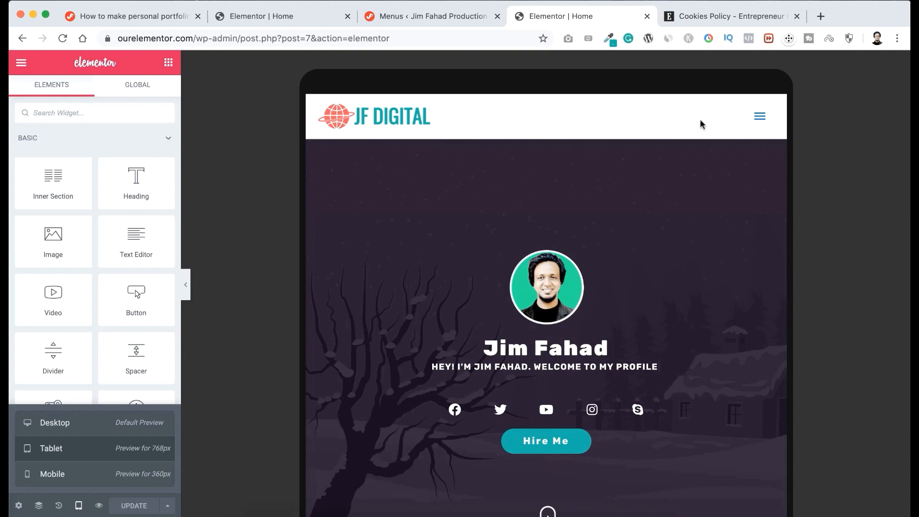
Expand and collapse the tablet navigation menu, and review the tablet layout from the hero section through Recent works.
click(761, 118)
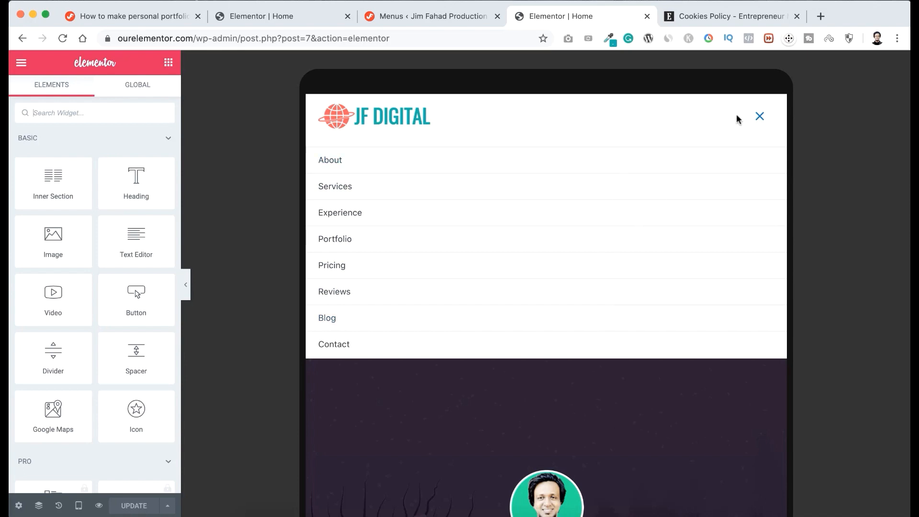
click(761, 119)
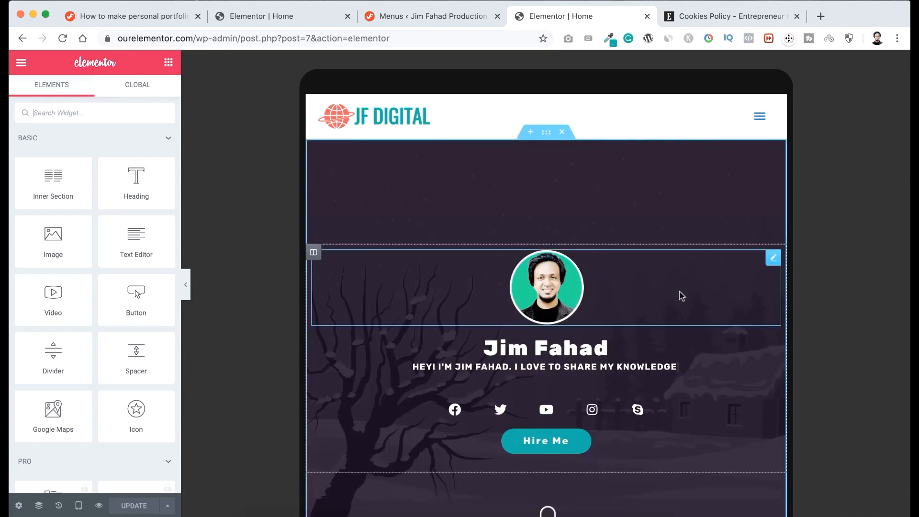
scroll(680, 292, down, 3)
scroll(682, 295, down, 7)
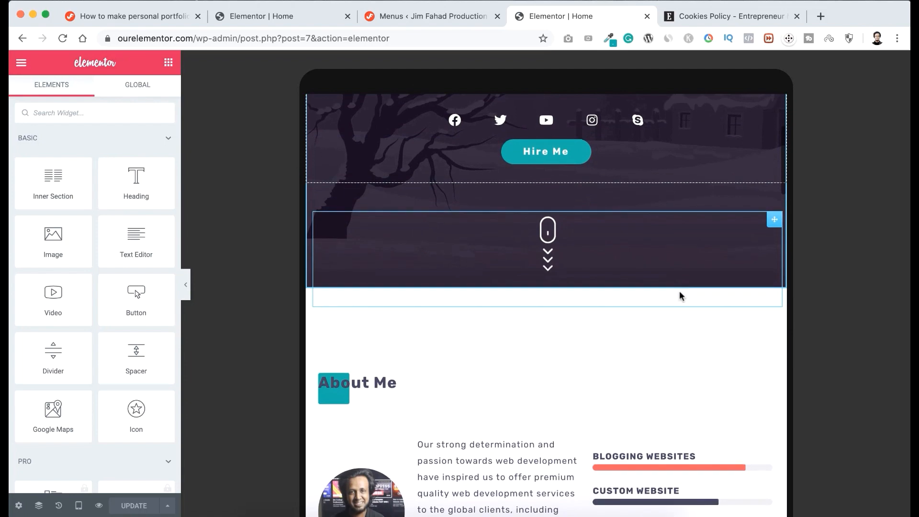
scroll(680, 292, down, 5)
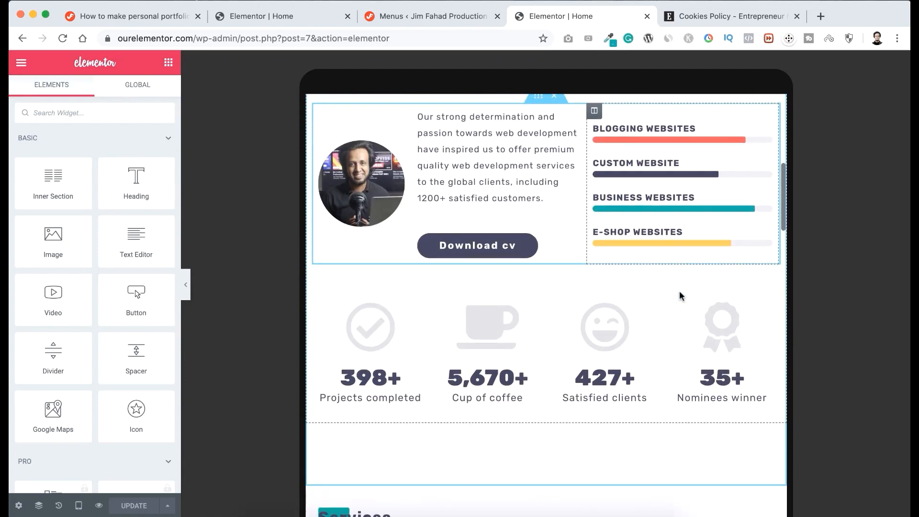
scroll(680, 291, down, 15)
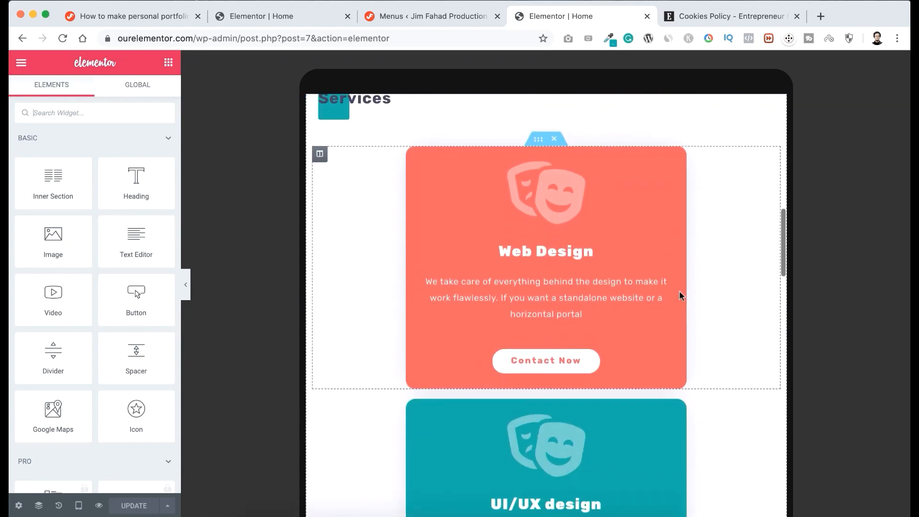
scroll(680, 292, down, 9)
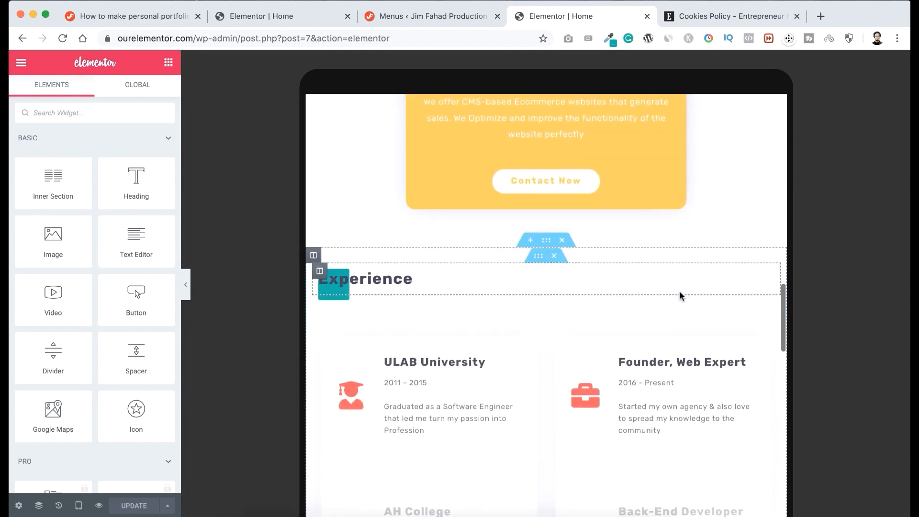
scroll(679, 292, down, 8)
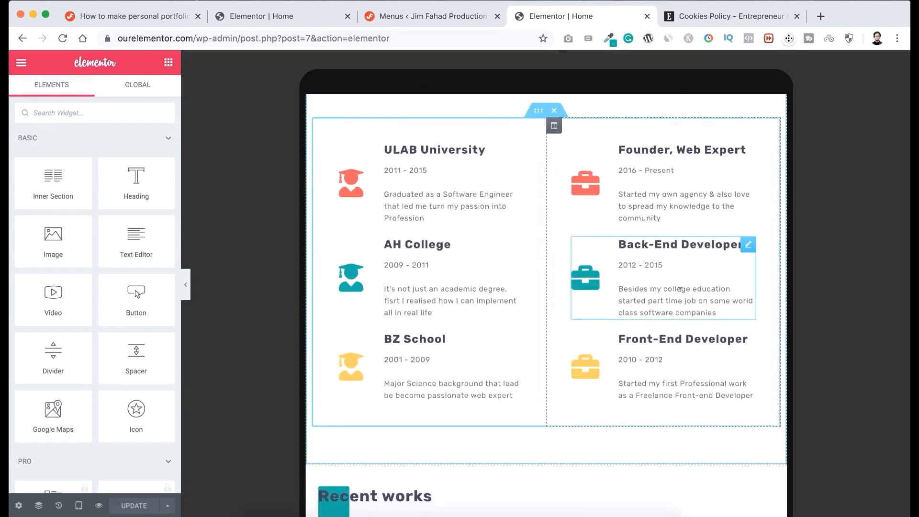
scroll(680, 296, down, 5)
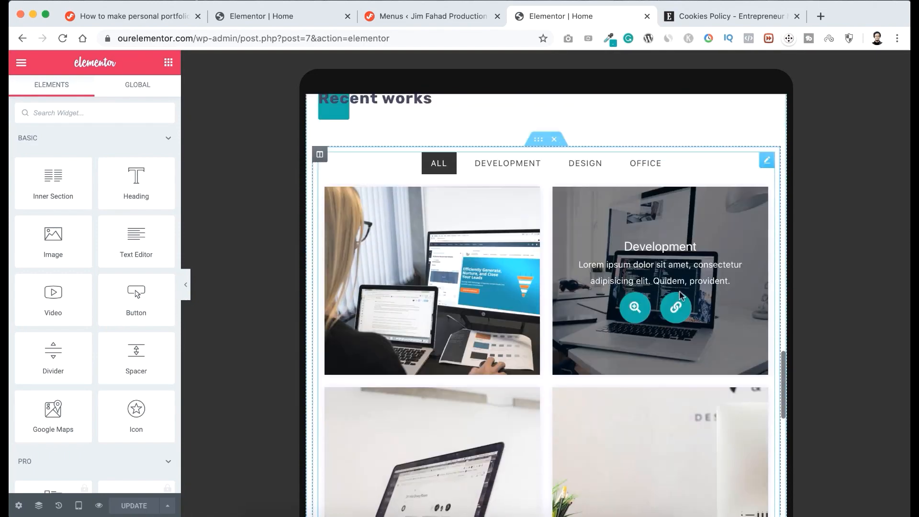
Test the Development and Design filters of the Recent works gallery in the tablet preview.
scroll(680, 292, up, 3)
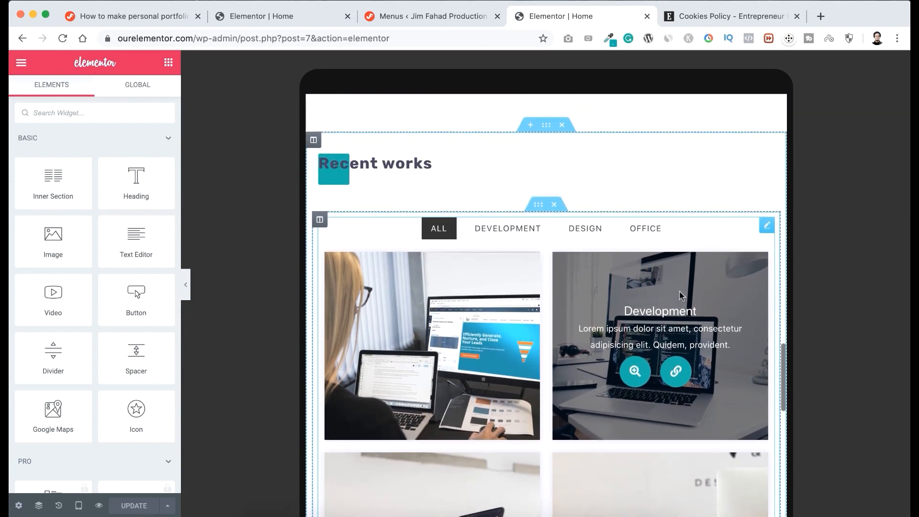
click(504, 236)
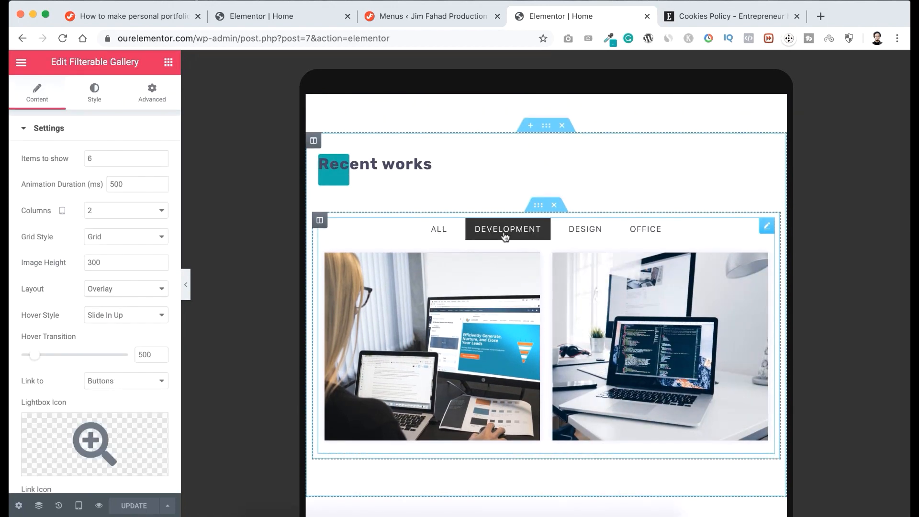
click(598, 230)
scroll(529, 383, down, 2)
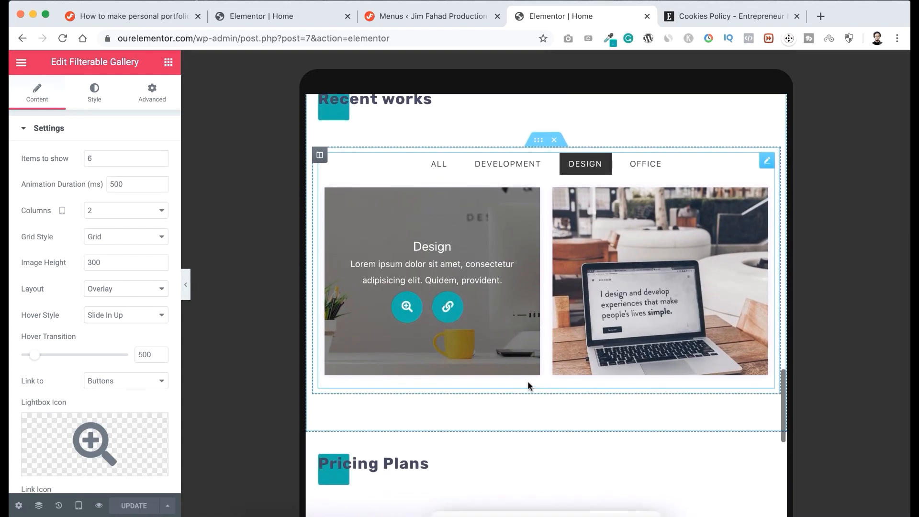
Review the tablet layout from Pricing Plans through Clients & Reviews, Latest Posts and Get In Touch to the footer, and return to the hero.
scroll(527, 385, down, 8)
scroll(527, 386, down, 1)
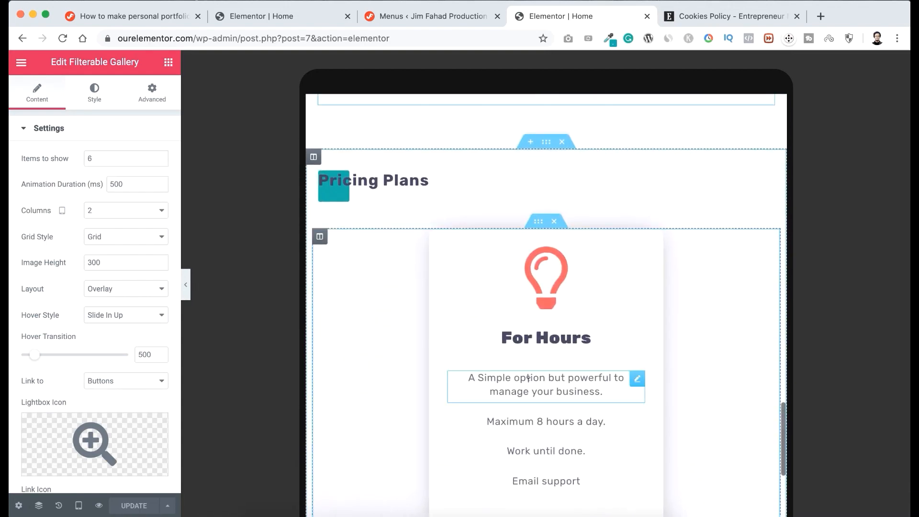
scroll(529, 380, down, 15)
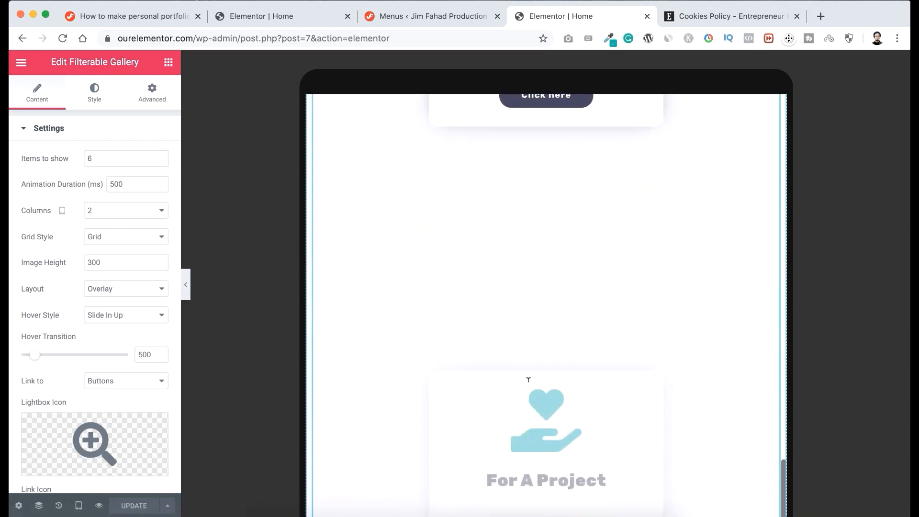
scroll(529, 380, down, 18)
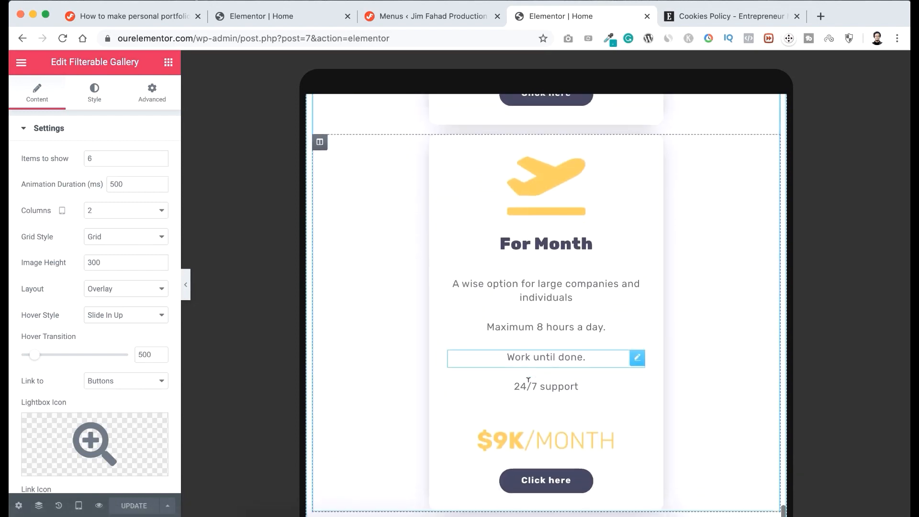
scroll(529, 381, down, 12)
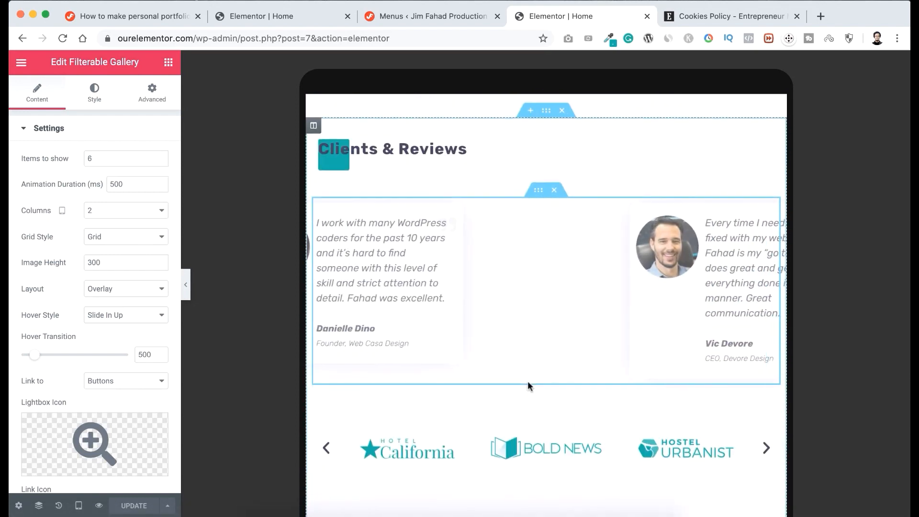
scroll(527, 381, down, 4)
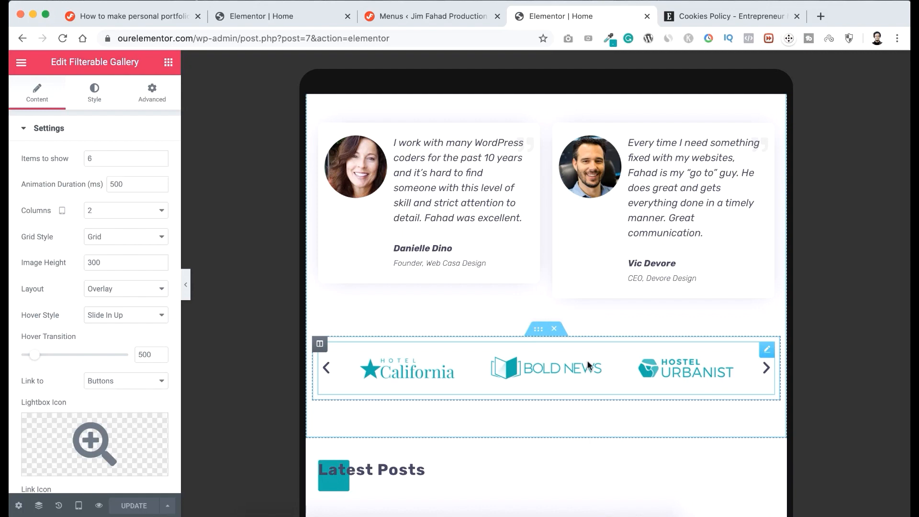
scroll(541, 443, down, 4)
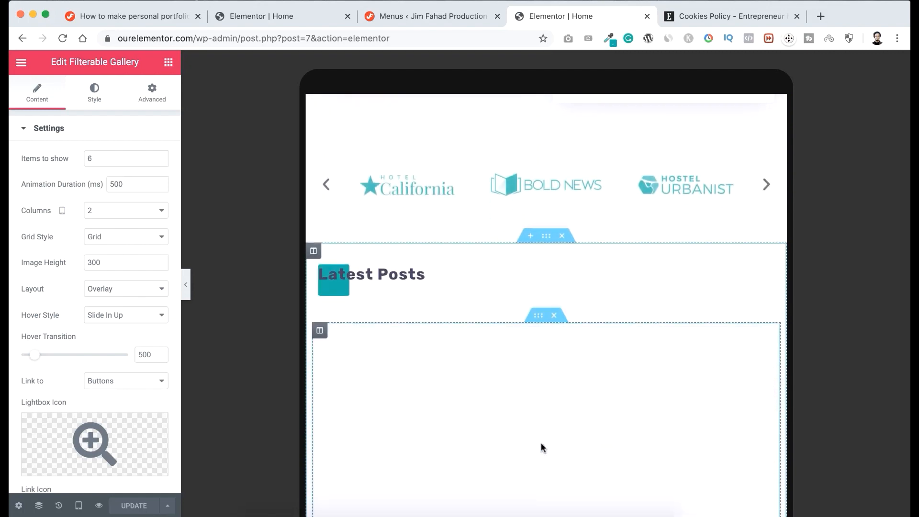
scroll(541, 444, down, 6)
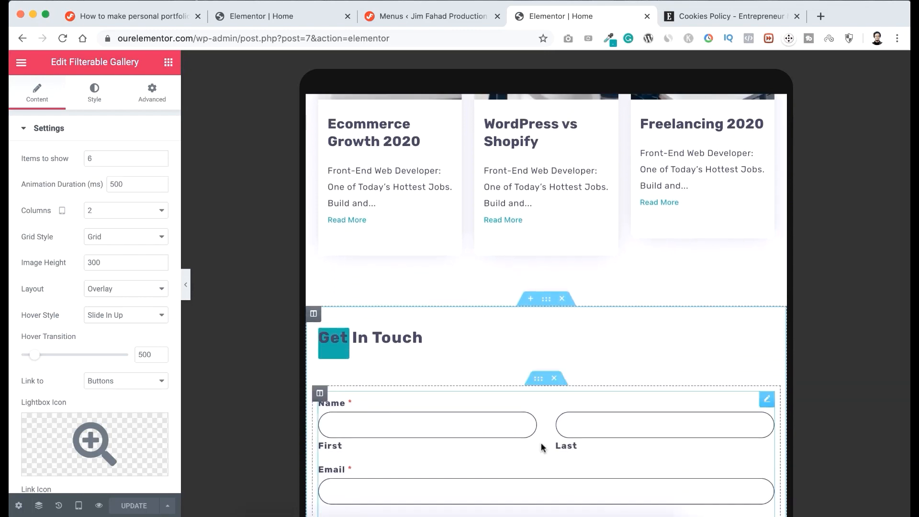
scroll(541, 443, down, 4)
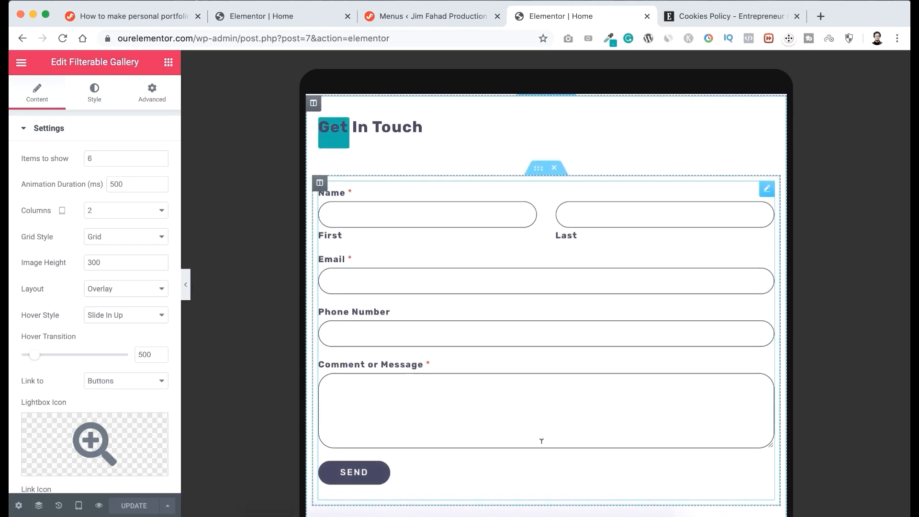
scroll(542, 441, down, 4)
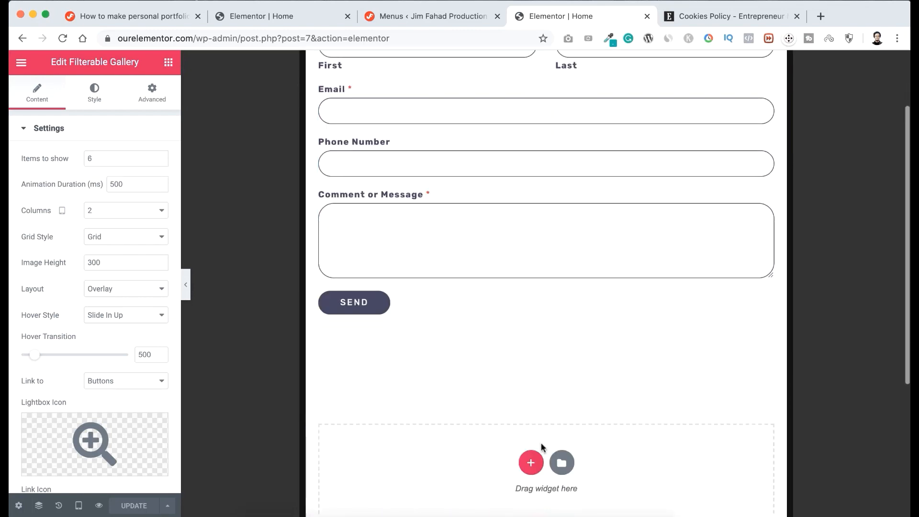
scroll(541, 443, down, 5)
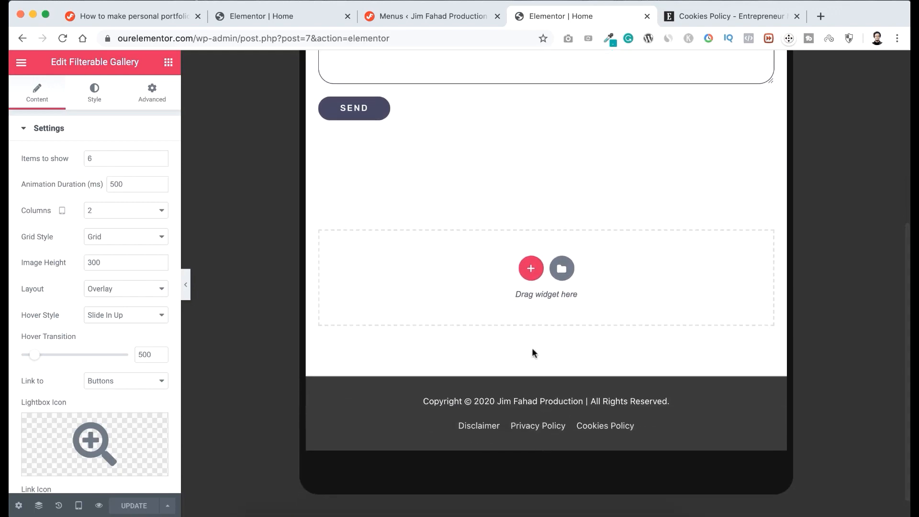
scroll(523, 291, up, 15)
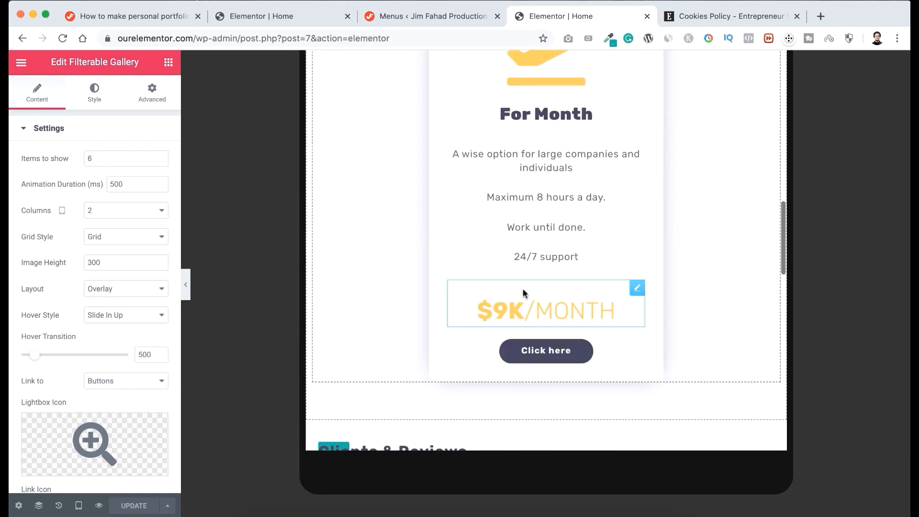
scroll(523, 288, up, 15)
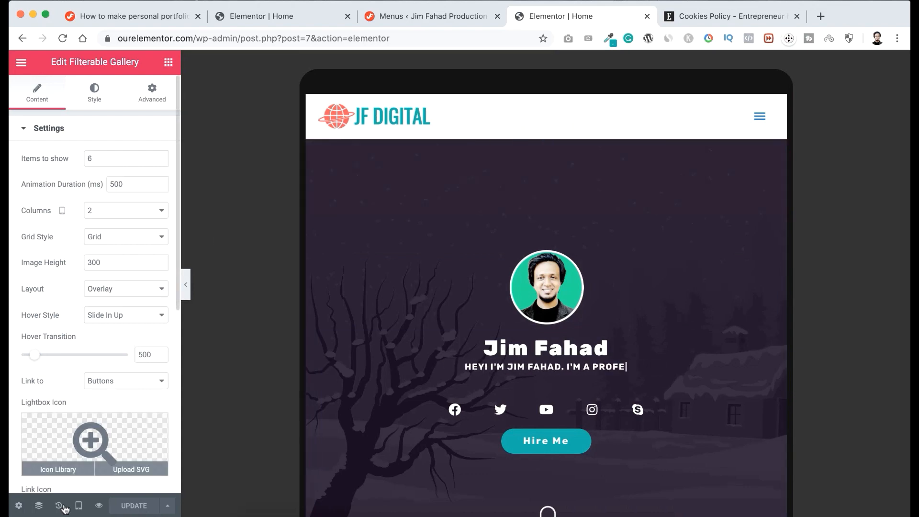
Switch the responsive preview to Mobile, then expand and collapse the mobile navigation menu.
click(79, 507)
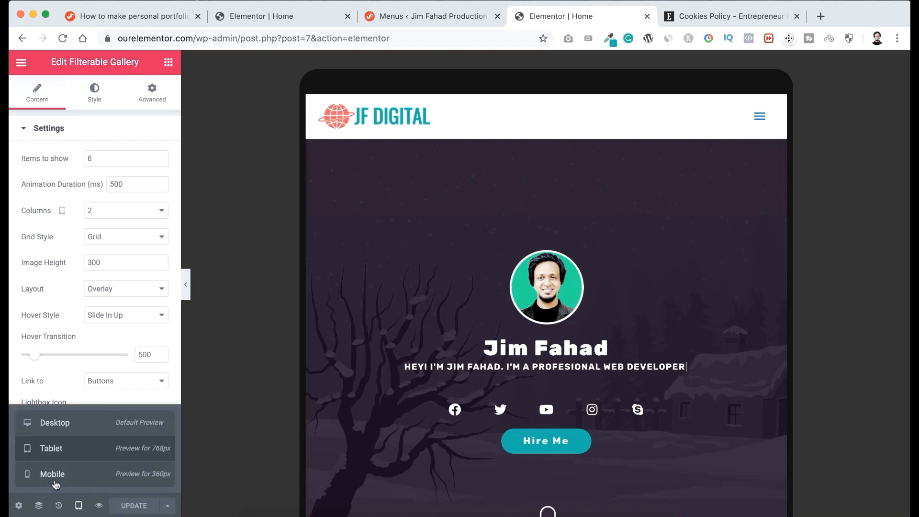
click(71, 484)
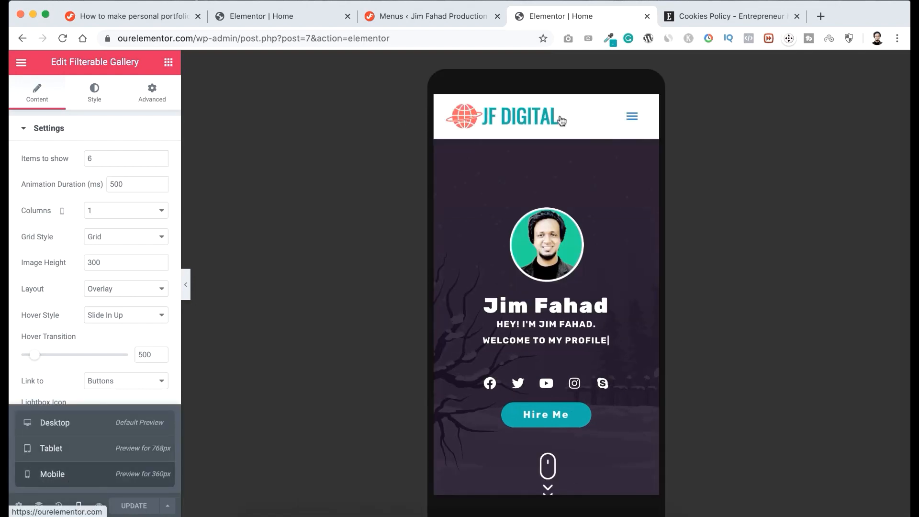
click(631, 118)
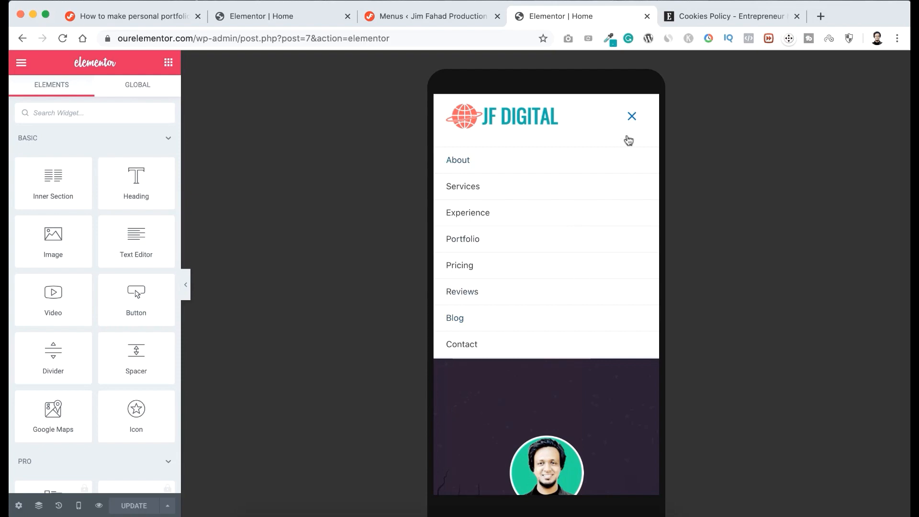
click(633, 114)
Review the mobile layout from the hero section through About Me, the counters and Services to Experience.
scroll(576, 356, down, 5)
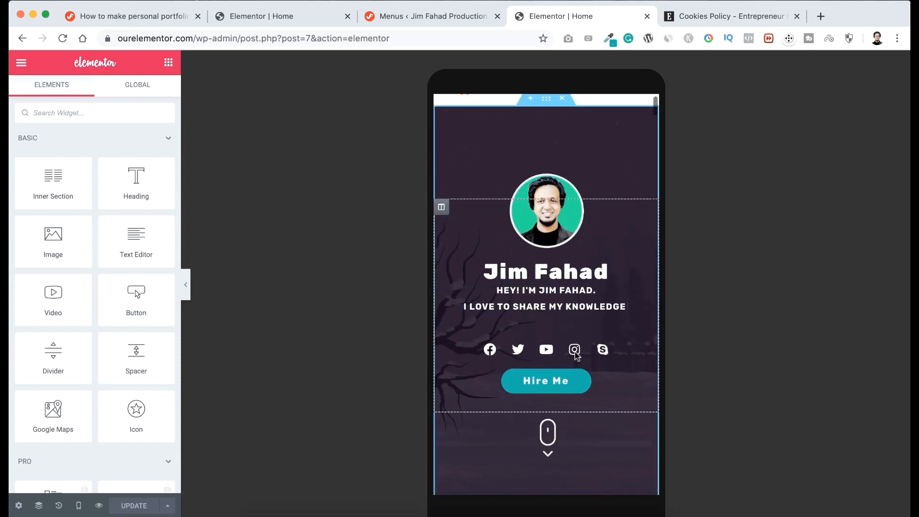
scroll(576, 356, down, 10)
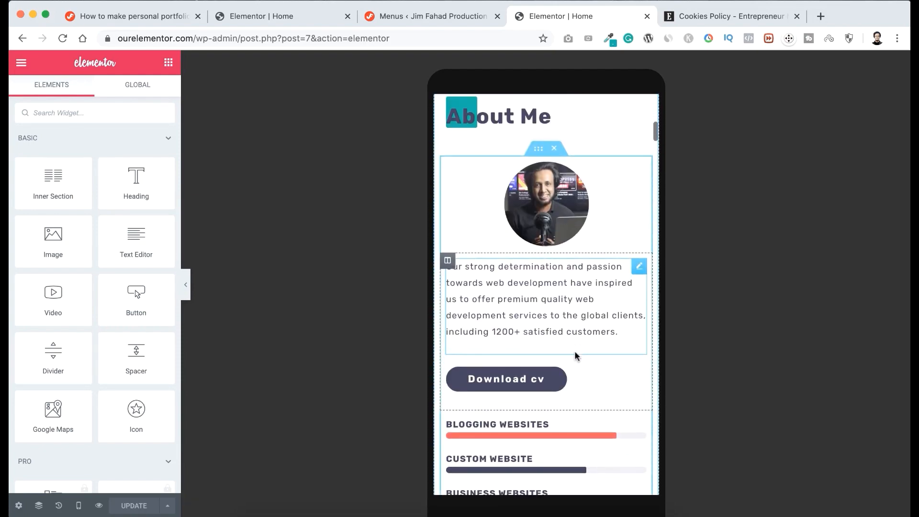
scroll(576, 355, down, 8)
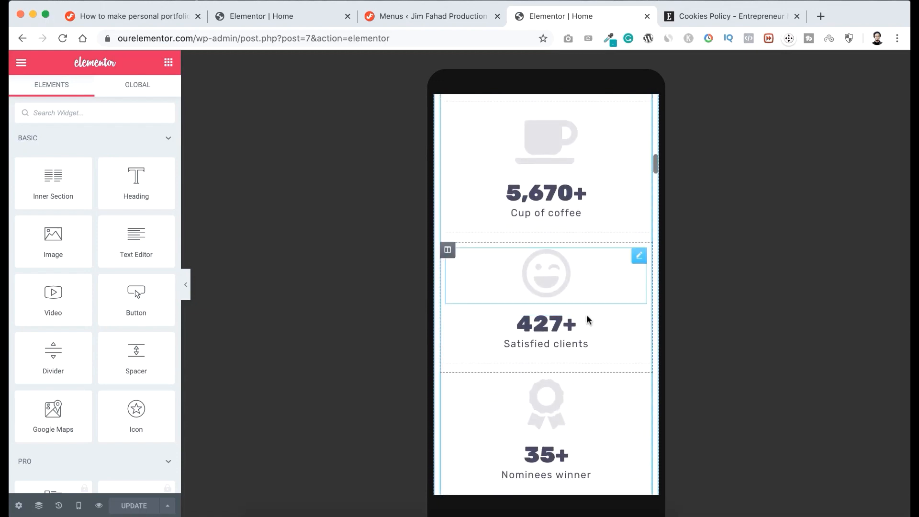
scroll(568, 375, down, 10)
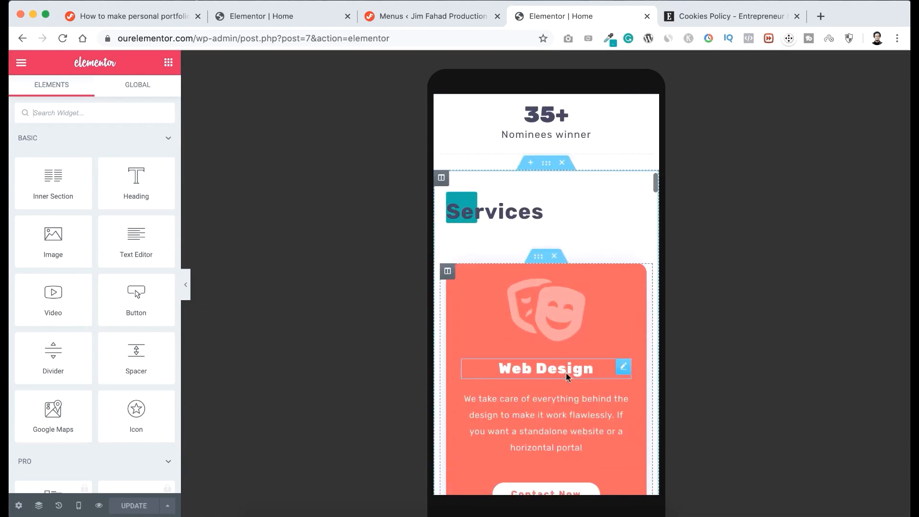
scroll(568, 378, down, 10)
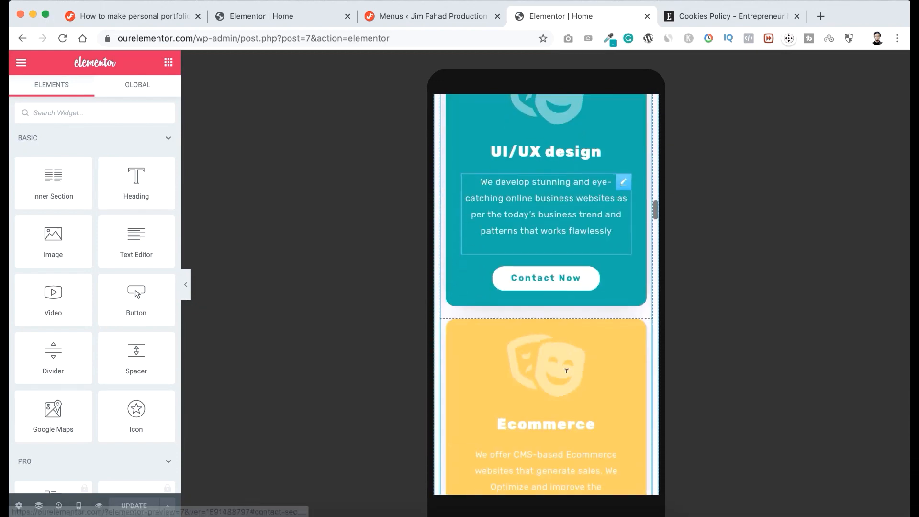
scroll(566, 371, down, 10)
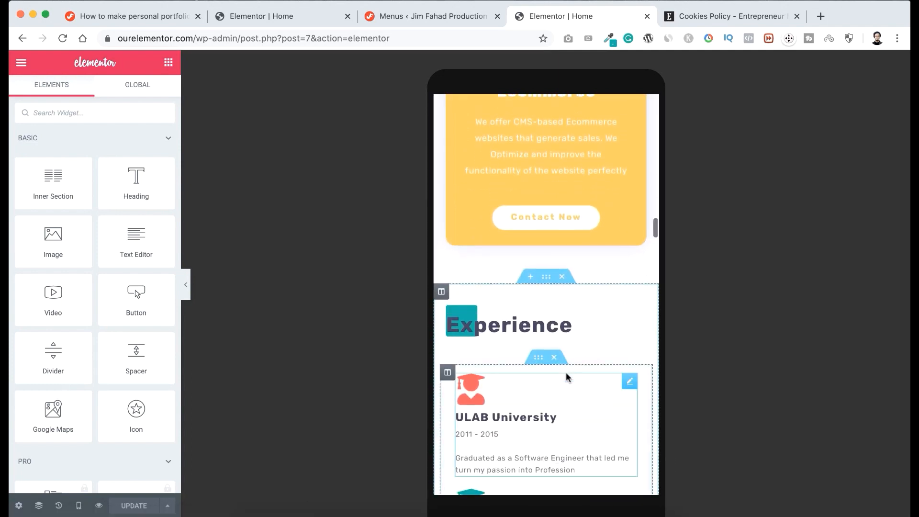
scroll(566, 370, down, 5)
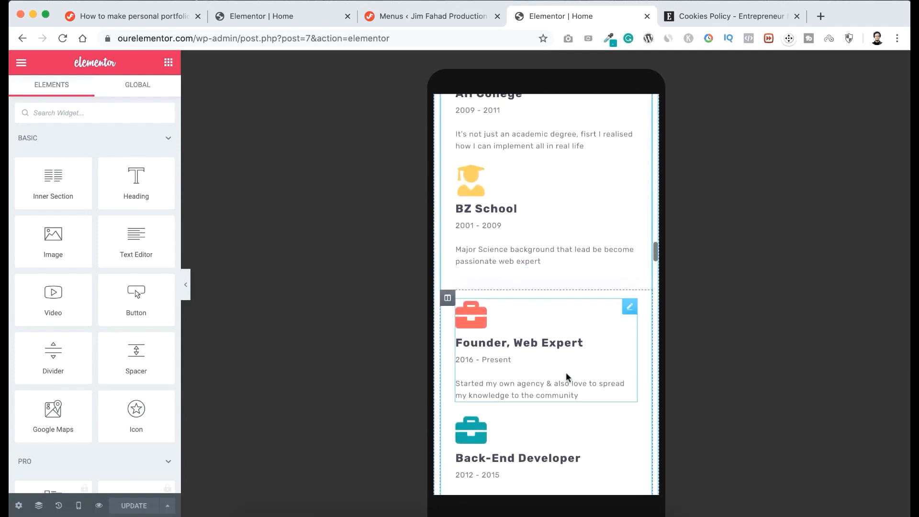
scroll(566, 377, down, 2)
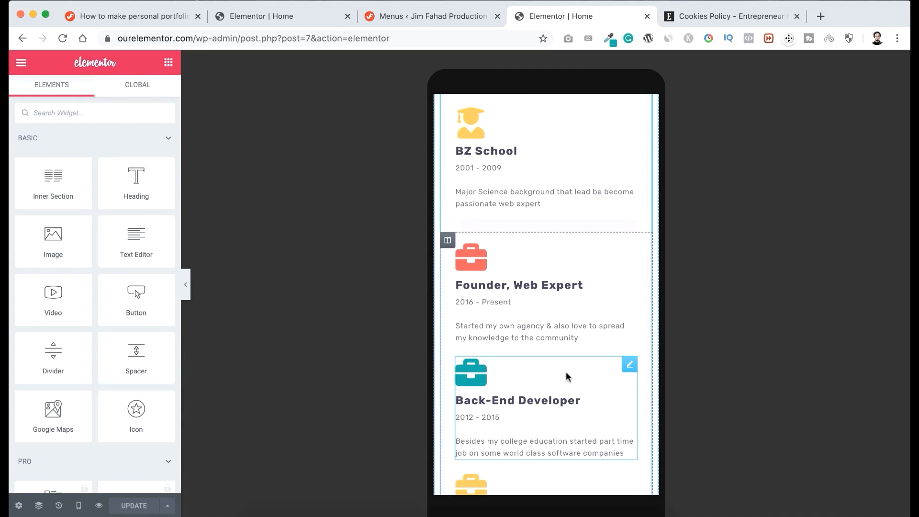
Review the portfolio gallery and Pricing Plans in the mobile preview, and test the For A Project plan's link to the contact section.
scroll(566, 371, down, 10)
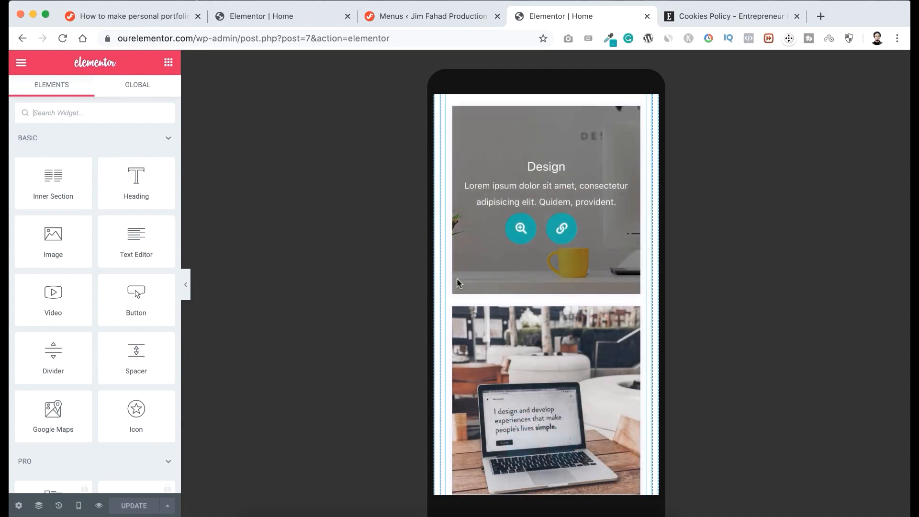
scroll(525, 340, down, 4)
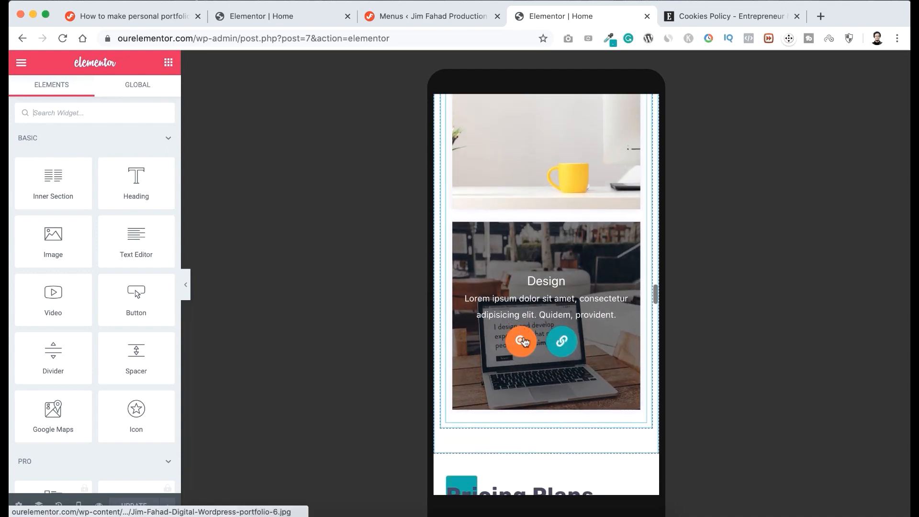
scroll(525, 341, down, 5)
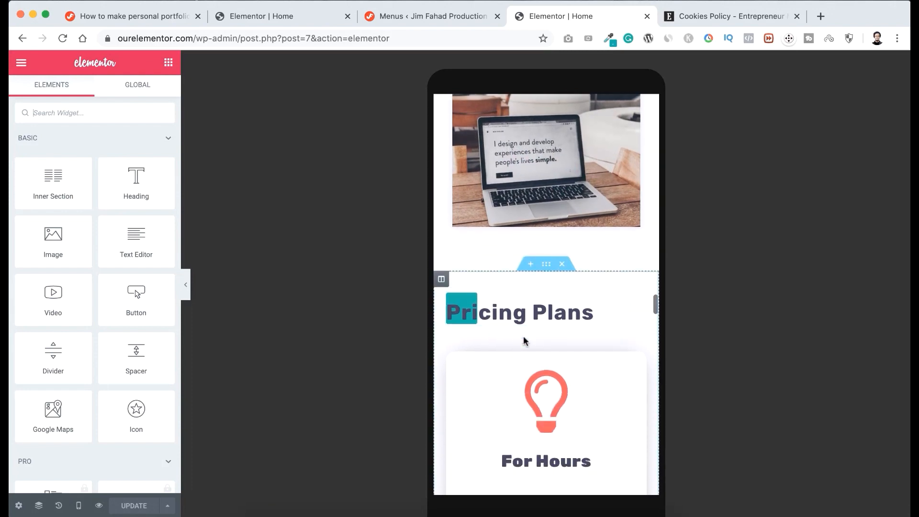
scroll(525, 341, down, 20)
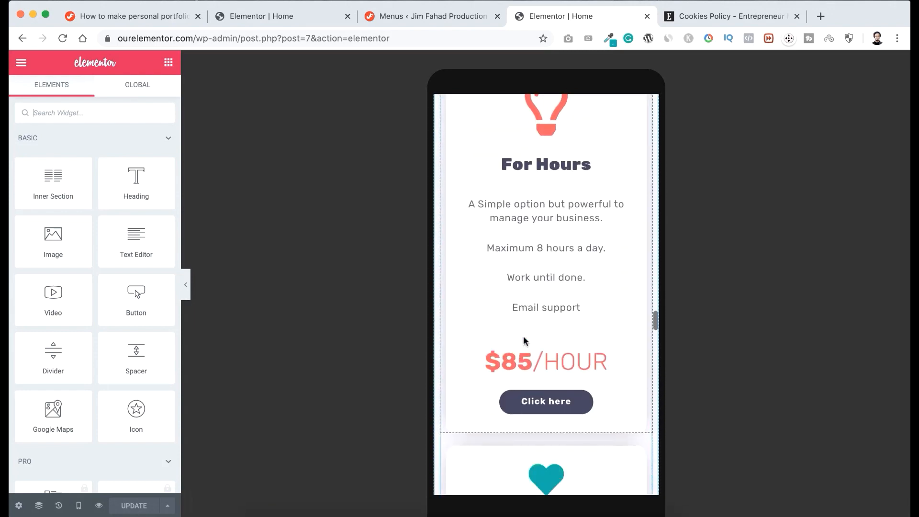
scroll(524, 334, down, 1)
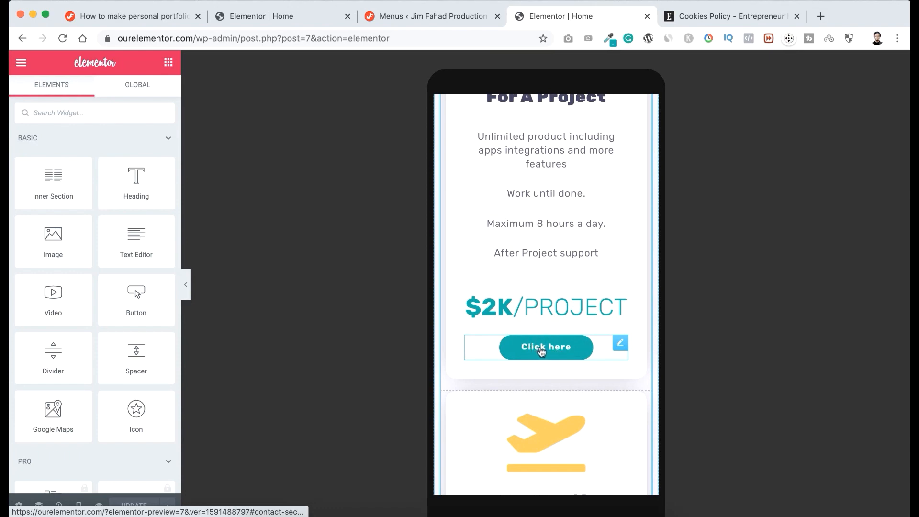
click(551, 352)
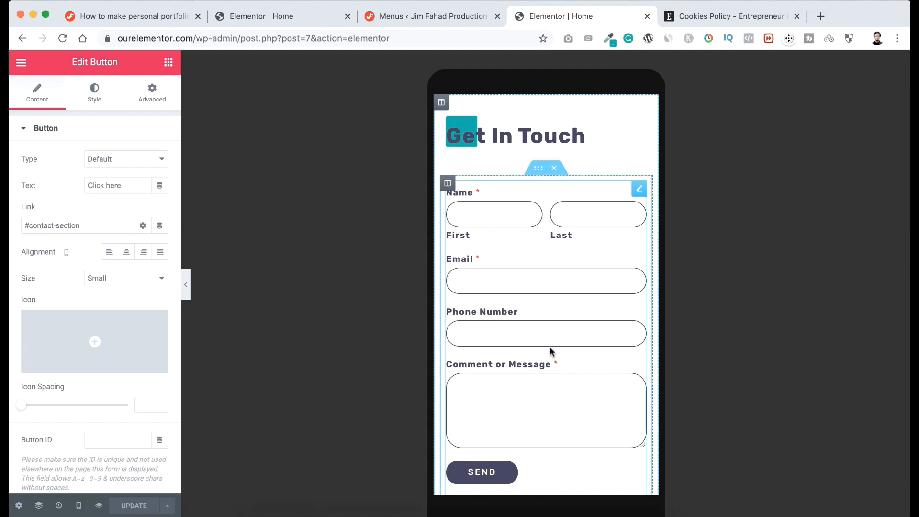
Review the mobile layout from Get In Touch back up through Latest Posts and Clients & Reviews to the hero section.
scroll(567, 255, up, 7)
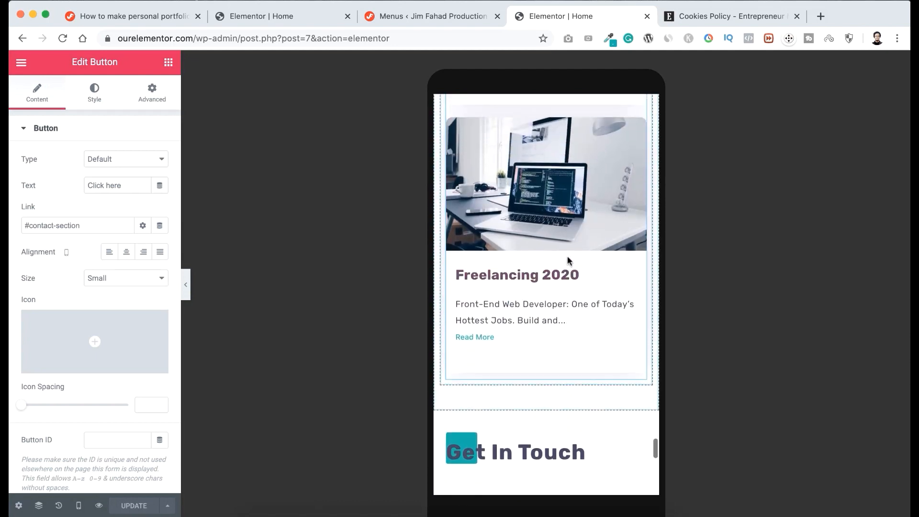
scroll(568, 260, up, 9)
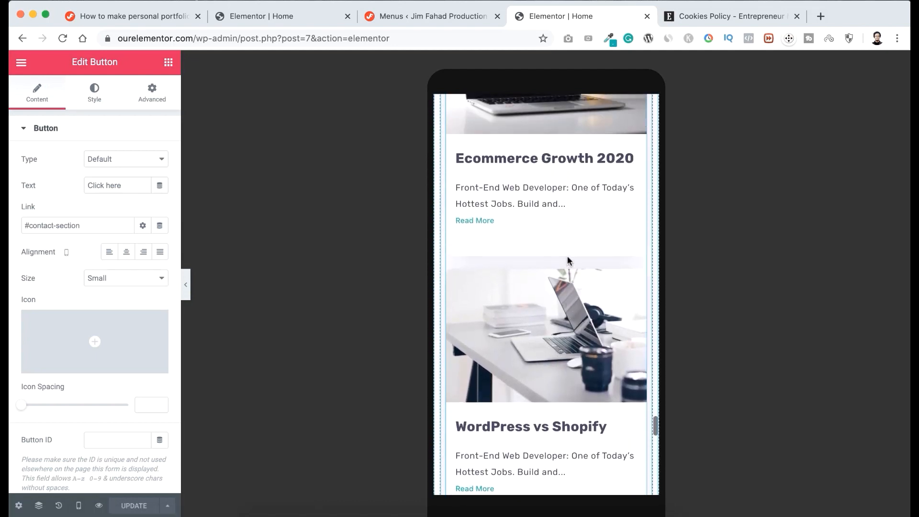
scroll(568, 260, up, 12)
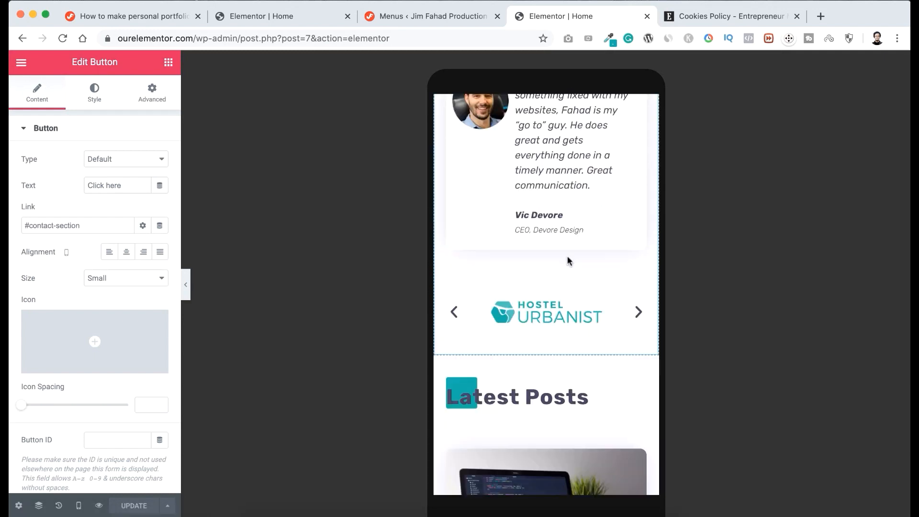
scroll(567, 261, up, 9)
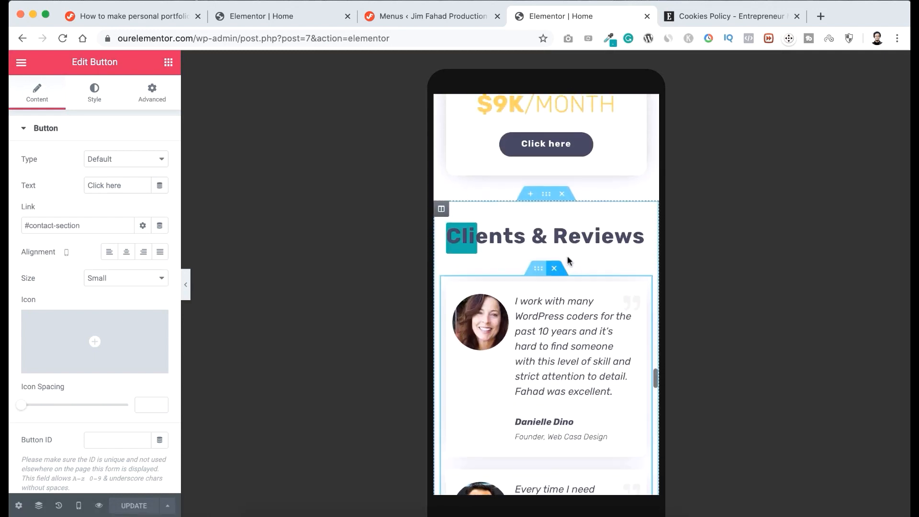
scroll(567, 260, up, 1)
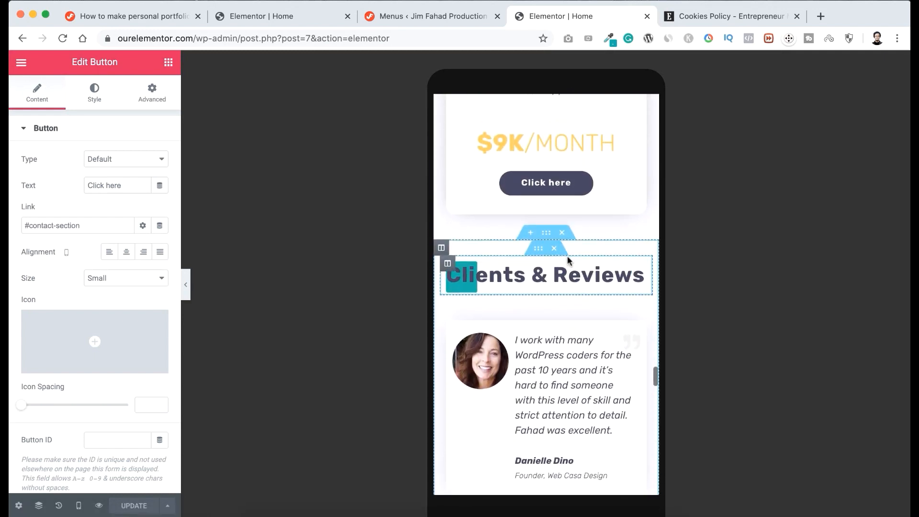
scroll(568, 258, up, 15)
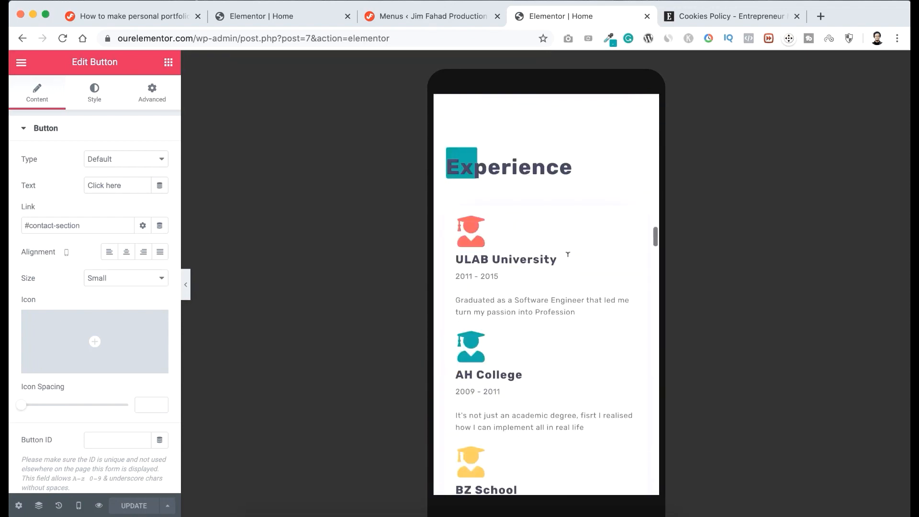
scroll(568, 254, up, 20)
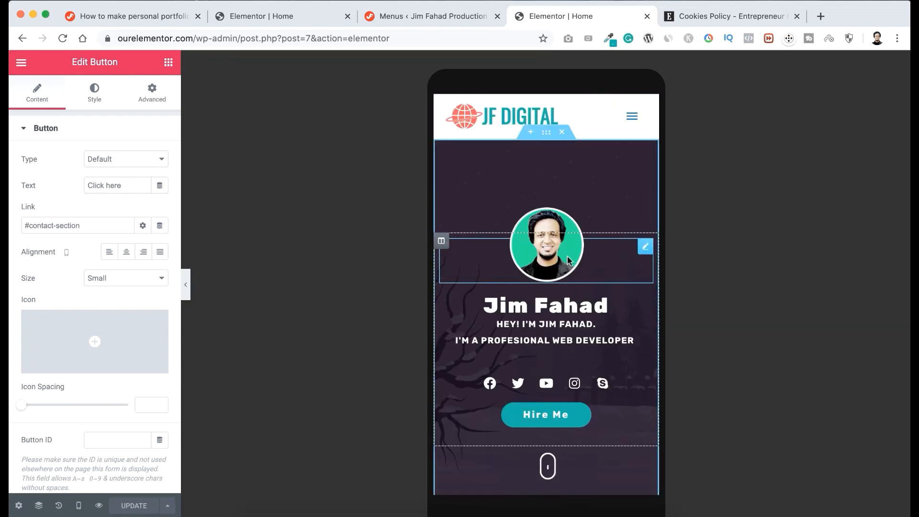